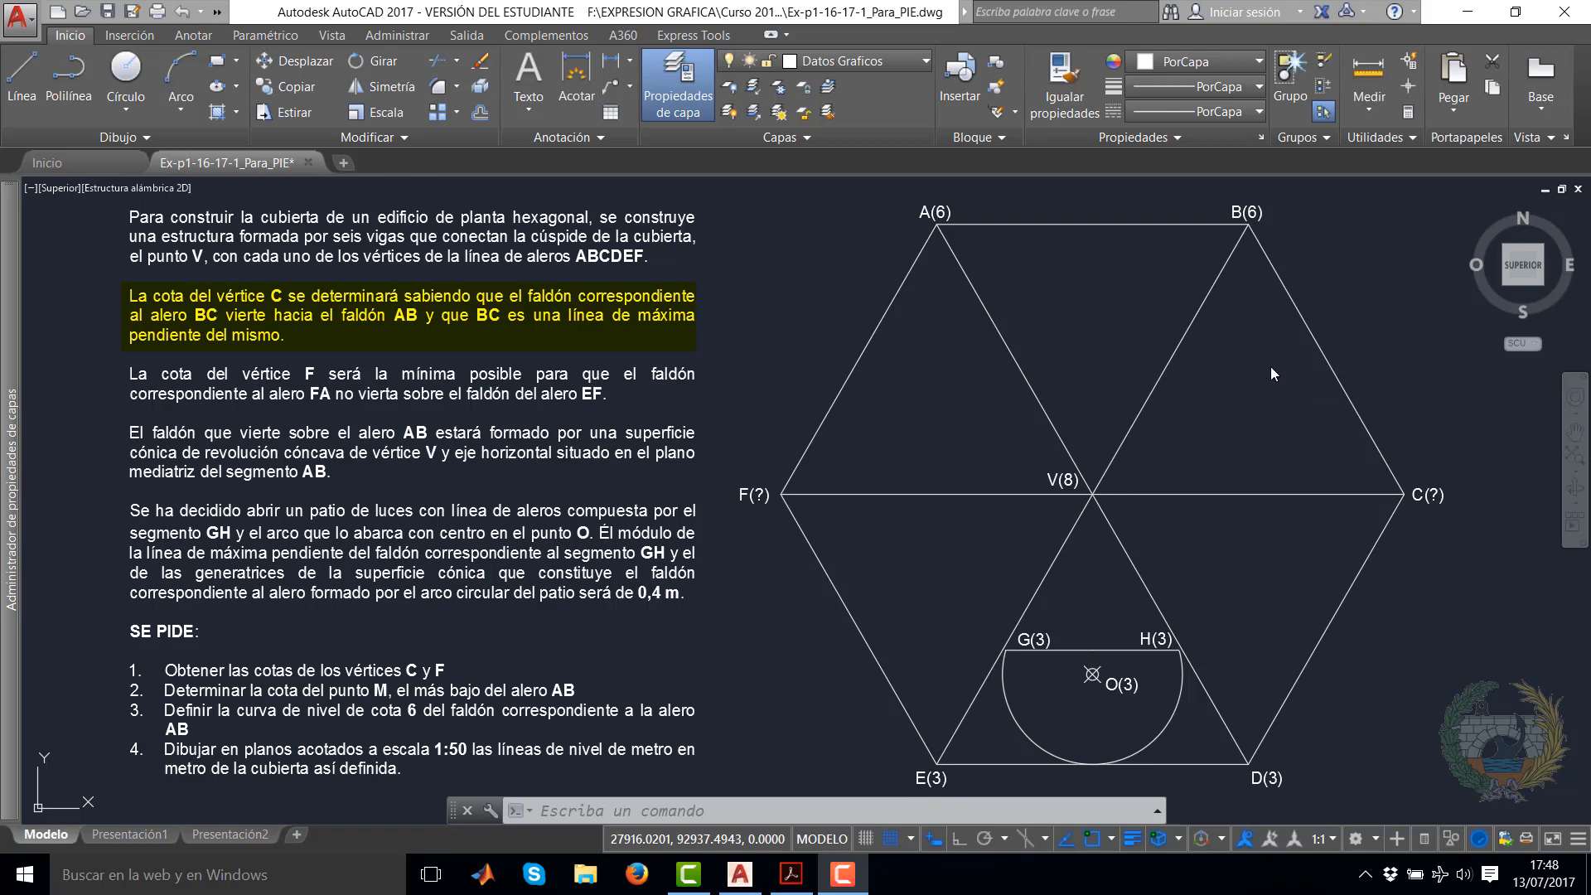
Make the green Operaciones Faldones layer current and draw a polyline from V to the midpoint of eave BC
{"action": "left_click", "coordinate": [926, 61]}
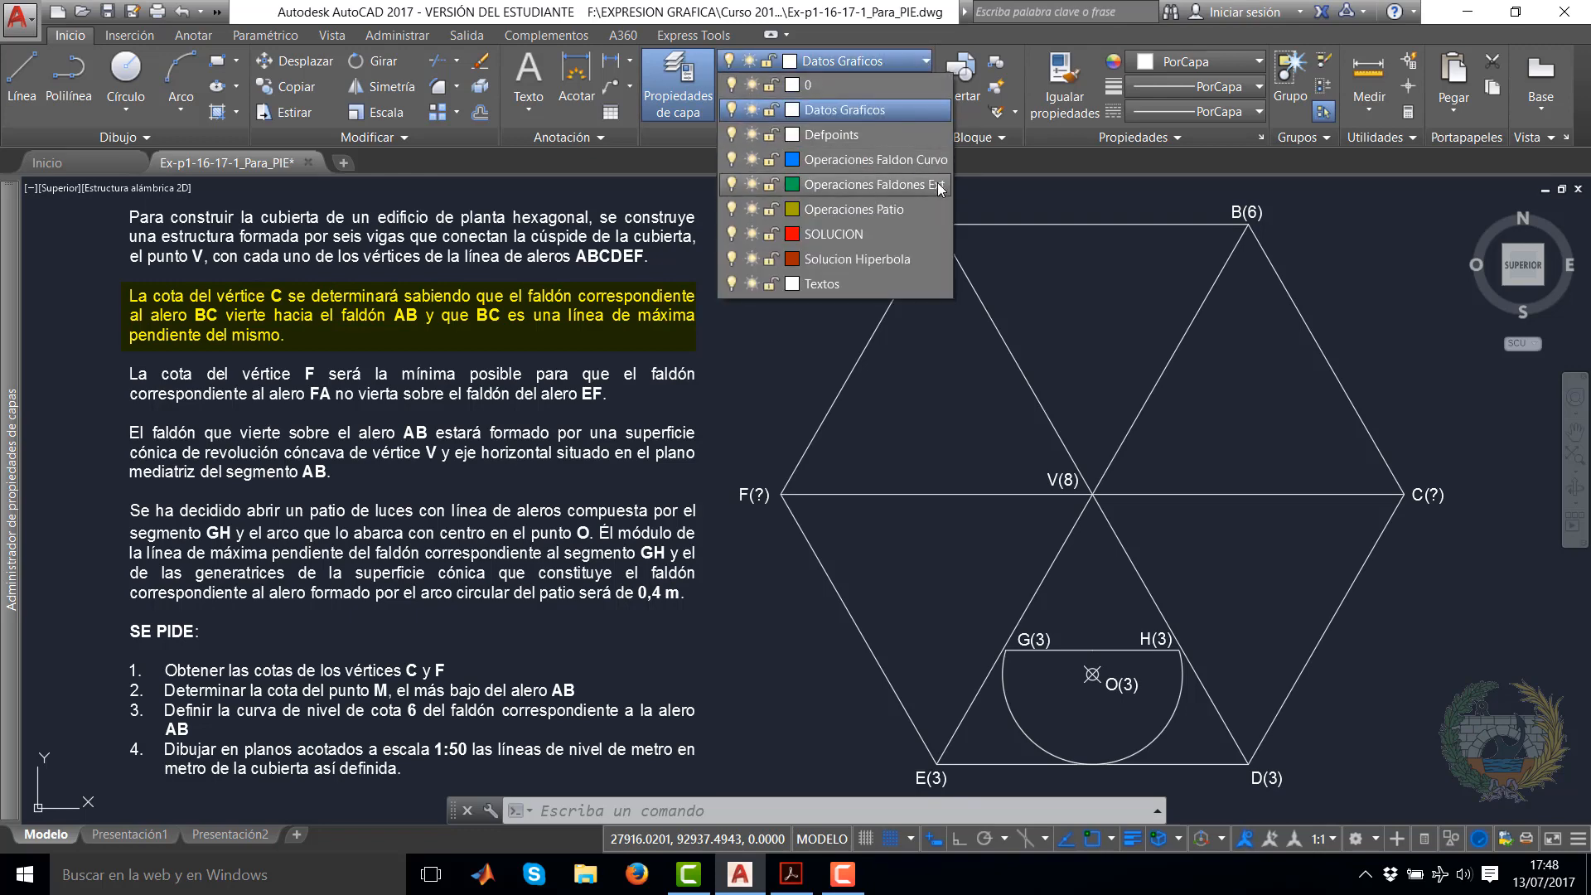
{"action": "left_click", "coordinate": [922, 179]}
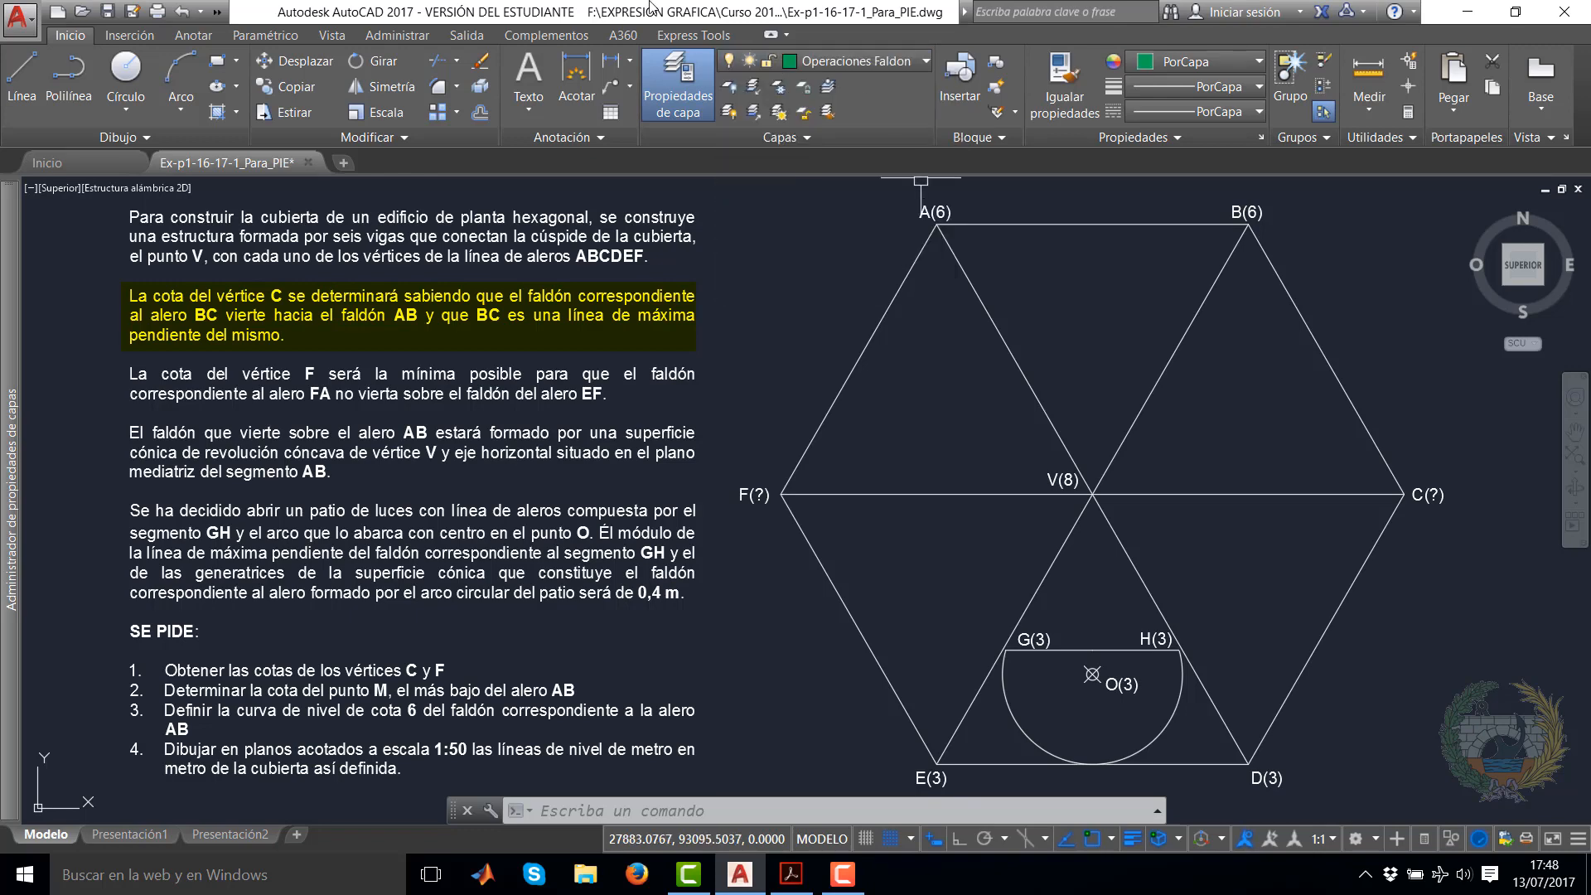
{"action": "left_click", "coordinate": [68, 79]}
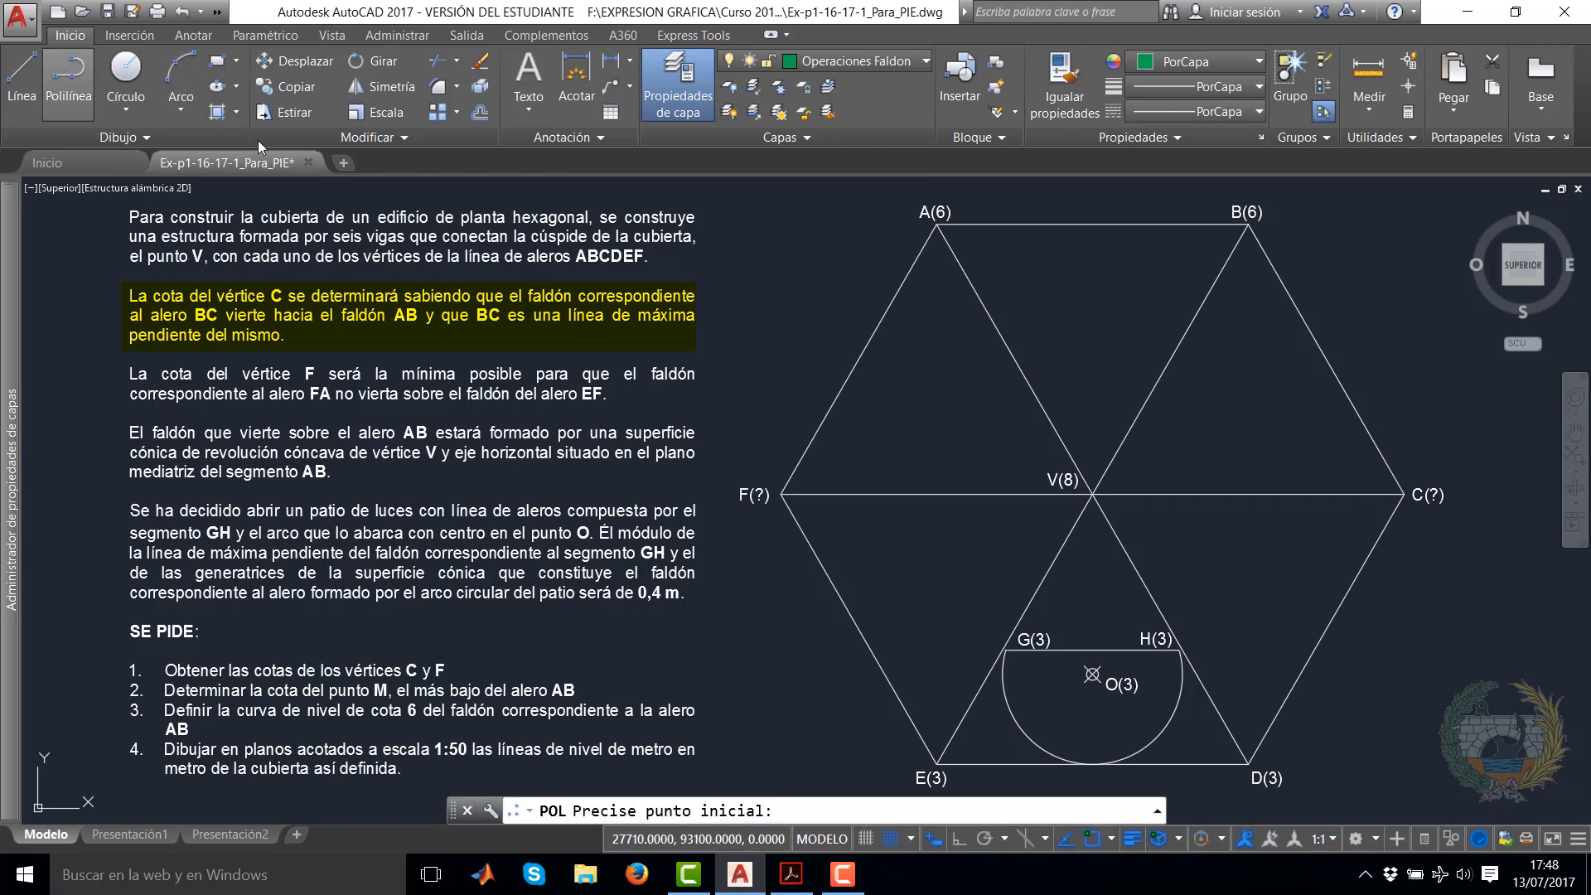
{"action": "left_click", "coordinate": [1093, 495]}
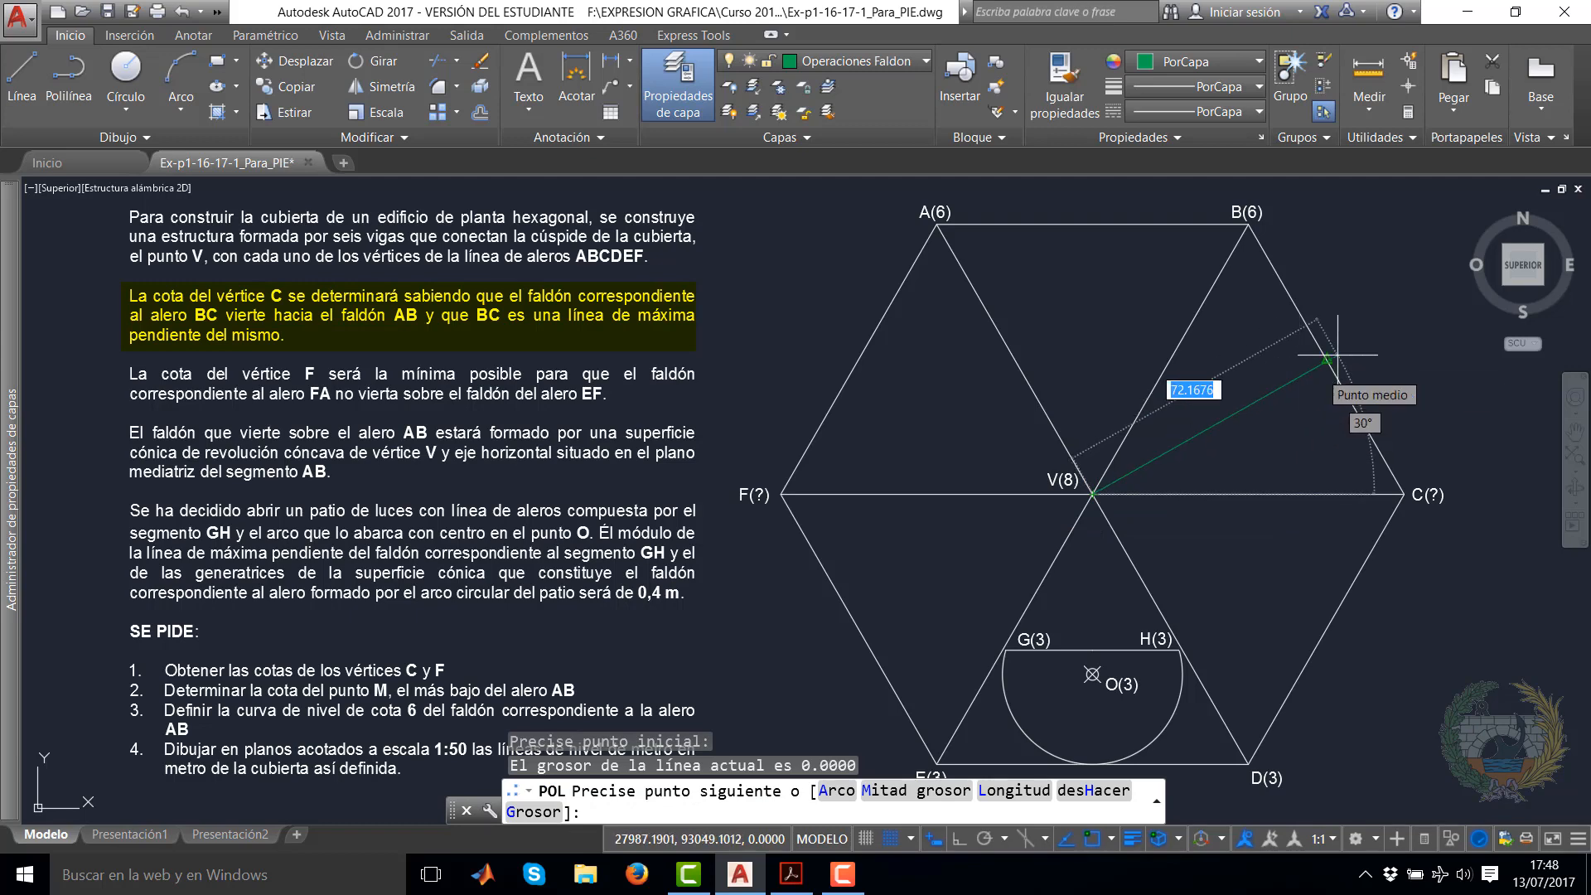
{"action": "left_click", "coordinate": [1326, 358]}
{"action": "right_click", "coordinate": [1324, 340]}
{"action": "left_click", "coordinate": [1368, 344]}
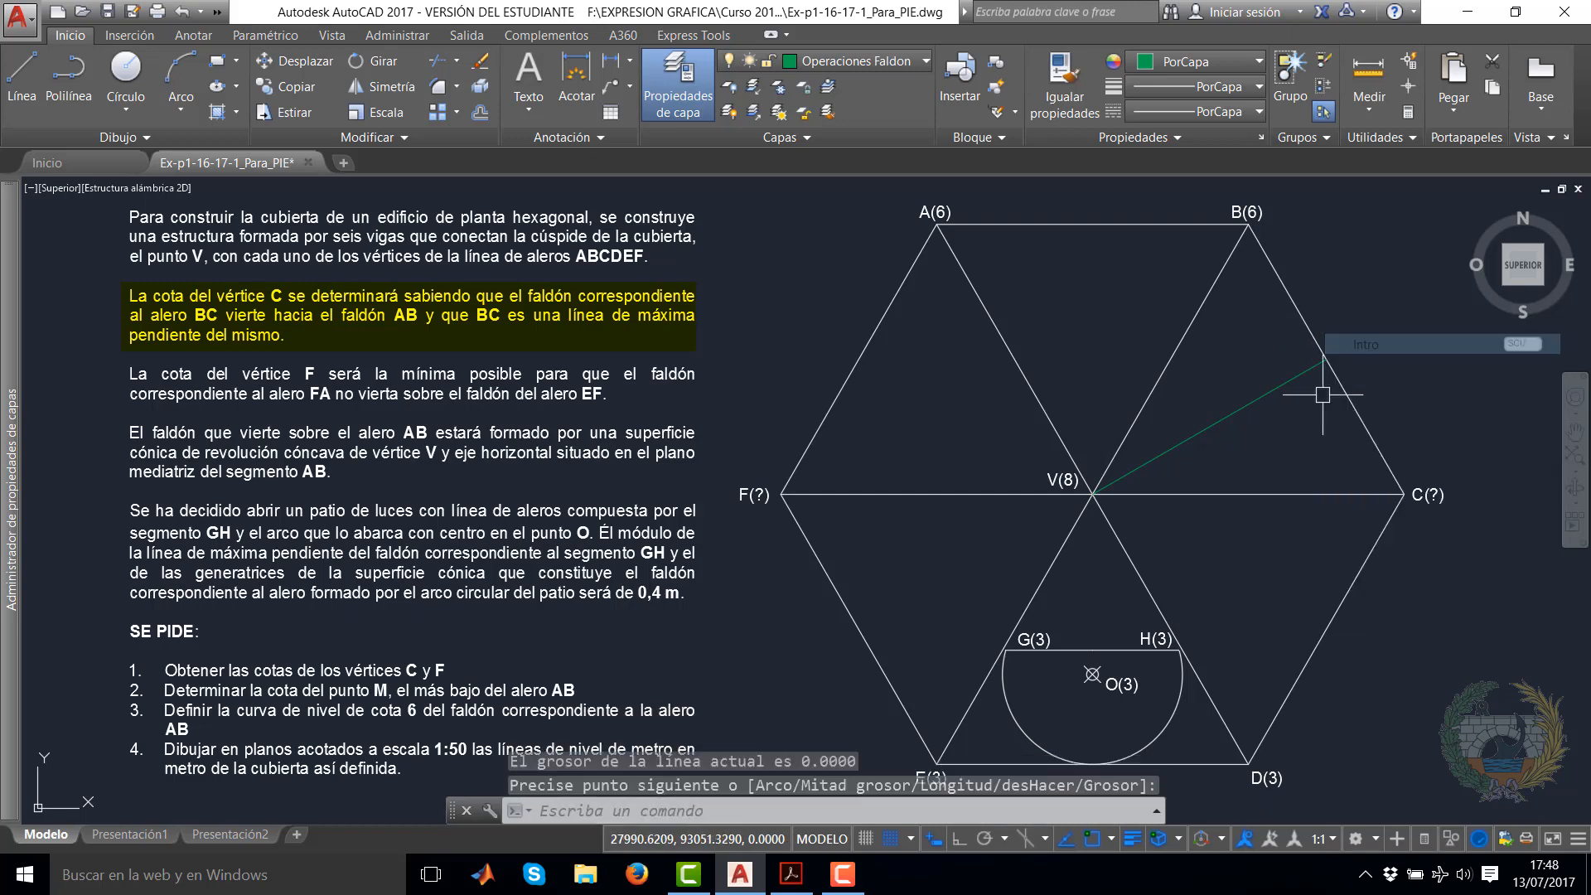
{"action": "left_click", "coordinate": [1097, 476]}
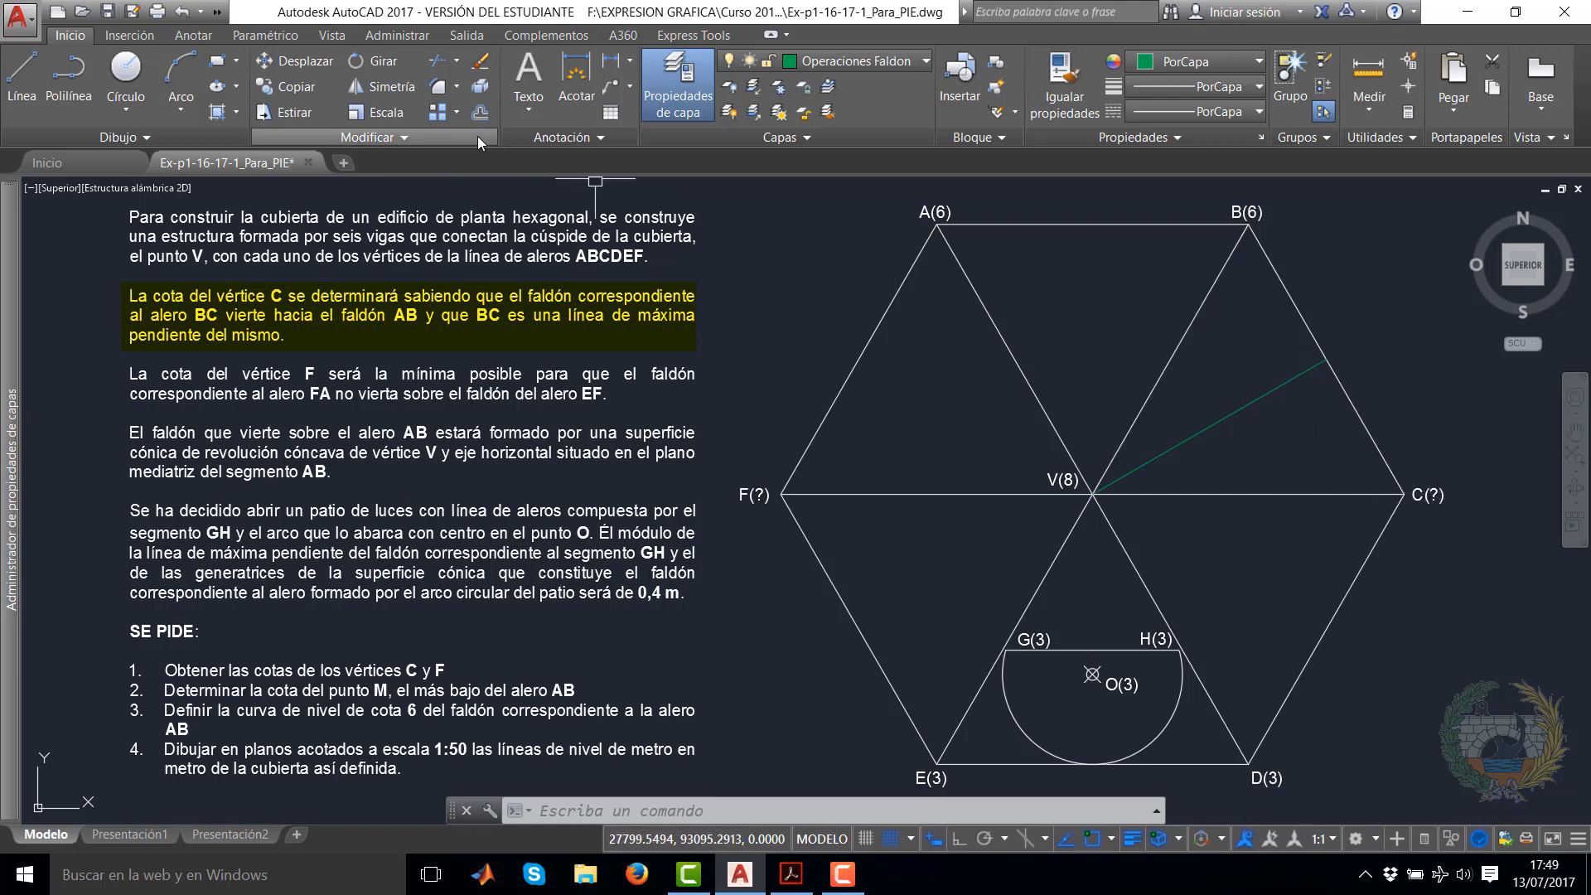
Copy the green line from base point V to the midpoints of VB and VC, turning grid snap off
{"action": "left_click", "coordinate": [298, 91]}
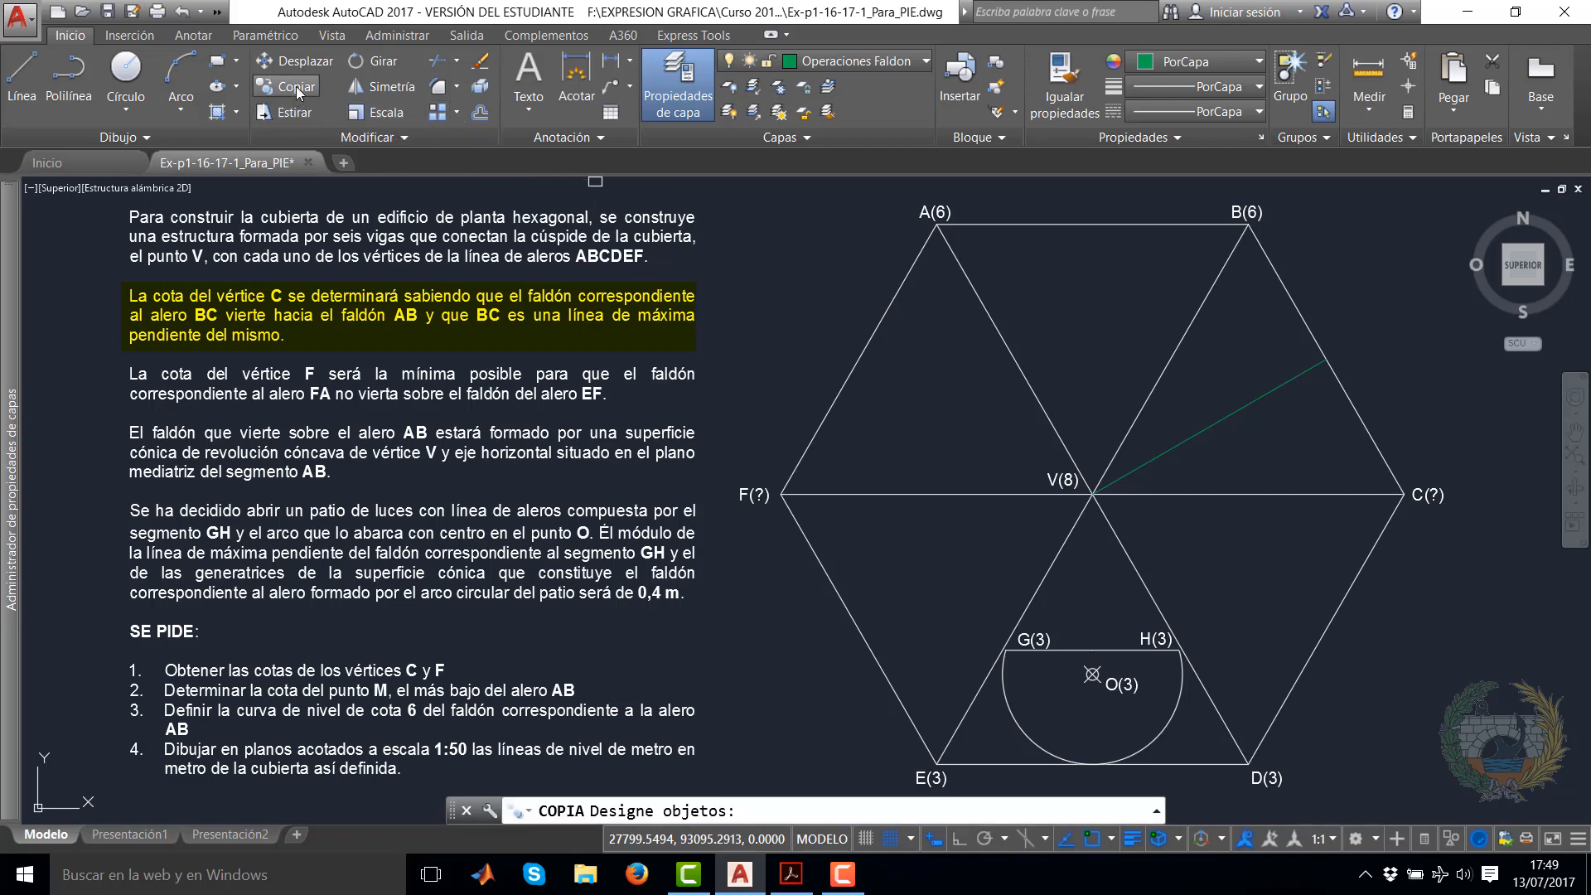
{"action": "left_click", "coordinate": [1172, 449]}
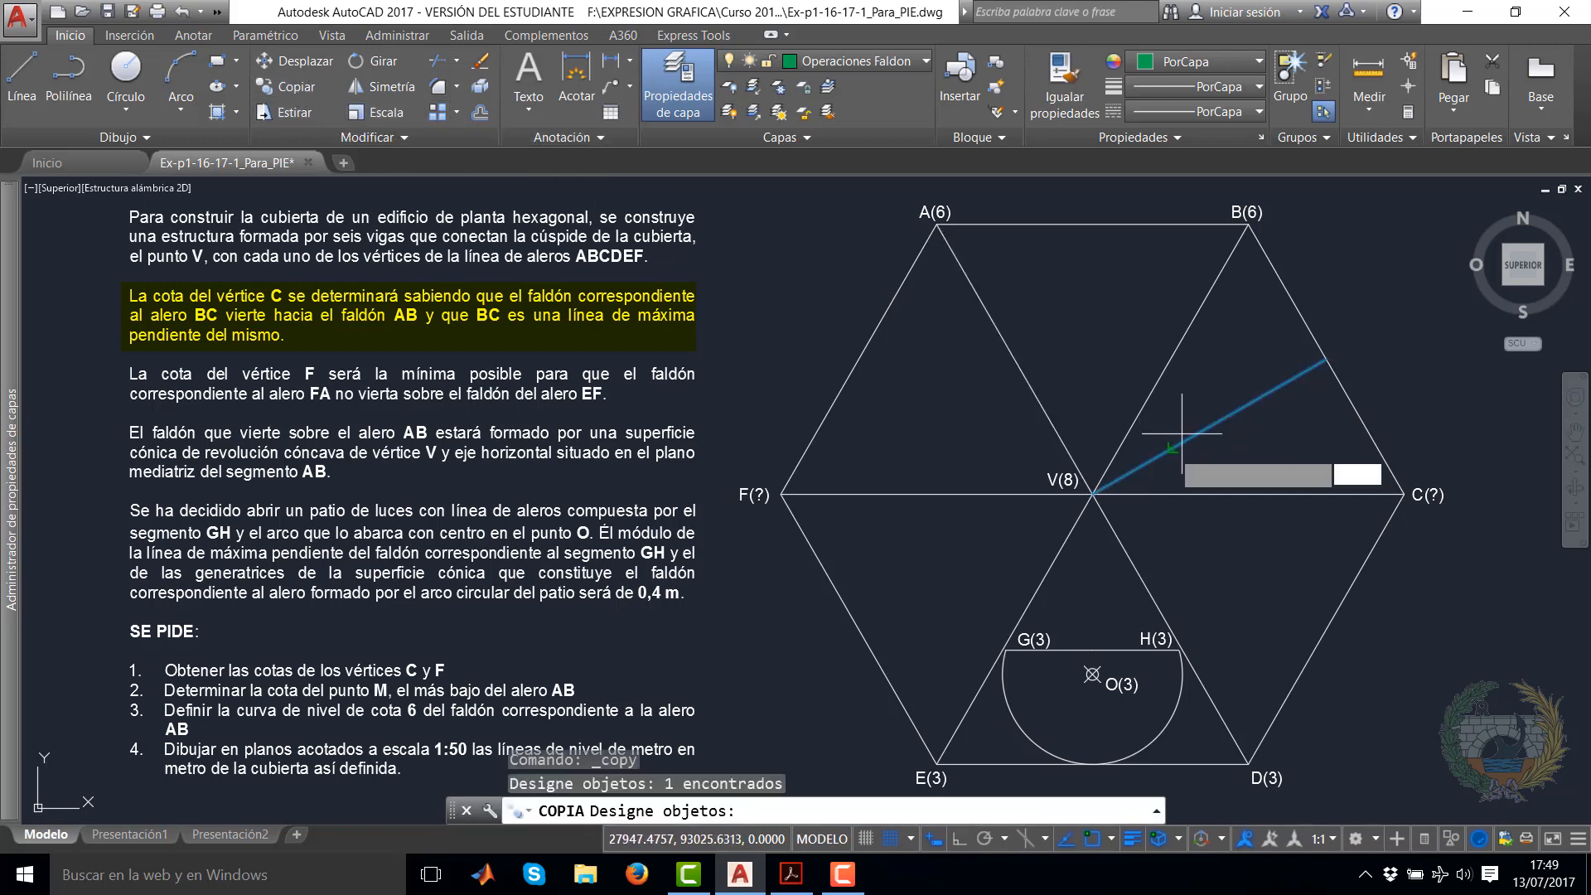
{"action": "key", "text": "Return"}
{"action": "left_click", "coordinate": [1094, 494]}
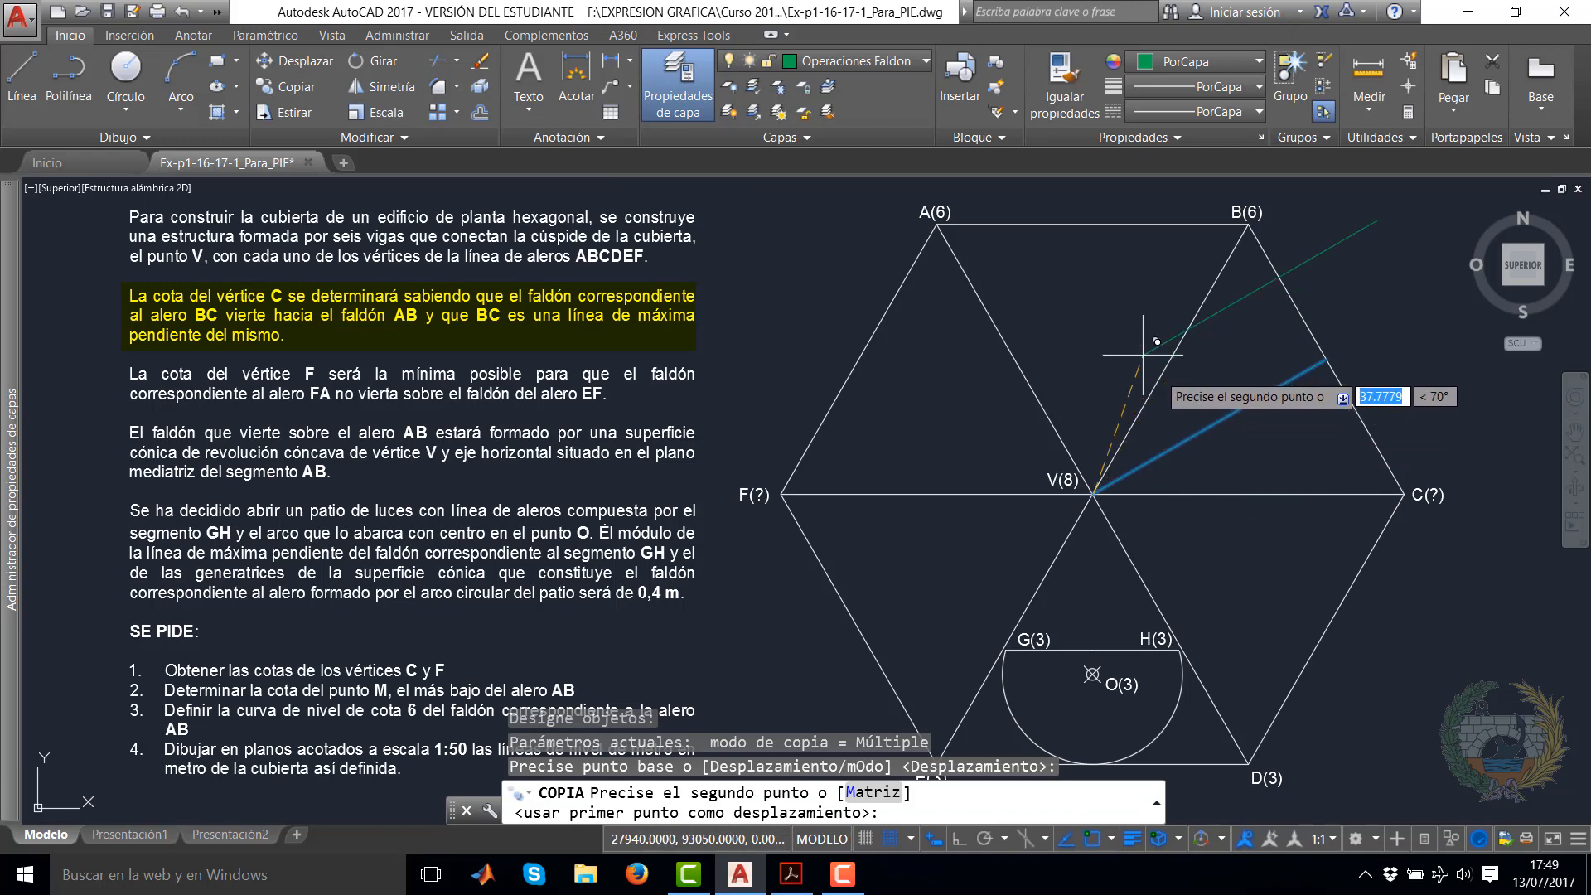
{"action": "left_click", "coordinate": [1182, 355]}
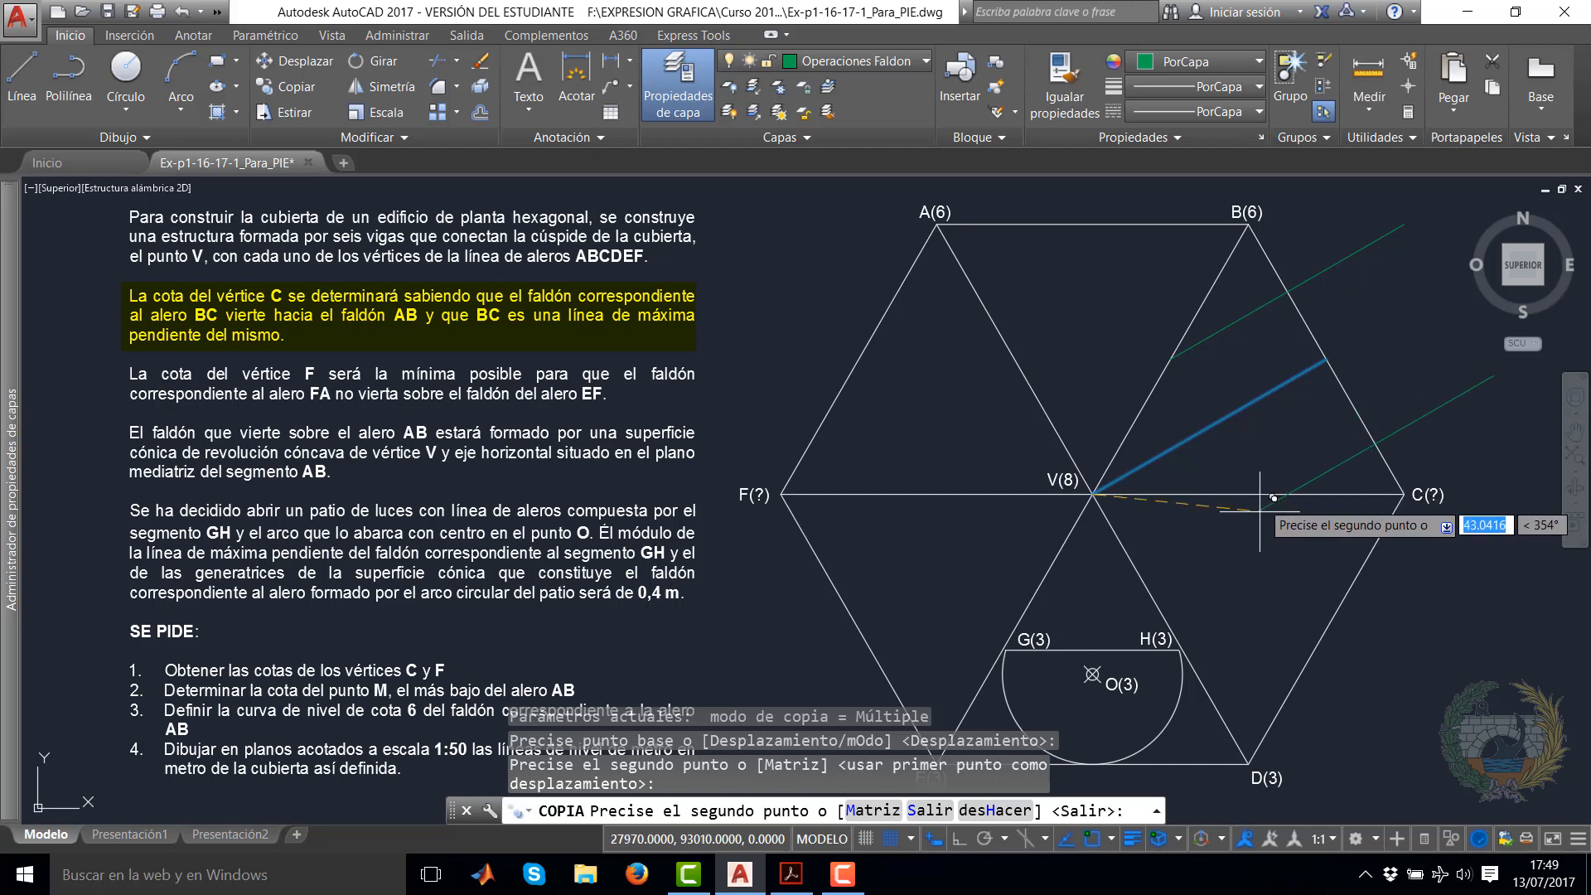
{"action": "left_click", "coordinate": [895, 841]}
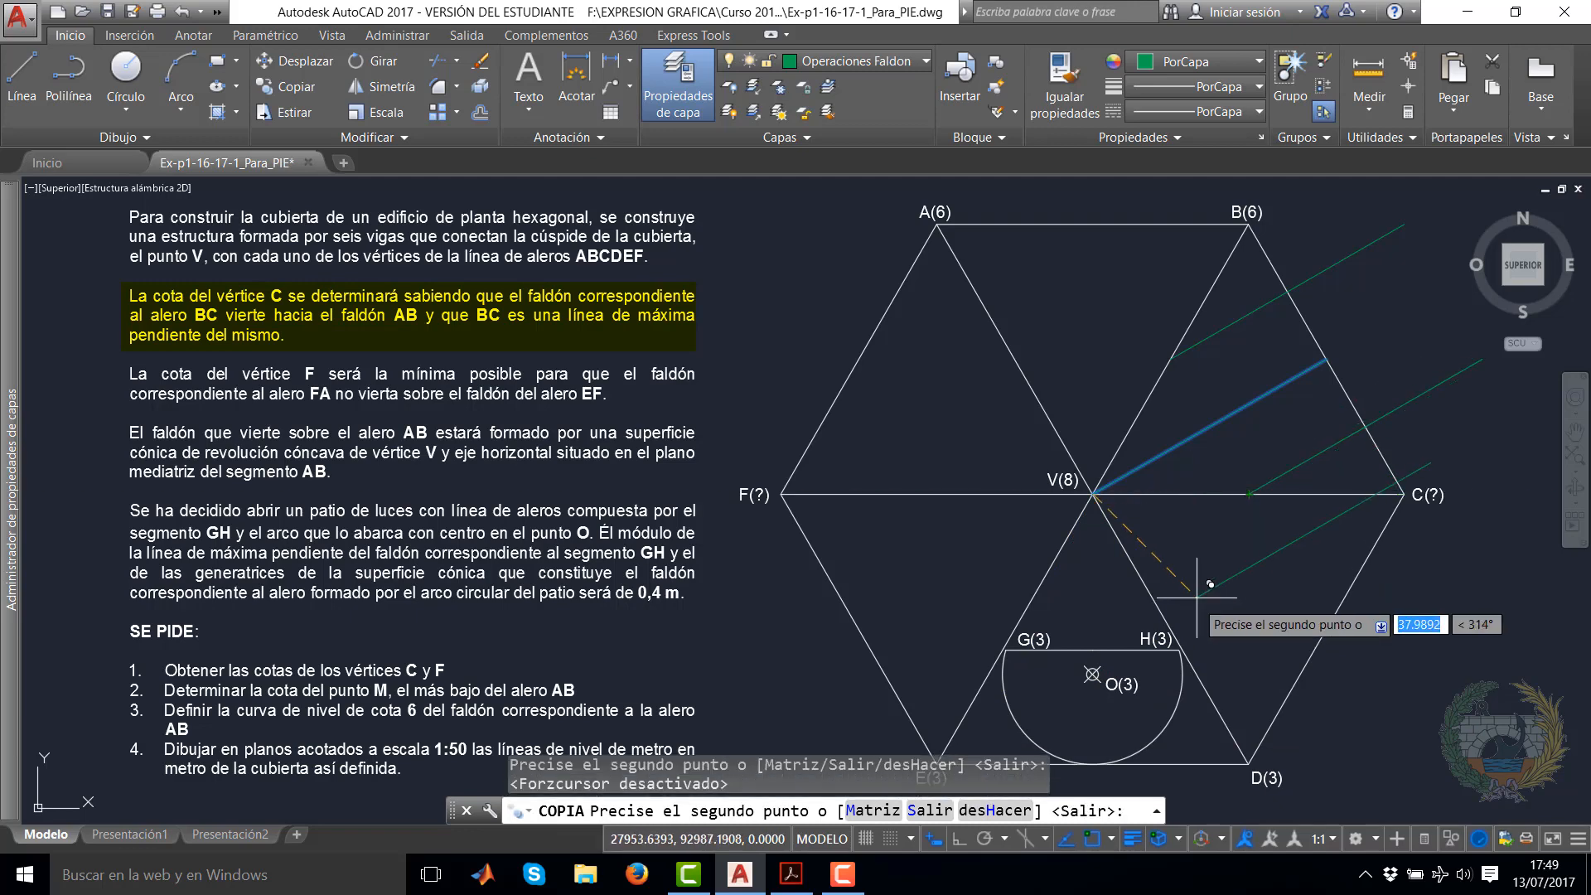
{"action": "right_click", "coordinate": [1252, 504]}
{"action": "left_click", "coordinate": [1312, 519]}
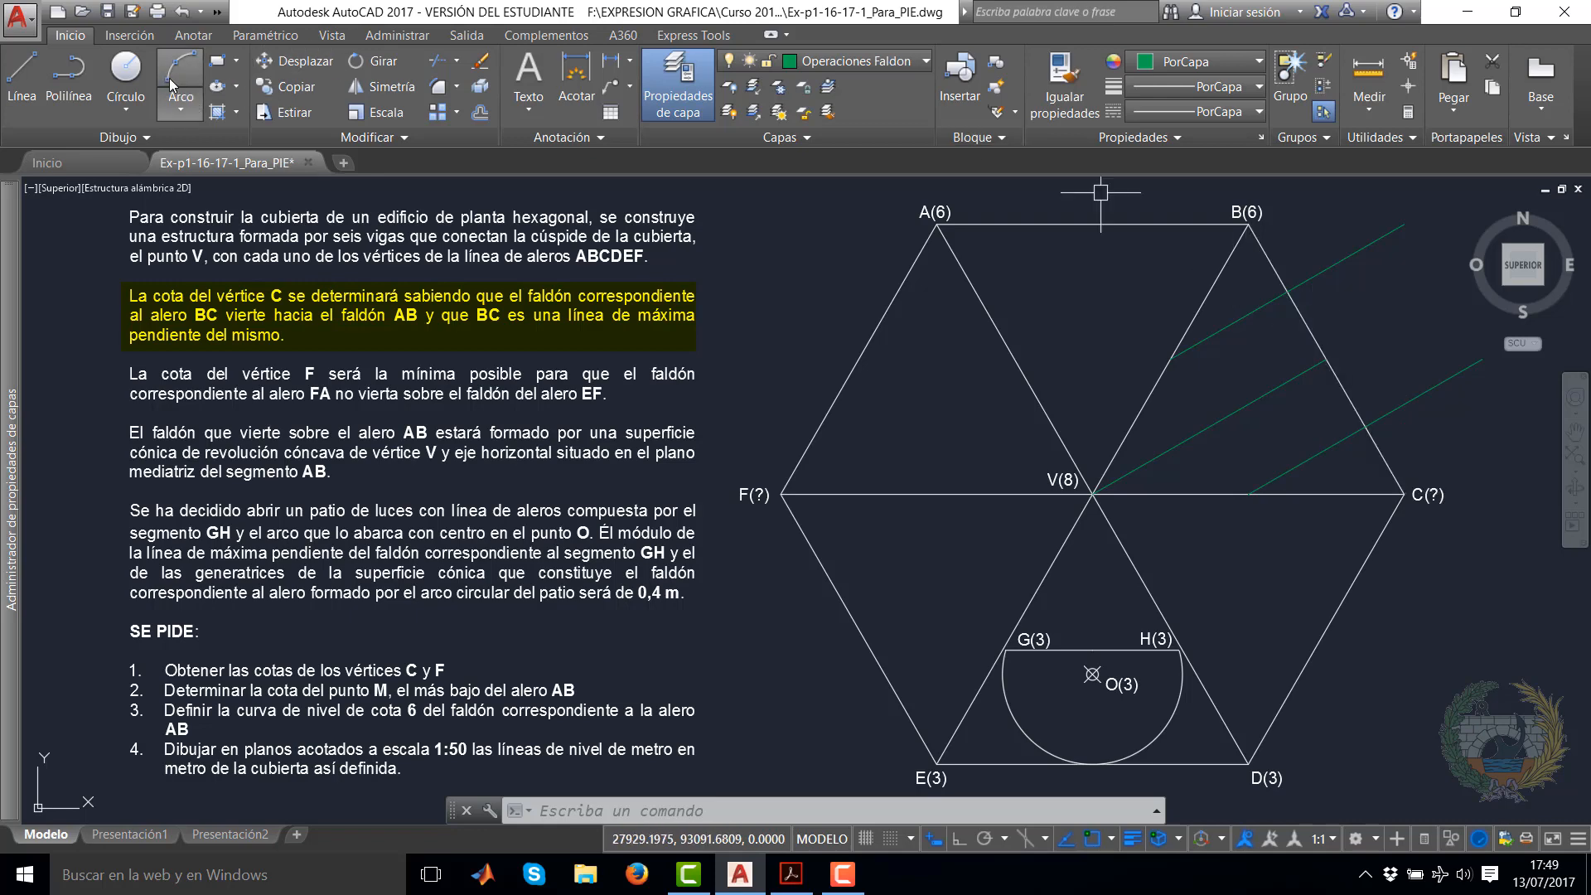
Check the spacing along BC with a circle centred where the lower green line crosses BC, reaching BC's midpoint, and delete the circle
{"action": "left_click", "coordinate": [137, 73]}
{"action": "left_click", "coordinate": [1364, 428]}
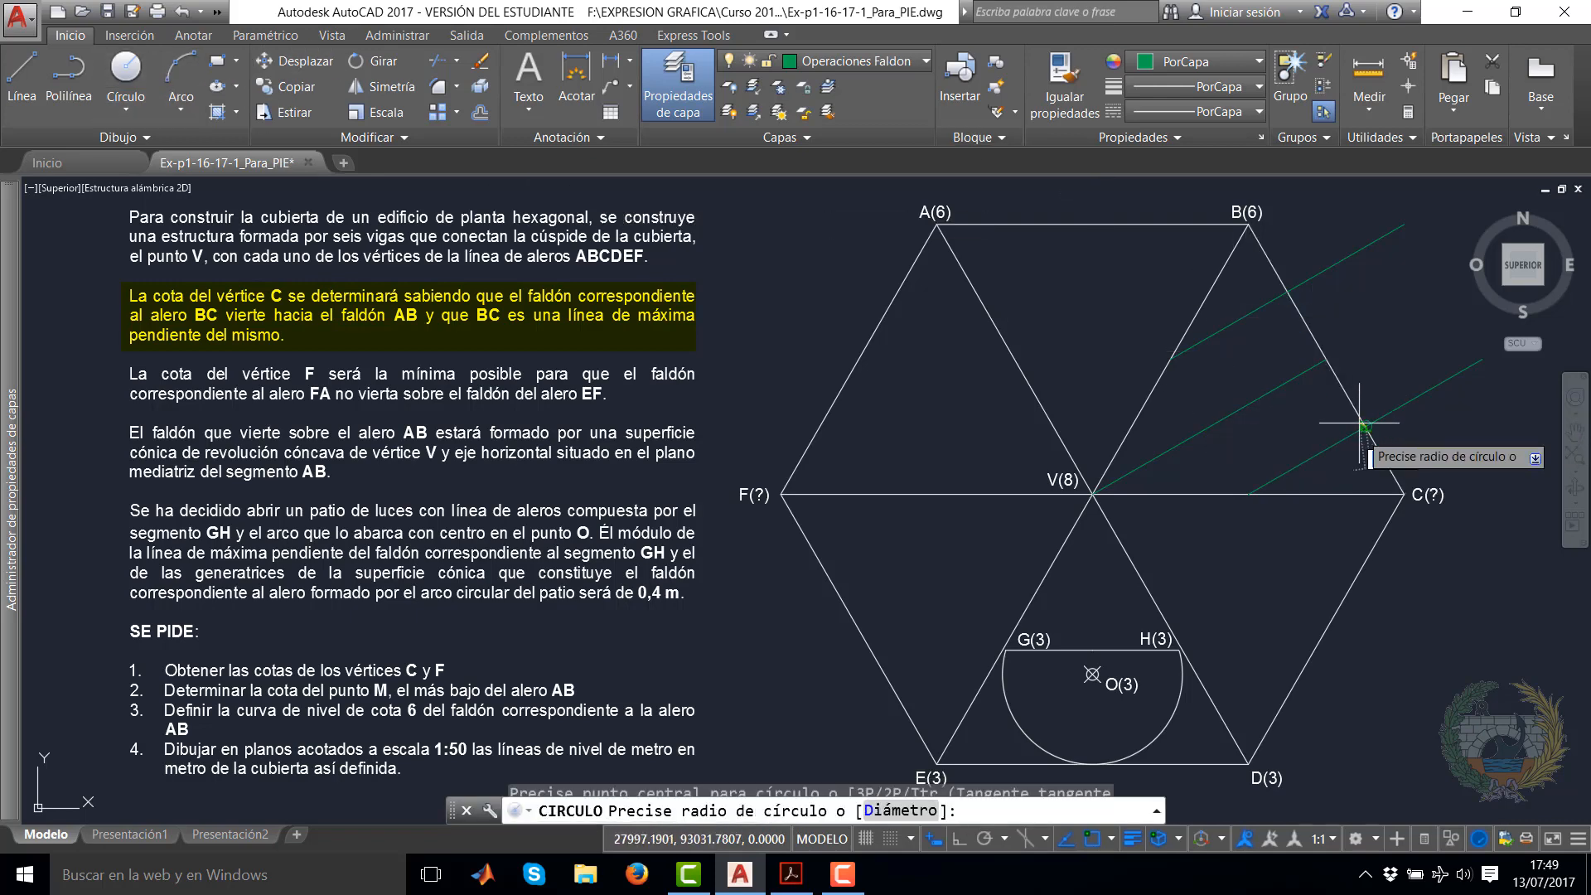
{"action": "left_click", "coordinate": [1328, 369]}
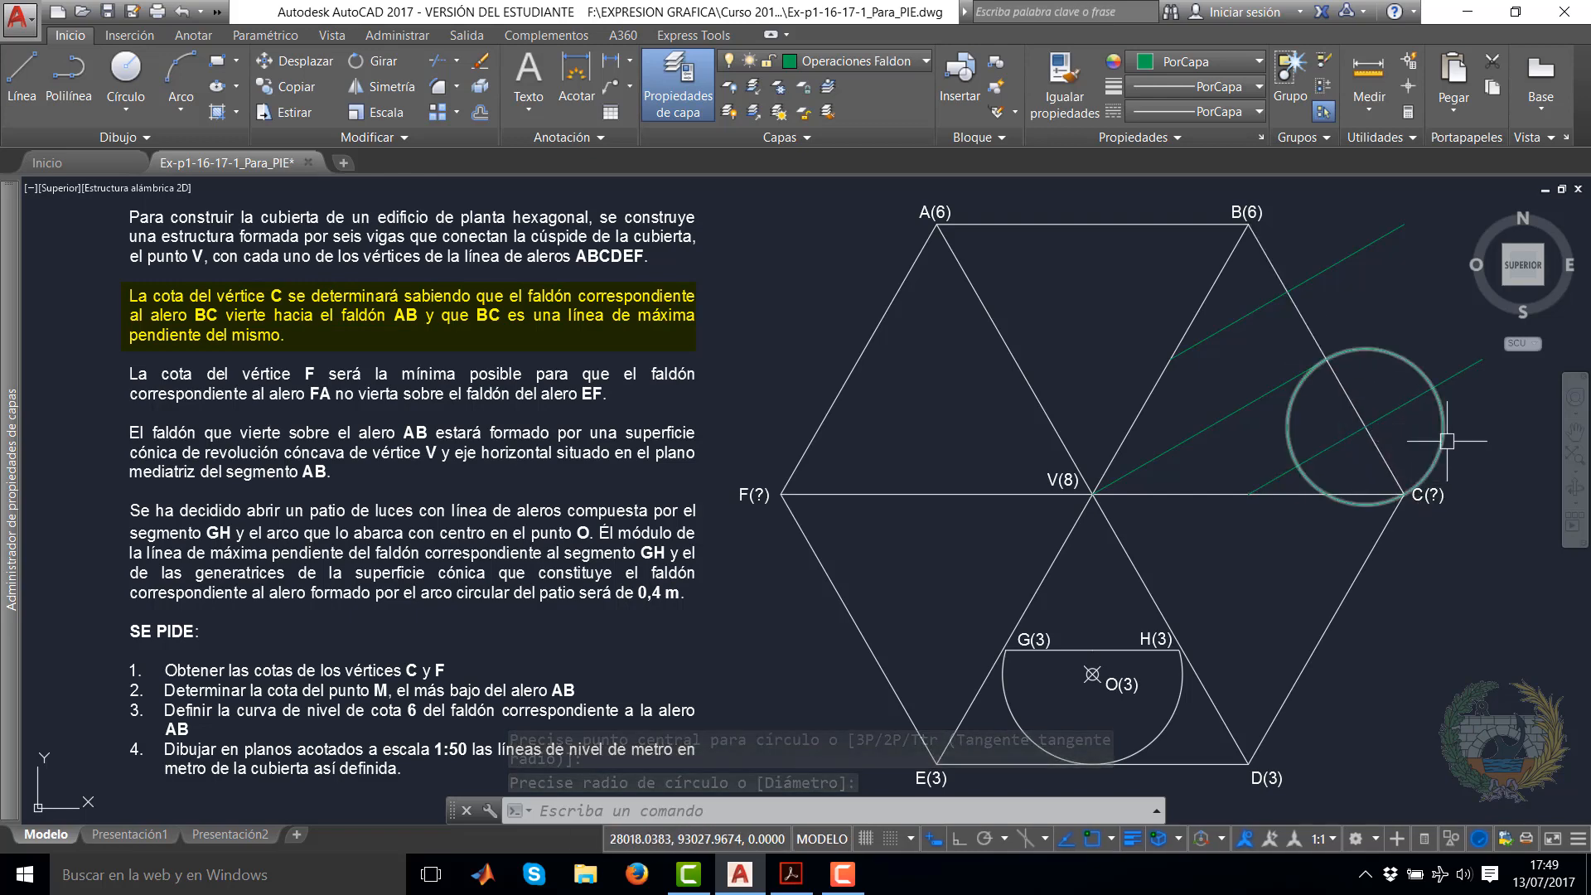
{"action": "left_click", "coordinate": [1375, 347]}
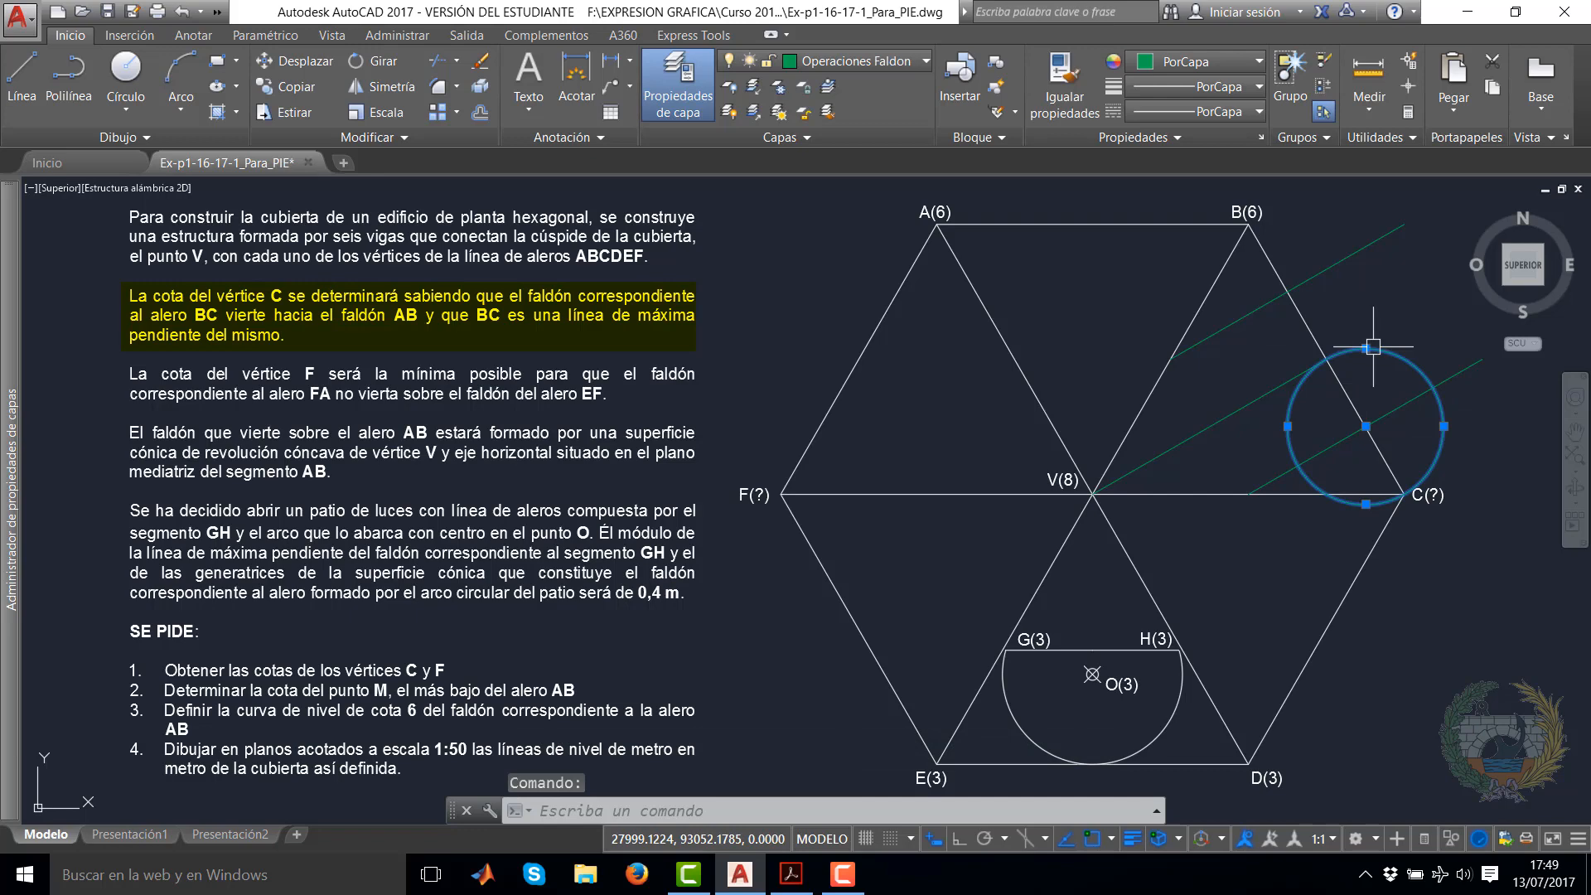
{"action": "key", "text": "Delete"}
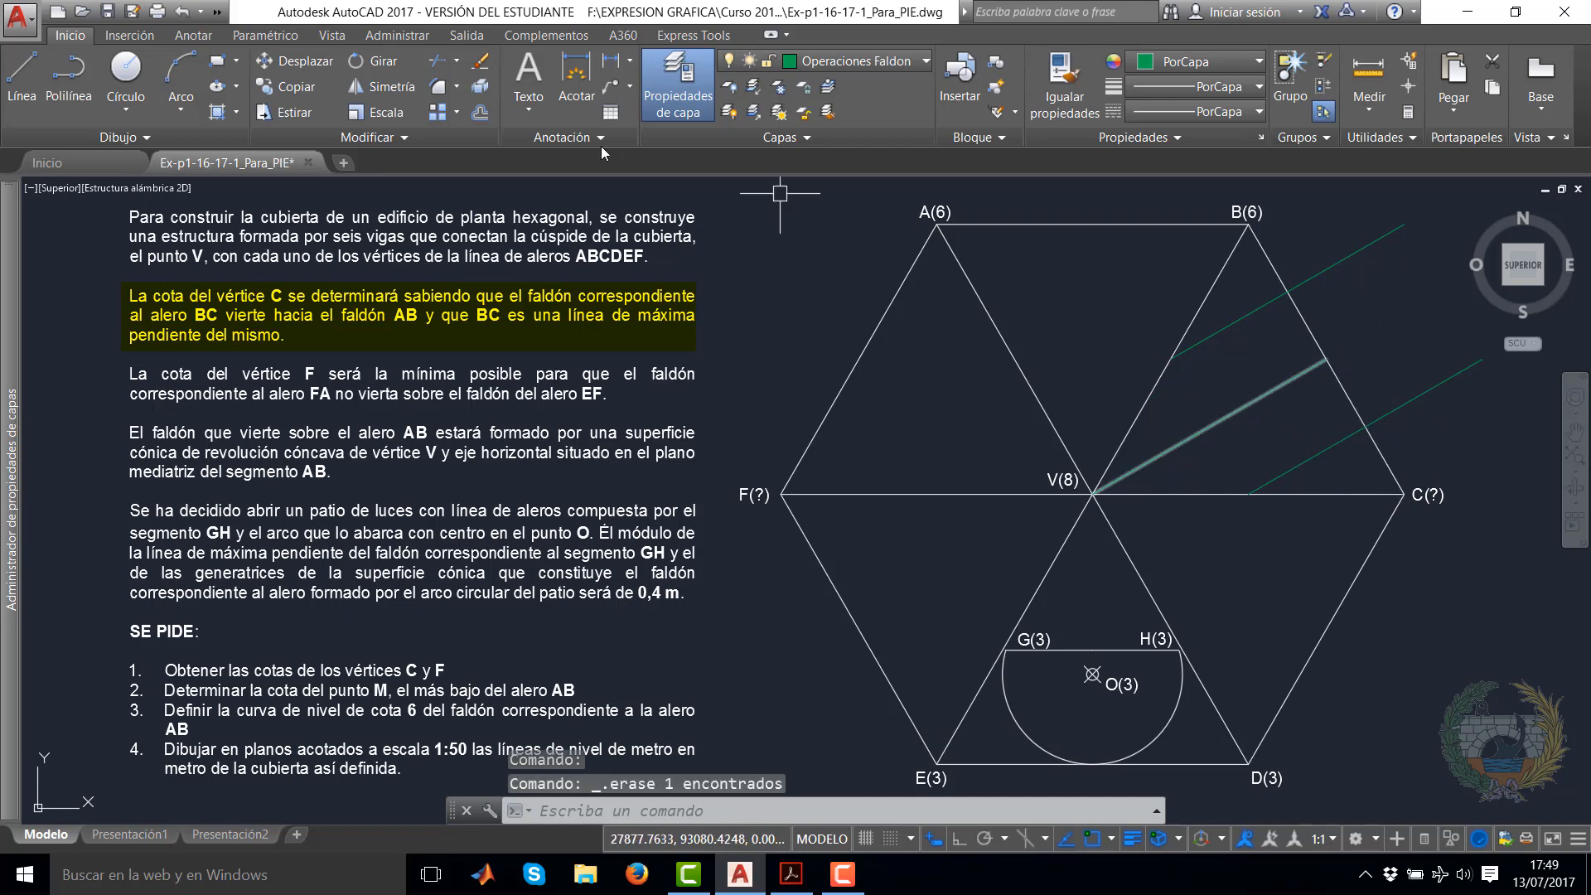
Trim the two copied green lines at eave BC, removing the parts outside the hexagon
{"action": "left_click", "coordinate": [450, 63]}
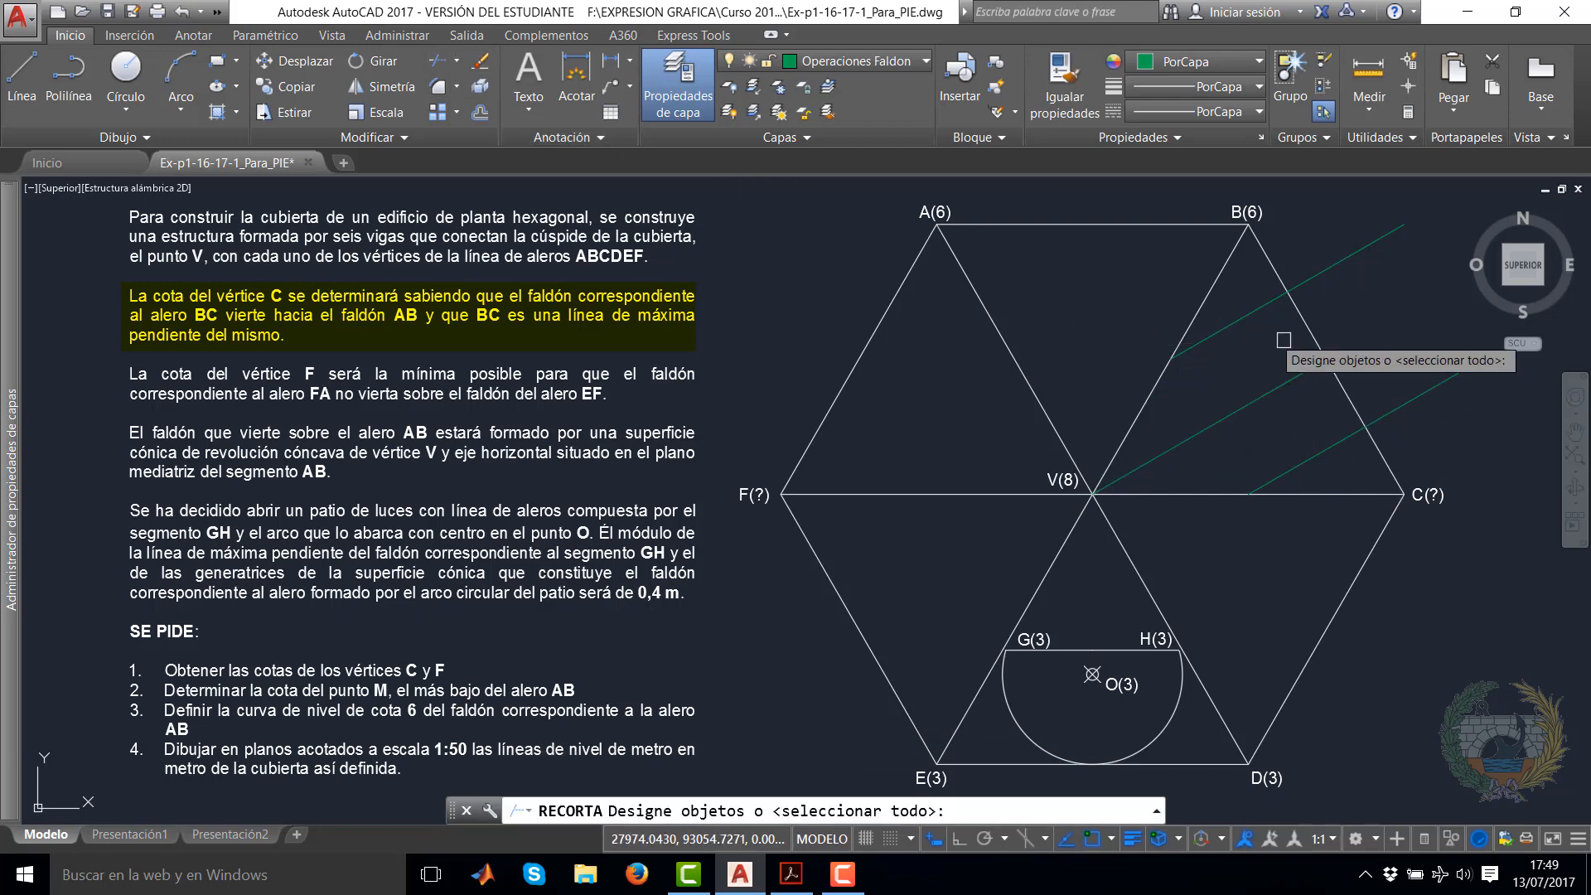
{"action": "left_click", "coordinate": [1309, 325]}
{"action": "key", "text": "Return"}
{"action": "left_click", "coordinate": [1464, 390]}
{"action": "left_click", "coordinate": [1439, 356]}
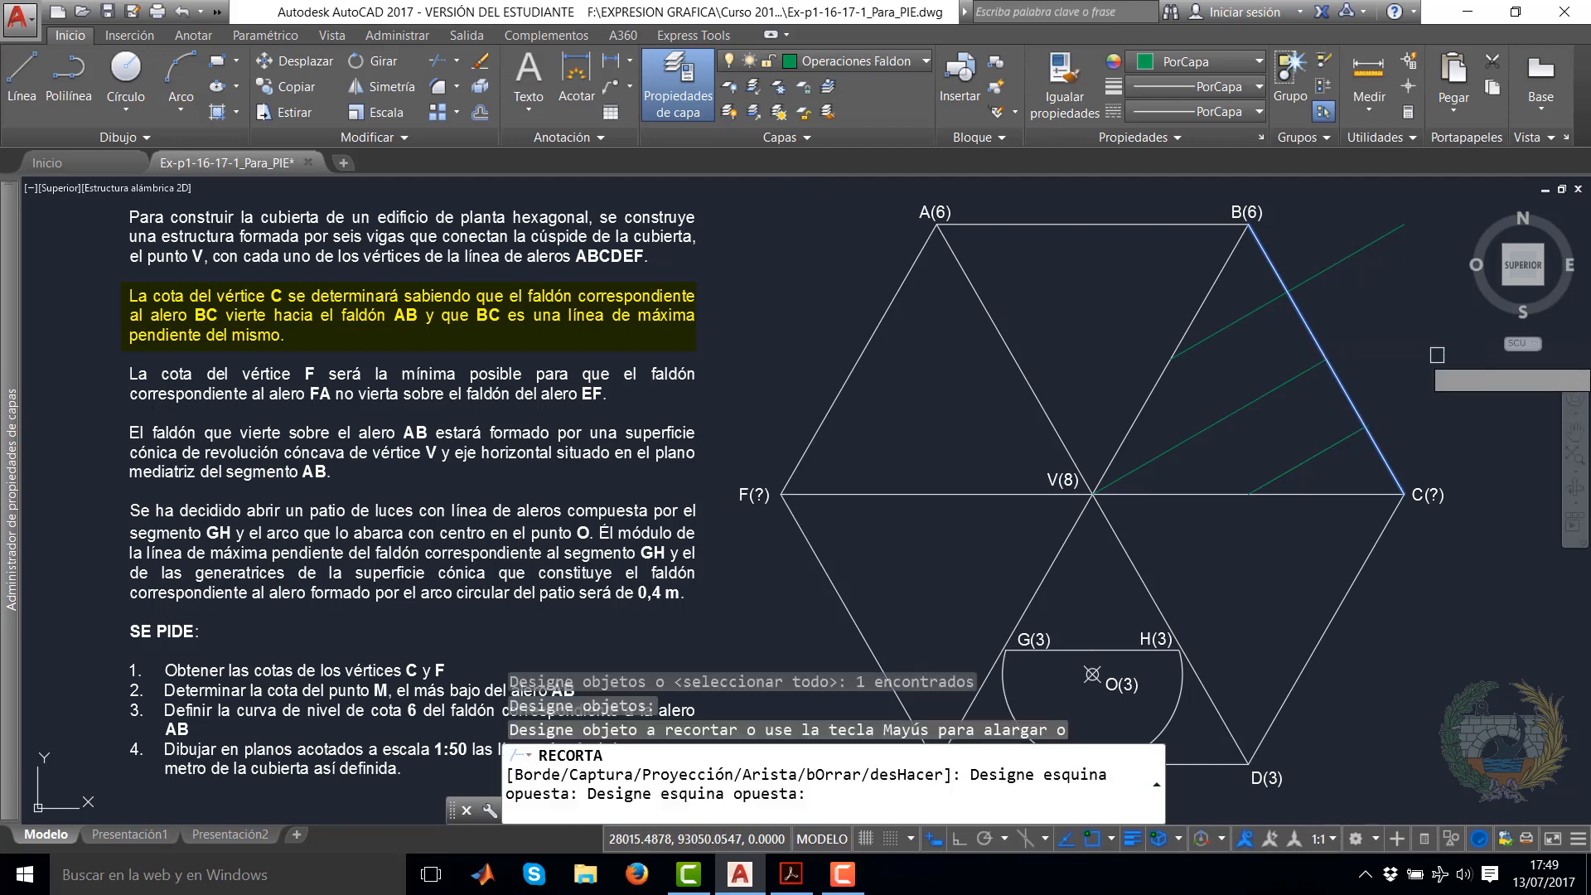
{"action": "left_click", "coordinate": [1380, 264]}
{"action": "right_click", "coordinate": [1339, 217]}
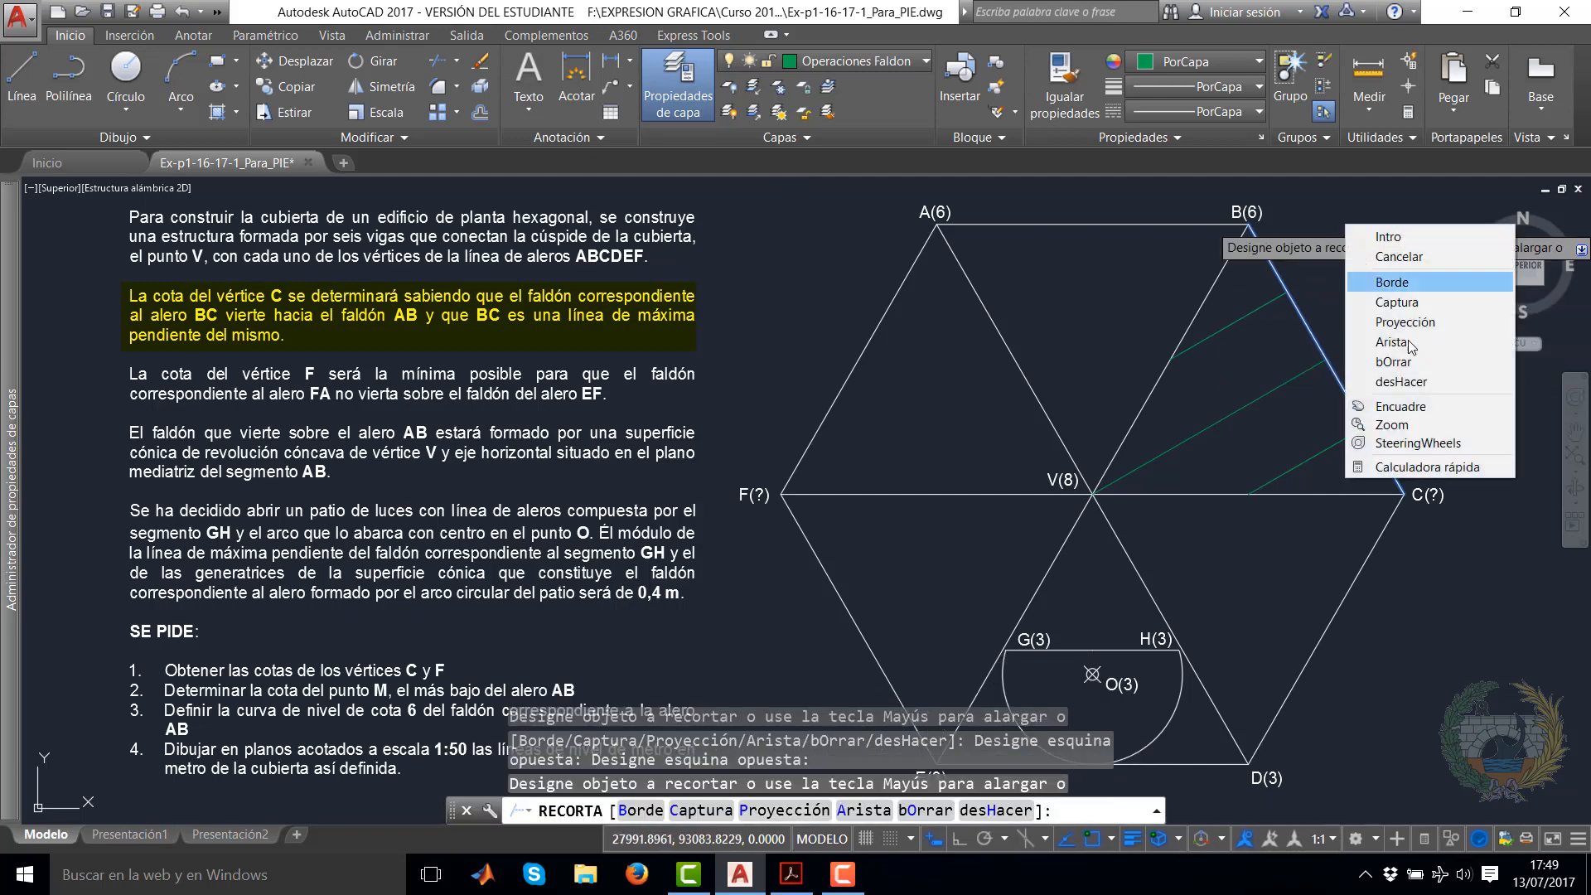
{"action": "left_click", "coordinate": [1400, 239]}
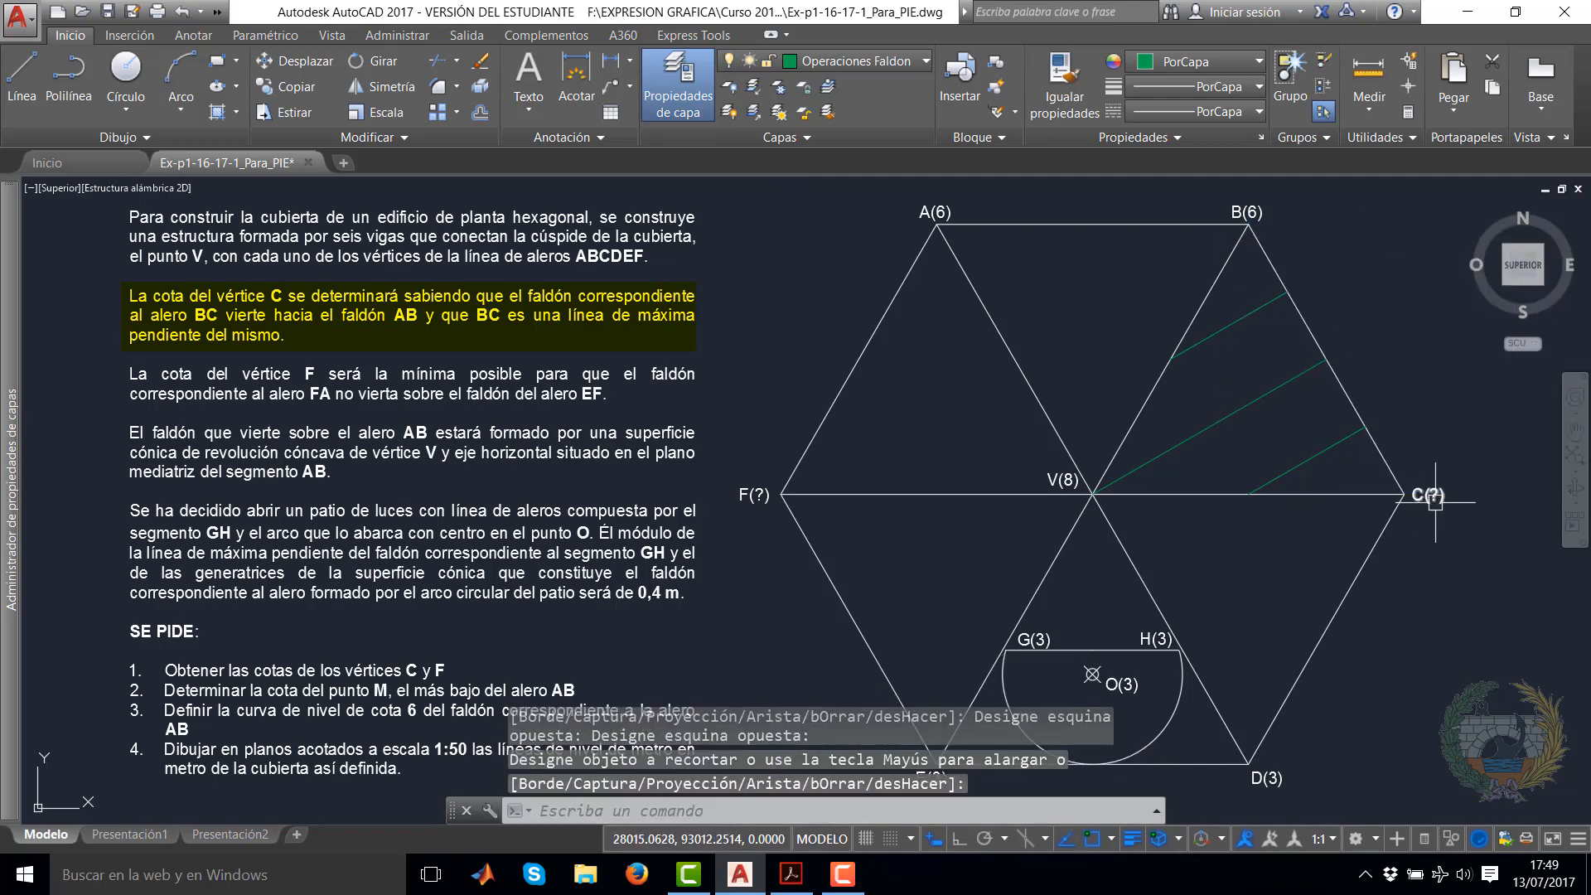
Change the label of vertex C to read C(10)
{"action": "left_click", "coordinate": [1430, 495]}
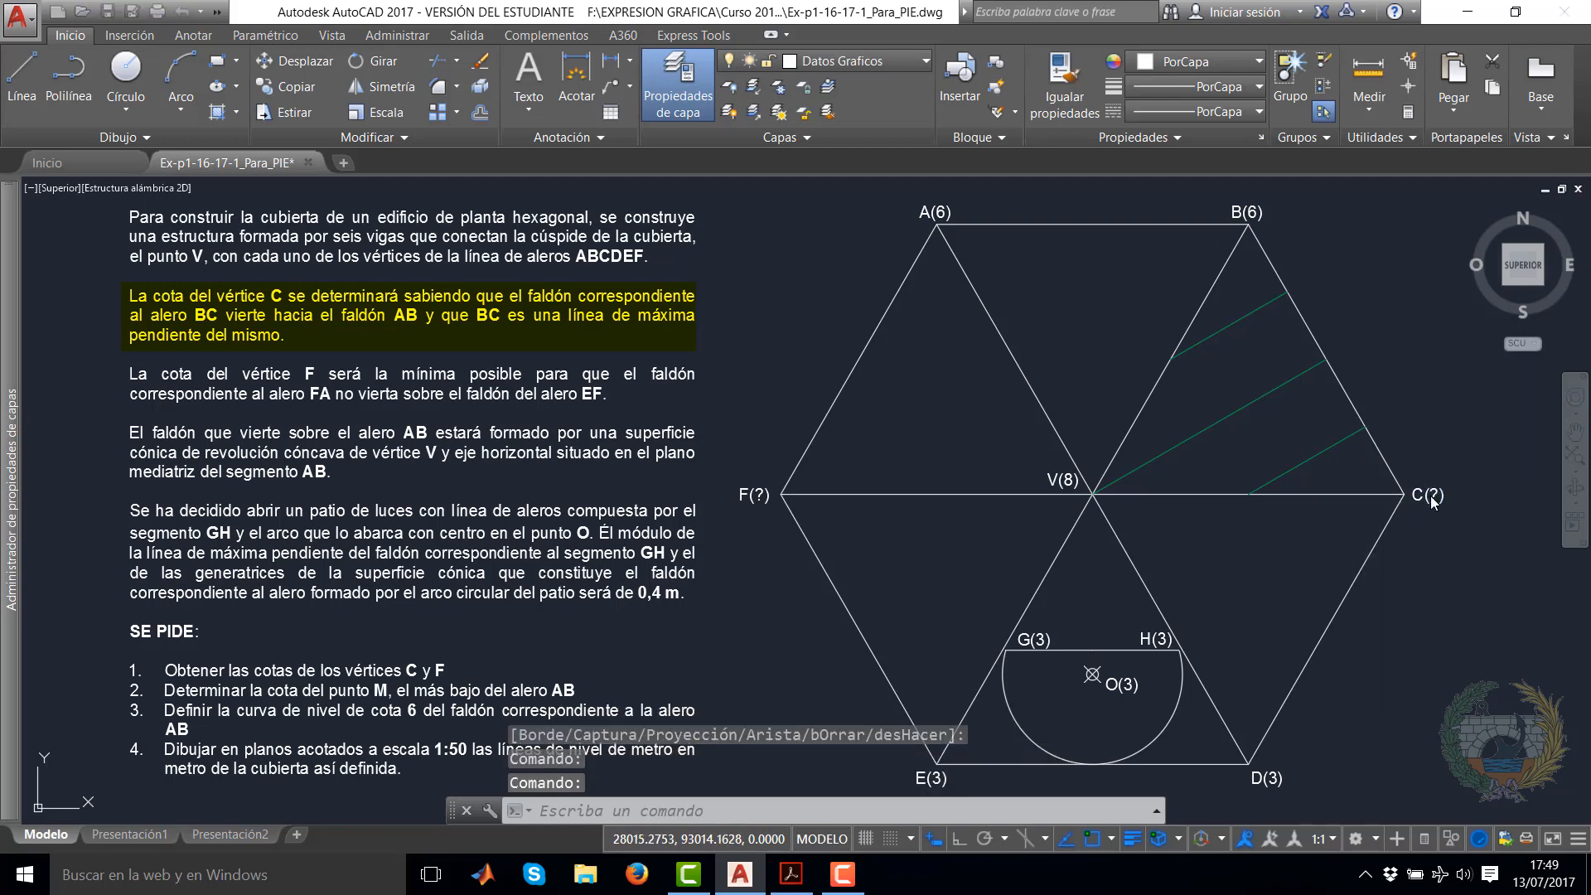
{"action": "double_click", "coordinate": [1429, 495]}
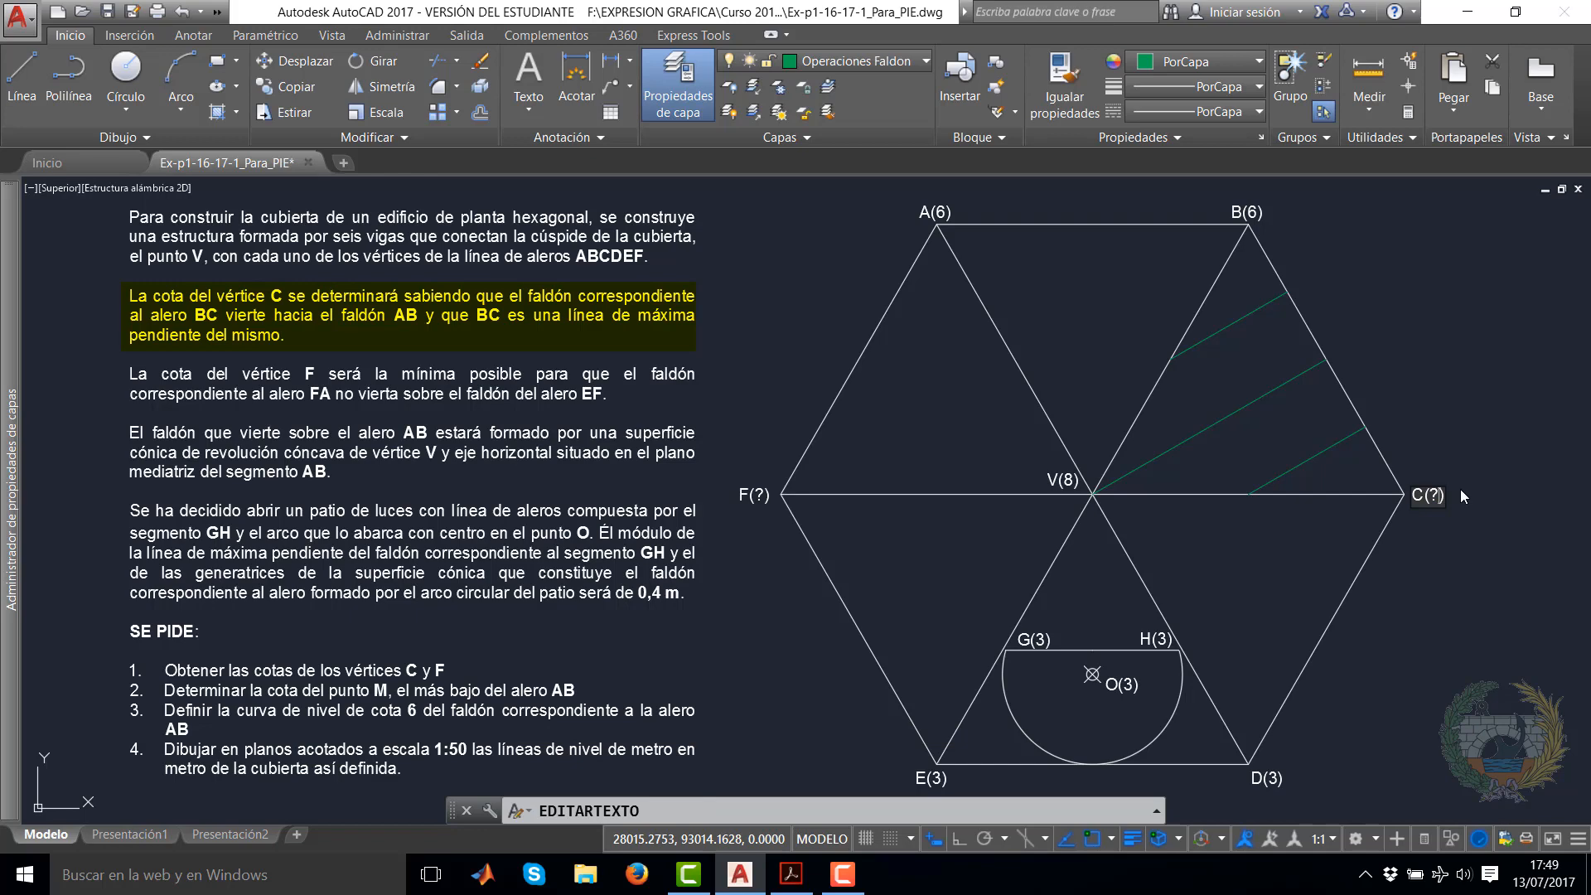
{"action": "type", "text": "10"}
{"action": "key", "text": "Return"}
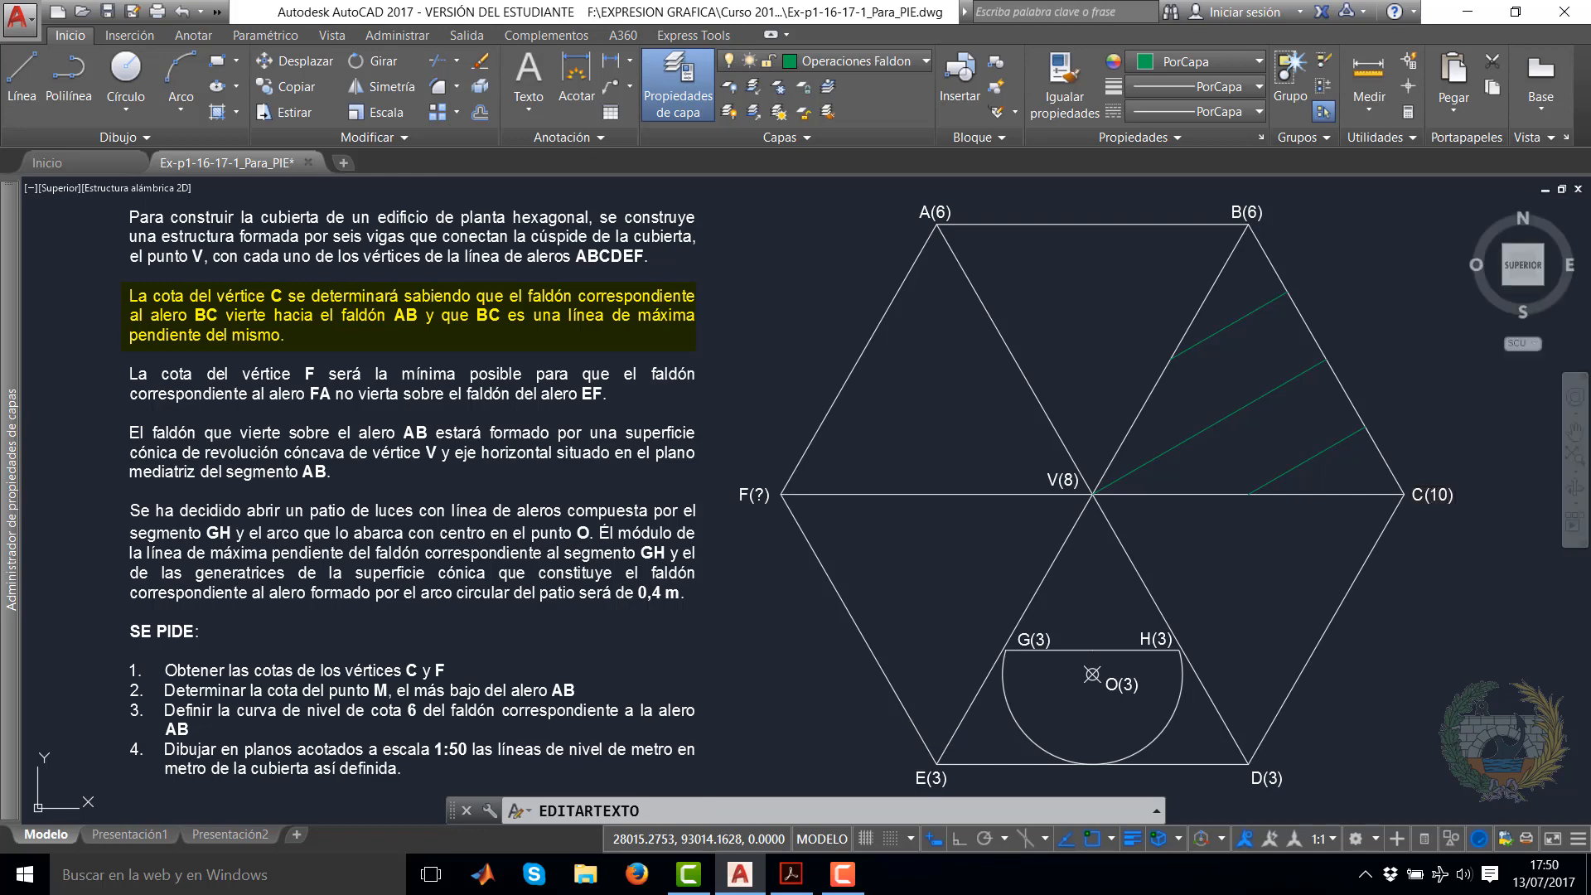
{"action": "right_click", "coordinate": [1418, 578]}
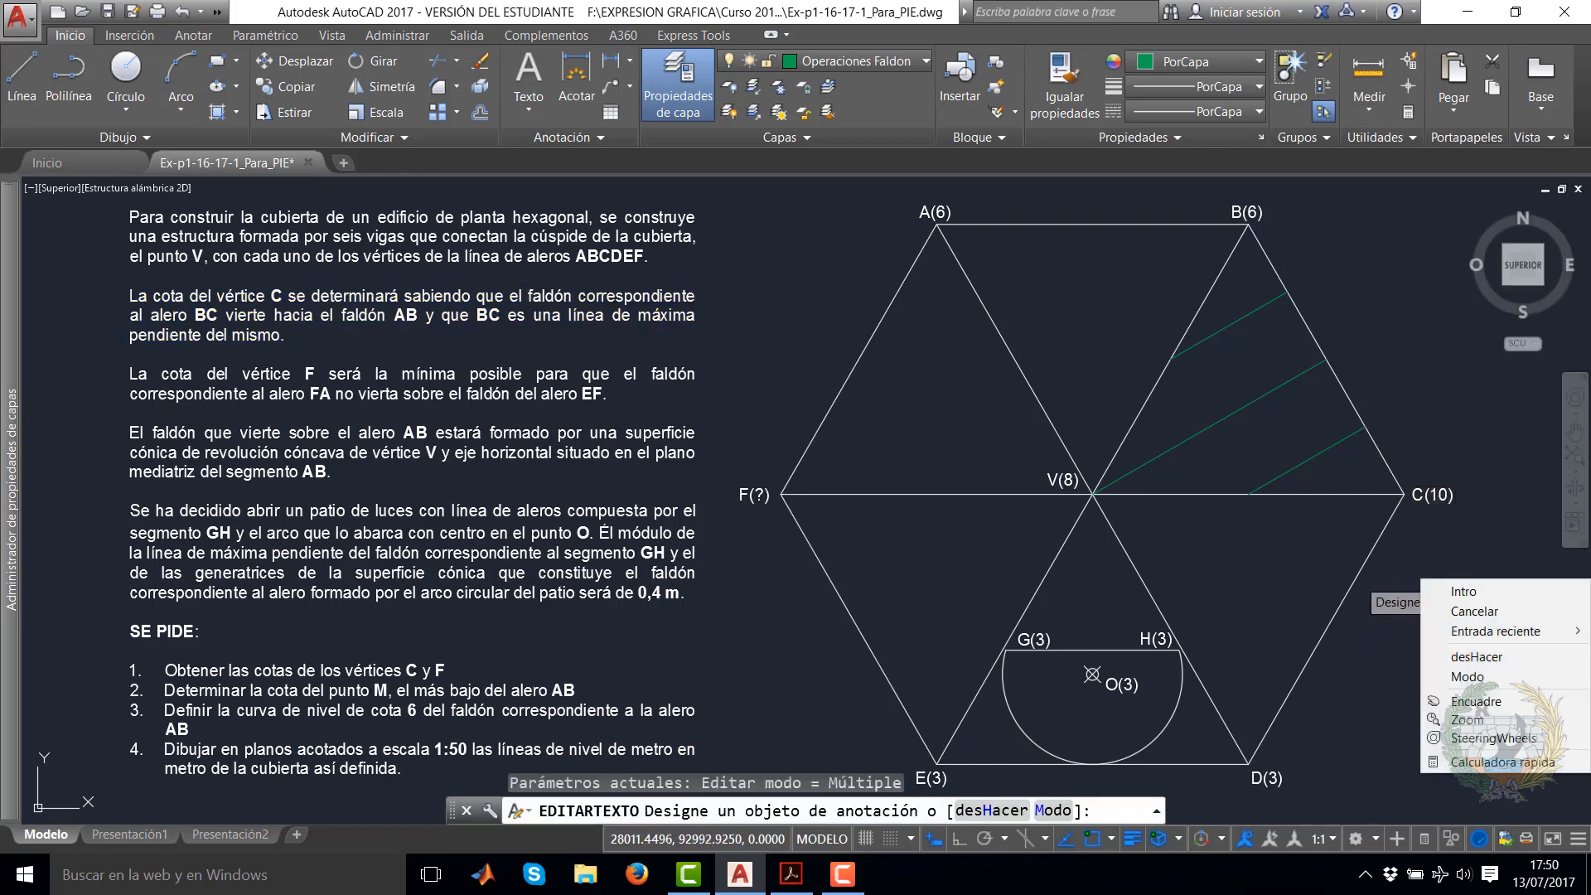
{"action": "left_click", "coordinate": [1465, 588]}
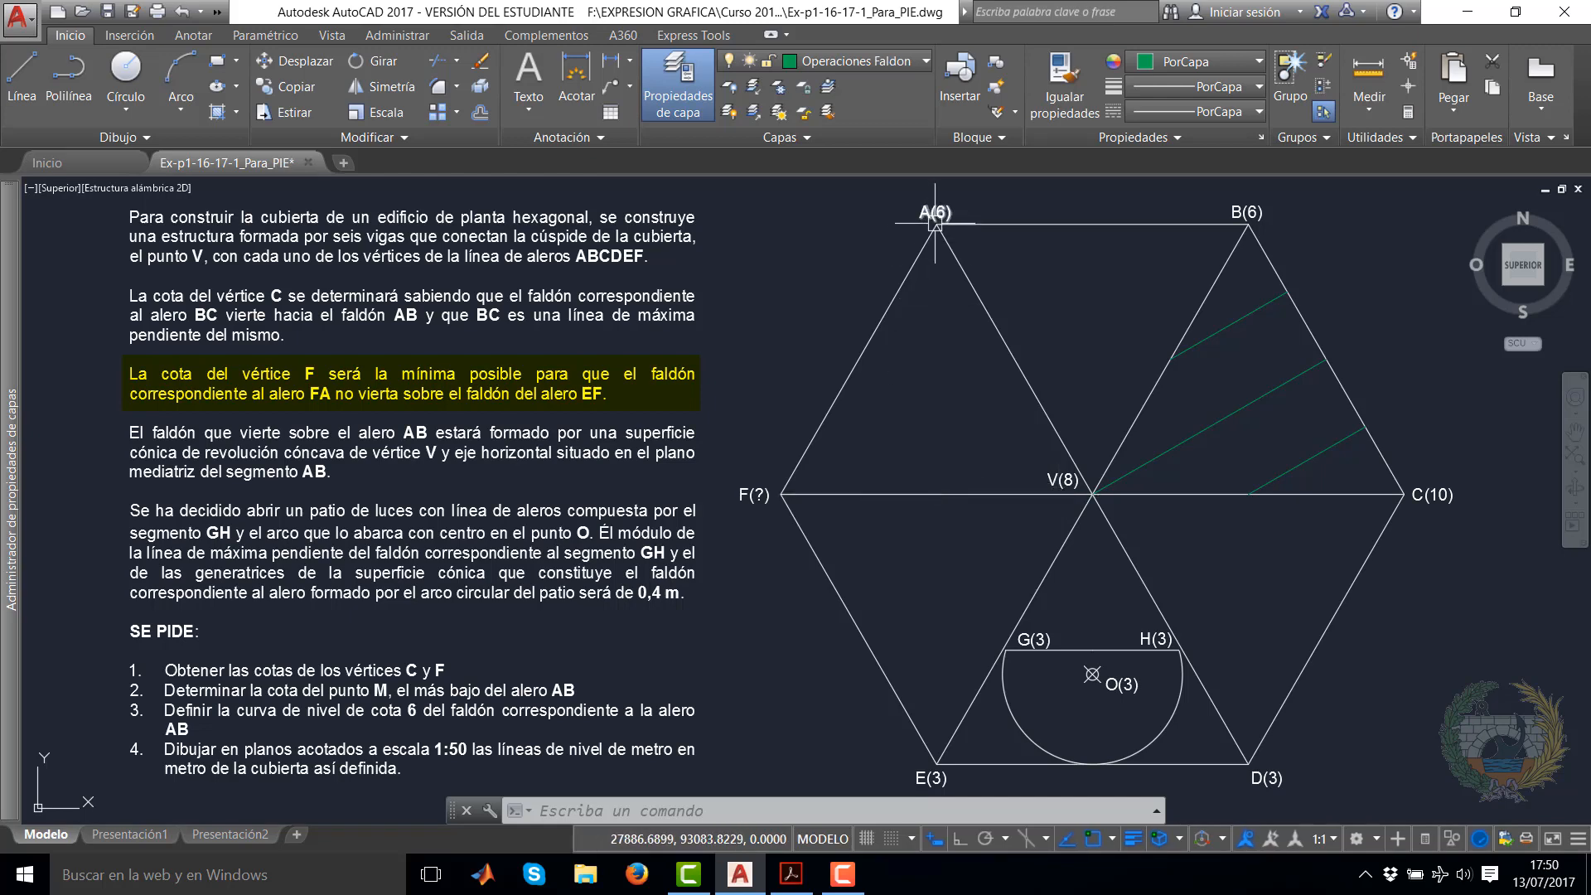
Draw a vertical polyline from vertex A down to line FV
{"action": "left_click", "coordinate": [68, 79]}
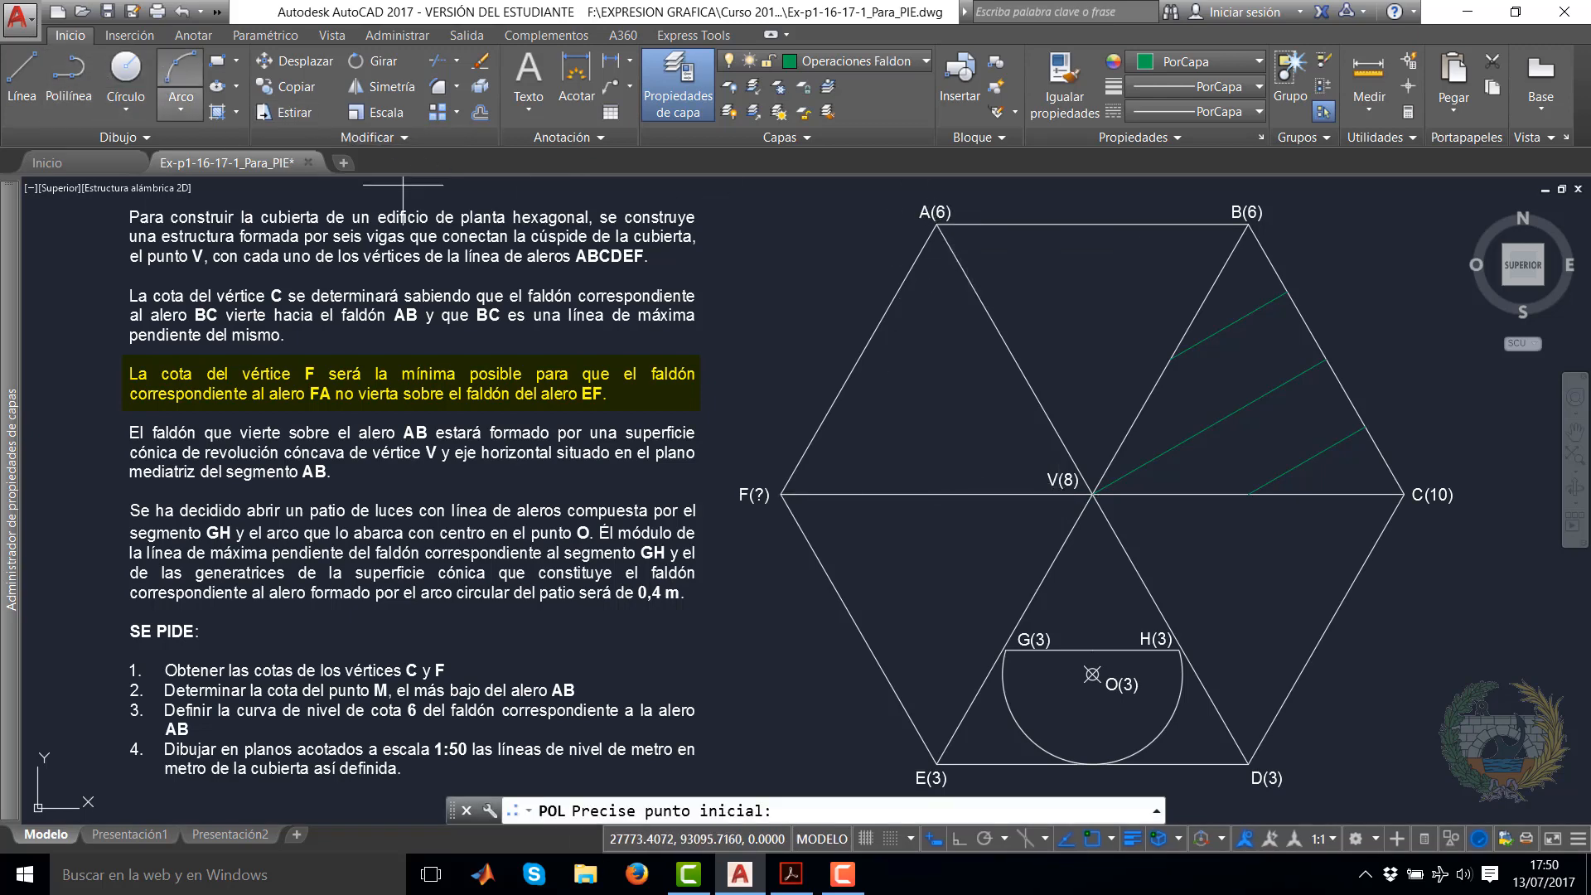
{"action": "left_click", "coordinate": [936, 225]}
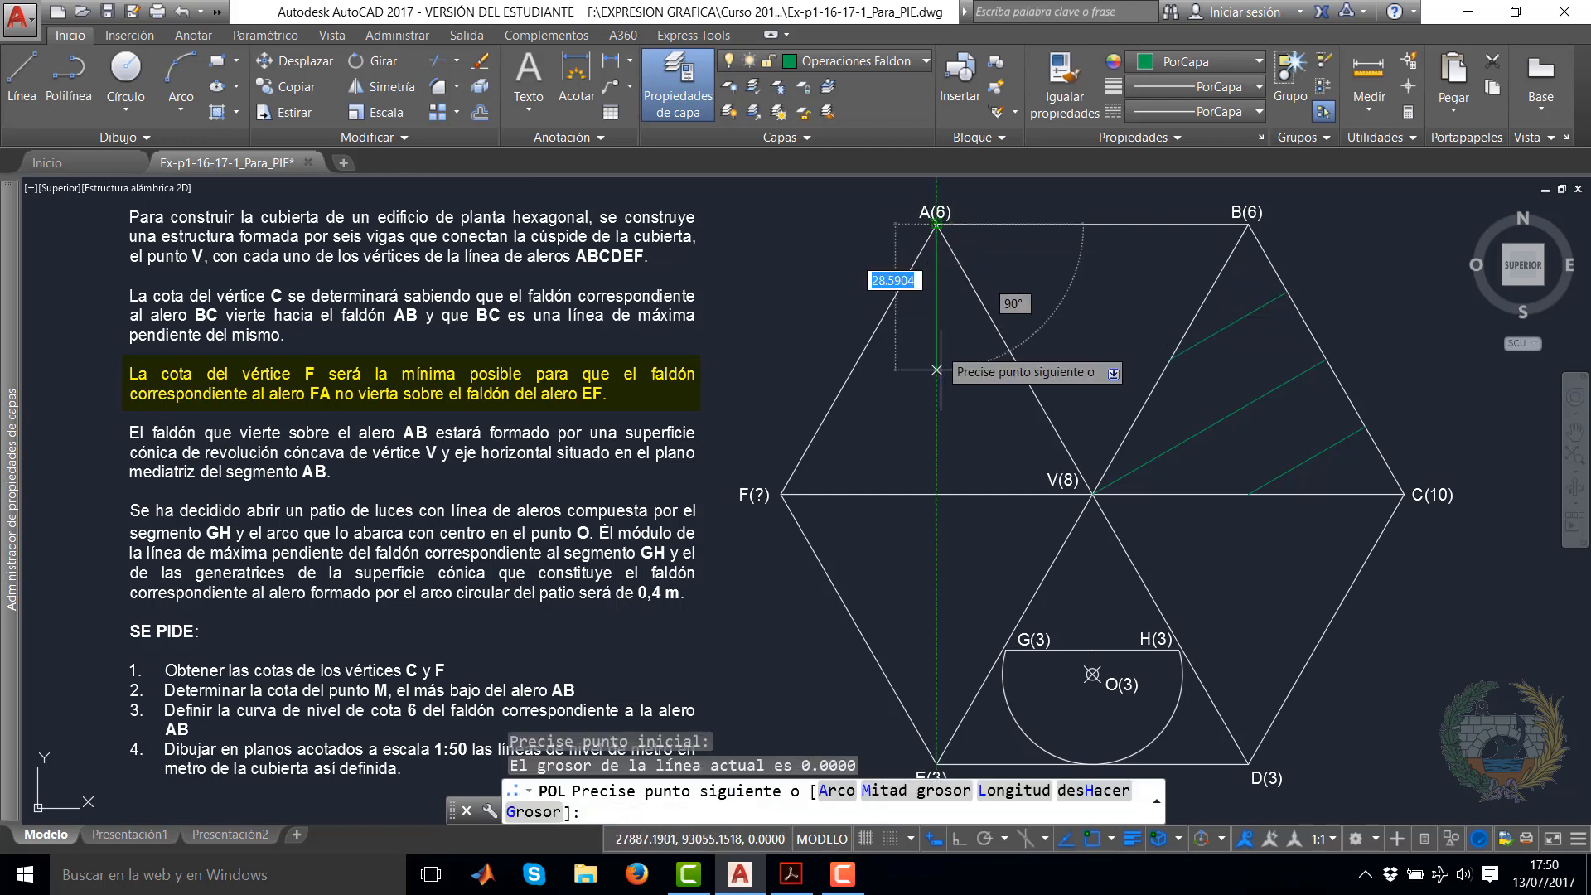
{"action": "left_click", "coordinate": [929, 492]}
{"action": "right_click", "coordinate": [955, 451]}
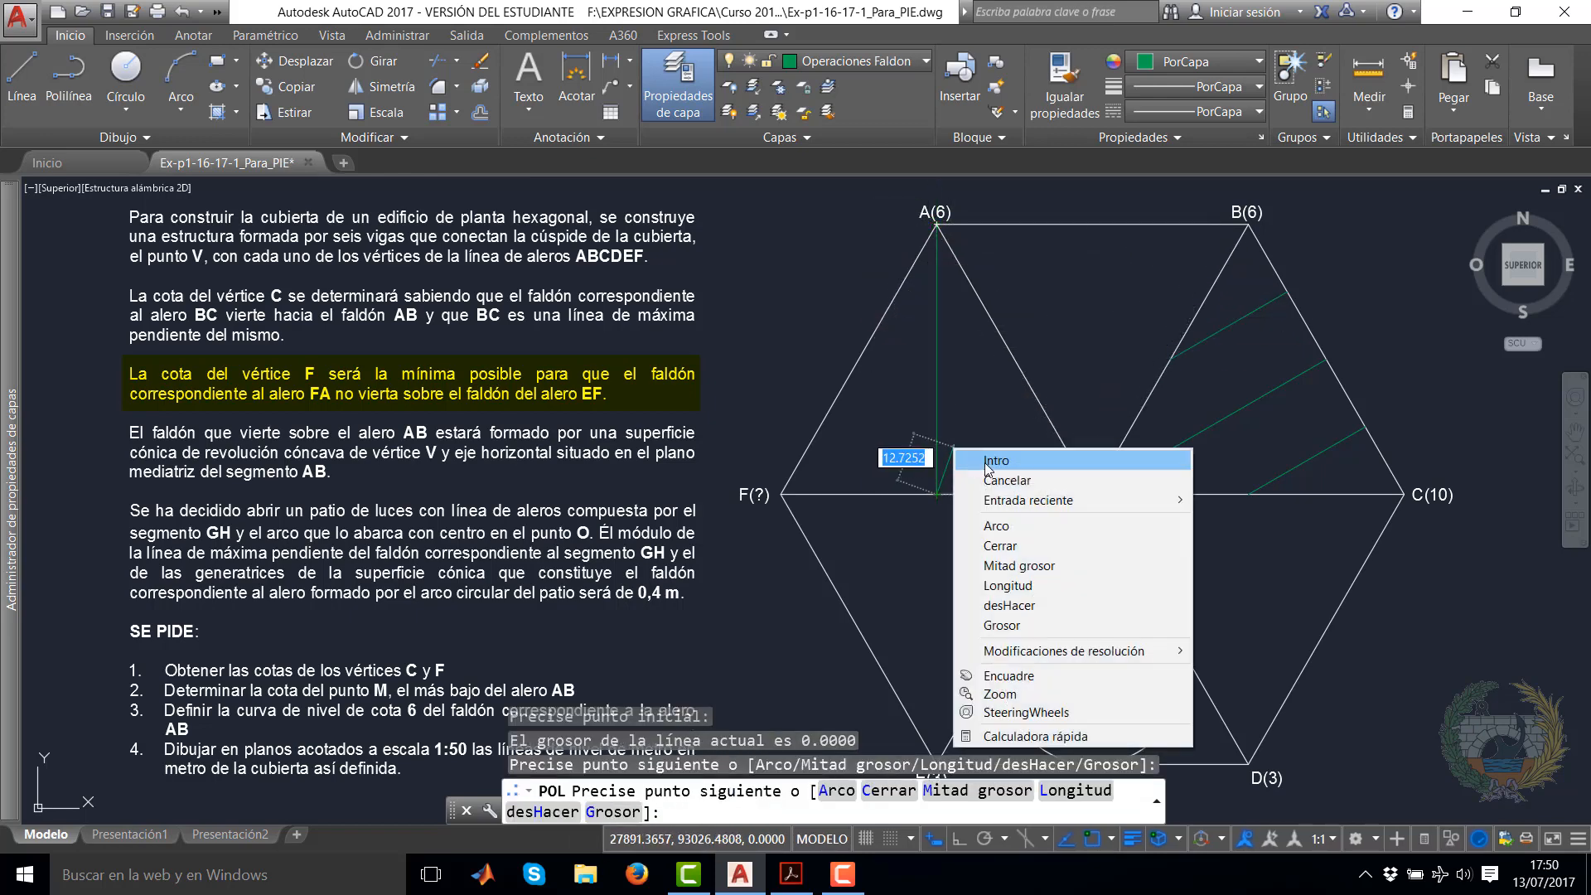
{"action": "left_click", "coordinate": [986, 461]}
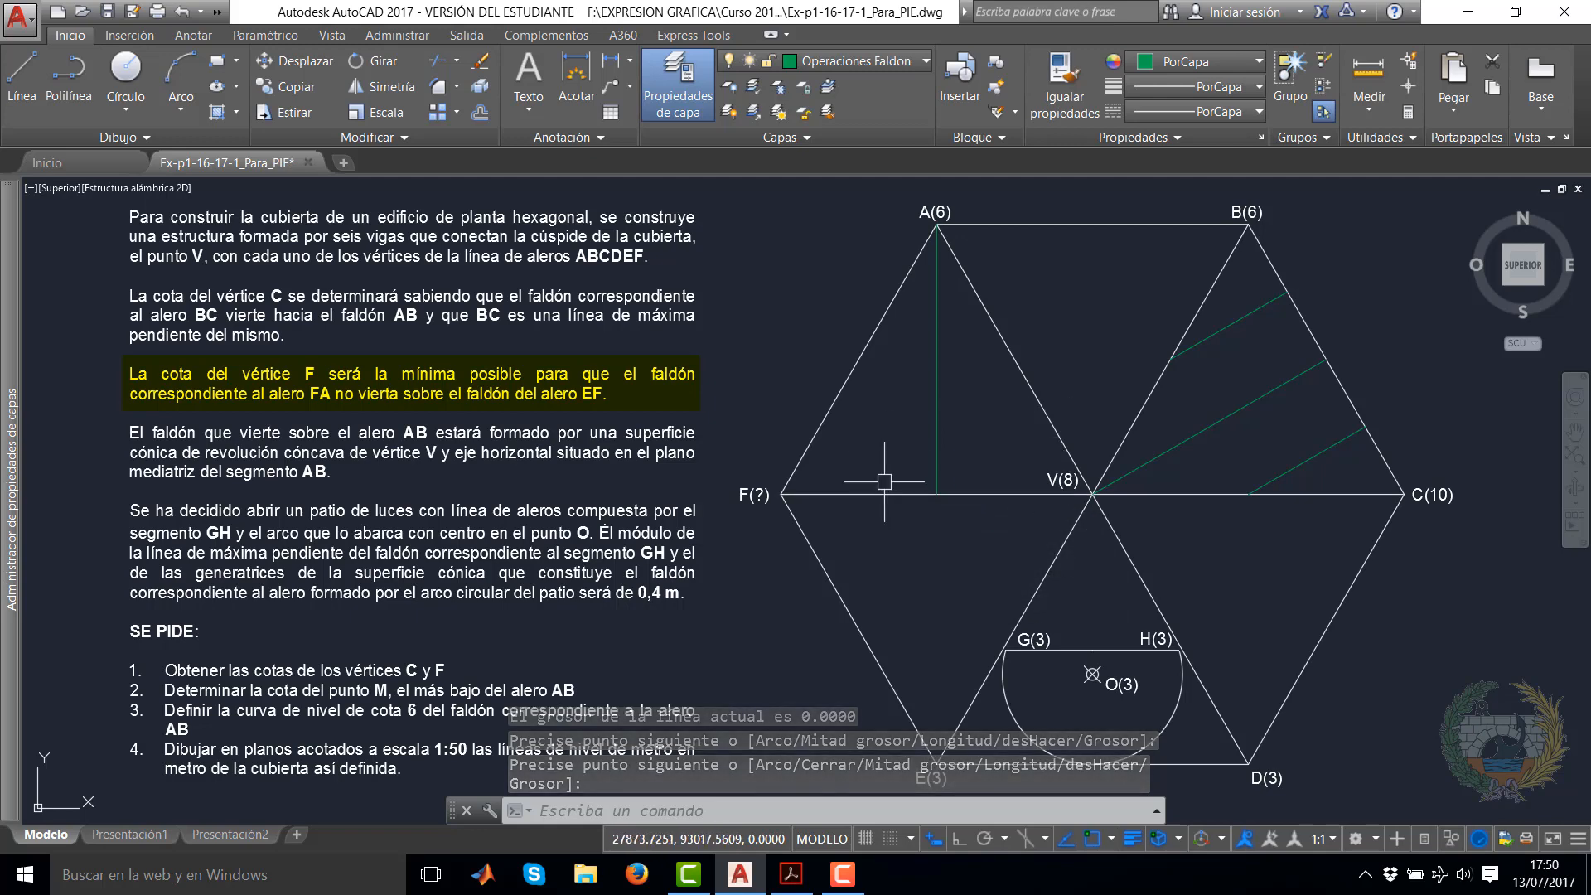
Draw a second vertical polyline from the midpoint of AV down to line FV
{"action": "right_click", "coordinate": [1000, 370]}
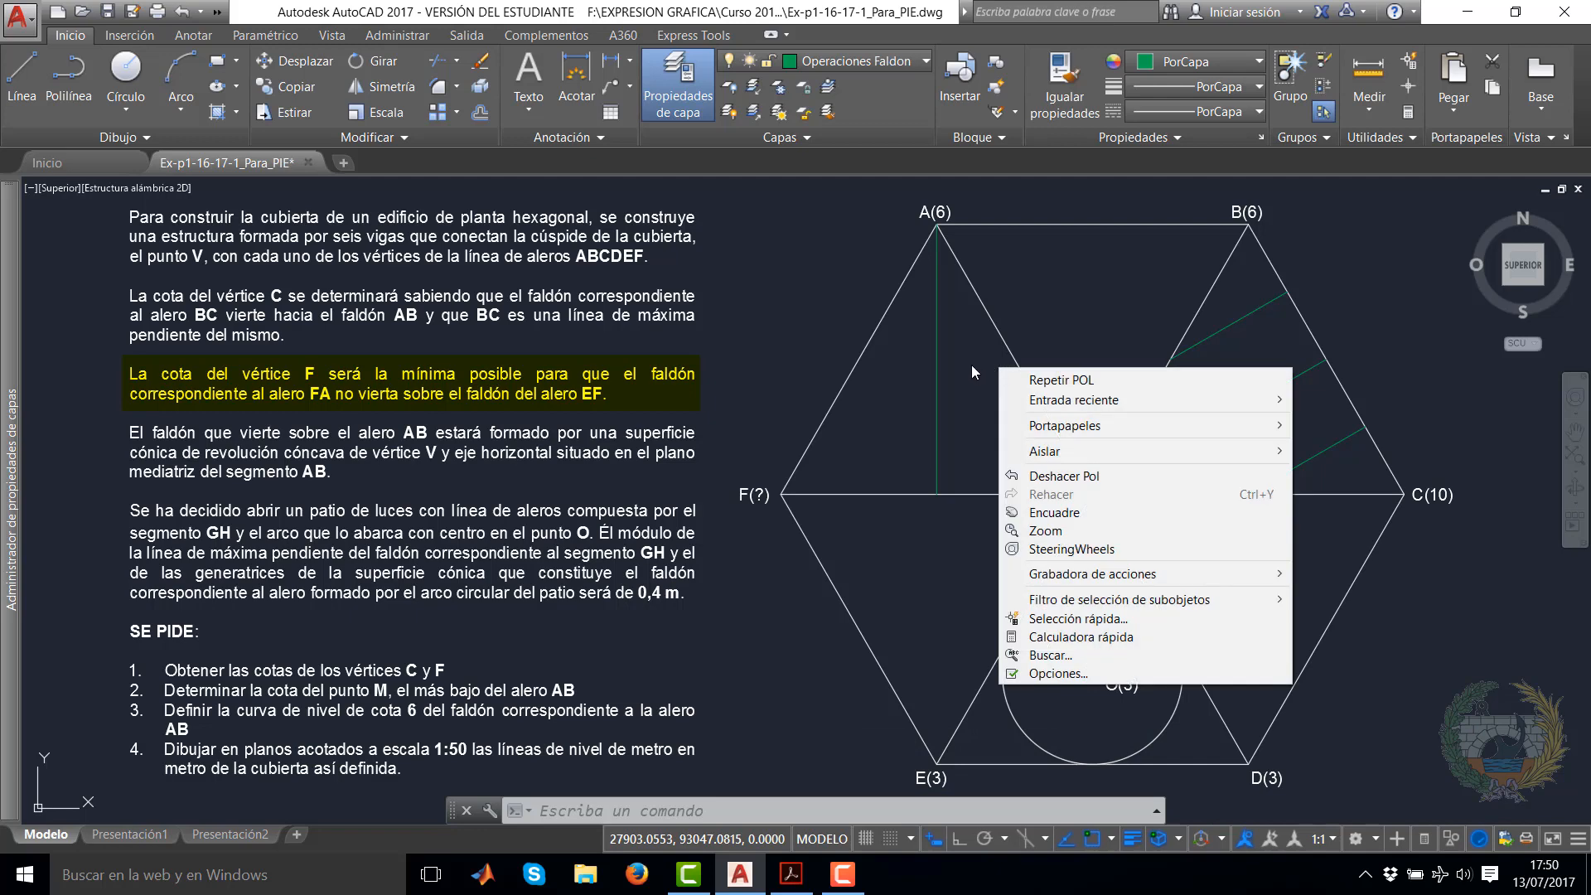
{"action": "left_click", "coordinate": [1024, 381]}
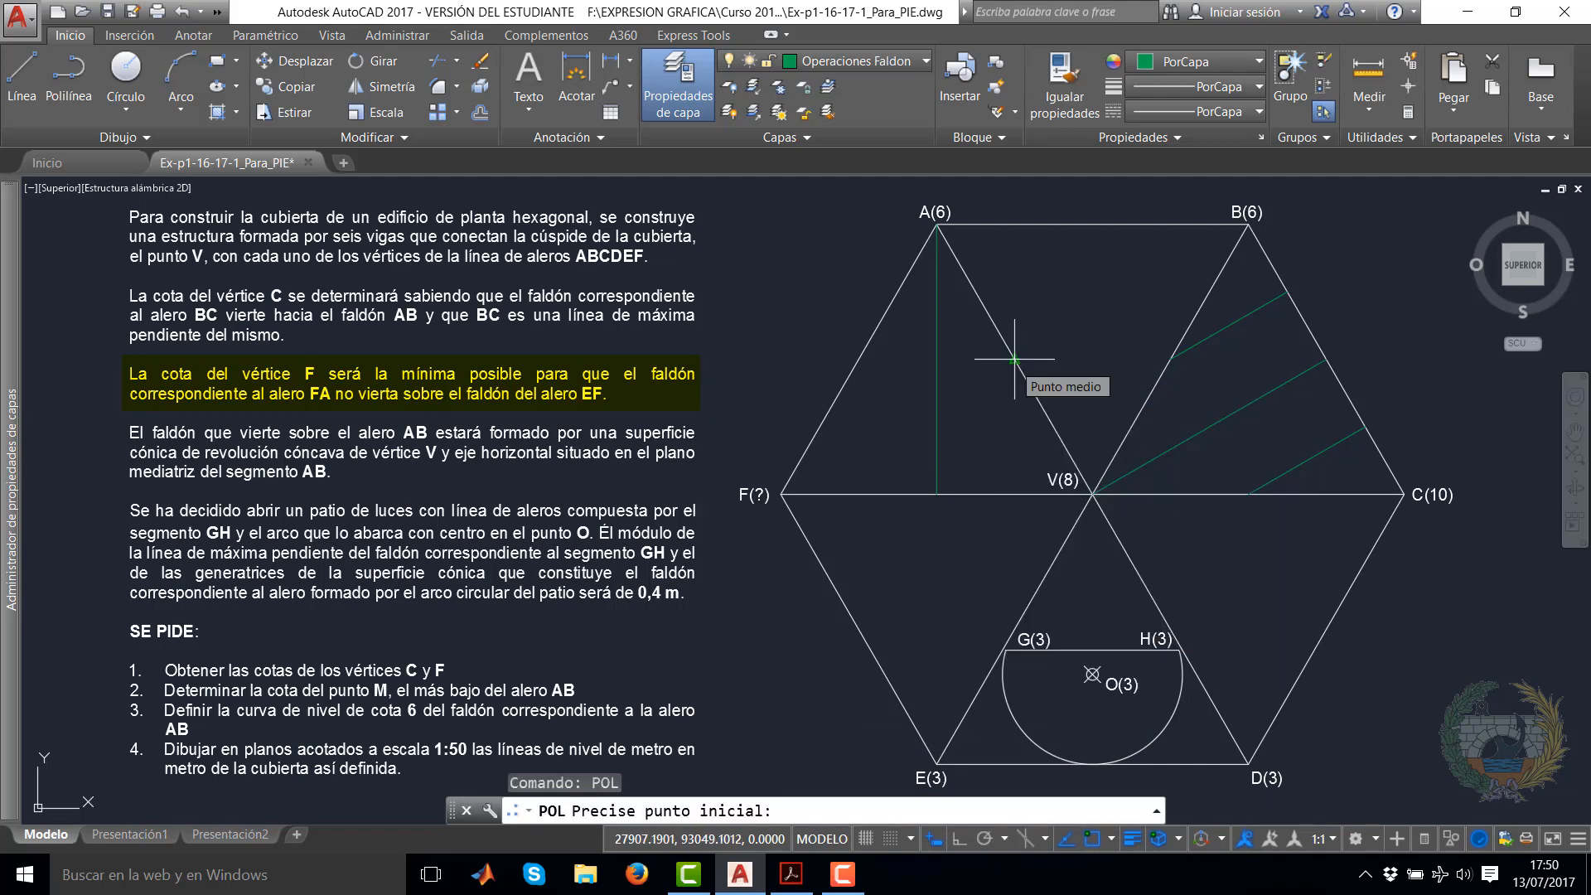
{"action": "left_click", "coordinate": [1014, 358]}
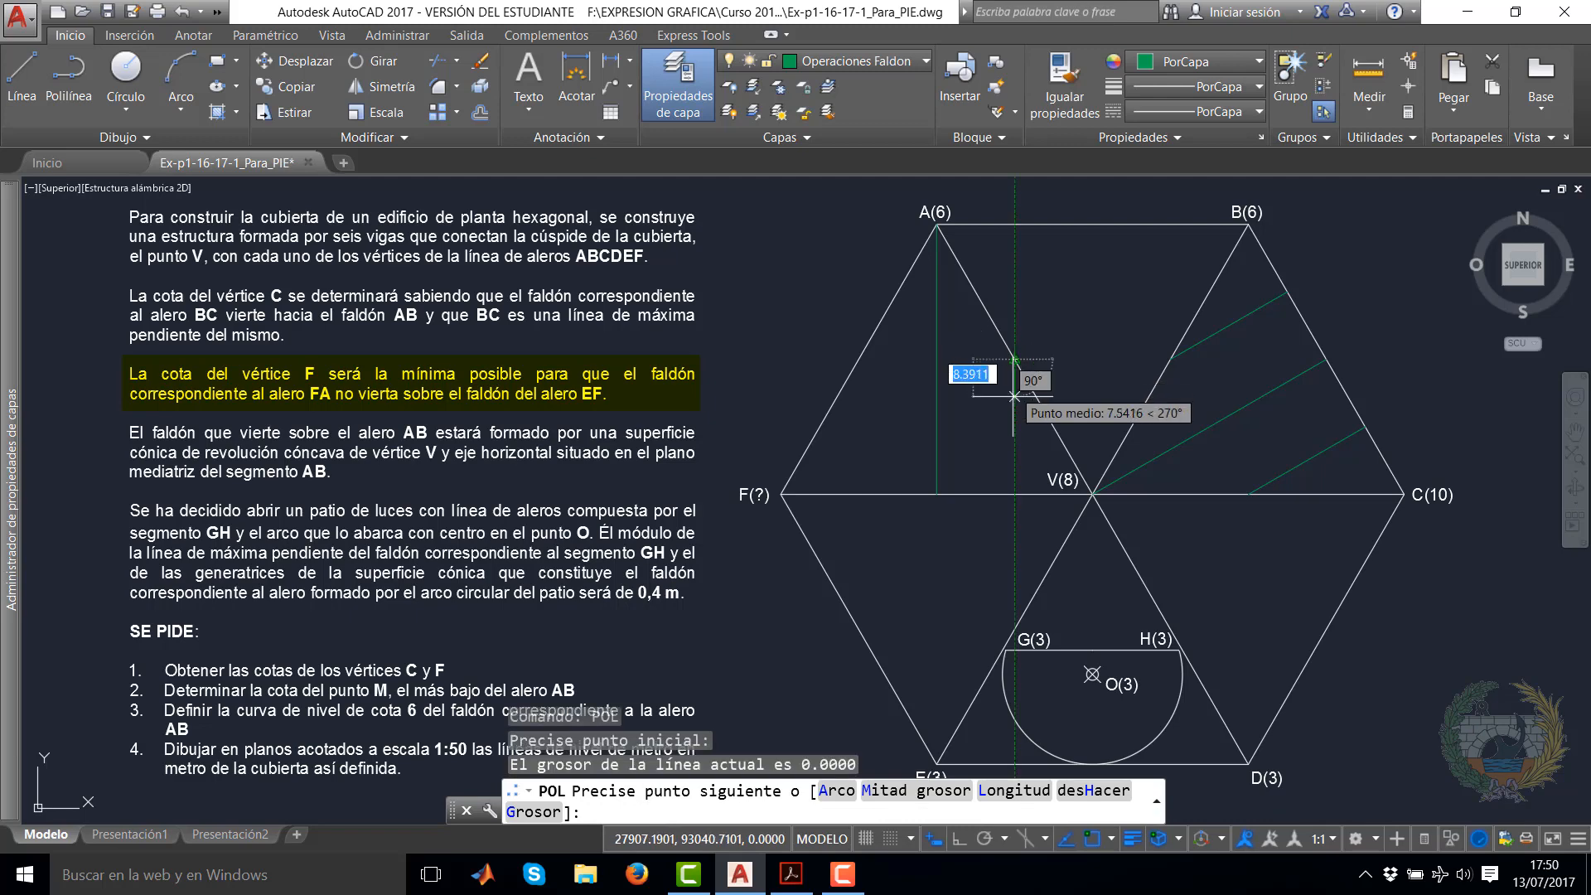
{"action": "left_click", "coordinate": [1013, 494]}
{"action": "right_click", "coordinate": [1007, 451]}
{"action": "left_click", "coordinate": [1027, 460]}
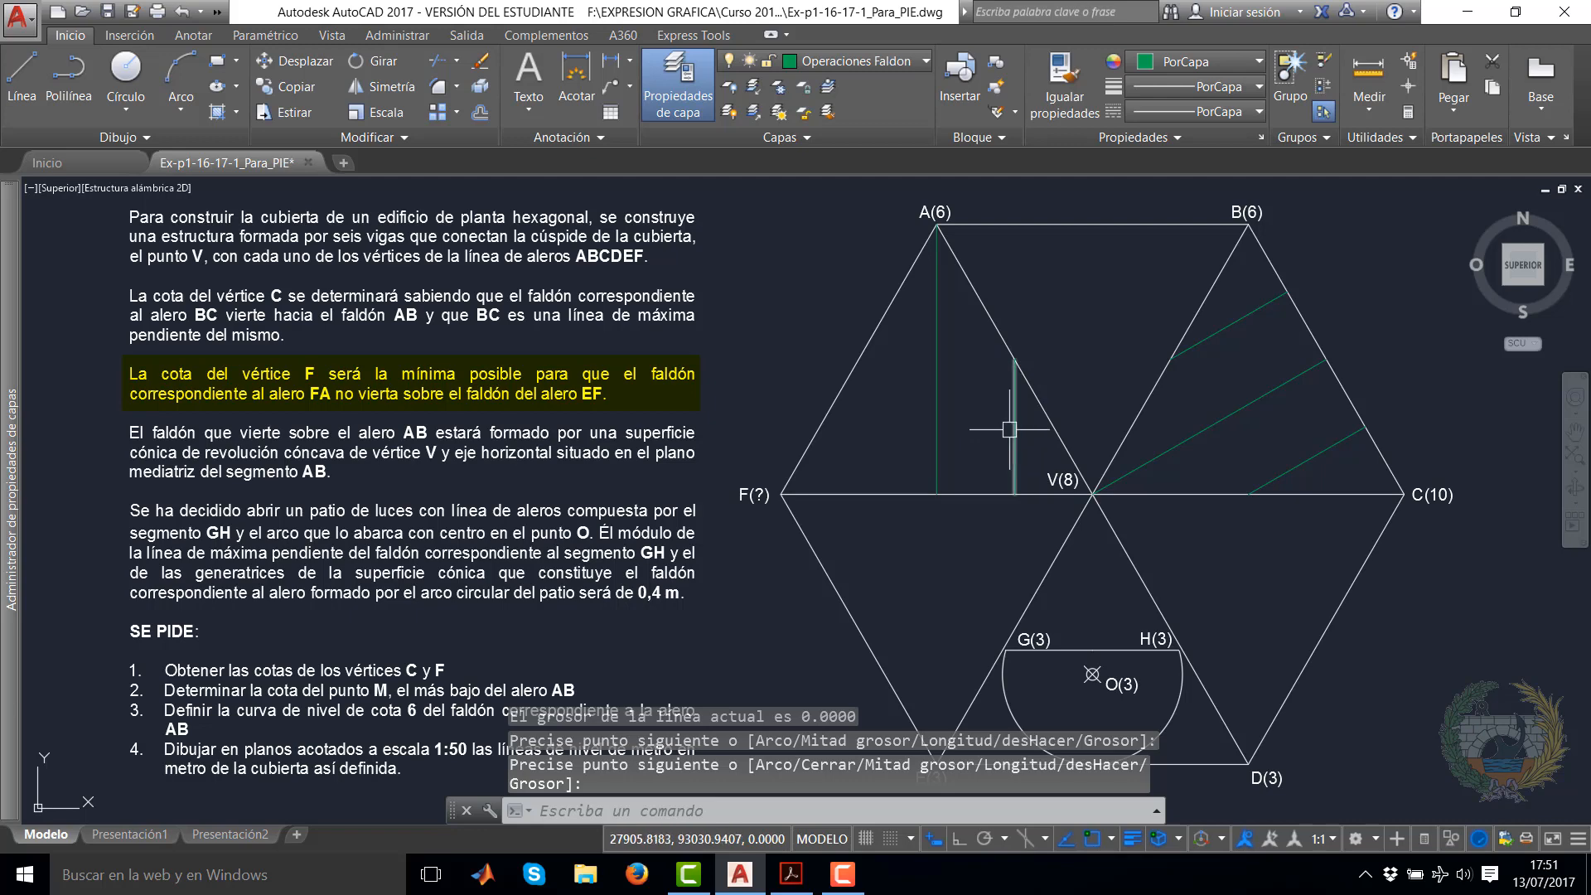
Draw a vertical polyline from the midpoint of eave FA down to line FV
{"action": "right_click", "coordinate": [870, 369]}
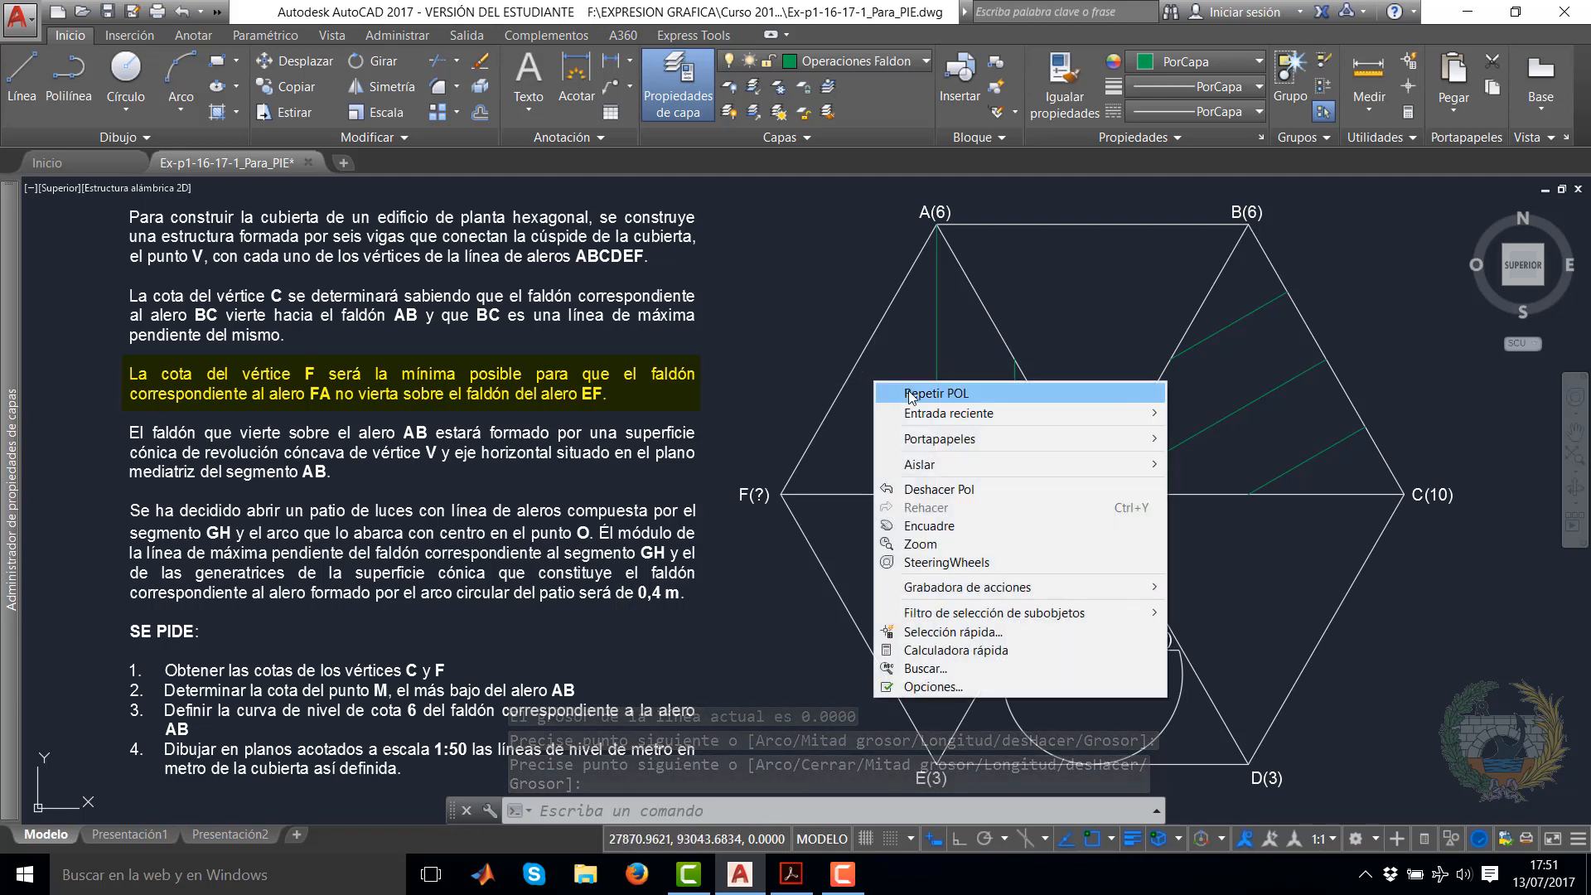
{"action": "left_click", "coordinate": [919, 389]}
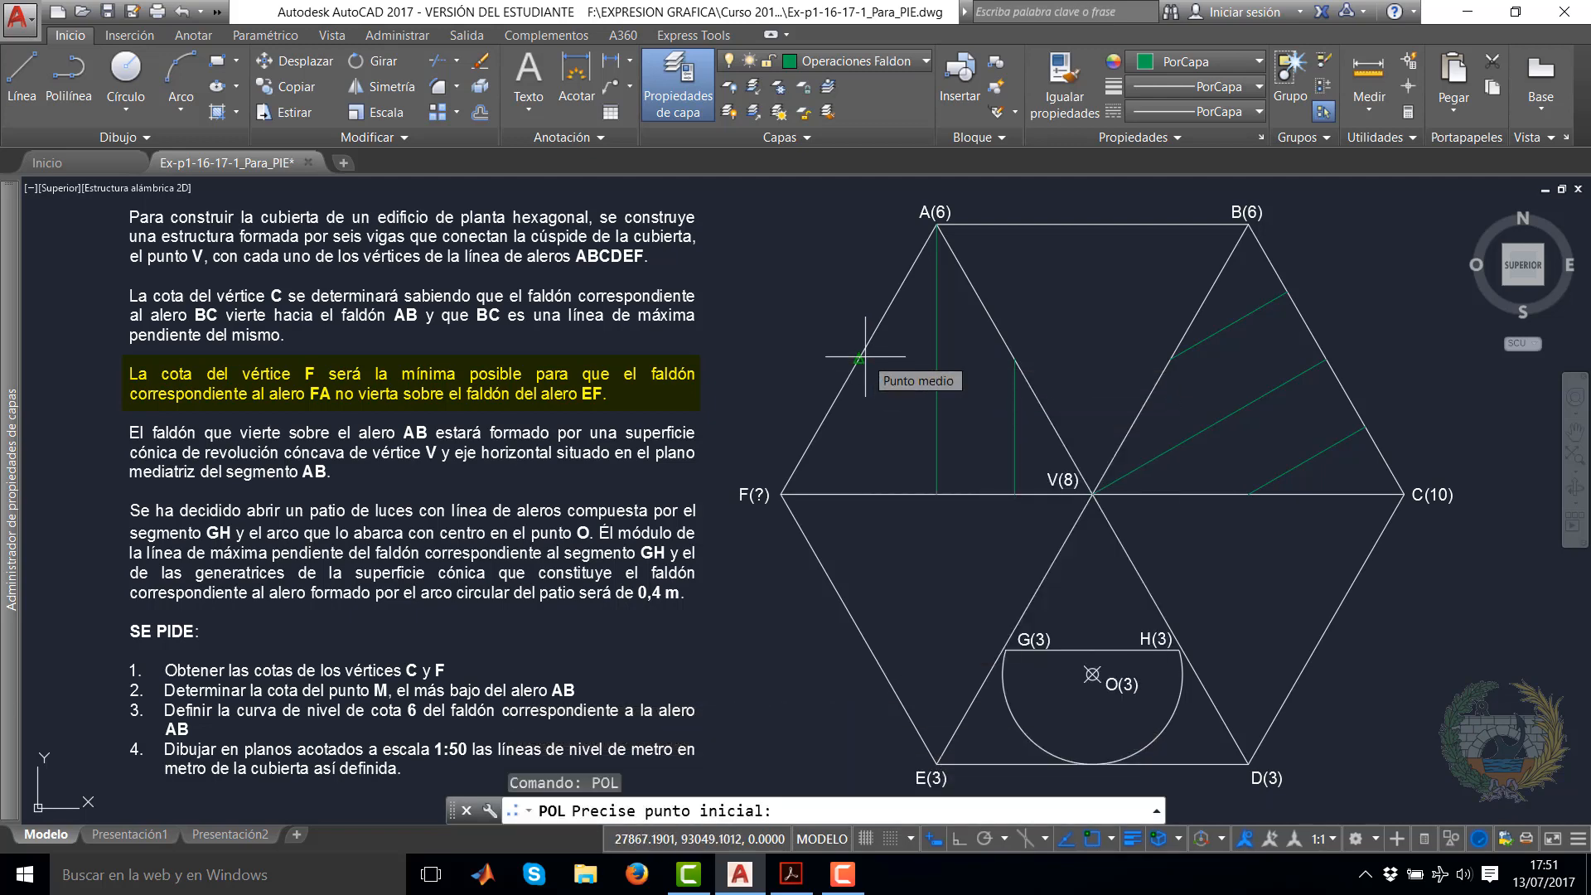
{"action": "left_click", "coordinate": [864, 357]}
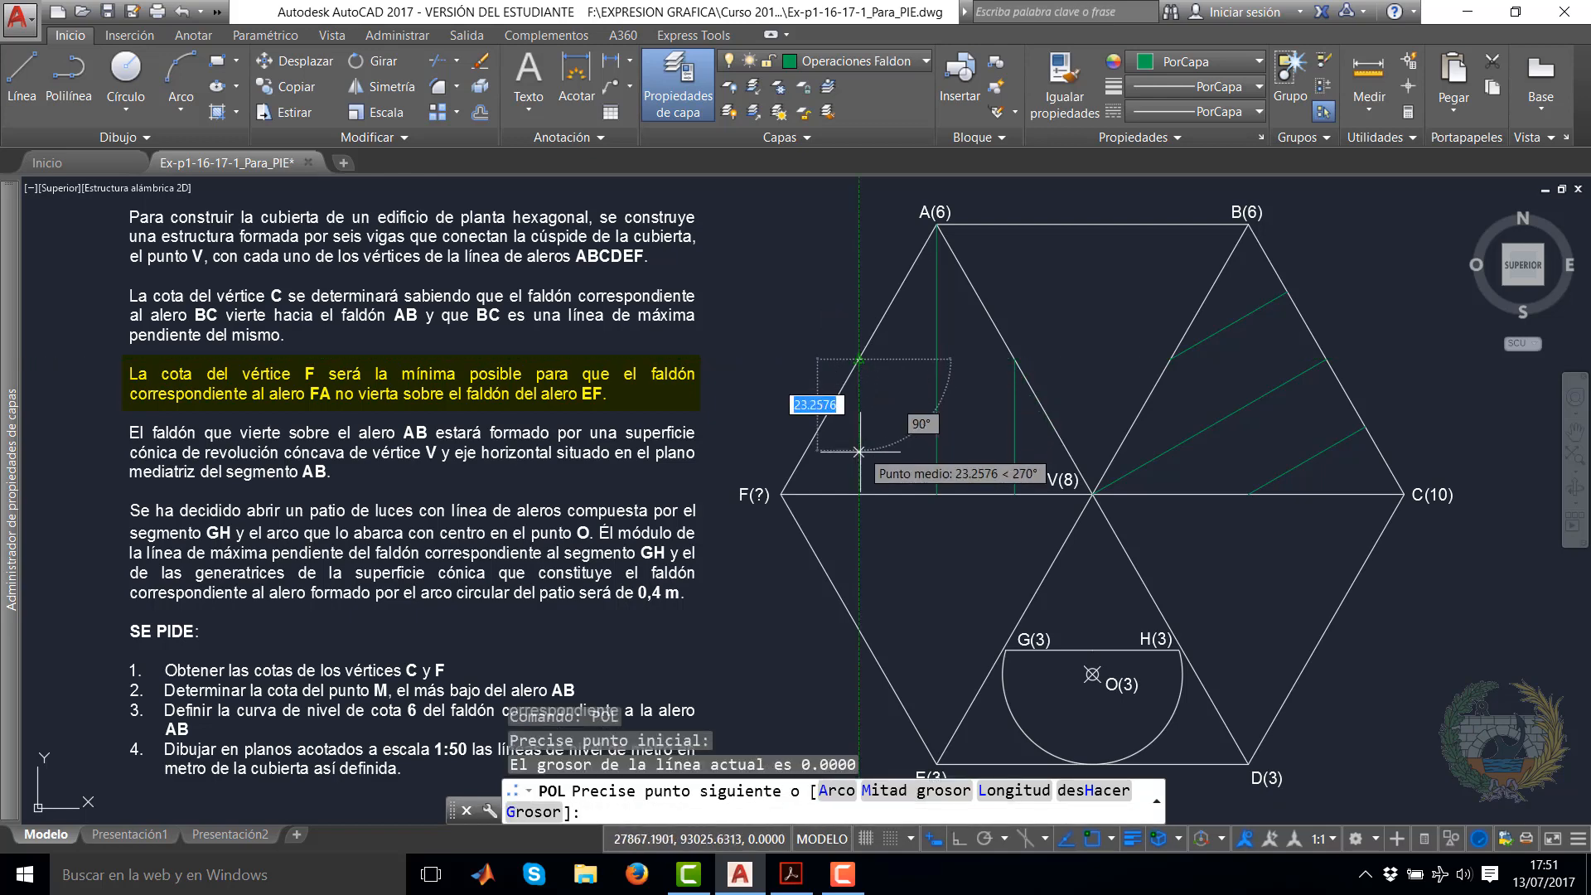
{"action": "left_click", "coordinate": [860, 494]}
{"action": "right_click", "coordinate": [873, 407]}
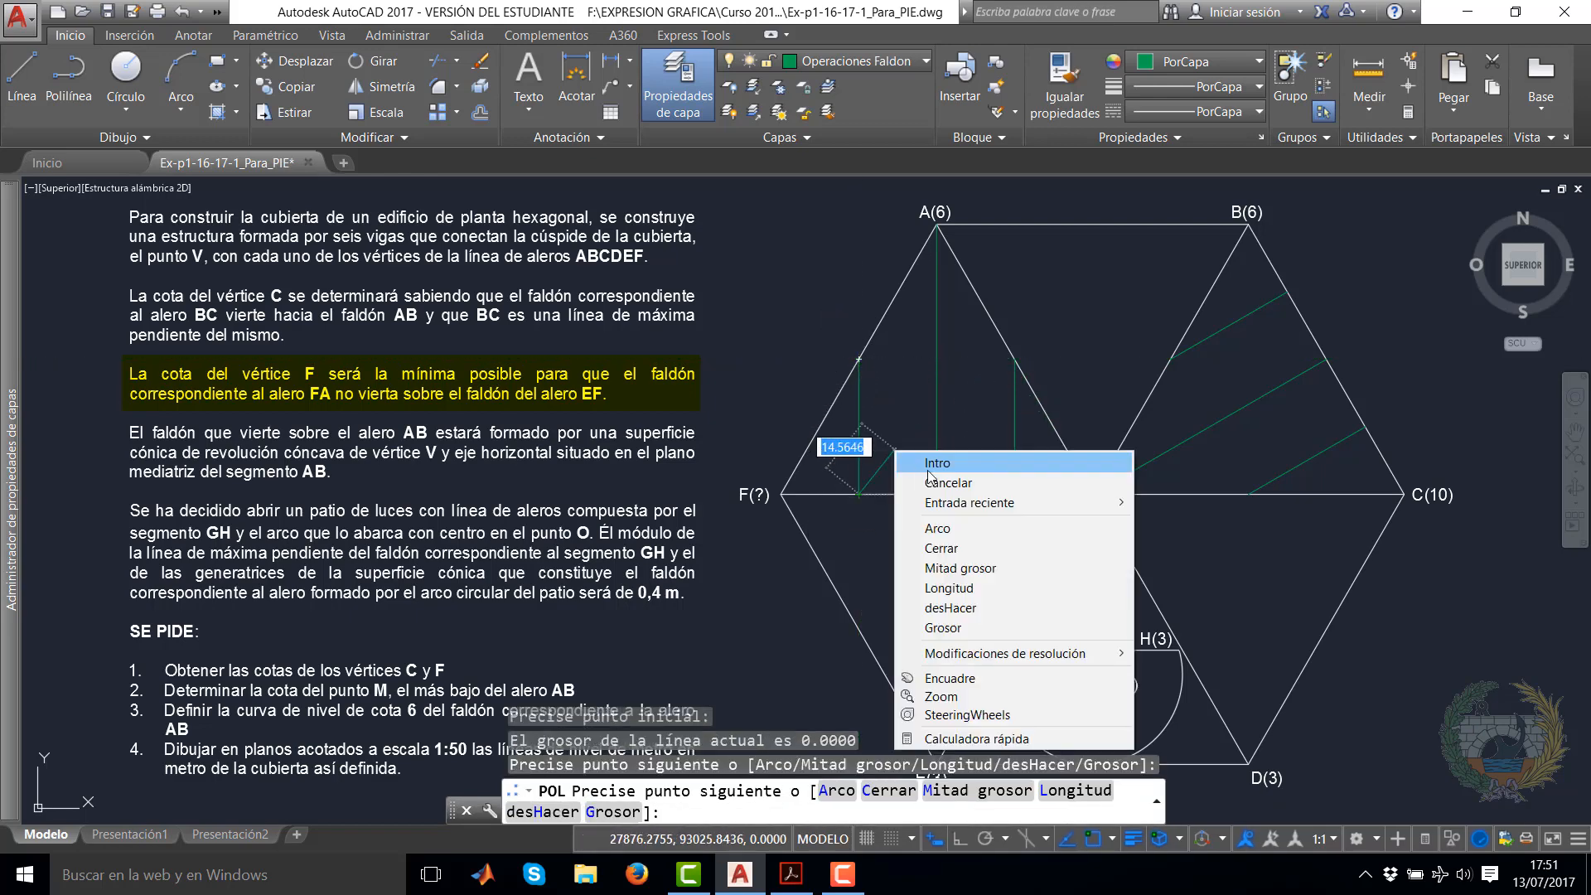
{"action": "left_click", "coordinate": [945, 419]}
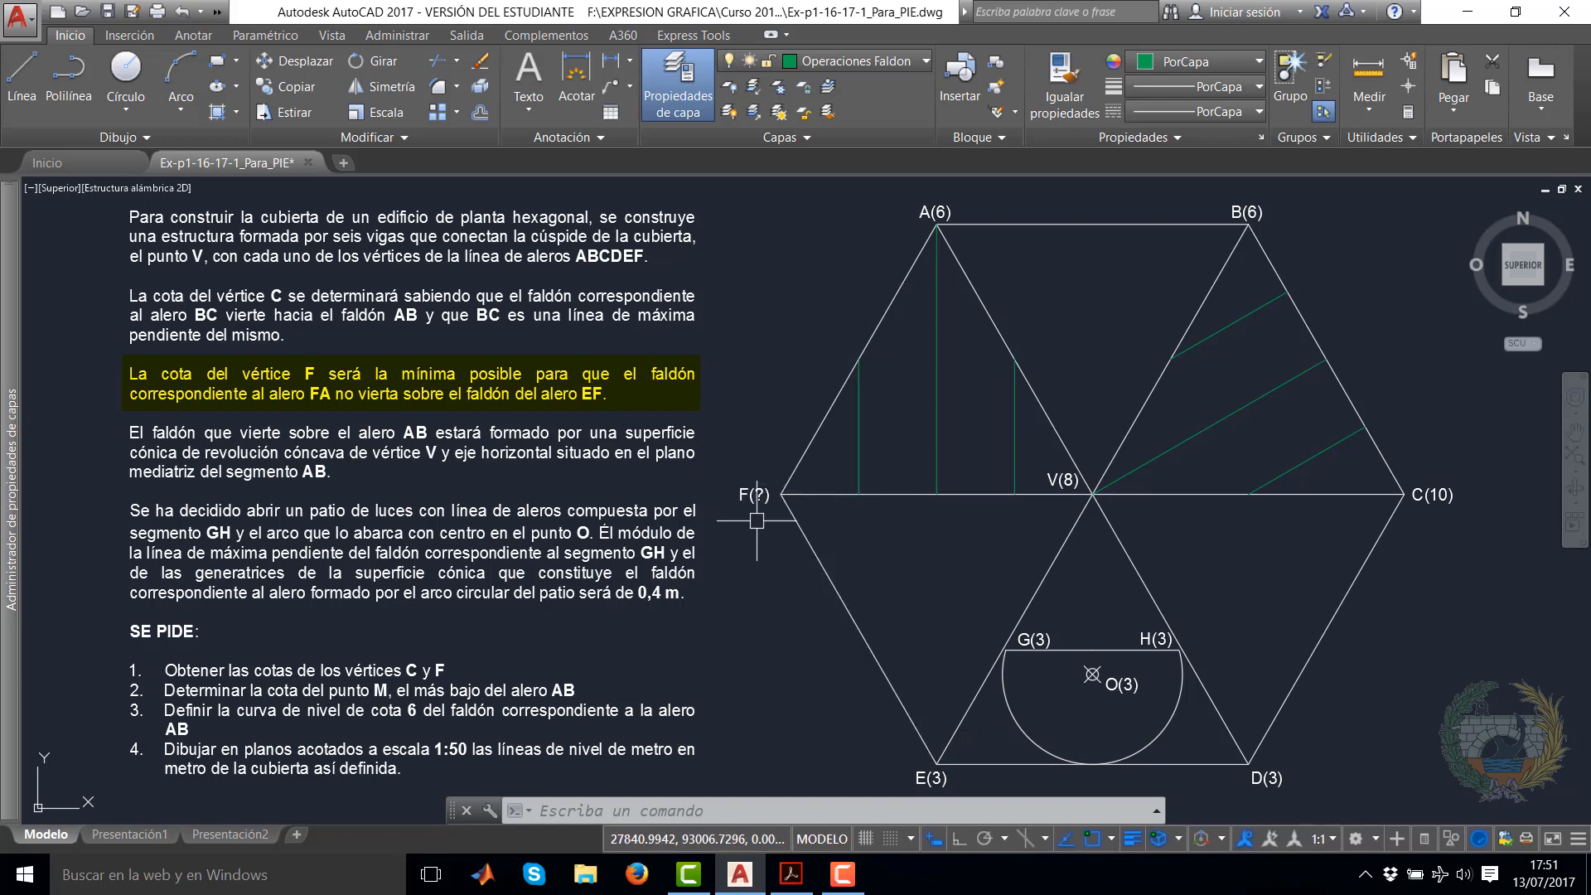
Change the label of vertex F to read F(4)
{"action": "double_click", "coordinate": [758, 494]}
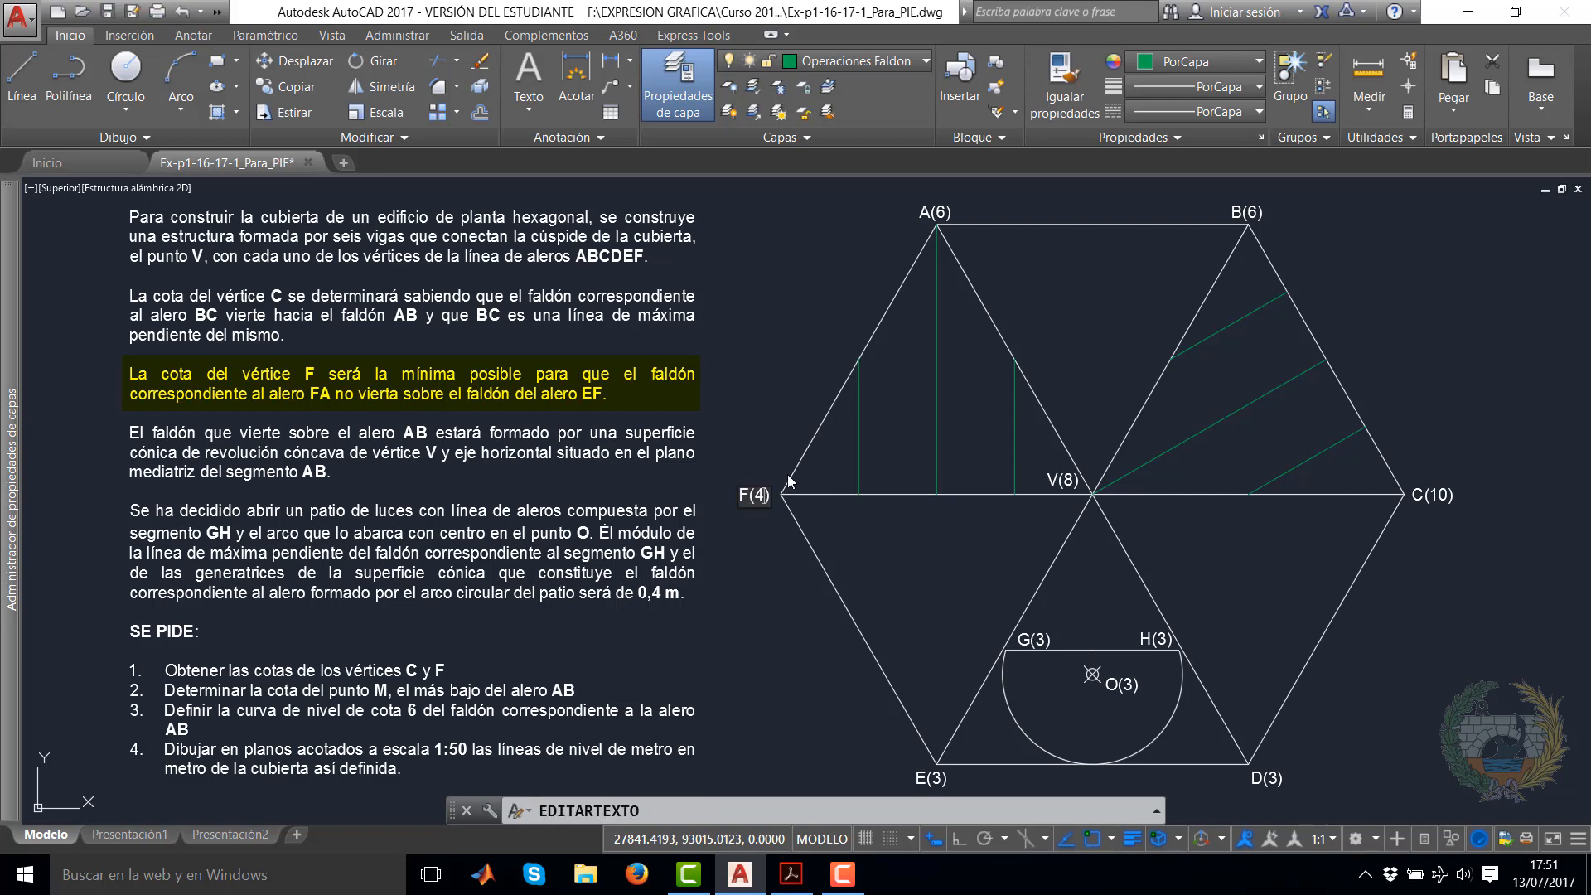
{"action": "left_click", "coordinate": [772, 644]}
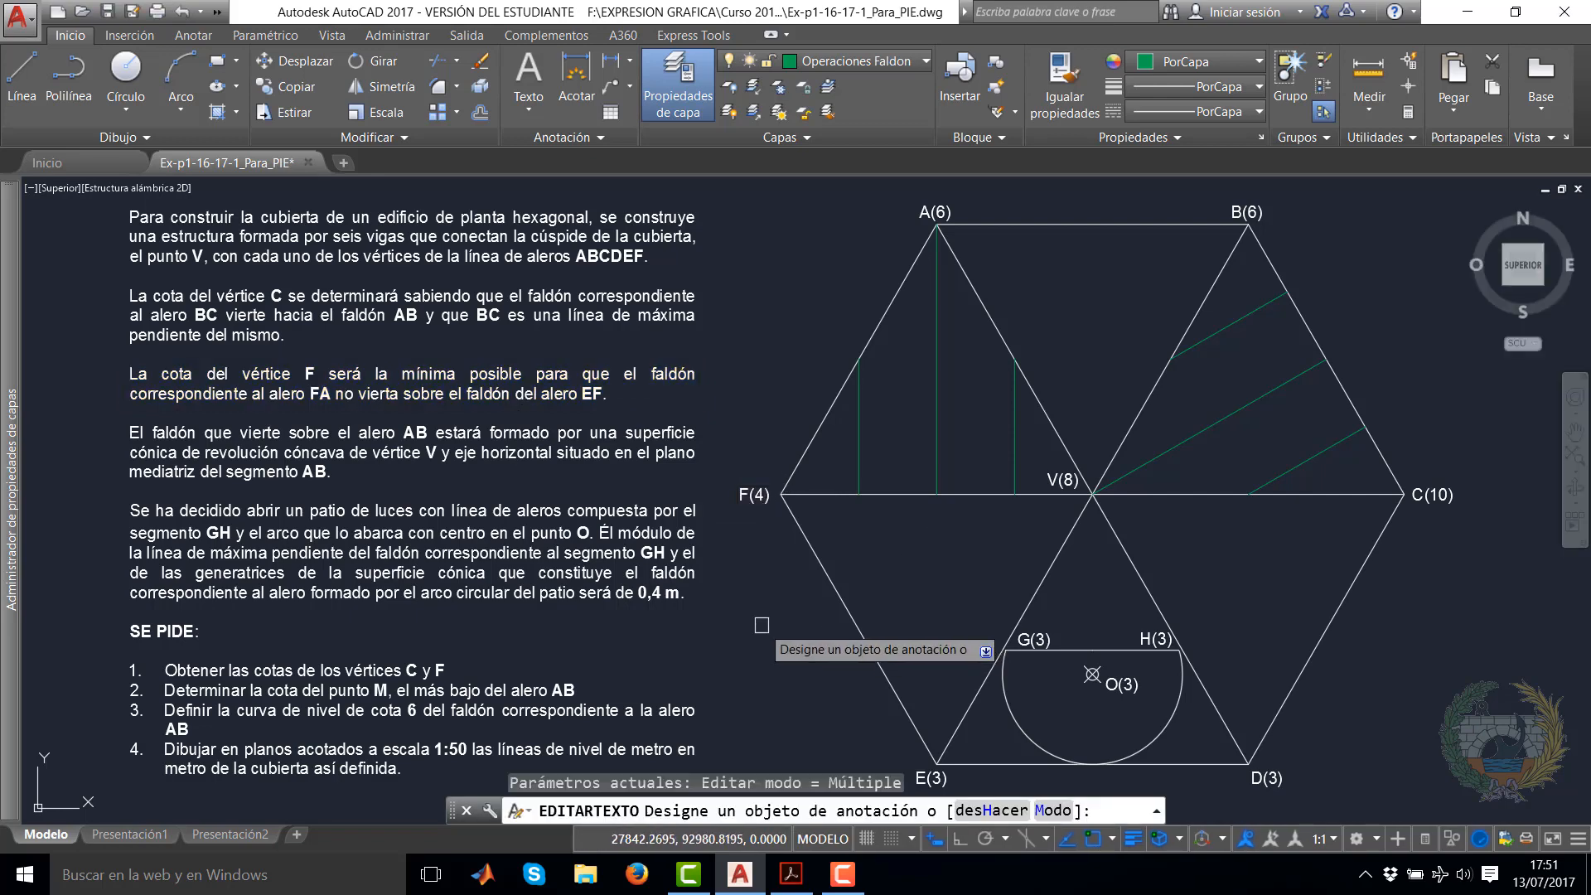
{"action": "right_click", "coordinate": [764, 628]}
{"action": "left_click", "coordinate": [804, 638]}
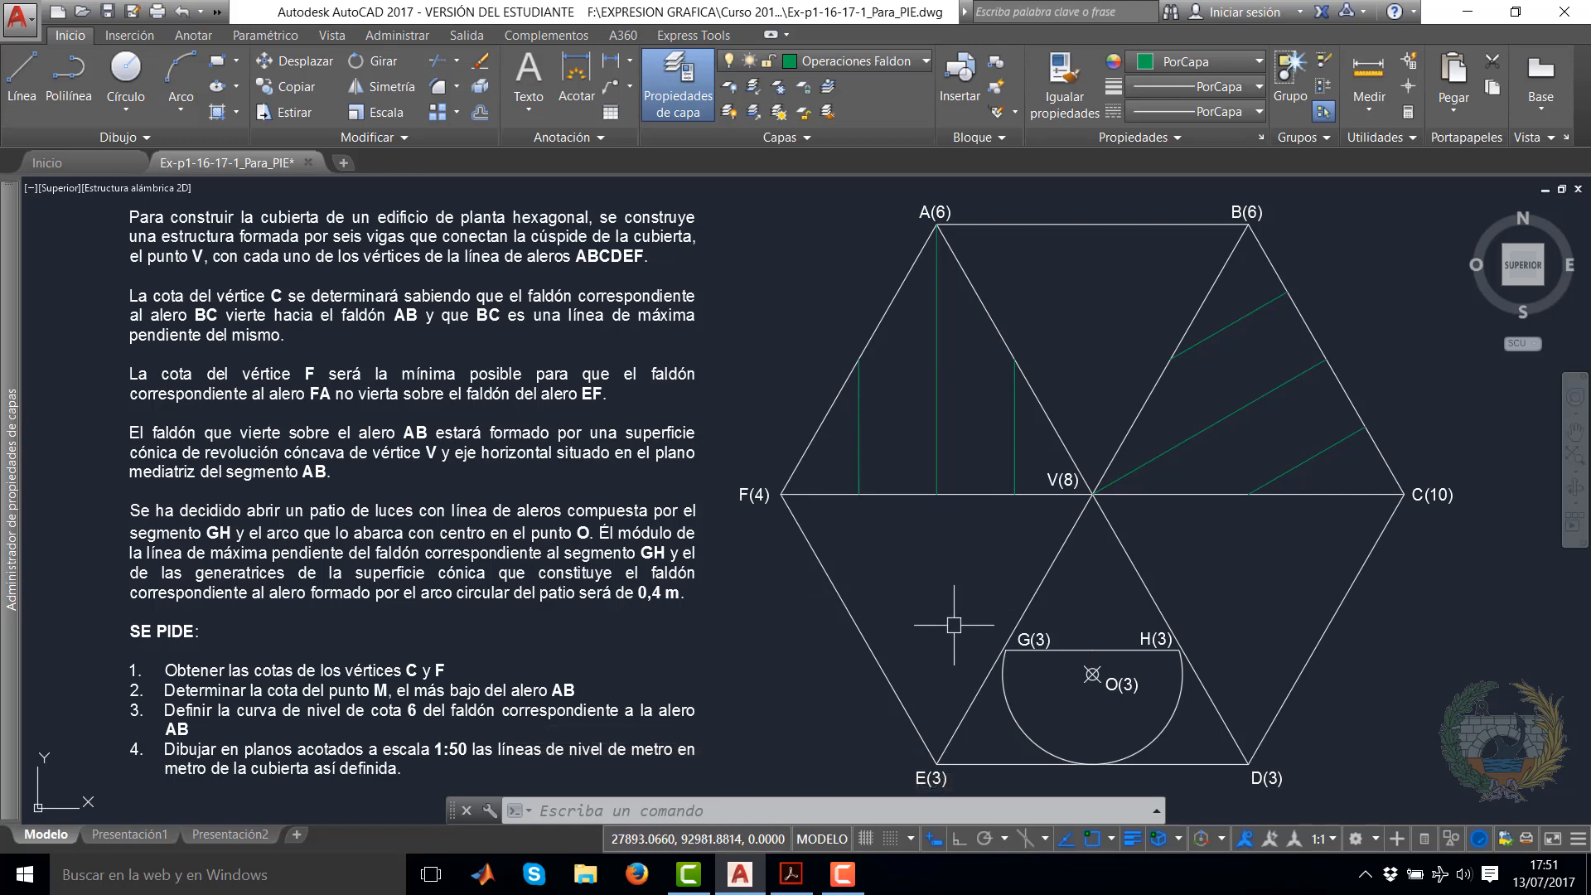
Divide line VE into 5 equal segments with the DIVIDE command
{"action": "middle_click_drag", "start_coordinate": [918, 608], "coordinate": [914, 502]}
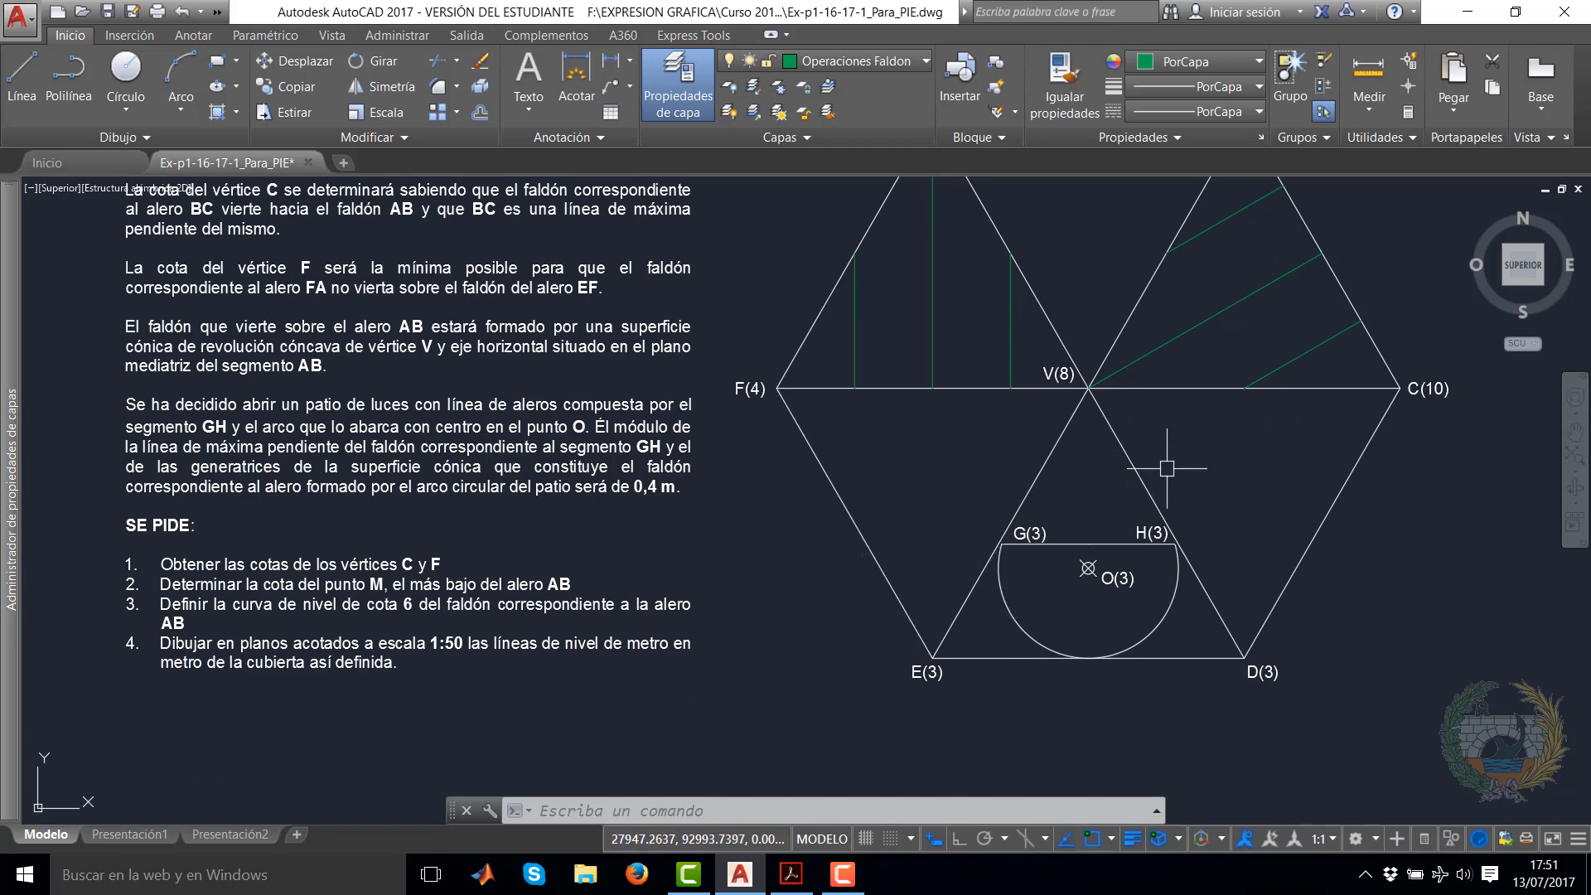
{"action": "middle_click_drag", "start_coordinate": [1244, 469], "coordinate": [1257, 484]}
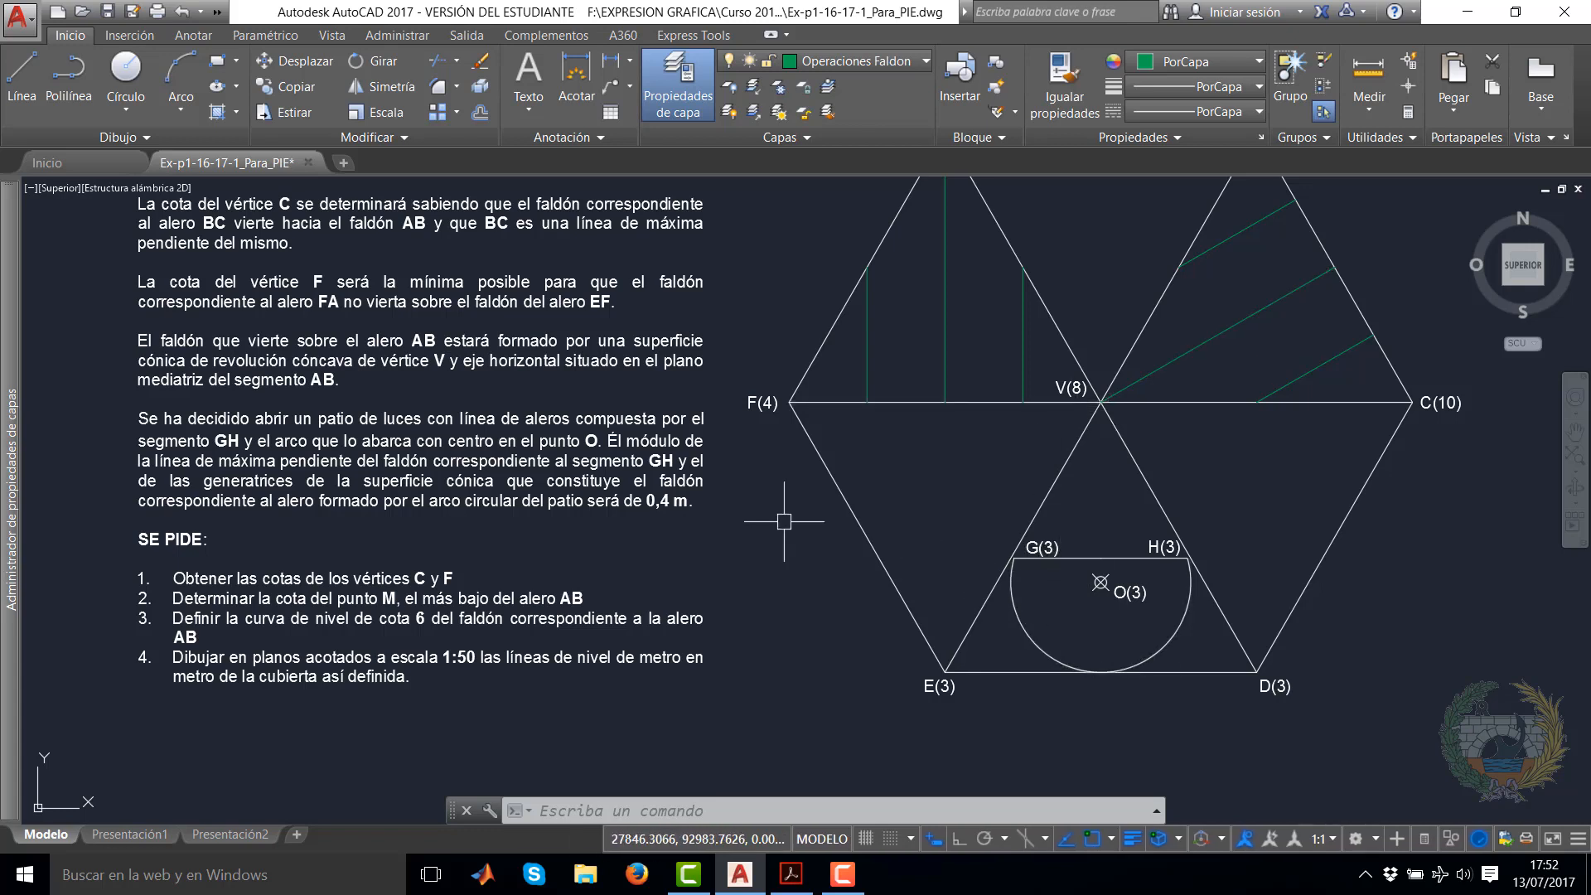
{"action": "left_click", "coordinate": [830, 627]}
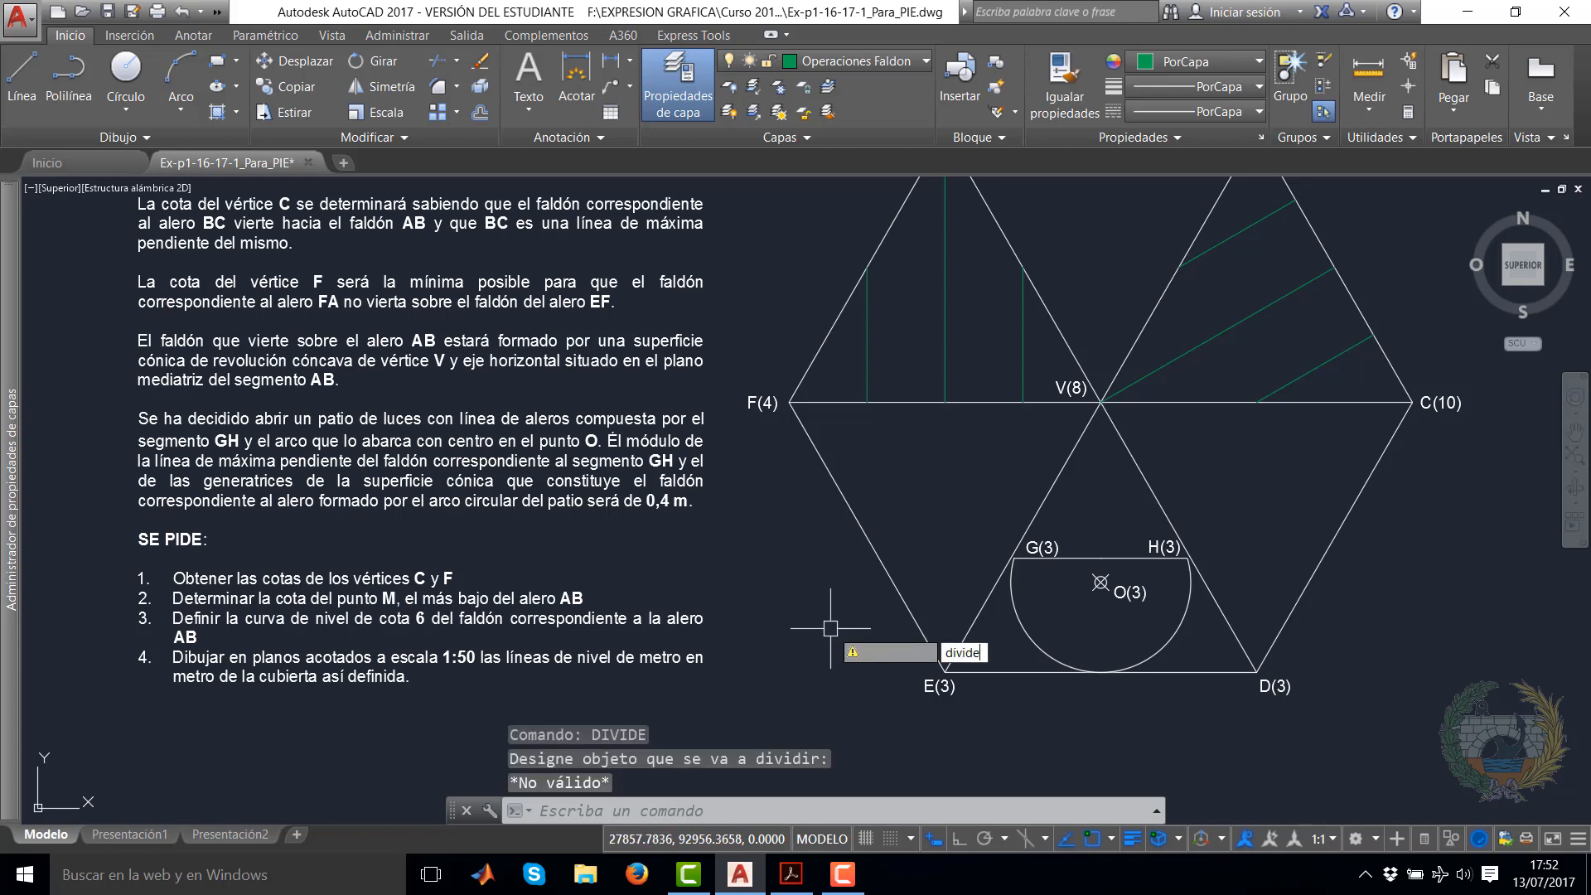
{"action": "type", "text": "divide"}
{"action": "key", "text": "Return"}
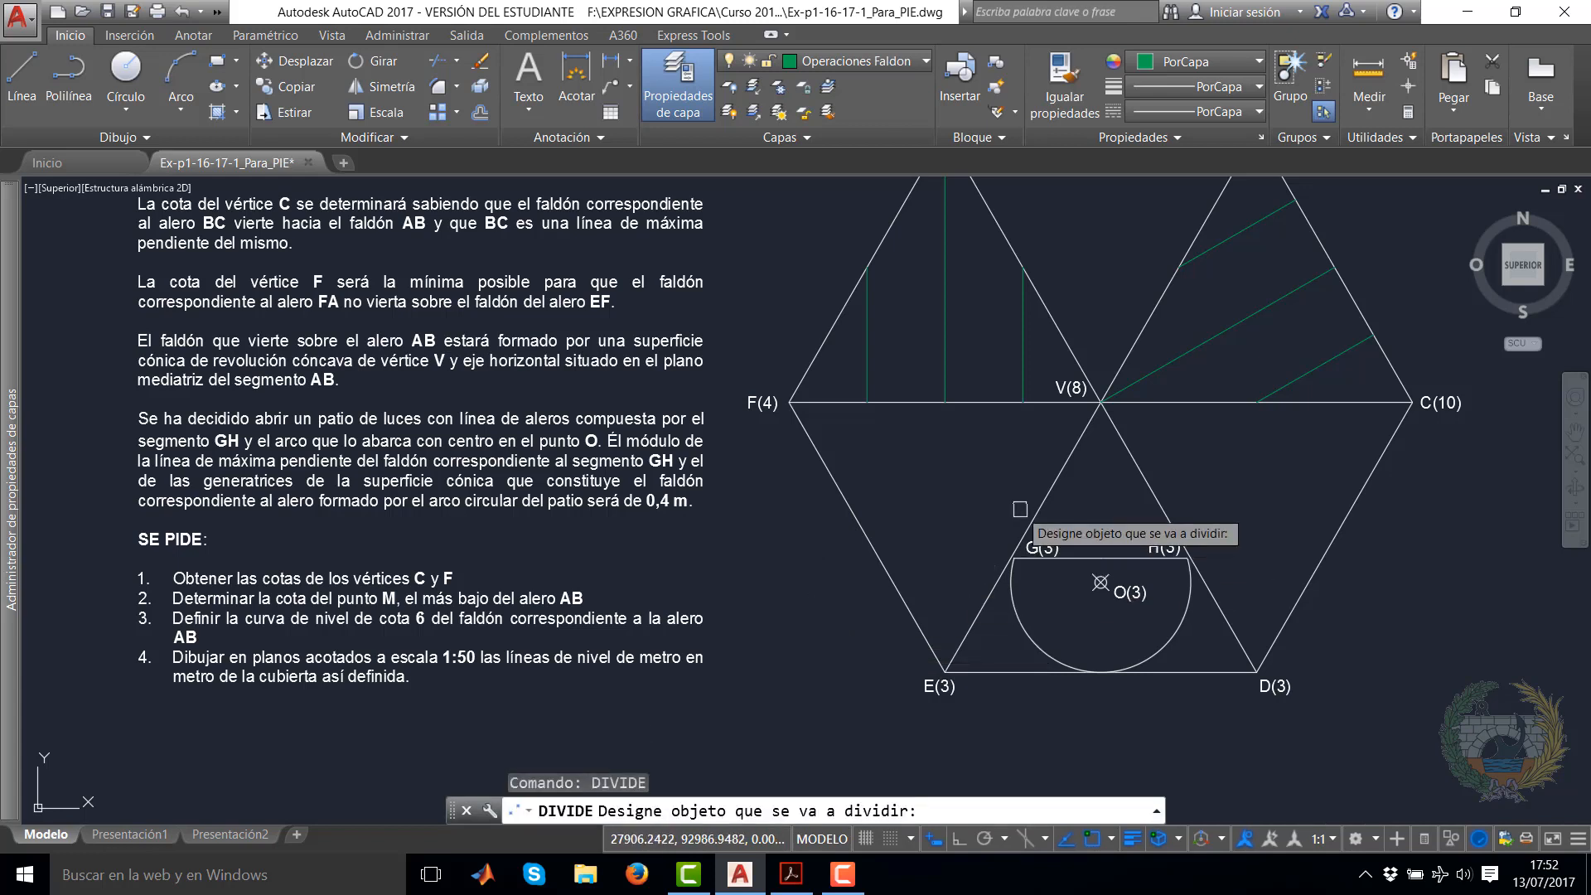
{"action": "left_click", "coordinate": [1036, 510]}
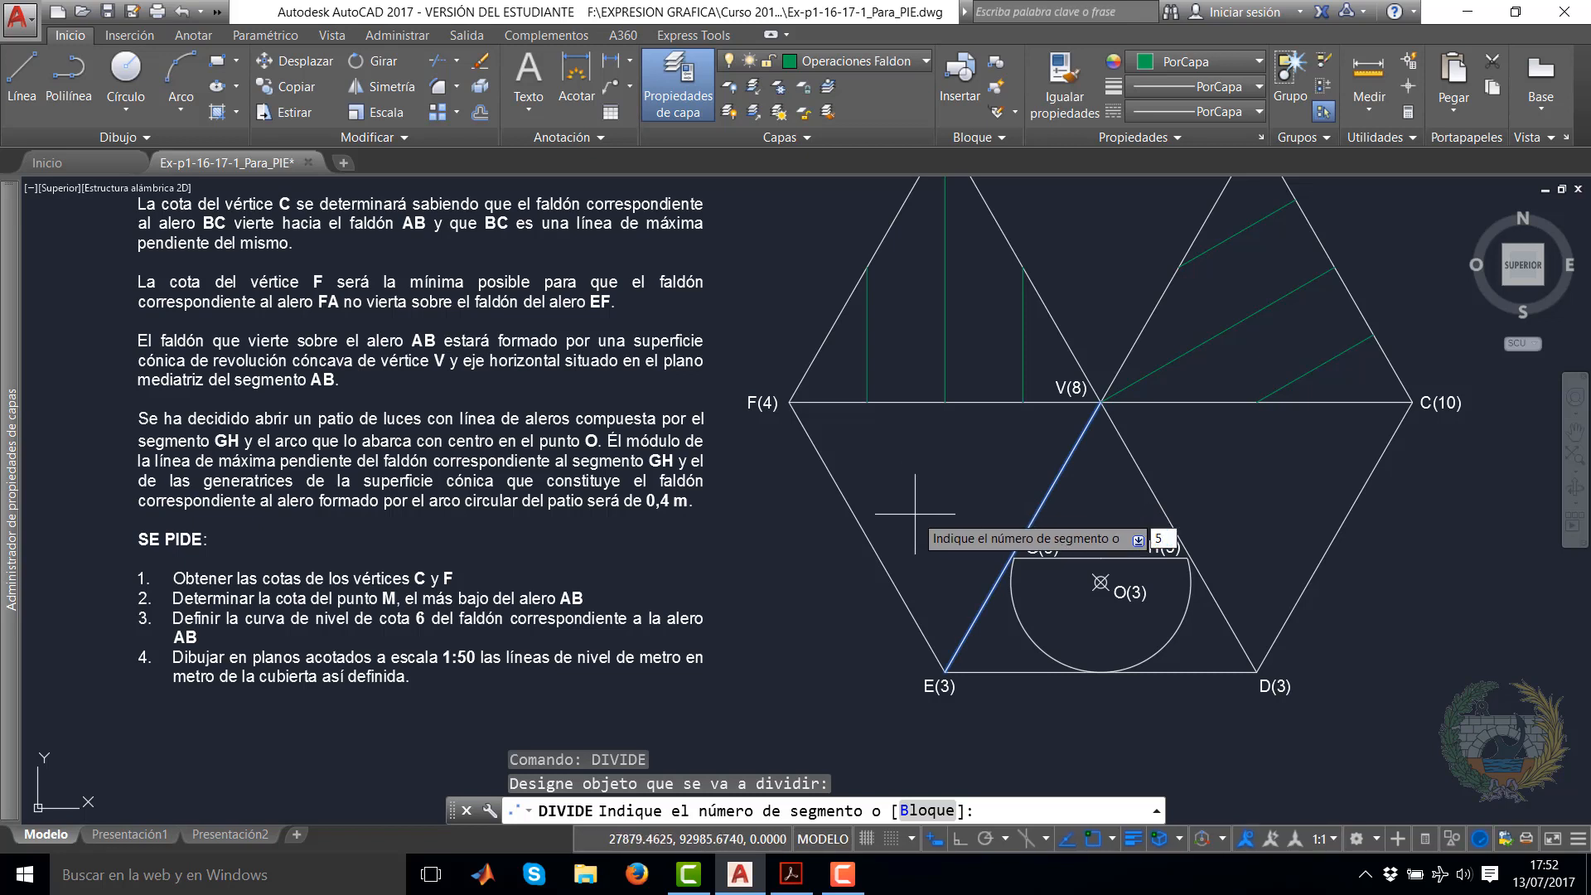
{"action": "key", "text": "Return"}
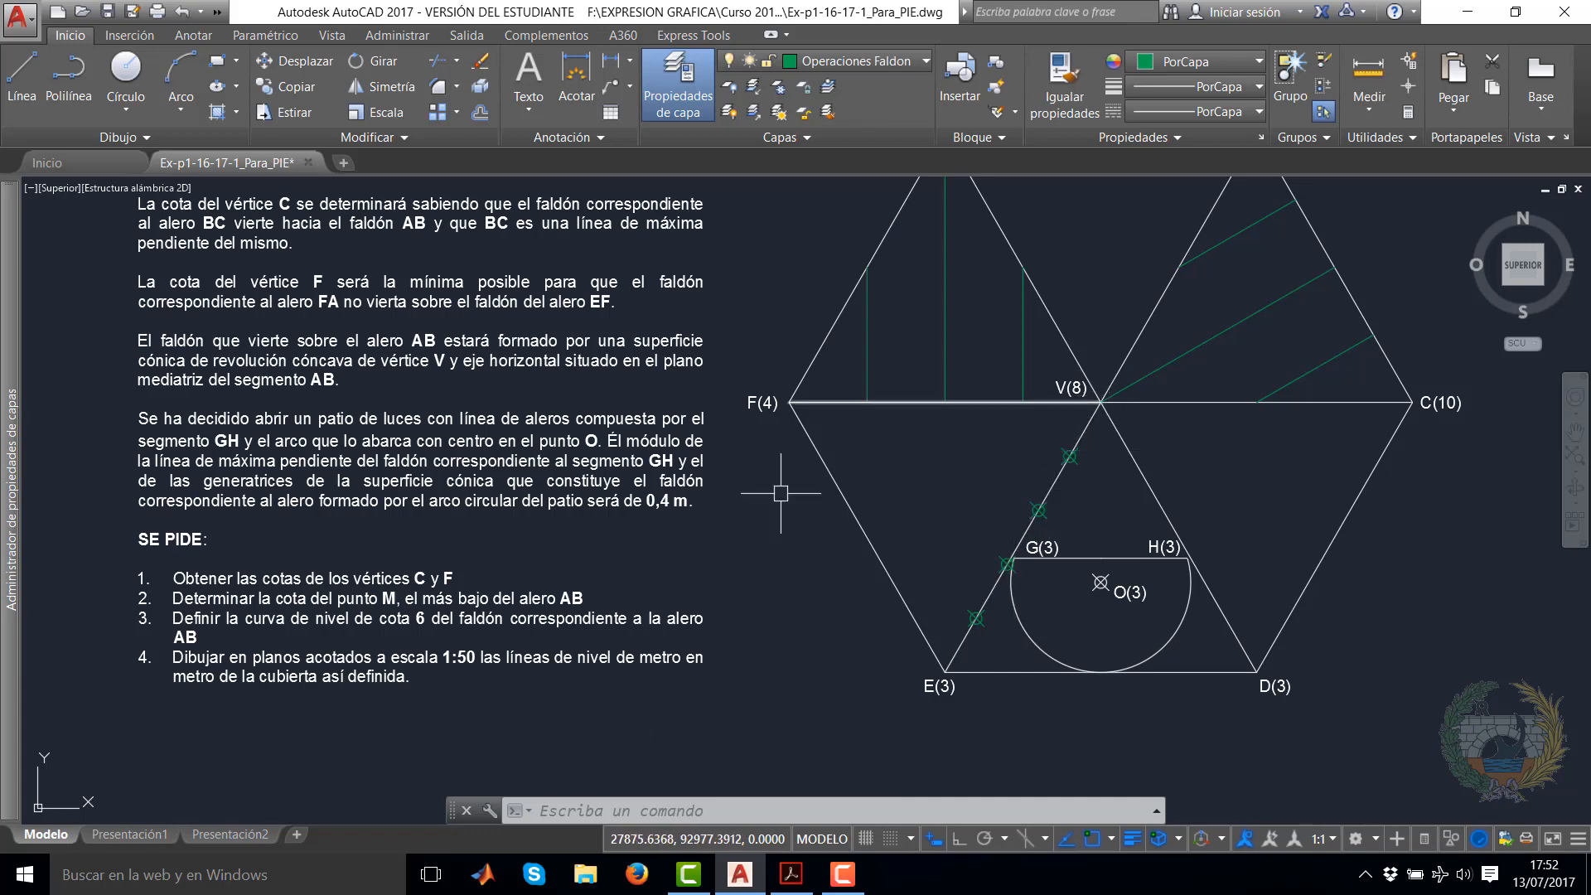
Draw a horizontal polyline from the division point nearest E on line VE across to line VD
{"action": "left_click", "coordinate": [68, 82]}
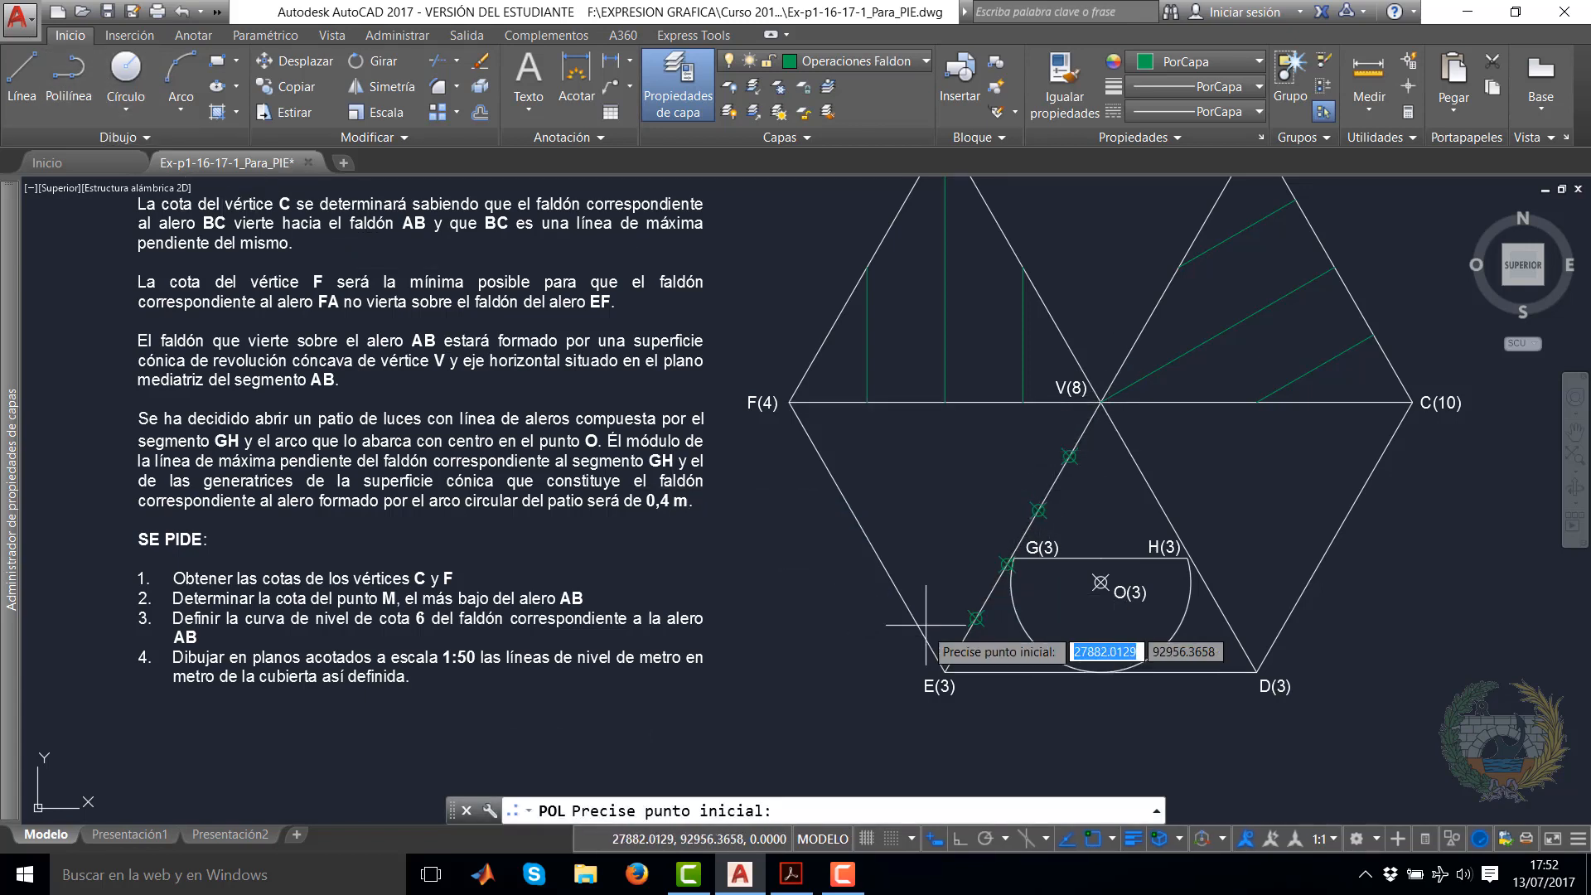
{"action": "left_click", "coordinate": [976, 618]}
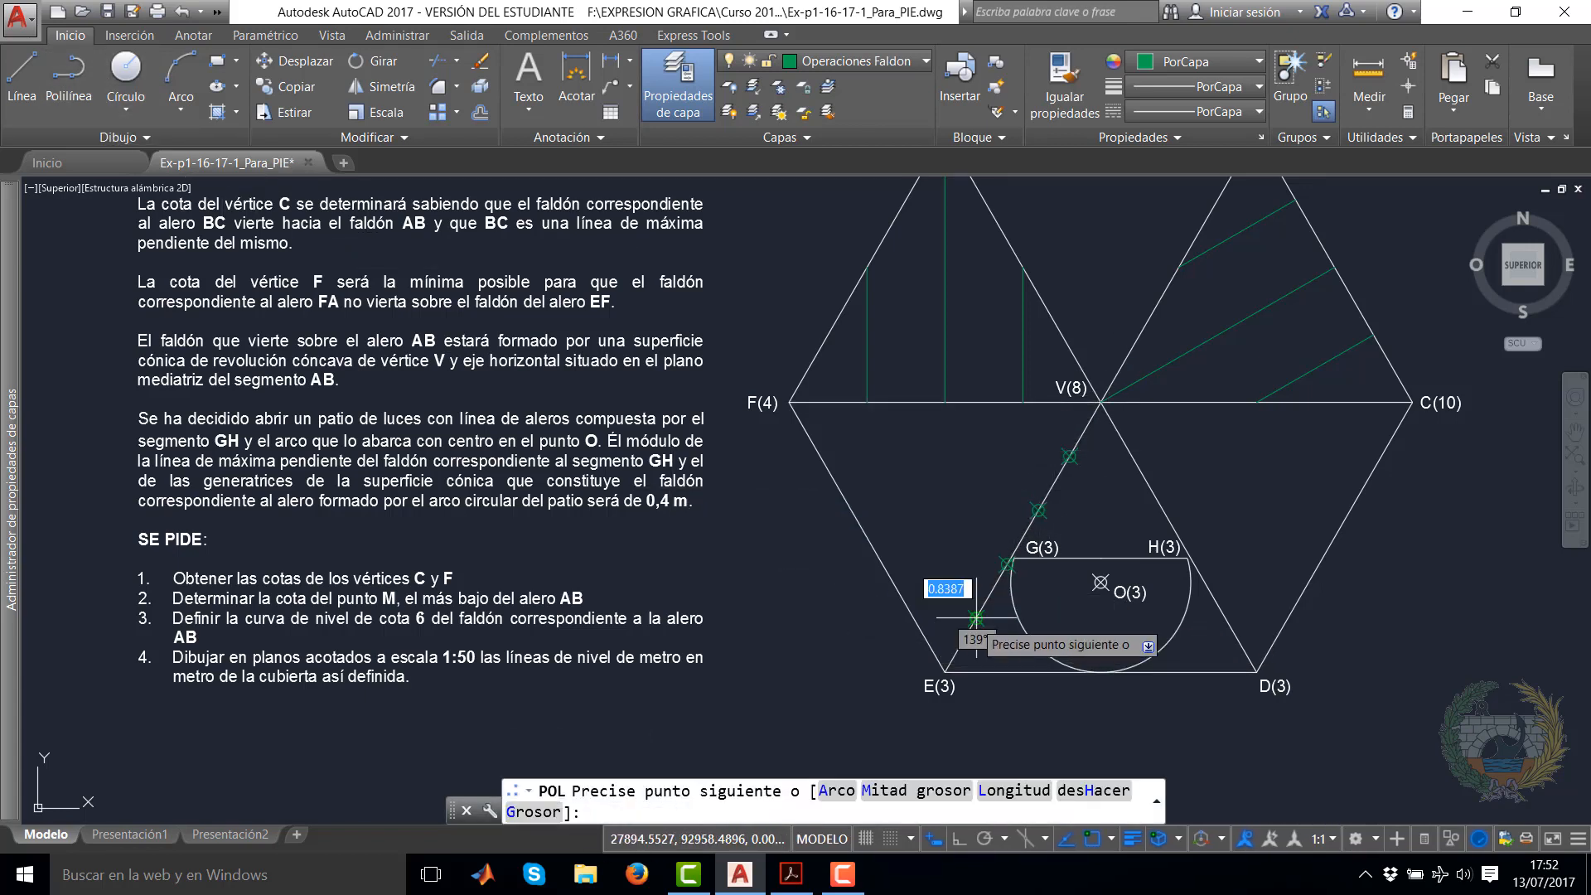
{"action": "left_click", "coordinate": [1224, 618]}
{"action": "right_click", "coordinate": [1252, 578]}
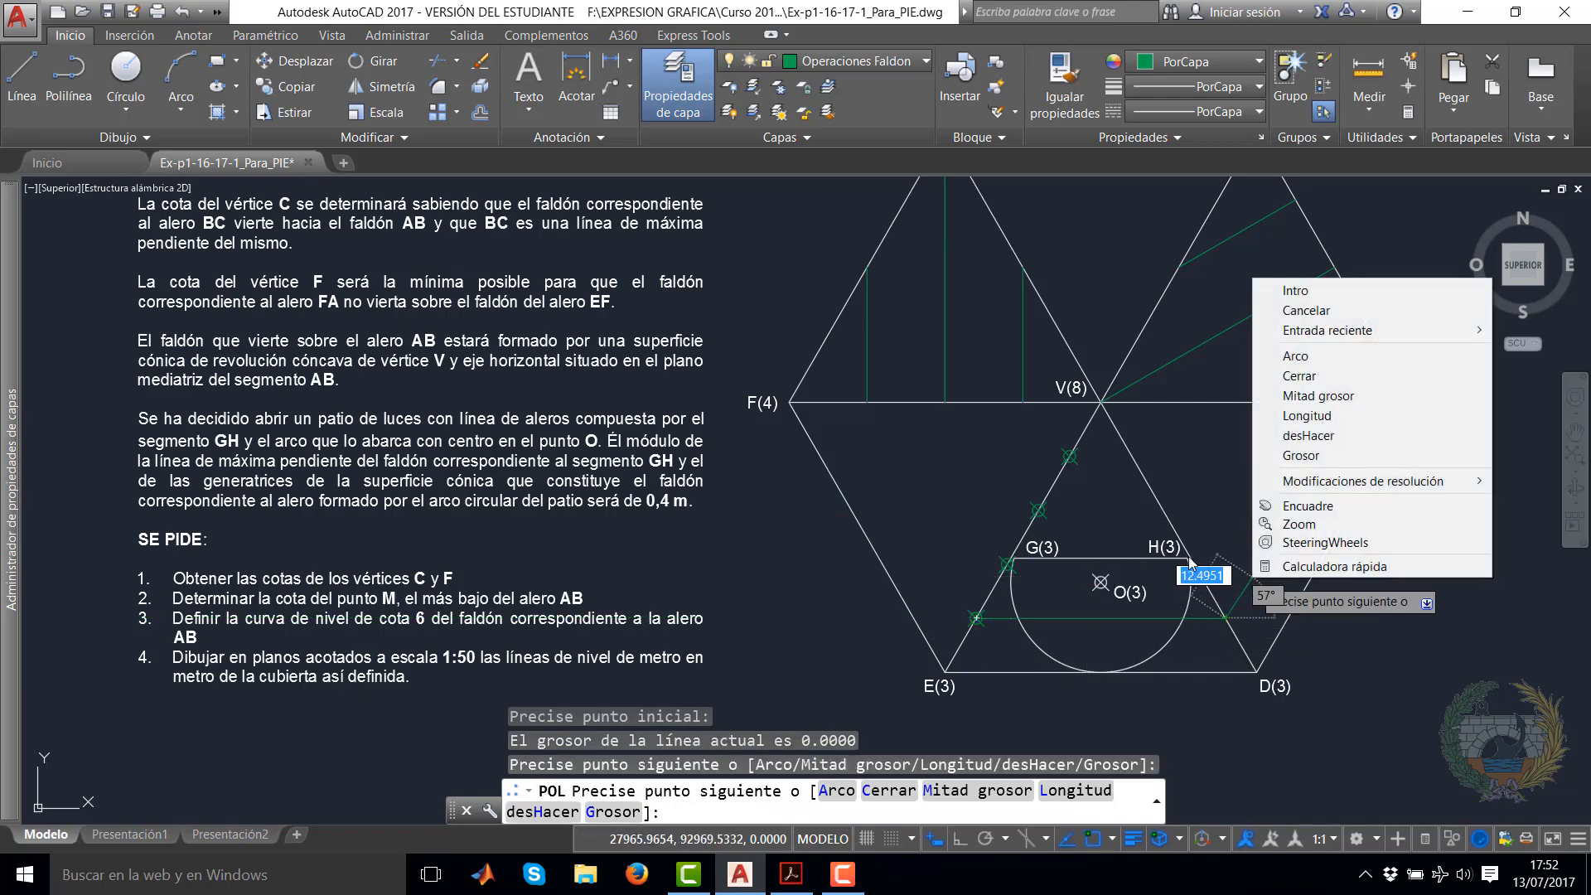
{"action": "left_click", "coordinate": [1284, 289]}
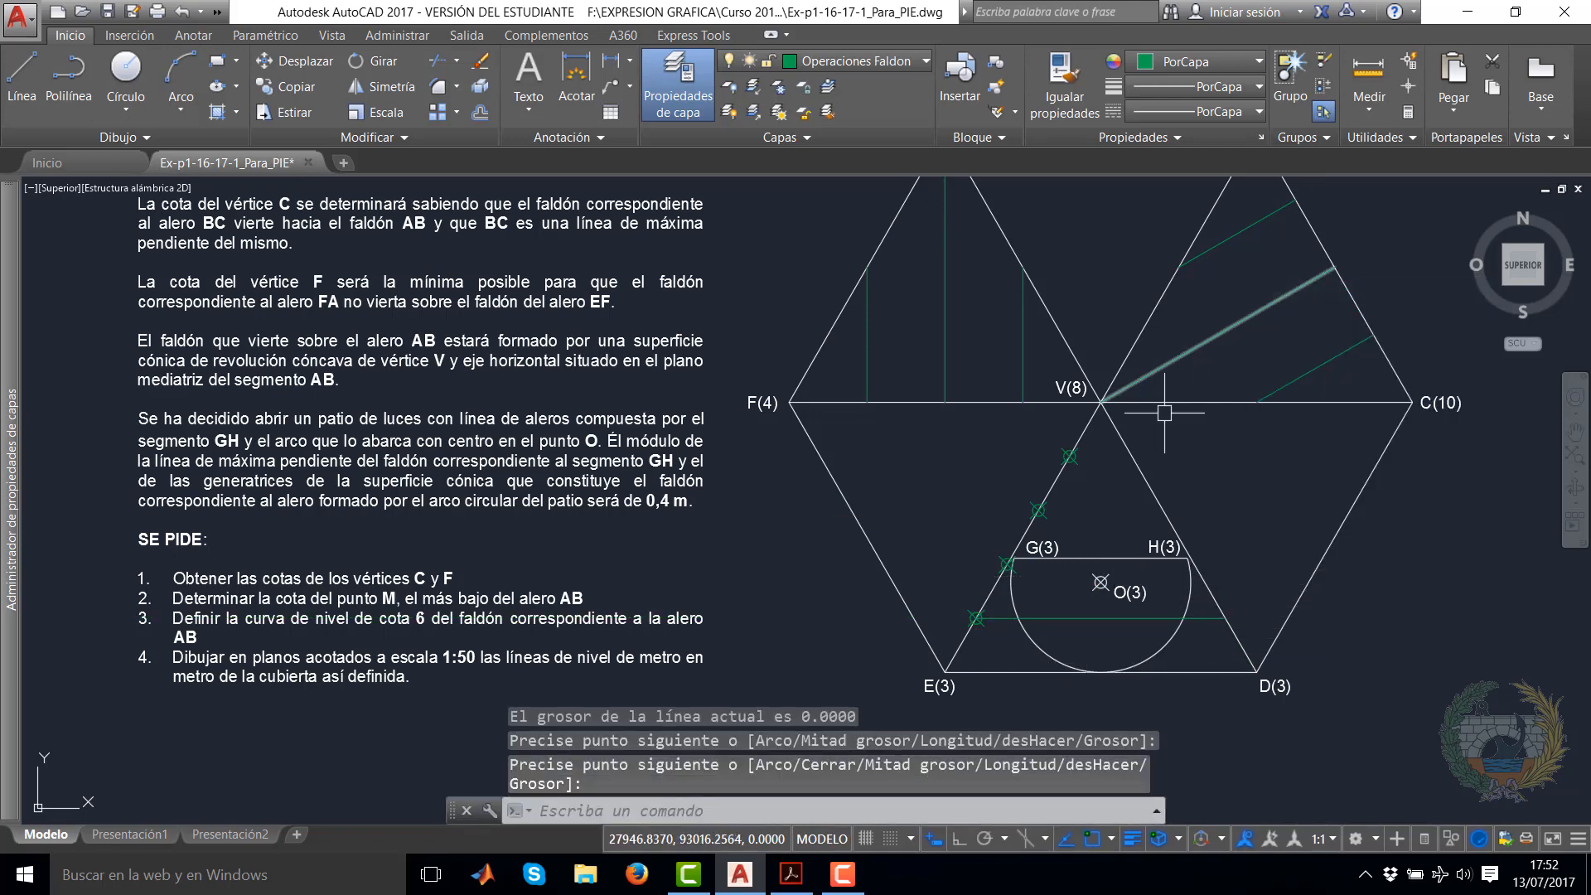
Copy the horizontal contour line from its end on VE to the other three division points
{"action": "left_click", "coordinate": [1004, 612]}
{"action": "left_click", "coordinate": [286, 87]}
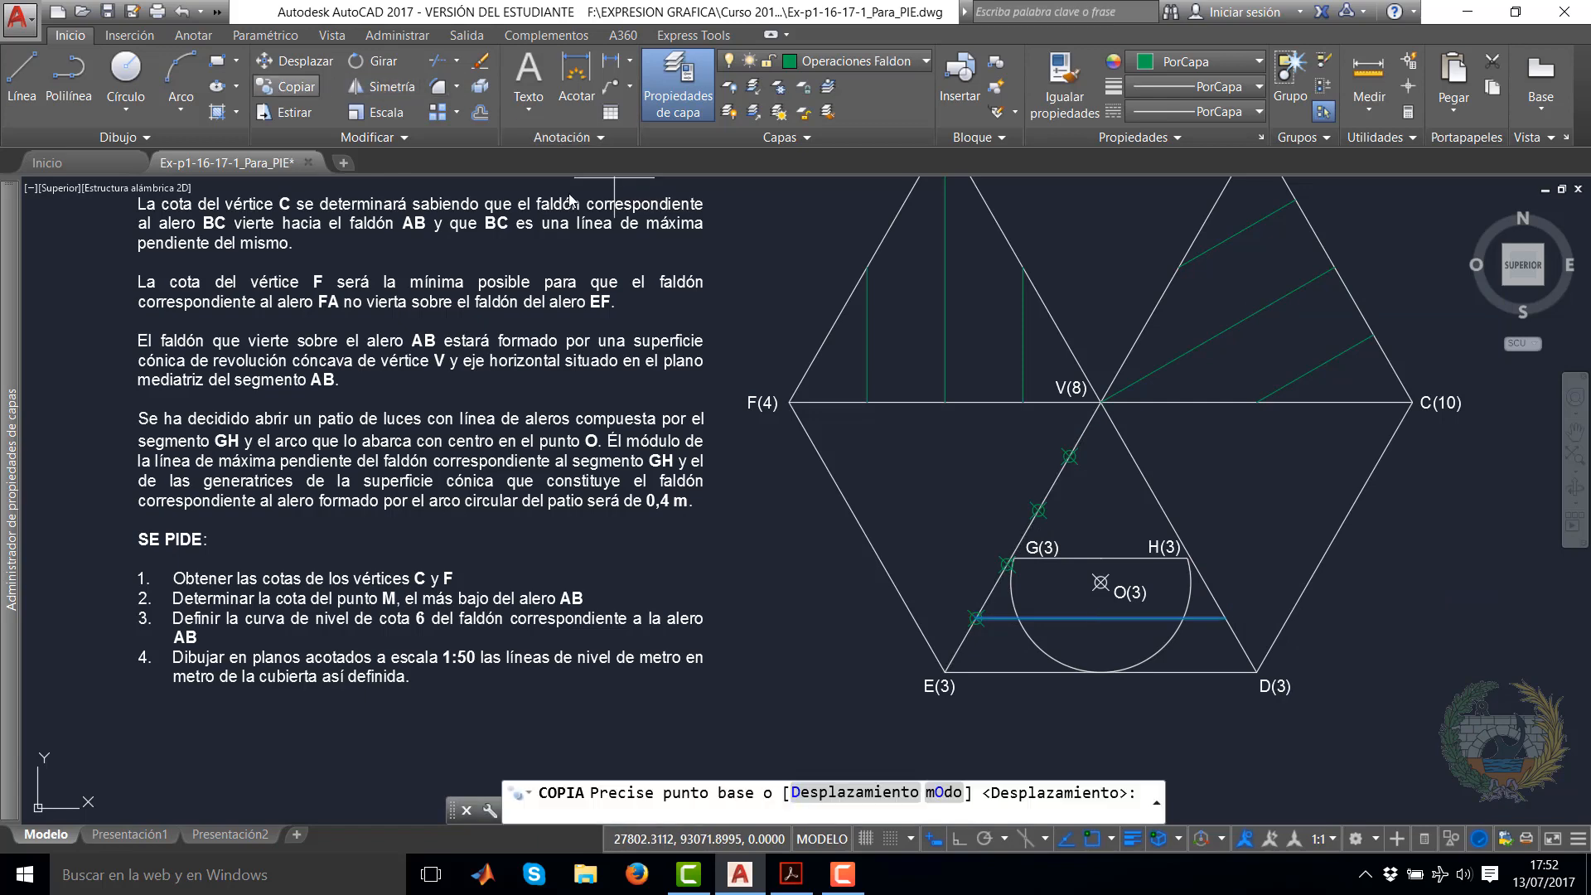
{"action": "left_click", "coordinate": [977, 618]}
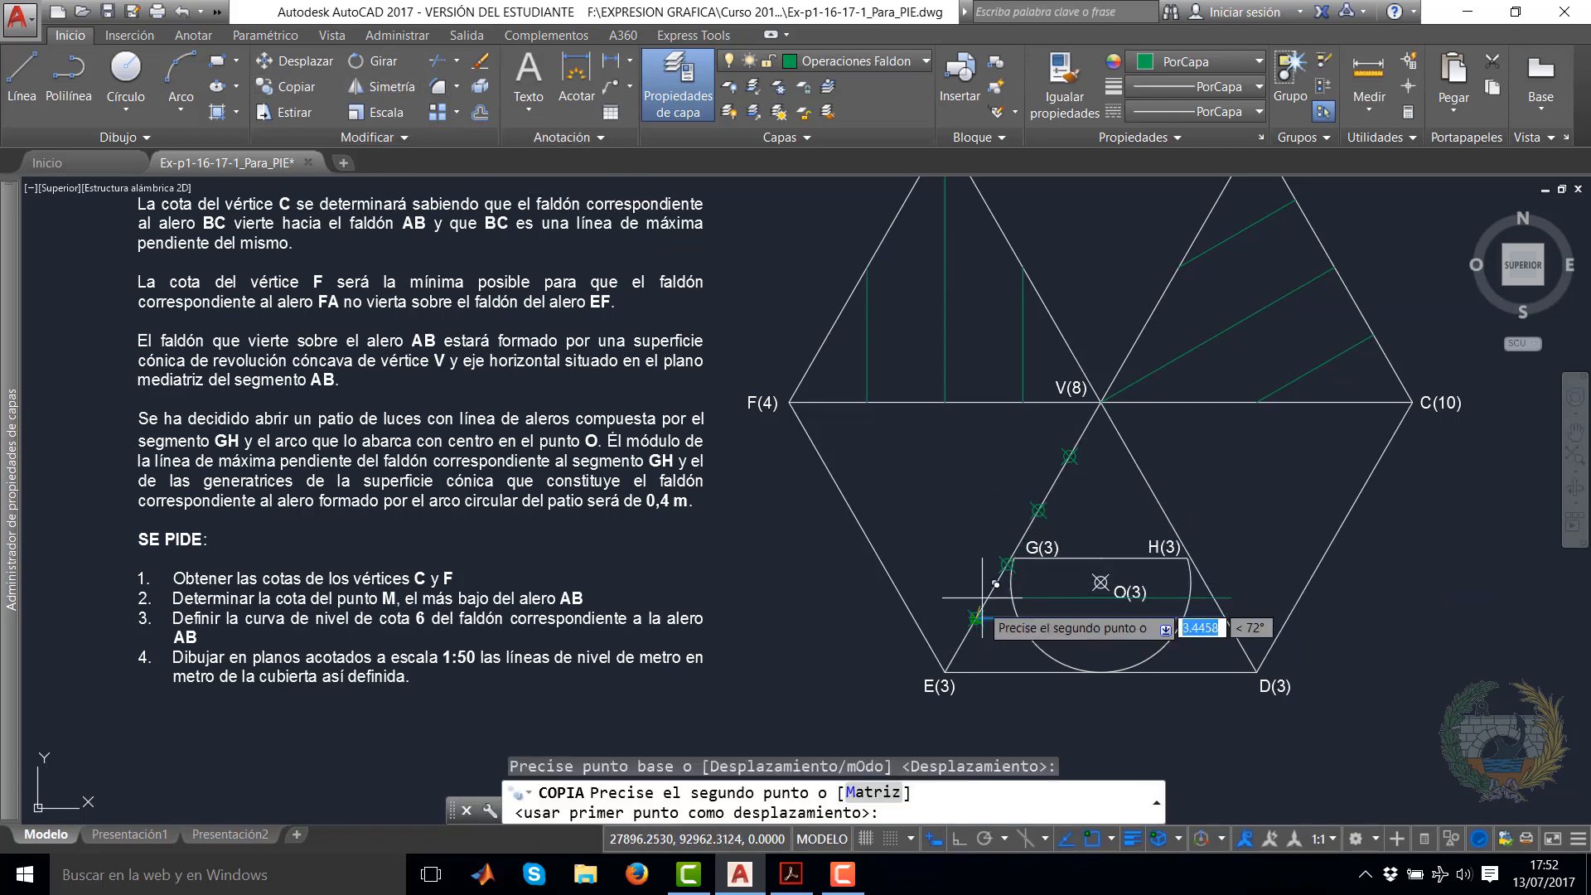
{"action": "left_click", "coordinate": [1007, 564]}
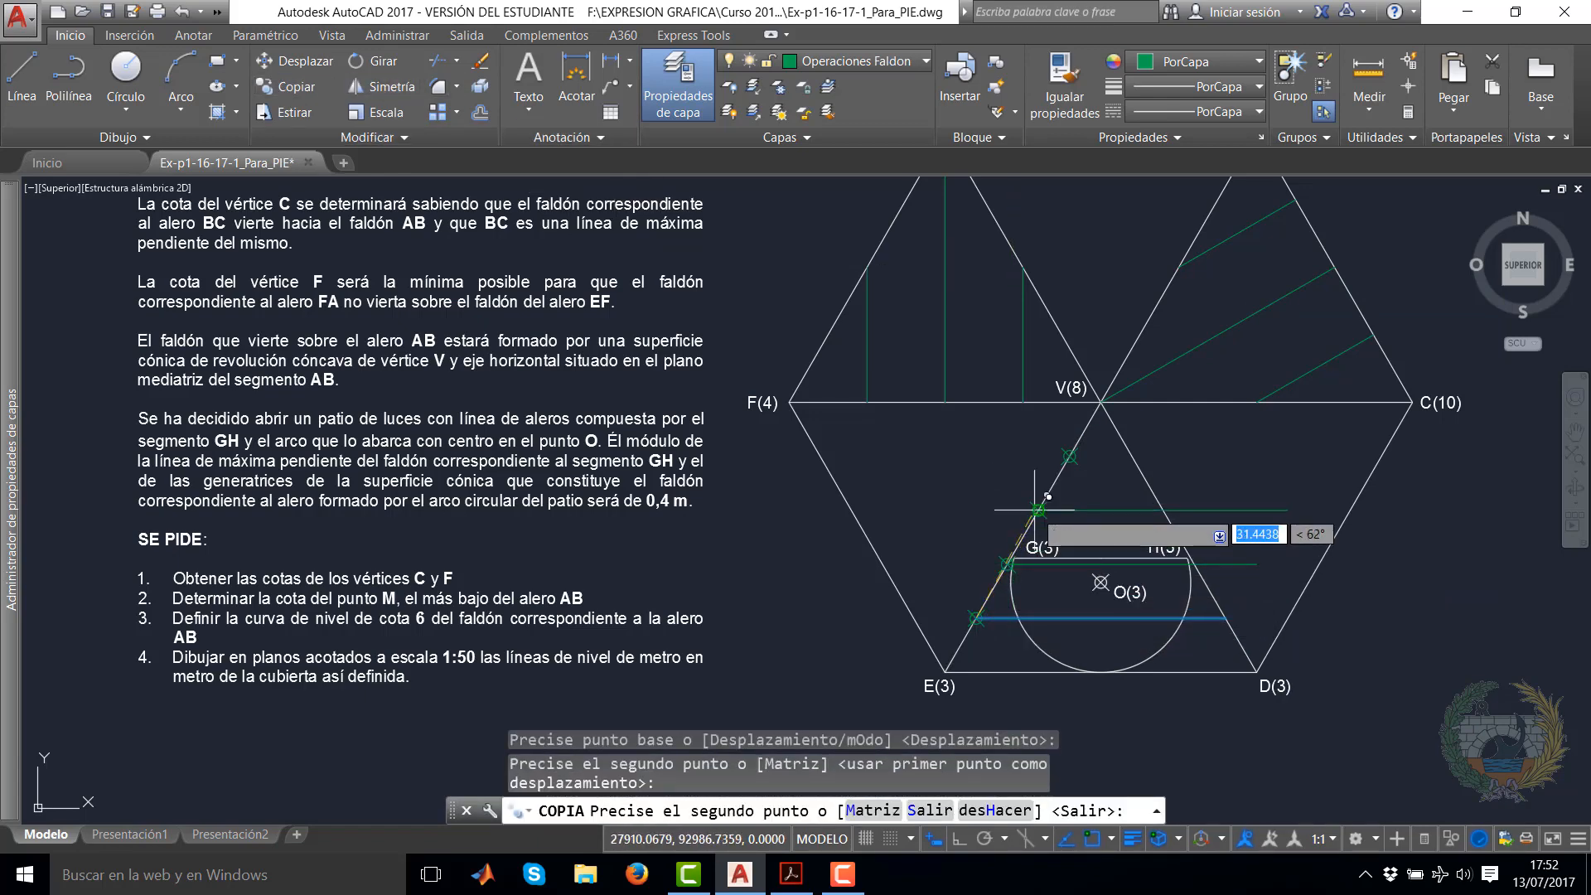
{"action": "left_click", "coordinate": [1038, 509]}
{"action": "left_click", "coordinate": [1069, 456]}
{"action": "right_click", "coordinate": [1073, 454]}
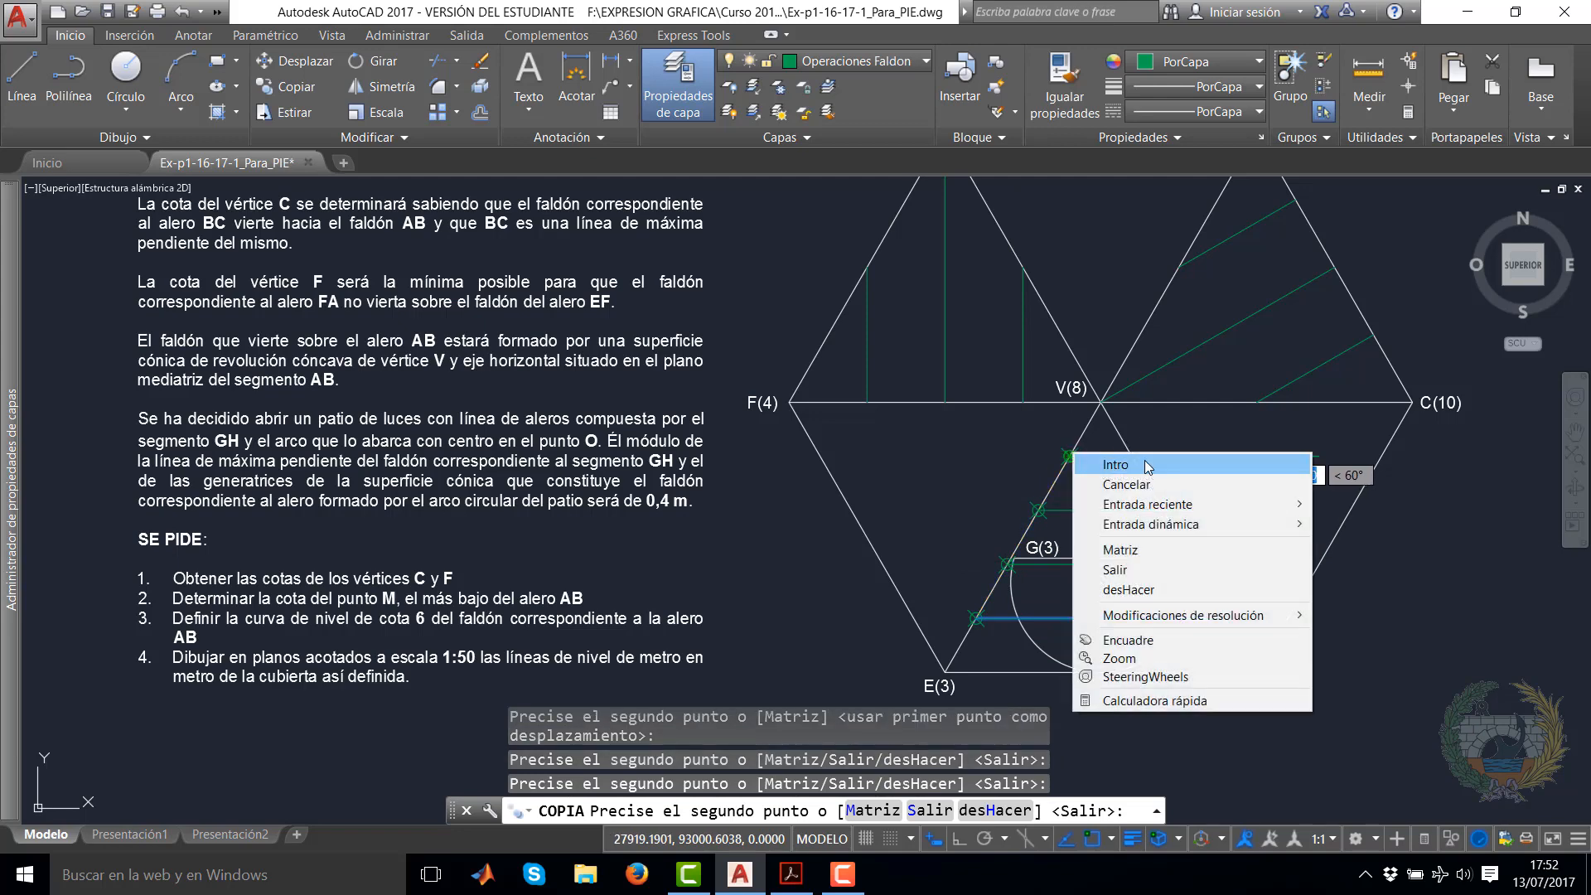
{"action": "left_click", "coordinate": [1148, 467]}
Trim the copied horizontal lines at line VD, removing the parts that extend beyond slope ED
{"action": "left_click", "coordinate": [439, 60]}
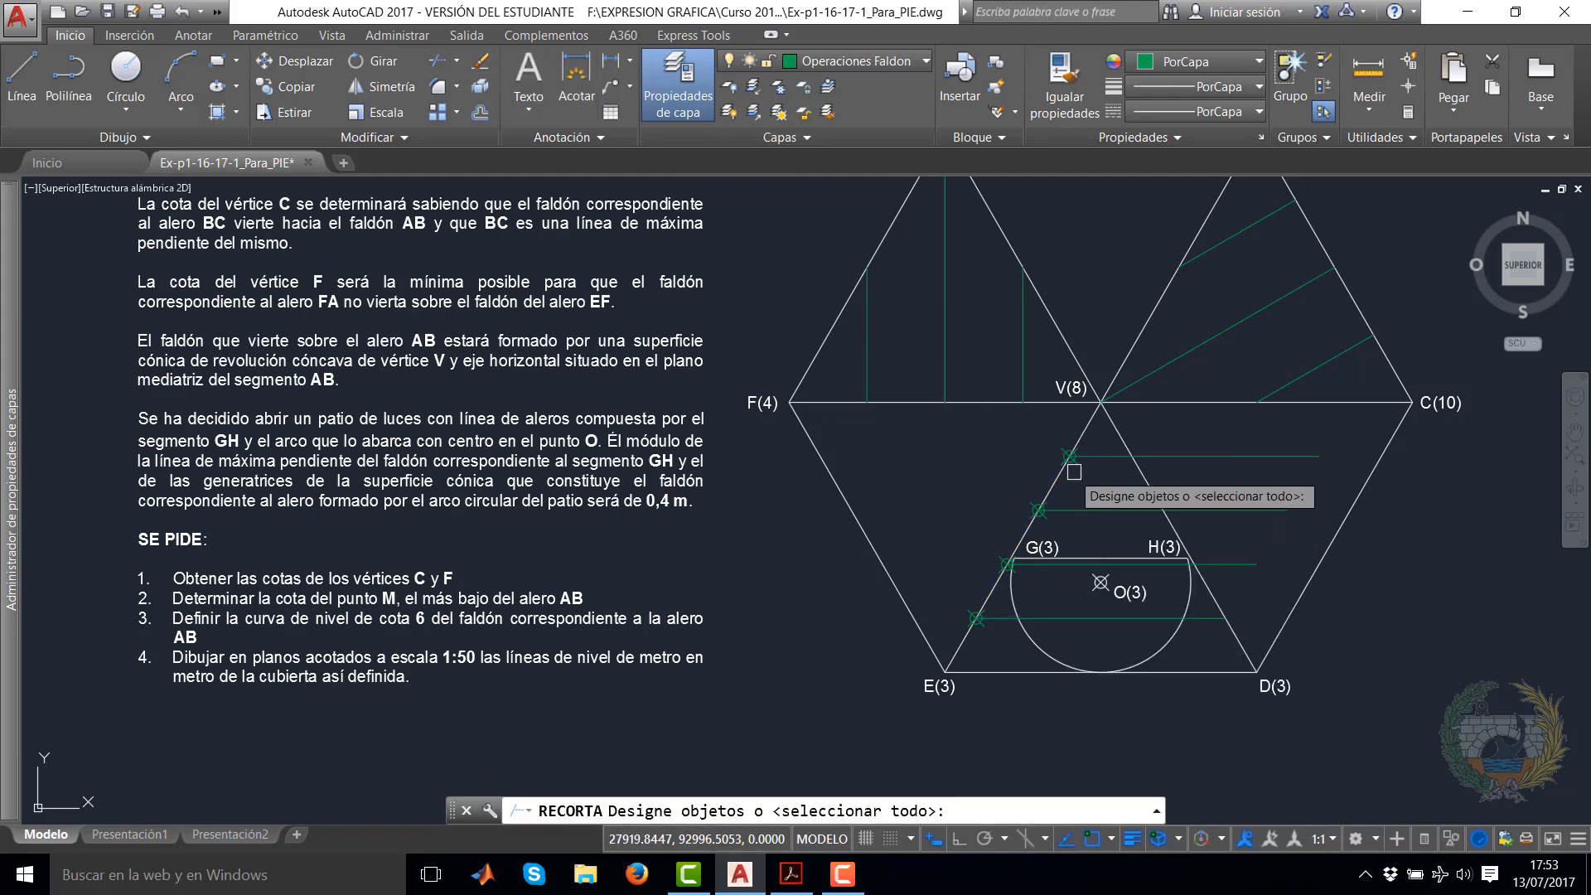
{"action": "left_click", "coordinate": [1147, 484]}
{"action": "key", "text": "Return"}
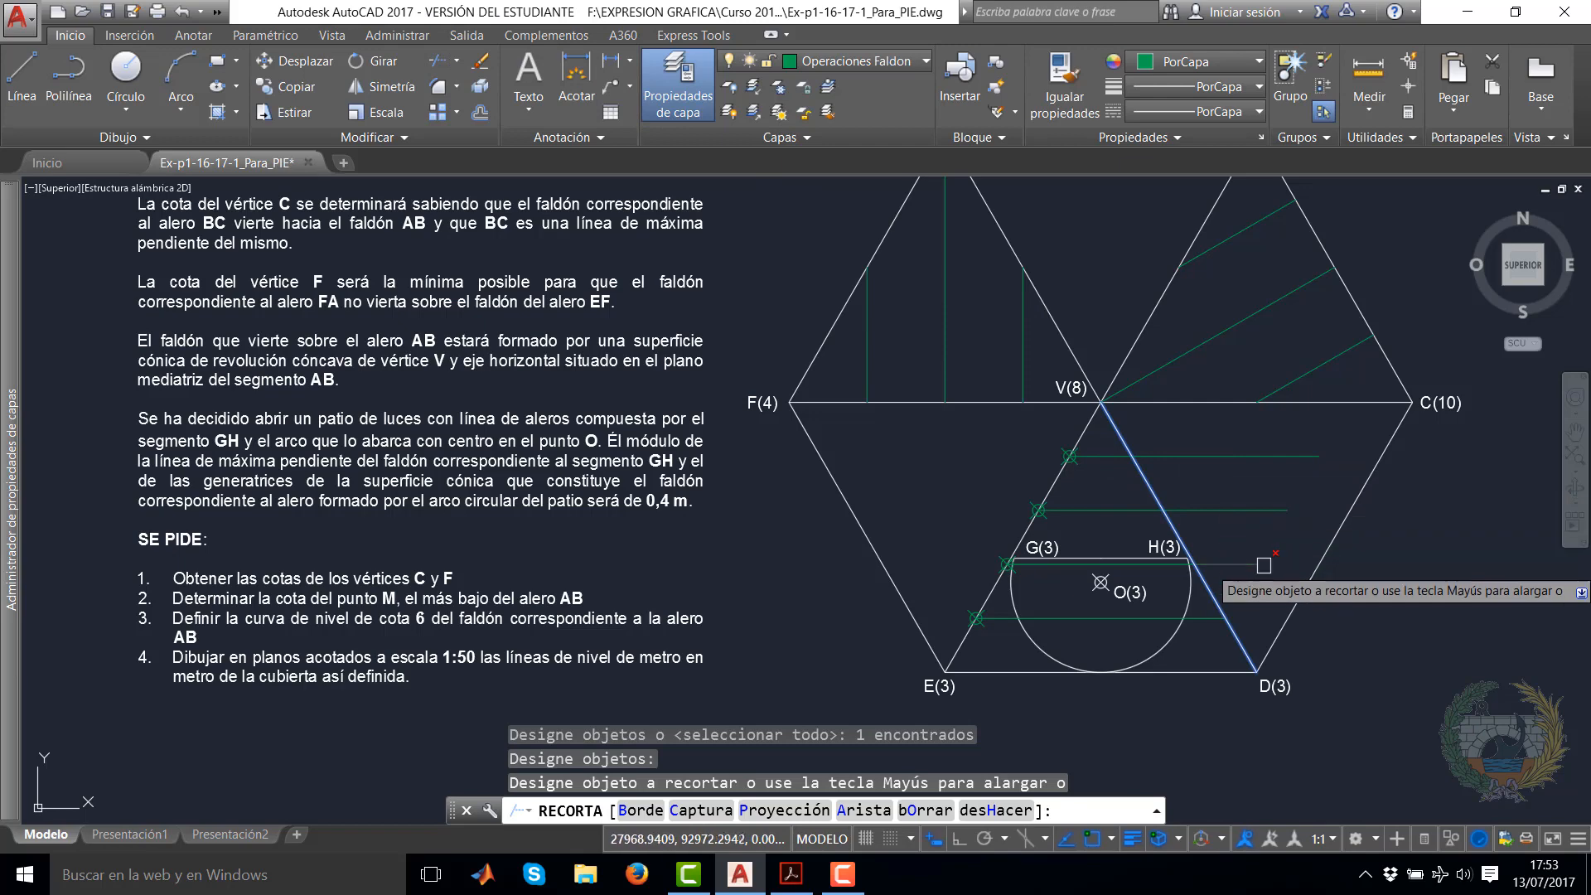
{"action": "left_click", "coordinate": [1244, 519]}
{"action": "left_click", "coordinate": [1212, 441]}
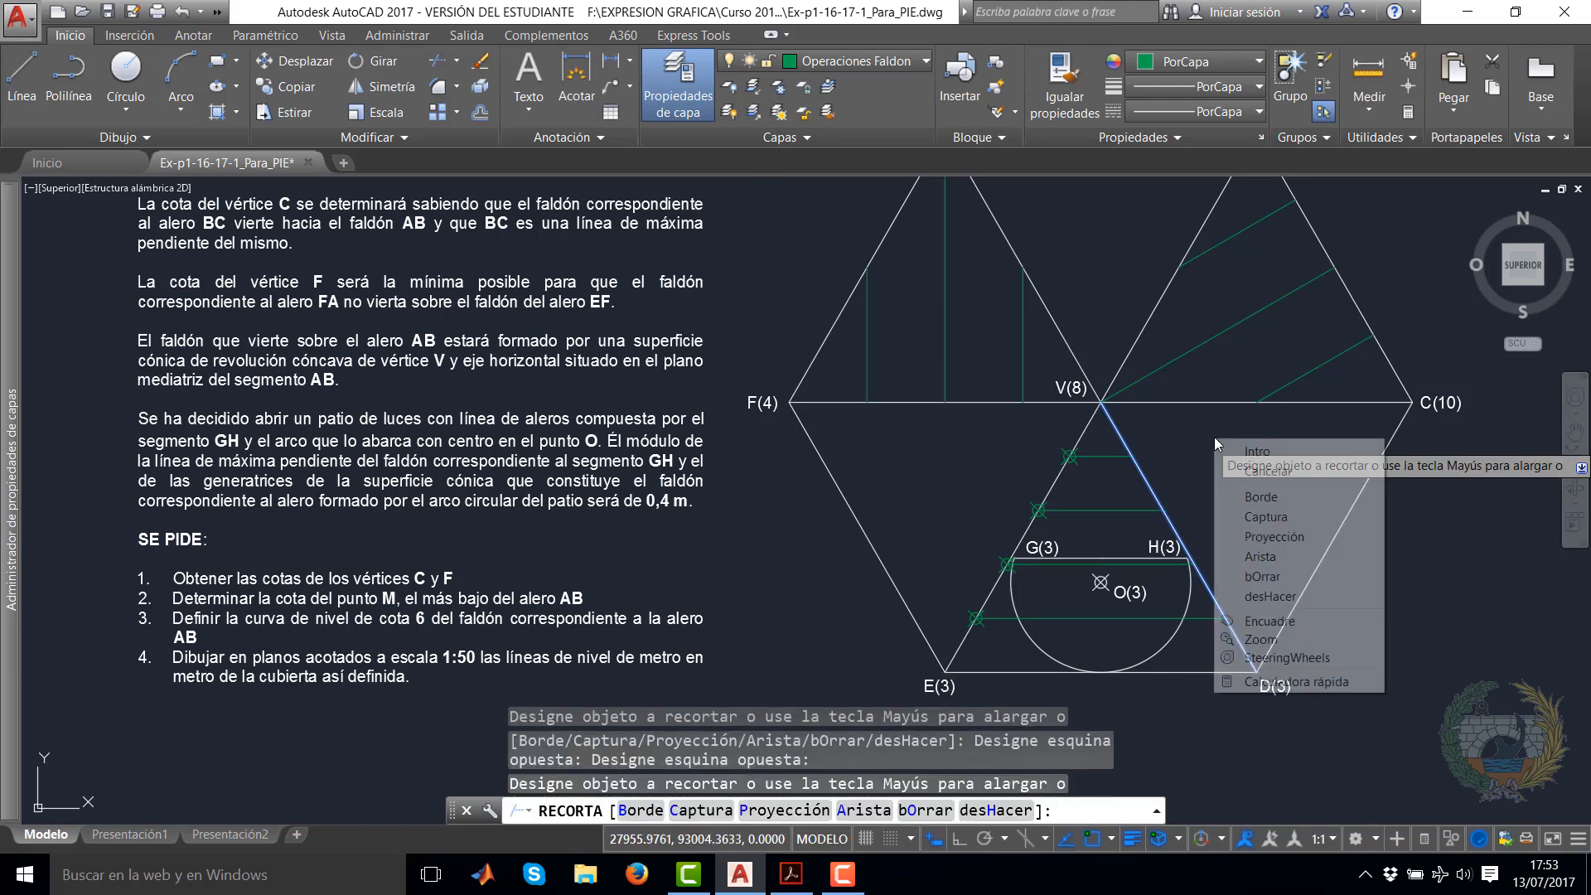
{"action": "right_click", "coordinate": [1214, 442]}
{"action": "left_click", "coordinate": [1239, 448]}
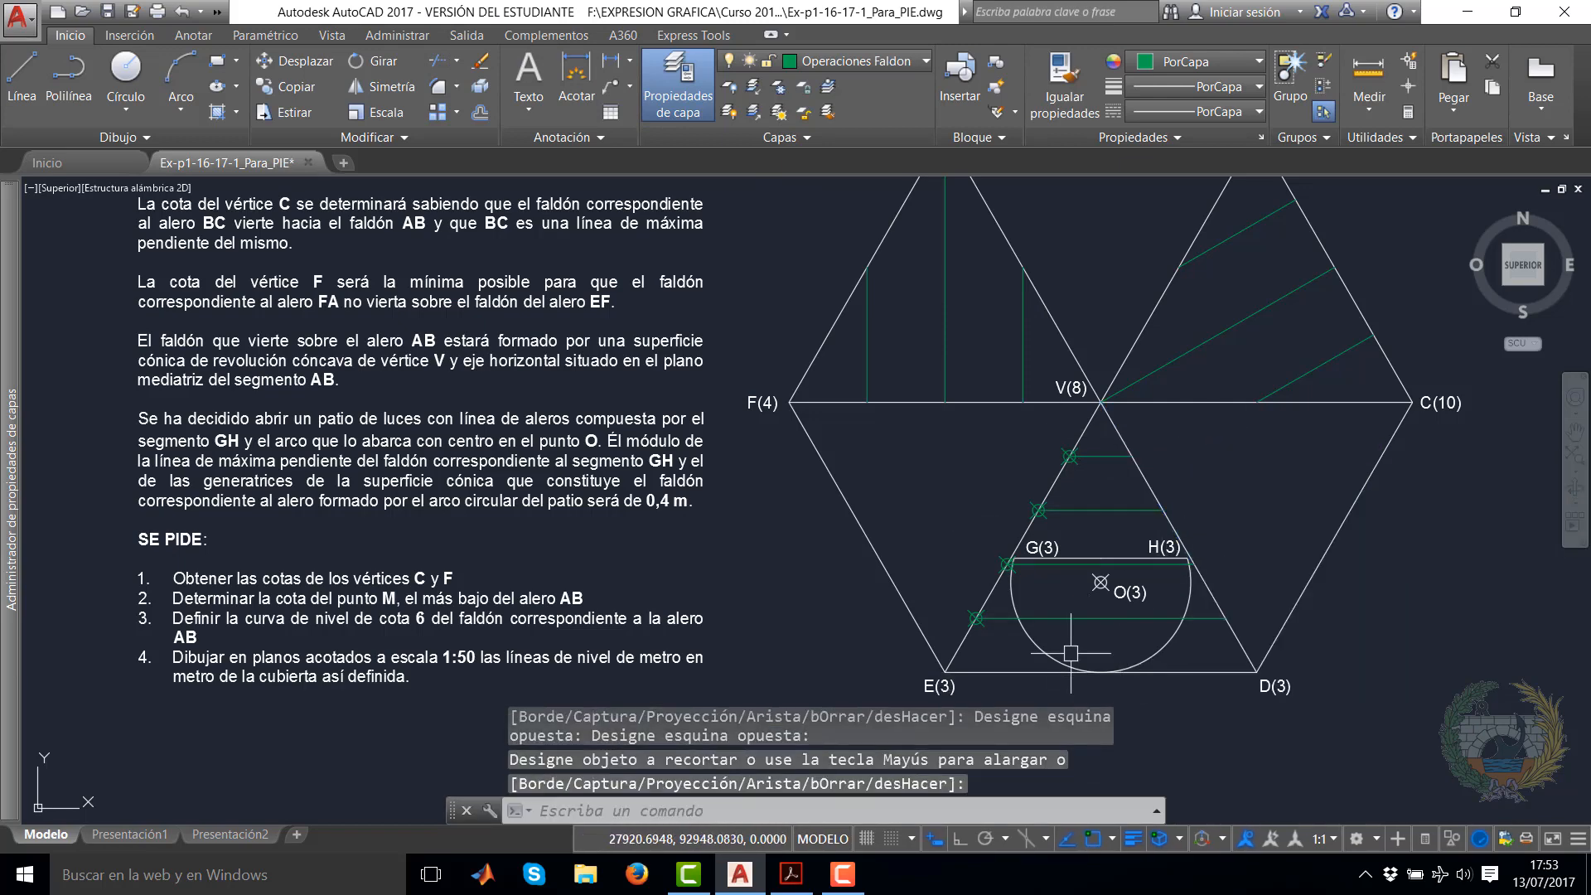
Draw a polyline from the foot of the vertical contour nearest V on line FV to the division point nearest V on line VE
{"action": "scroll", "coordinate": [1015, 575], "scroll_direction": "up", "scroll_amount": 7}
{"action": "scroll", "coordinate": [1077, 591], "scroll_direction": "down", "scroll_amount": 7}
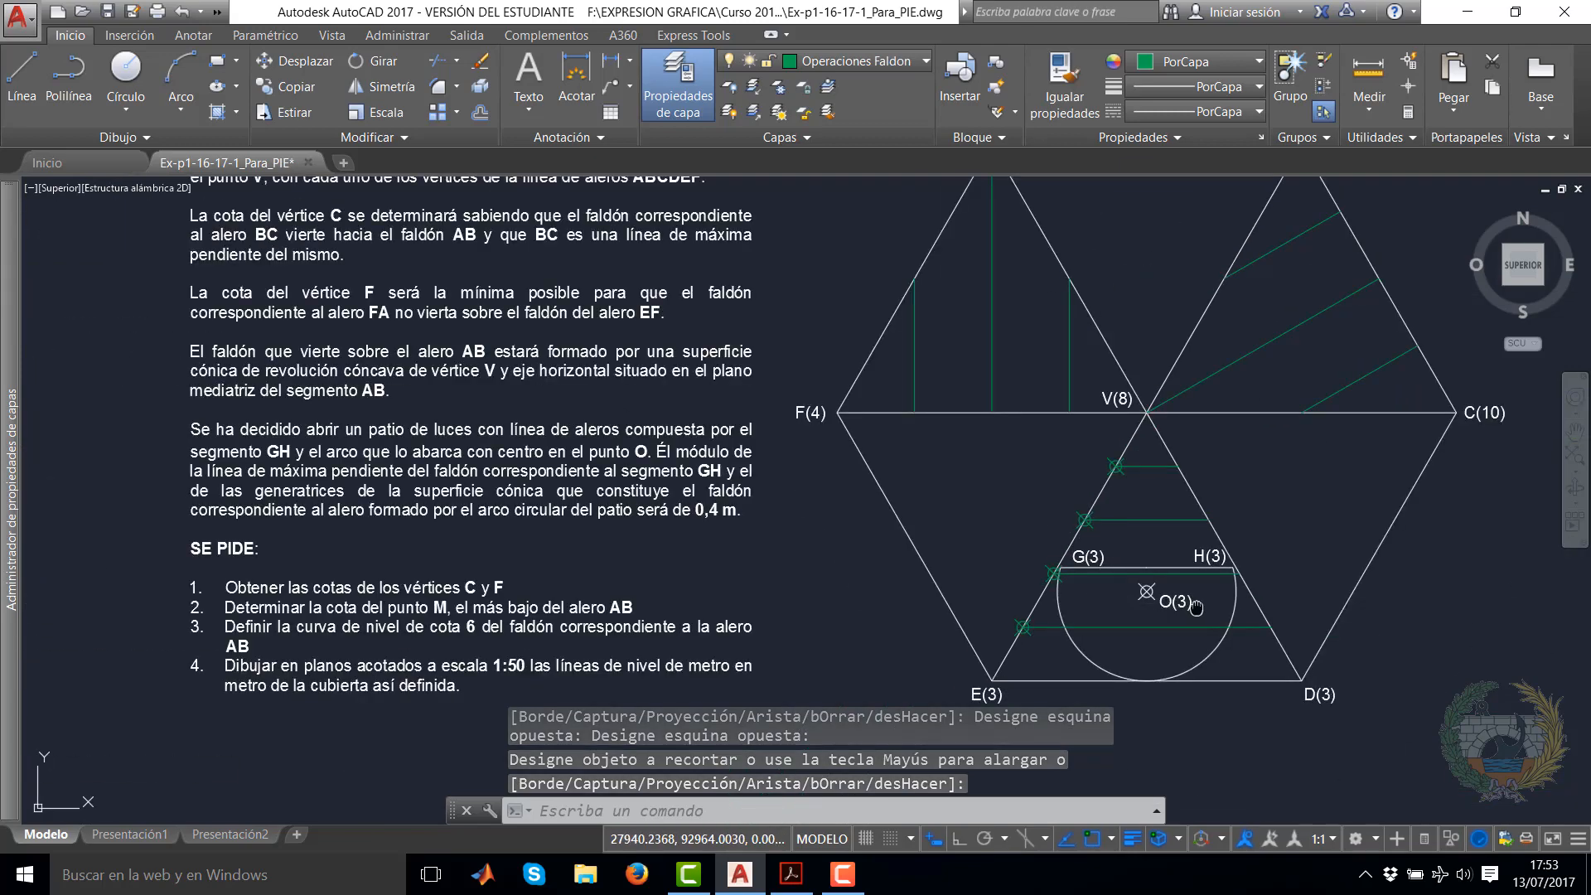
{"action": "middle_click_drag", "start_coordinate": [1197, 608], "coordinate": [1146, 655]}
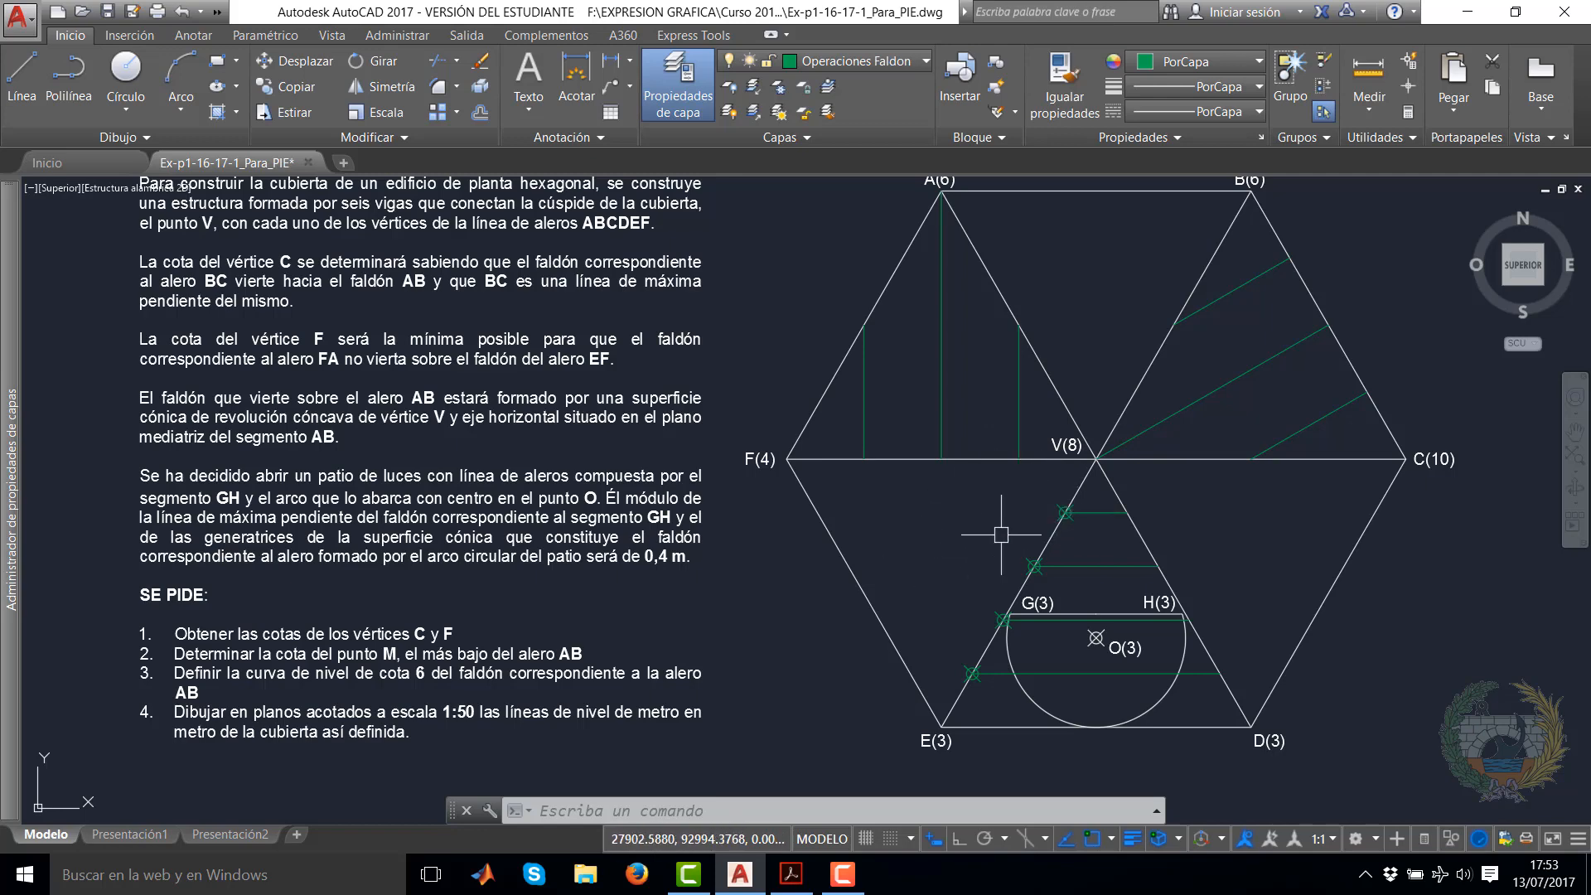
{"action": "left_click", "coordinate": [69, 78]}
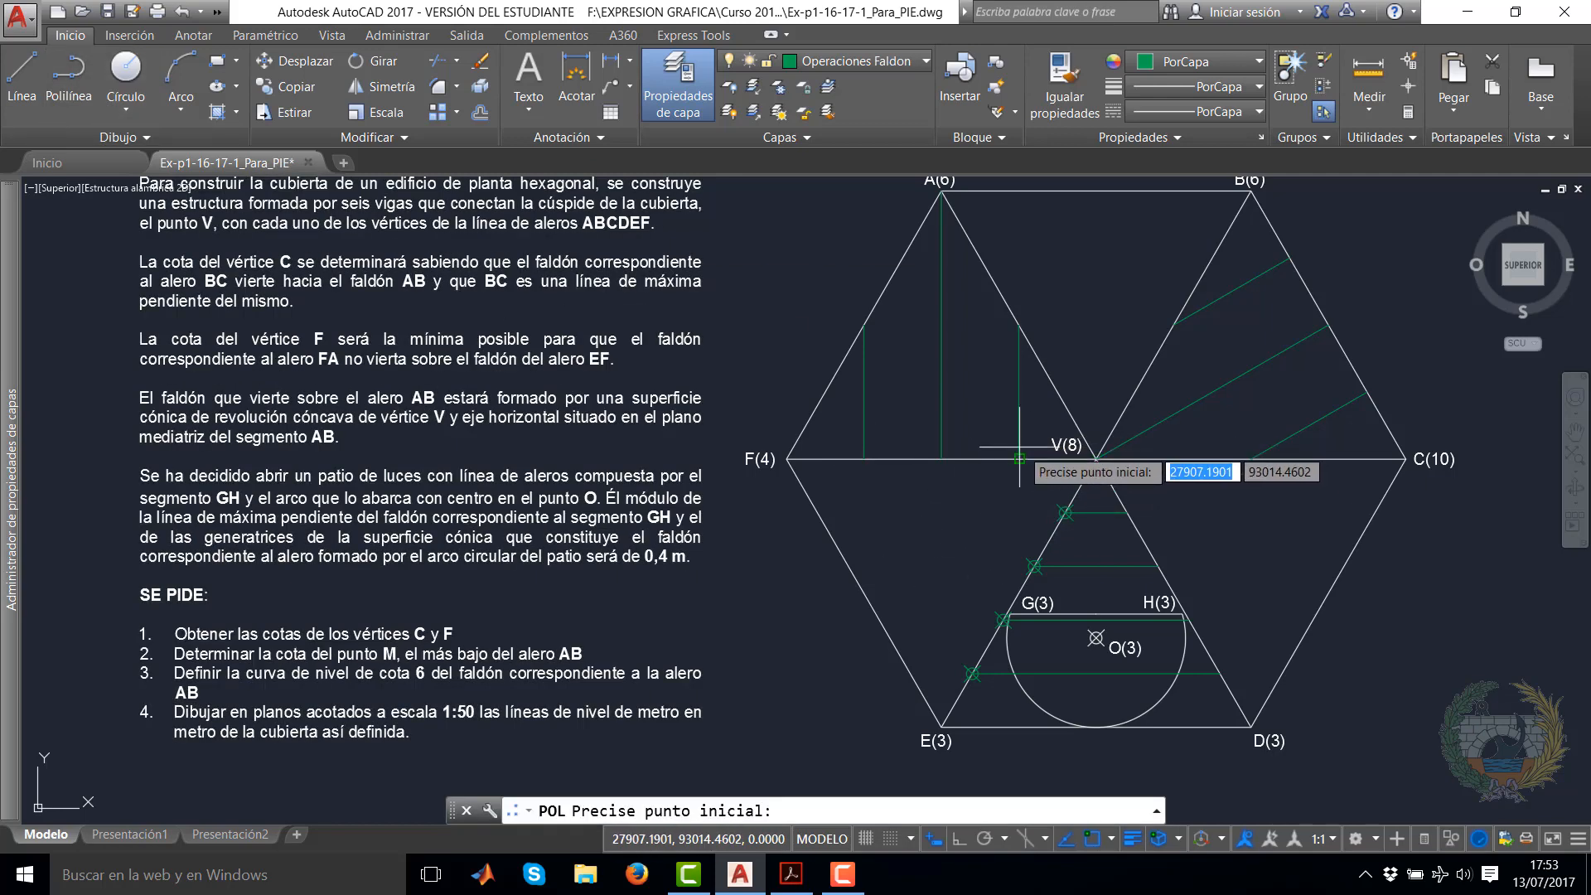
{"action": "left_click", "coordinate": [1020, 458]}
{"action": "scroll", "coordinate": [1046, 492], "scroll_direction": "up", "scroll_amount": 8}
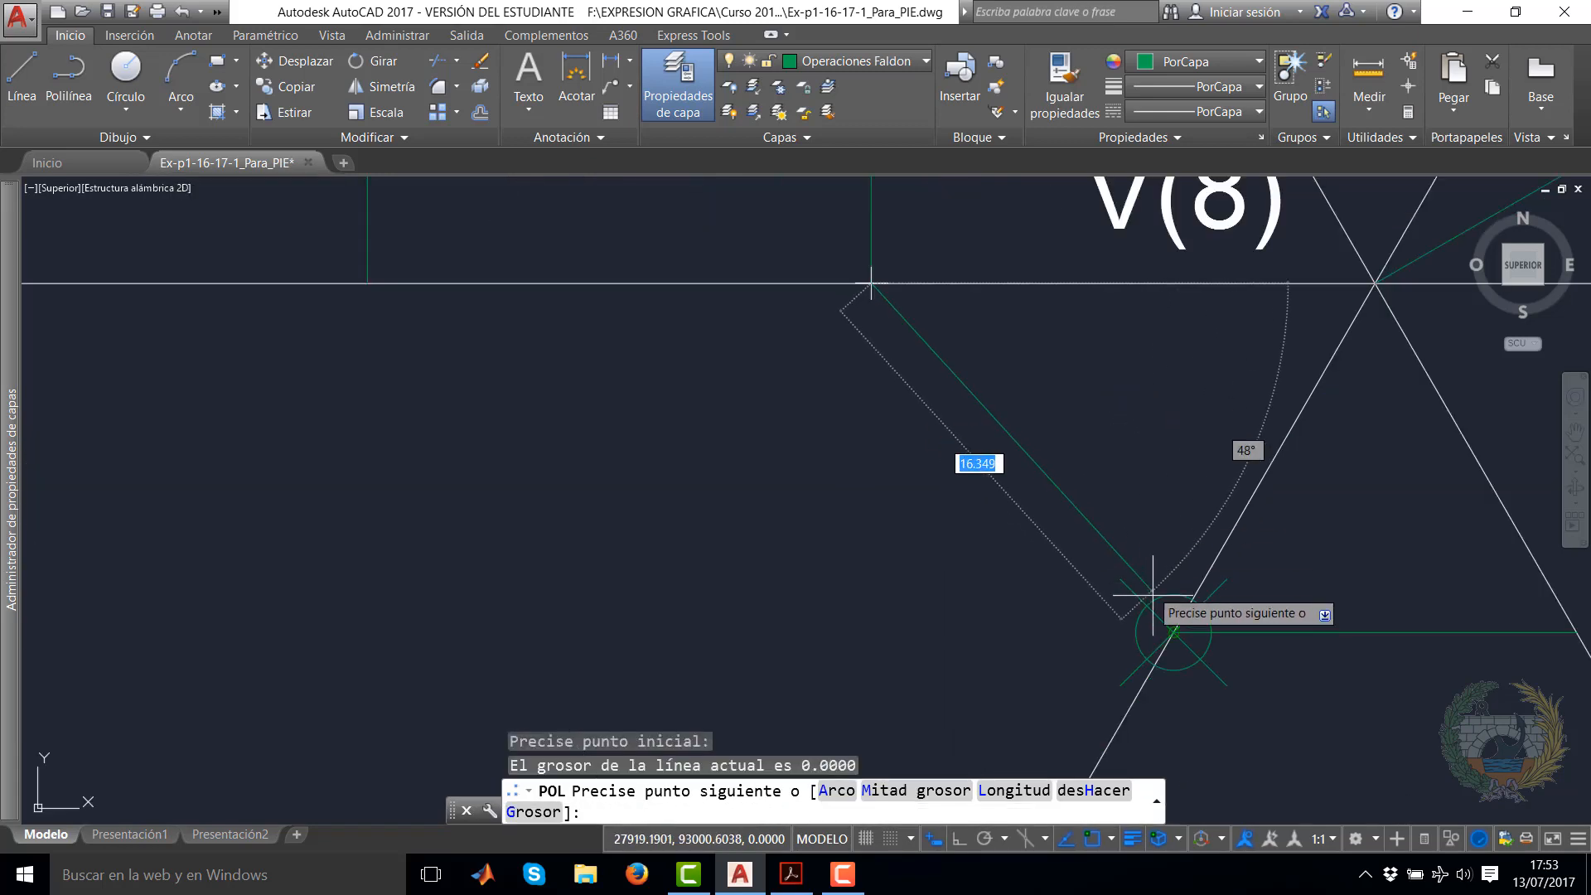
{"action": "left_click", "coordinate": [1173, 633]}
{"action": "right_click", "coordinate": [1089, 430]}
{"action": "left_click", "coordinate": [1113, 437]}
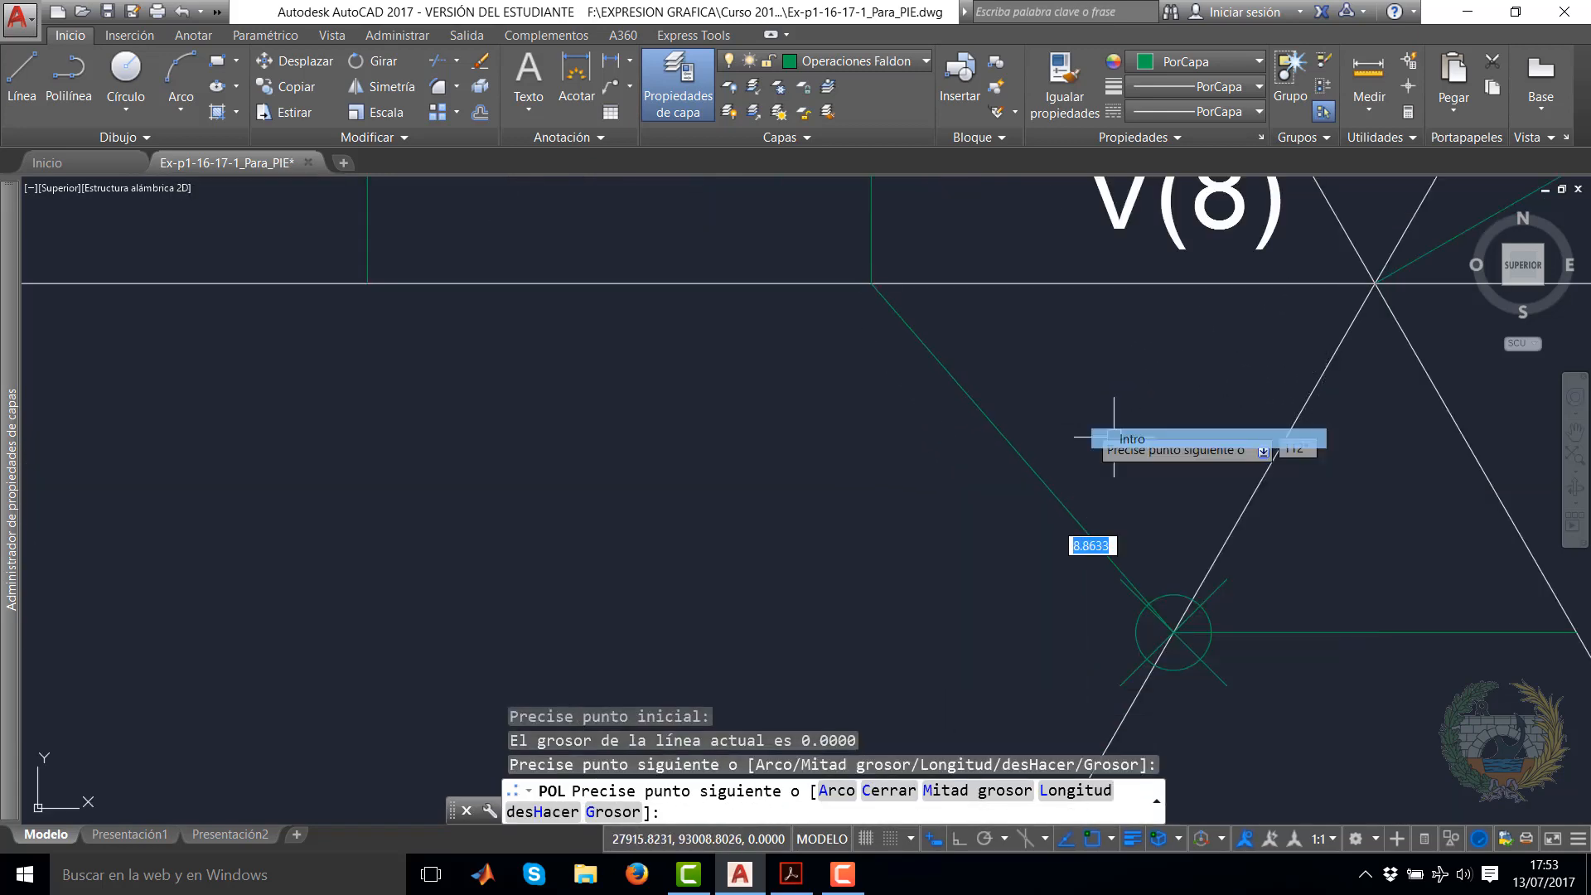
{"action": "scroll", "coordinate": [953, 494], "scroll_direction": "down", "scroll_amount": 8}
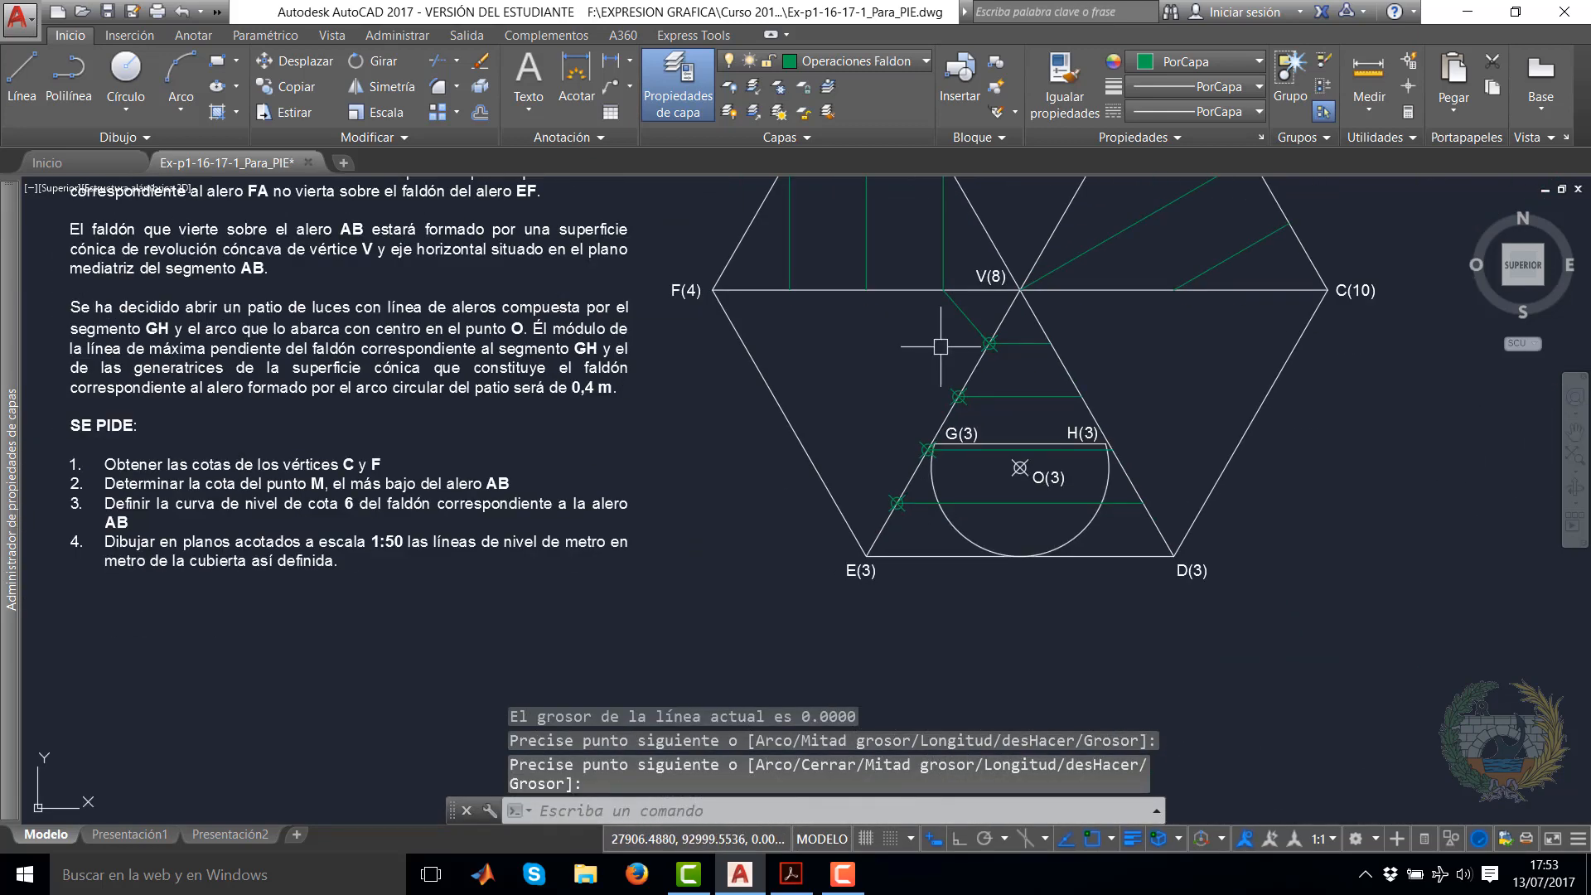
Copy the oblique contour on slope EF from its end on line FV to the feet of the other two vertical contours and to vertex F
{"action": "left_click", "coordinate": [968, 320]}
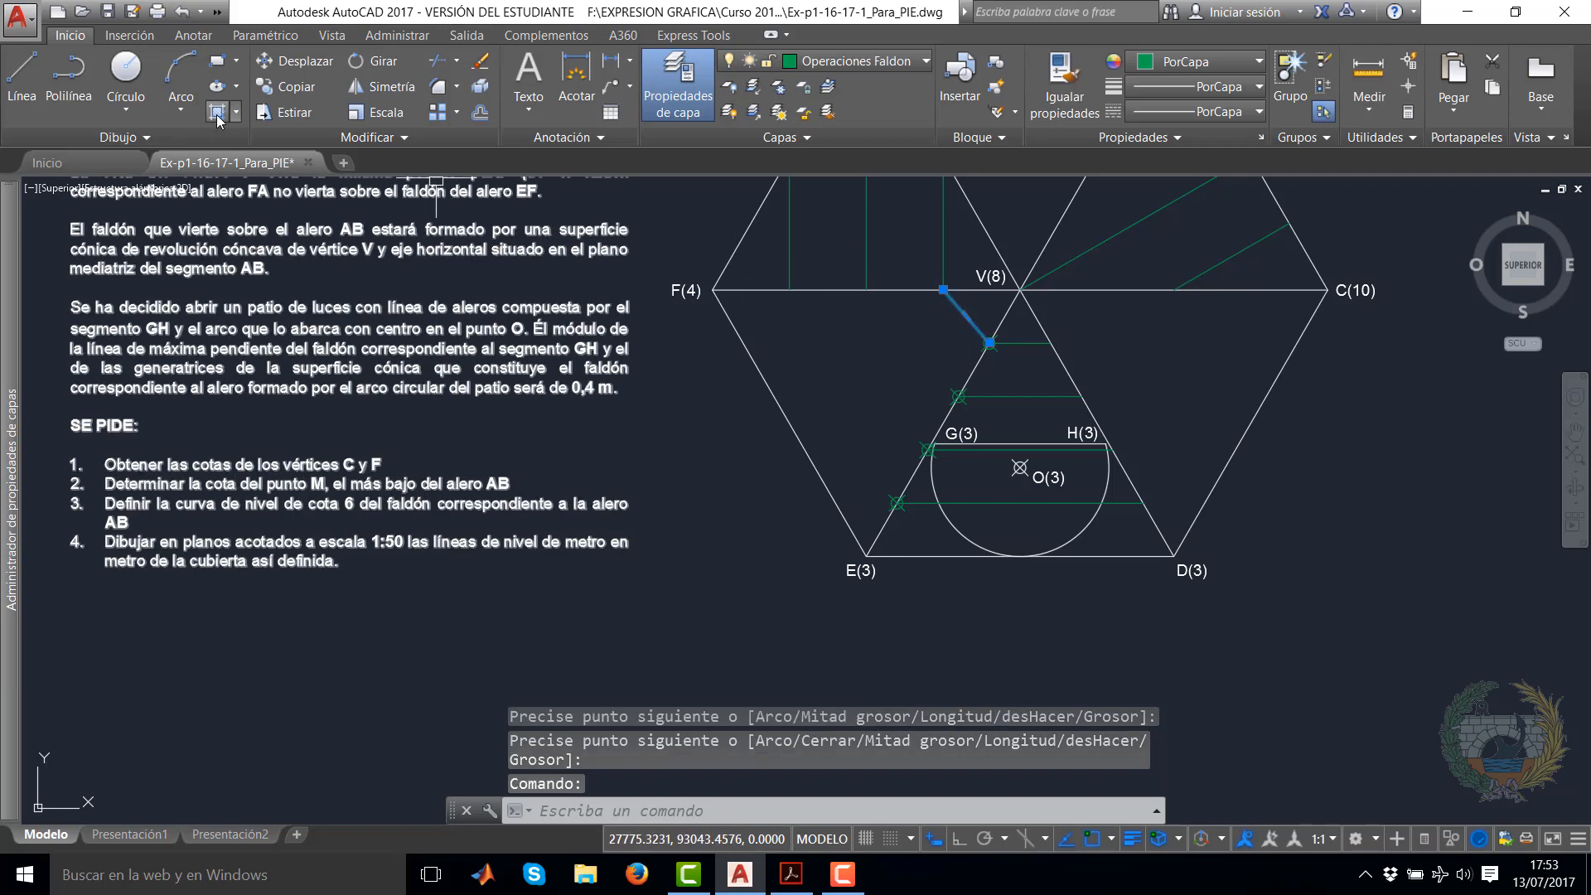
{"action": "left_click", "coordinate": [285, 86]}
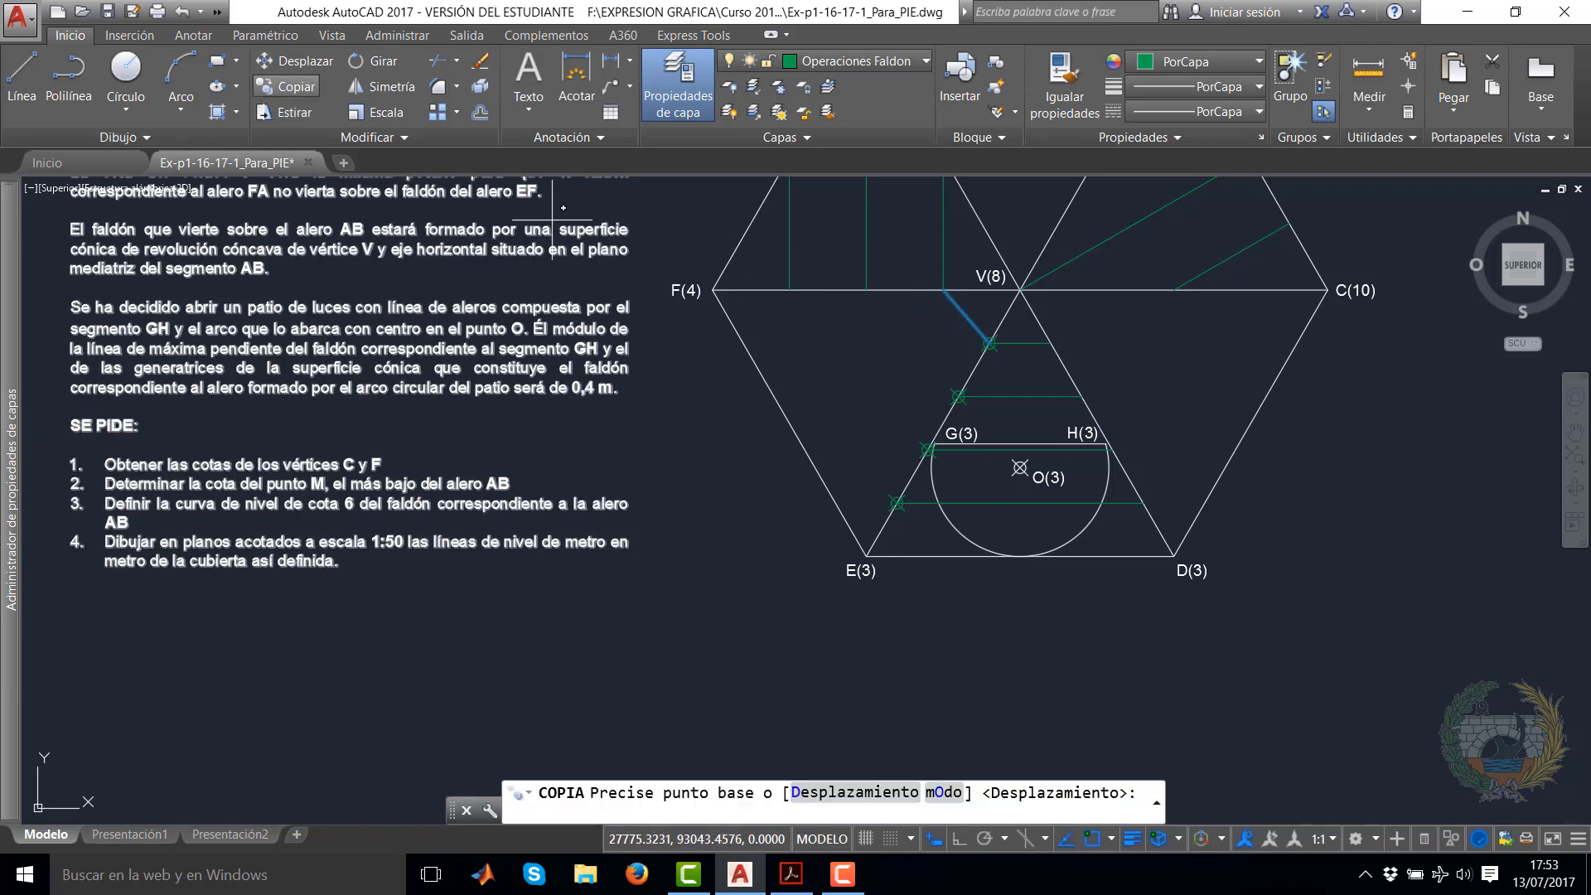
{"action": "left_click", "coordinate": [943, 290]}
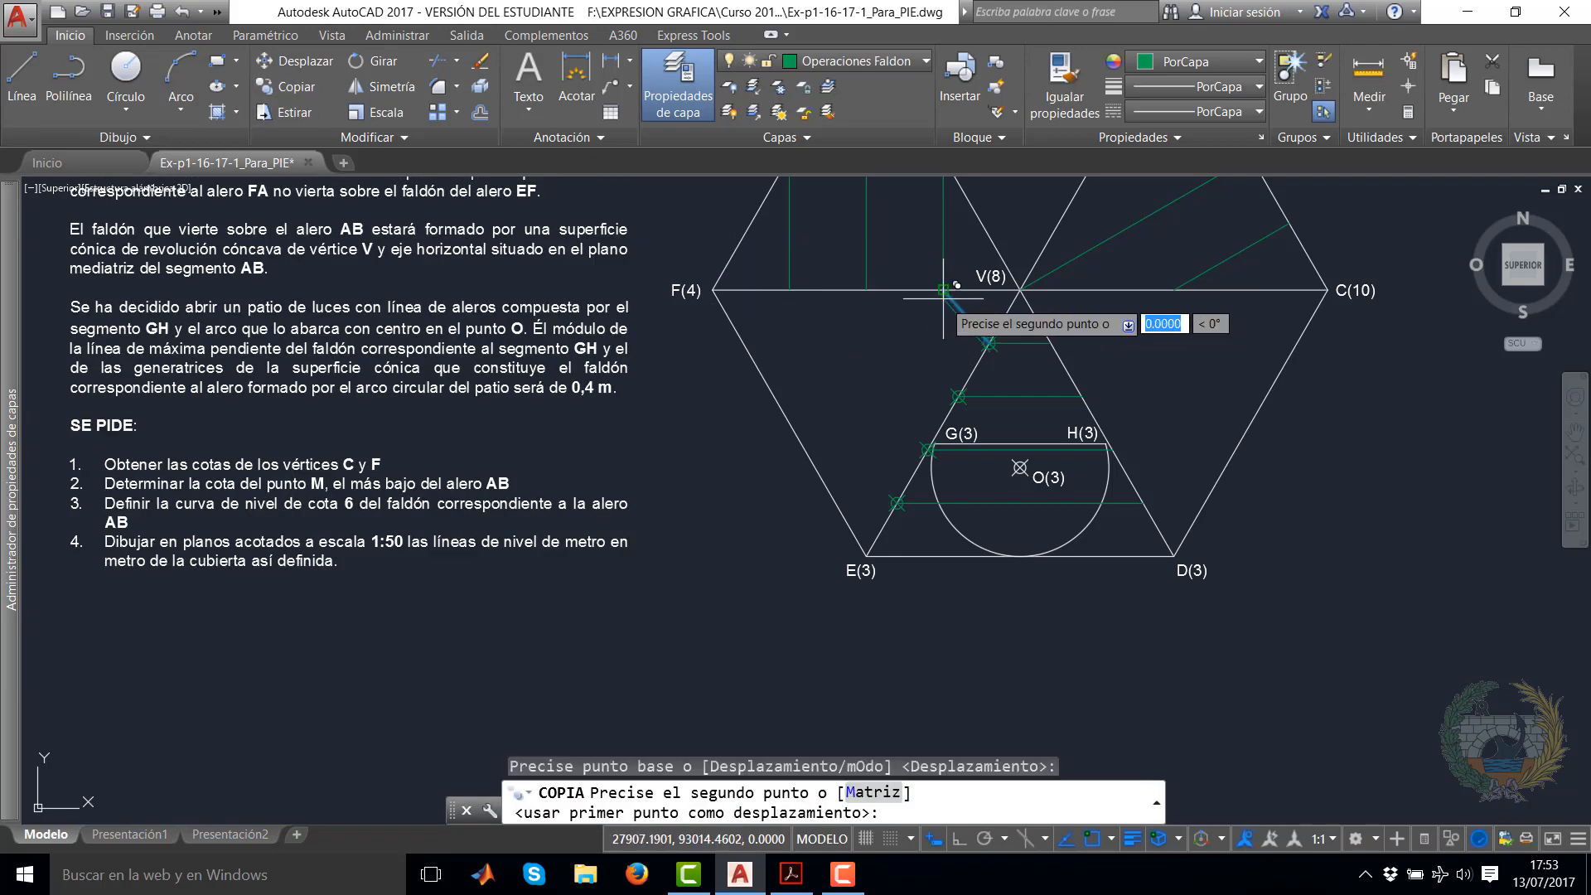
{"action": "left_click", "coordinate": [790, 290]}
{"action": "left_click", "coordinate": [712, 290]}
{"action": "right_click", "coordinate": [829, 355]}
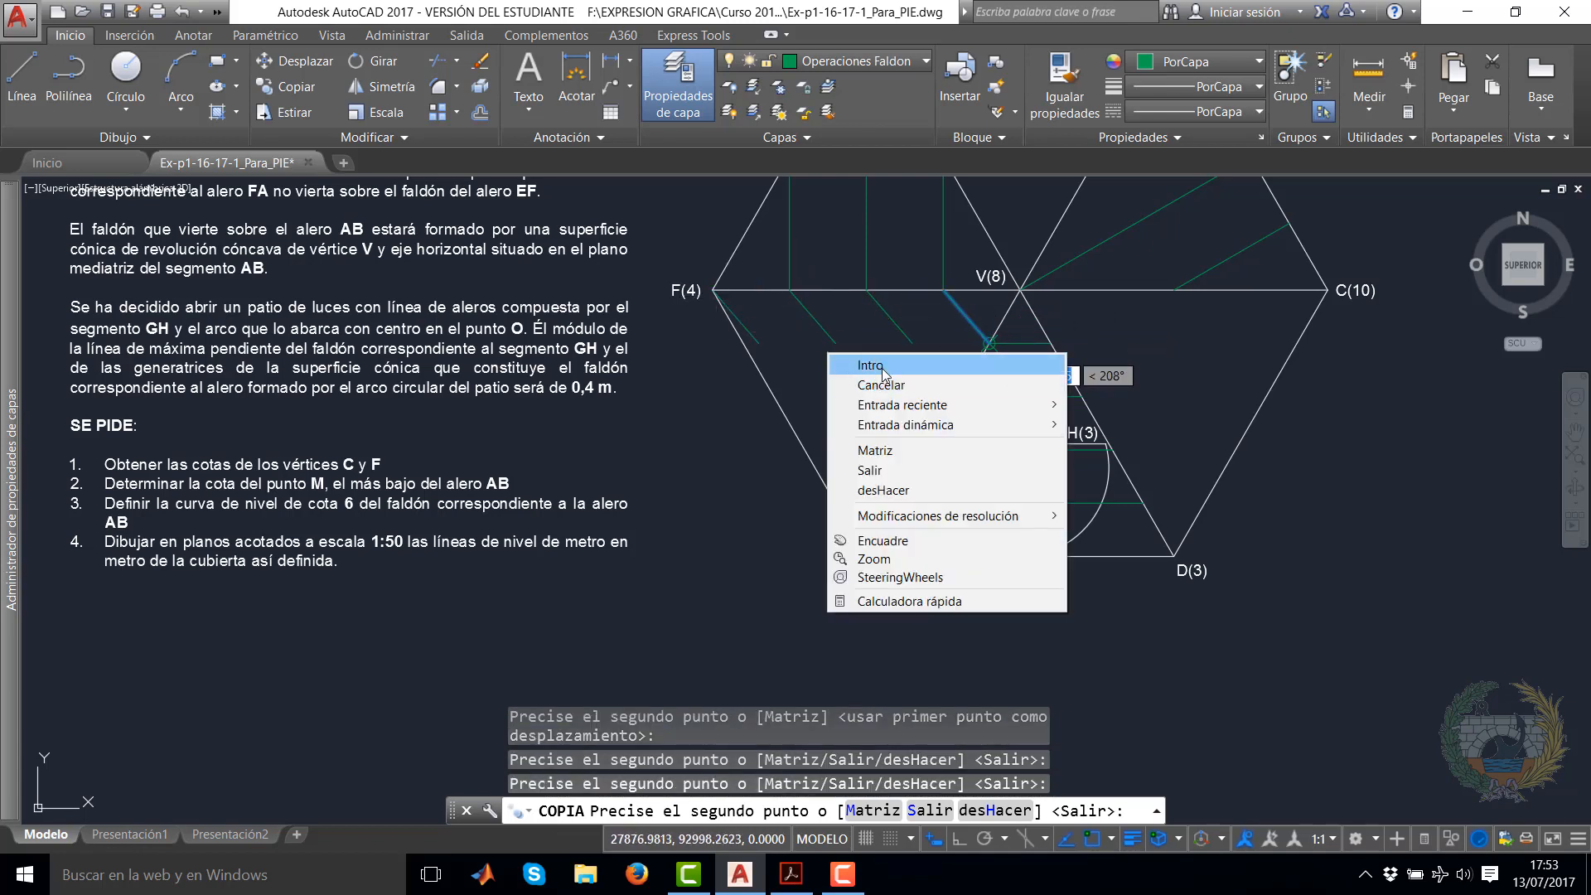
{"action": "left_click", "coordinate": [883, 373]}
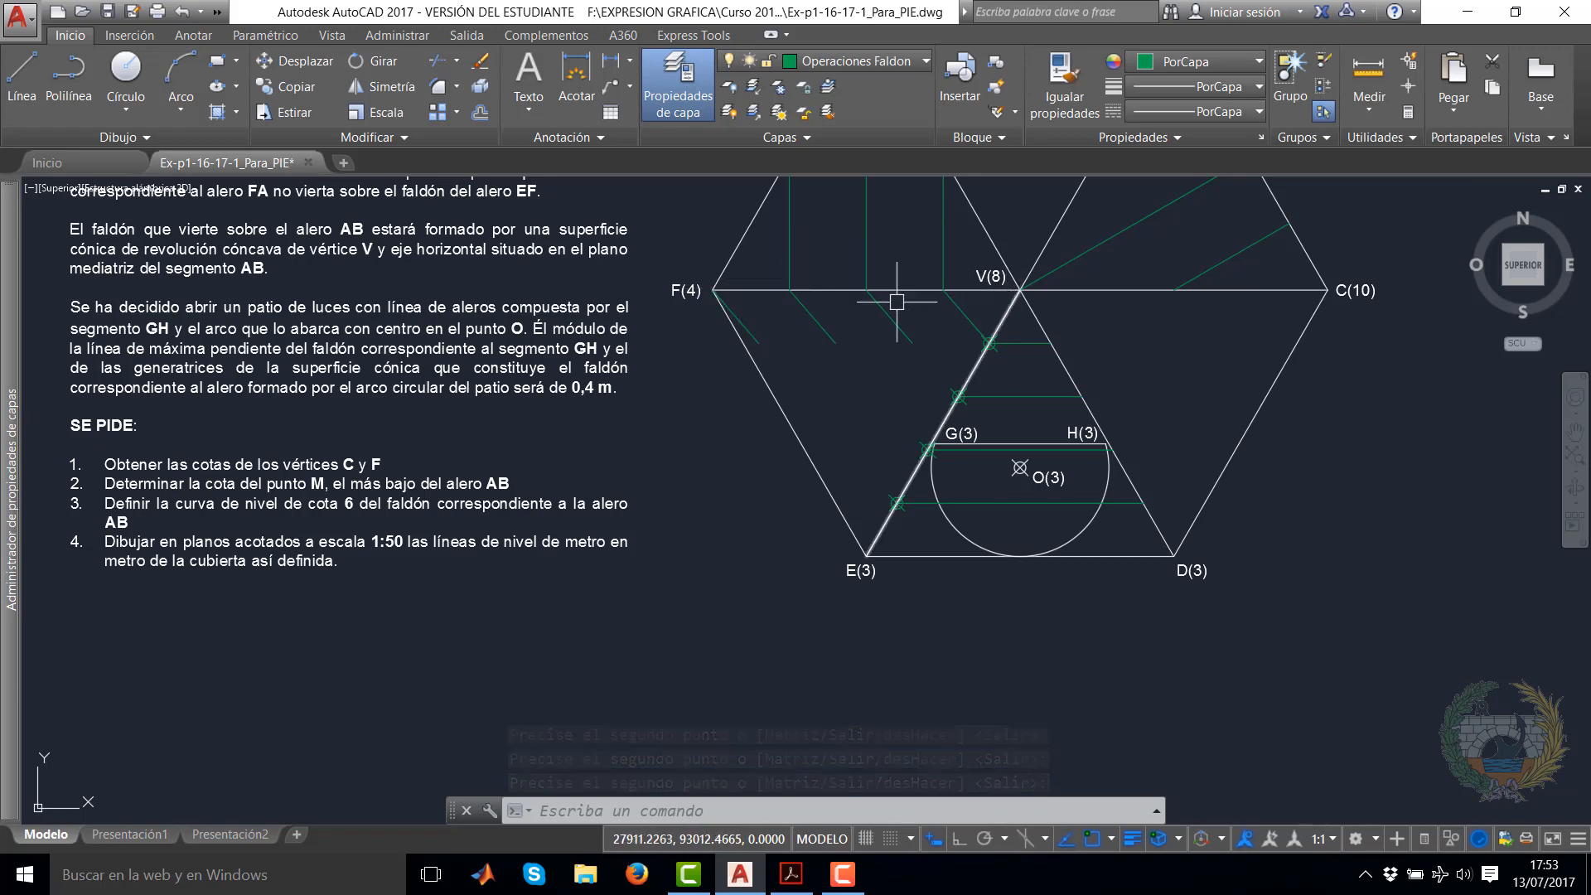
Extend the three copied oblique contour lines to line VE
{"action": "left_click", "coordinate": [526, 203]}
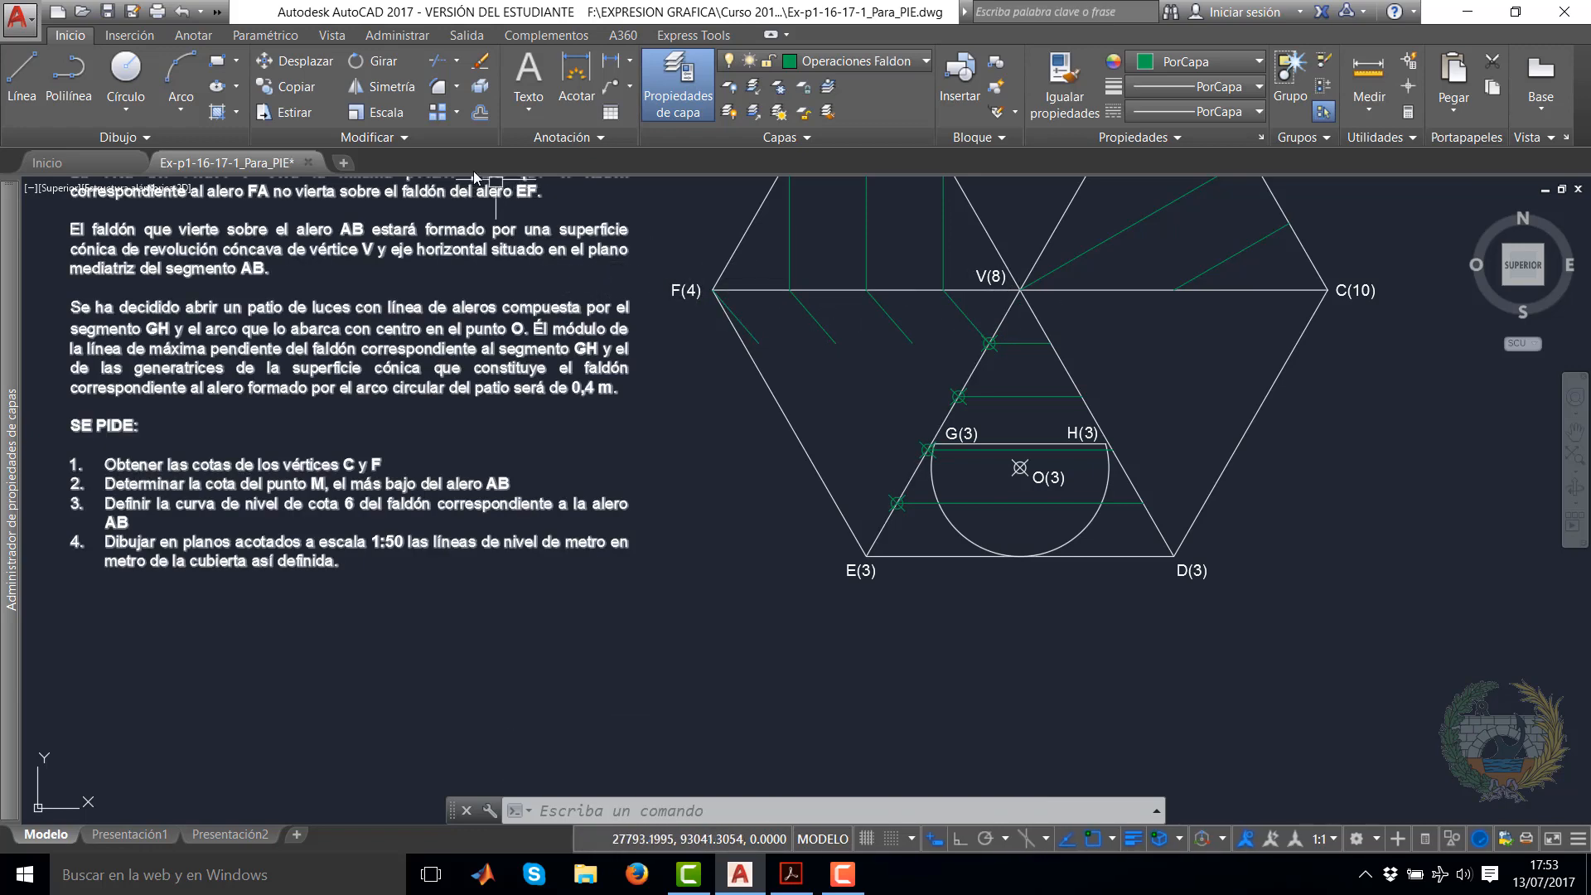
{"action": "left_click", "coordinate": [458, 71]}
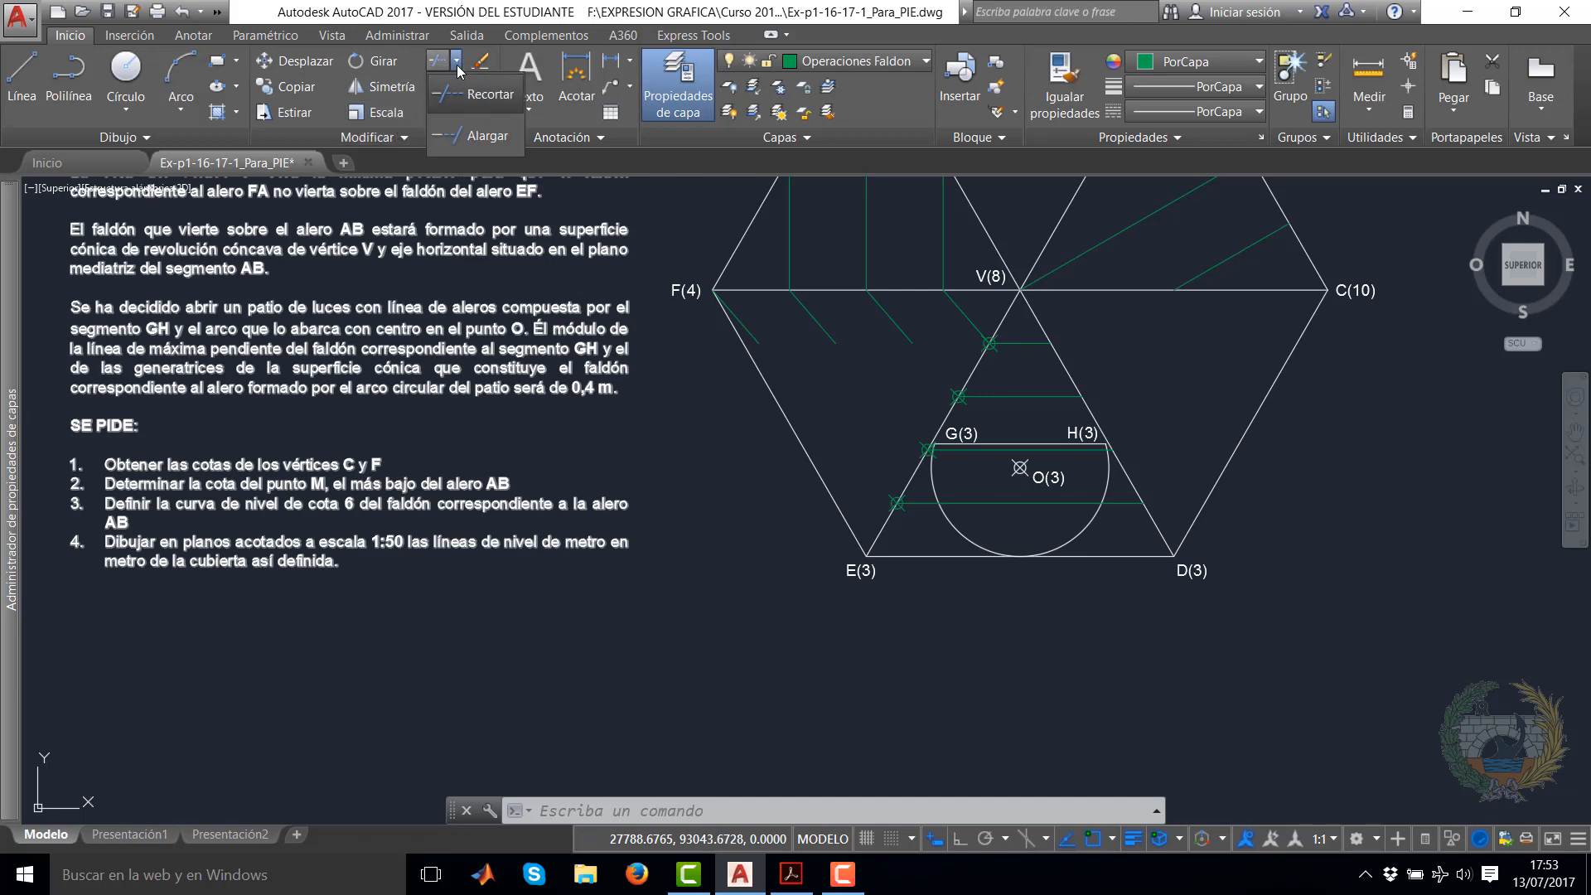
{"action": "left_click", "coordinate": [474, 116]}
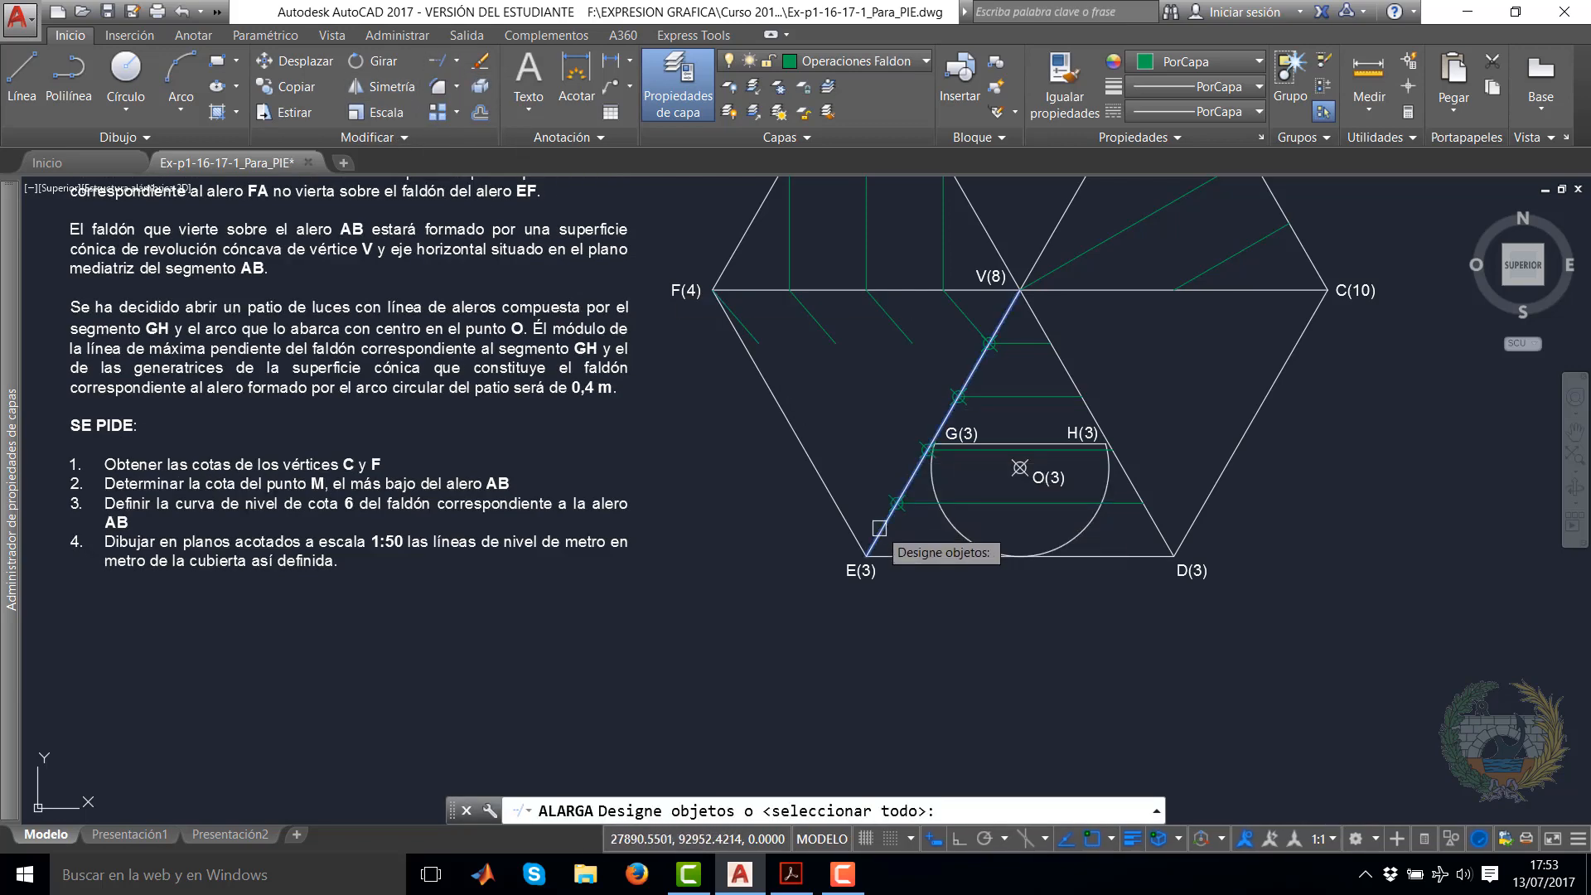
{"action": "left_click", "coordinate": [895, 505]}
{"action": "key", "text": "Return"}
{"action": "left_click", "coordinate": [906, 339]}
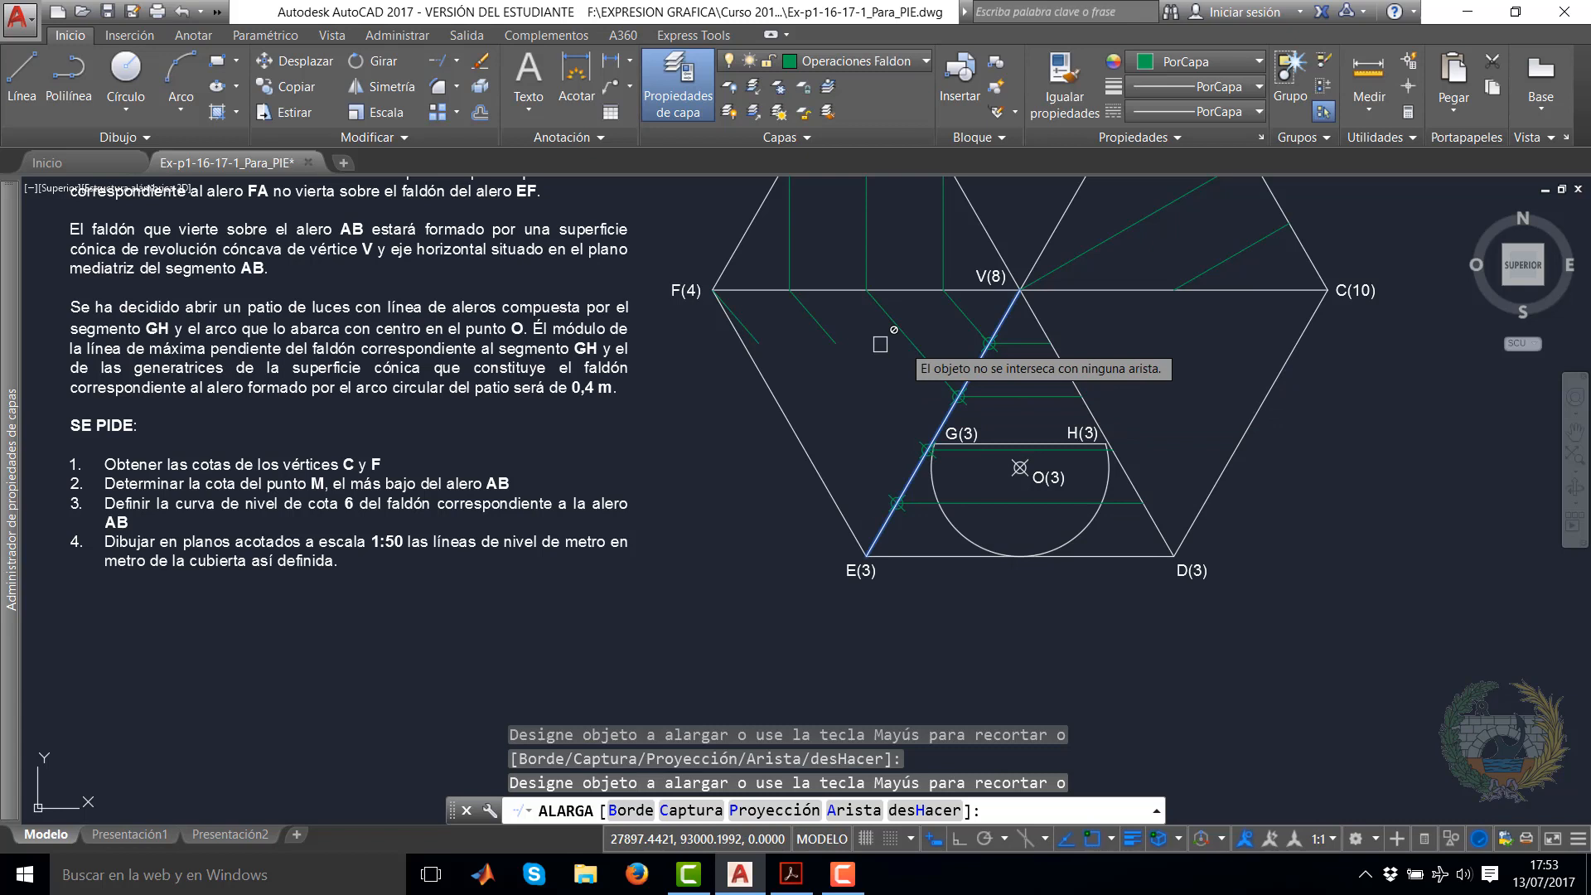
{"action": "left_click", "coordinate": [835, 339]}
{"action": "left_click", "coordinate": [754, 343]}
{"action": "right_click", "coordinate": [787, 330]}
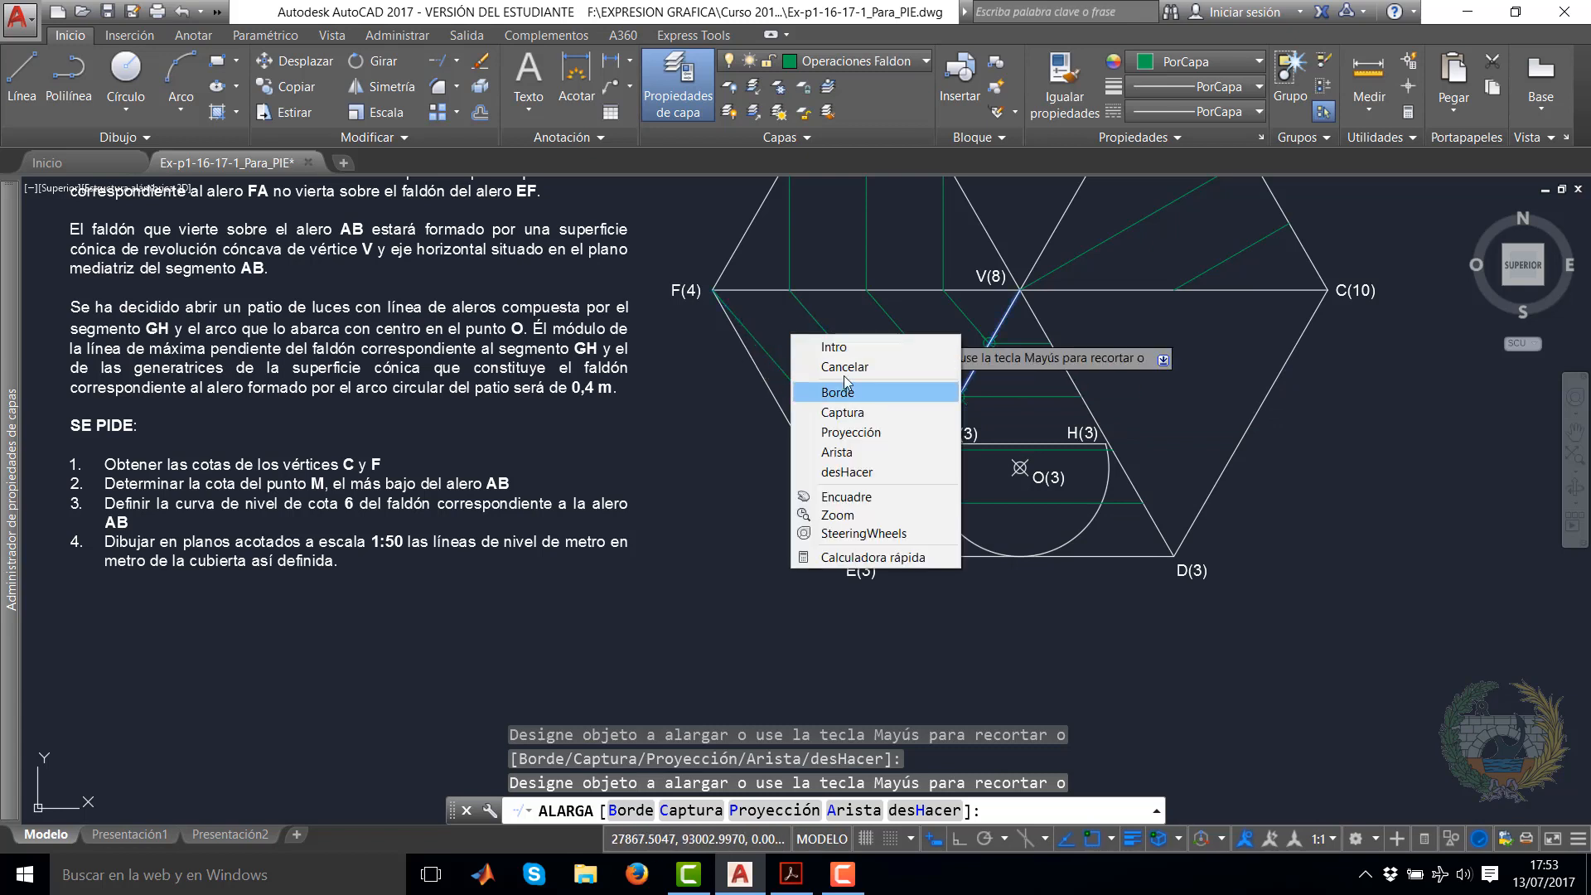
{"action": "left_click", "coordinate": [821, 341]}
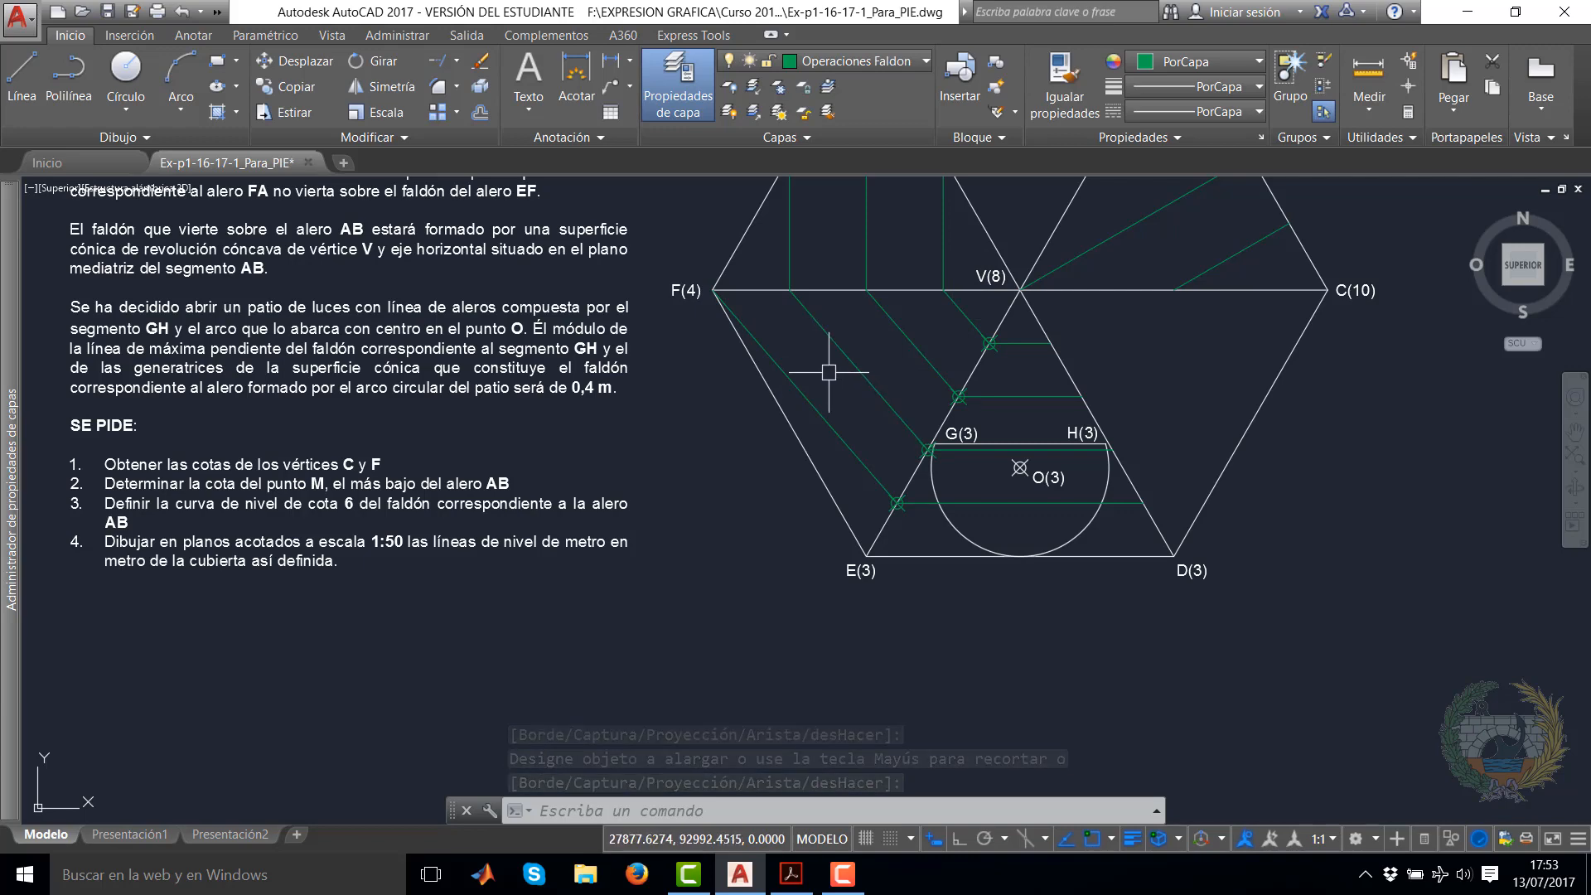
Examine how the oblique contours on slope EF meet the division points on line VE and the adjoining contours
{"action": "scroll", "coordinate": [953, 381], "scroll_direction": "up", "scroll_amount": 4}
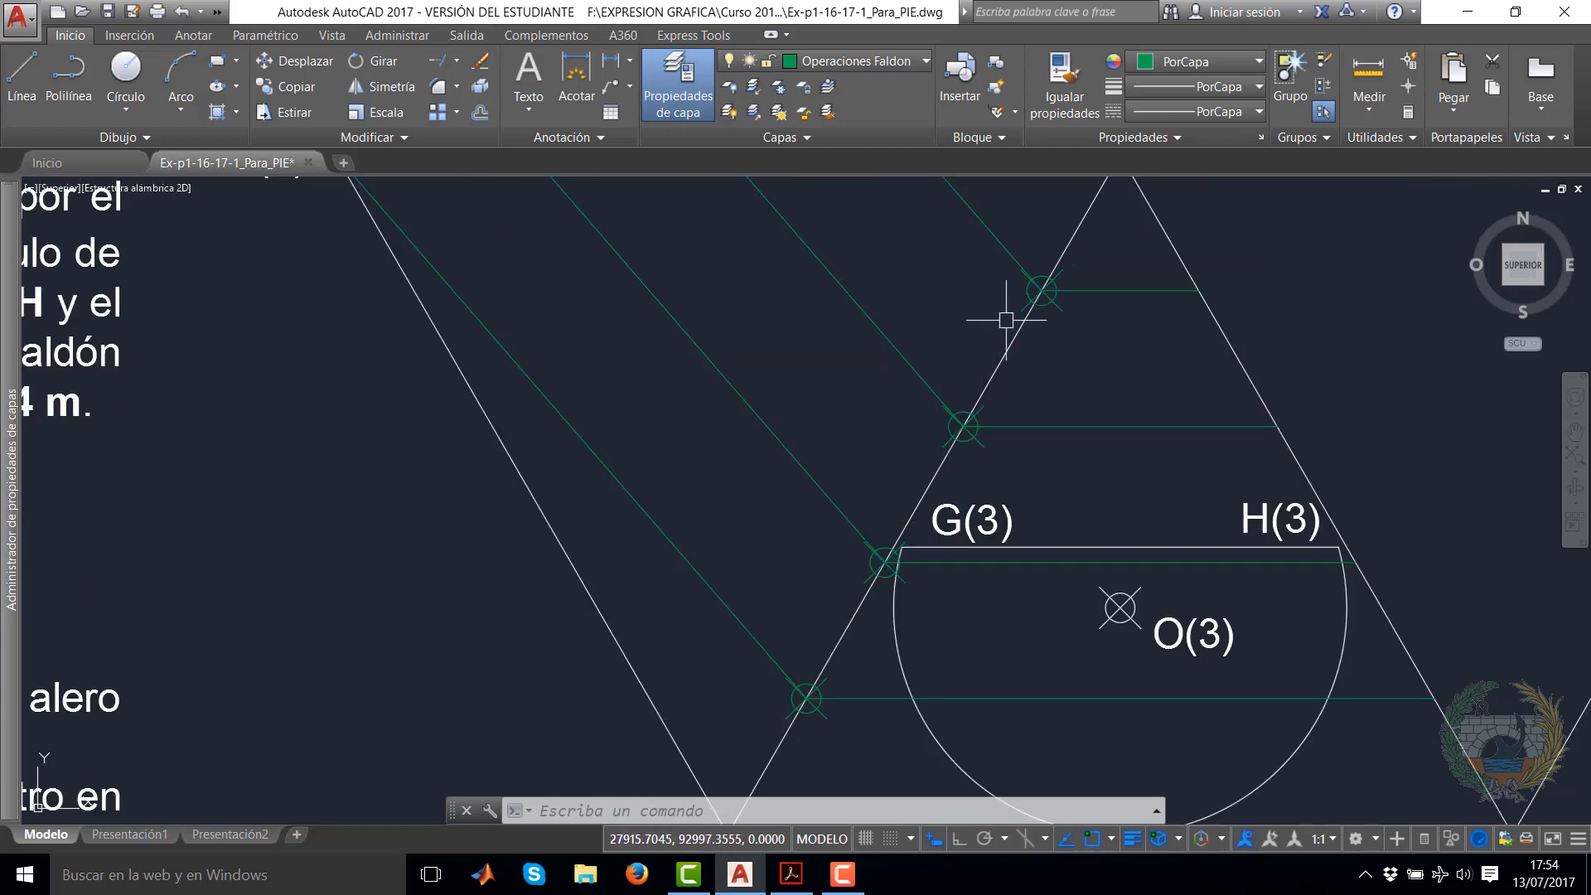
{"action": "middle_click_drag", "start_coordinate": [1032, 302], "coordinate": [931, 518]}
{"action": "scroll", "coordinate": [823, 365], "scroll_direction": "up", "scroll_amount": 3}
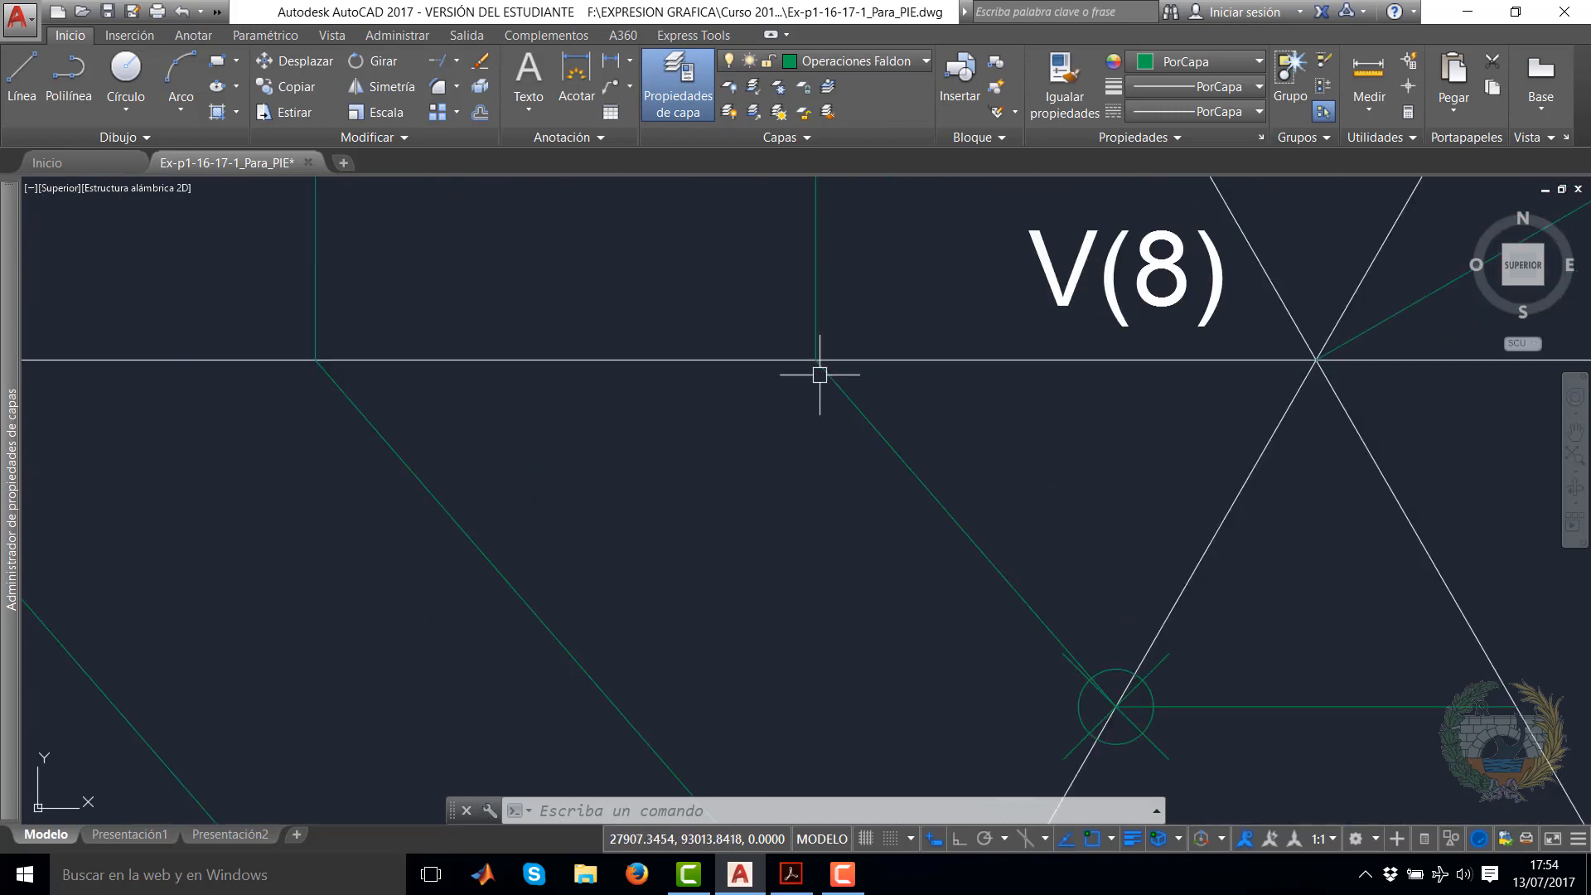
{"action": "middle_click_drag", "start_coordinate": [1172, 721], "coordinate": [1139, 512]}
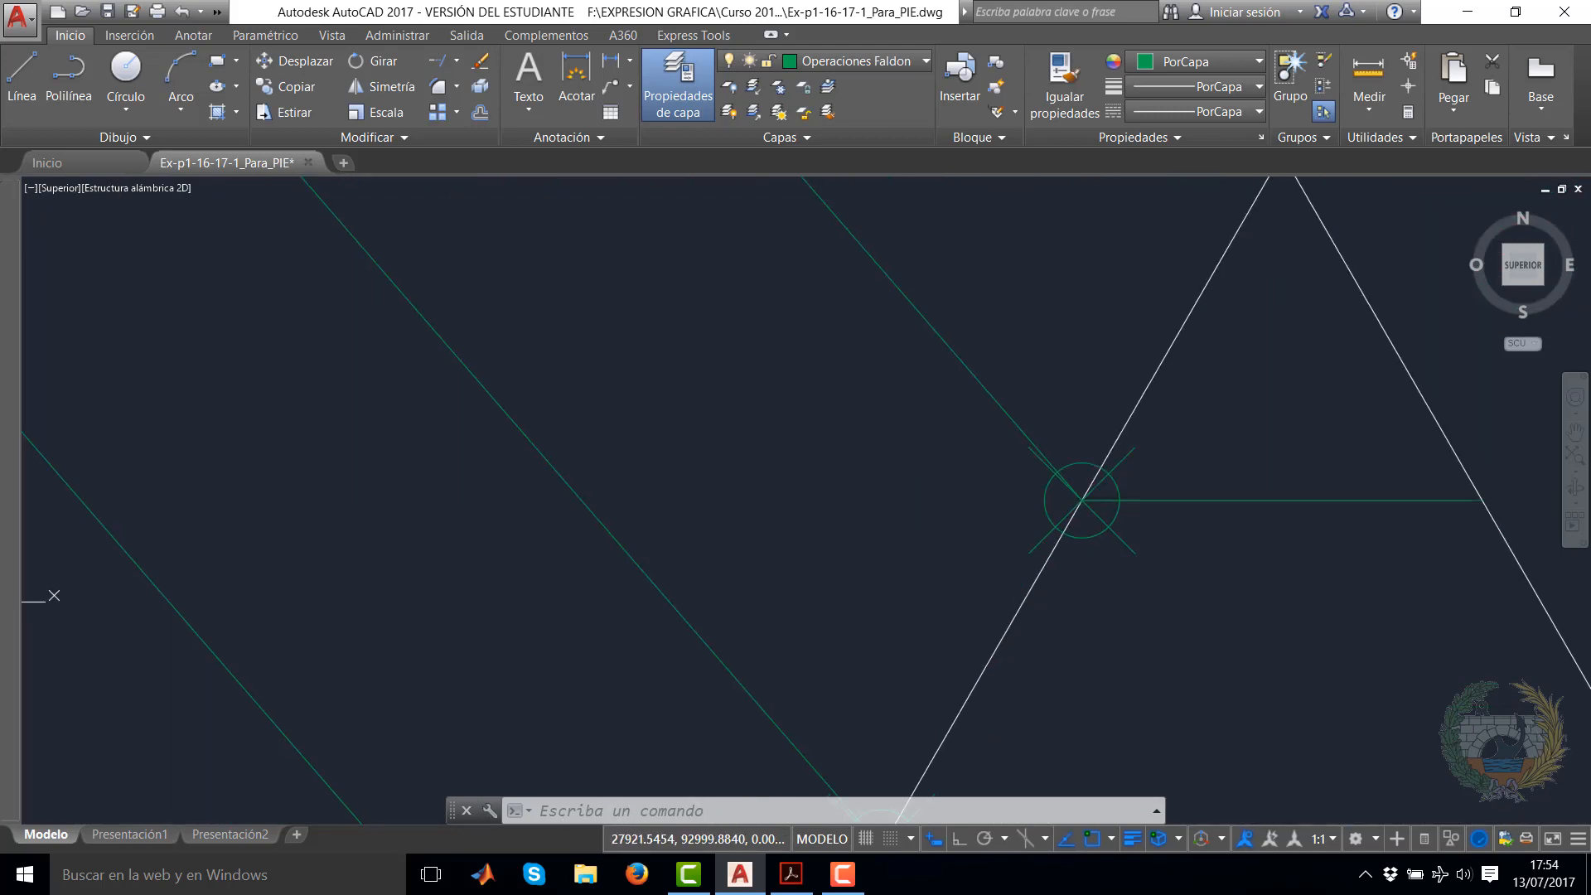
{"action": "scroll", "coordinate": [1172, 525], "scroll_direction": "up", "scroll_amount": 4}
{"action": "scroll", "coordinate": [1153, 529], "scroll_direction": "down", "scroll_amount": 6}
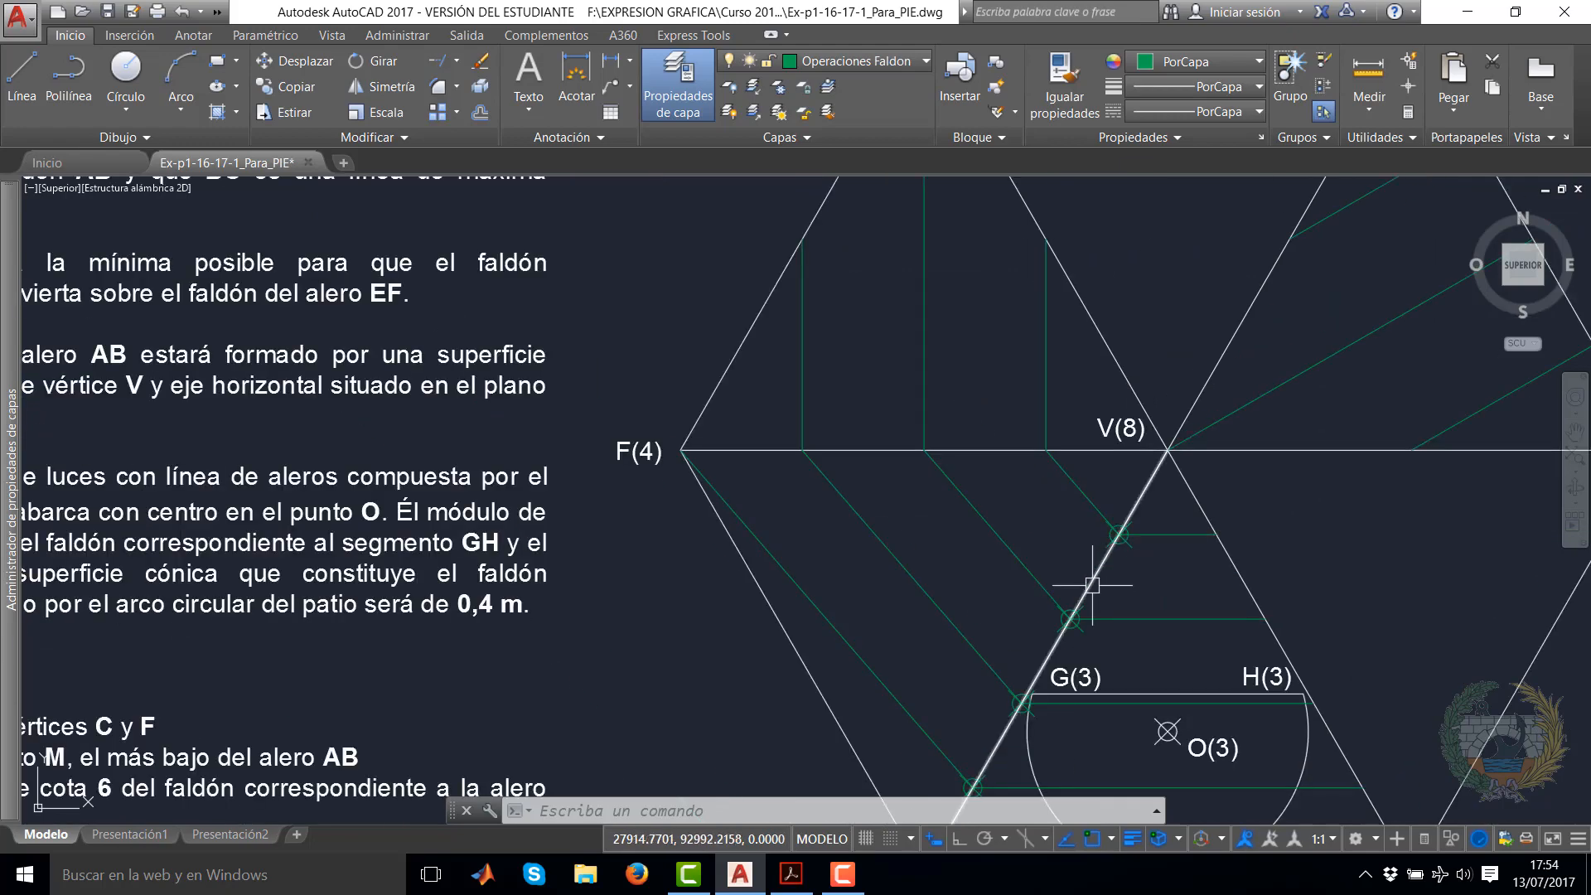
{"action": "middle_click_drag", "start_coordinate": [1092, 582], "coordinate": [1016, 467]}
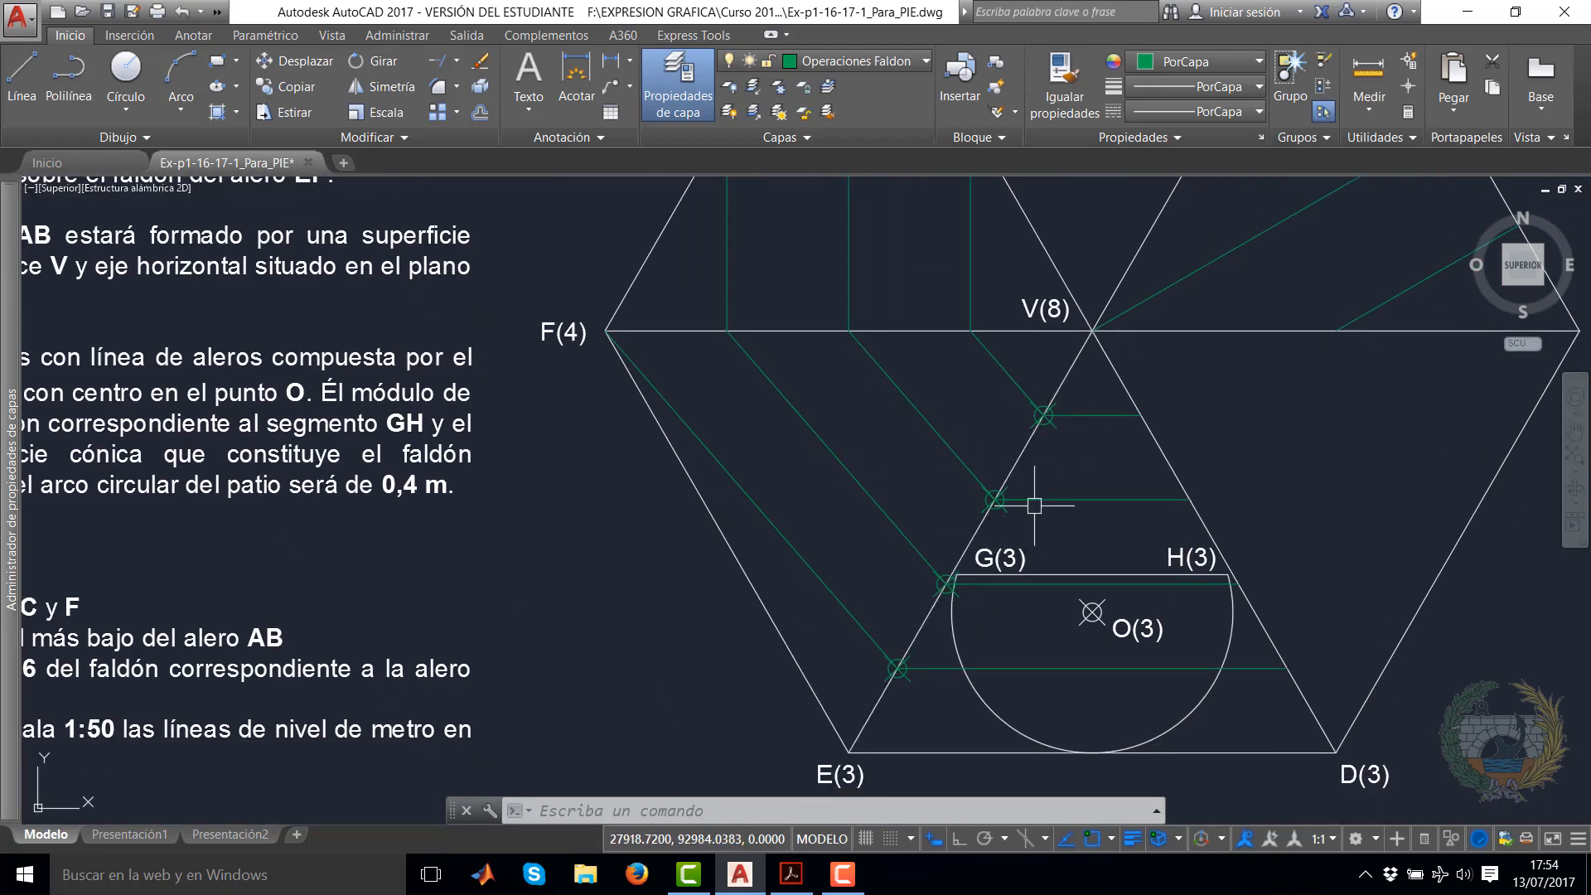
{"action": "middle_click_drag", "start_coordinate": [895, 671], "coordinate": [847, 523]}
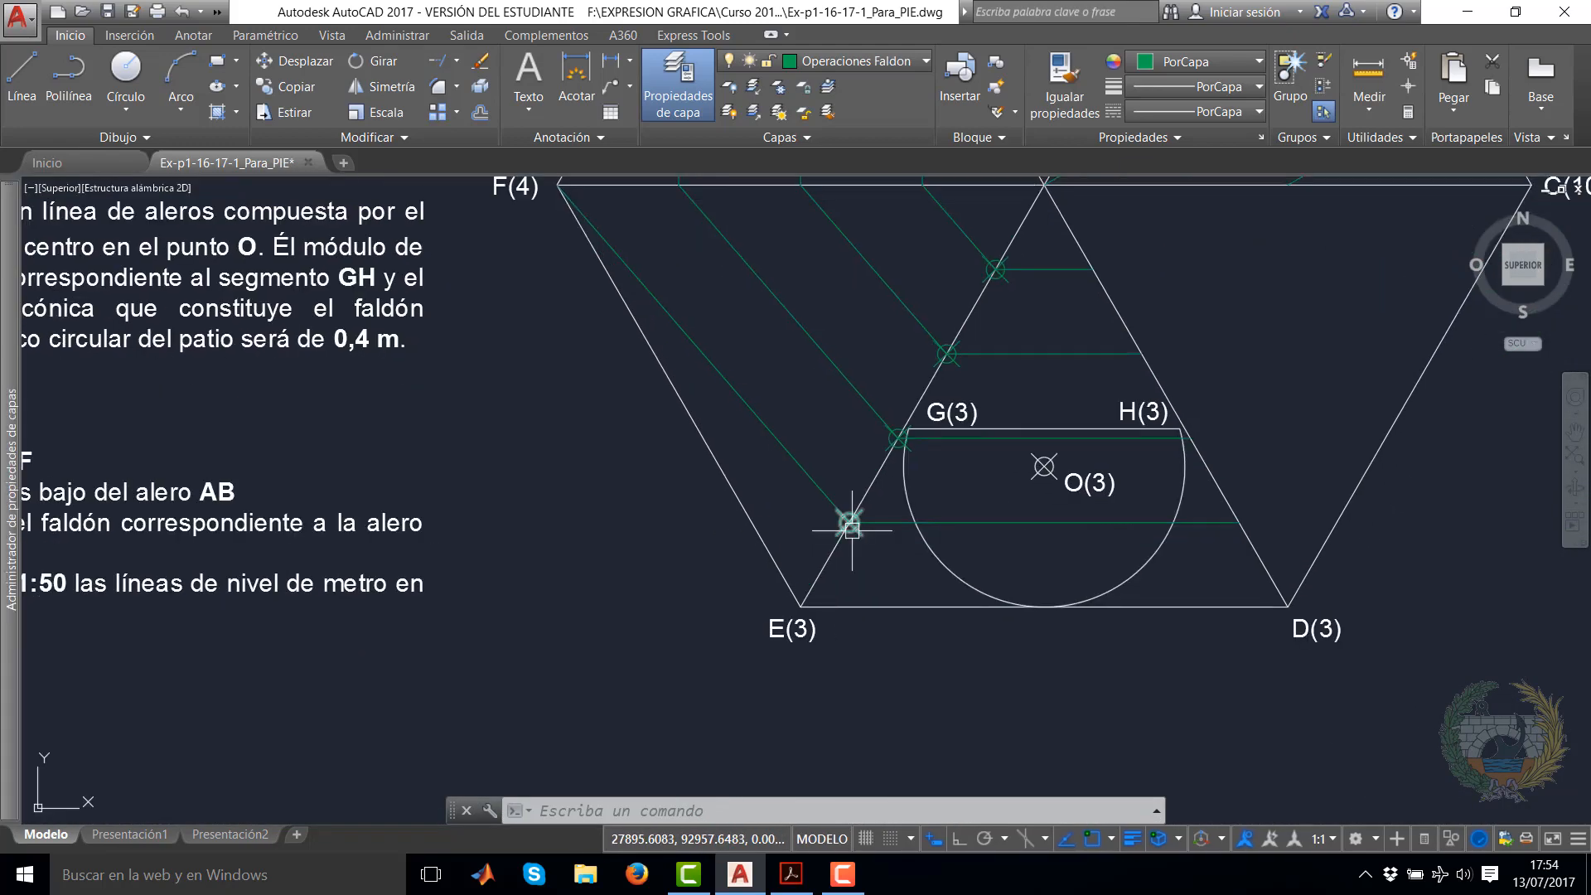
{"action": "scroll", "coordinate": [978, 537], "scroll_direction": "down", "scroll_amount": 4}
{"action": "middle_click_drag", "start_coordinate": [978, 537], "coordinate": [804, 612]}
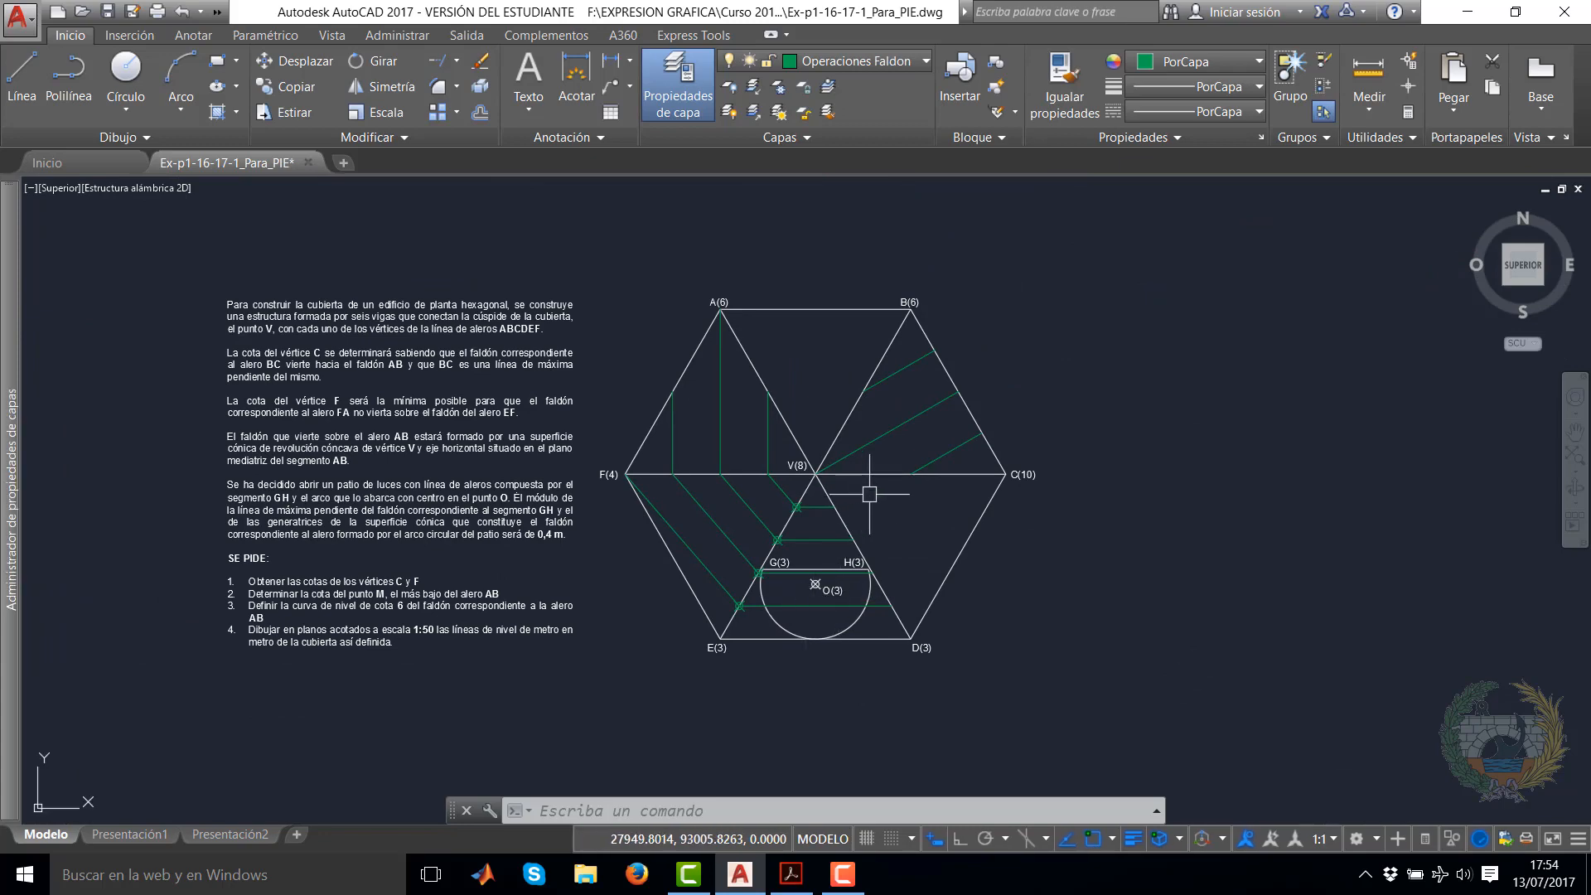
{"action": "scroll", "coordinate": [871, 500], "scroll_direction": "up", "scroll_amount": 4}
{"action": "scroll", "coordinate": [911, 515], "scroll_direction": "down", "scroll_amount": 2}
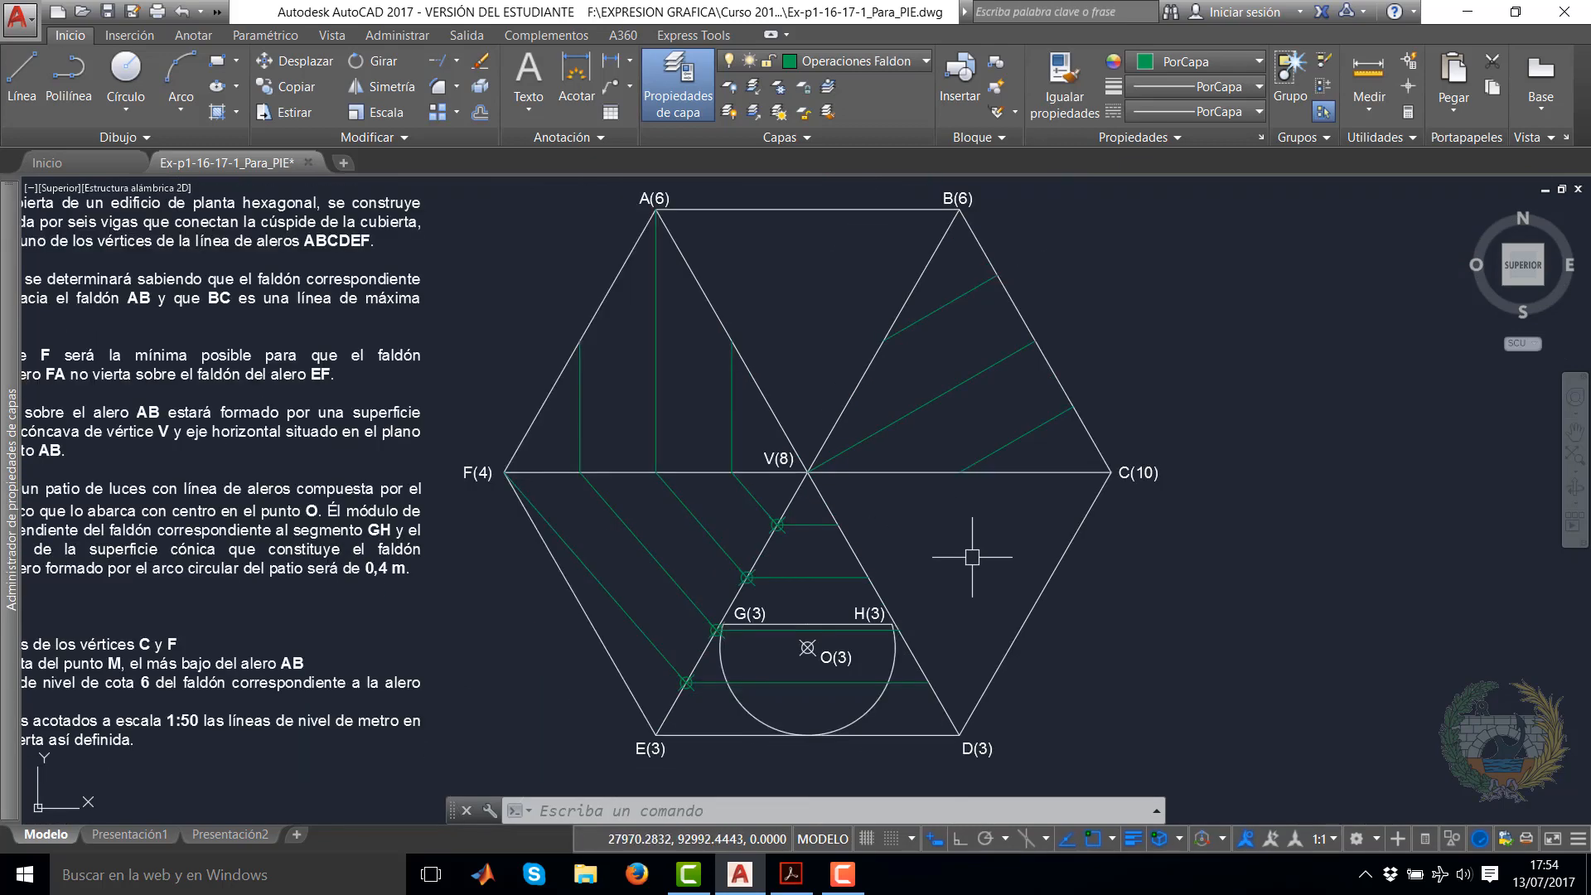
Divide eave line CD into 7 equal segments
{"action": "middle_click_drag", "start_coordinate": [971, 551], "coordinate": [942, 487]}
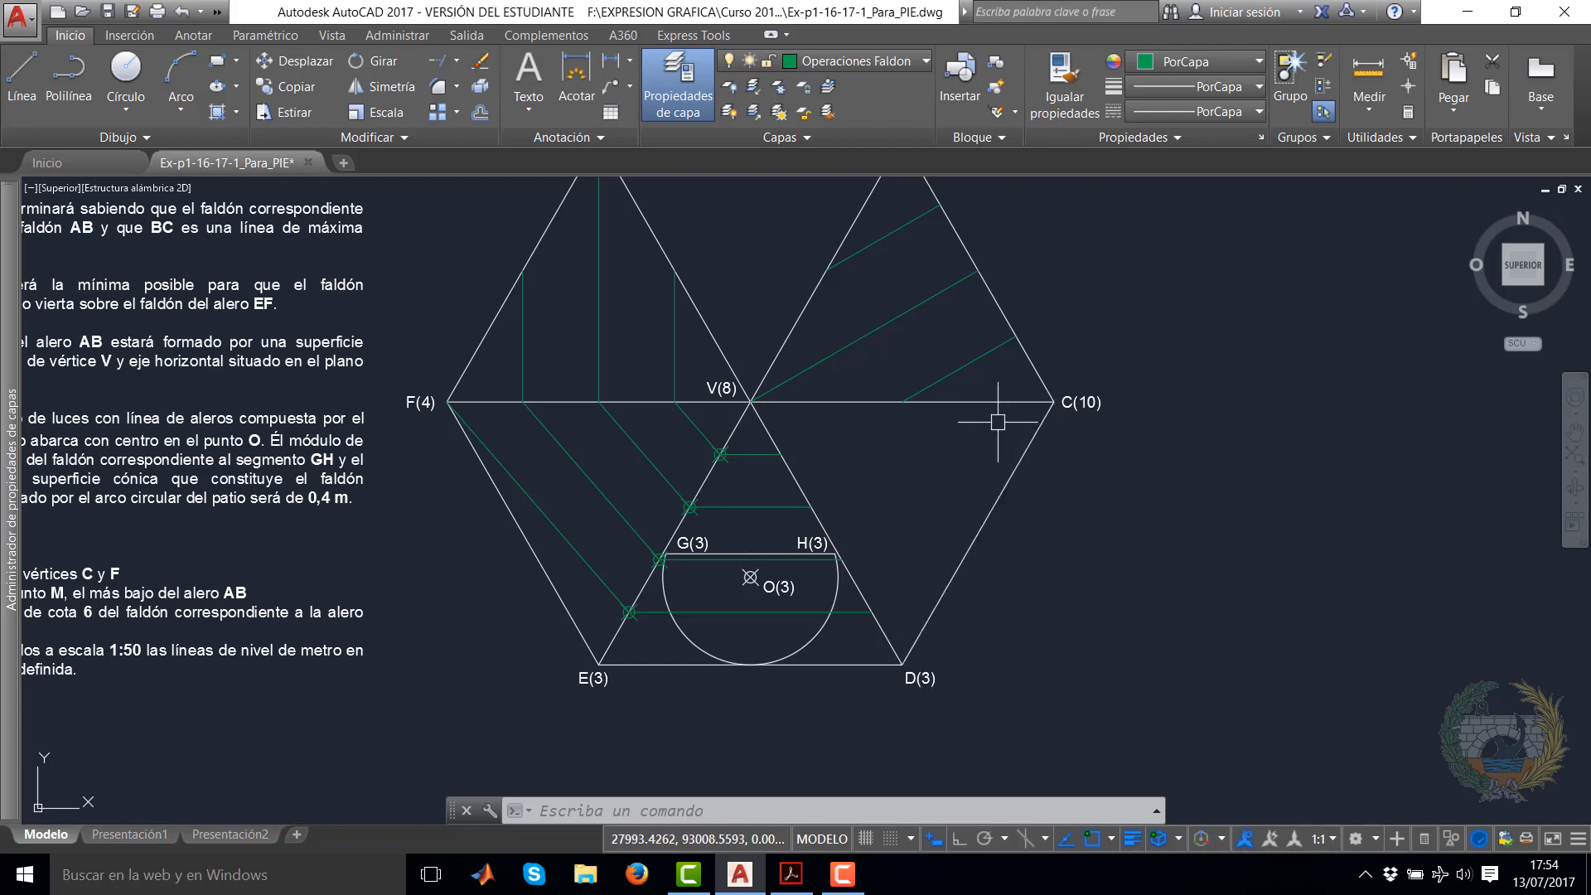
{"action": "type", "text": "d"}
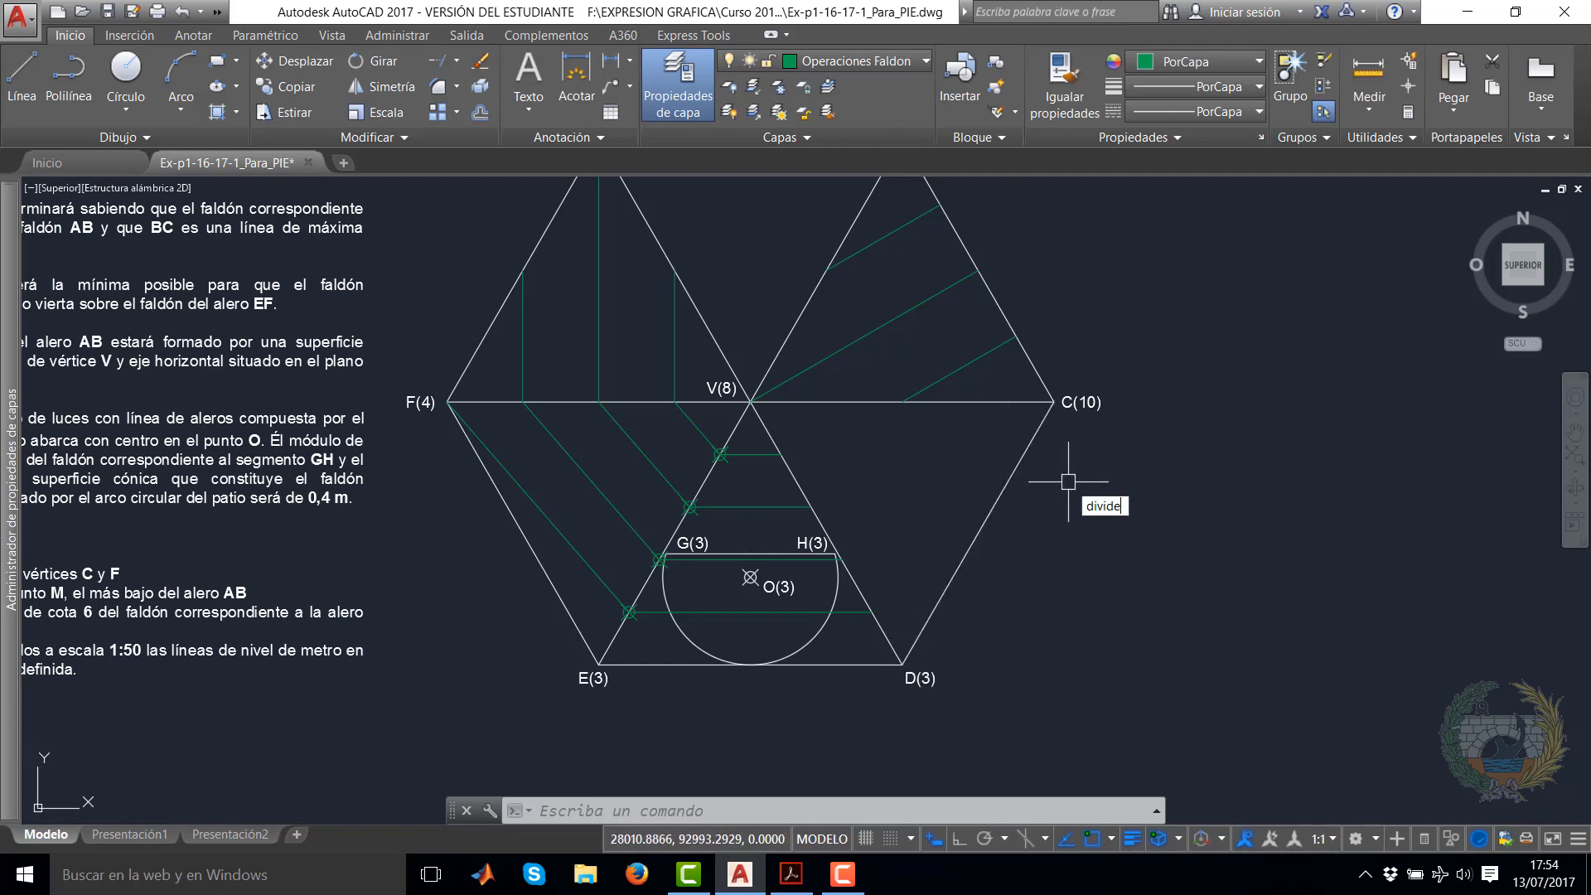
{"action": "type", "text": "ivide"}
{"action": "key", "text": "Return"}
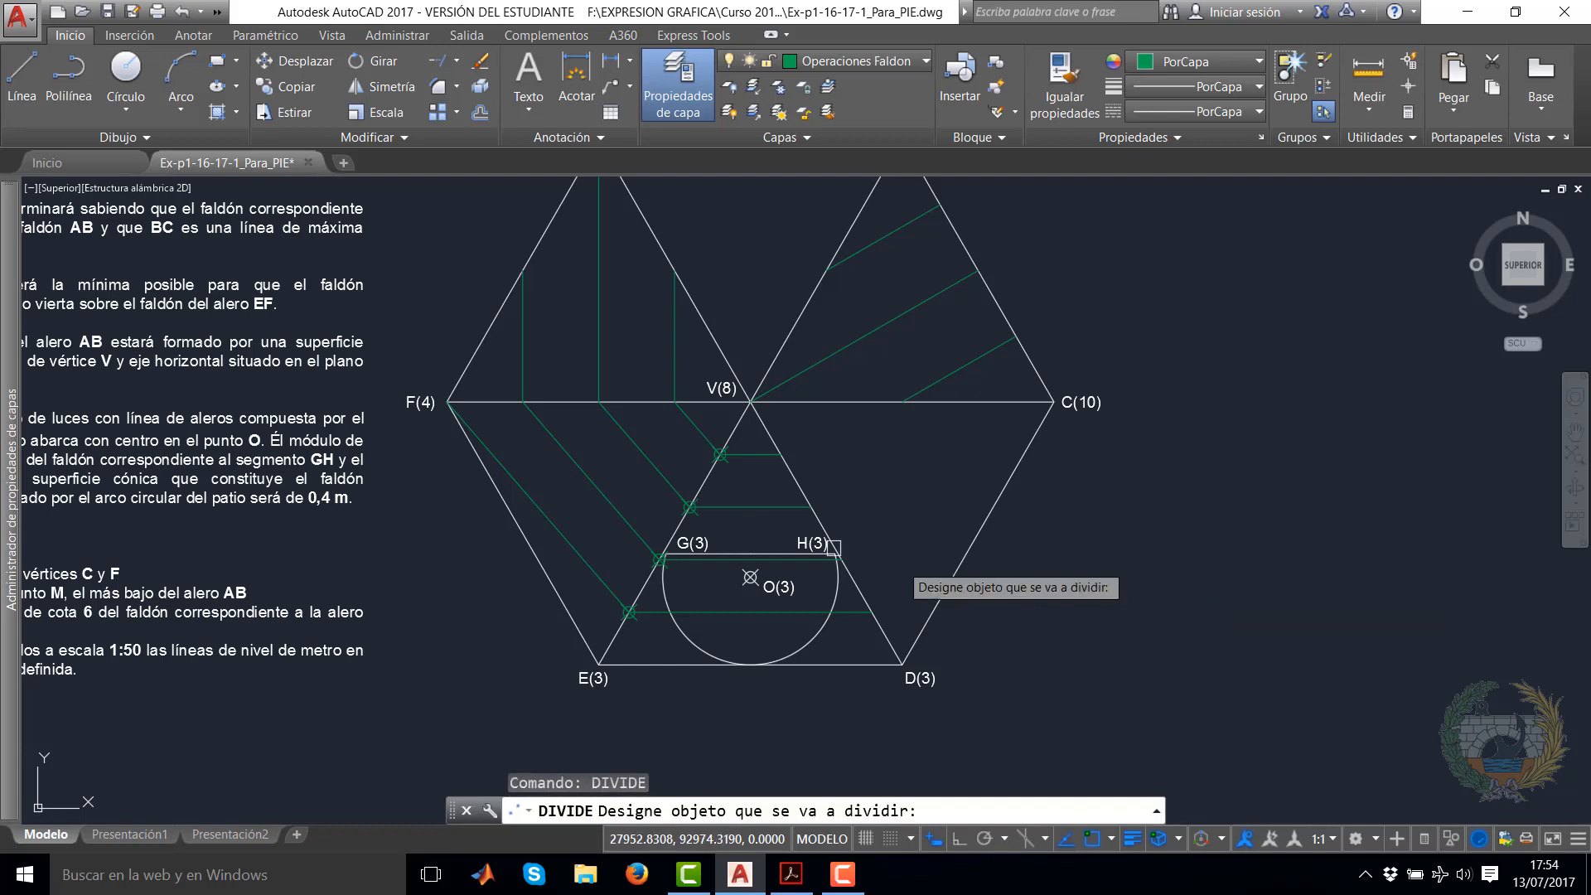
{"action": "left_click", "coordinate": [960, 559]}
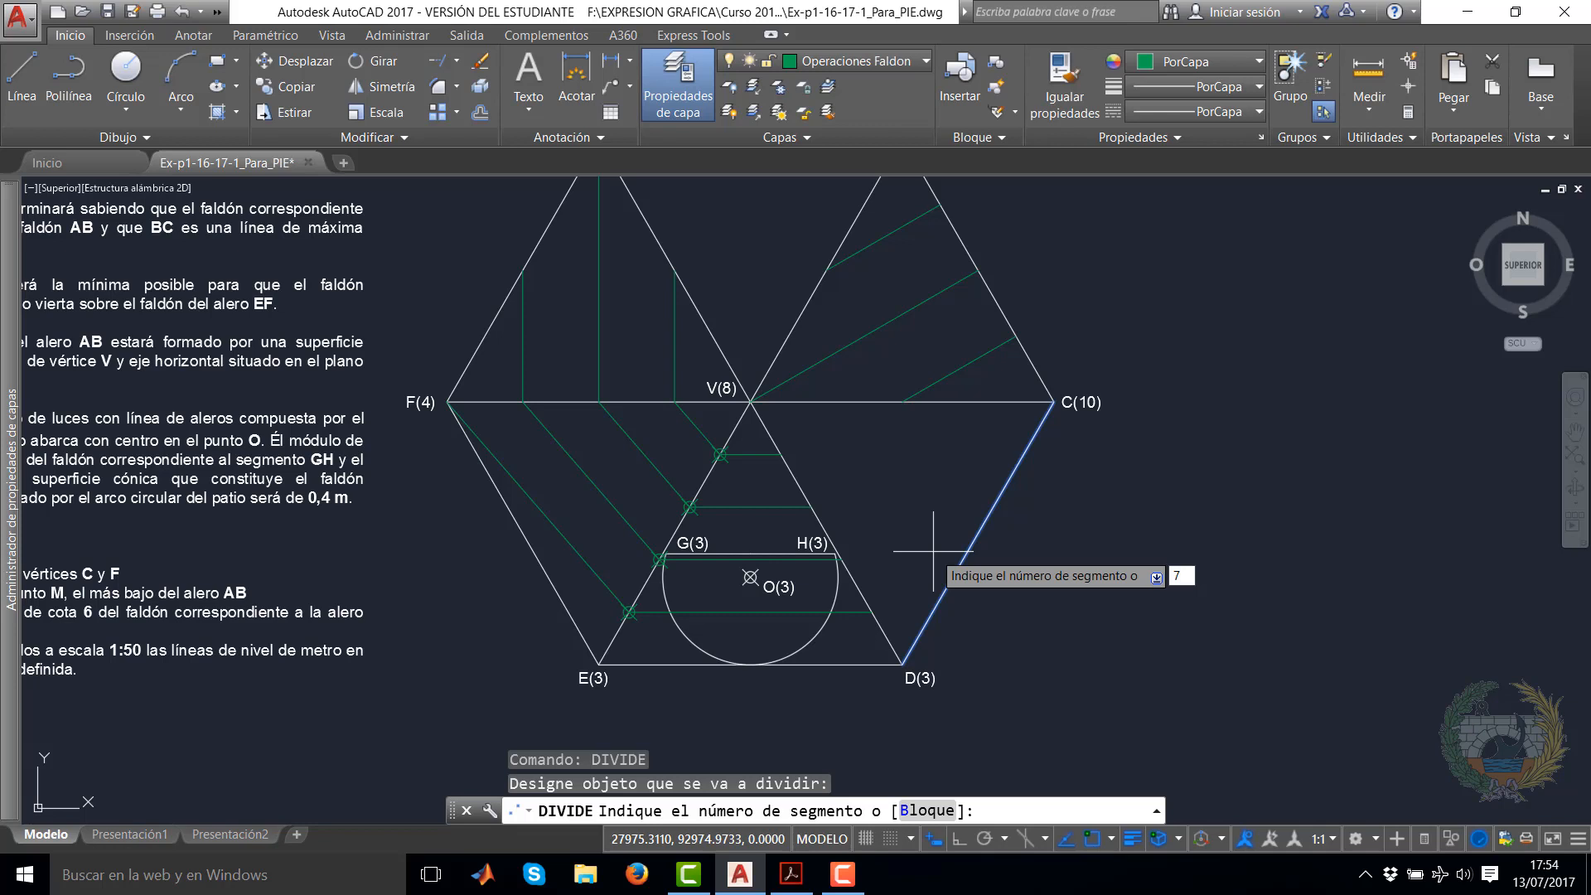
{"action": "key", "text": "Return"}
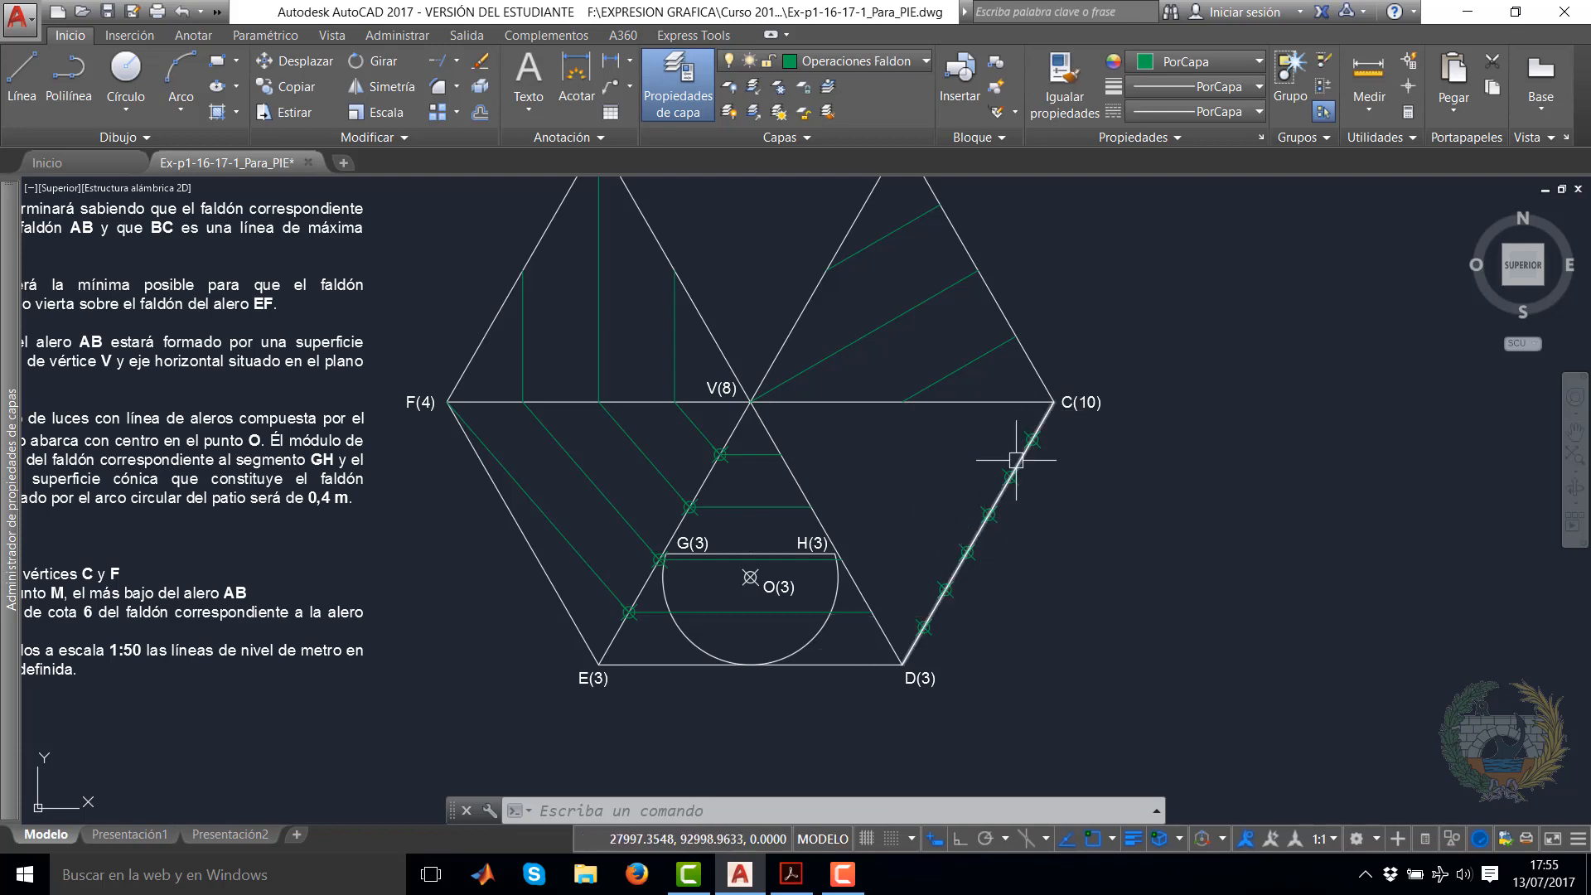
Draw a polyline from the division point nearest C on line CD to the end of slope BC's contour on line VC
{"action": "left_click", "coordinate": [73, 77]}
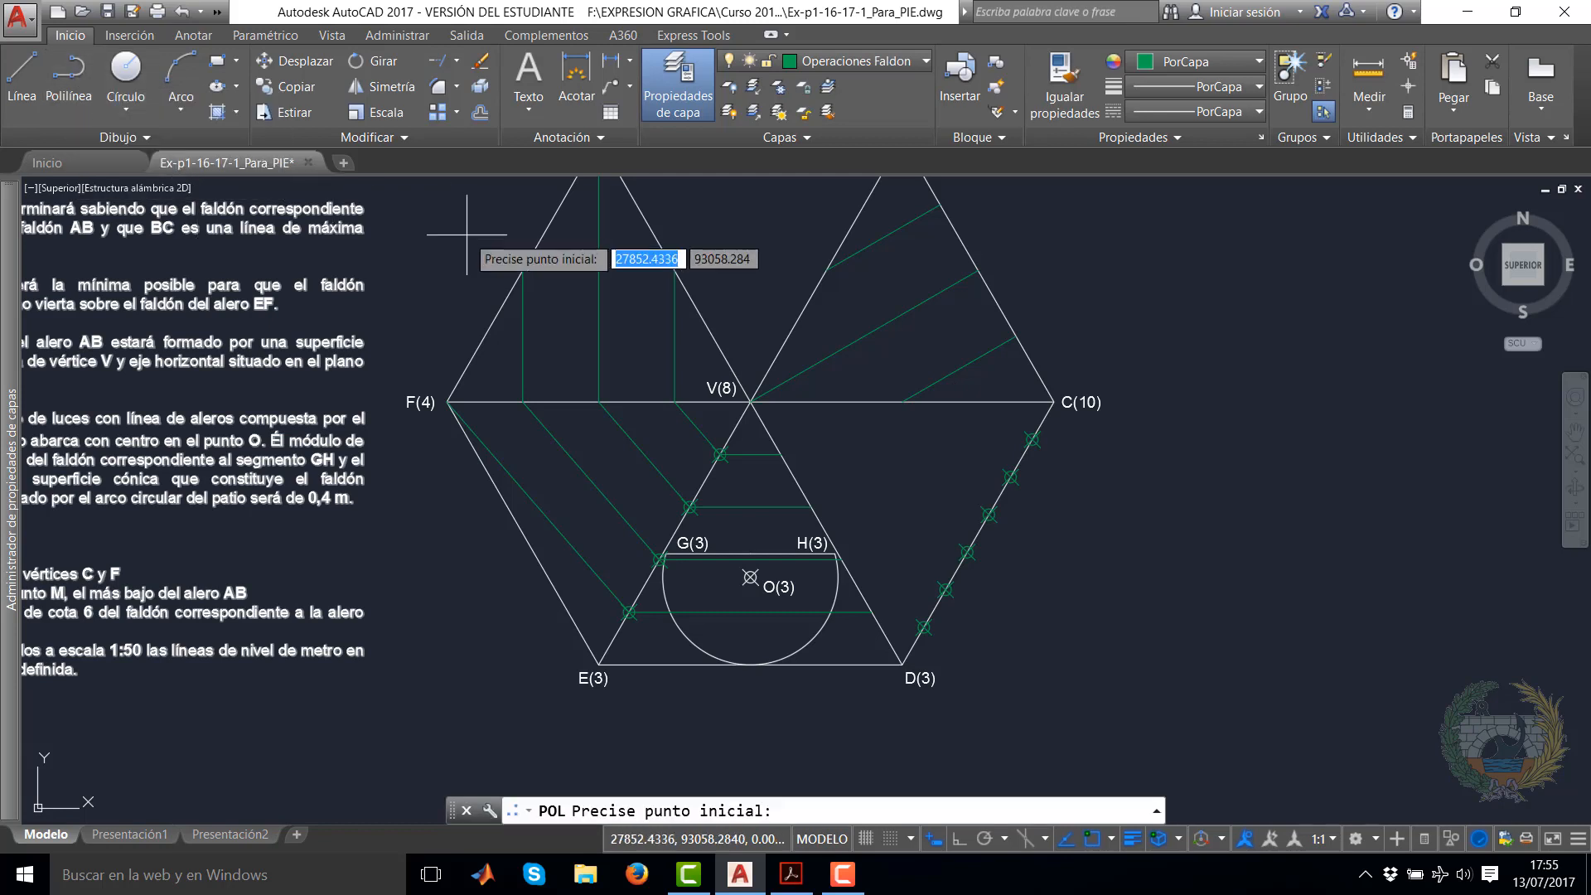
{"action": "left_click", "coordinate": [1033, 439]}
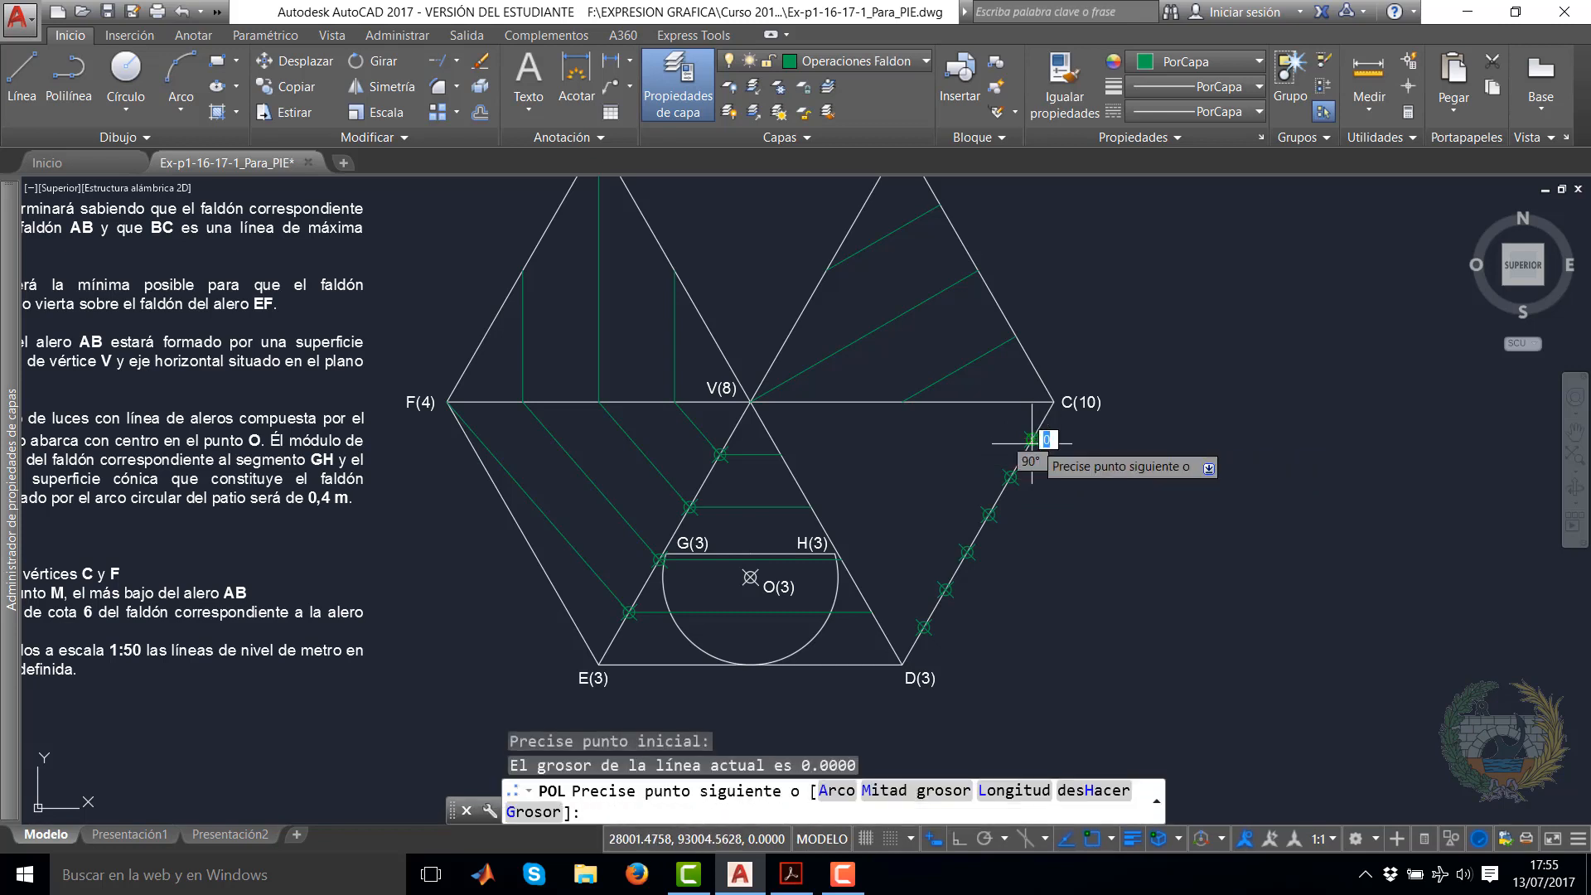
{"action": "left_click", "coordinate": [905, 402]}
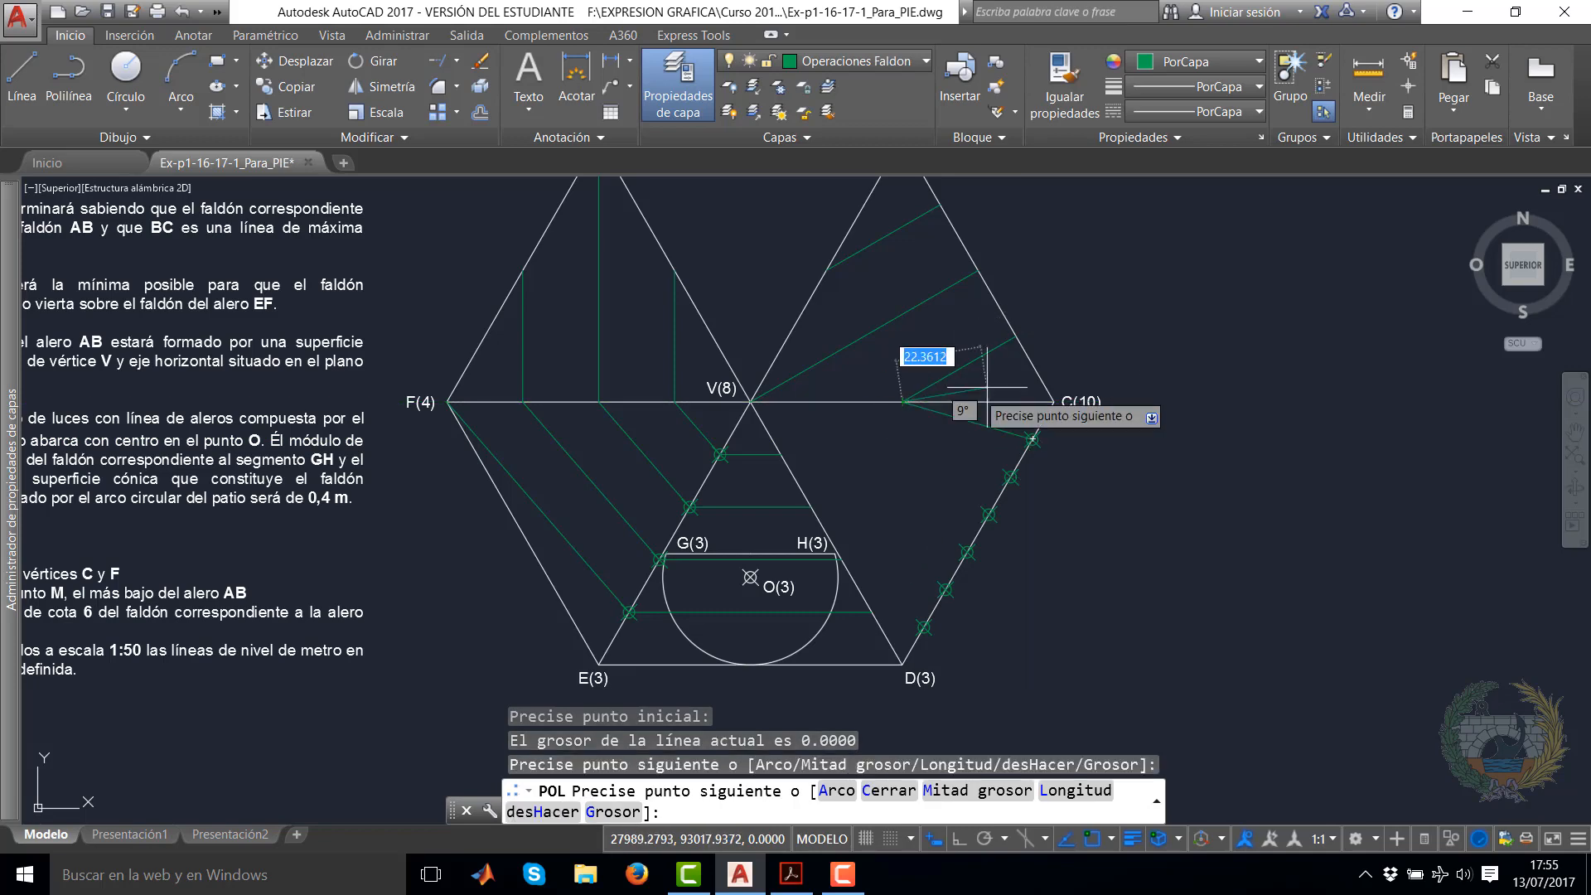
{"action": "right_click", "coordinate": [993, 396]}
{"action": "left_click", "coordinate": [1036, 406]}
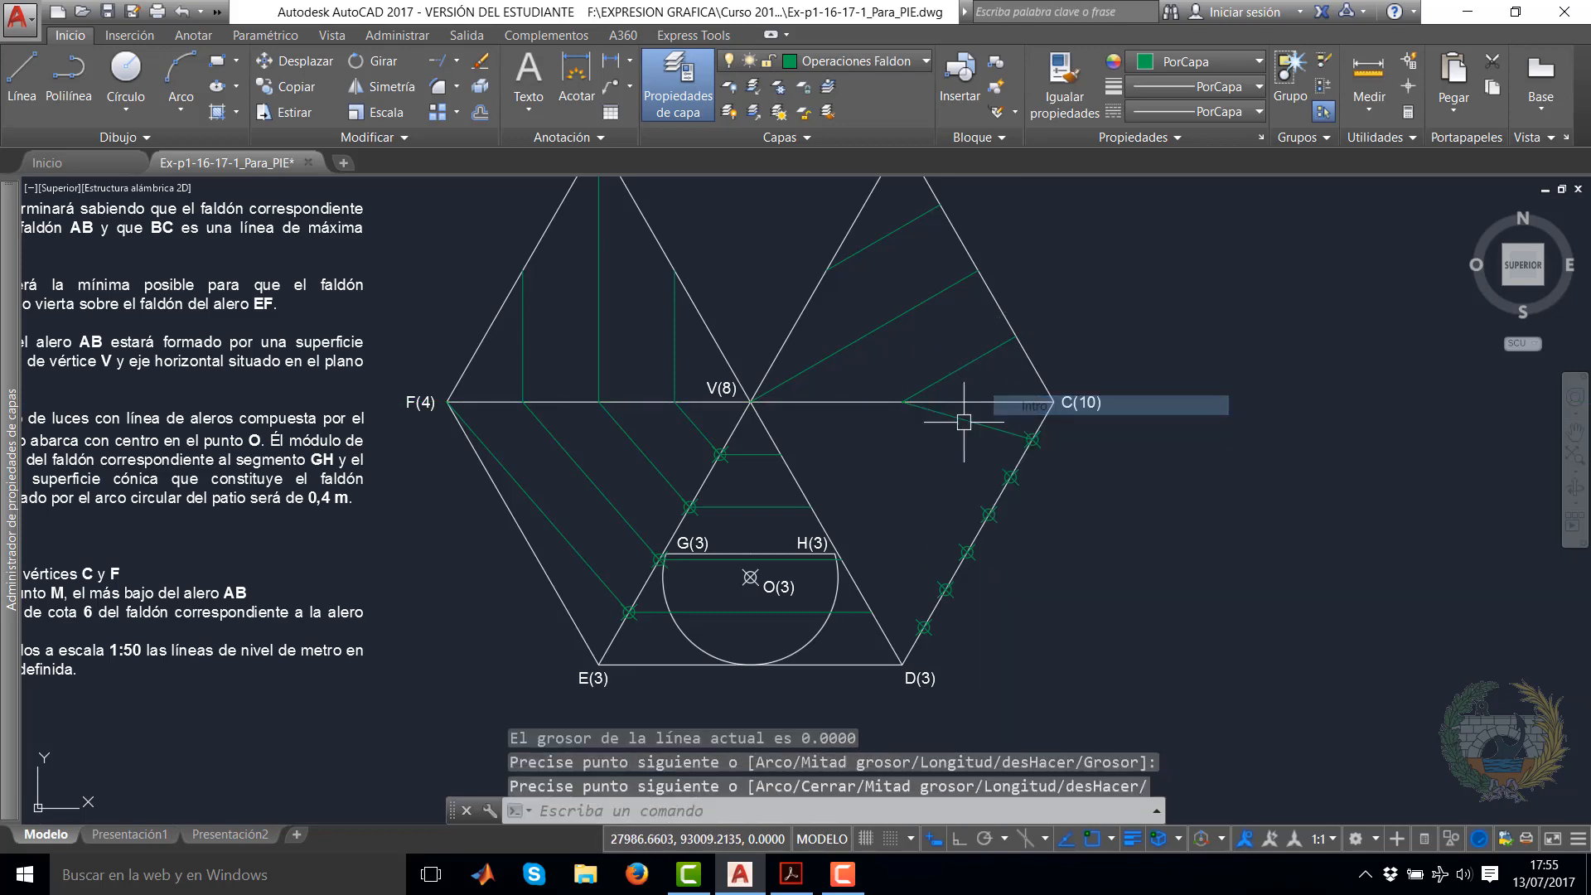
Draw a polyline from the second division point from D on line CD to the end of the horizontal contour near H on line VD
{"action": "scroll", "coordinate": [908, 403], "scroll_direction": "up", "scroll_amount": 8}
{"action": "scroll", "coordinate": [908, 406], "scroll_direction": "down", "scroll_amount": 5}
{"action": "scroll", "coordinate": [1028, 465], "scroll_direction": "down", "scroll_amount": 4}
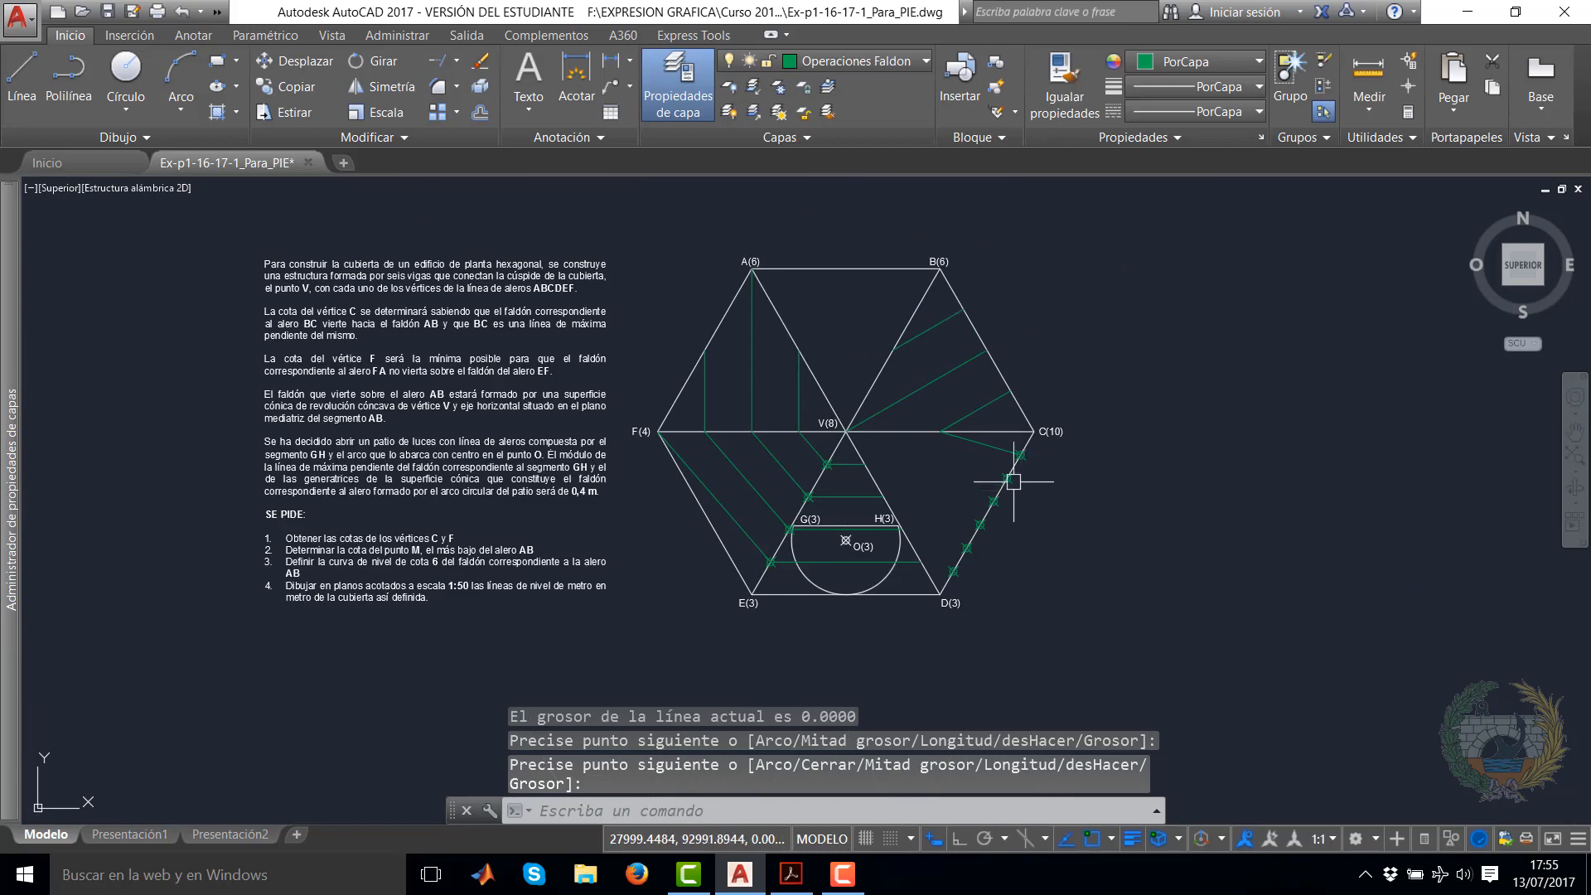
{"action": "scroll", "coordinate": [1016, 482], "scroll_direction": "up", "scroll_amount": 4}
{"action": "middle_click_drag", "start_coordinate": [967, 453], "coordinate": [1083, 369]}
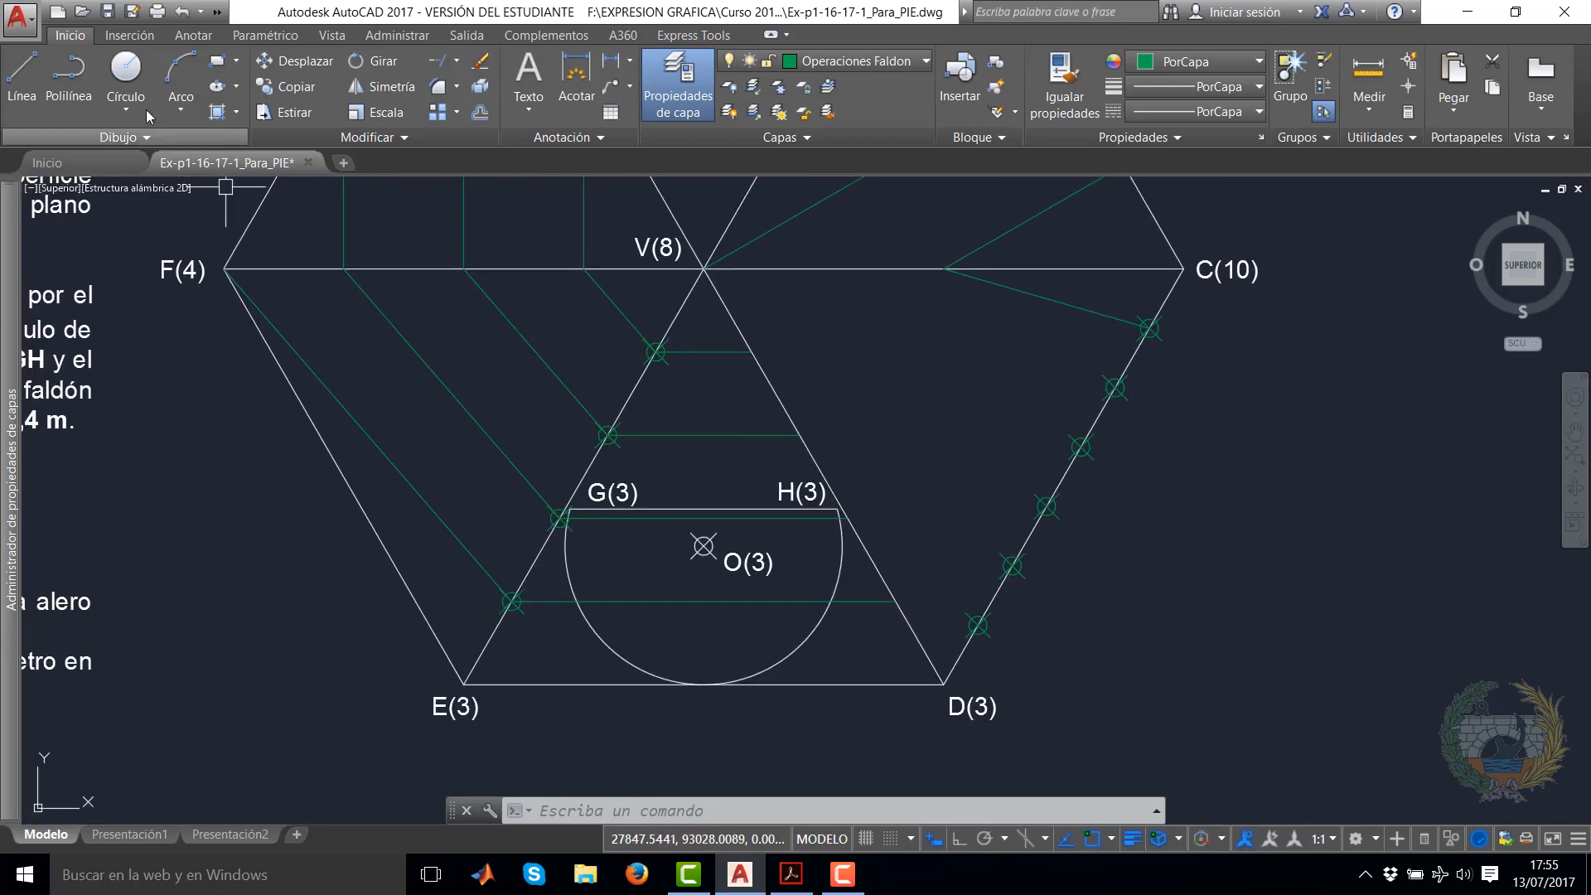
{"action": "left_click", "coordinate": [69, 76]}
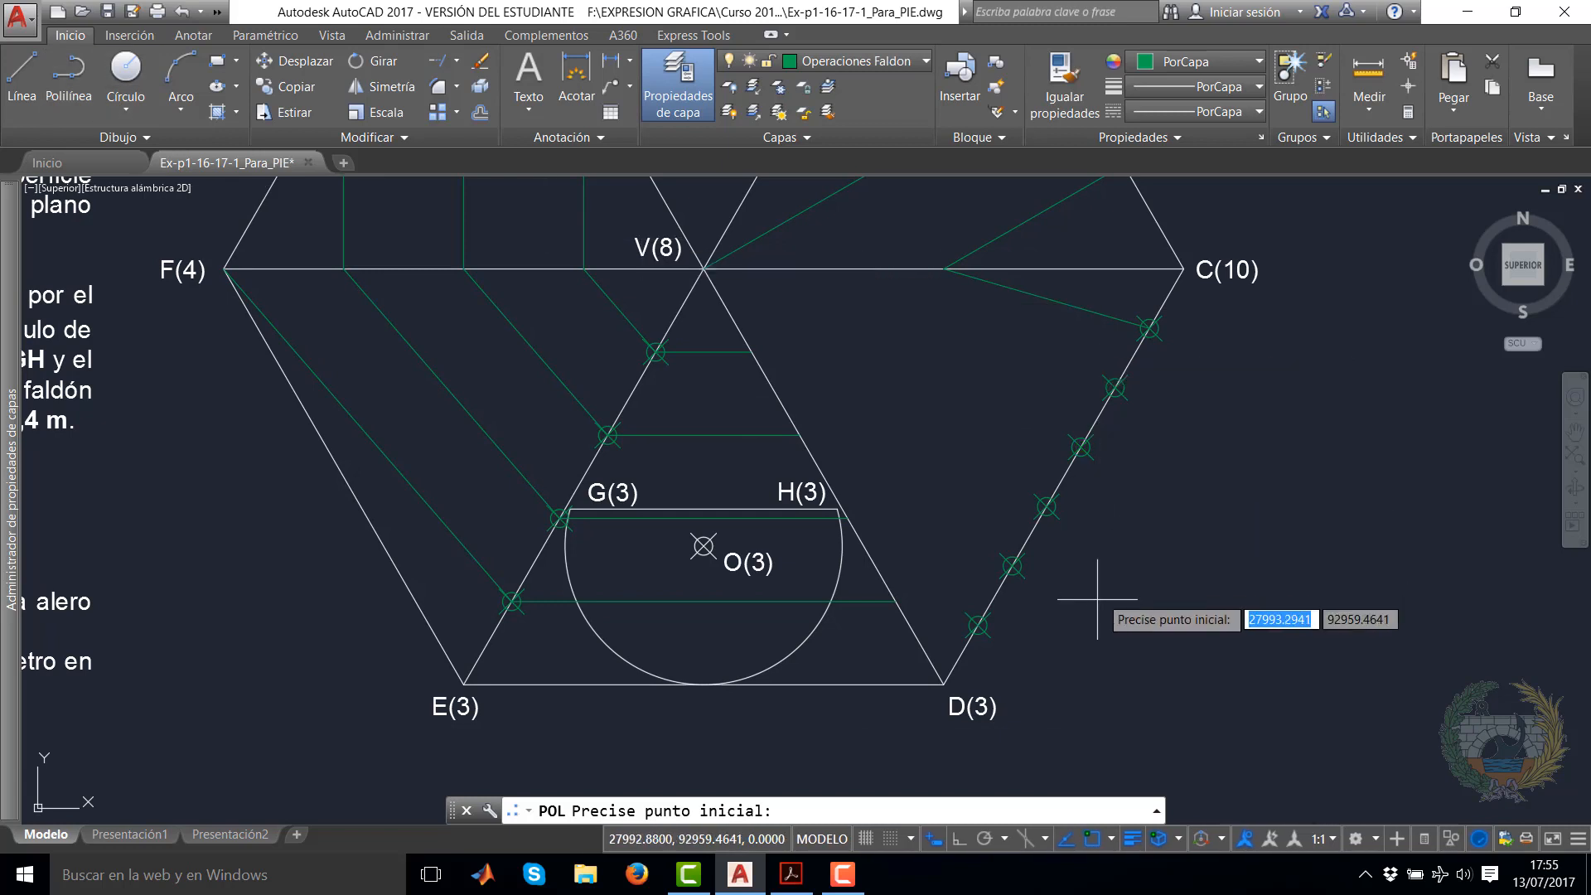
{"action": "left_click", "coordinate": [1013, 565]}
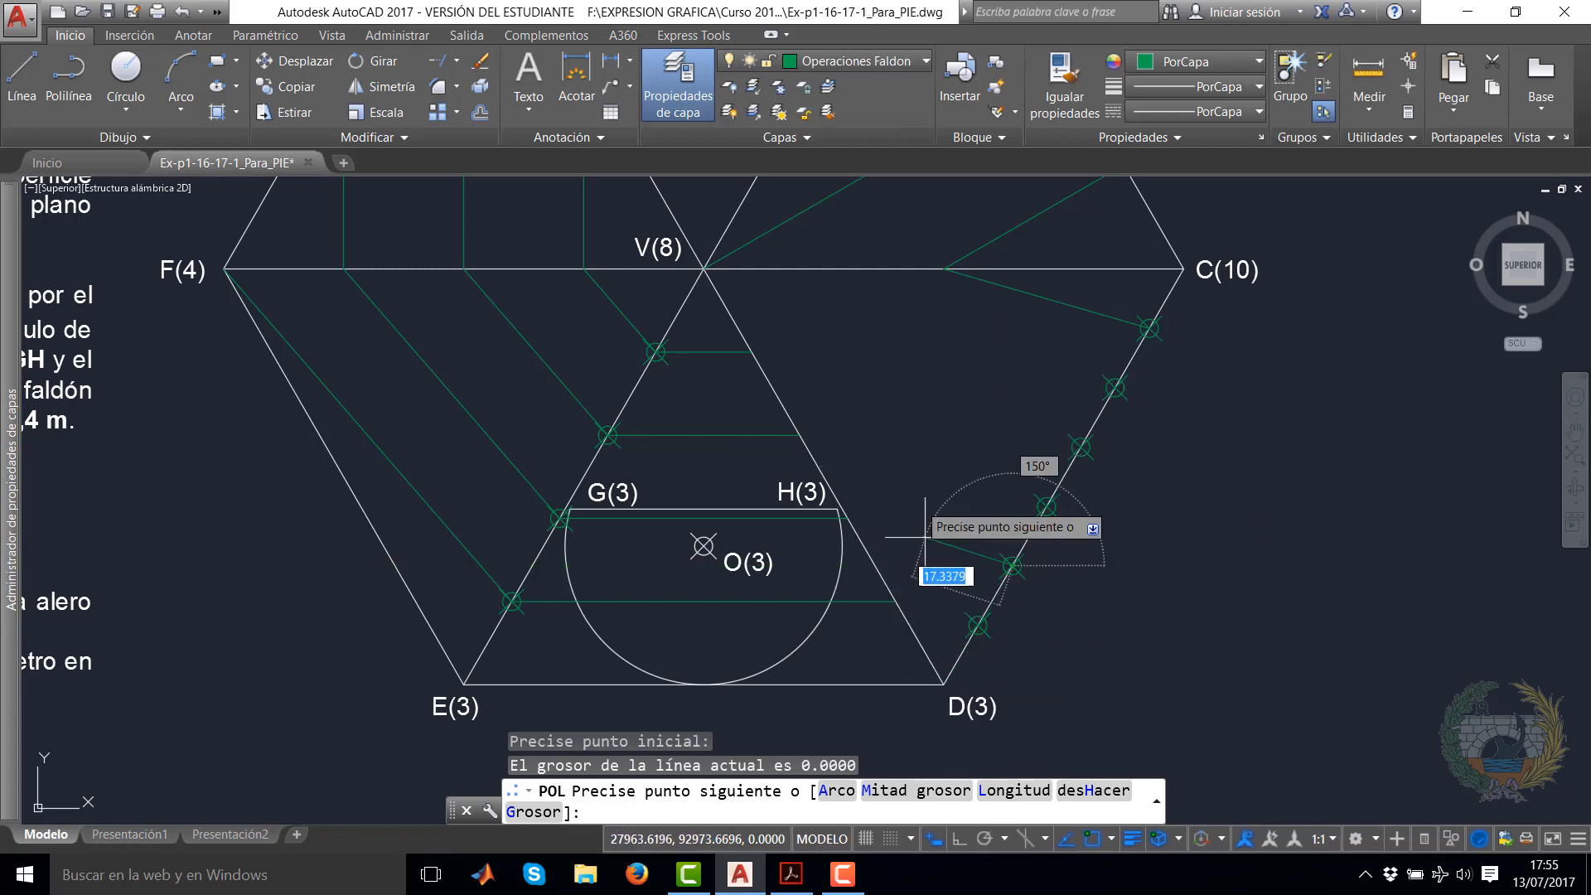
{"action": "left_click", "coordinate": [846, 518]}
{"action": "right_click", "coordinate": [934, 462]}
{"action": "left_click", "coordinate": [952, 467]}
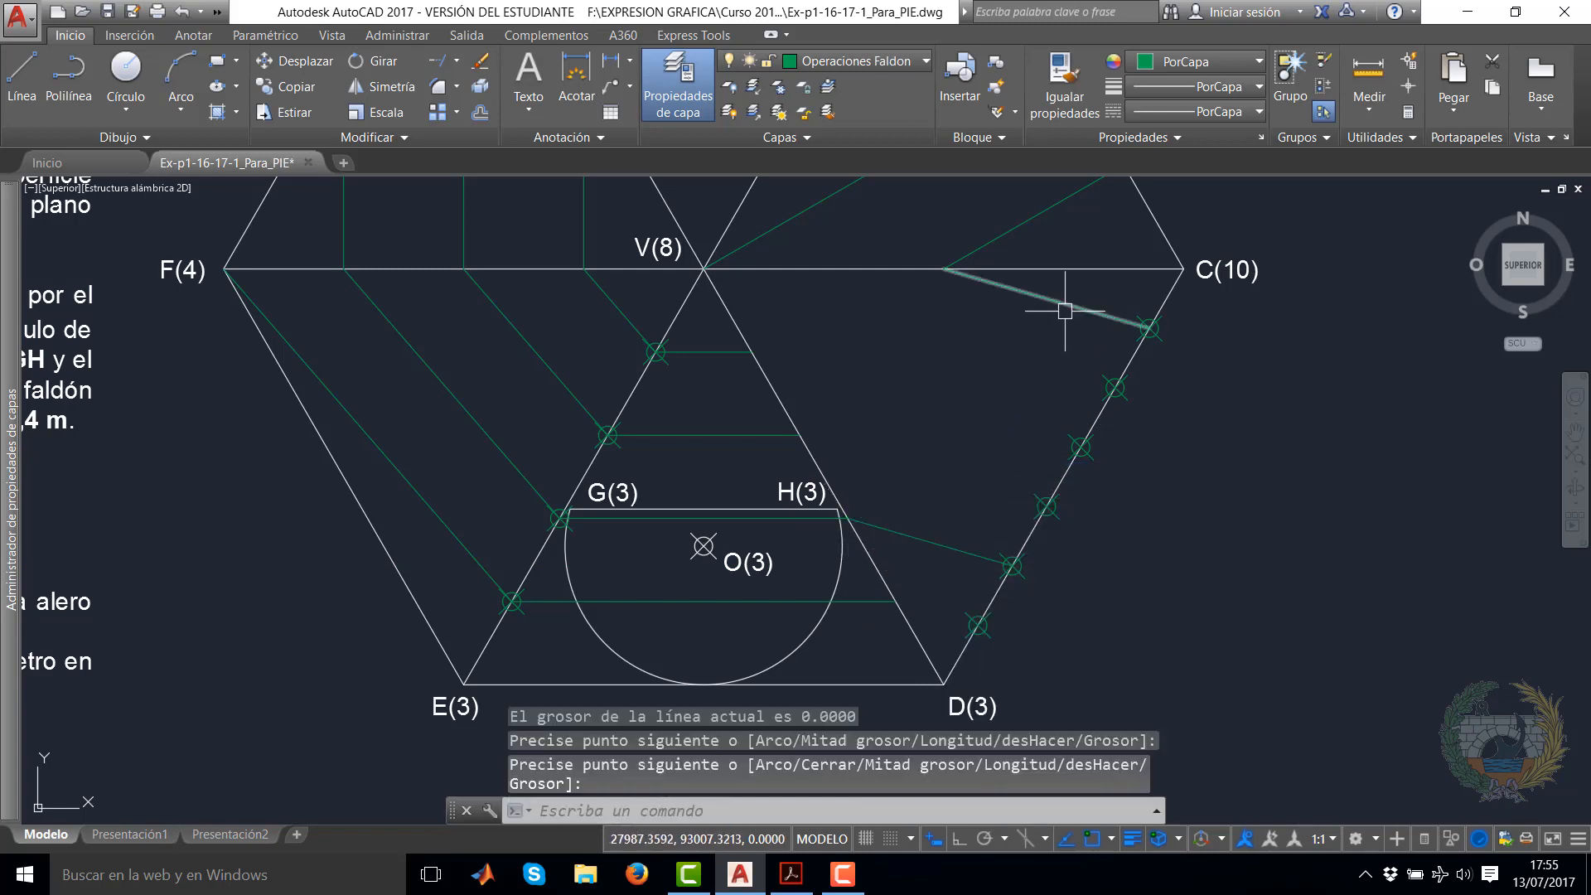
Copy slope CD's contour that starts near H to the four division points on CD without a contour, using its eave end as base point
{"action": "left_click", "coordinate": [285, 86]}
{"action": "left_click", "coordinate": [967, 552]}
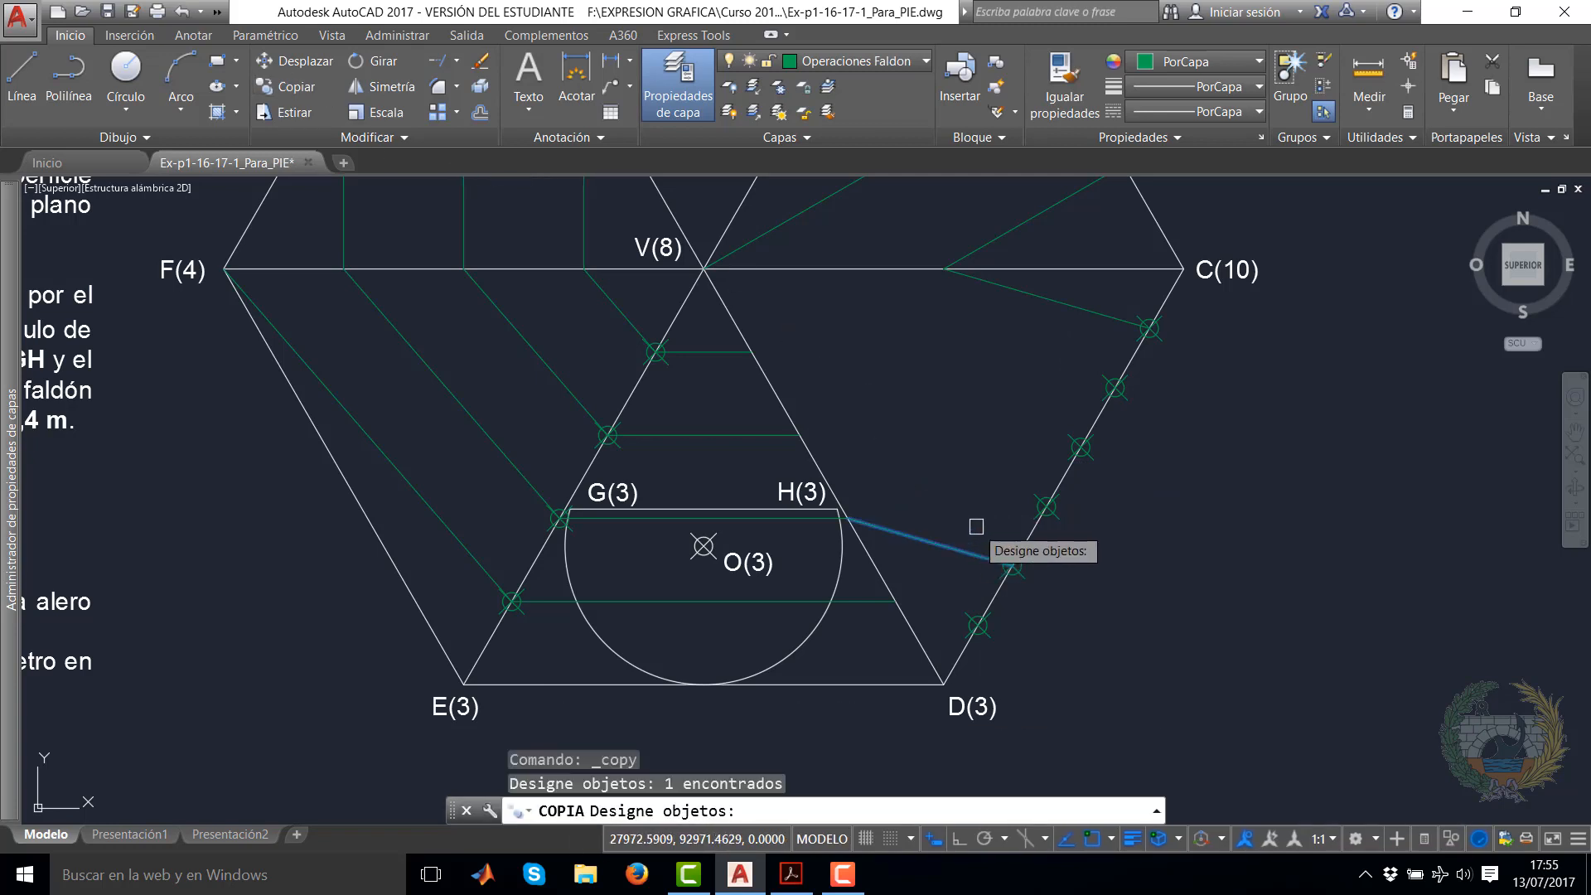
{"action": "key", "text": "Return"}
{"action": "left_click", "coordinate": [1018, 564]}
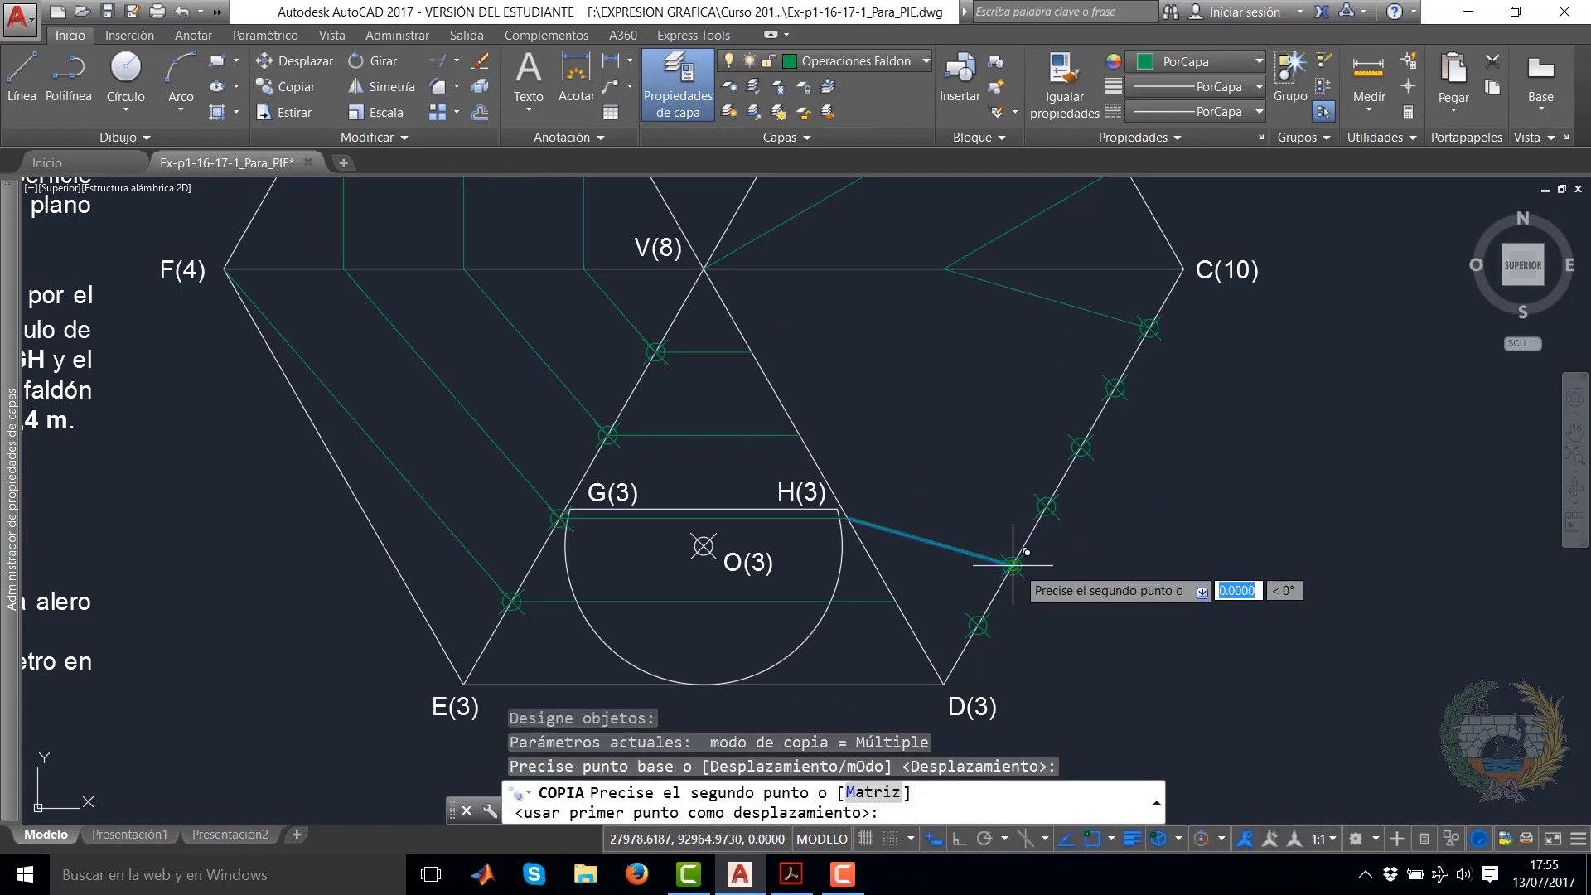
{"action": "left_click", "coordinate": [979, 624]}
{"action": "left_click", "coordinate": [1046, 507]}
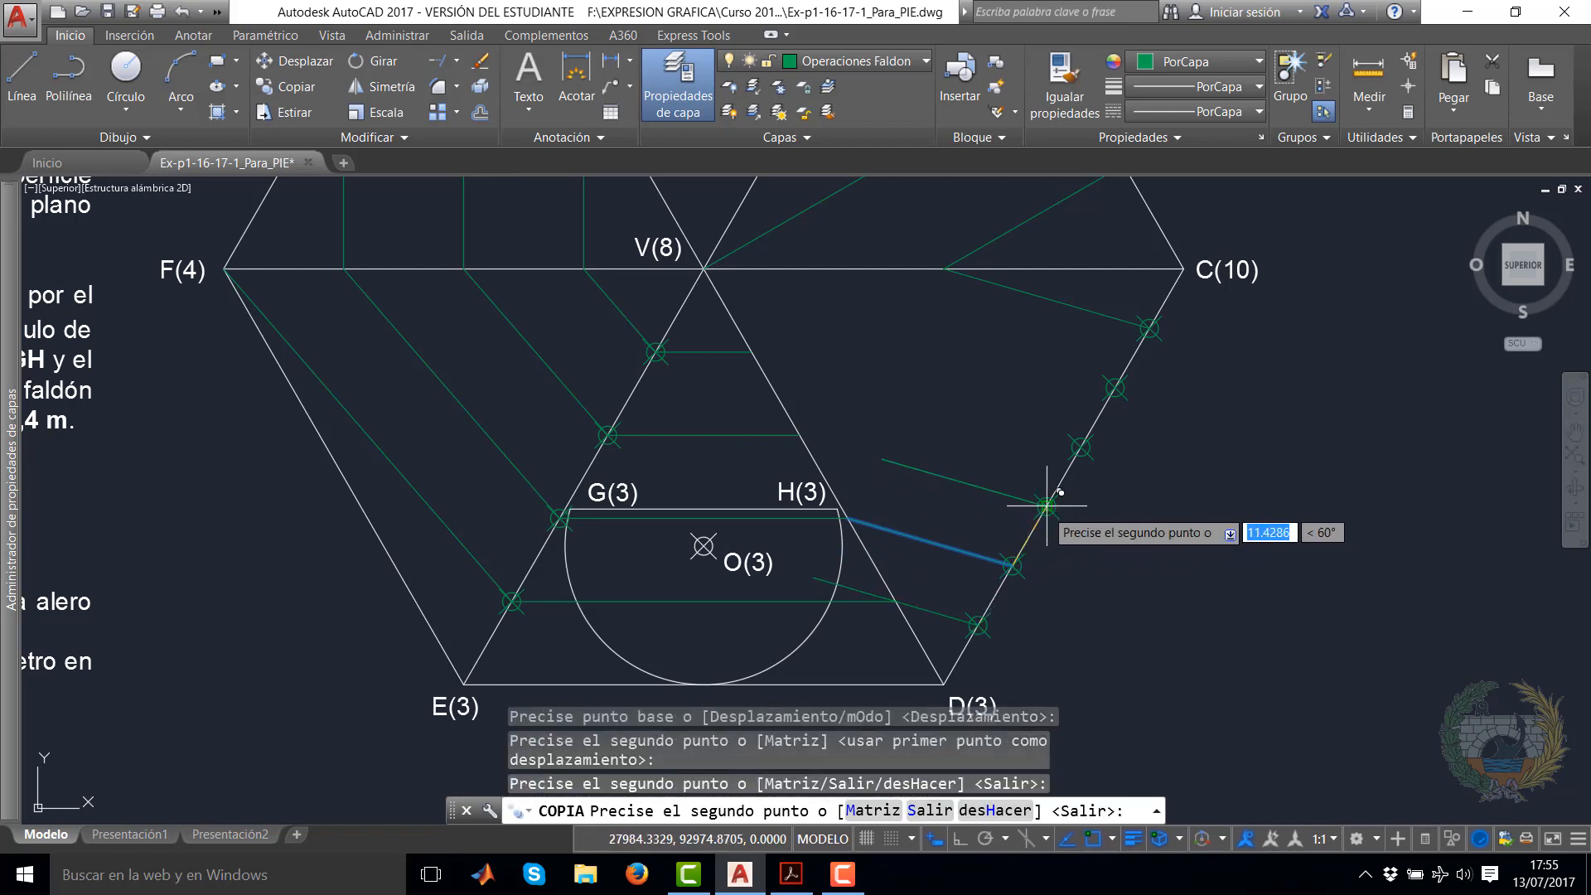
{"action": "left_click", "coordinate": [1081, 447]}
{"action": "left_click", "coordinate": [1116, 387]}
{"action": "right_click", "coordinate": [1077, 307]}
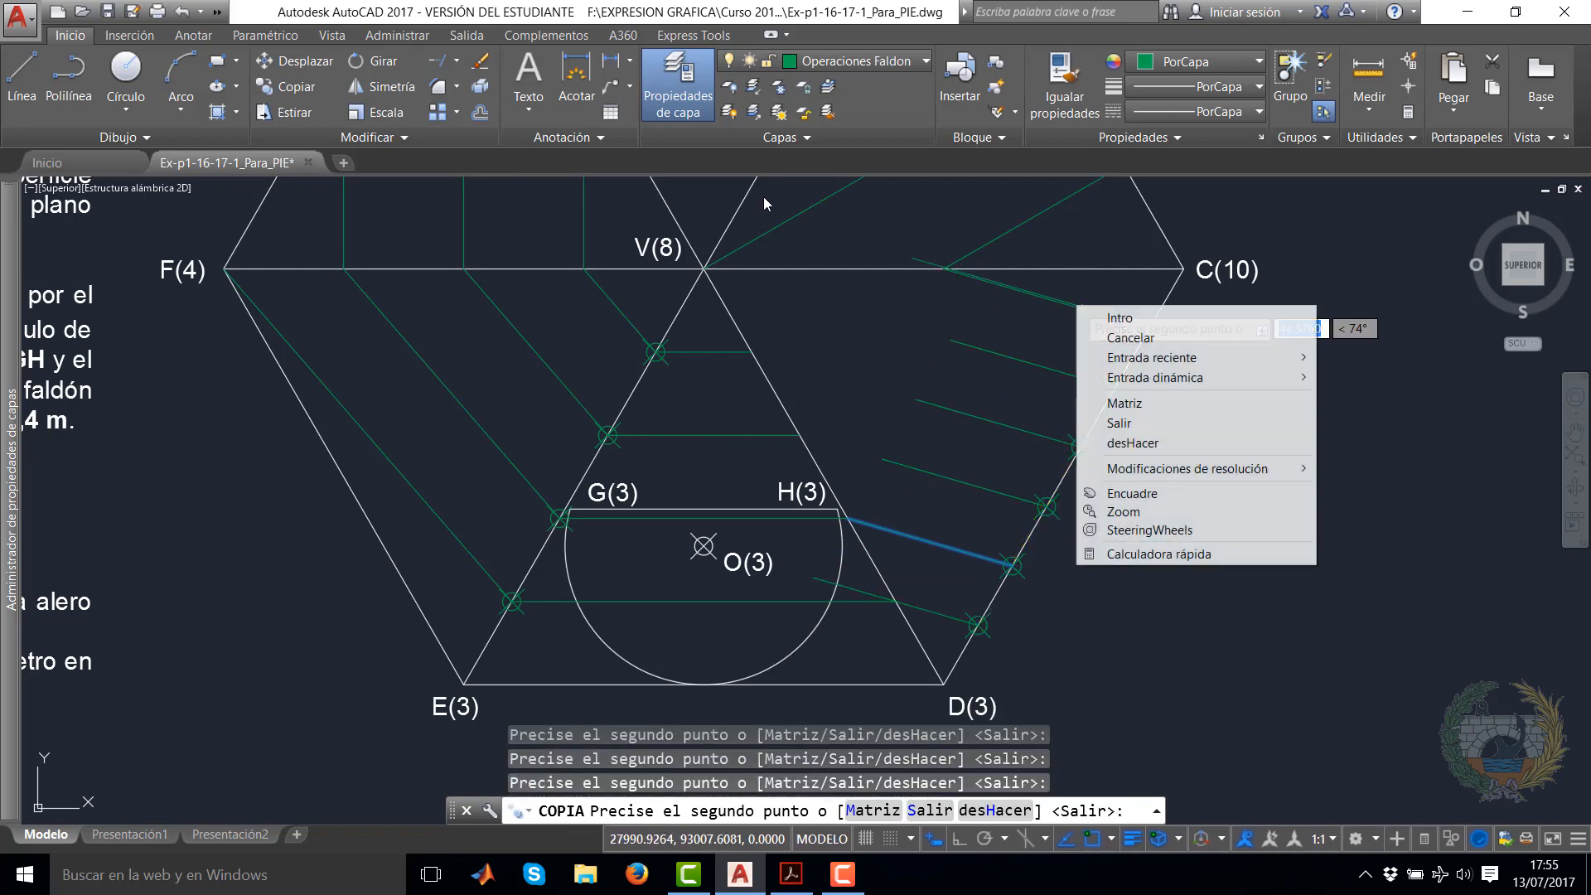
Extend the three copied contours that stop short on slope CD until they meet line VD
{"action": "left_click", "coordinate": [438, 66]}
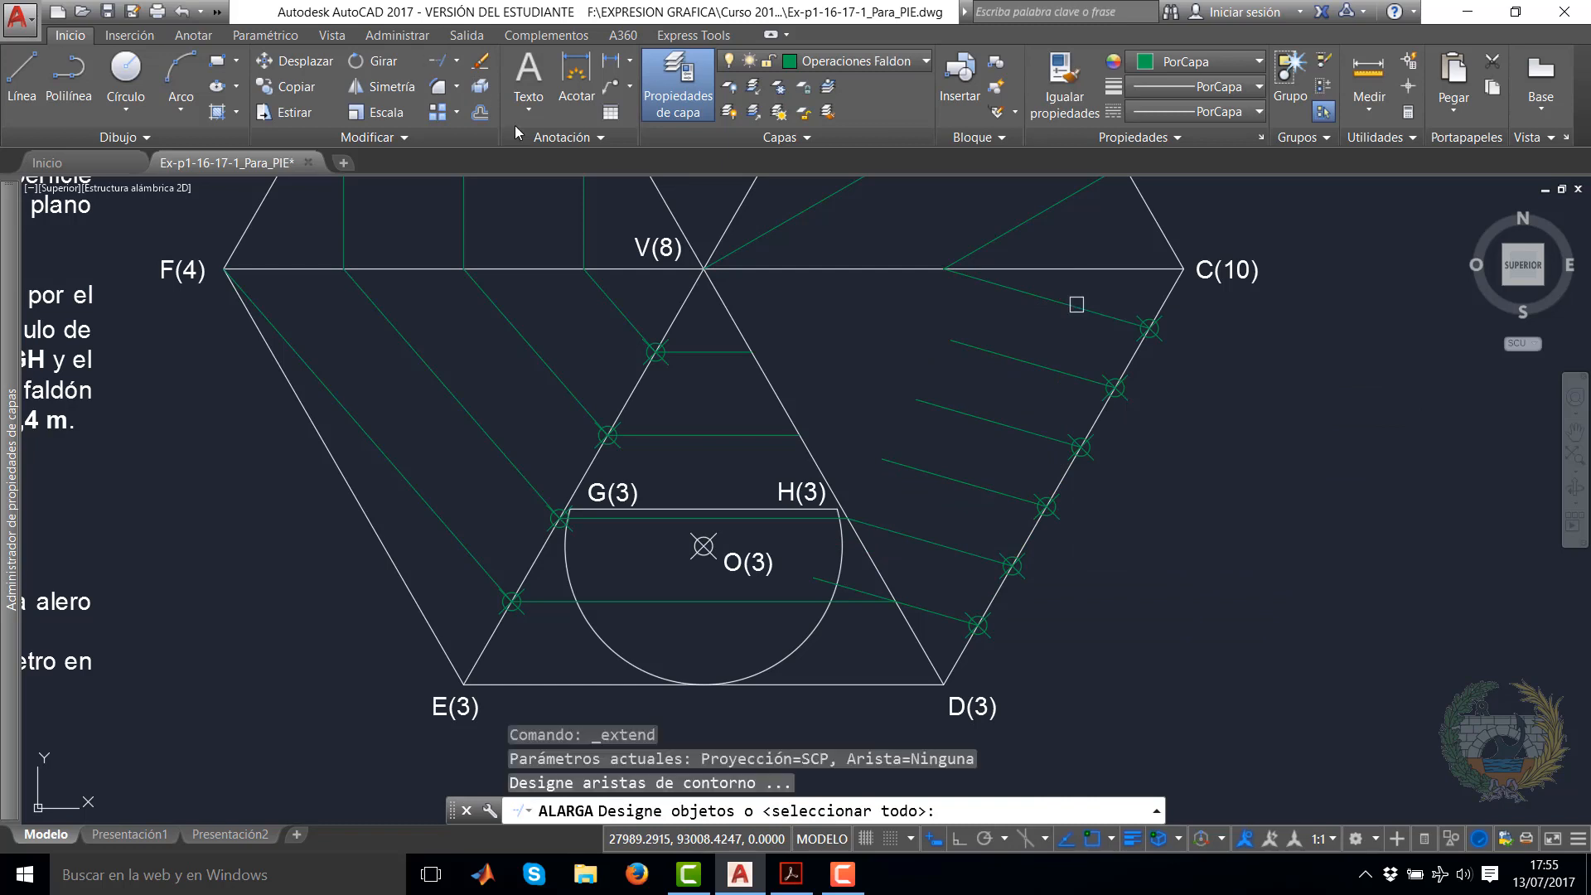
{"action": "left_click", "coordinate": [739, 322]}
{"action": "key", "text": "Return"}
{"action": "left_click", "coordinate": [951, 343]}
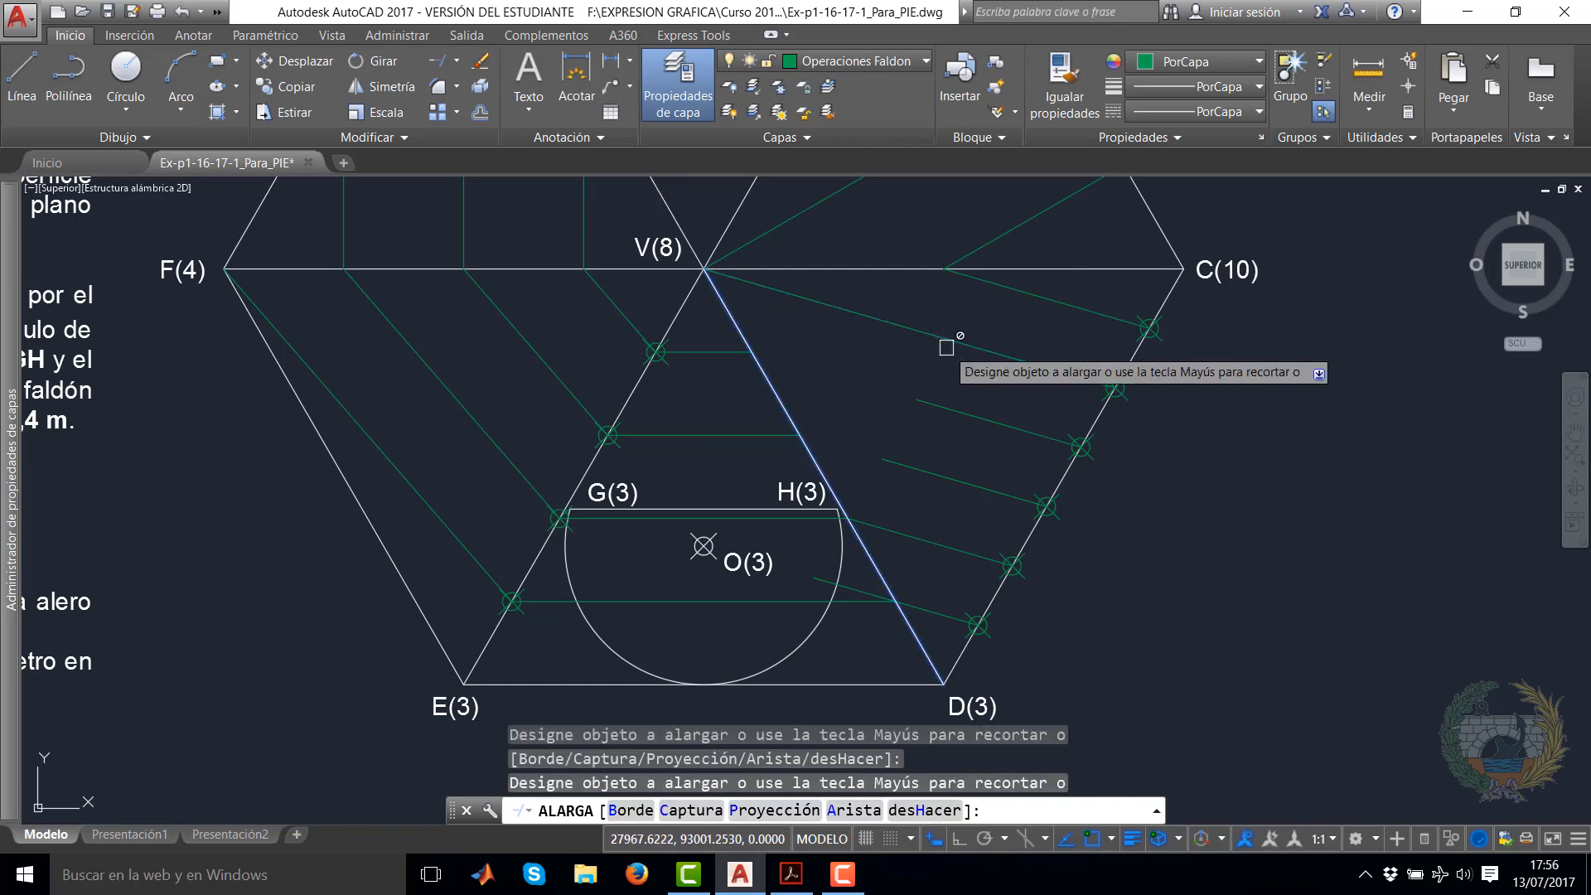
{"action": "left_click", "coordinate": [942, 407]}
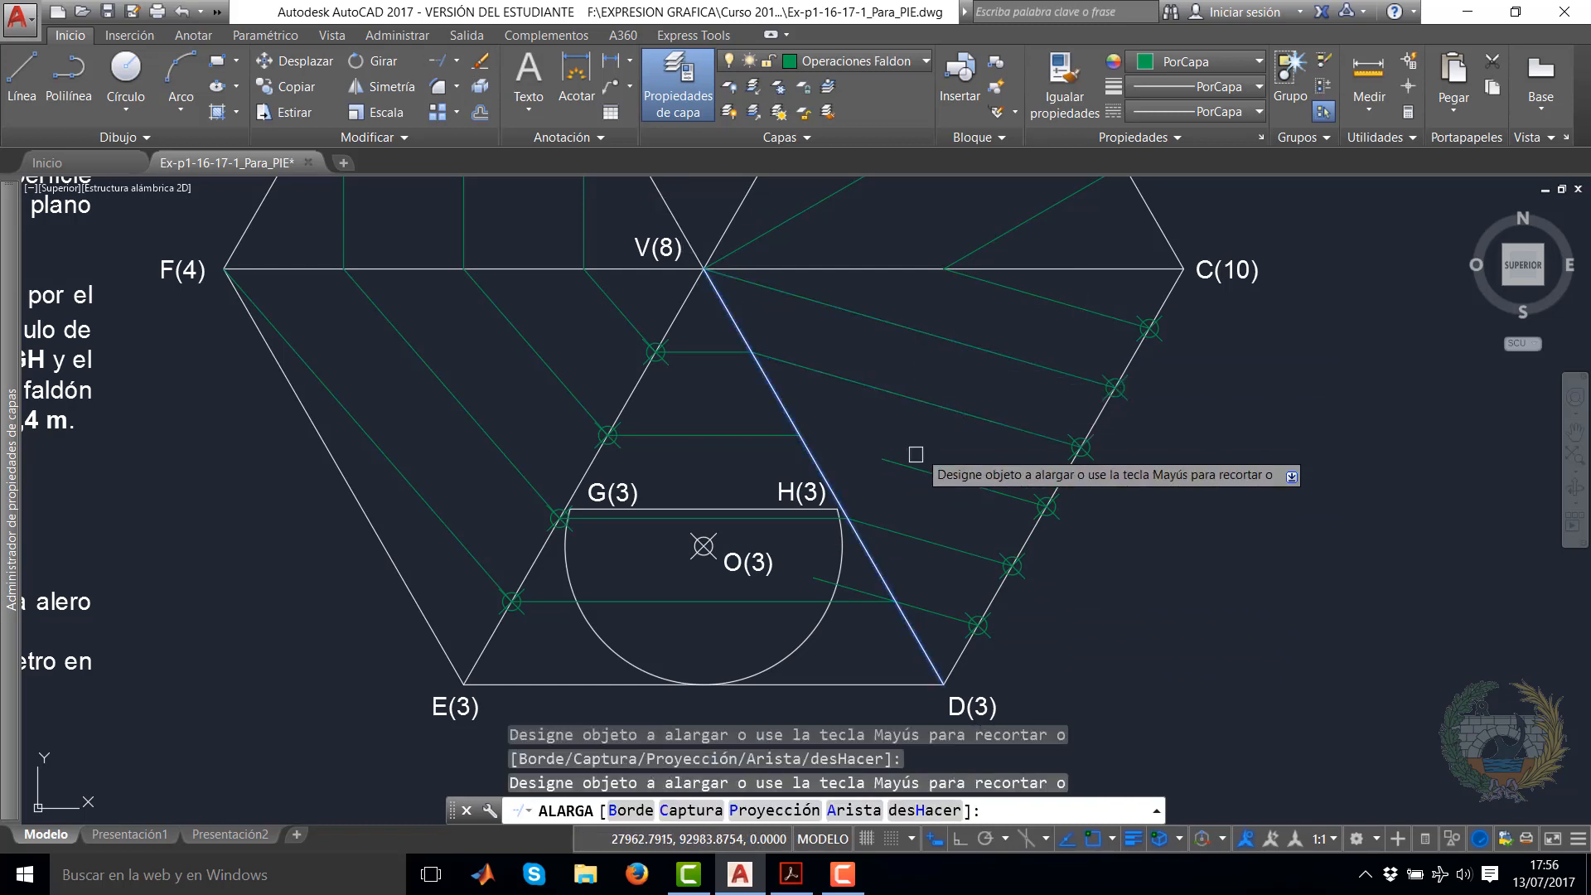
{"action": "right_click", "coordinate": [890, 571]}
{"action": "left_click", "coordinate": [926, 588]}
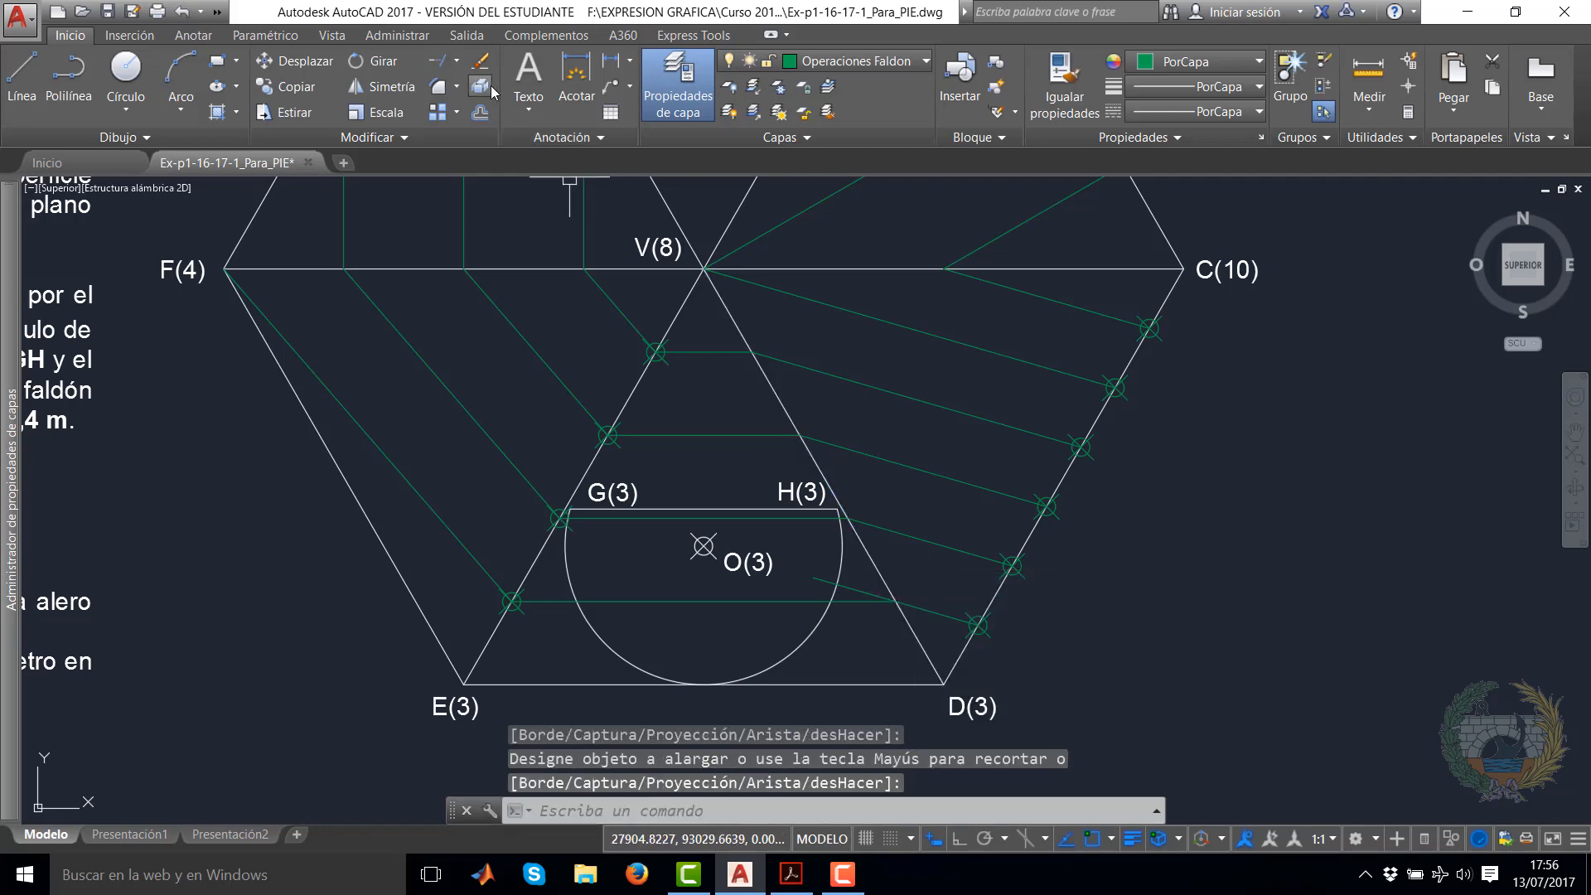
Trim the copied contour nearest D where it overshoots line VD
{"action": "left_click", "coordinate": [457, 68]}
{"action": "left_click", "coordinate": [460, 83]}
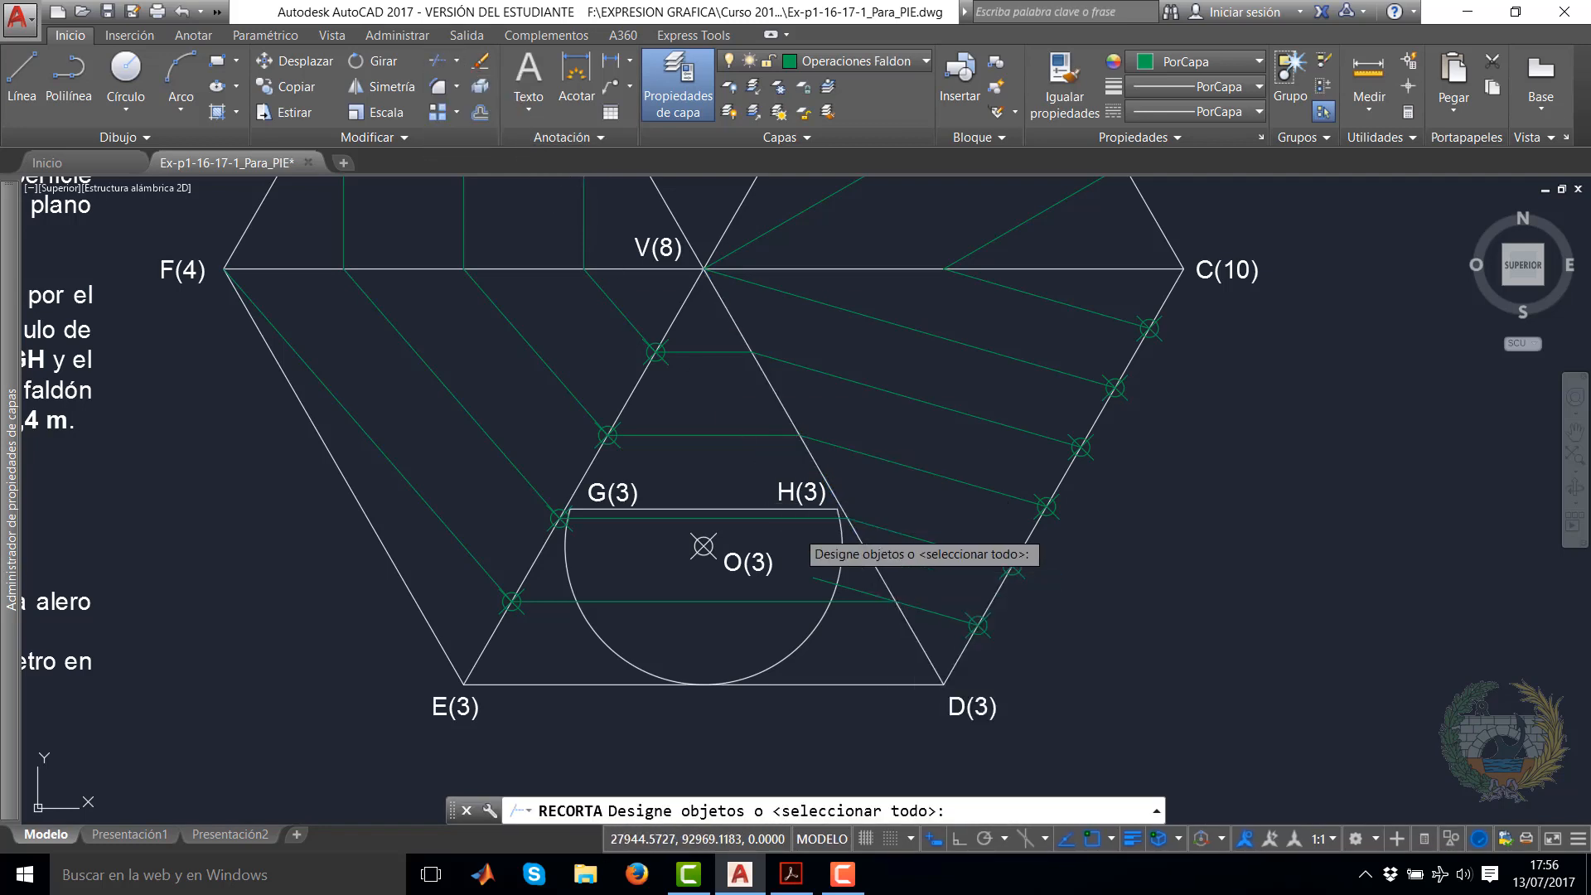
{"action": "left_click", "coordinate": [878, 579]}
{"action": "key", "text": "Return"}
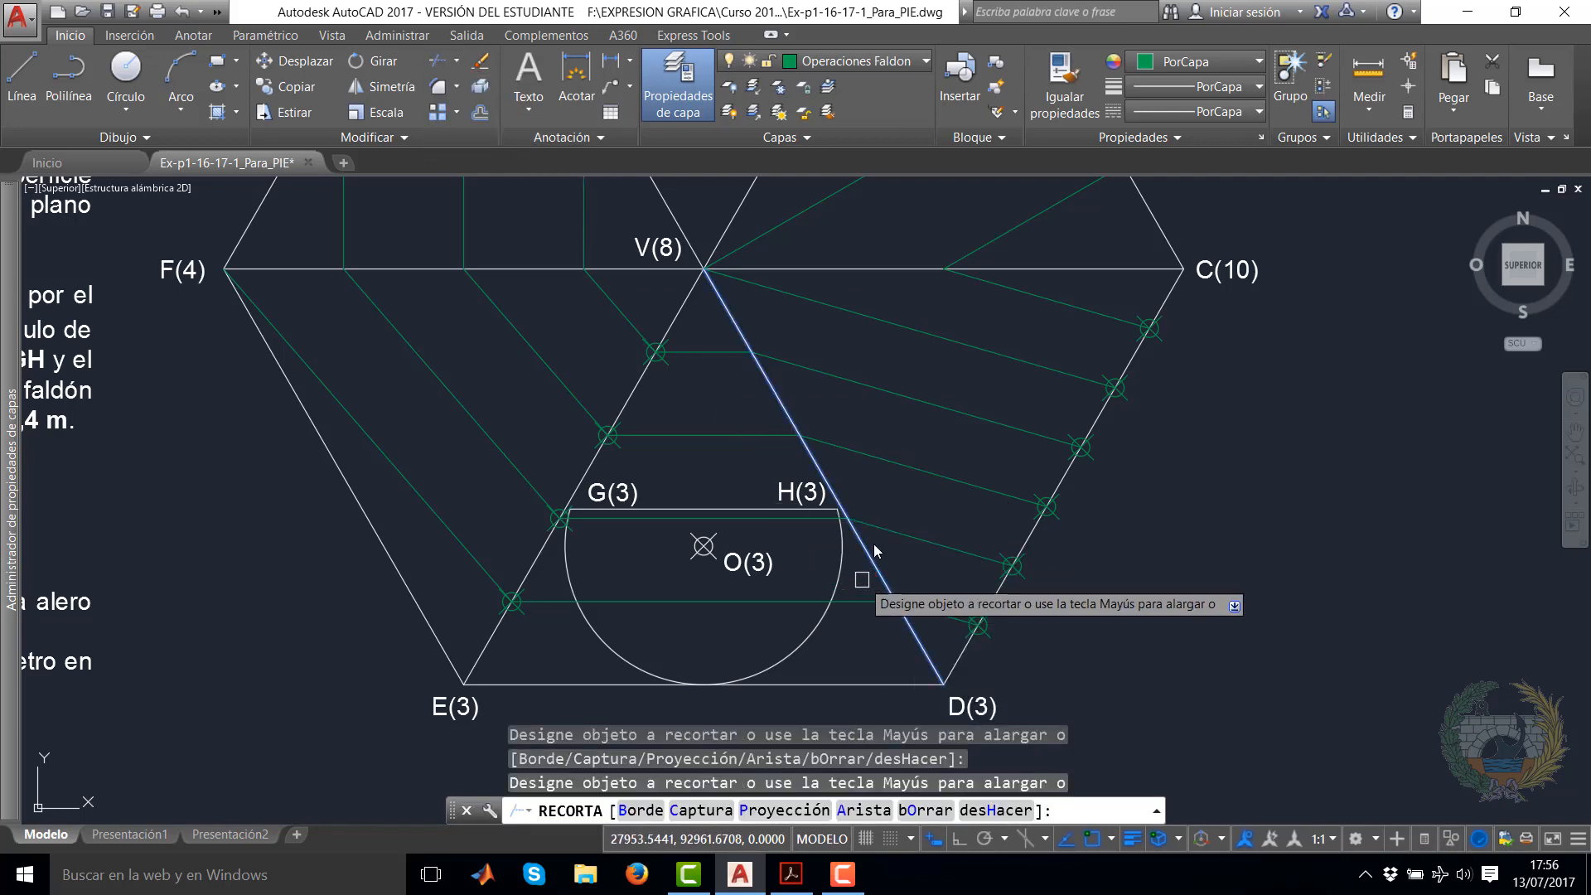
{"action": "right_click", "coordinate": [872, 545]}
{"action": "left_click", "coordinate": [954, 560]}
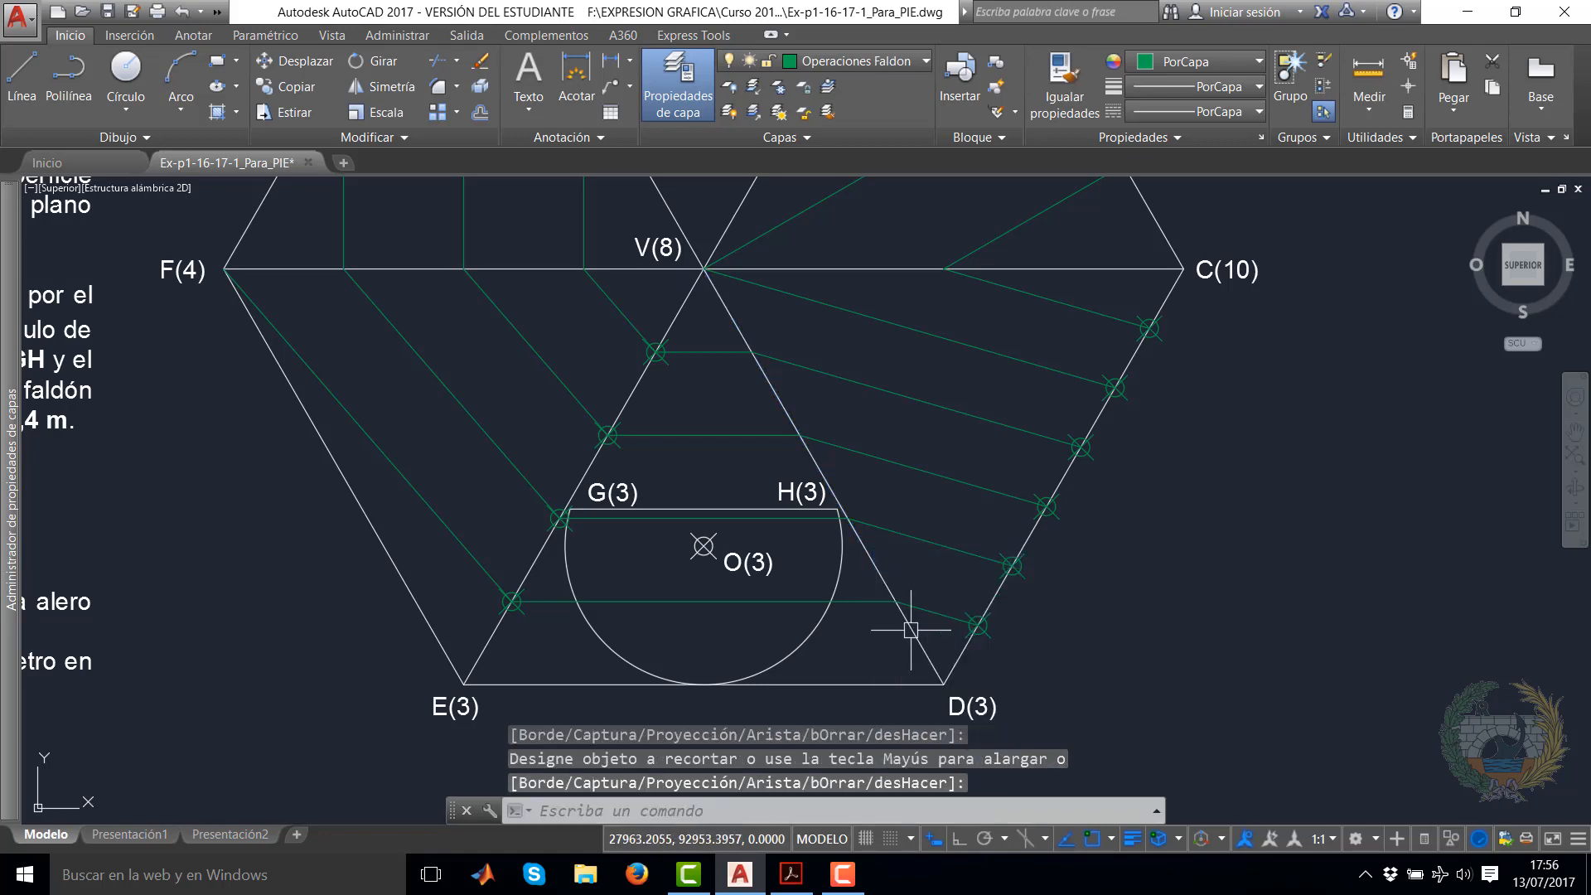
Make Operaciones Faldon Curvo the current layer and turn off the Operaciones Faldones Ext layer
{"action": "scroll", "coordinate": [895, 617], "scroll_direction": "up", "scroll_amount": 6}
{"action": "scroll", "coordinate": [933, 494], "scroll_direction": "down", "scroll_amount": 4}
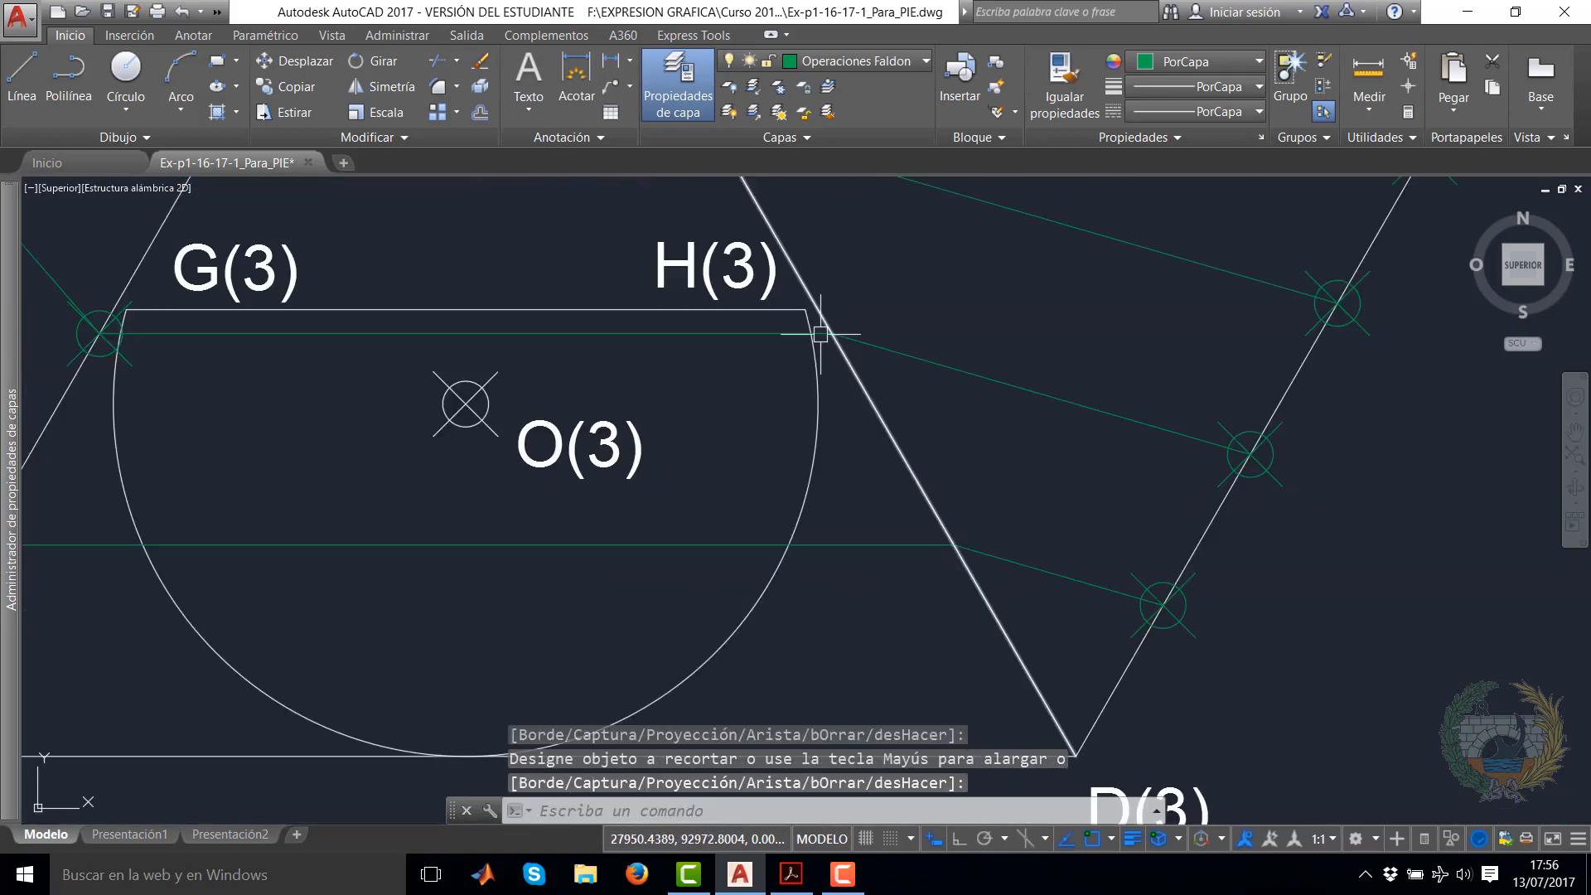
{"action": "middle_click_drag", "start_coordinate": [824, 337], "coordinate": [909, 570]}
{"action": "scroll", "coordinate": [909, 570], "scroll_direction": "down", "scroll_amount": 4}
{"action": "mouse_move", "coordinate": [838, 419]}
{"action": "middle_mouse_down"}
{"action": "mouse_move", "coordinate": [838, 398]}
{"action": "mouse_move", "coordinate": [875, 472]}
{"action": "mouse_move", "coordinate": [952, 522]}
{"action": "mouse_move", "coordinate": [1002, 501]}
{"action": "mouse_move", "coordinate": [1072, 544]}
{"action": "middle_mouse_up"}
{"action": "scroll", "coordinate": [875, 474], "scroll_direction": "down", "scroll_amount": 2}
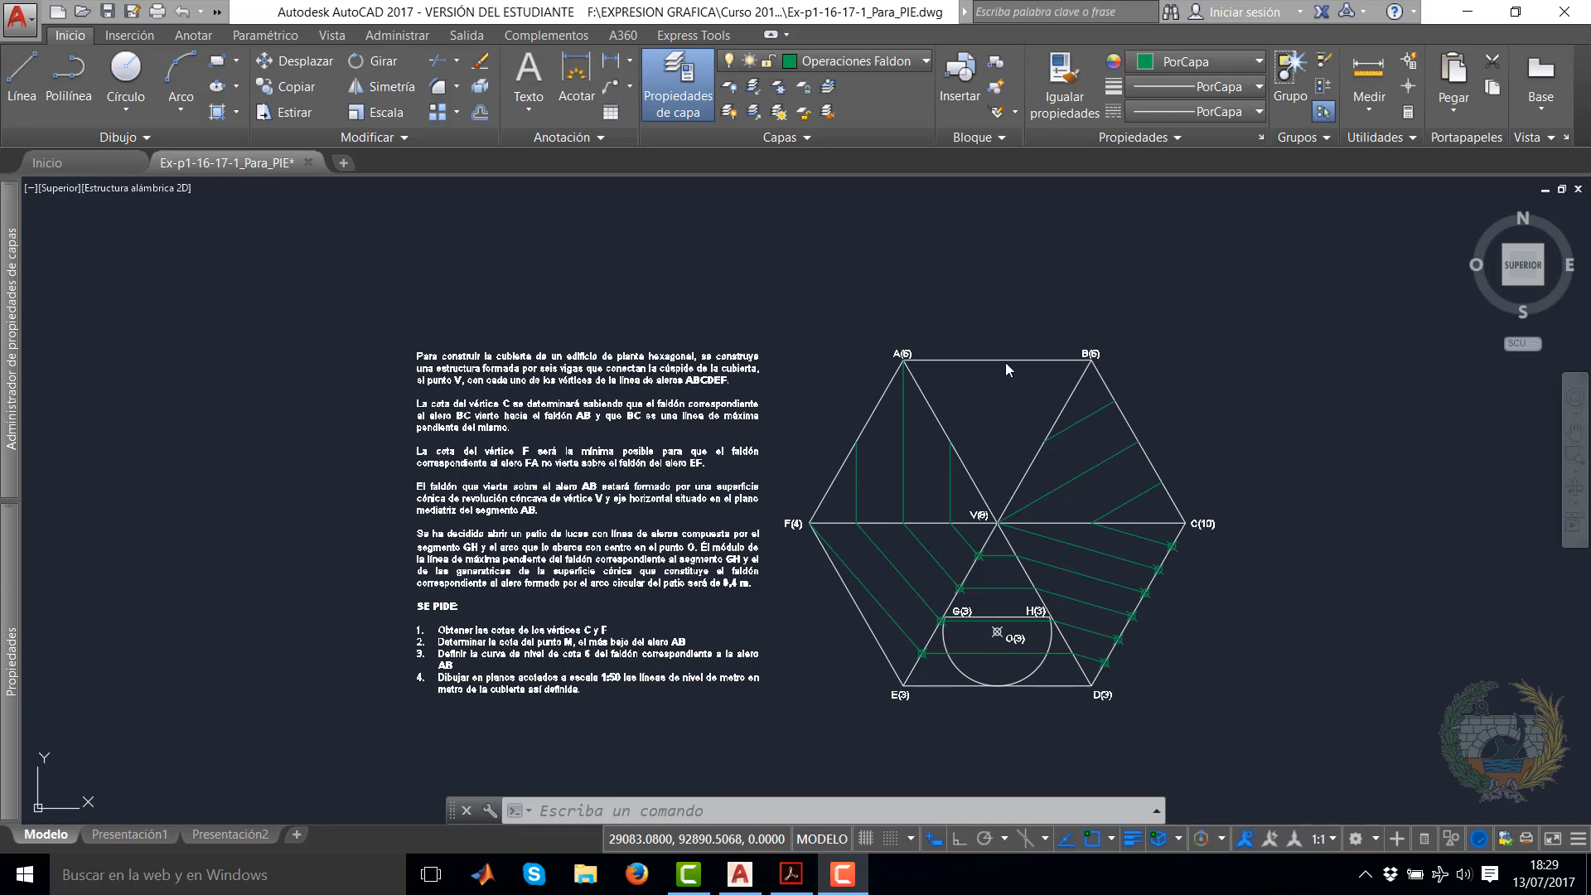
{"action": "left_click", "coordinate": [921, 63]}
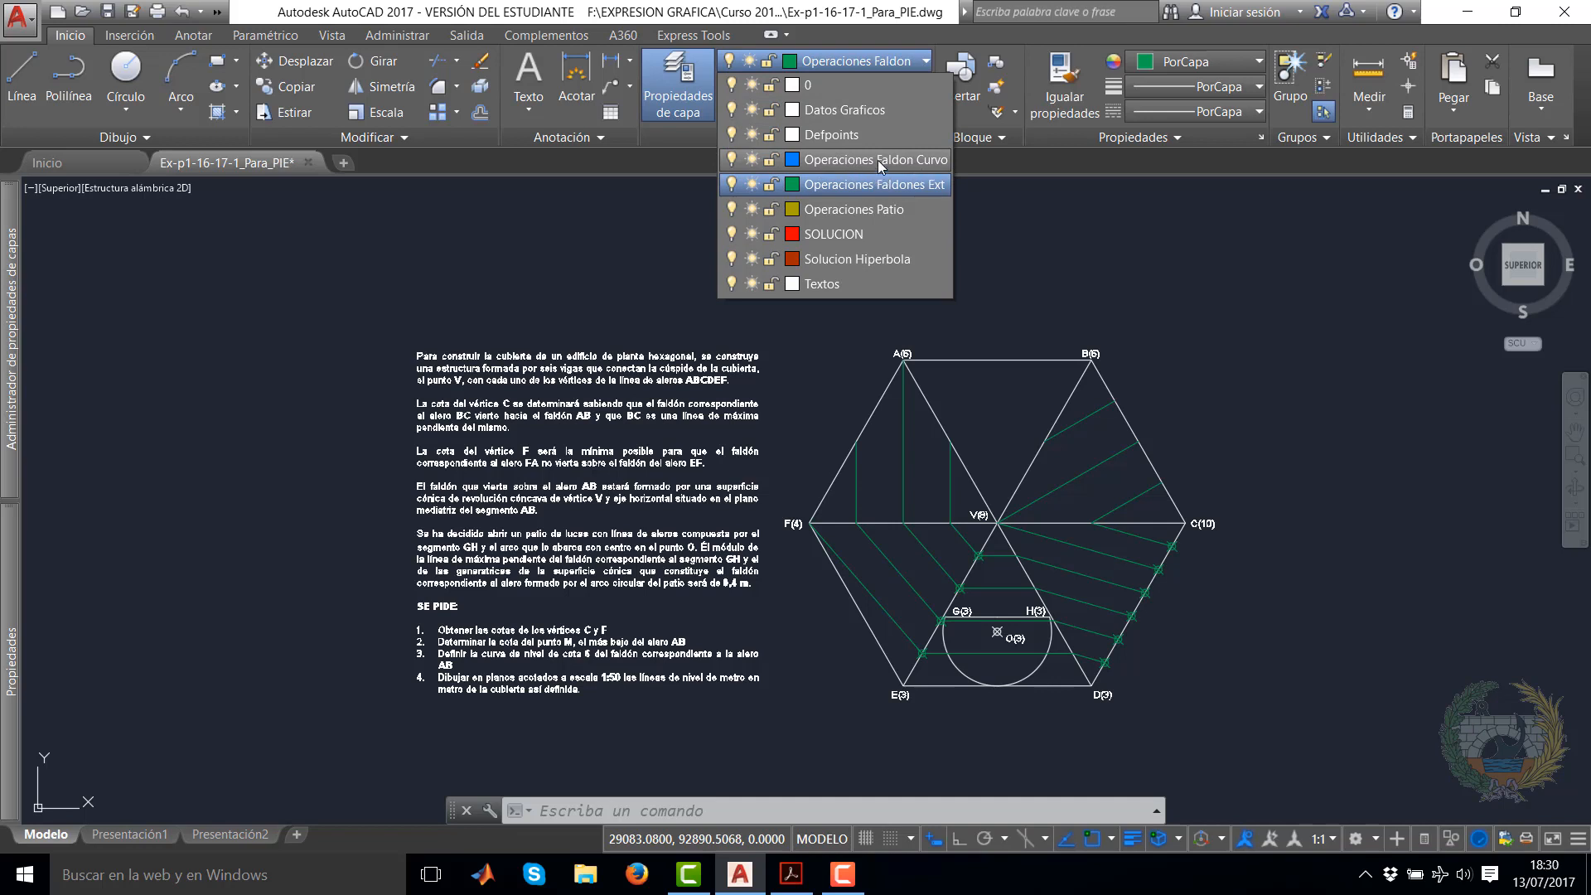
{"action": "left_click", "coordinate": [878, 160]}
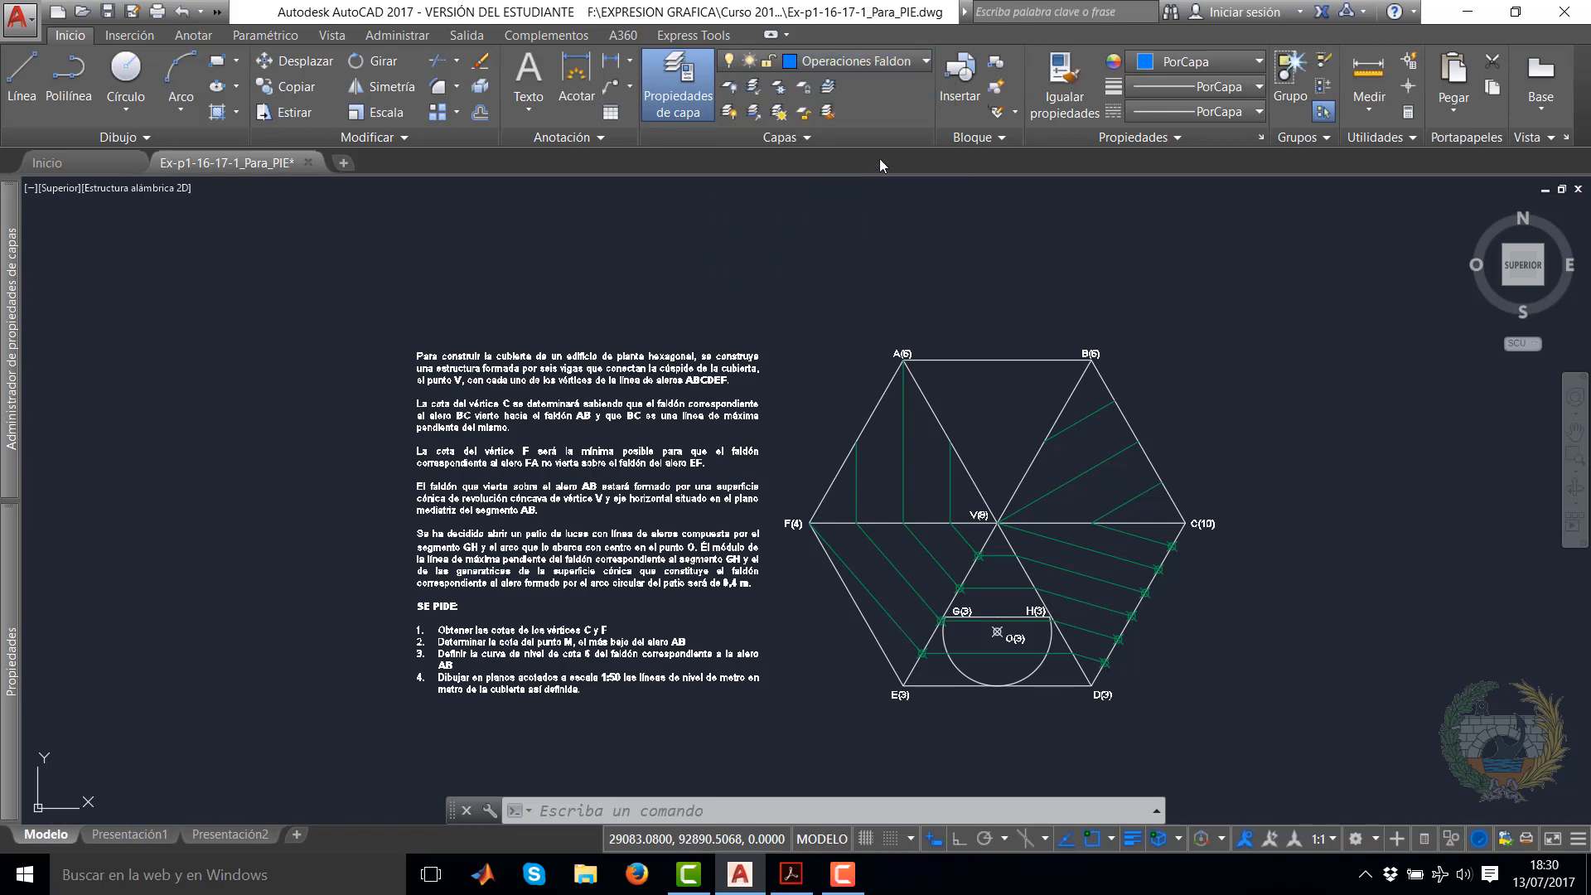
{"action": "left_click", "coordinate": [925, 61]}
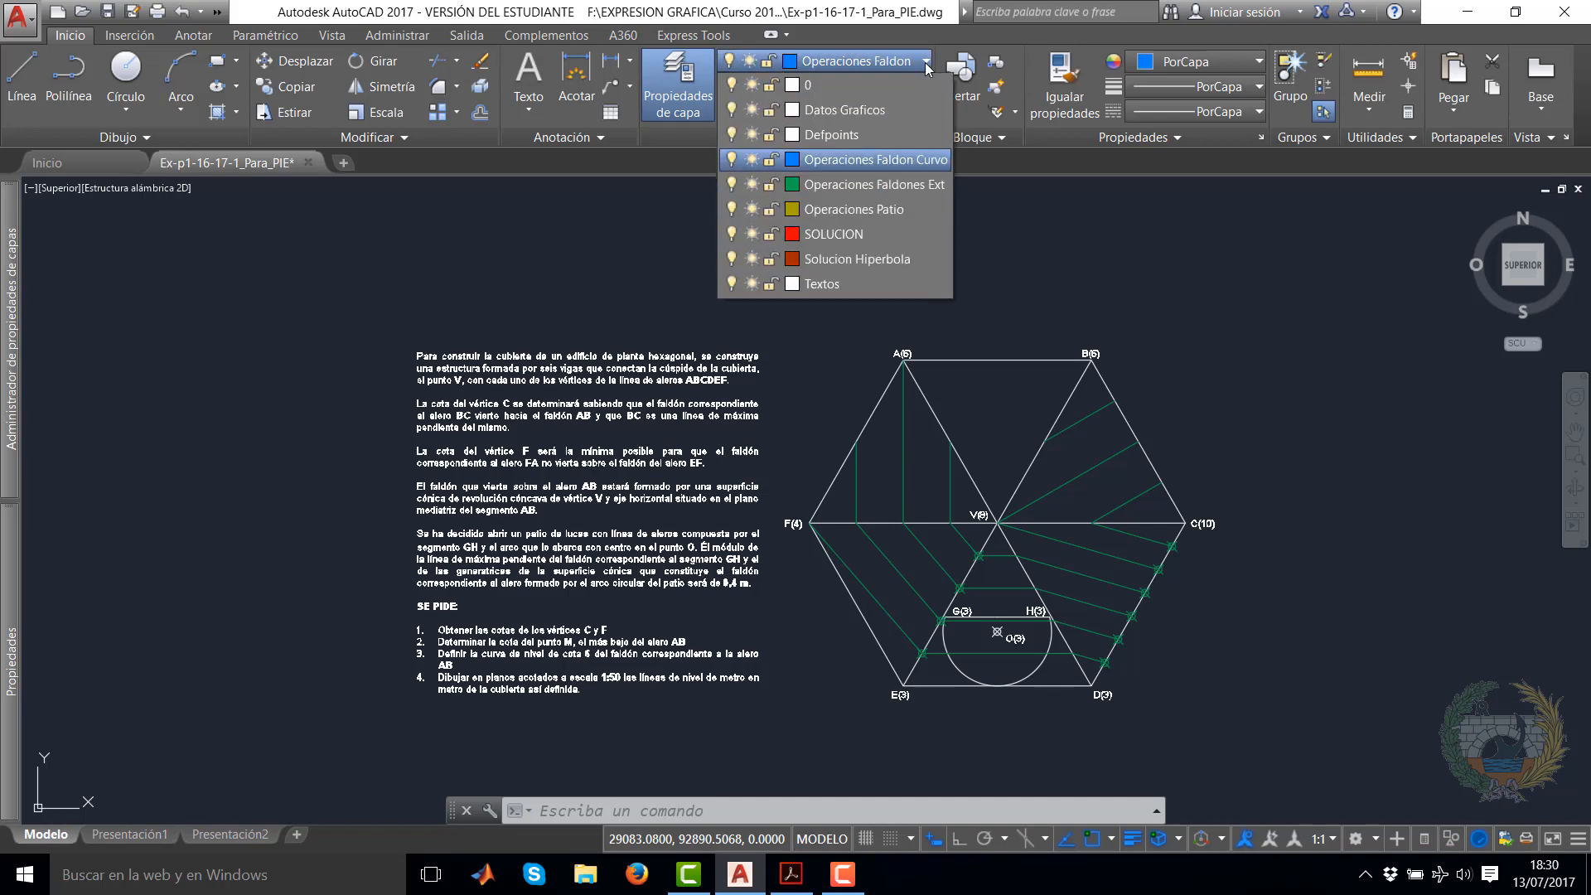
{"action": "left_click", "coordinate": [732, 184]}
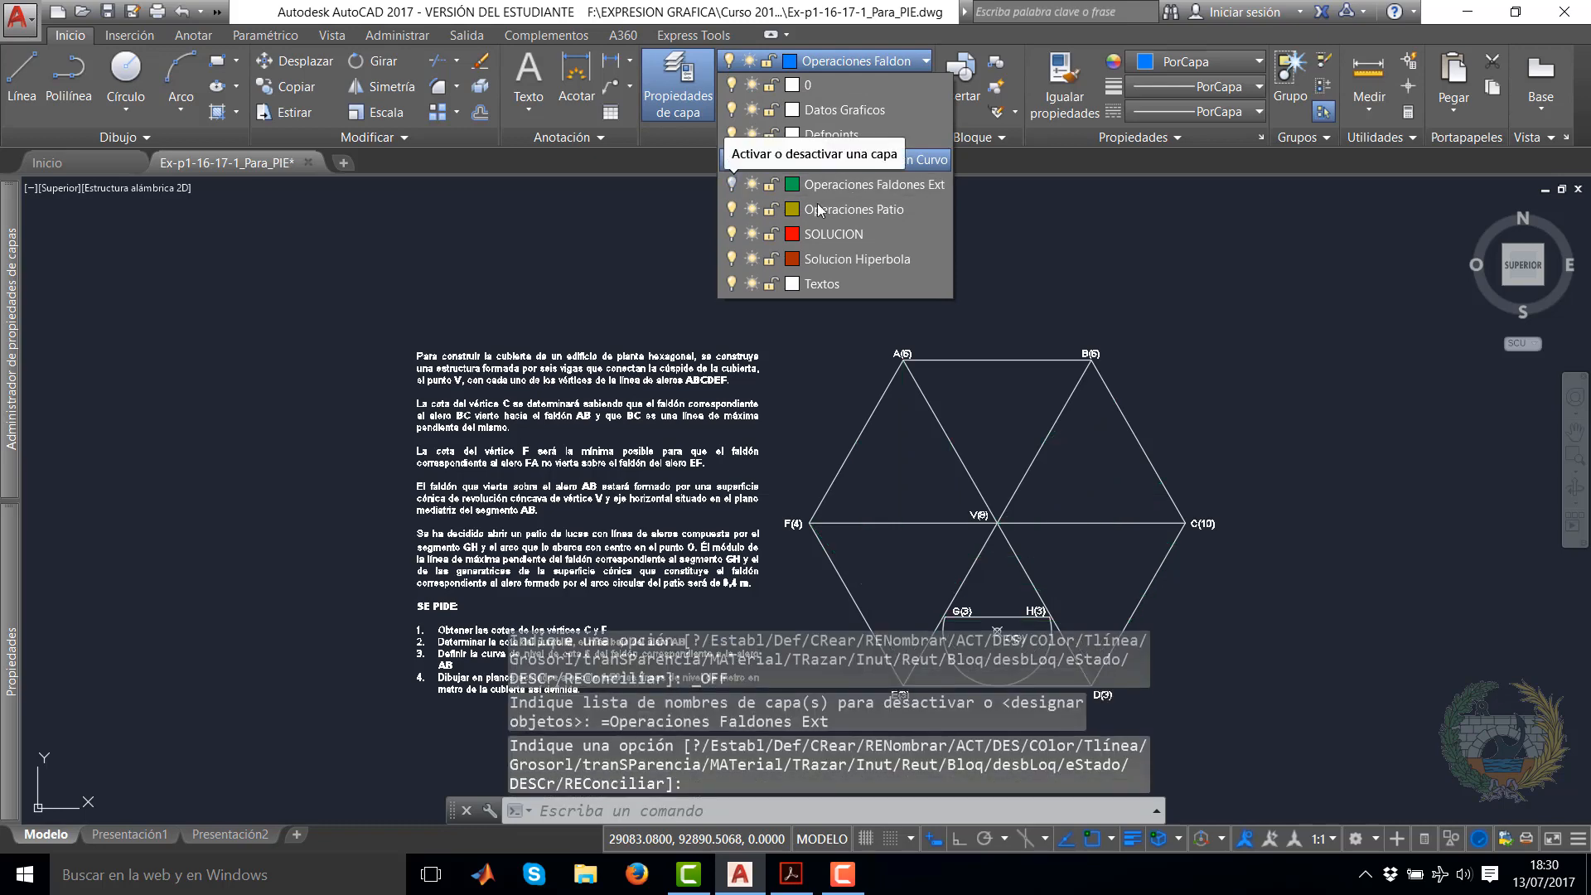
{"action": "left_click", "coordinate": [1026, 272]}
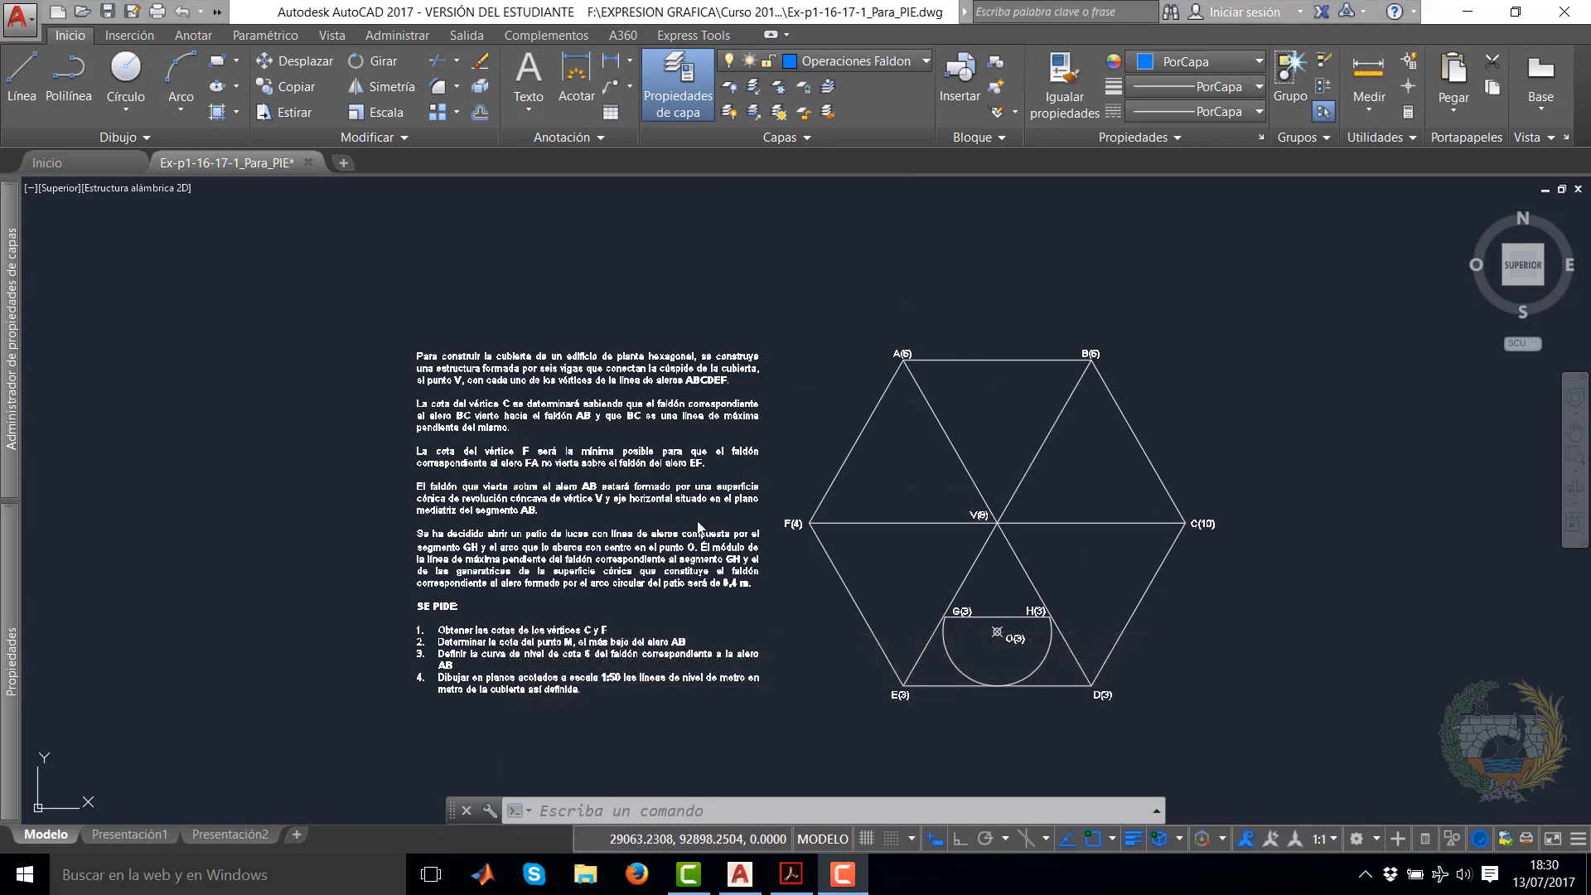
Draw the cone's axis as a vertical polyline from V through the midpoint of eave AB and beyond it, with ortho on
{"action": "mouse_move", "coordinate": [690, 532]}
{"action": "middle_mouse_down"}
{"action": "mouse_move", "coordinate": [712, 455]}
{"action": "mouse_move", "coordinate": [519, 449]}
{"action": "middle_mouse_up"}
{"action": "scroll", "coordinate": [711, 455], "scroll_direction": "up", "scroll_amount": 2}
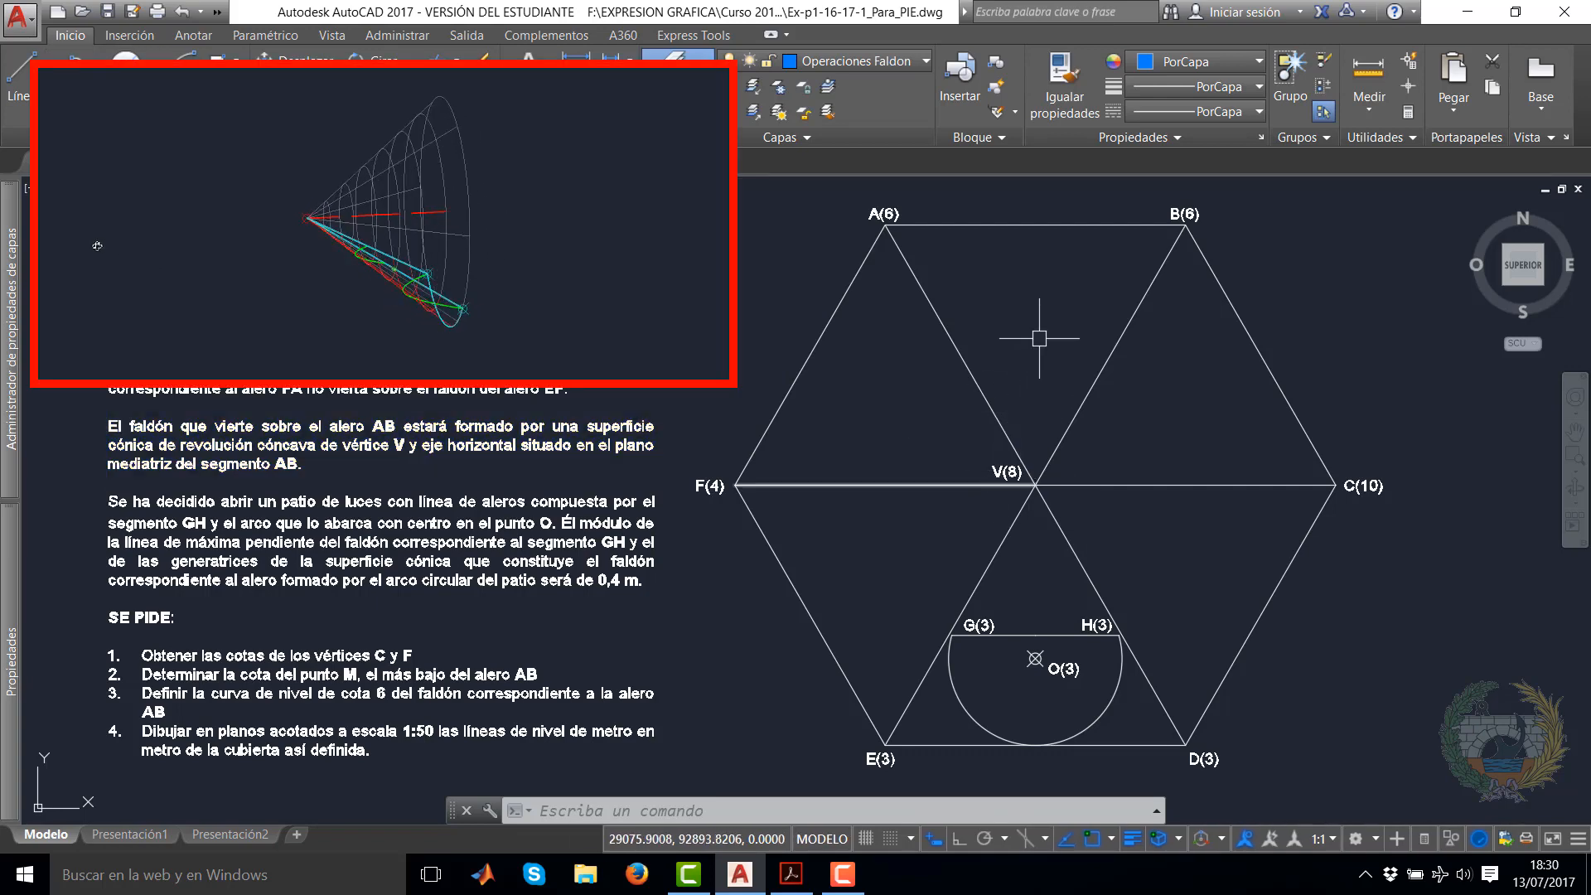
{"action": "mouse_move", "coordinate": [1039, 338]}
{"action": "middle_mouse_down"}
{"action": "mouse_move", "coordinate": [1013, 433]}
{"action": "mouse_move", "coordinate": [1020, 391]}
{"action": "middle_mouse_up"}
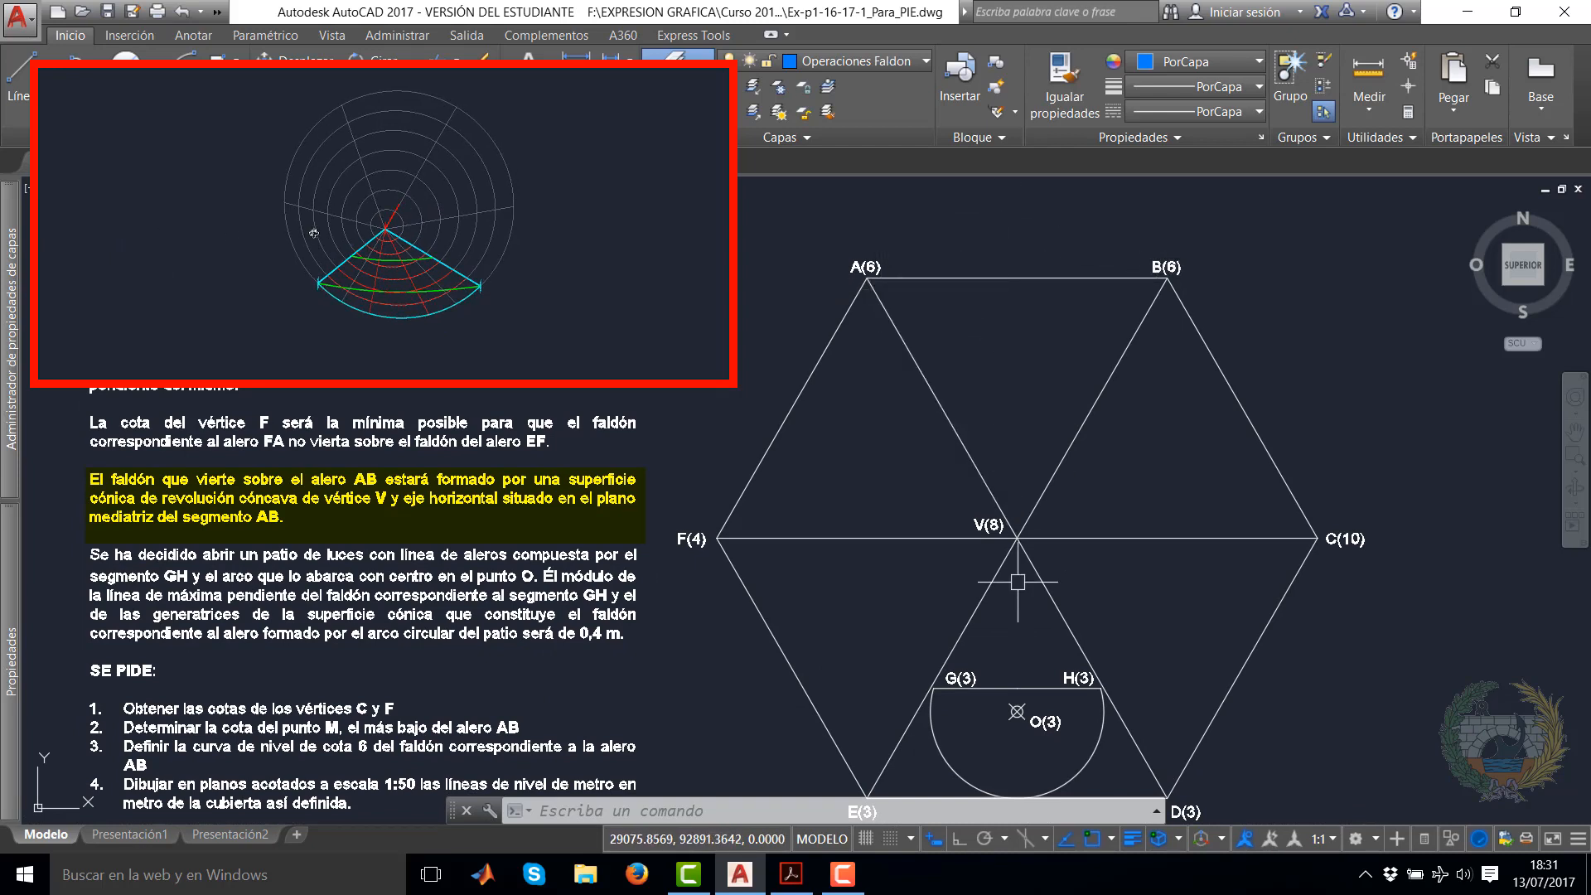
{"action": "type", "text": "pol"}
{"action": "key", "text": "Return"}
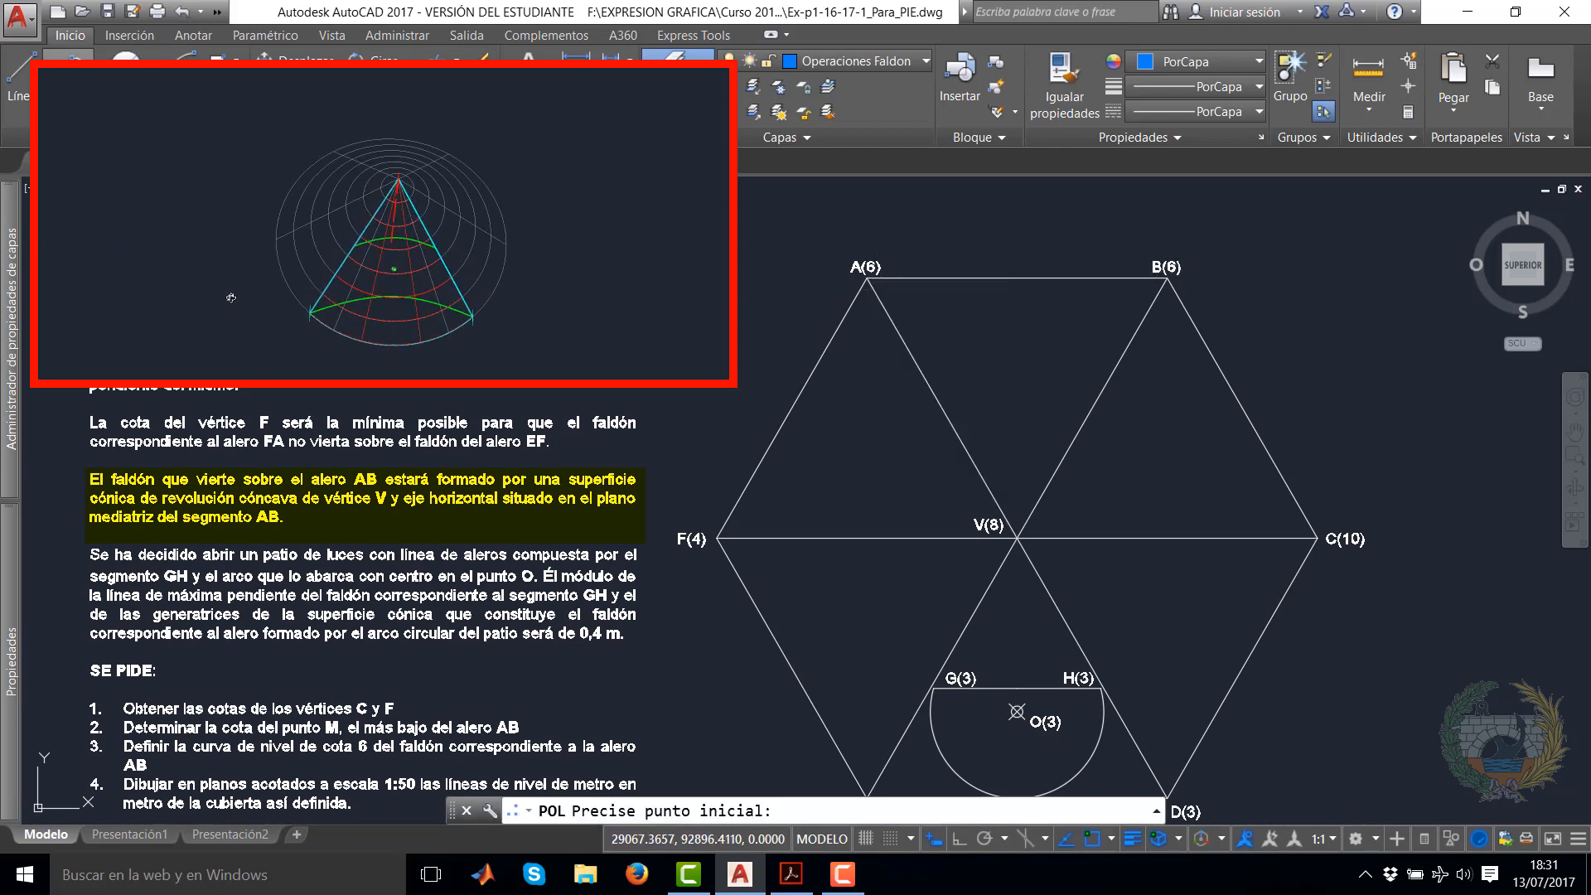
{"action": "left_click", "coordinate": [1016, 538]}
{"action": "middle_click_drag", "start_coordinate": [1037, 323], "coordinate": [942, 526]}
{"action": "scroll", "coordinate": [942, 525], "scroll_direction": "up", "scroll_amount": 2}
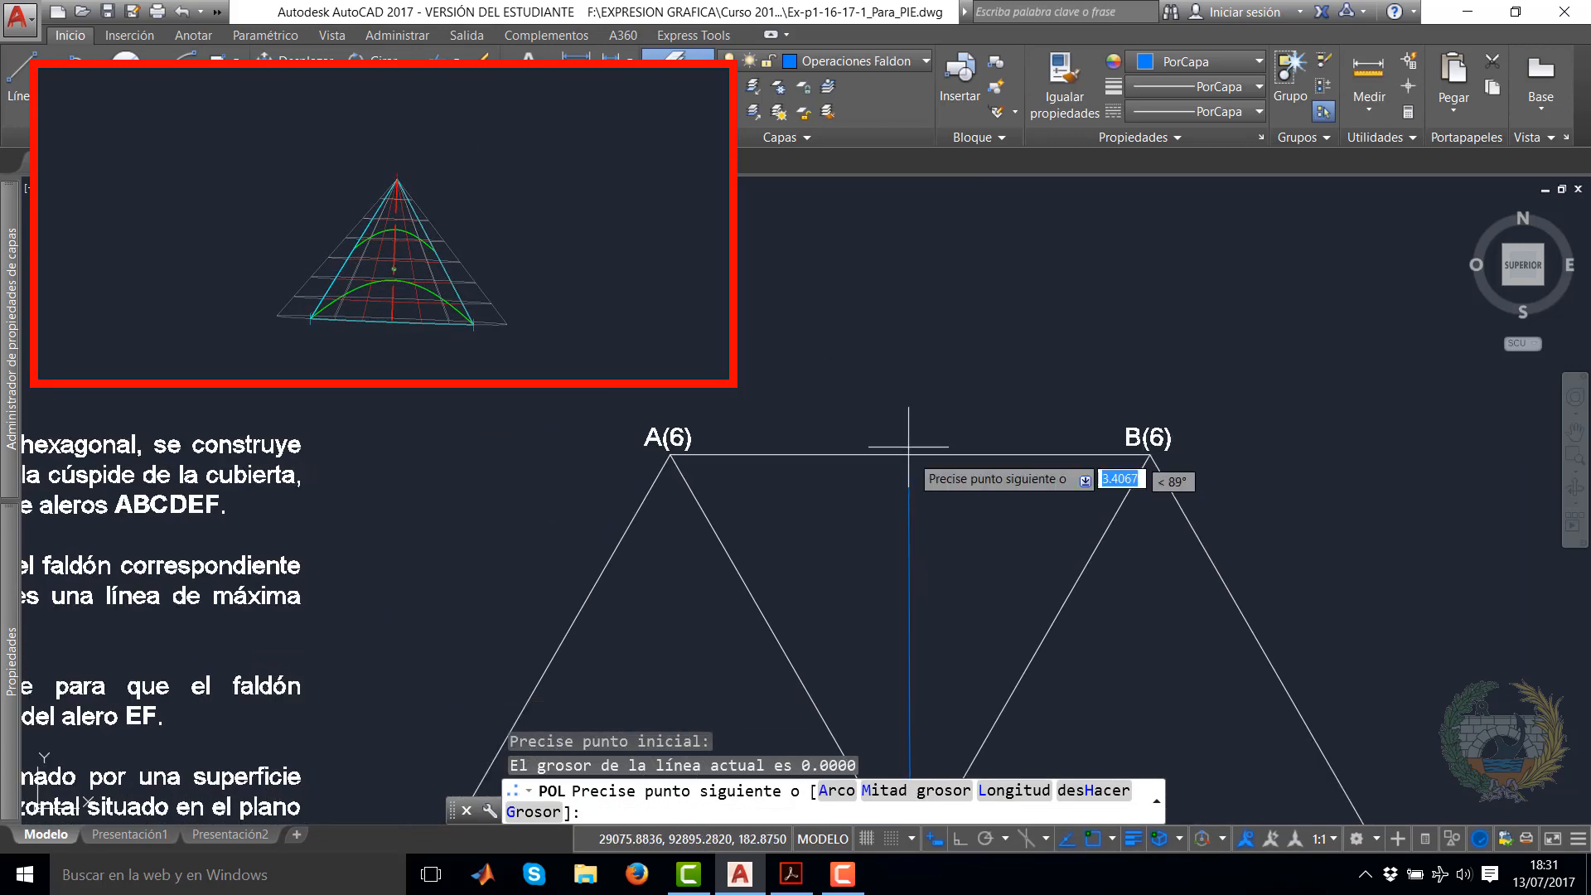
{"action": "scroll", "coordinate": [915, 353], "scroll_direction": "down", "scroll_amount": 6}
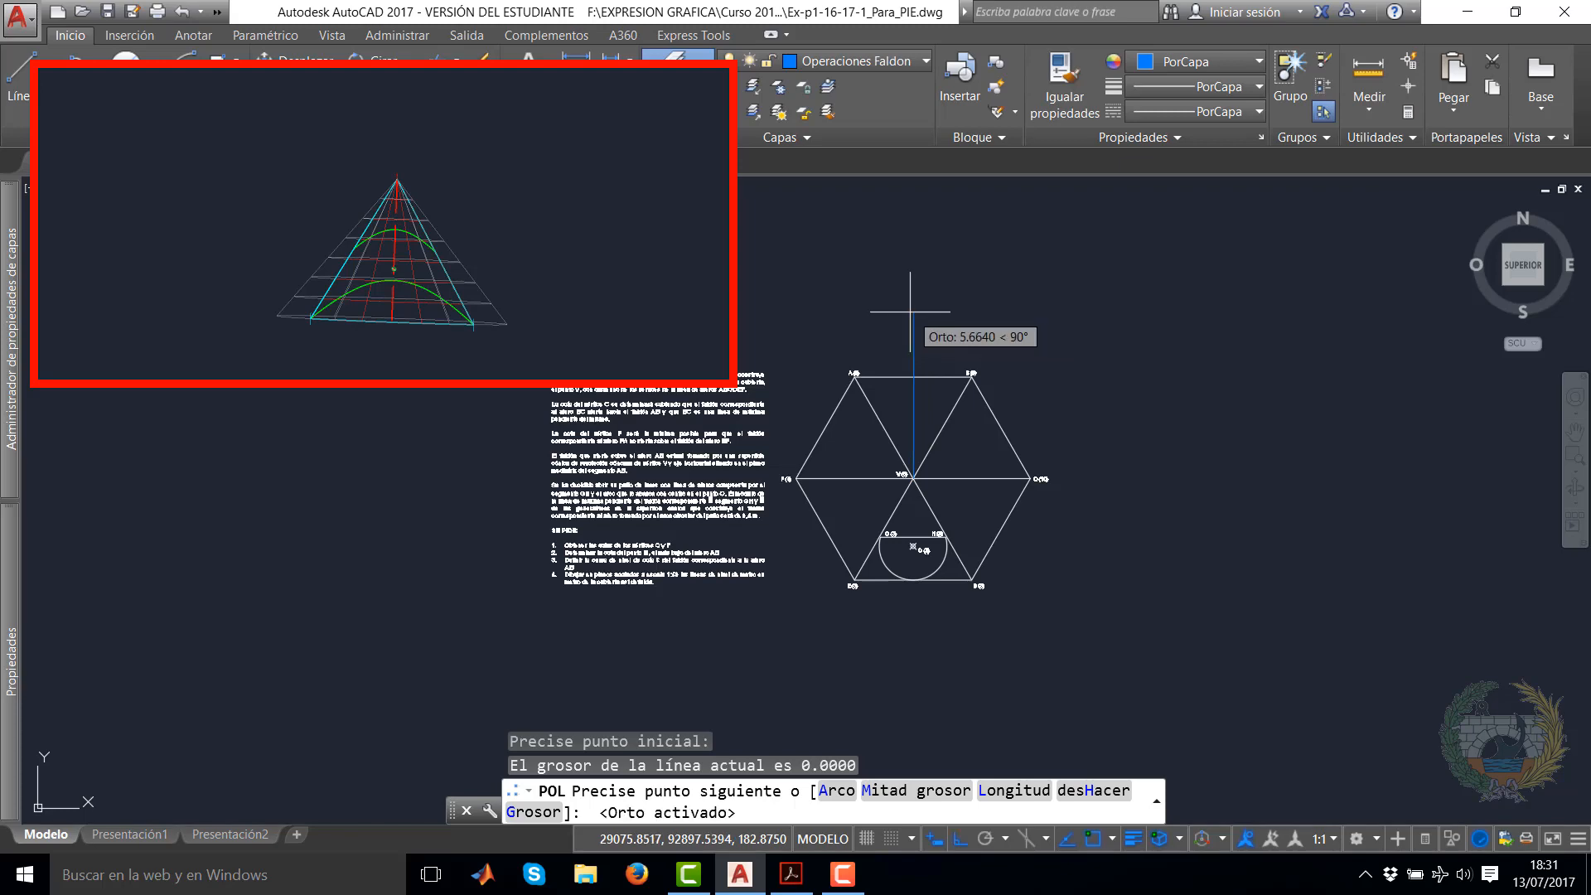
{"action": "scroll", "coordinate": [911, 314], "scroll_direction": "up", "scroll_amount": 4}
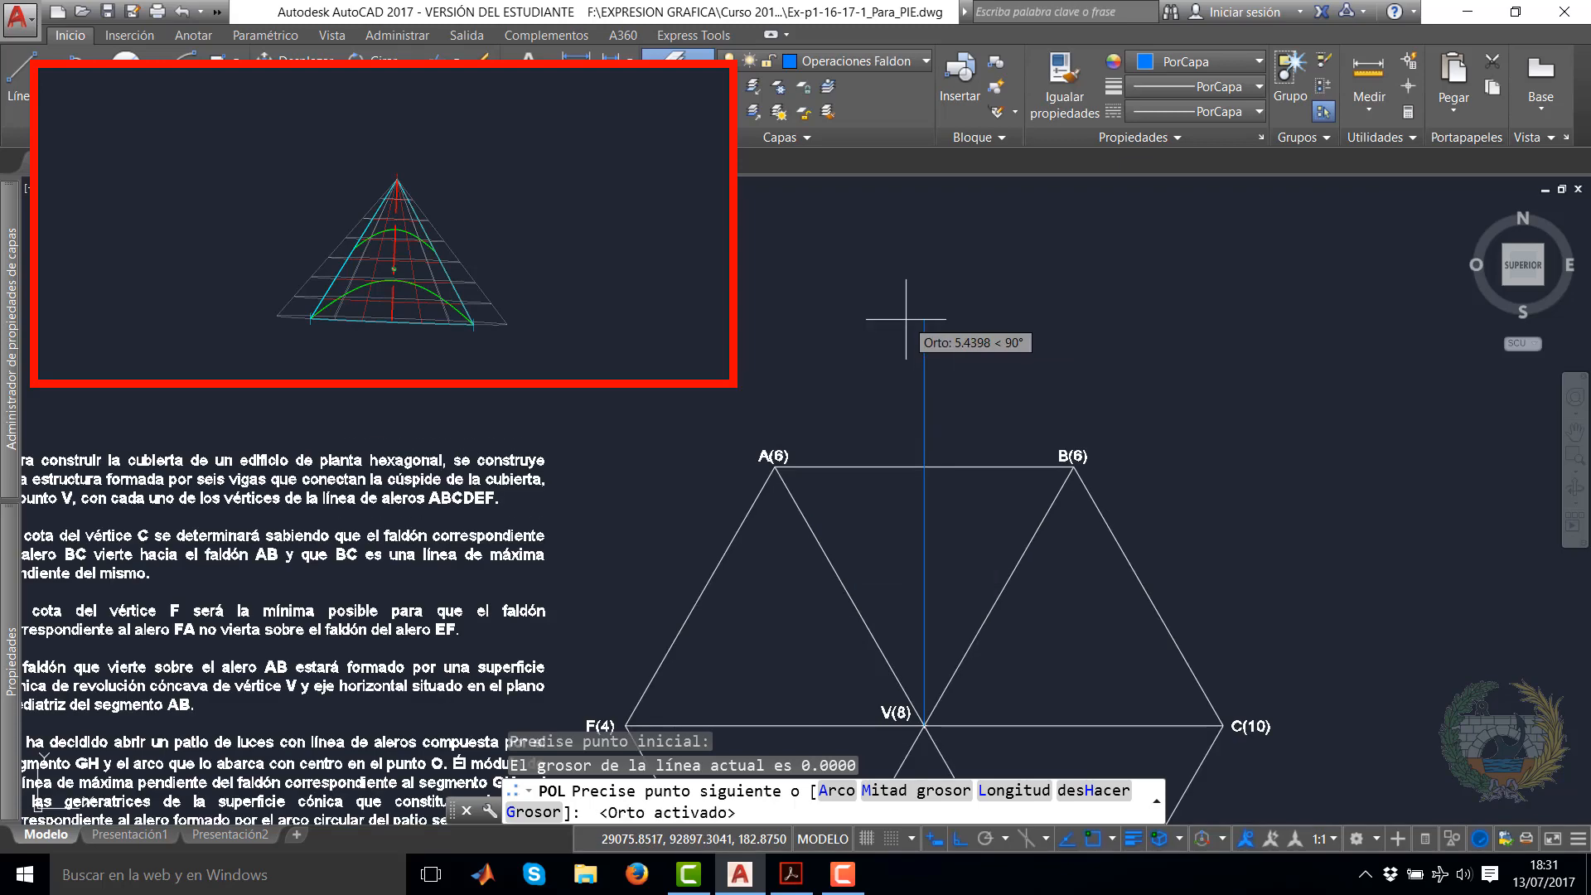
{"action": "left_click", "coordinate": [933, 222]}
{"action": "right_click", "coordinate": [934, 224]}
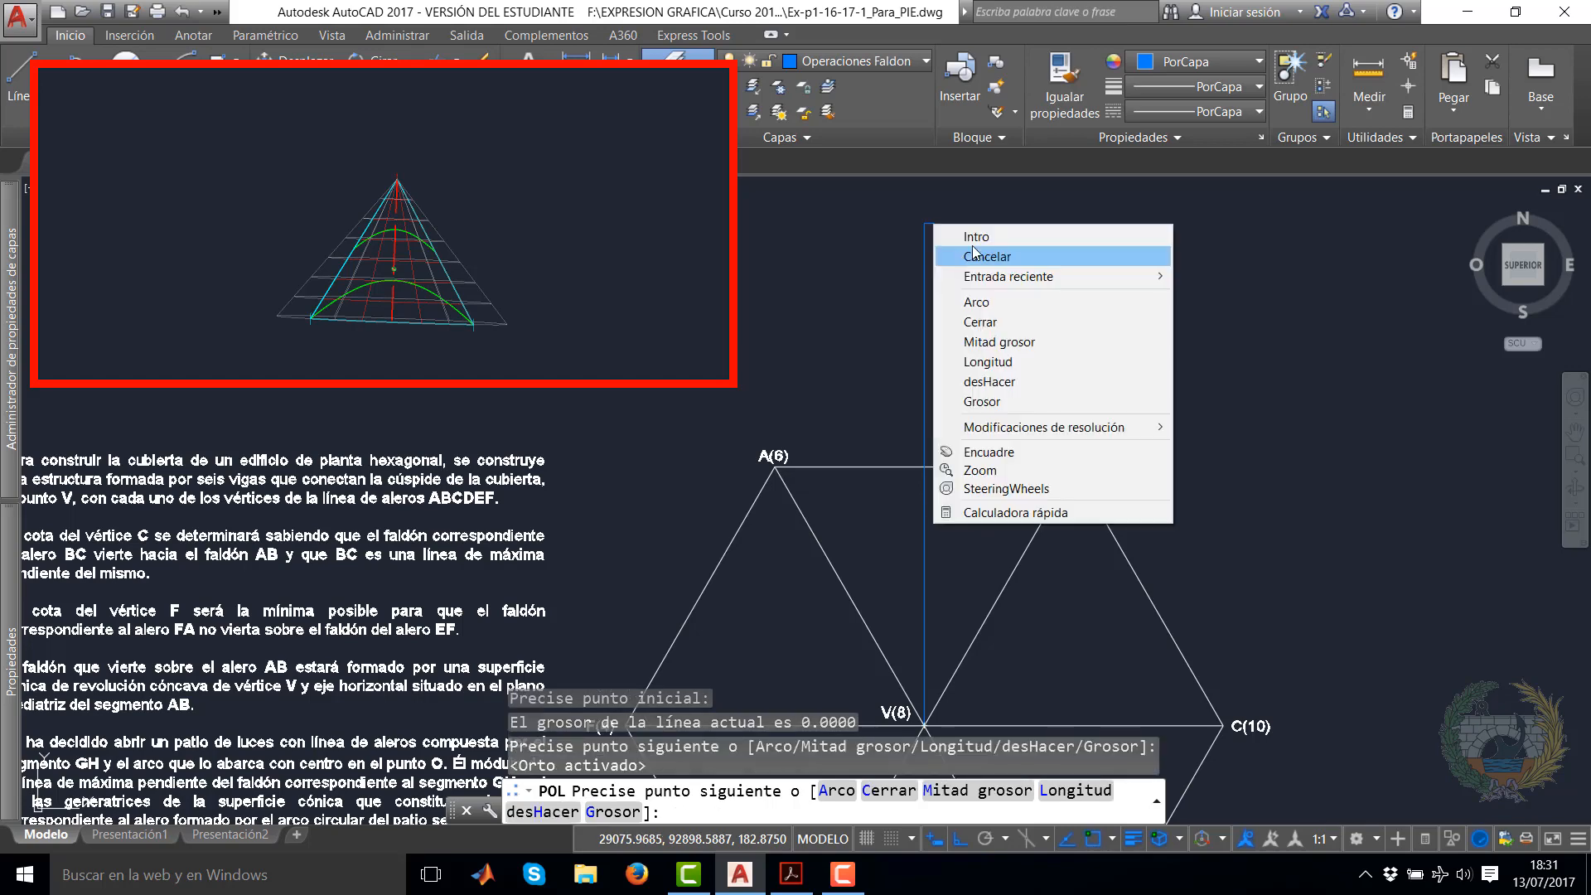
{"action": "left_click", "coordinate": [976, 236]}
Draw a circle of radius 2 centred where the cone's axis crosses eave AB
{"action": "middle_click_drag", "start_coordinate": [904, 459], "coordinate": [932, 320]}
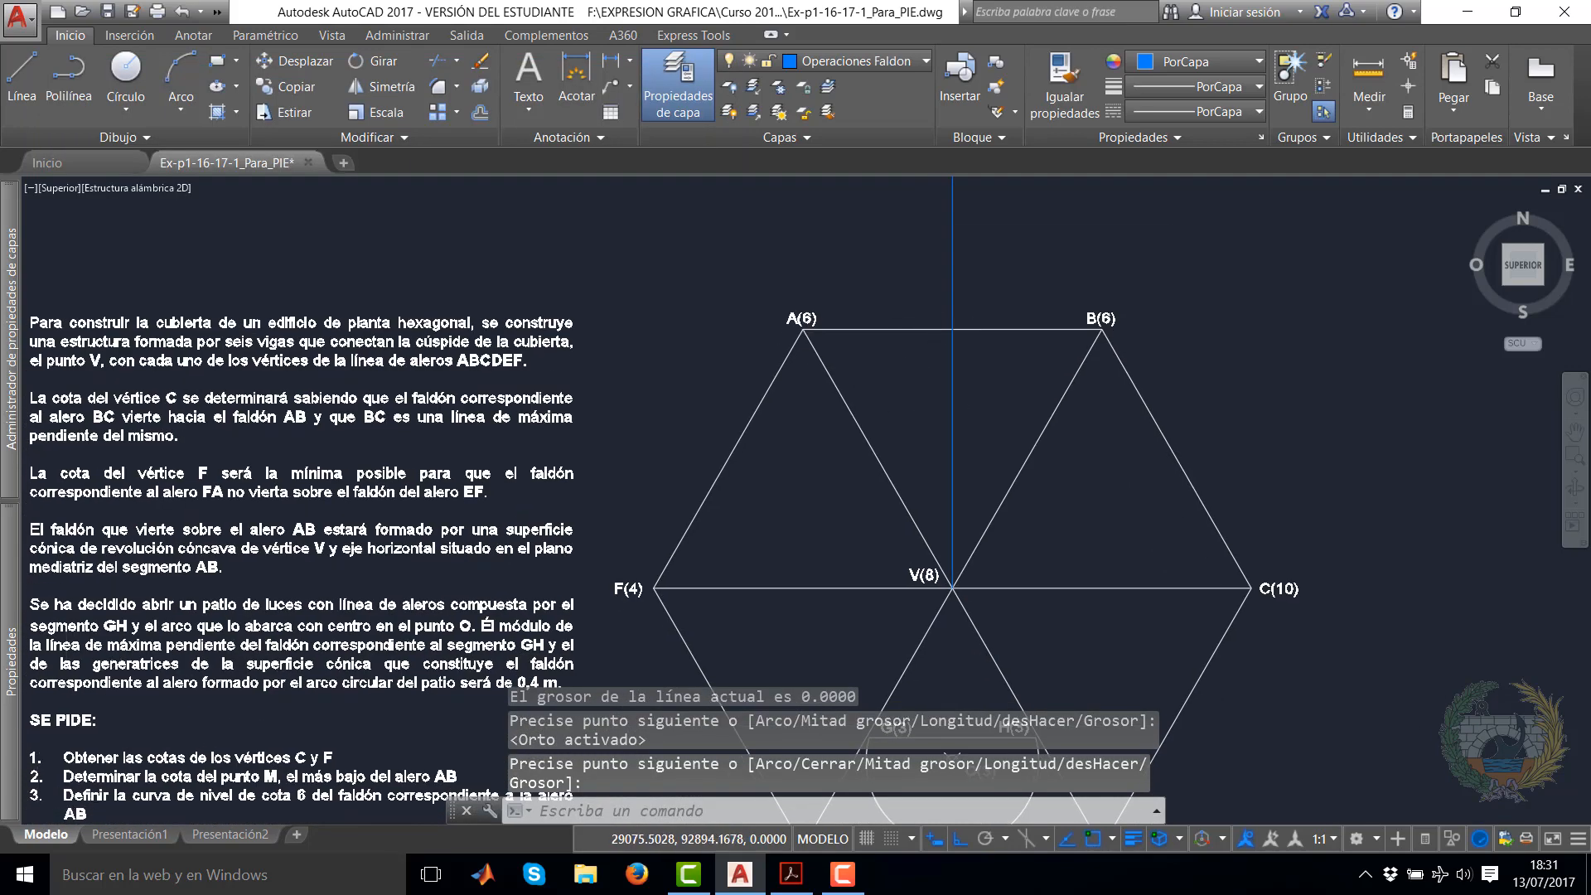
{"action": "scroll", "coordinate": [949, 422], "scroll_direction": "down", "scroll_amount": 2}
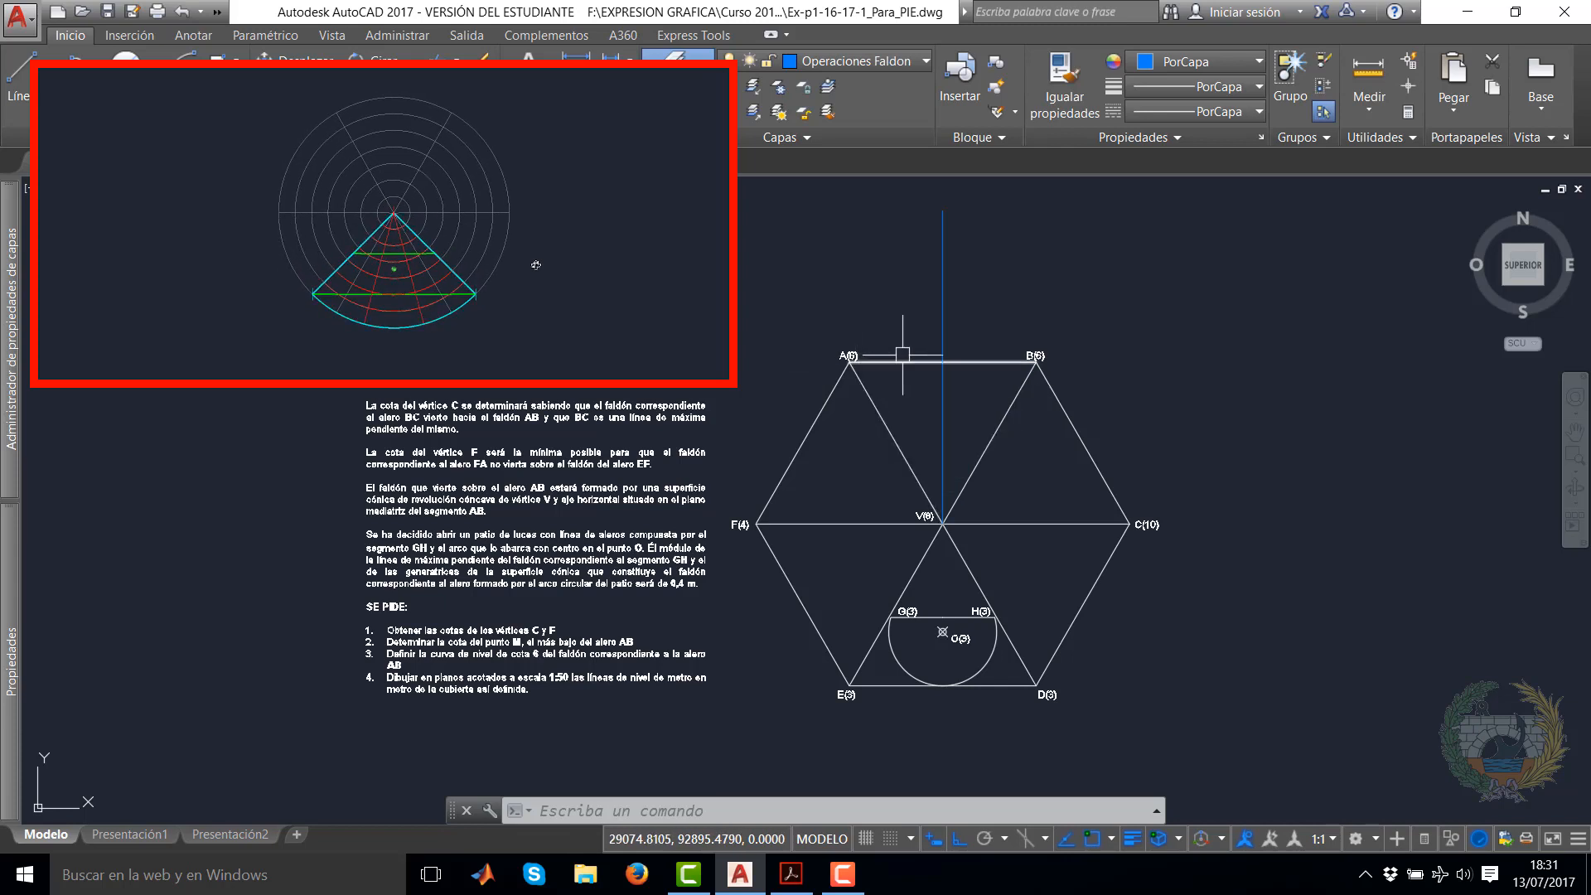
{"action": "mouse_move", "coordinate": [934, 358]}
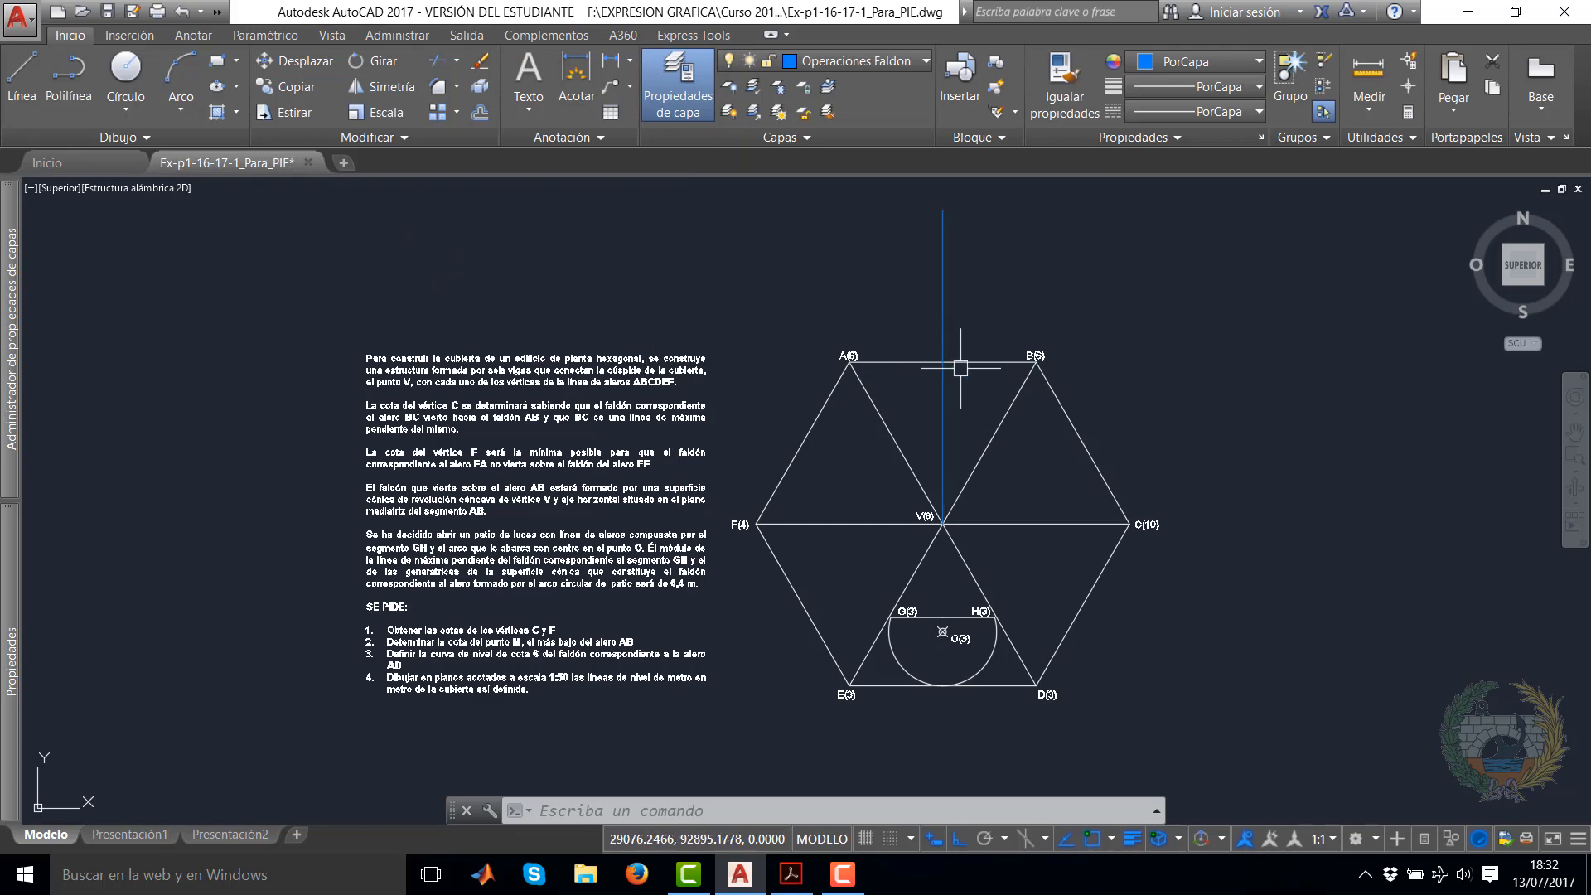
{"action": "scroll", "coordinate": [944, 364], "scroll_direction": "up", "scroll_amount": 8}
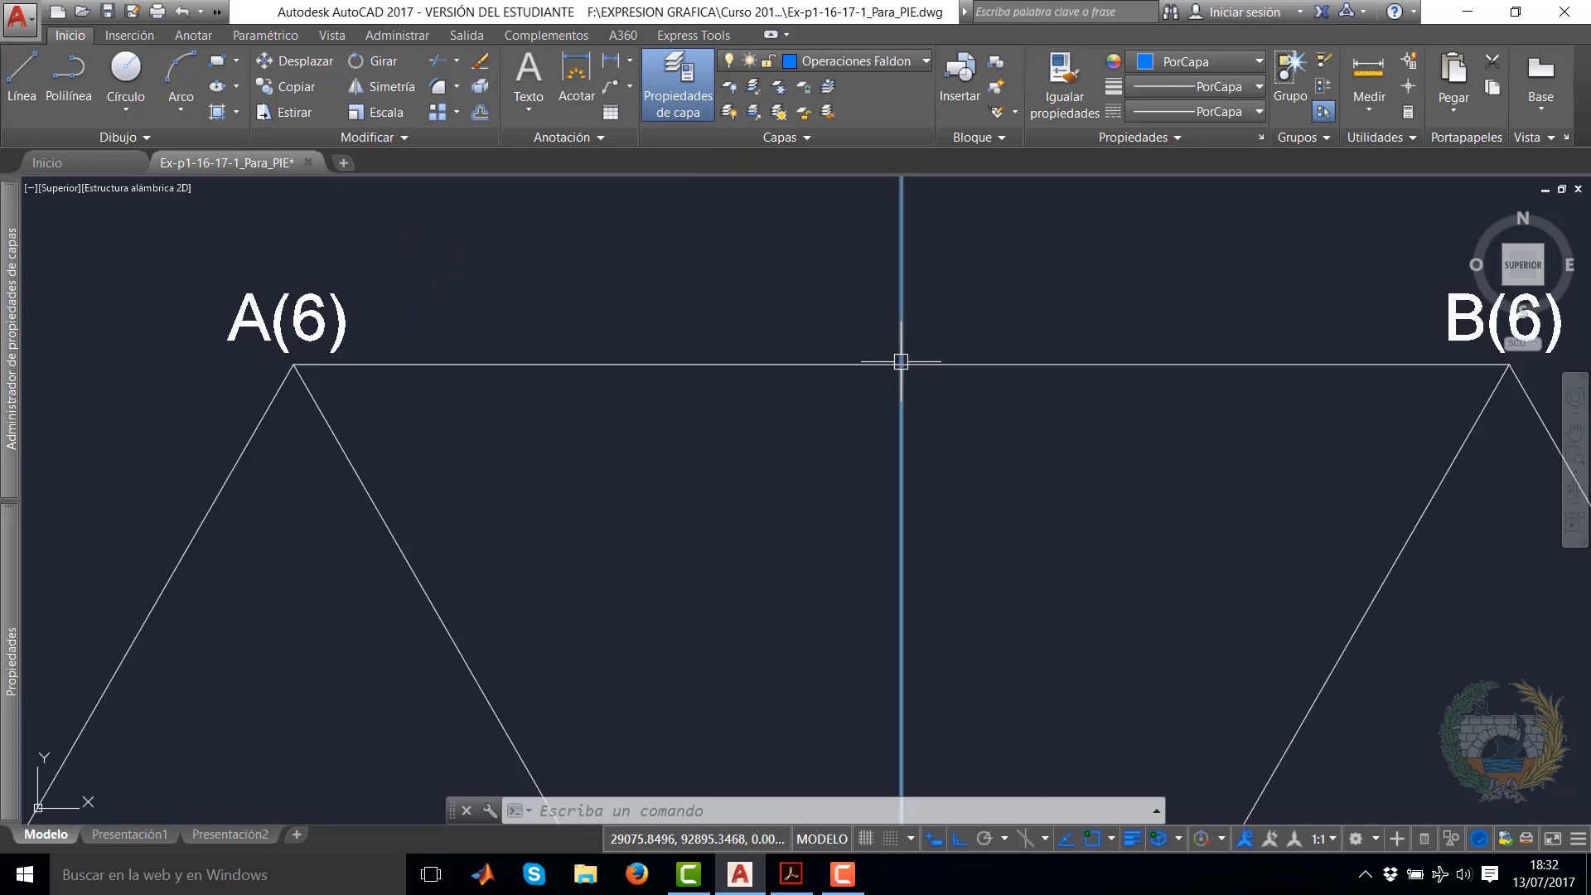
{"action": "scroll", "coordinate": [902, 363], "scroll_direction": "down", "scroll_amount": 10}
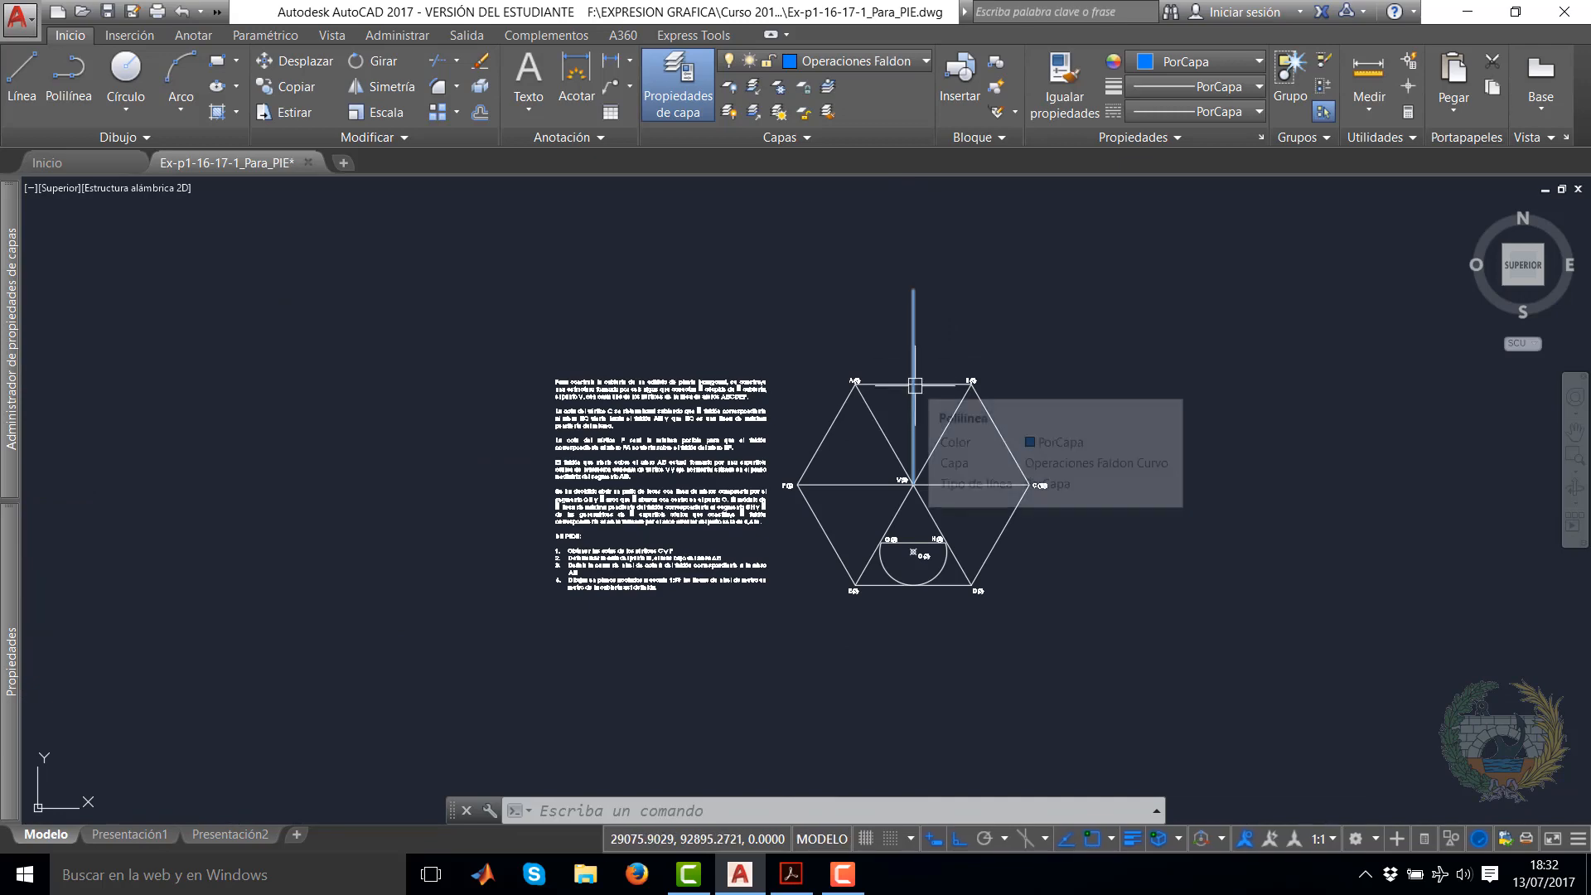
{"action": "scroll", "coordinate": [915, 385], "scroll_direction": "up", "scroll_amount": 4}
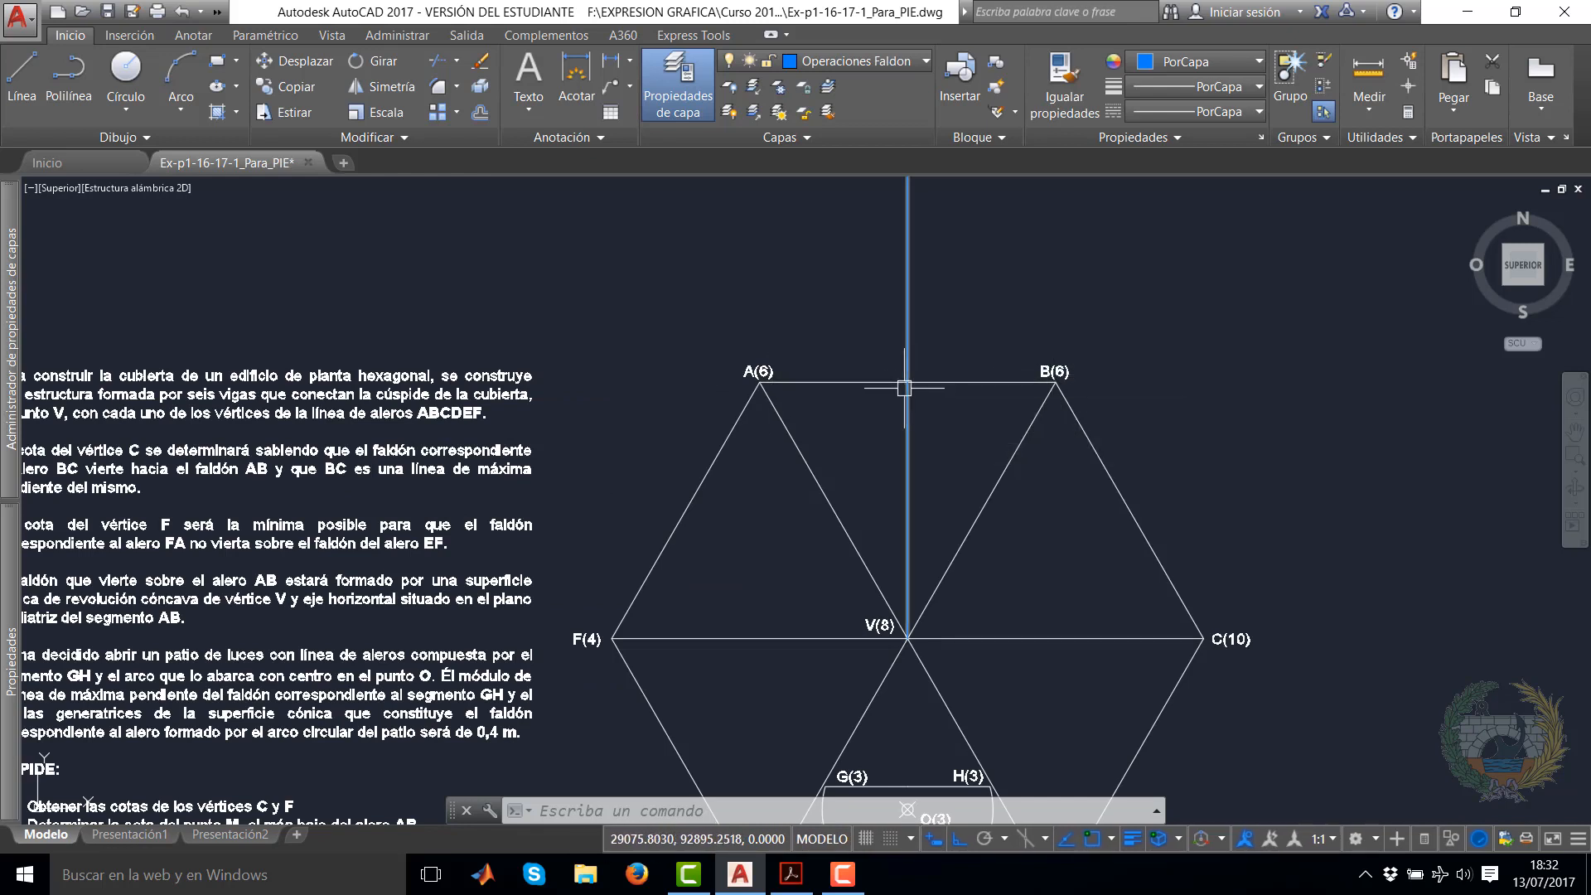
{"action": "middle_click_drag", "start_coordinate": [873, 358], "coordinate": [866, 481]}
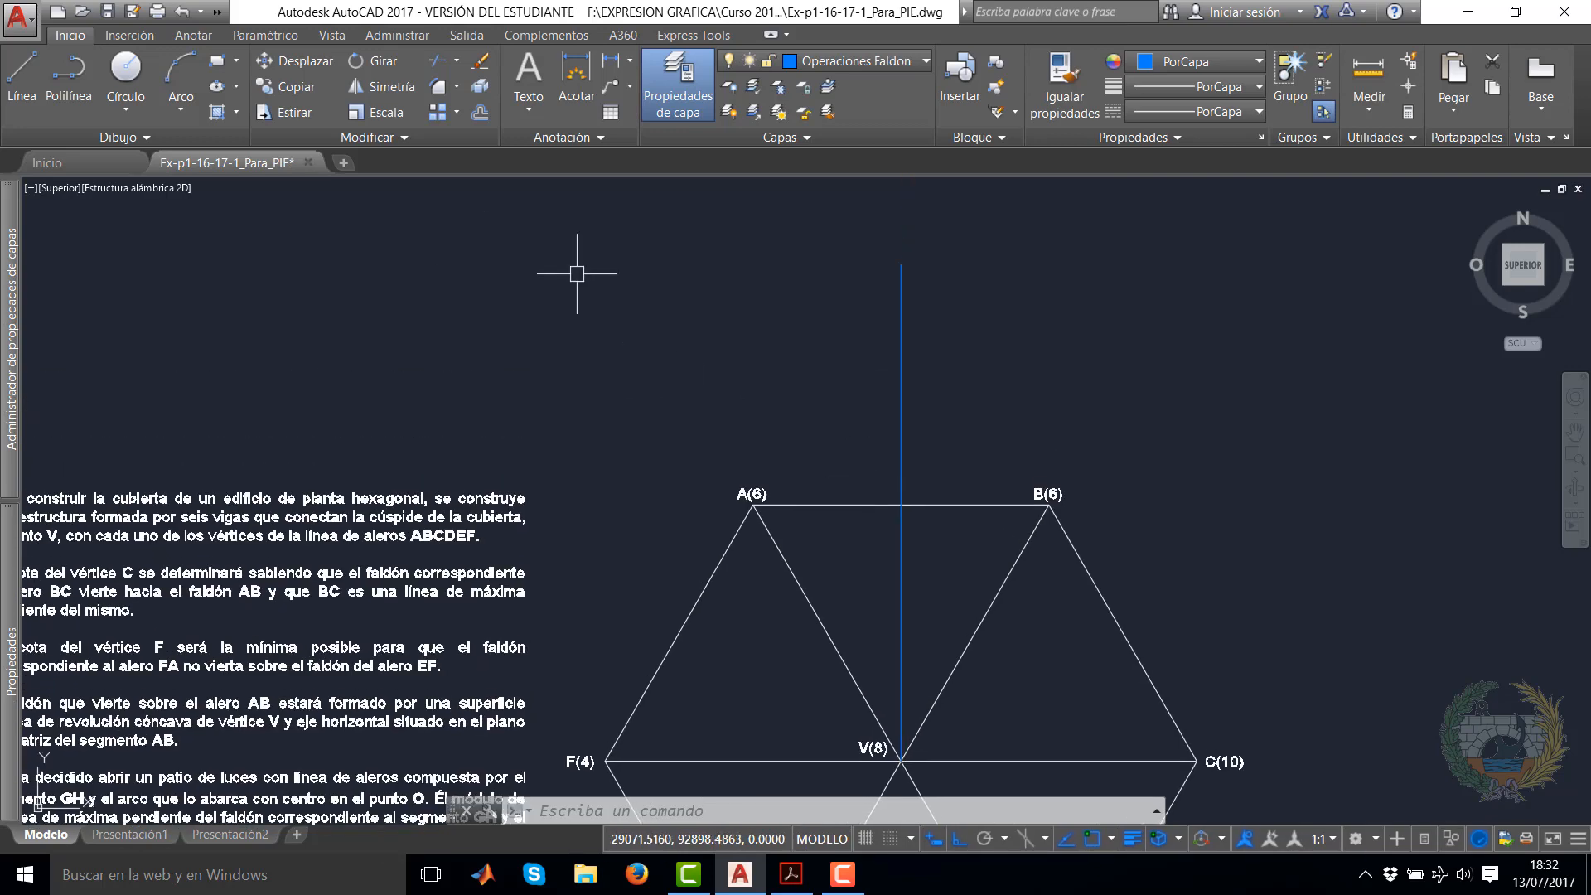
{"action": "left_click", "coordinate": [122, 70]}
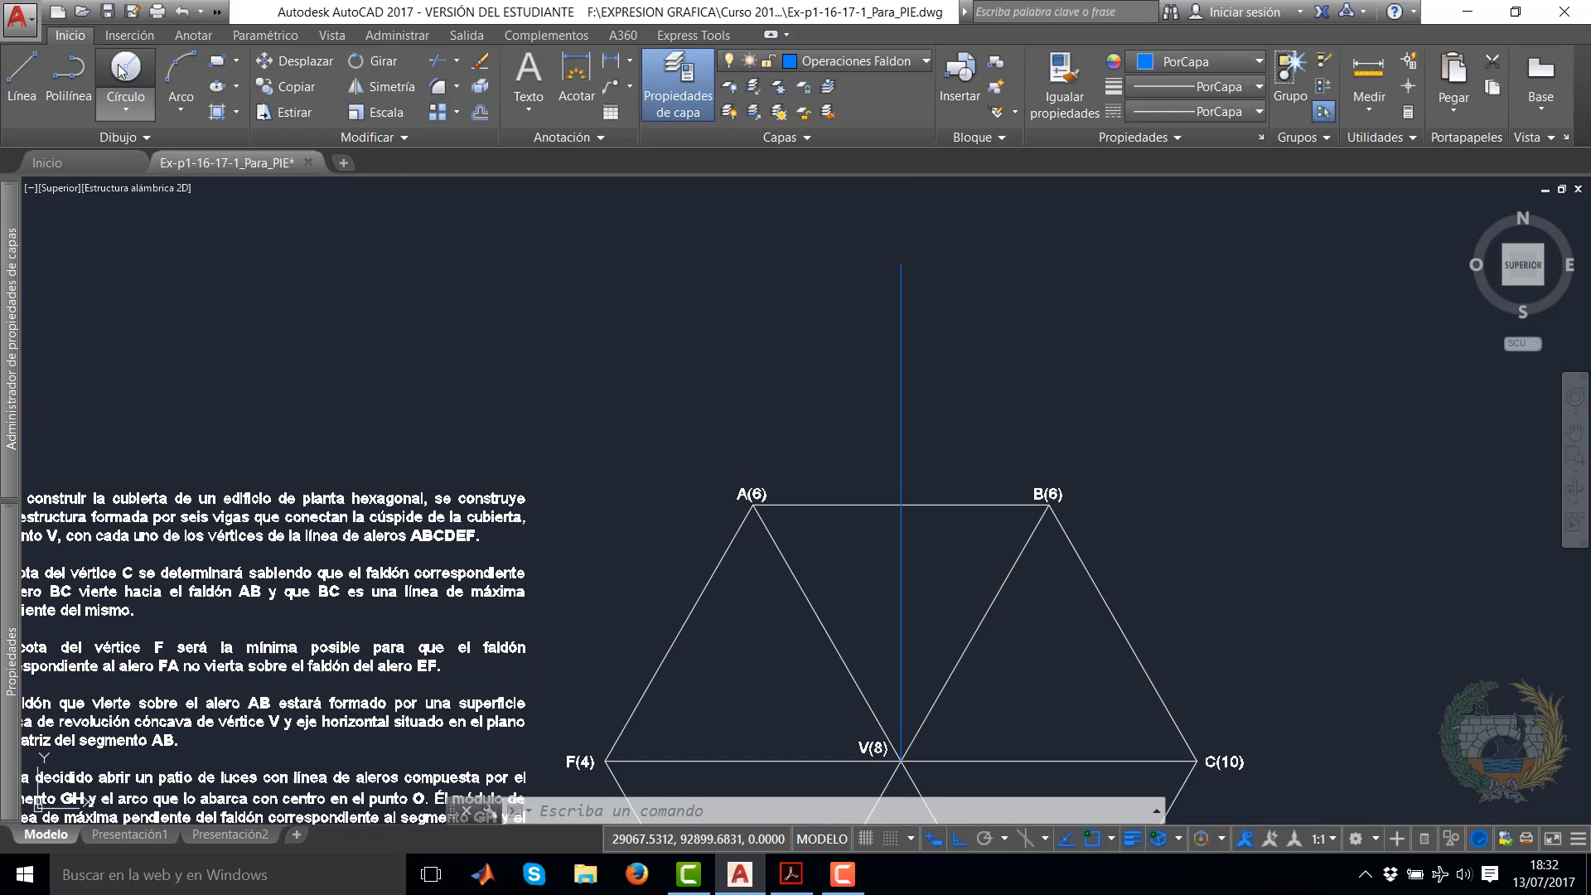
{"action": "left_click", "coordinate": [901, 504]}
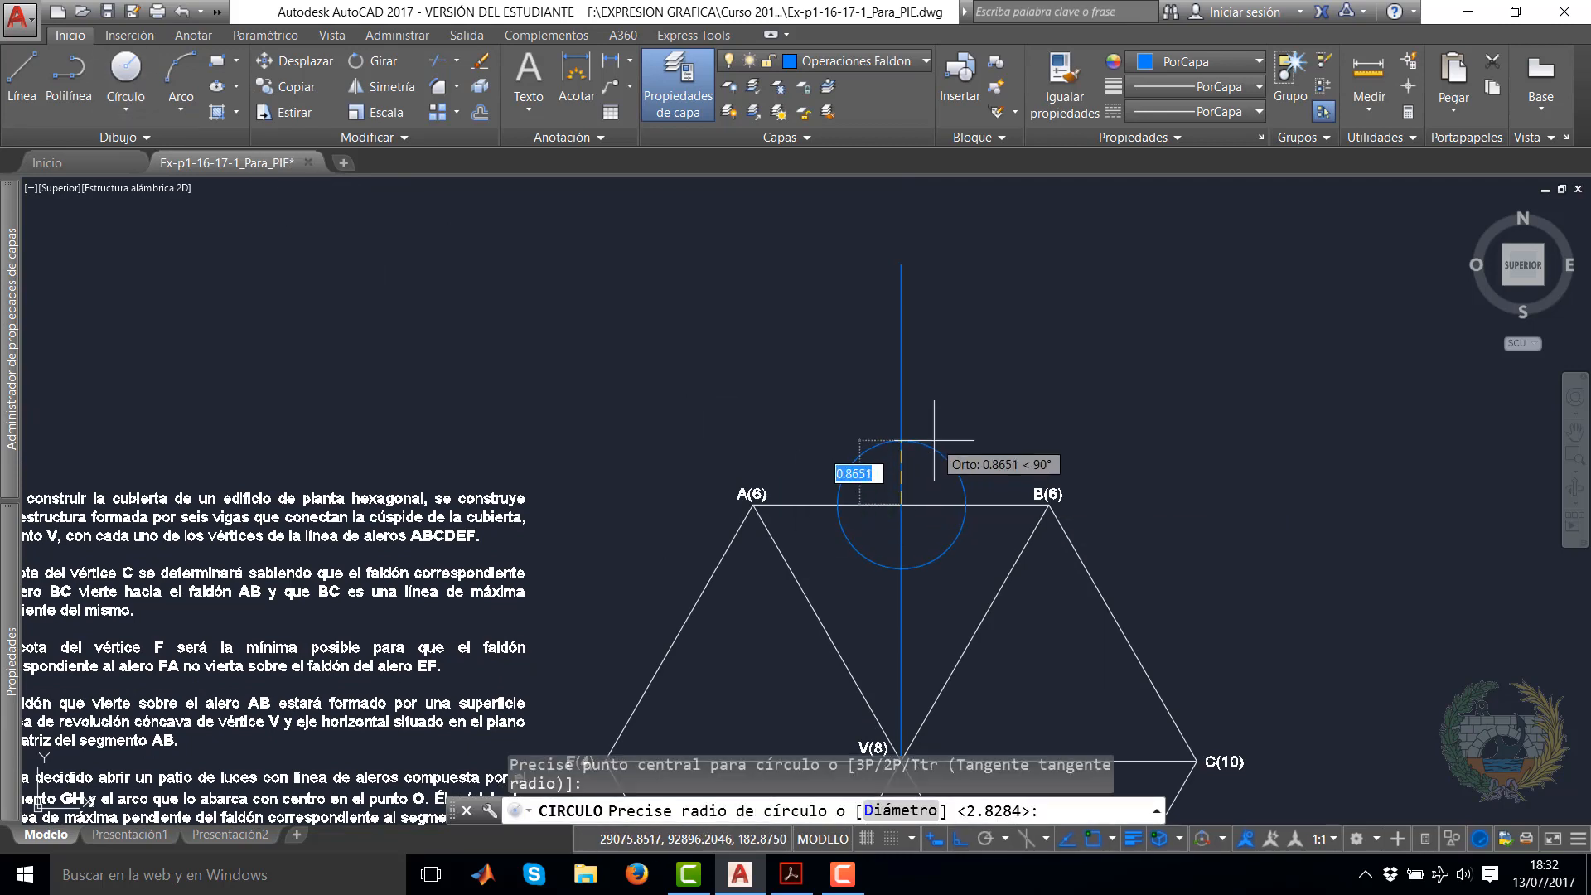
{"action": "type", "text": "2"}
{"action": "key", "text": "Return"}
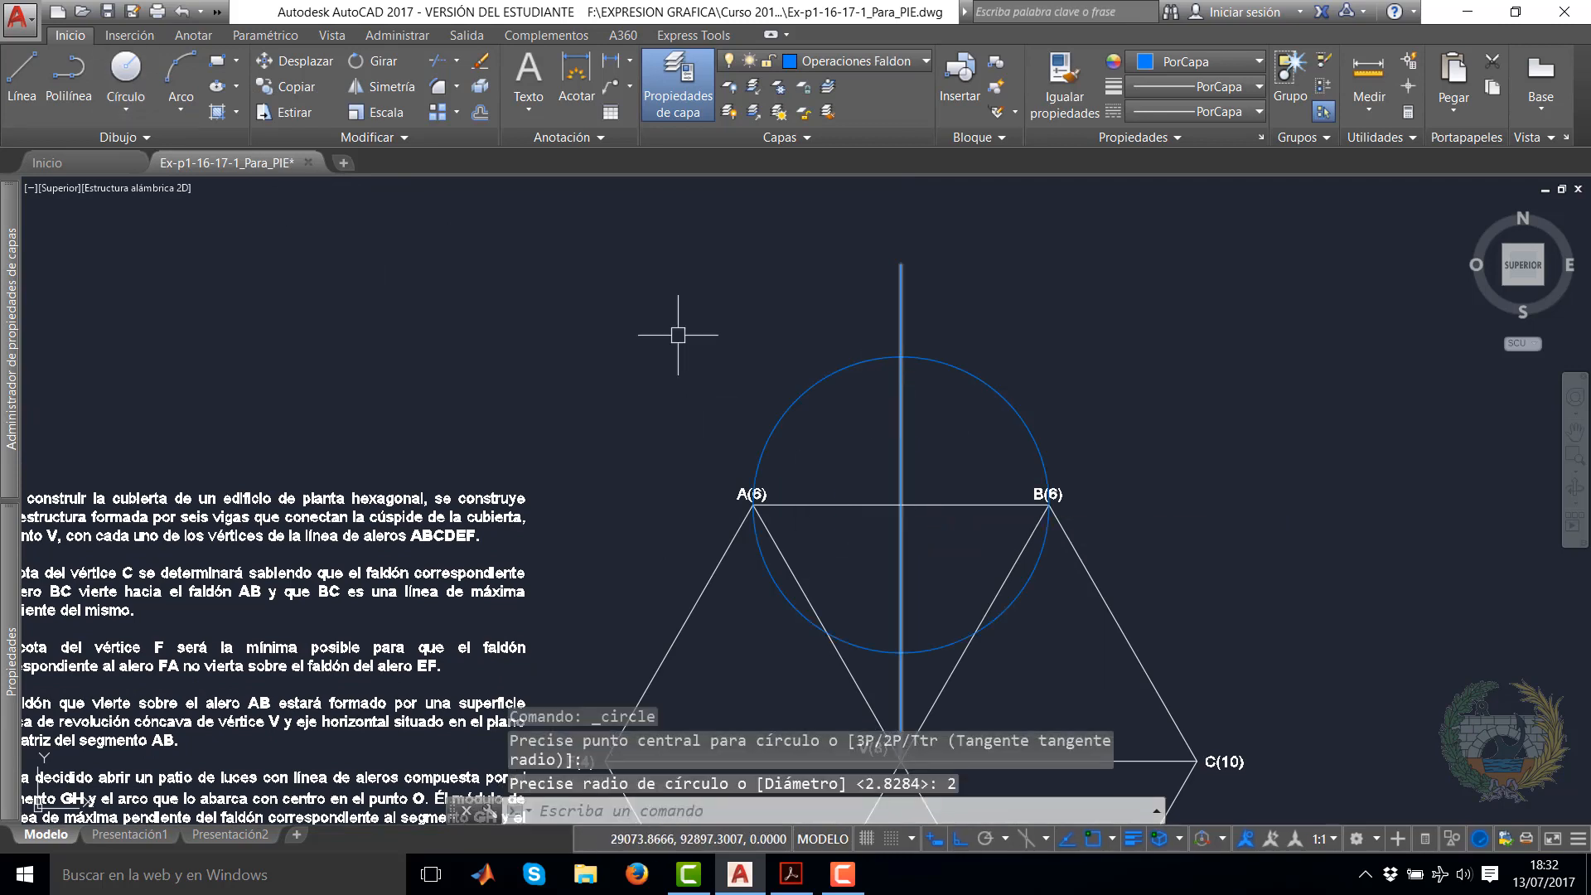
Mark a point where the circle crosses the cone's axis above eave AB, and erase the circle
{"action": "left_click", "coordinate": [124, 138]}
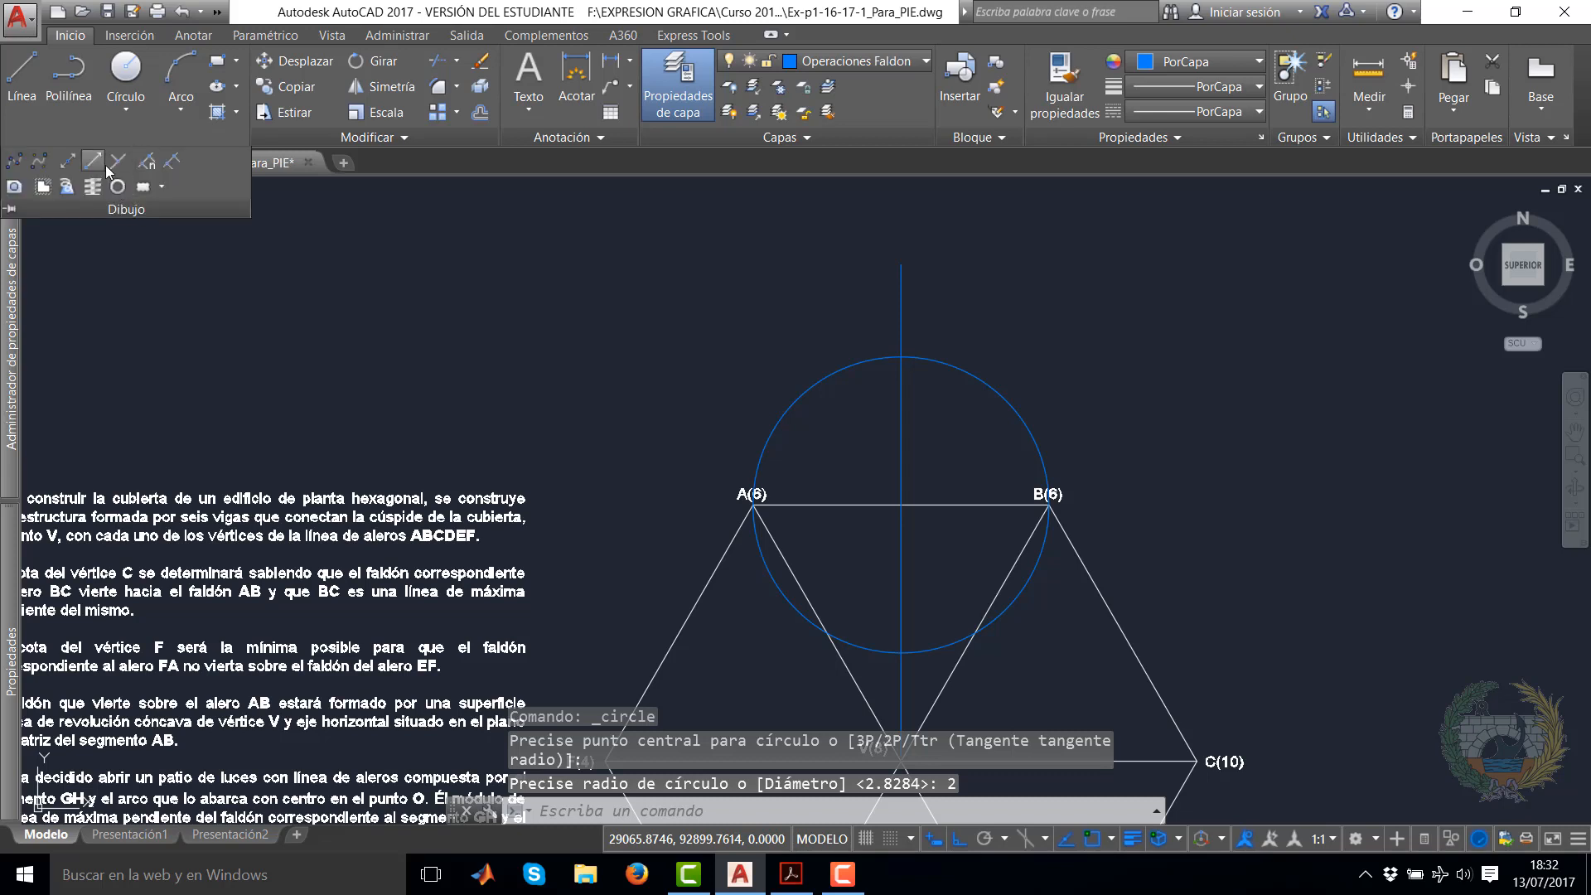
{"action": "left_click", "coordinate": [118, 161]}
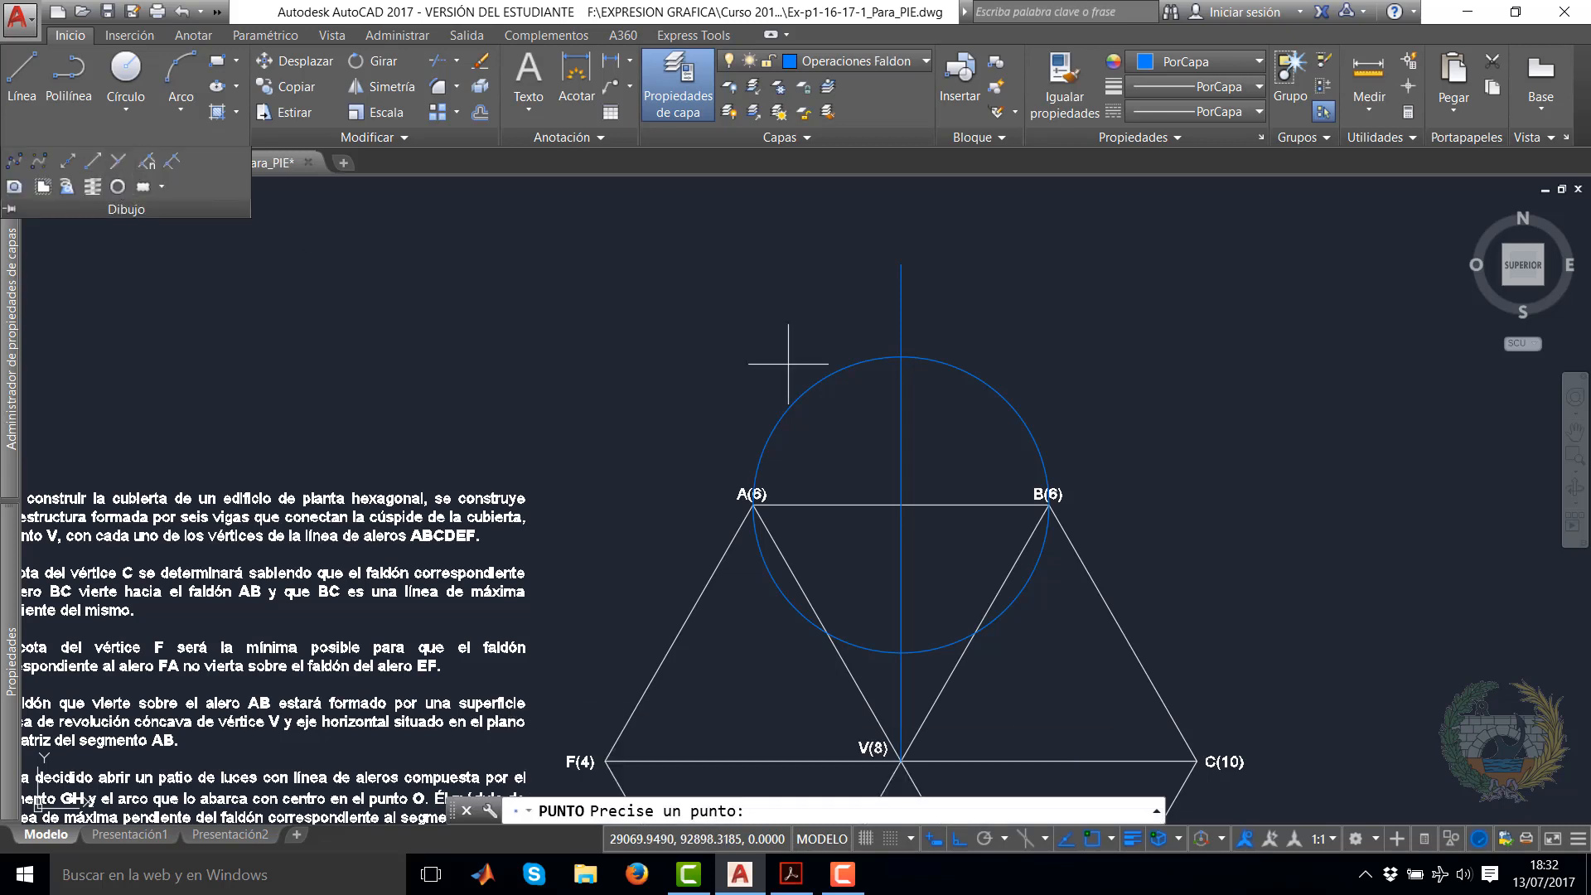
{"action": "left_click", "coordinate": [901, 356]}
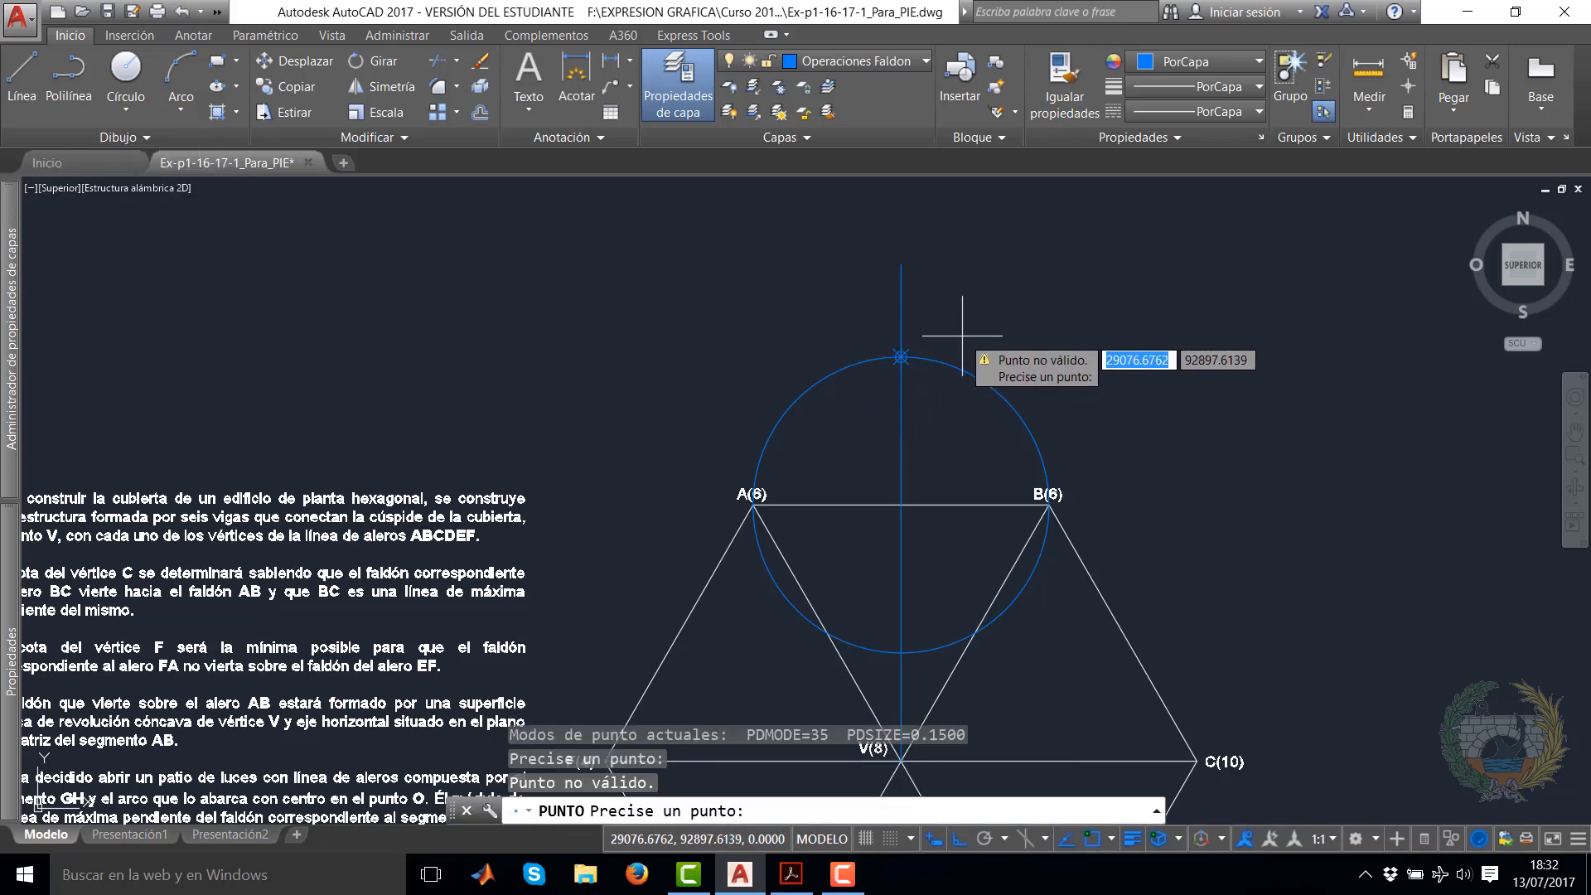
{"action": "key", "text": "Escape"}
{"action": "left_click", "coordinate": [953, 365]}
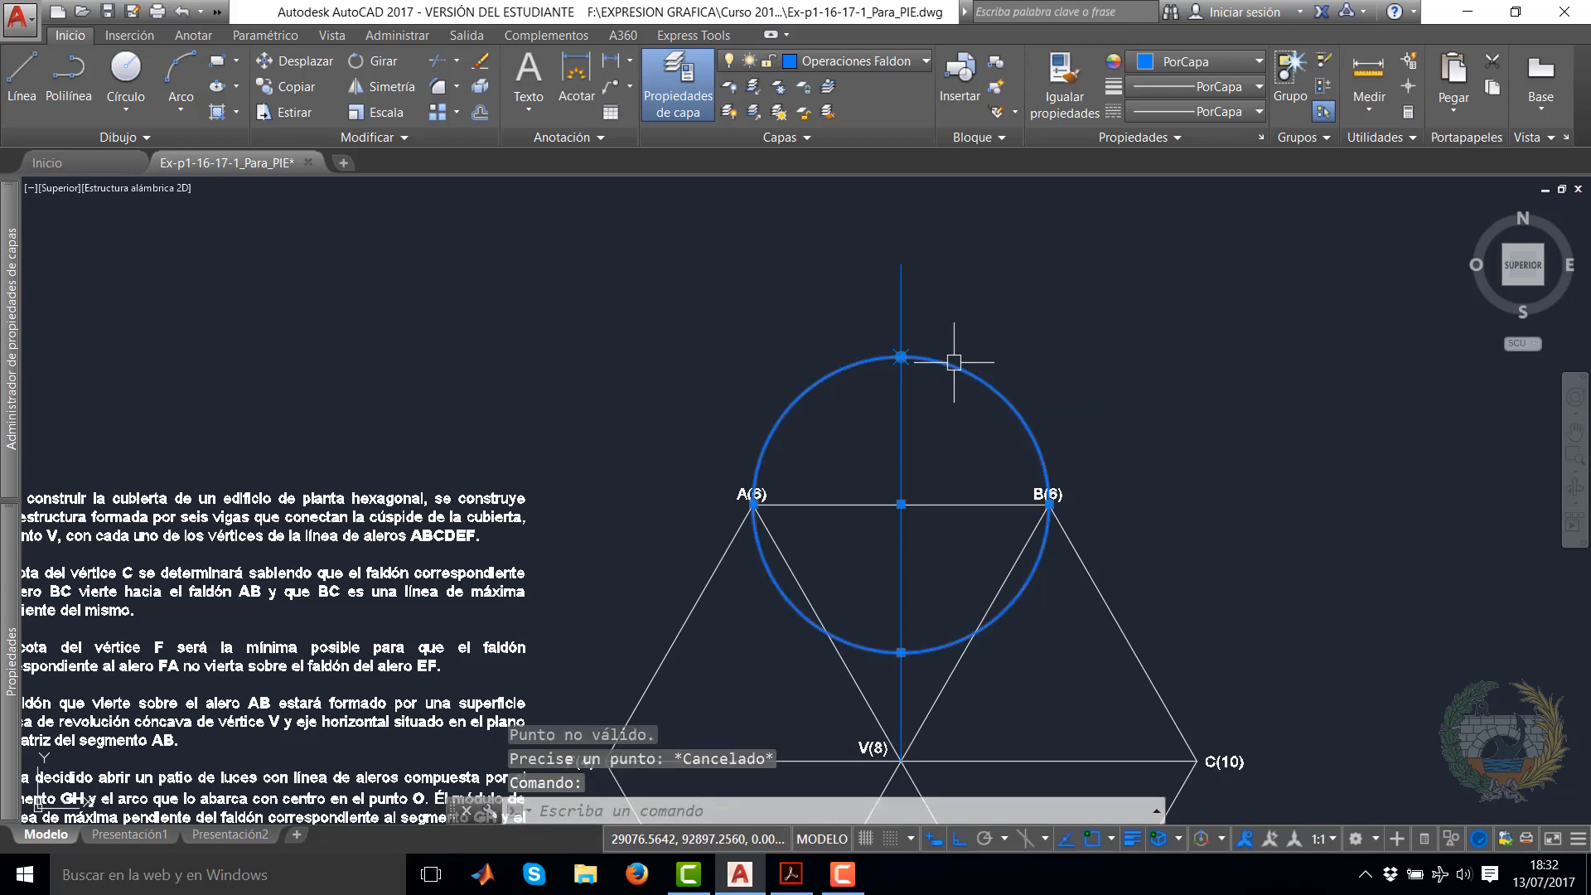
{"action": "key", "text": "Delete"}
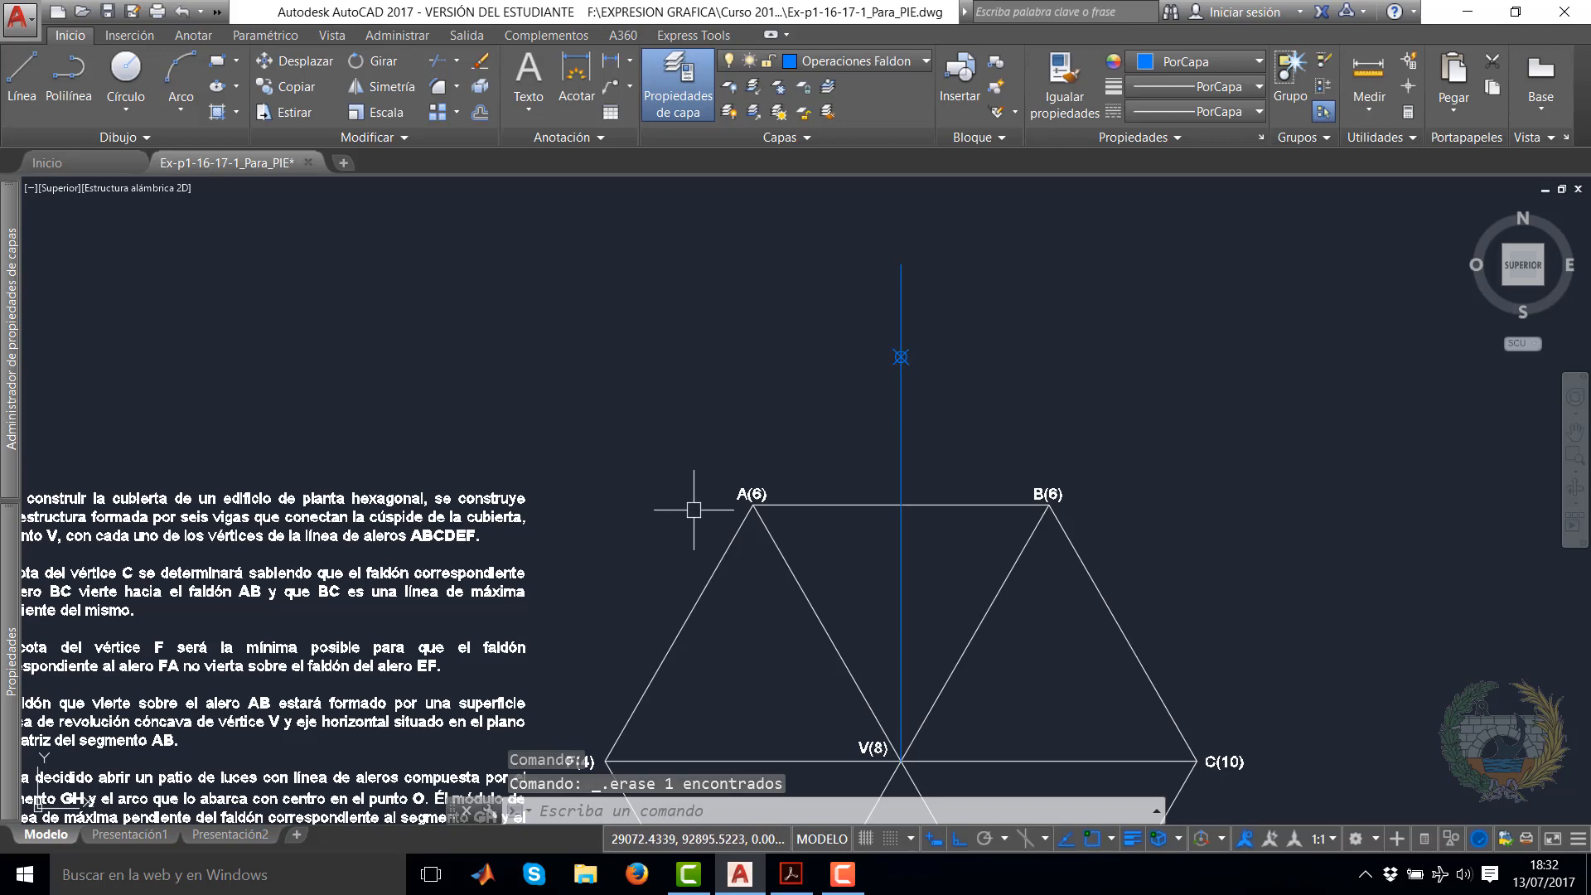
{"action": "left_click", "coordinate": [502, 521]}
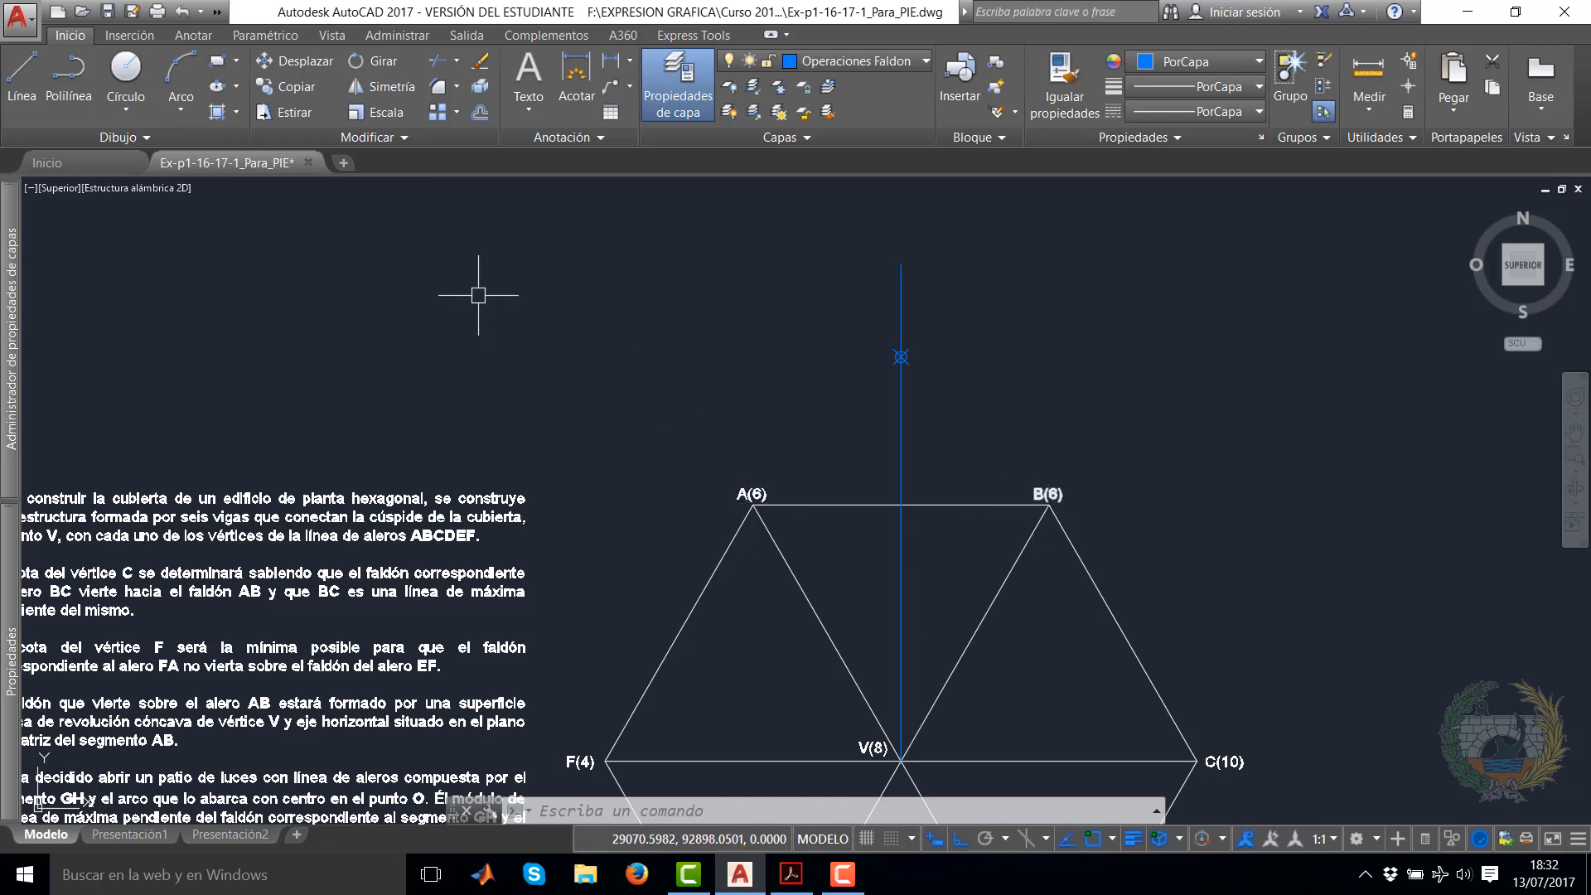
Draw a circle centred on the marked point of the cone's axis and passing through vertex A
{"action": "left_click", "coordinate": [126, 73]}
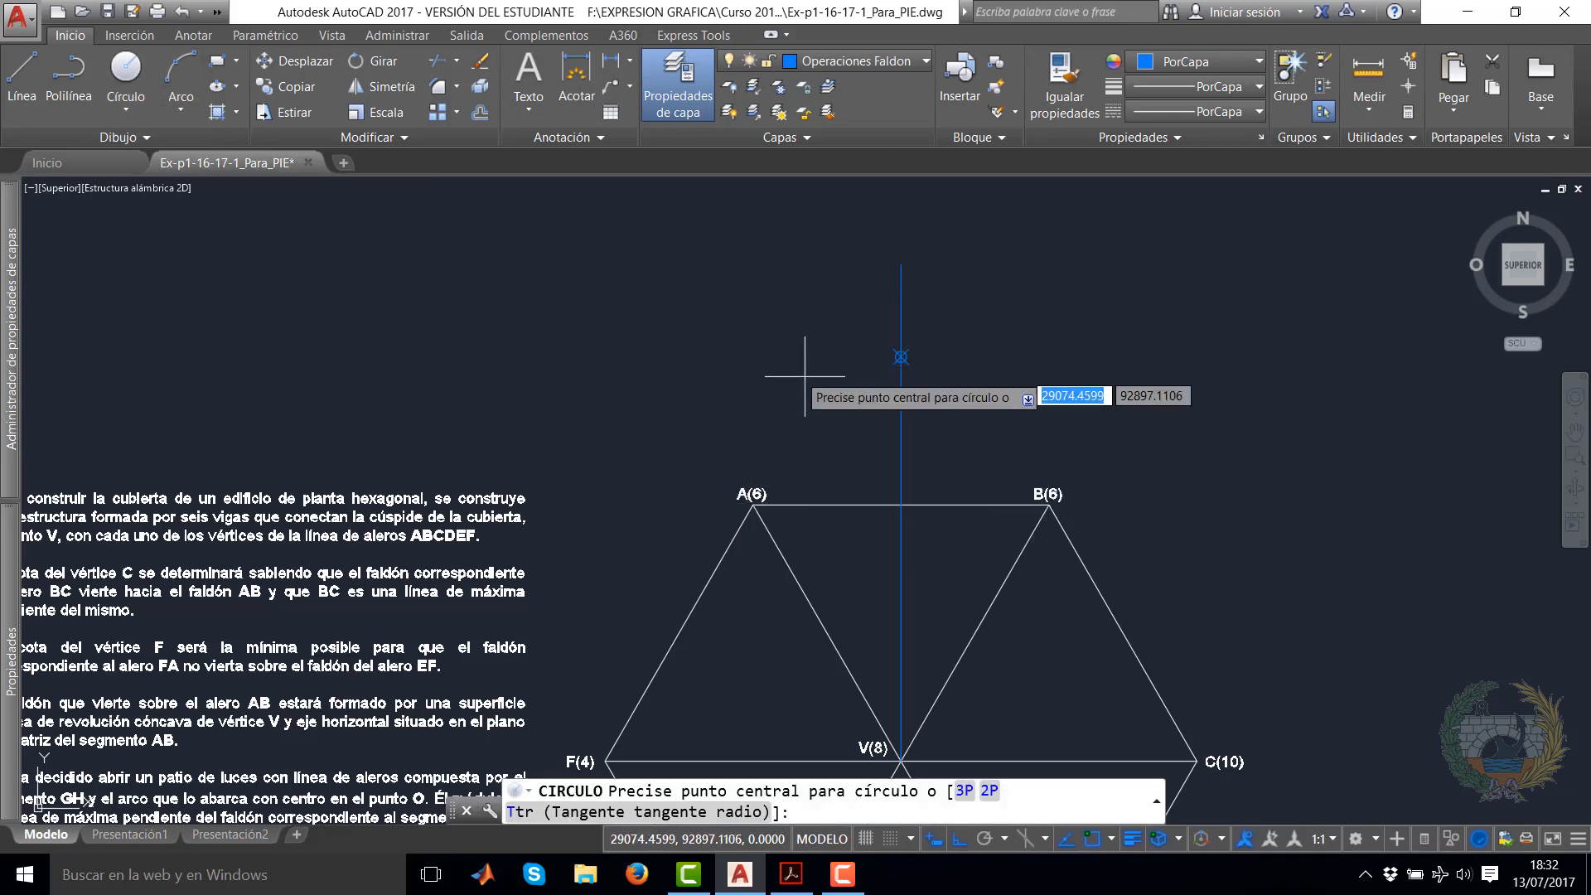
{"action": "left_click", "coordinate": [877, 360]}
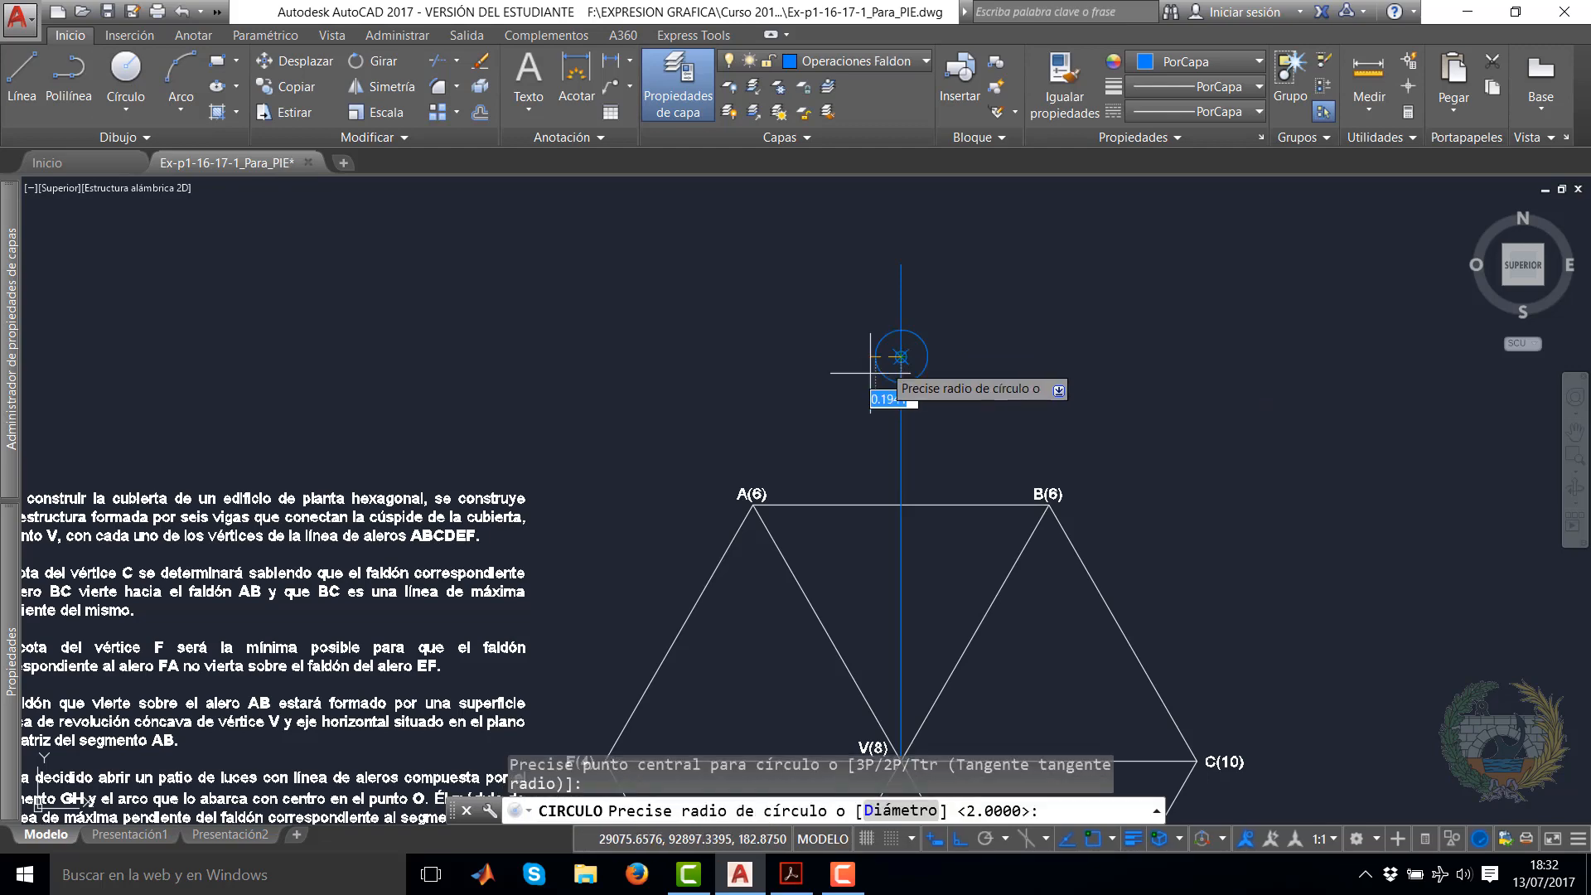
{"action": "left_click", "coordinate": [752, 506]}
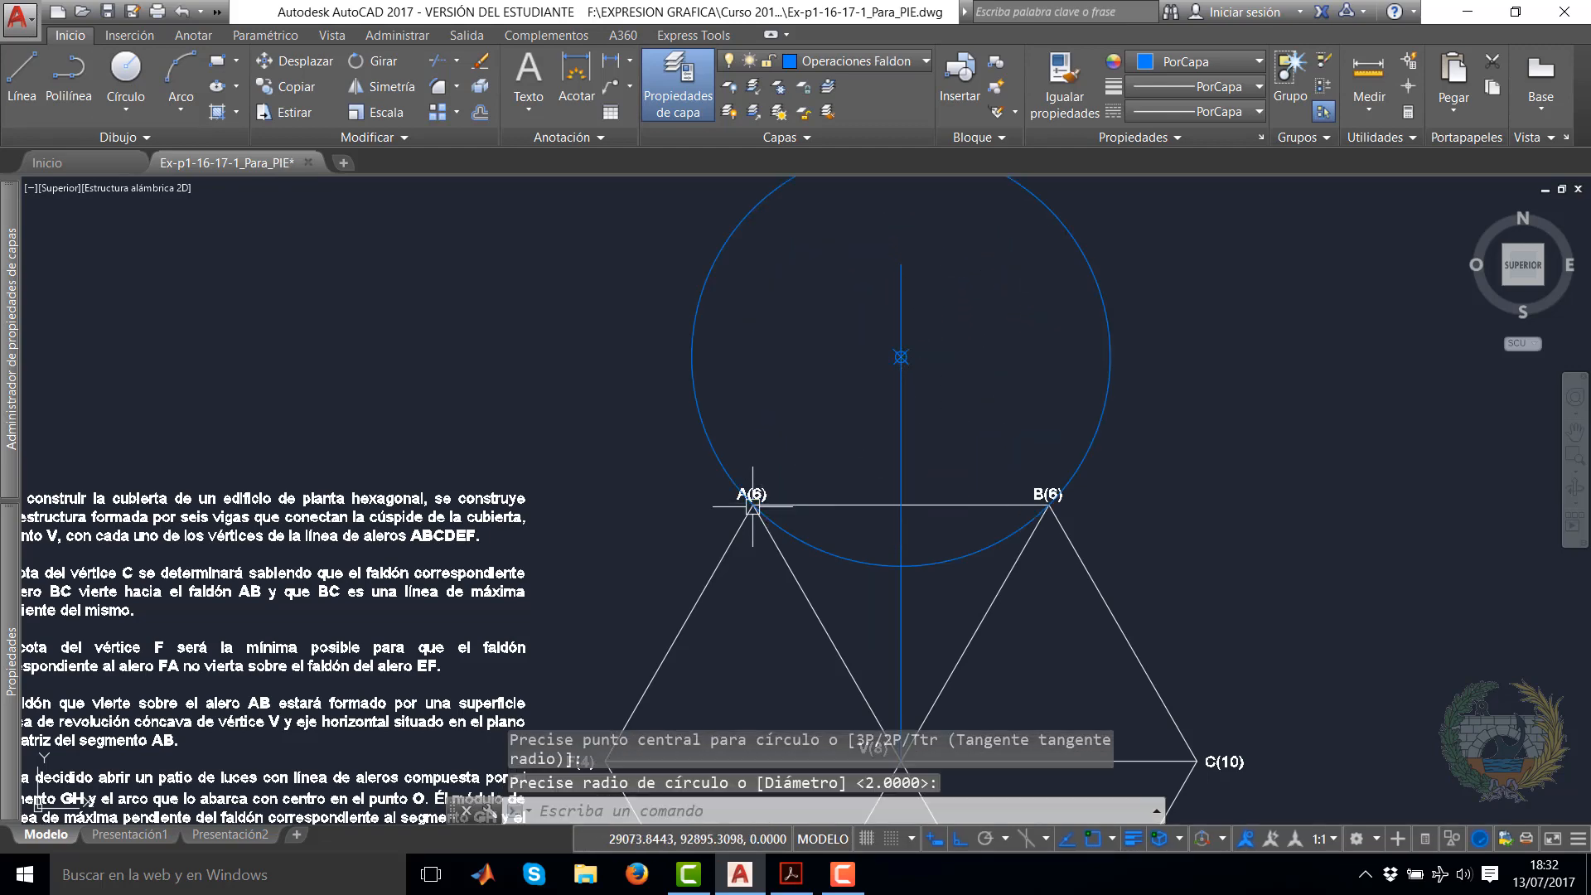
Examine the circular arc between A and B against the exercise statement's question about the lowest point M of eave AB
{"action": "scroll", "coordinate": [870, 432], "scroll_direction": "down", "scroll_amount": 2}
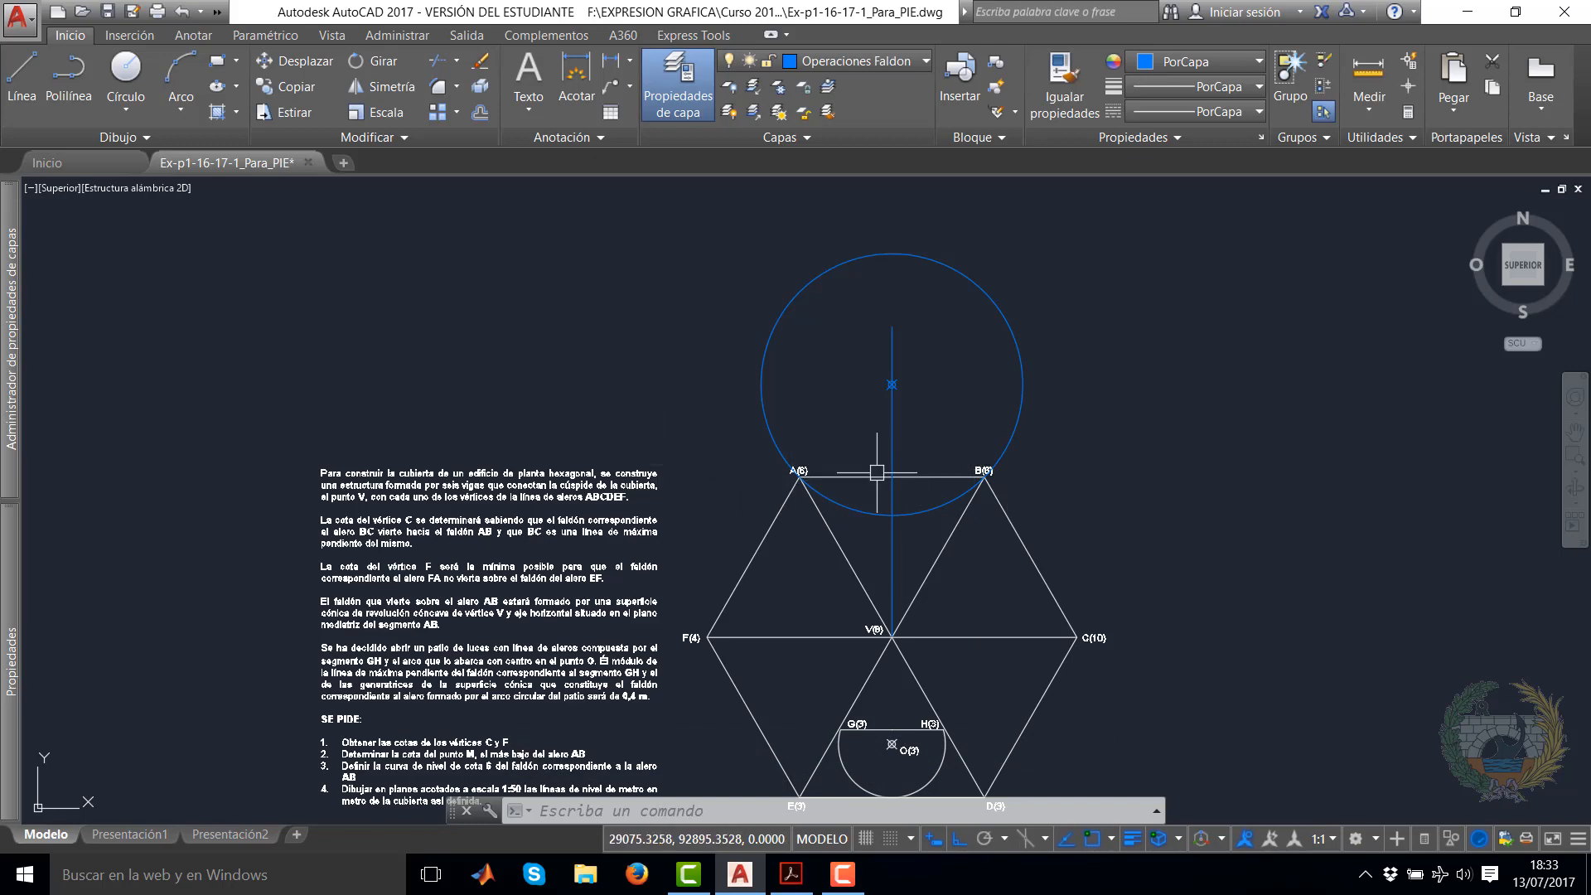
{"action": "scroll", "coordinate": [869, 474], "scroll_direction": "up", "scroll_amount": 2}
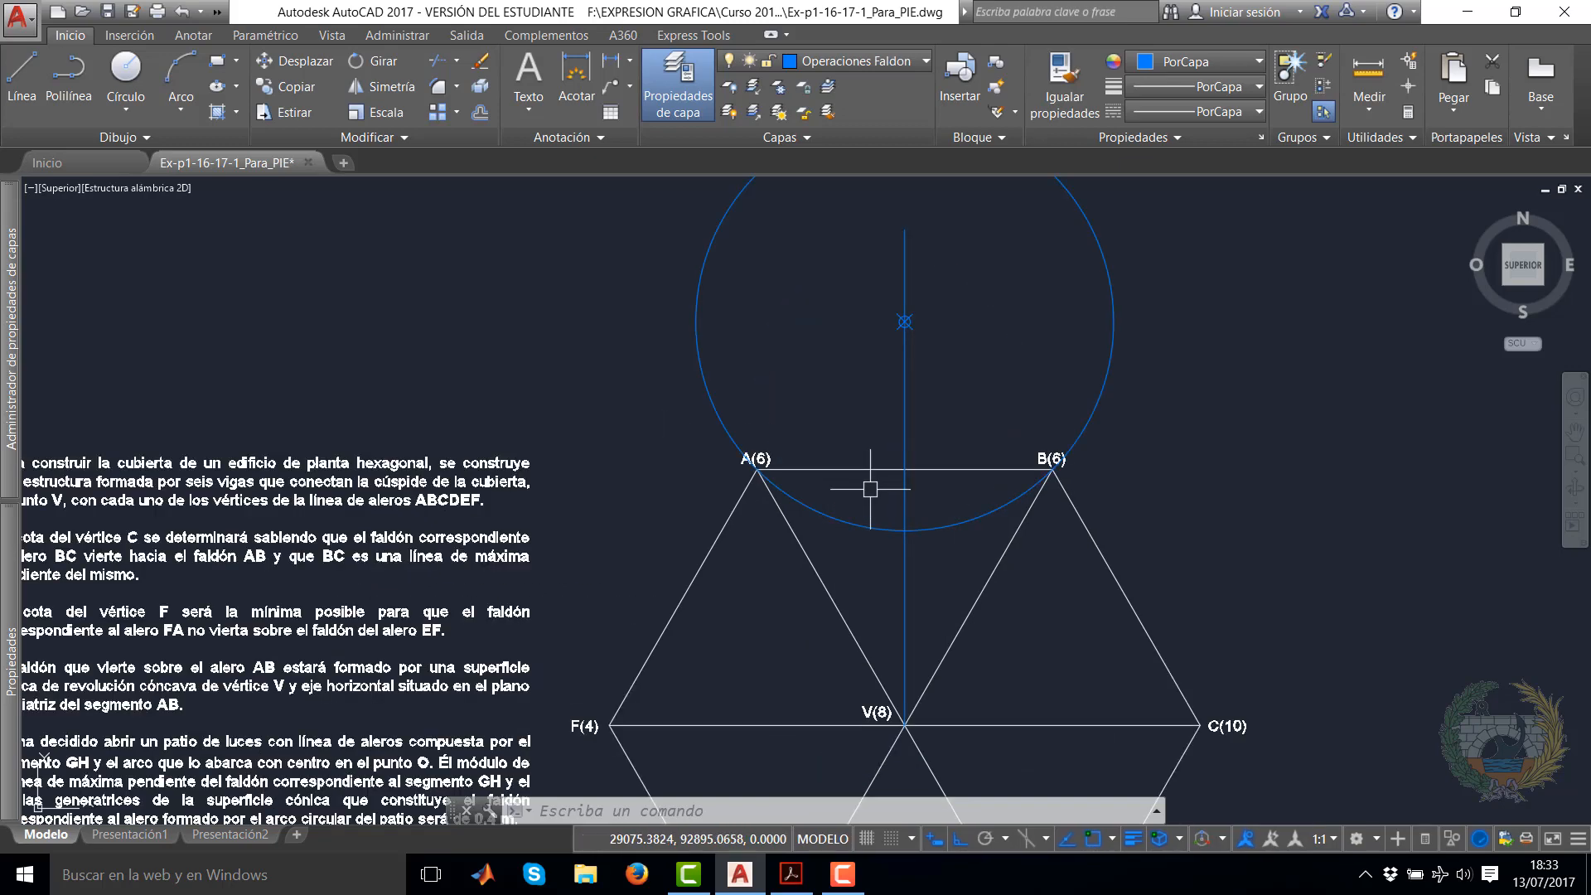
{"action": "scroll", "coordinate": [870, 489], "scroll_direction": "down", "scroll_amount": 2}
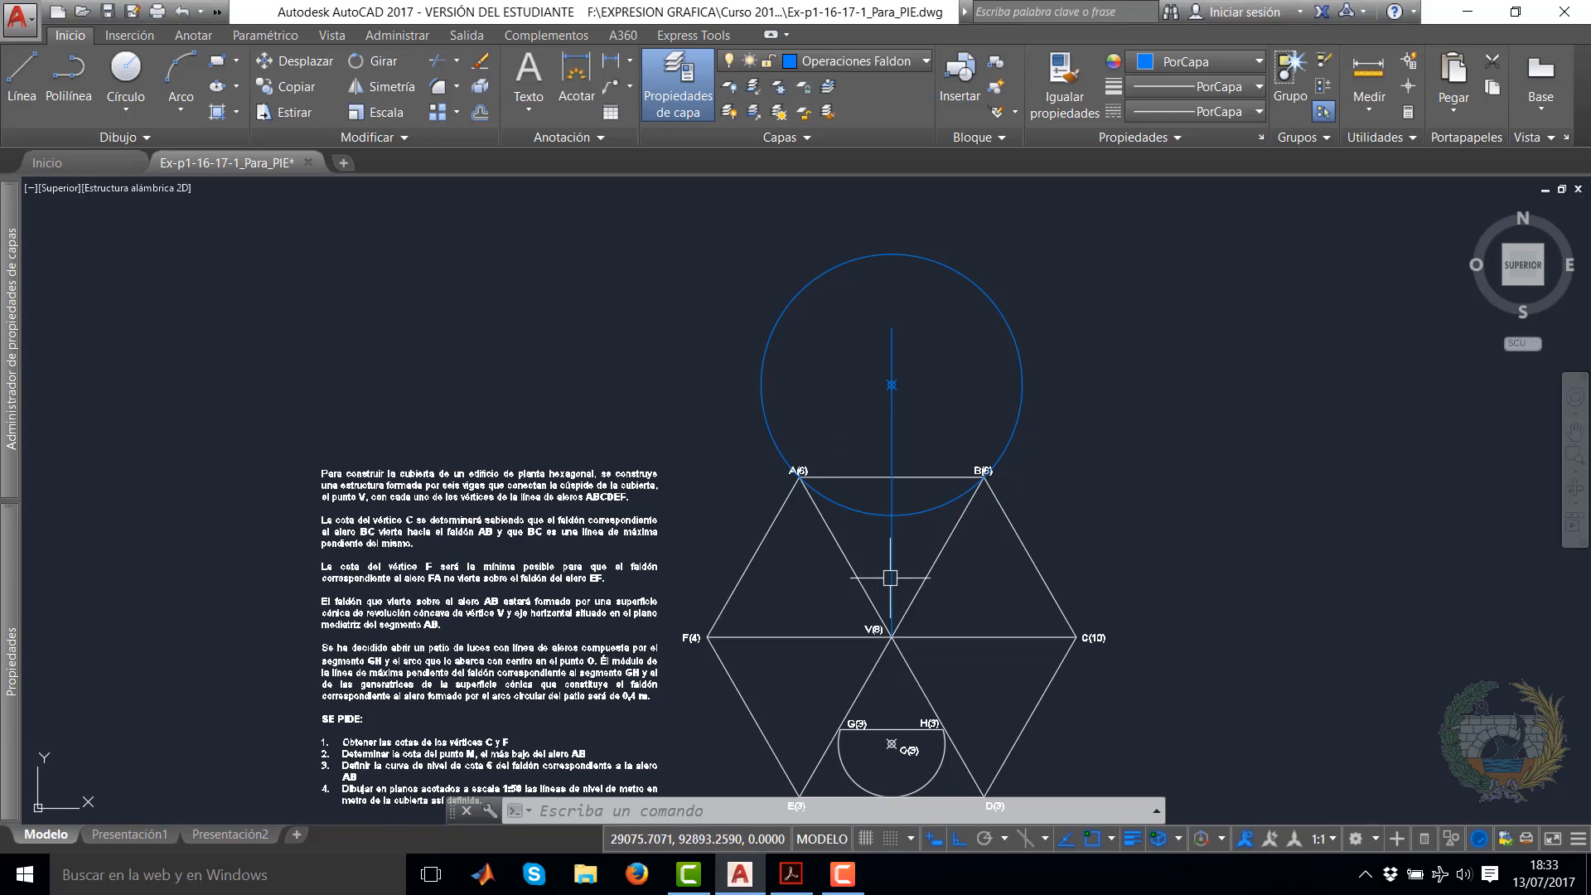
{"action": "middle_click_drag", "start_coordinate": [890, 578], "coordinate": [844, 467]}
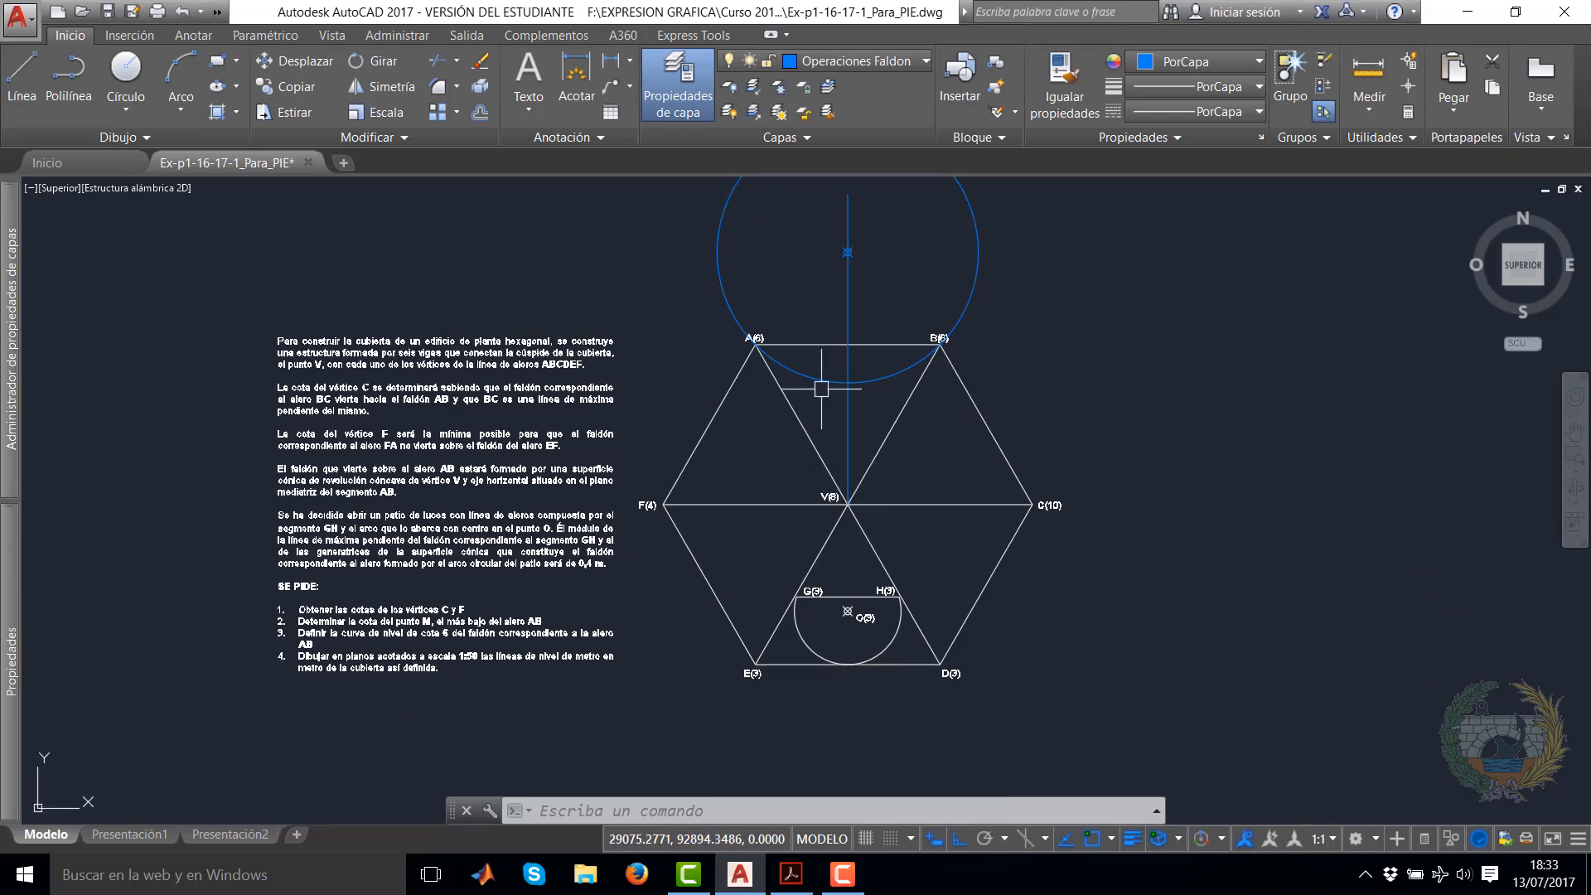
{"action": "scroll", "coordinate": [821, 389], "scroll_direction": "up", "scroll_amount": 4}
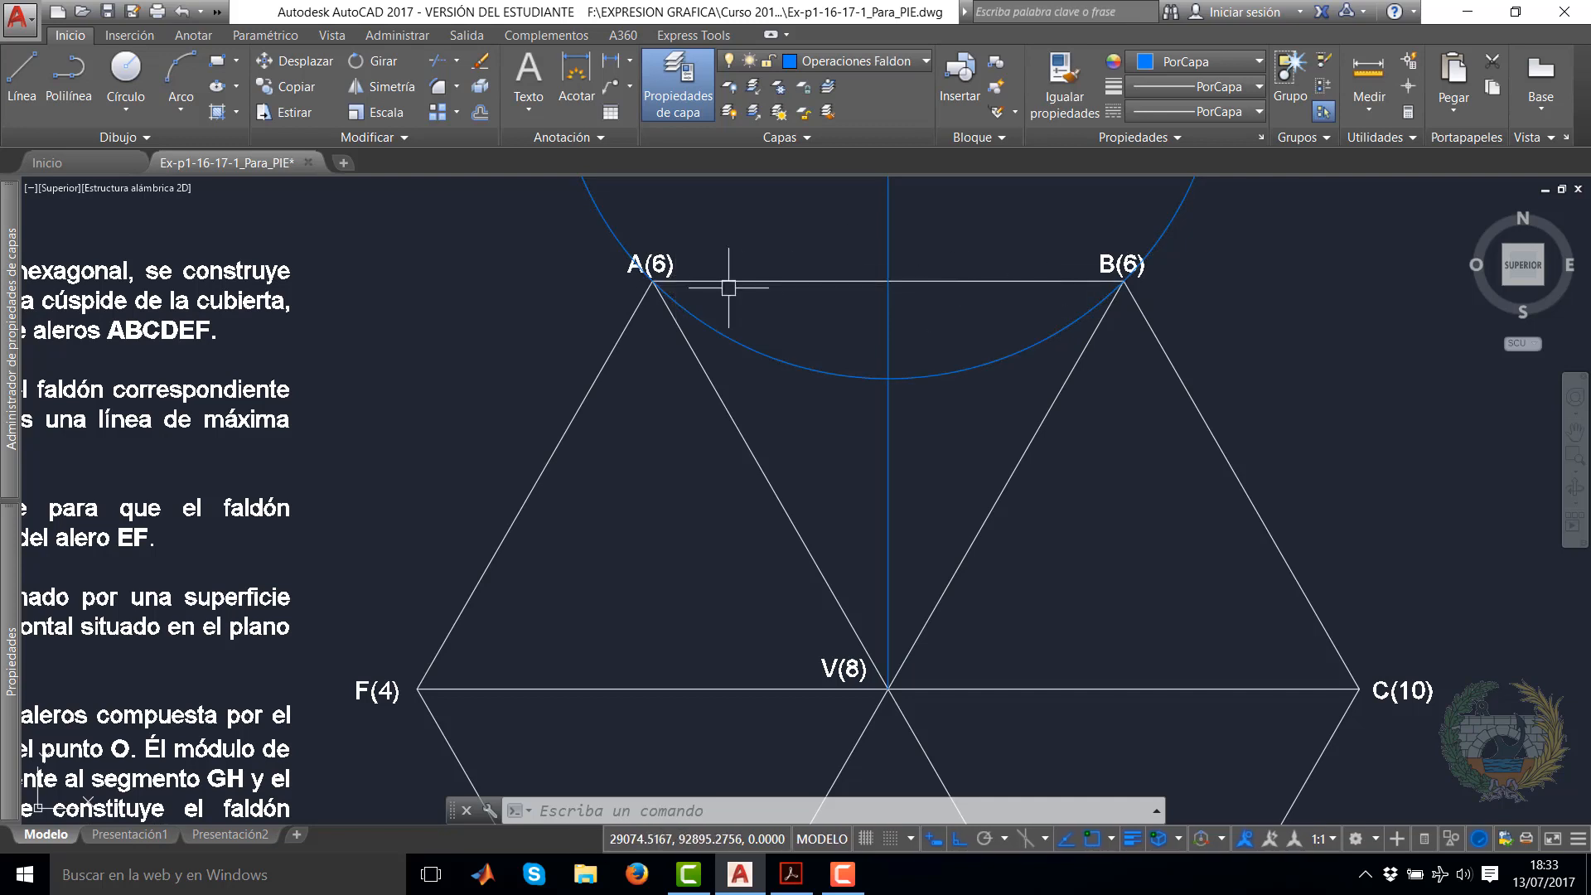
{"action": "left_click", "coordinate": [659, 289]}
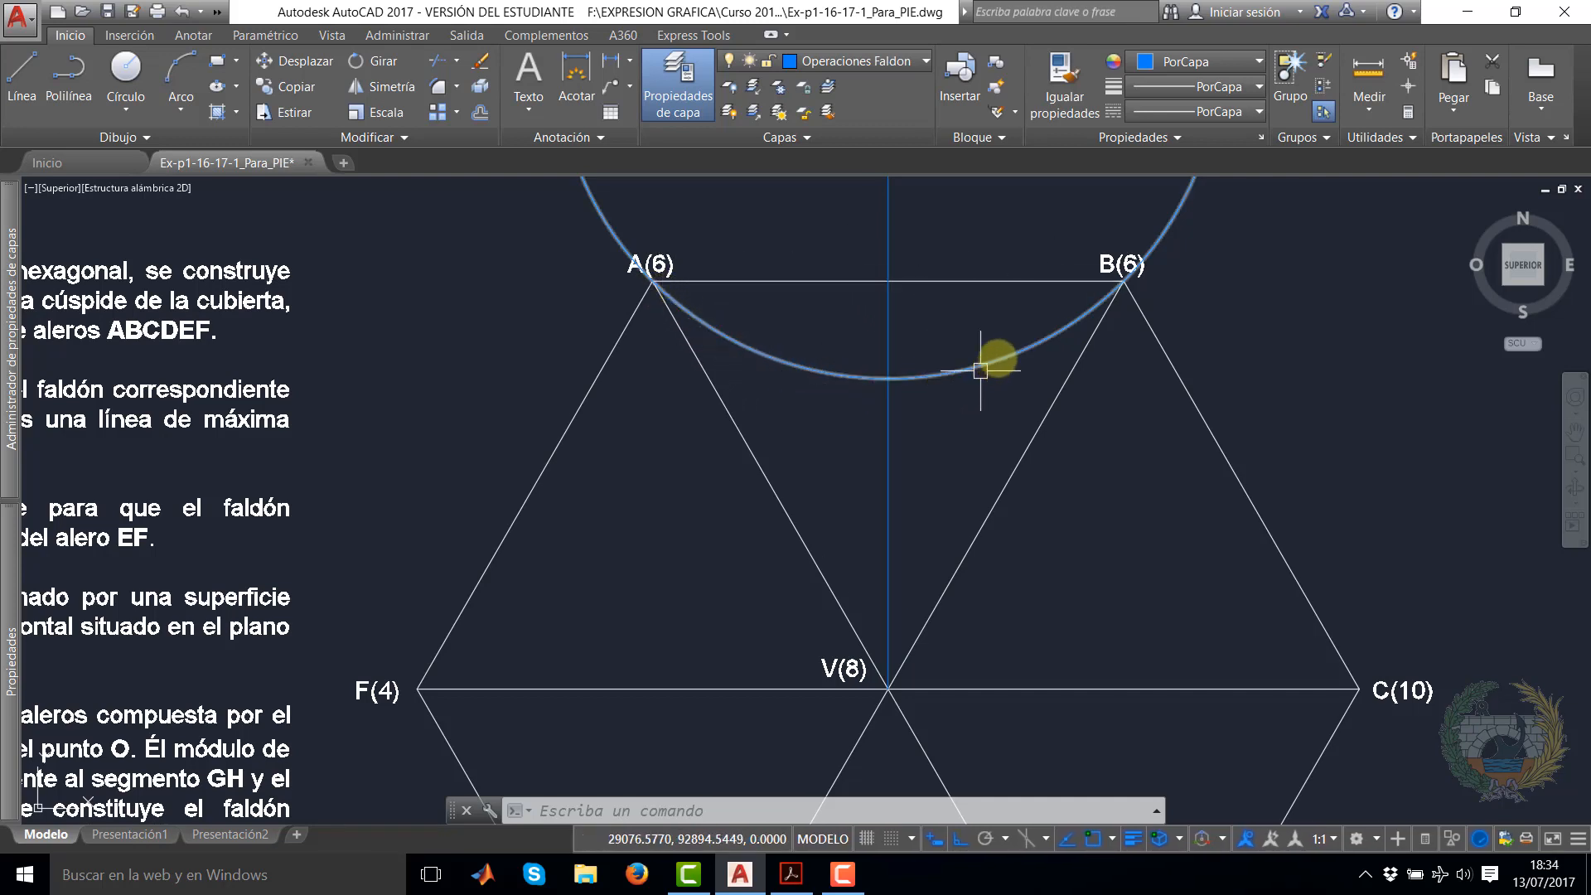
{"action": "scroll", "coordinate": [597, 499], "scroll_direction": "down", "scroll_amount": 2}
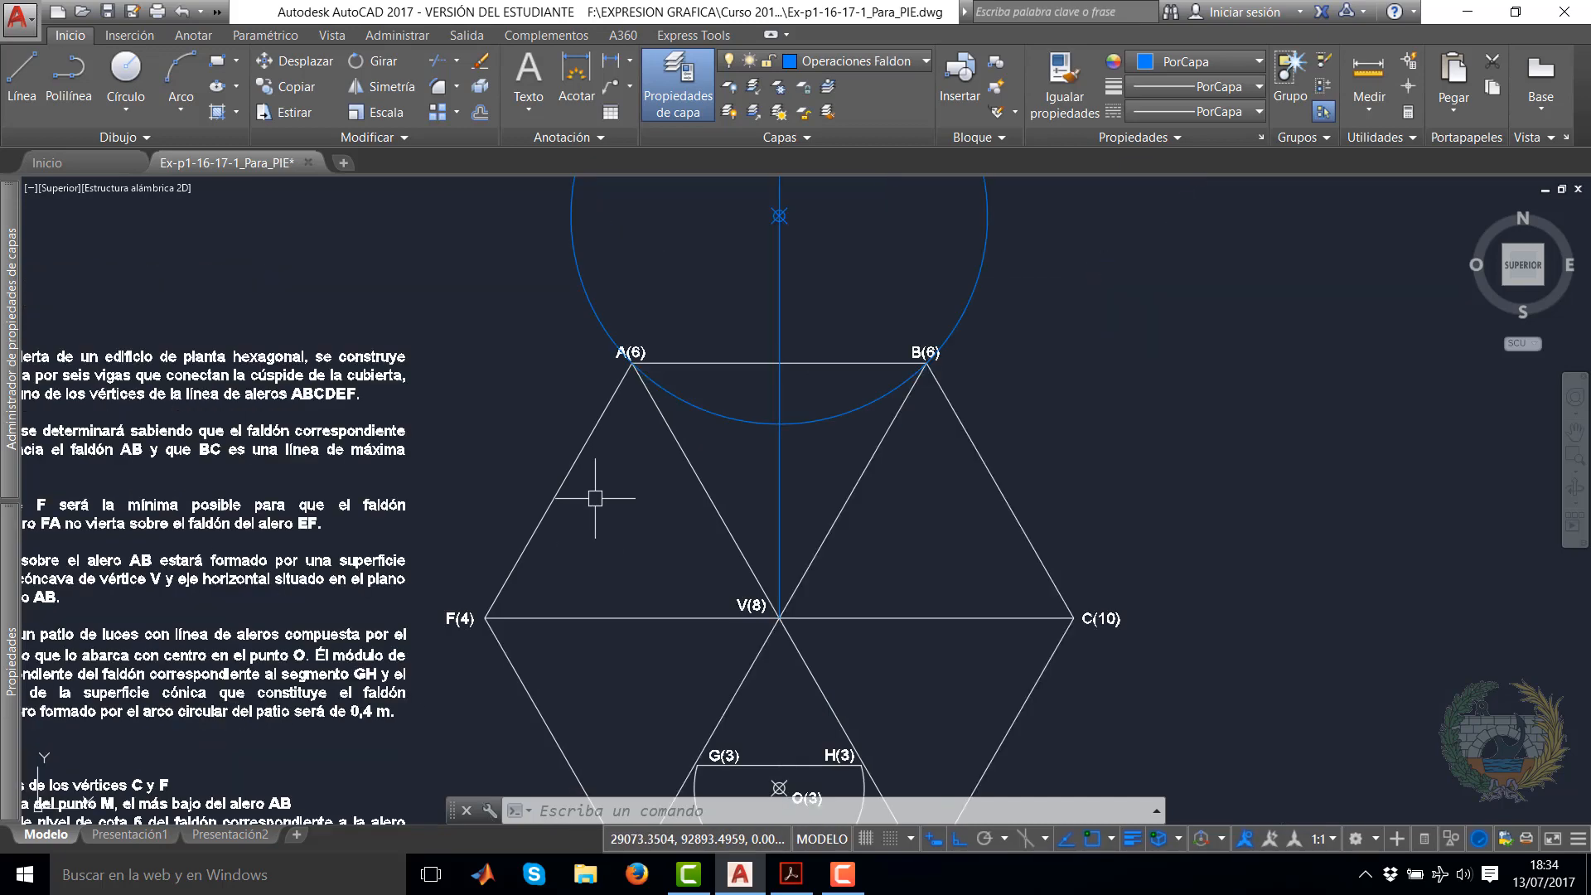
{"action": "middle_click_drag", "start_coordinate": [597, 499], "coordinate": [911, 269]}
{"action": "scroll", "coordinate": [277, 589], "scroll_direction": "up", "scroll_amount": 2}
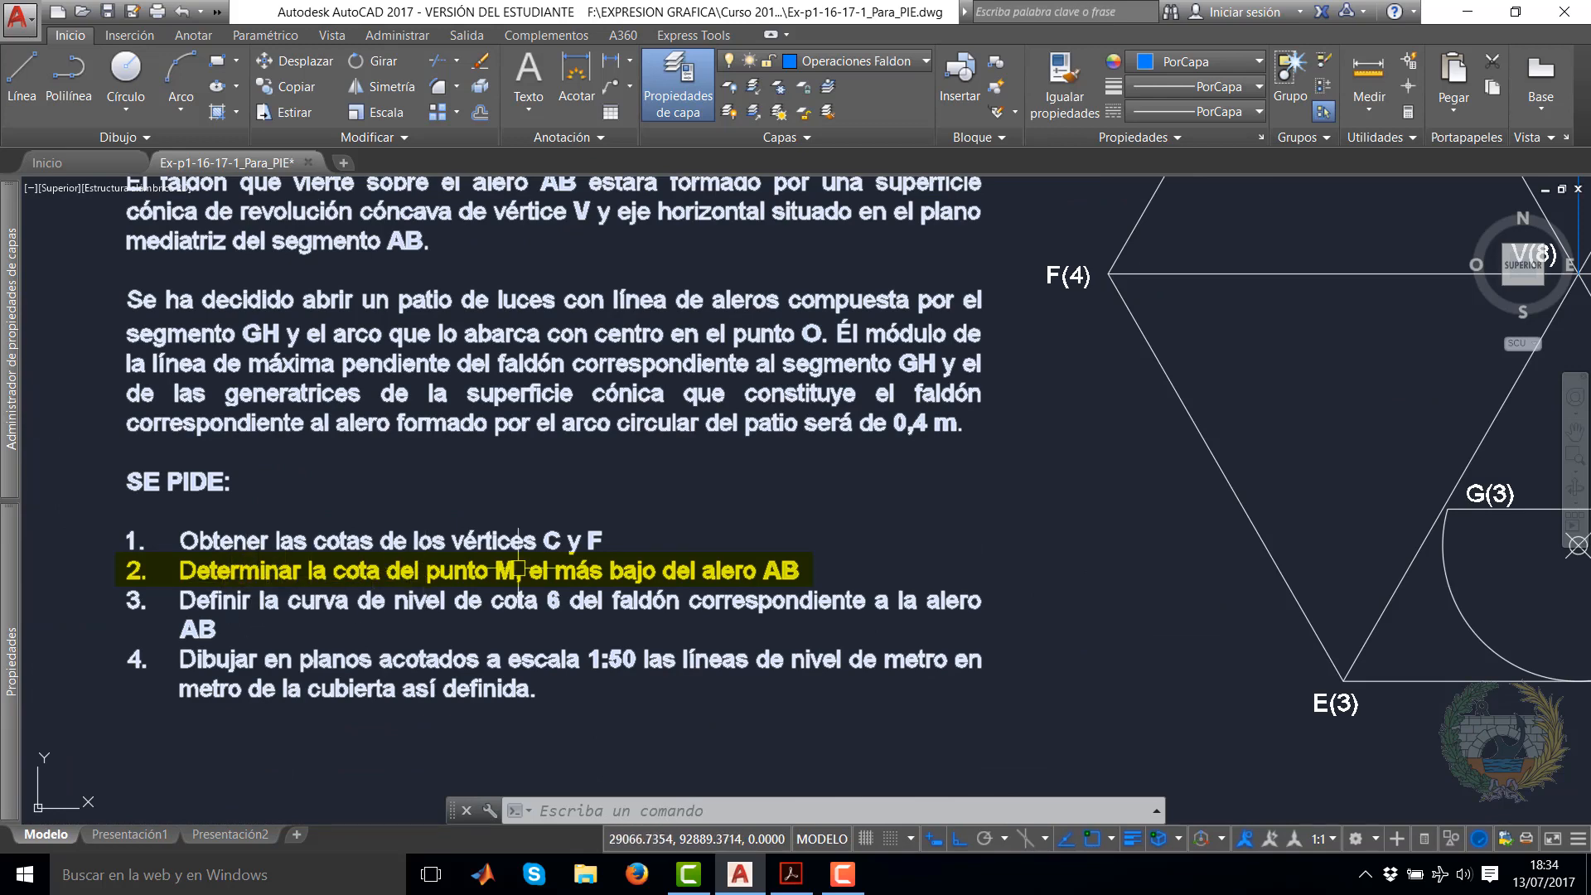
{"action": "scroll", "coordinate": [1077, 456], "scroll_direction": "down", "scroll_amount": 2}
{"action": "middle_click_drag", "start_coordinate": [1097, 432], "coordinate": [822, 528]}
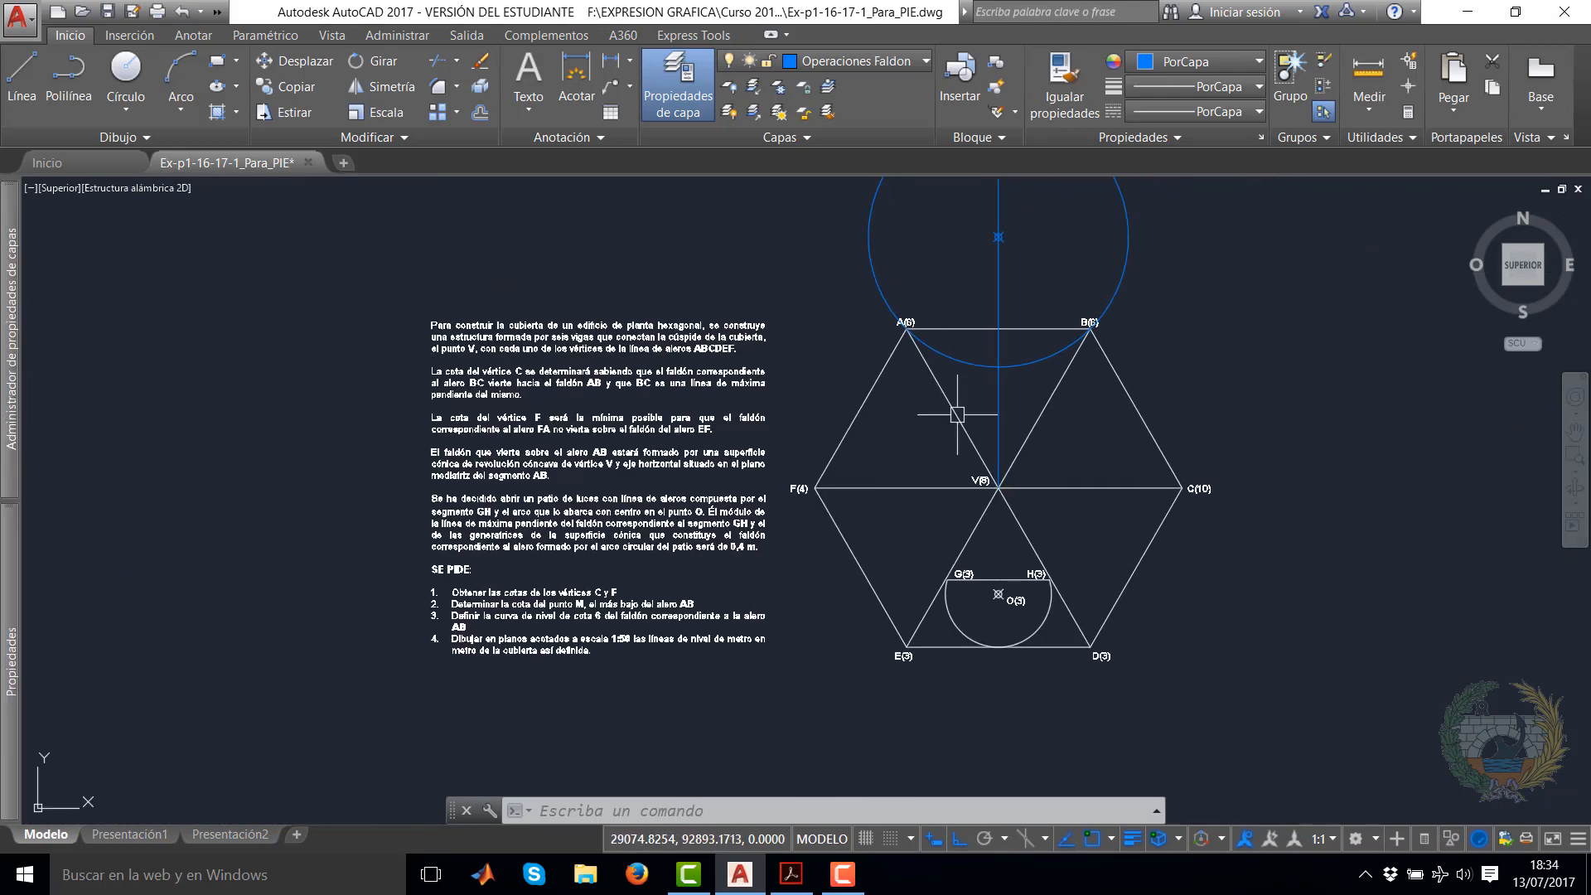
{"action": "scroll", "coordinate": [1015, 342], "scroll_direction": "up", "scroll_amount": 1}
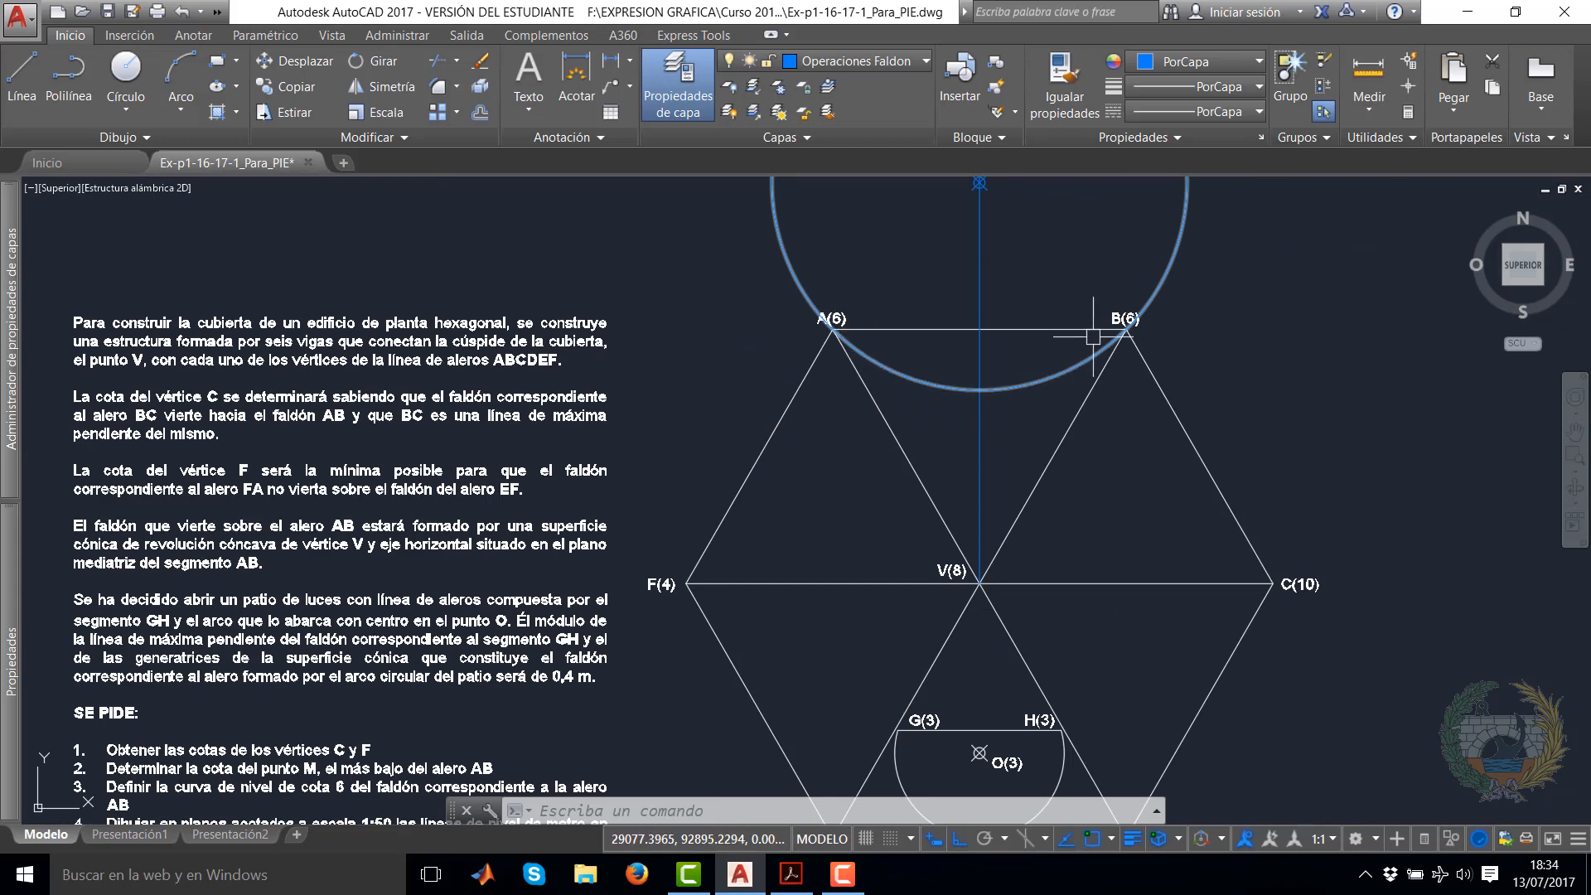
{"action": "scroll", "coordinate": [974, 386], "scroll_direction": "up", "scroll_amount": 3}
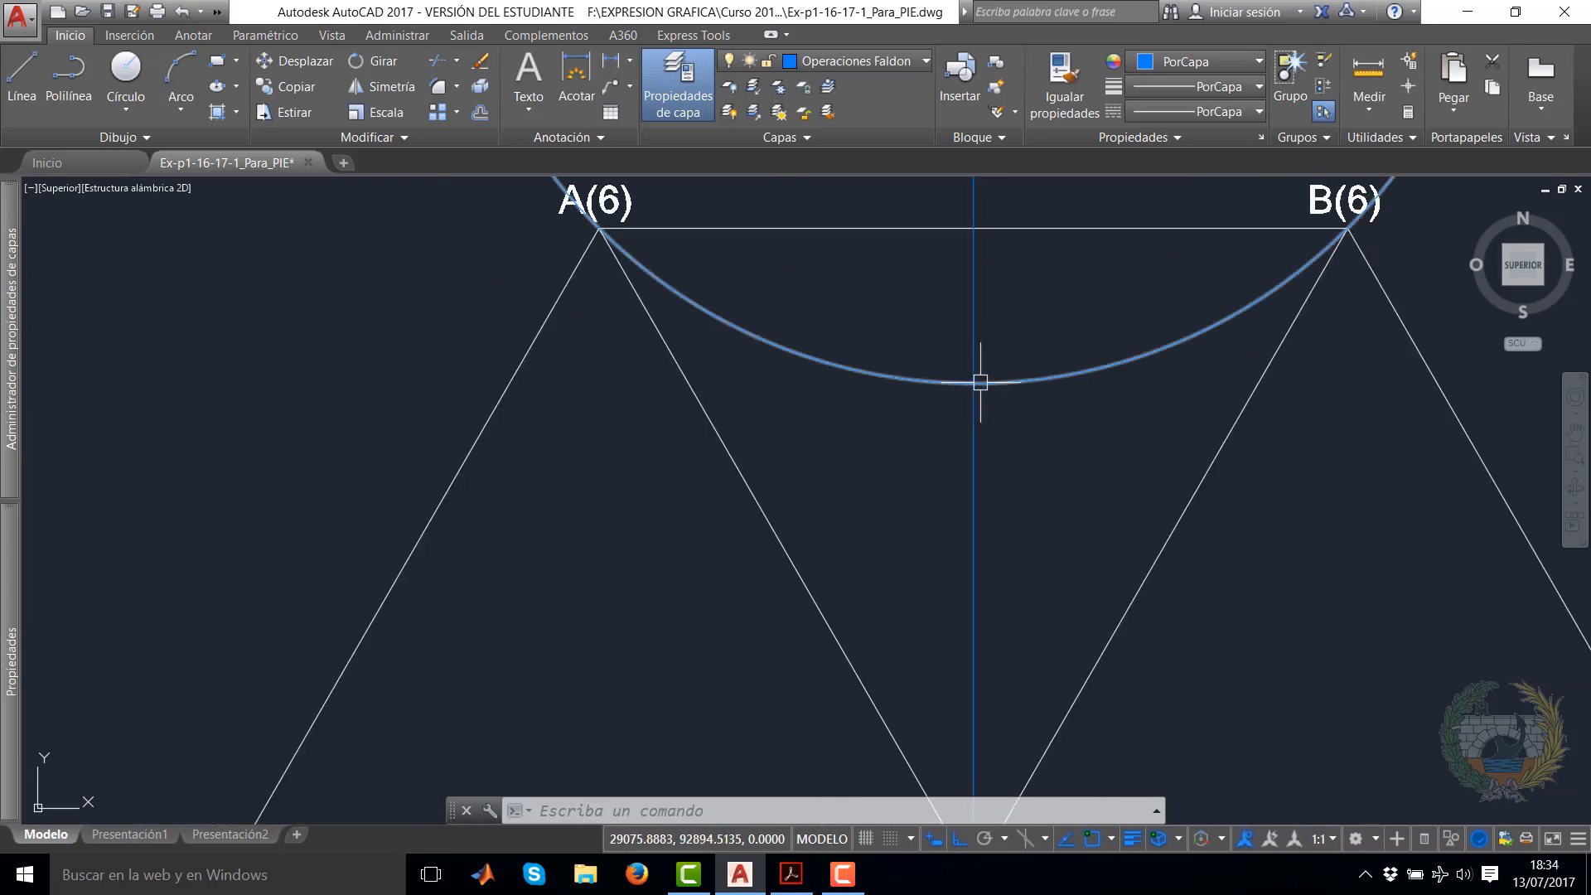
{"action": "scroll", "coordinate": [982, 385], "scroll_direction": "down", "scroll_amount": 5}
{"action": "mouse_move", "coordinate": [983, 396]}
{"action": "middle_mouse_down"}
{"action": "mouse_move", "coordinate": [891, 334]}
{"action": "mouse_move", "coordinate": [892, 351]}
{"action": "middle_mouse_up"}
Add a vertical linear dimension from eave AB at the cone's axis down to the lowest point of the circular arc
{"action": "scroll", "coordinate": [907, 300], "scroll_direction": "up", "scroll_amount": 2}
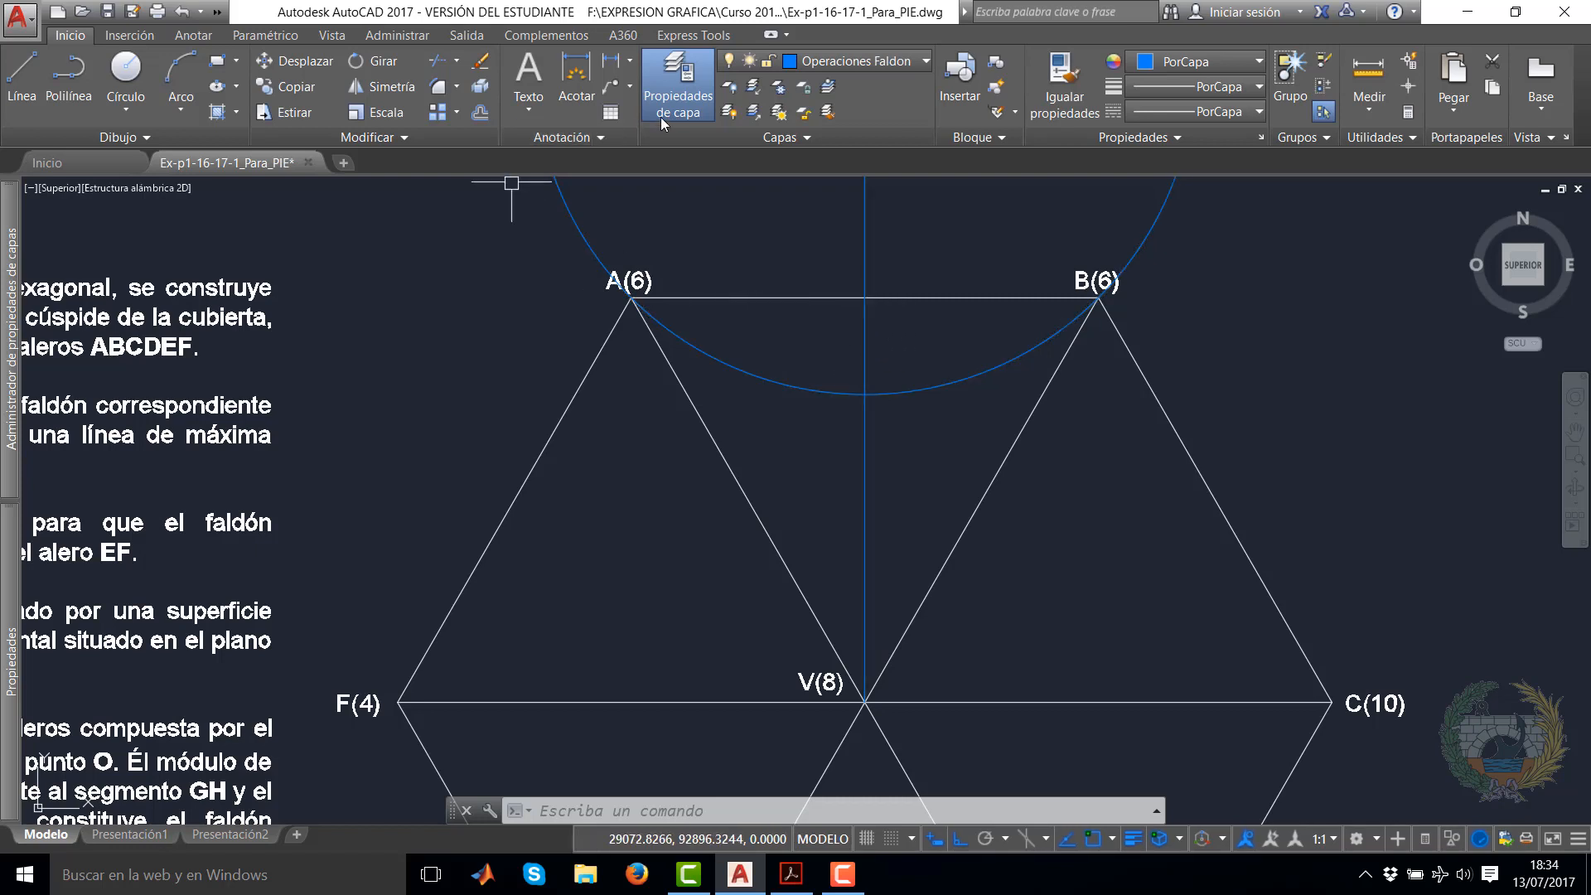
{"action": "left_click", "coordinate": [613, 64]}
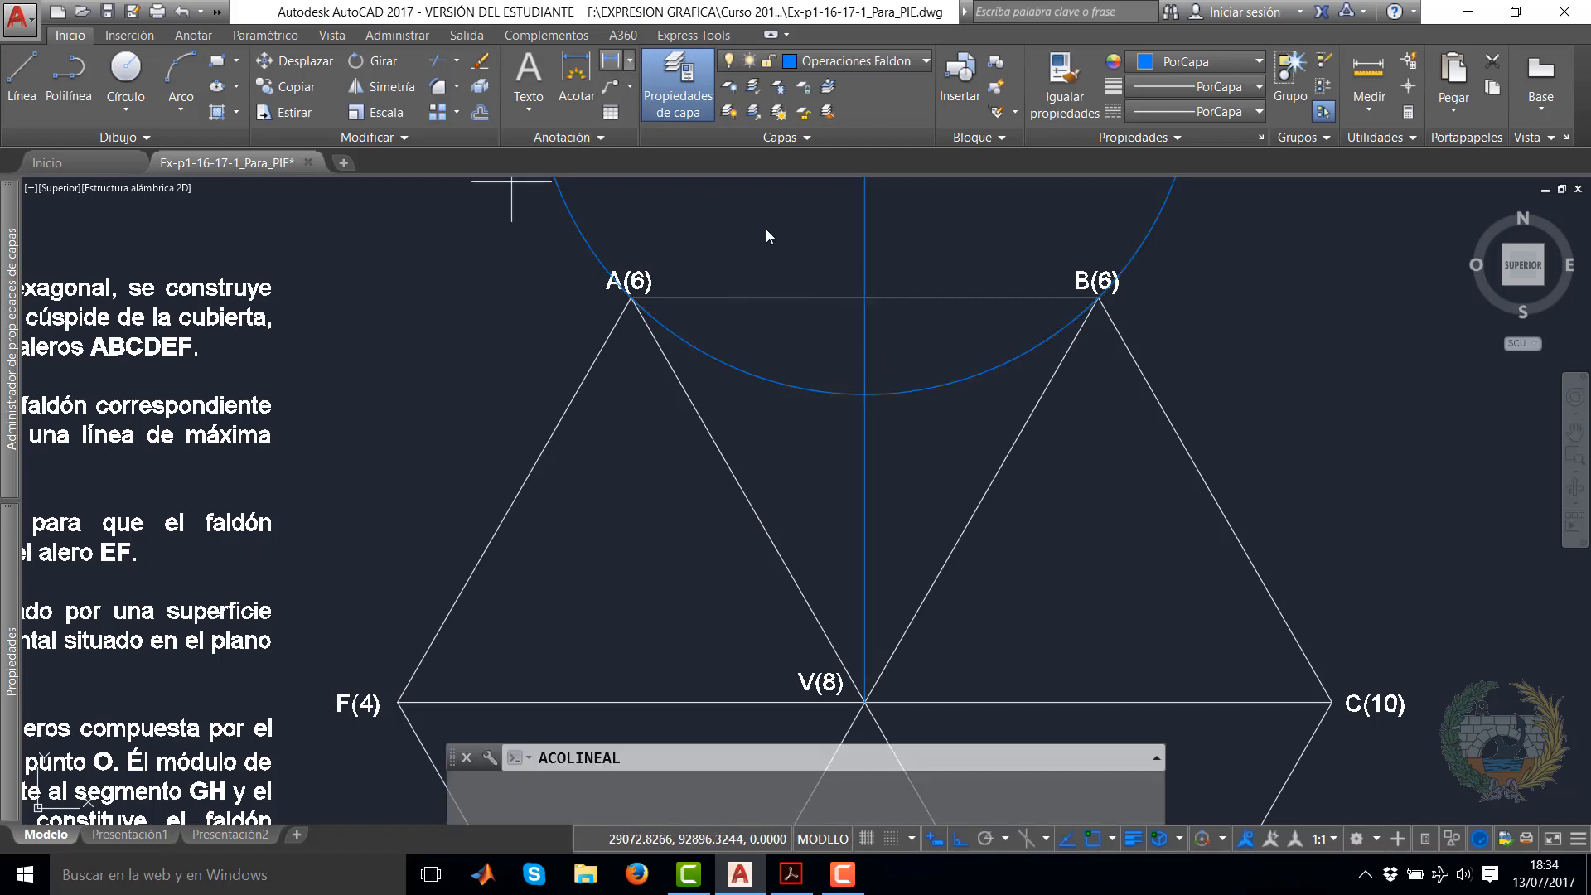
{"action": "left_click", "coordinate": [865, 297]}
{"action": "left_click", "coordinate": [865, 394]}
{"action": "left_click", "coordinate": [910, 357]}
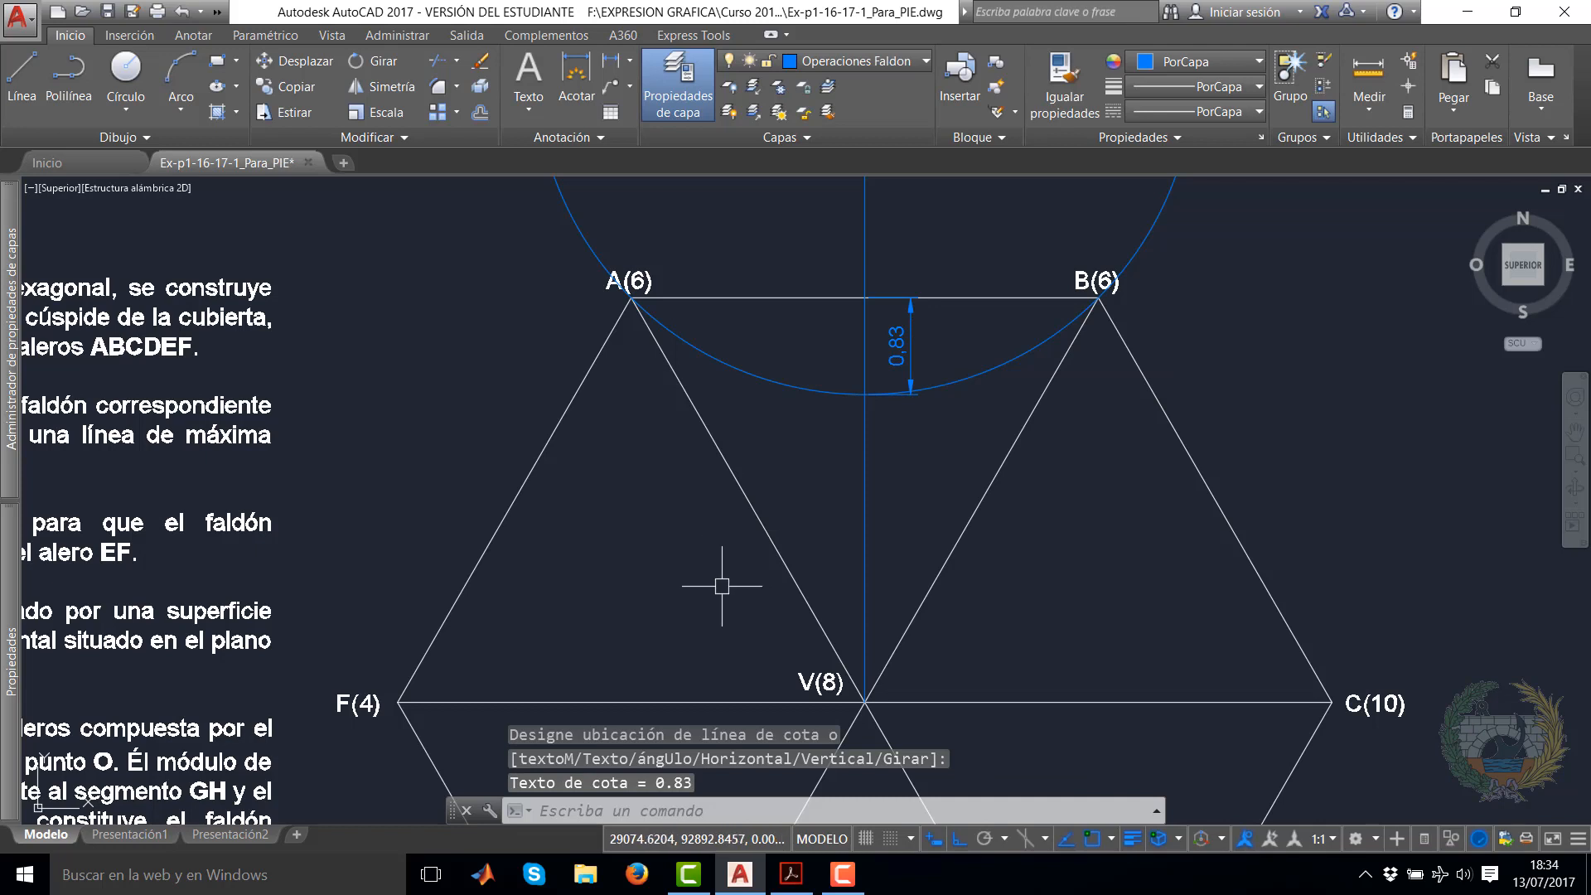
Place a point where the cone's axis crosses eave AB
{"action": "left_click", "coordinate": [120, 145]}
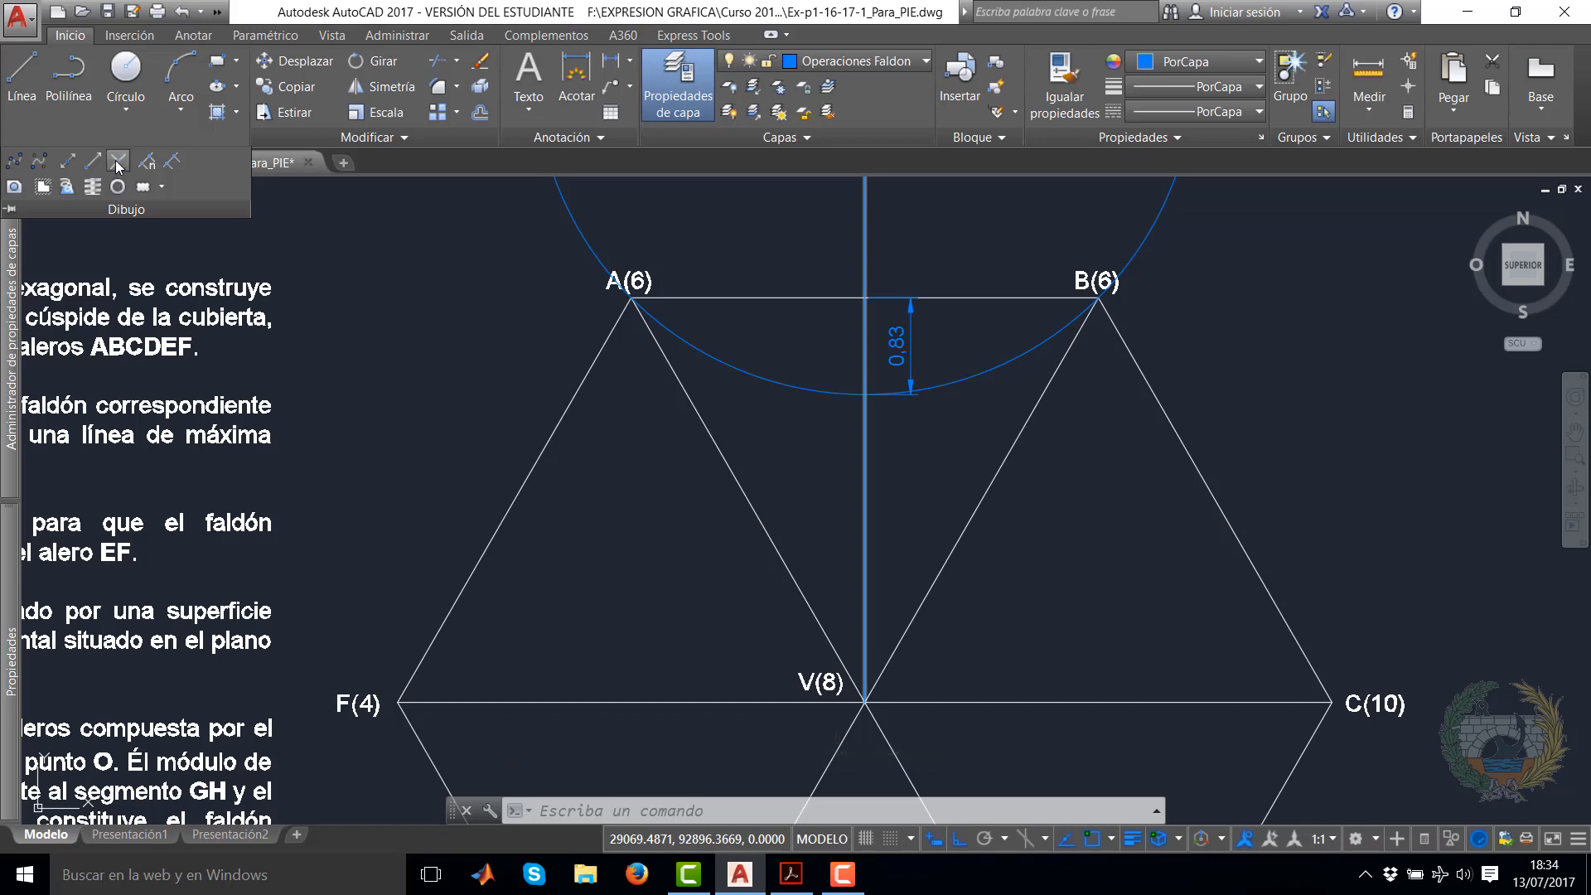
{"action": "left_click", "coordinate": [118, 162]}
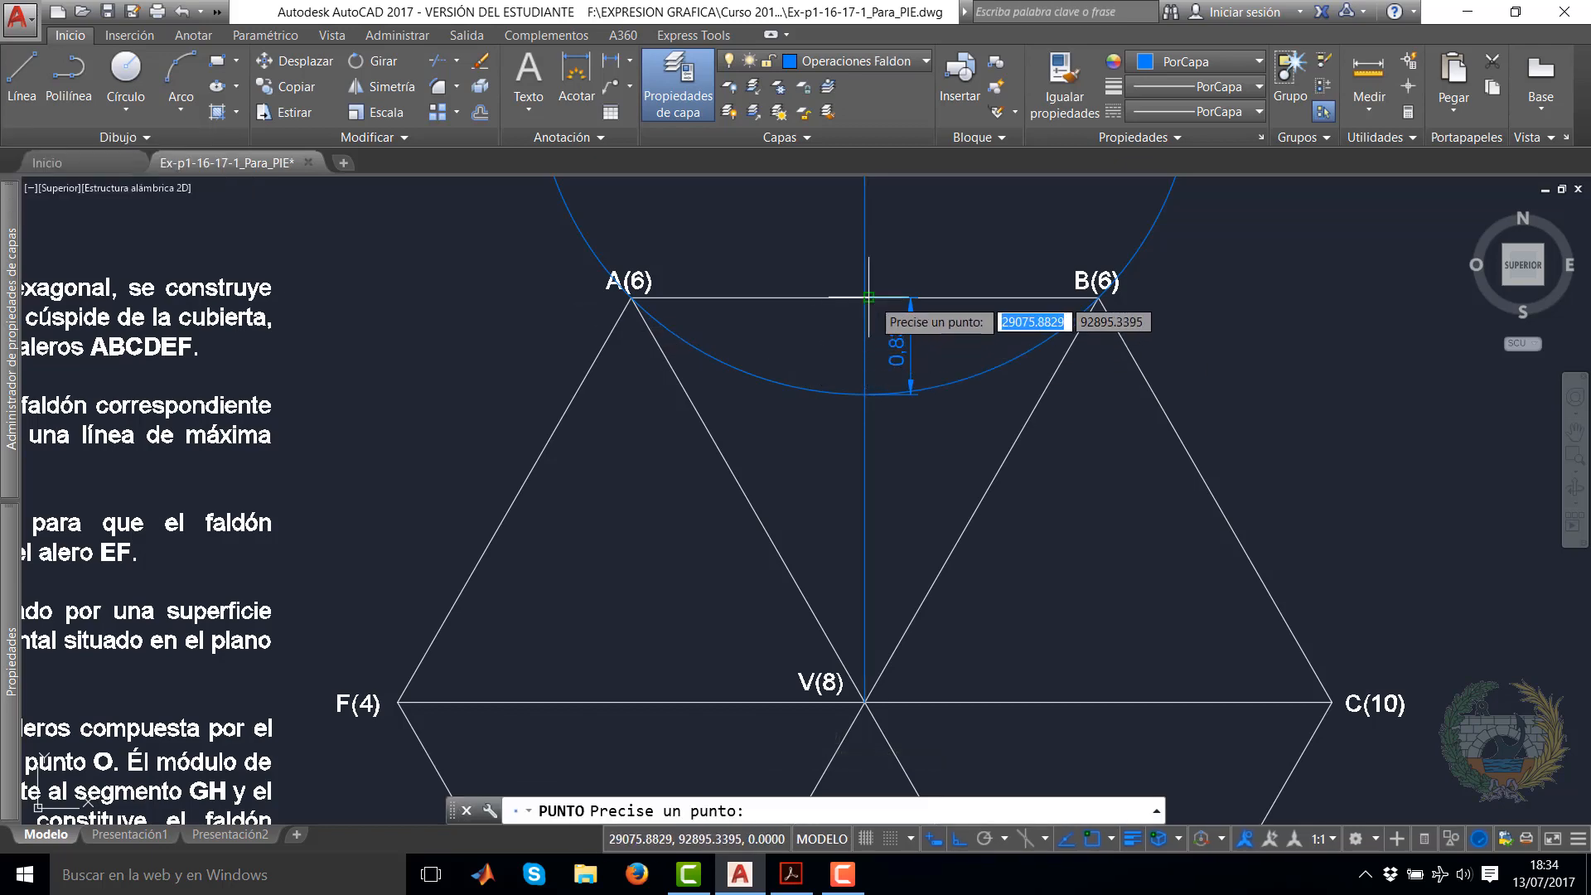
{"action": "scroll", "coordinate": [862, 297], "scroll_direction": "up", "scroll_amount": 8}
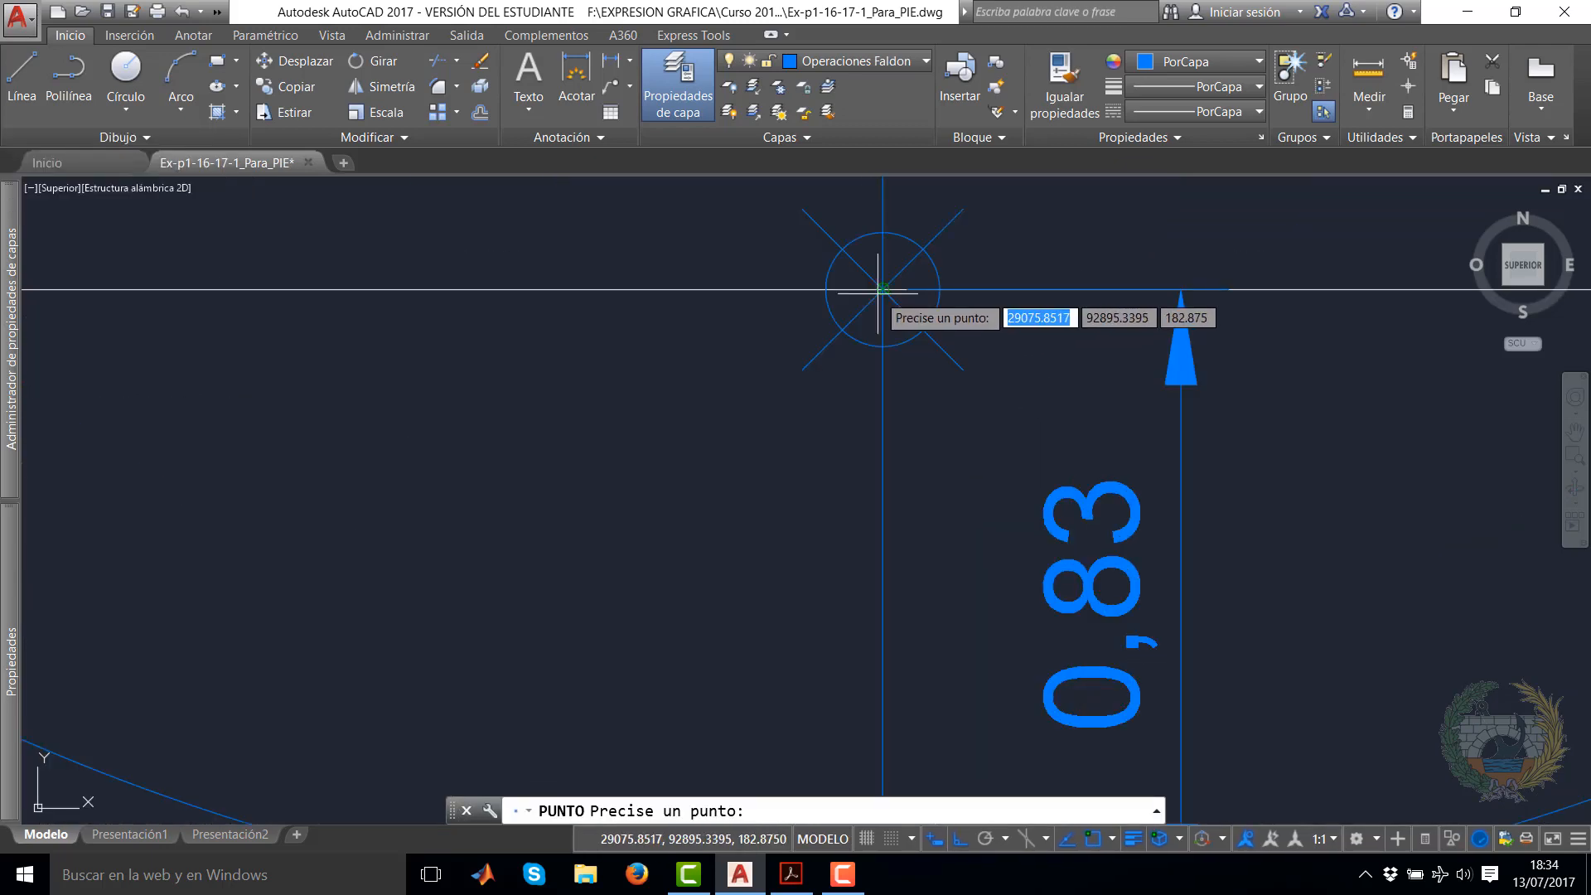
{"action": "scroll", "coordinate": [870, 286], "scroll_direction": "down", "scroll_amount": 6}
{"action": "scroll", "coordinate": [842, 344], "scroll_direction": "down", "scroll_amount": 4}
{"action": "key", "text": "Escape"}
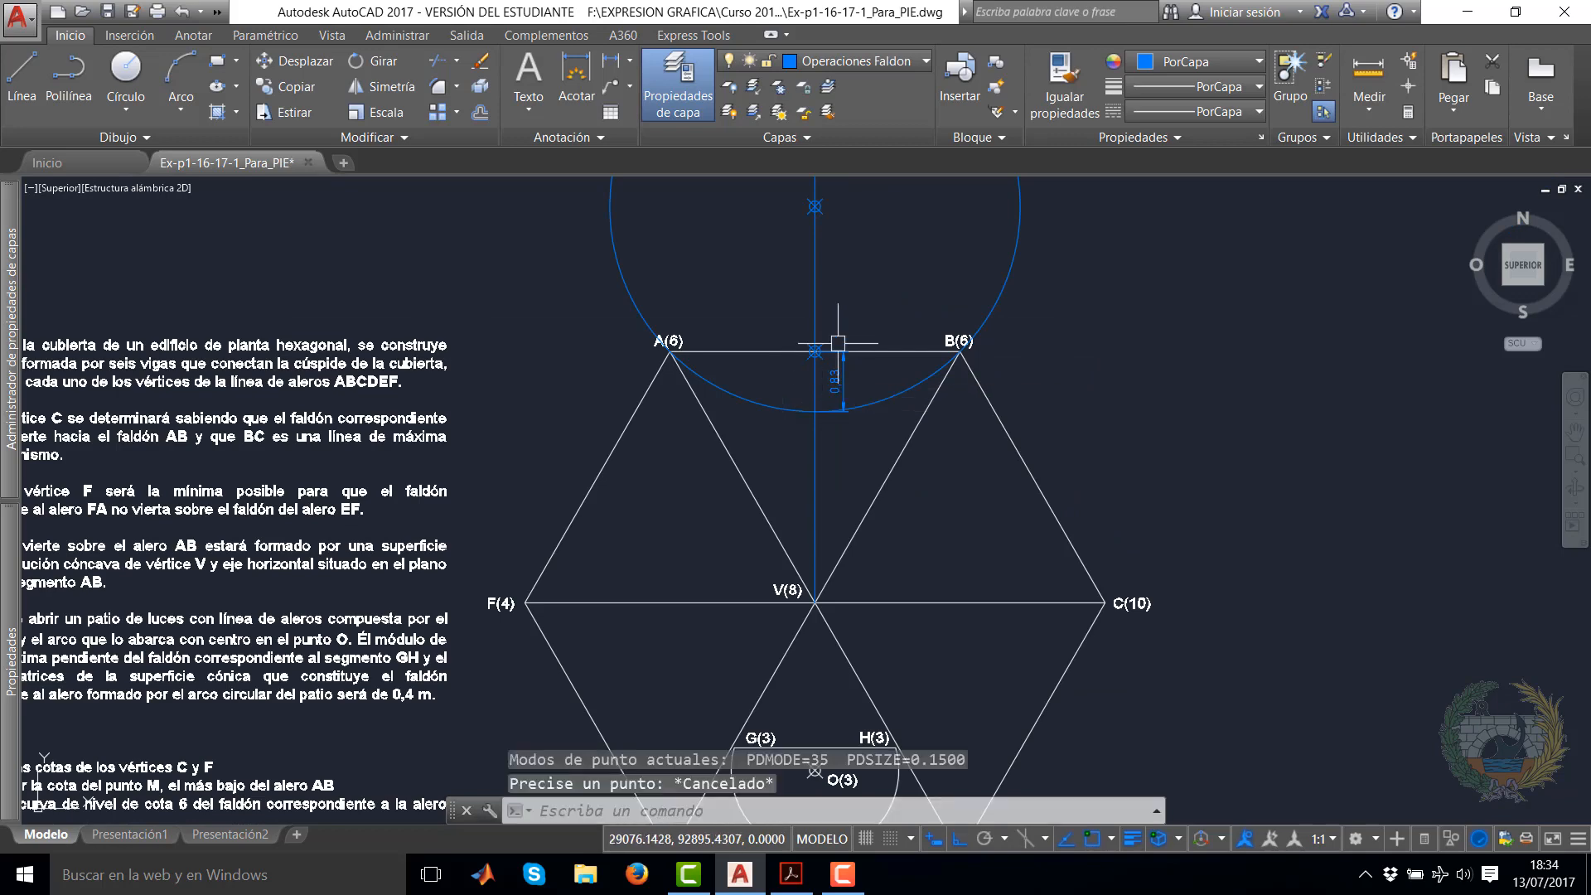
Copy the B(6) label from vertex B to the point at the middle of eave AB
{"action": "scroll", "coordinate": [866, 339], "scroll_direction": "up", "scroll_amount": 2}
{"action": "left_click", "coordinate": [994, 342]}
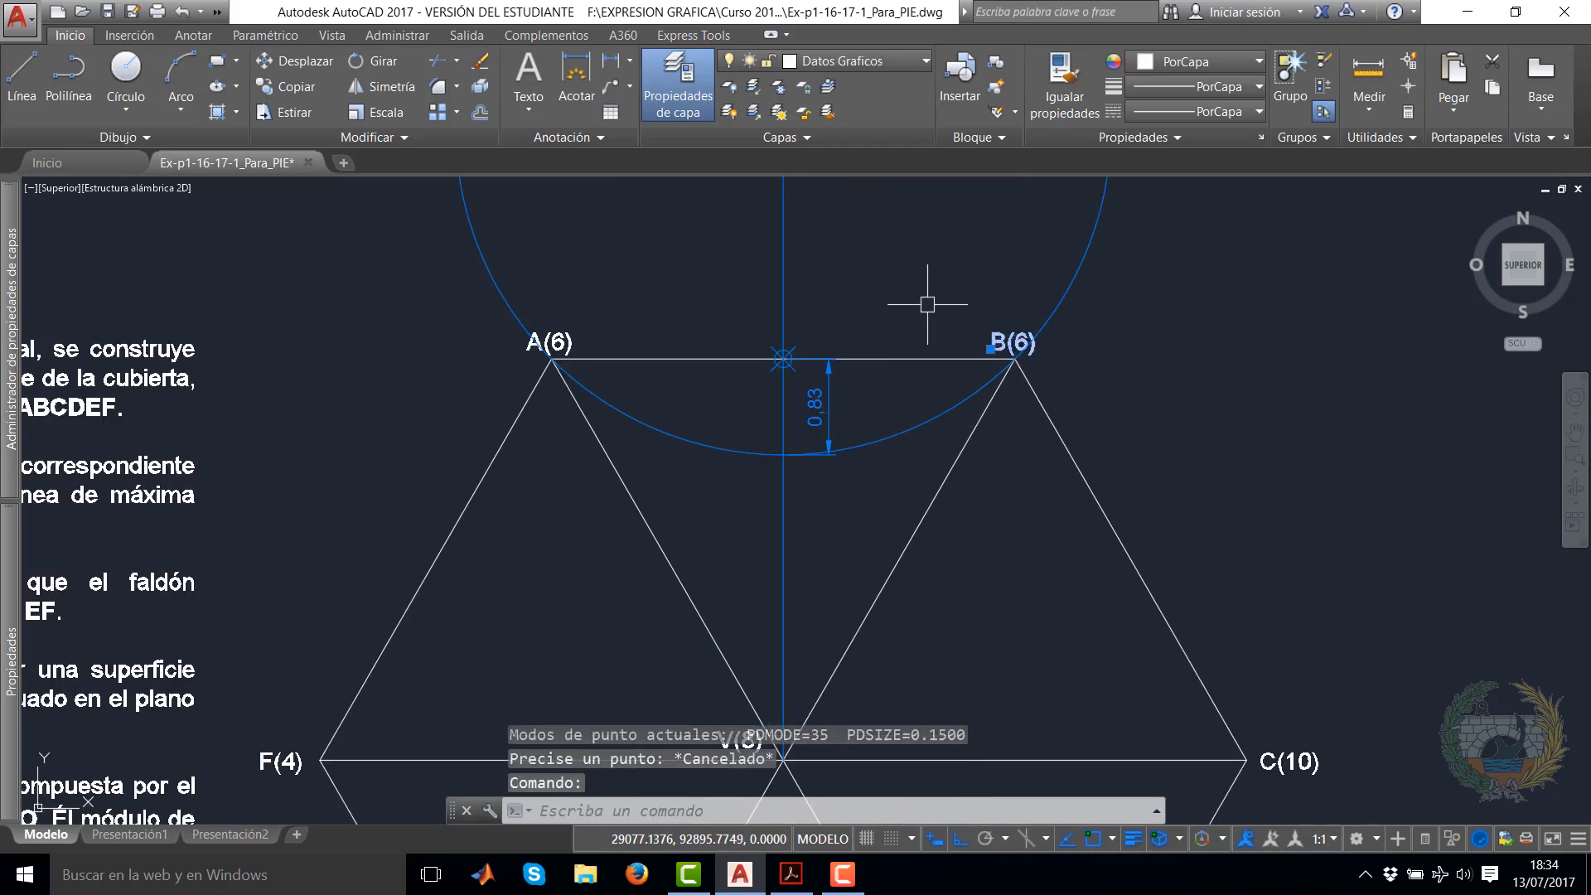
{"action": "left_click", "coordinate": [286, 86]}
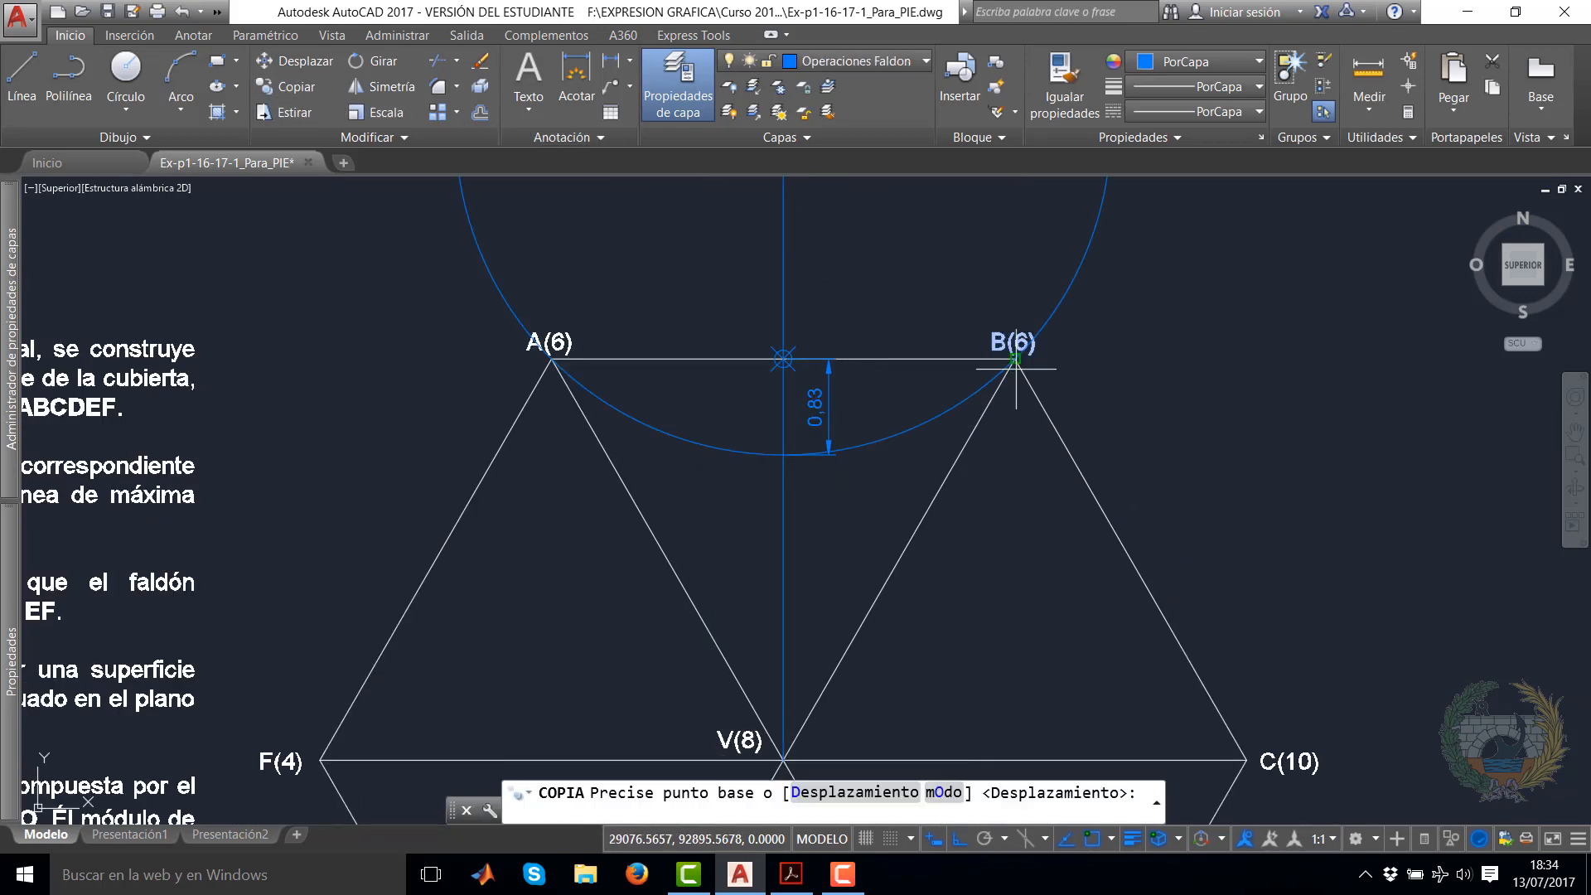
{"action": "scroll", "coordinate": [1034, 372], "scroll_direction": "up", "scroll_amount": 4}
{"action": "left_click", "coordinate": [981, 339]}
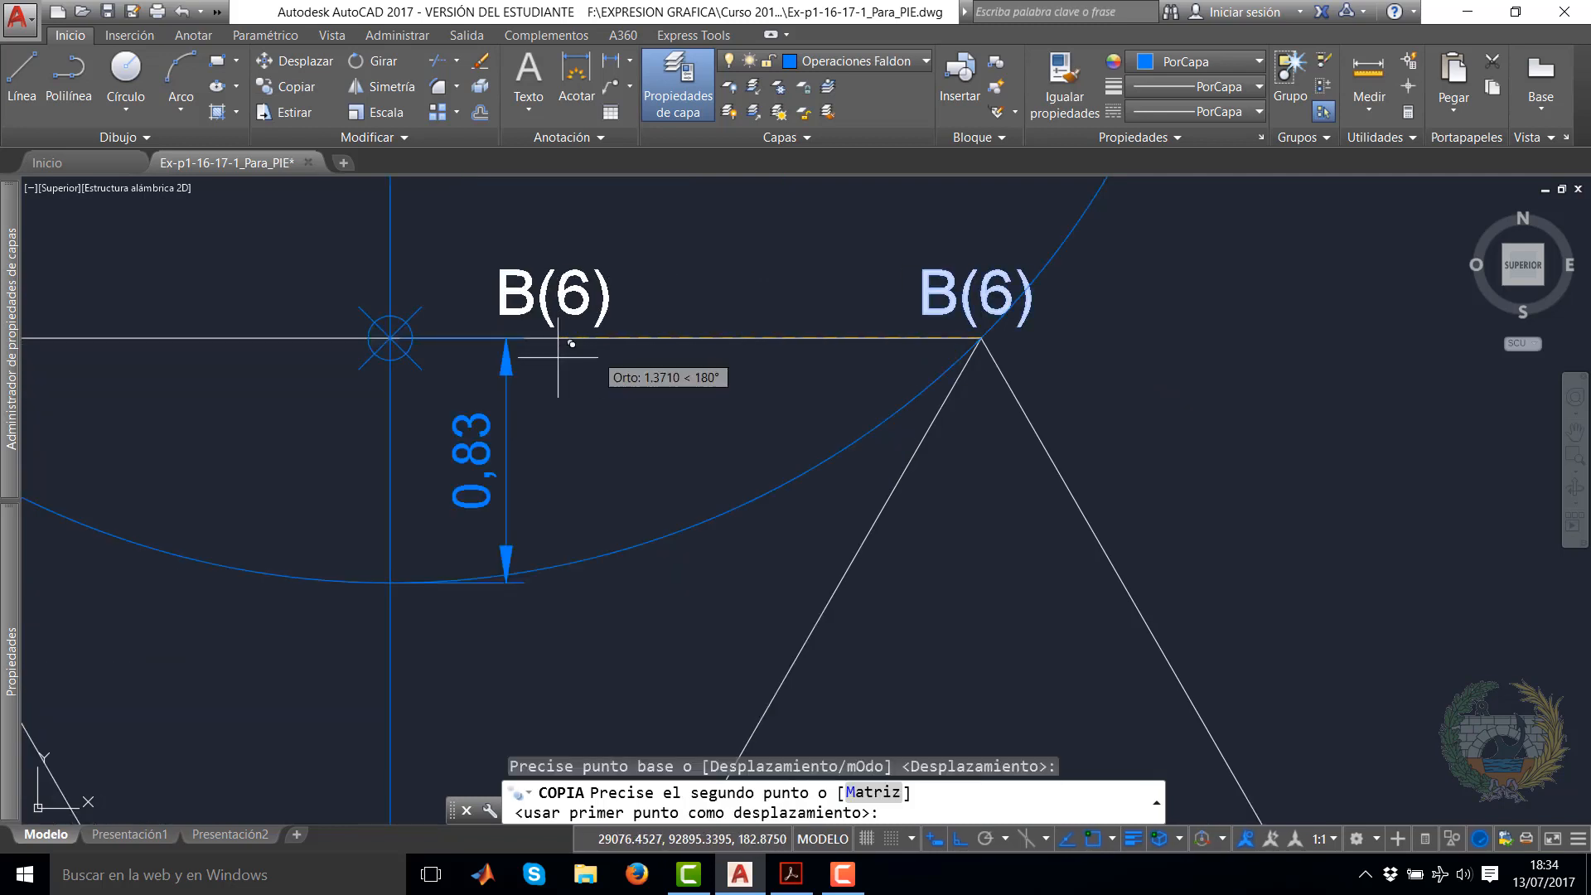
{"action": "left_click", "coordinate": [383, 338]}
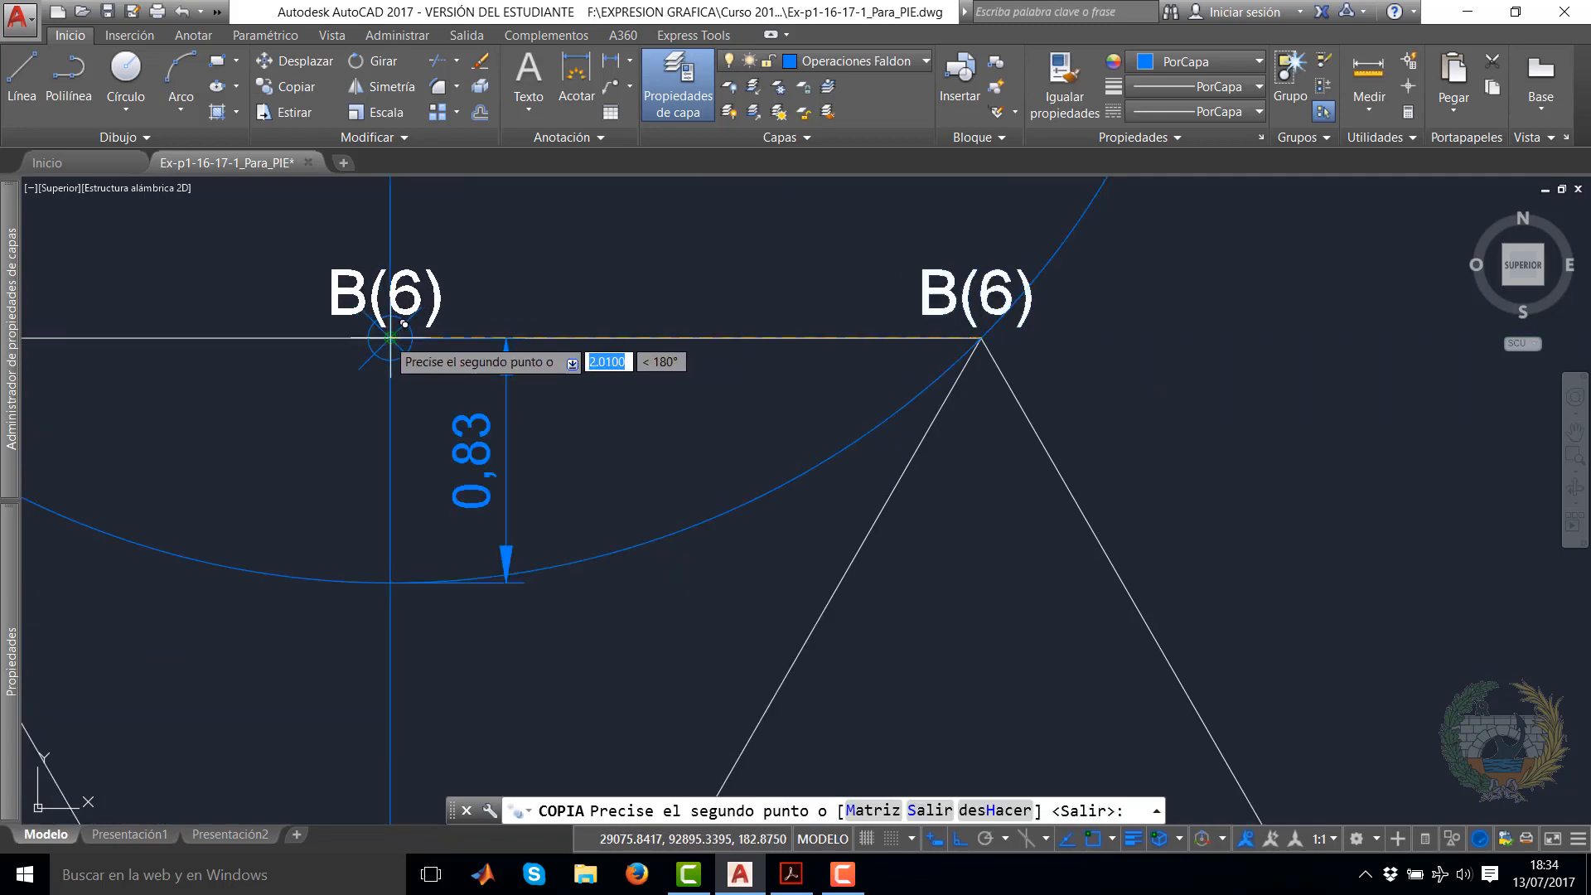
{"action": "right_click", "coordinate": [438, 291]}
{"action": "left_click", "coordinate": [461, 301]}
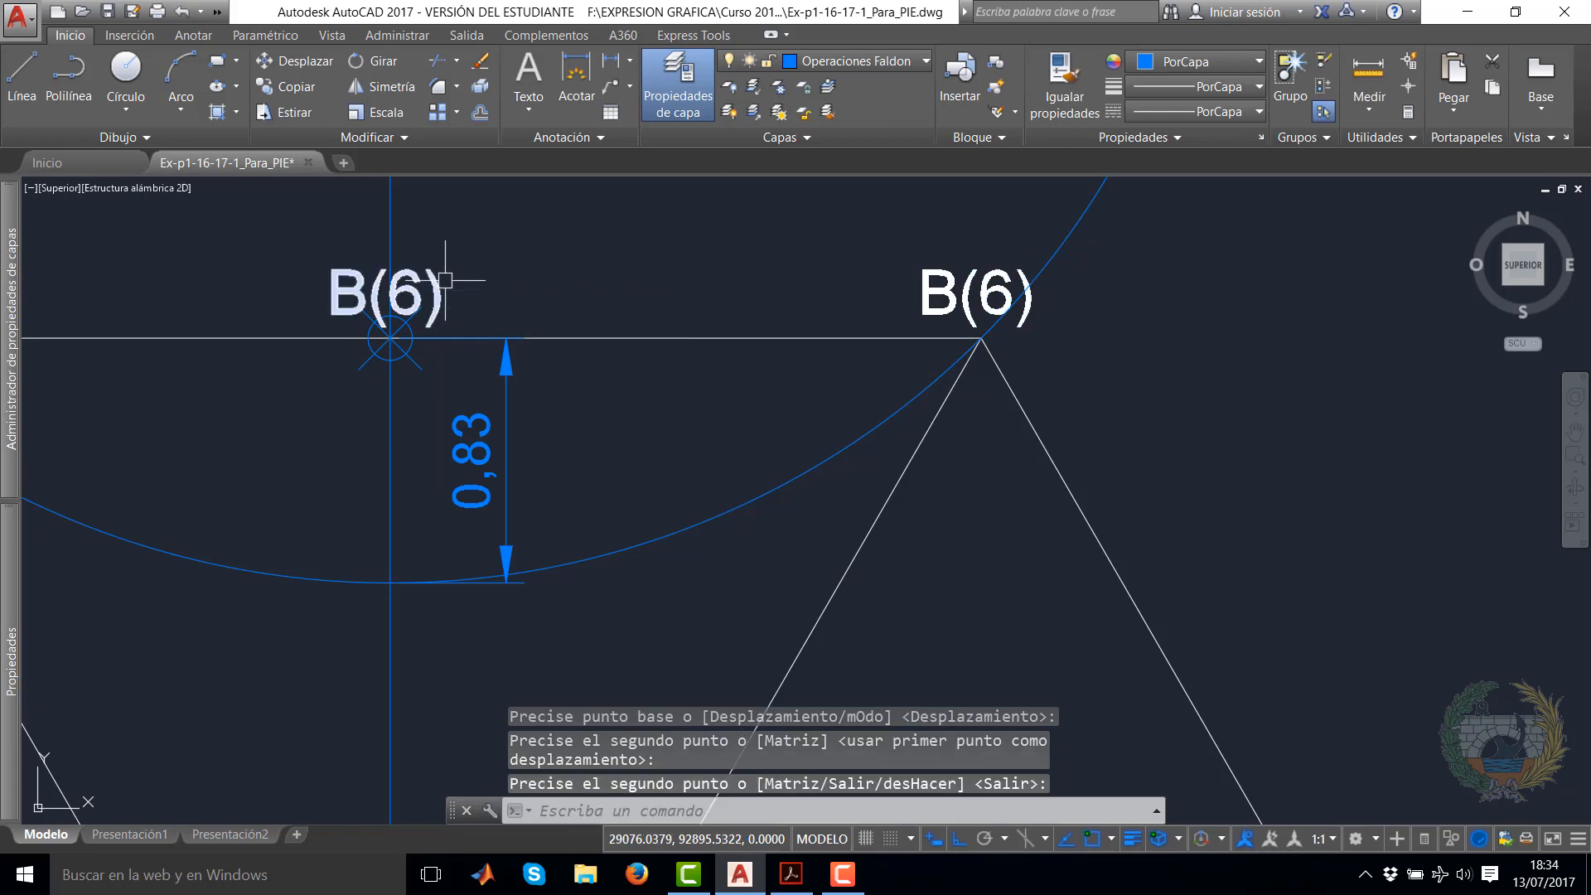
Change the text of the label copied to the middle of eave AB to M(5,17)
{"action": "double_click", "coordinate": [396, 300]}
{"action": "left_click_drag", "start_coordinate": [370, 295], "coordinate": [334, 290]}
{"action": "type", "text": "M"}
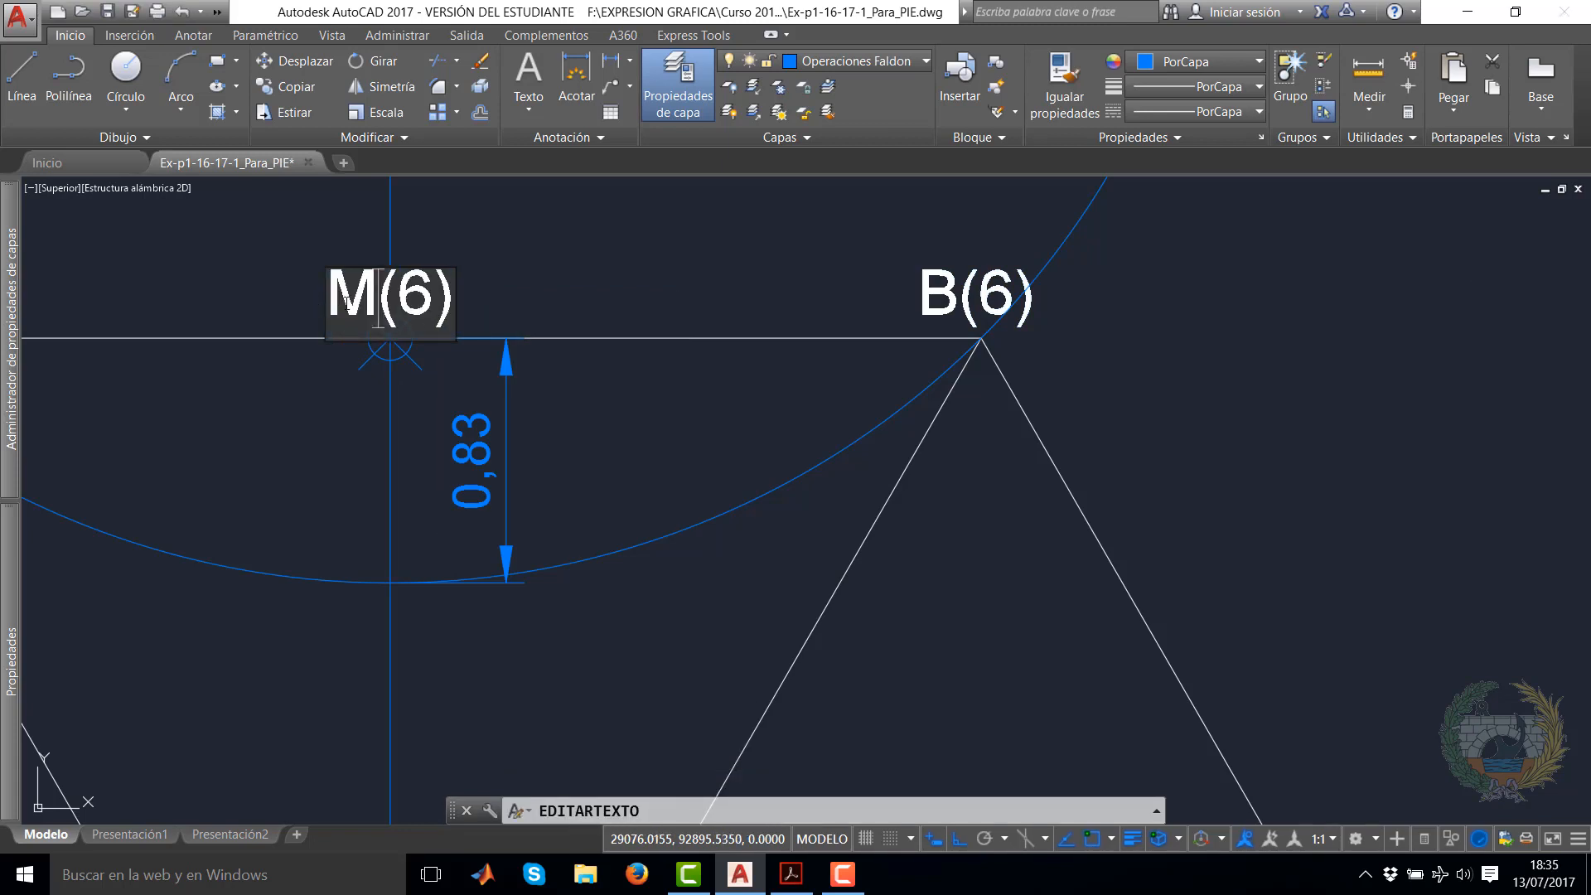
{"action": "left_click_drag", "start_coordinate": [430, 300], "coordinate": [404, 299]}
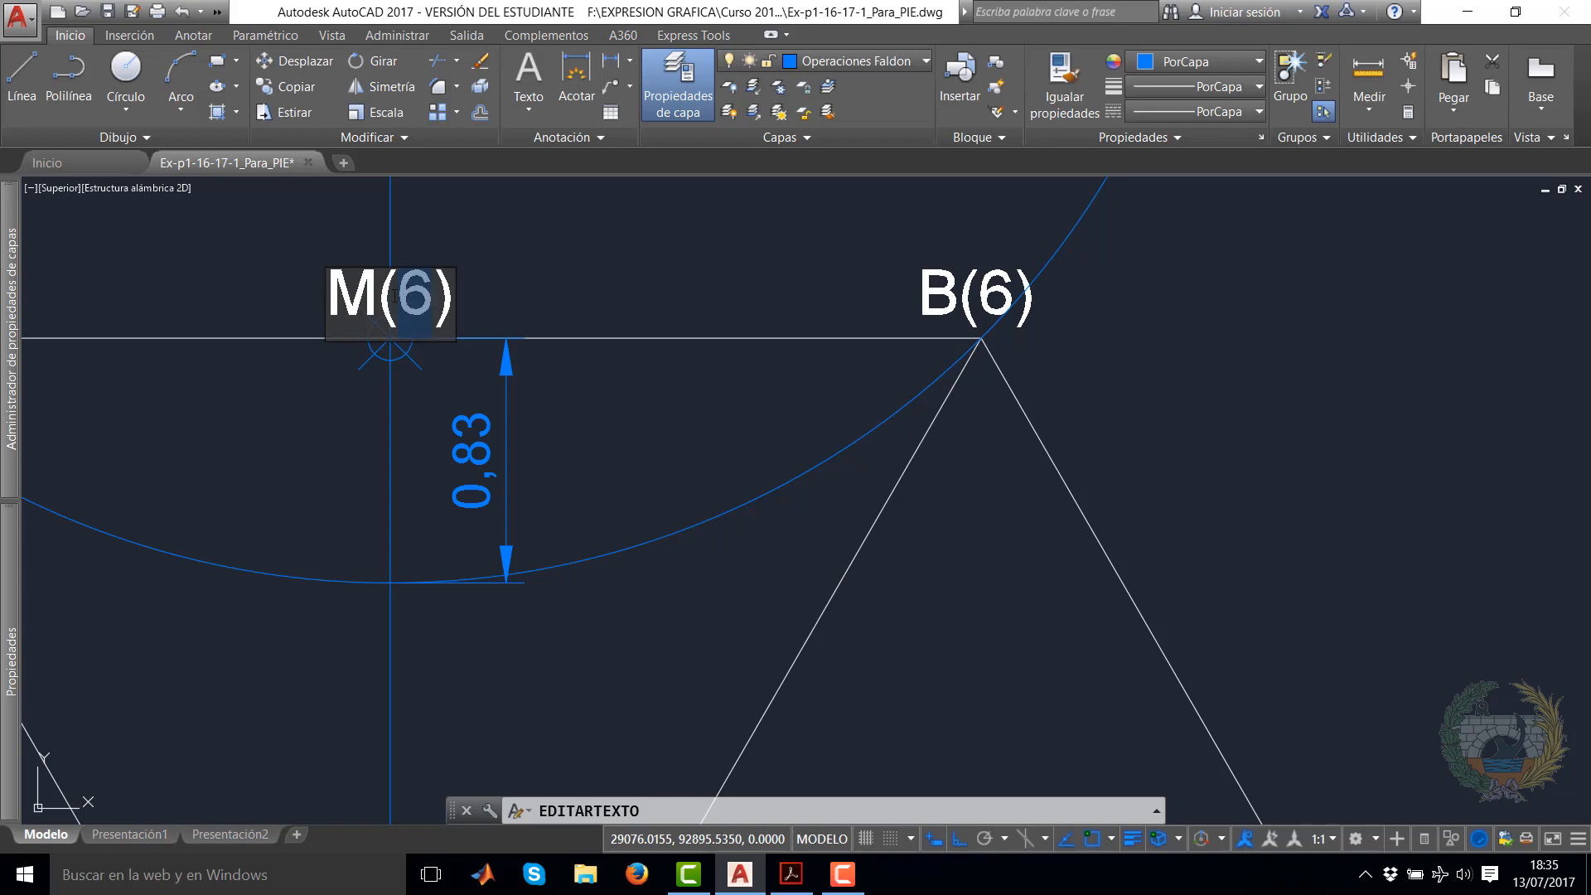
{"action": "type", "text": "5,17"}
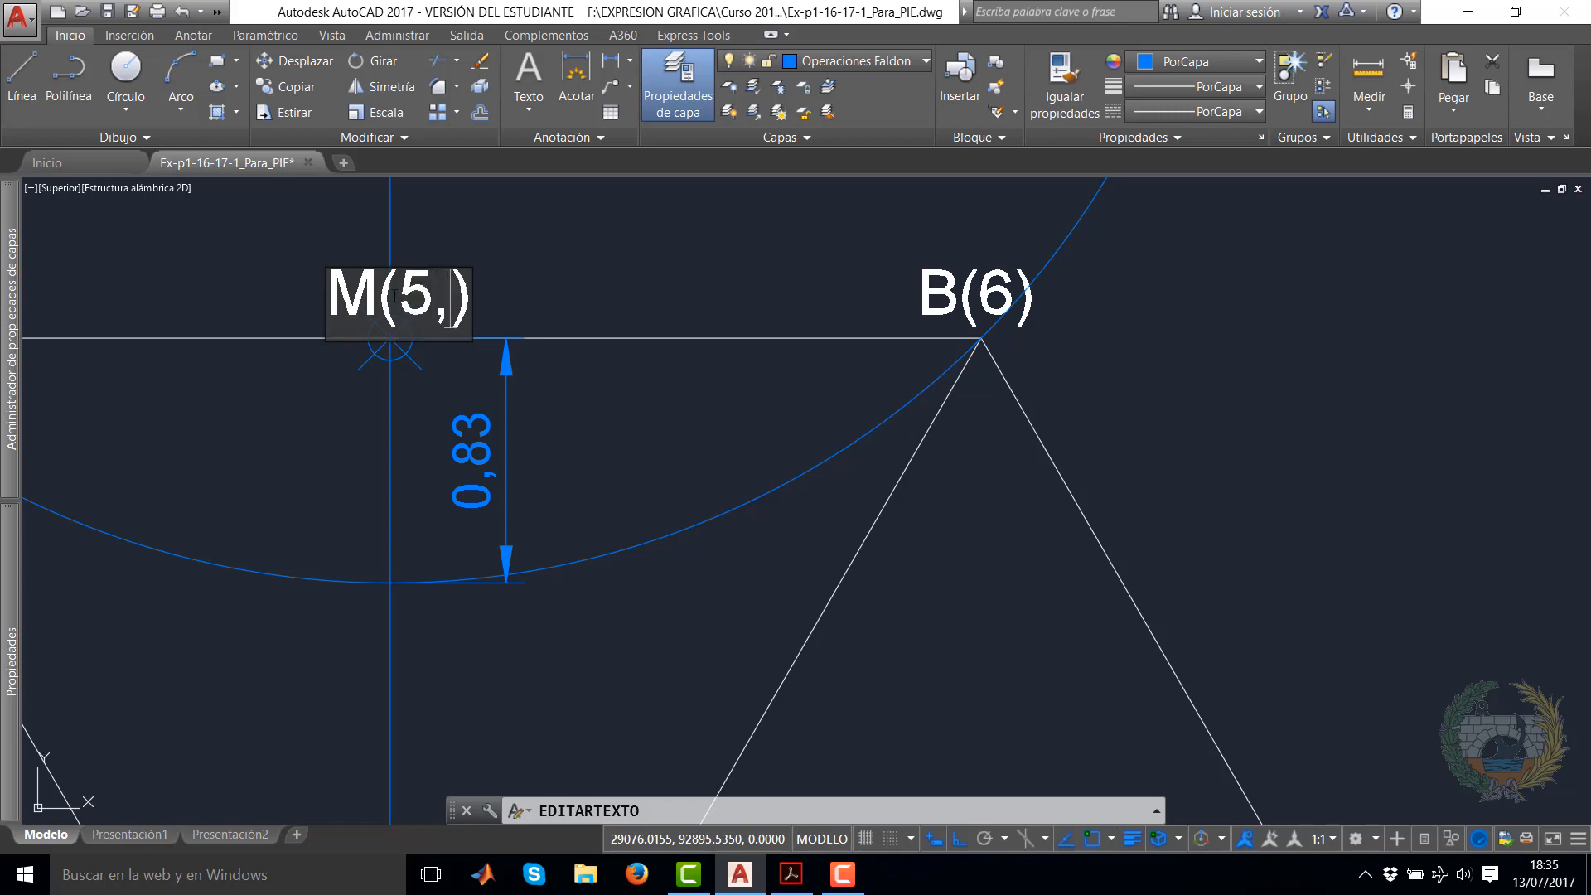
{"action": "left_click", "coordinate": [634, 454]}
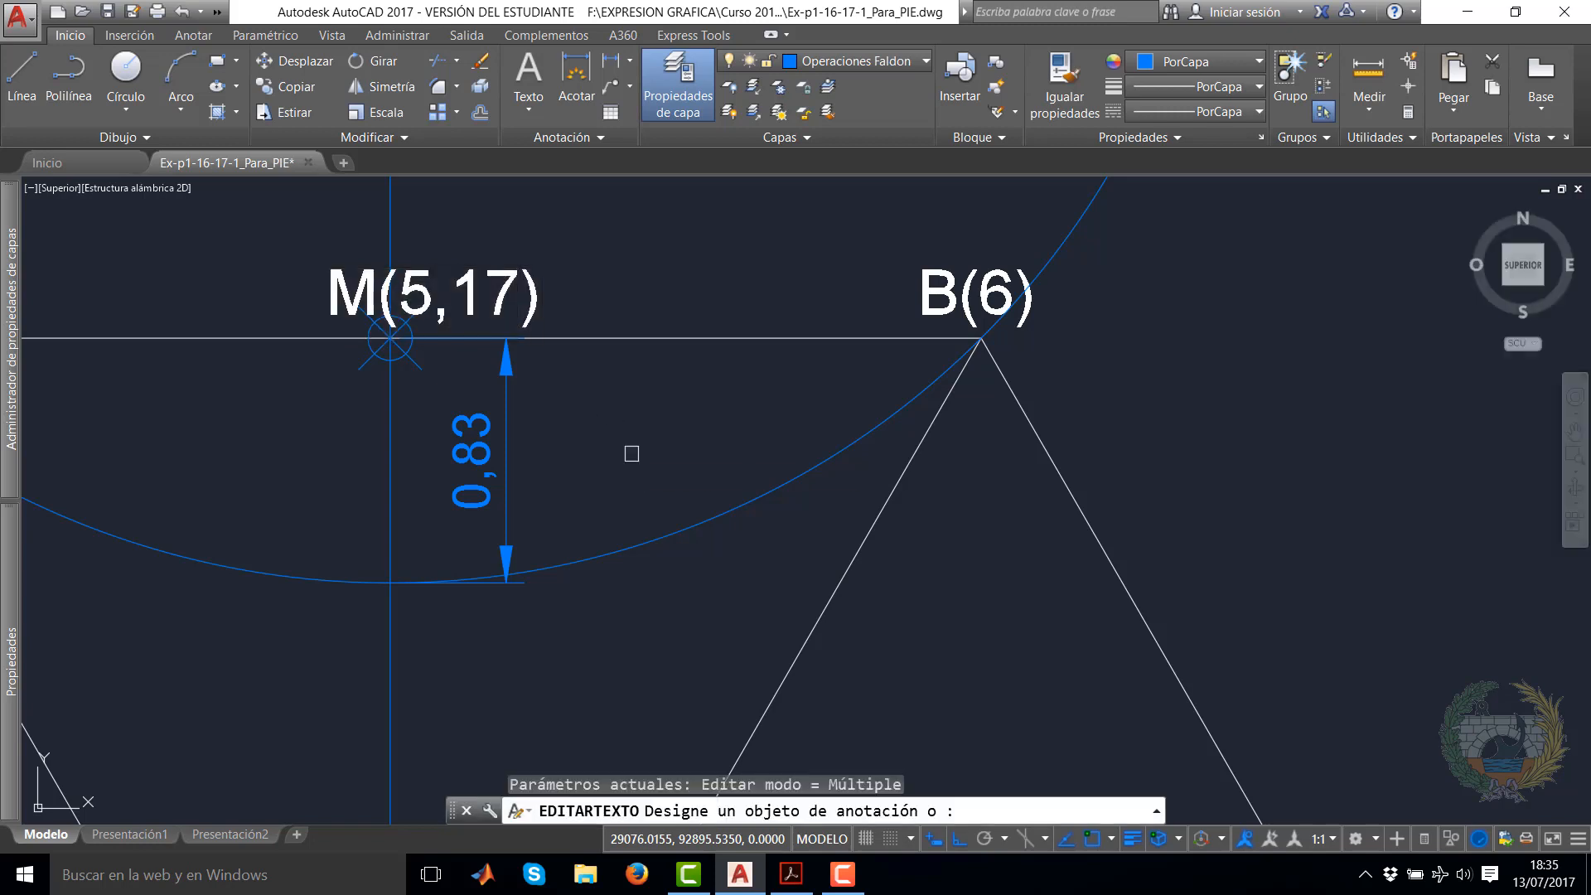
{"action": "right_click", "coordinate": [565, 397]}
{"action": "left_click", "coordinate": [613, 407]}
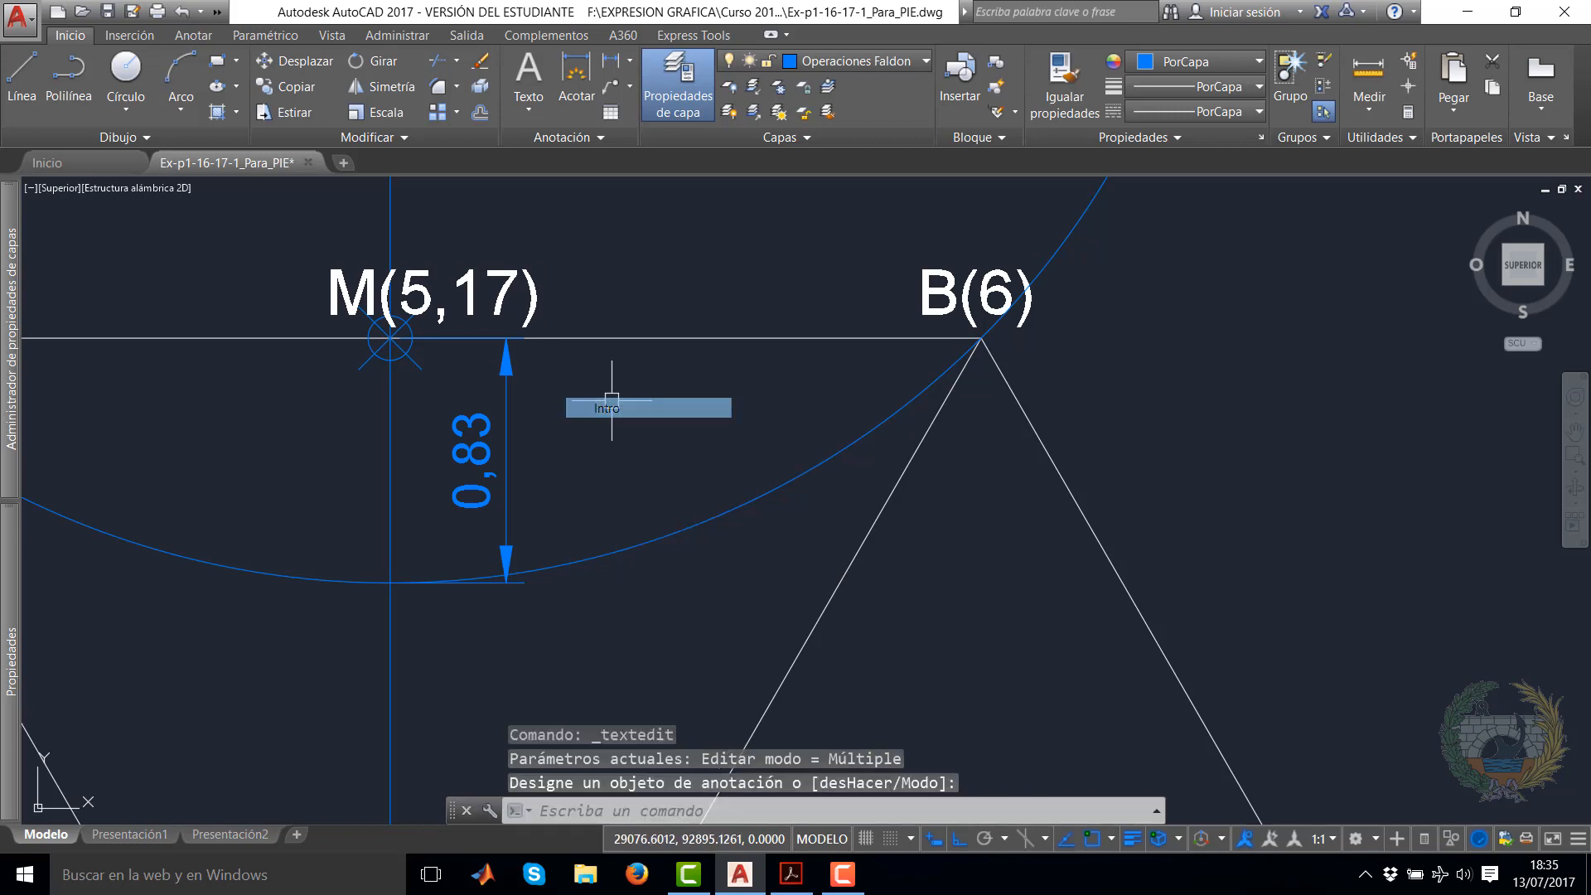
Move the M(5,17) label just to the right of the cone's axis and assign it to the SOLUCION layer
{"action": "middle_click_drag", "start_coordinate": [495, 309], "coordinate": [805, 291]}
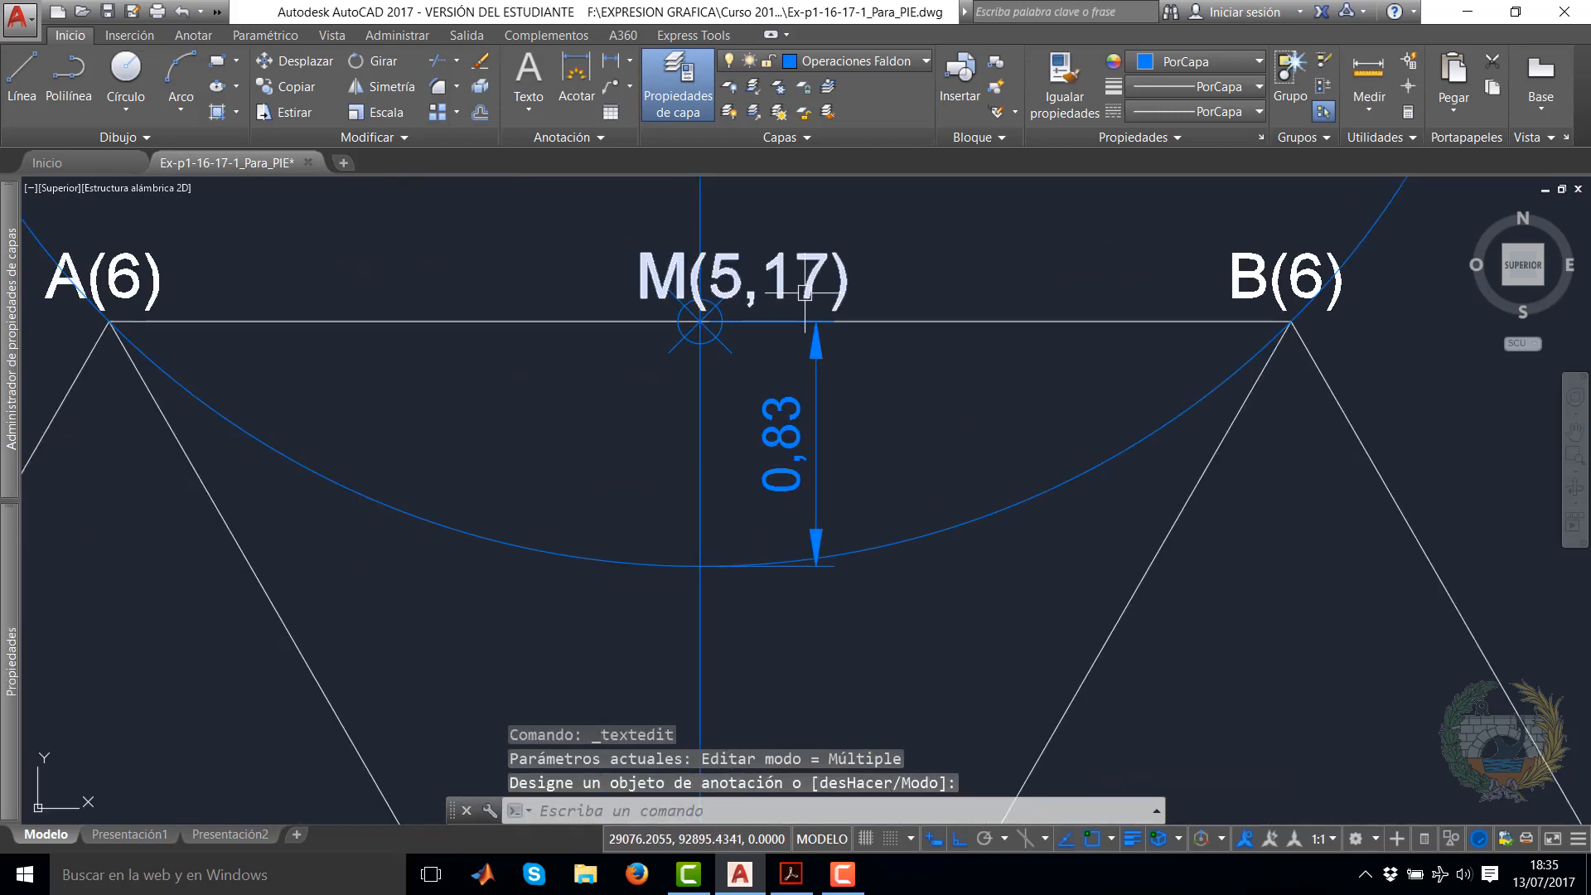
{"action": "left_click", "coordinate": [645, 265]}
{"action": "left_click", "coordinate": [636, 298]}
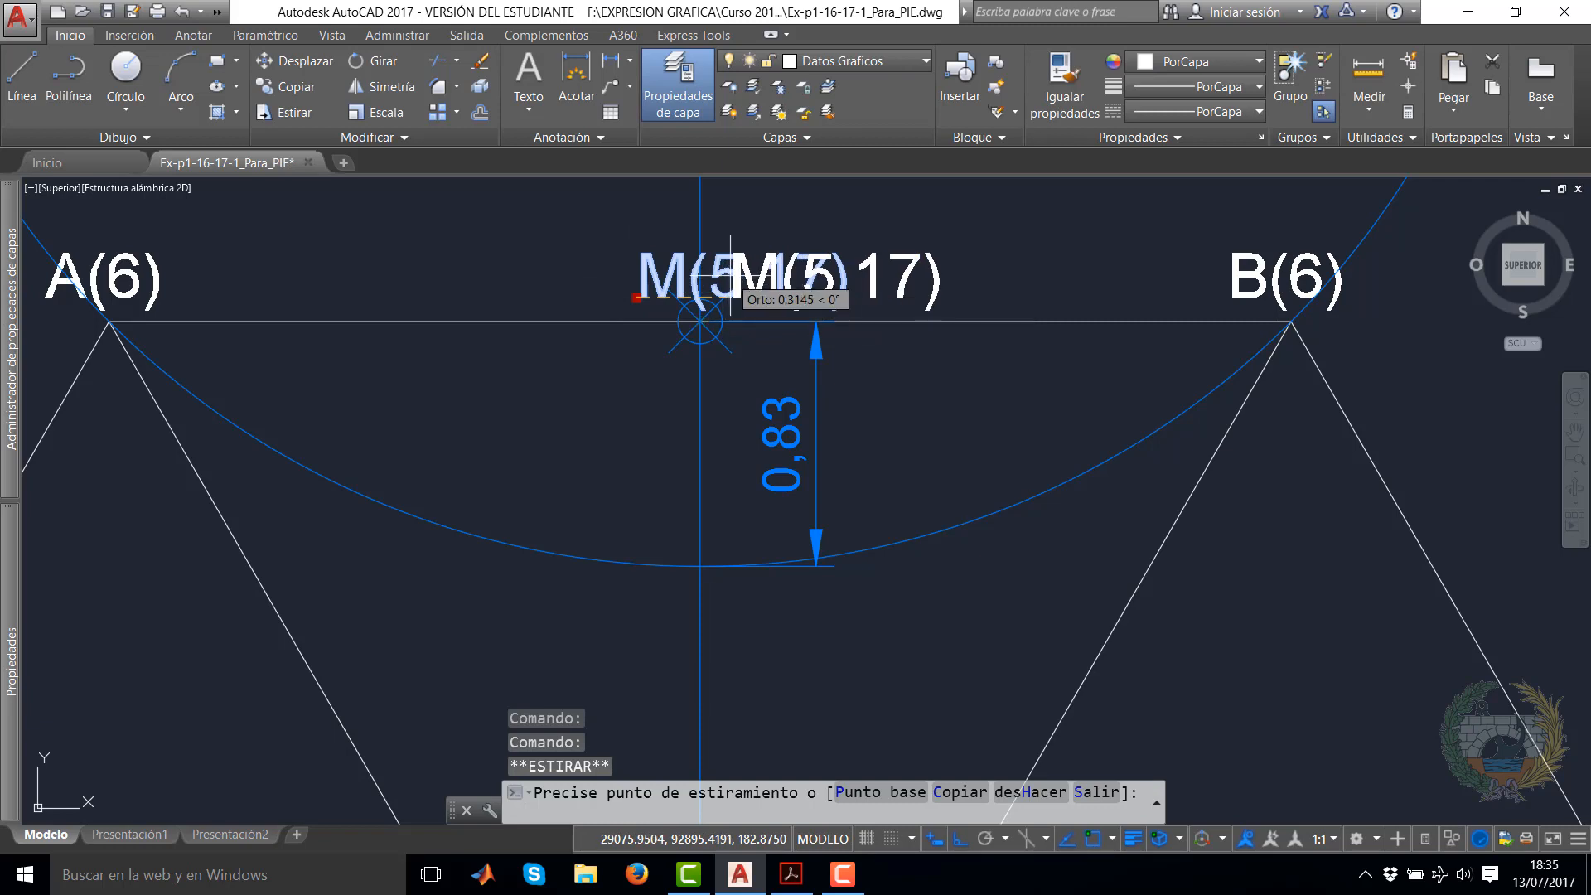
{"action": "left_click", "coordinate": [720, 321]}
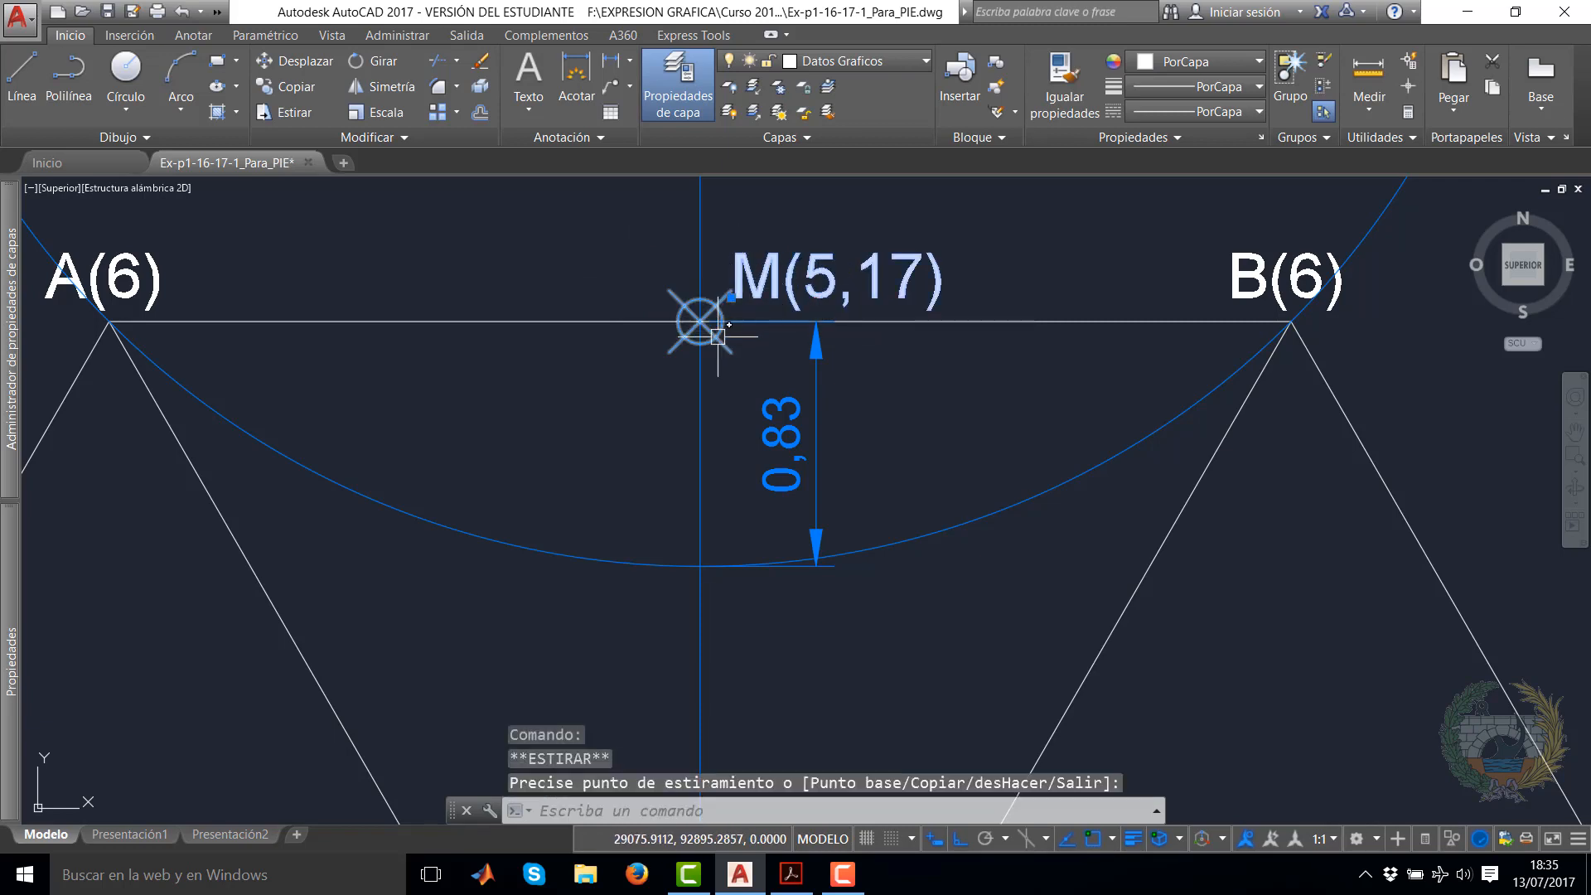
{"action": "left_click", "coordinate": [683, 305]}
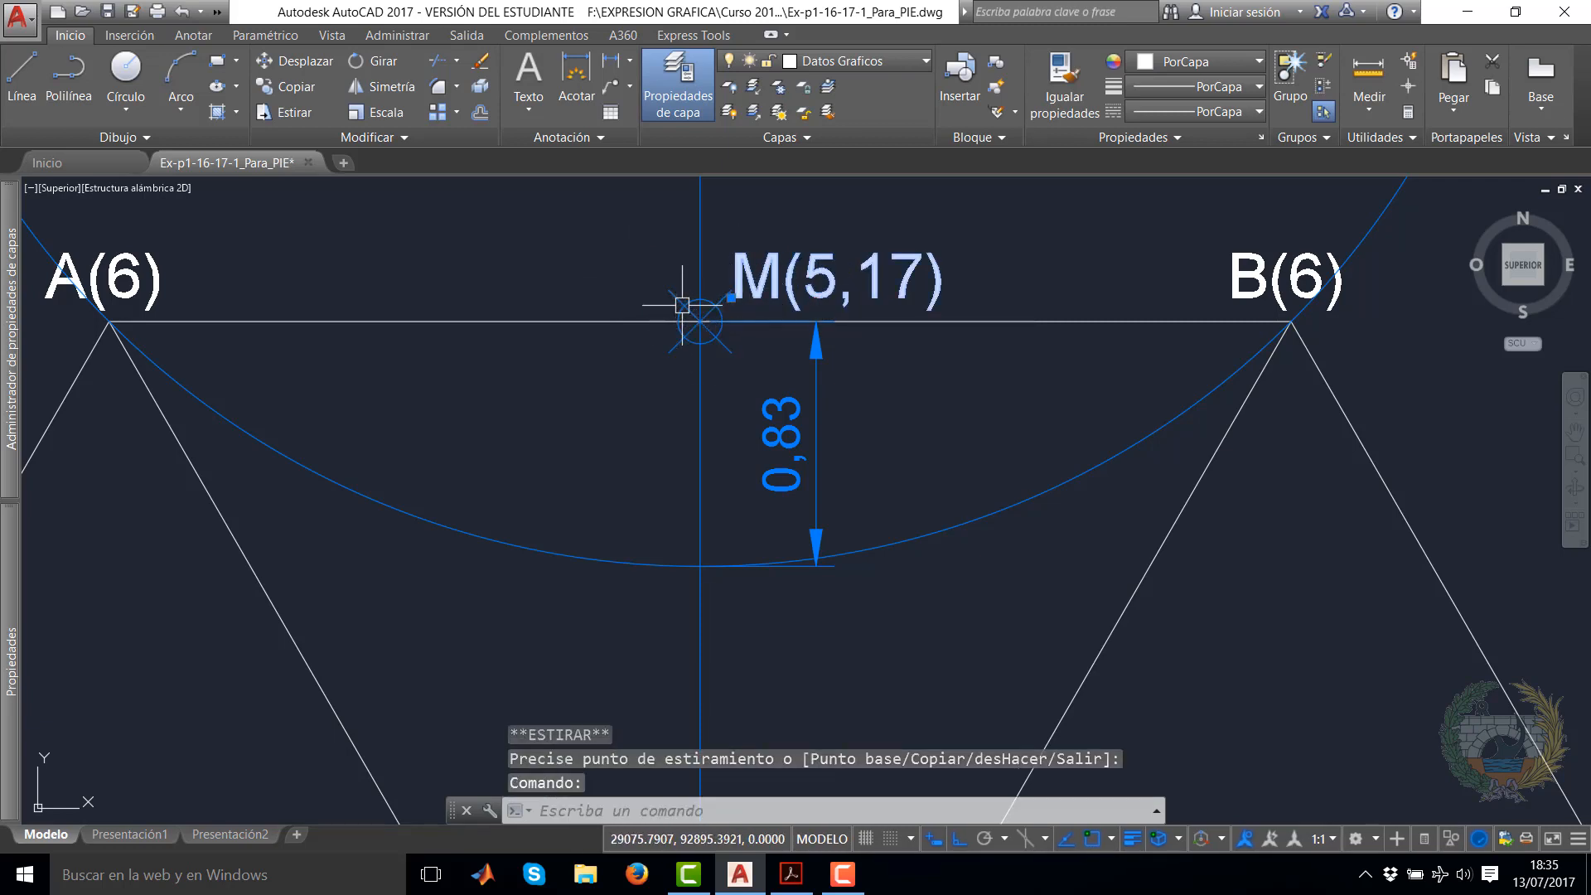
{"action": "left_click", "coordinate": [918, 62]}
{"action": "left_click", "coordinate": [832, 234]}
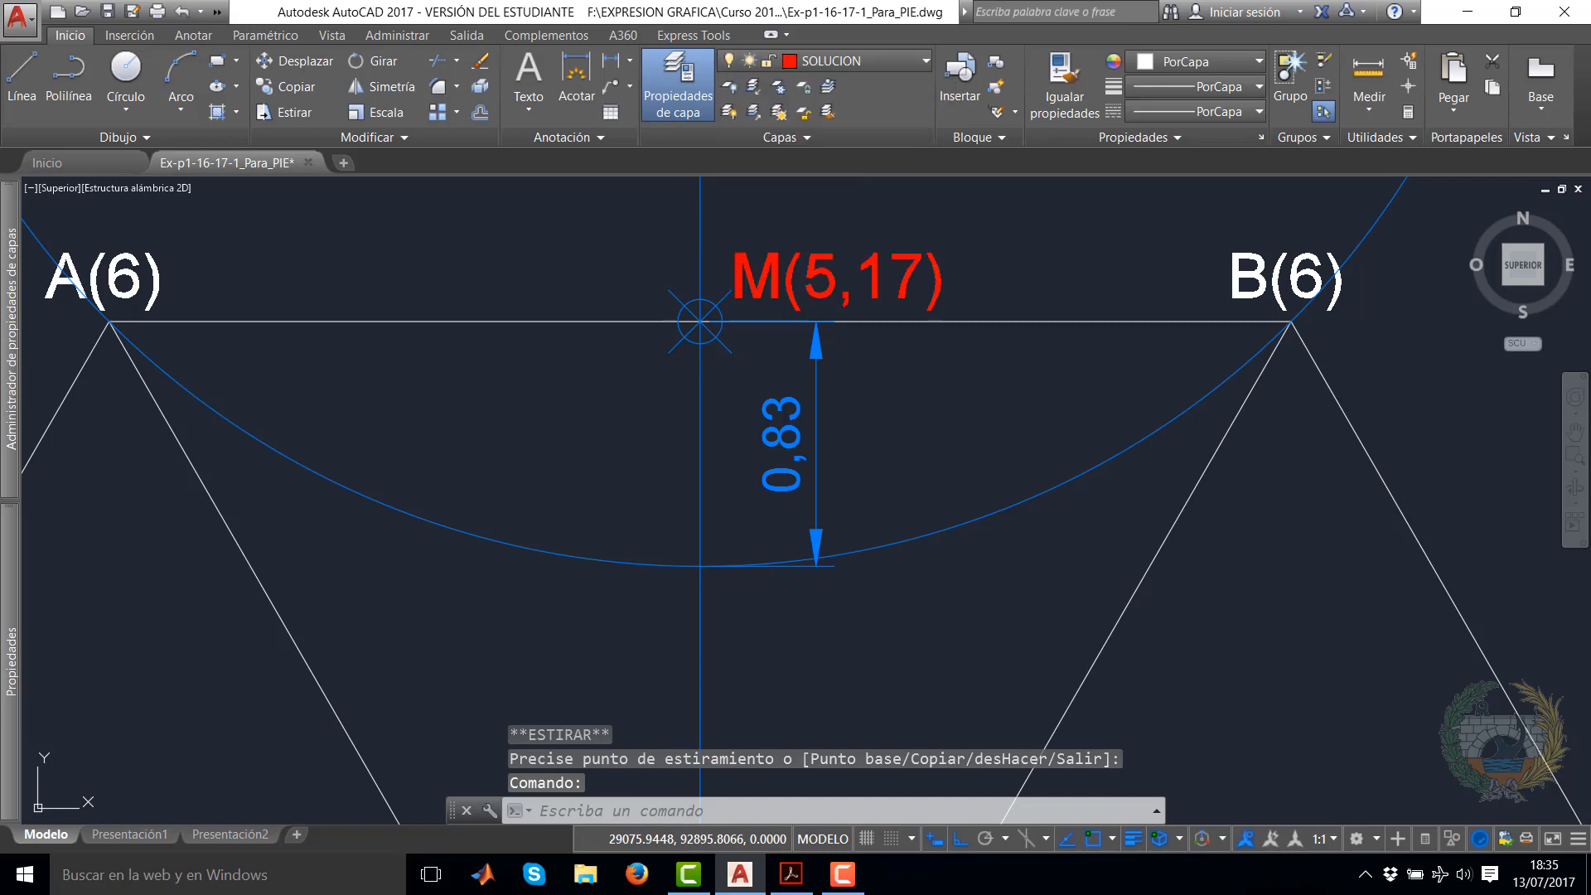
{"action": "key", "text": "Escape"}
{"action": "key", "text": "Escape"}
Draw a vertical polyline from the circle's left quadrant down to the extension of eave AB
{"action": "scroll", "coordinate": [929, 372], "scroll_direction": "down", "scroll_amount": 2}
{"action": "scroll", "coordinate": [929, 372], "scroll_direction": "down", "scroll_amount": 4}
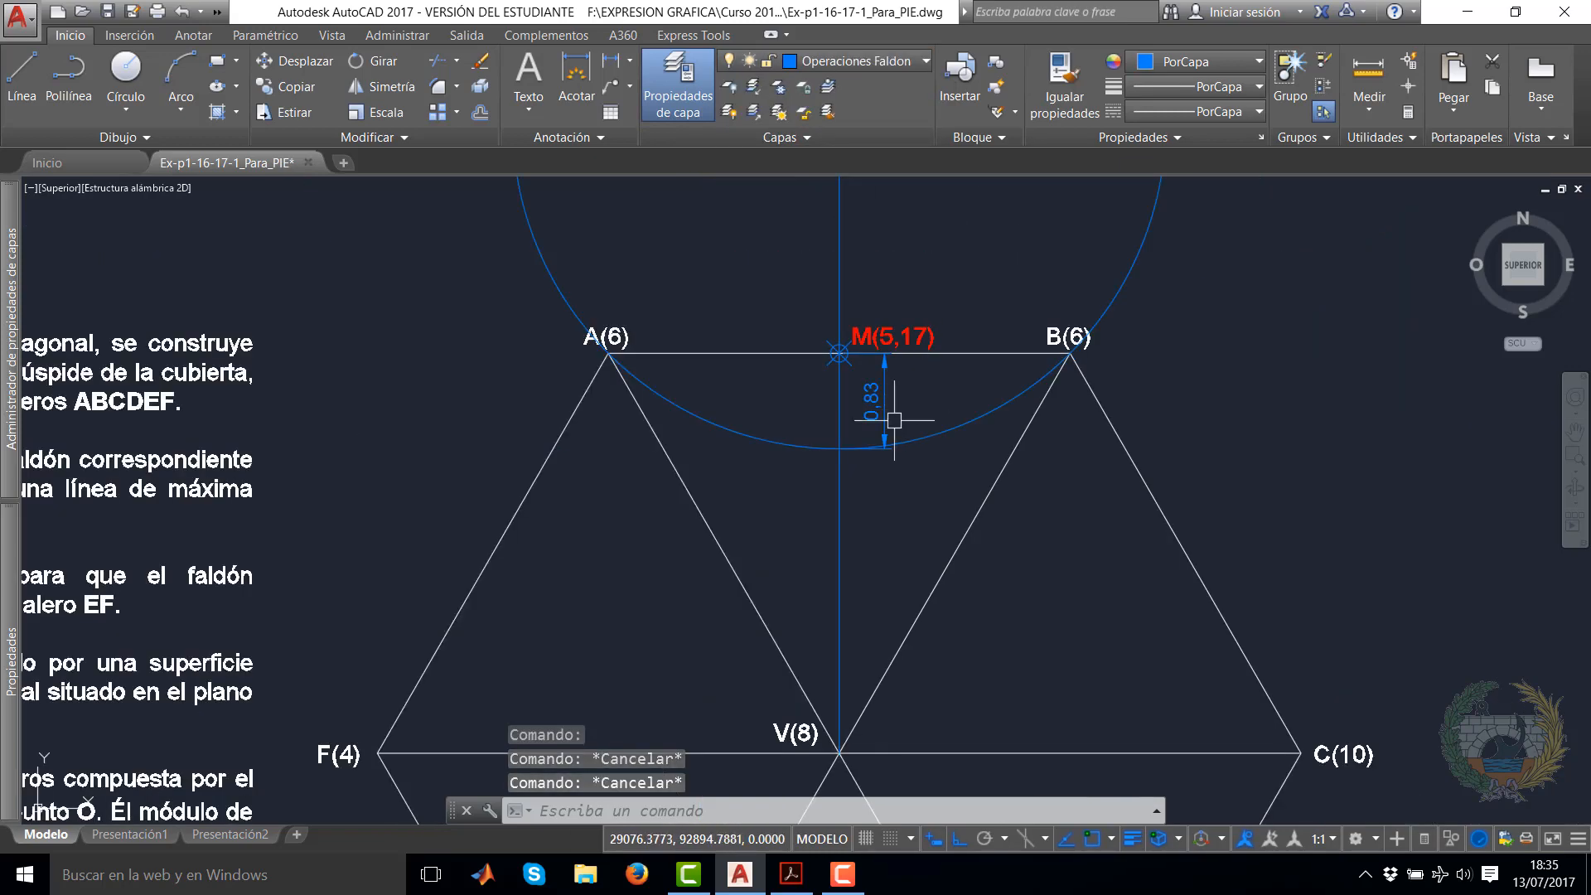
{"action": "middle_click_drag", "start_coordinate": [768, 430], "coordinate": [1067, 375]}
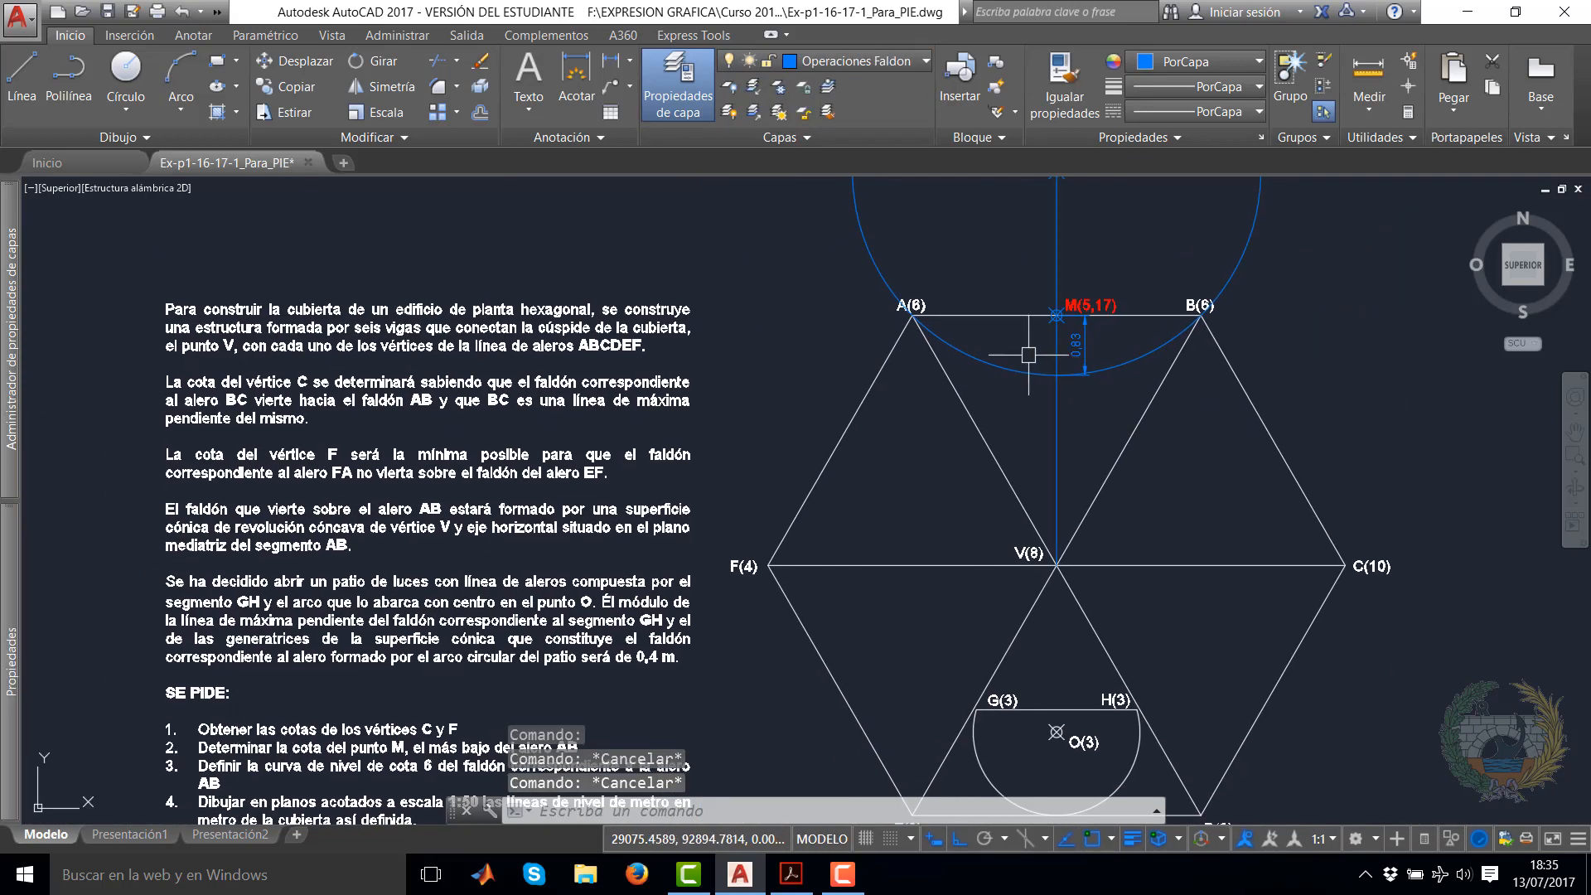
{"action": "scroll", "coordinate": [974, 371], "scroll_direction": "down", "scroll_amount": 2}
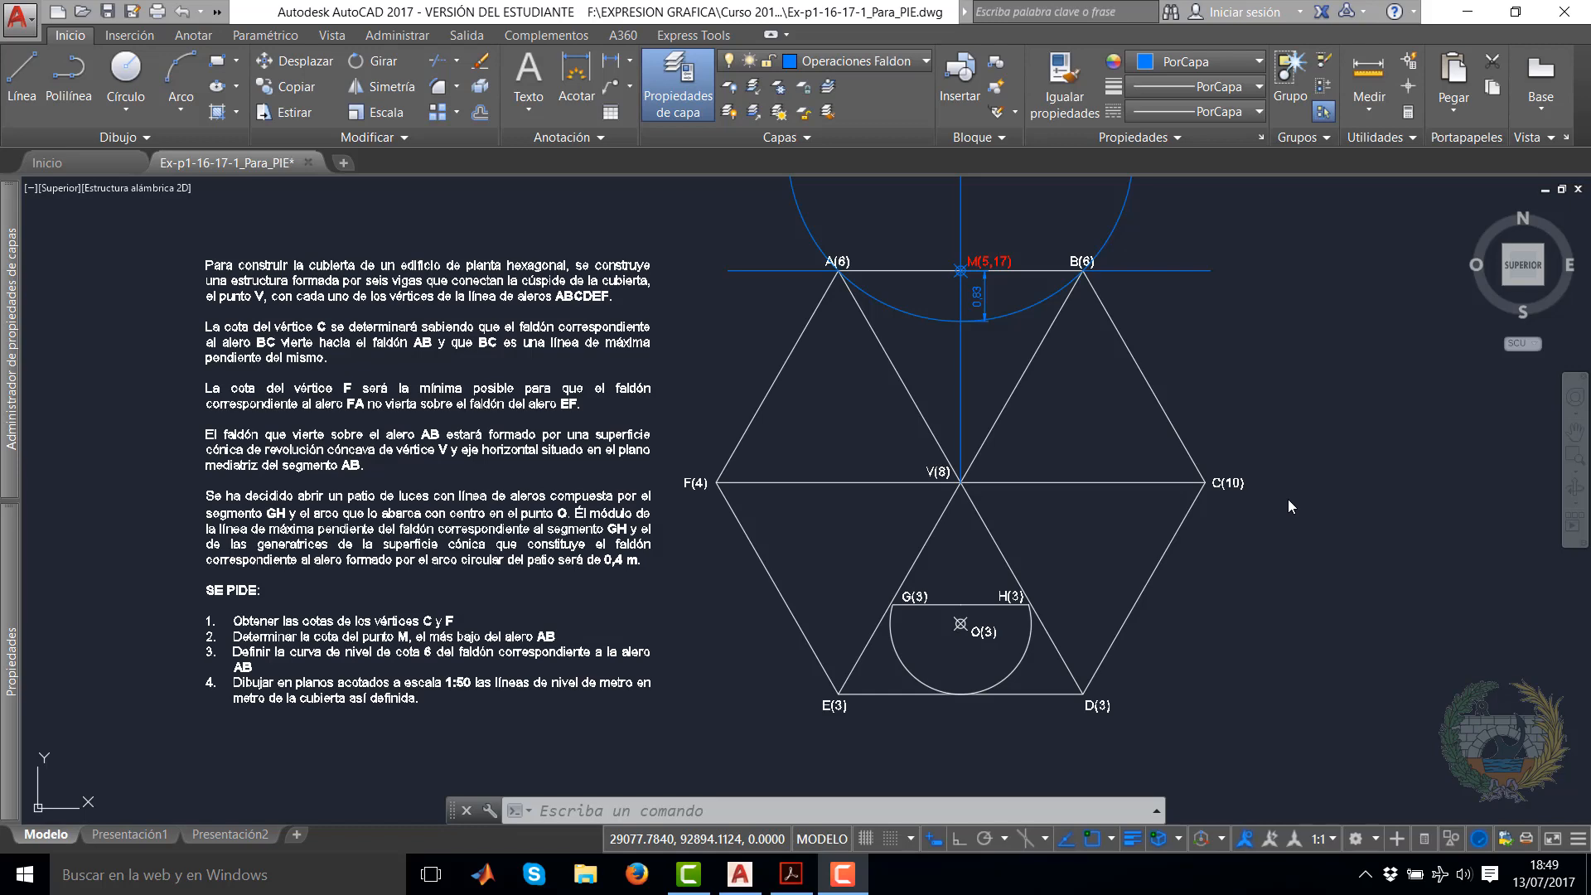
{"action": "scroll", "coordinate": [1111, 439], "scroll_direction": "up", "scroll_amount": 2}
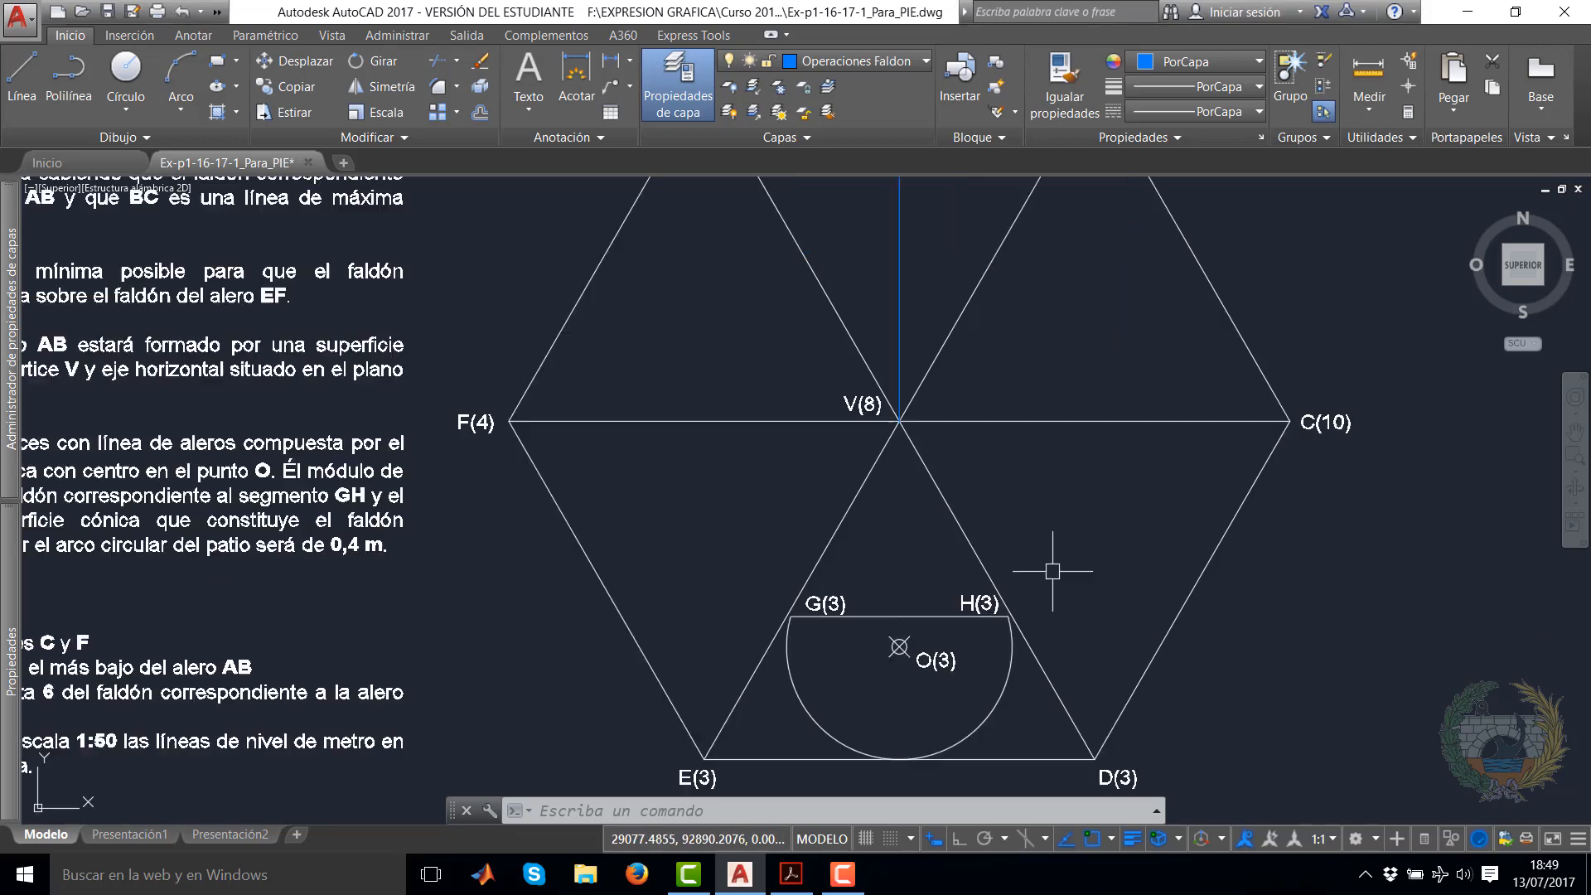
{"action": "scroll", "coordinate": [1036, 439], "scroll_direction": "down", "scroll_amount": 4}
{"action": "middle_click_drag", "start_coordinate": [1036, 439], "coordinate": [997, 645]}
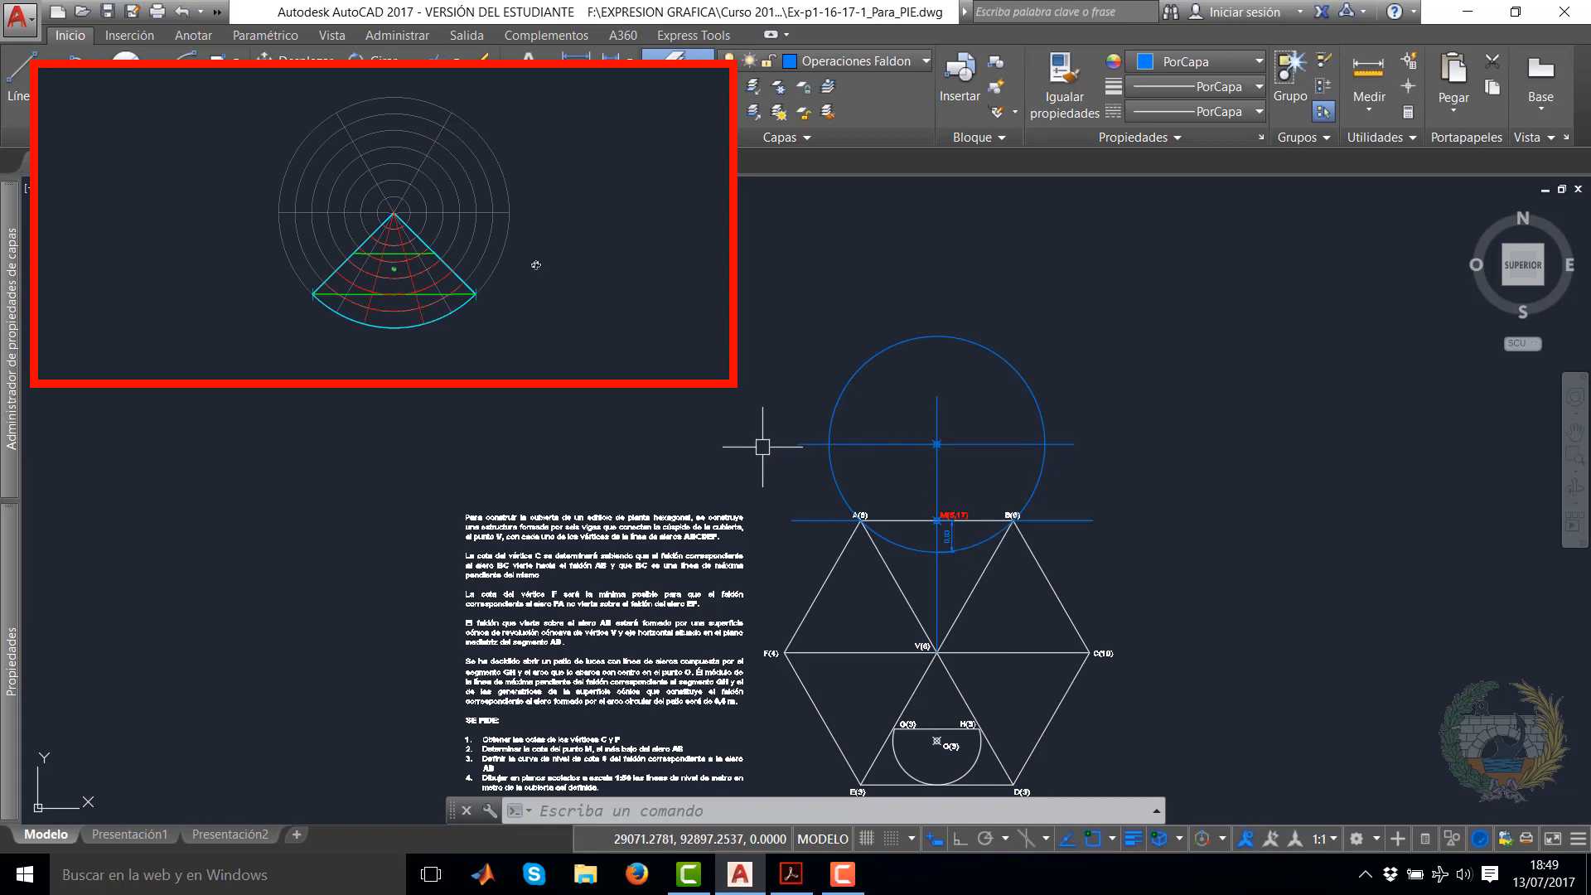
{"action": "left_click", "coordinate": [797, 444]}
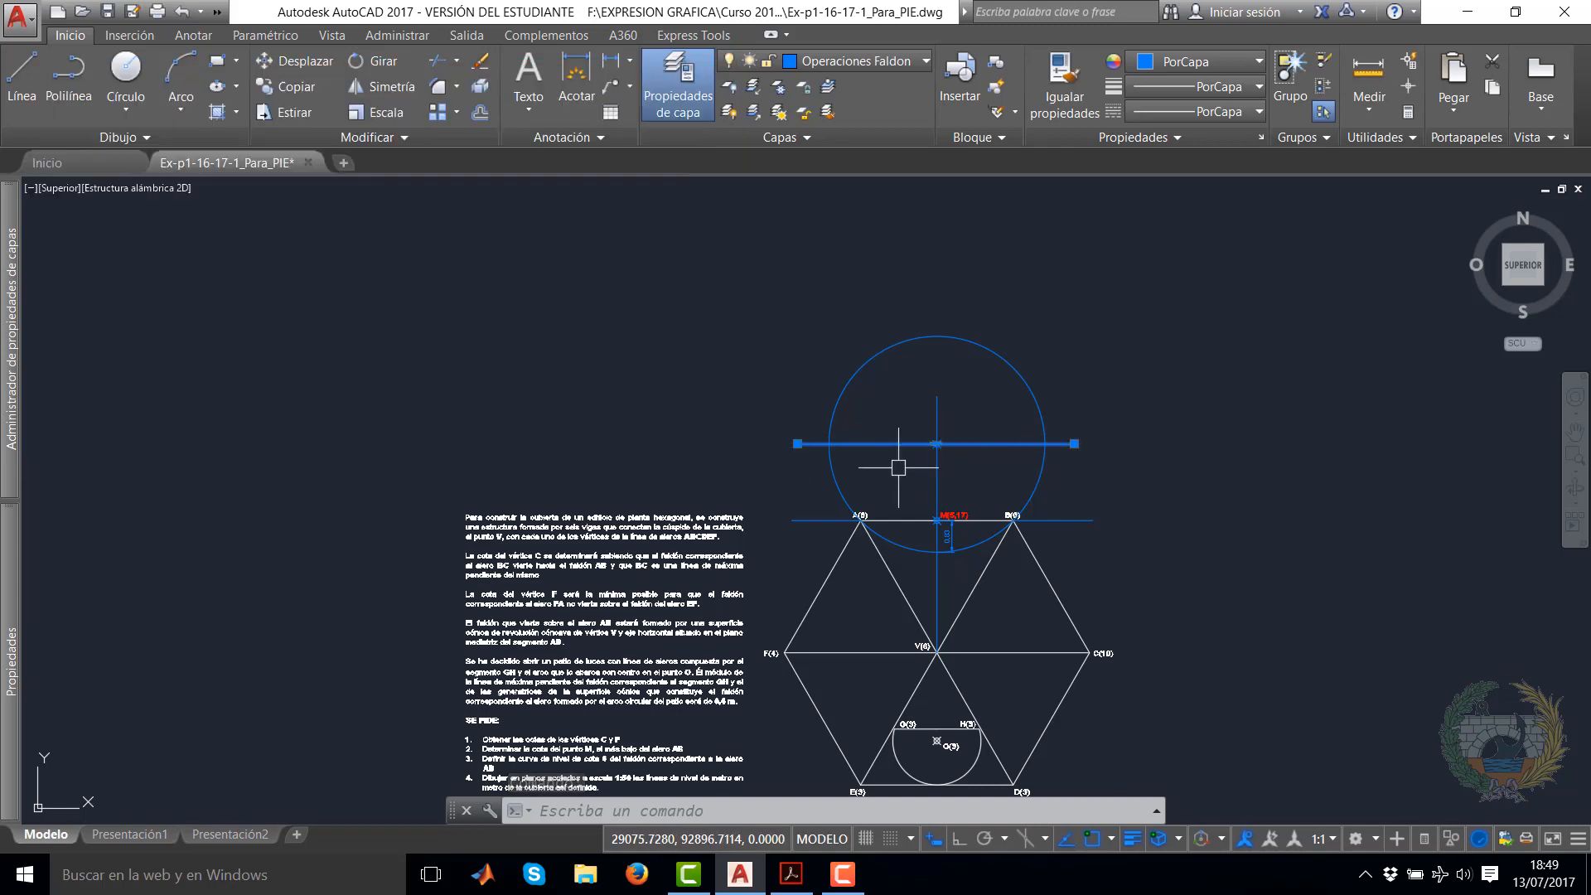
{"action": "mouse_move", "coordinate": [936, 444]}
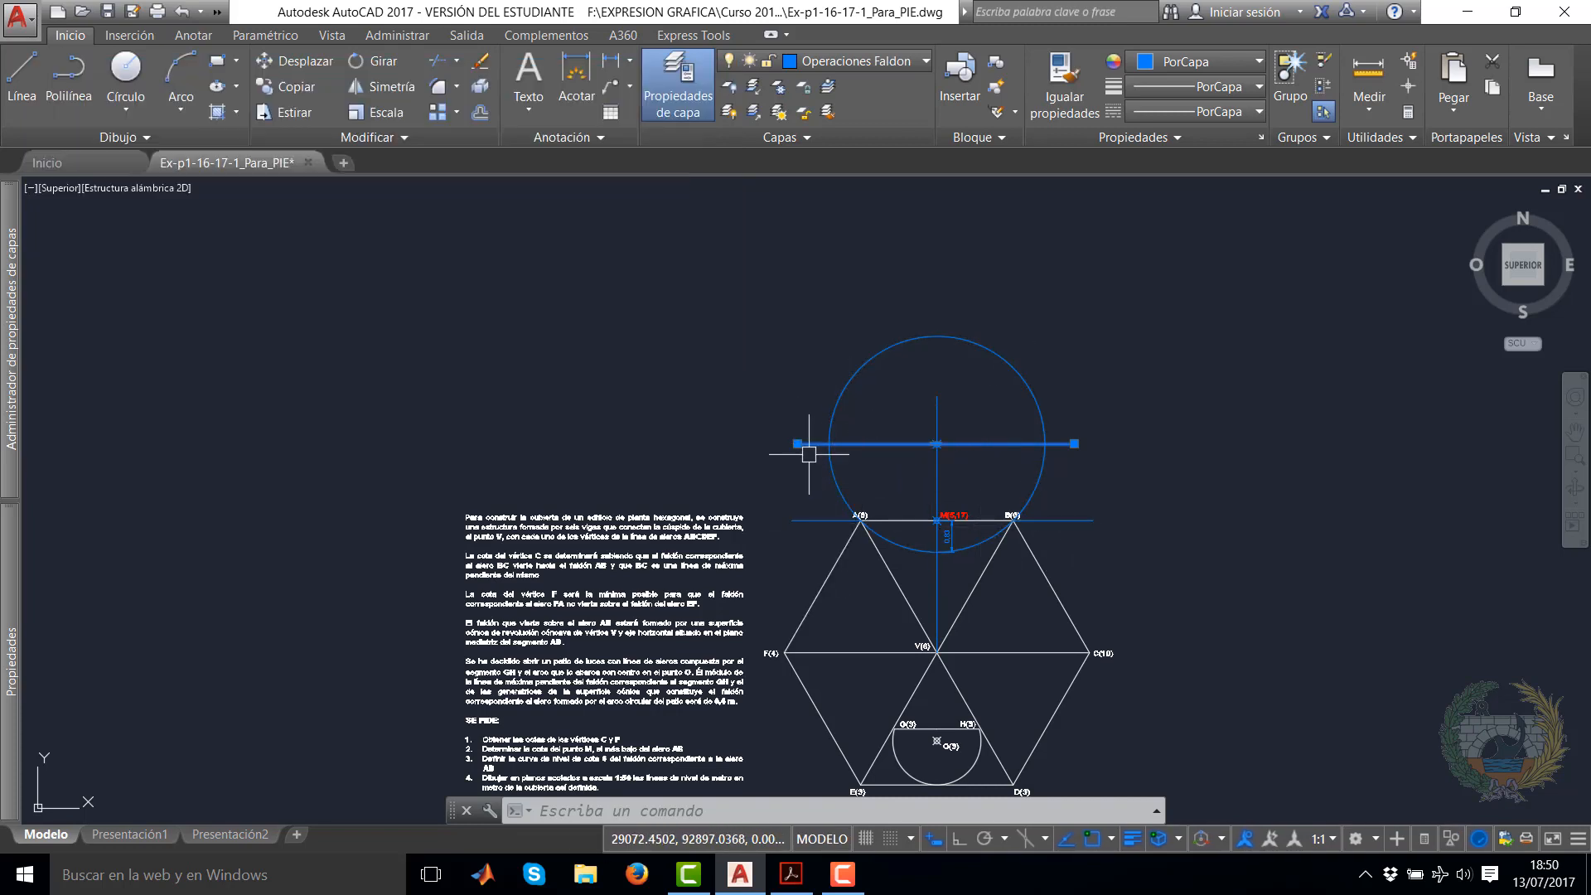
{"action": "left_click", "coordinate": [69, 79]}
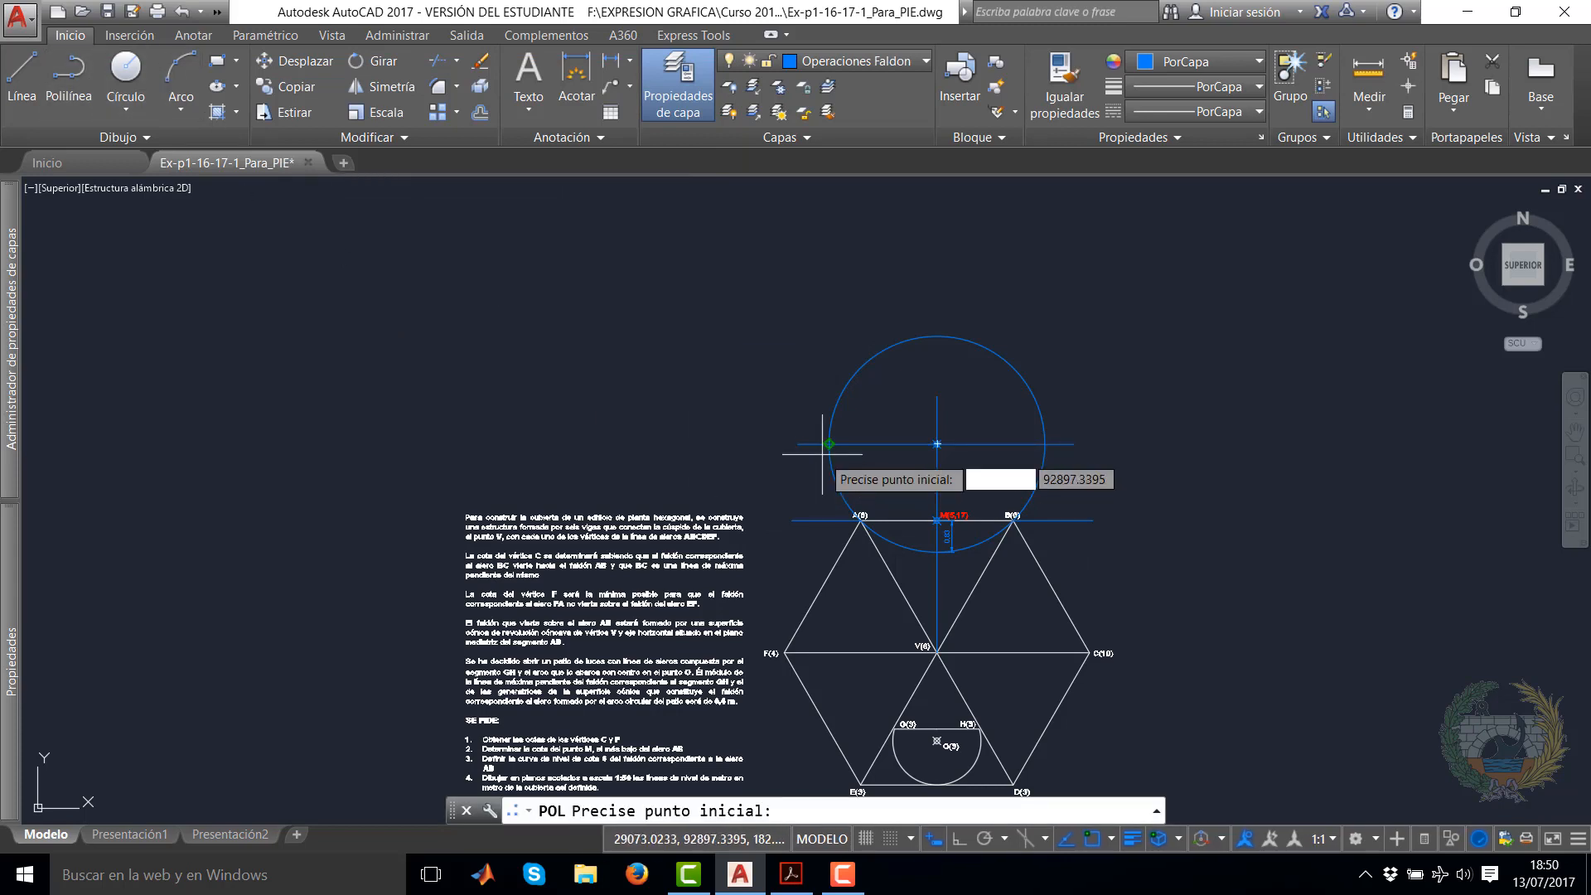
{"action": "left_click", "coordinate": [828, 444]}
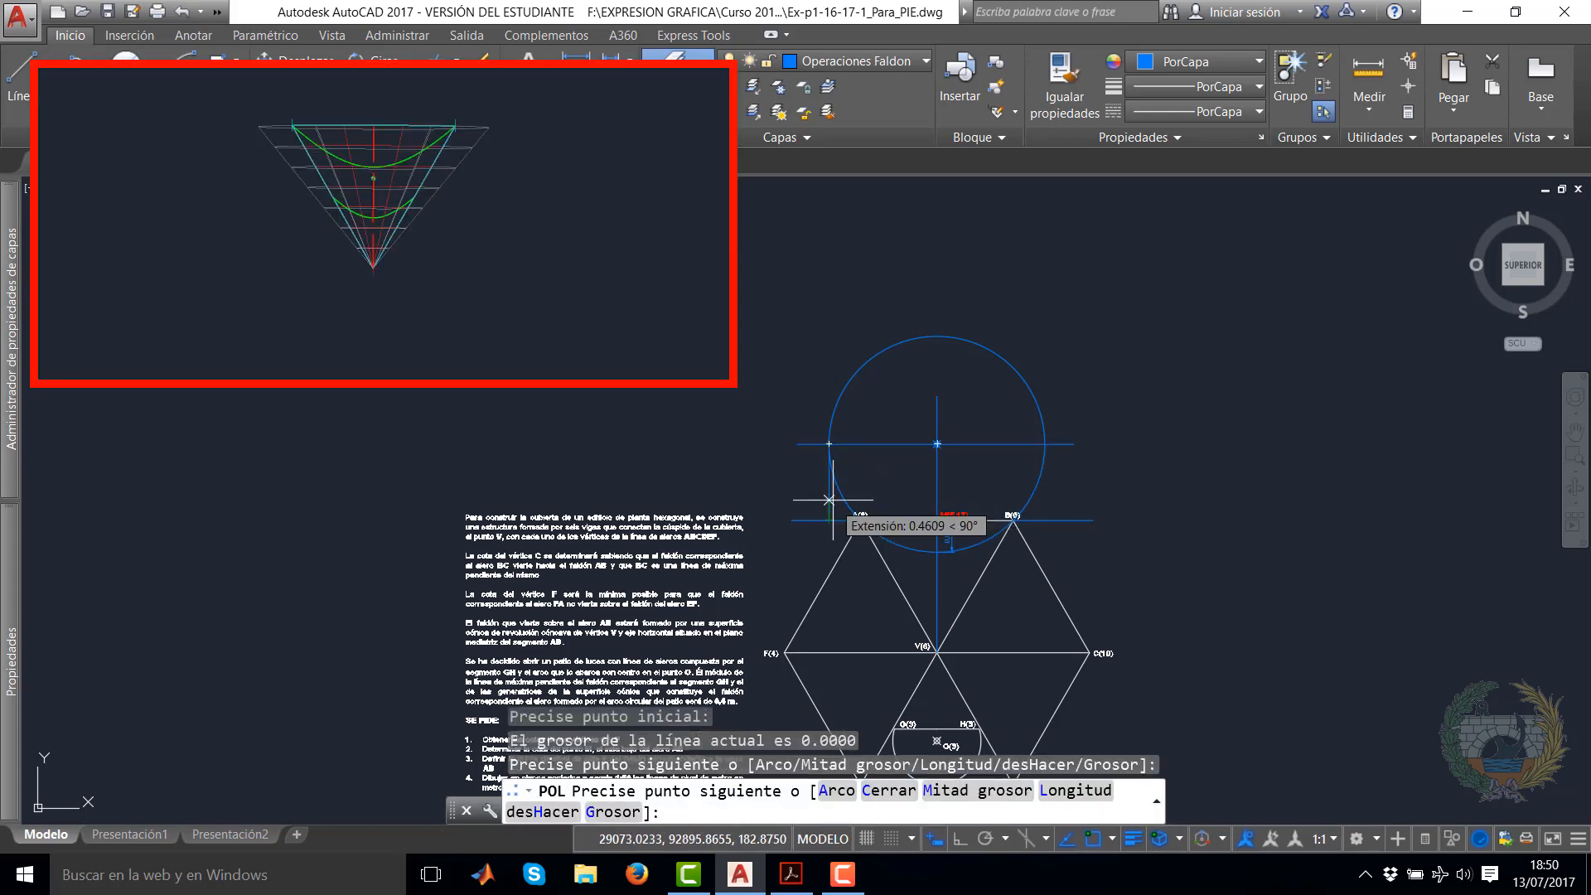
{"action": "right_click", "coordinate": [831, 499]}
{"action": "left_click", "coordinate": [981, 516]}
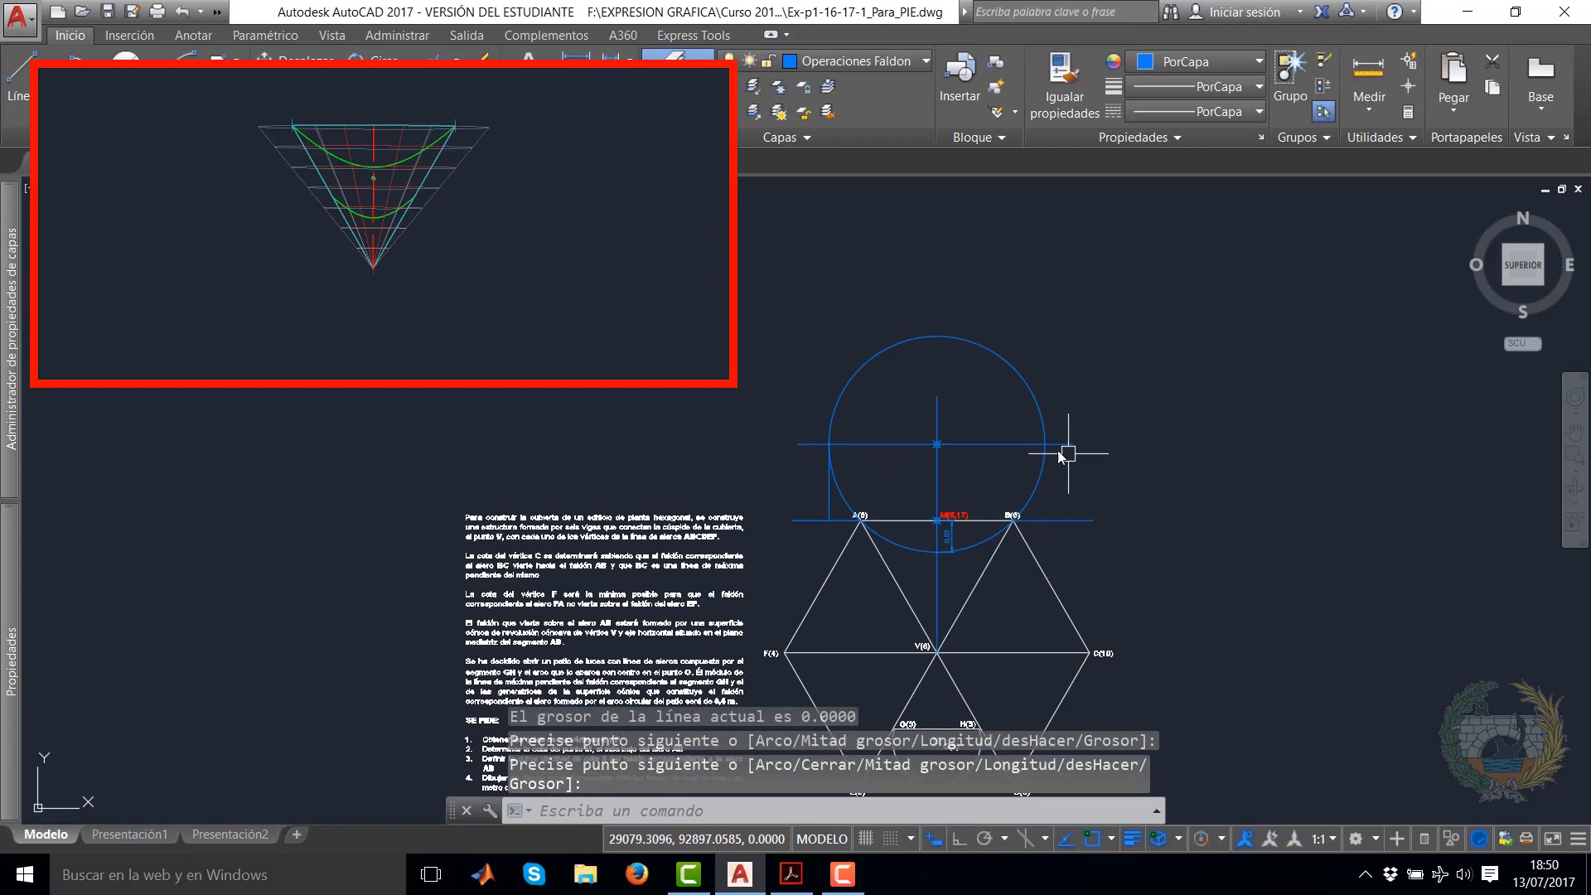
Draw a matching vertical polyline from the circle's right quadrant down to the extension of eave AB
{"action": "right_click", "coordinate": [1063, 454]}
{"action": "left_click", "coordinate": [1086, 465]}
{"action": "left_click", "coordinate": [1050, 443]}
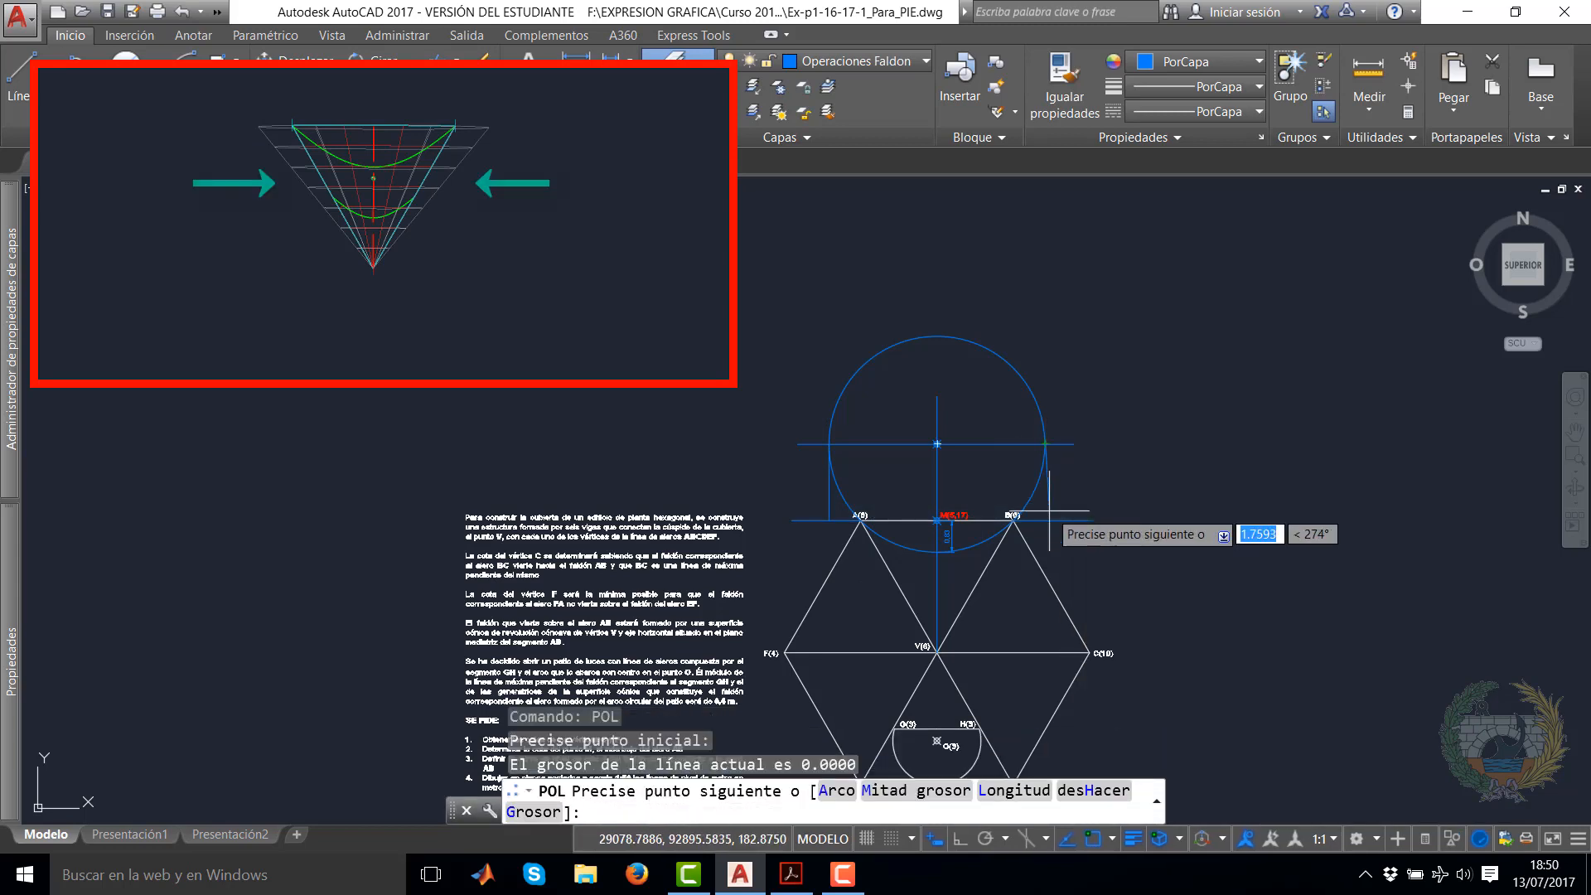
{"action": "right_click", "coordinate": [1067, 489]}
{"action": "left_click", "coordinate": [1090, 500]}
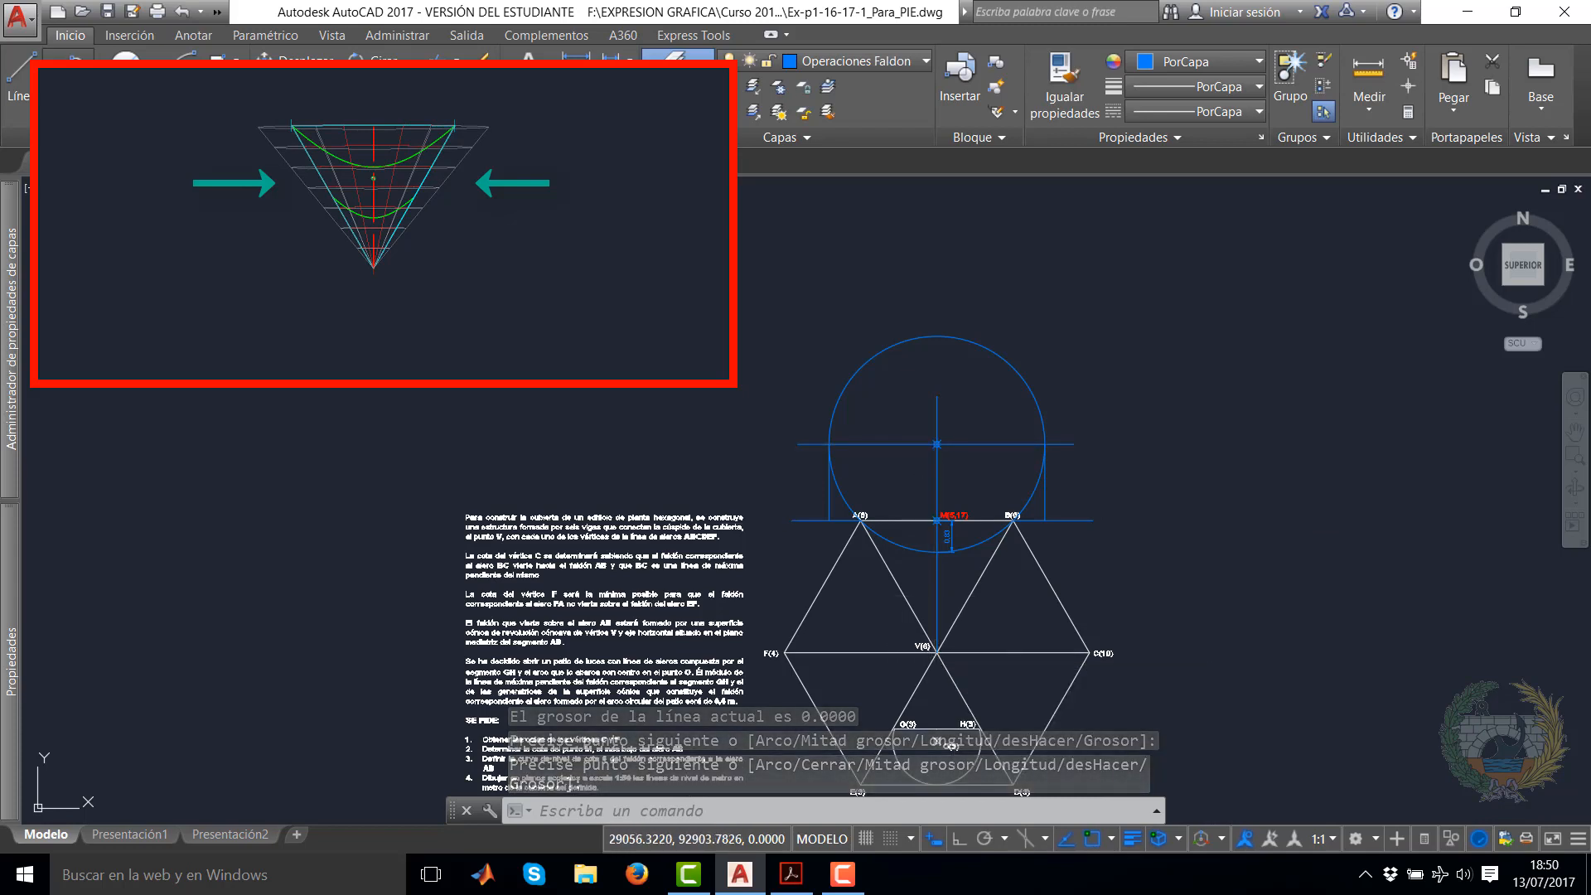
Draw the cone's two outline generatrices as polylines from vertex V(8) to the feet of both vertical lines on AB's extension
{"action": "key", "text": "Return"}
{"action": "left_click", "coordinate": [936, 653]}
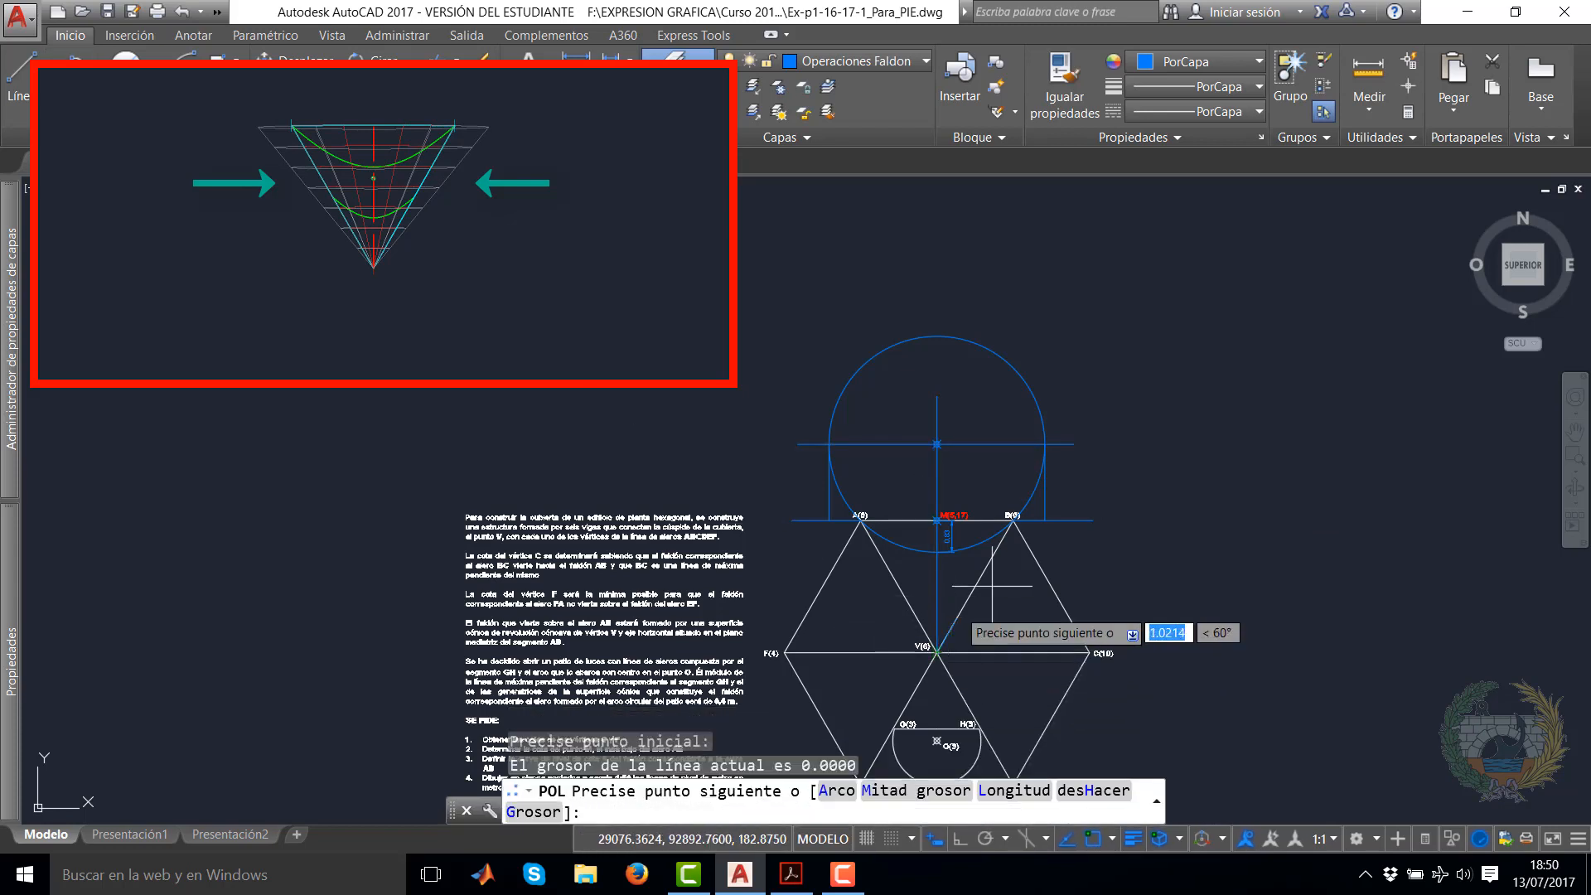
{"action": "left_click", "coordinate": [1044, 520]}
{"action": "right_click", "coordinate": [1063, 519]}
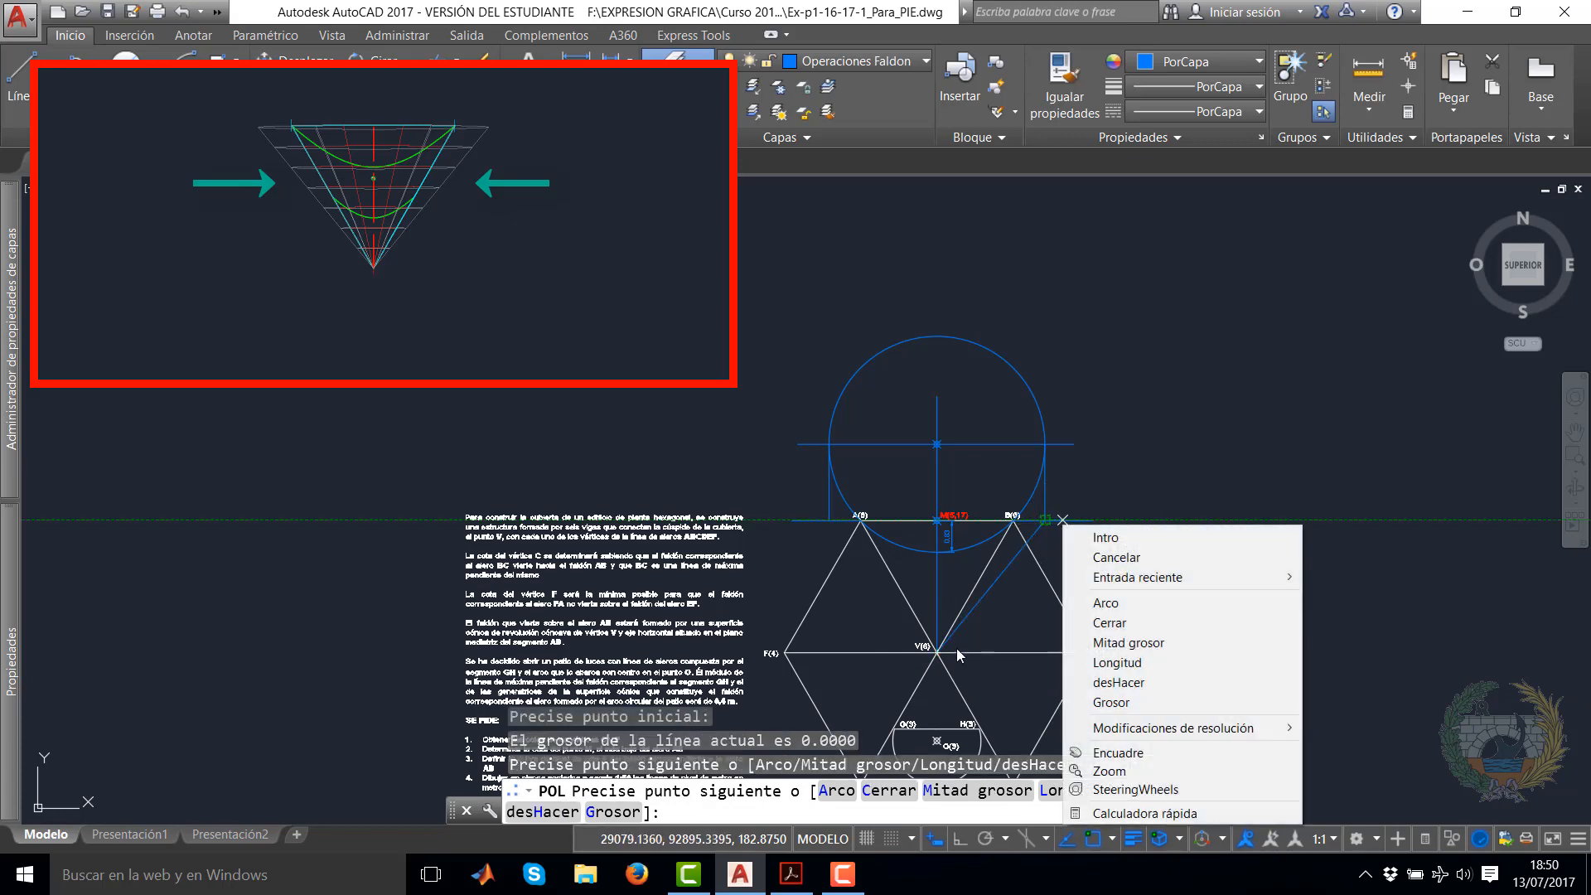
{"action": "left_click", "coordinate": [1114, 556]}
{"action": "right_click", "coordinate": [968, 326]}
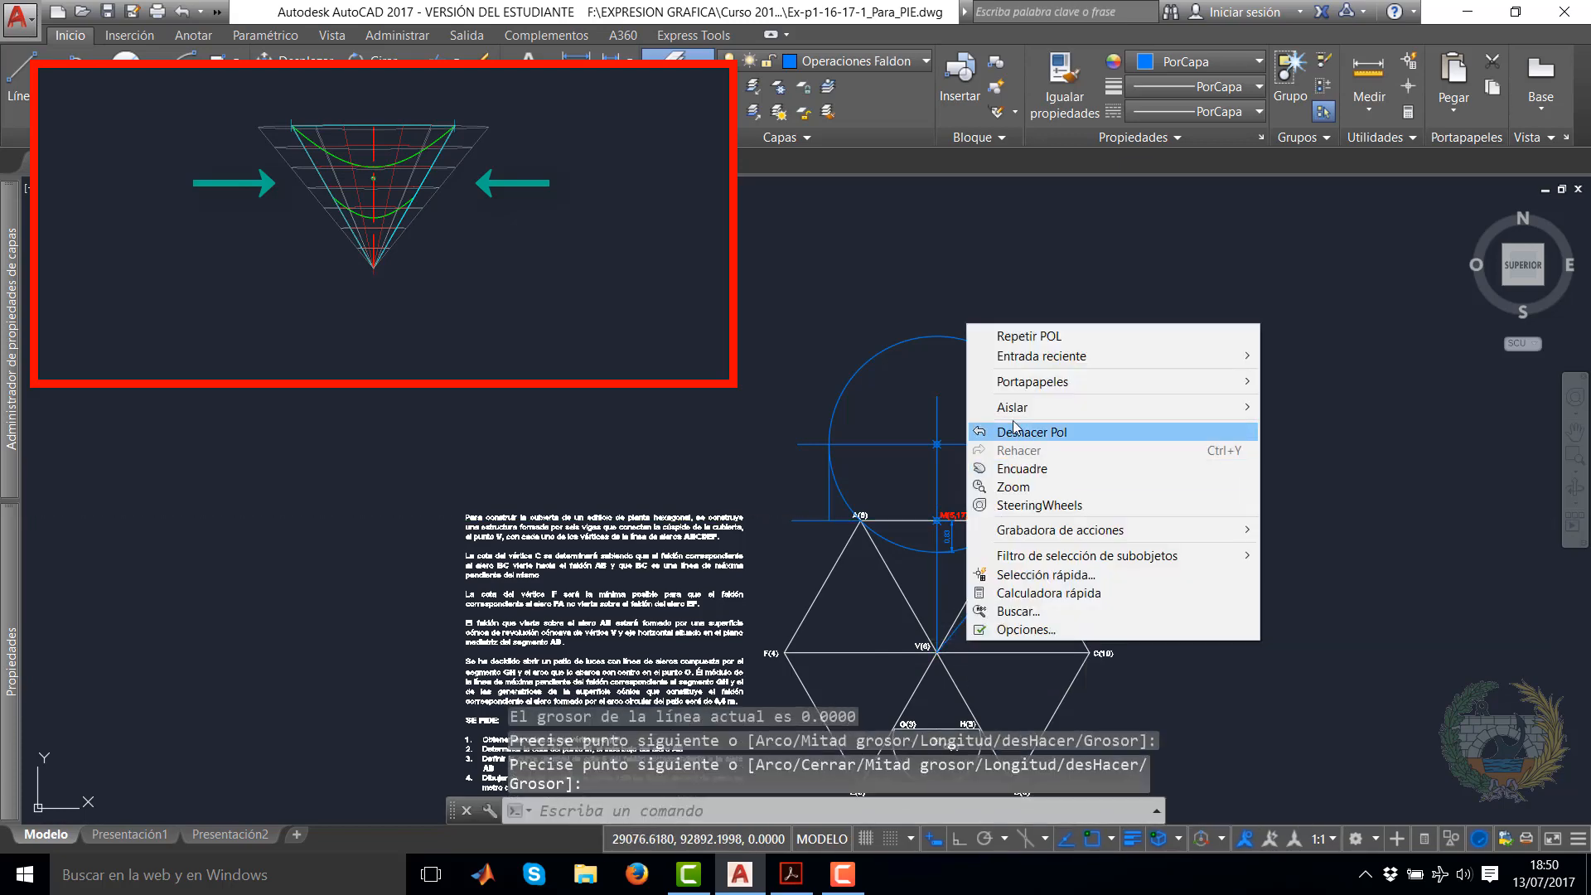
{"action": "left_click", "coordinate": [1028, 336]}
{"action": "left_click", "coordinate": [936, 648]}
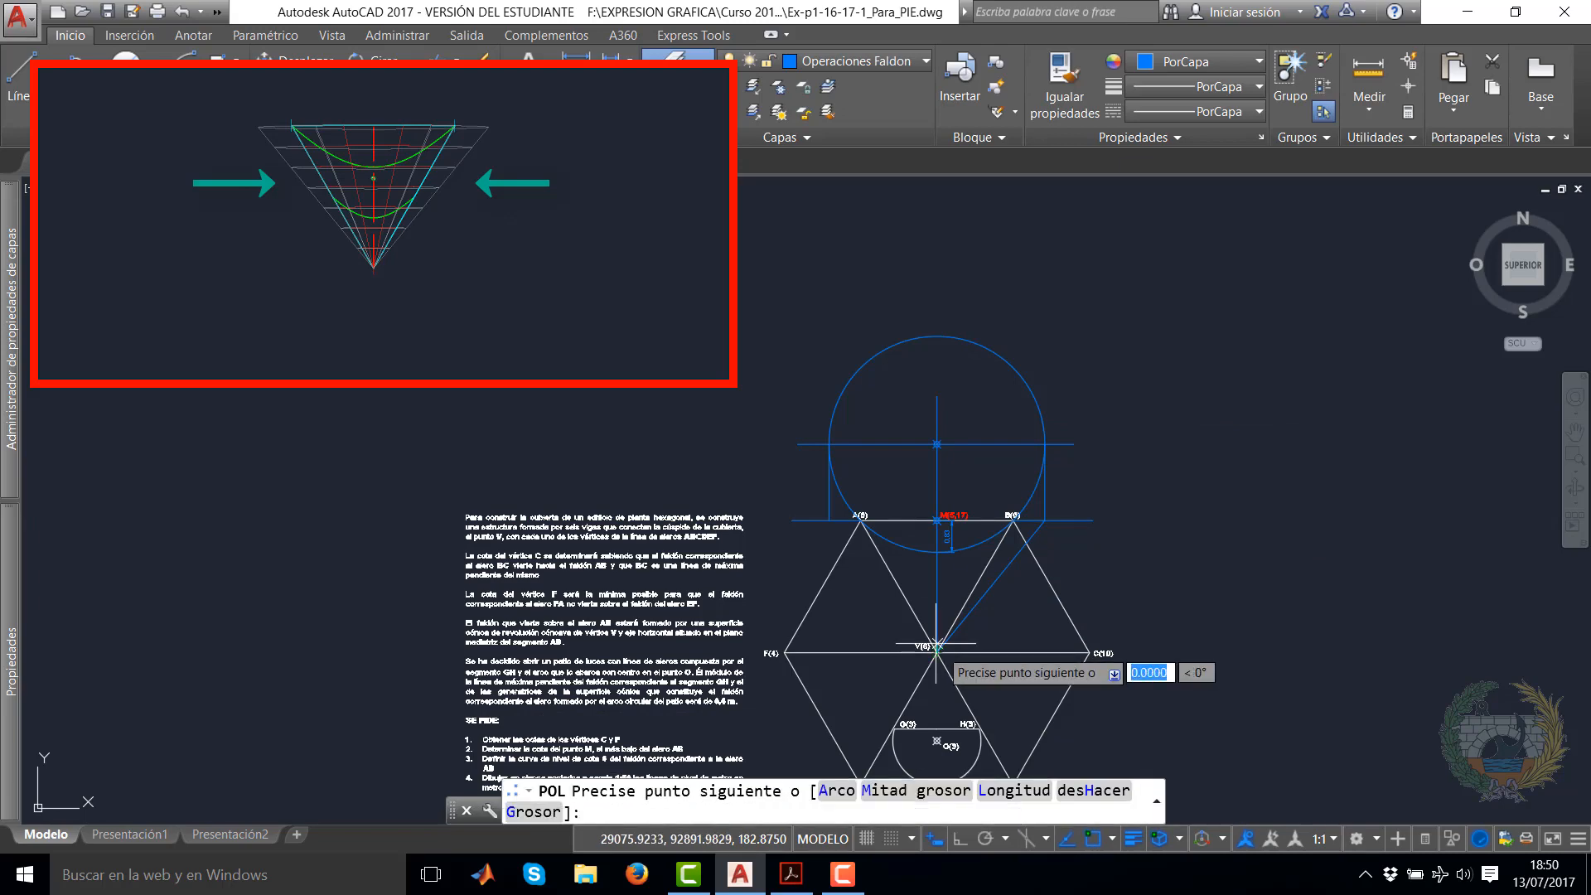
{"action": "left_click", "coordinate": [820, 522]}
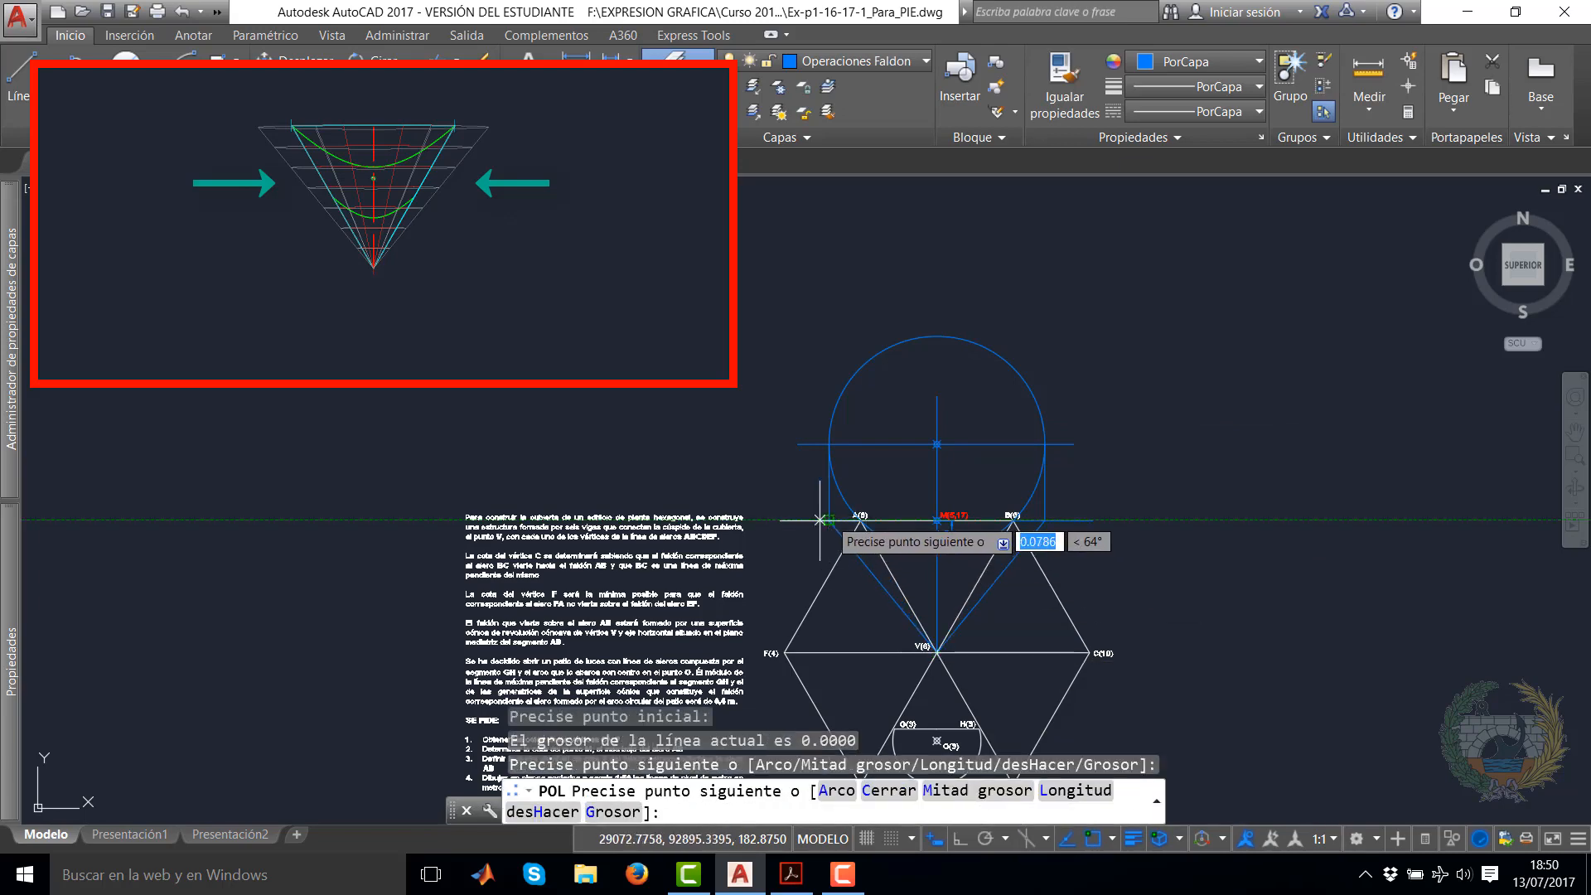
{"action": "right_click", "coordinate": [783, 548]}
{"action": "left_click", "coordinate": [810, 562]}
Assign both outline generatrices to the Solucion Hiperbola layer
{"action": "scroll", "coordinate": [902, 552], "scroll_direction": "up", "scroll_amount": 2}
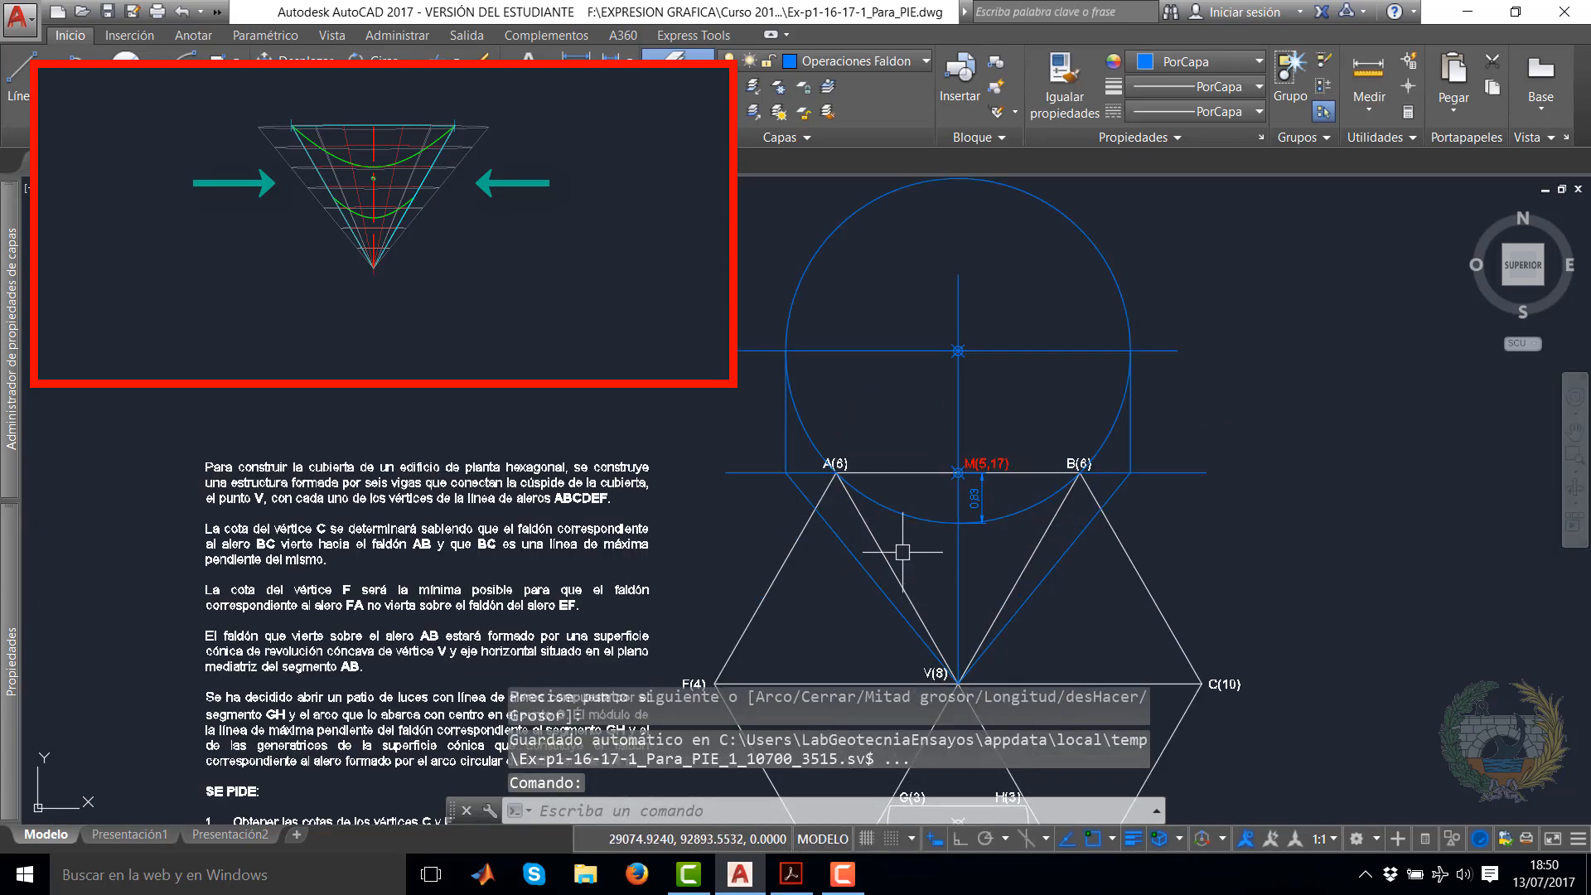
{"action": "middle_click_drag", "start_coordinate": [903, 552], "coordinate": [886, 442]}
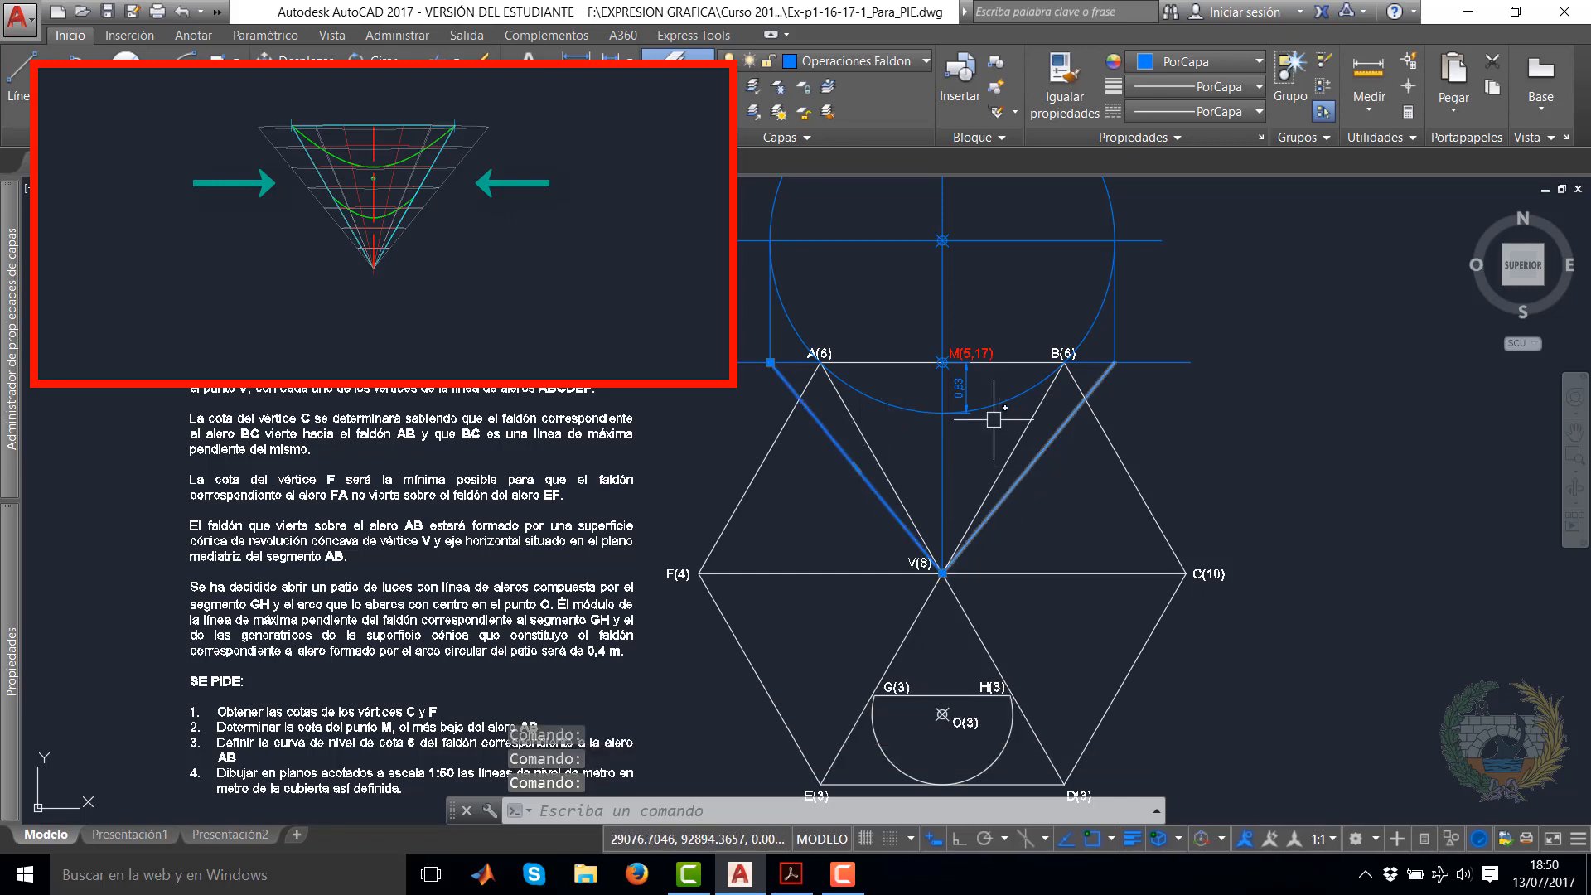
{"action": "left_click", "coordinate": [1030, 450]}
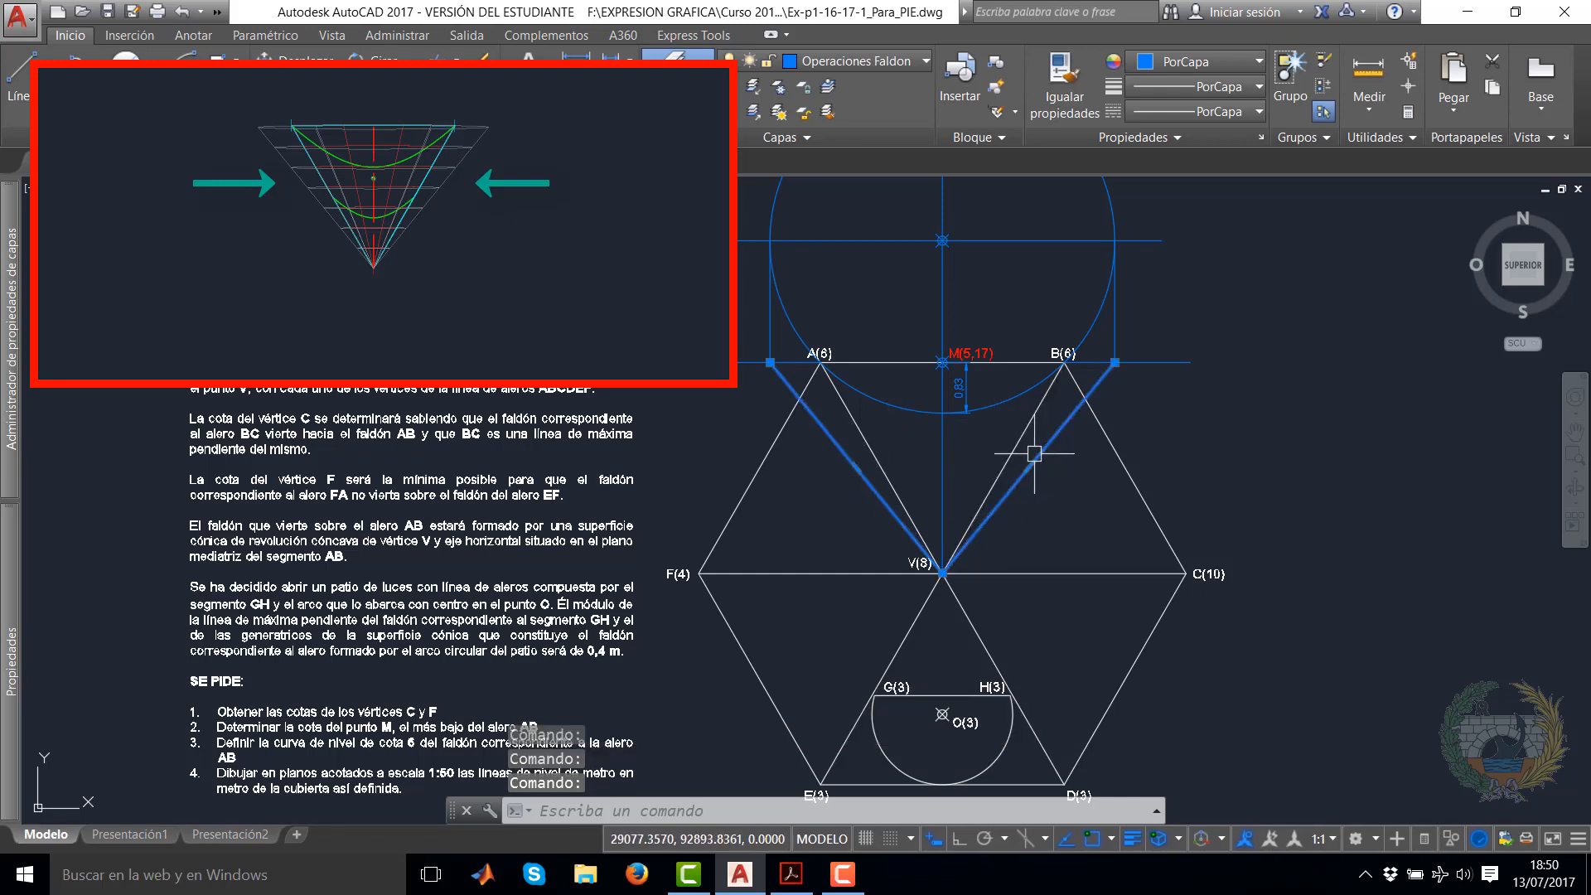
{"action": "left_click", "coordinate": [925, 62]}
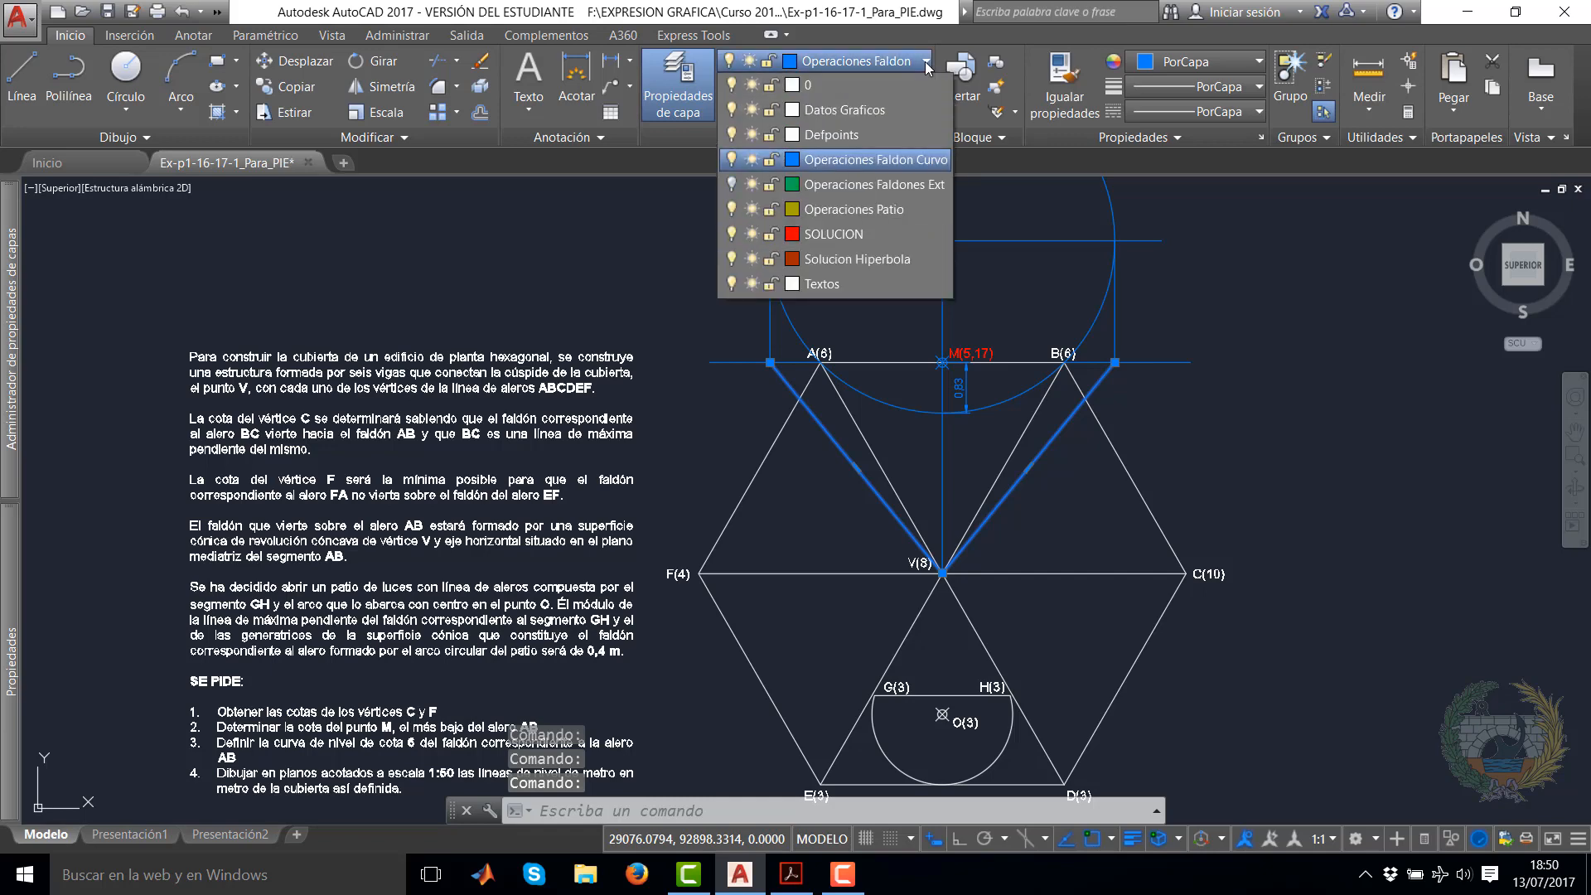
{"action": "left_click", "coordinate": [868, 257]}
{"action": "key", "text": "Escape"}
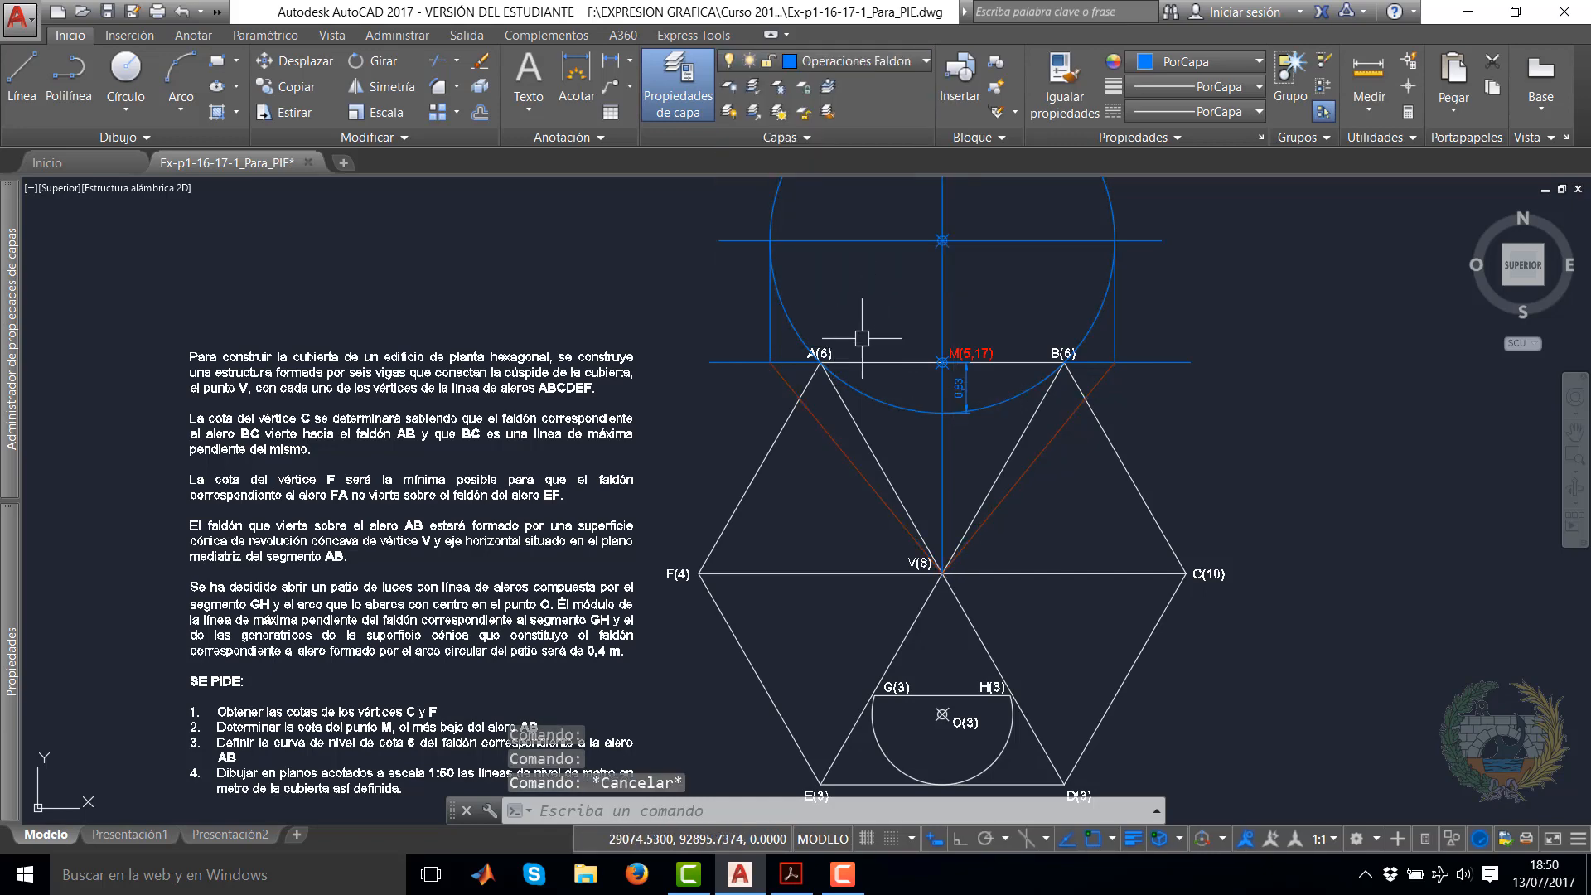
Copy the A(6) label to just below the foot of the outline generatrix on A's side
{"action": "scroll", "coordinate": [804, 362], "scroll_direction": "up", "scroll_amount": 2}
{"action": "left_click", "coordinate": [837, 348]}
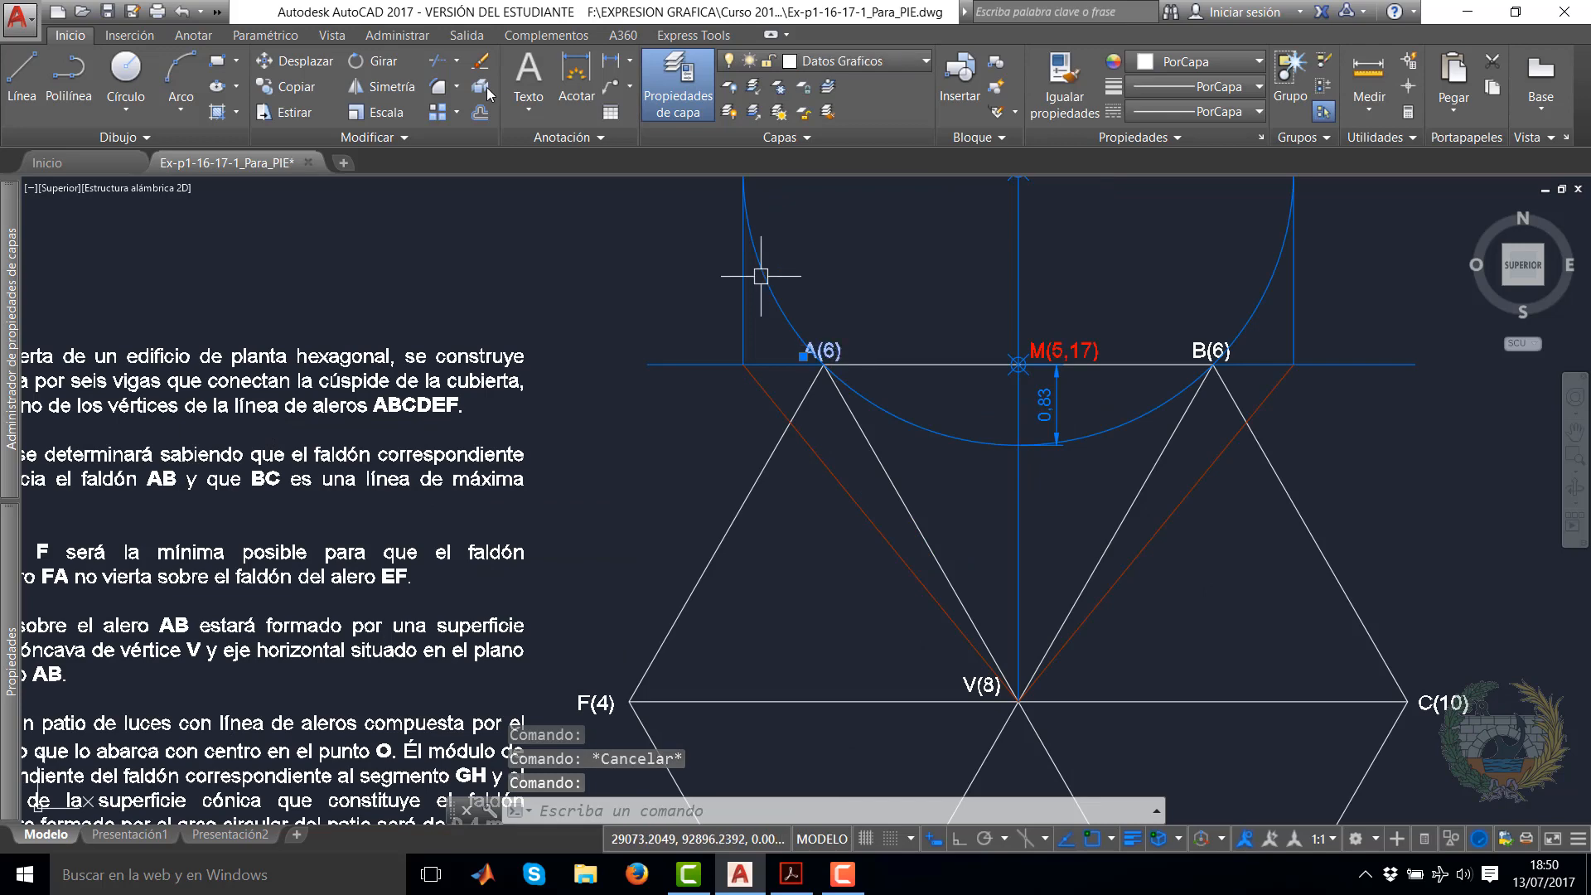
{"action": "left_click", "coordinate": [315, 88]}
{"action": "left_click", "coordinate": [600, 258]}
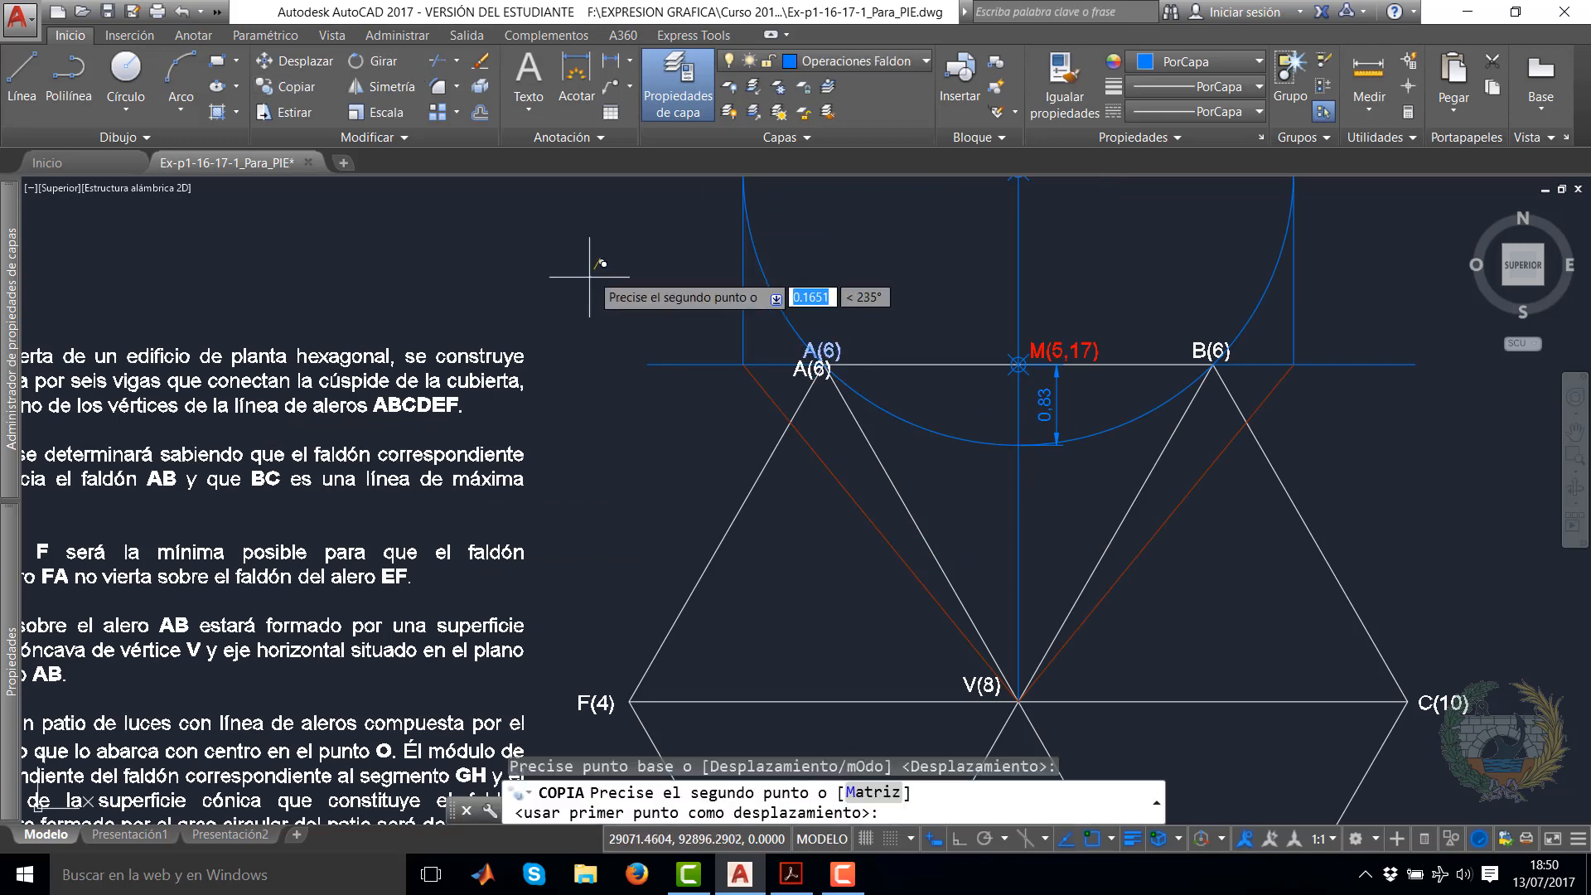
{"action": "left_click", "coordinate": [507, 301]}
{"action": "right_click", "coordinate": [538, 275]}
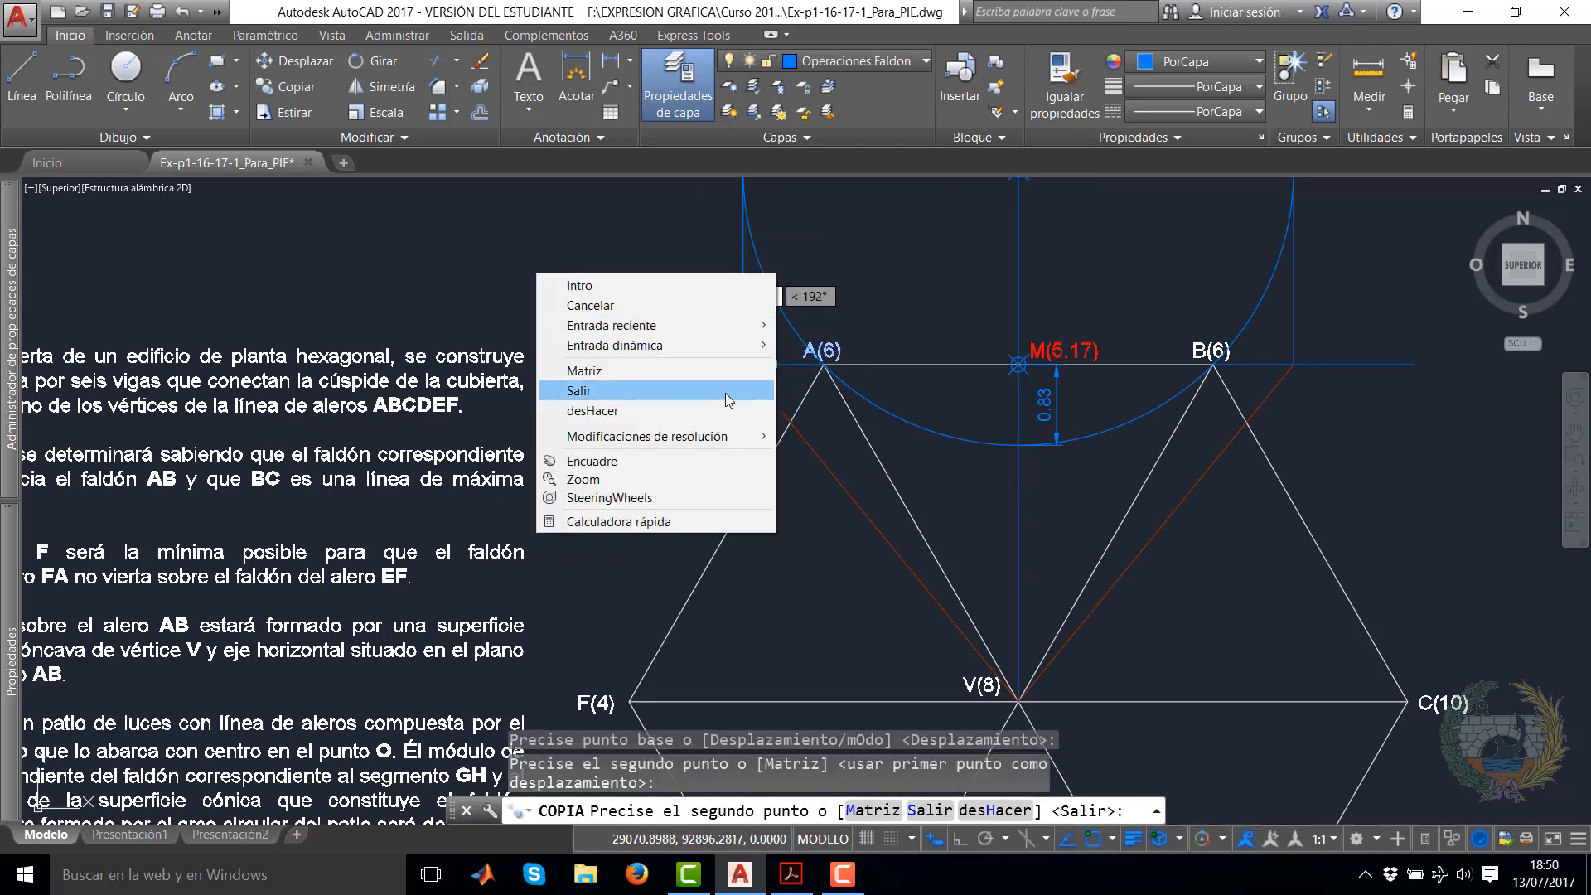
{"action": "left_click", "coordinate": [669, 285]}
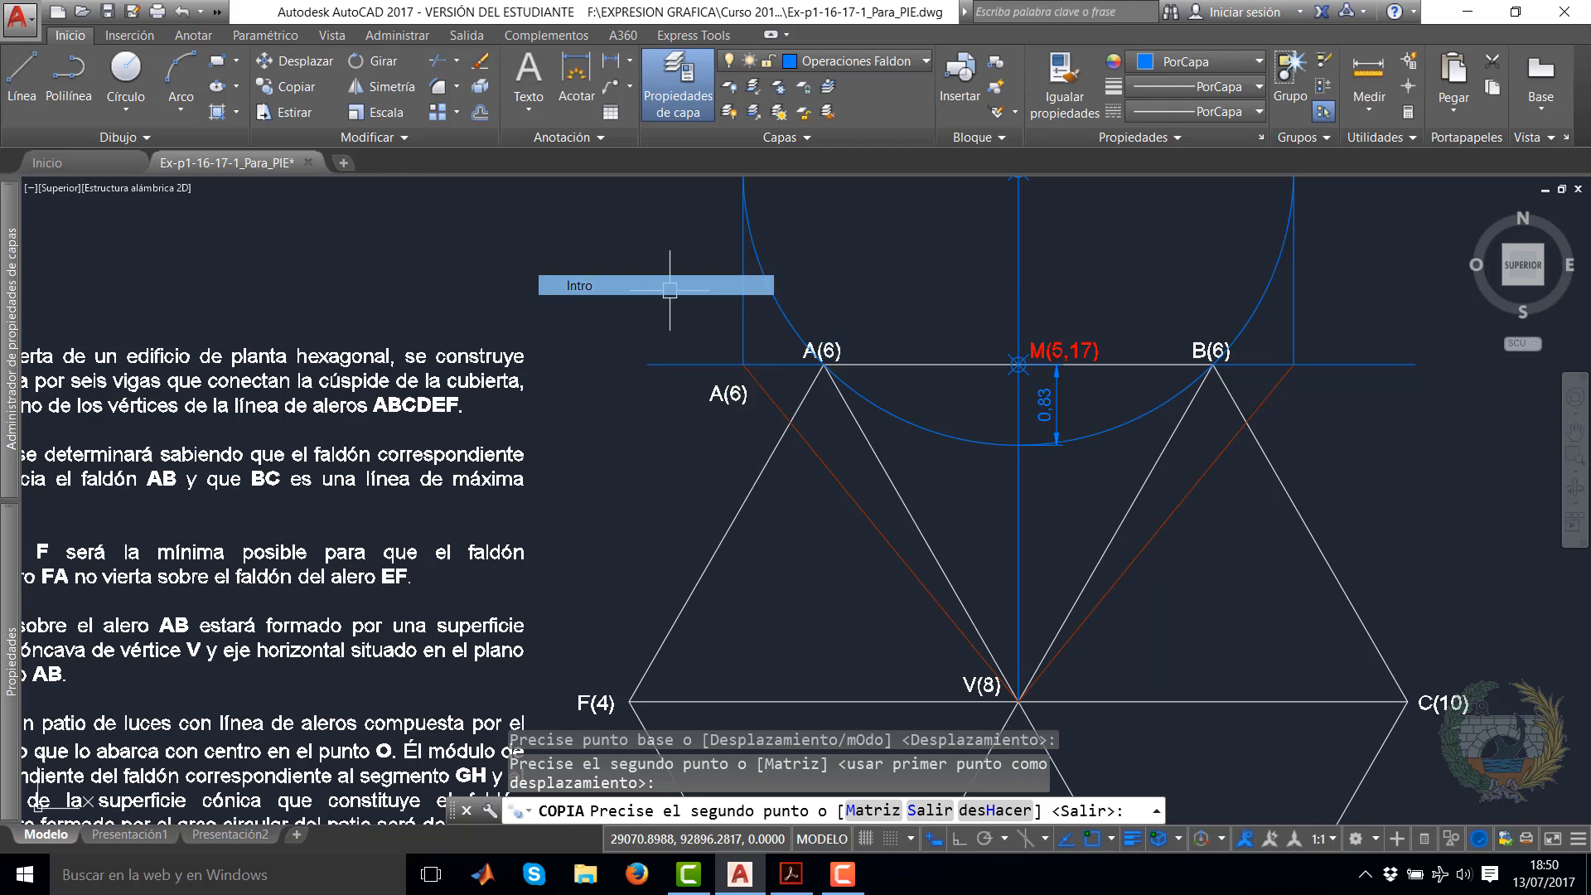
Change the text of the copied A(6) label to "a"
{"action": "double_click", "coordinate": [729, 395]}
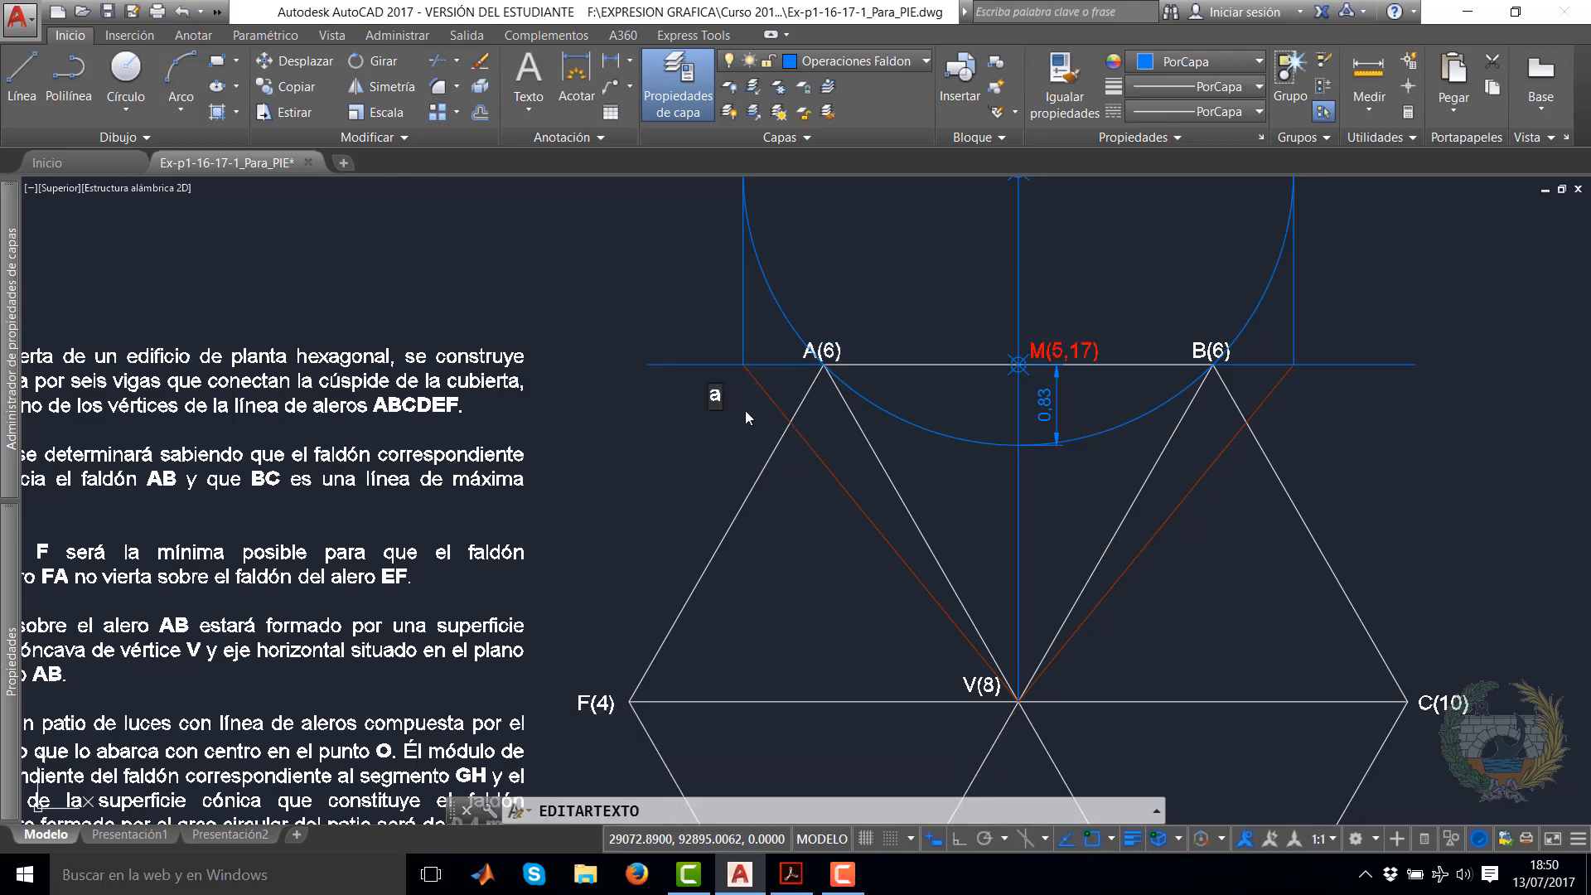
{"action": "left_click", "coordinate": [744, 410]}
{"action": "right_click", "coordinate": [718, 400]}
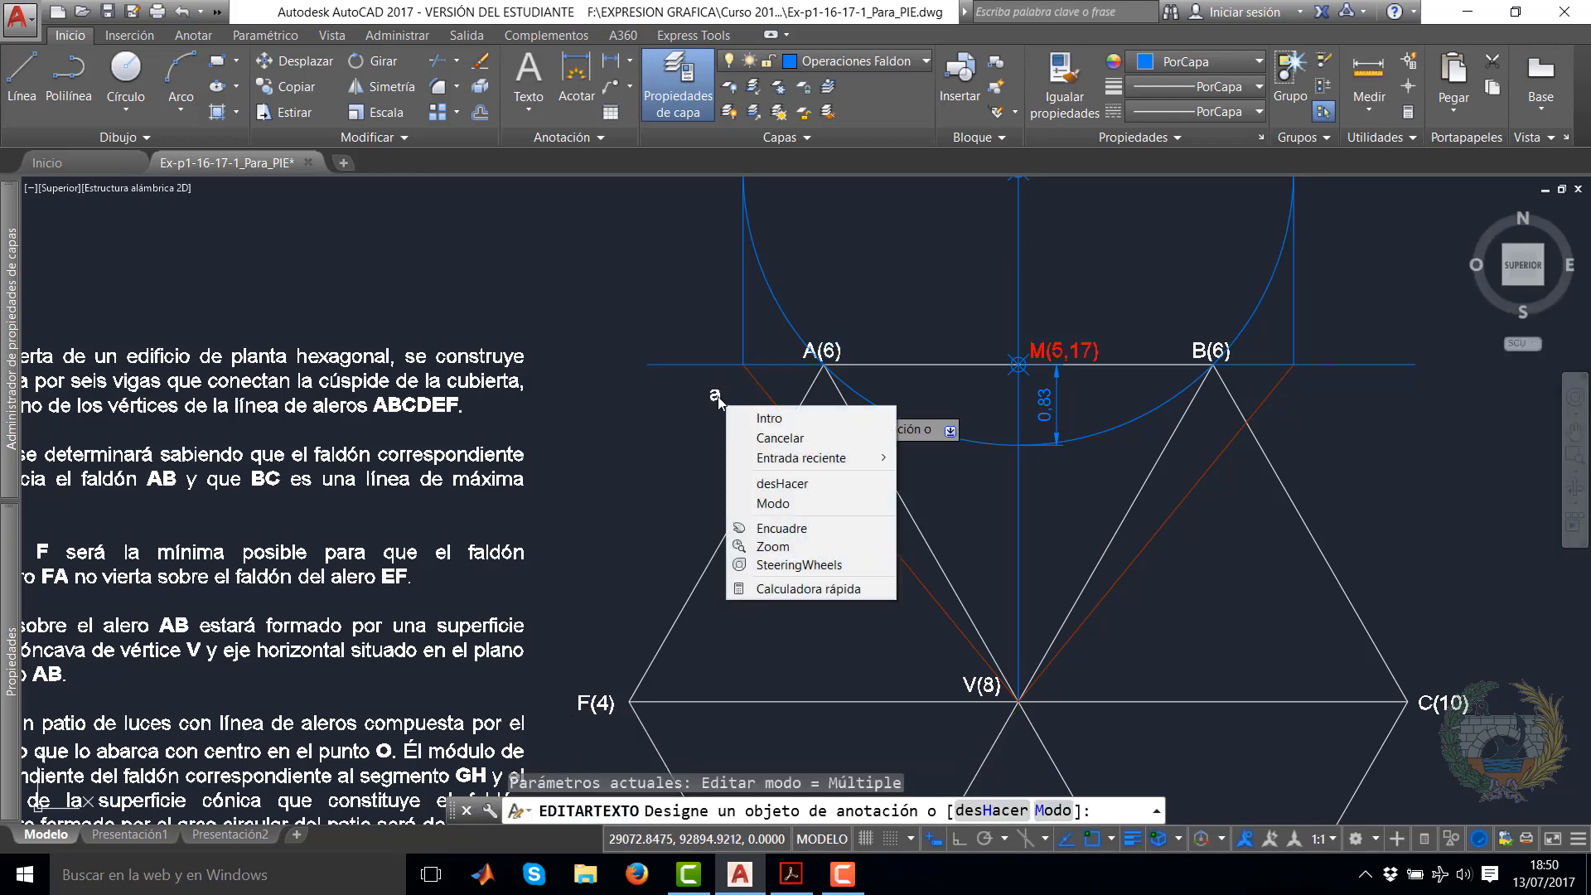
{"action": "left_click", "coordinate": [716, 399]}
{"action": "left_click", "coordinate": [733, 372]}
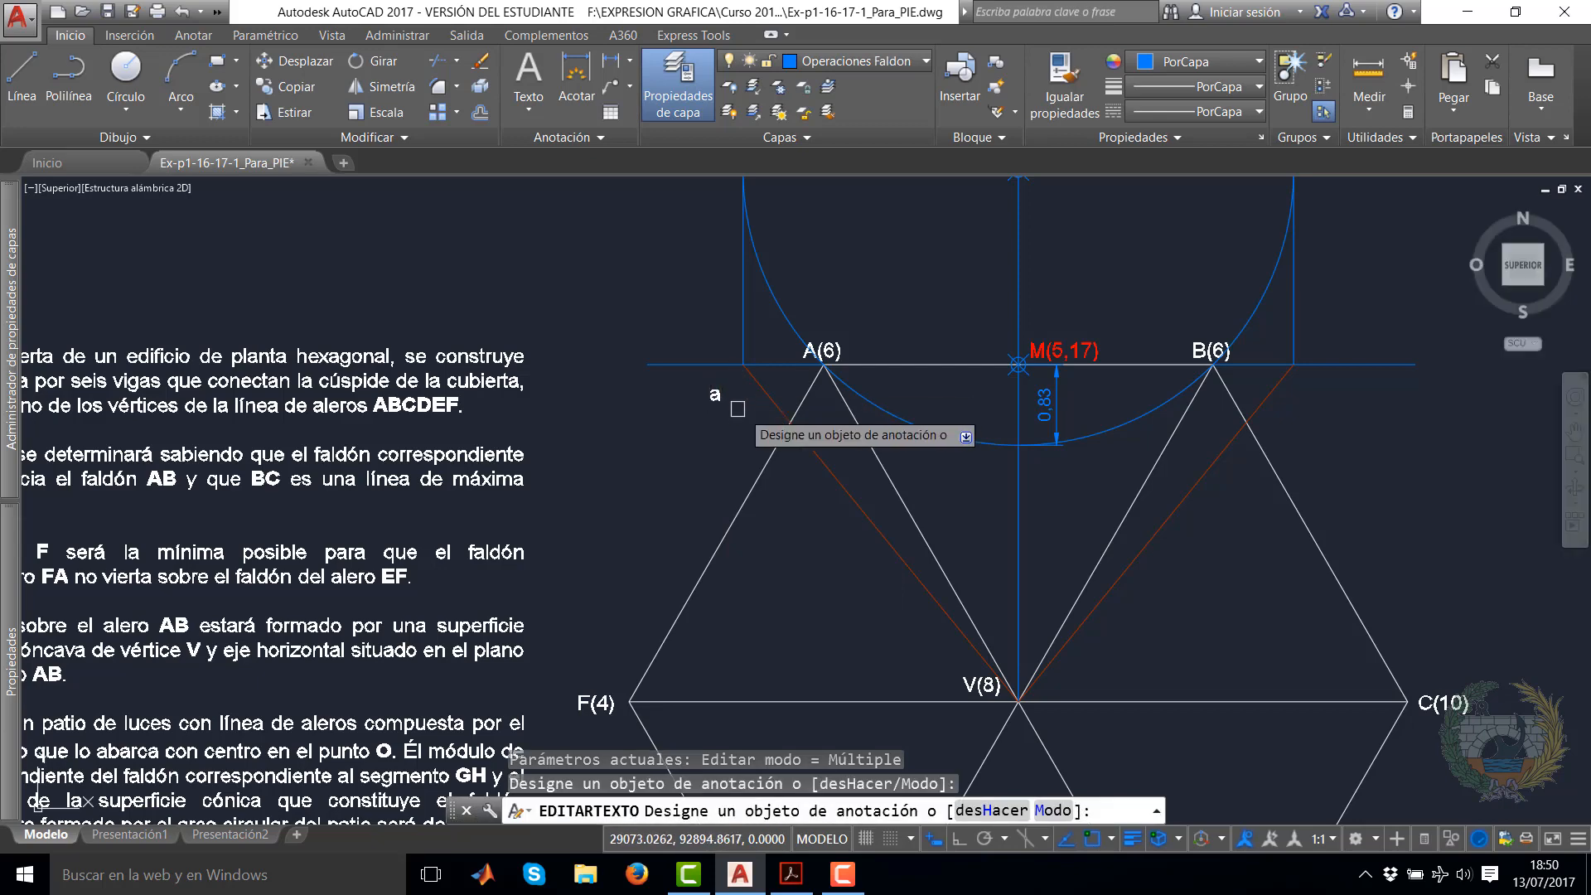
{"action": "key", "text": "Escape"}
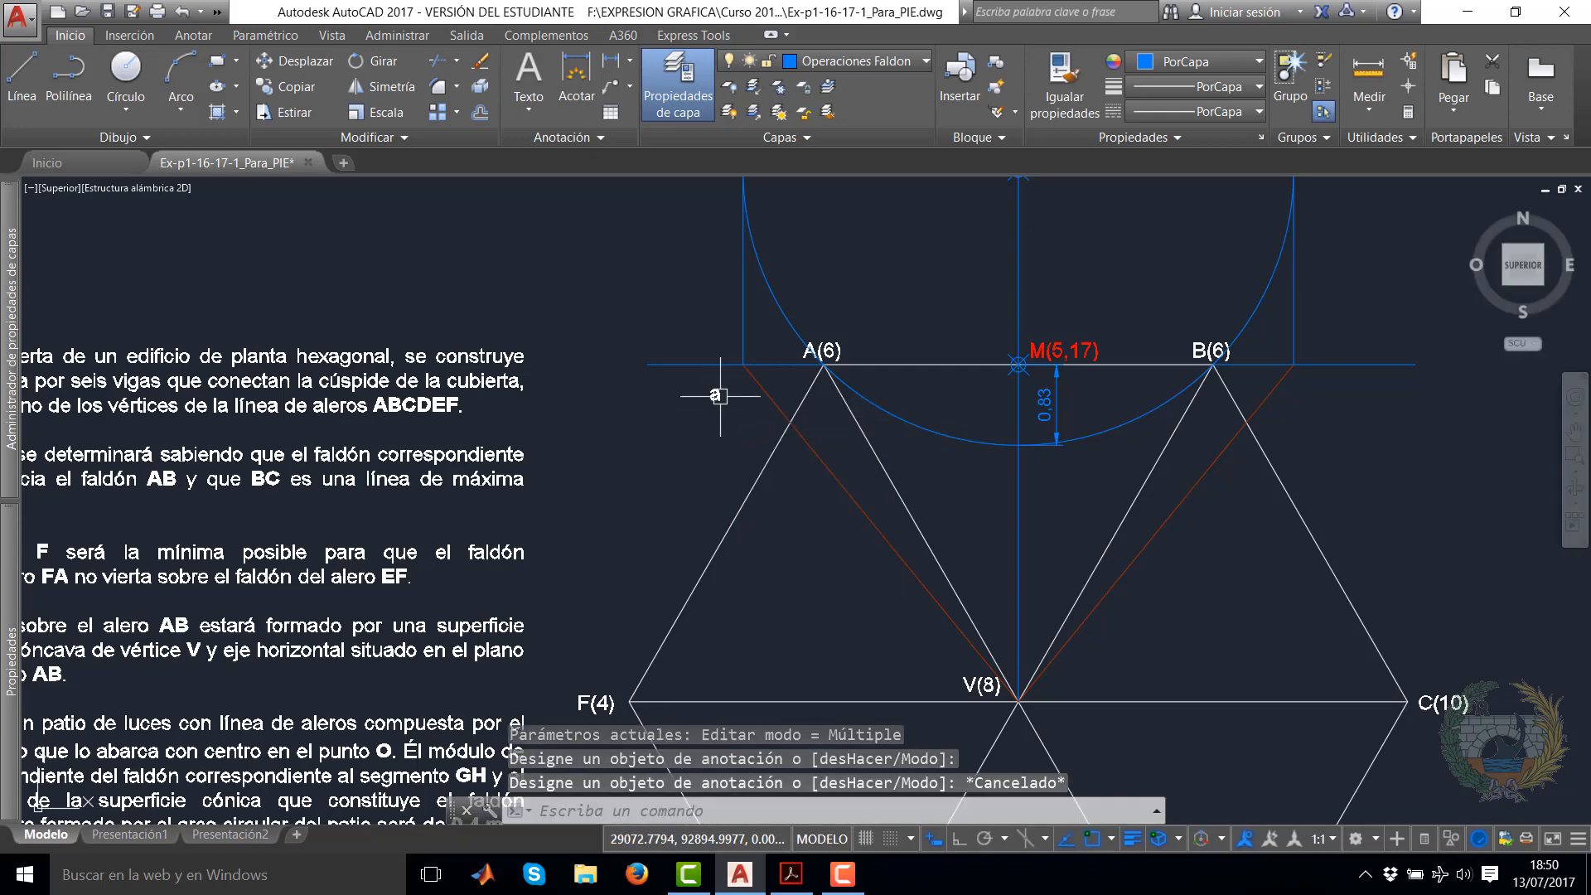
Assign the "a" label to the Solucion Hiperbola layer
{"action": "left_click", "coordinate": [715, 397]}
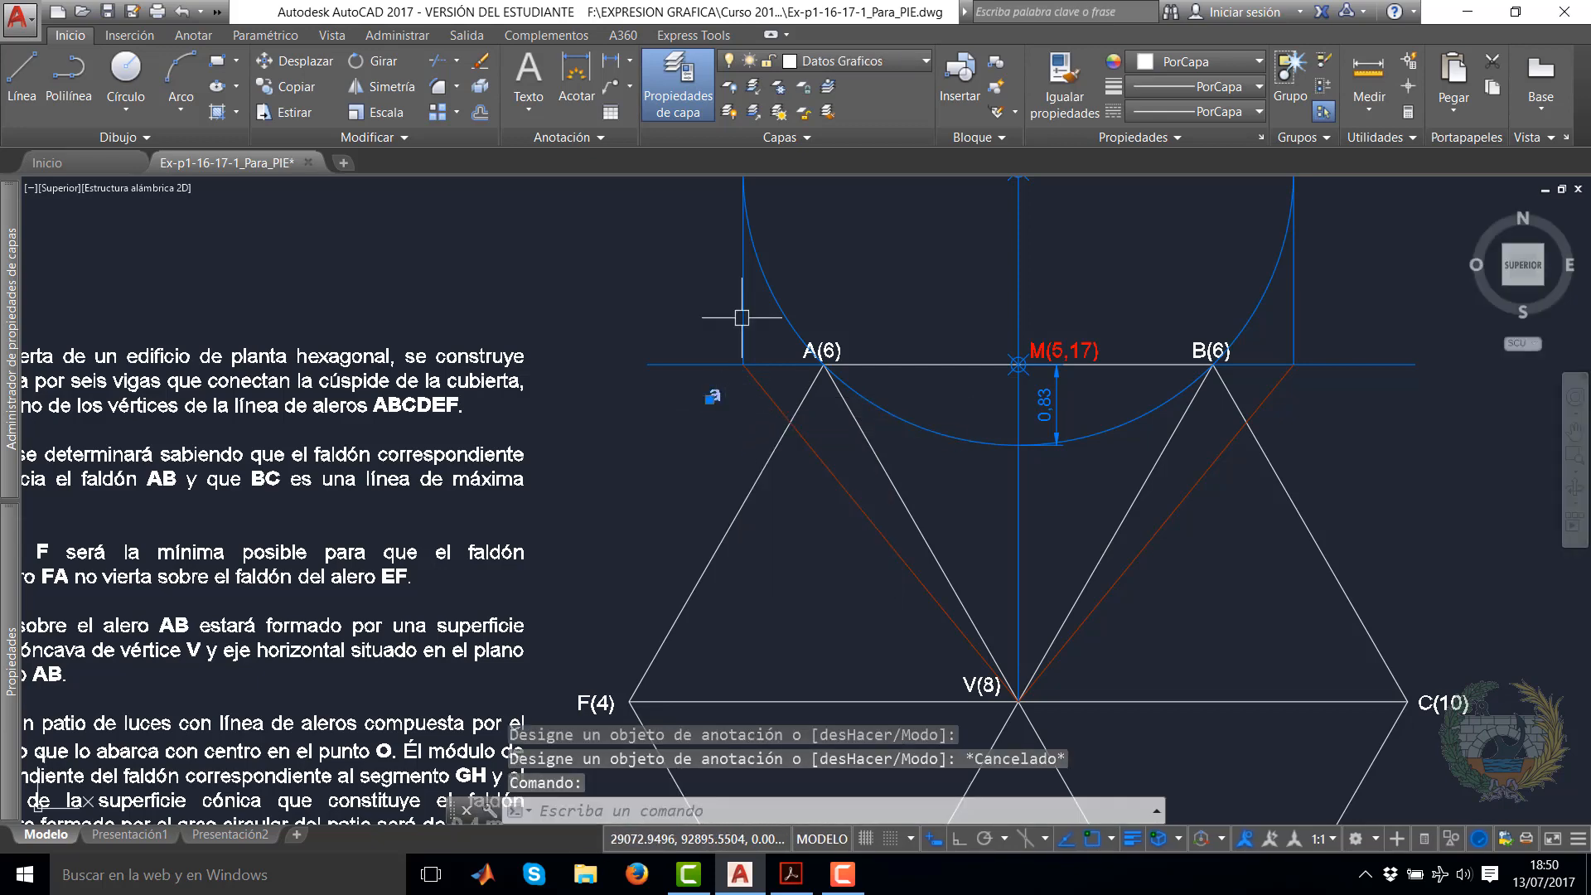
{"action": "left_click", "coordinate": [912, 63]}
{"action": "left_click", "coordinate": [858, 259]}
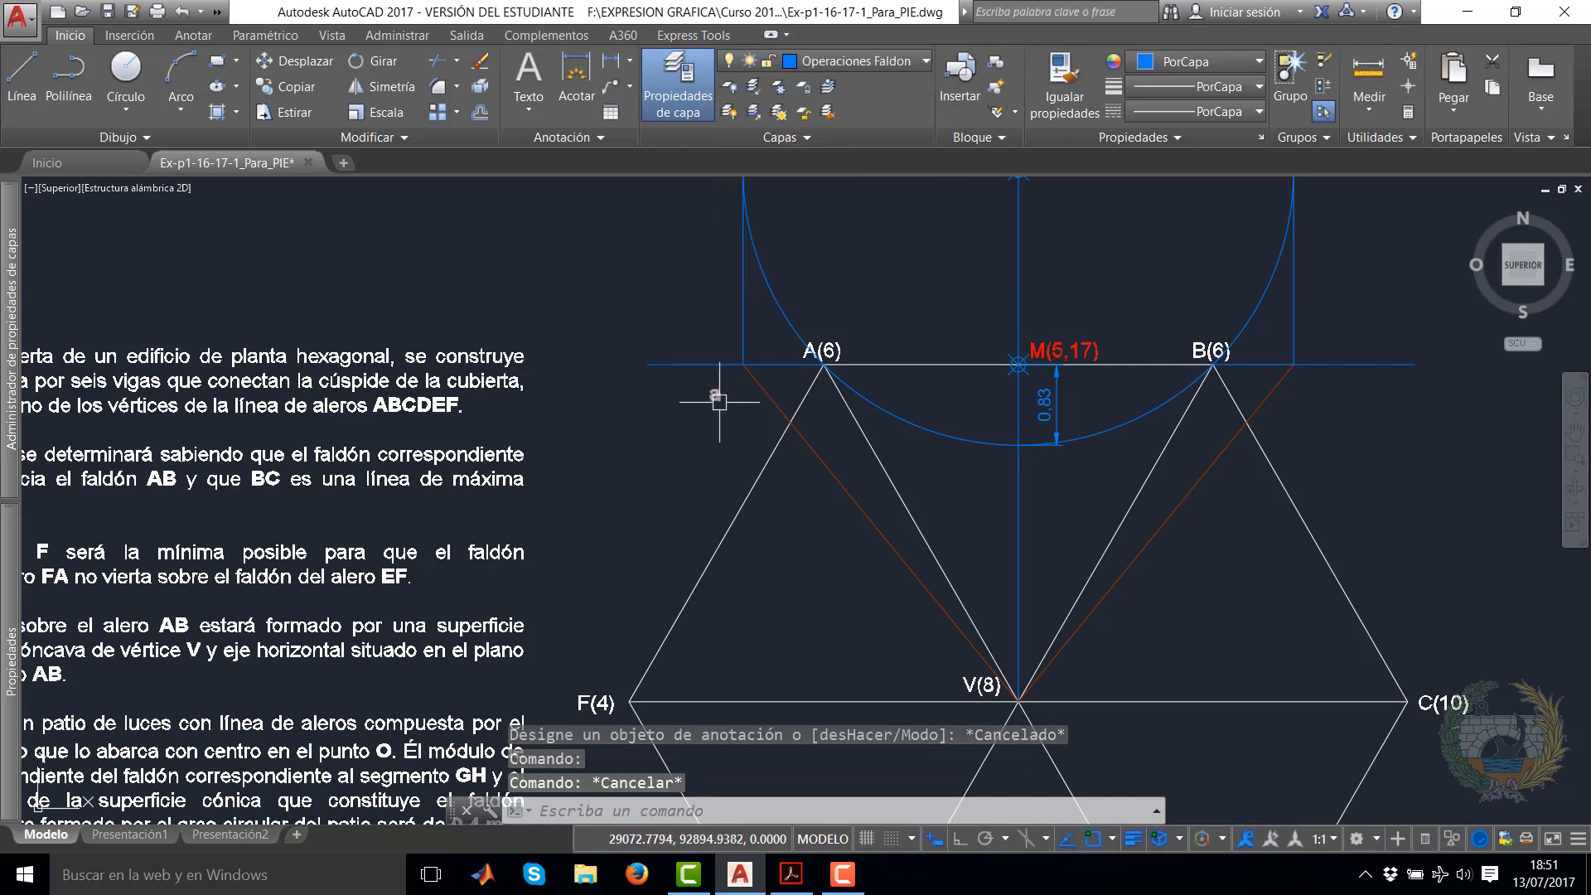
{"action": "key", "text": "Escape"}
Copy the "a" label beside the foot of the outline generatrix on B's side, placing it freely with object snap off
{"action": "left_click", "coordinate": [281, 87]}
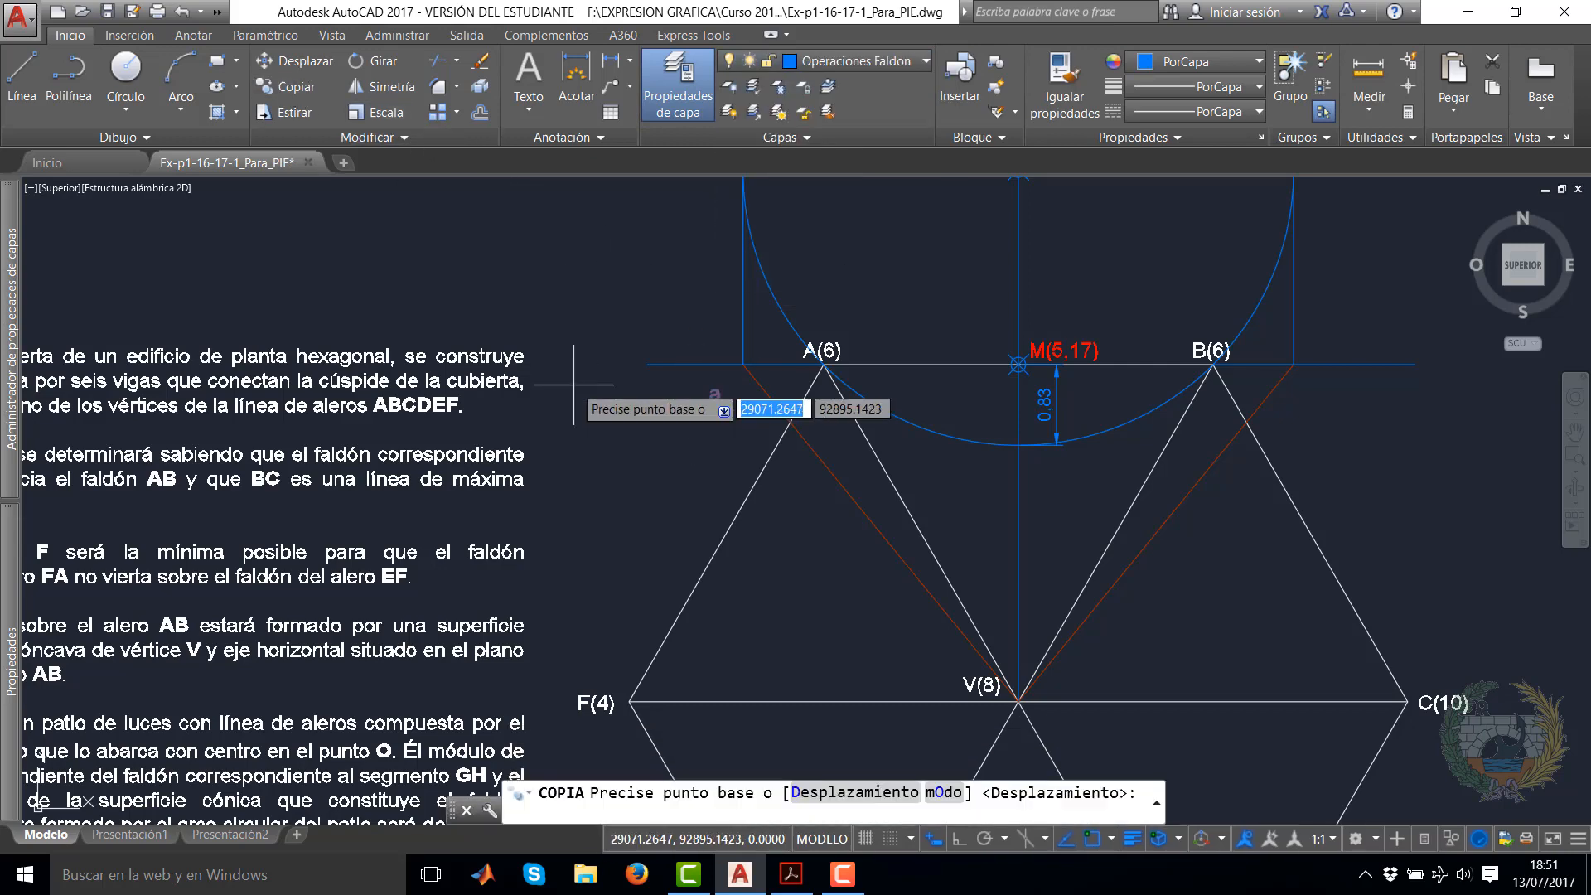
{"action": "left_click", "coordinate": [655, 431]}
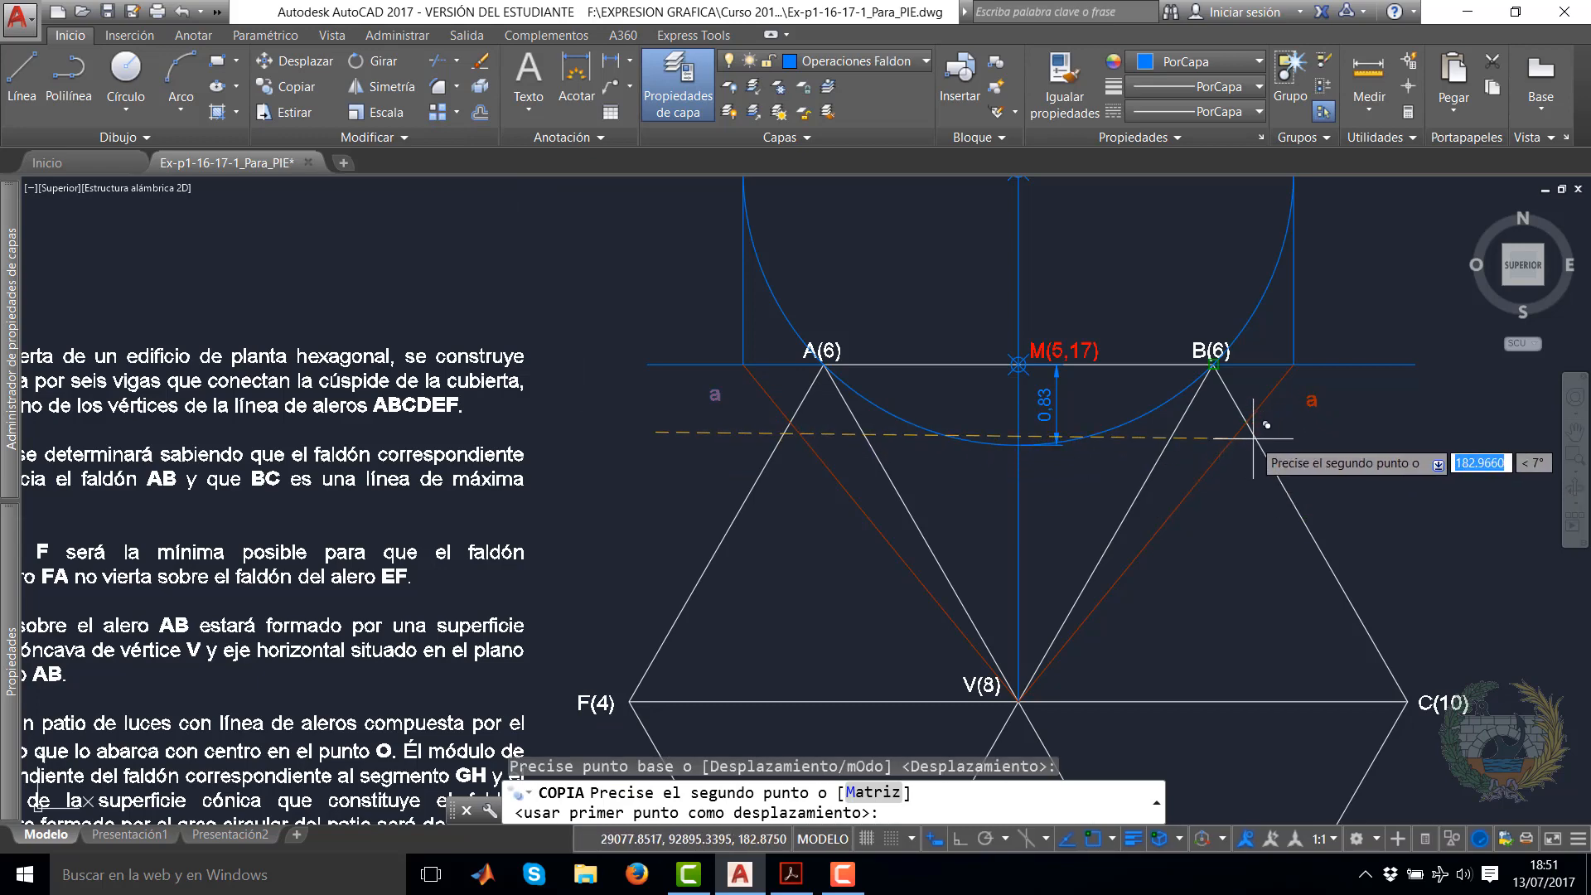
{"action": "key", "text": "F3"}
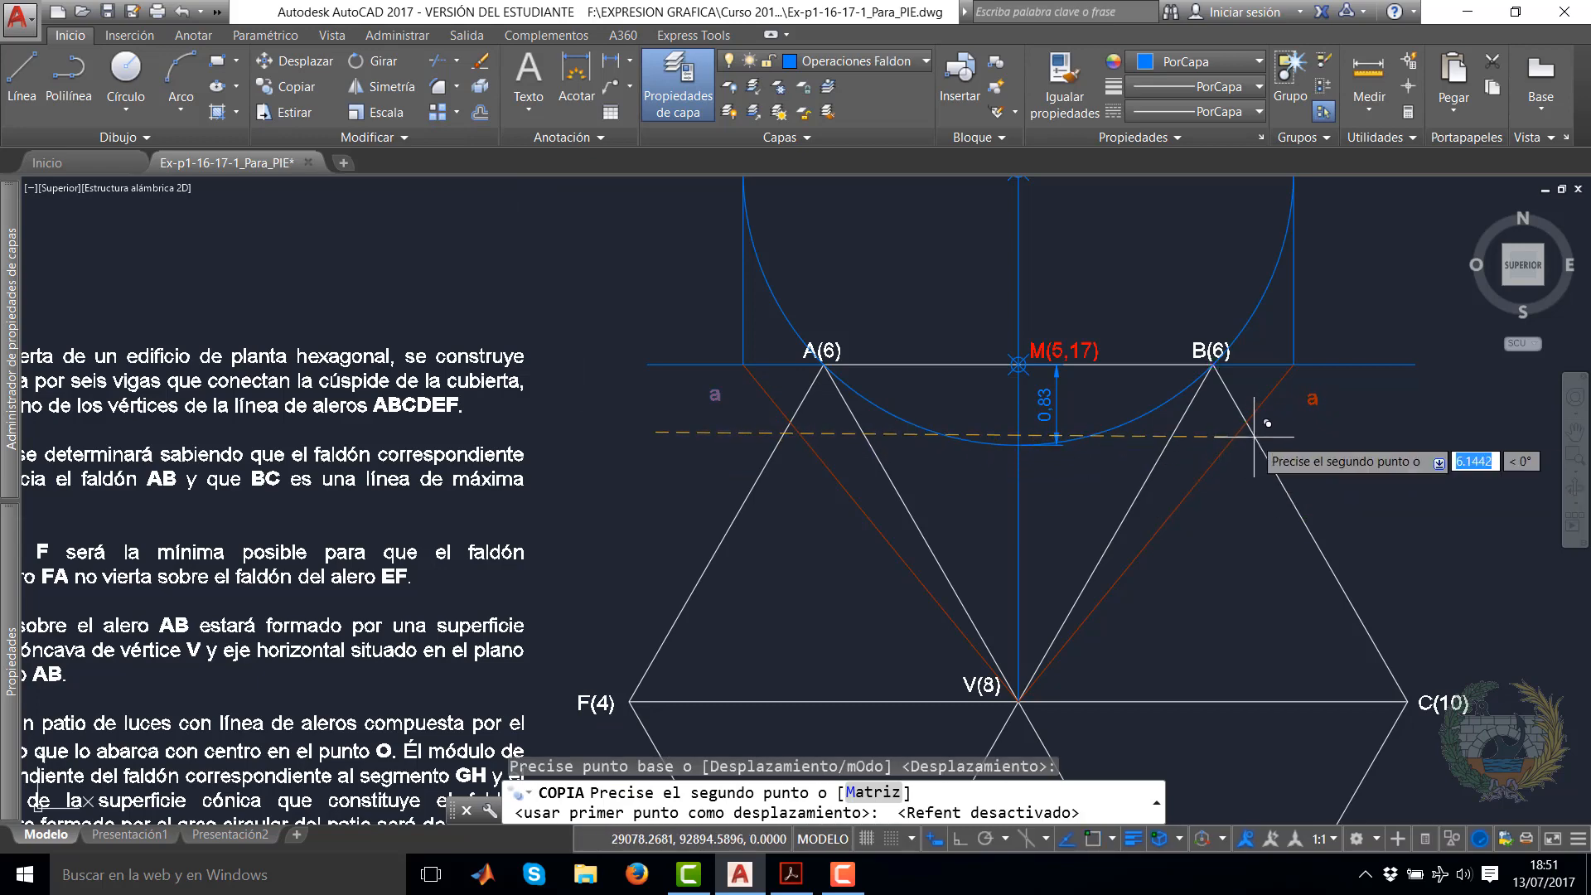
{"action": "left_click", "coordinate": [1242, 435]}
{"action": "right_click", "coordinate": [1305, 428]}
{"action": "left_click", "coordinate": [1332, 443]}
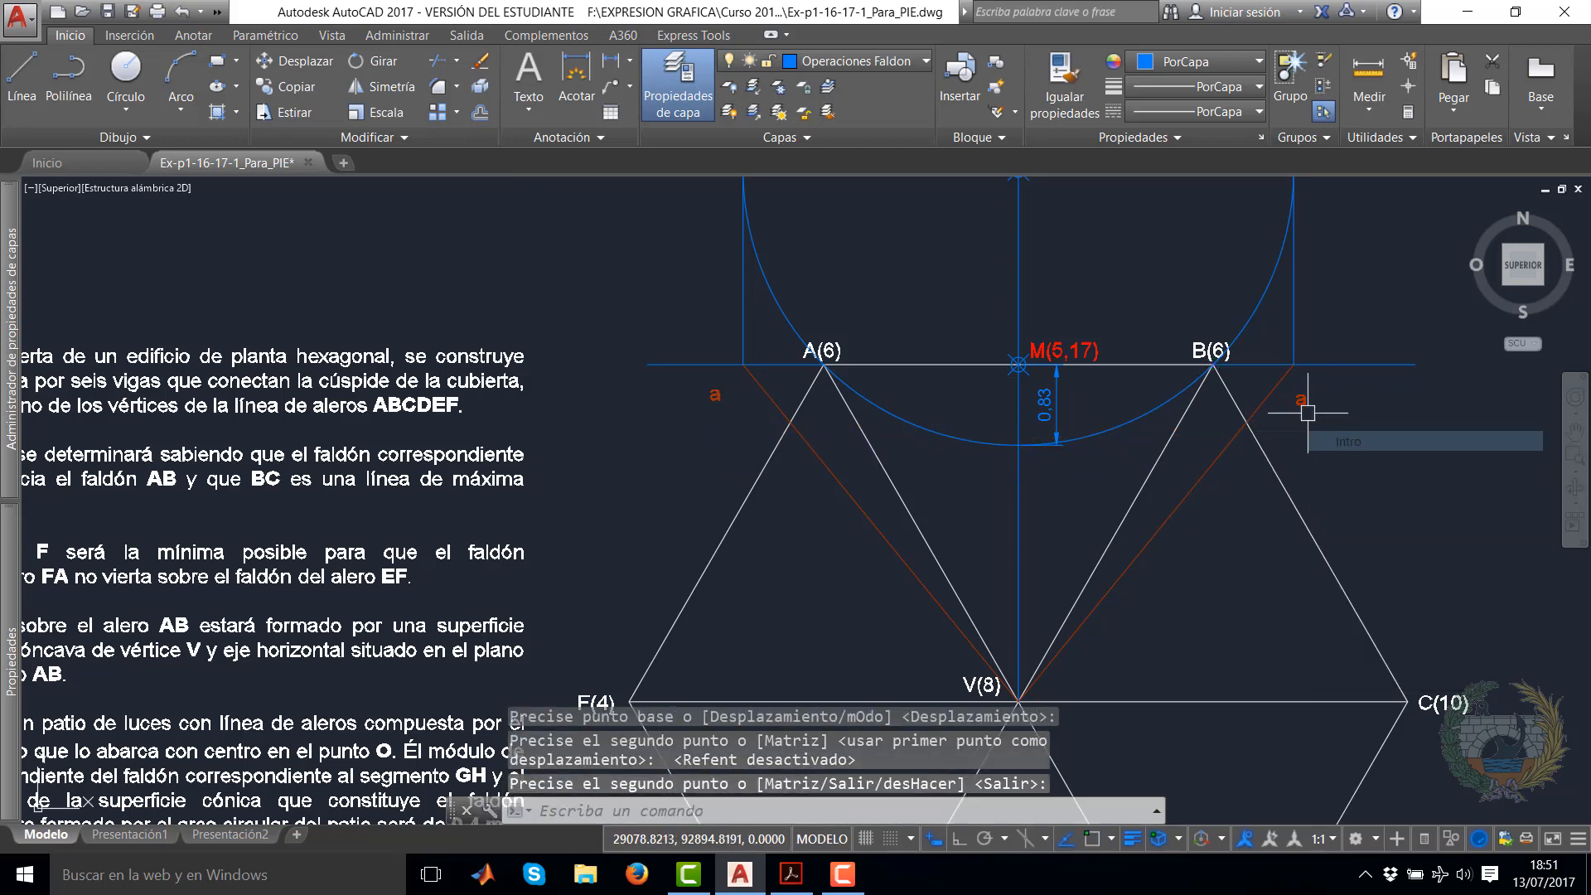
Change the text of the copied label on B's side to "a'"
{"action": "double_click", "coordinate": [1303, 402]}
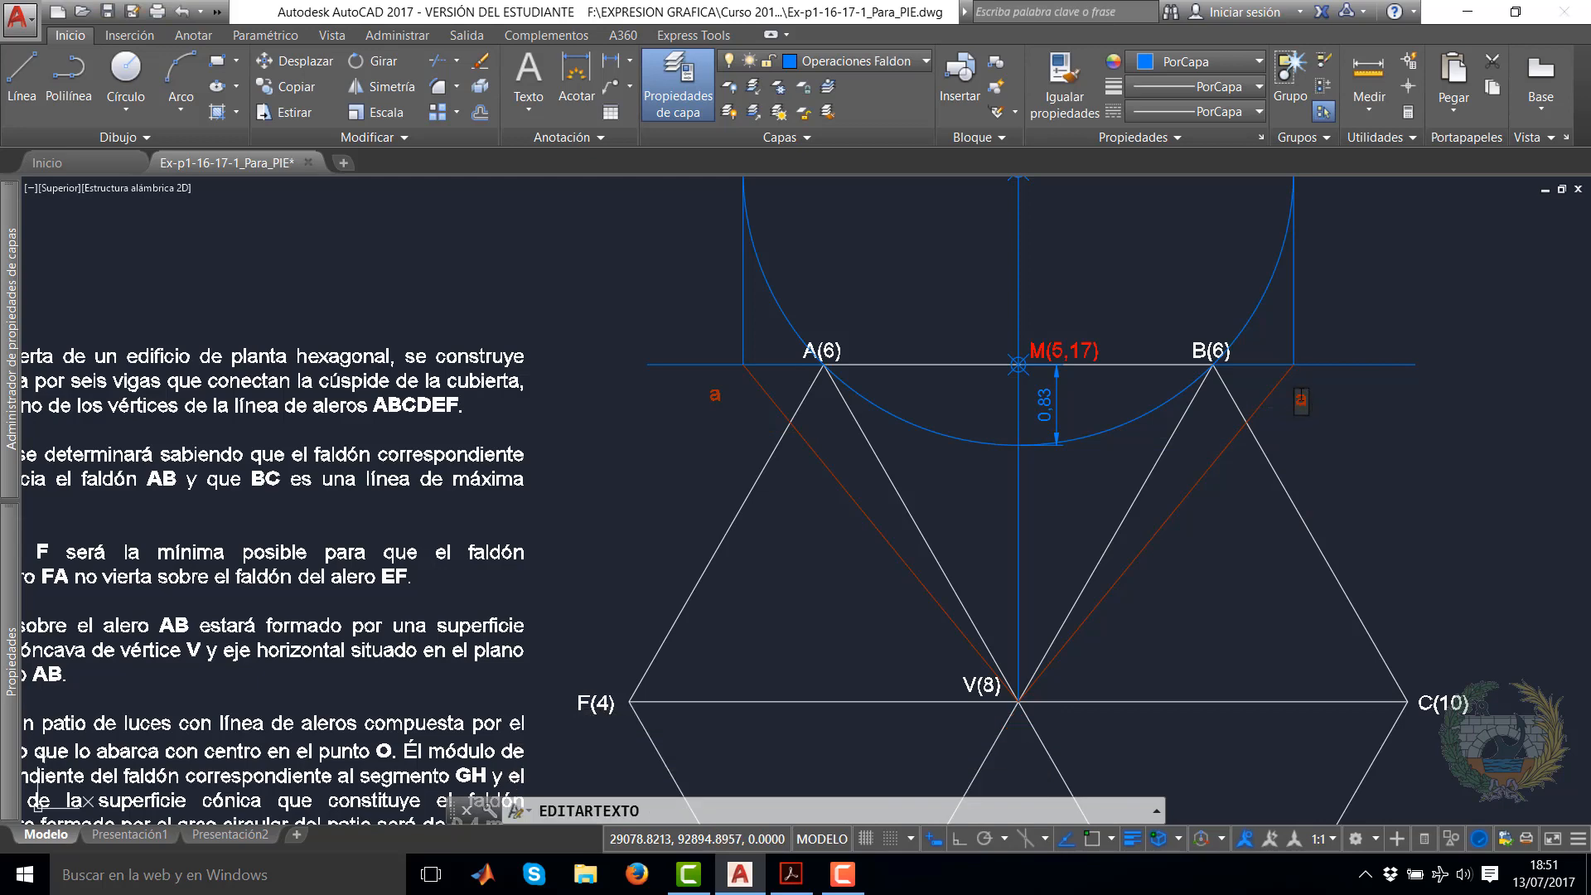
{"action": "left_click", "coordinate": [1334, 433]}
{"action": "right_click", "coordinate": [1332, 469]}
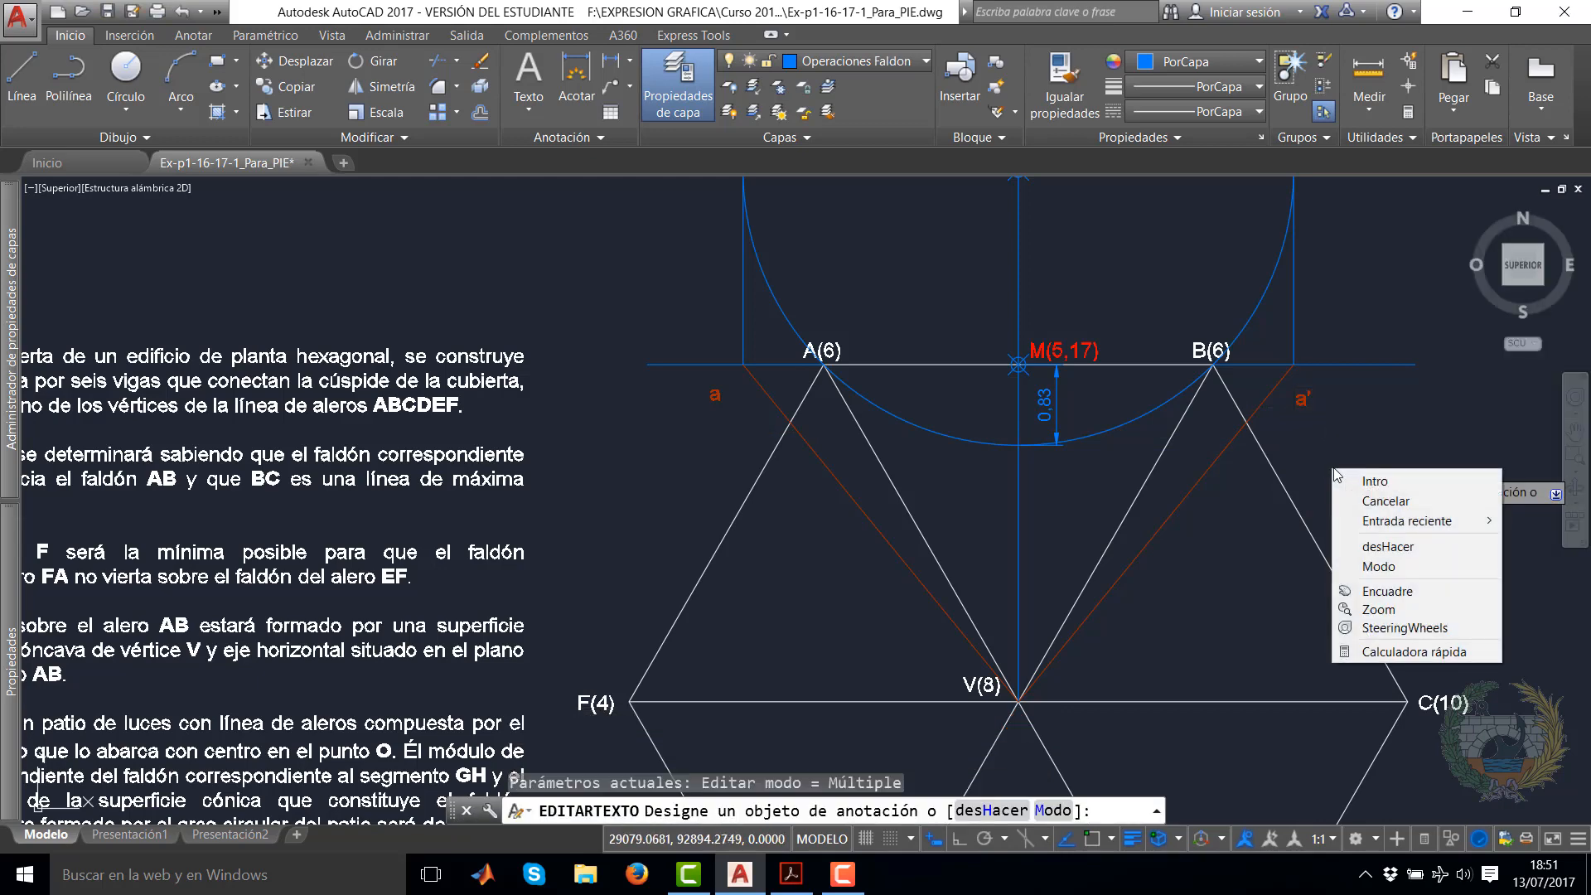
{"action": "left_click", "coordinate": [1363, 474]}
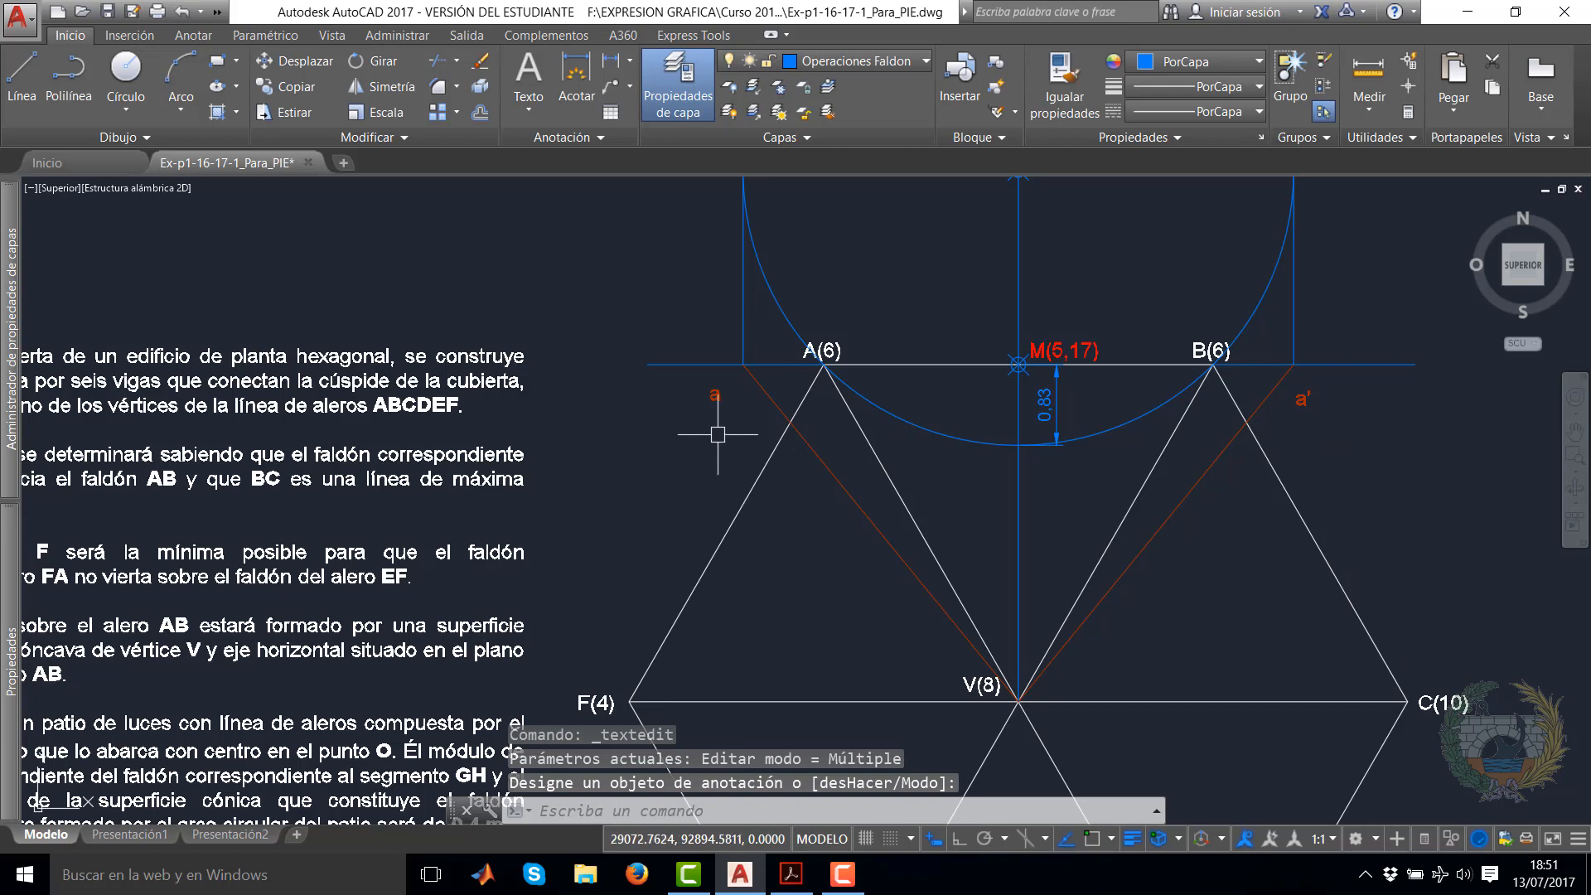
Move the "a" label slightly closer to the outline generatrix on A's side
{"action": "left_click", "coordinate": [716, 398]}
{"action": "left_click", "coordinate": [710, 400]}
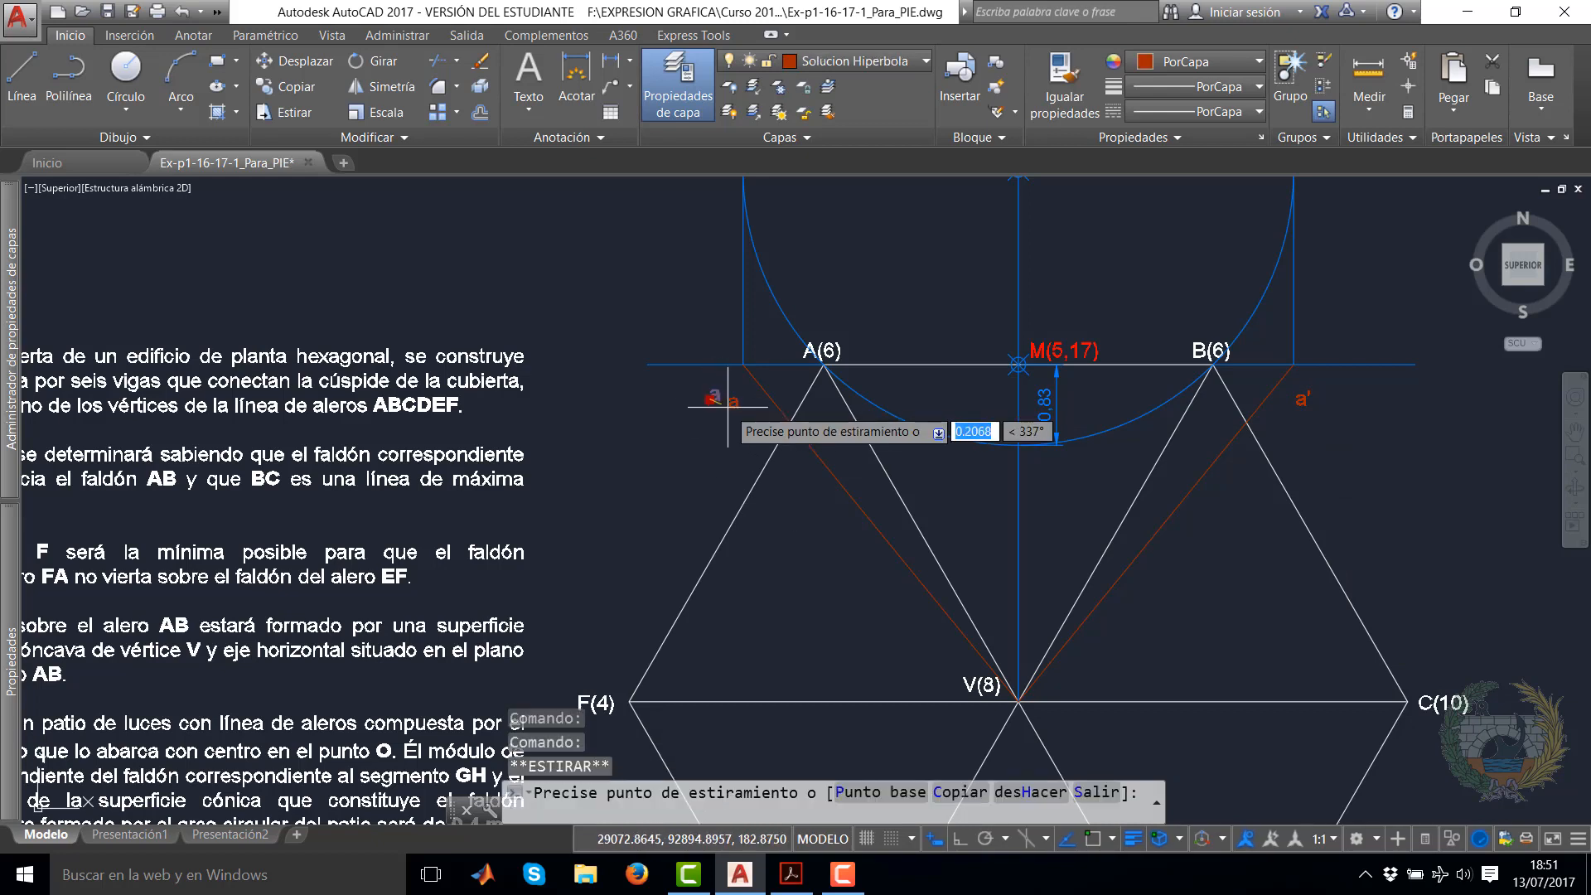
{"action": "key", "text": "Escape"}
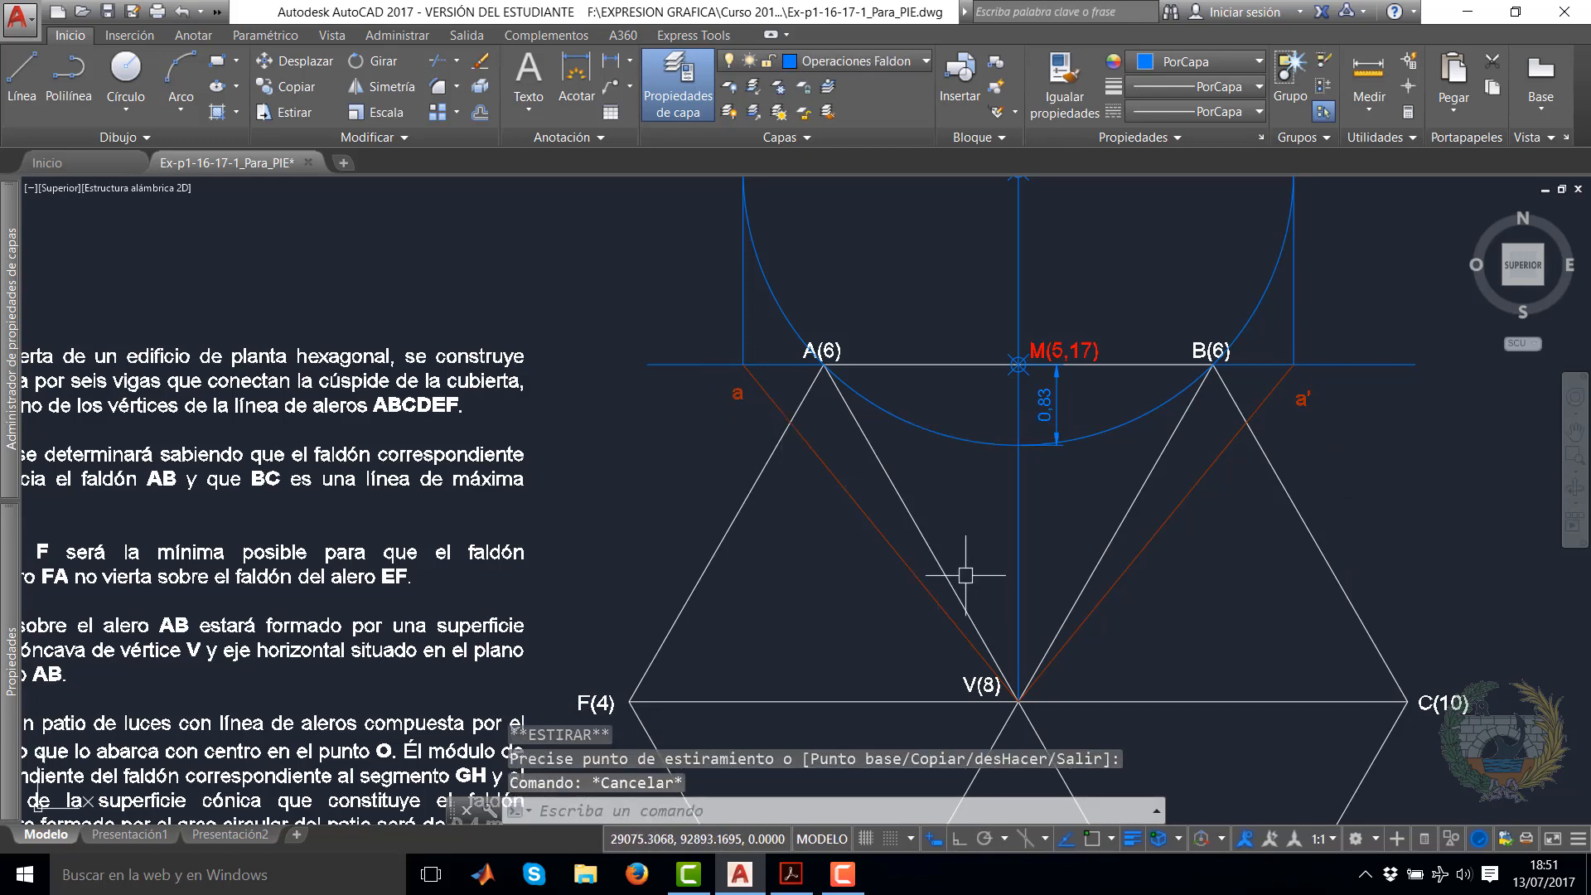
Place a point at vertex V(8) with object snap on and assign it to the Solucion Hiperbola layer
{"action": "middle_click_drag", "start_coordinate": [1179, 489], "coordinate": [1141, 358]}
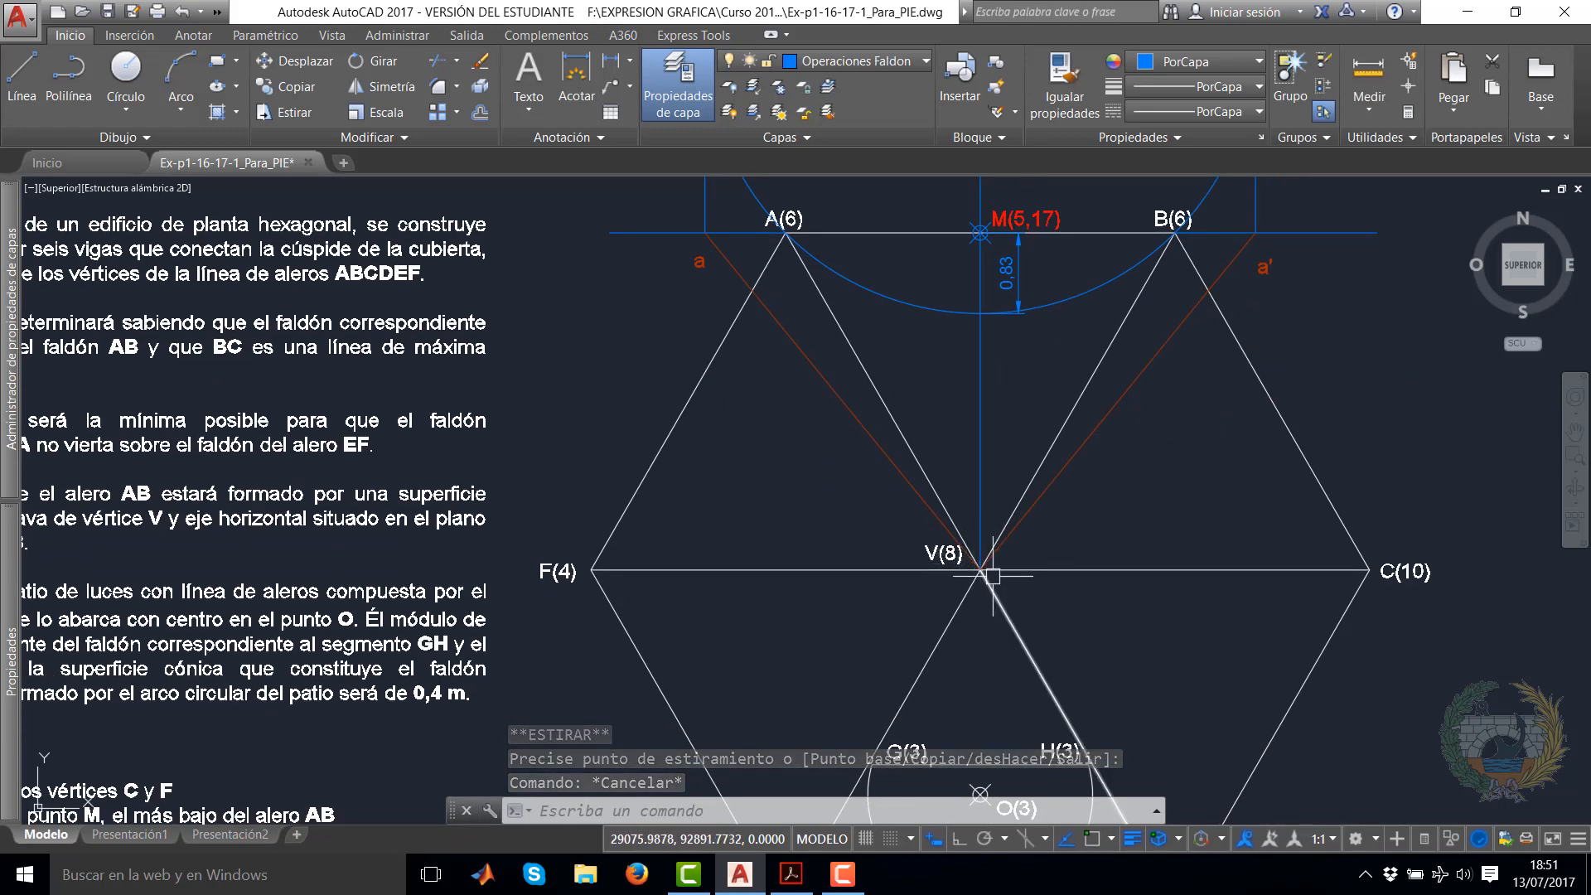
{"action": "left_click", "coordinate": [156, 139]}
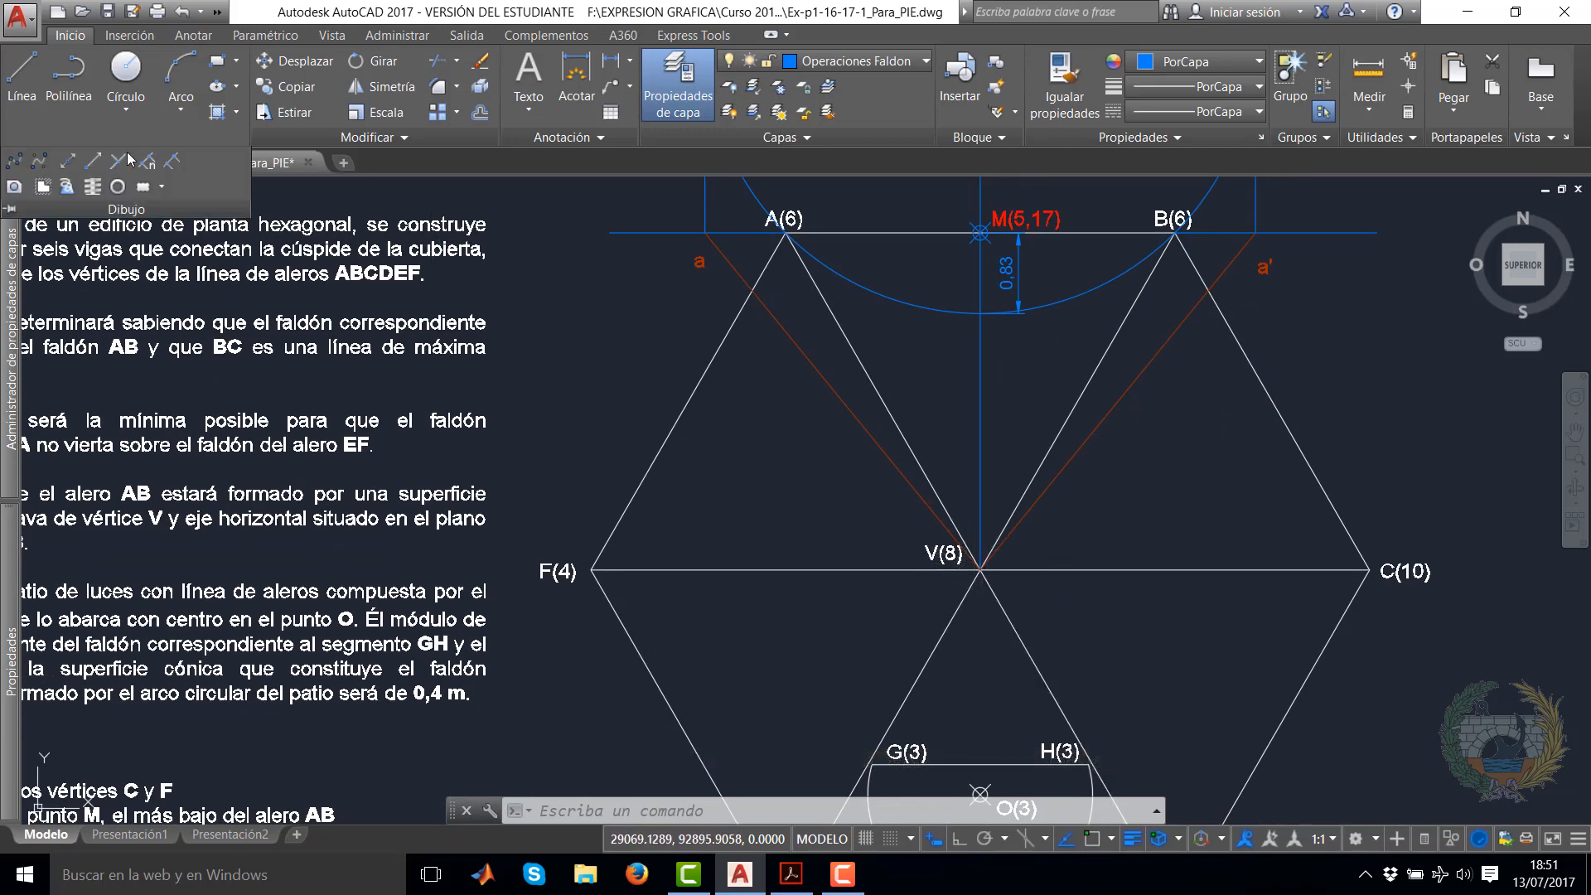
{"action": "left_click", "coordinate": [116, 161]}
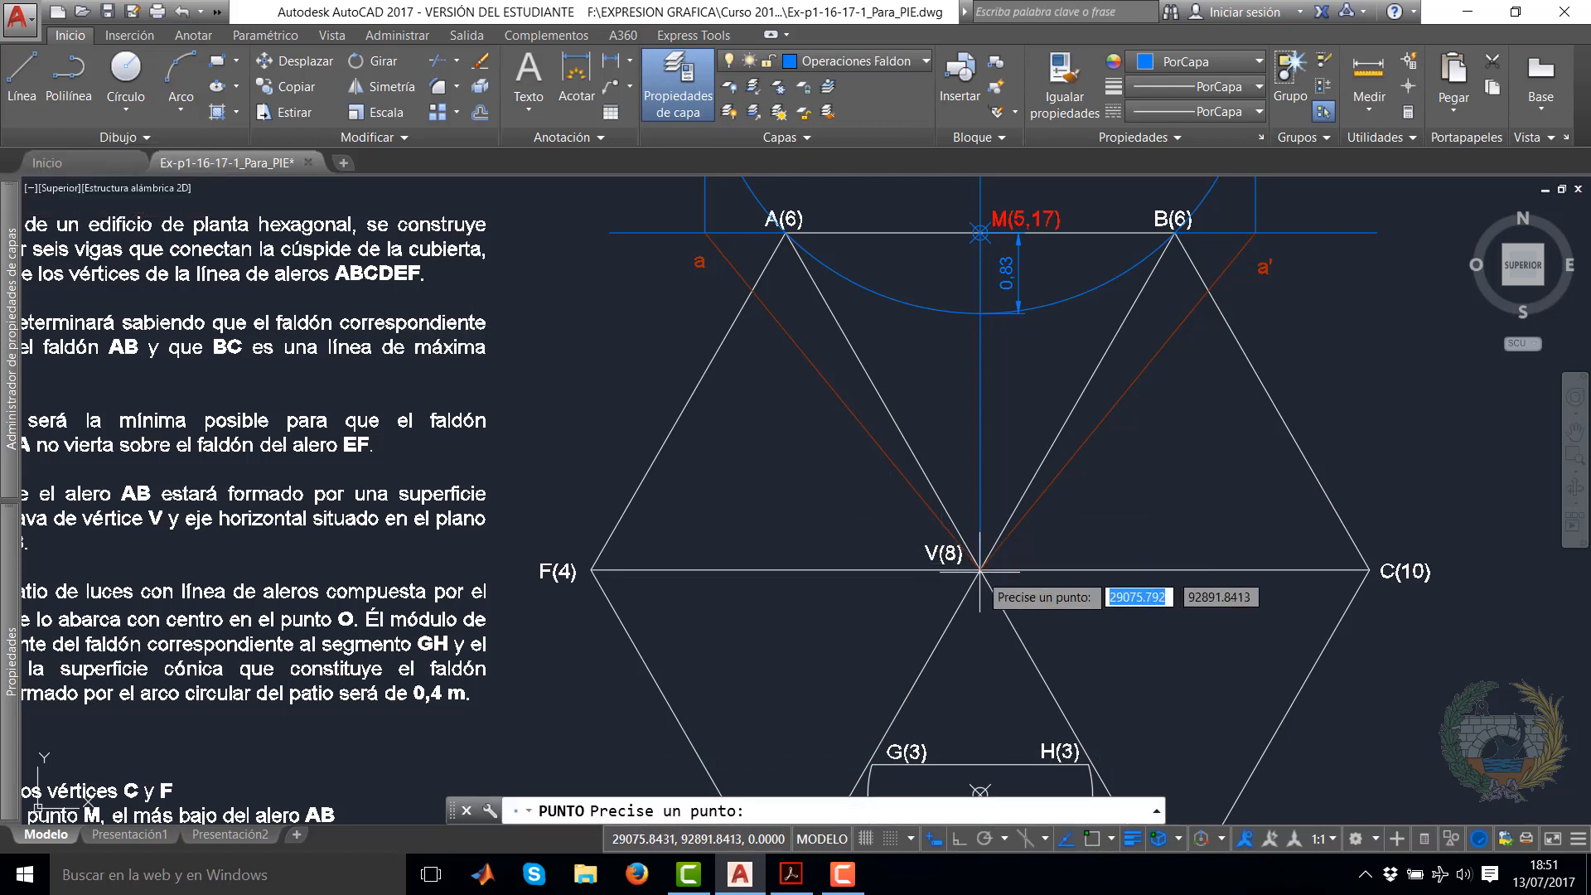
{"action": "key", "text": "F3"}
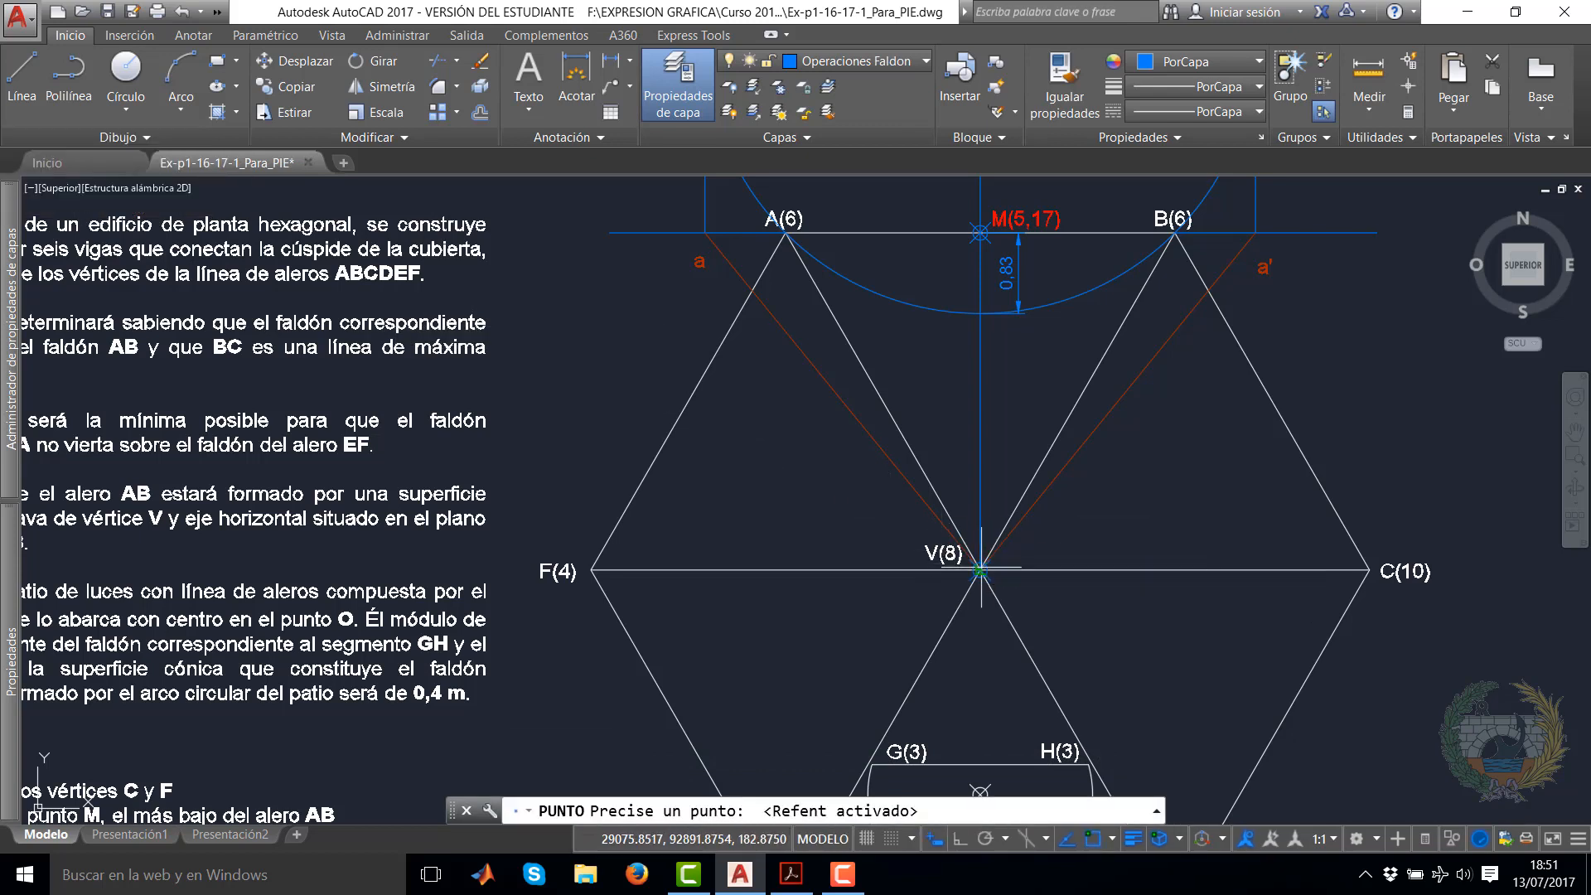
{"action": "key", "text": "Escape"}
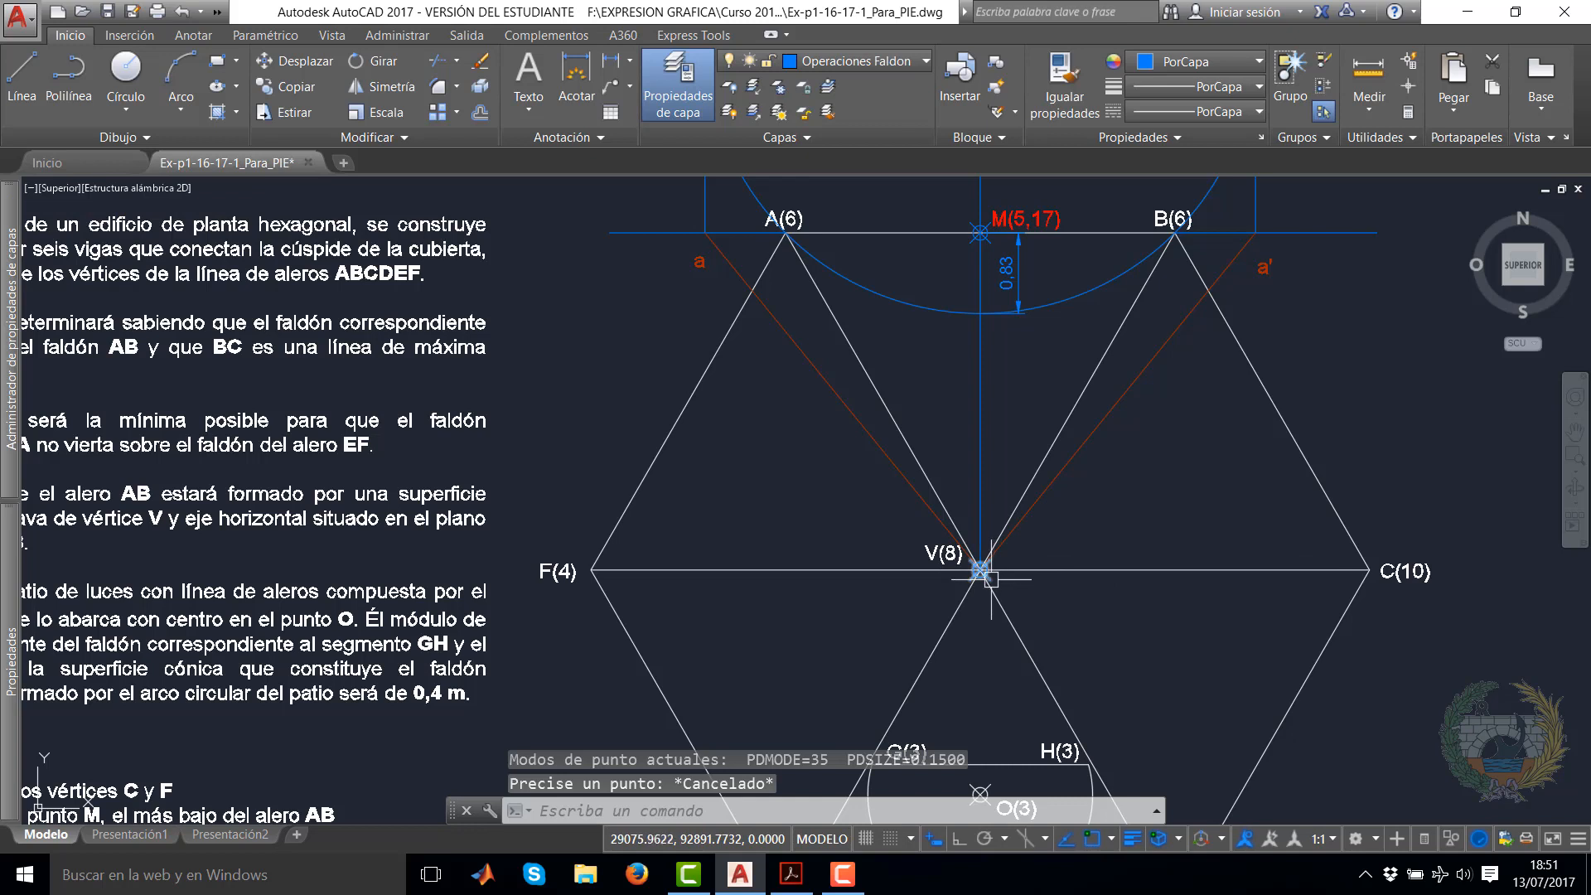
{"action": "left_click", "coordinate": [909, 72]}
{"action": "left_click", "coordinate": [861, 257]}
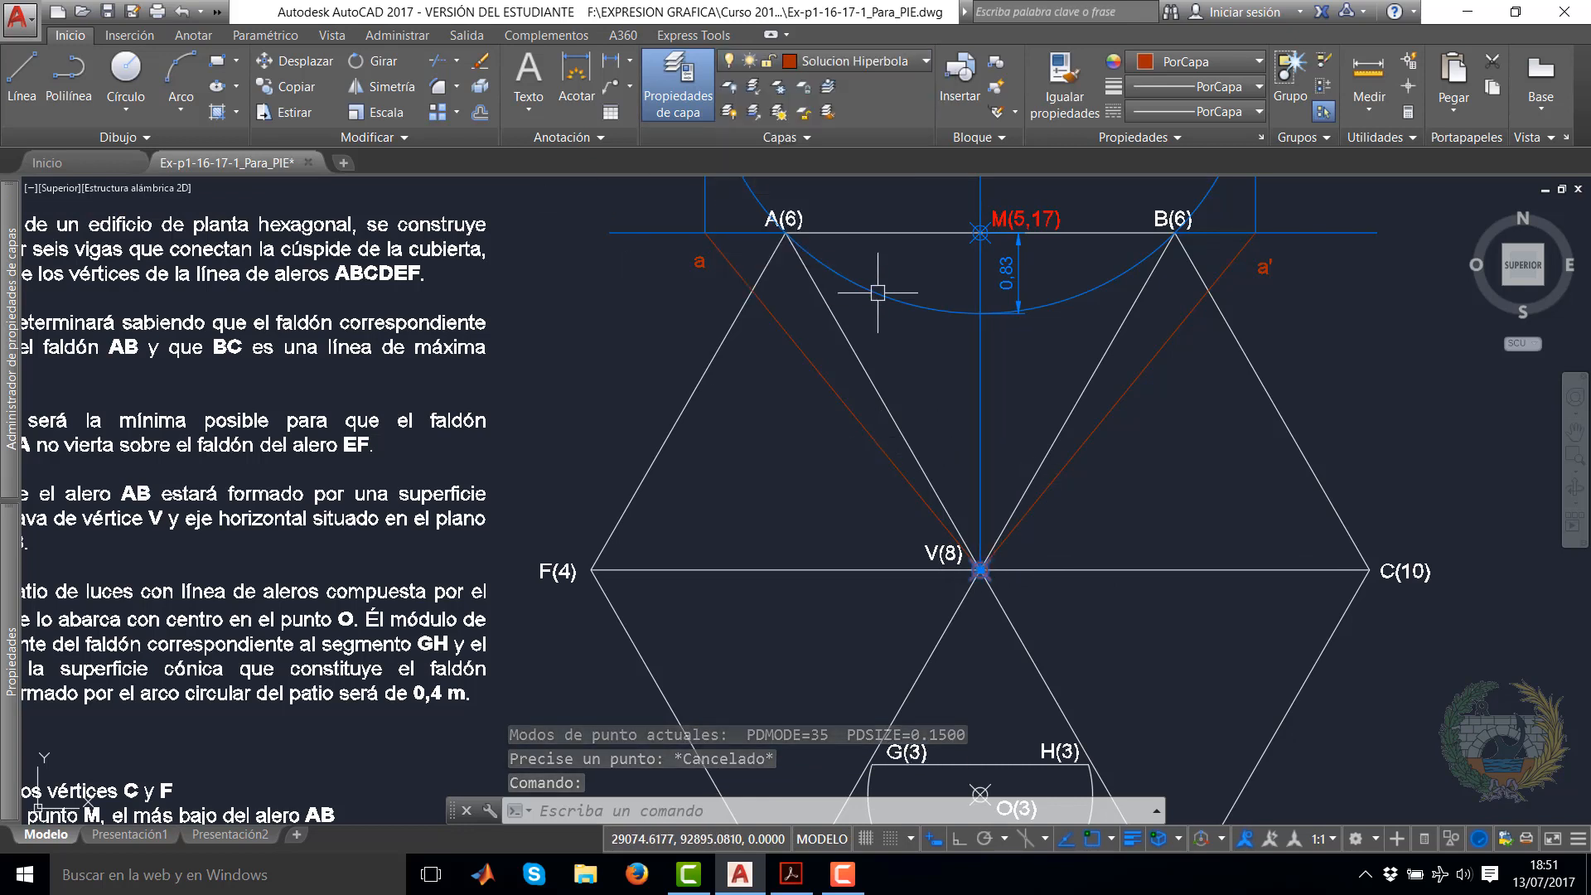
{"action": "key", "text": "Escape"}
{"action": "middle_click_drag", "start_coordinate": [1114, 412], "coordinate": [1065, 529]}
{"action": "scroll", "coordinate": [1066, 529], "scroll_direction": "up", "scroll_amount": 2}
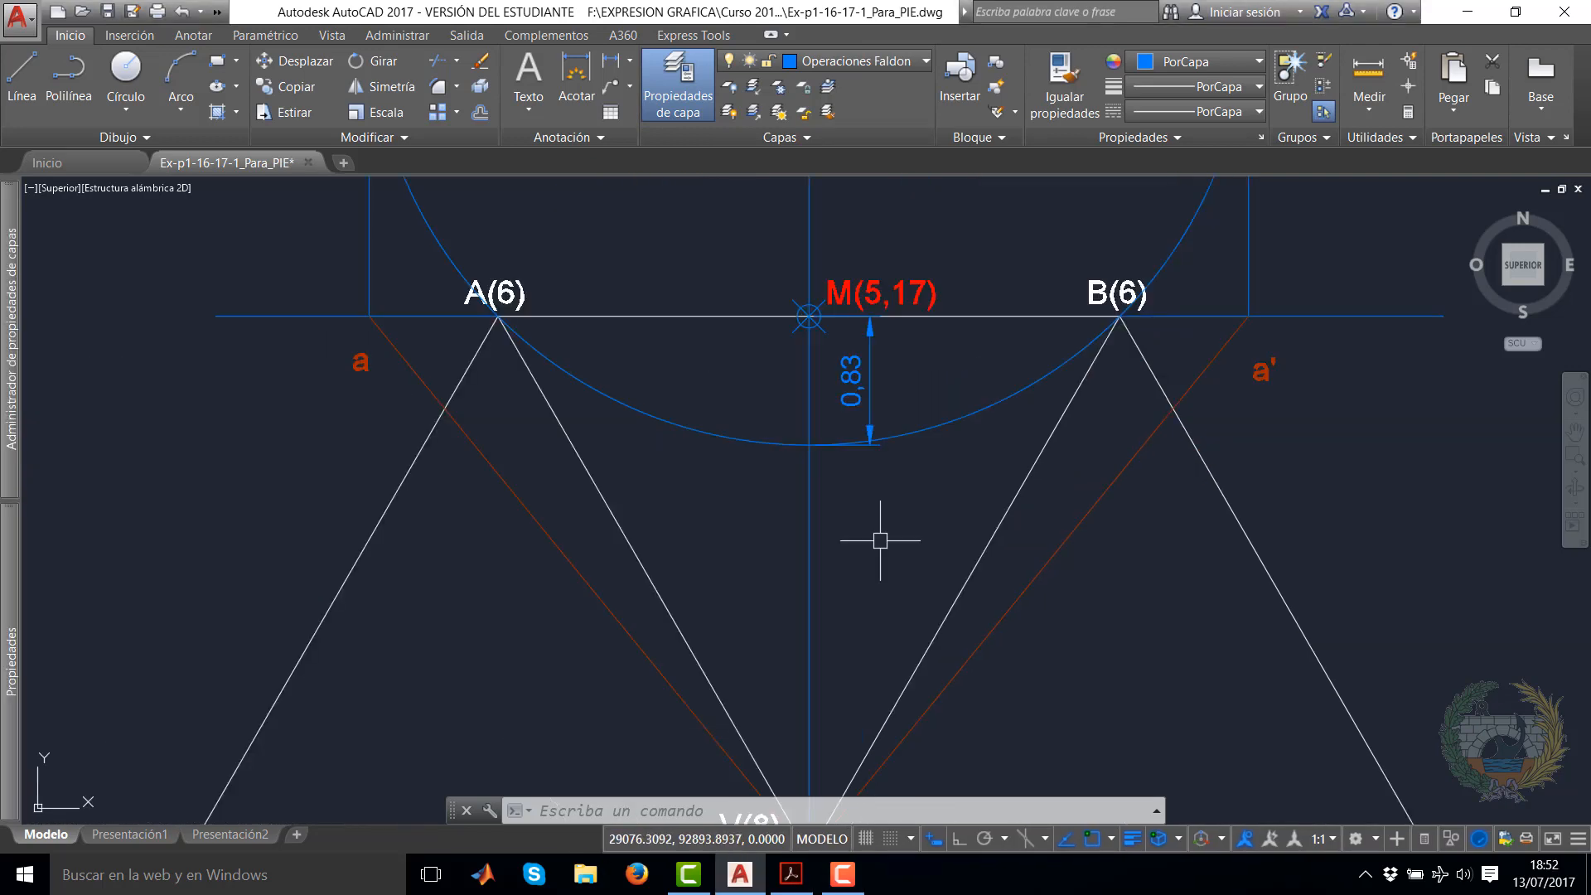
{"action": "scroll", "coordinate": [870, 538], "scroll_direction": "down", "scroll_amount": 4}
{"action": "middle_click_drag", "start_coordinate": [862, 525], "coordinate": [842, 569]}
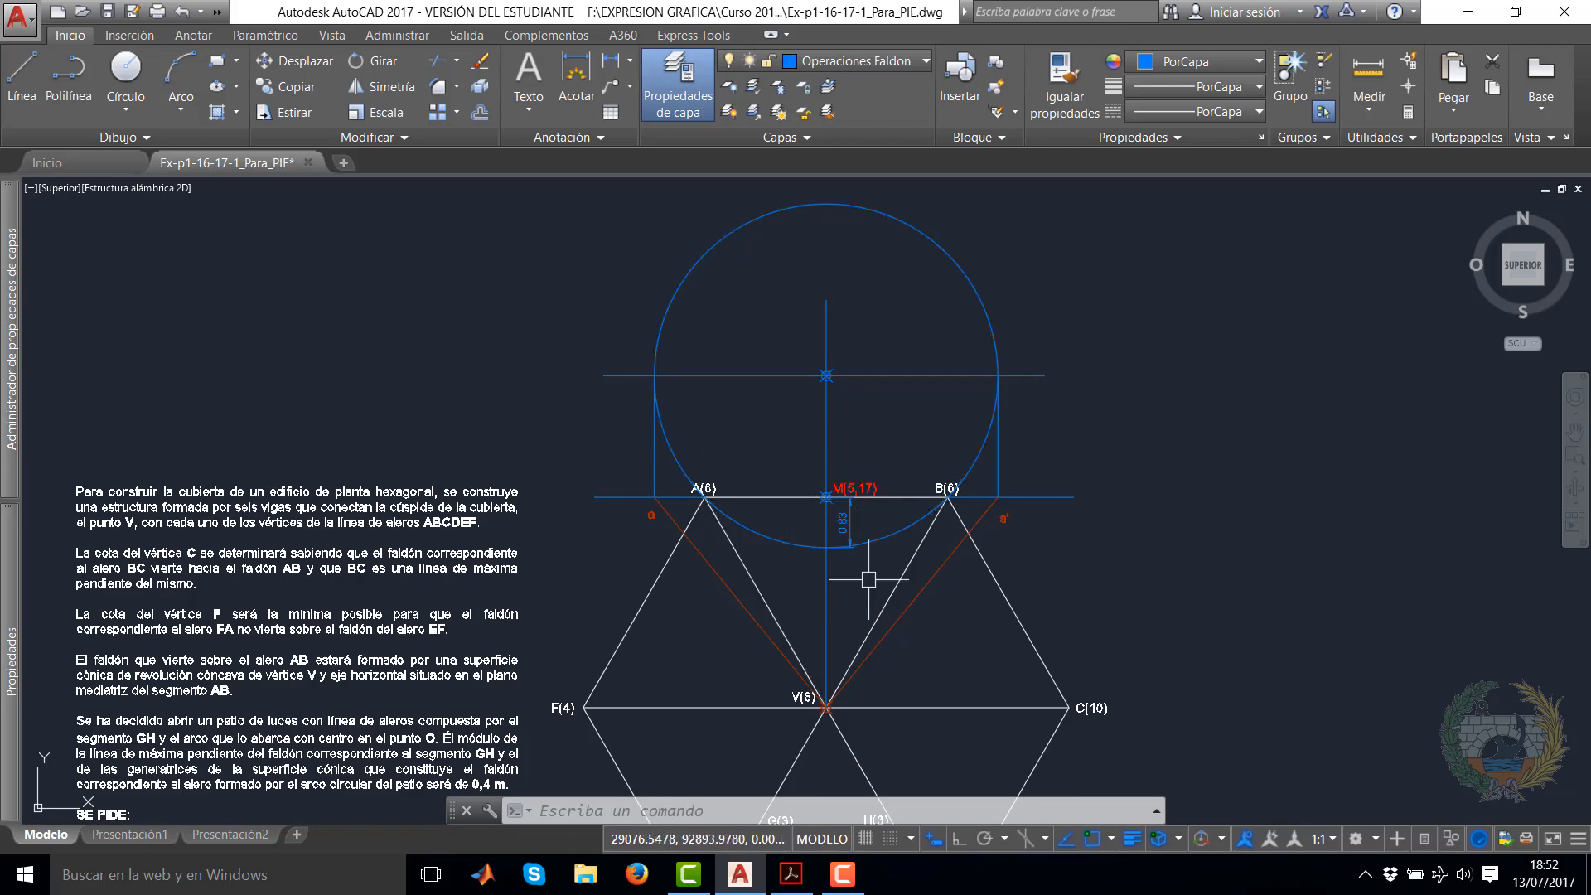
{"action": "middle_click_drag", "start_coordinate": [870, 578], "coordinate": [894, 496]}
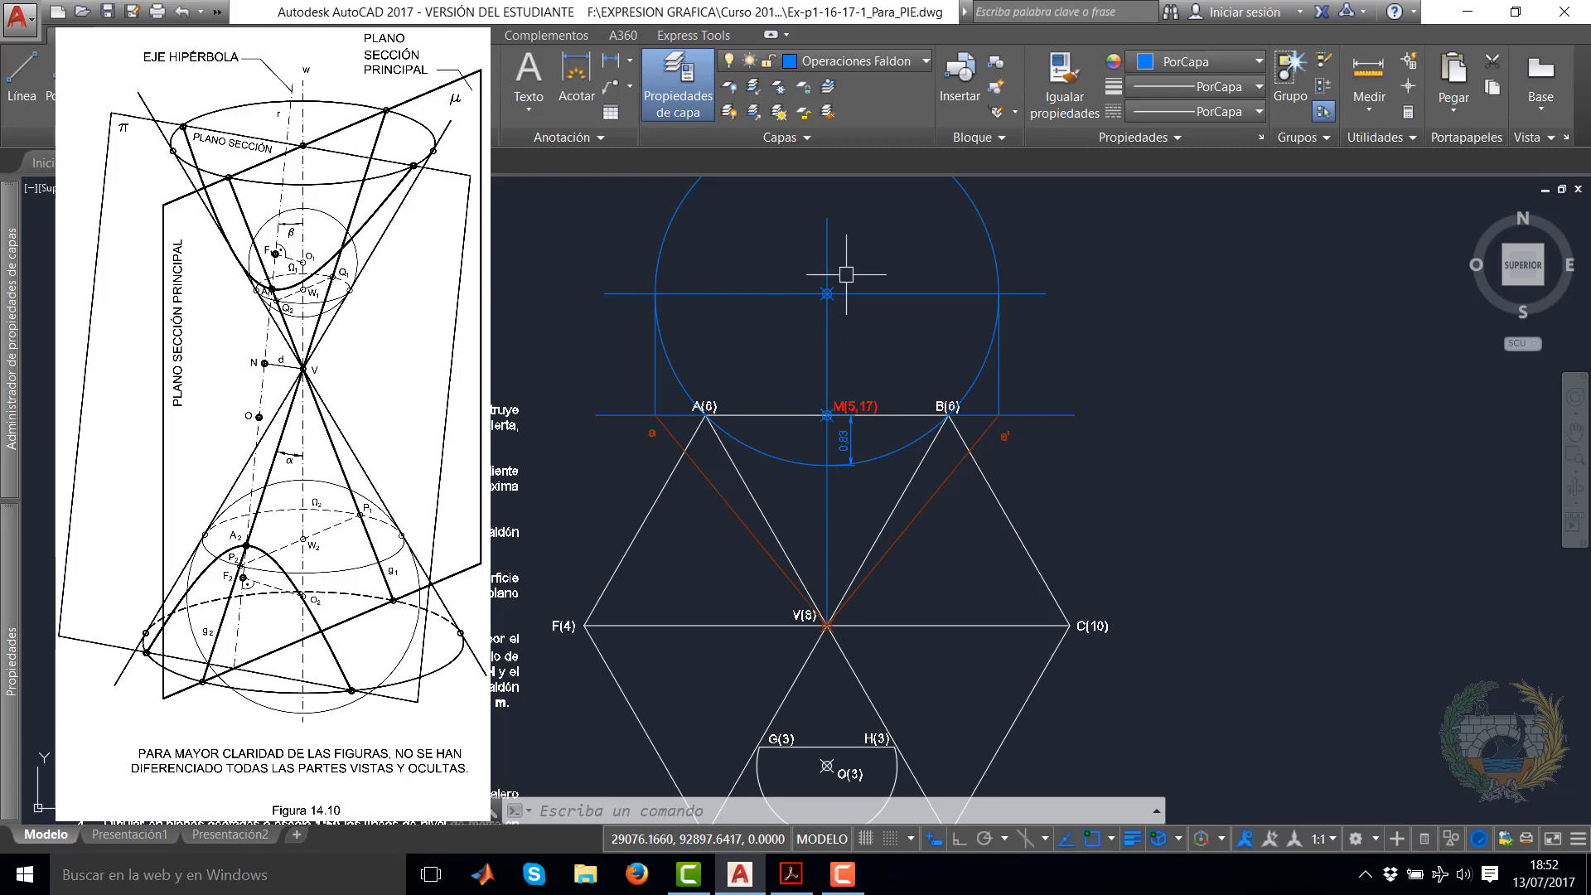
{"action": "middle_click_drag", "start_coordinate": [837, 362], "coordinate": [827, 466]}
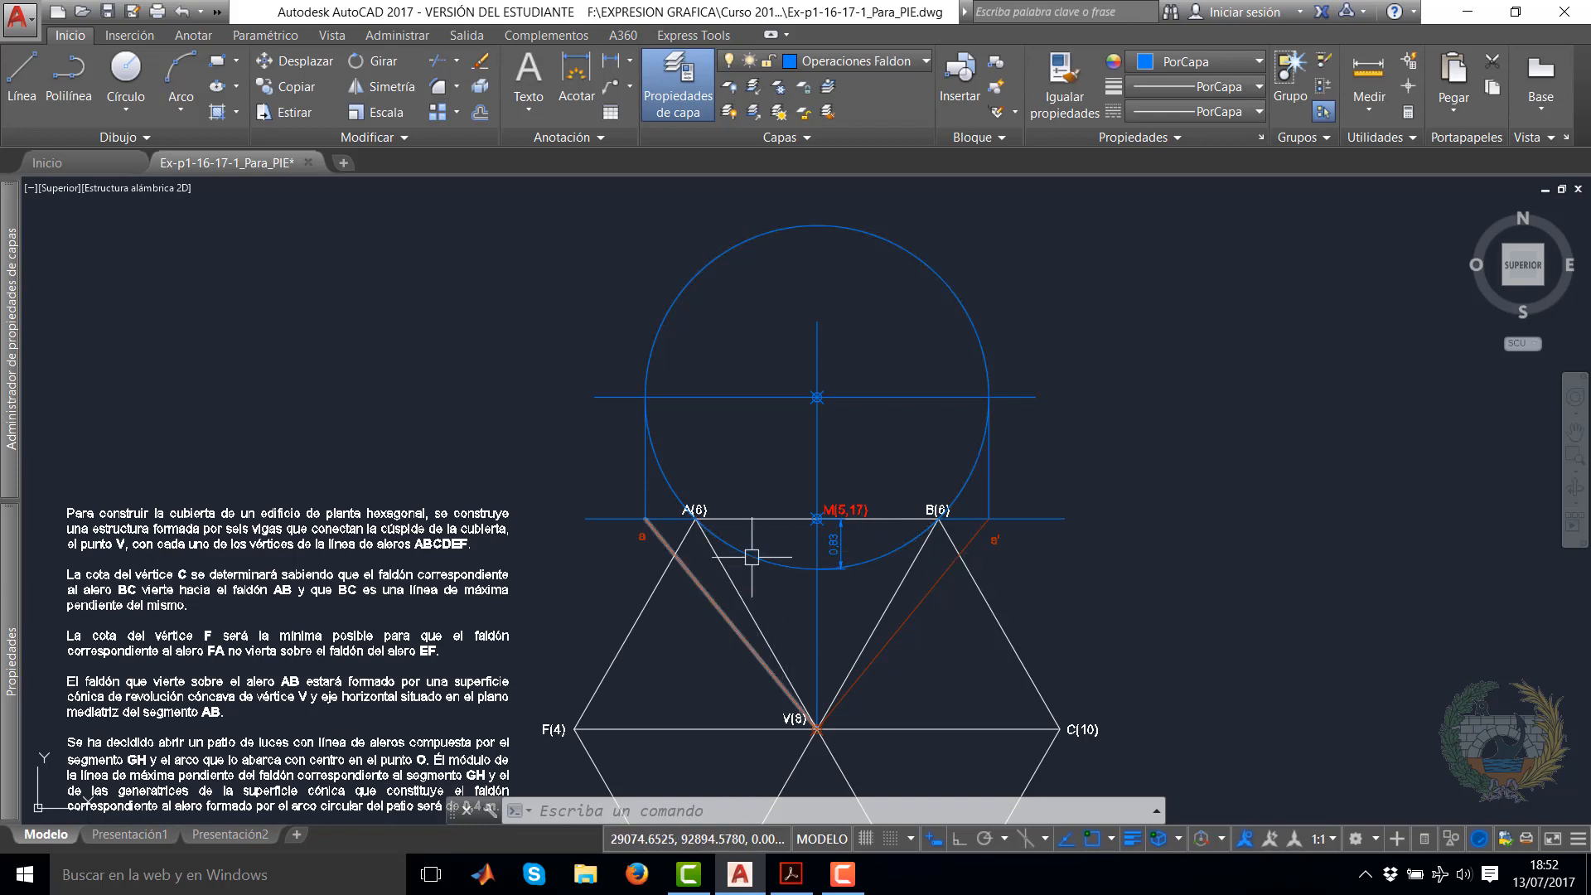
{"action": "middle_click_drag", "start_coordinate": [752, 557], "coordinate": [701, 470]}
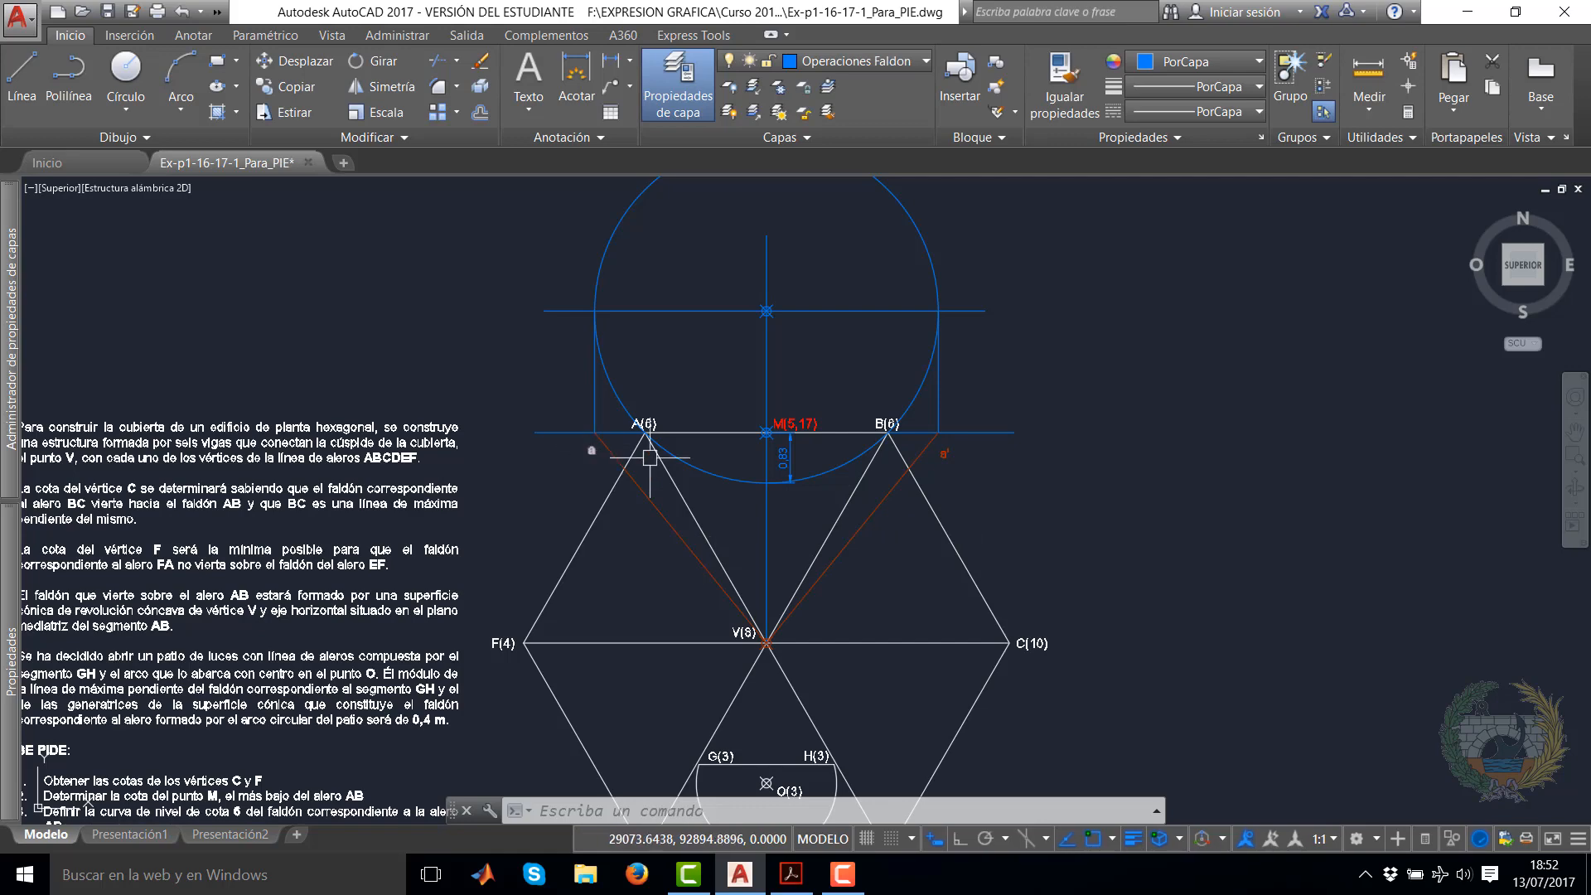
Draw a circle of radius 2 centred on vertex V(8)
{"action": "left_click", "coordinate": [129, 81]}
{"action": "scroll", "coordinate": [786, 666], "scroll_direction": "up", "scroll_amount": 4}
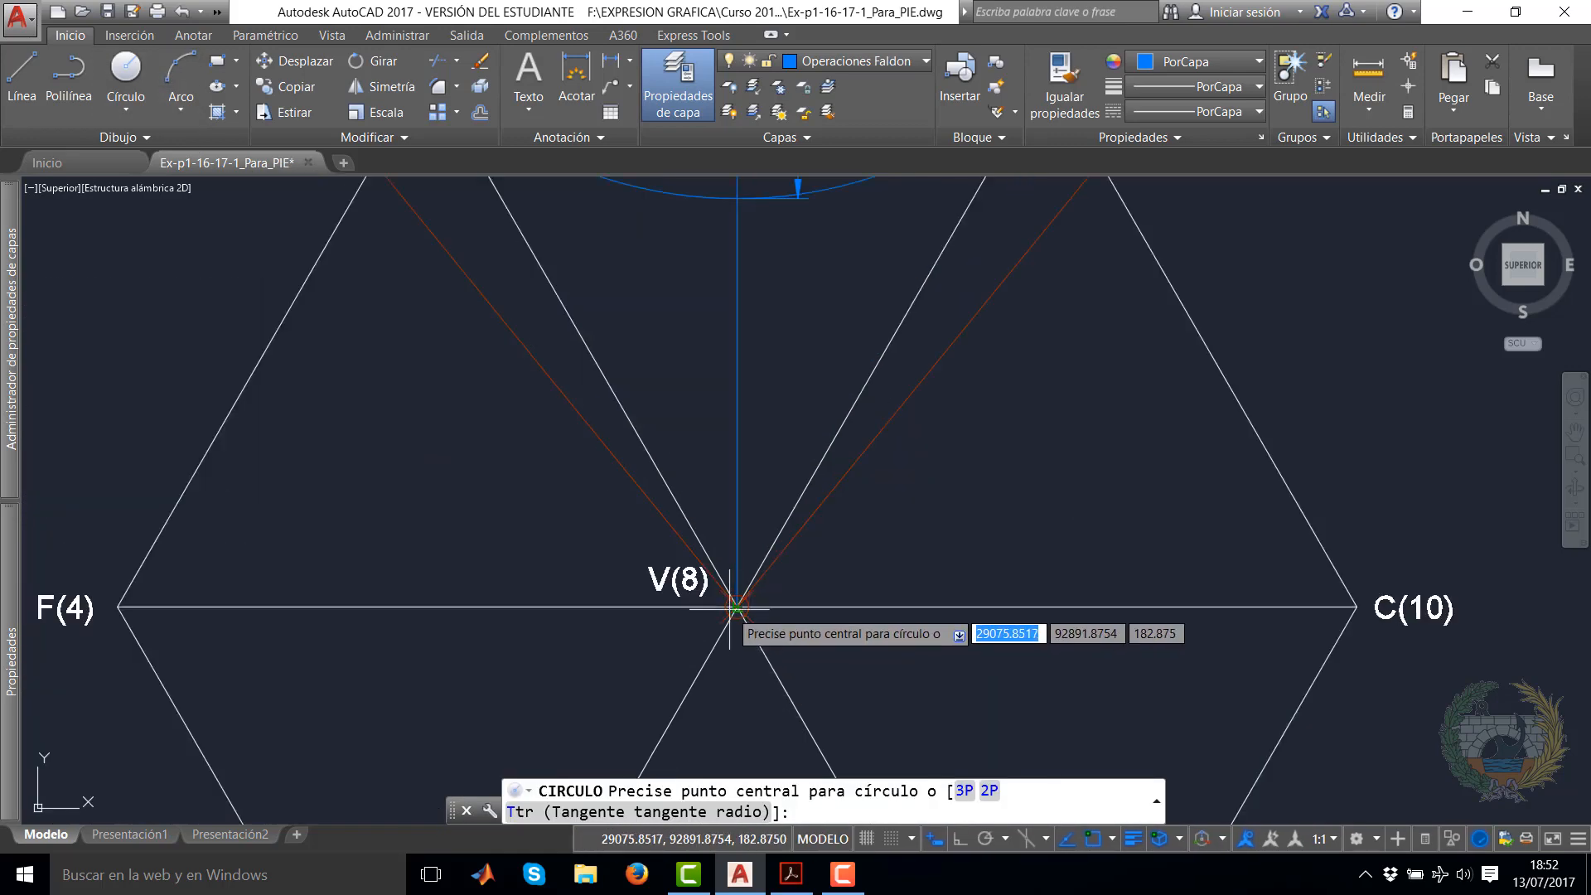
{"action": "scroll", "coordinate": [746, 647], "scroll_direction": "up", "scroll_amount": 2}
{"action": "scroll", "coordinate": [737, 614], "scroll_direction": "up", "scroll_amount": 4}
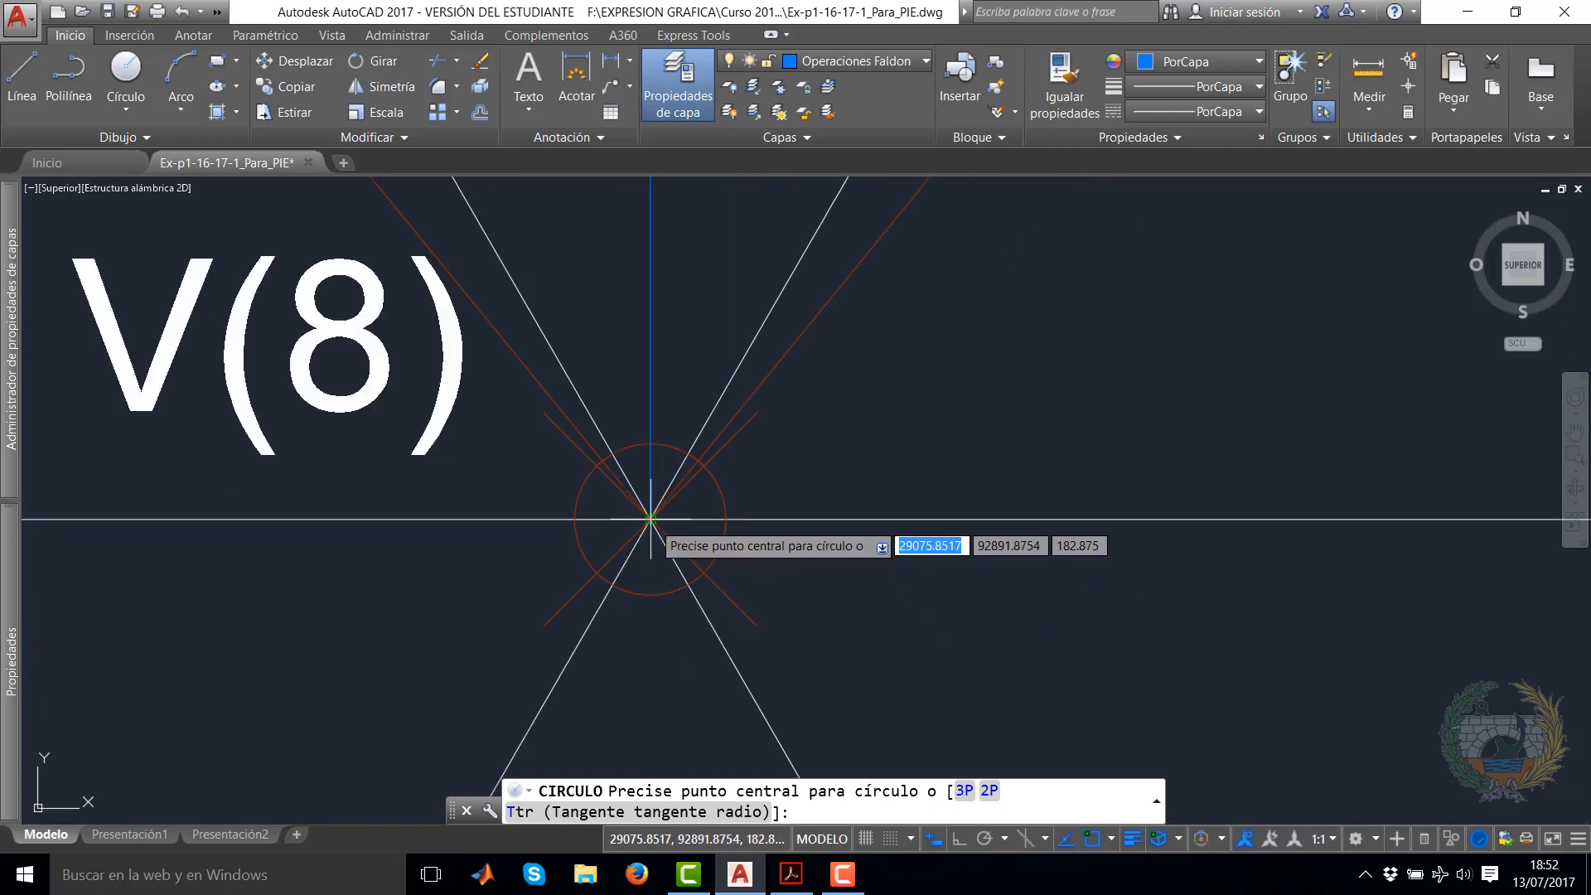
{"action": "left_click", "coordinate": [664, 528]}
{"action": "scroll", "coordinate": [820, 611], "scroll_direction": "down", "scroll_amount": 6}
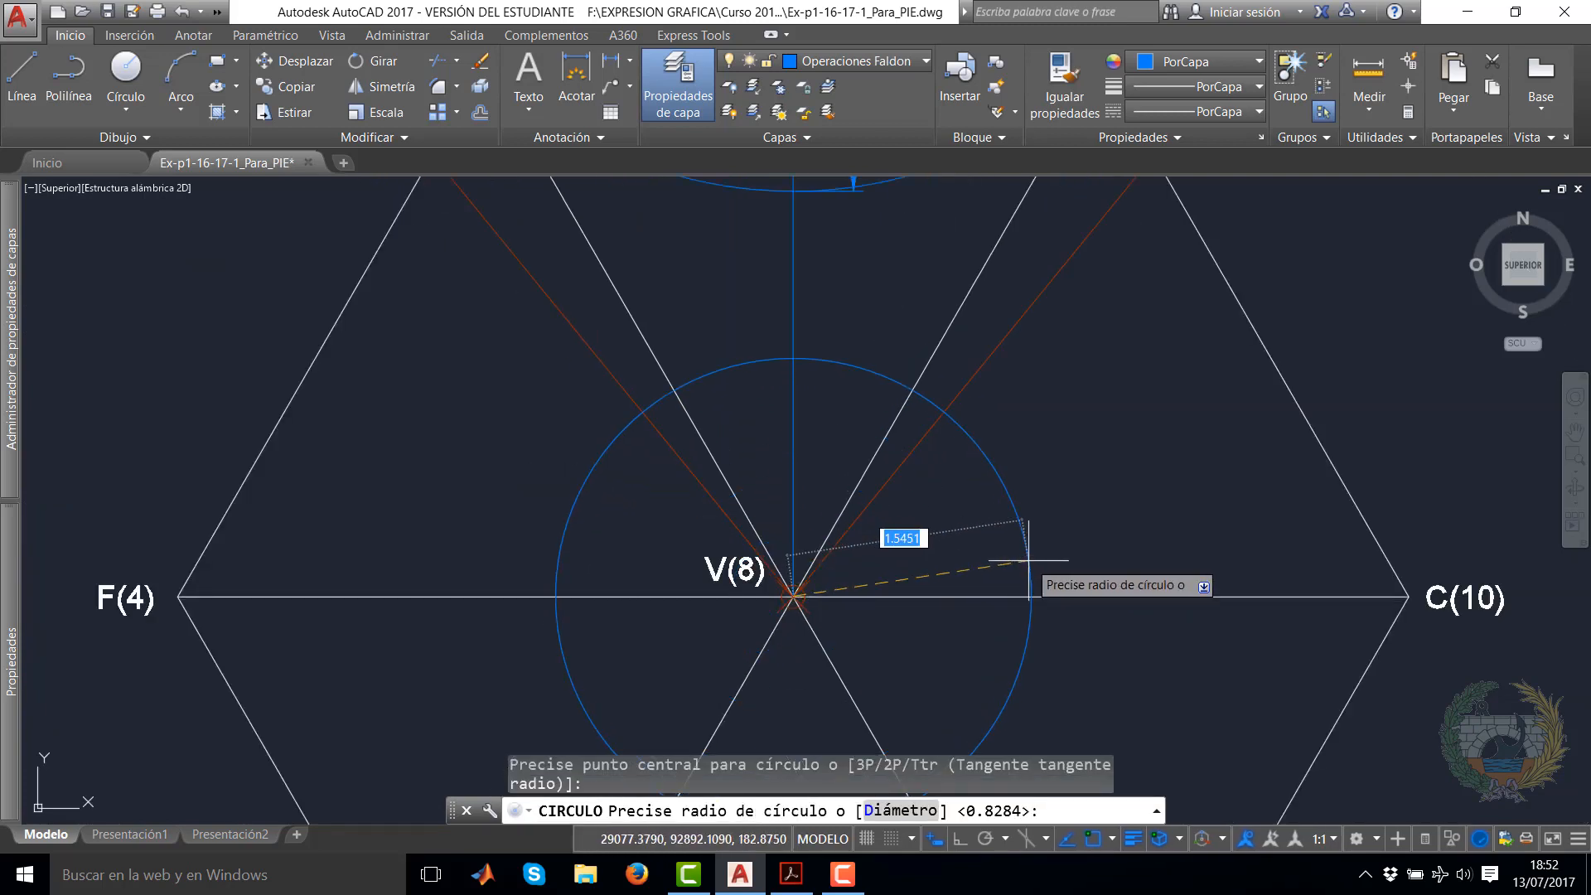
{"action": "key", "text": "Return"}
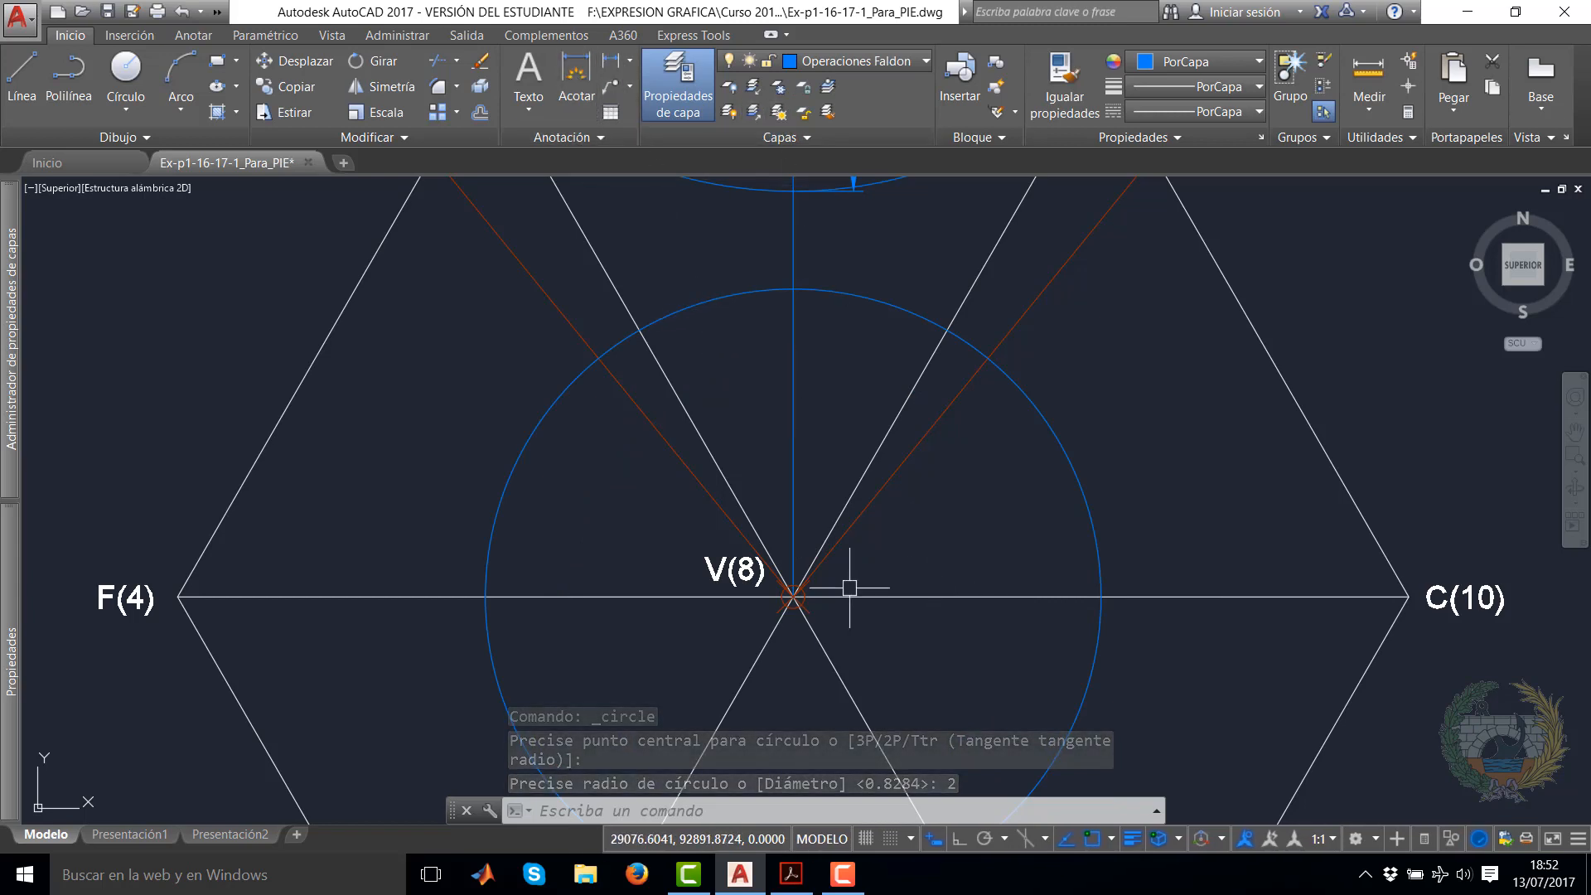
{"action": "mouse_move", "coordinate": [921, 554]}
{"action": "middle_mouse_down"}
{"action": "mouse_move", "coordinate": [852, 455]}
{"action": "mouse_move", "coordinate": [834, 460]}
{"action": "middle_mouse_up"}
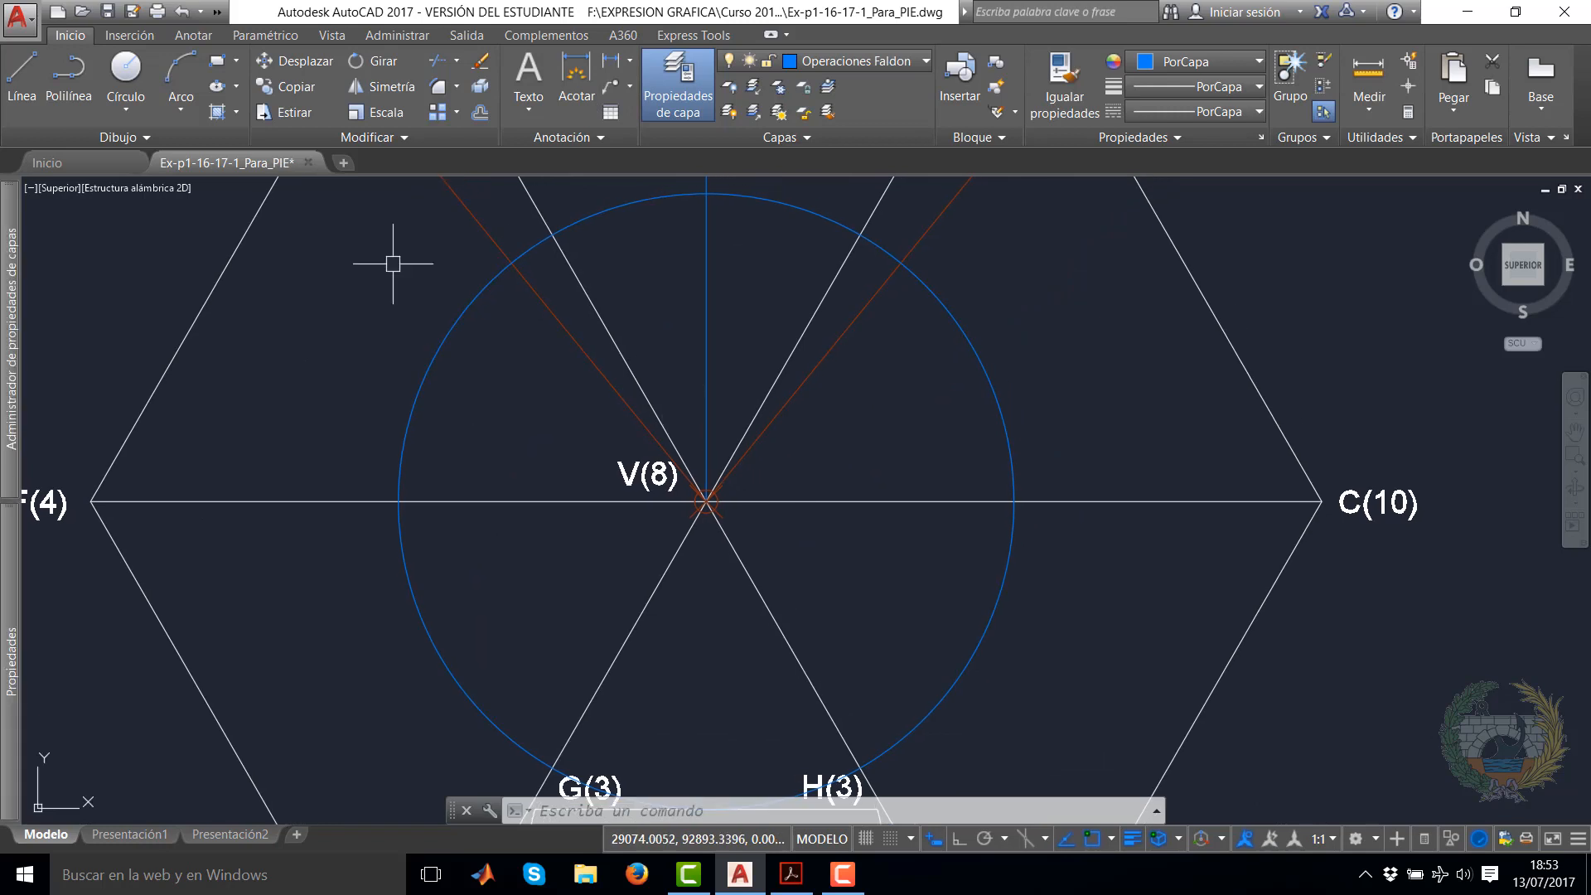
Place a point where the radius 2 circle around V(8) crosses the line from V to C(10), and delete that circle
{"action": "left_click", "coordinate": [125, 136]}
{"action": "left_click", "coordinate": [121, 163]}
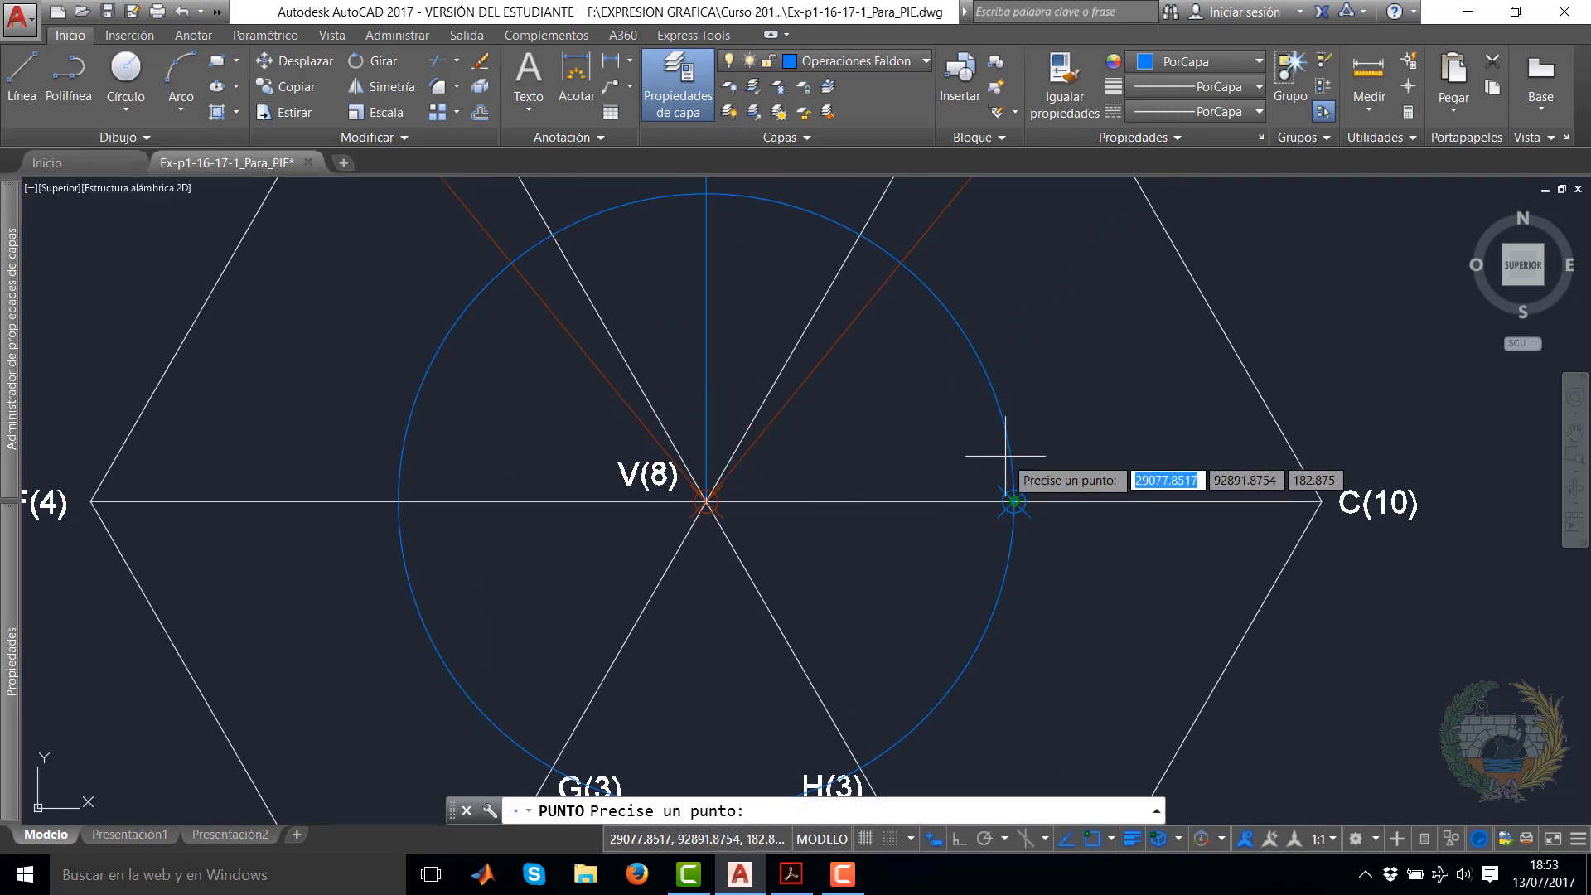
{"action": "key", "text": "Escape"}
{"action": "left_click", "coordinate": [1005, 445]}
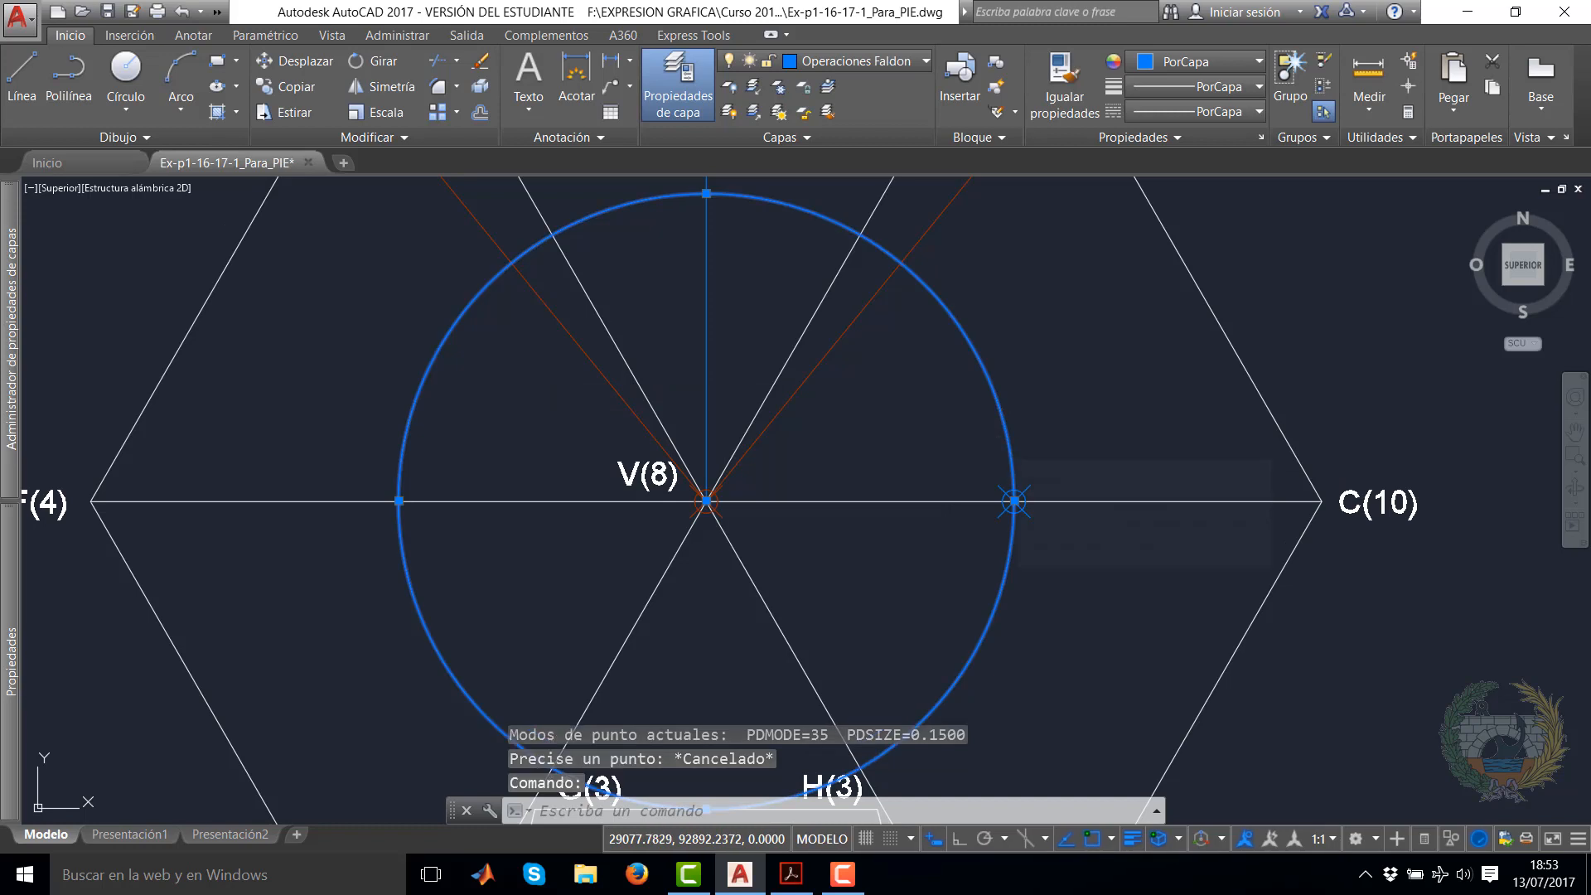
{"action": "key", "text": "Delete"}
Add a linear dimension from V(8) to the new point on line VC, with the dimension line below it
{"action": "left_click", "coordinate": [611, 60]}
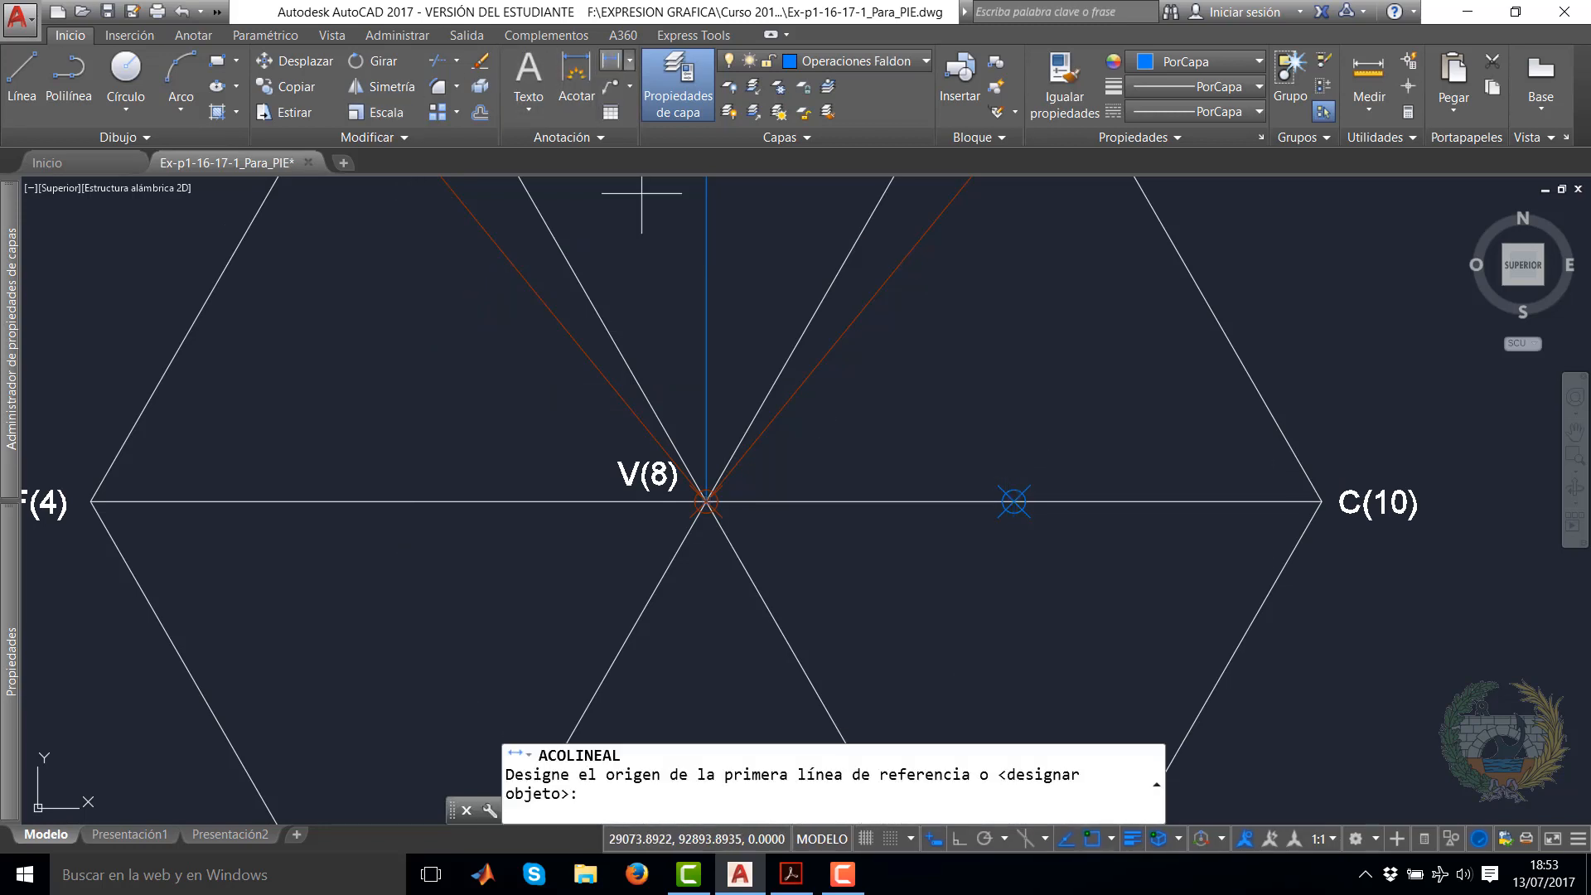
{"action": "left_click", "coordinate": [706, 502]}
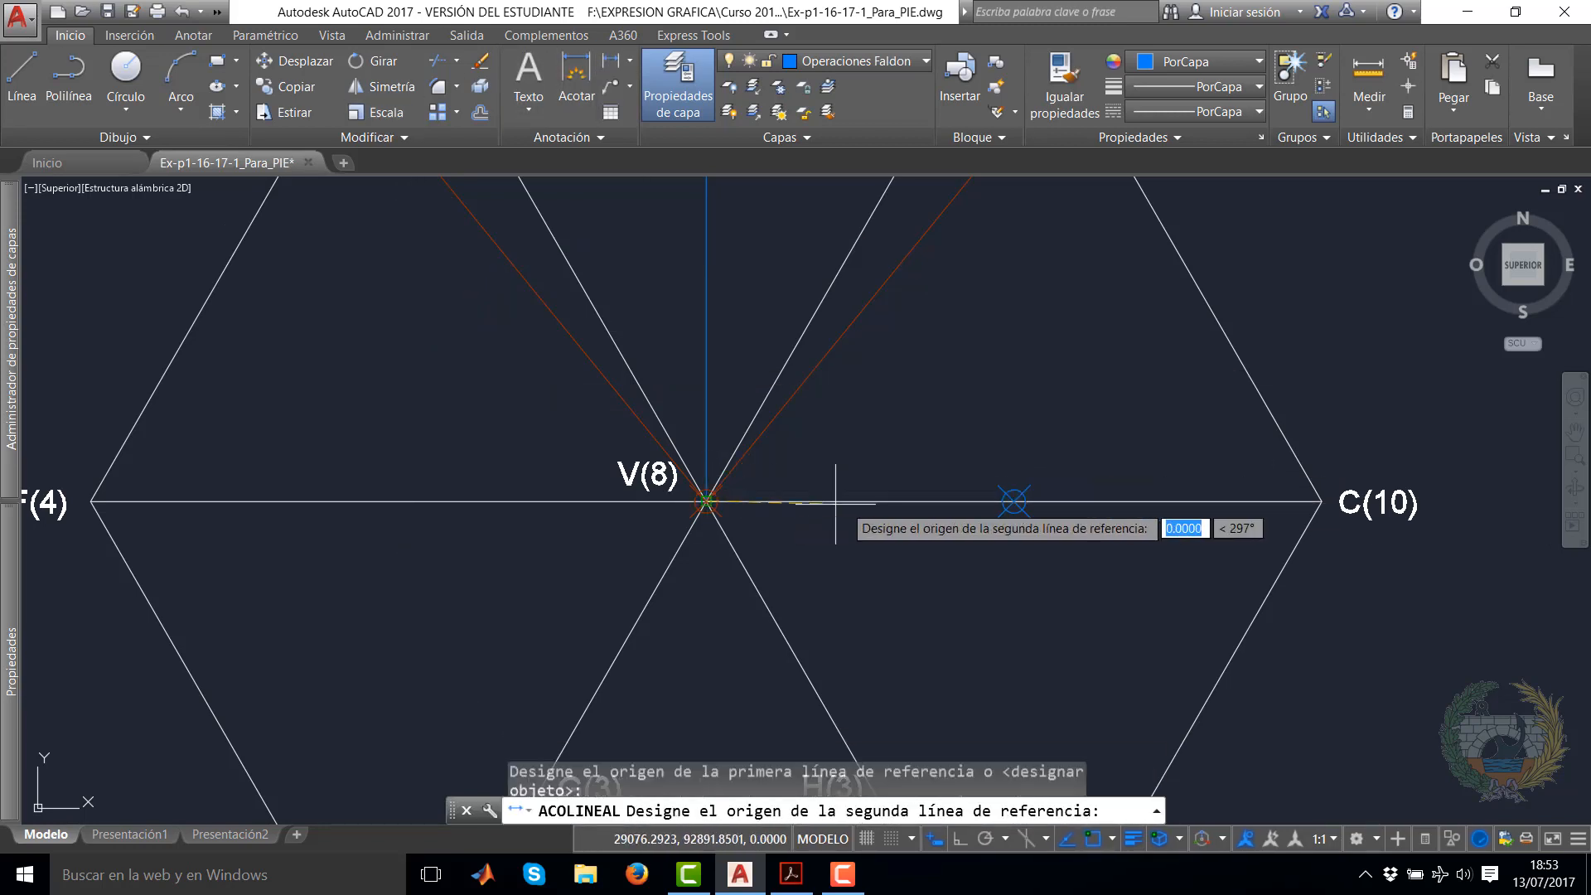
{"action": "left_click", "coordinate": [1013, 502]}
{"action": "left_click", "coordinate": [902, 574]}
{"action": "left_click", "coordinate": [979, 638]}
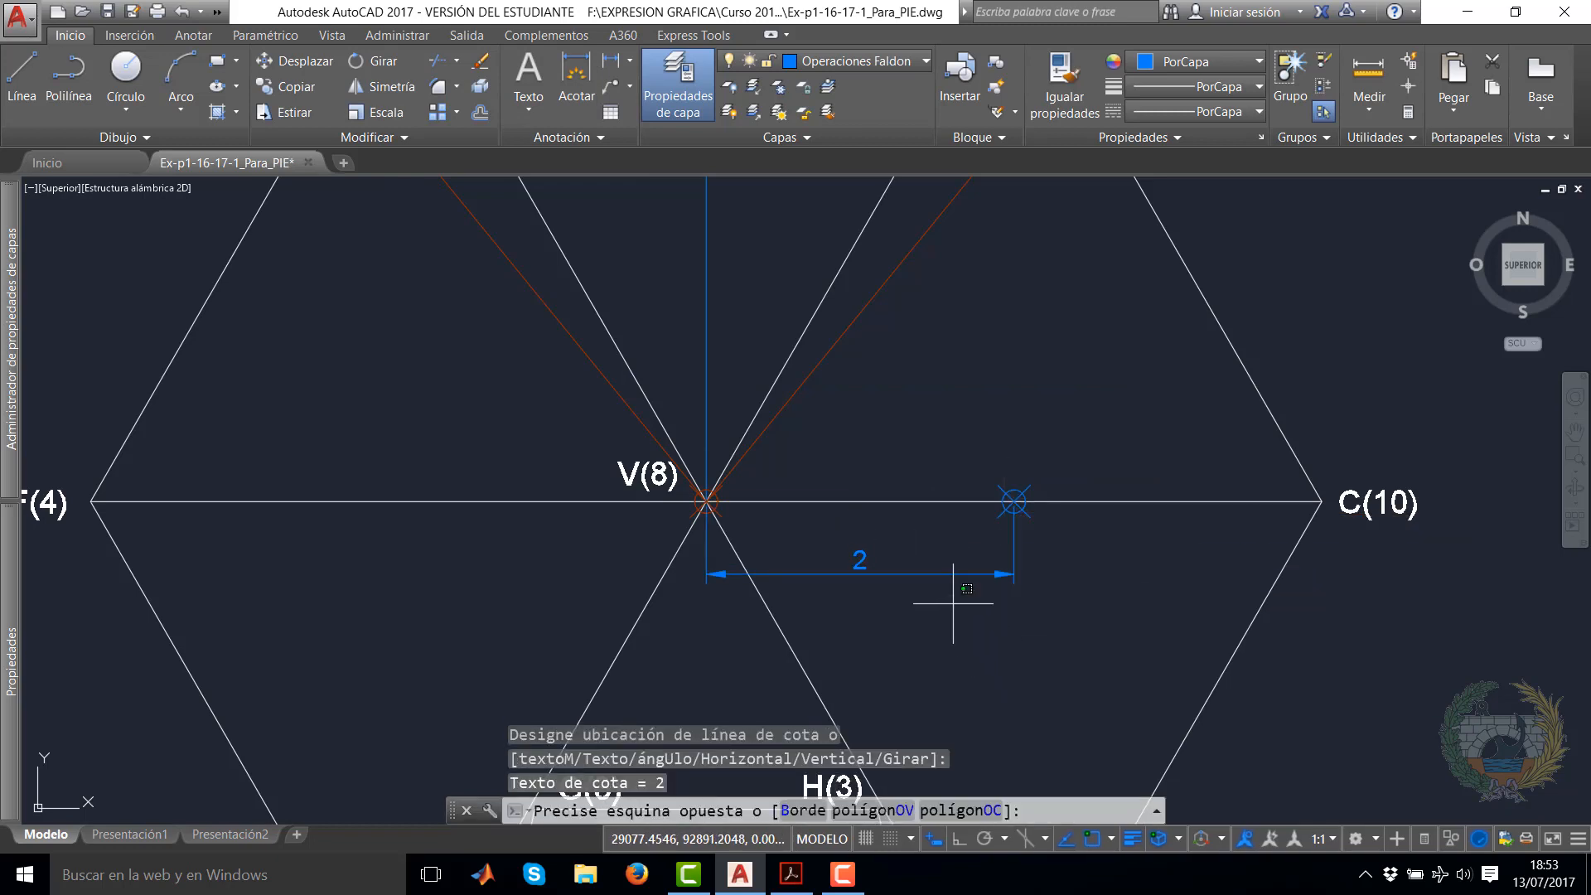
{"action": "left_click", "coordinate": [723, 499]}
{"action": "key", "text": "Escape"}
{"action": "key", "text": "Escape"}
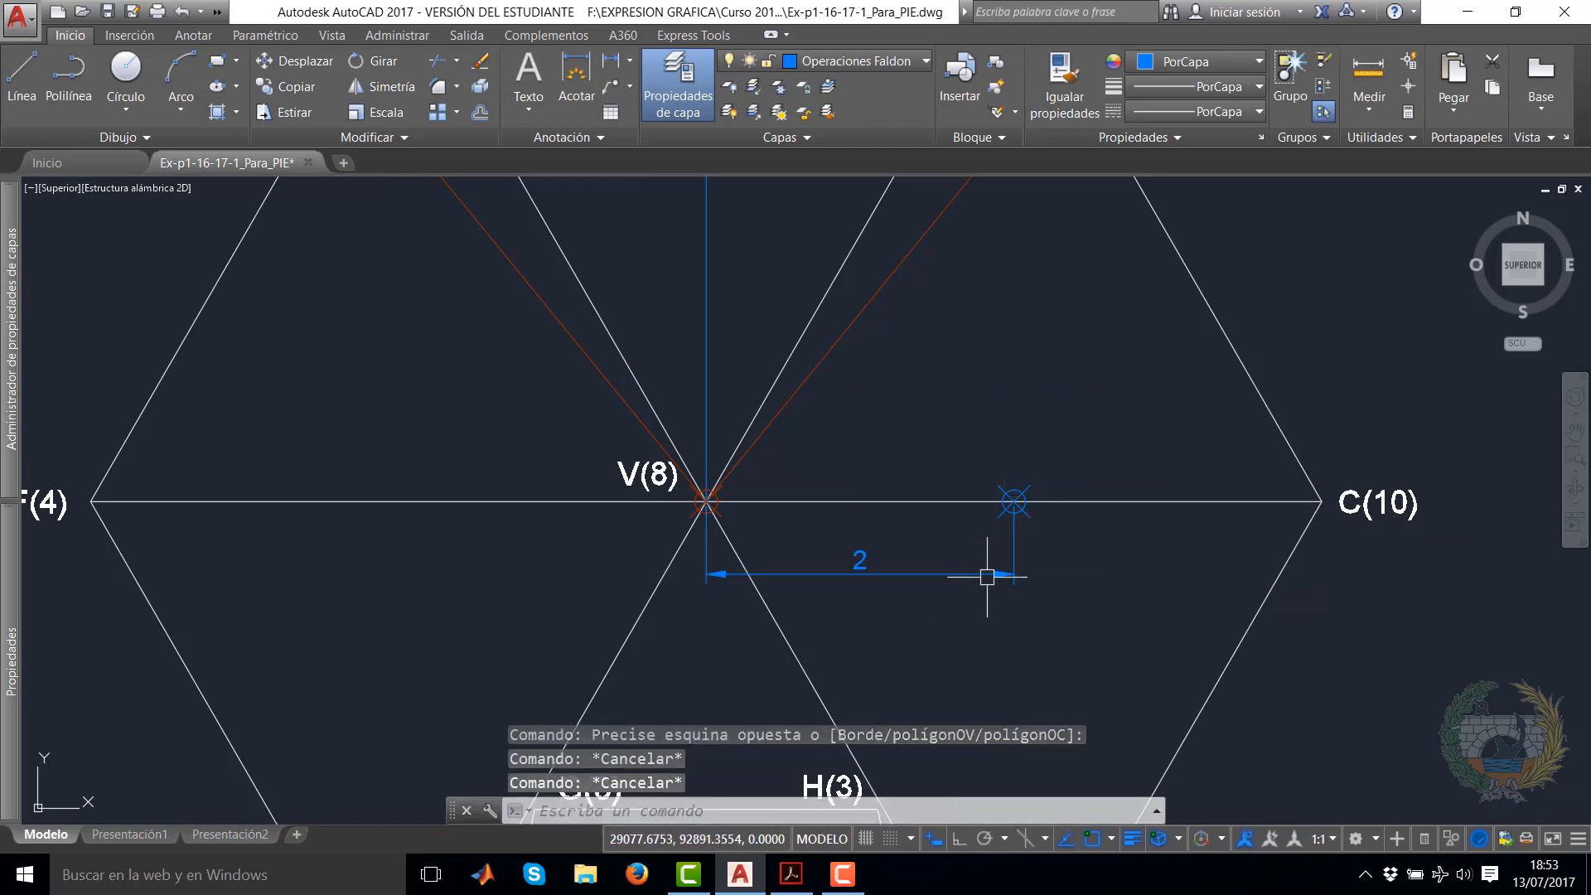
Draw a circle centred on point M and passing through the lowest point of the large circle below eave AB
{"action": "middle_click_drag", "start_coordinate": [965, 384], "coordinate": [918, 461]}
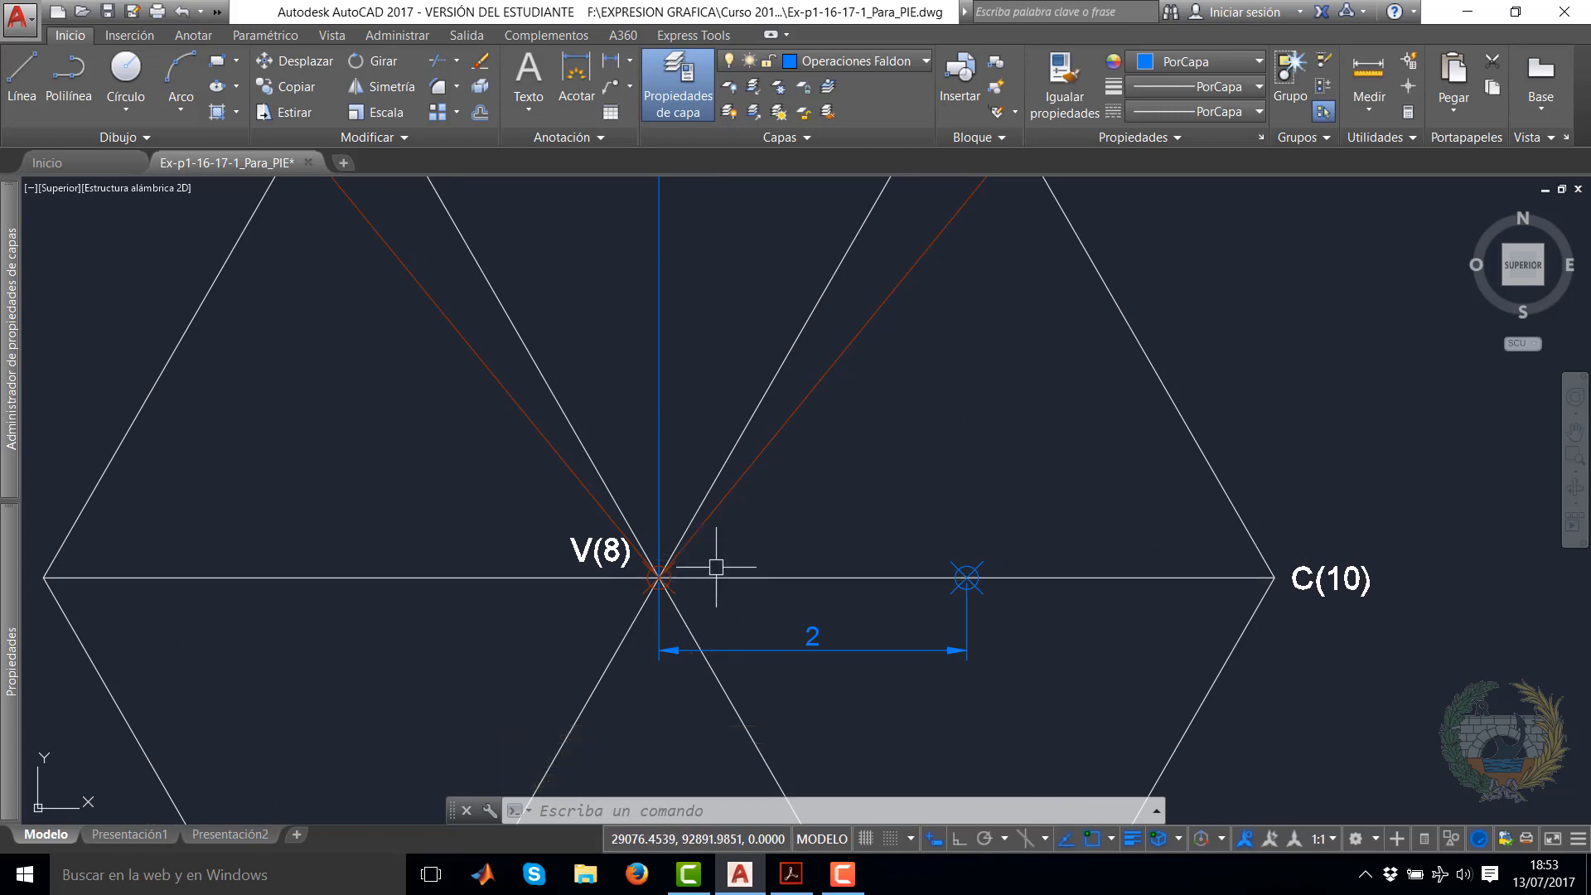
{"action": "scroll", "coordinate": [831, 484], "scroll_direction": "down", "scroll_amount": 3}
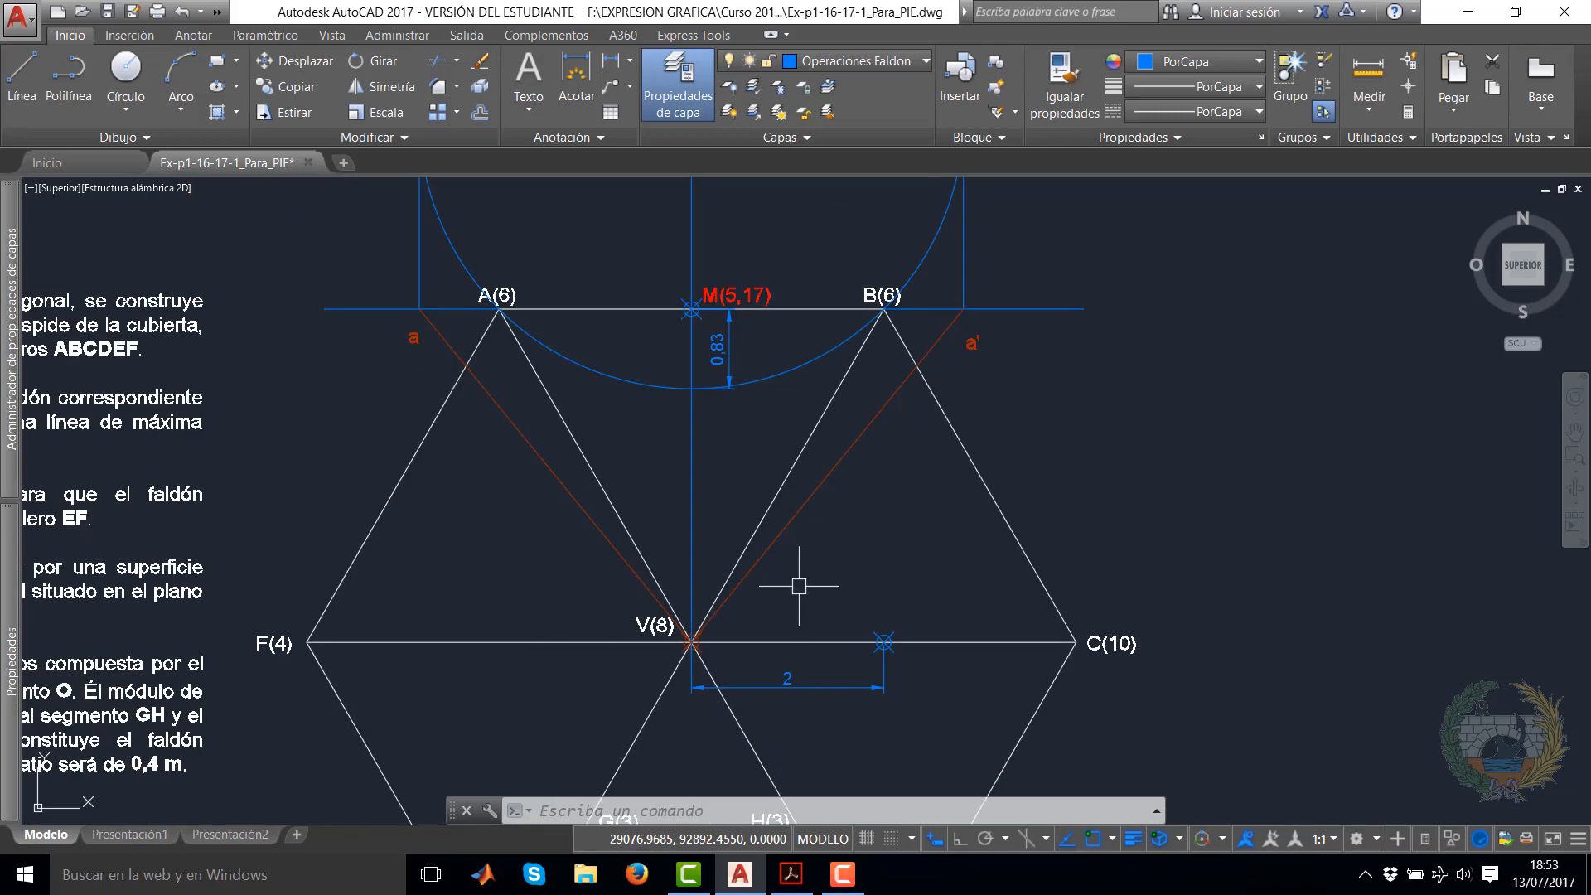
{"action": "middle_click_drag", "start_coordinate": [809, 549], "coordinate": [813, 492]}
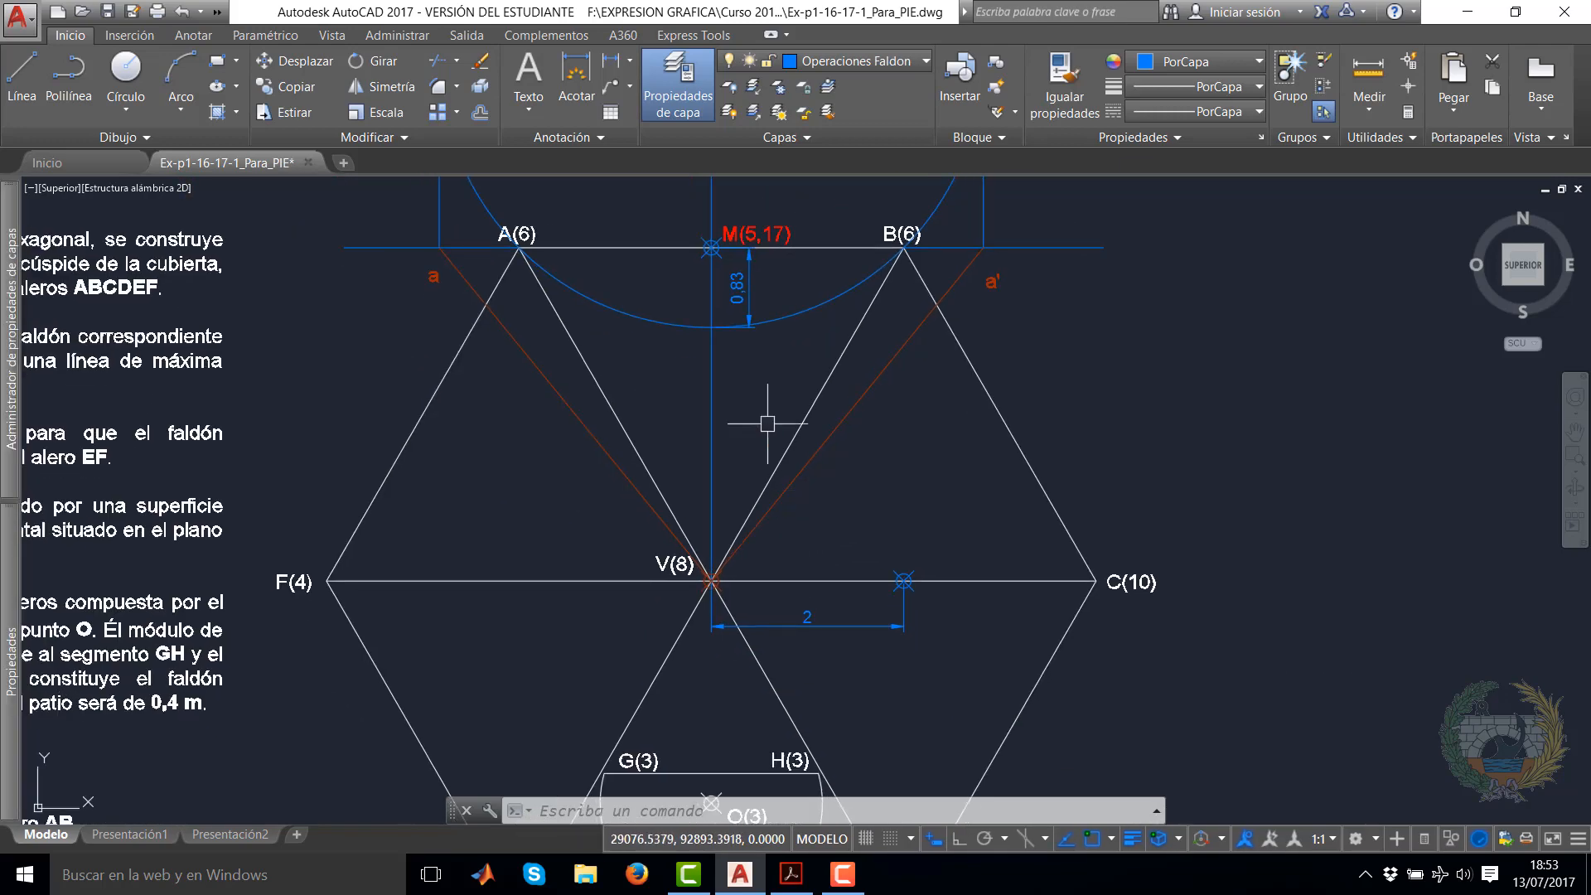
{"action": "middle_click_drag", "start_coordinate": [723, 288], "coordinate": [767, 482]}
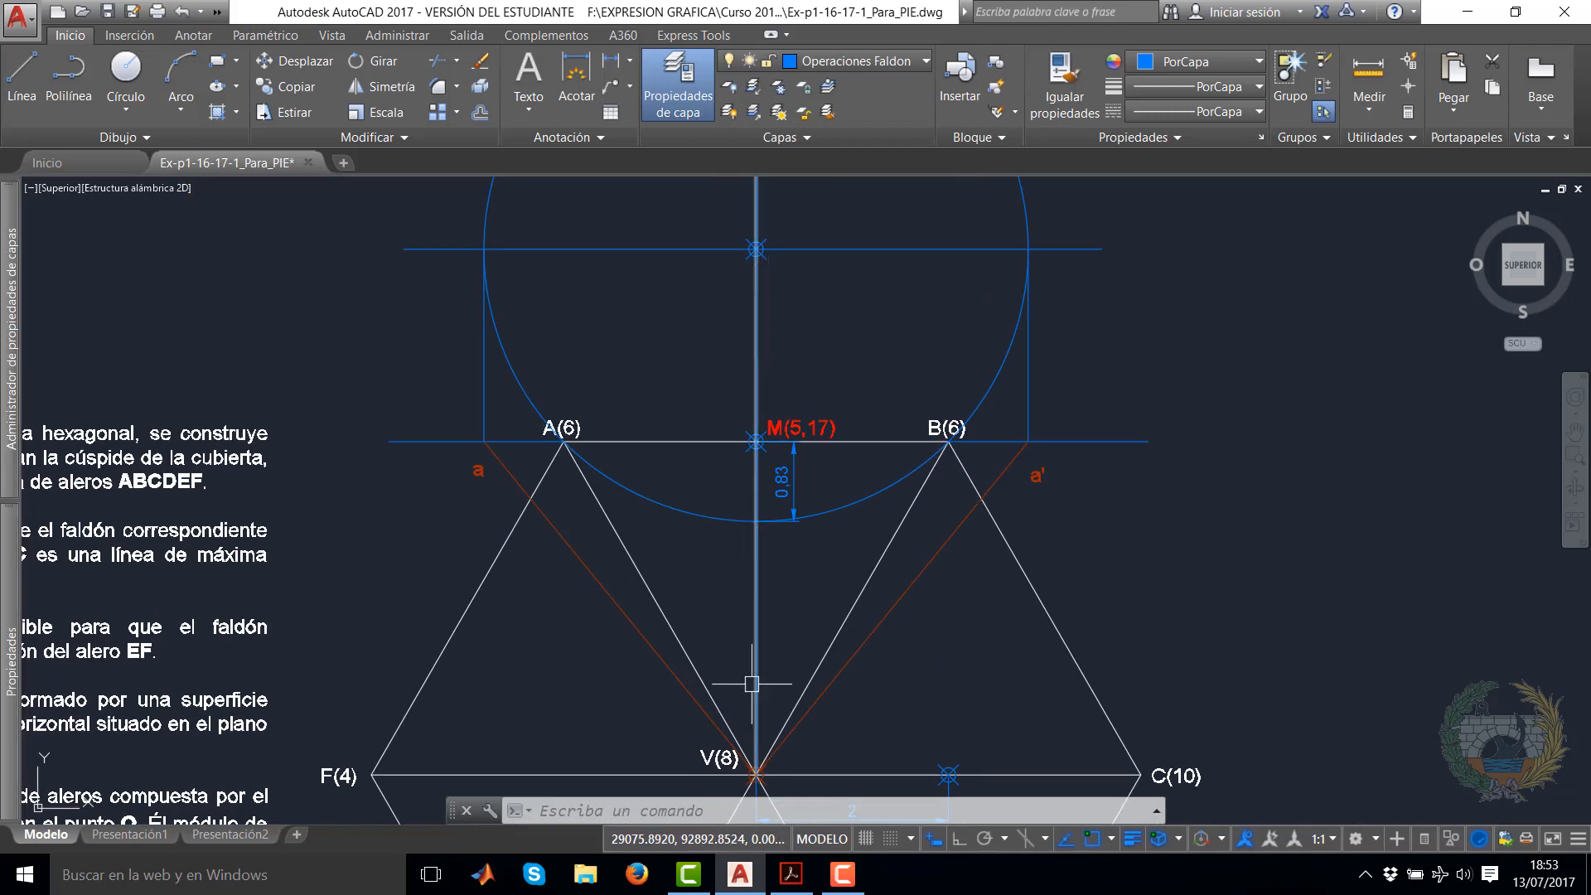
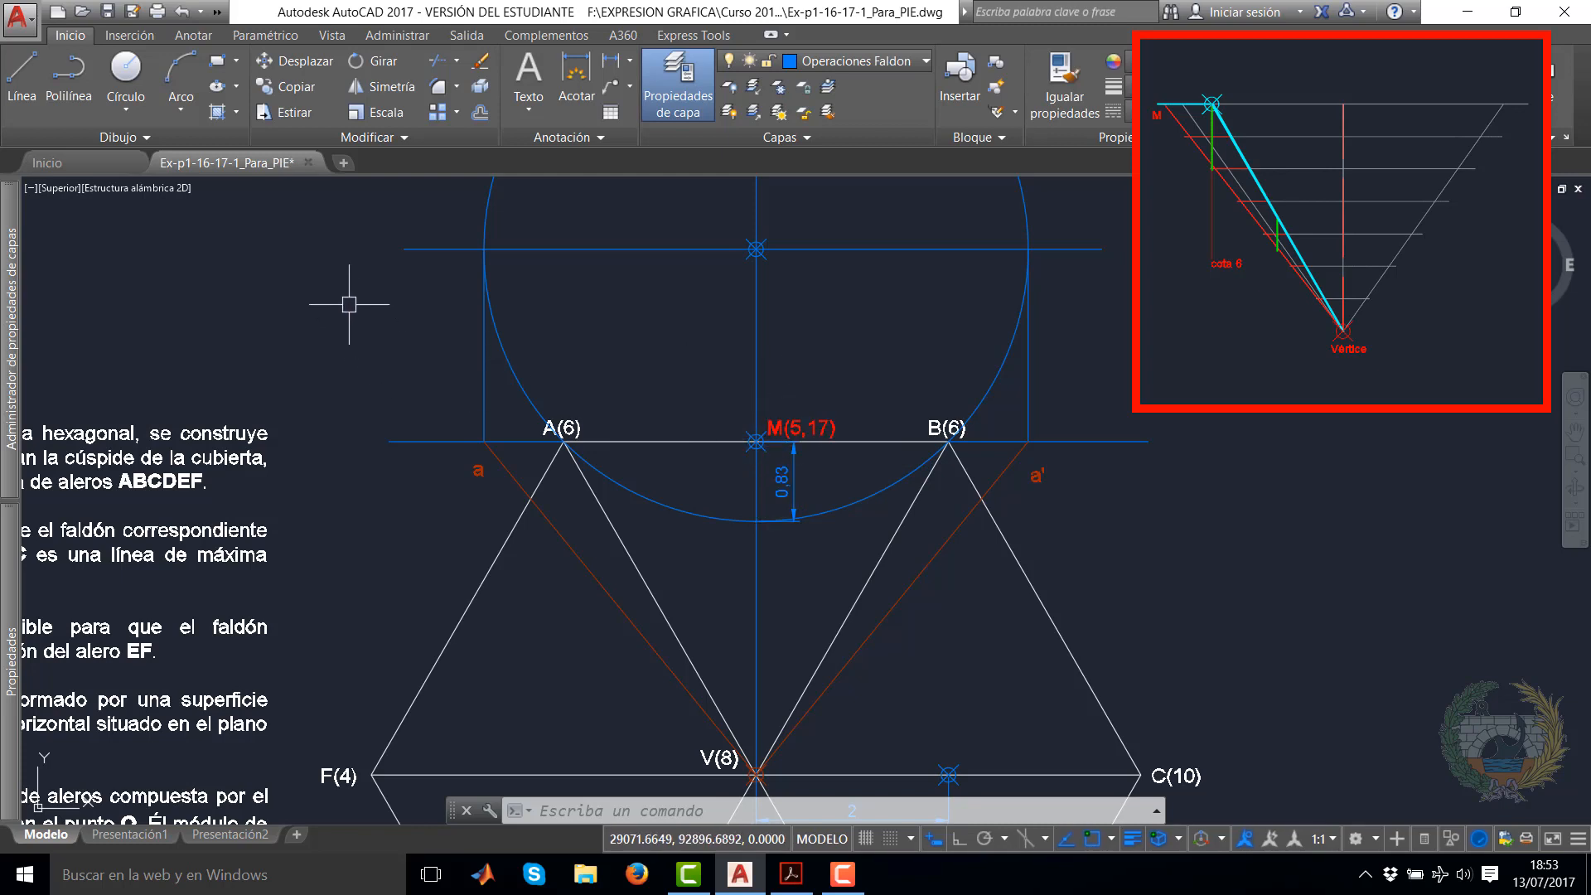
{"action": "left_click", "coordinate": [126, 73]}
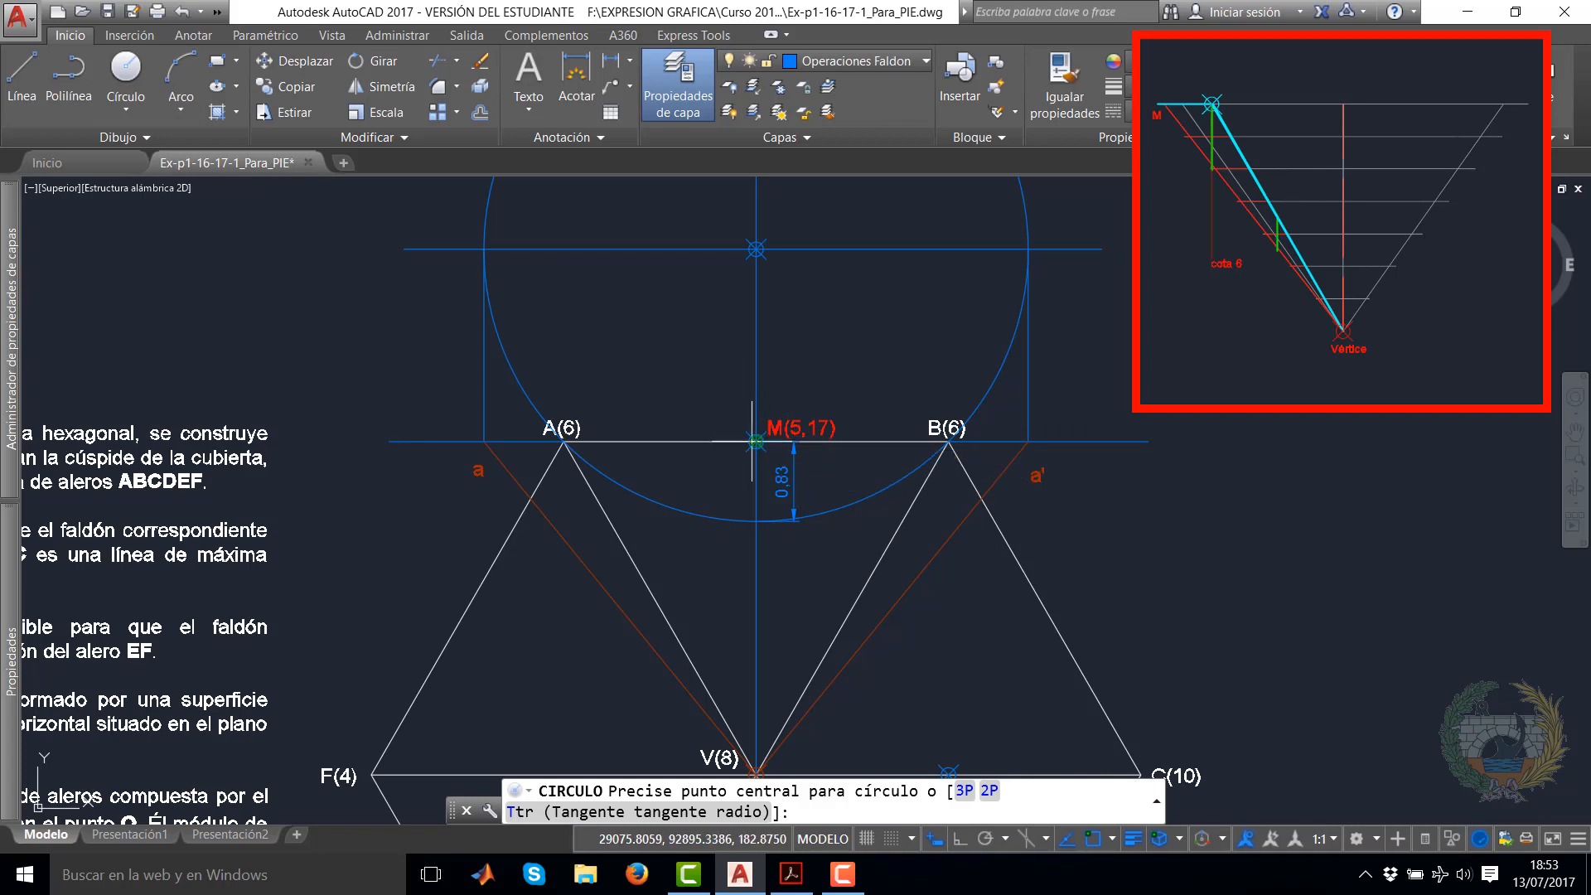
{"action": "left_click", "coordinate": [755, 441]}
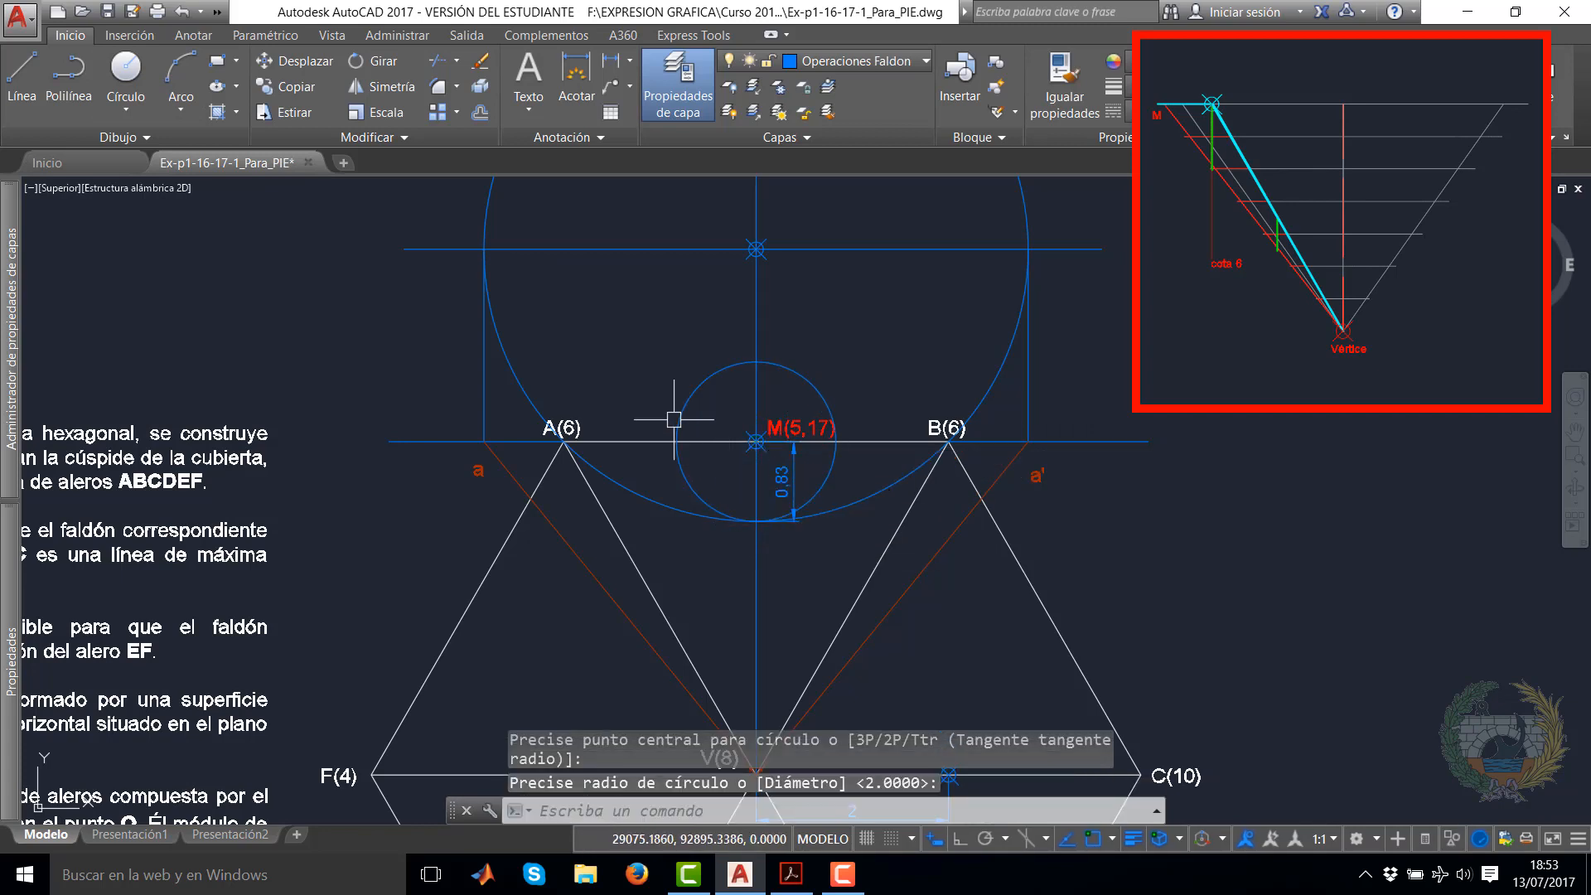
Place a point where the small circle around M crosses eave AB on A's side, and delete that circle
{"action": "left_click", "coordinate": [125, 138]}
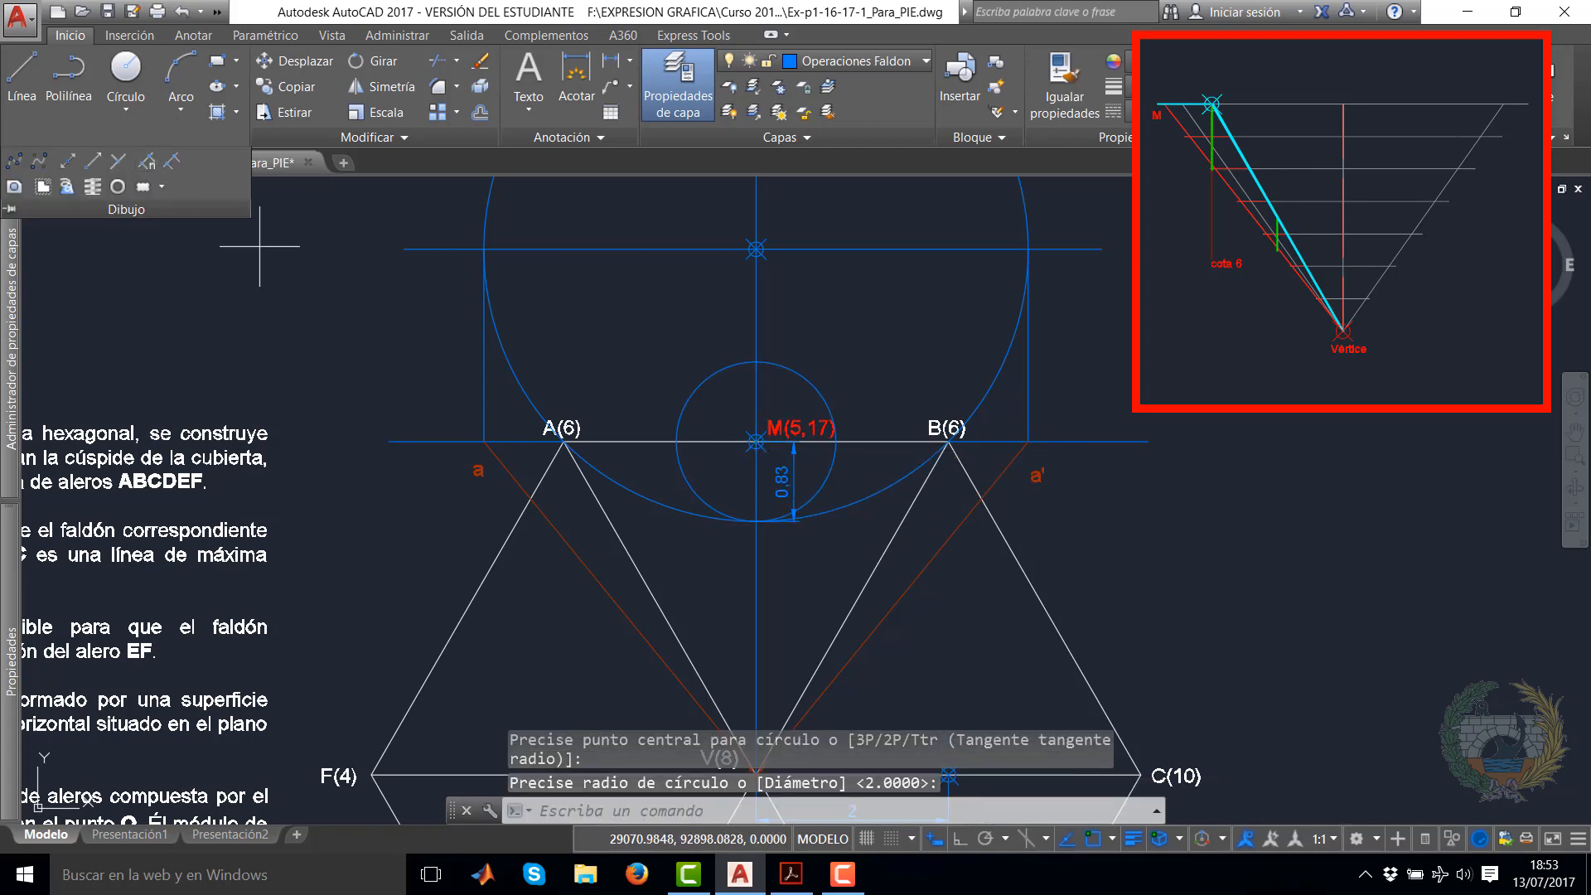
{"action": "left_click", "coordinate": [118, 160]}
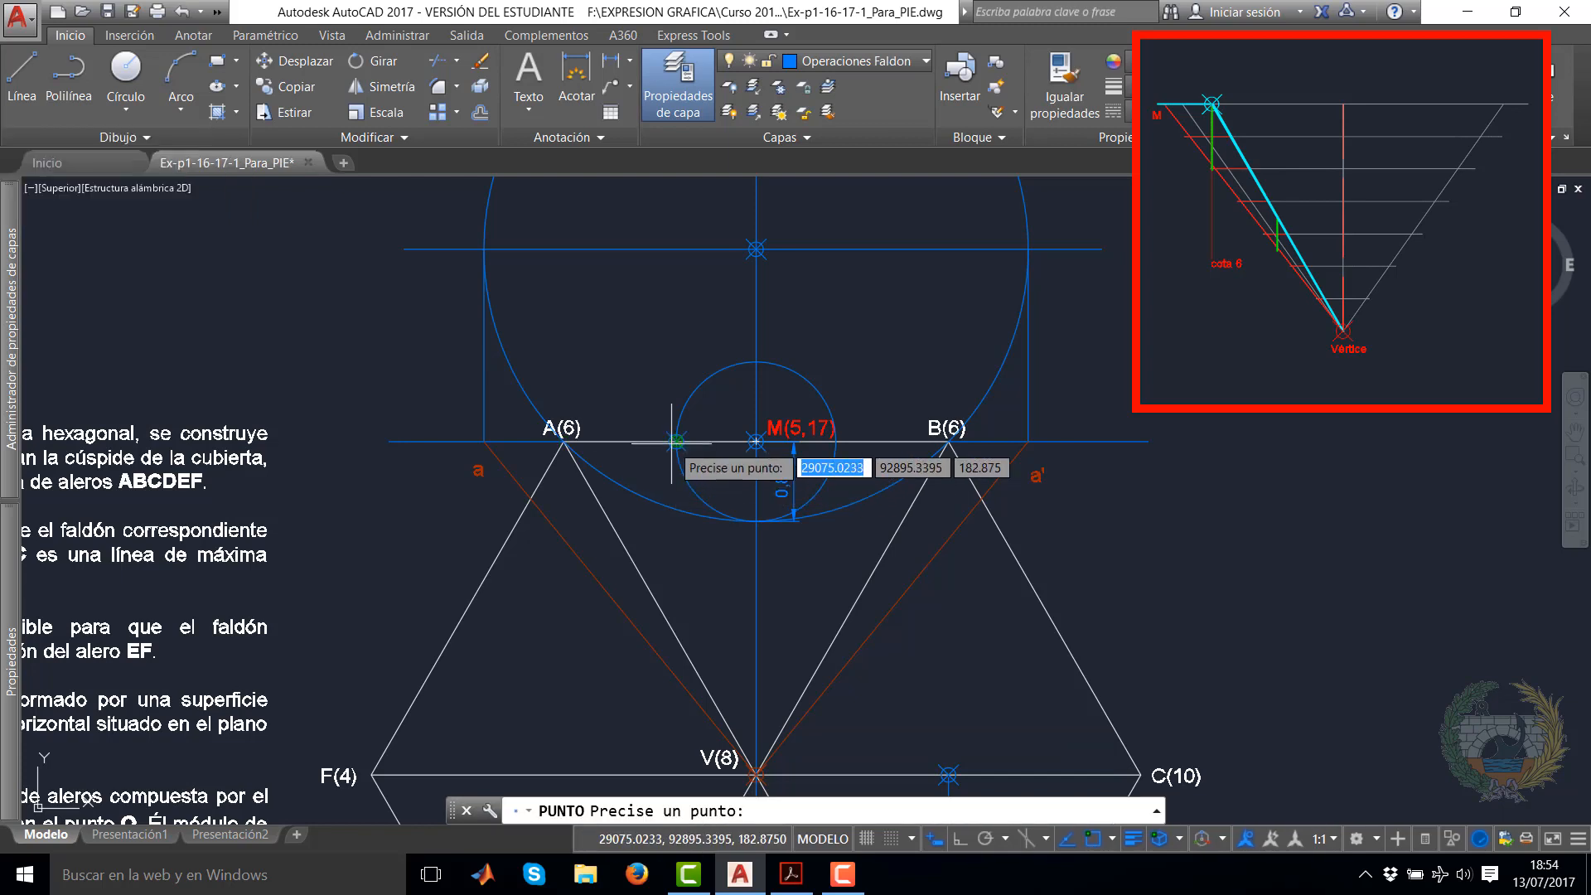
{"action": "key", "text": "Escape"}
{"action": "left_click", "coordinate": [708, 381]}
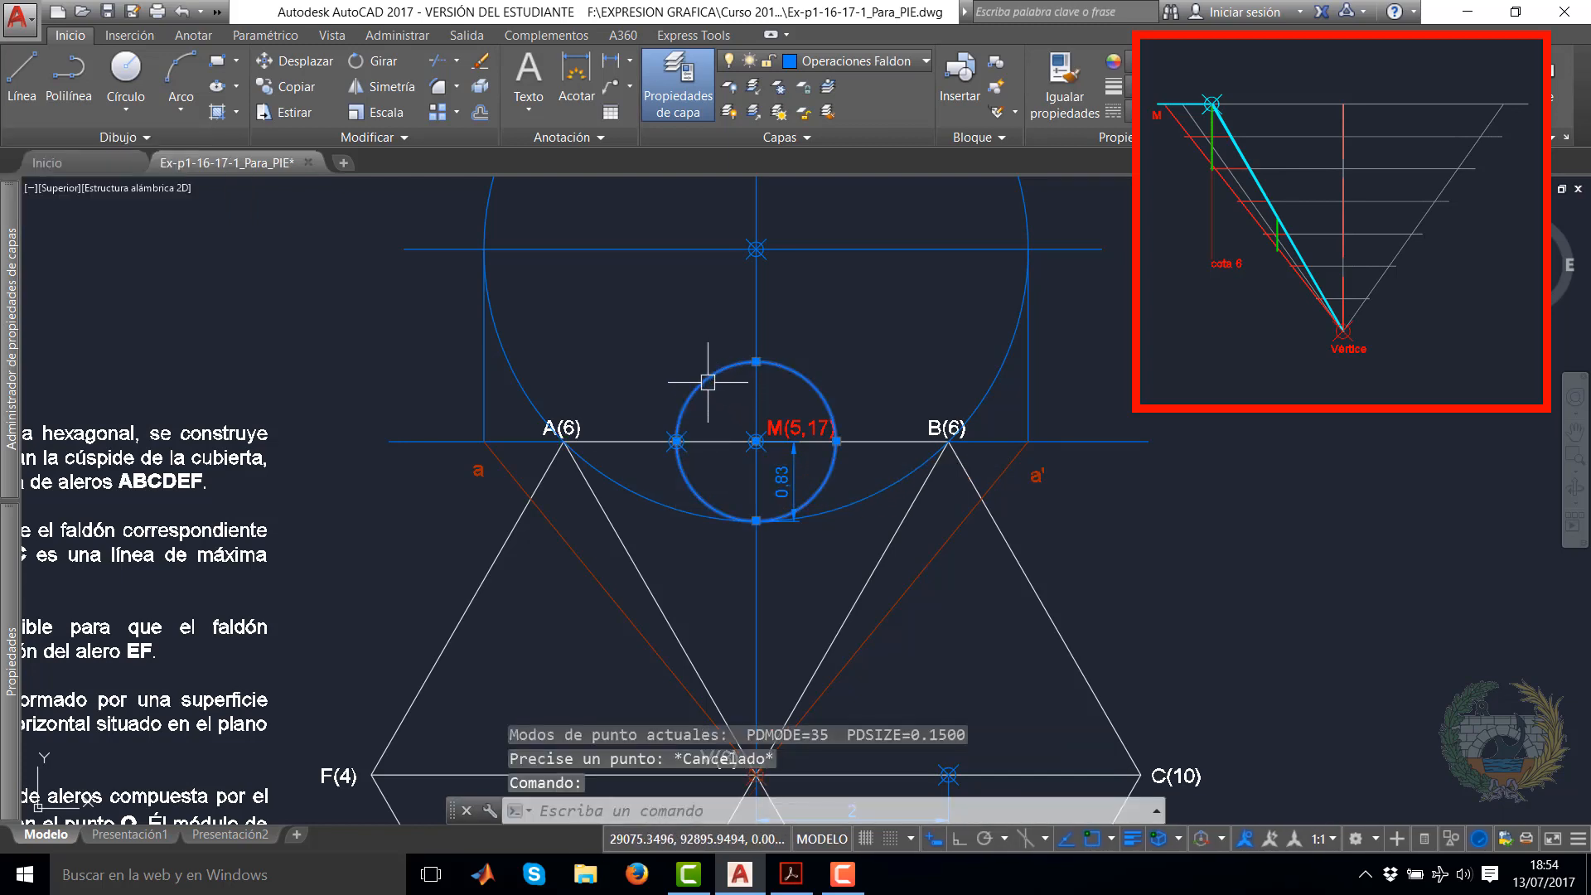
{"action": "key", "text": "Delete"}
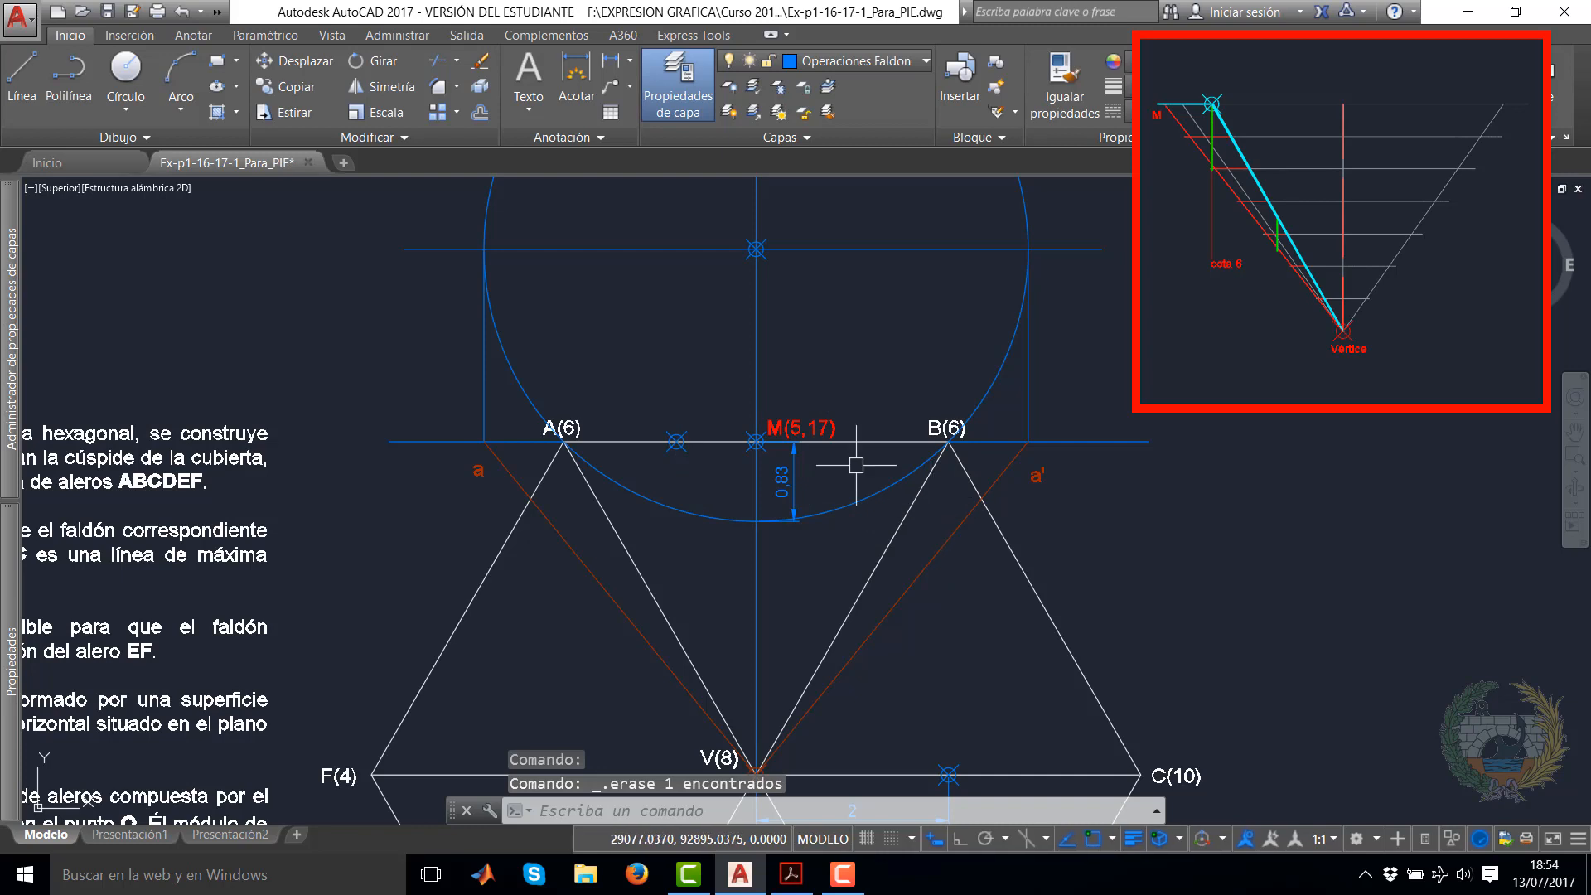
Draw a polyline from the auxiliary point on line VC to the new point on eave AB between A and M
{"action": "left_click", "coordinate": [69, 79]}
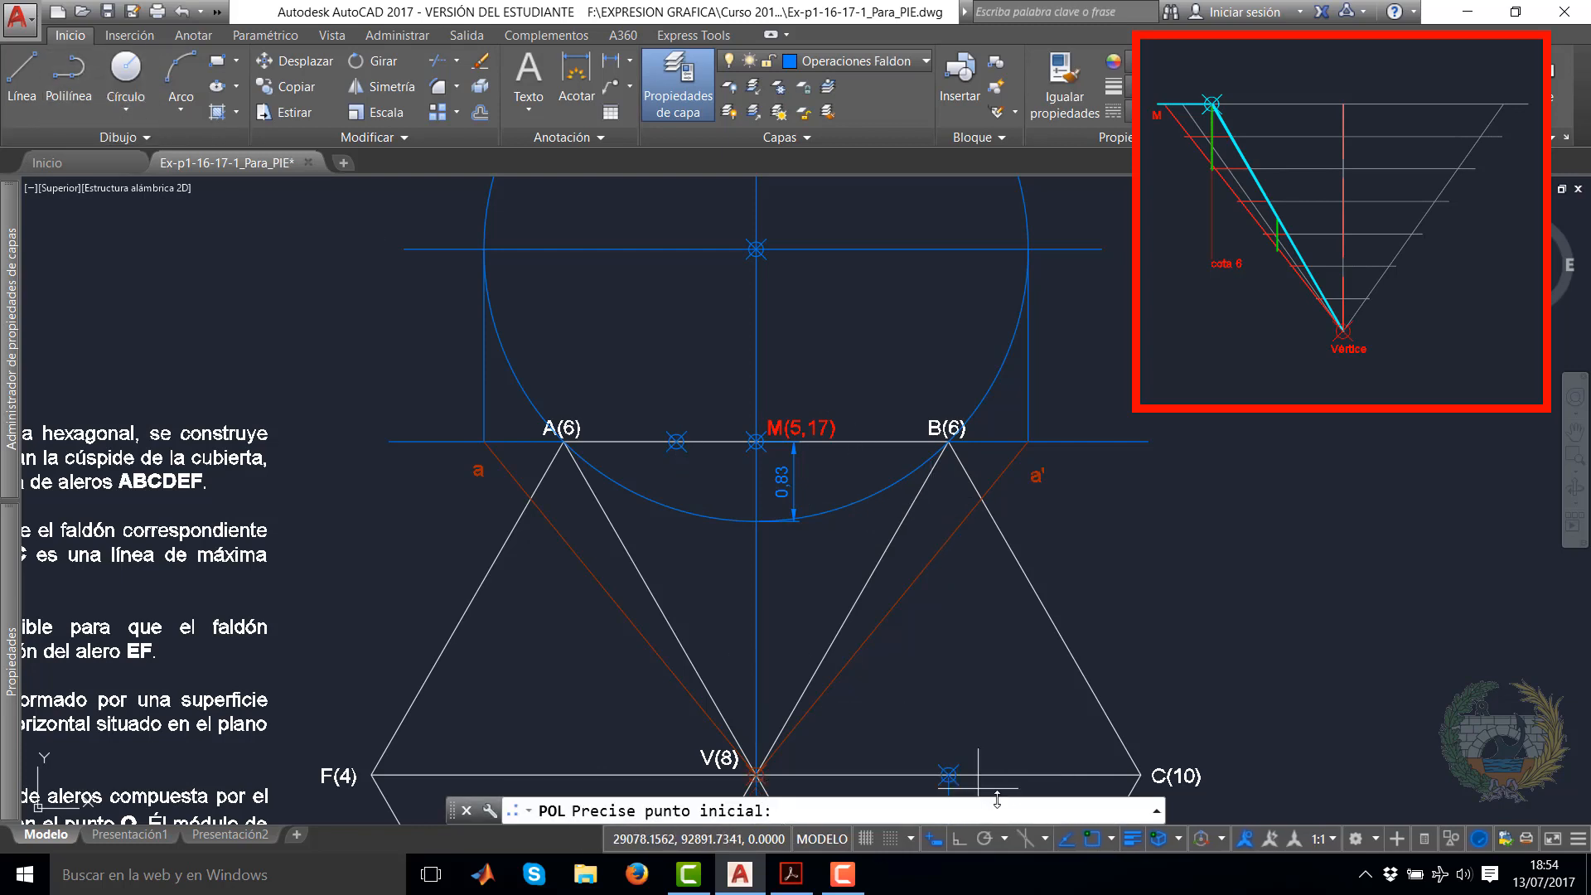
{"action": "left_click", "coordinate": [949, 775]}
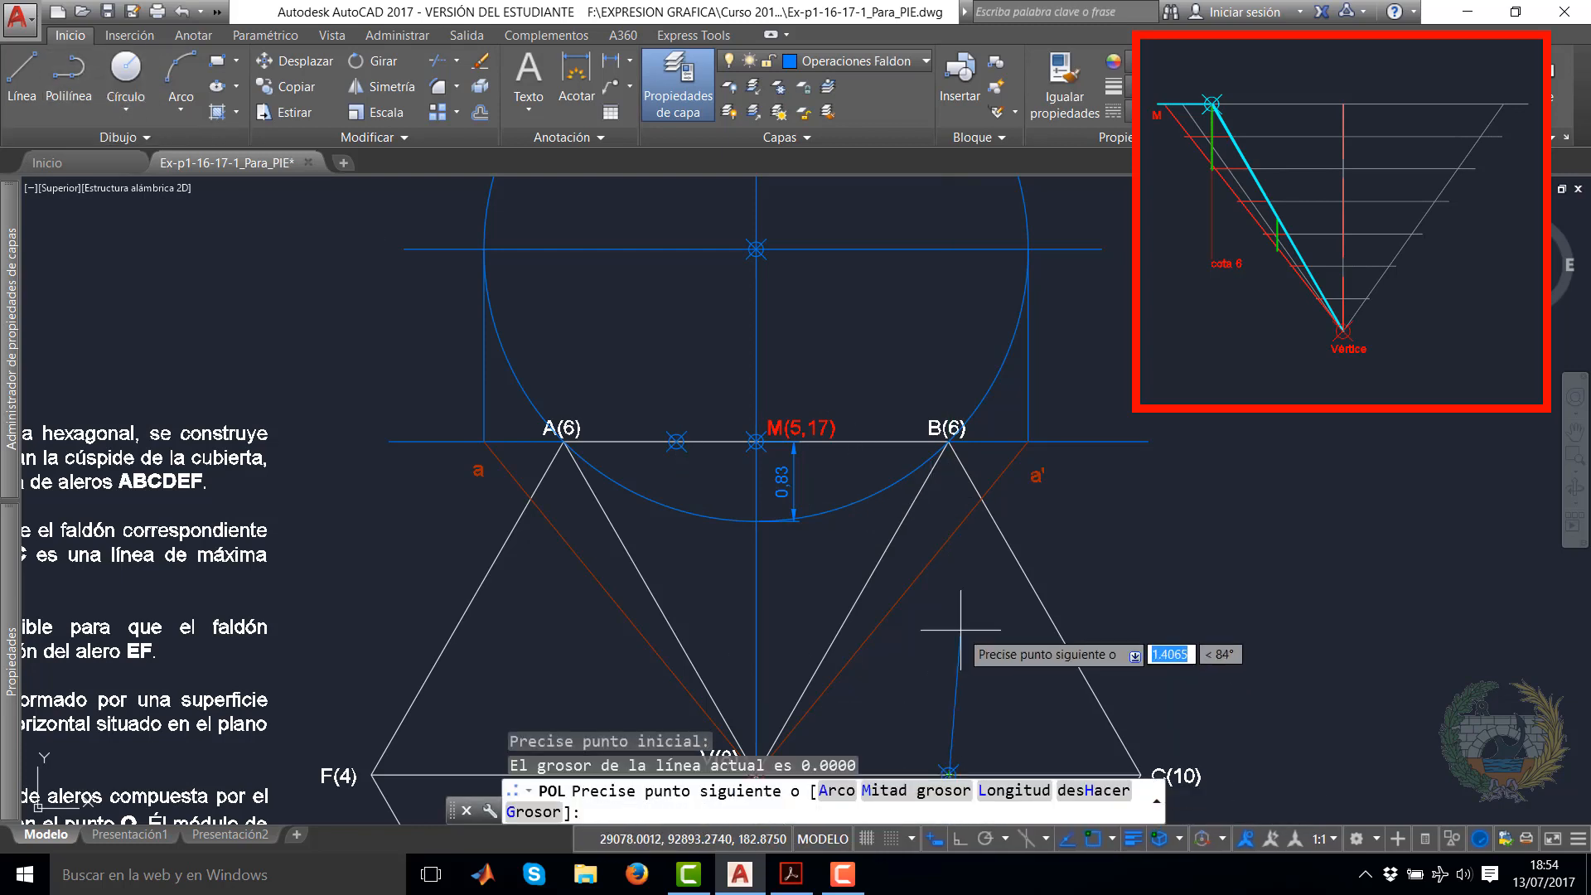
{"action": "left_click", "coordinate": [676, 442]}
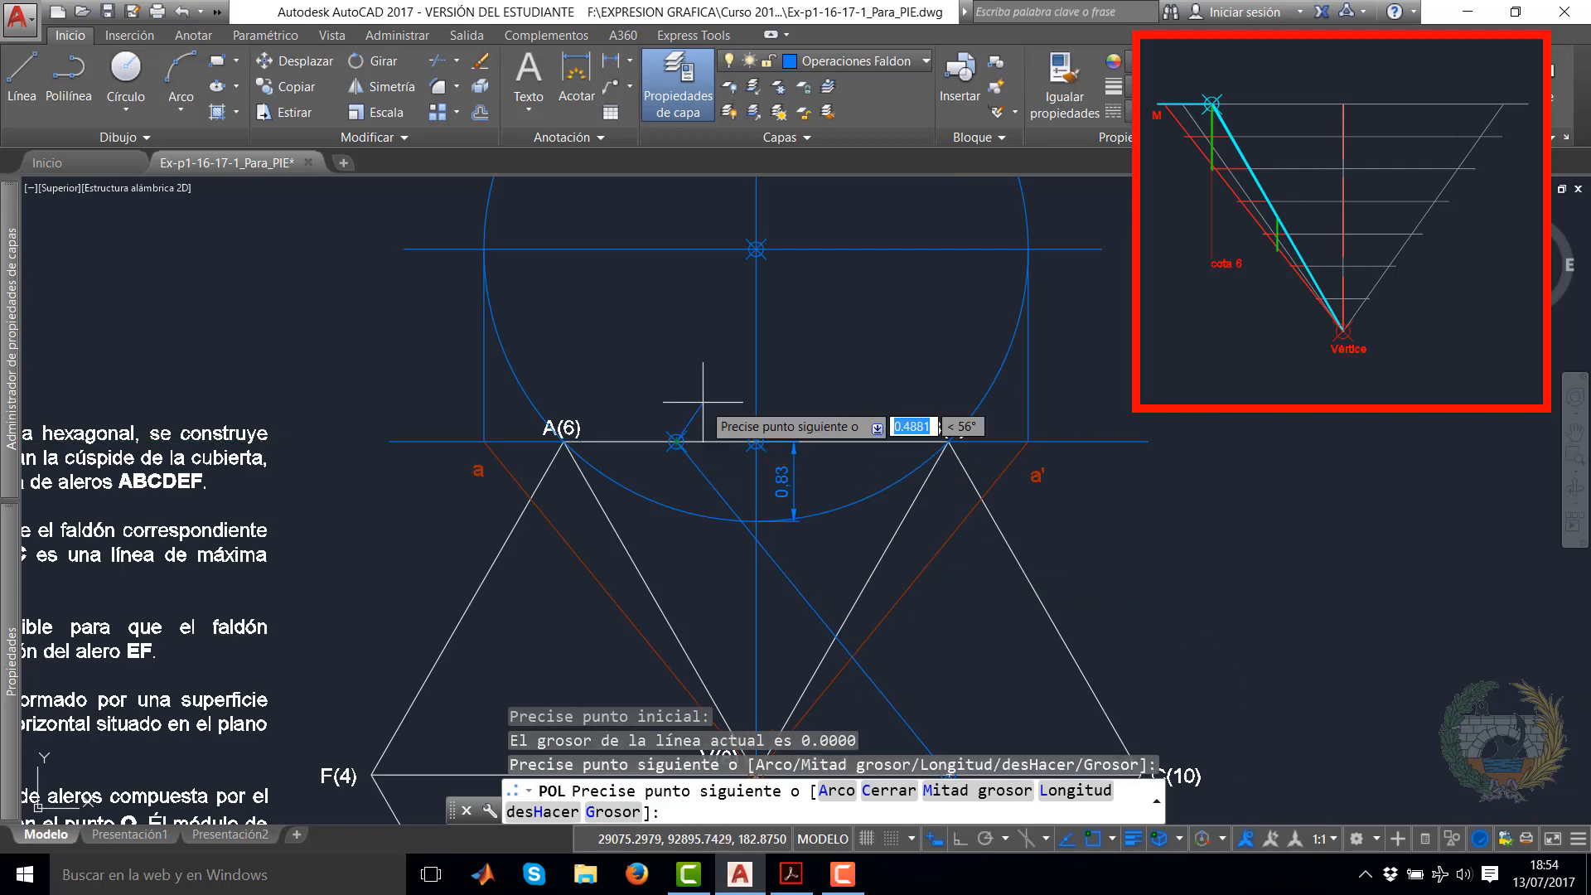
{"action": "right_click", "coordinate": [727, 404]}
{"action": "left_click", "coordinate": [750, 414]}
Mirror the slanted polyline about a vertical axis through the auxiliary point on line VC, keeping the original
{"action": "mouse_move", "coordinate": [966, 603]}
{"action": "middle_mouse_down"}
{"action": "mouse_move", "coordinate": [879, 365]}
{"action": "mouse_move", "coordinate": [837, 473]}
{"action": "middle_mouse_up"}
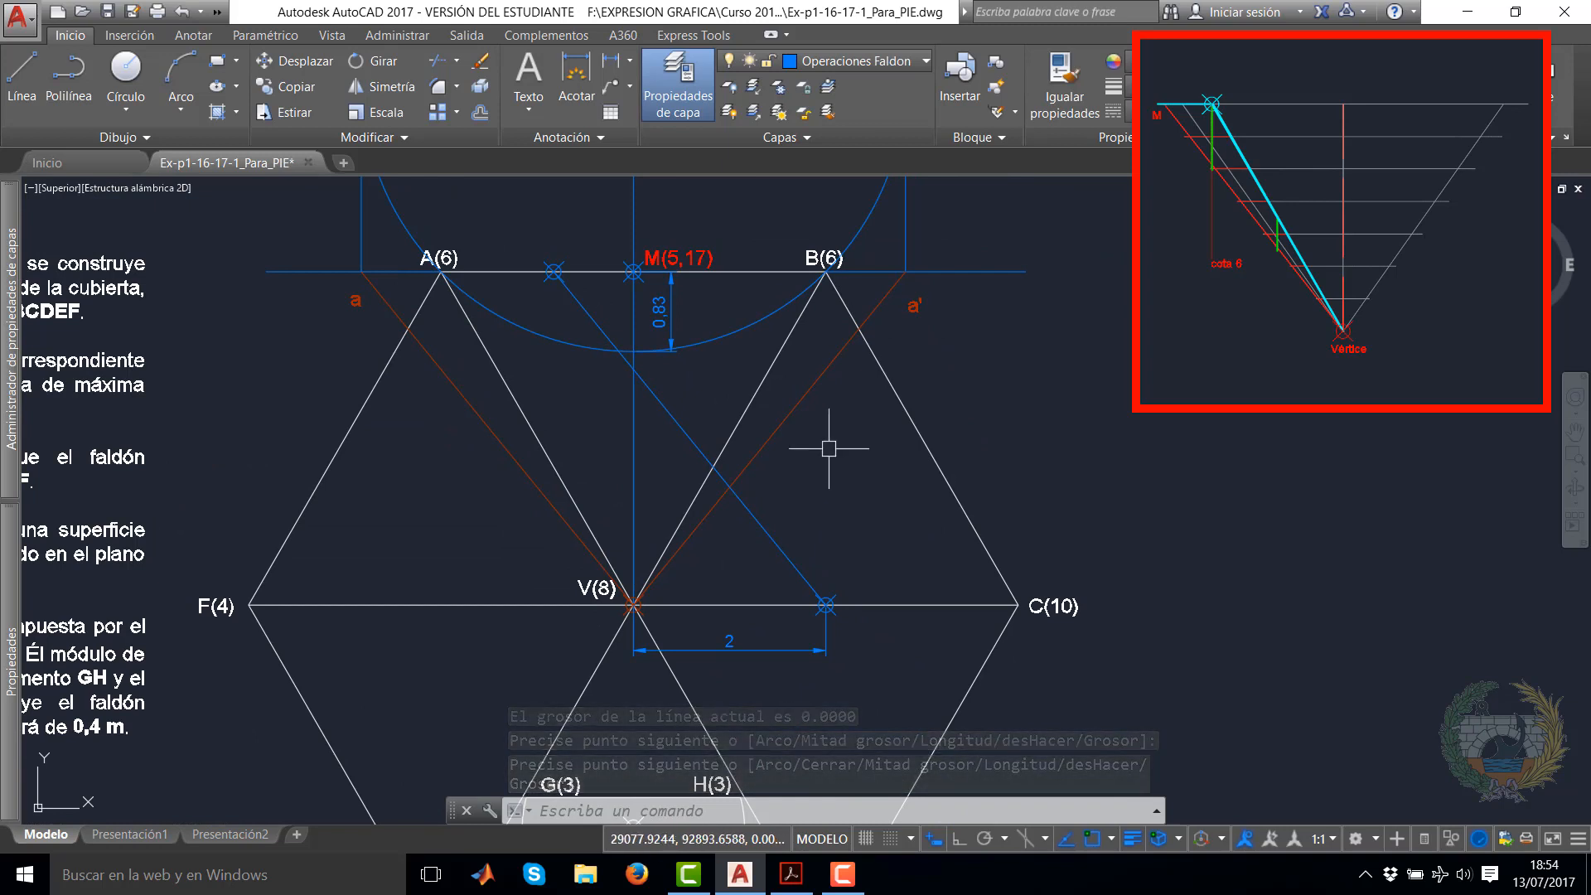
{"action": "left_click", "coordinate": [380, 86]}
{"action": "left_click", "coordinate": [793, 559]}
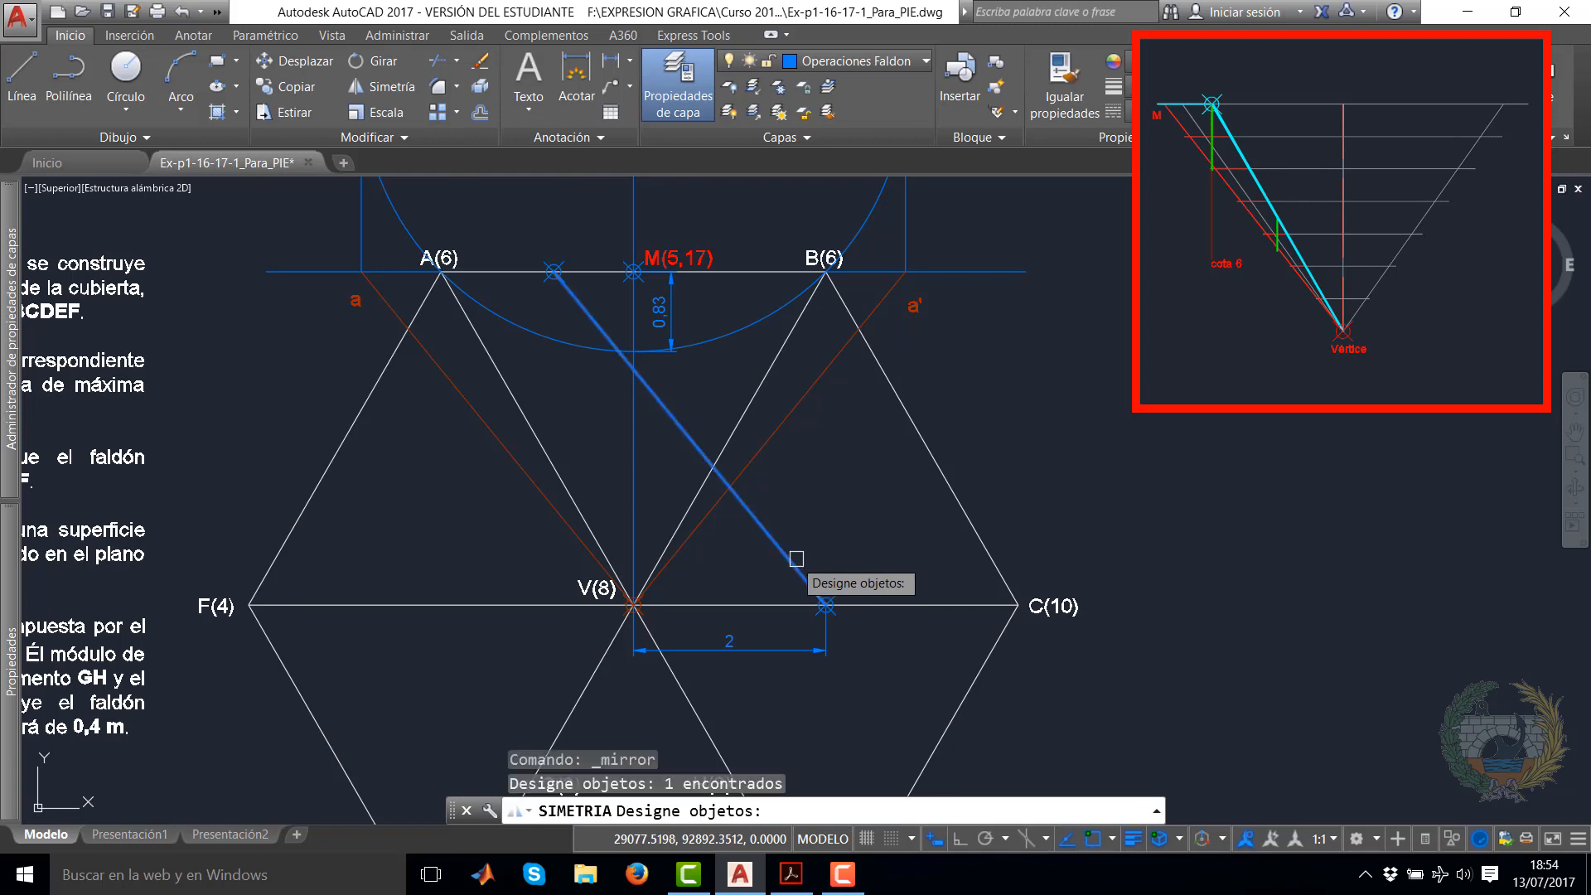
{"action": "key", "text": "Return"}
{"action": "left_click", "coordinate": [826, 605]}
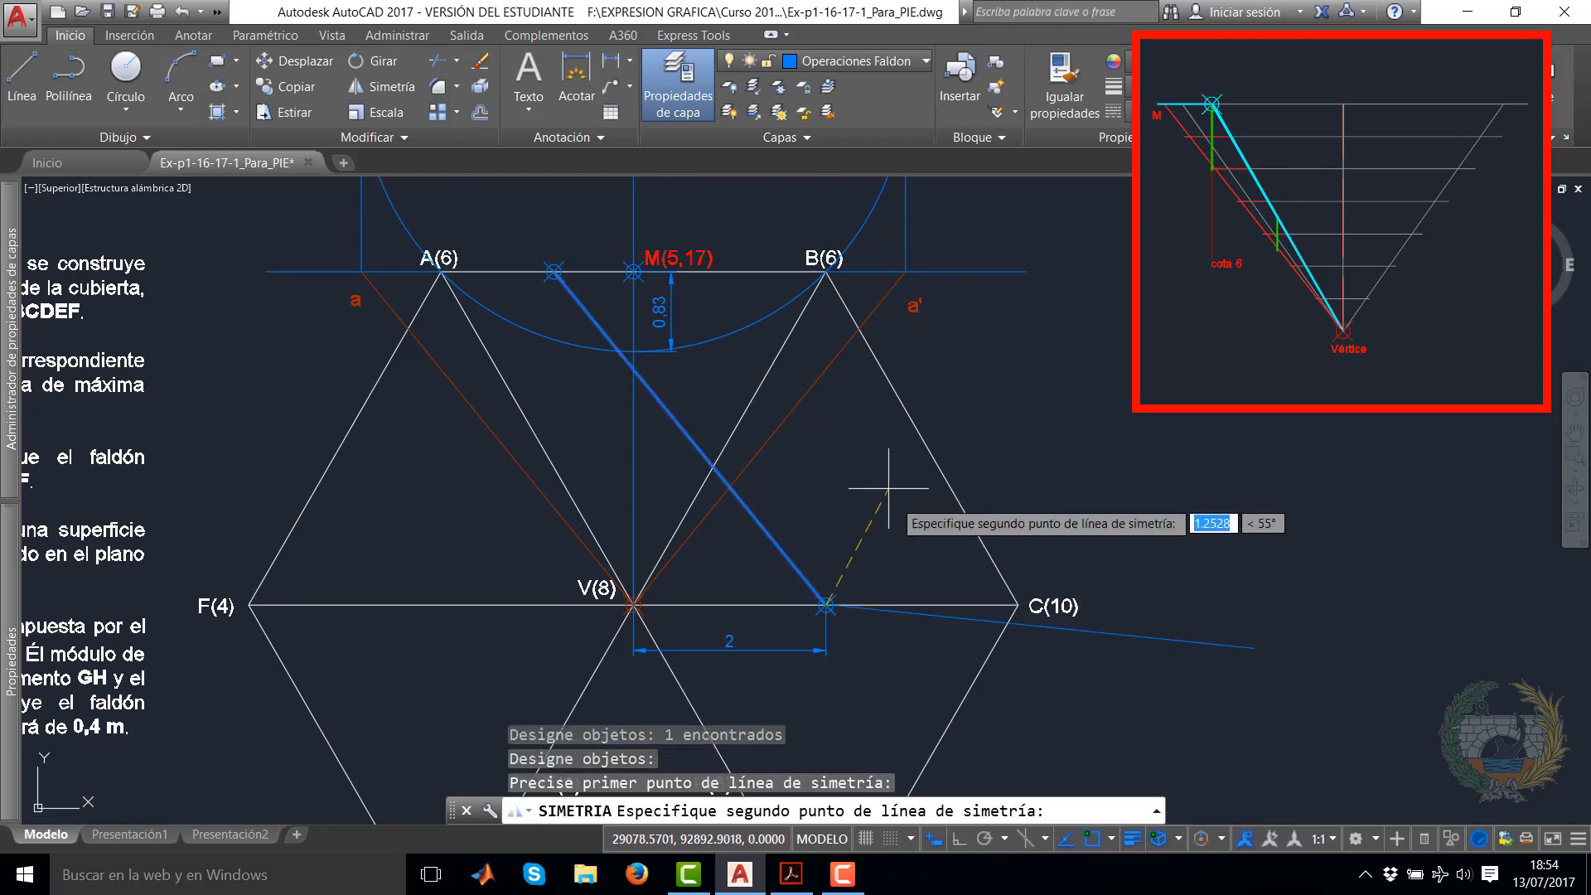
{"action": "left_click", "coordinate": [826, 412]}
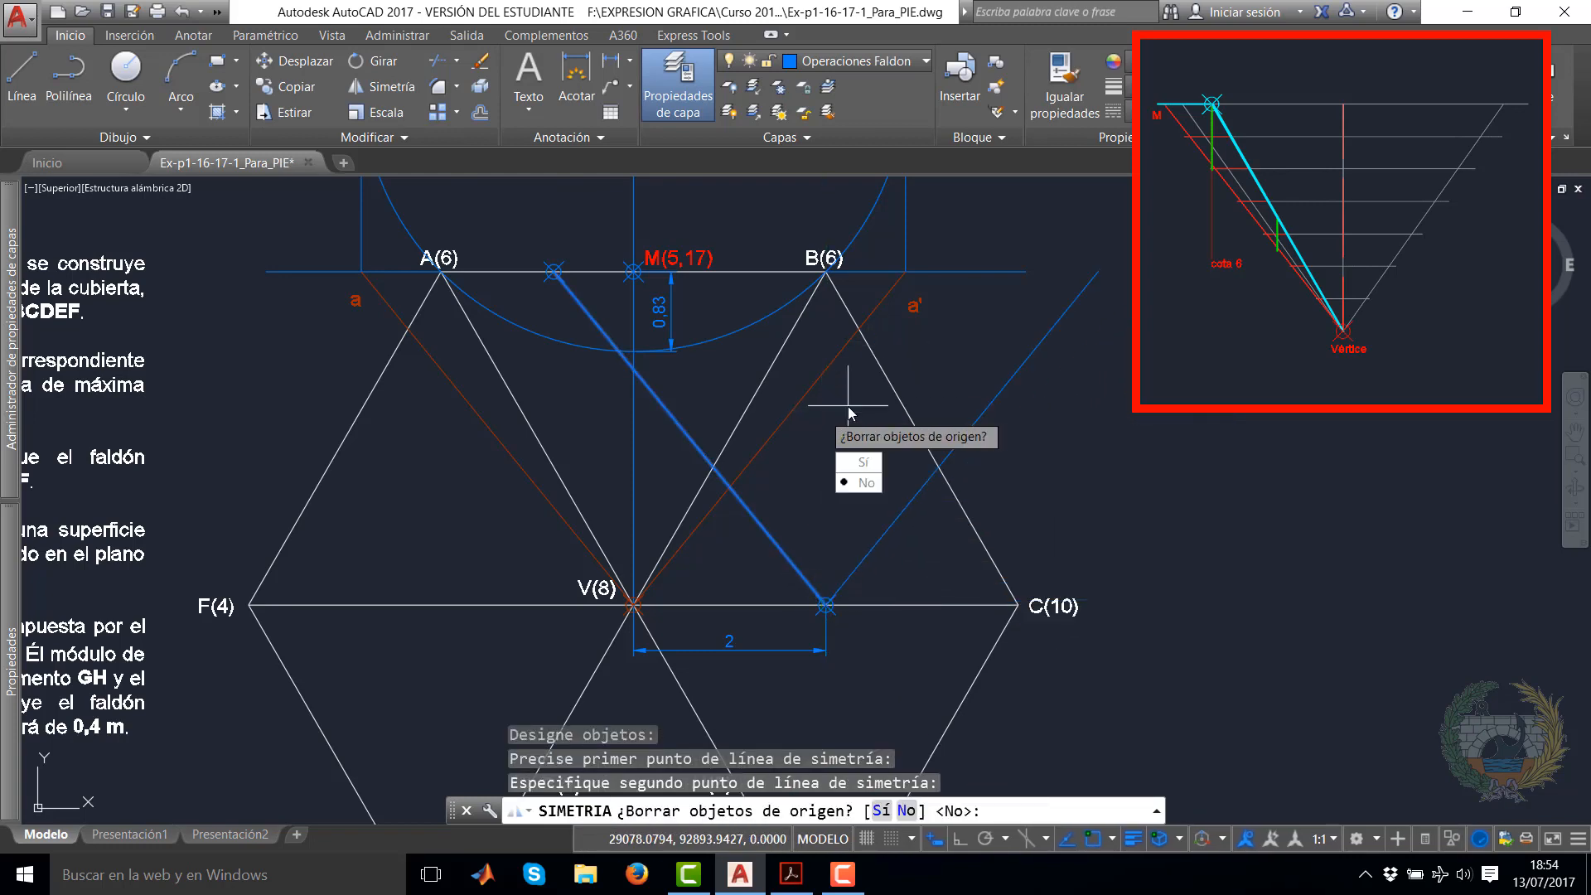
{"action": "right_click", "coordinate": [839, 410]}
{"action": "left_click", "coordinate": [875, 420]}
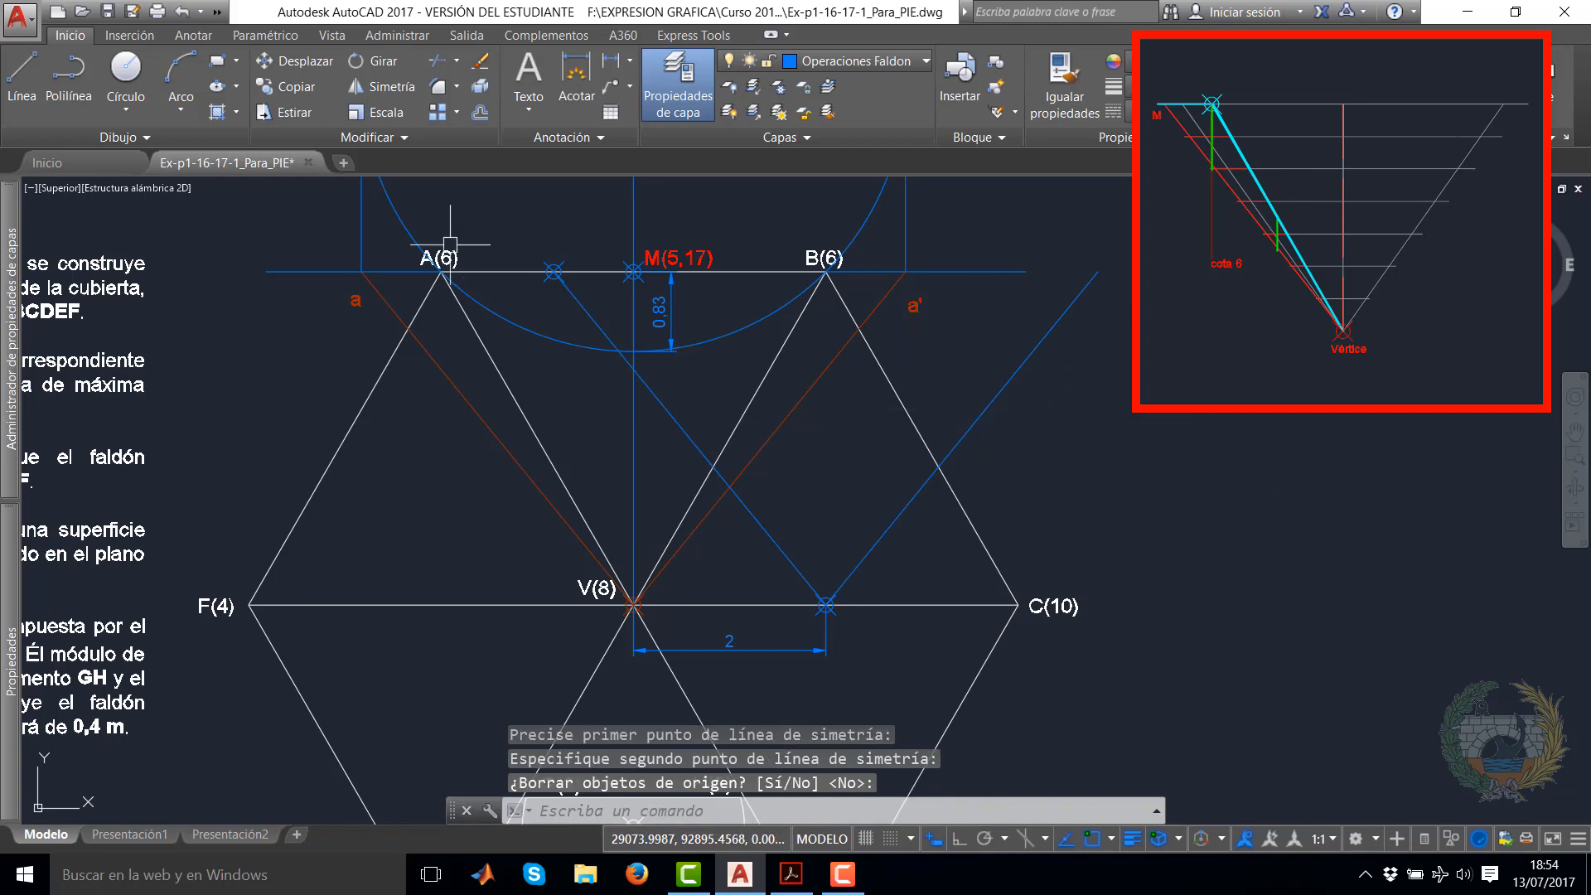
With ortho on, draw a vertical polyline about 10 units long upward from the auxiliary point on line VC
{"action": "left_click", "coordinate": [69, 79]}
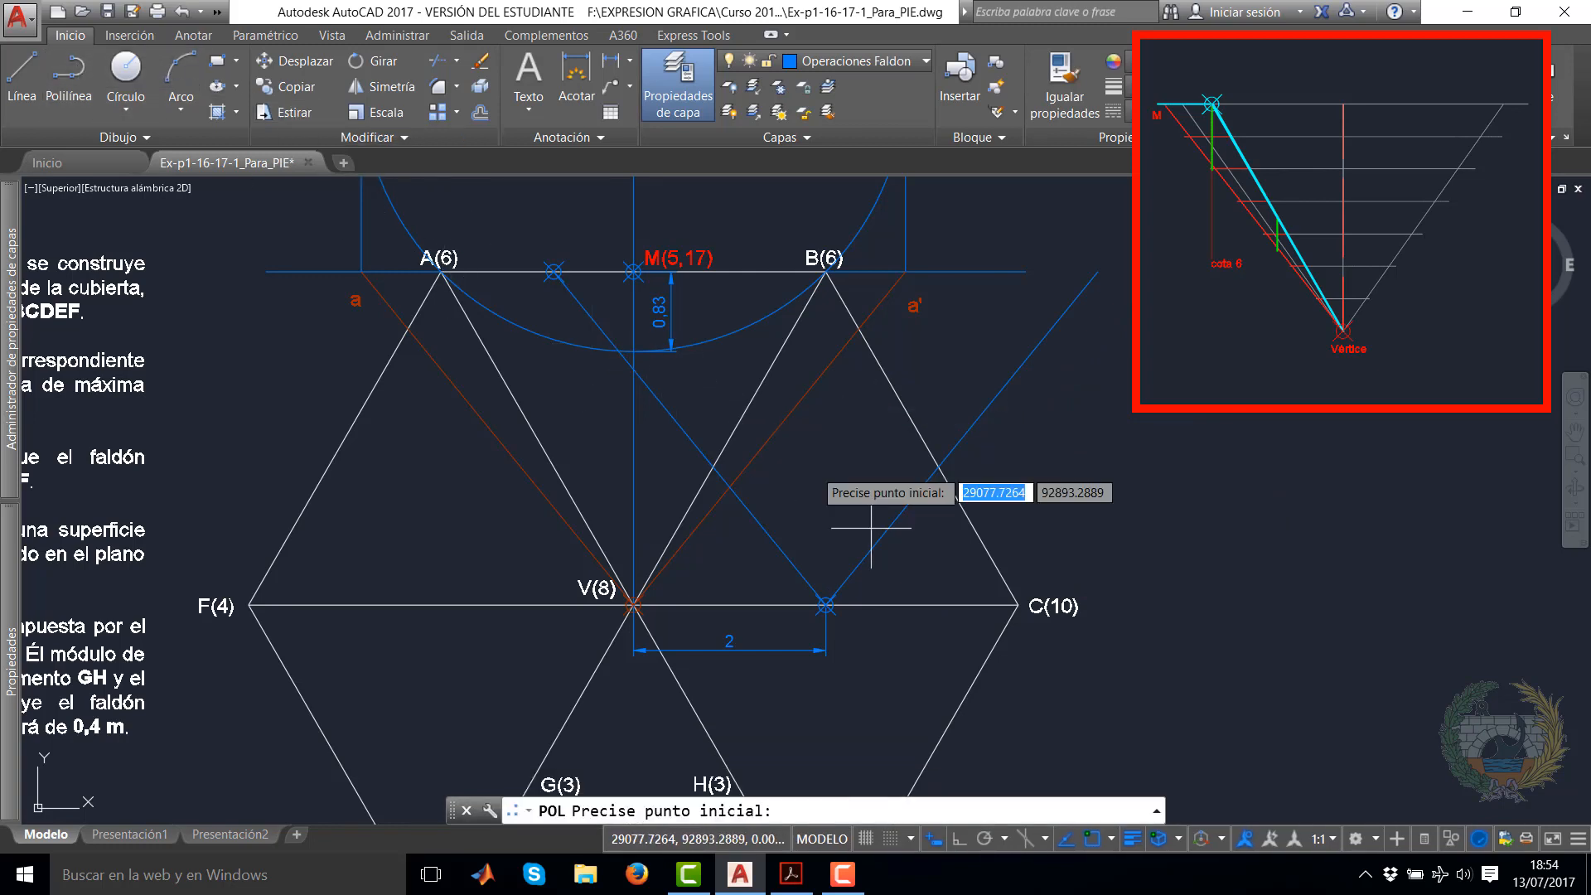
{"action": "scroll", "coordinate": [824, 605], "scroll_direction": "up", "scroll_amount": 5}
{"action": "left_click", "coordinate": [823, 605]}
{"action": "scroll", "coordinate": [823, 597], "scroll_direction": "down", "scroll_amount": 4}
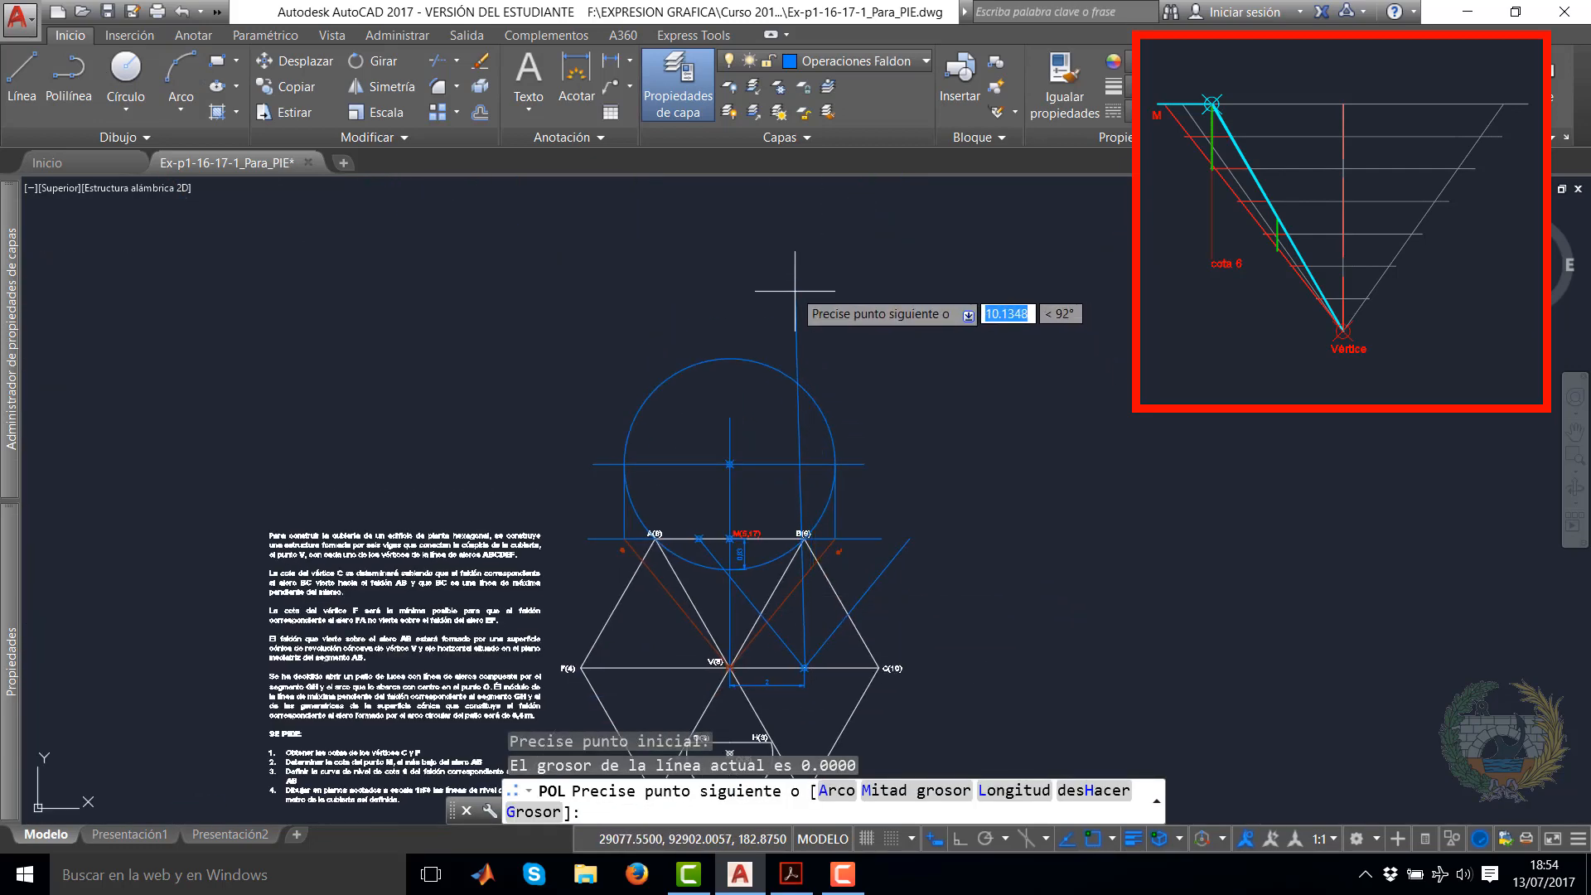
{"action": "key", "text": "F8"}
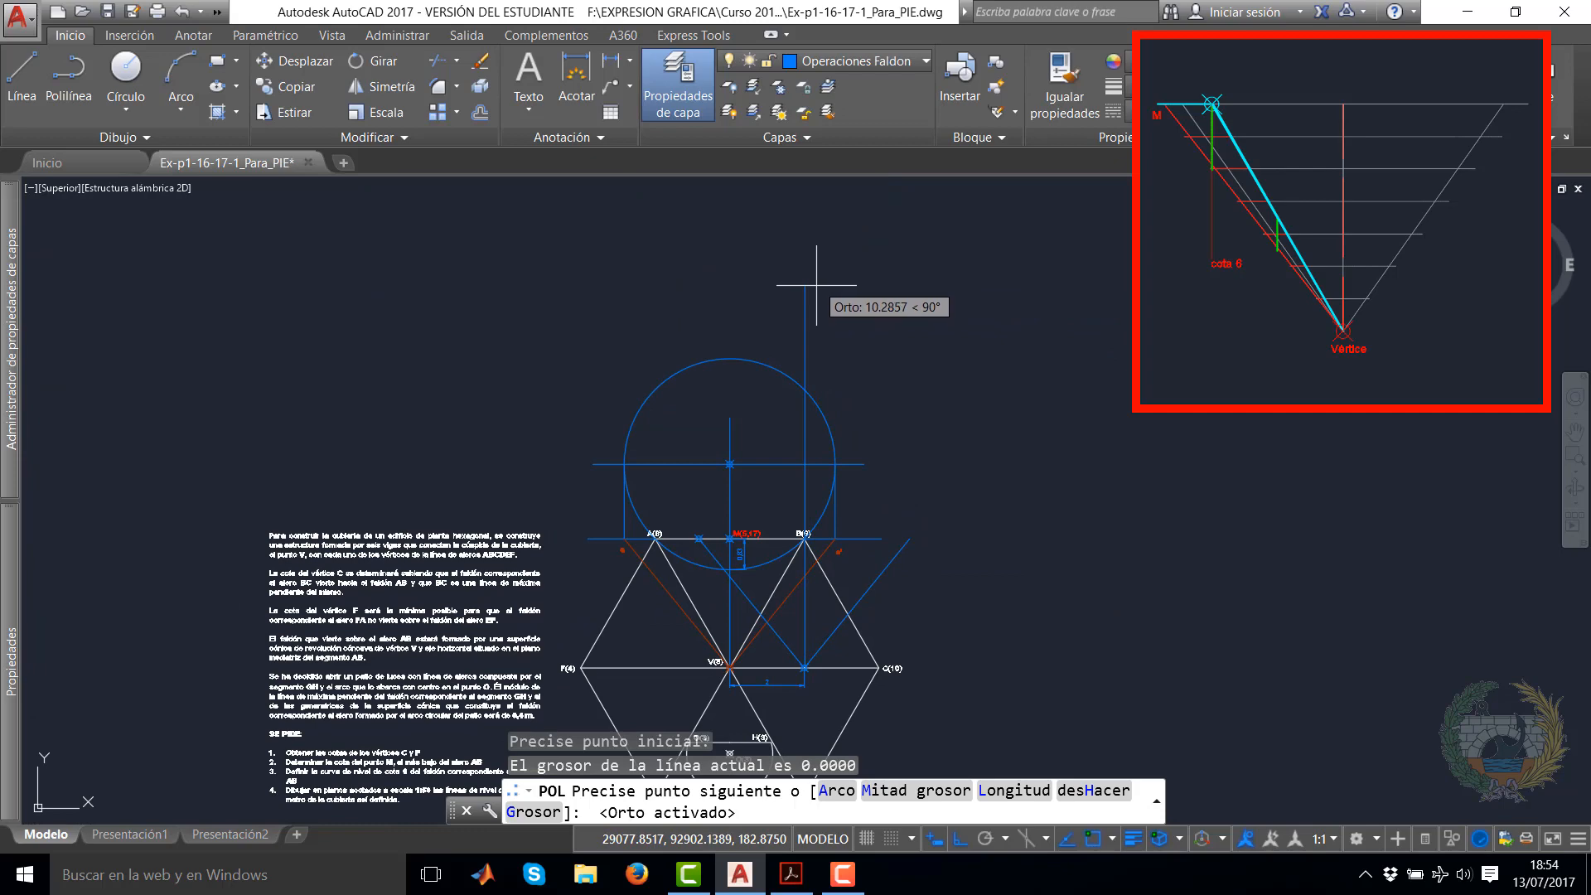
{"action": "left_click", "coordinate": [805, 301]}
{"action": "right_click", "coordinate": [820, 303]}
{"action": "left_click", "coordinate": [860, 319]}
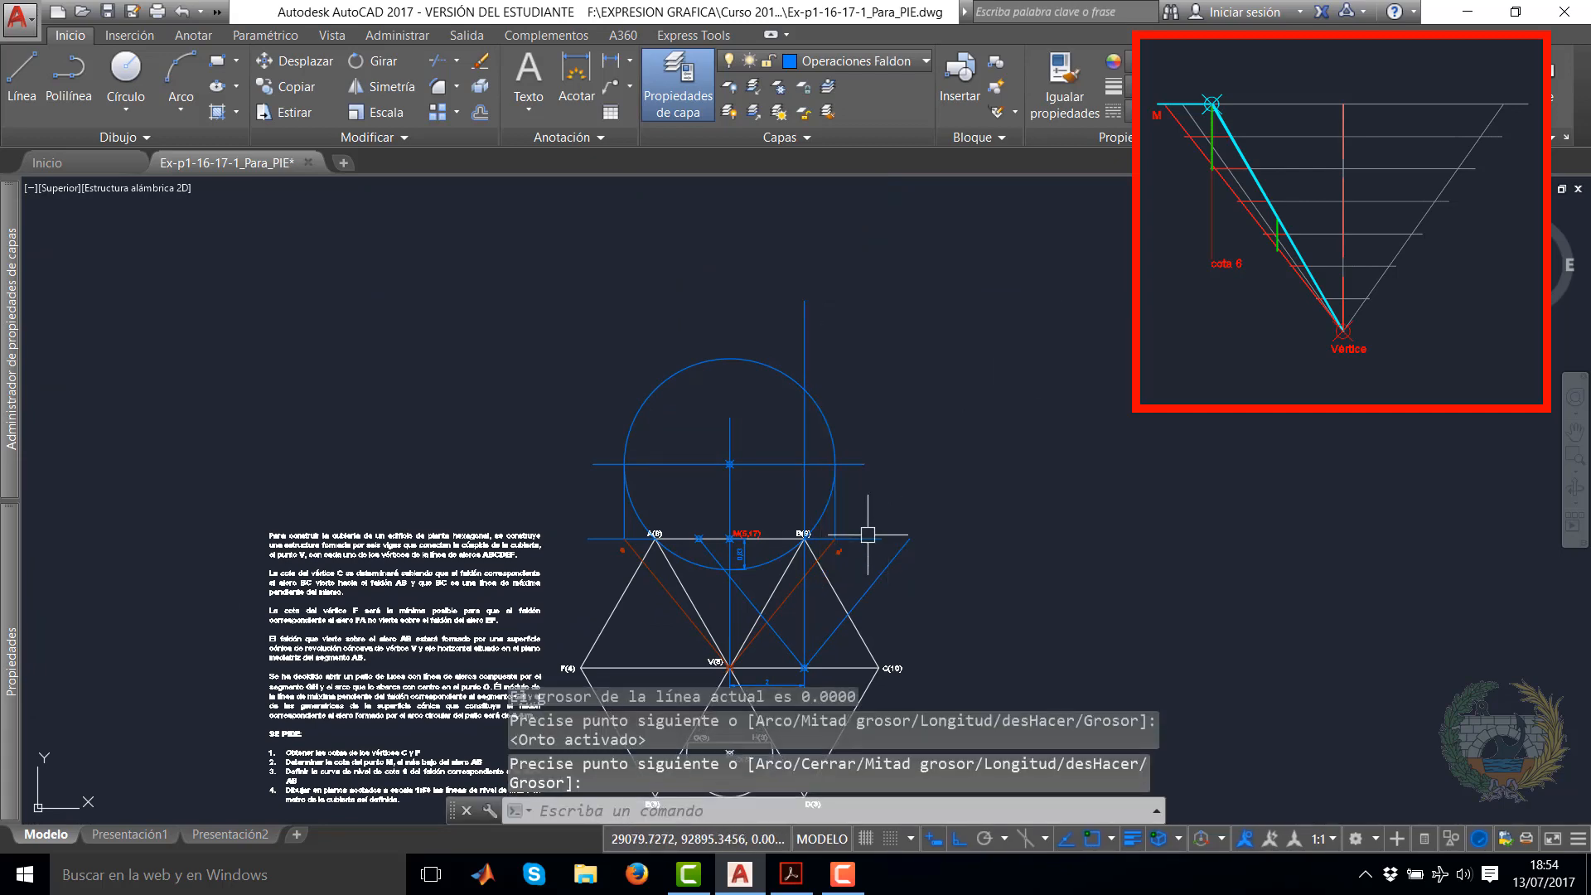
Examine the two mirrored generatrices that meet at the auxiliary point on line VC, and clear the selection
{"action": "middle_click_drag", "start_coordinate": [854, 519], "coordinate": [911, 378]}
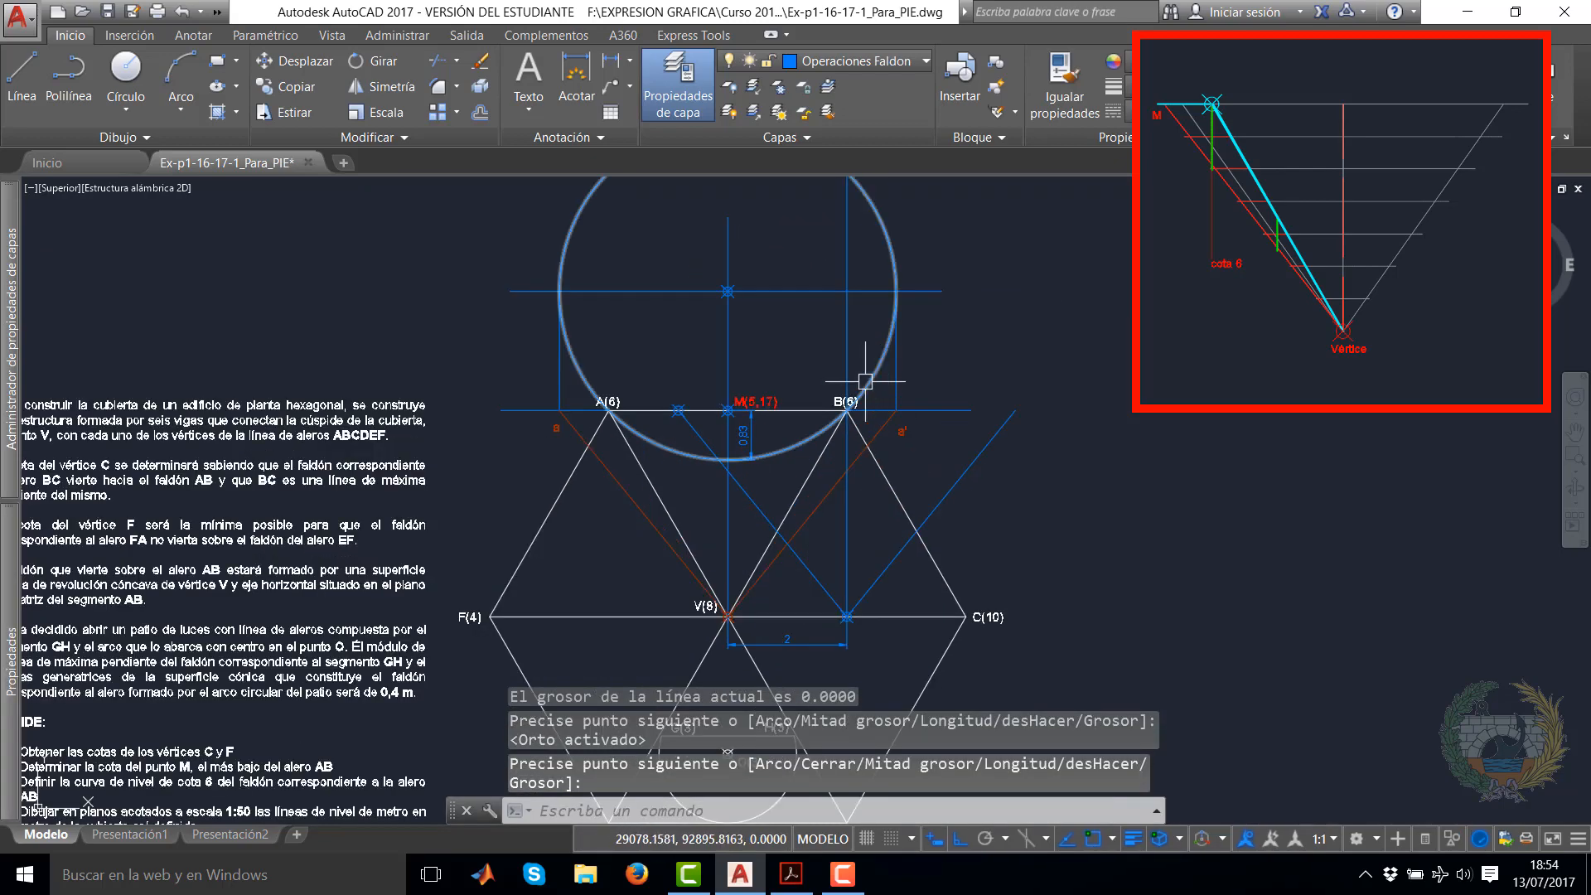
{"action": "scroll", "coordinate": [841, 327], "scroll_direction": "up", "scroll_amount": 2}
{"action": "scroll", "coordinate": [904, 543], "scroll_direction": "up", "scroll_amount": 2}
{"action": "scroll", "coordinate": [919, 539], "scroll_direction": "down", "scroll_amount": 2}
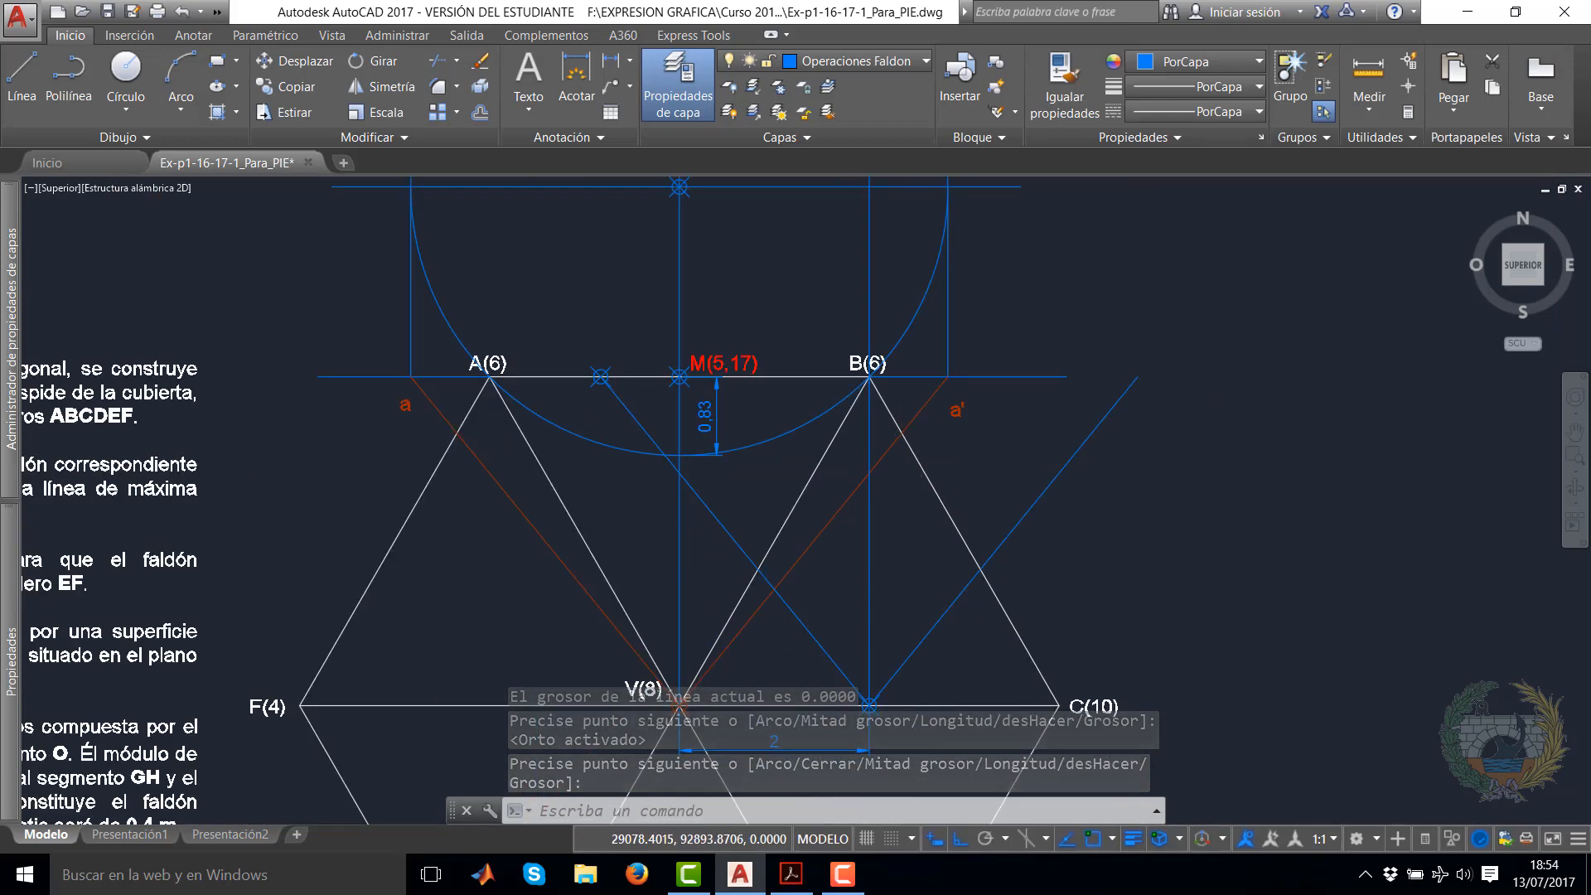
{"action": "middle_click_drag", "start_coordinate": [936, 543], "coordinate": [874, 487]}
{"action": "scroll", "coordinate": [878, 531], "scroll_direction": "up", "scroll_amount": 2}
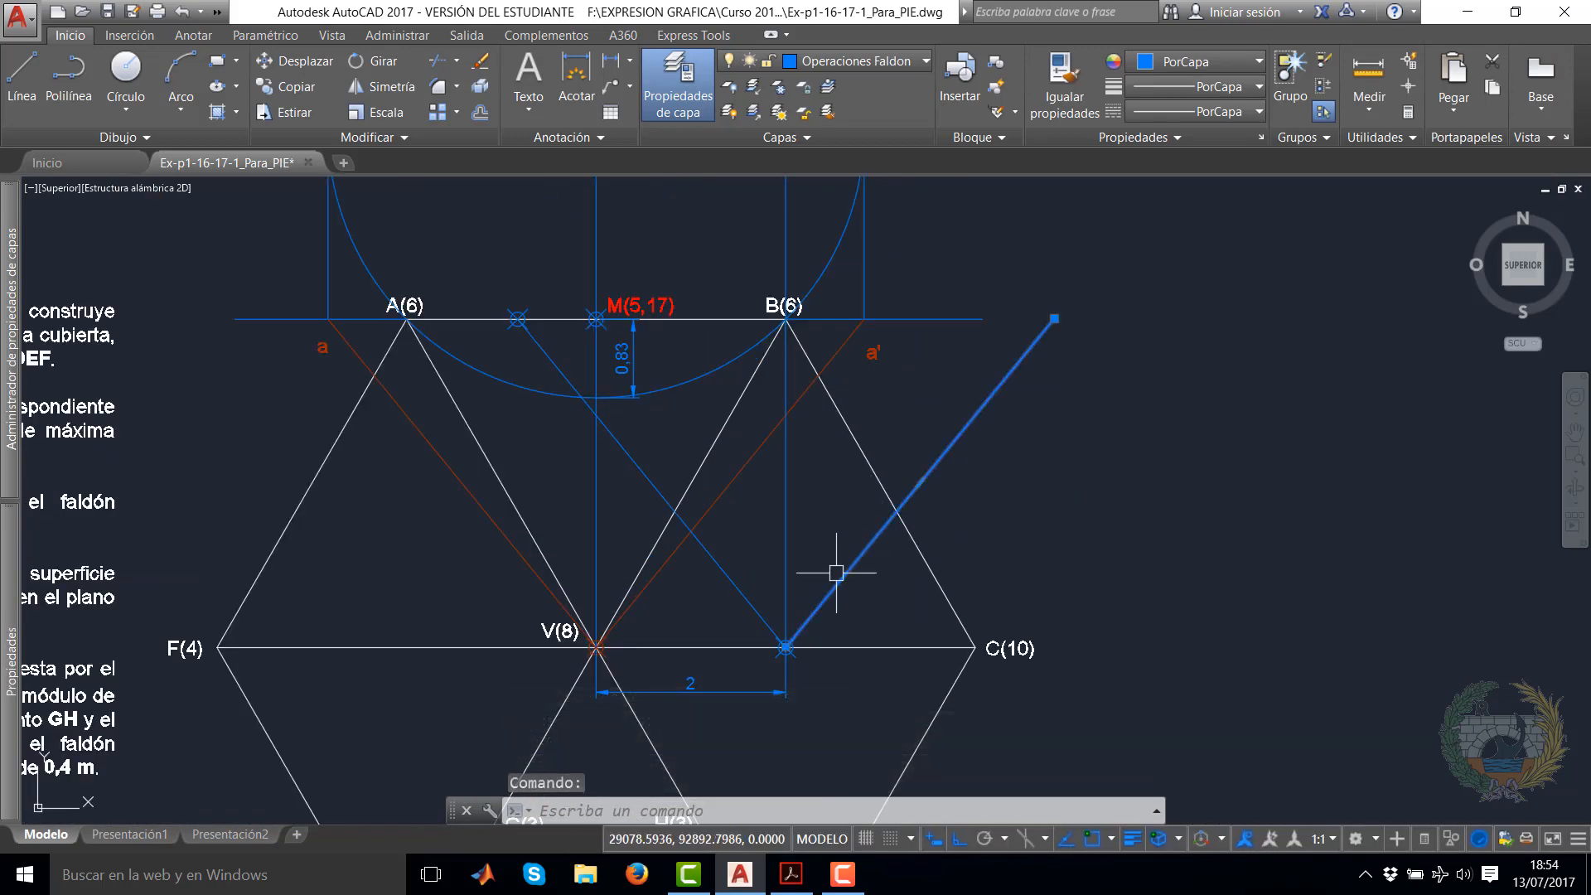
{"action": "key", "text": "Escape"}
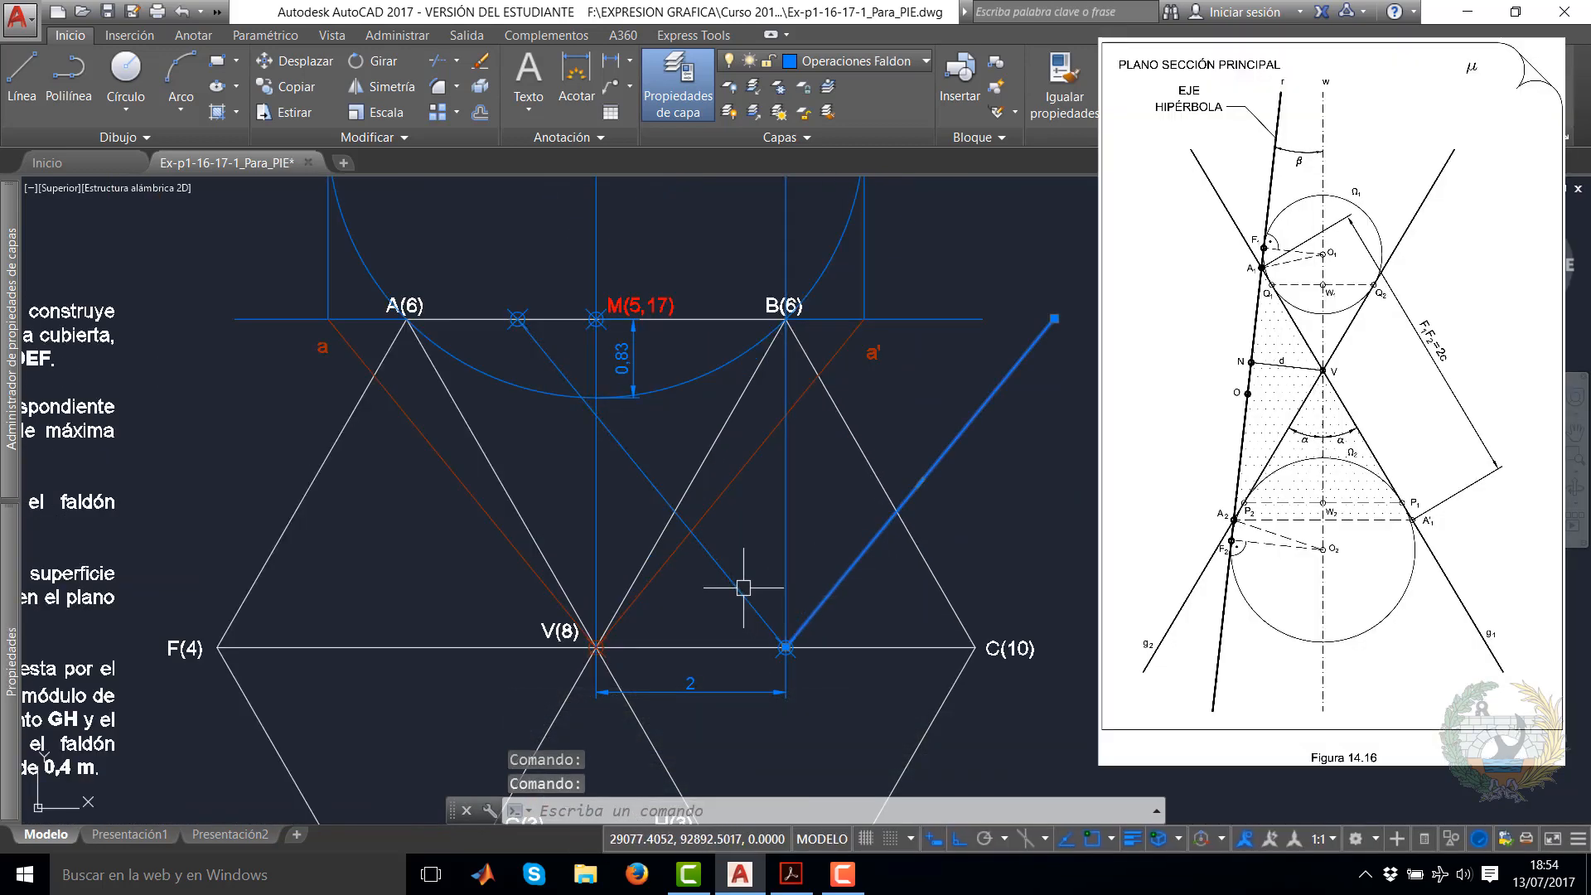
{"action": "left_click", "coordinate": [743, 590]}
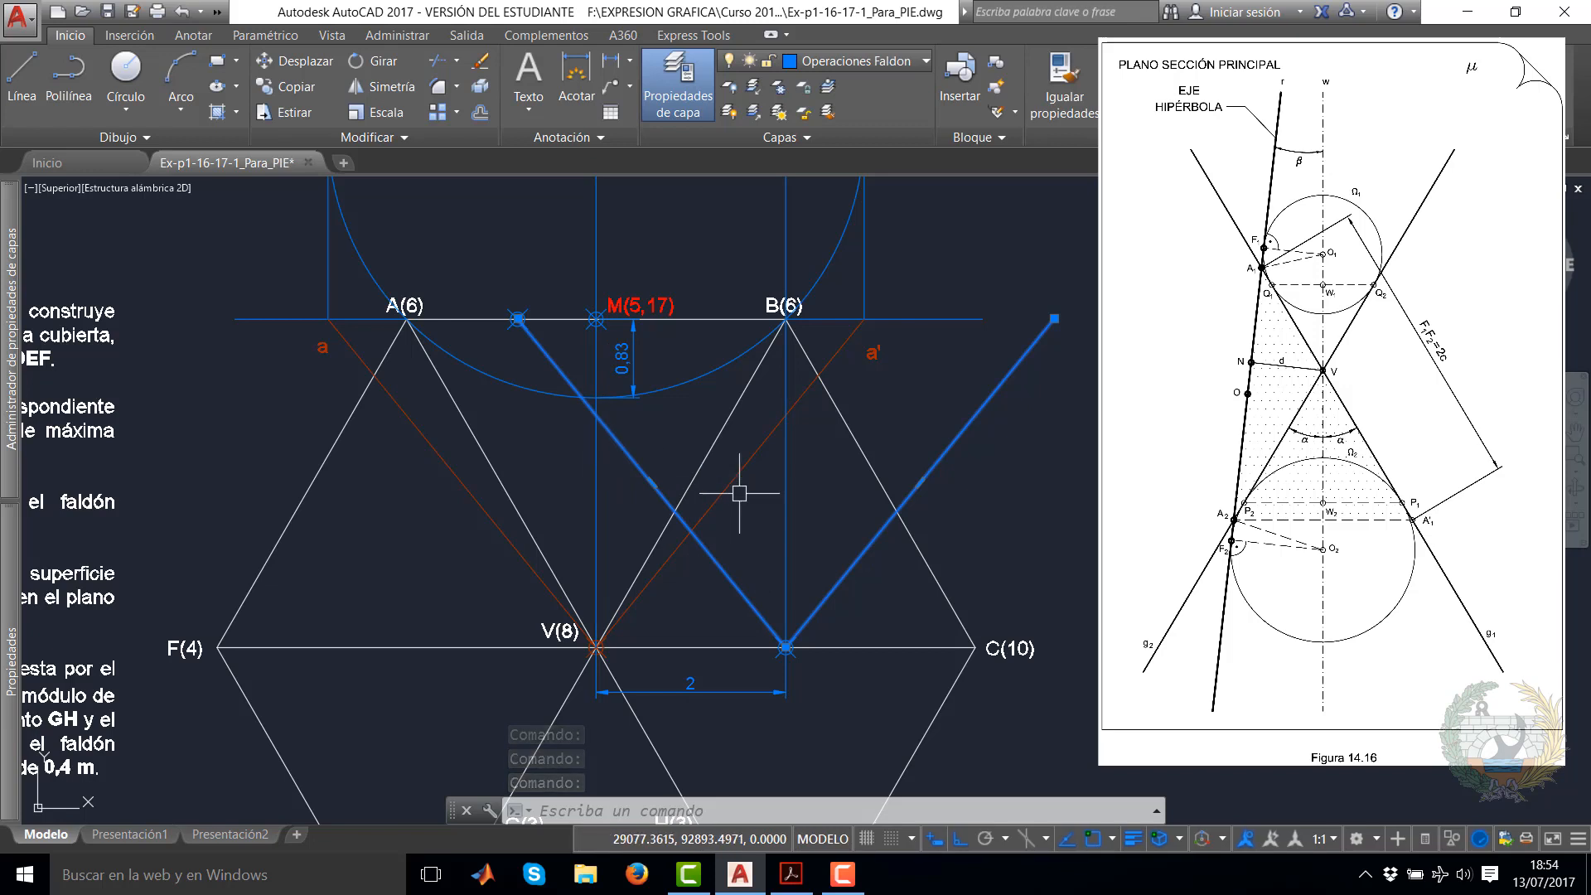
{"action": "key", "text": "Escape"}
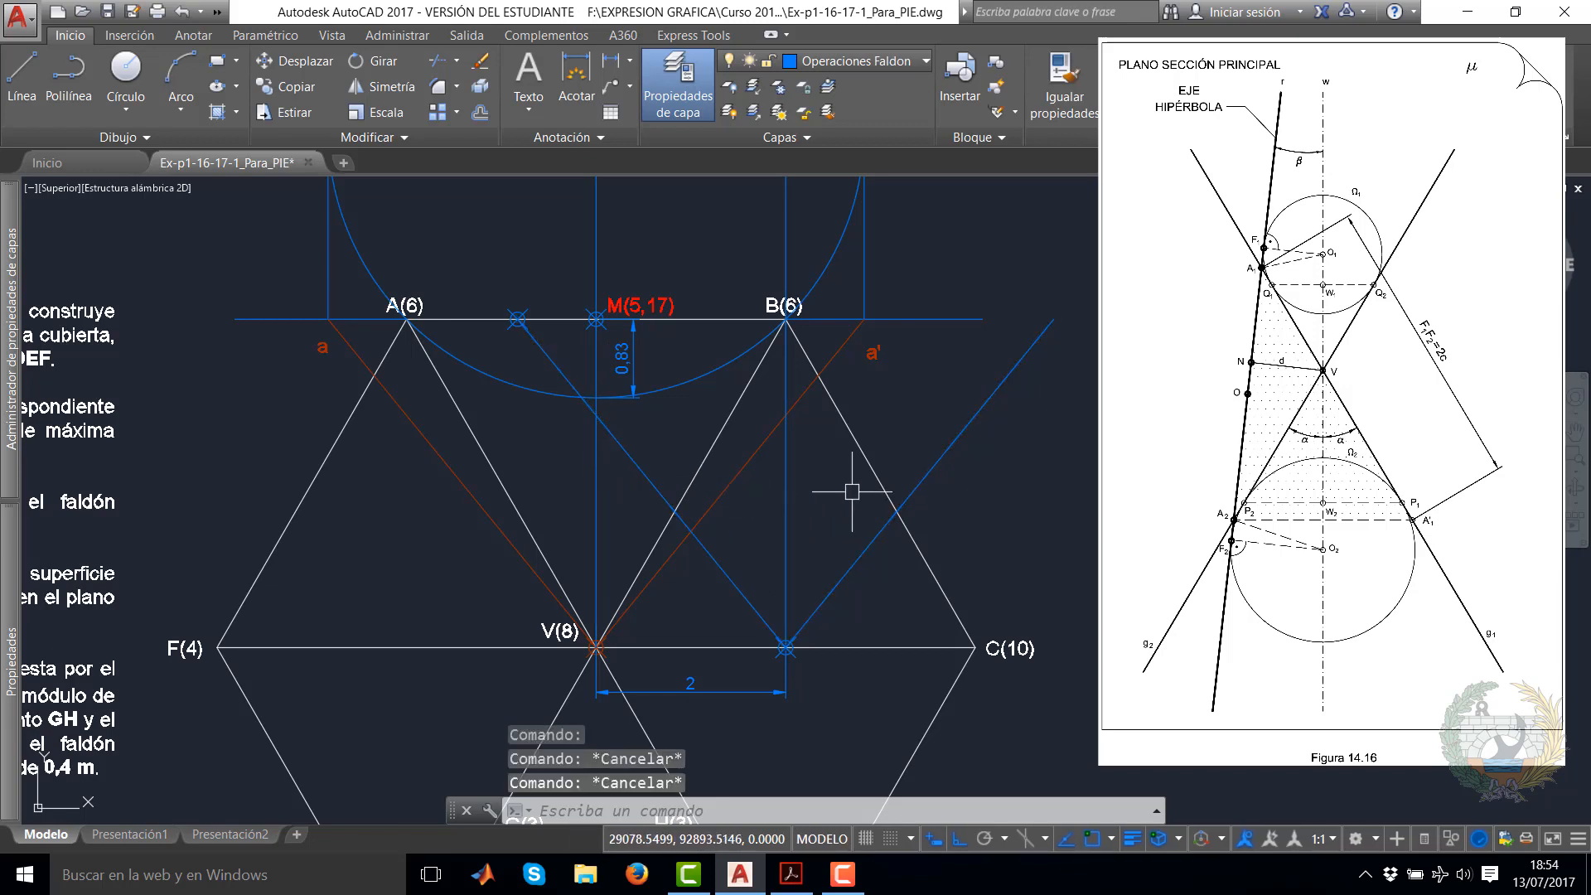
Examine where the slanted generatrix running from eave AB to the auxiliary point crosses the vertical line through M and V
{"action": "middle_click_drag", "start_coordinate": [810, 478], "coordinate": [828, 572]}
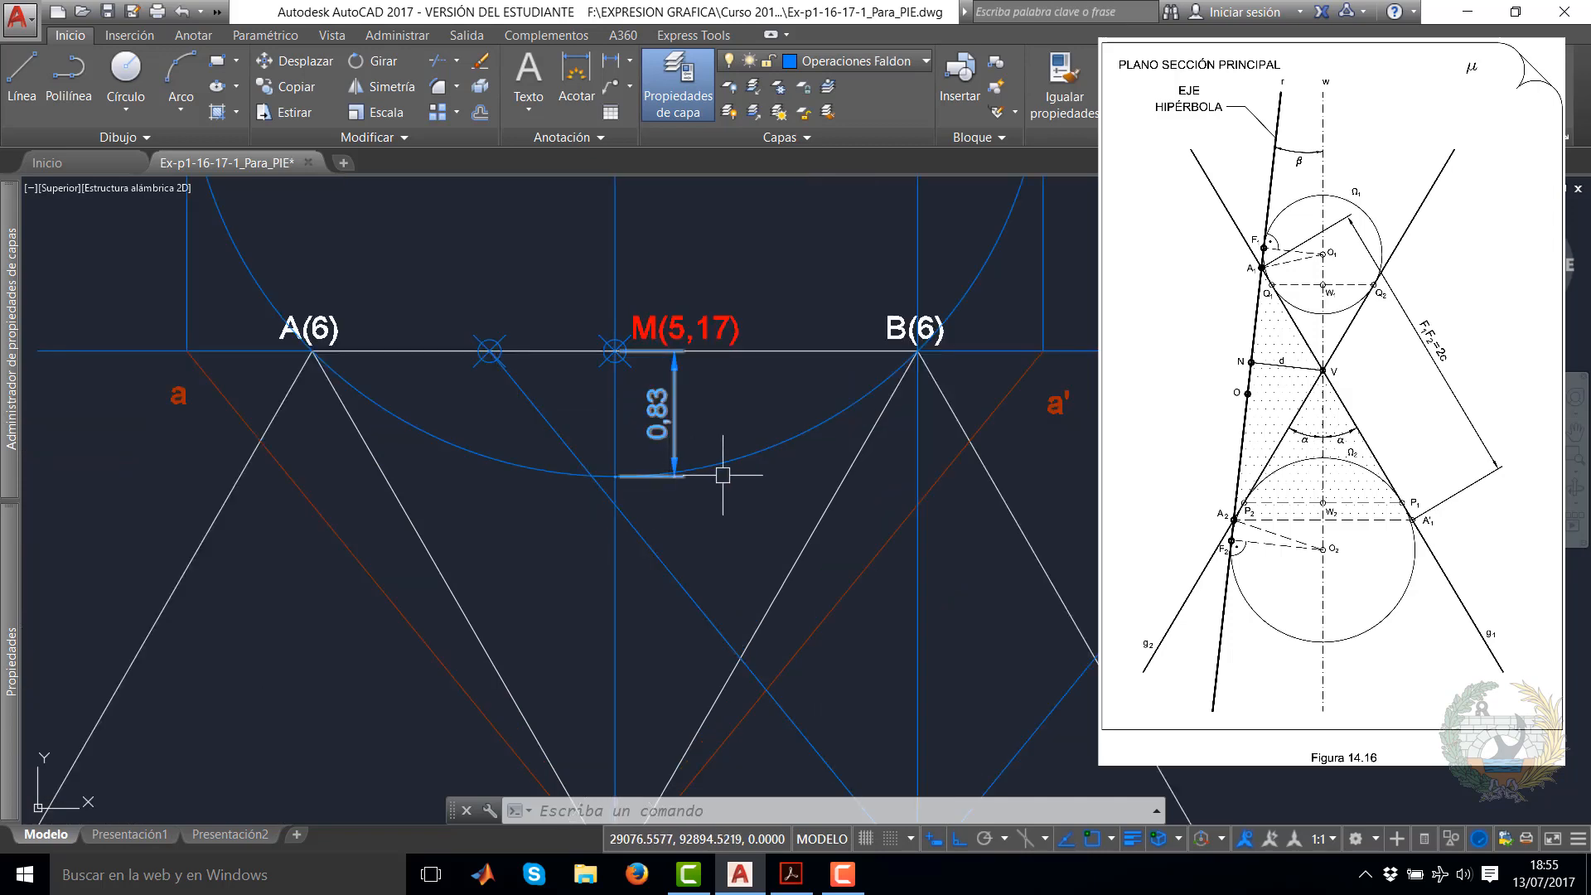
{"action": "scroll", "coordinate": [784, 484], "scroll_direction": "down", "scroll_amount": 4}
{"action": "left_click", "coordinate": [729, 513]}
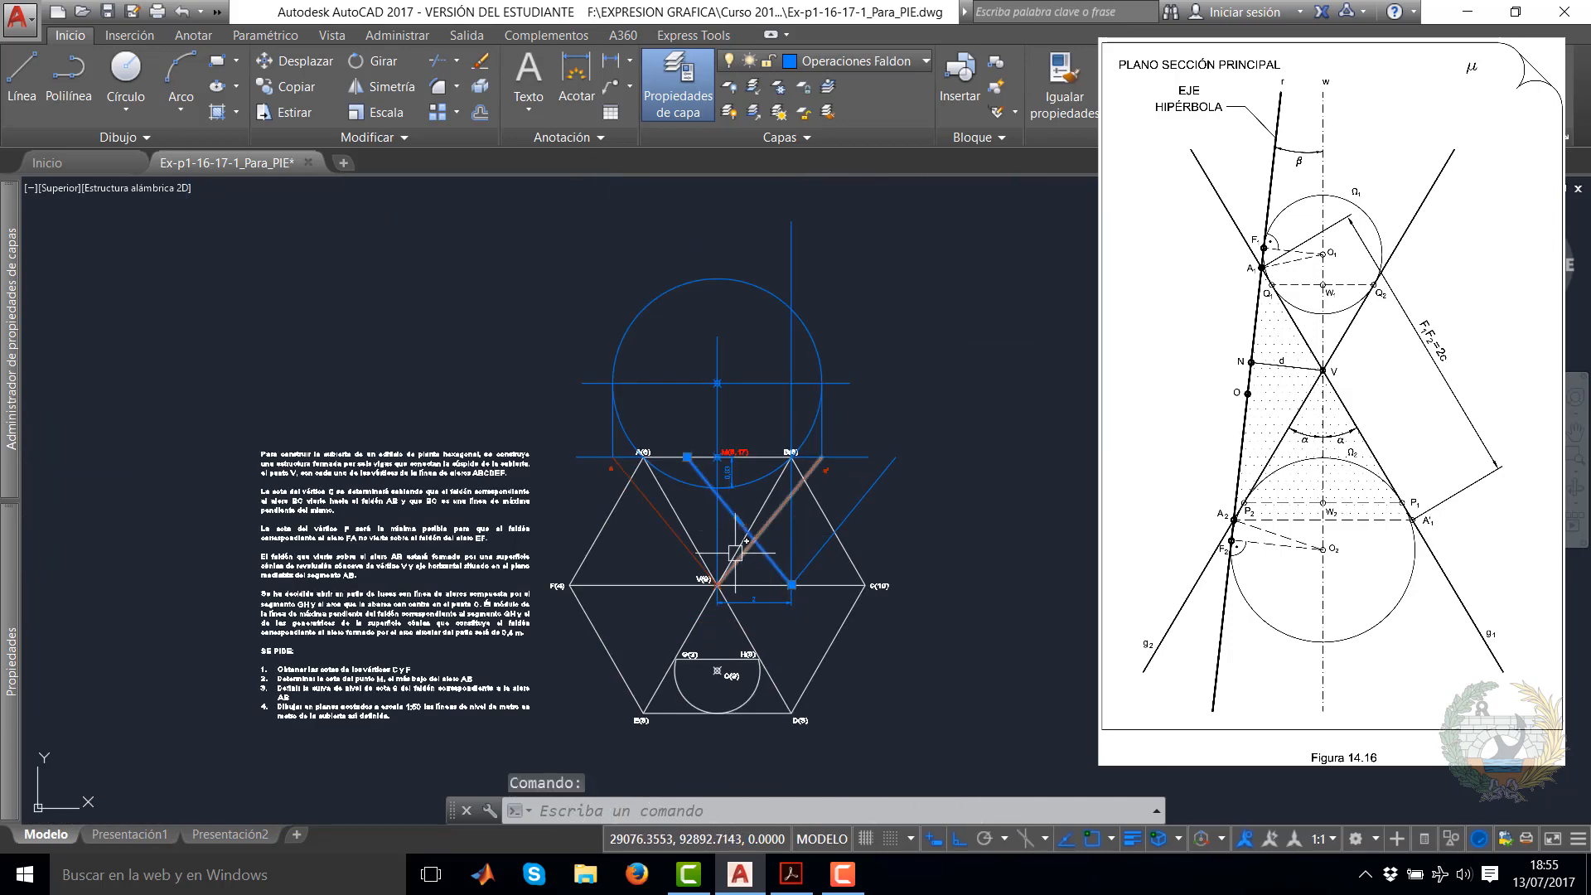
{"action": "scroll", "coordinate": [711, 534], "scroll_direction": "up", "scroll_amount": 4}
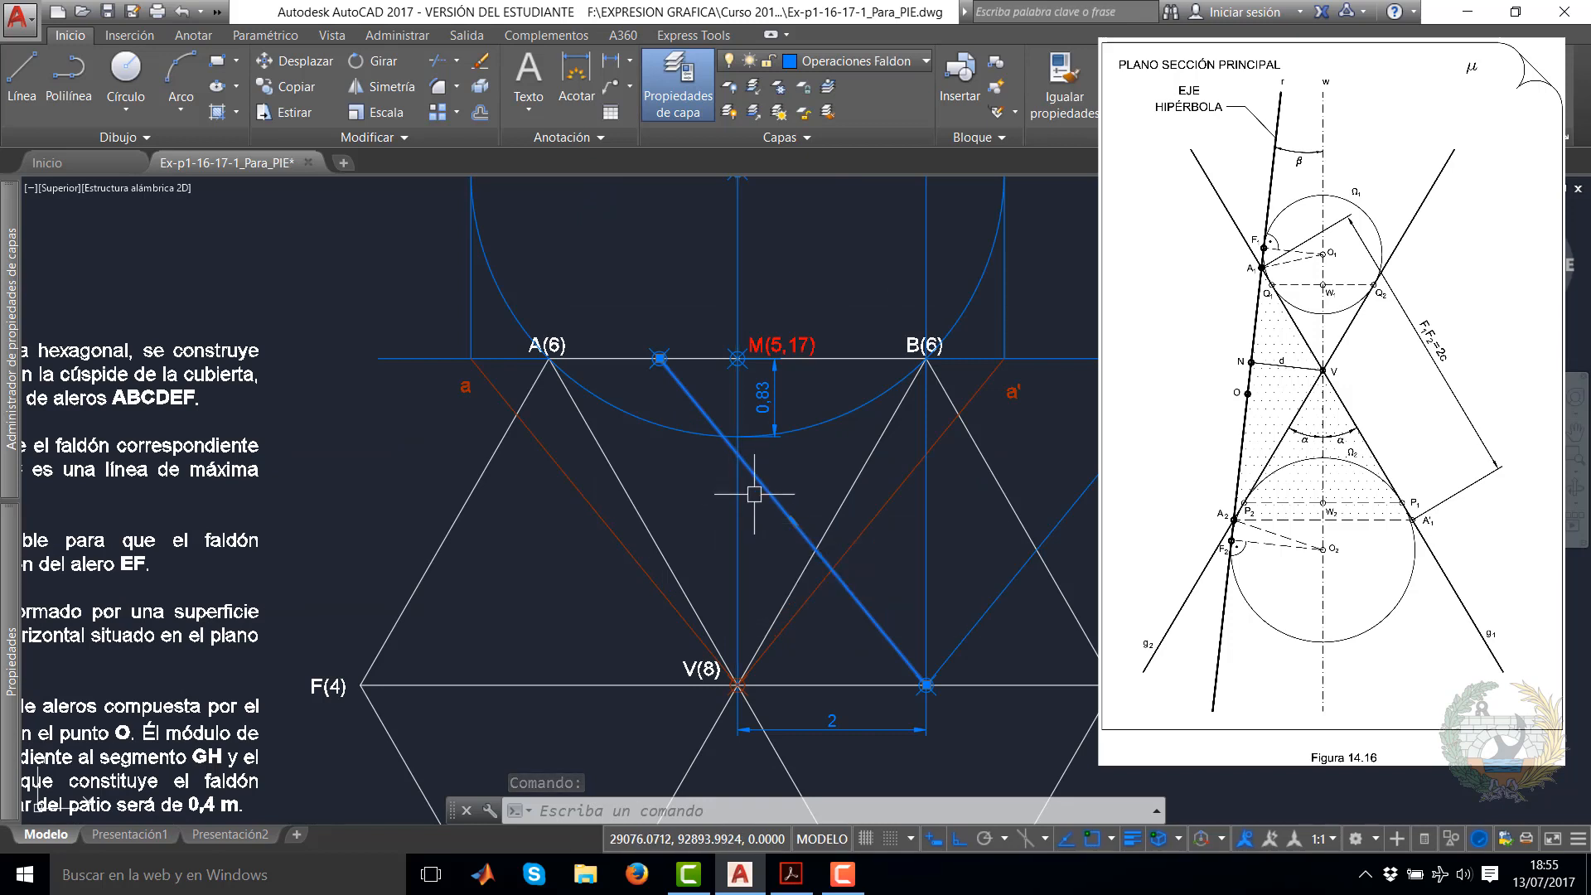
{"action": "key", "text": "Escape"}
{"action": "left_click", "coordinate": [740, 520]}
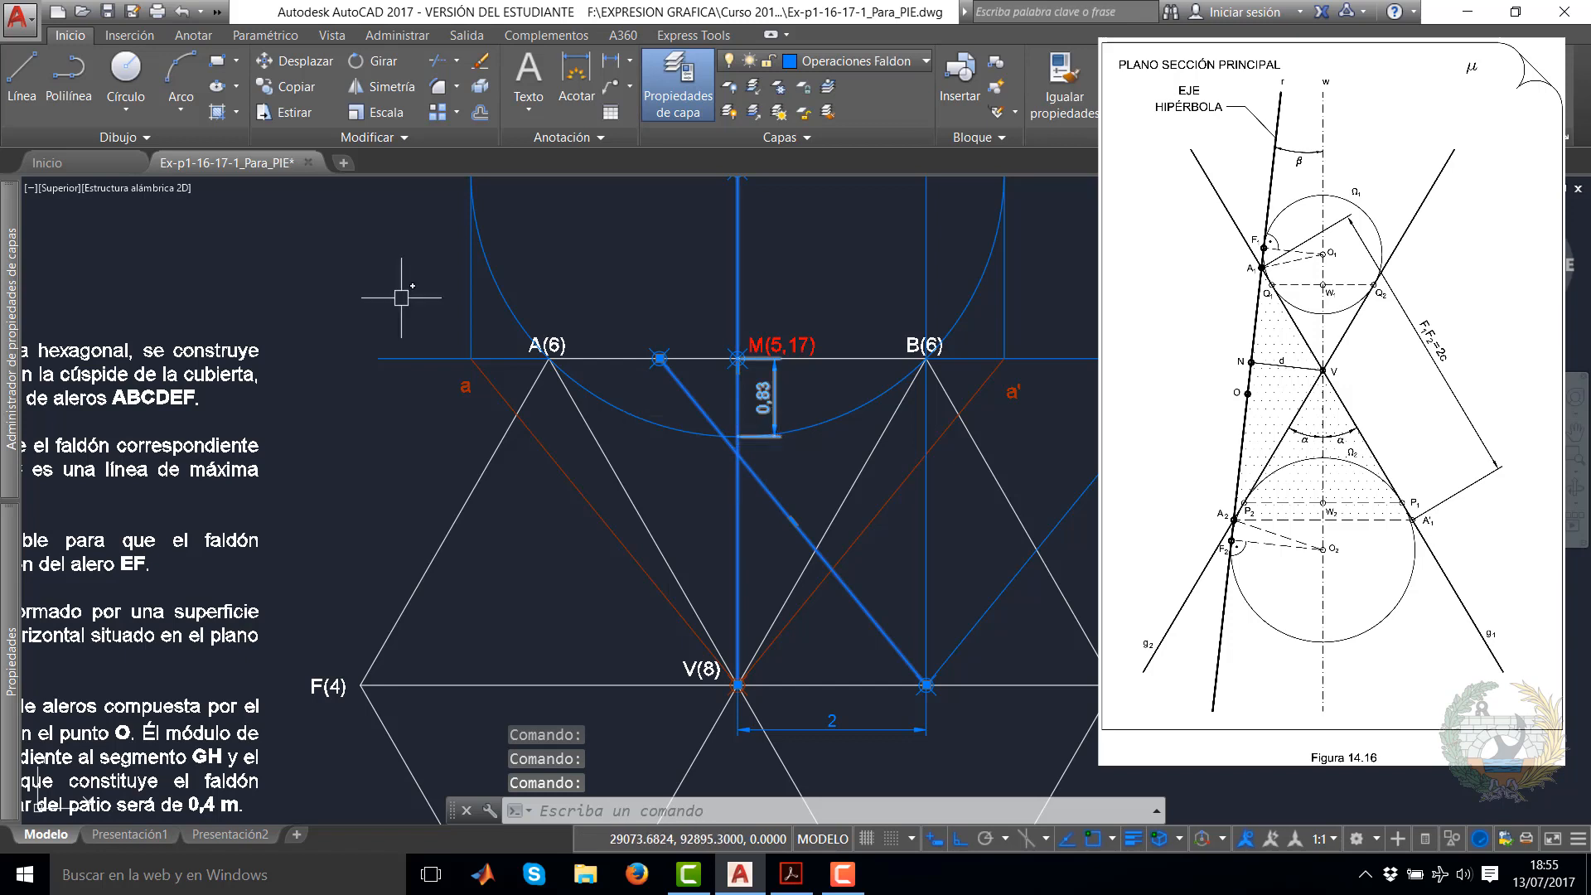
Draw a bisector construction line at the crossing of line VM and the slanted generatrix, between M and the generatrix's lower part
{"action": "left_click", "coordinate": [149, 139]}
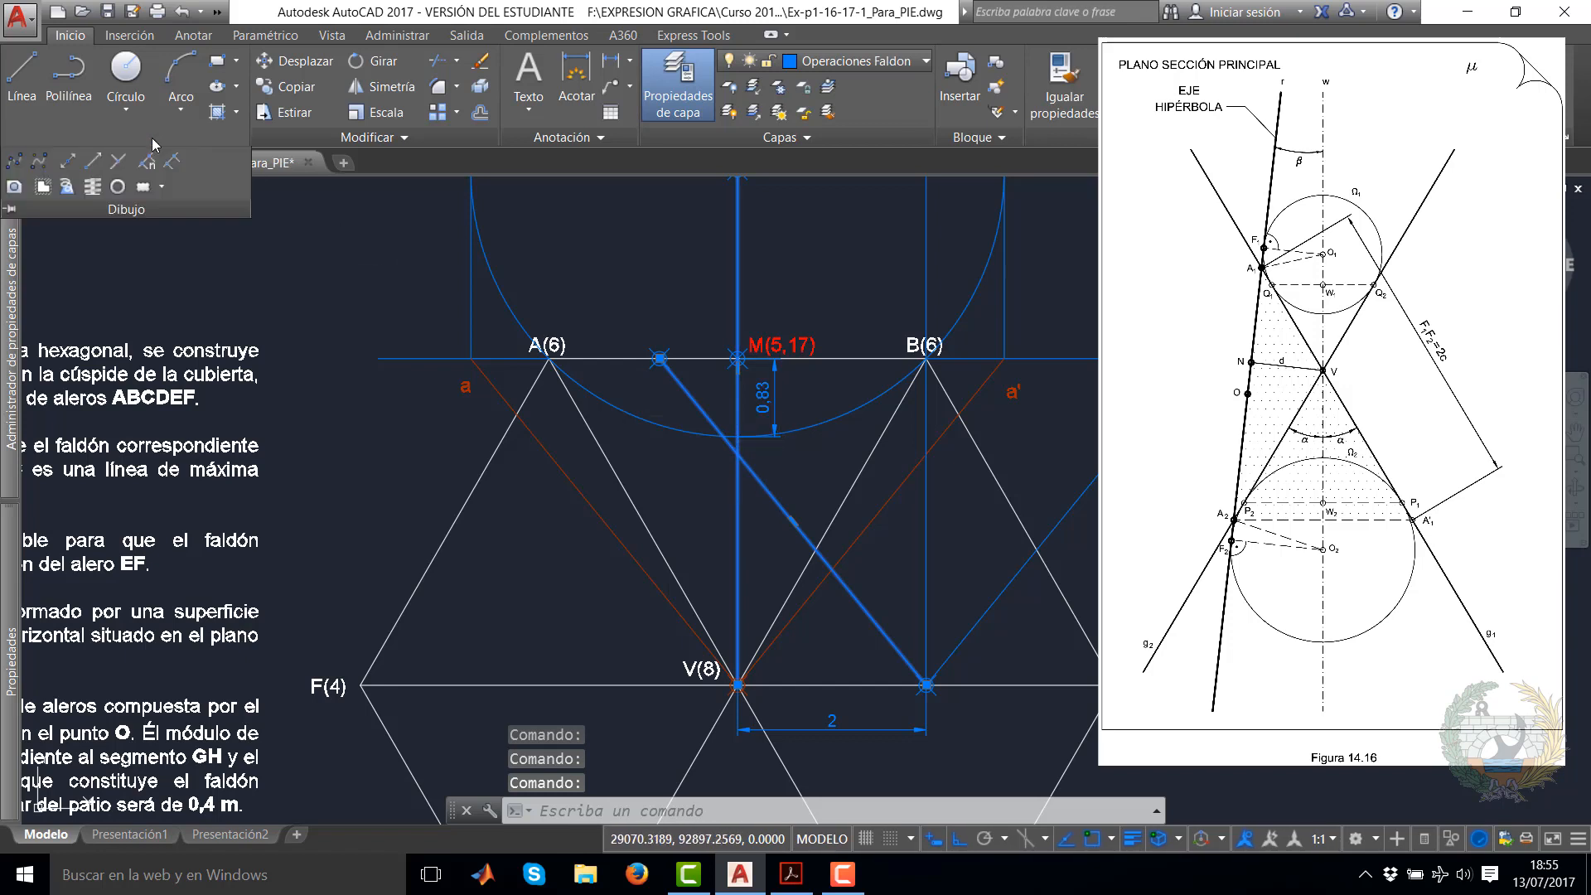
{"action": "left_click", "coordinate": [70, 163]}
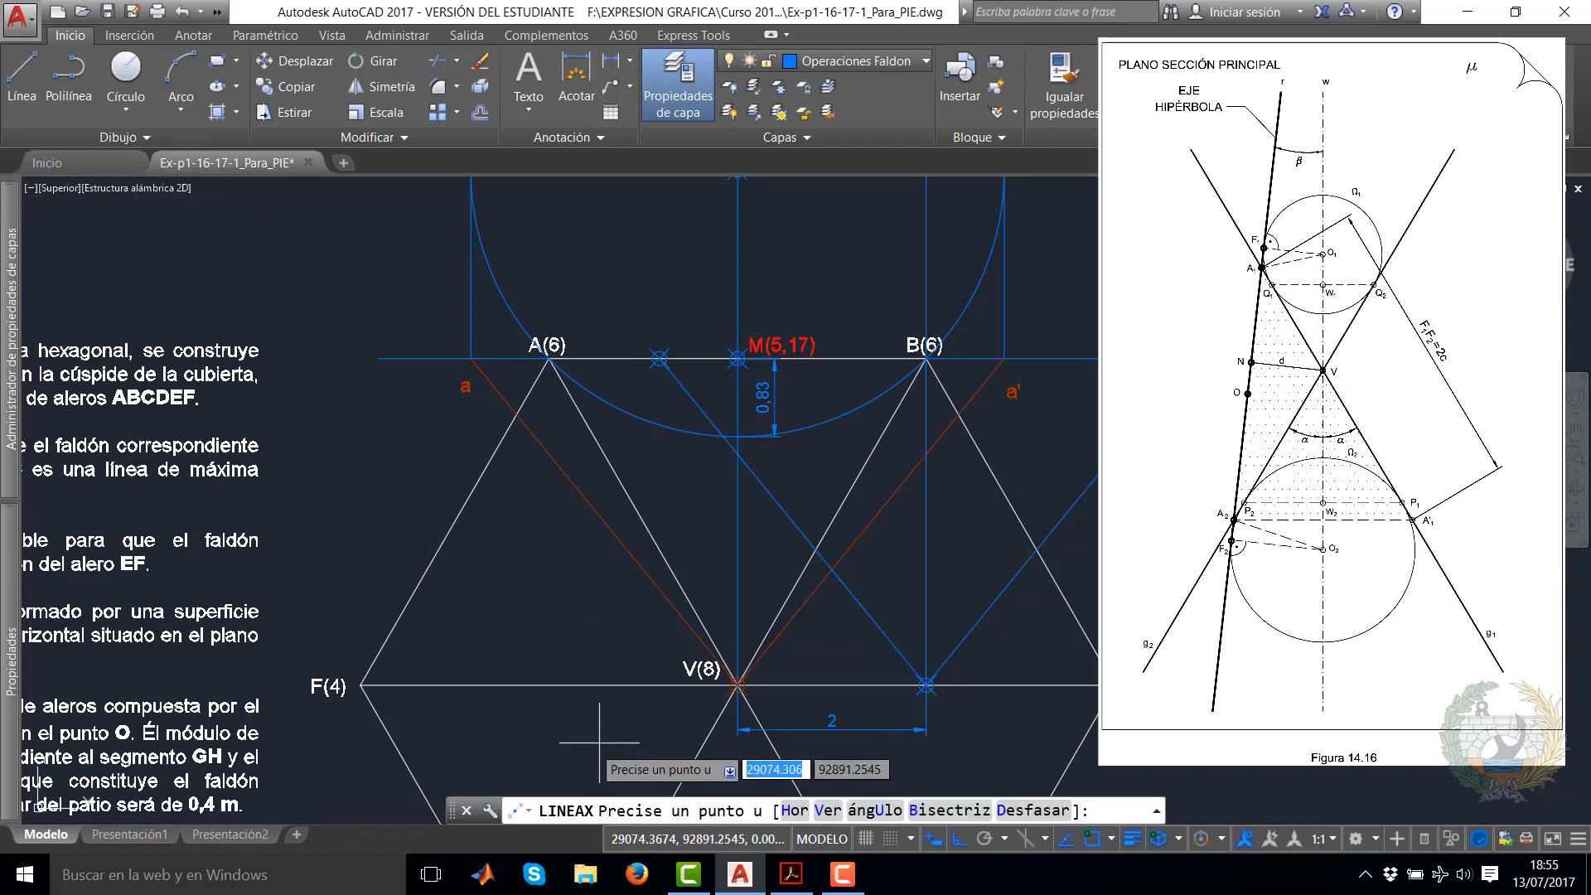
{"action": "left_click", "coordinate": [920, 811]}
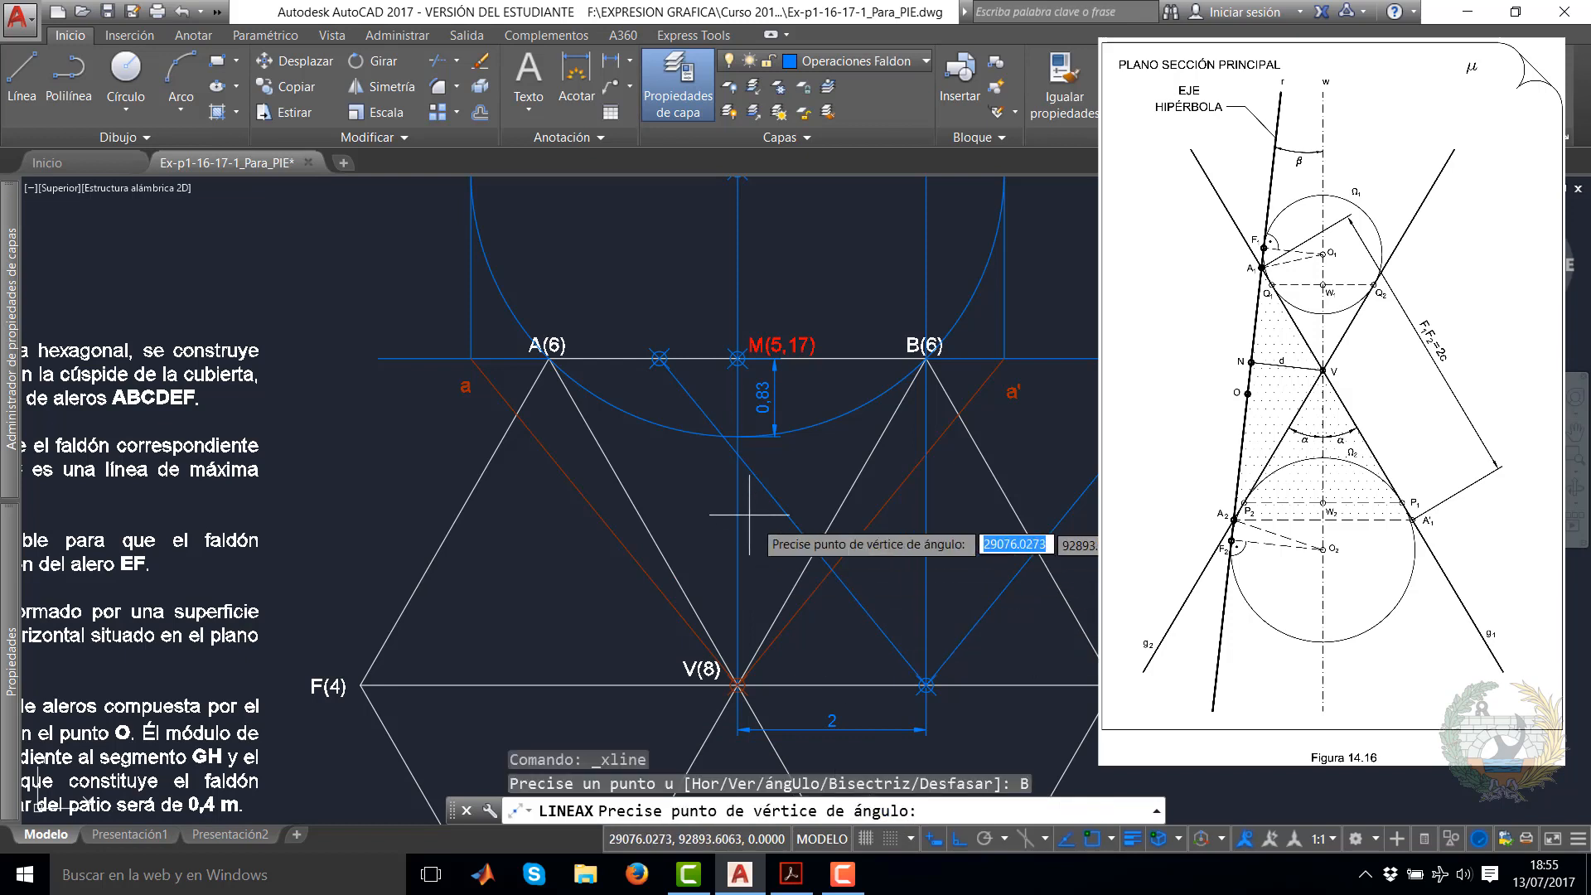
{"action": "left_click", "coordinate": [737, 453]}
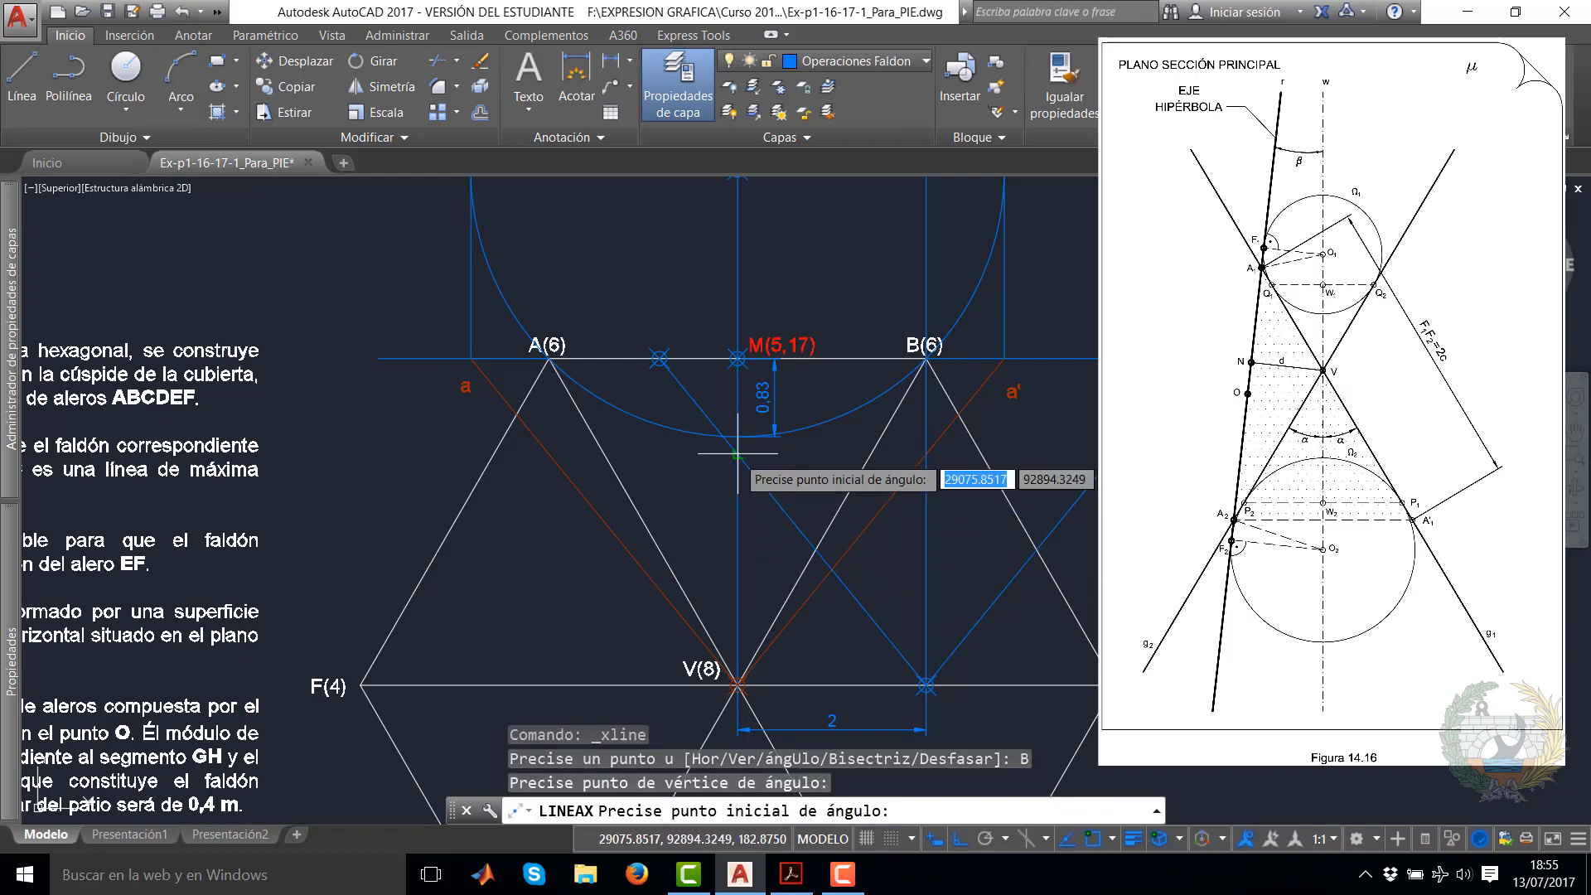
{"action": "scroll", "coordinate": [734, 358], "scroll_direction": "up", "scroll_amount": 6}
{"action": "left_click", "coordinate": [738, 363]}
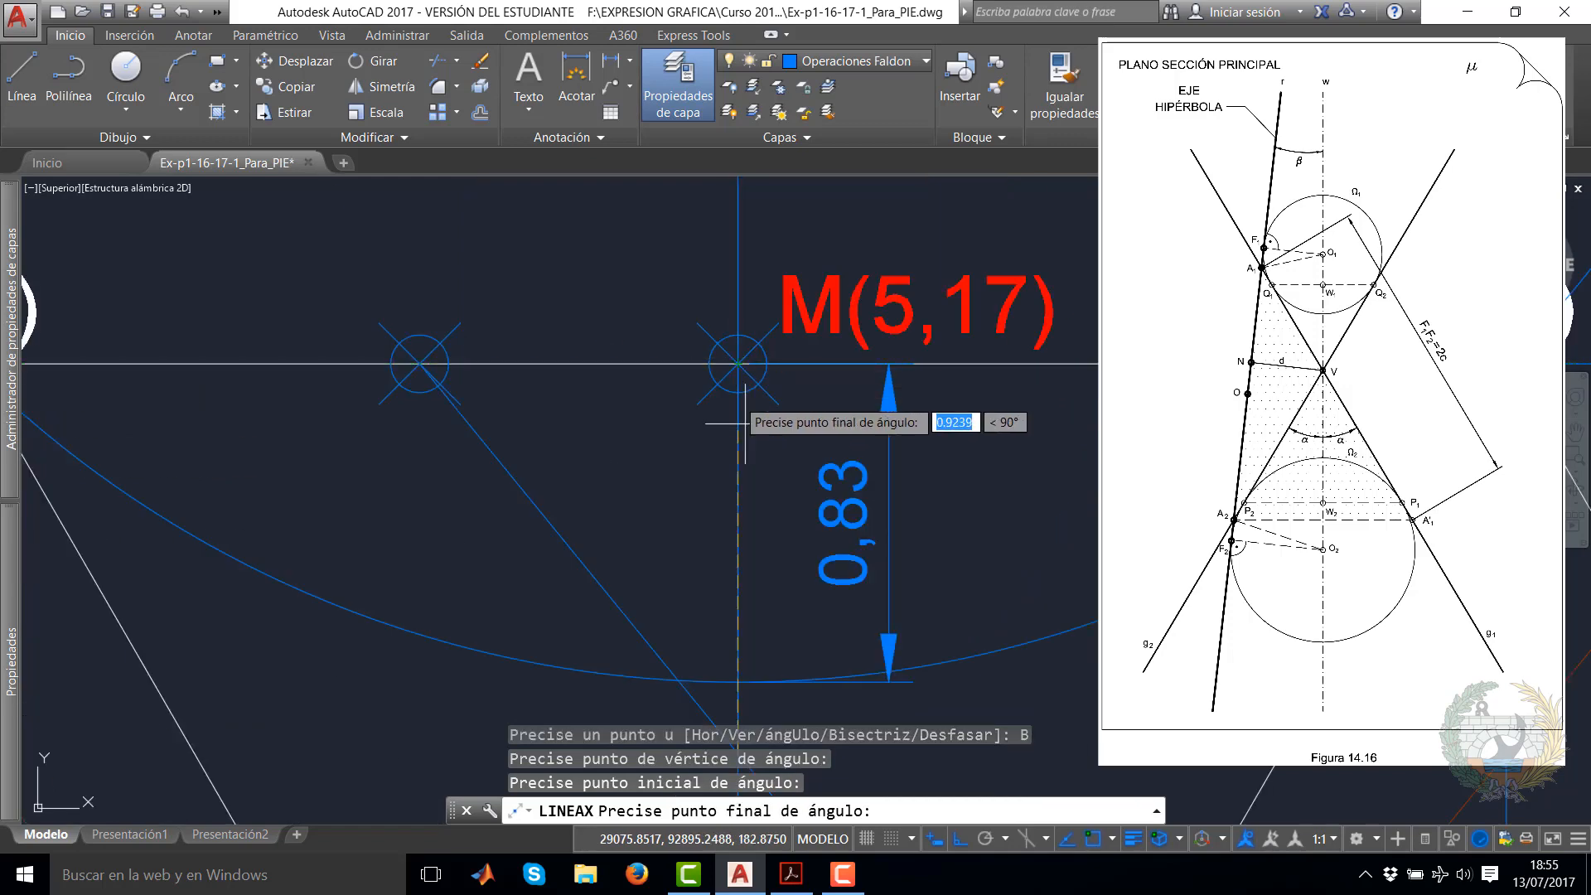
{"action": "scroll", "coordinate": [745, 423], "scroll_direction": "down", "scroll_amount": 5}
{"action": "scroll", "coordinate": [770, 464], "scroll_direction": "up", "scroll_amount": 5}
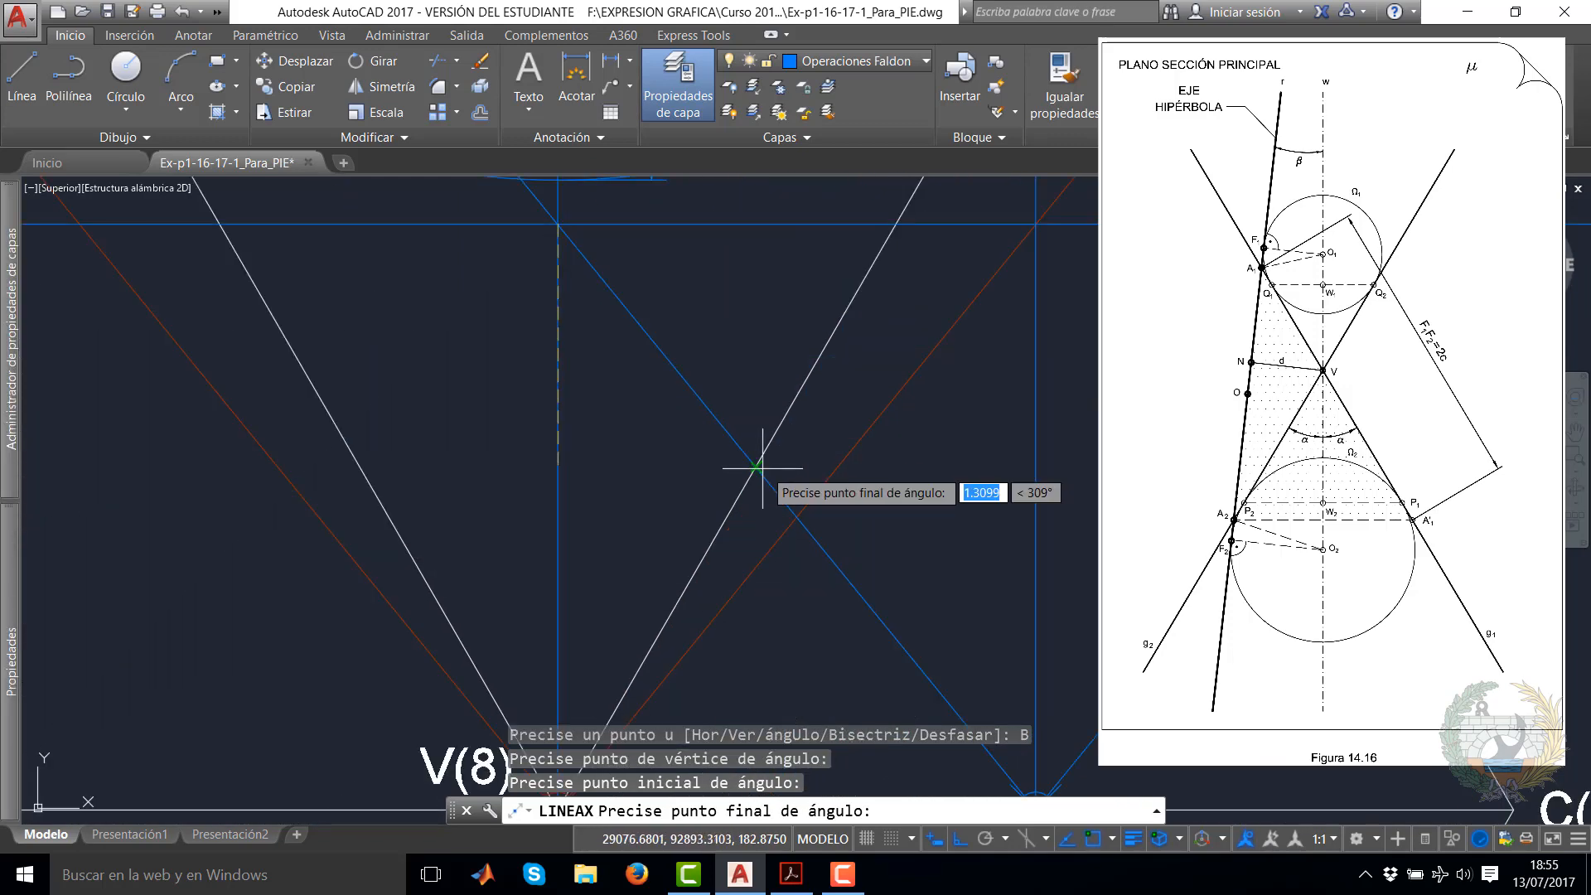
{"action": "left_click", "coordinate": [757, 465]}
{"action": "key", "text": "Return"}
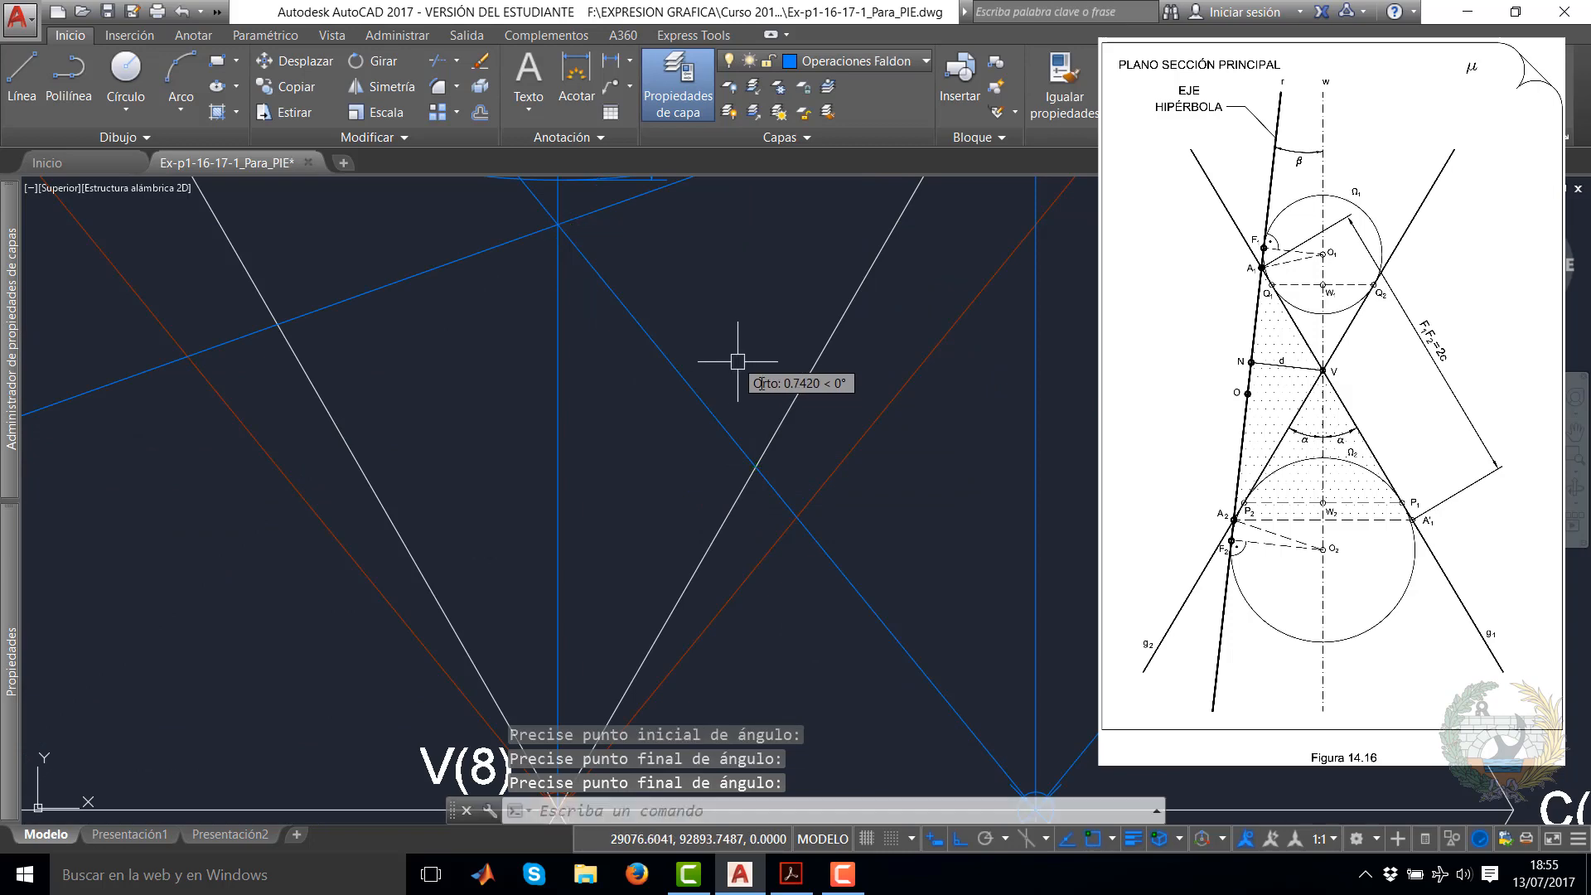
Place a point where the bisector crosses the vertical line through B and the auxiliary point on line VC
{"action": "scroll", "coordinate": [763, 398], "scroll_direction": "down", "scroll_amount": 5}
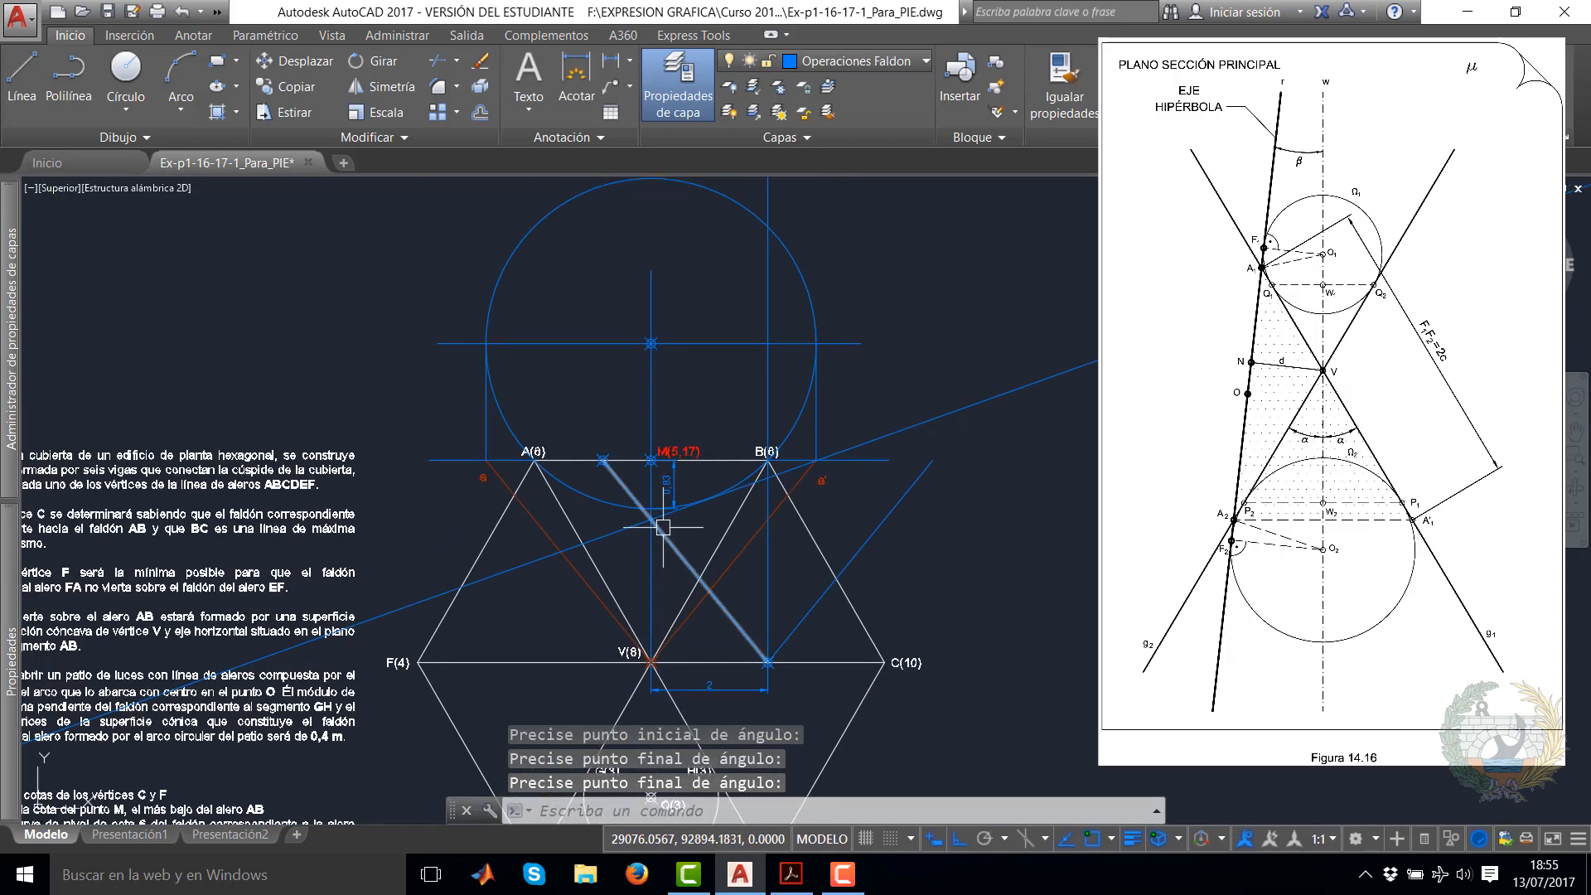
{"action": "scroll", "coordinate": [795, 485], "scroll_direction": "up", "scroll_amount": 4}
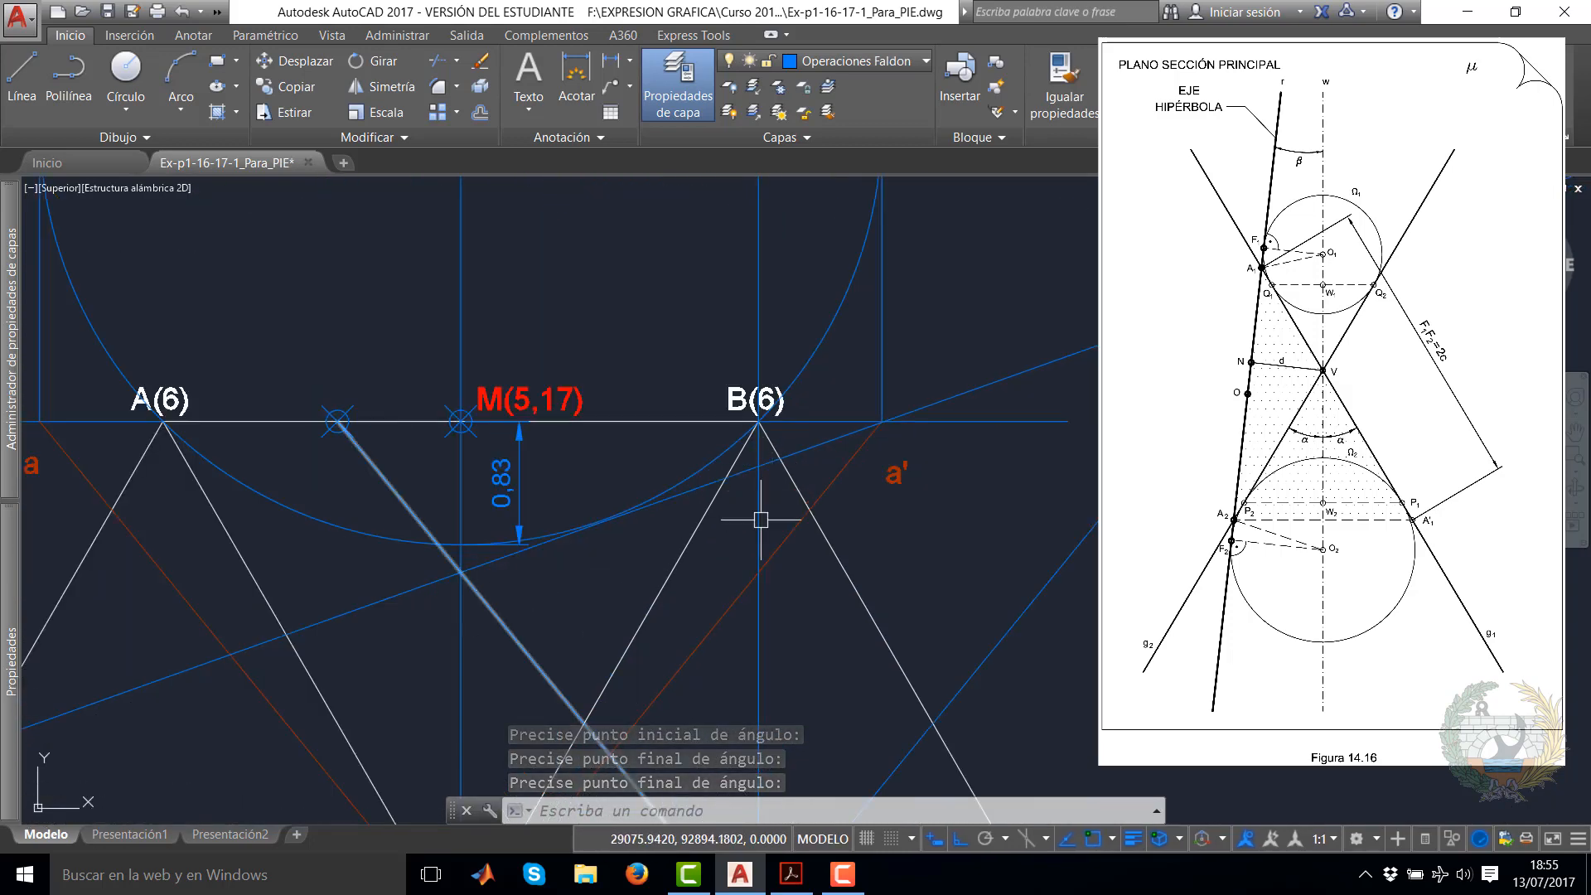
{"action": "scroll", "coordinate": [759, 518], "scroll_direction": "down", "scroll_amount": 2}
{"action": "left_click", "coordinate": [146, 139]}
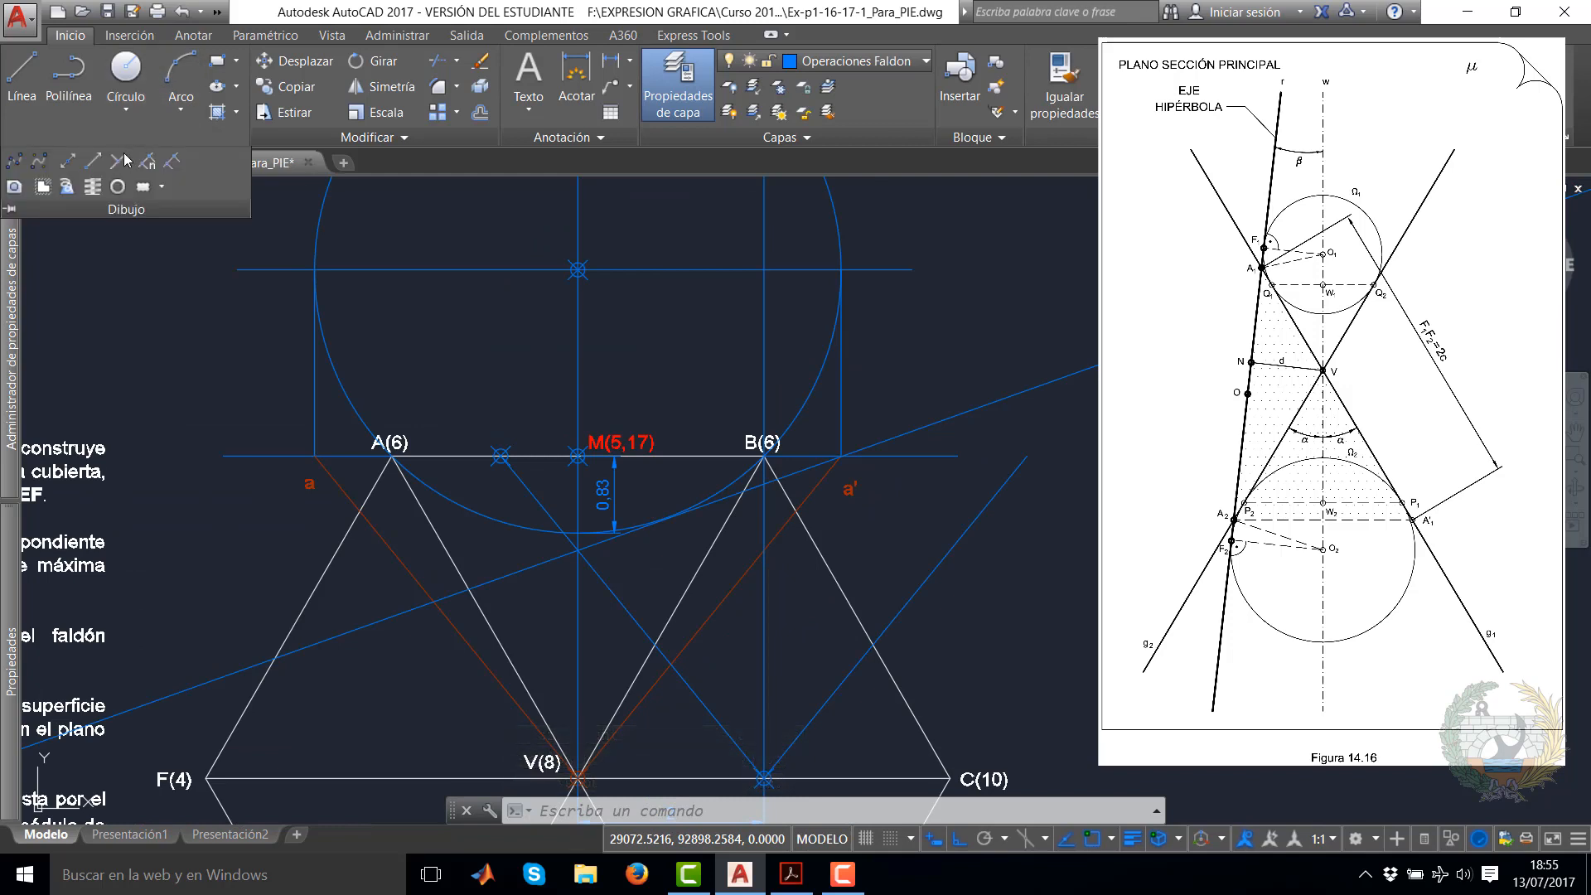
{"action": "left_click", "coordinate": [148, 165]}
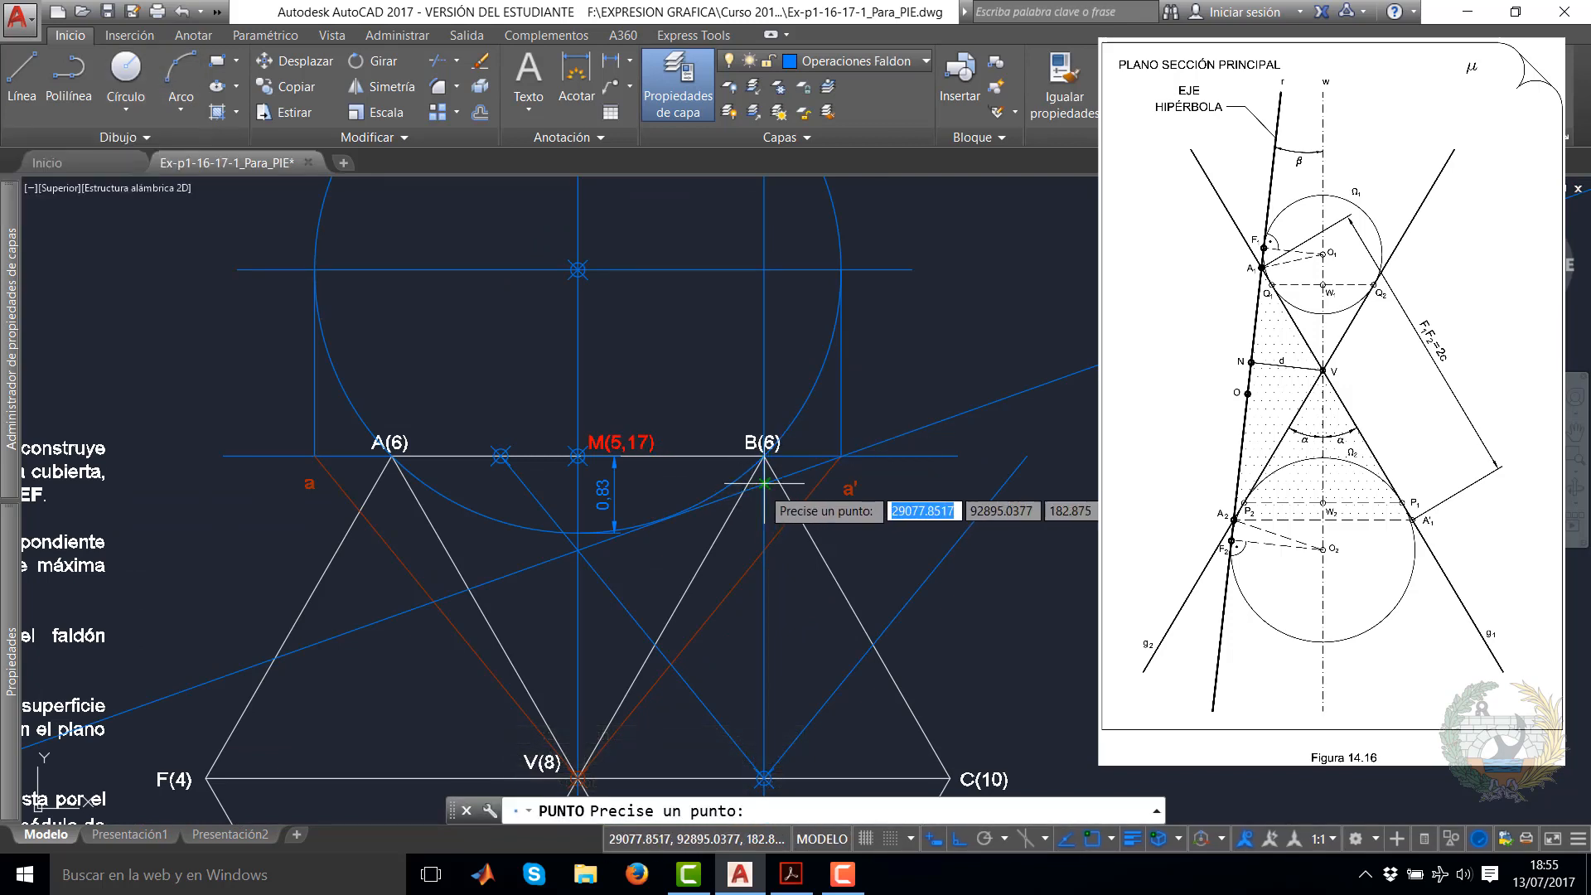
{"action": "key", "text": "Return"}
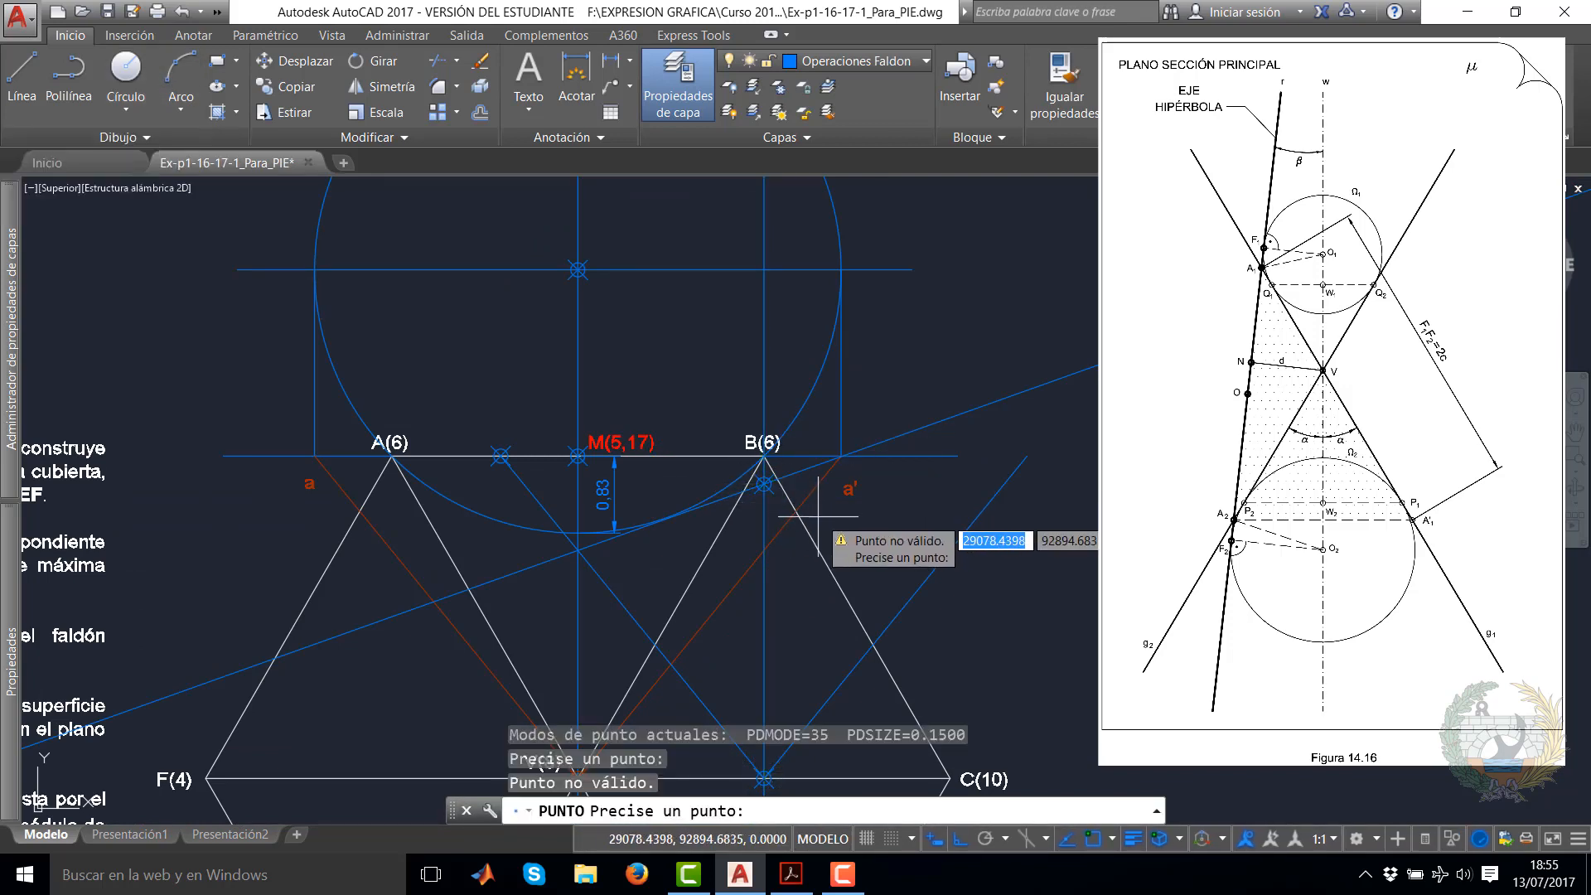
{"action": "key", "text": "Escape"}
Draw a horizontal polyline from the point below B to the vertical line through M and V
{"action": "mouse_move", "coordinate": [729, 544]}
{"action": "middle_mouse_down"}
{"action": "mouse_move", "coordinate": [701, 526]}
{"action": "mouse_move", "coordinate": [711, 397]}
{"action": "middle_mouse_up"}
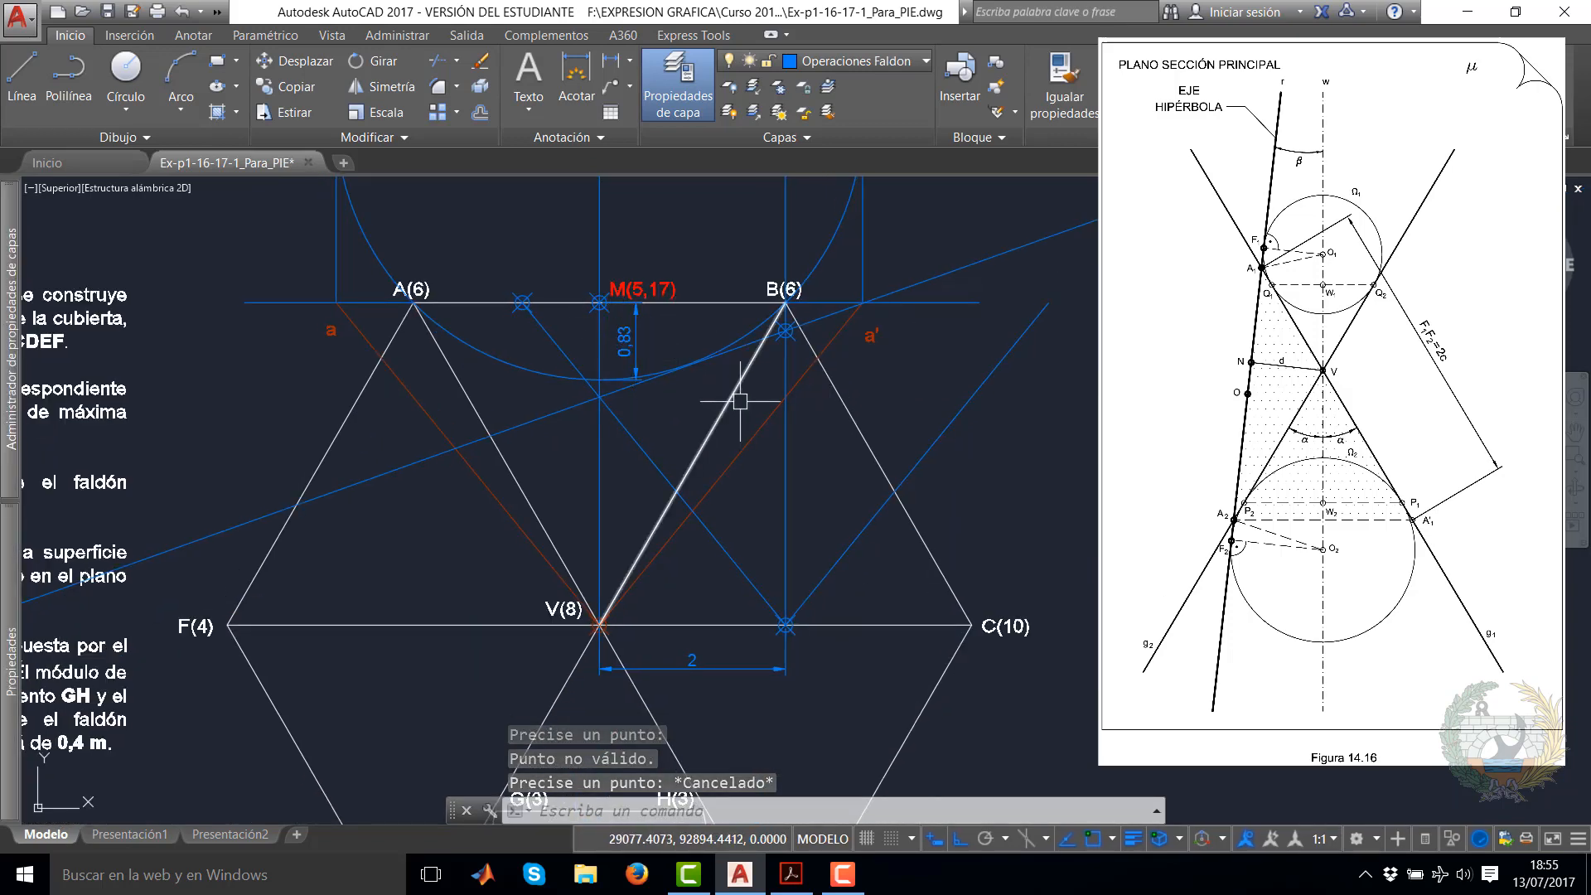
{"action": "left_click", "coordinate": [69, 74]}
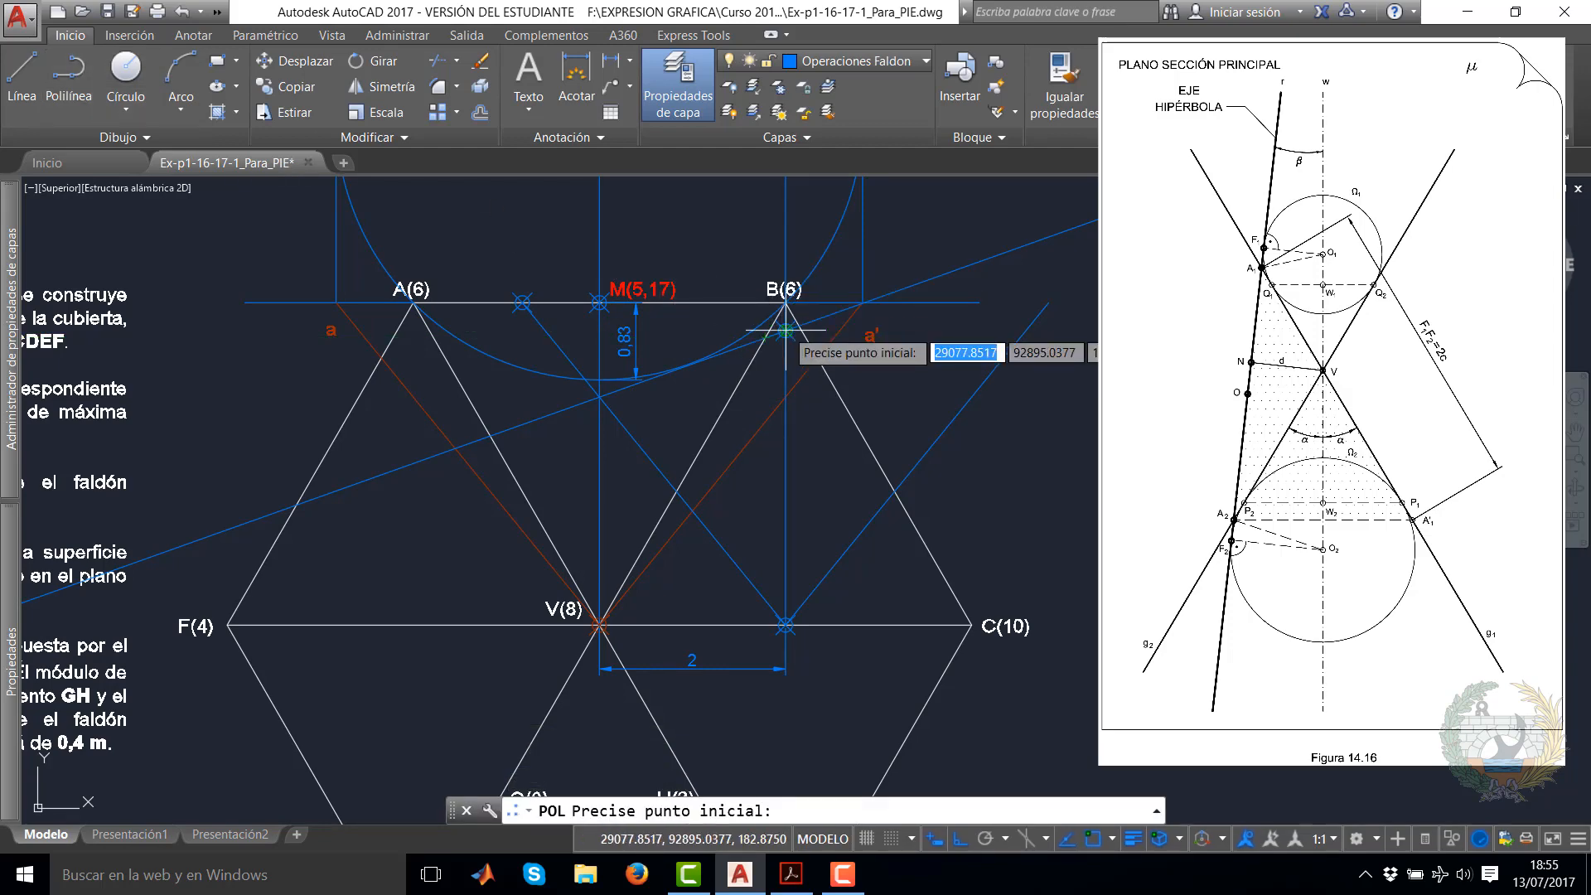
{"action": "left_click", "coordinate": [786, 330]}
{"action": "scroll", "coordinate": [679, 347], "scroll_direction": "up", "scroll_amount": 4}
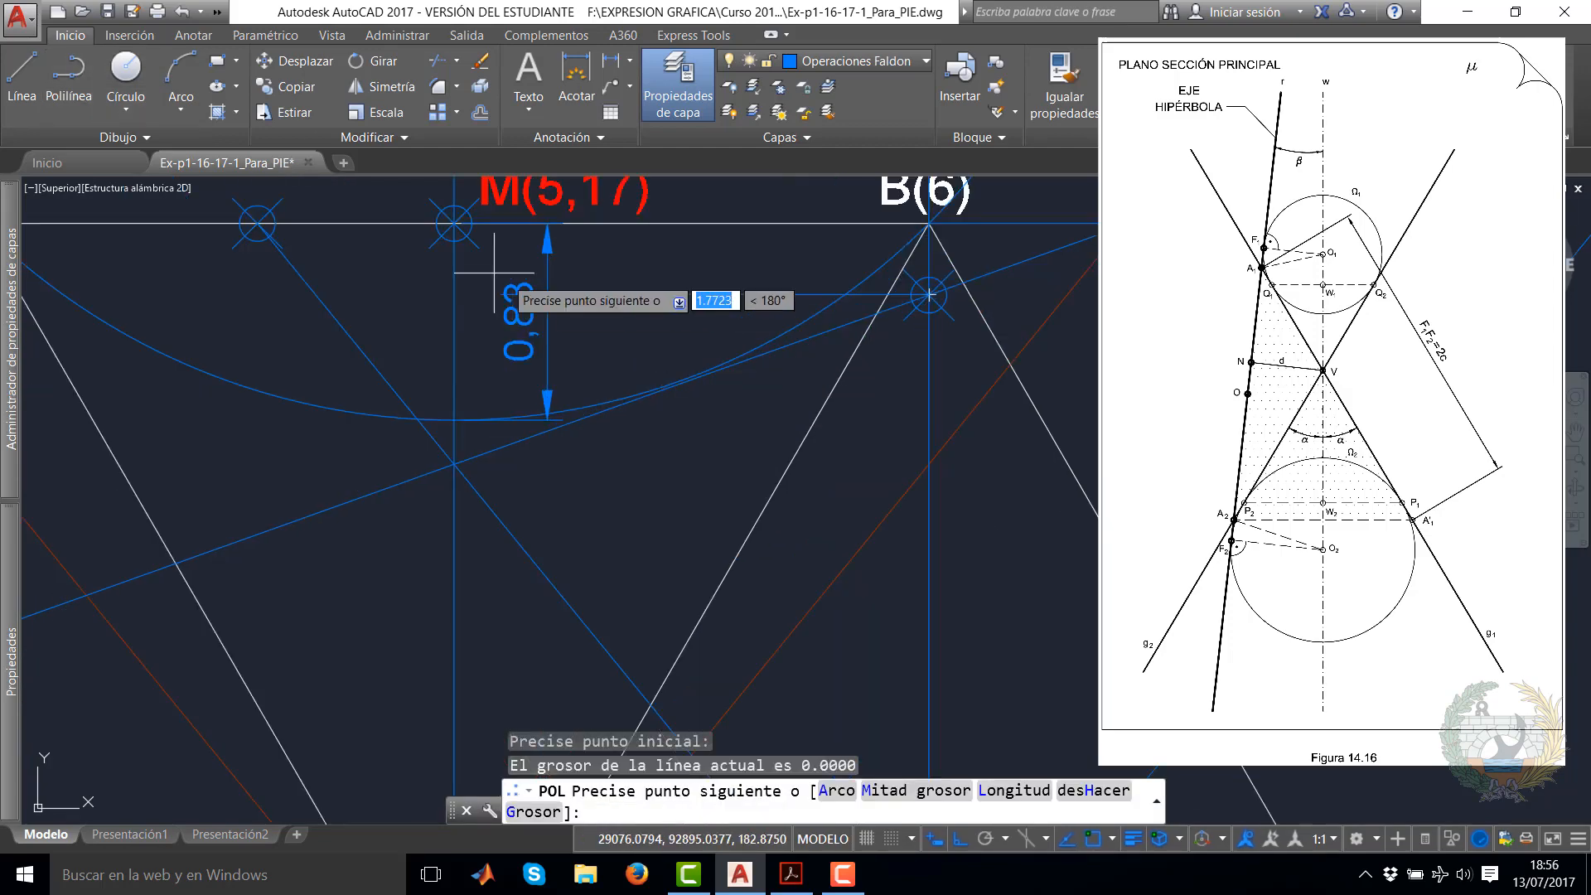
{"action": "left_click", "coordinate": [453, 294]}
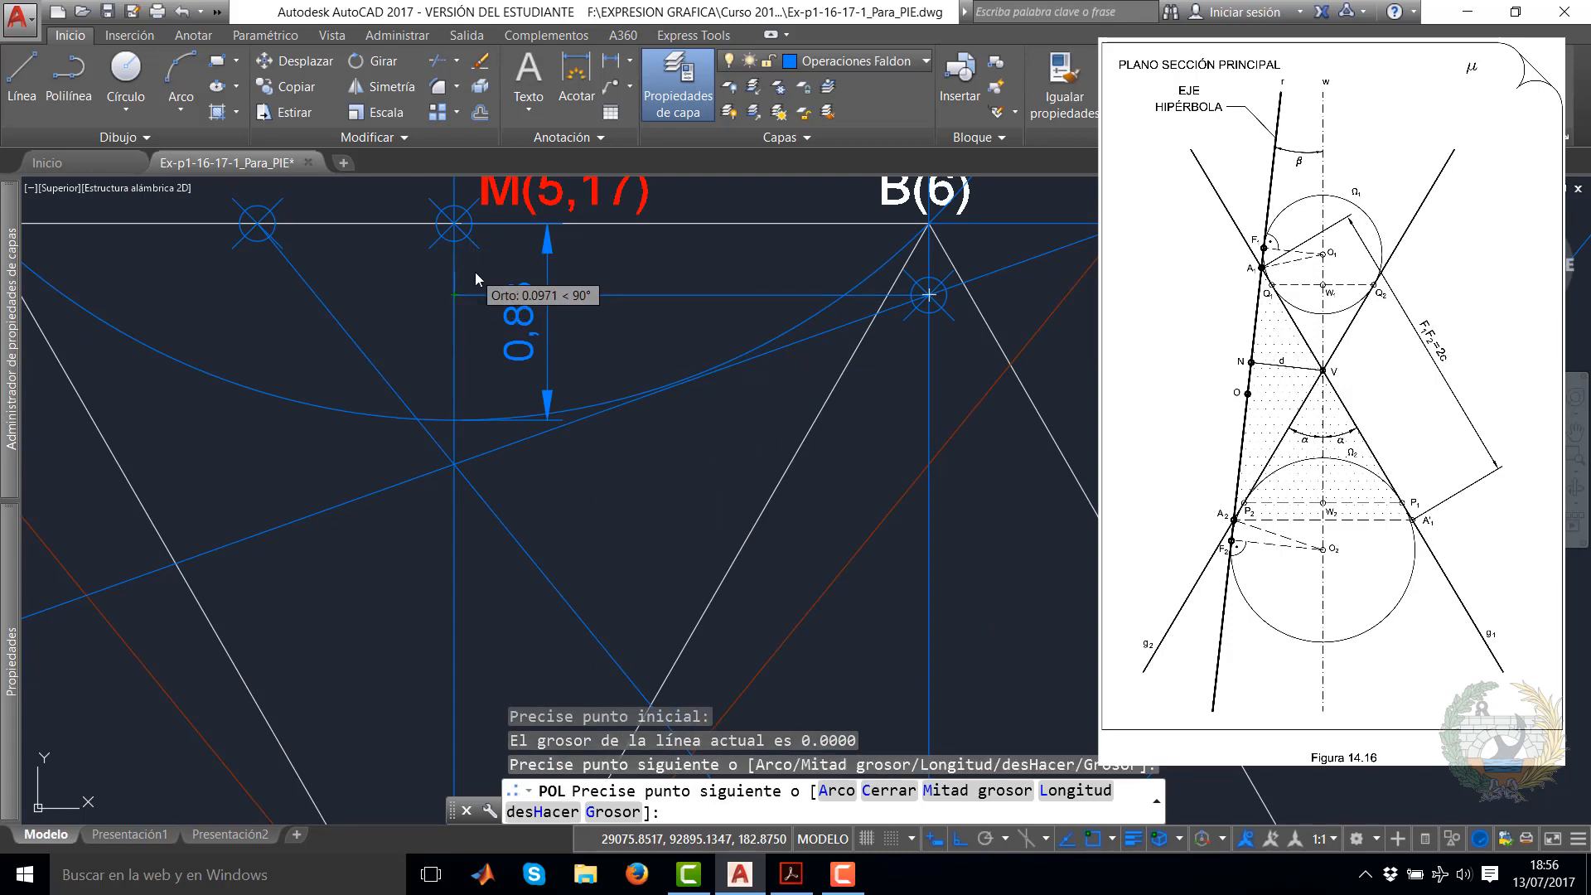
{"action": "right_click", "coordinate": [476, 271]}
{"action": "left_click", "coordinate": [498, 280]}
Place a point where the horizontal polyline meets line VM and assign it to the Solucion Hiperbola layer
{"action": "left_click", "coordinate": [124, 137]}
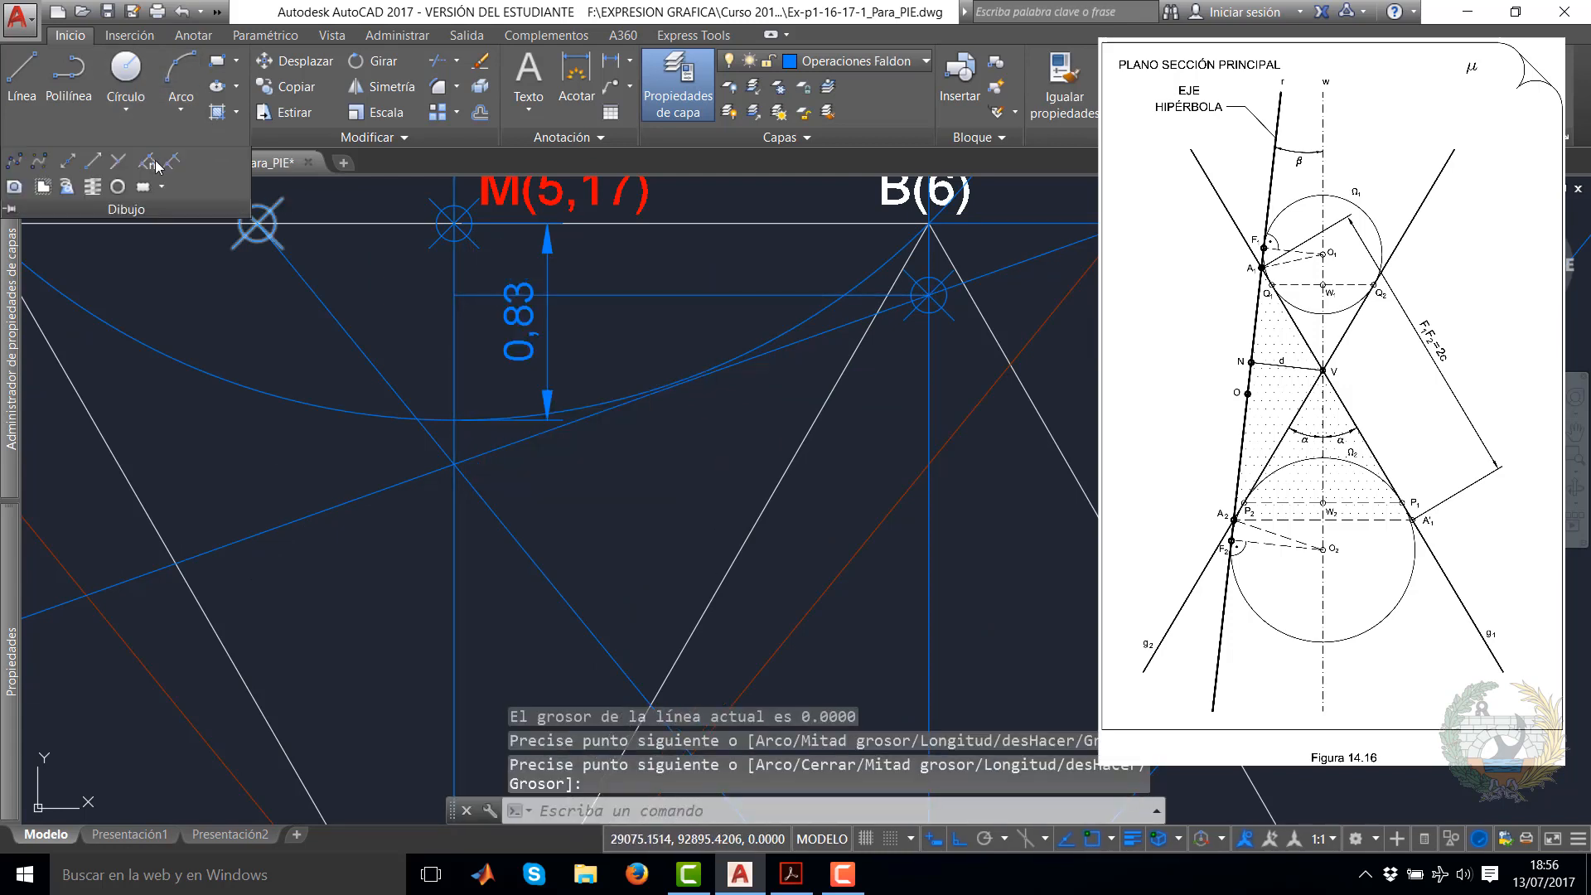
{"action": "left_click", "coordinate": [116, 164]}
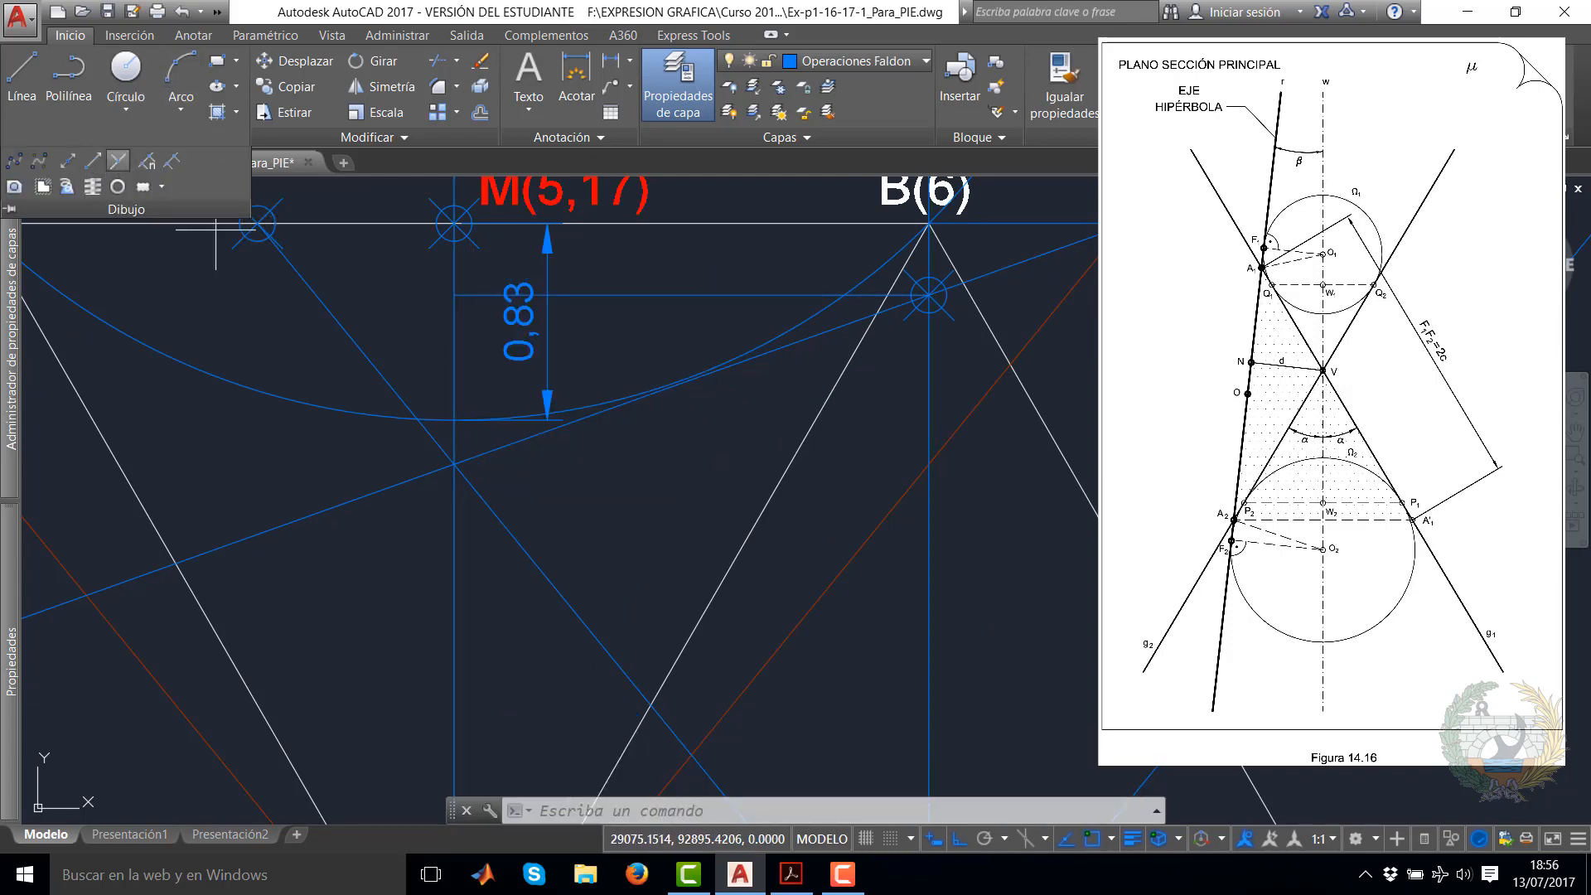
{"action": "left_click", "coordinate": [454, 294]}
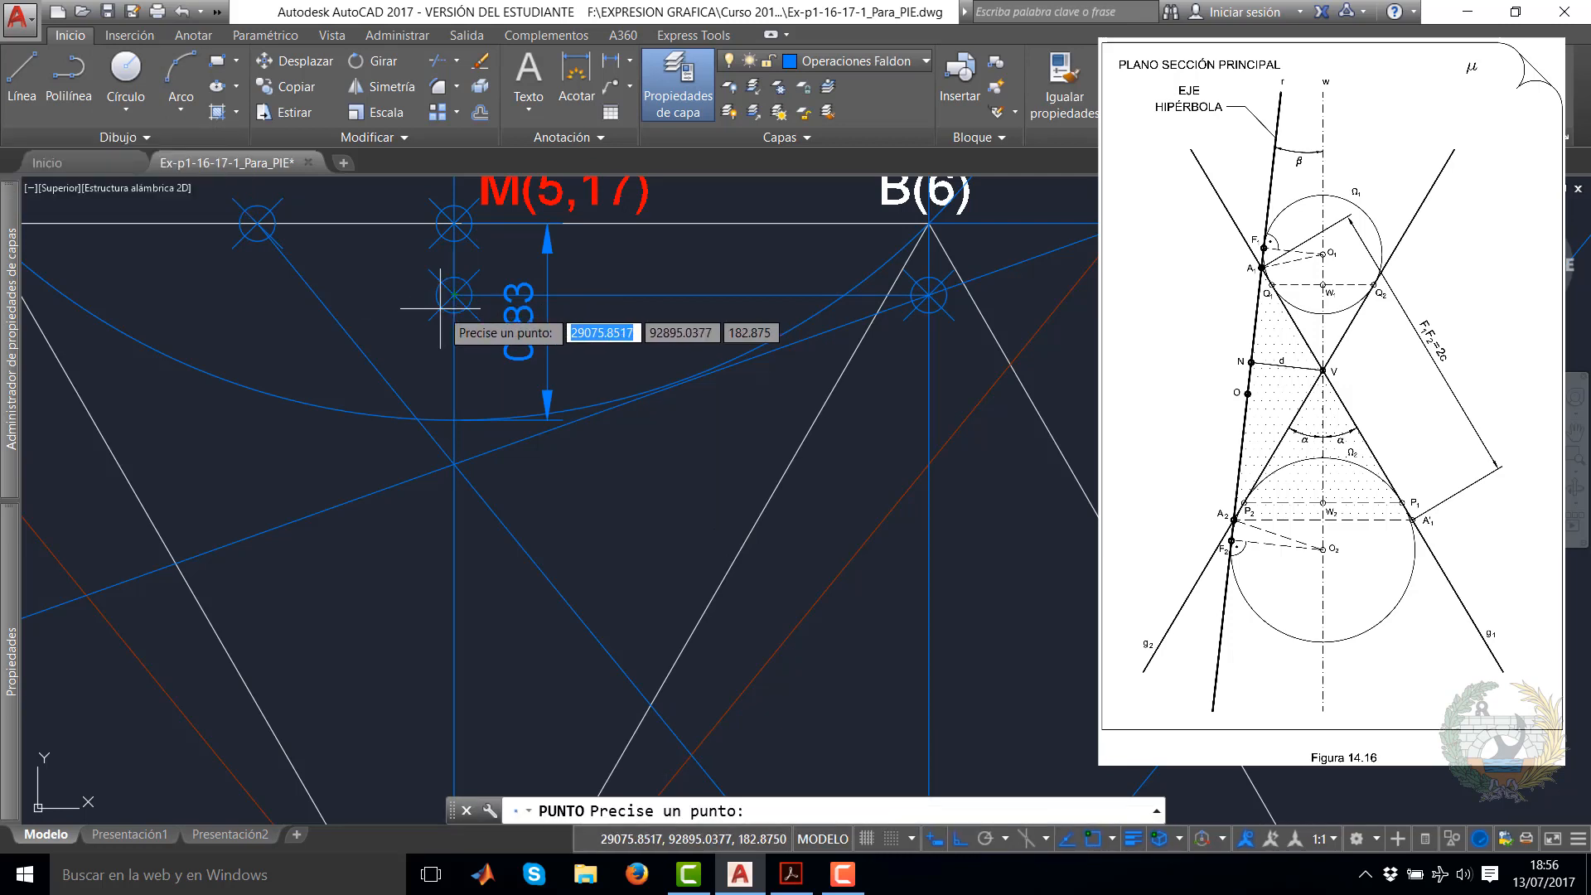
{"action": "key", "text": "Escape"}
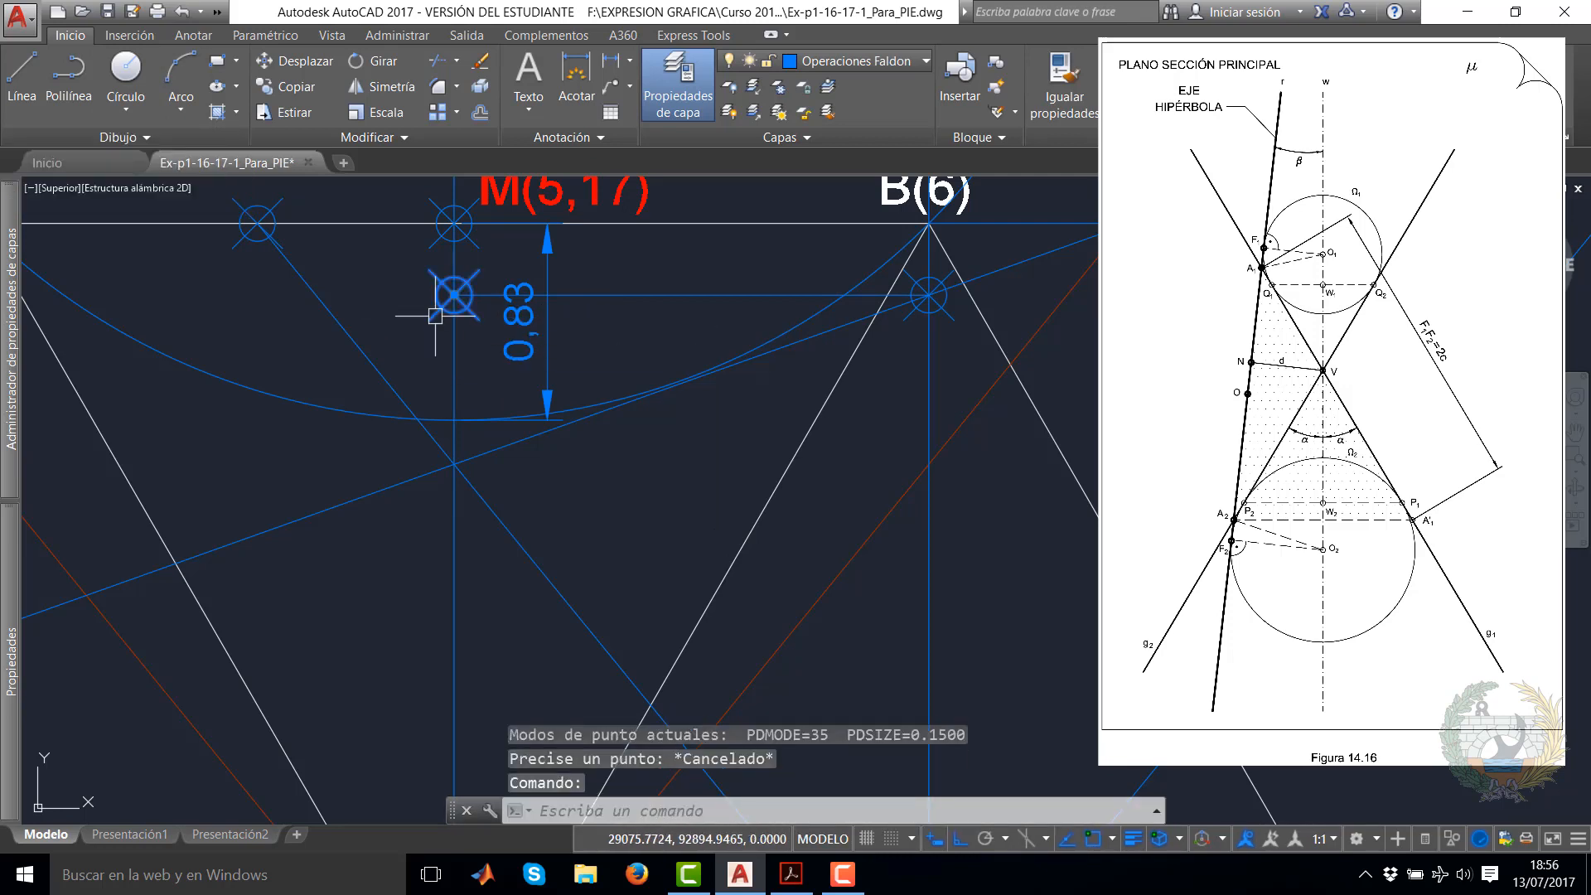
{"action": "left_click", "coordinate": [928, 62]}
{"action": "left_click", "coordinate": [878, 260]}
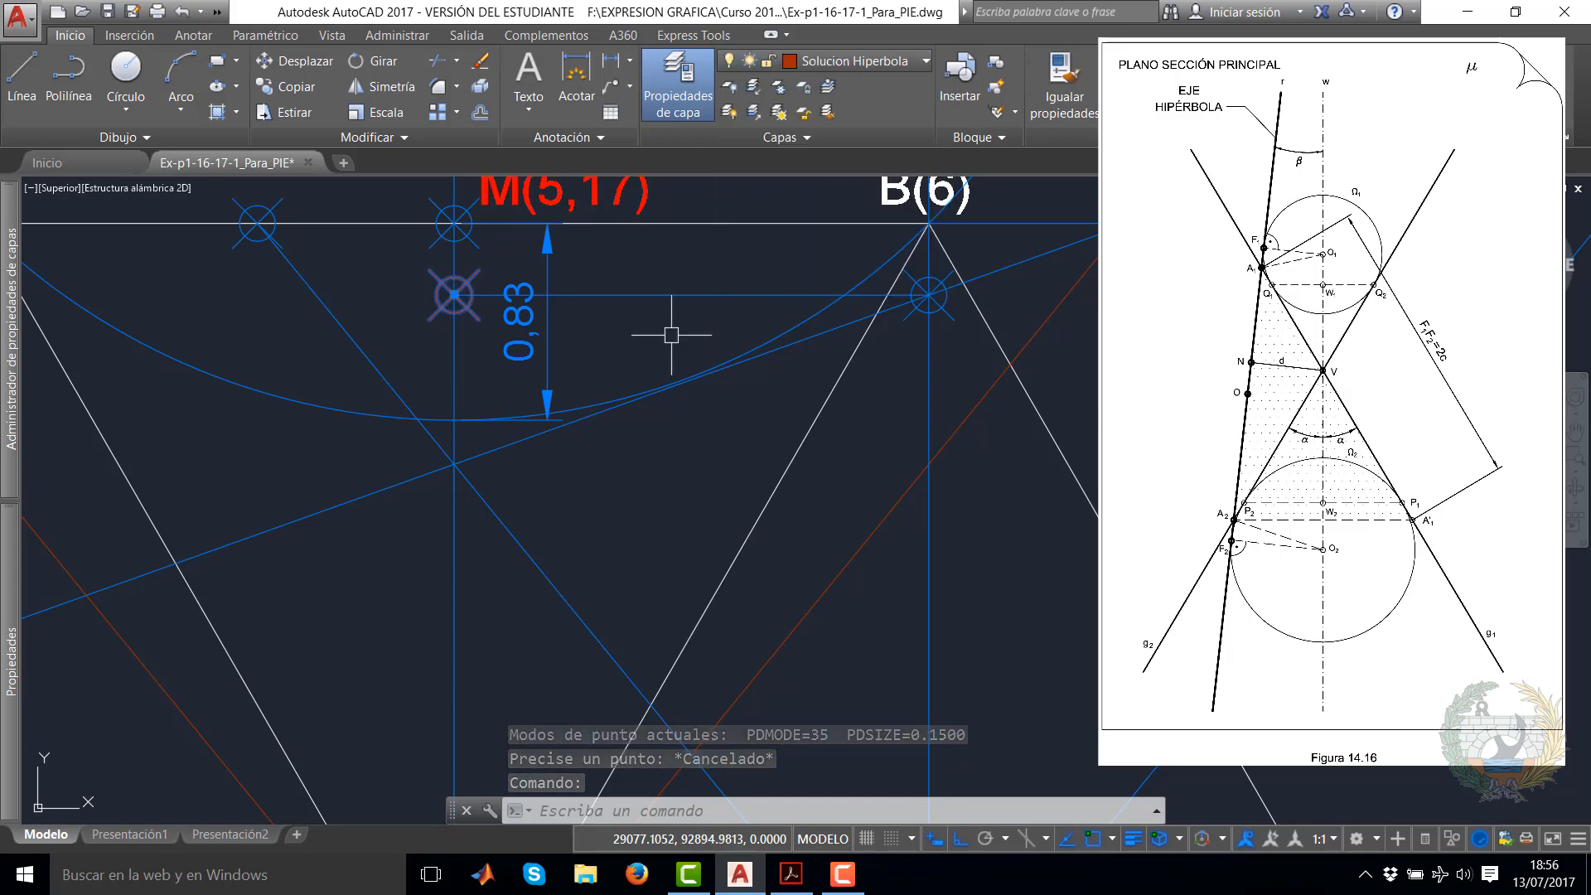
{"action": "key", "text": "Escape"}
Place a point where the bisector, the slanted generatrix and the vertical line through M and V intersect
{"action": "scroll", "coordinate": [463, 446], "scroll_direction": "down", "scroll_amount": 3}
{"action": "middle_click_drag", "start_coordinate": [468, 450], "coordinate": [581, 363]}
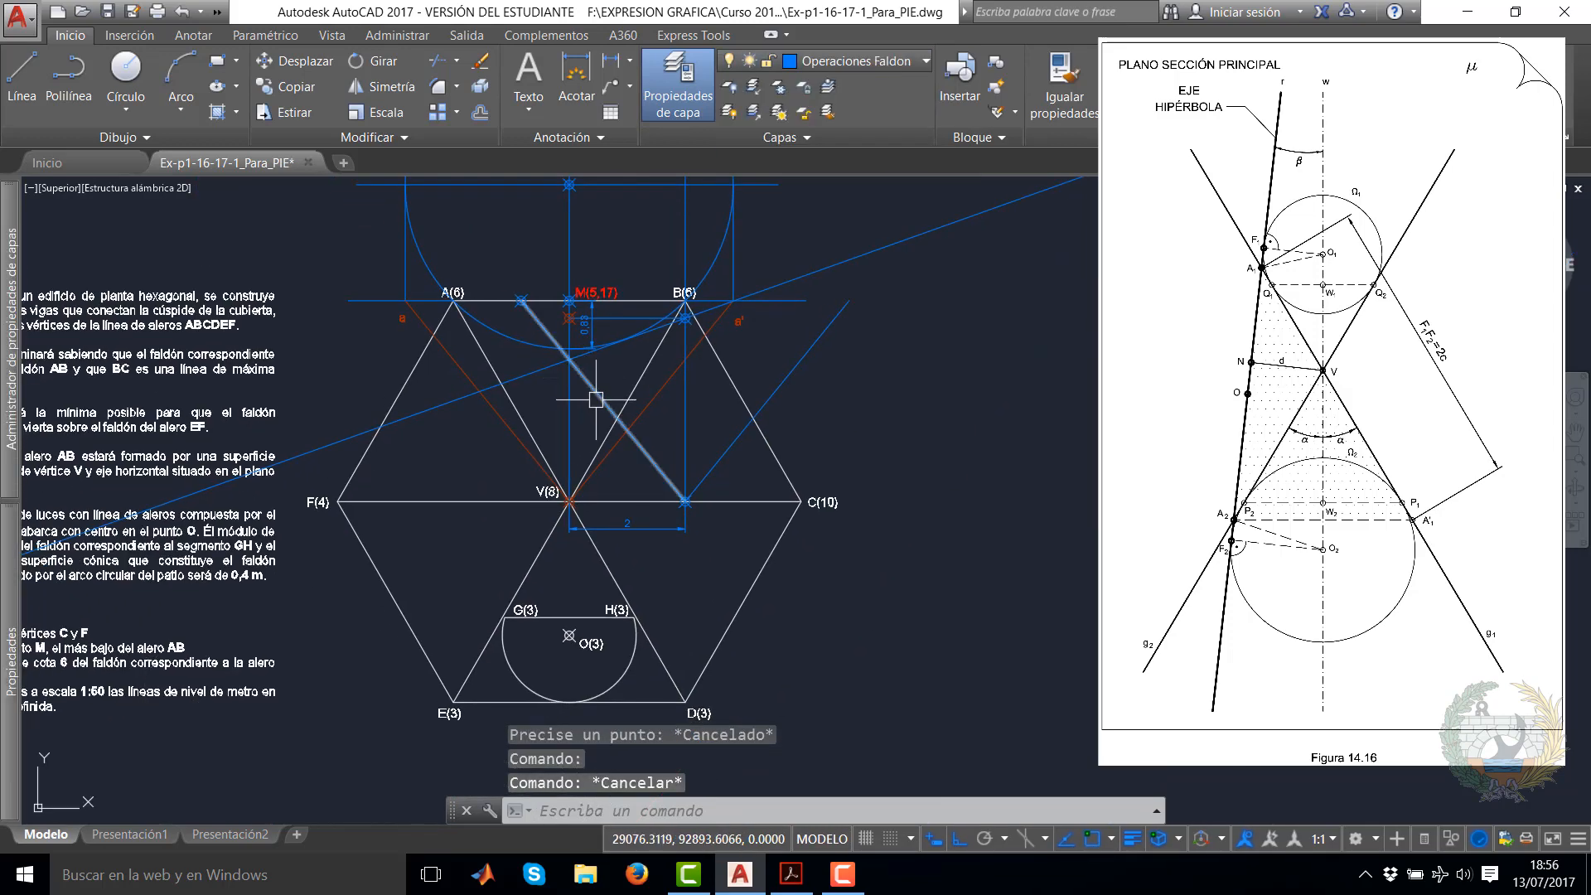
{"action": "scroll", "coordinate": [662, 366], "scroll_direction": "up", "scroll_amount": 4}
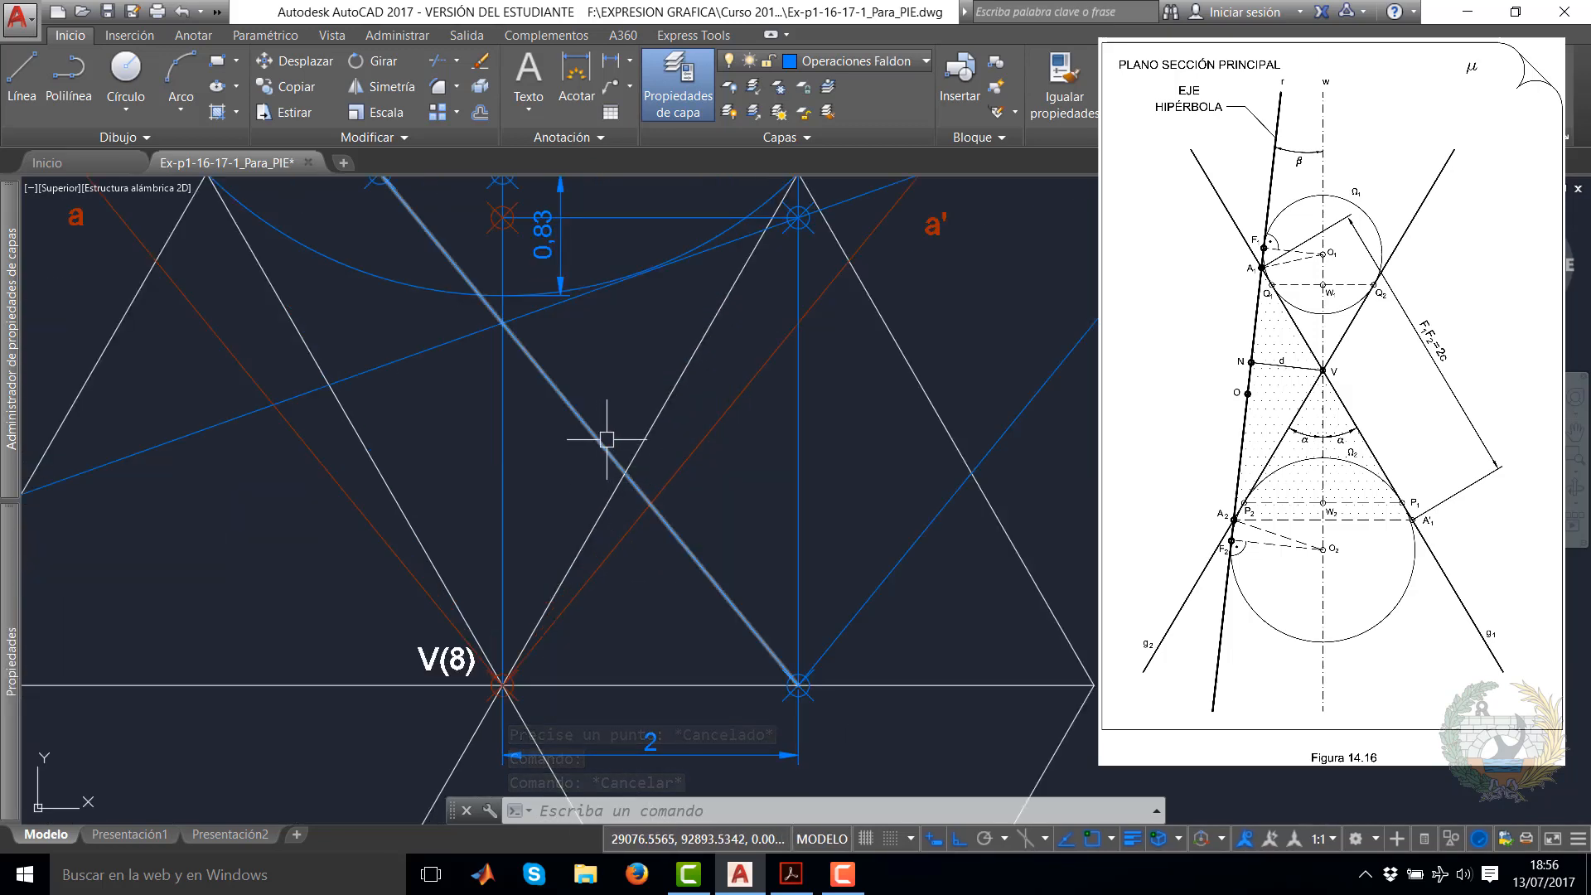
{"action": "scroll", "coordinate": [553, 391], "scroll_direction": "down", "scroll_amount": 3}
{"action": "scroll", "coordinate": [568, 380], "scroll_direction": "up", "scroll_amount": 6}
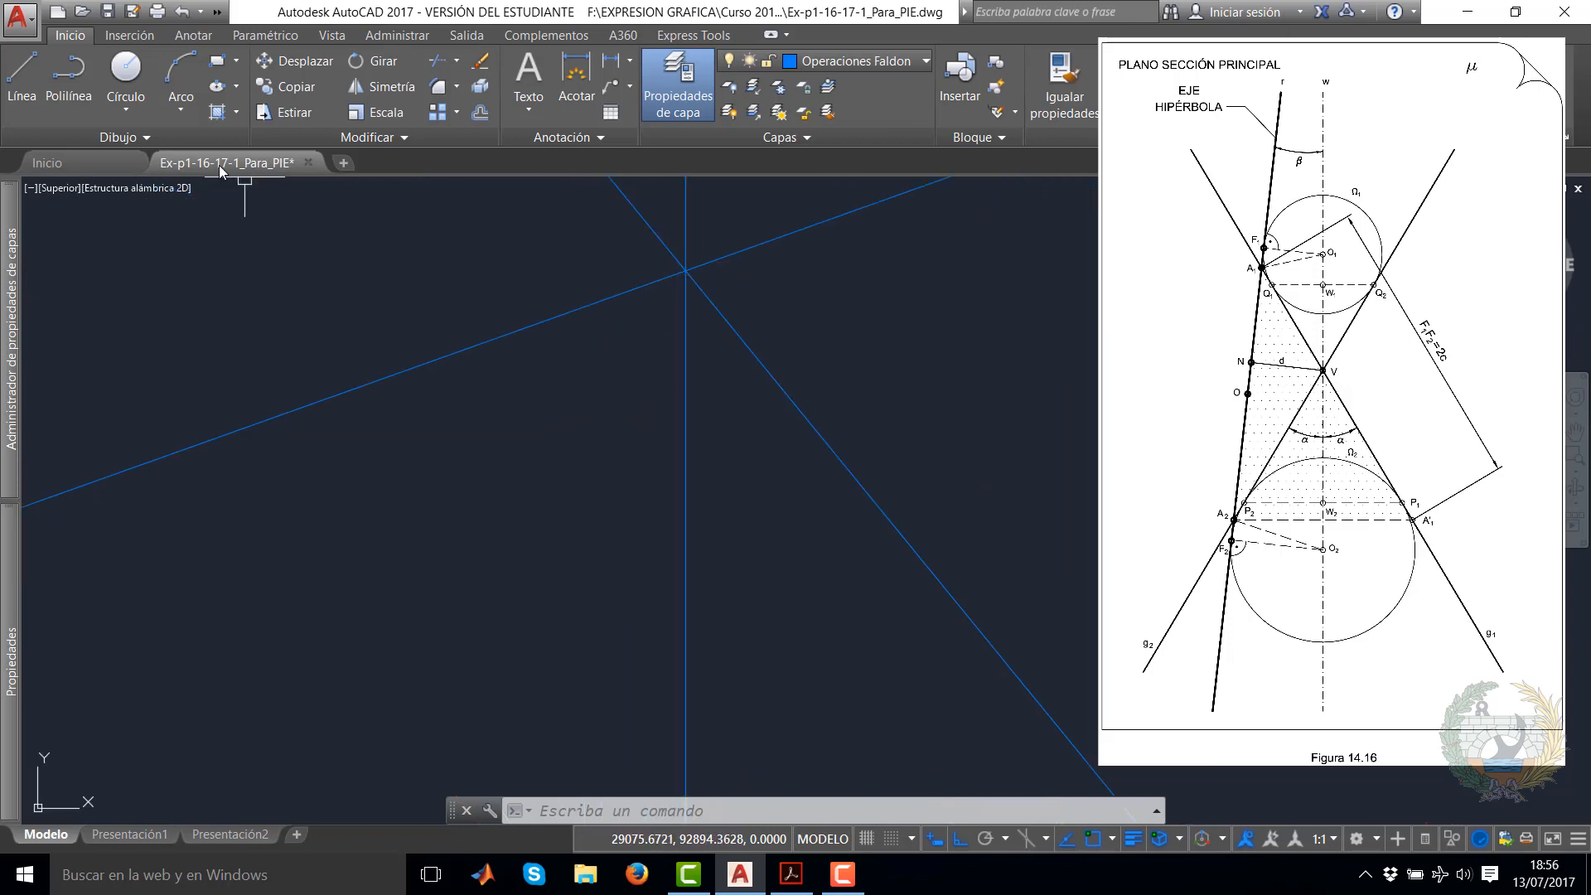
{"action": "left_click", "coordinate": [151, 139]}
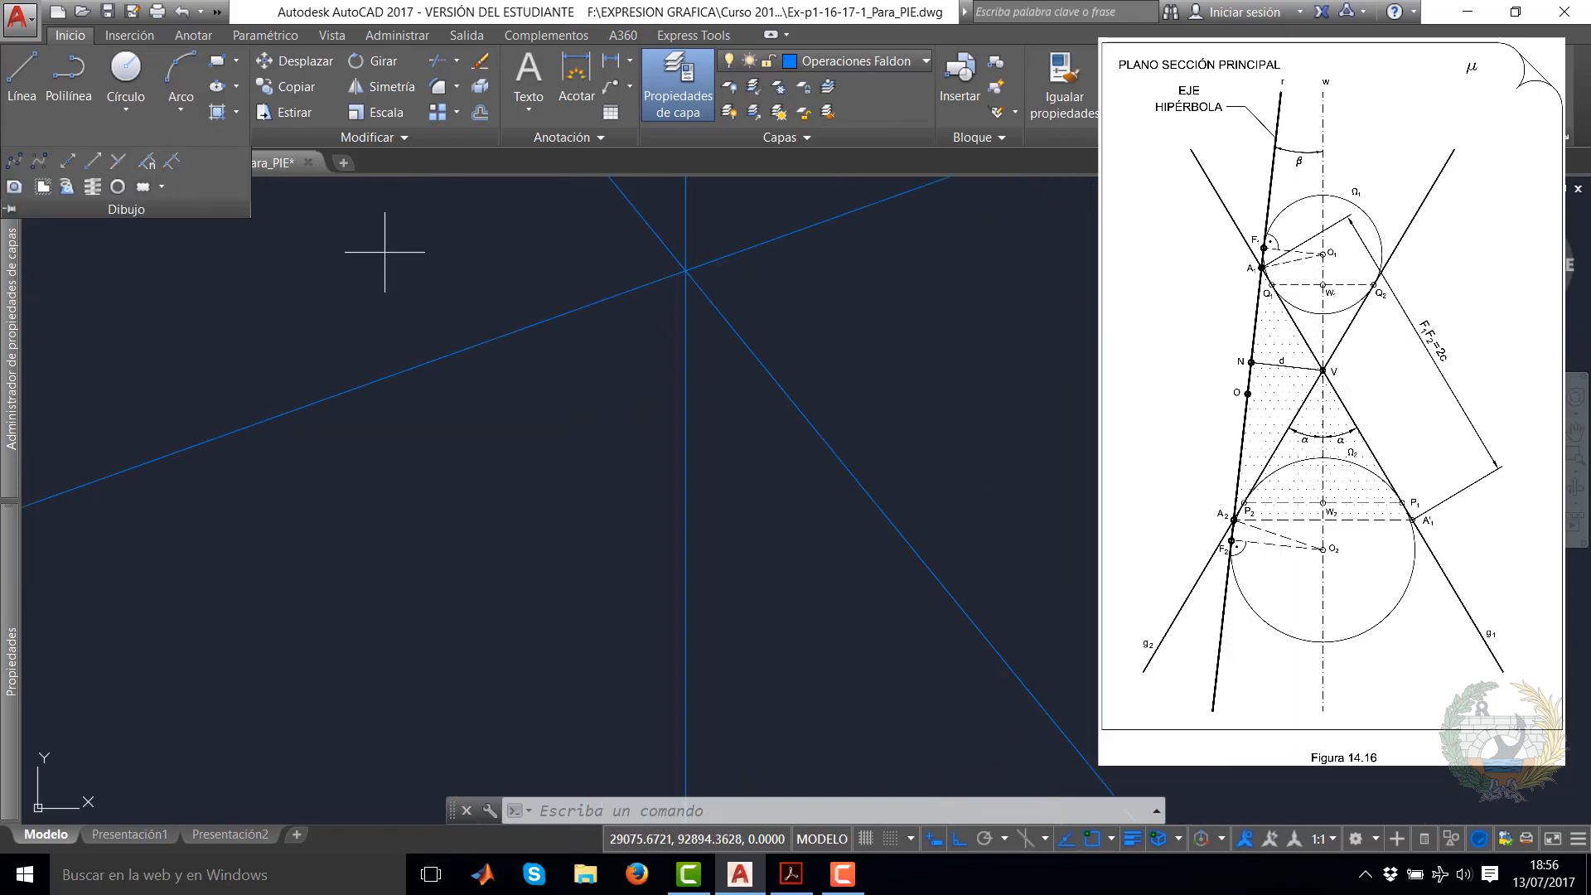
{"action": "left_click", "coordinate": [686, 277]}
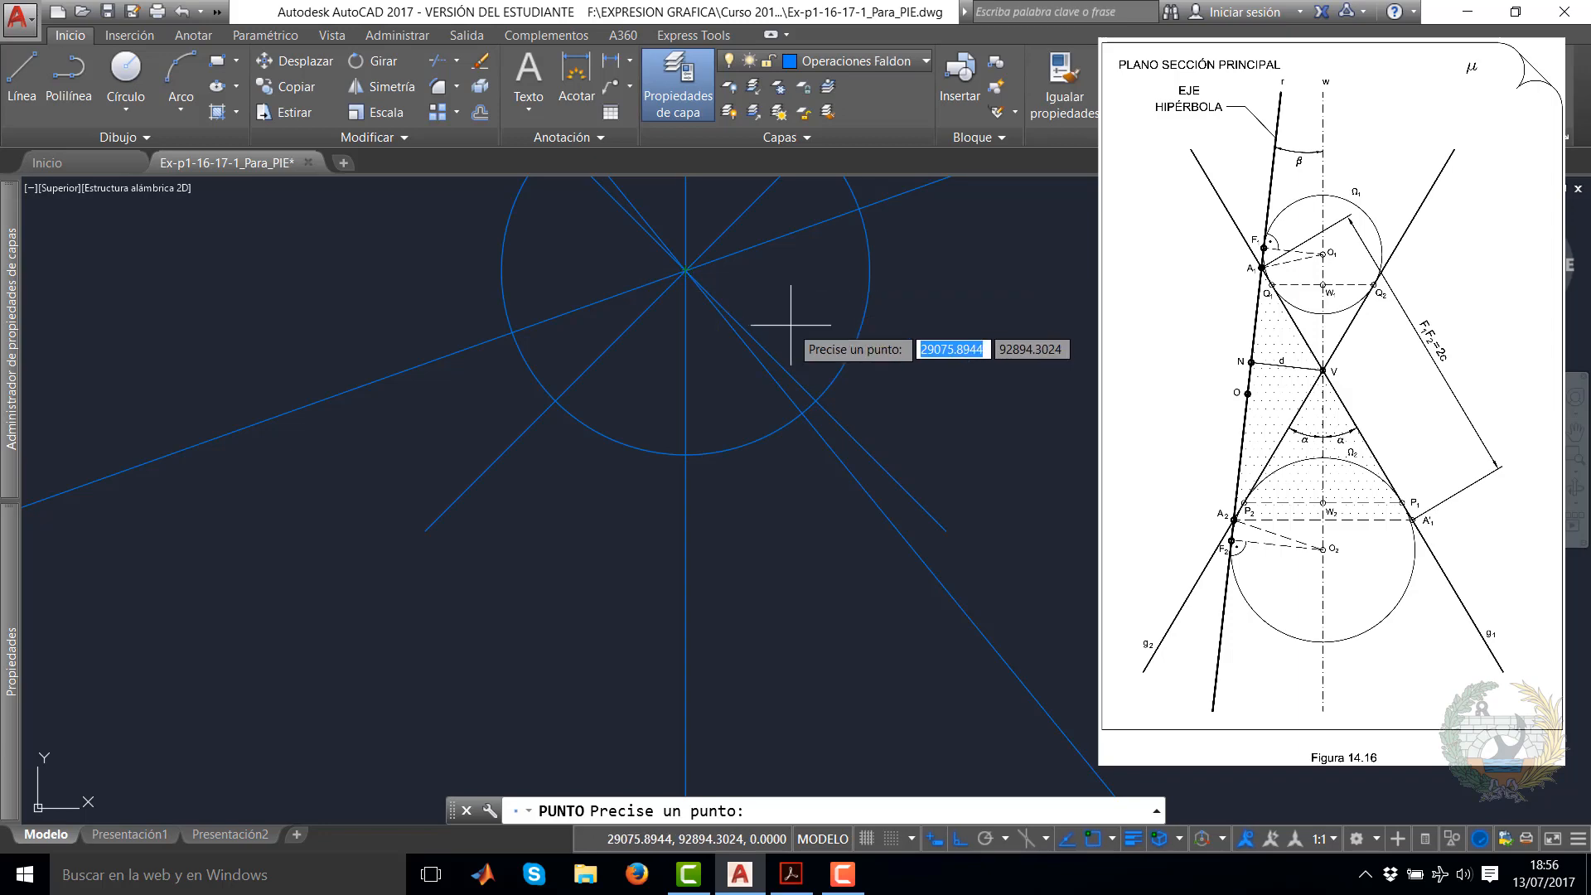
{"action": "key", "text": "Escape"}
Match the properties of the point at the bisector's vertex to those of the Solucion Hiperbola point just below M
{"action": "scroll", "coordinate": [871, 345], "scroll_direction": "down", "scroll_amount": 8}
{"action": "mouse_move", "coordinate": [912, 326]}
{"action": "middle_mouse_down"}
{"action": "mouse_move", "coordinate": [812, 621]}
{"action": "mouse_move", "coordinate": [866, 519]}
{"action": "middle_mouse_up"}
{"action": "scroll", "coordinate": [814, 617], "scroll_direction": "up", "scroll_amount": 2}
{"action": "scroll", "coordinate": [874, 540], "scroll_direction": "down", "scroll_amount": 4}
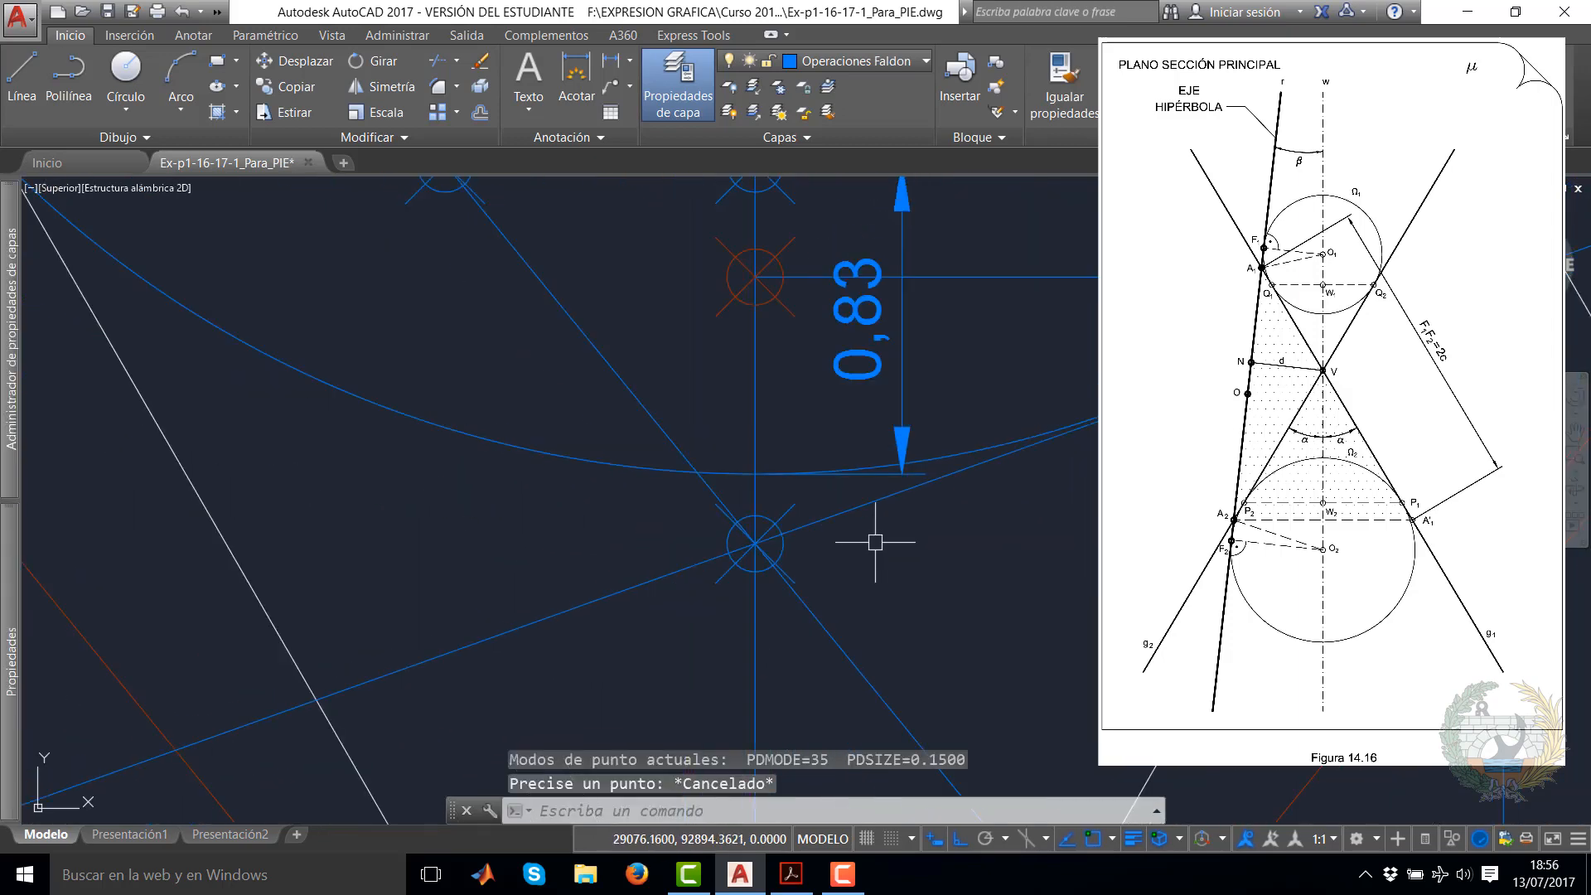
{"action": "left_click", "coordinate": [1063, 123]}
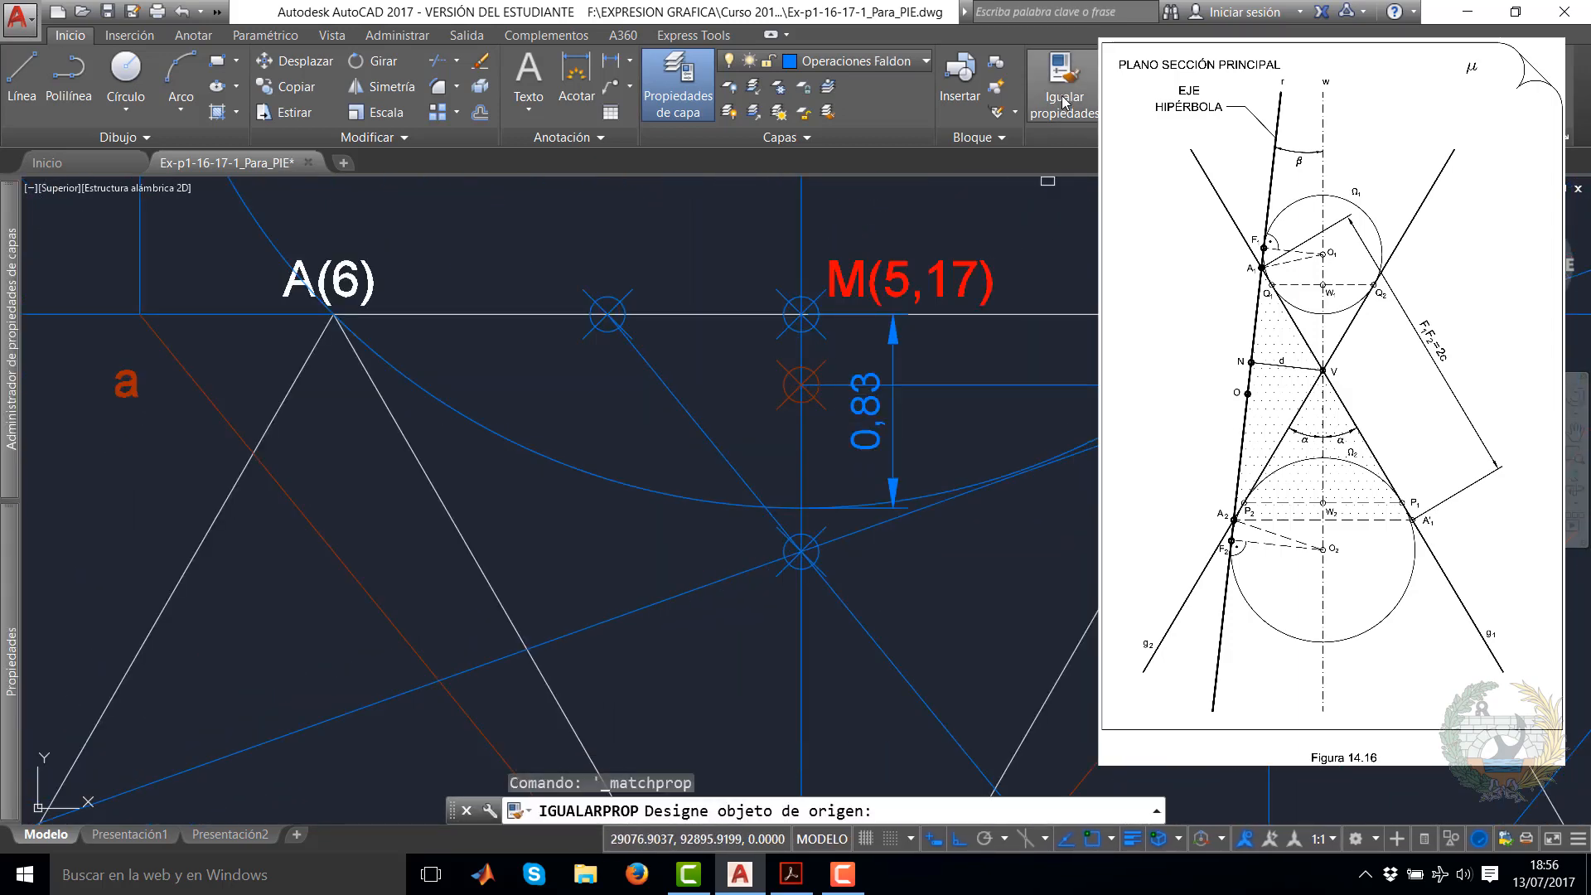
{"action": "left_click", "coordinate": [815, 405]}
{"action": "right_click", "coordinate": [800, 534]}
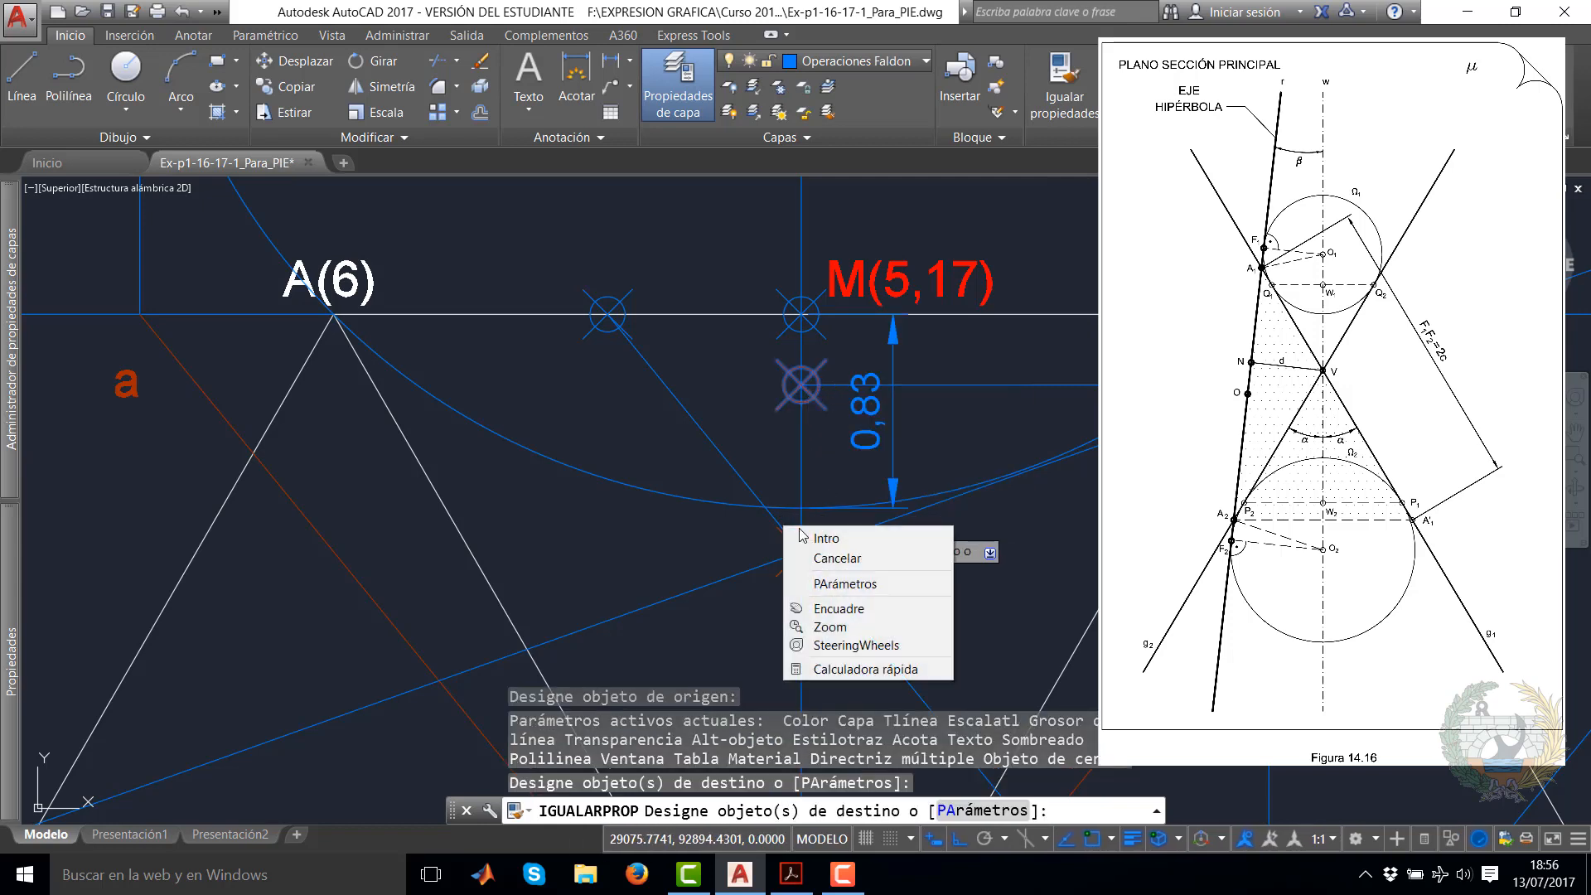
{"action": "key", "text": "Escape"}
{"action": "key", "text": "Escape"}
Copy the label "a" from the outer generatrix to beside each of the two hyperbola solution points on line VM
{"action": "scroll", "coordinate": [649, 433], "scroll_direction": "down", "scroll_amount": 2}
{"action": "middle_click_drag", "start_coordinate": [625, 451], "coordinate": [652, 390]}
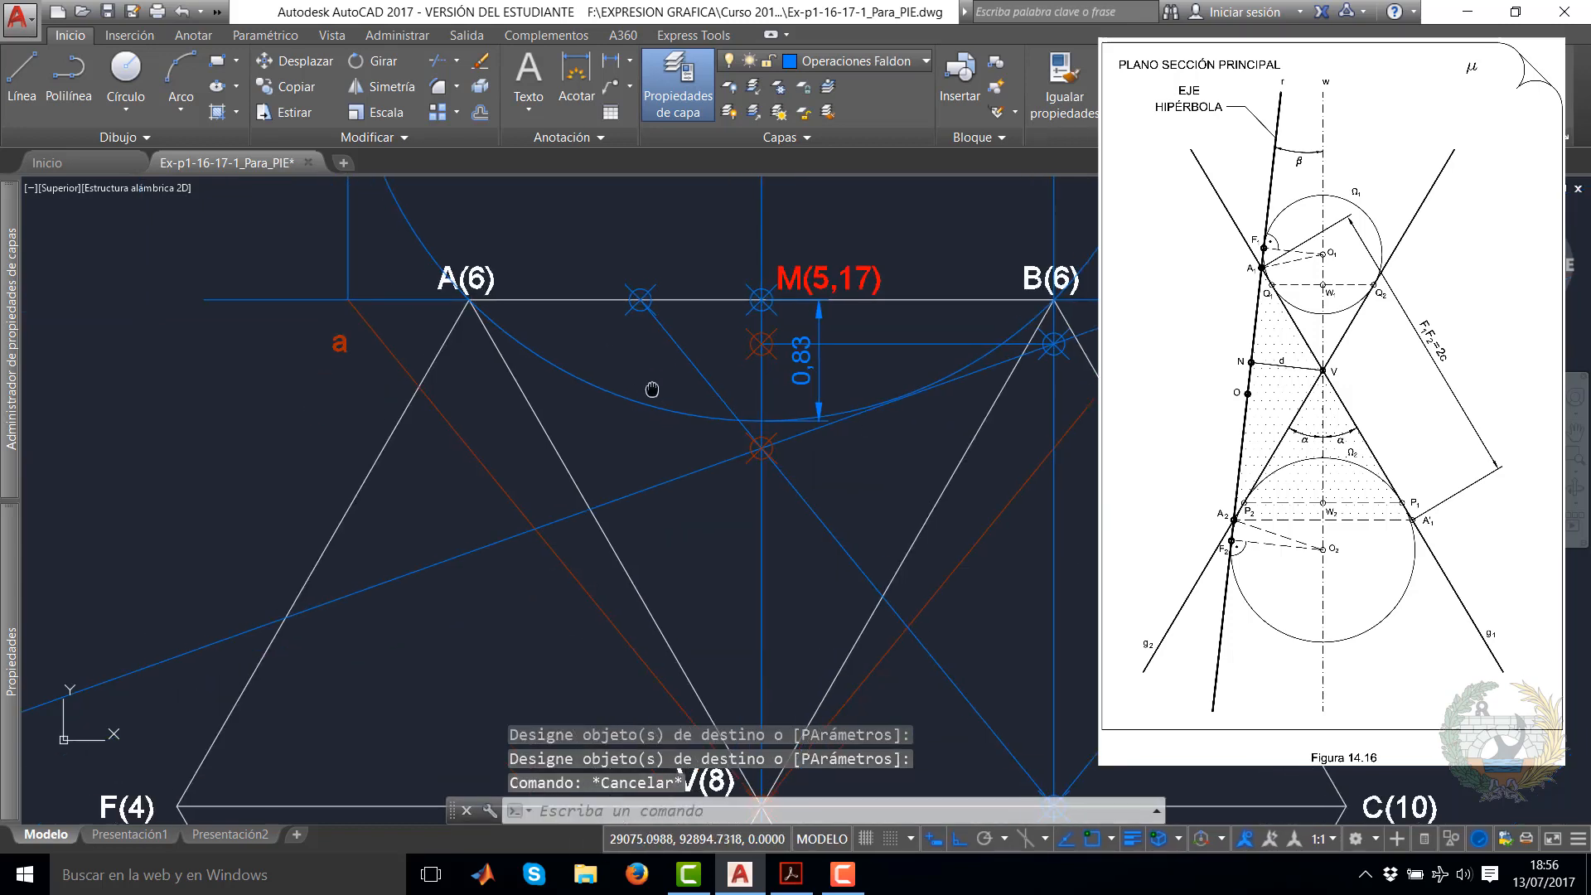
{"action": "left_click", "coordinate": [347, 343]}
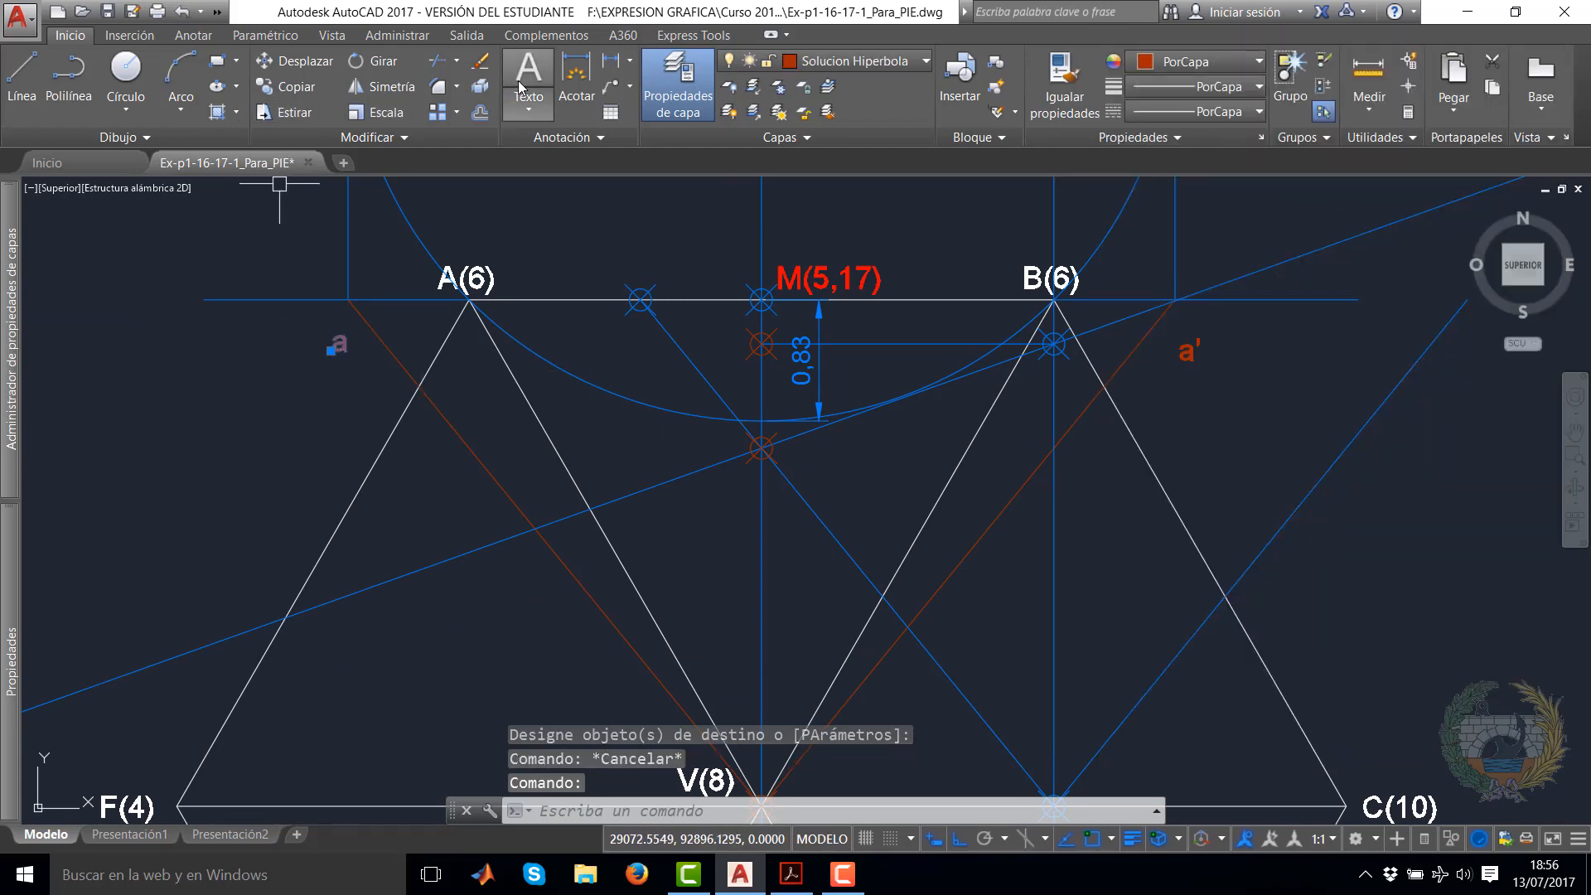
{"action": "left_click", "coordinate": [330, 362]}
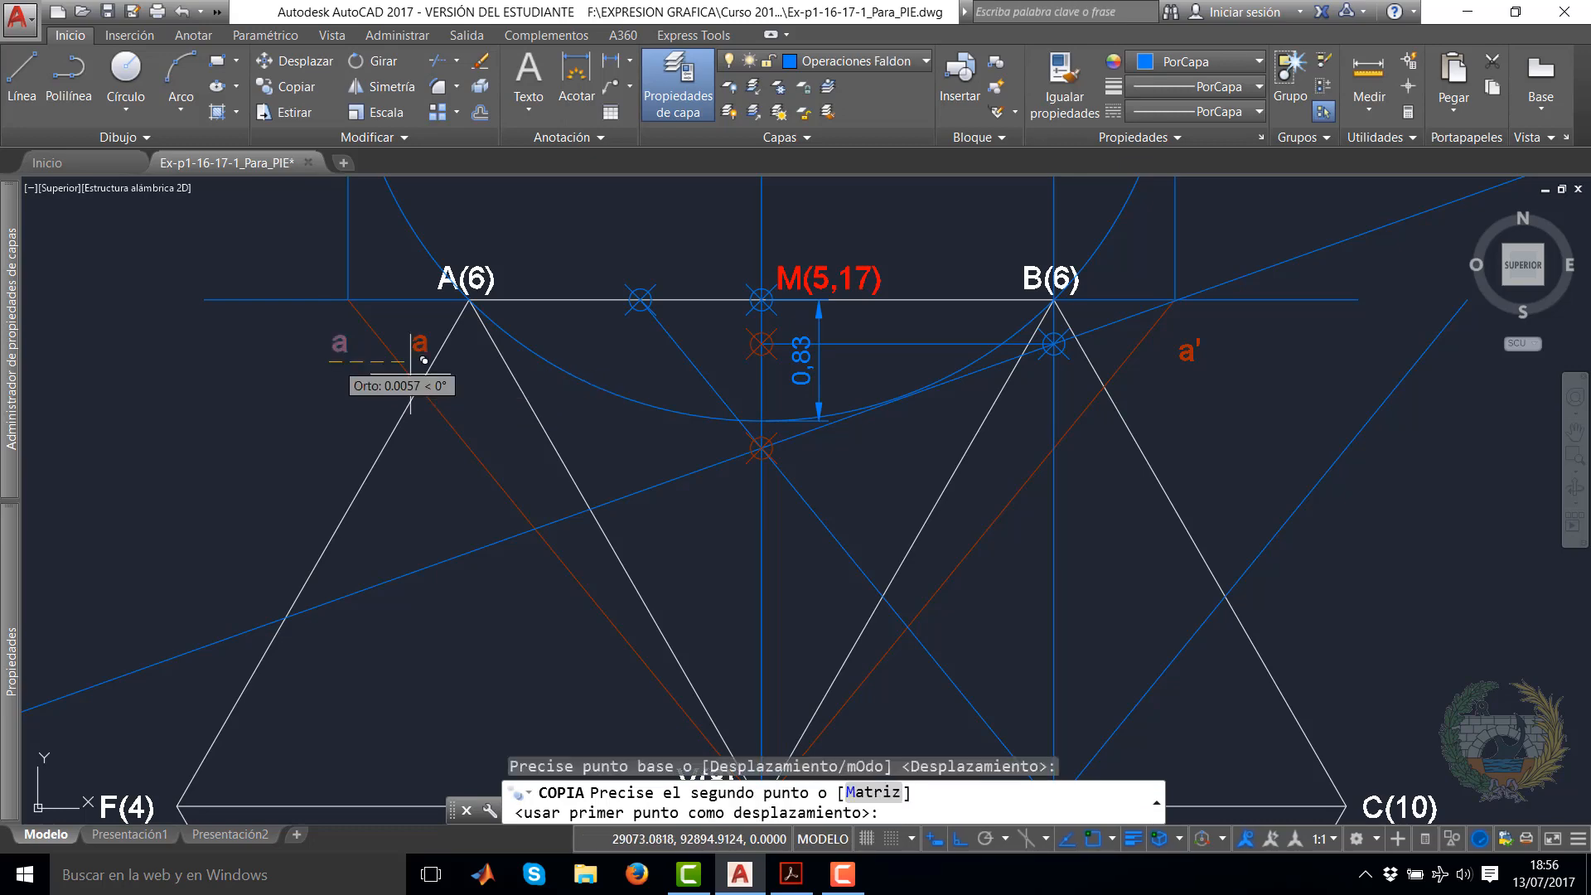
{"action": "scroll", "coordinate": [719, 382], "scroll_direction": "up", "scroll_amount": 4}
{"action": "left_click", "coordinate": [732, 349]}
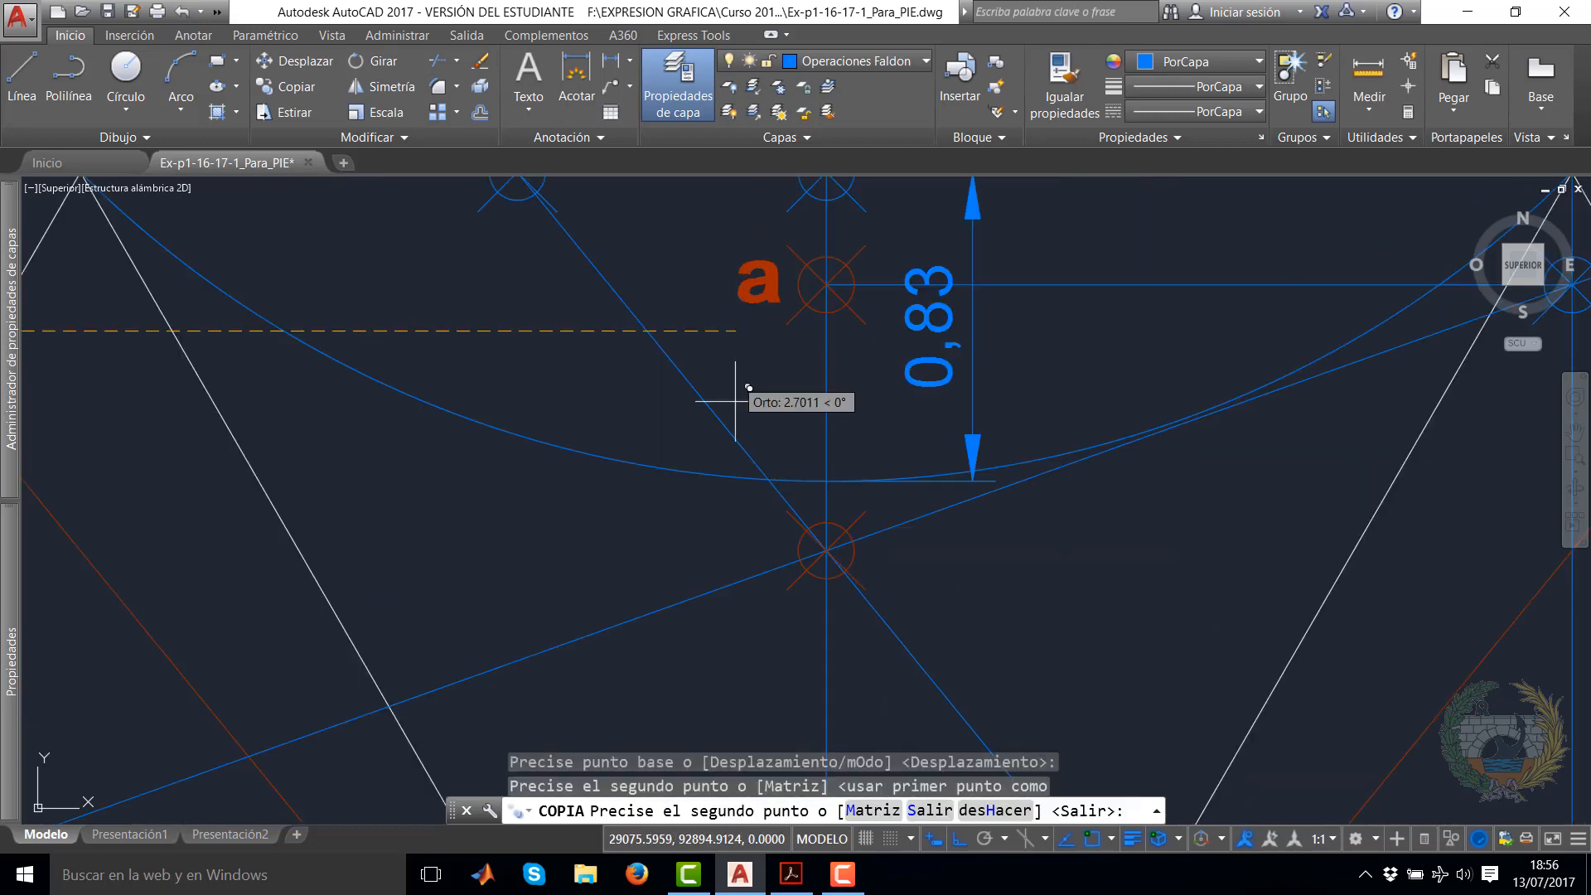
{"action": "key", "text": "F8"}
{"action": "middle_click_drag", "start_coordinate": [730, 575], "coordinate": [679, 399]}
{"action": "right_click", "coordinate": [679, 489]}
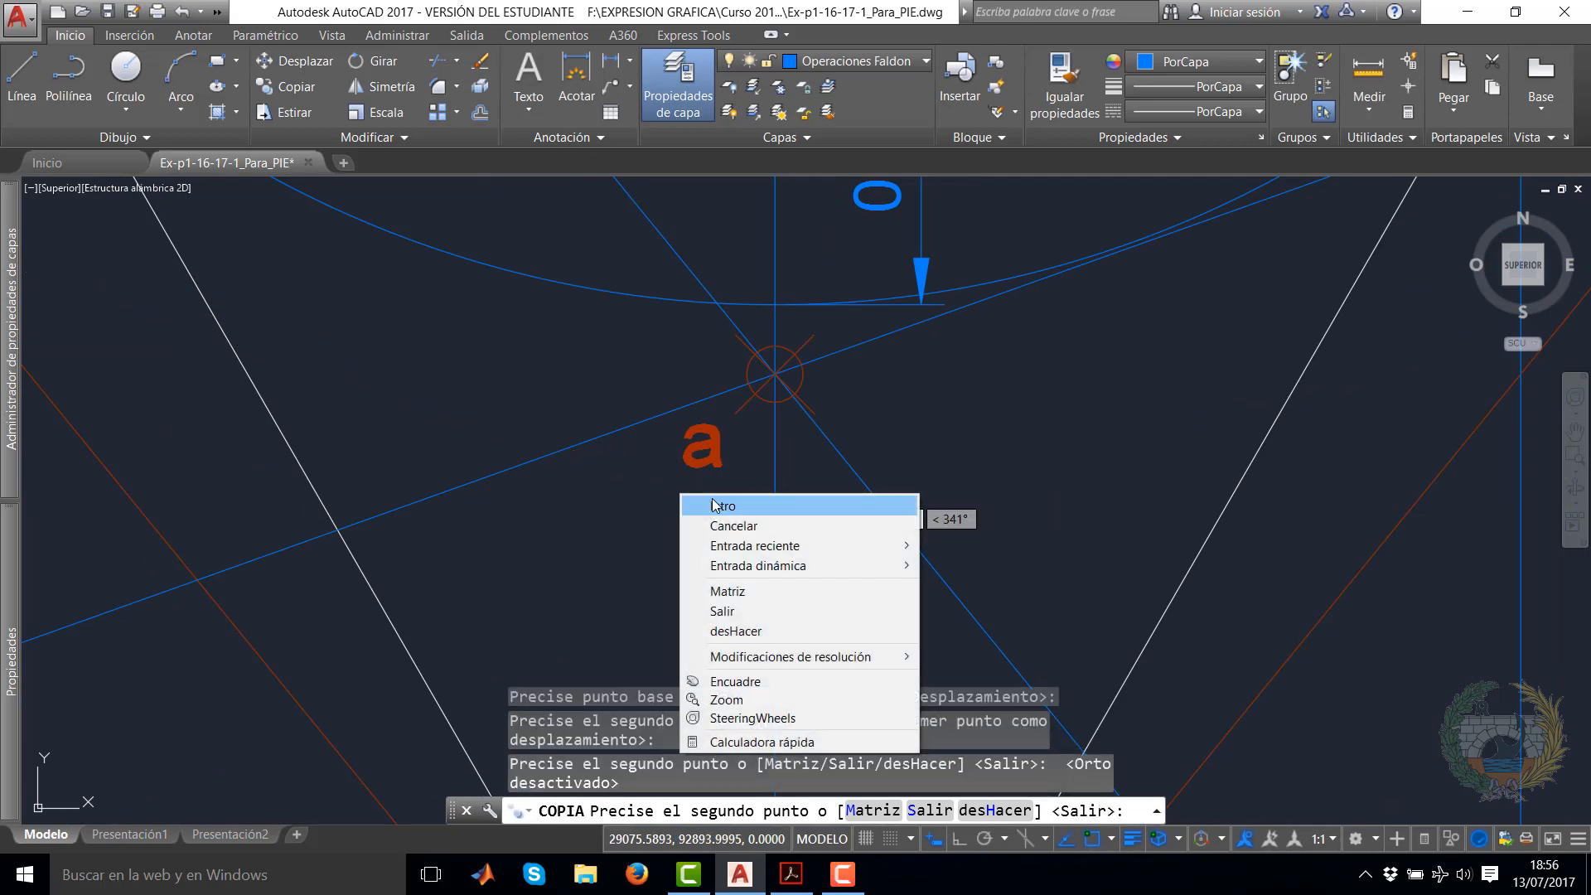
{"action": "left_click", "coordinate": [700, 501]}
{"action": "scroll", "coordinate": [821, 426], "scroll_direction": "down", "scroll_amount": 6}
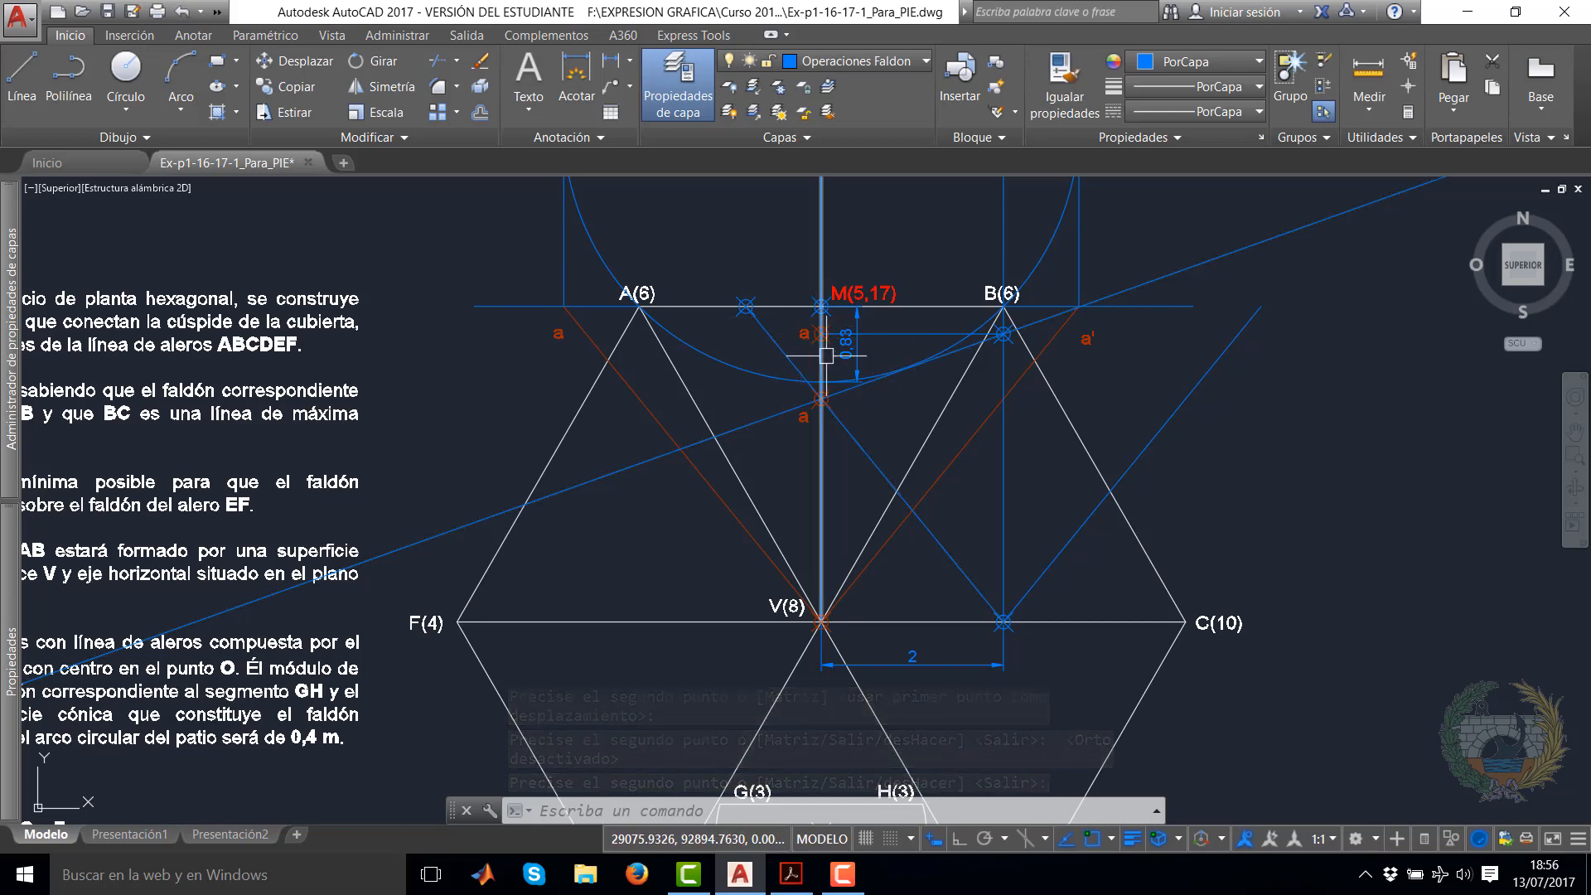
Change the copied label beside the lower solution point to X and the one beside the upper point to W
{"action": "scroll", "coordinate": [835, 624], "scroll_direction": "down", "scroll_amount": 4}
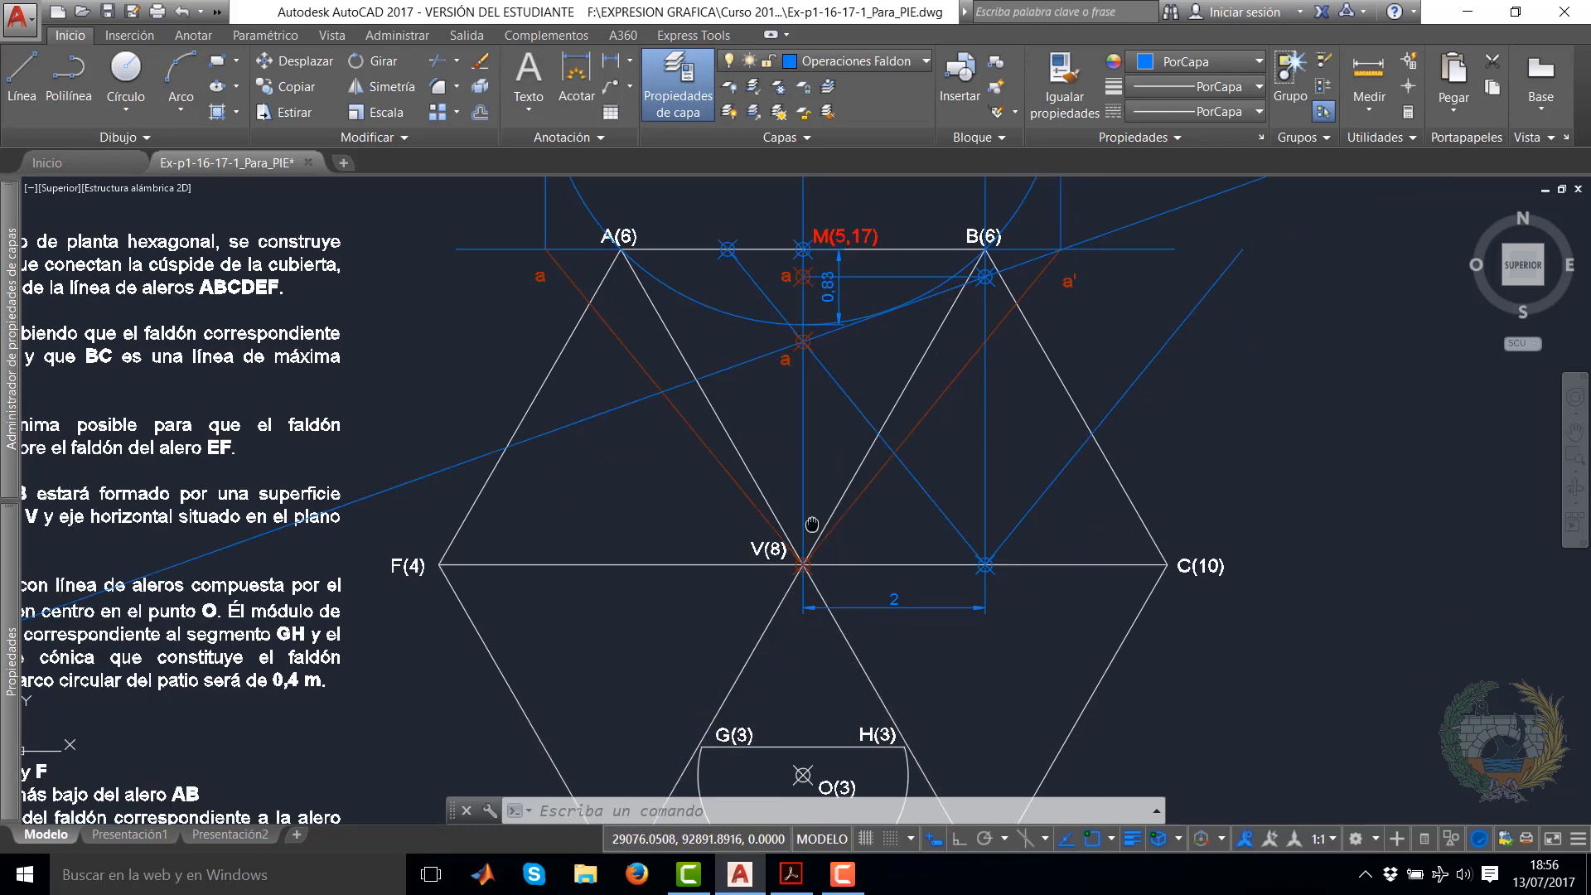
{"action": "scroll", "coordinate": [797, 510], "scroll_direction": "up", "scroll_amount": 2}
{"action": "scroll", "coordinate": [797, 510], "scroll_direction": "up", "scroll_amount": 6}
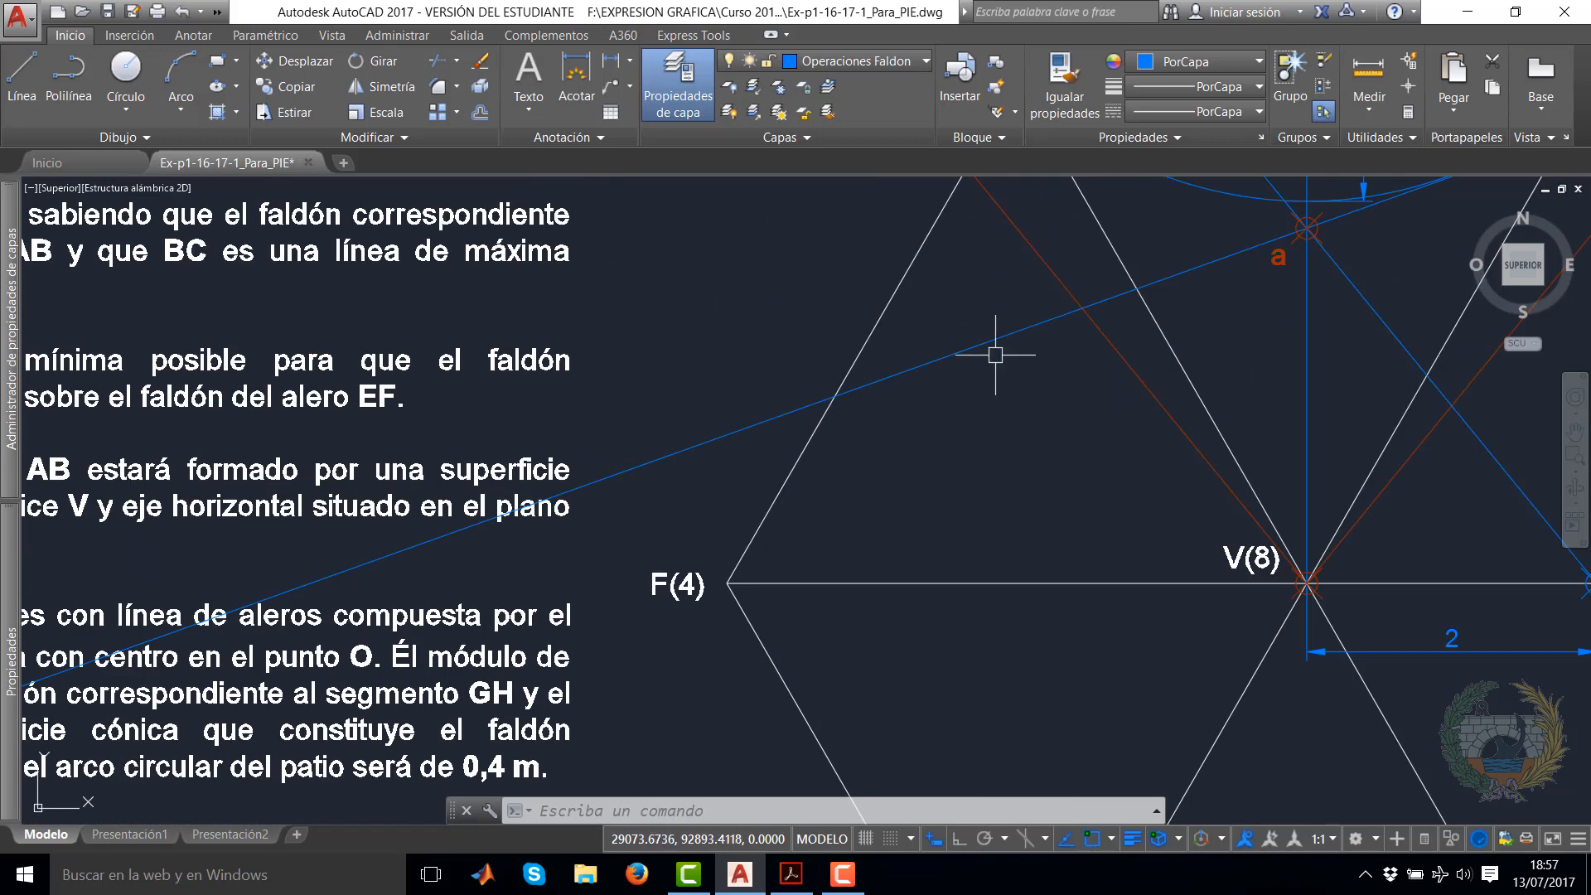
{"action": "middle_click_drag", "start_coordinate": [967, 490], "coordinate": [784, 536]}
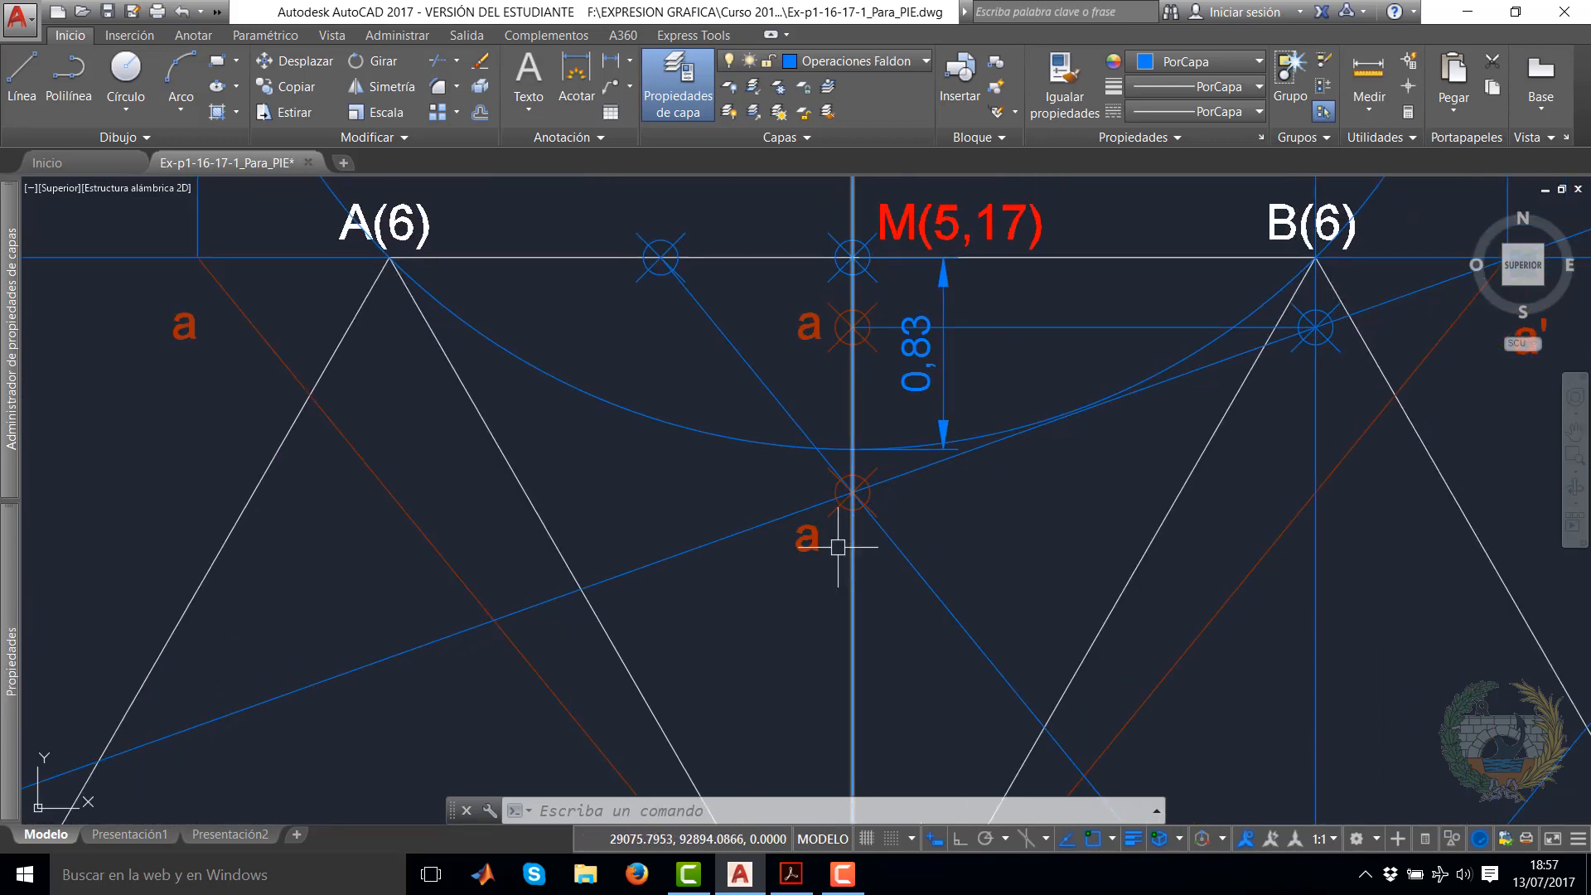
{"action": "double_click", "coordinate": [807, 538]}
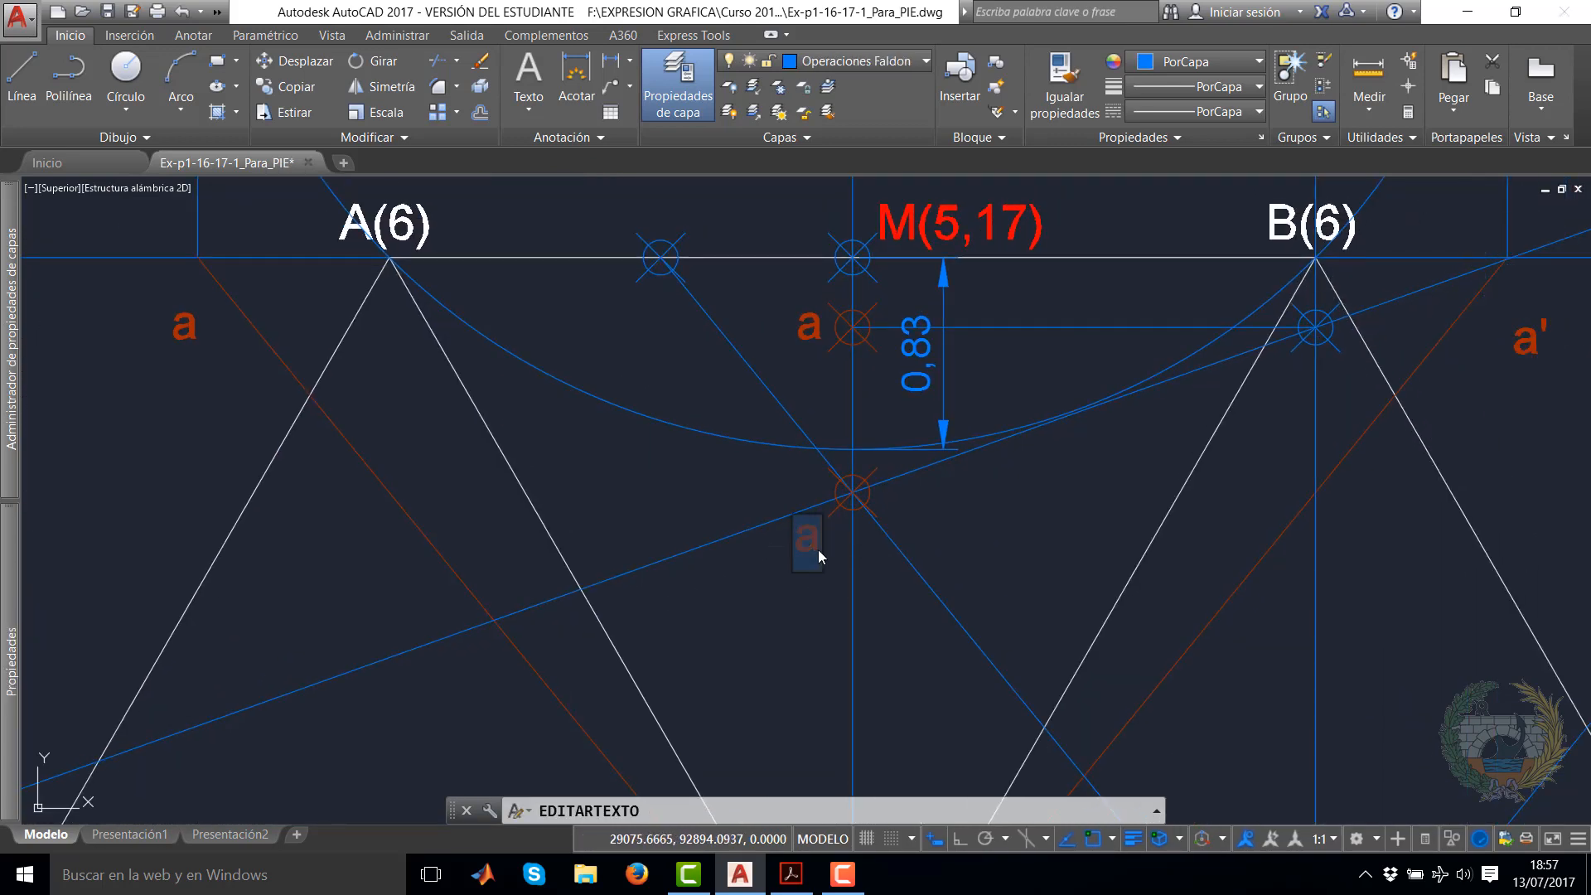
{"action": "type", "text": "X"}
{"action": "key", "text": "Return"}
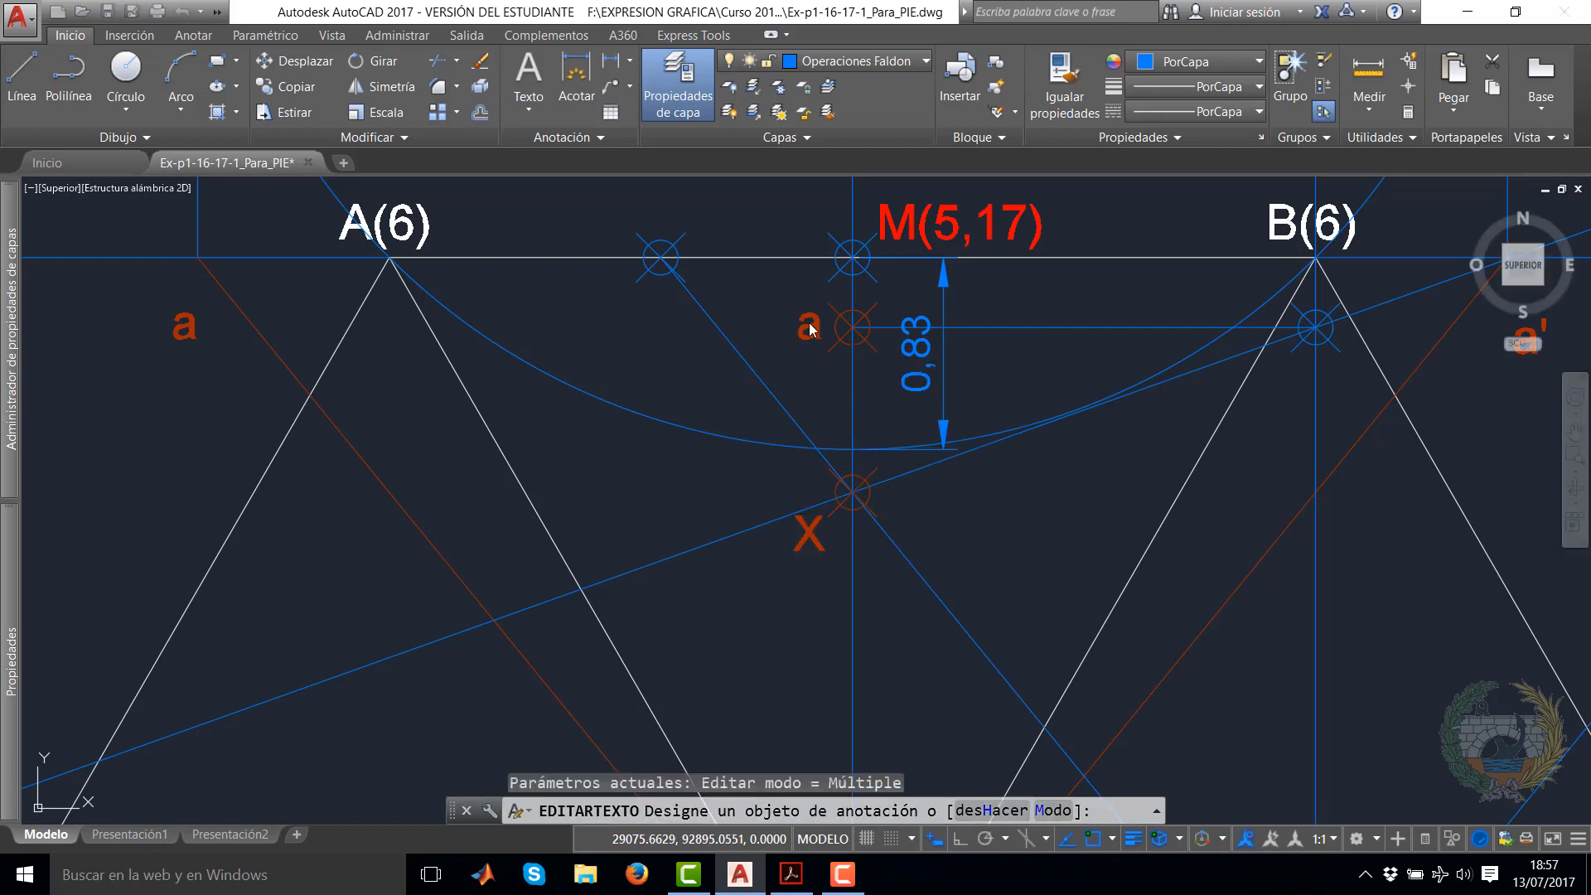
{"action": "left_click", "coordinate": [810, 329]}
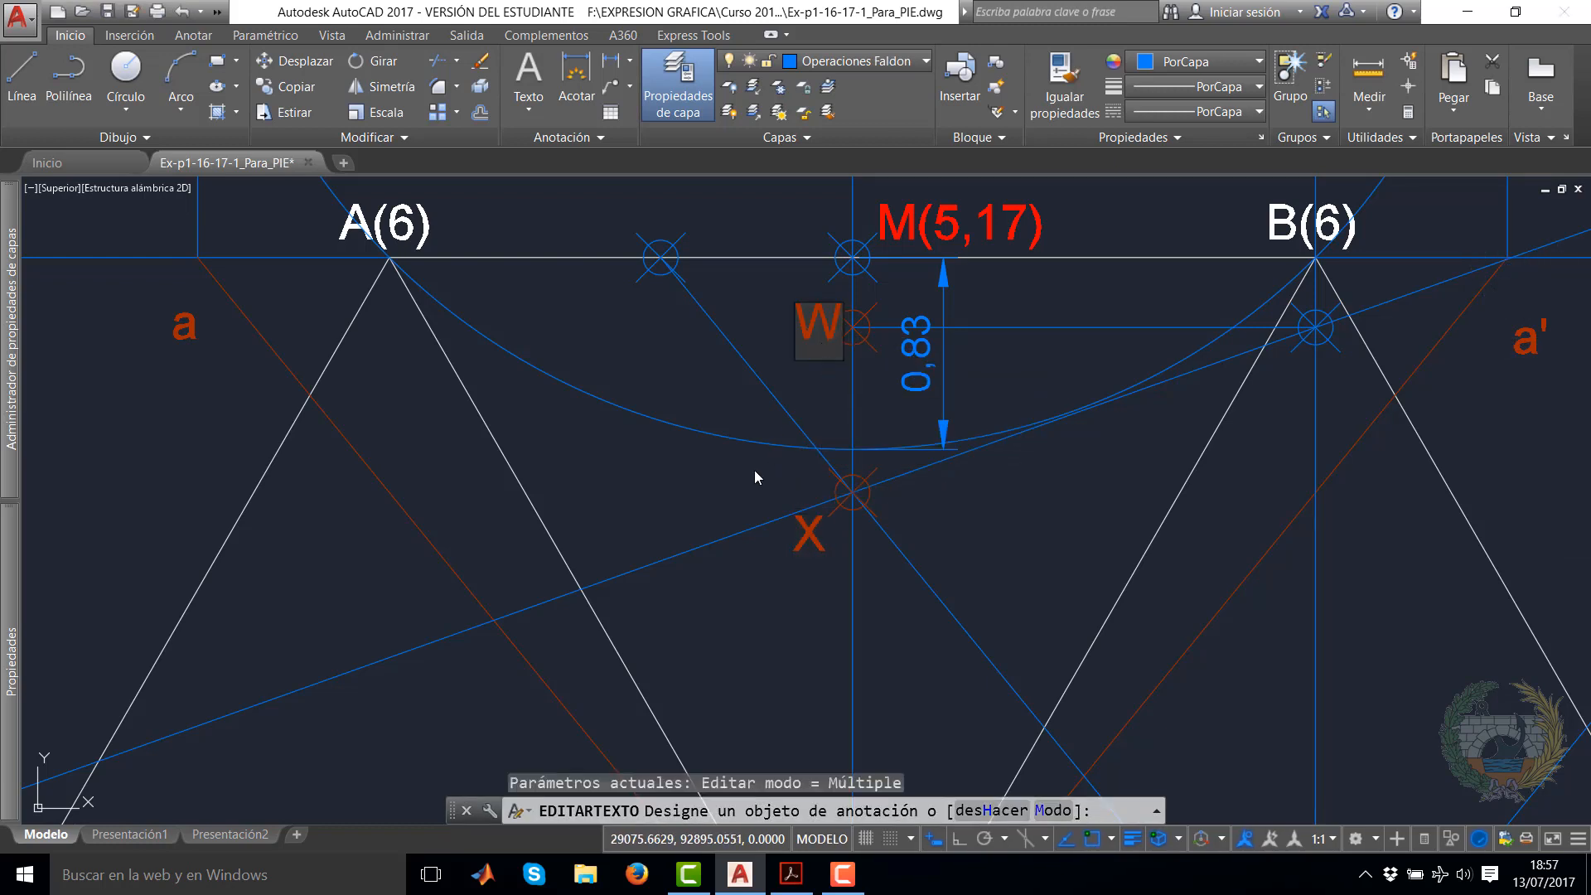
{"action": "right_click", "coordinate": [816, 357]}
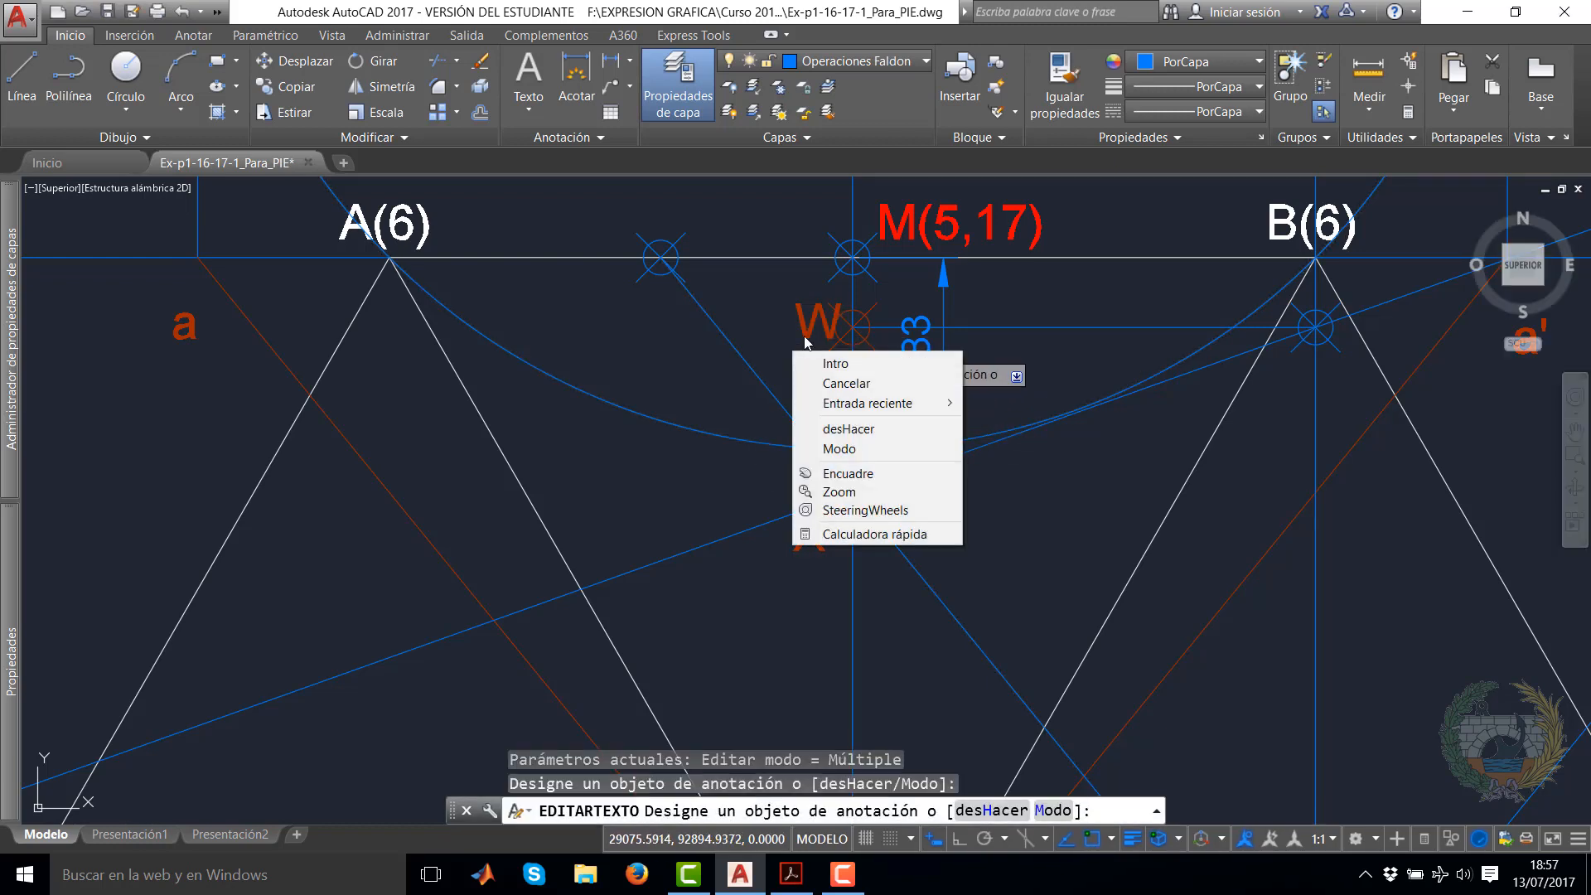
{"action": "left_click", "coordinate": [836, 363]}
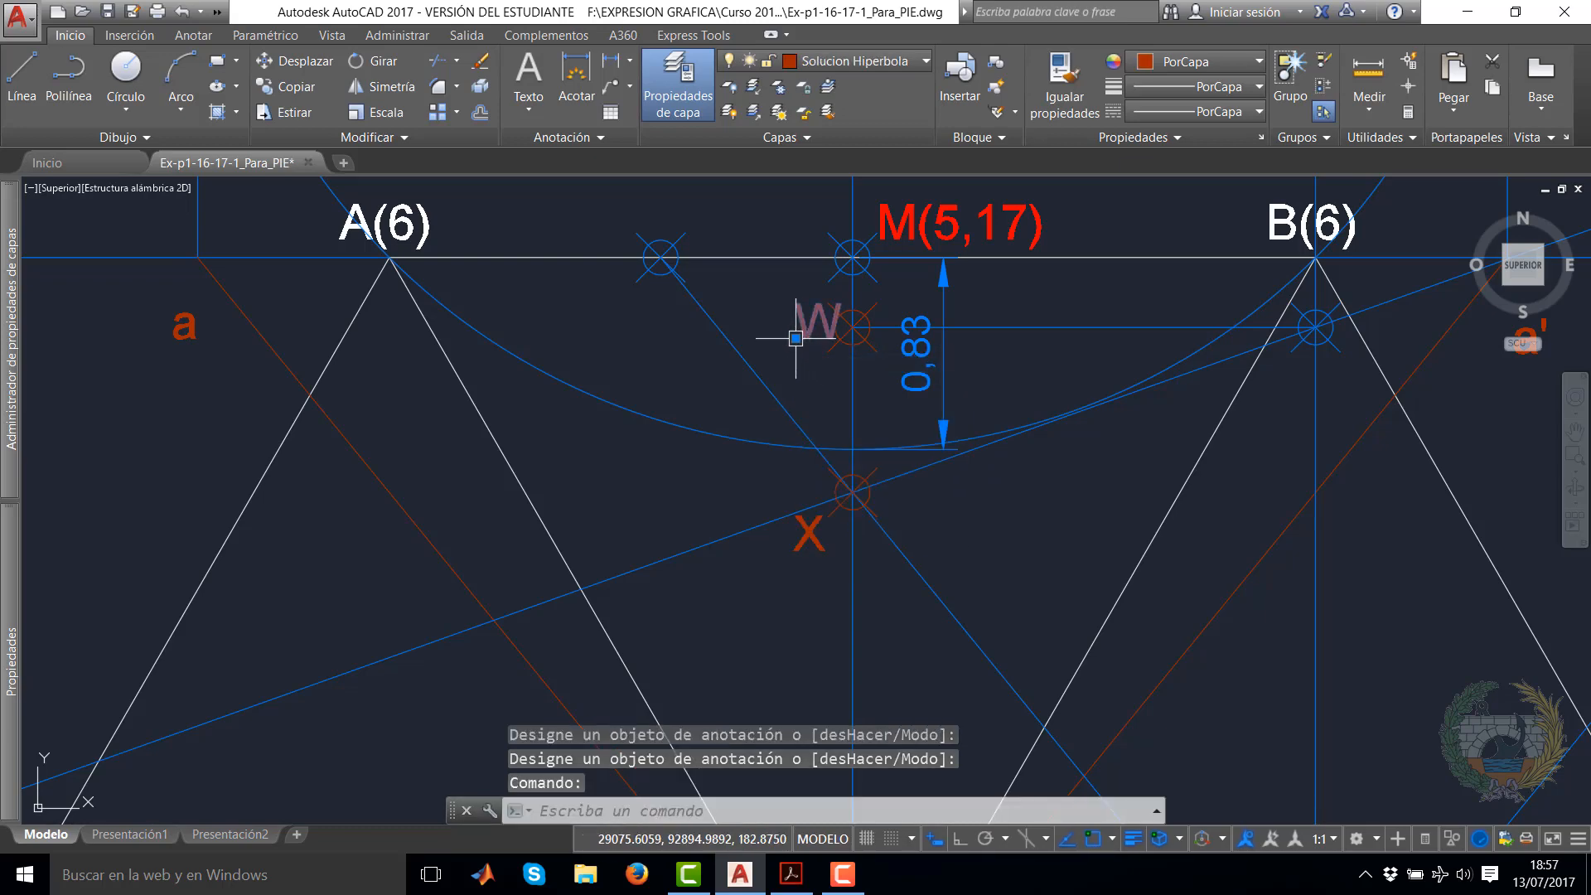
Shift the label W slightly away from its point, keeping it at the same height
{"action": "left_click", "coordinate": [795, 338]}
{"action": "left_click", "coordinate": [772, 337]}
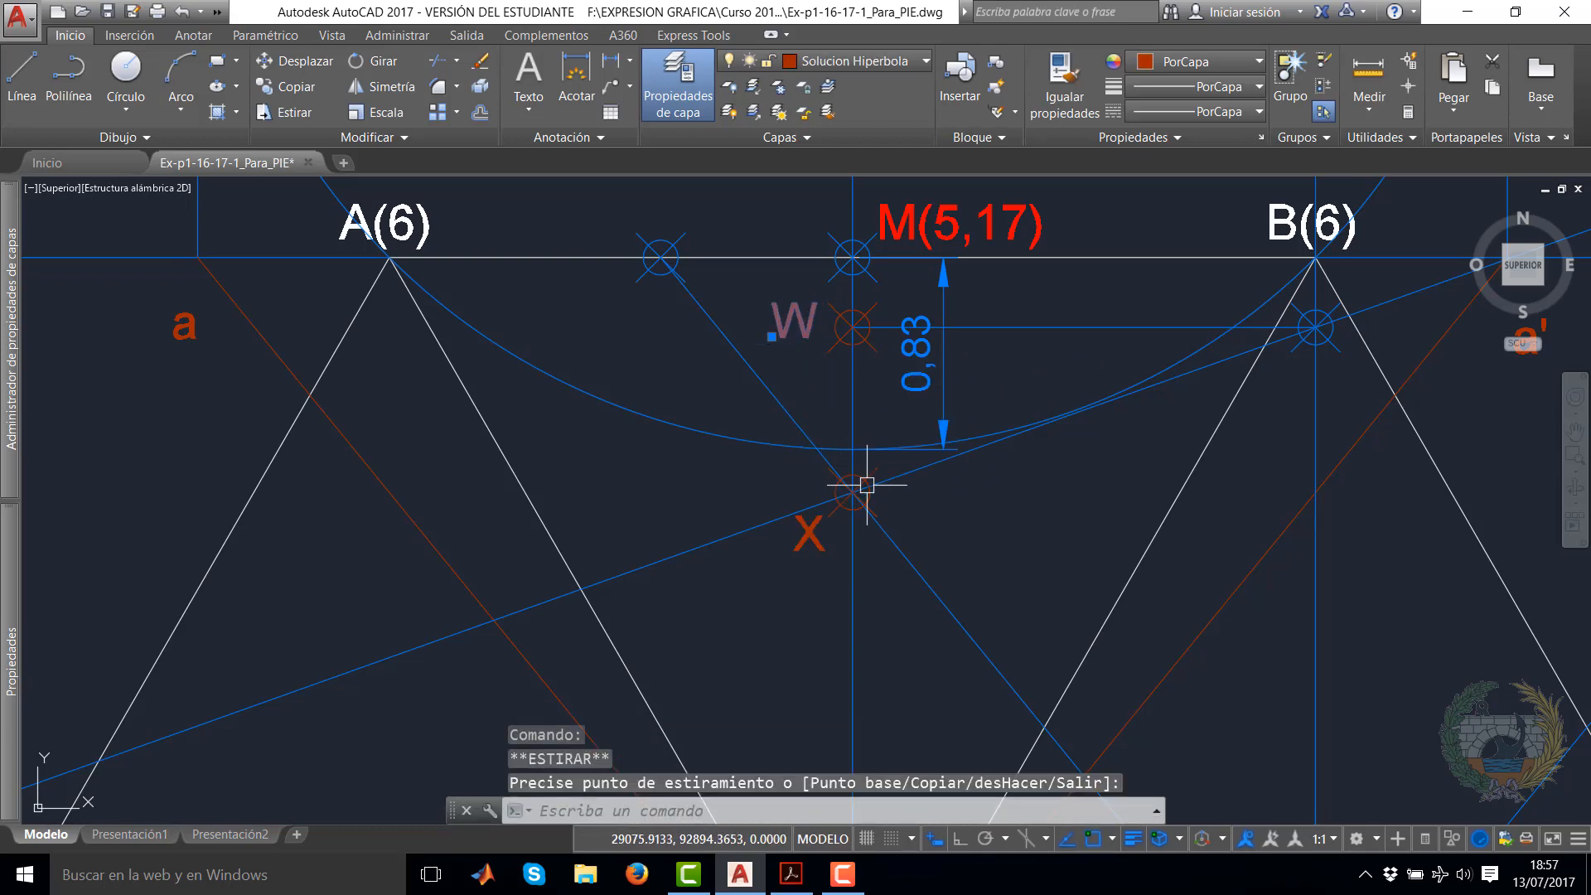
{"action": "key", "text": "Escape"}
{"action": "key", "text": "Escape"}
Draw a slanted generatrix polyline from V and adjust its far end to lie on AB, between A and the point beside M
{"action": "scroll", "coordinate": [888, 540], "scroll_direction": "down", "scroll_amount": 4}
{"action": "middle_click_drag", "start_coordinate": [969, 487], "coordinate": [882, 372]}
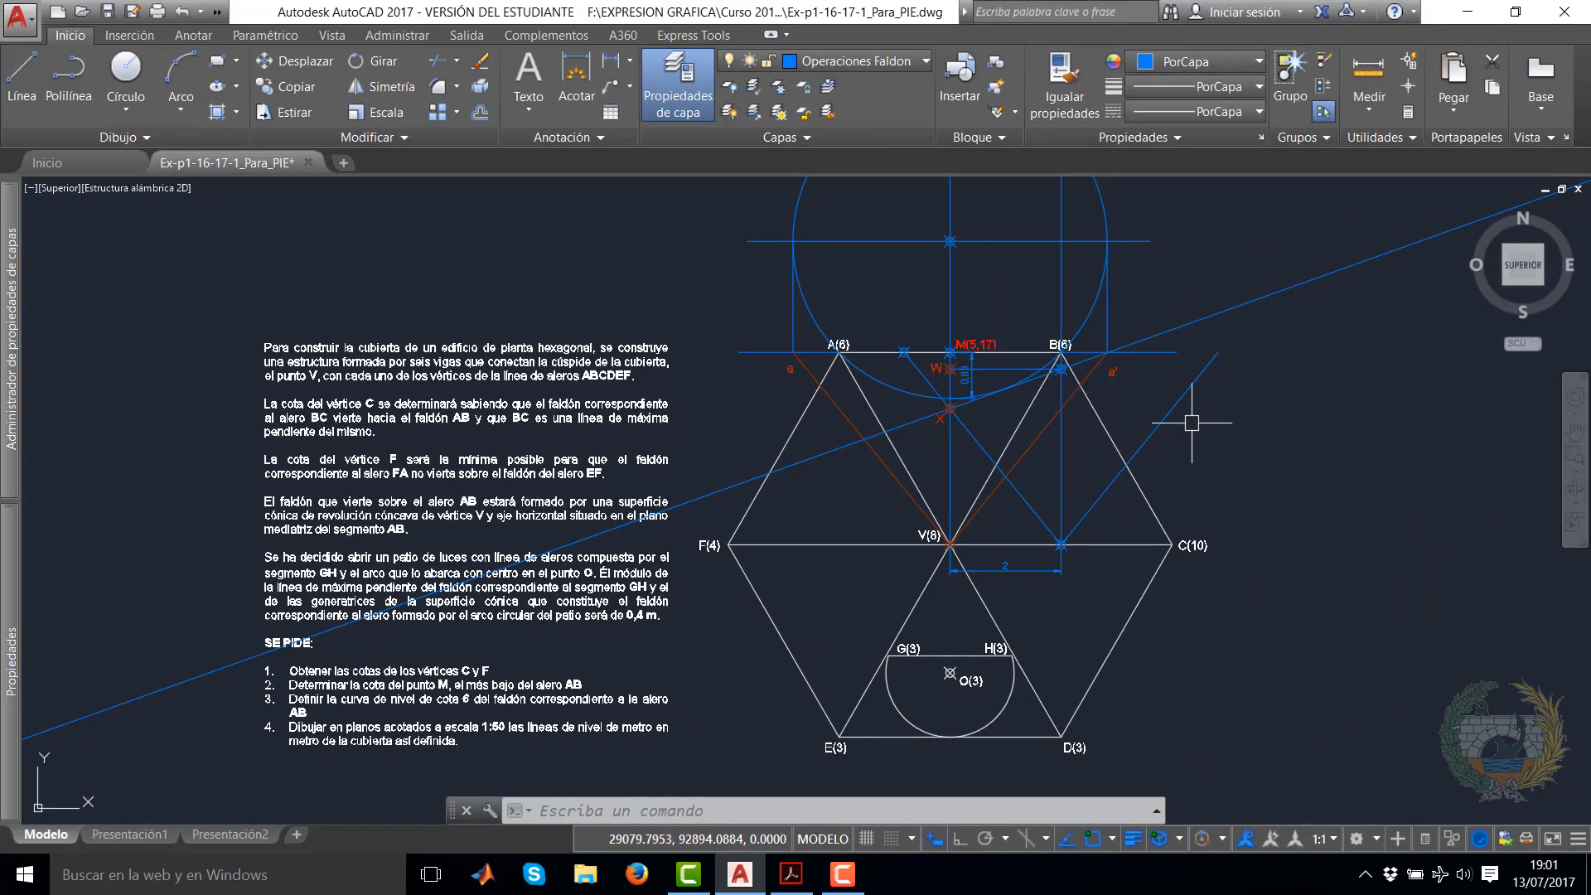
{"action": "scroll", "coordinate": [1054, 378], "scroll_direction": "up", "scroll_amount": 4}
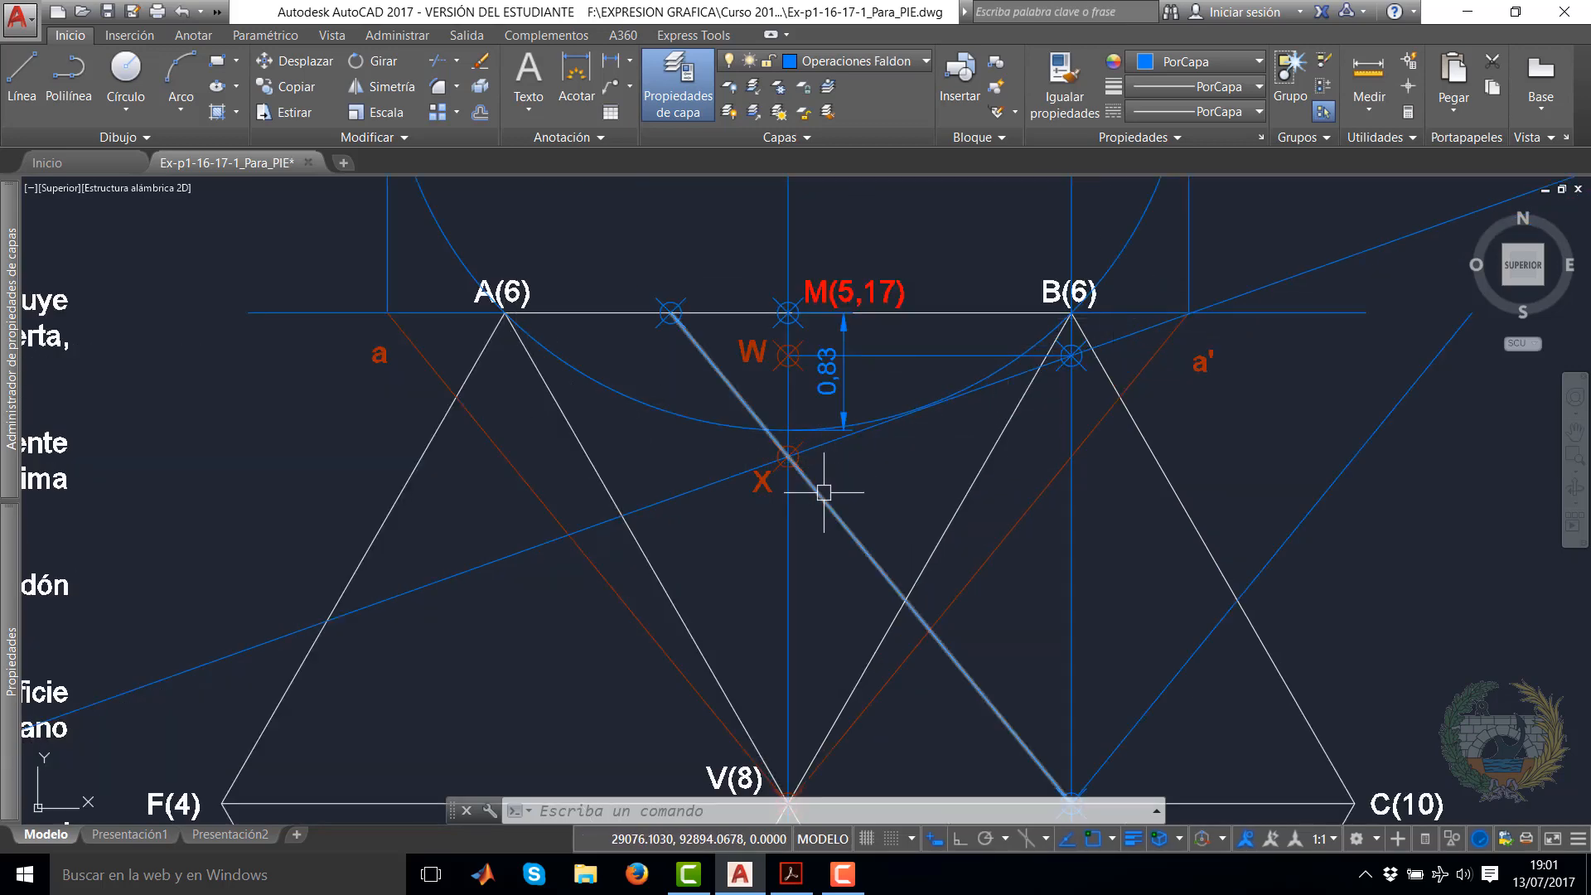
{"action": "scroll", "coordinate": [862, 497], "scroll_direction": "down", "scroll_amount": 2}
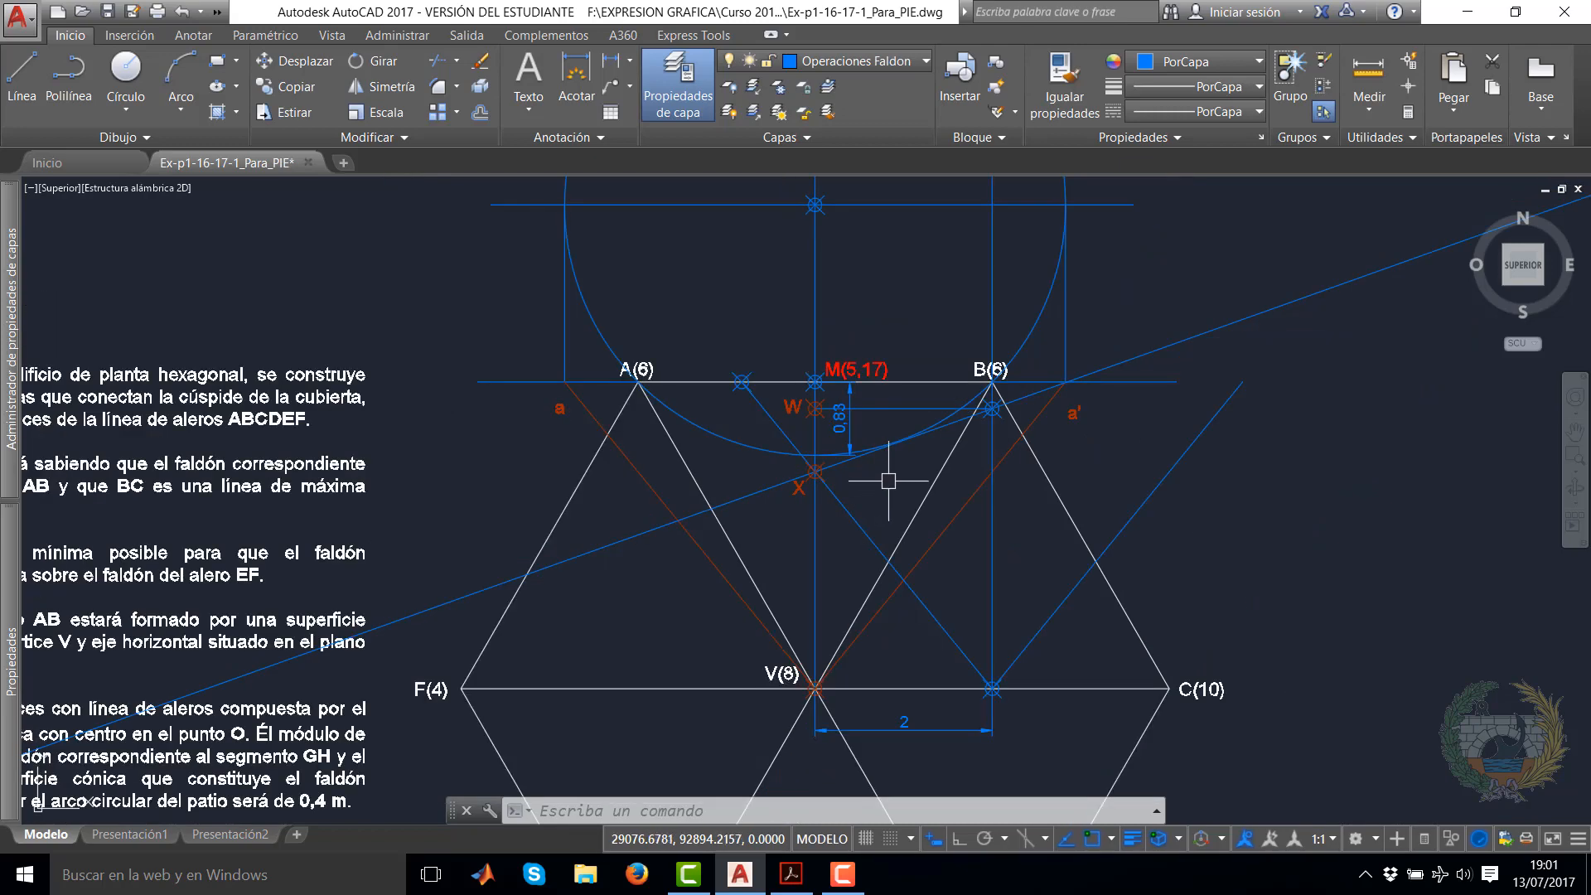
{"action": "middle_click_drag", "start_coordinate": [899, 514], "coordinate": [665, 368]}
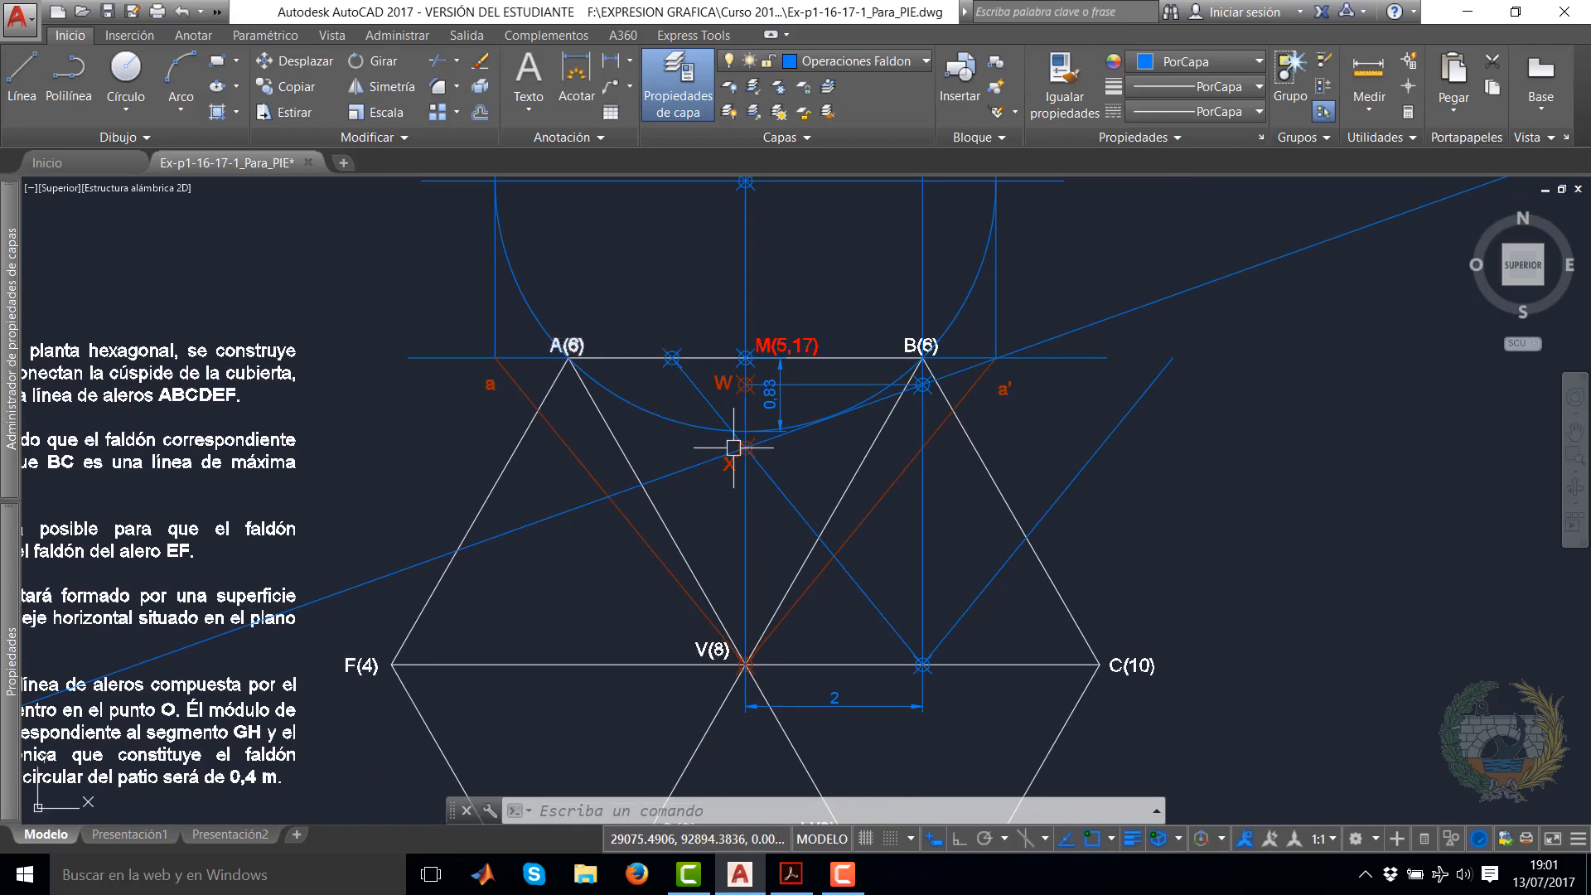
{"action": "middle_click_drag", "start_coordinate": [559, 401], "coordinate": [568, 454]}
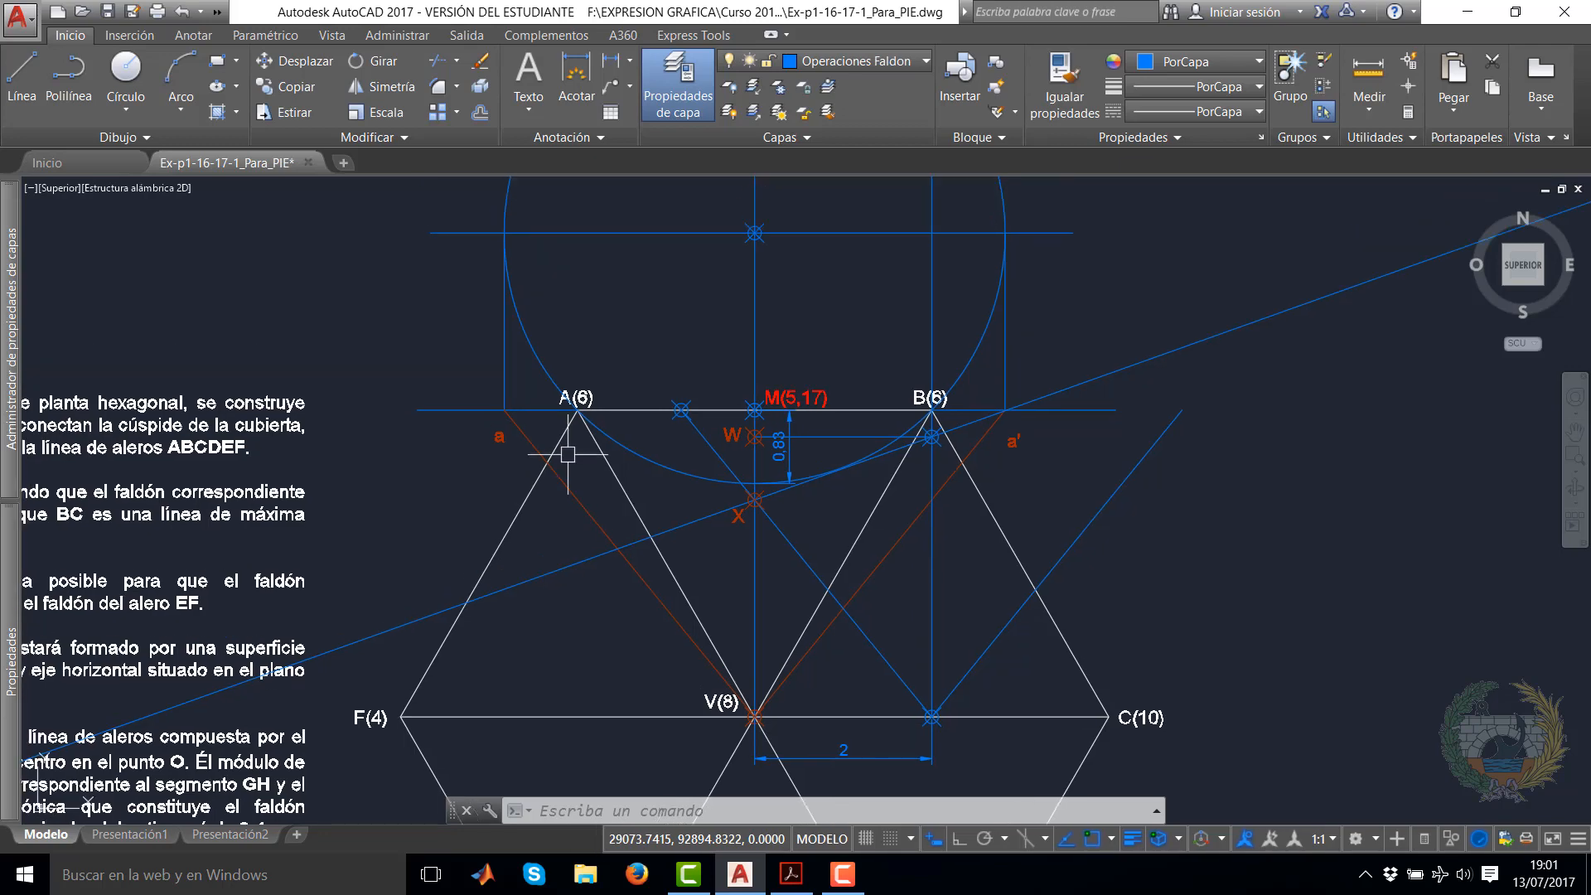
{"action": "left_click", "coordinate": [69, 79]}
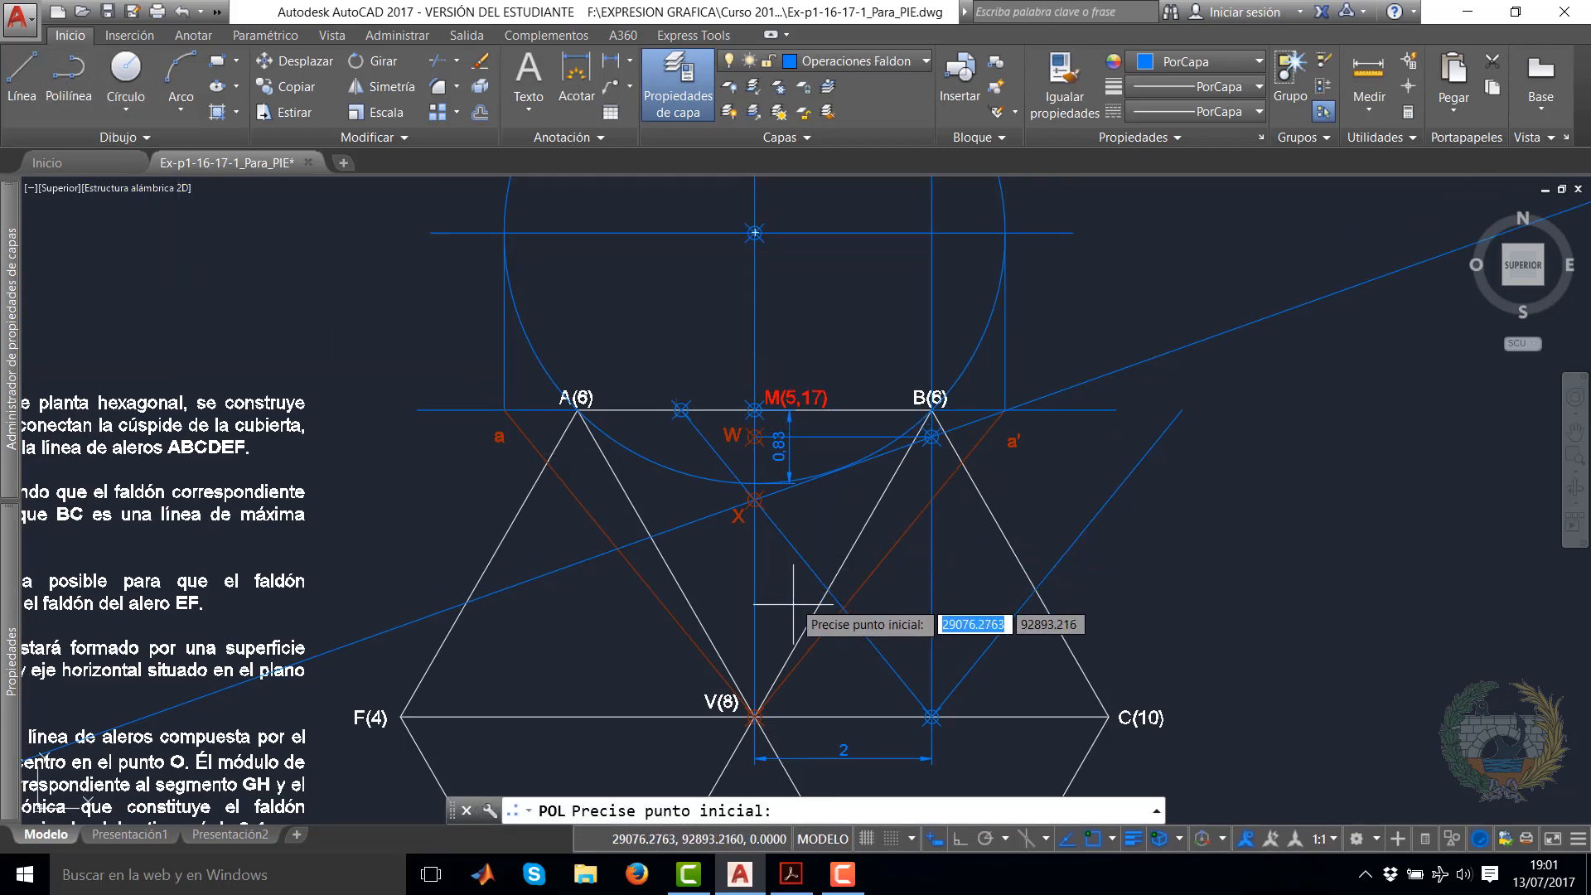
{"action": "left_click", "coordinate": [754, 717]}
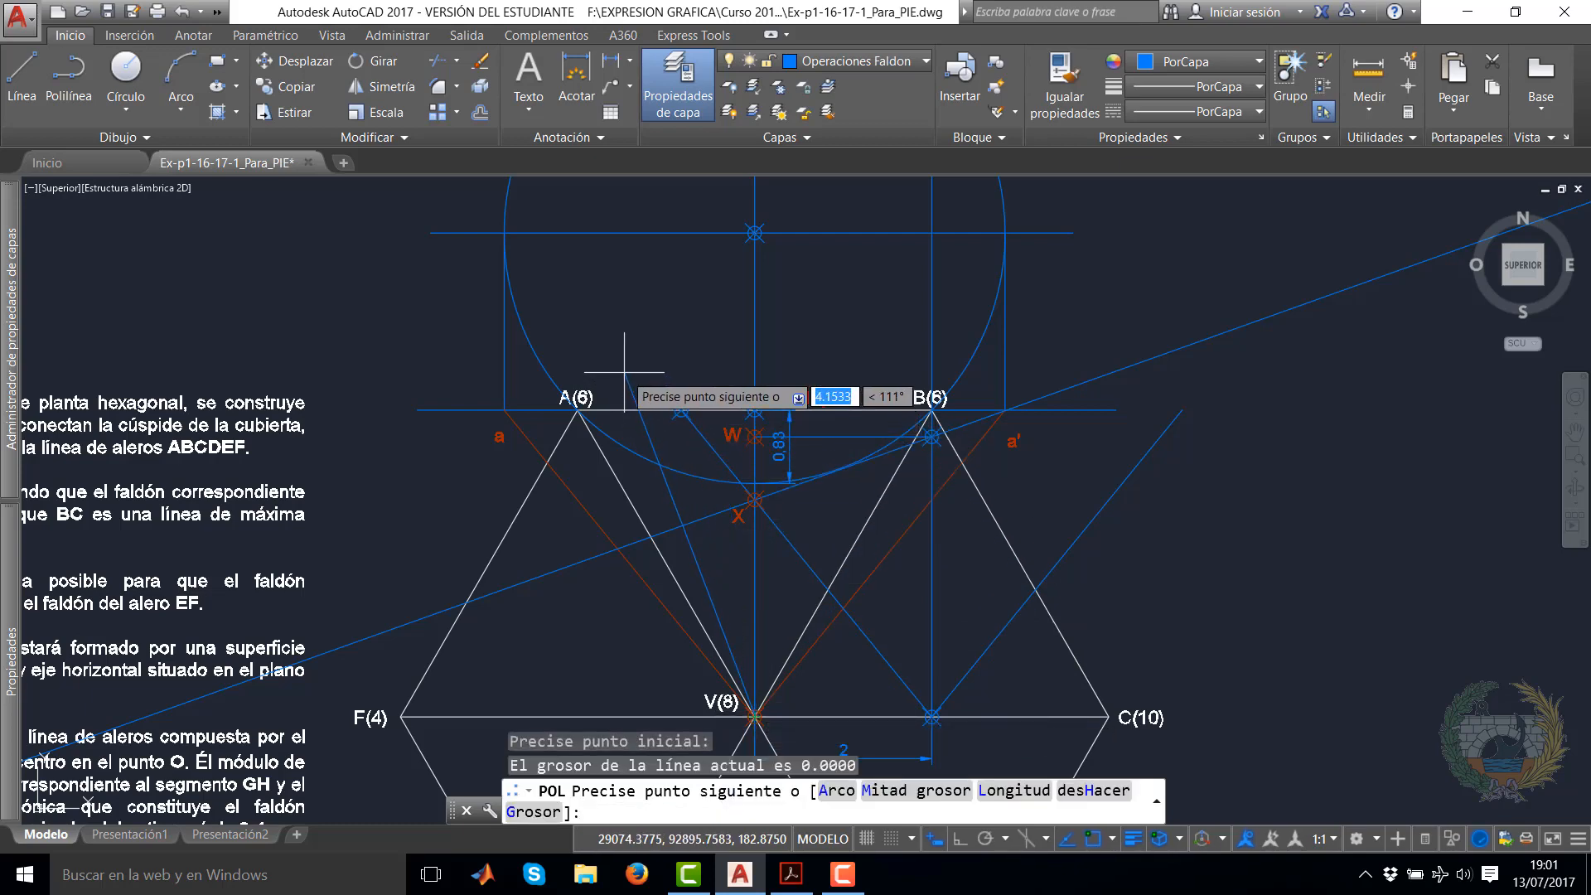
{"action": "left_click", "coordinate": [628, 388]}
{"action": "right_click", "coordinate": [629, 371]}
{"action": "left_click", "coordinate": [654, 379]}
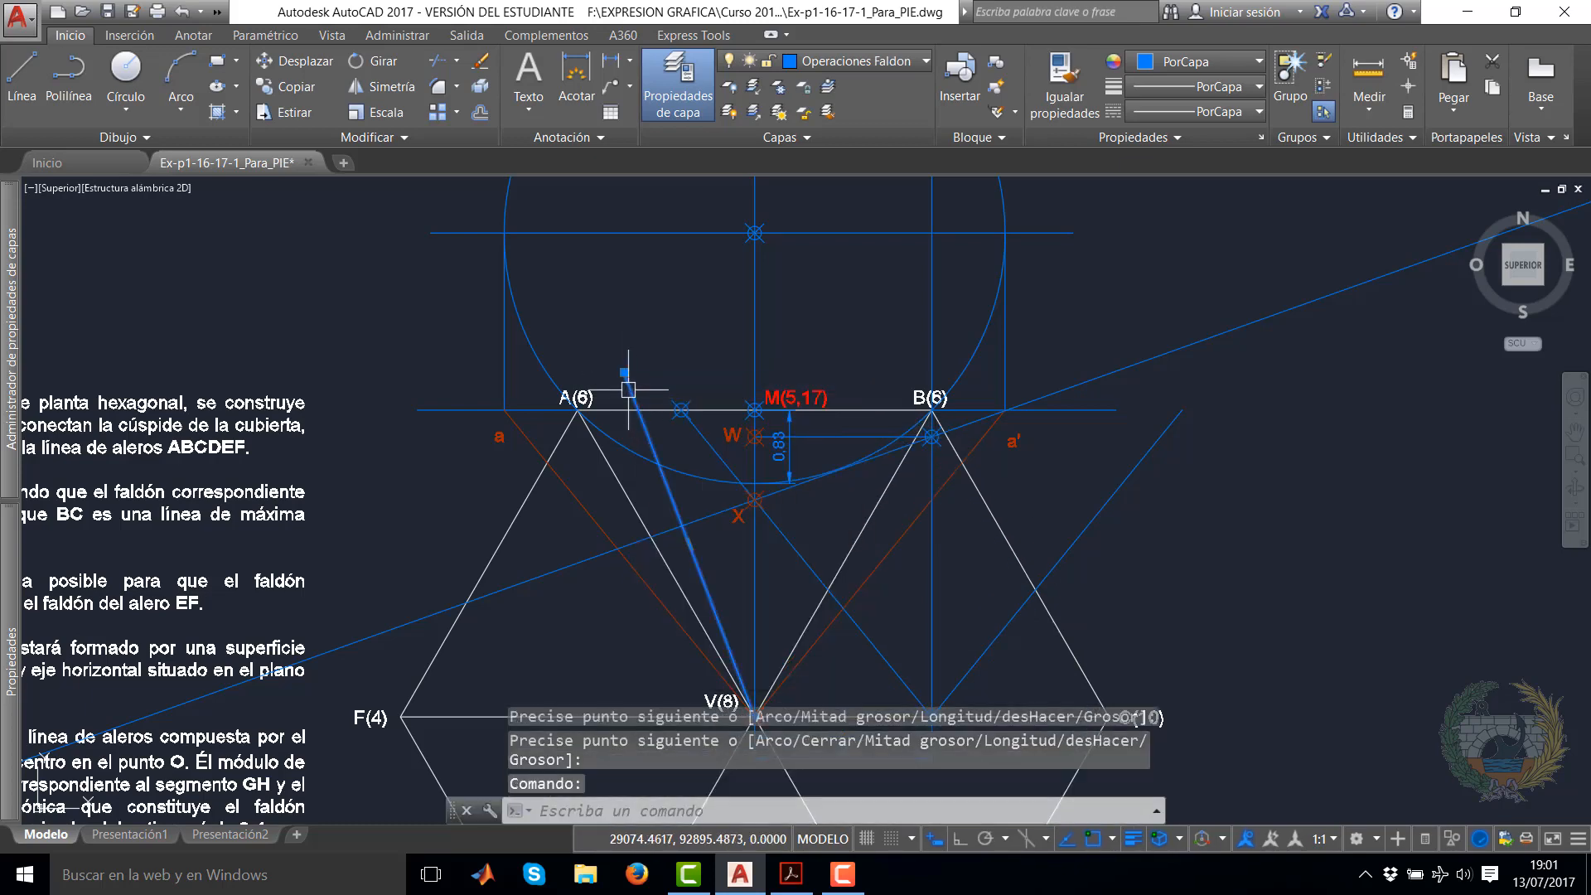
{"action": "left_click", "coordinate": [624, 372]}
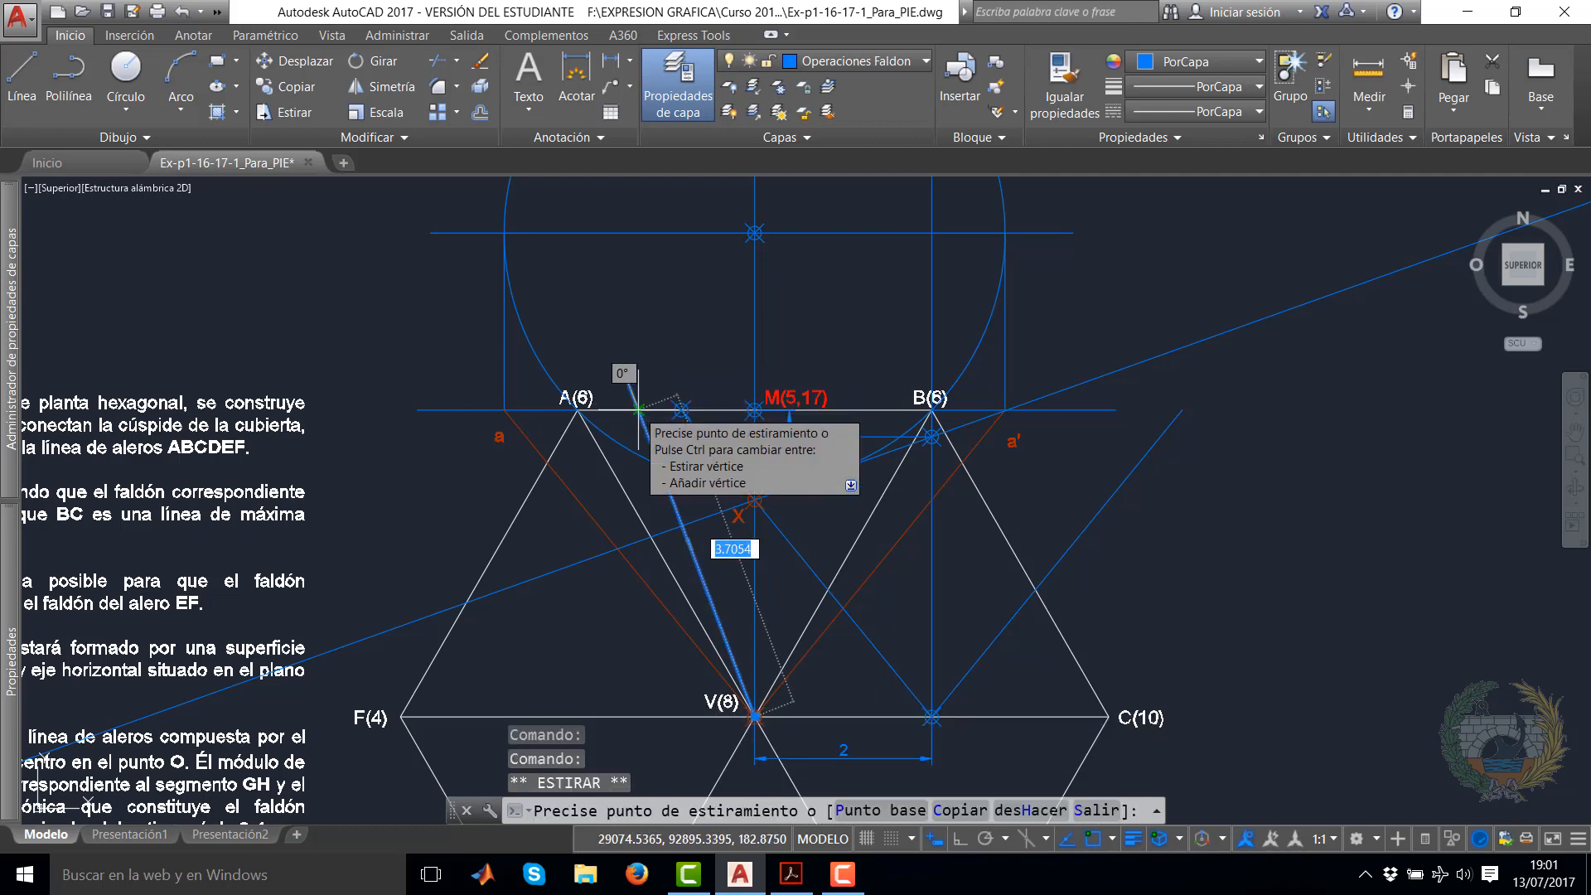
{"action": "key", "text": "Escape"}
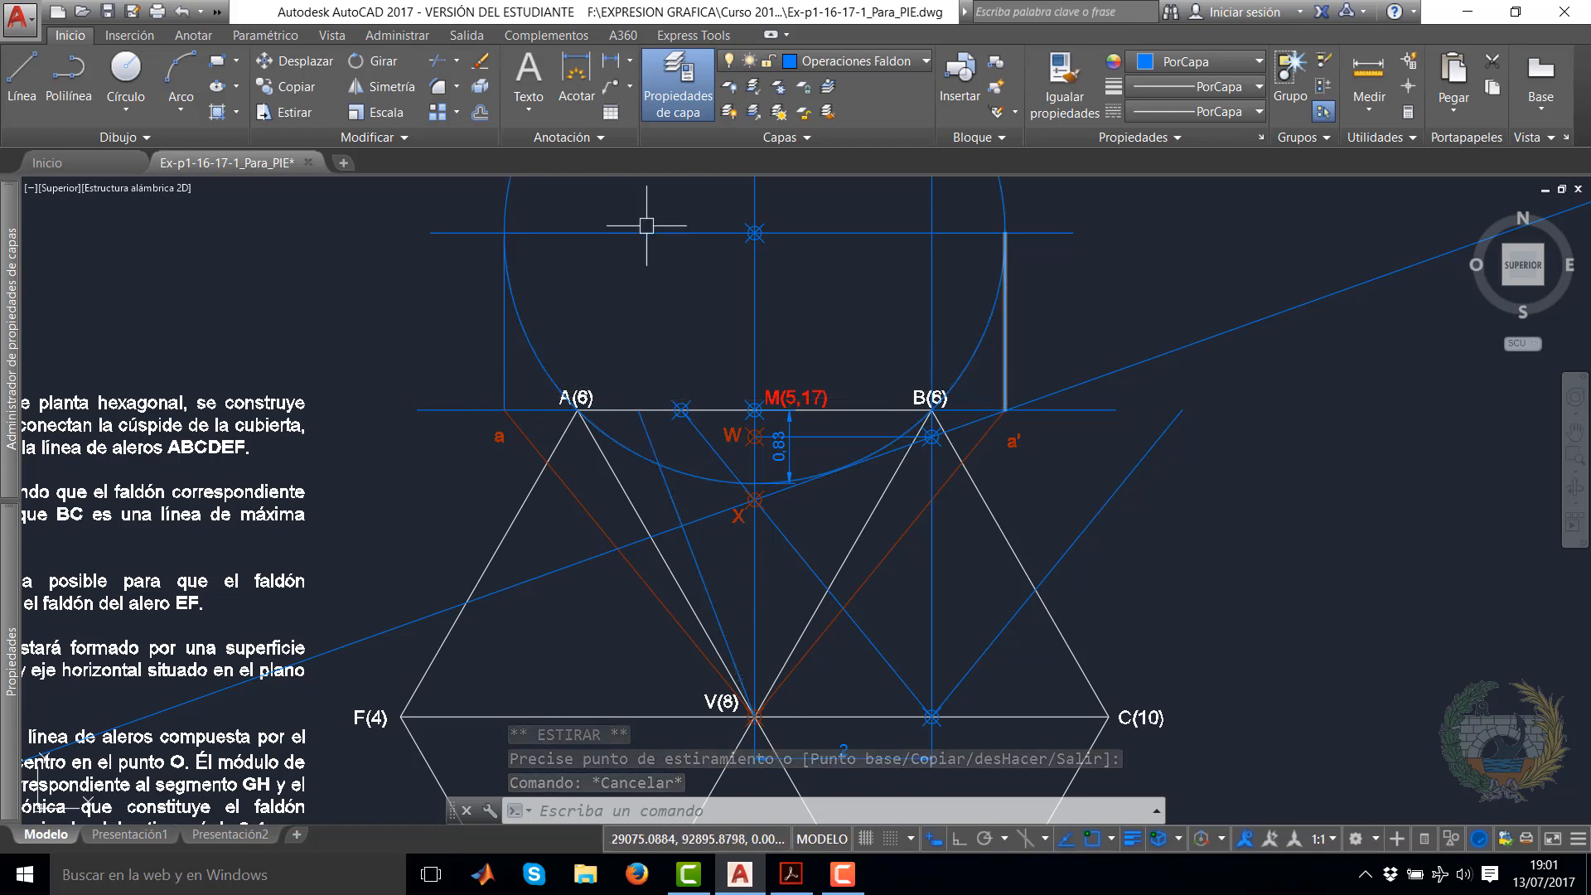
Draw a vertical polyline from the new generatrix's end on AB down past the circle's arc, with ortho mode on
{"action": "left_click", "coordinate": [68, 74]}
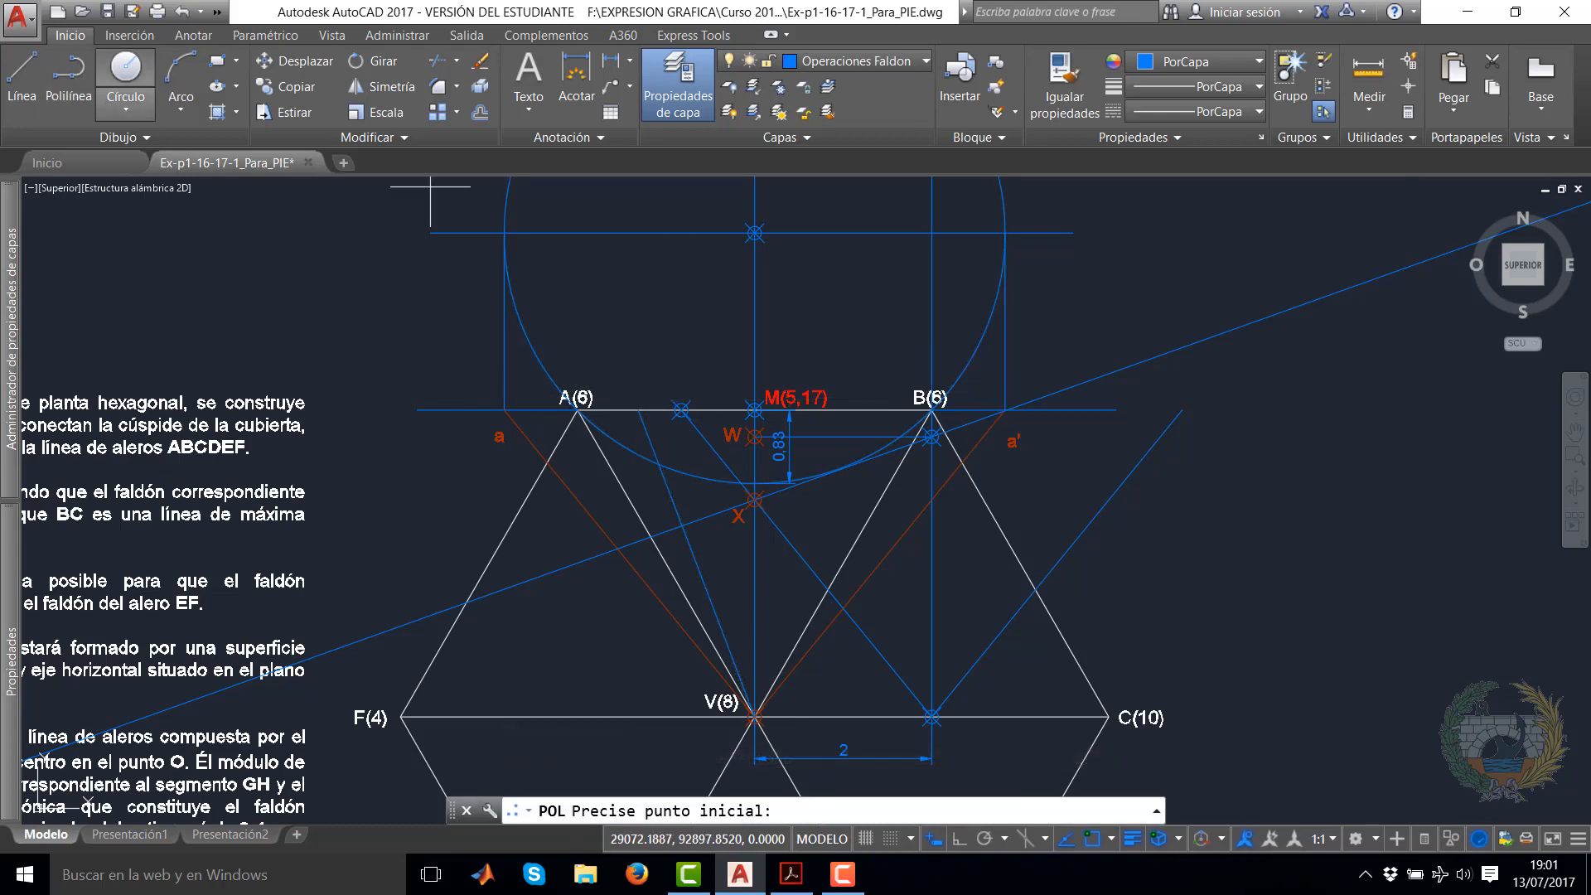
{"action": "left_click", "coordinate": [635, 409]}
{"action": "scroll", "coordinate": [647, 493], "scroll_direction": "up", "scroll_amount": 4}
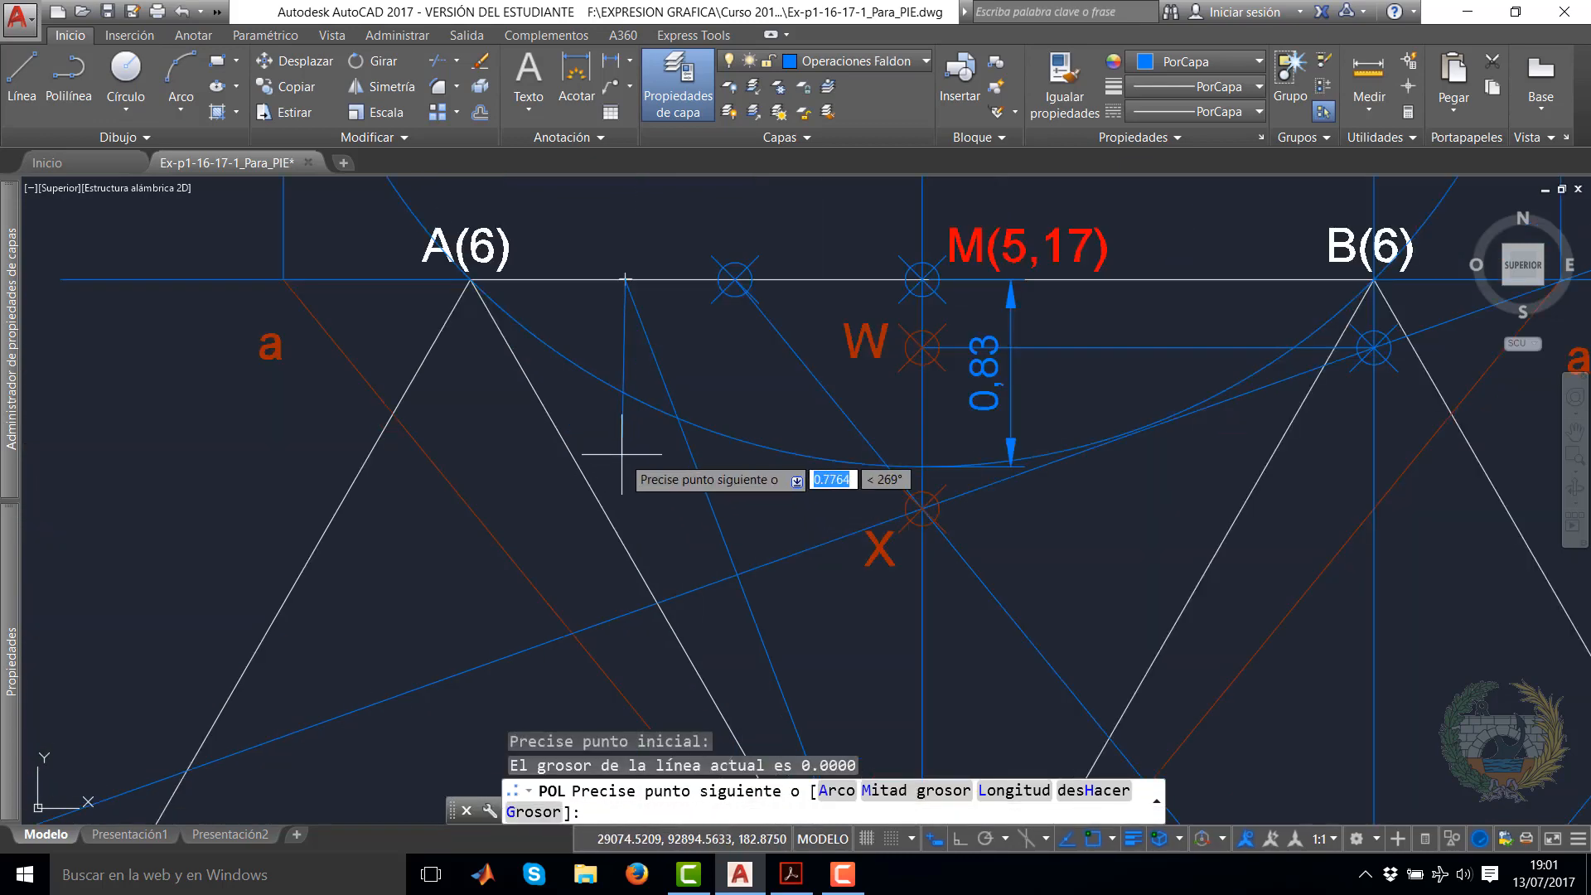
{"action": "scroll", "coordinate": [620, 455], "scroll_direction": "down", "scroll_amount": 5}
{"action": "scroll", "coordinate": [624, 456], "scroll_direction": "up", "scroll_amount": 4}
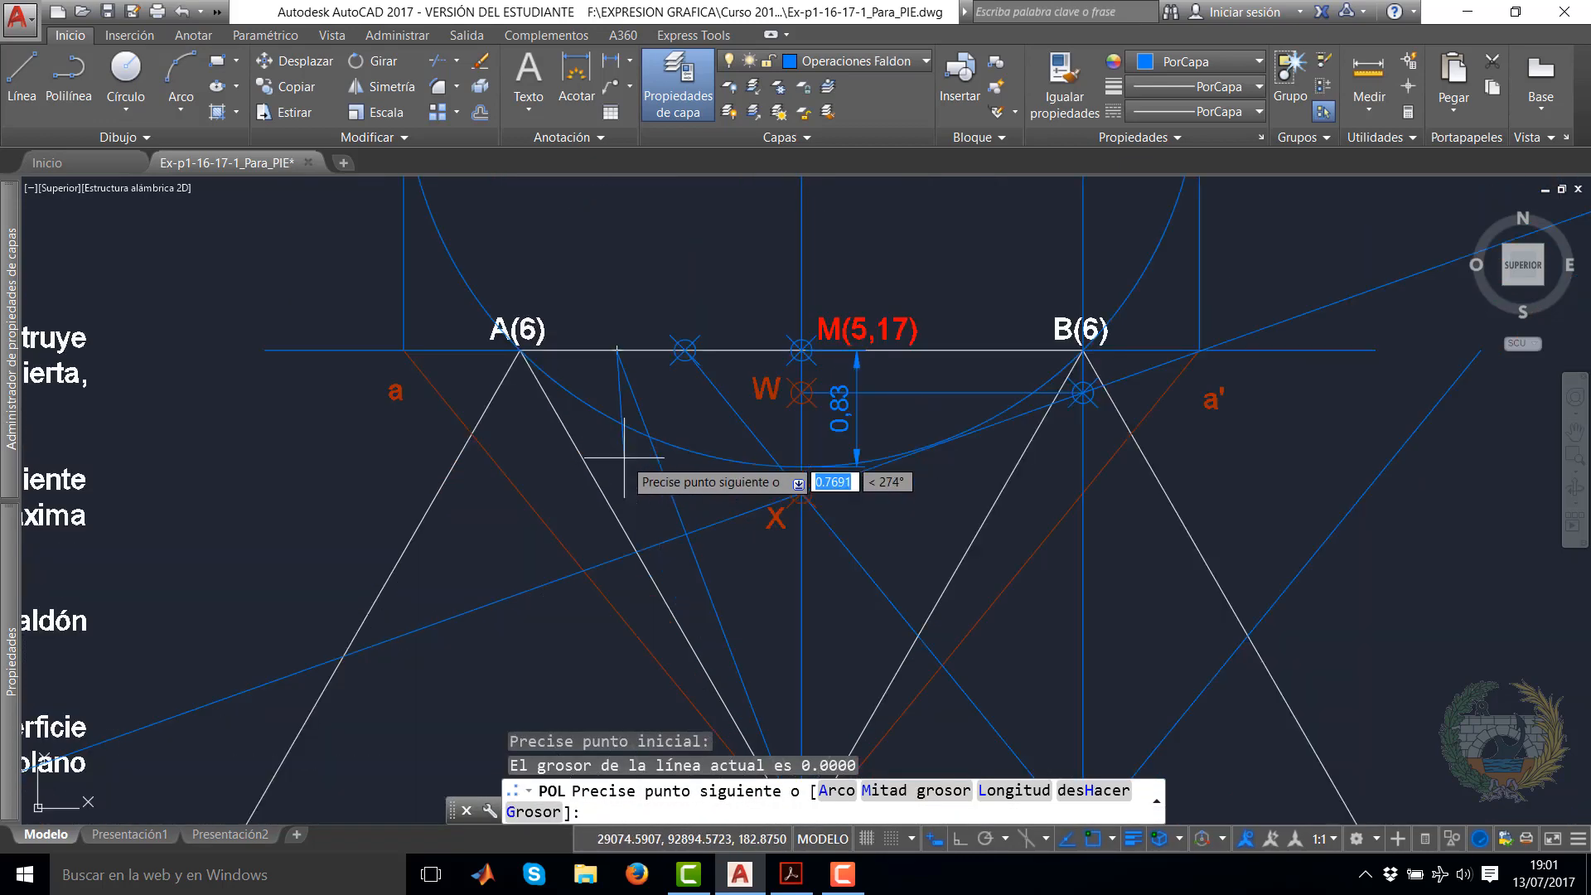
{"action": "left_click", "coordinate": [621, 456]}
{"action": "right_click", "coordinate": [626, 456]}
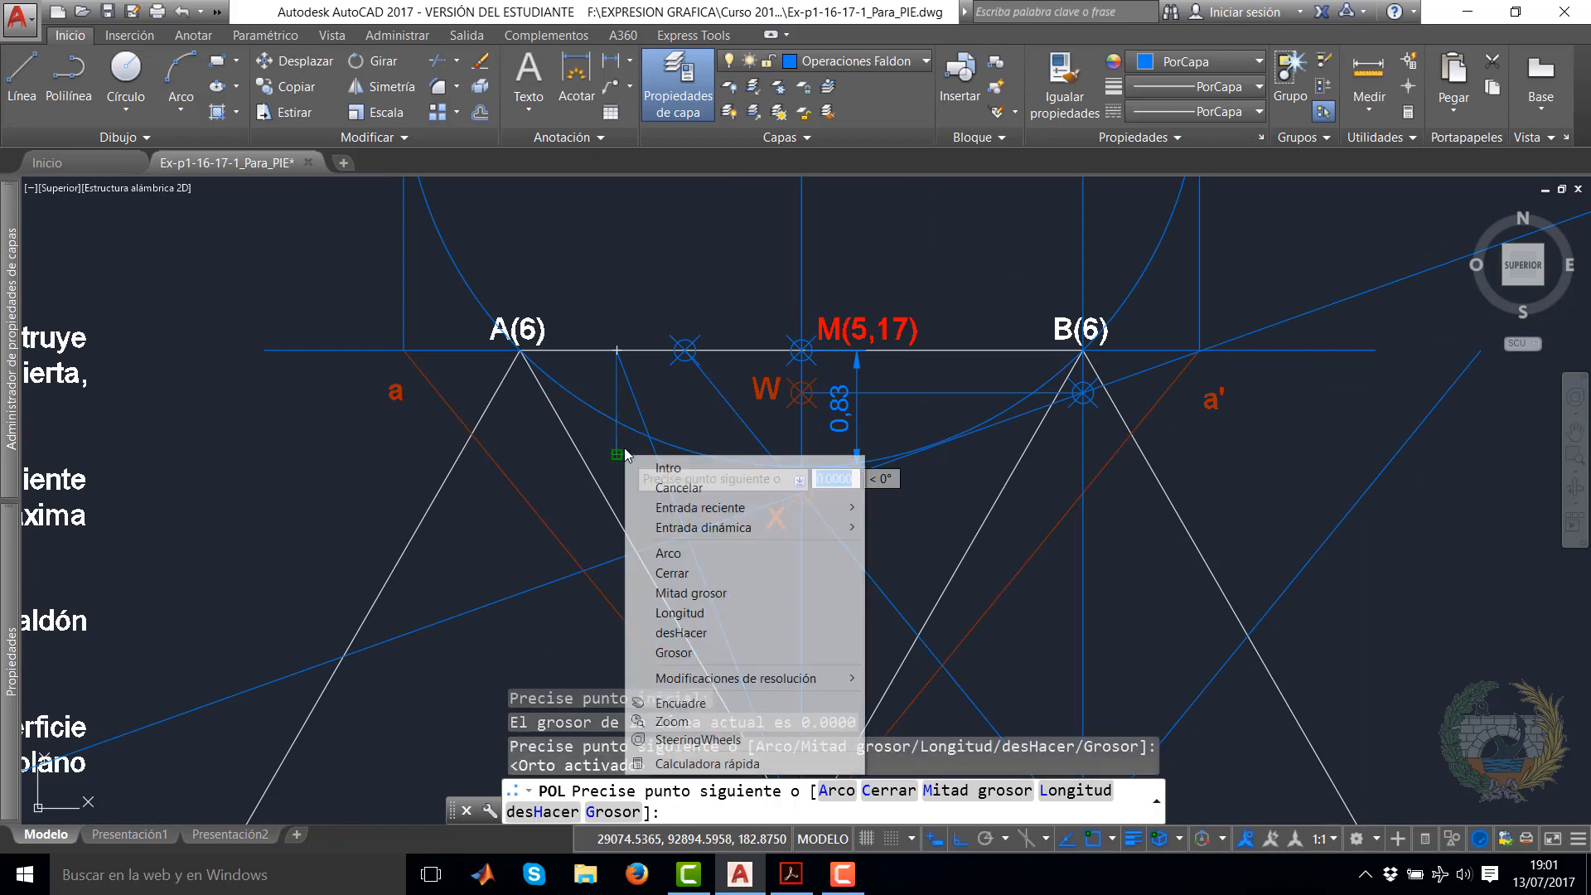
{"action": "left_click", "coordinate": [668, 467]}
Shorten the new vertical polyline so that its lower end lies on the circle's arc
{"action": "left_click", "coordinate": [617, 435]}
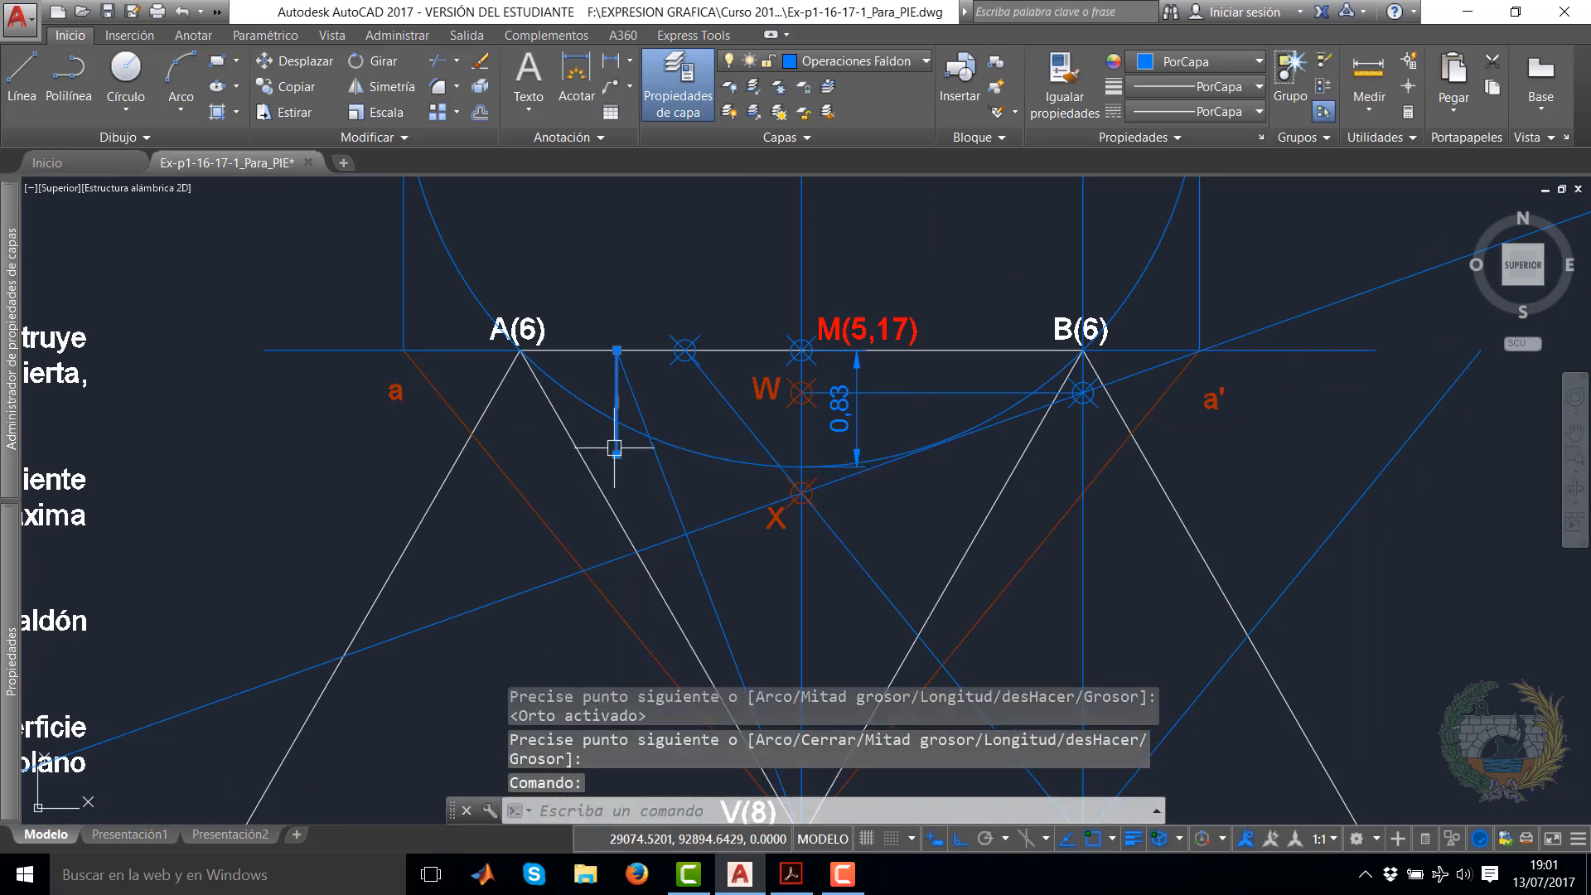
{"action": "left_click", "coordinate": [617, 454]}
{"action": "left_click", "coordinate": [616, 420]}
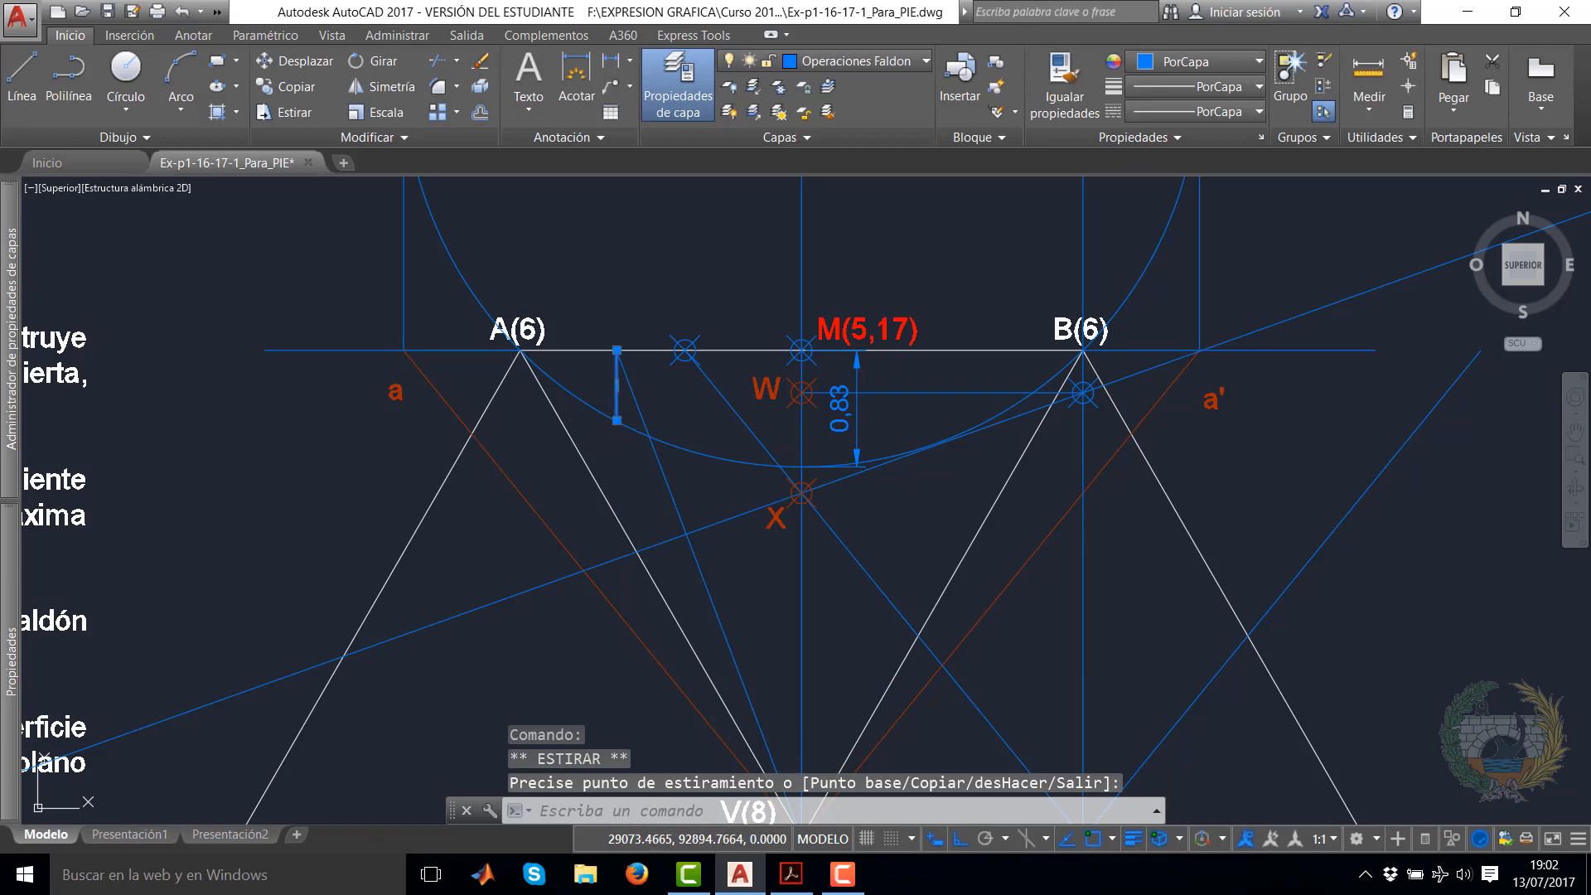
{"action": "key", "text": "Escape"}
Place a point where the short vertical polyline meets the circle's arc
{"action": "left_click", "coordinate": [124, 137]}
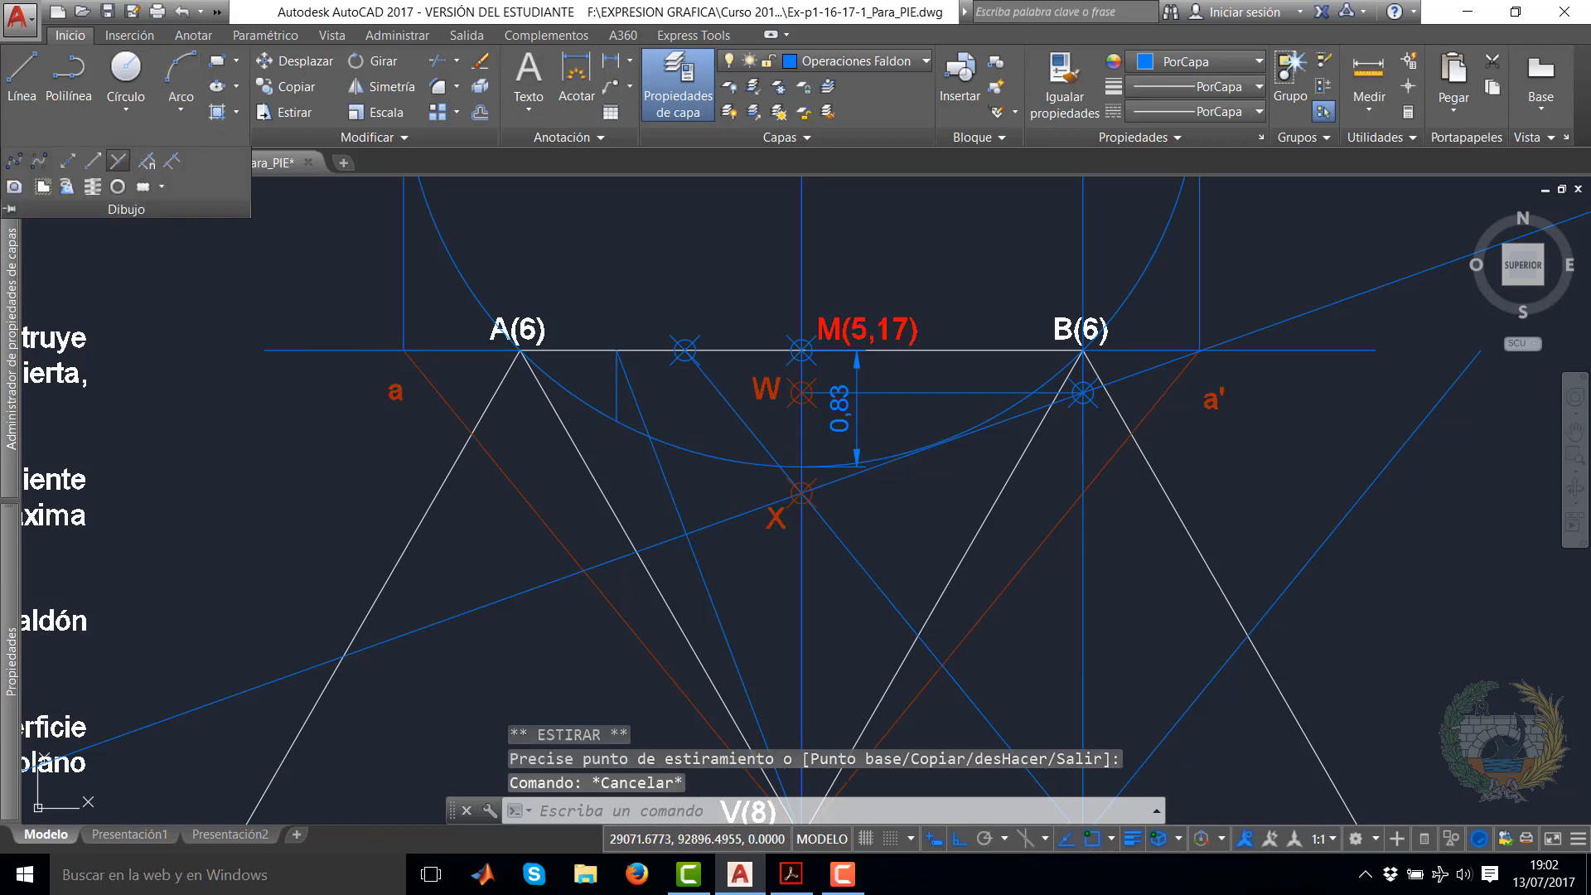
{"action": "left_click", "coordinate": [118, 161]}
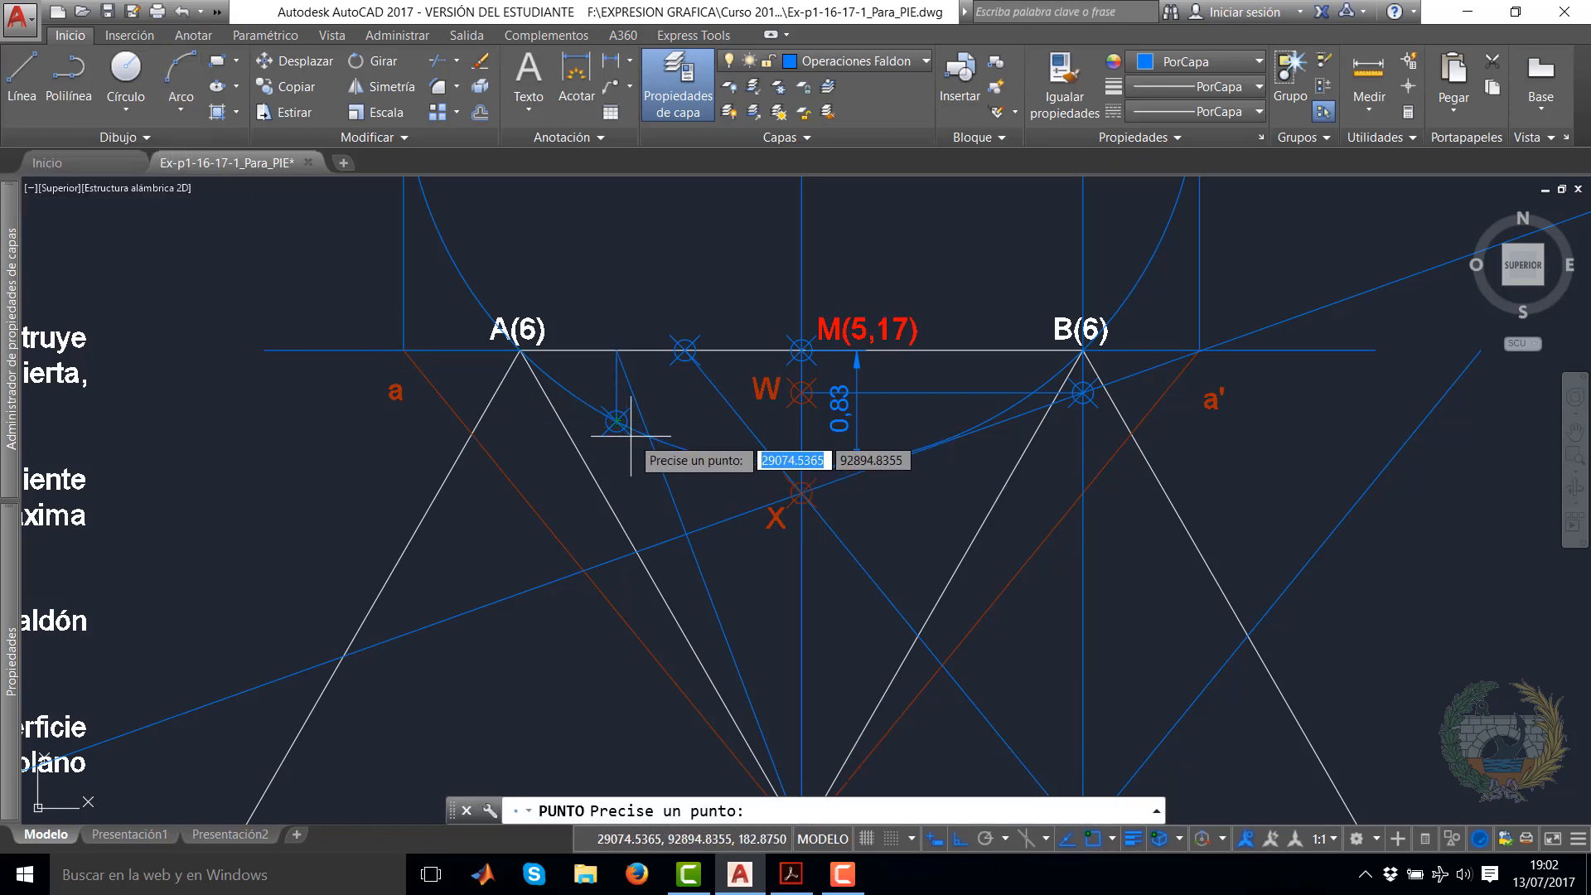
{"action": "key", "text": "Escape"}
{"action": "scroll", "coordinate": [704, 497], "scroll_direction": "down", "scroll_amount": 4}
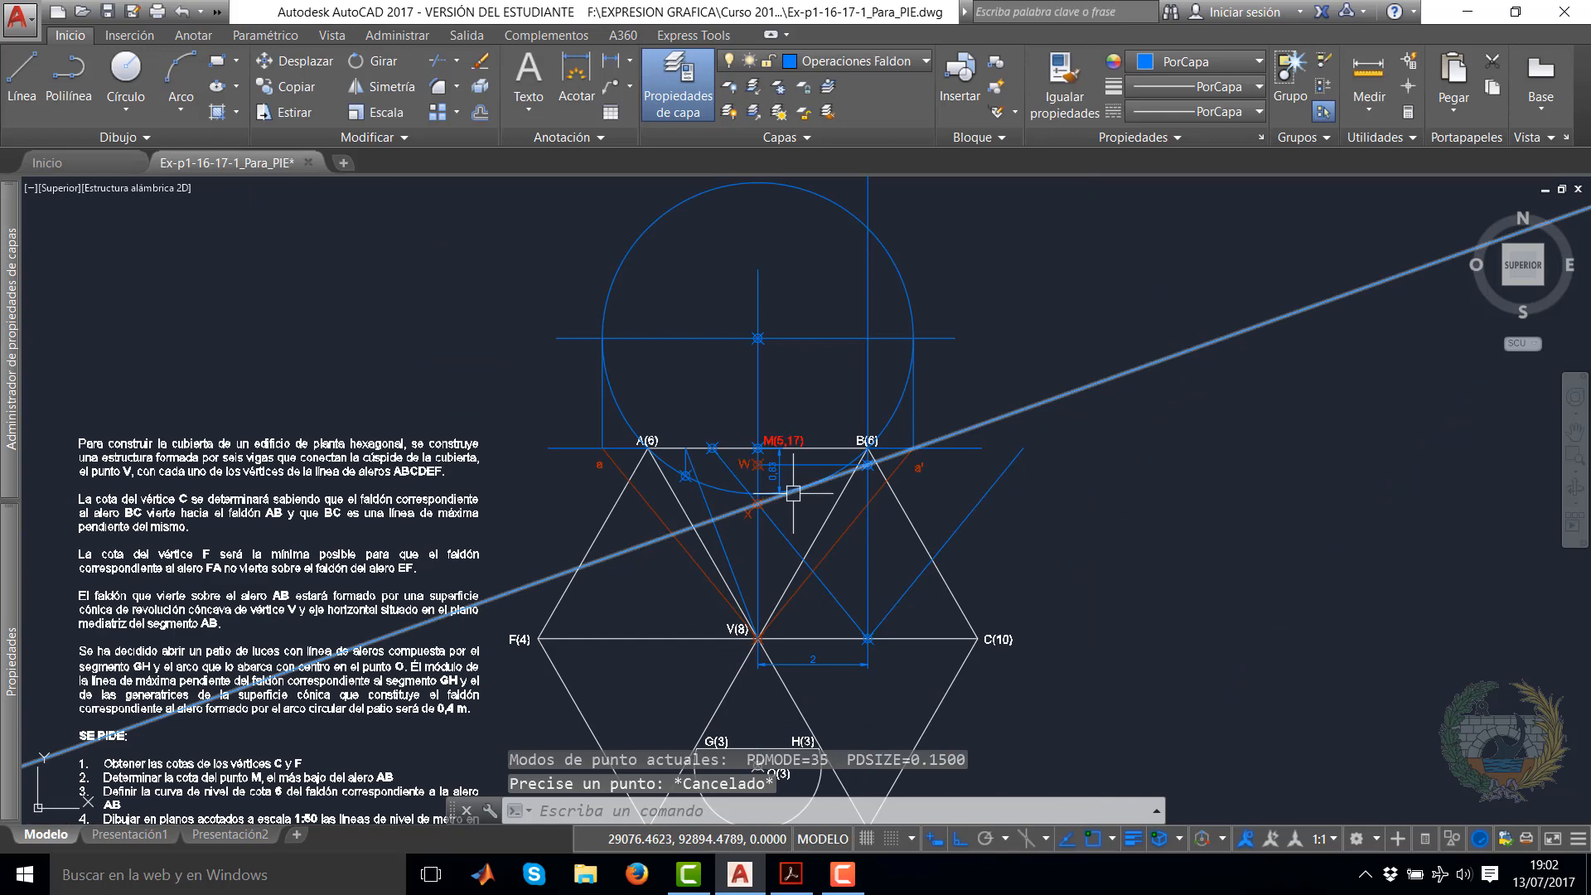
Draw a polyline from the marked construction point below AB, near A, to the centre of the large circle
{"action": "left_click", "coordinate": [80, 89]}
{"action": "left_click", "coordinate": [712, 448]}
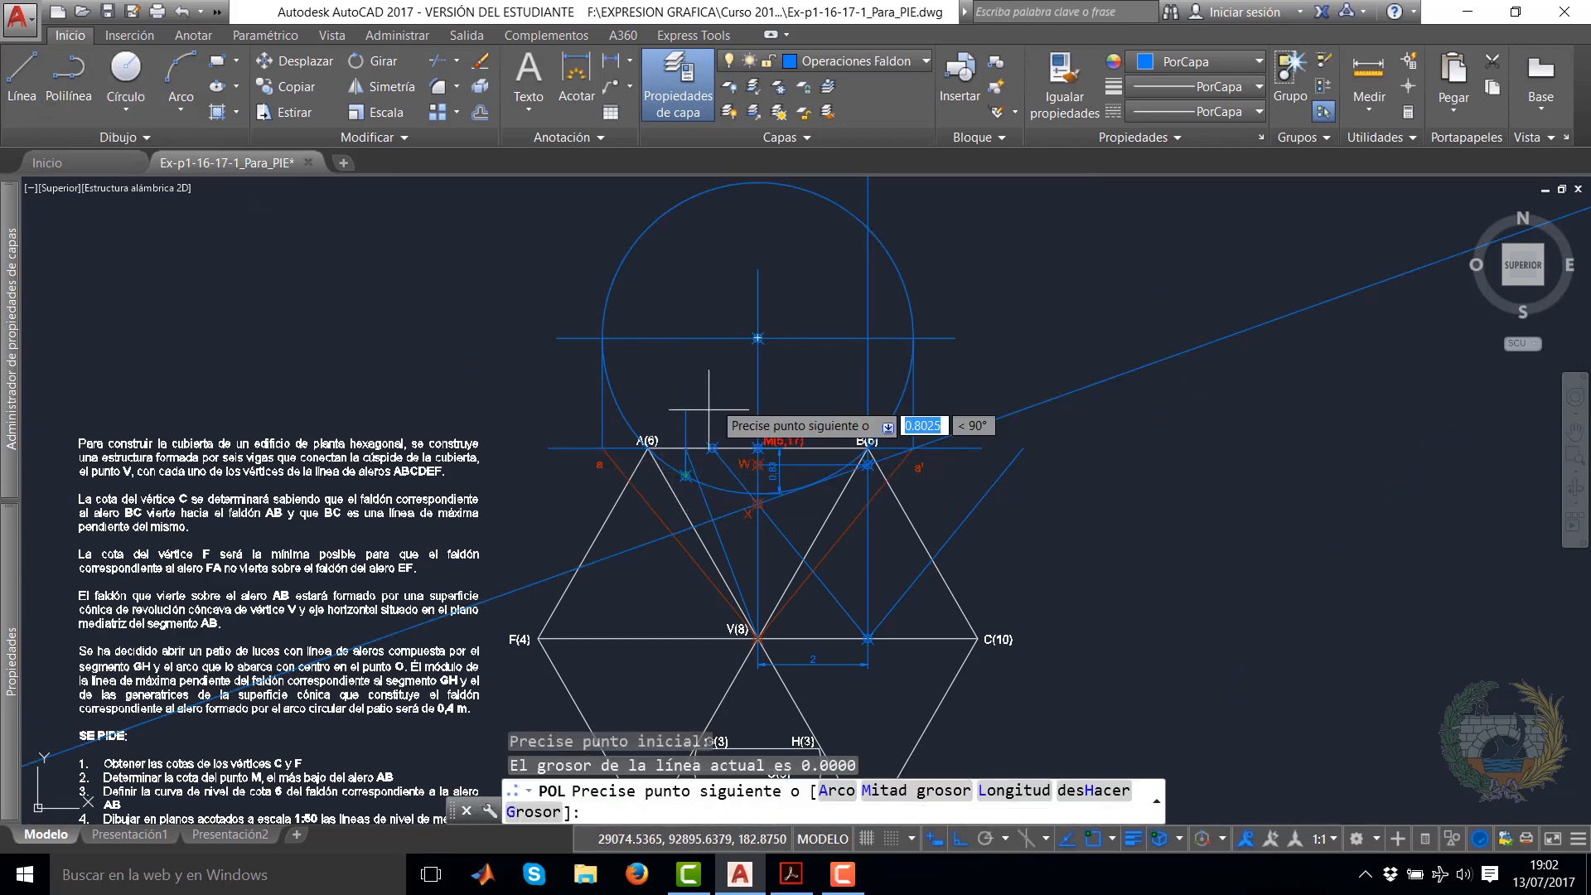
{"action": "left_click", "coordinate": [757, 338]}
{"action": "right_click", "coordinate": [796, 279]}
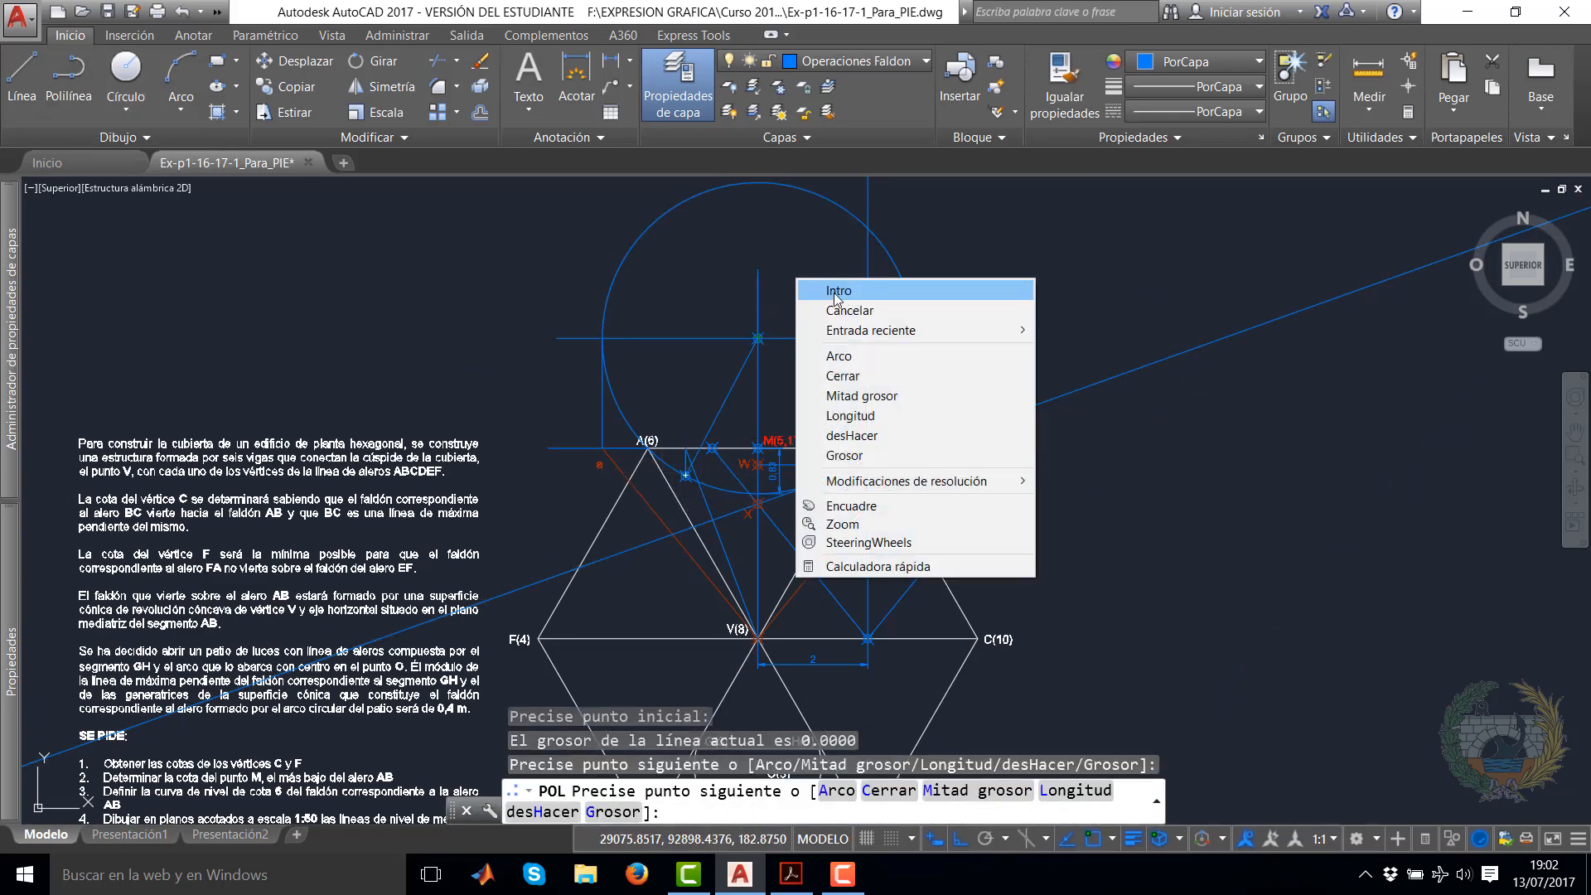
{"action": "left_click", "coordinate": [837, 291]}
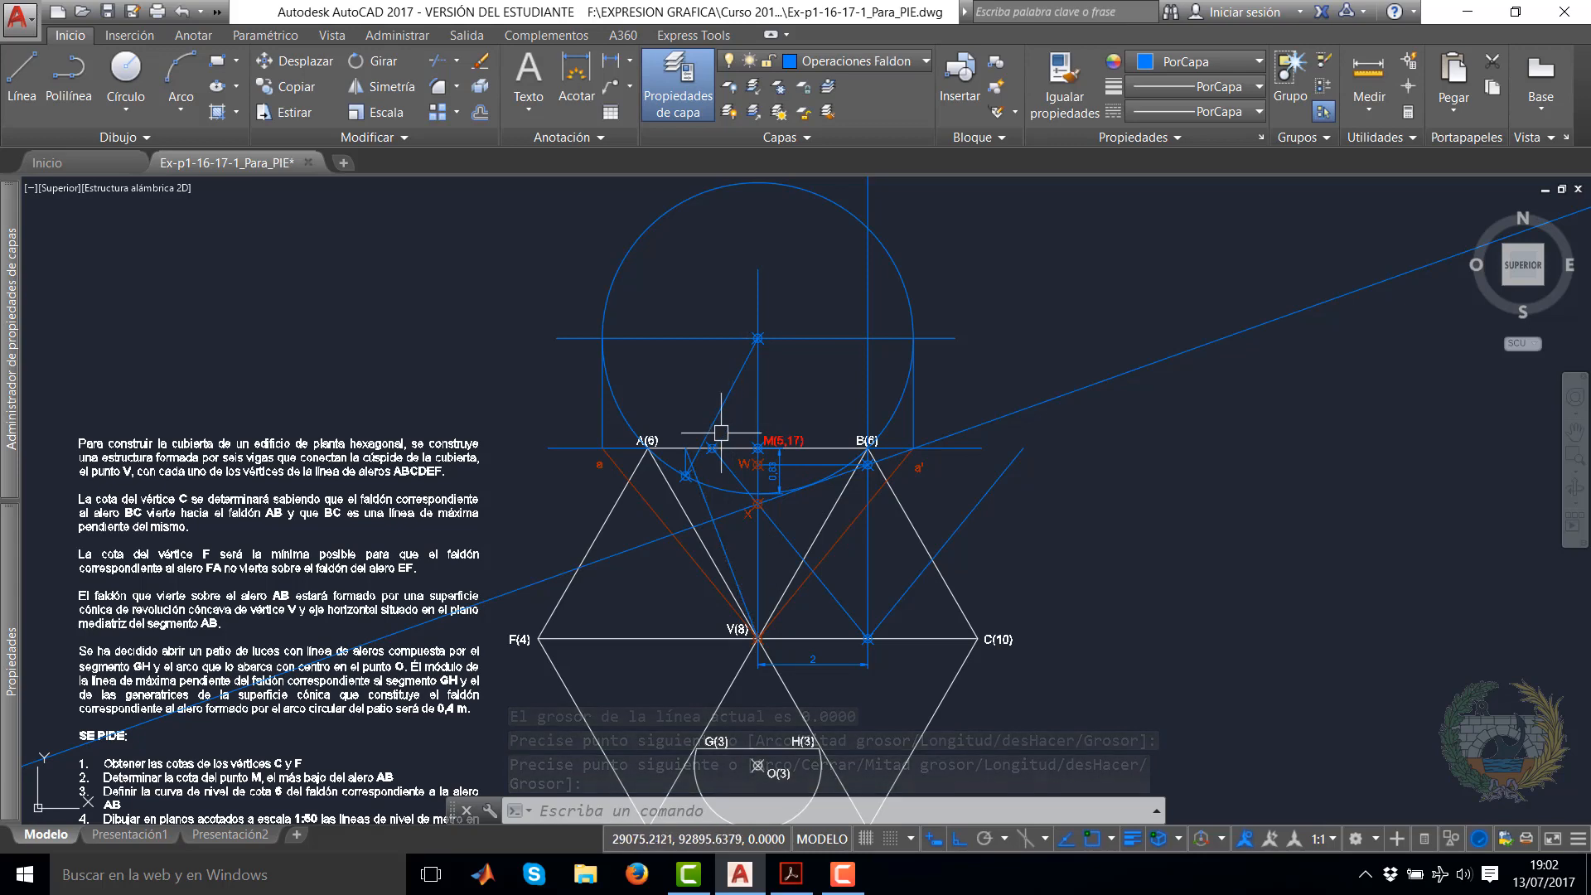
Draw a vertical polyline downward with Ortho on, starting where the line to the circle's centre crosses AB and extending beyond the arc
{"action": "scroll", "coordinate": [723, 524], "scroll_direction": "up", "scroll_amount": 2}
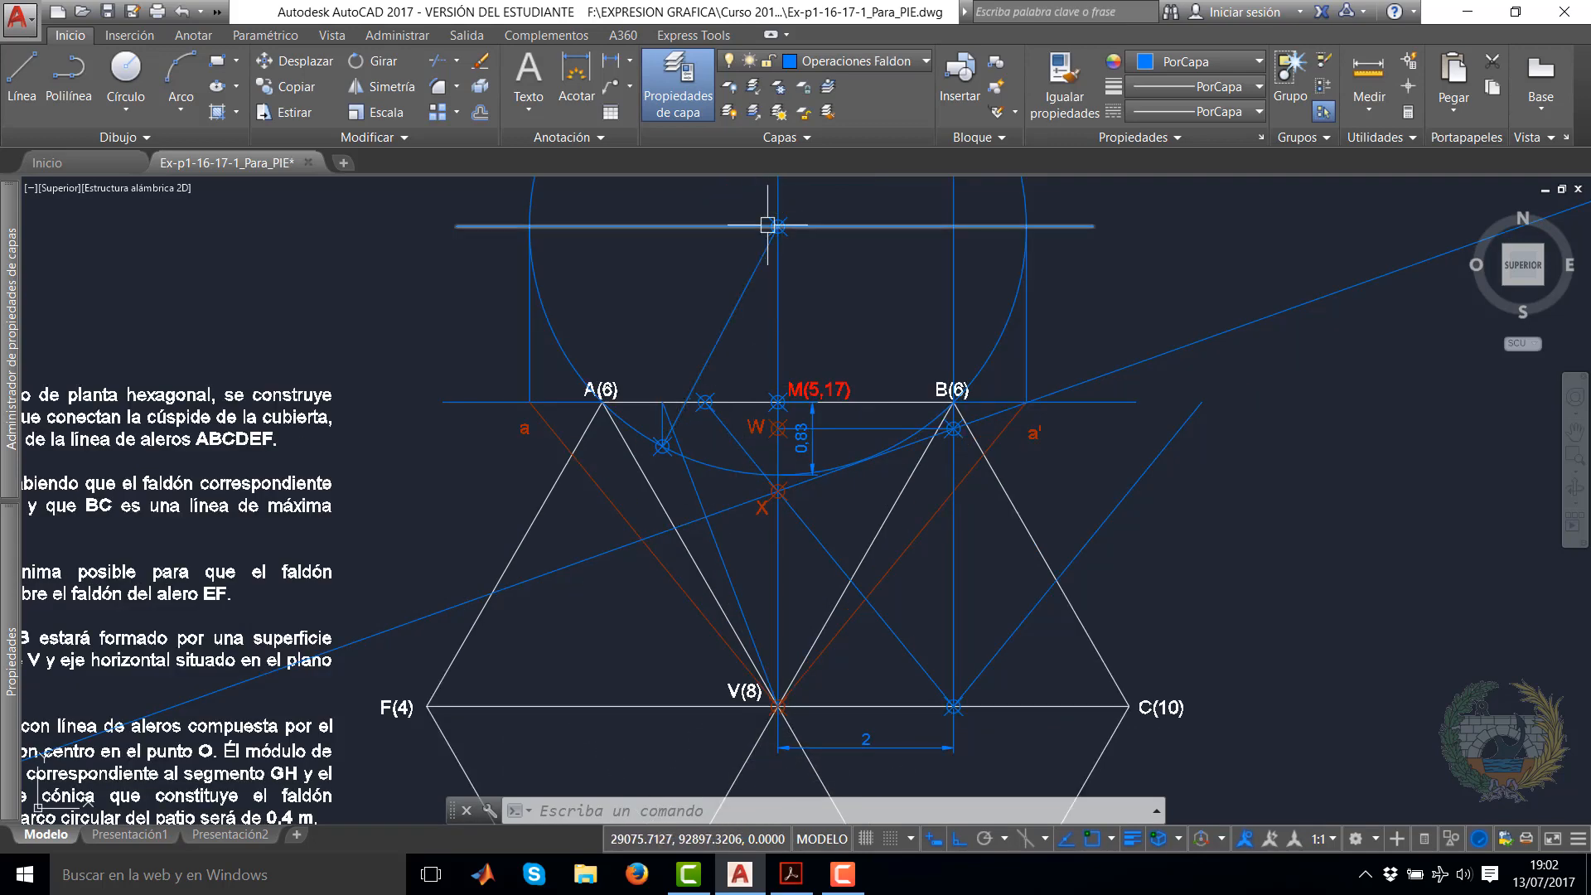
{"action": "left_click", "coordinate": [70, 81]}
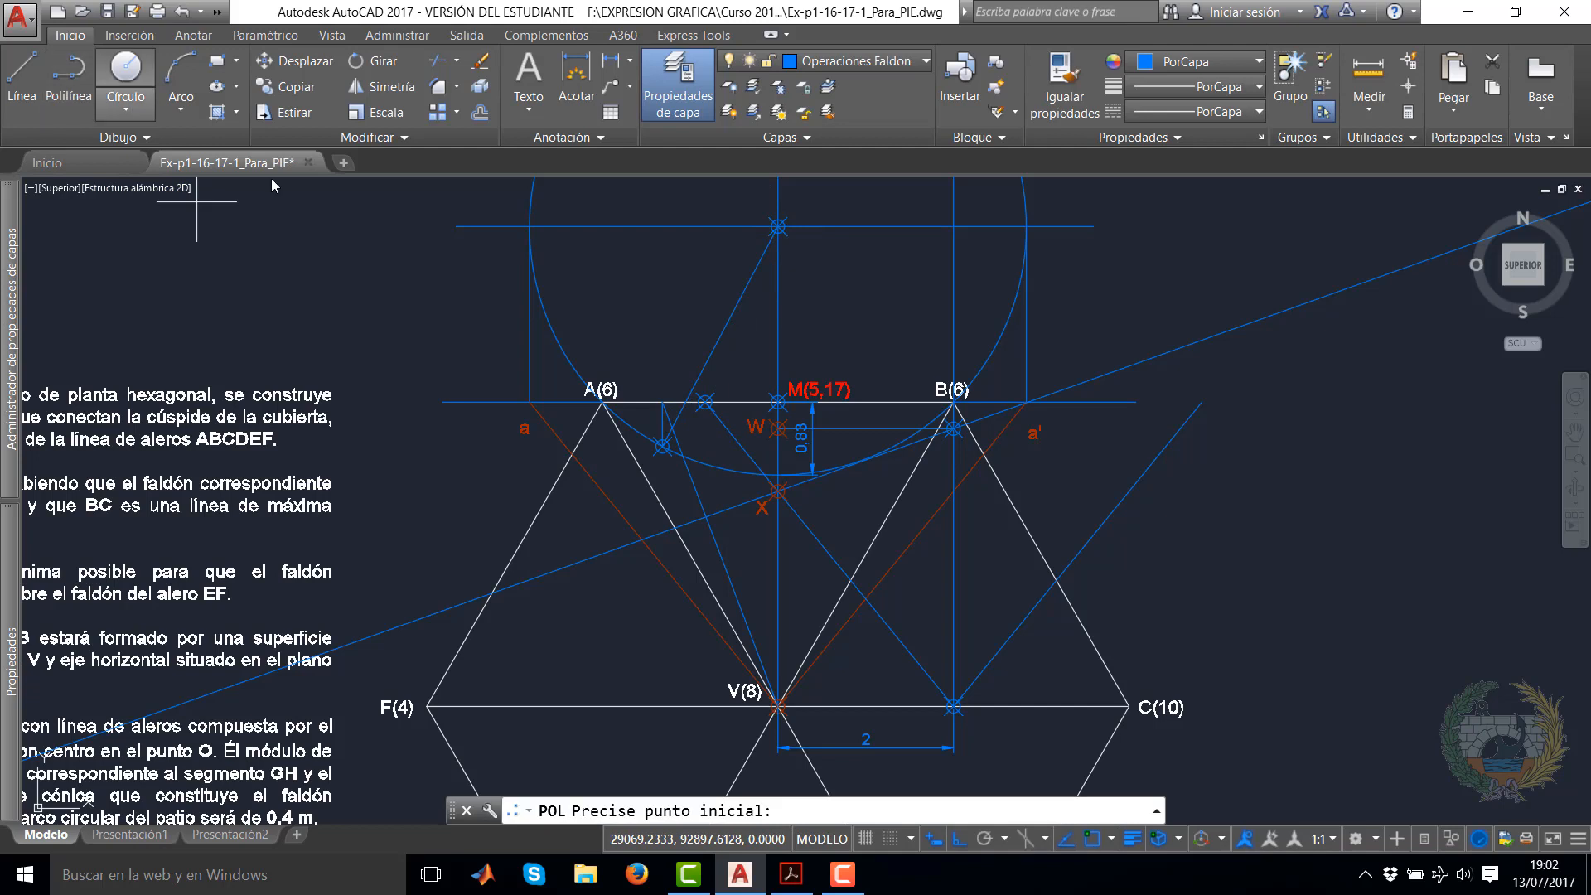
{"action": "left_click", "coordinate": [685, 402]}
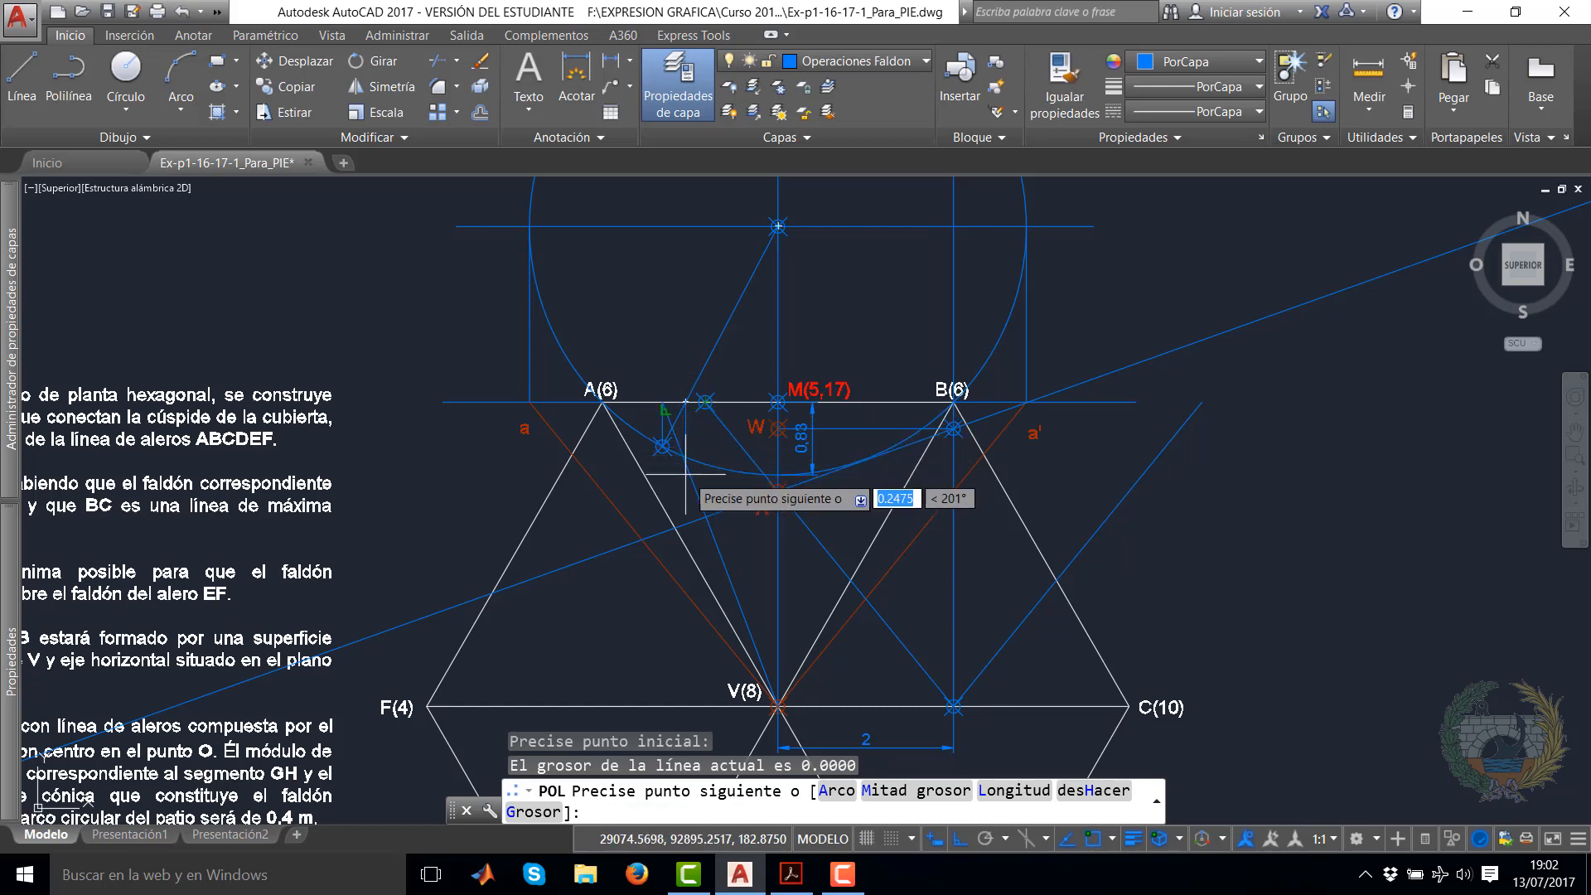
{"action": "scroll", "coordinate": [685, 475], "scroll_direction": "up", "scroll_amount": 4}
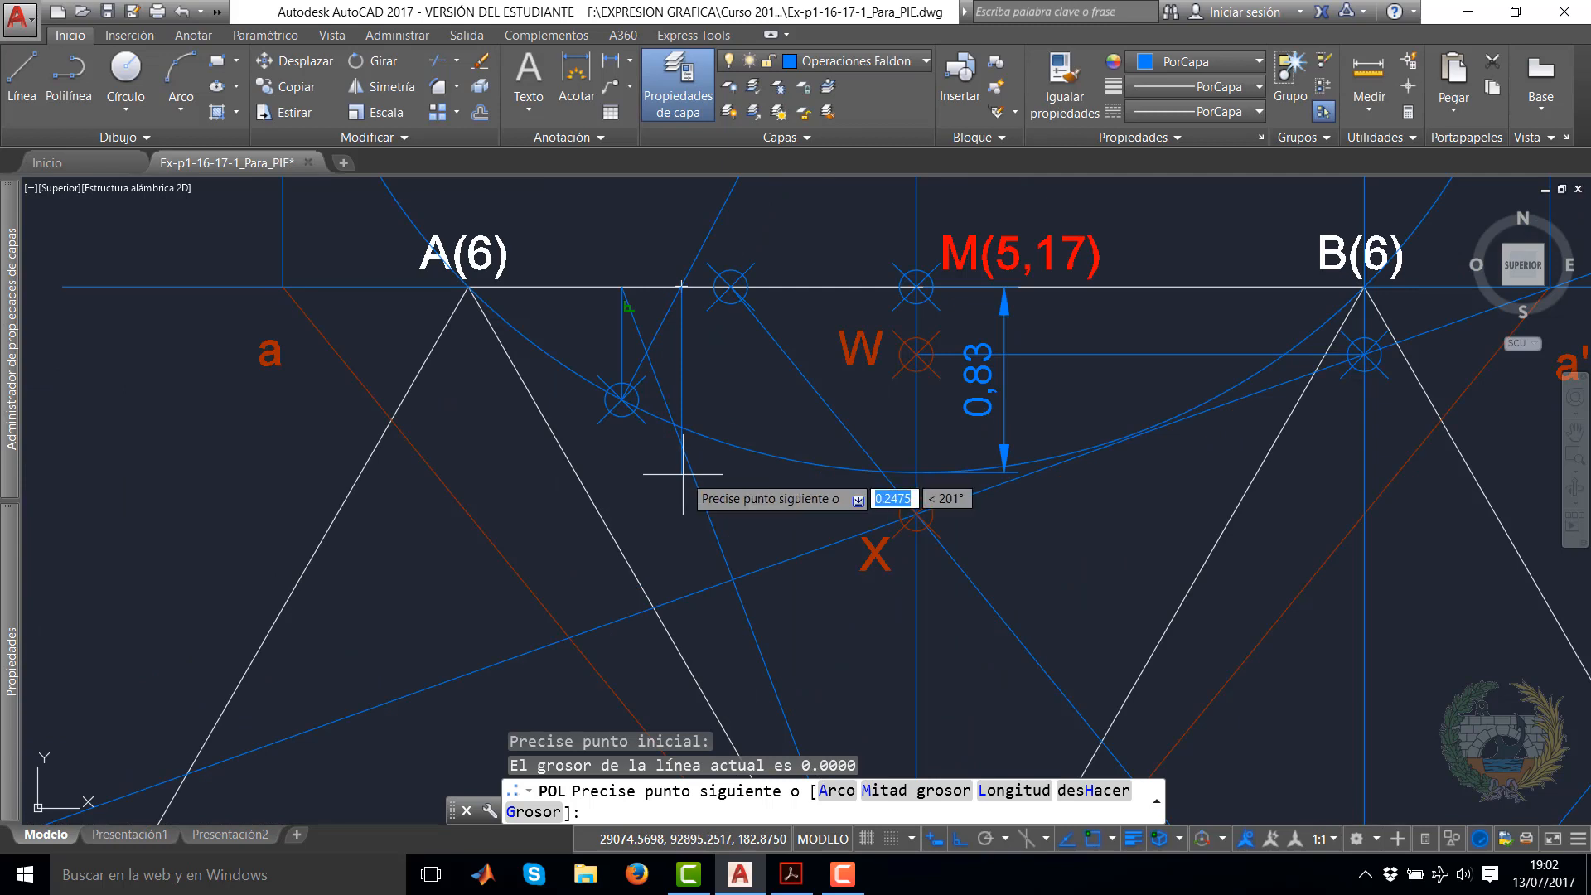
{"action": "key", "text": "F8"}
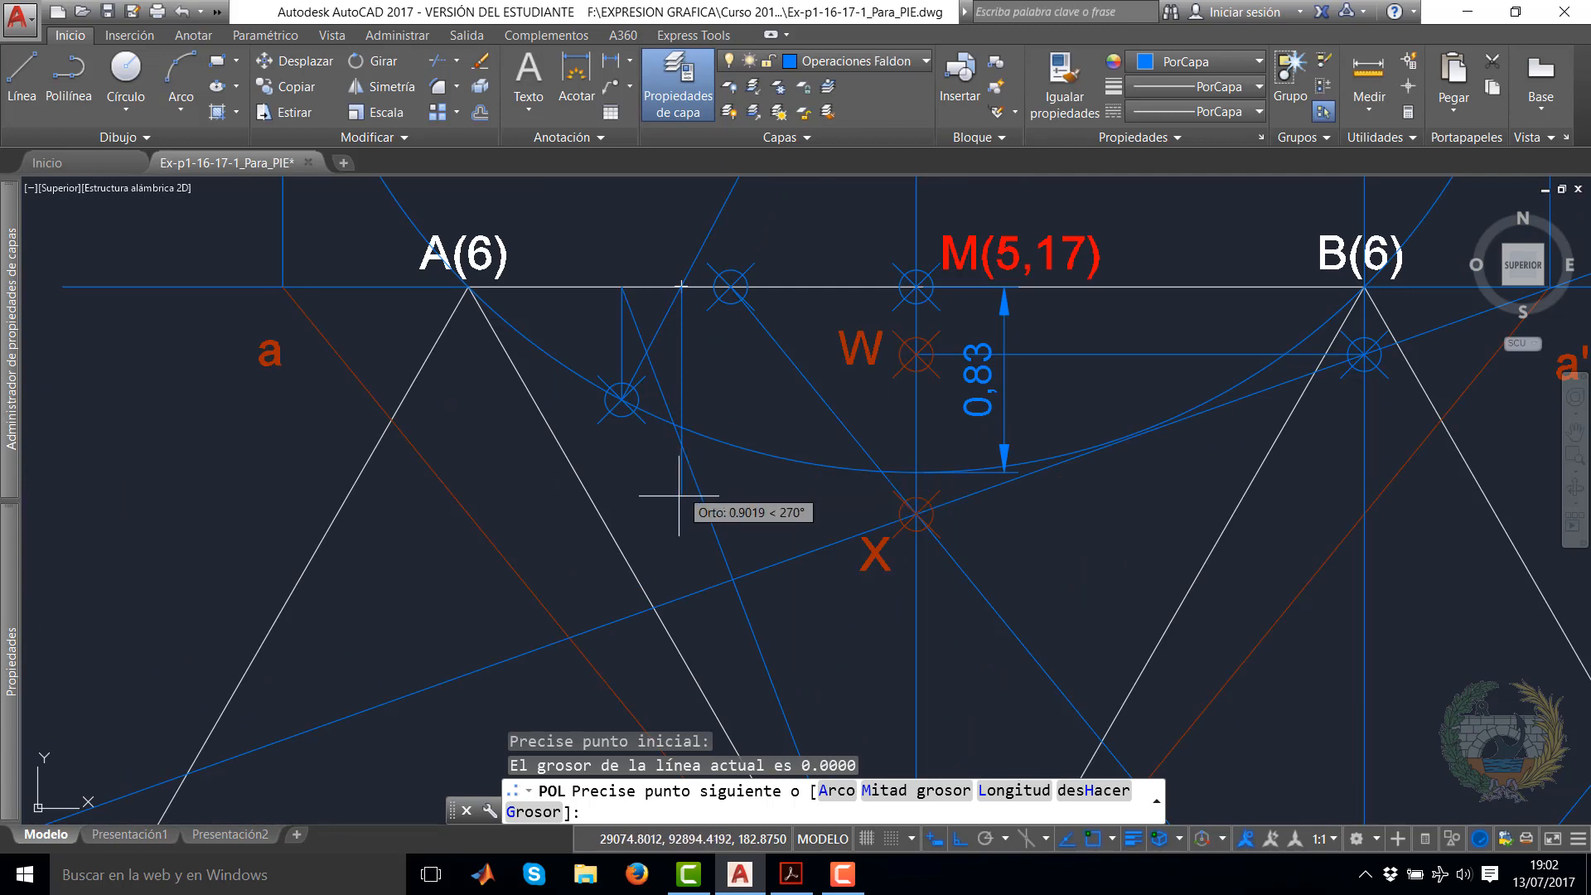
{"action": "left_click", "coordinate": [684, 551]}
{"action": "right_click", "coordinate": [685, 561]}
{"action": "left_click", "coordinate": [735, 242]}
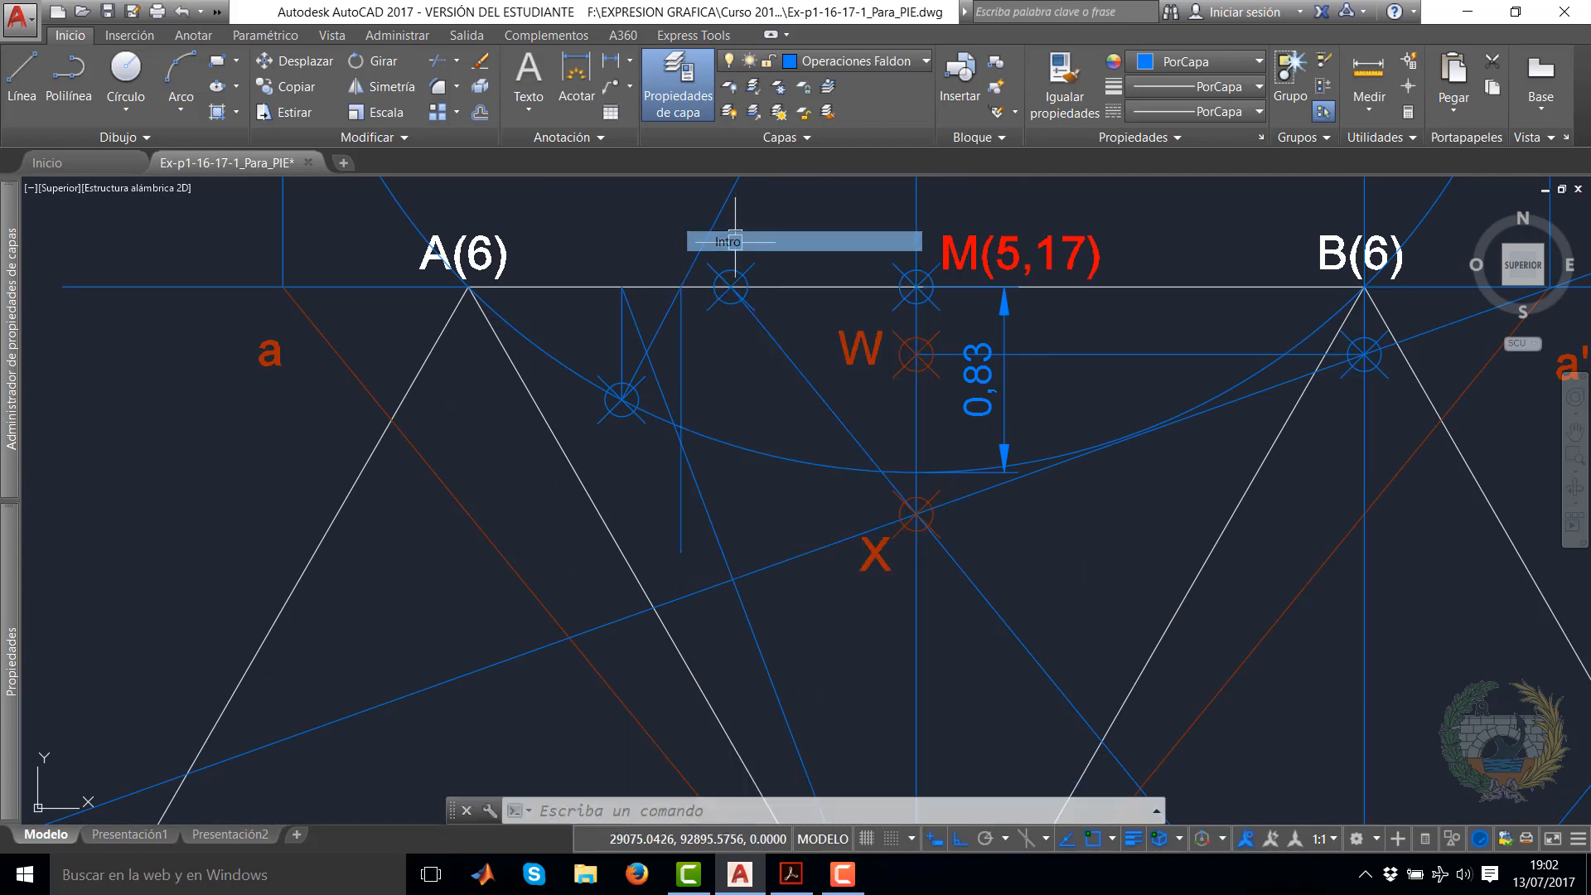
Stretch the vertical line's lower end to the slanted construction line through V and place a point there
{"action": "left_click", "coordinate": [686, 434]}
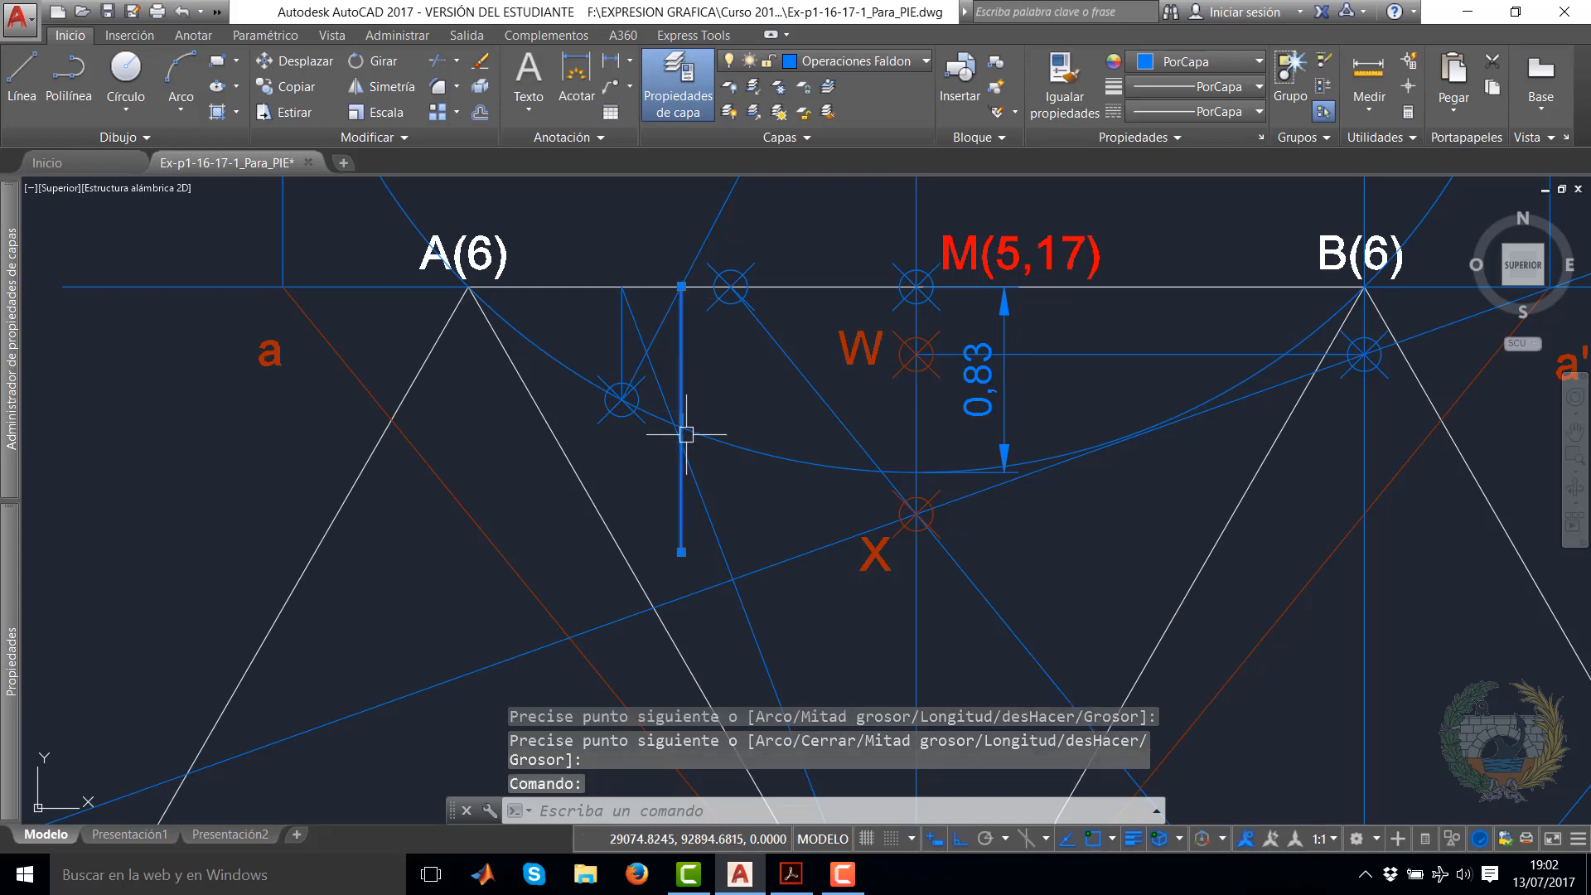
{"action": "left_click", "coordinate": [684, 548]}
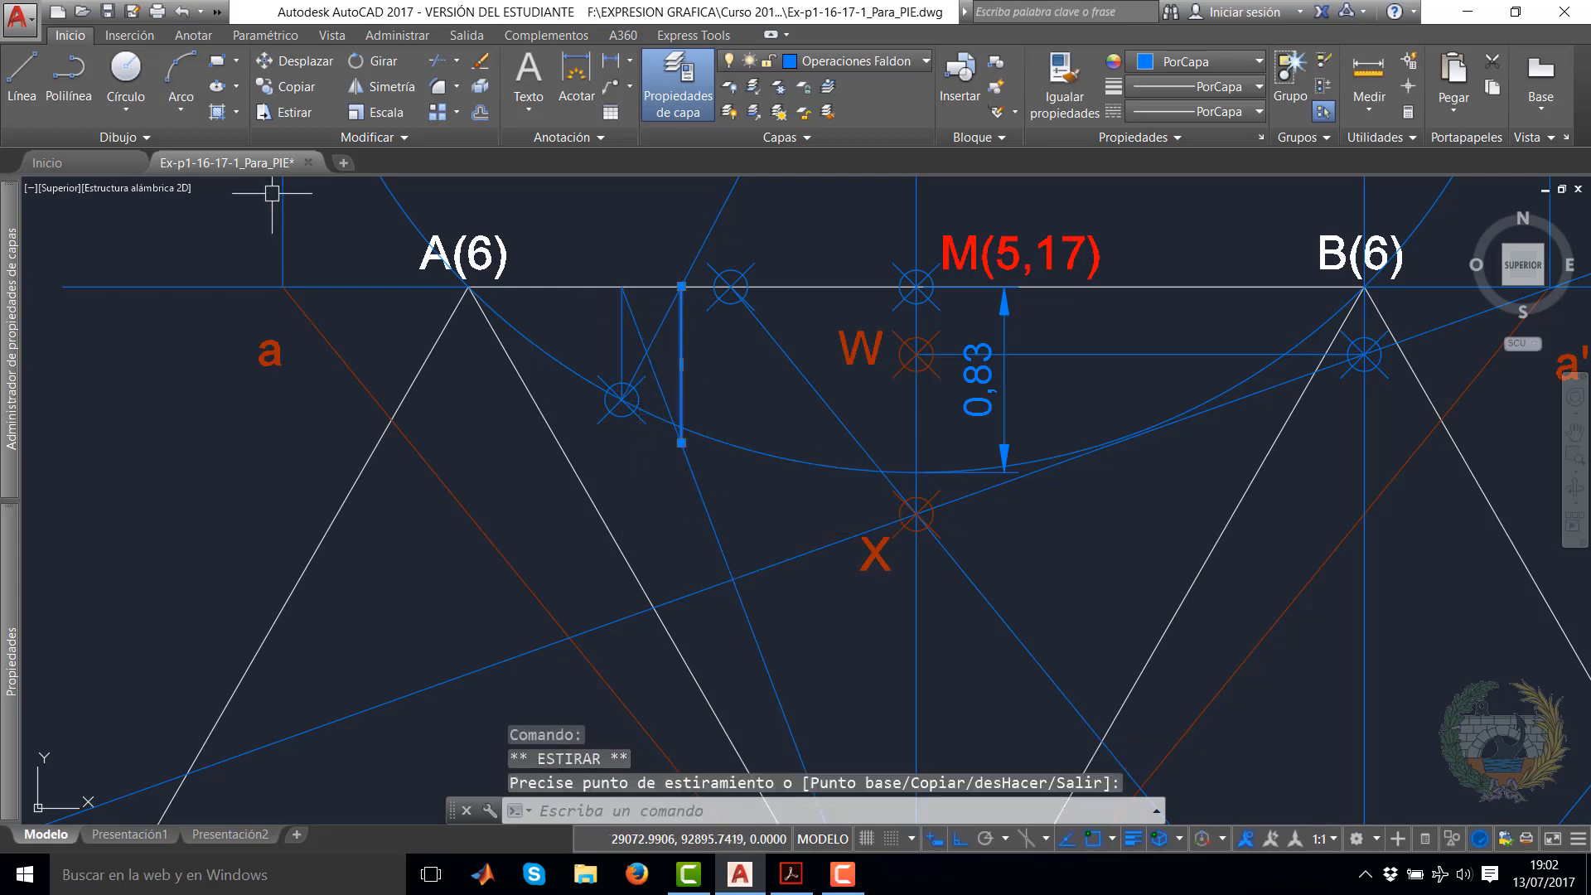
{"action": "left_click", "coordinate": [135, 141]}
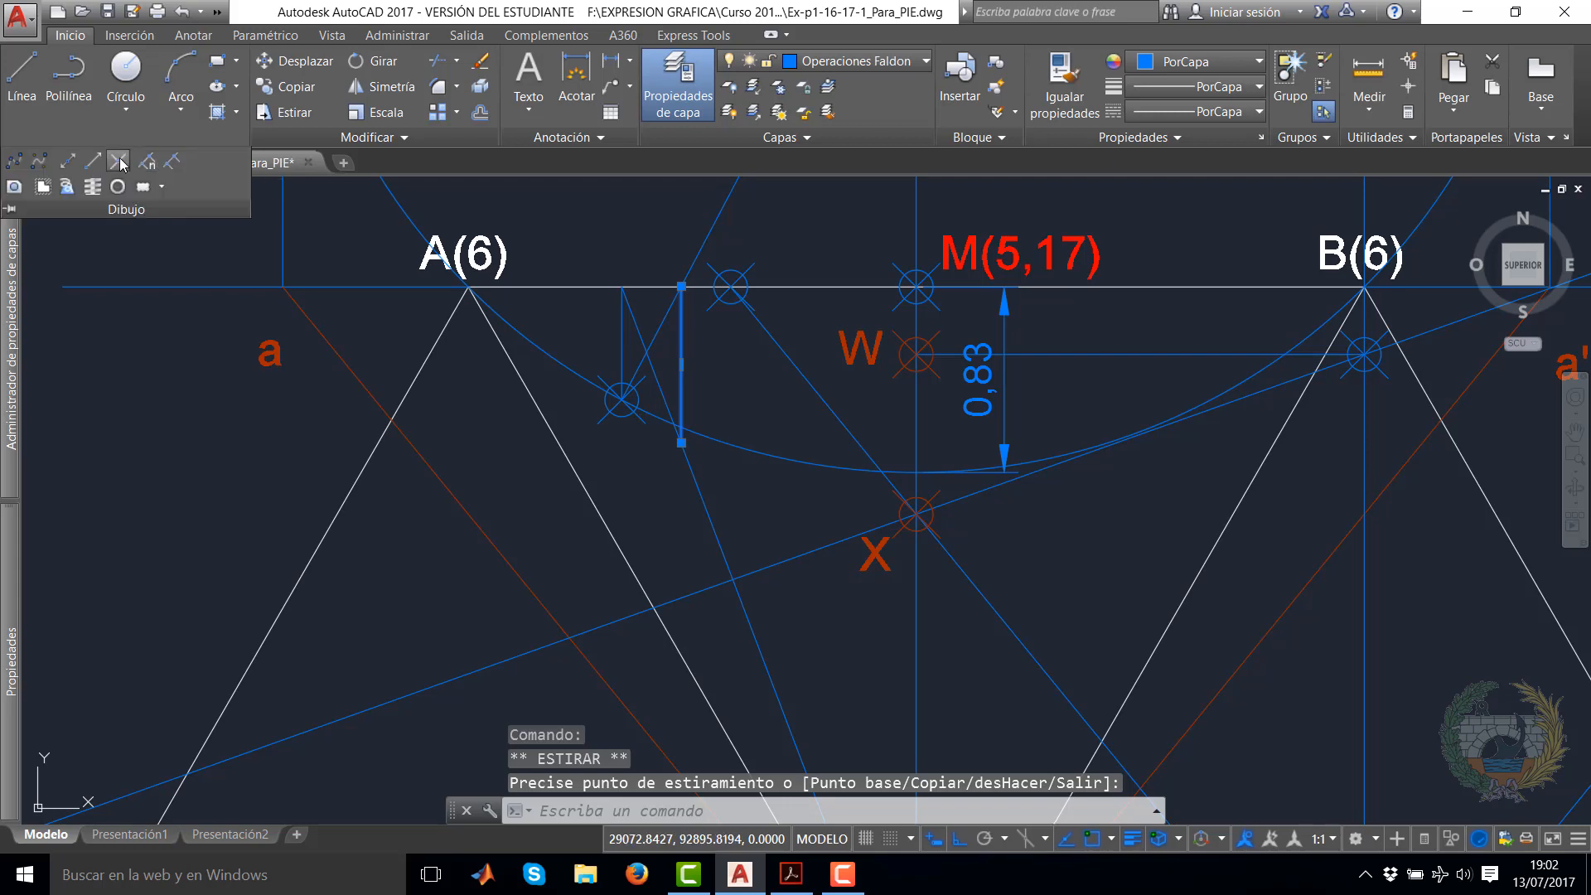
{"action": "left_click", "coordinate": [118, 160]}
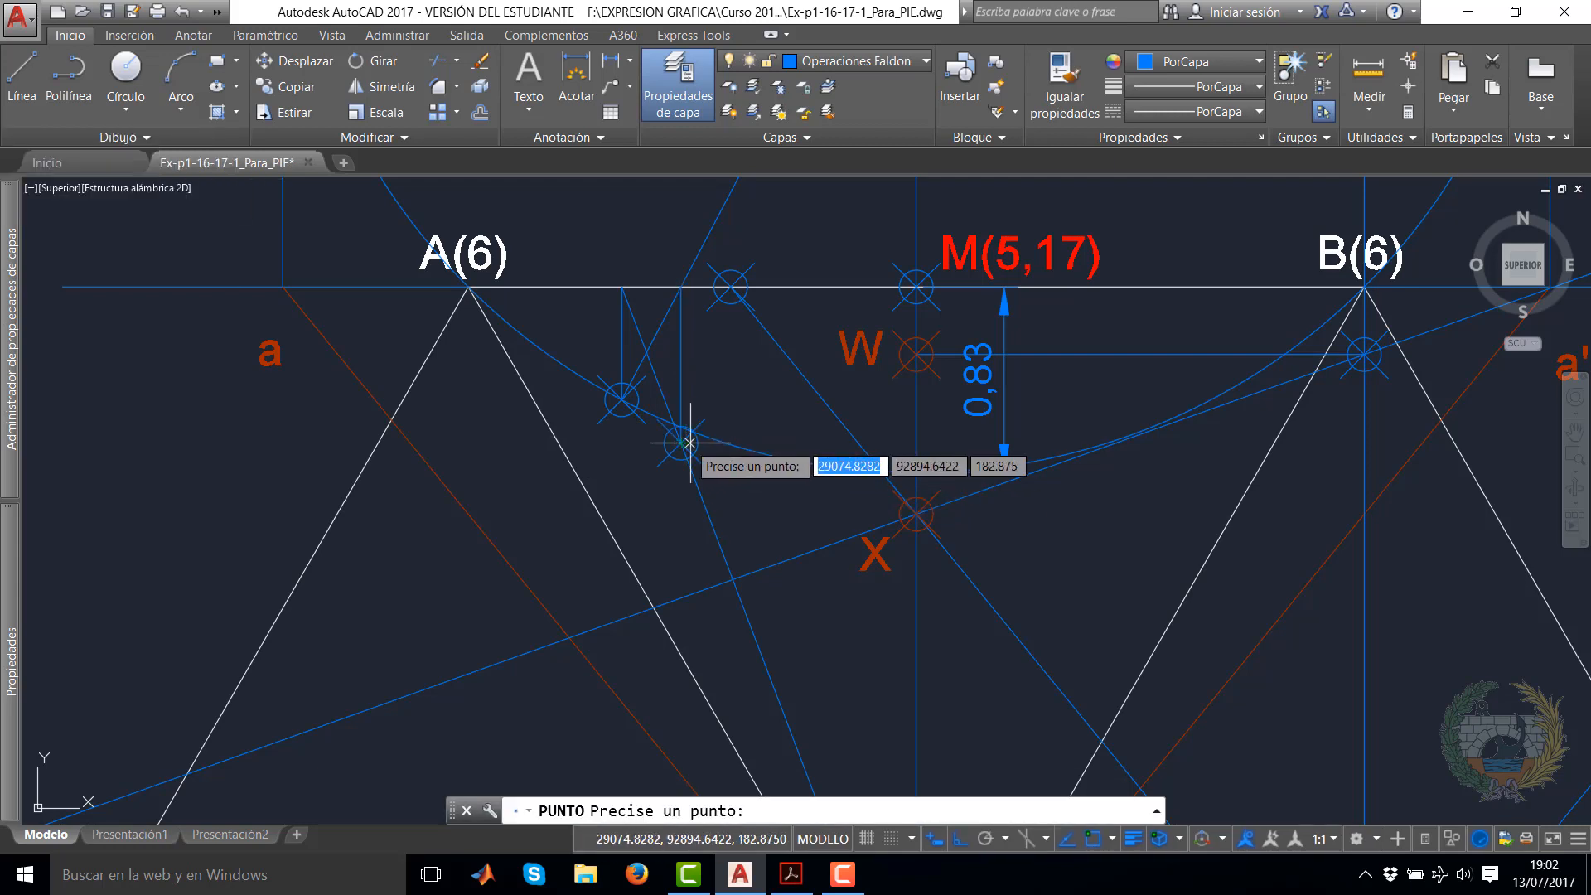
{"action": "key", "text": "Escape"}
Match the properties of point X onto the new point at the vertical line's lower end
{"action": "left_click", "coordinate": [1065, 87]}
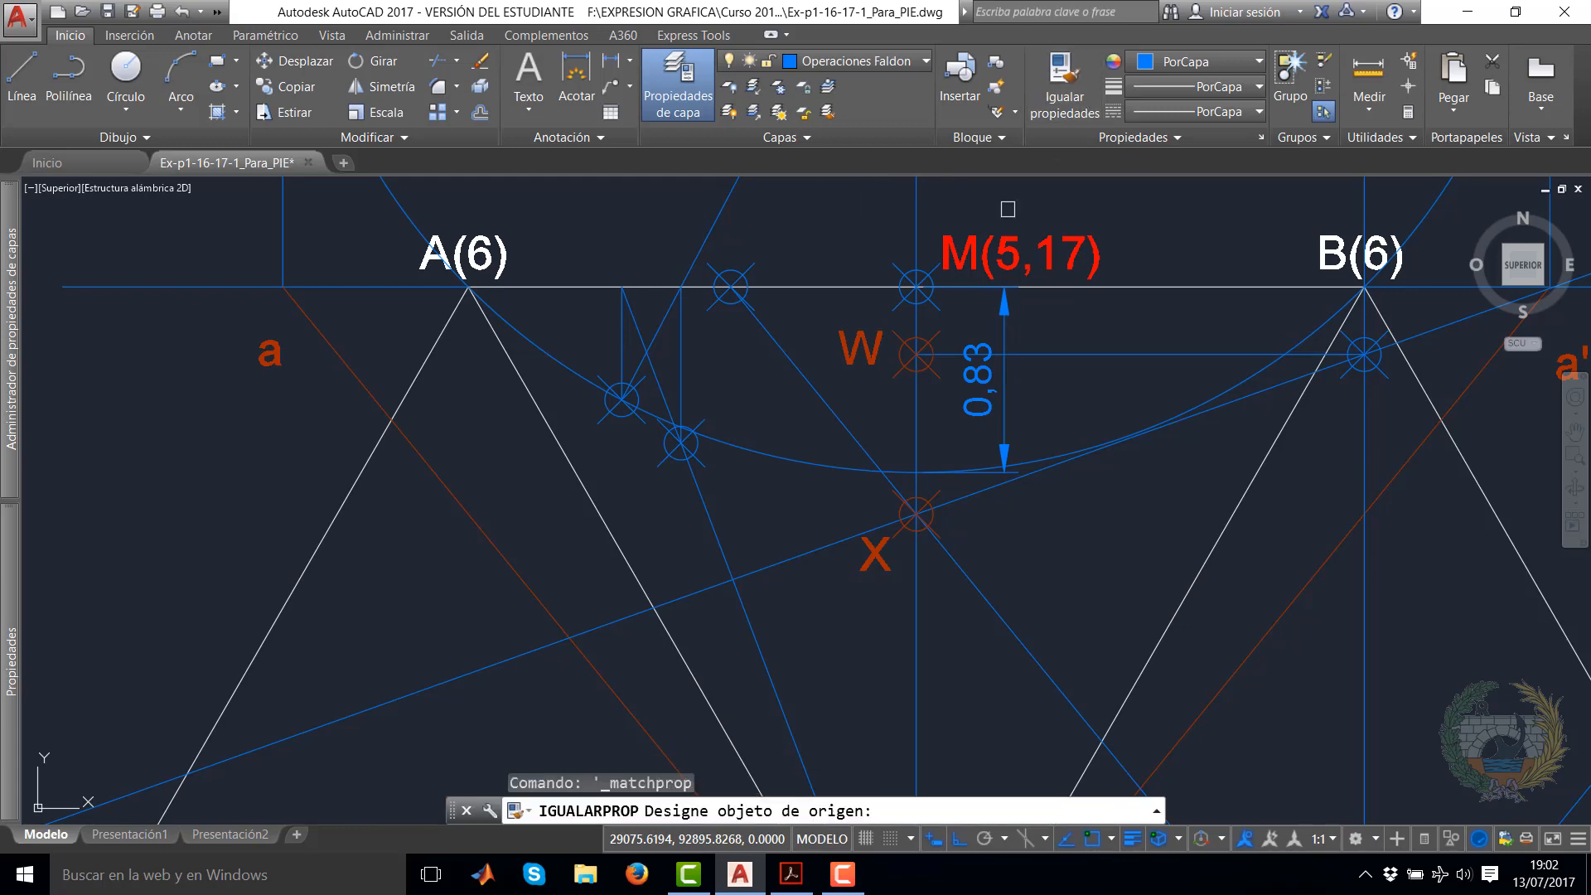
{"action": "left_click", "coordinate": [892, 501]}
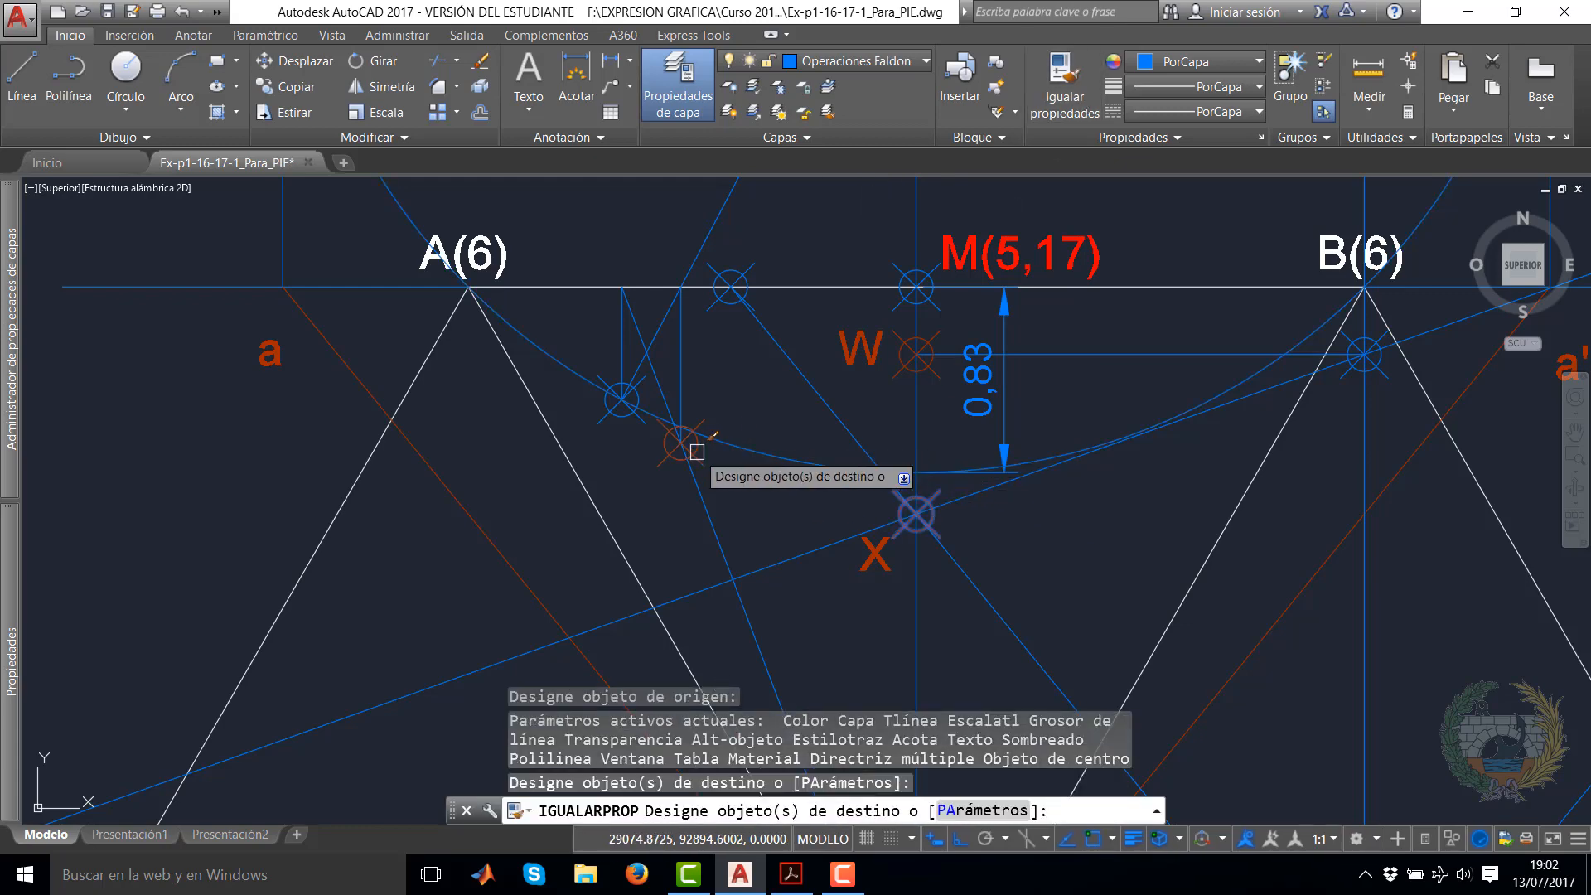
{"action": "right_click", "coordinate": [744, 468]}
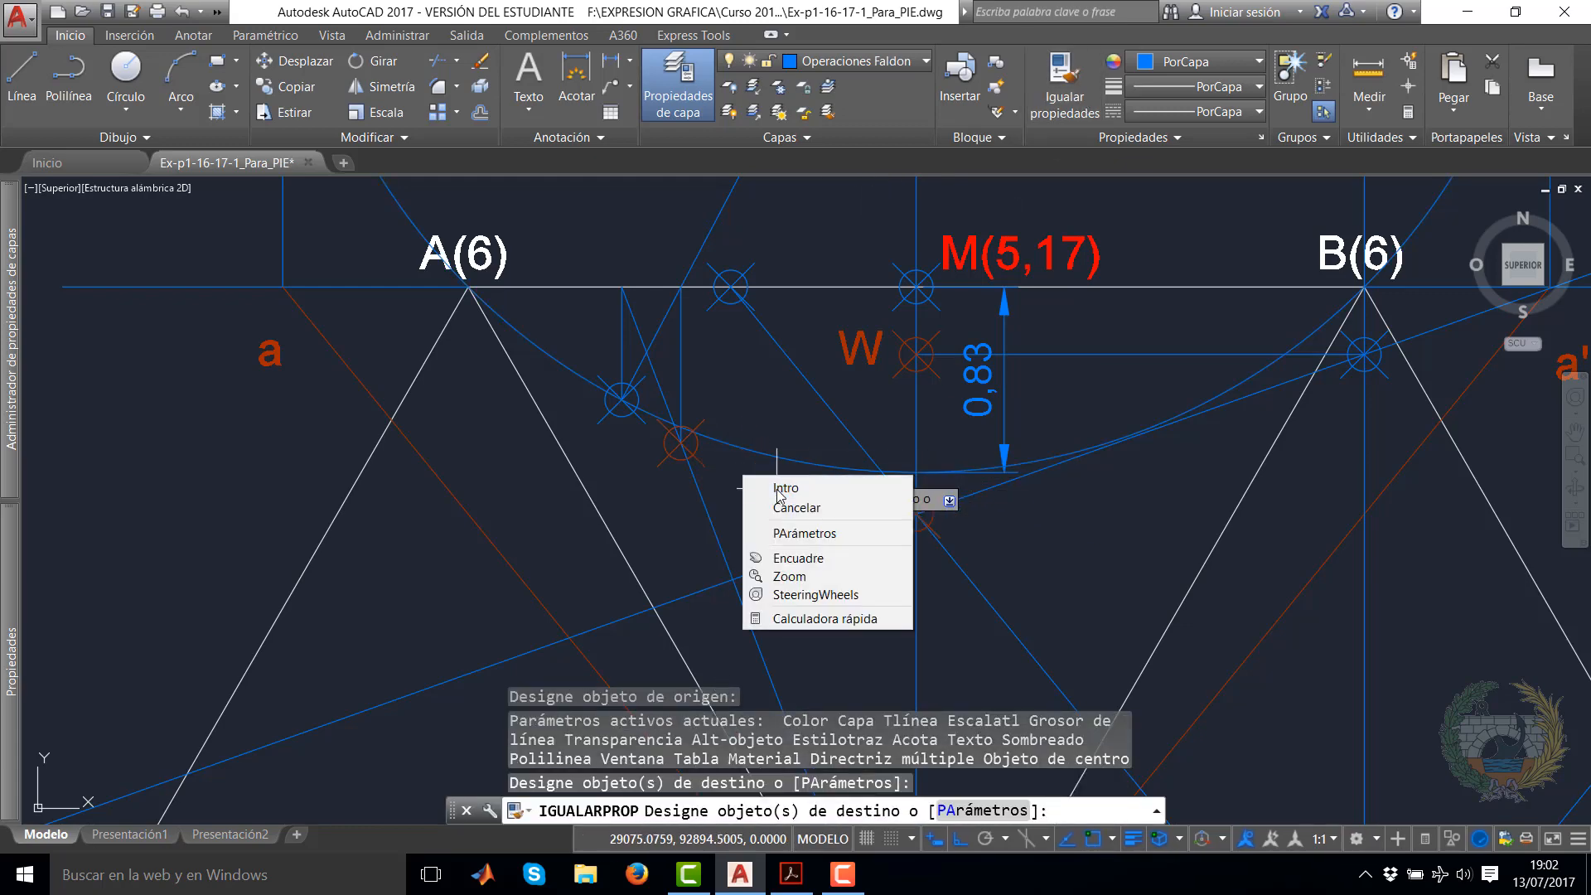
{"action": "left_click", "coordinate": [759, 481]}
{"action": "scroll", "coordinate": [746, 477], "scroll_direction": "down", "scroll_amount": 4}
{"action": "middle_click_drag", "start_coordinate": [746, 477], "coordinate": [645, 520]}
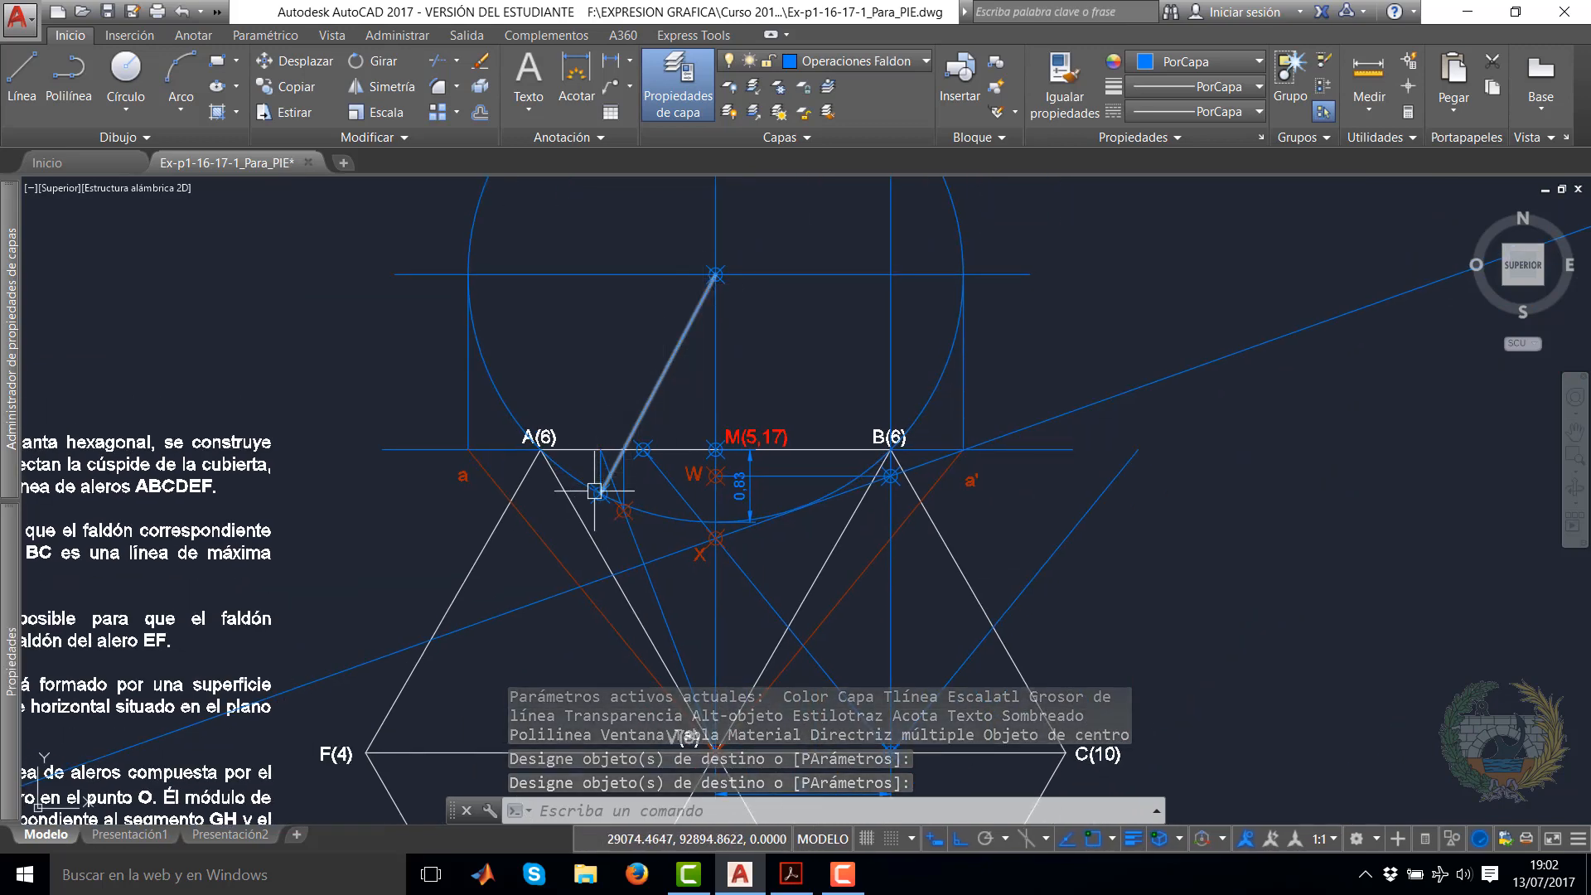
{"action": "middle_click_drag", "start_coordinate": [666, 496], "coordinate": [708, 271]}
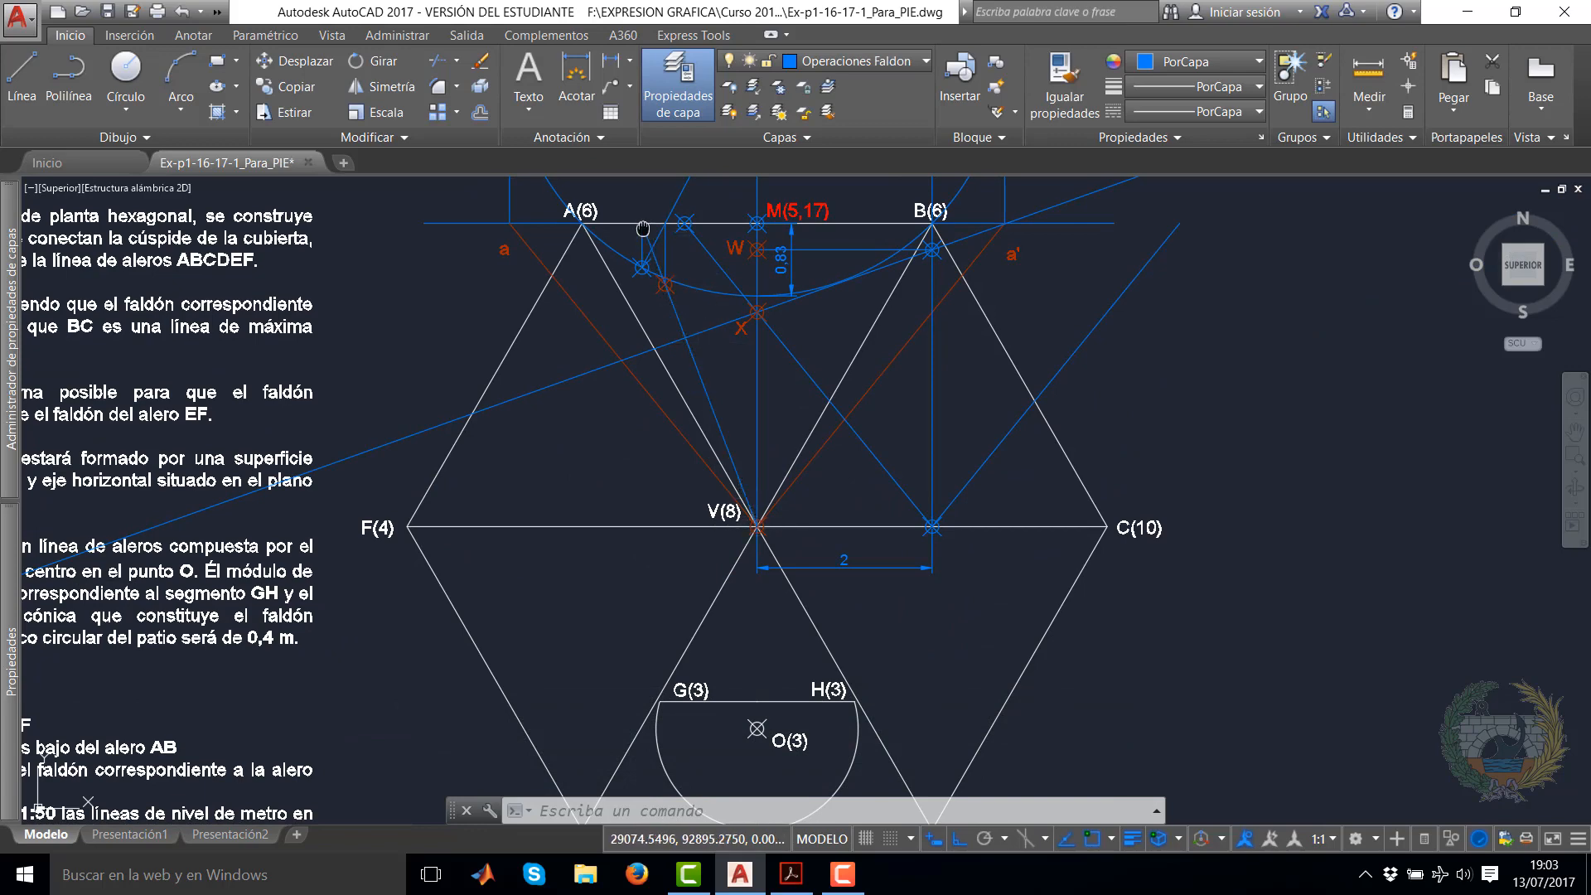
{"action": "middle_click_drag", "start_coordinate": [649, 236], "coordinate": [650, 358]}
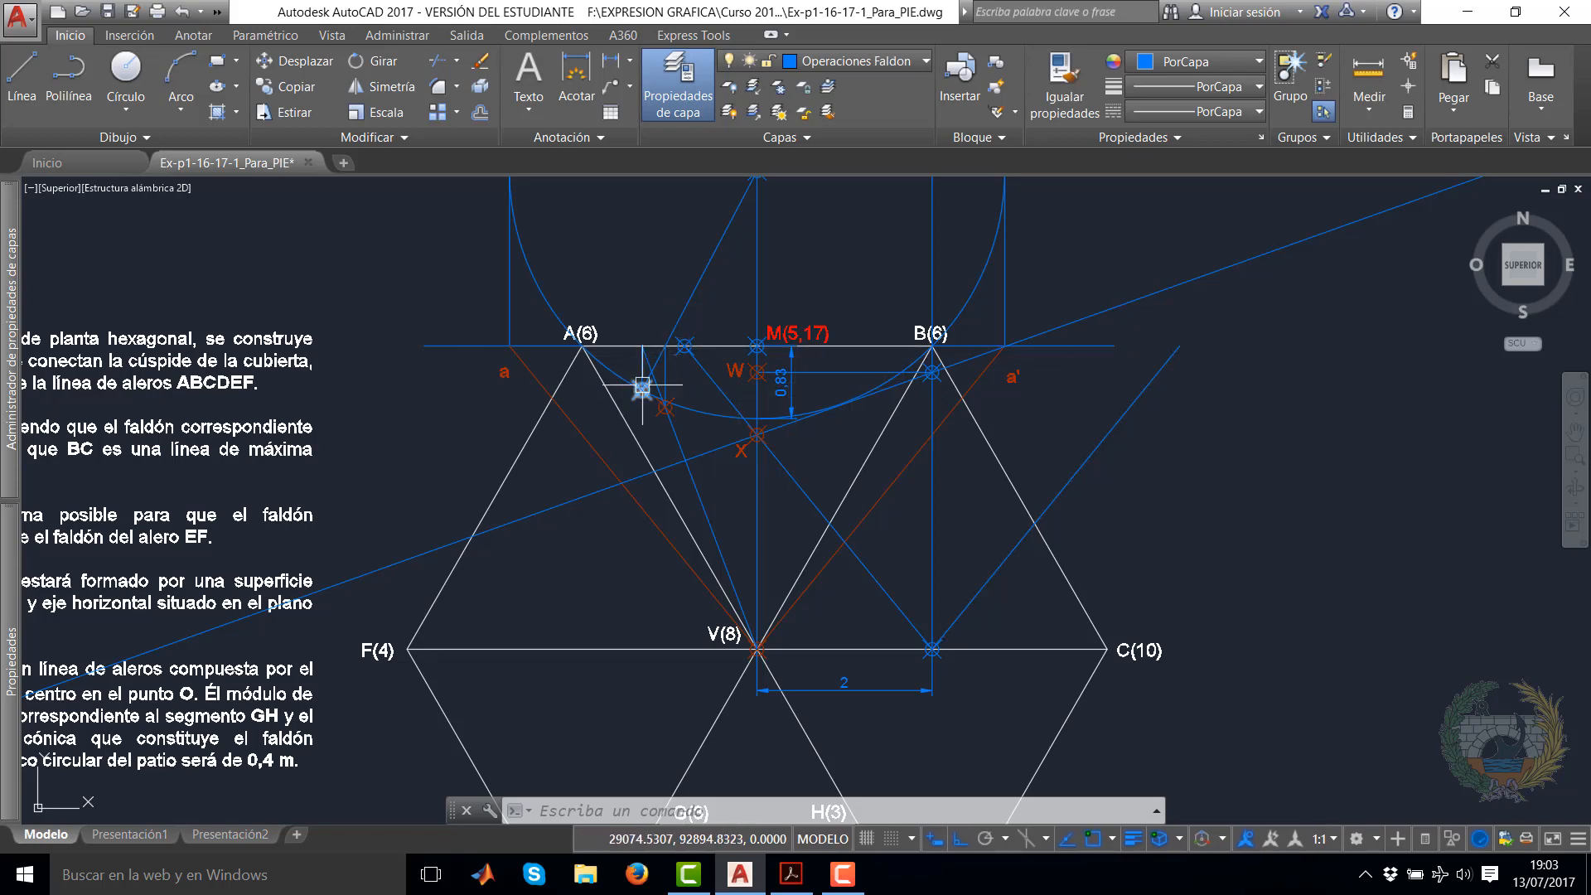
{"action": "scroll", "coordinate": [638, 388], "scroll_direction": "down", "scroll_amount": 2}
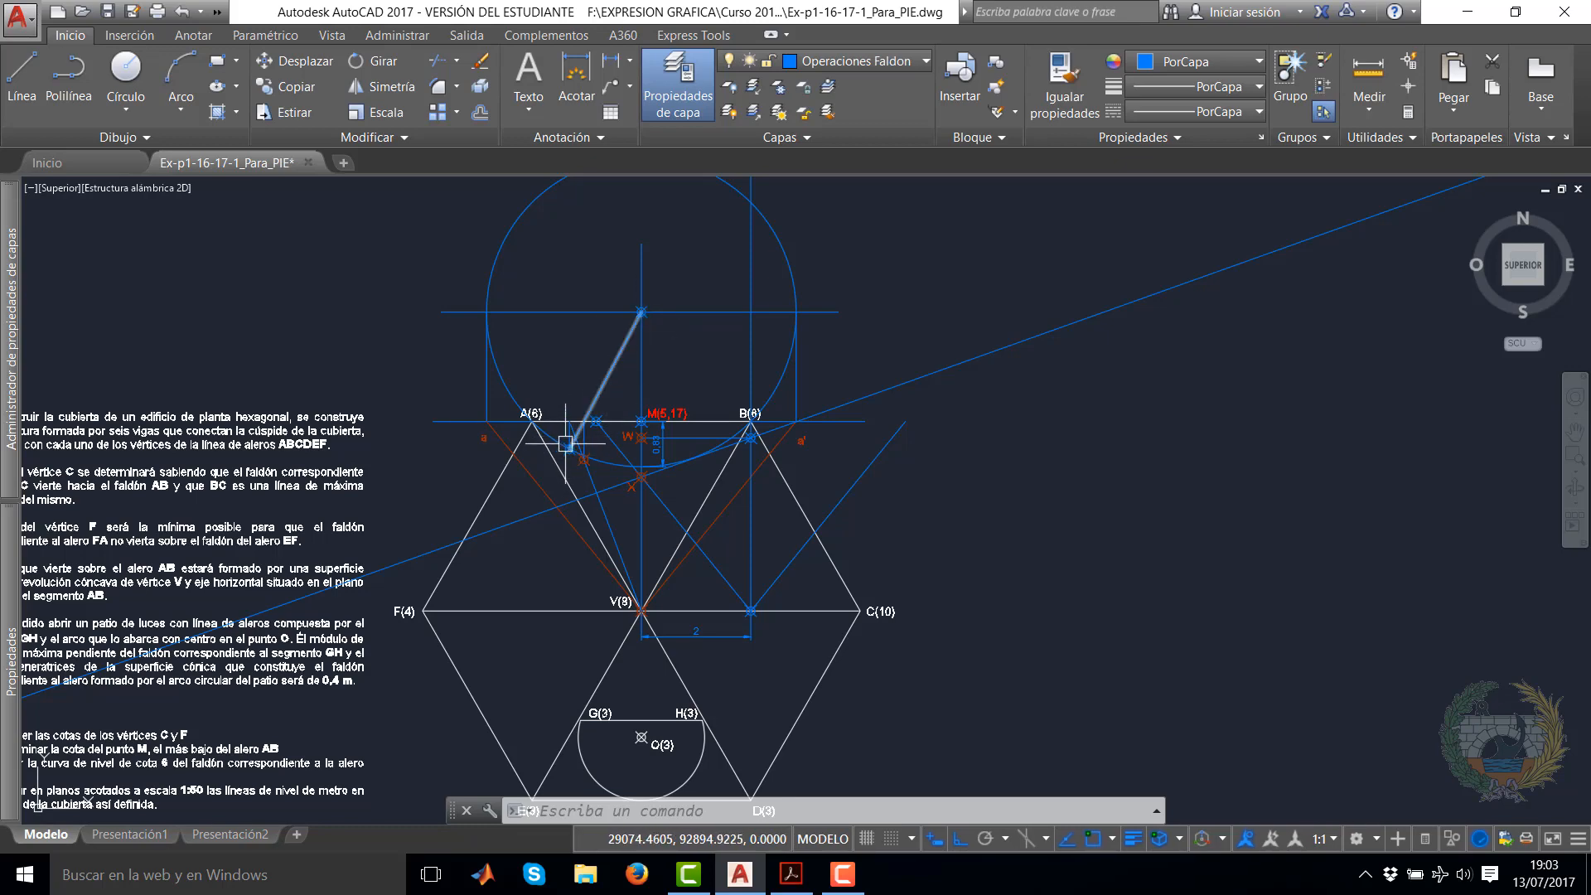
Place a point on AB at the upper end of the new vertical line
{"action": "scroll", "coordinate": [580, 443], "scroll_direction": "up", "scroll_amount": 2}
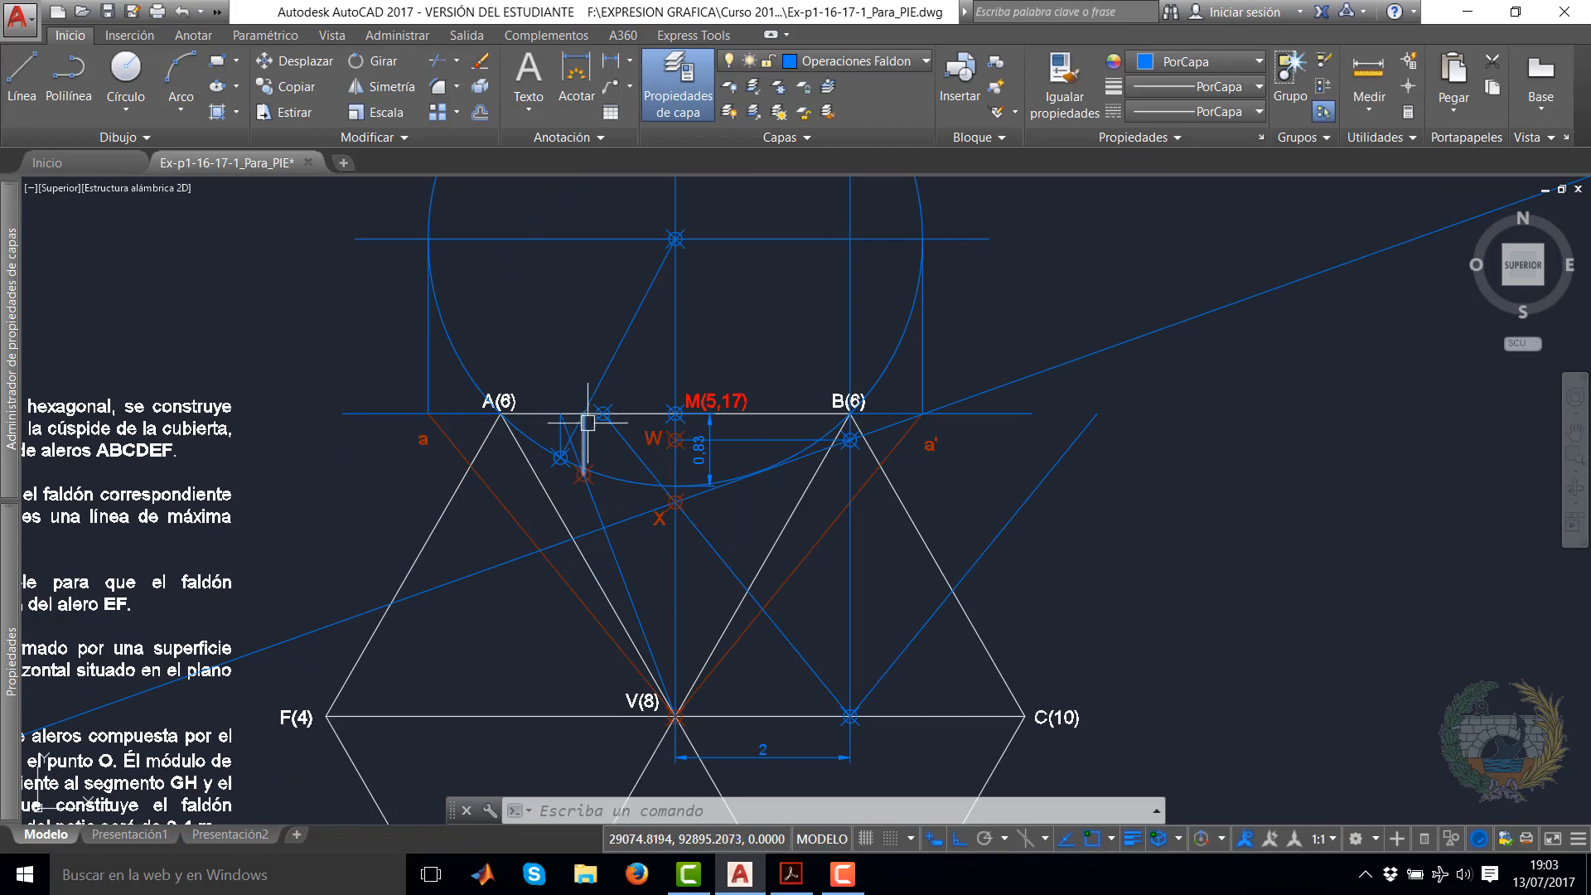
{"action": "scroll", "coordinate": [588, 422], "scroll_direction": "up", "scroll_amount": 6}
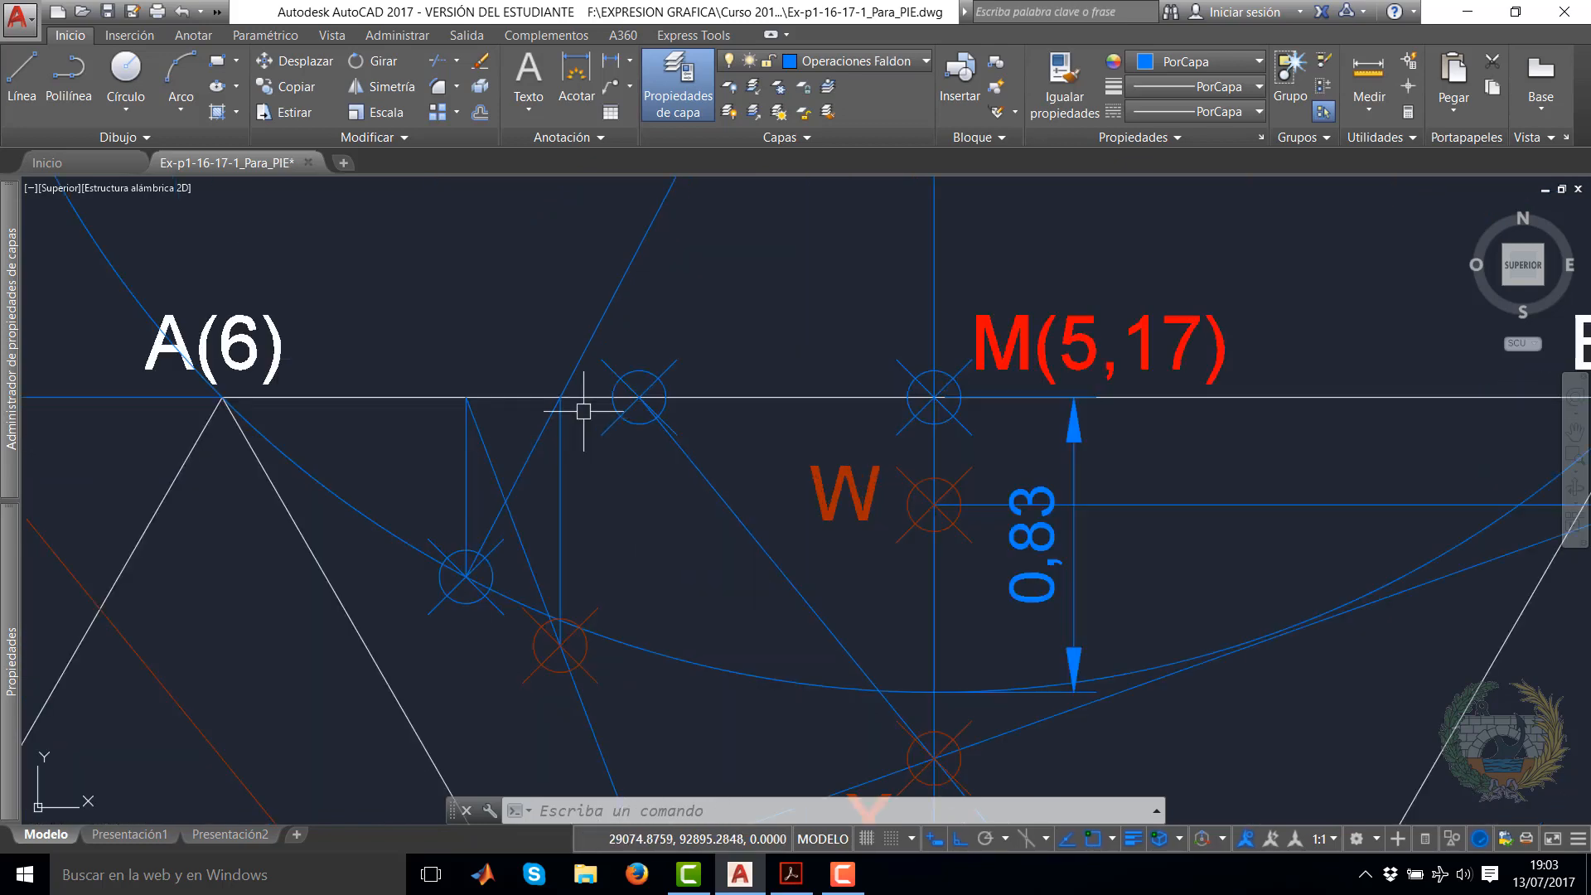
{"action": "left_click", "coordinate": [128, 137]}
{"action": "left_click", "coordinate": [119, 160]}
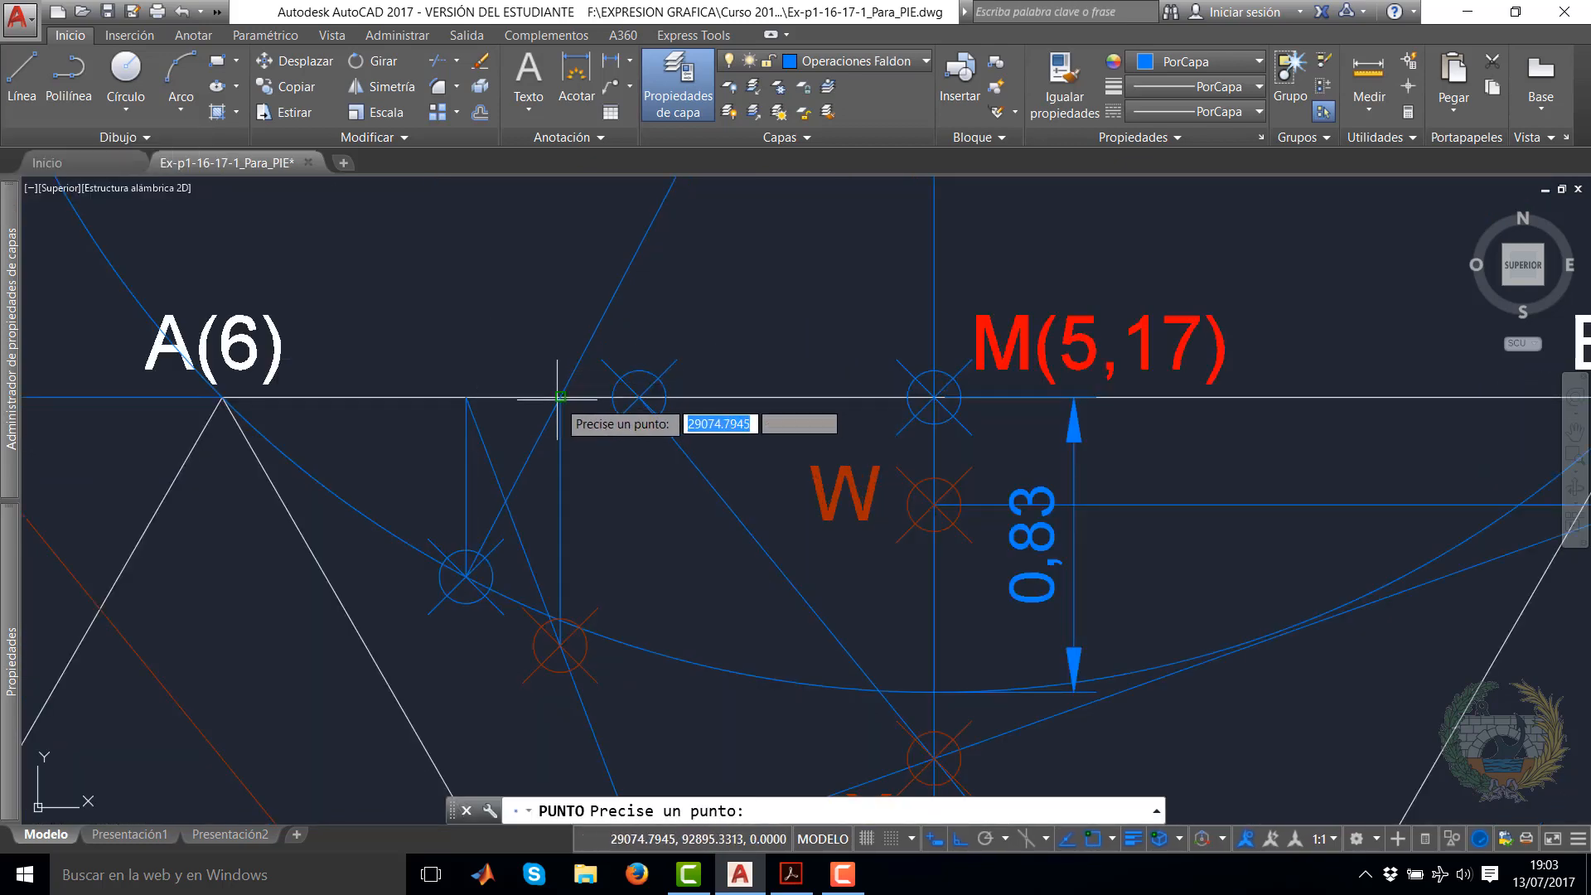
{"action": "scroll", "coordinate": [569, 377], "scroll_direction": "down", "scroll_amount": 1}
{"action": "key", "text": "Return"}
{"action": "key", "text": "Escape"}
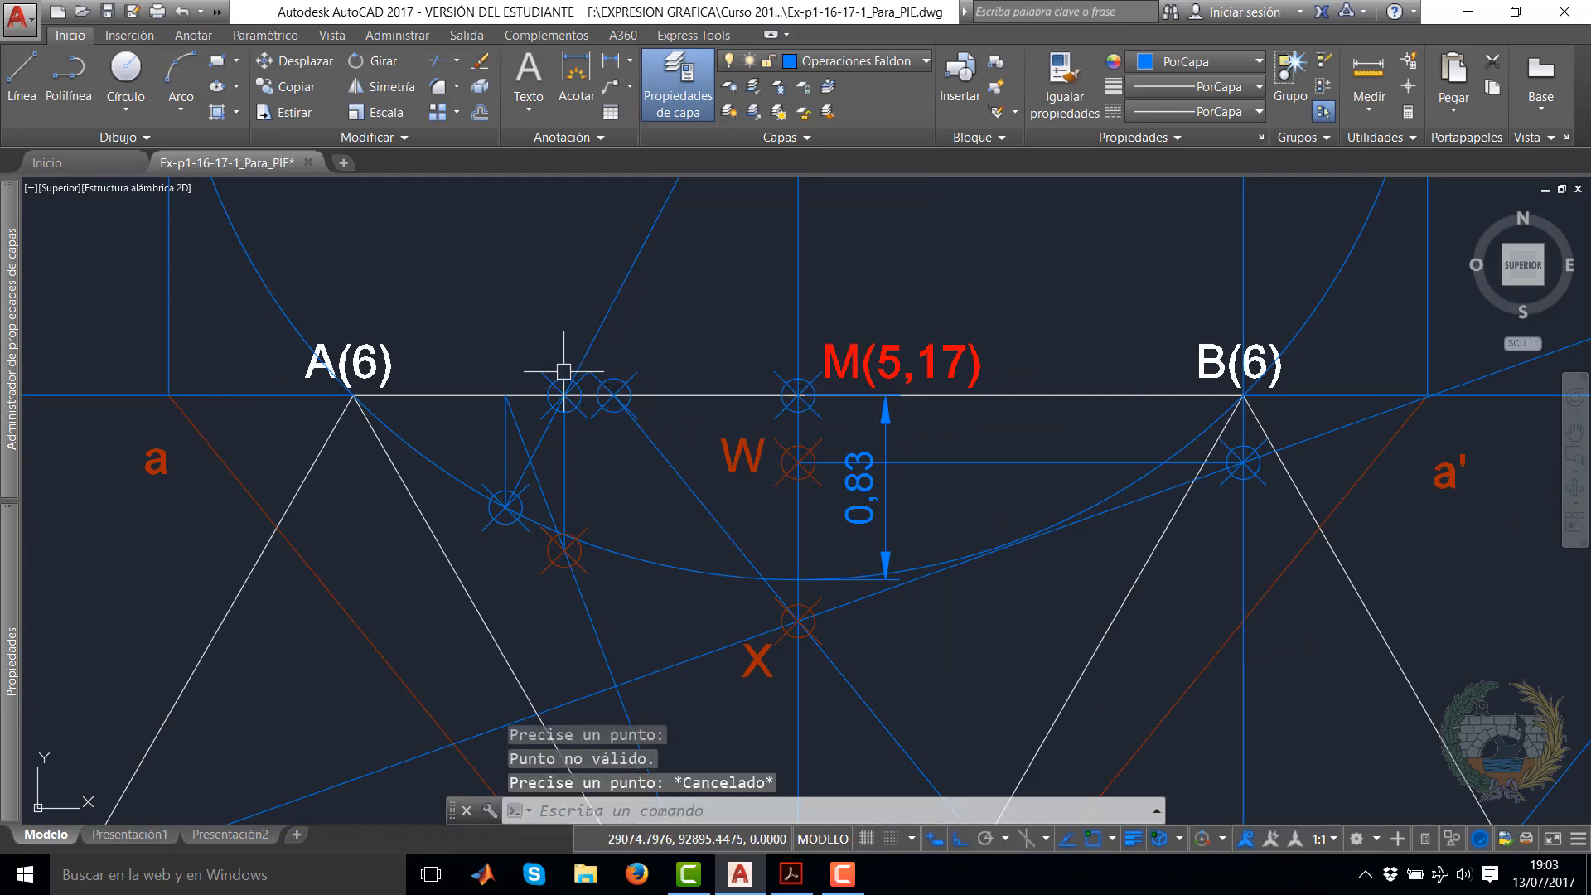
{"action": "key", "text": "Escape"}
{"action": "scroll", "coordinate": [563, 361], "scroll_direction": "down", "scroll_amount": 4}
{"action": "middle_click_drag", "start_coordinate": [560, 323], "coordinate": [560, 333]}
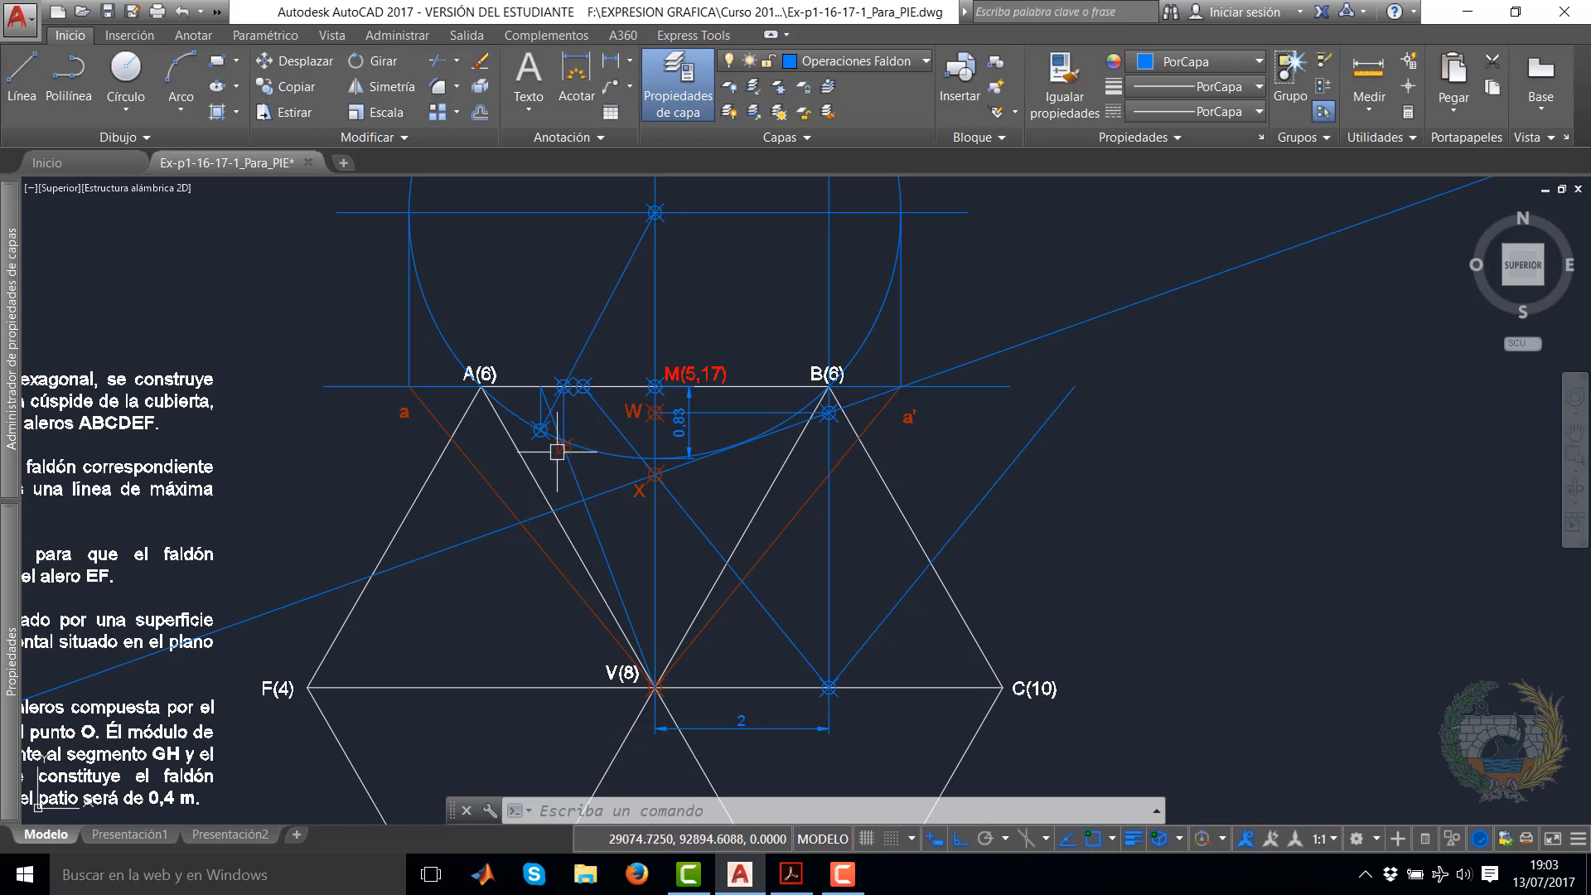
{"action": "scroll", "coordinate": [562, 448], "scroll_direction": "up", "scroll_amount": 4}
{"action": "scroll", "coordinate": [556, 460], "scroll_direction": "down", "scroll_amount": 2}
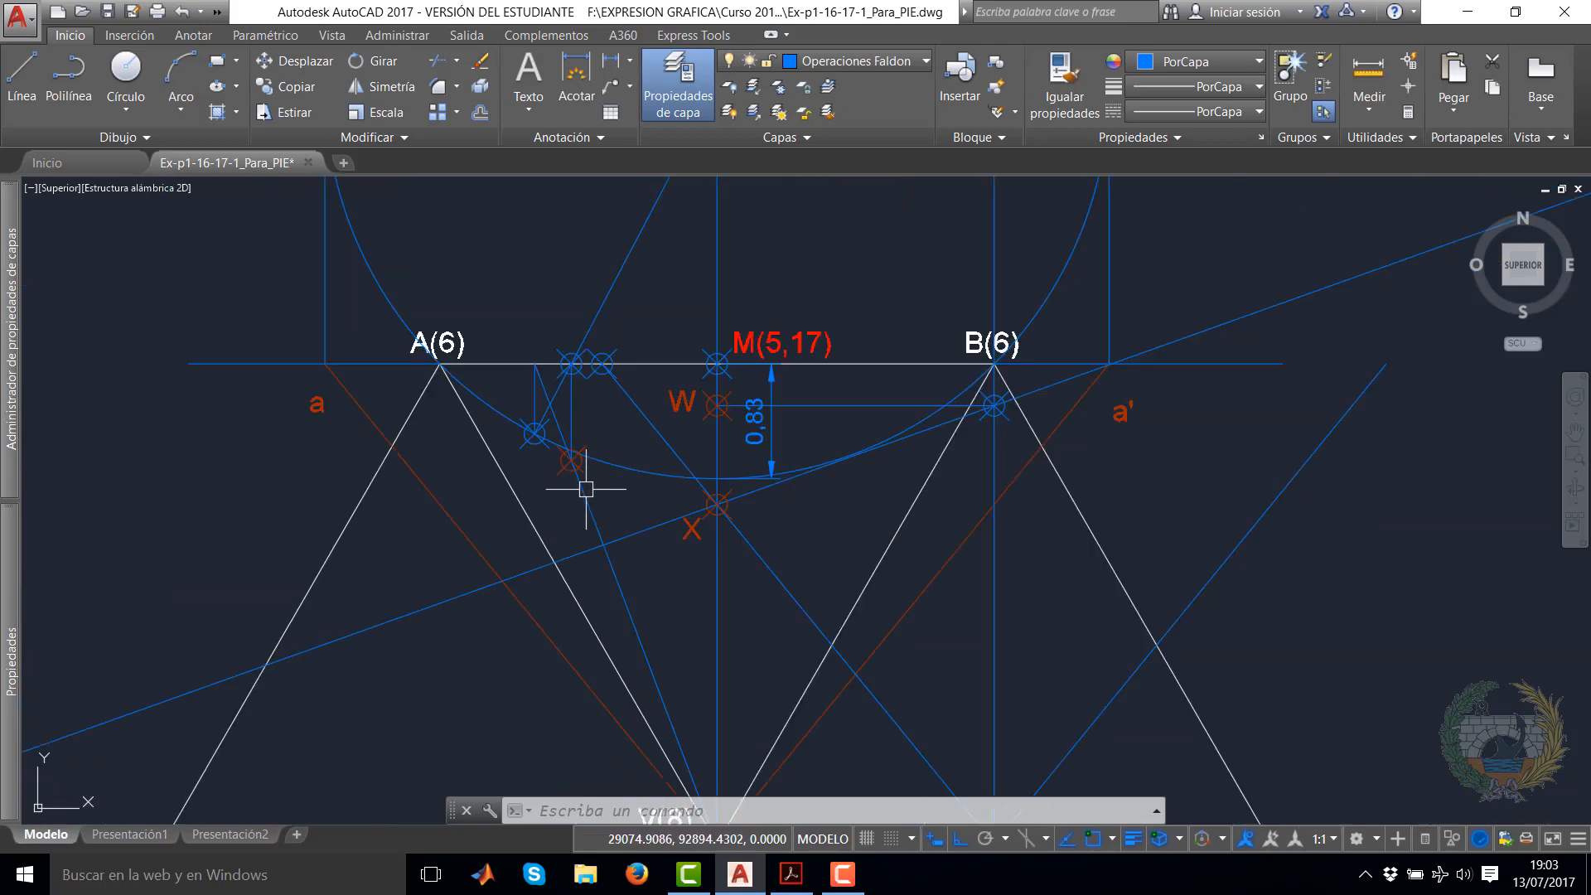
{"action": "scroll", "coordinate": [597, 515], "scroll_direction": "down", "scroll_amount": 2}
{"action": "scroll", "coordinate": [604, 448], "scroll_direction": "up", "scroll_amount": 1}
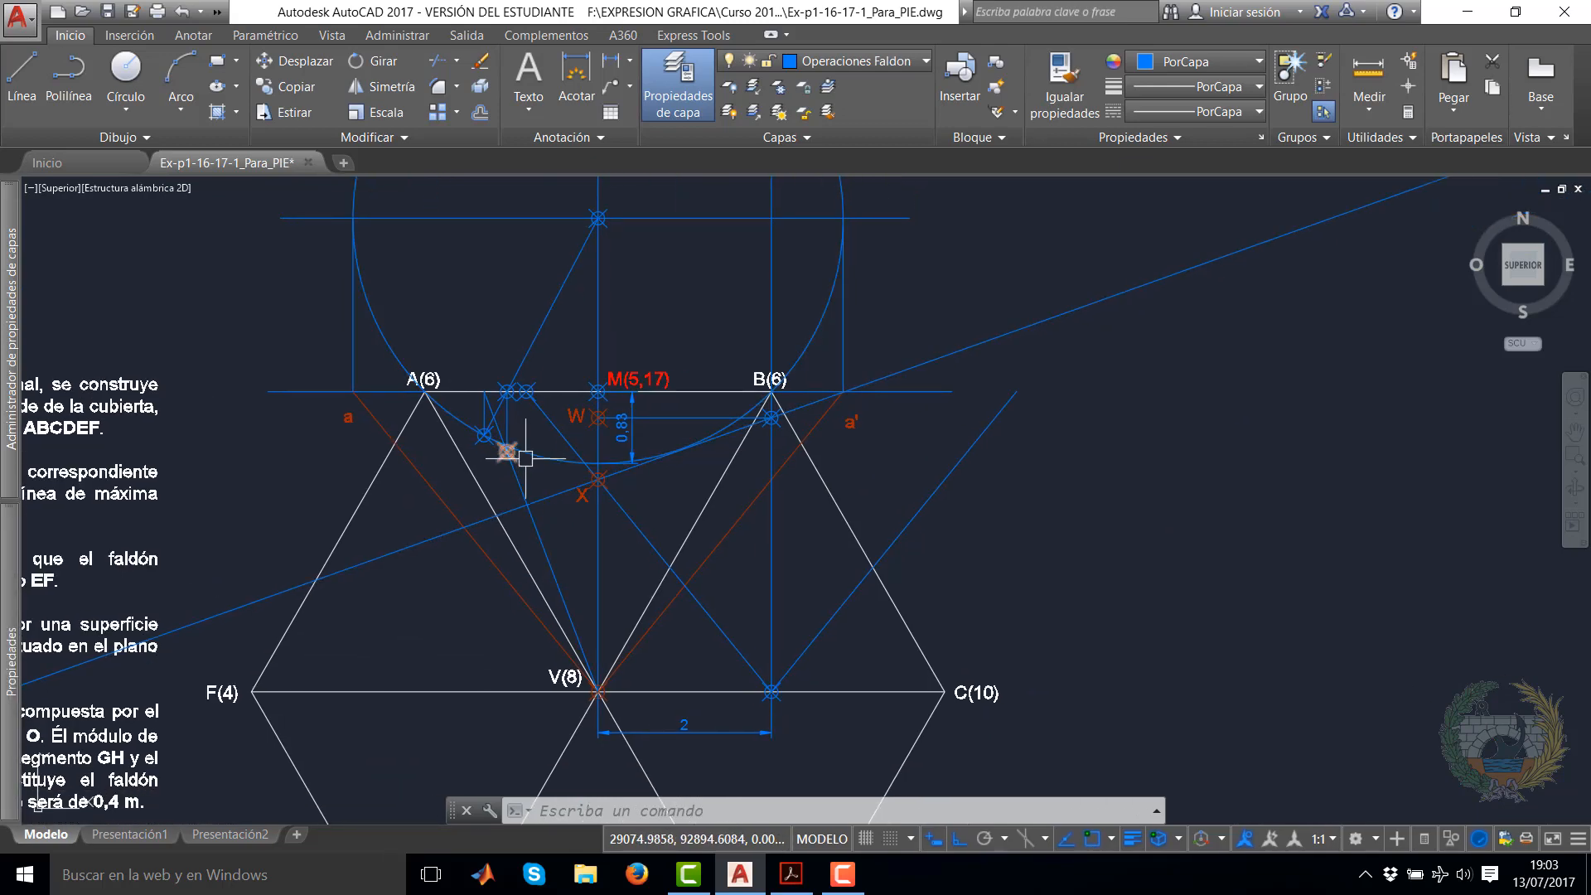
Mirror the orange point near A across the vertical axis through X and W, keeping the original
{"action": "scroll", "coordinate": [529, 462], "scroll_direction": "up", "scroll_amount": 3}
{"action": "left_click", "coordinate": [504, 435]}
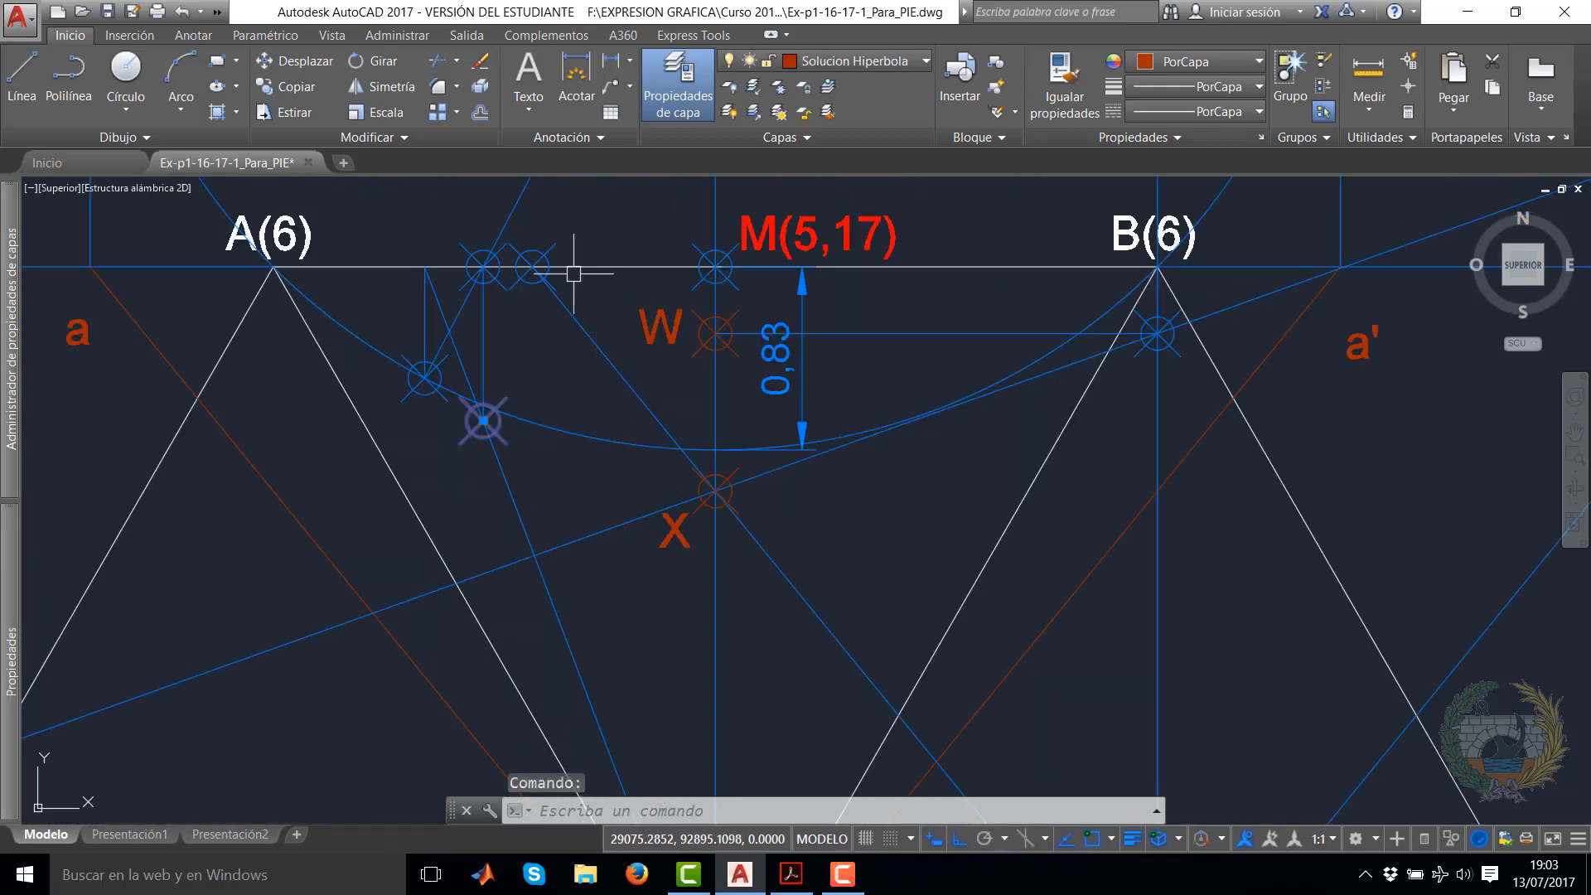
{"action": "left_click", "coordinate": [380, 87]}
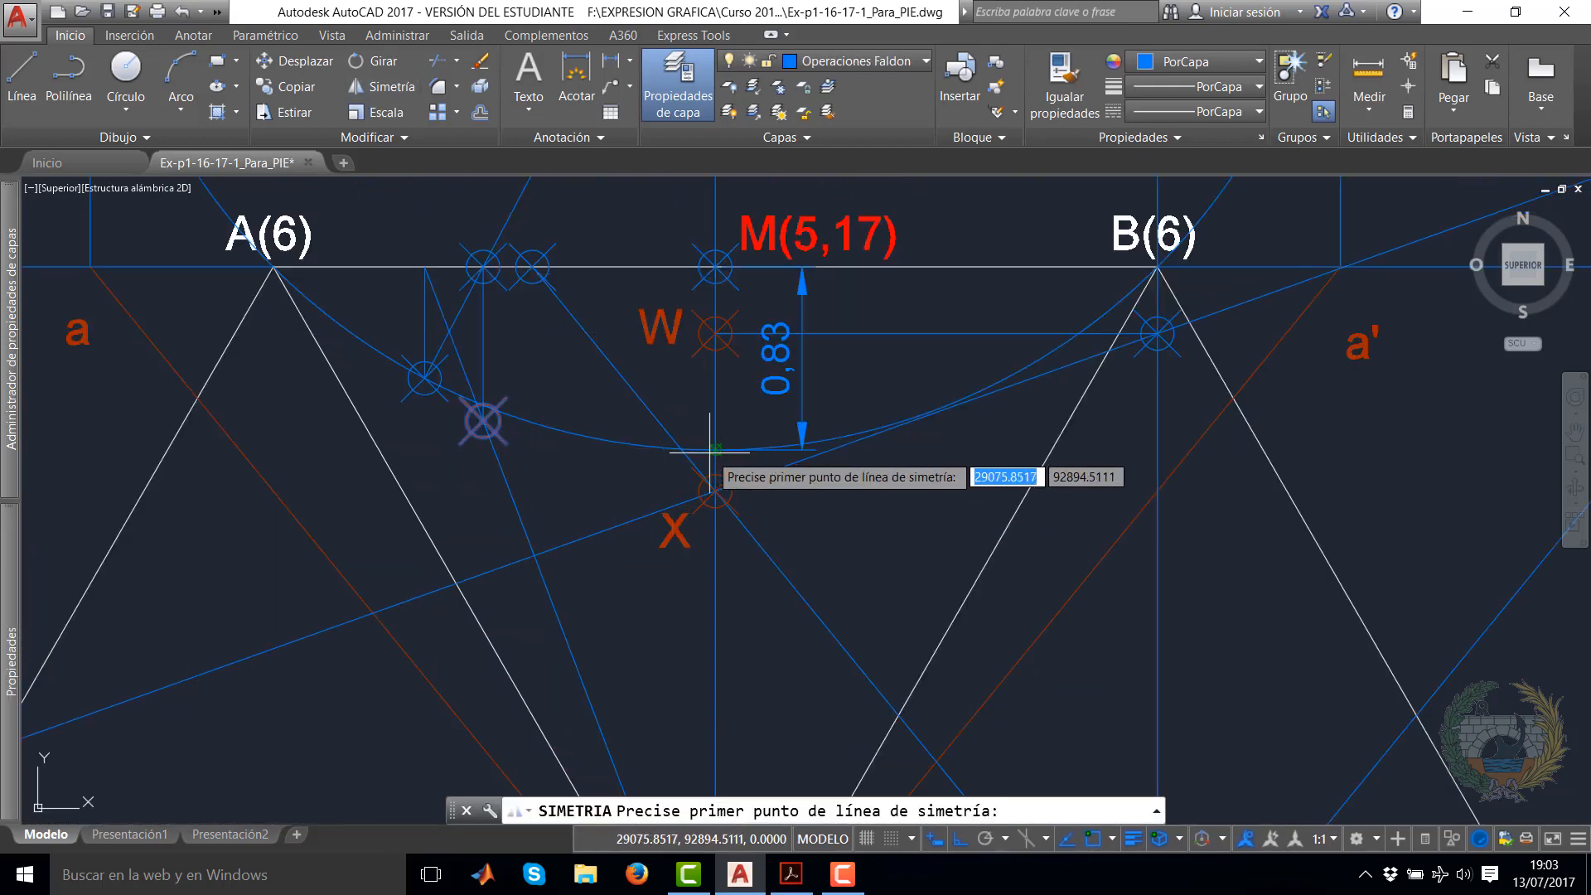
{"action": "left_click", "coordinate": [715, 489]}
{"action": "left_click", "coordinate": [715, 335]}
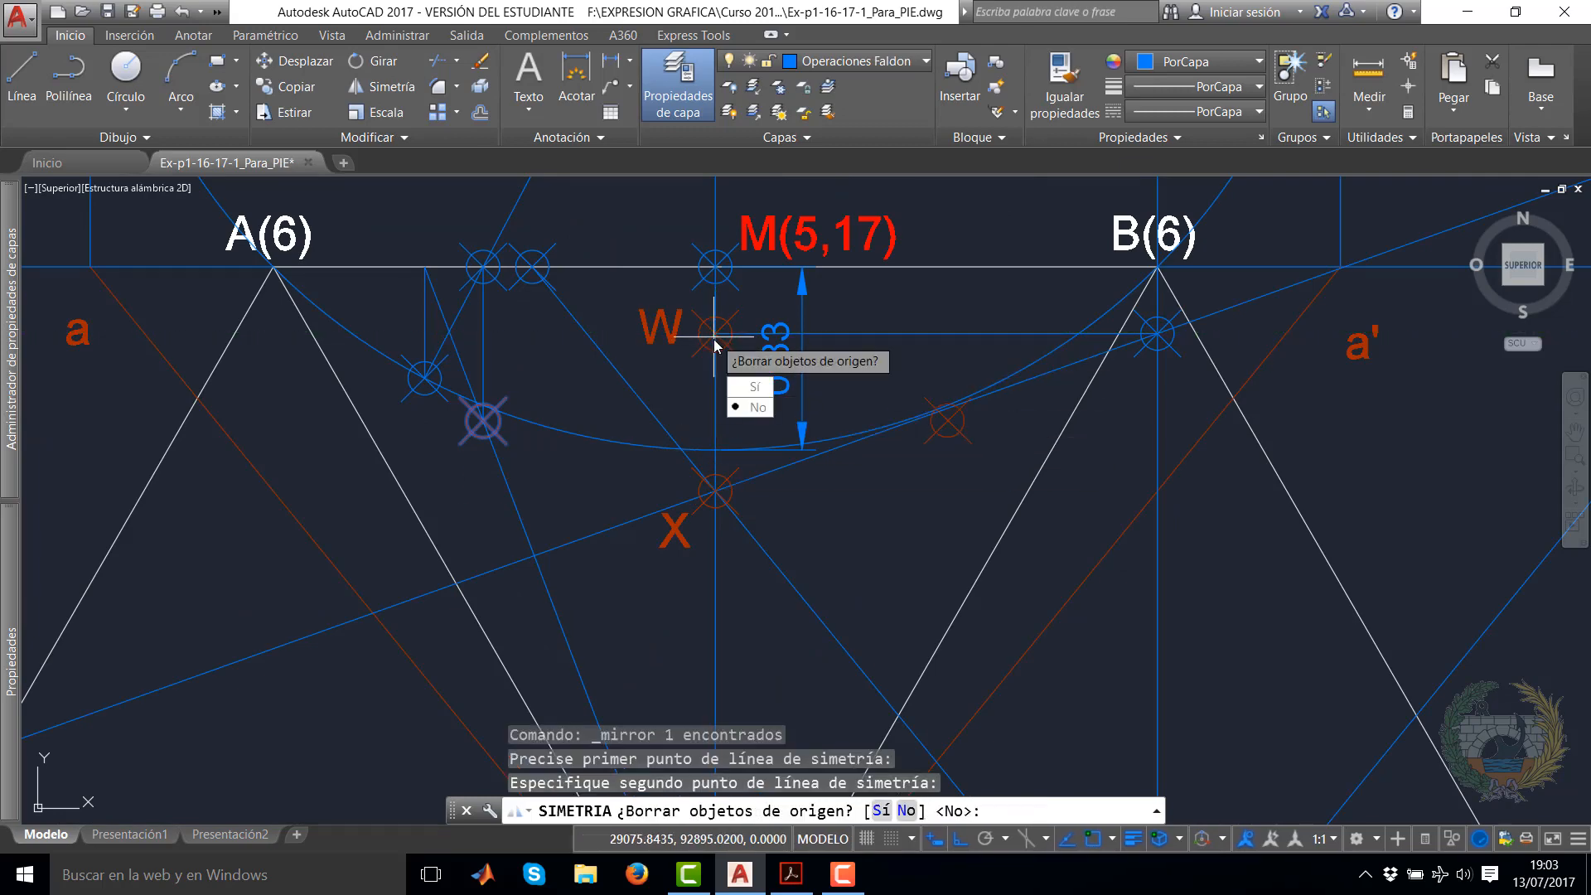
{"action": "key", "text": "Return"}
{"action": "key", "text": "Escape"}
{"action": "key", "text": "Escape"}
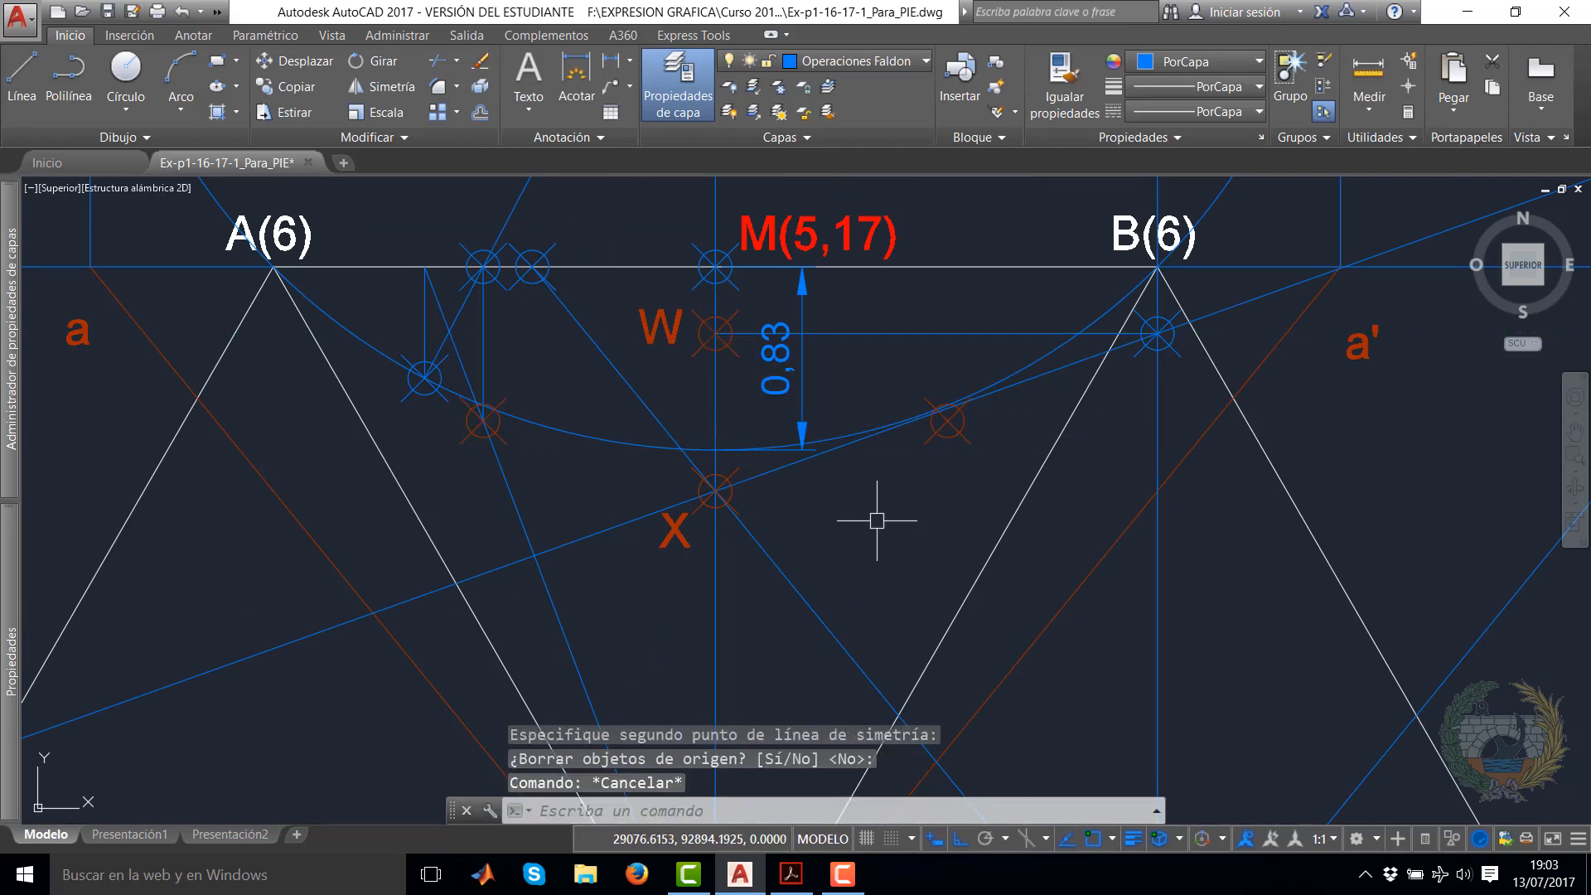
Draw a polyline on the SOLUCION layer from A through the orange point near A, X and the mirrored orange point to B
{"action": "scroll", "coordinate": [812, 551], "scroll_direction": "down", "scroll_amount": 2}
{"action": "middle_click_drag", "start_coordinate": [814, 550], "coordinate": [769, 588]}
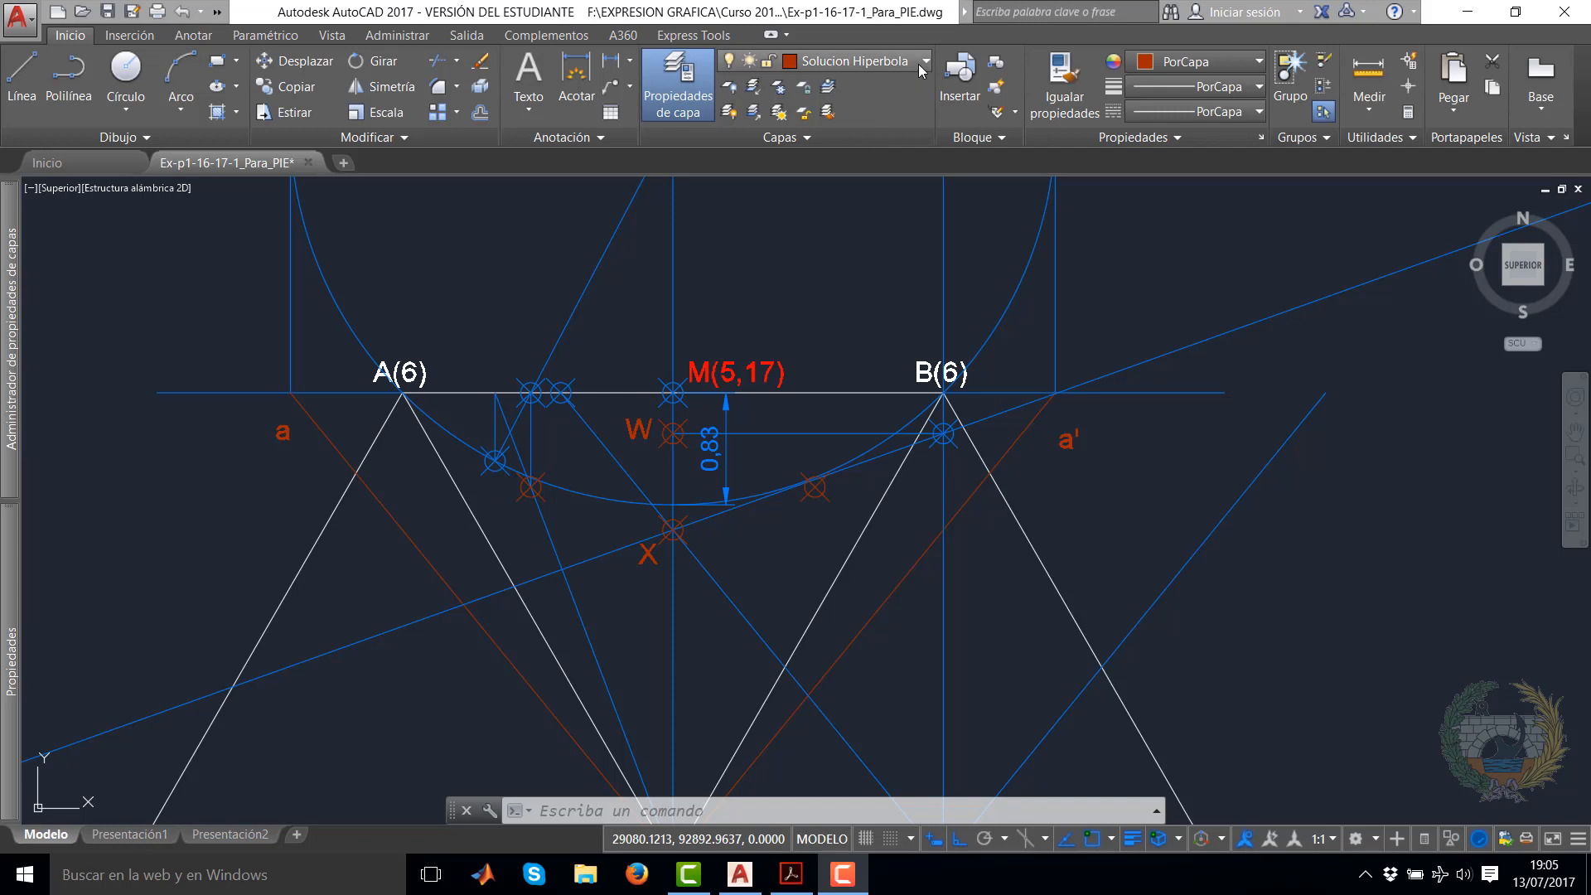
{"action": "left_click", "coordinate": [918, 67]}
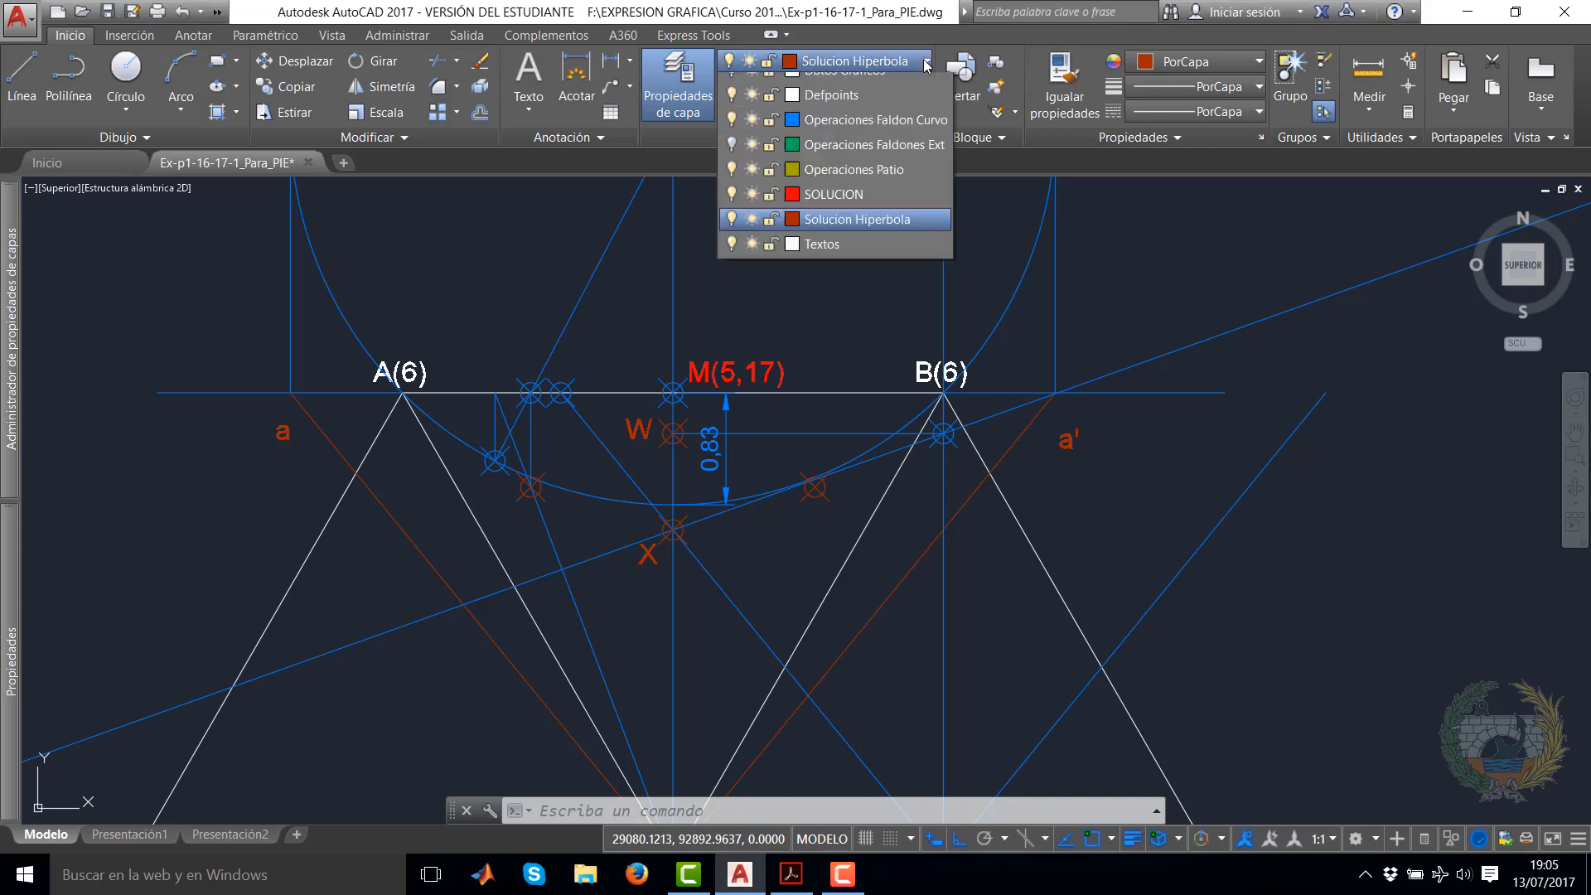
{"action": "left_click", "coordinate": [847, 237]}
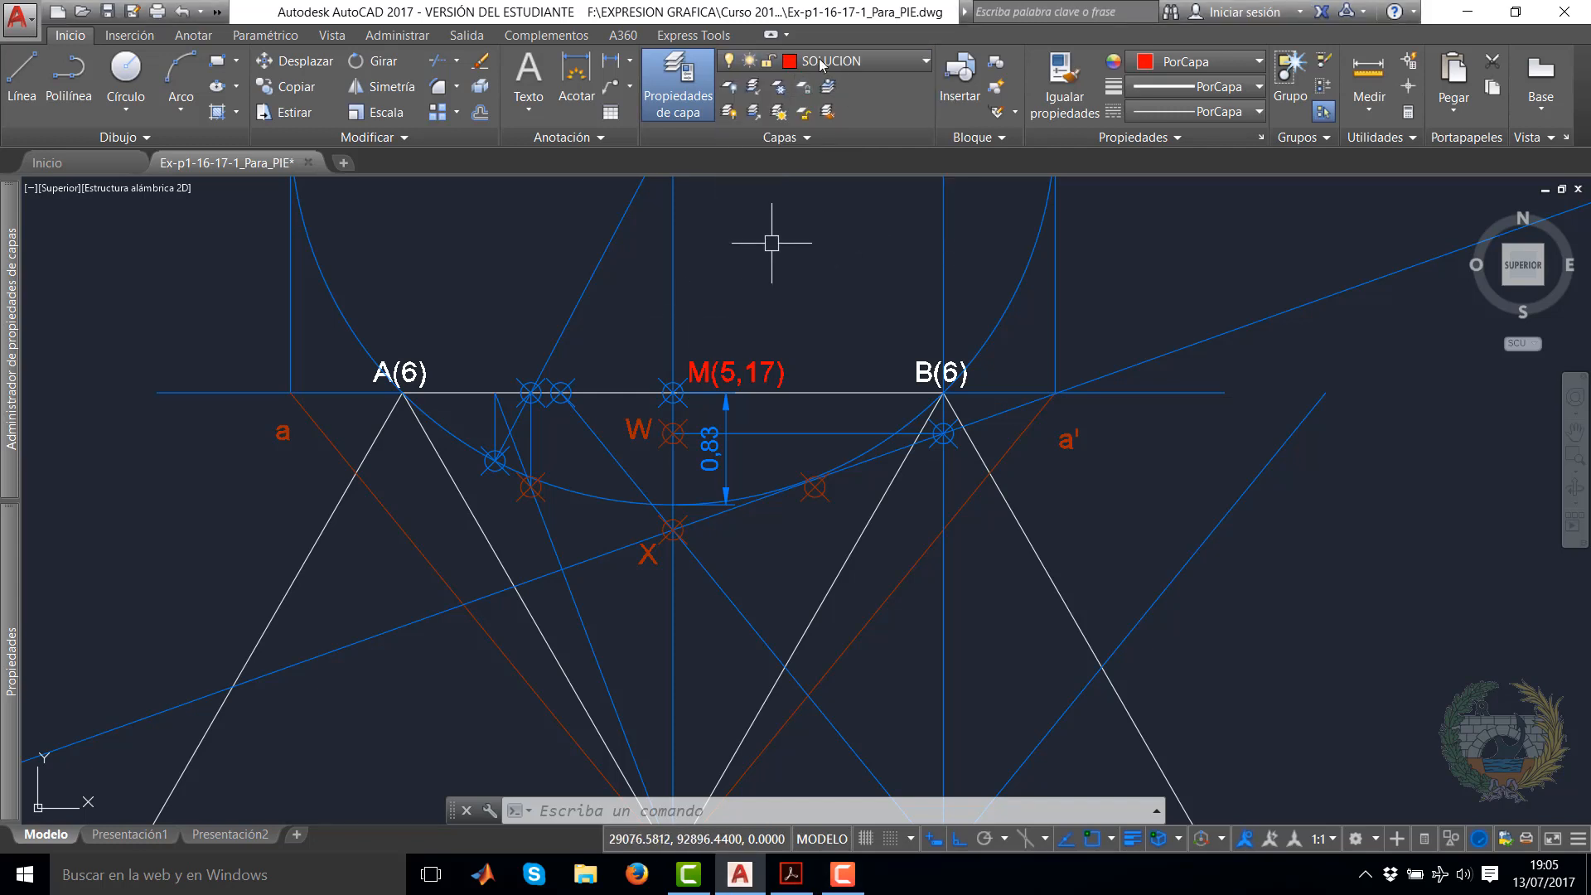
{"action": "left_click", "coordinate": [68, 79]}
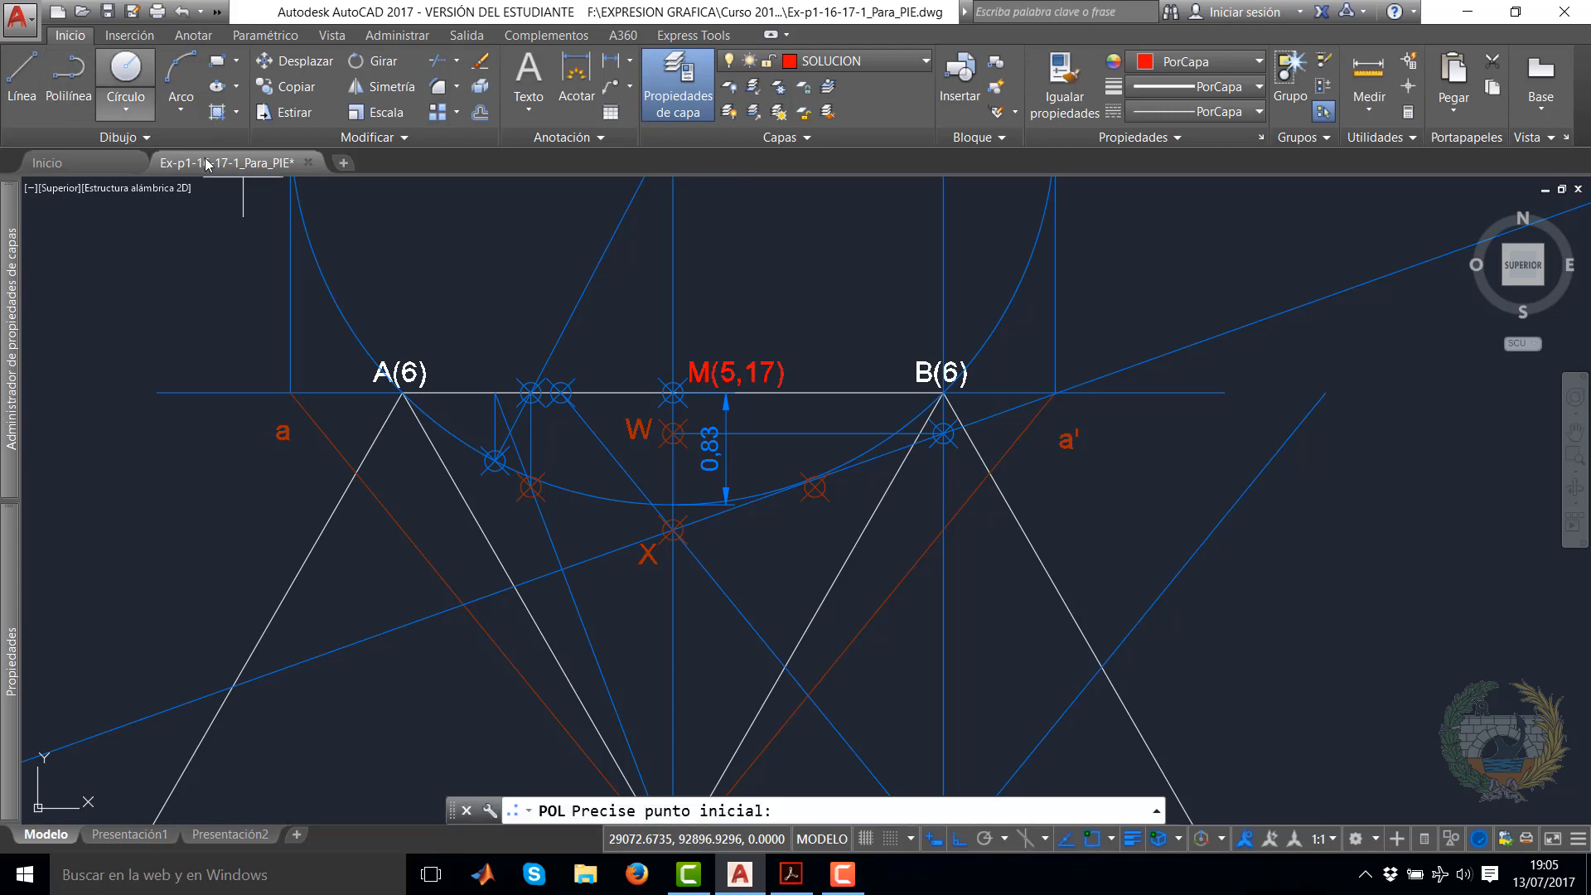
{"action": "left_click", "coordinate": [401, 394]}
{"action": "left_click", "coordinate": [531, 487]}
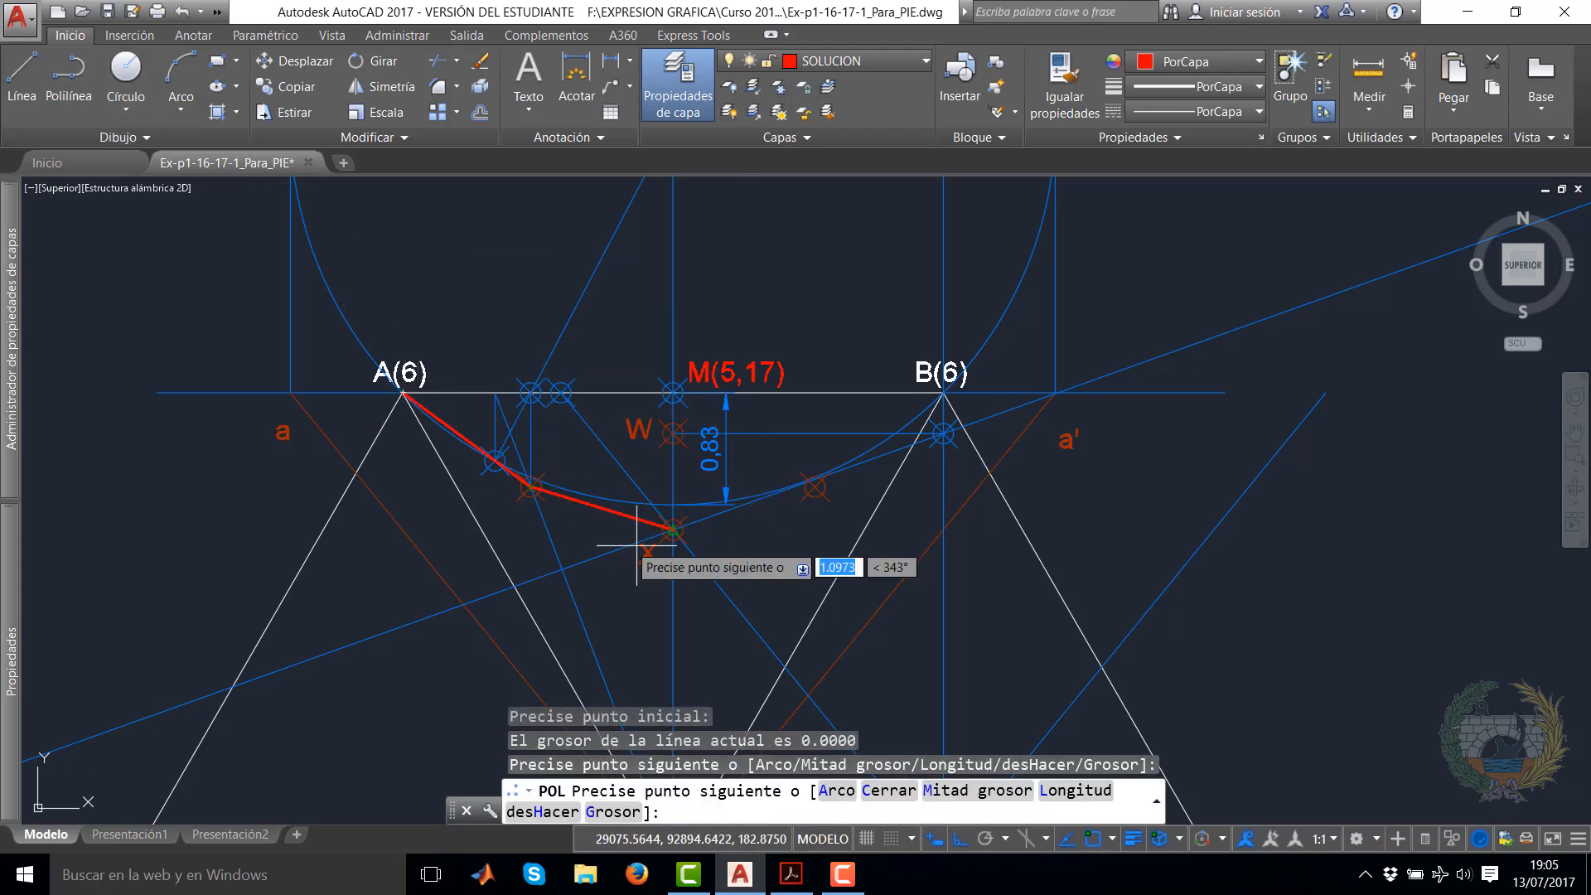
{"action": "left_click", "coordinate": [675, 527]}
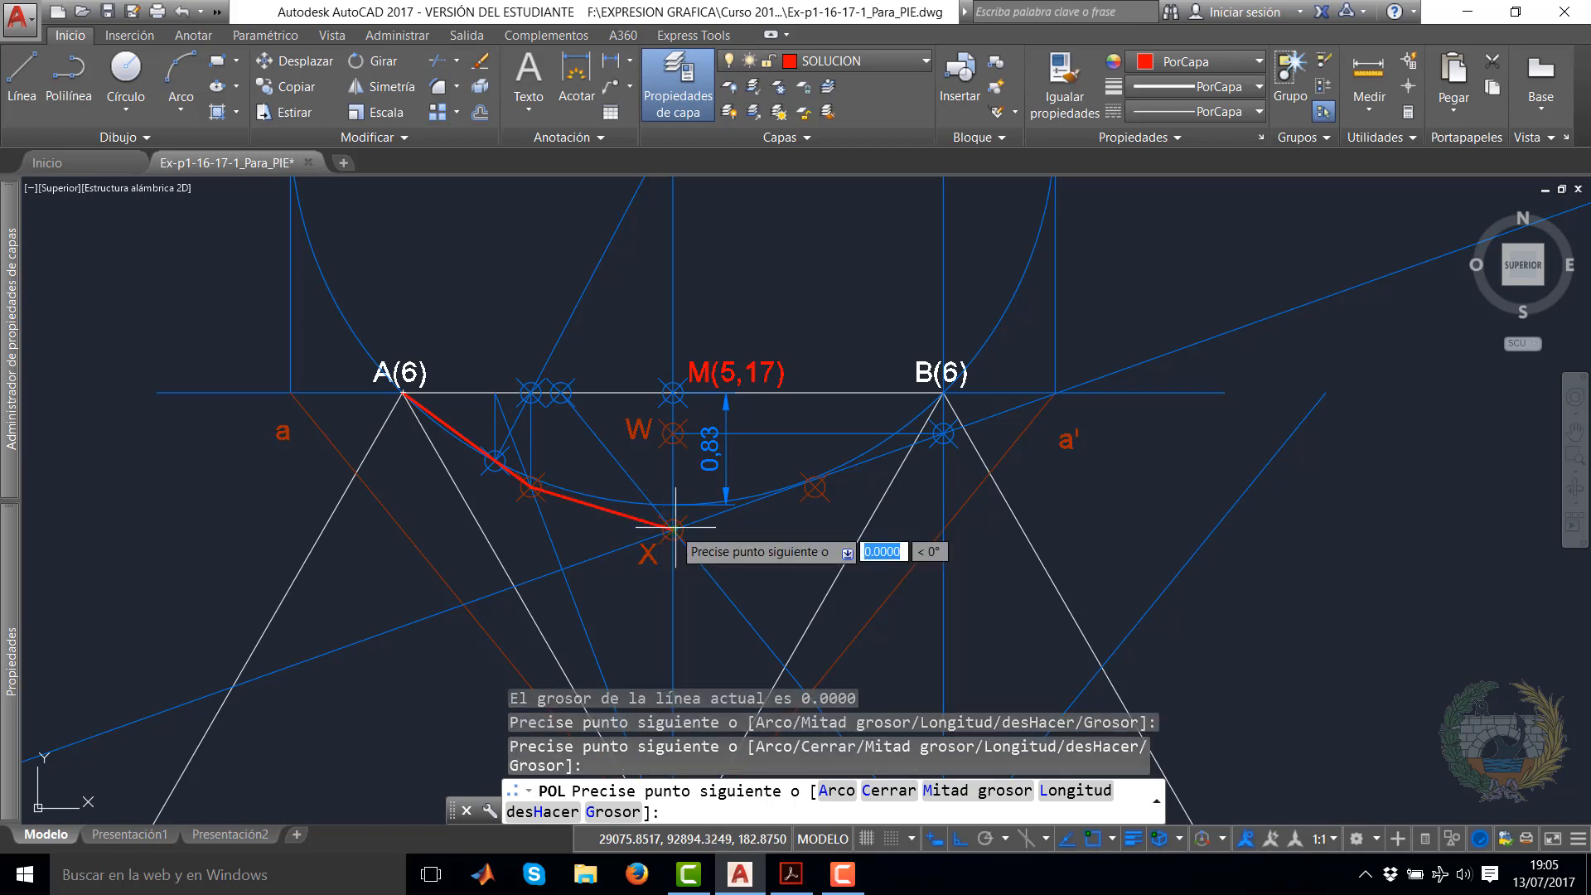
{"action": "left_click", "coordinate": [815, 487]}
{"action": "left_click", "coordinate": [943, 396]}
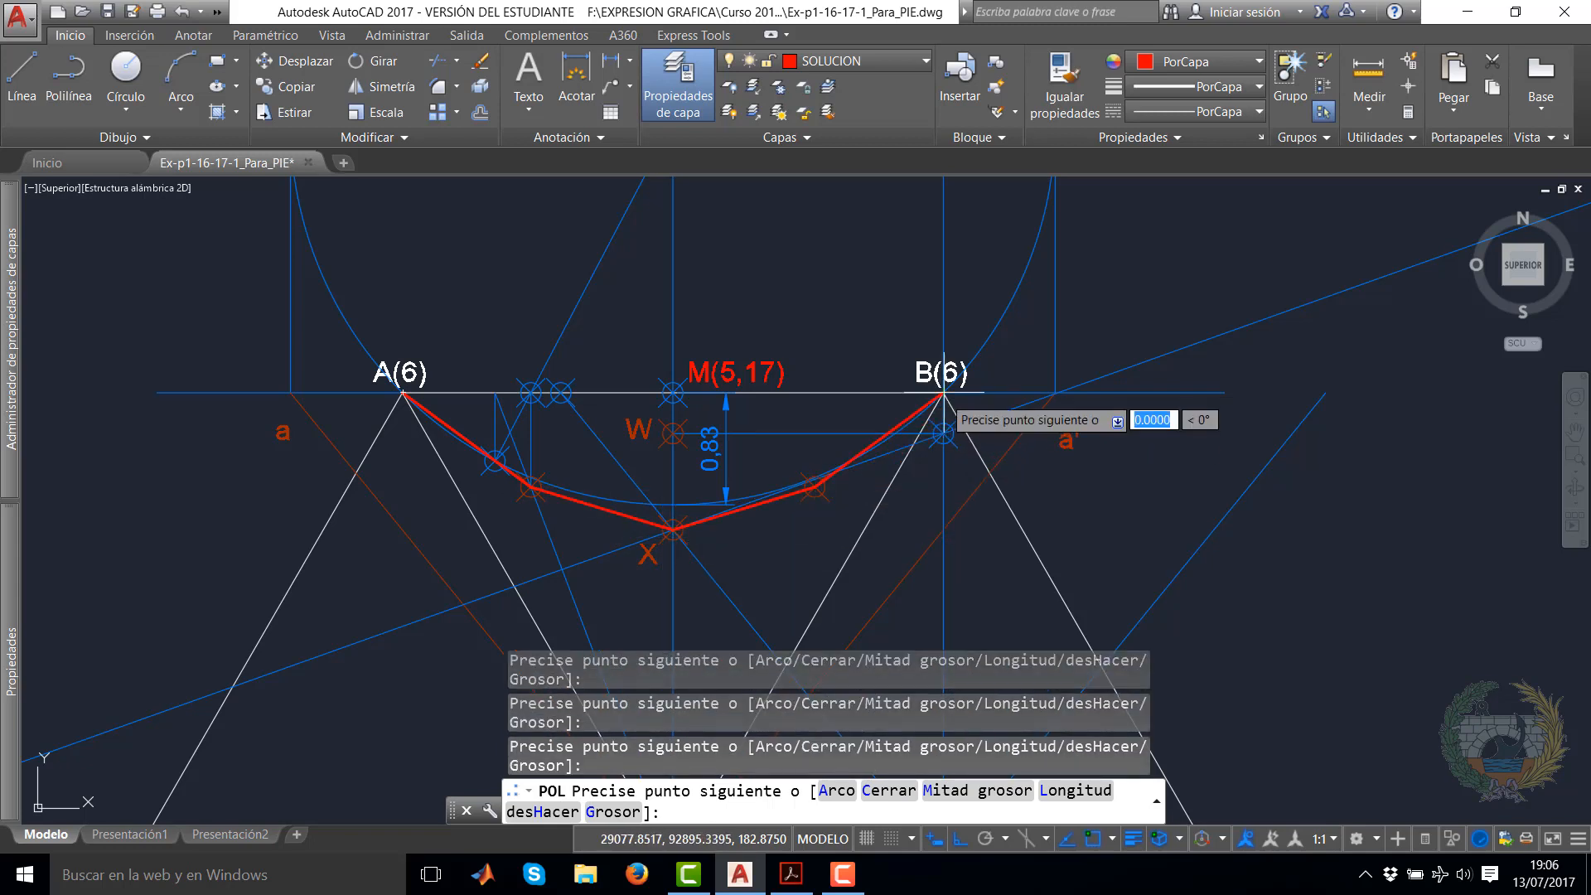
{"action": "right_click", "coordinate": [948, 391]}
{"action": "left_click", "coordinate": [974, 403]}
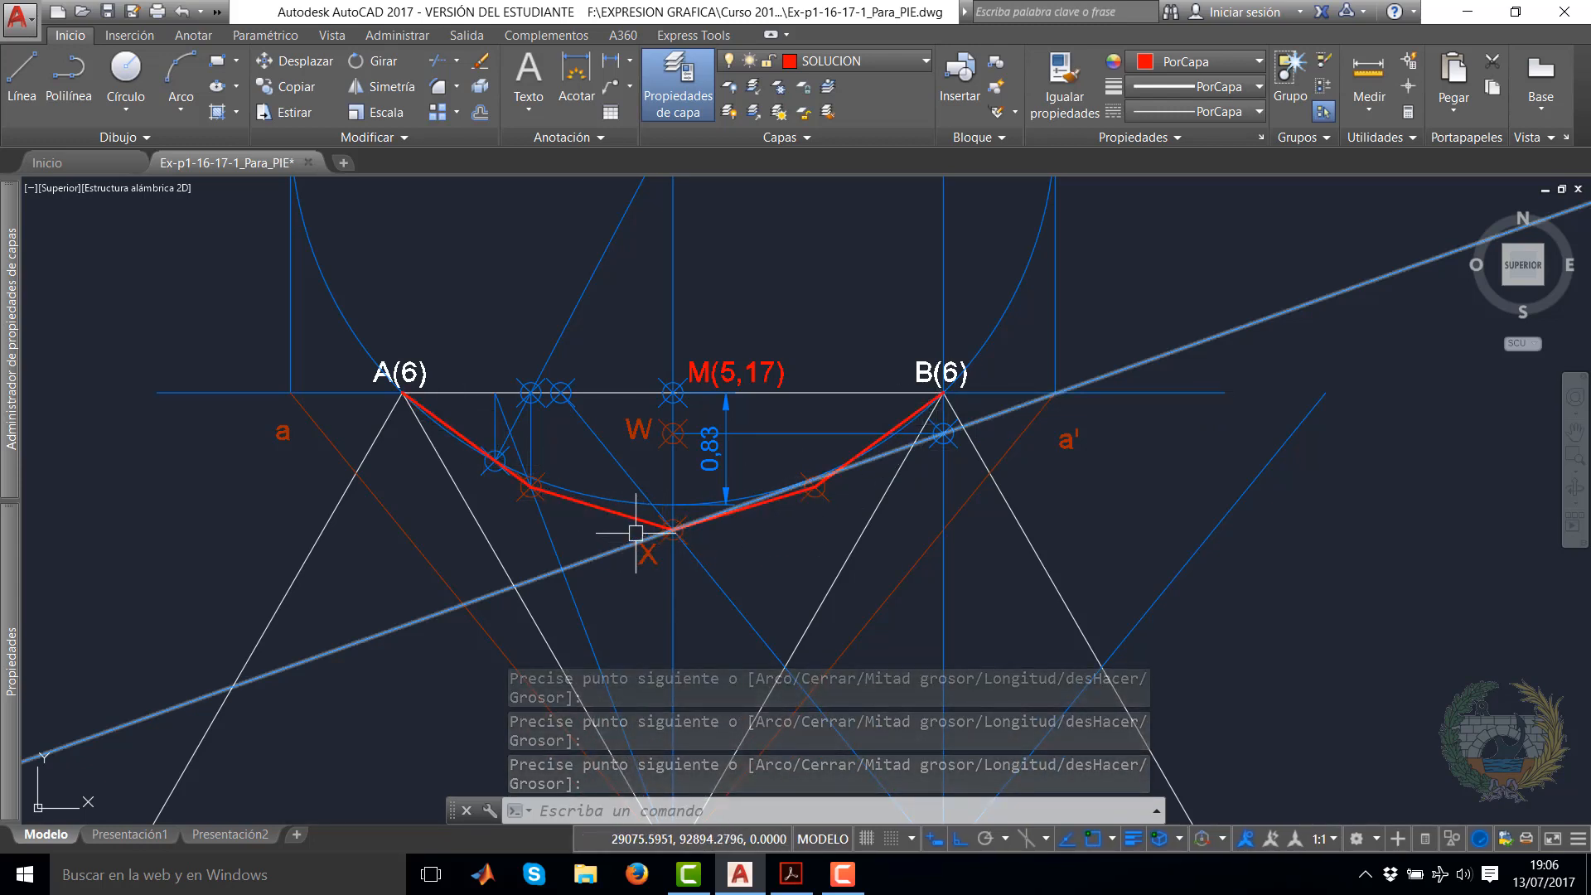
Smooth the red polyline from A to B with the curVar (fit curve) option of PEDIT
{"action": "type", "text": "_"}
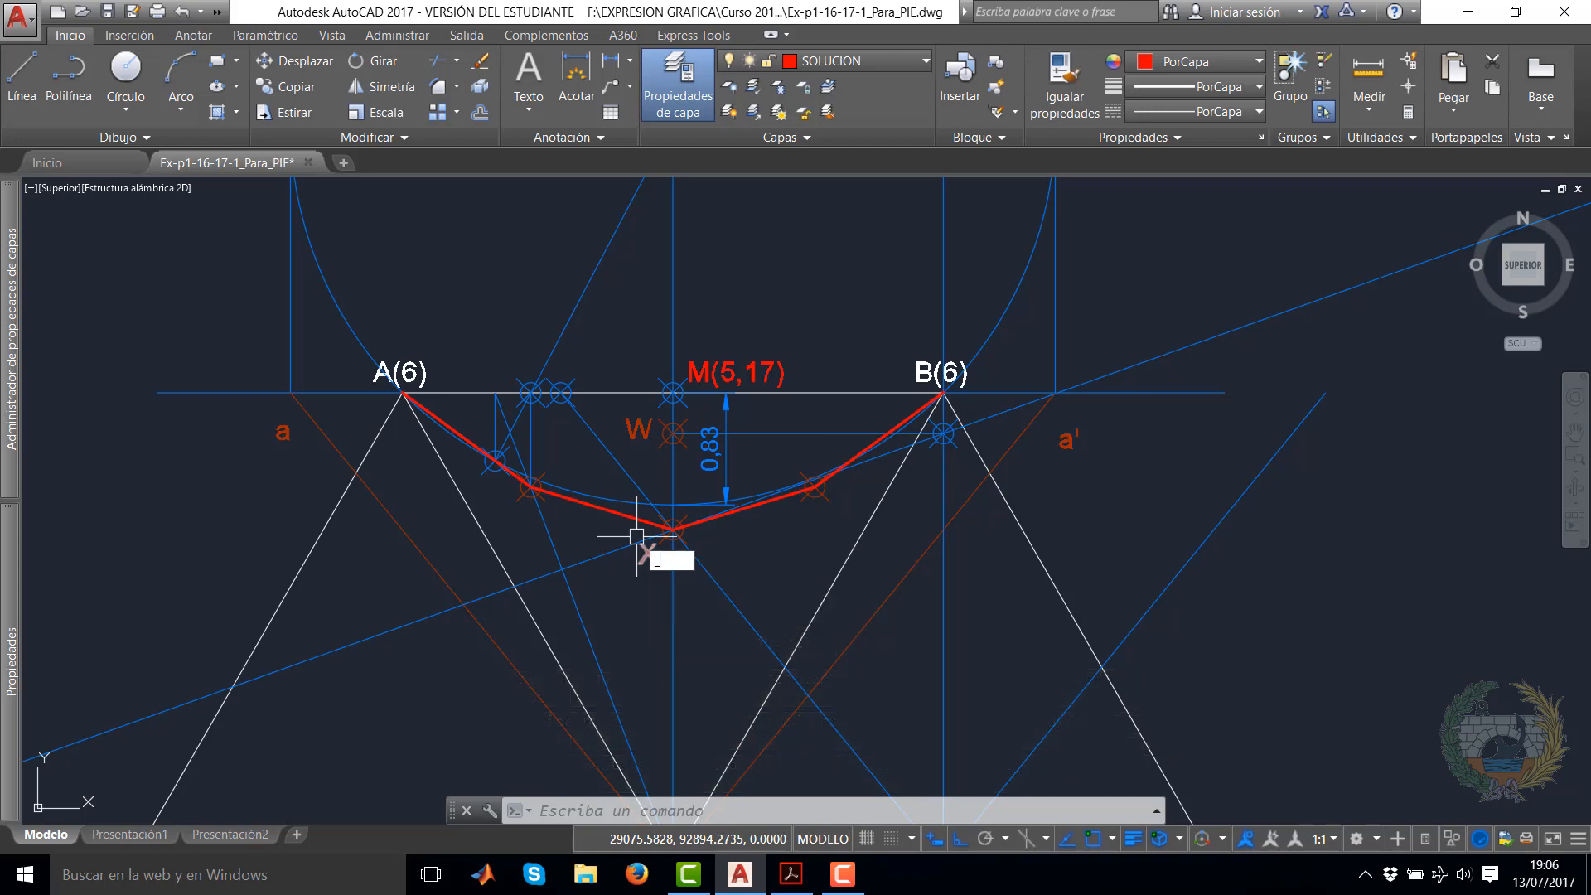
{"action": "type", "text": "PEDIT"}
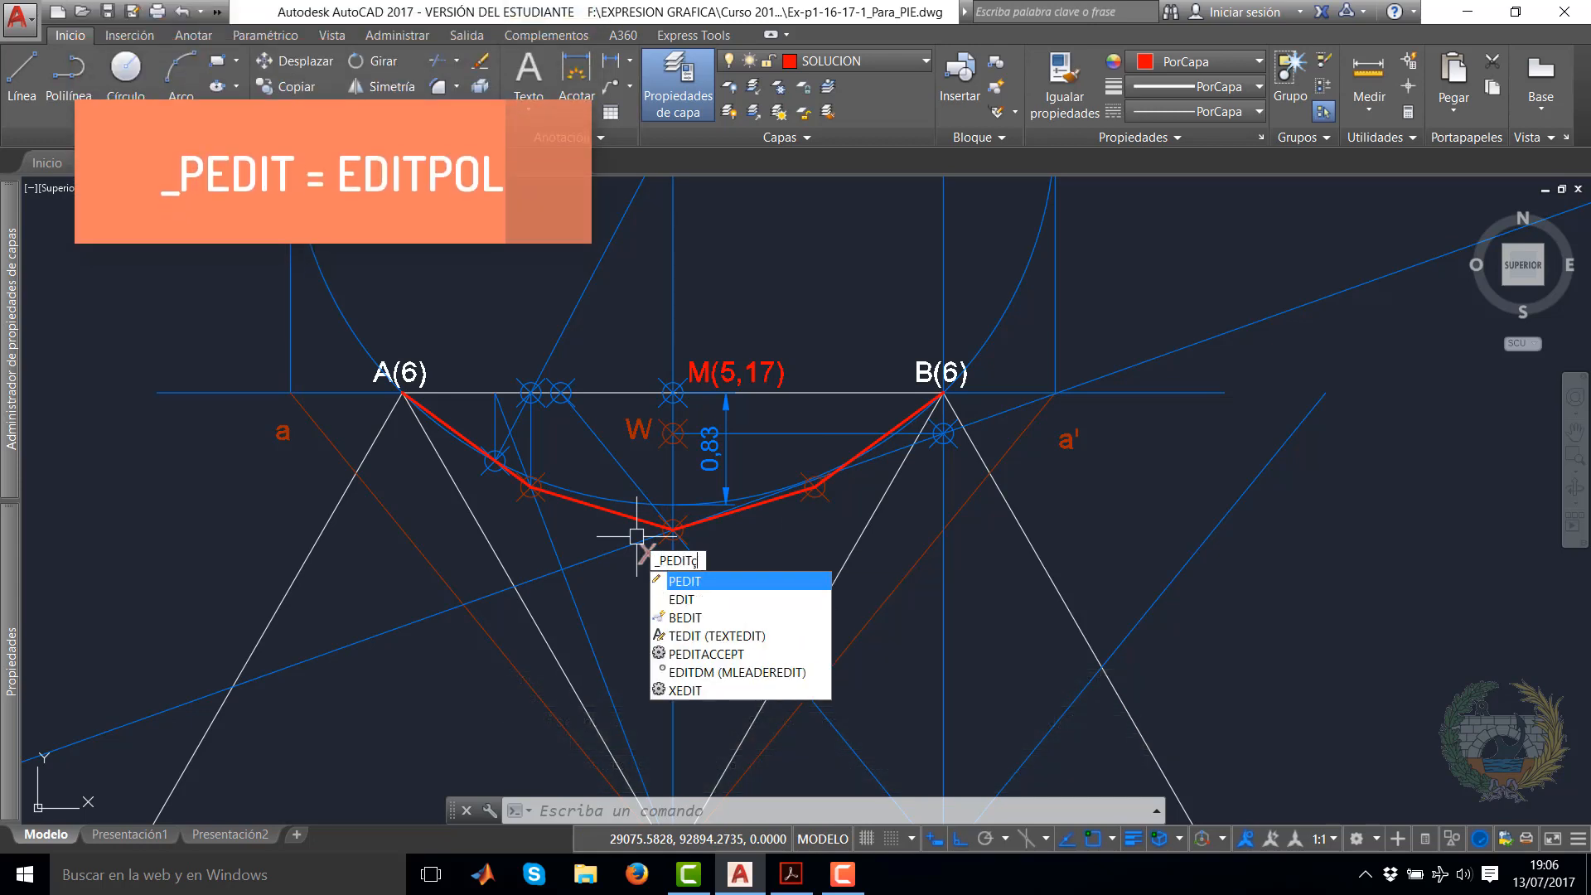
{"action": "key", "text": "Return"}
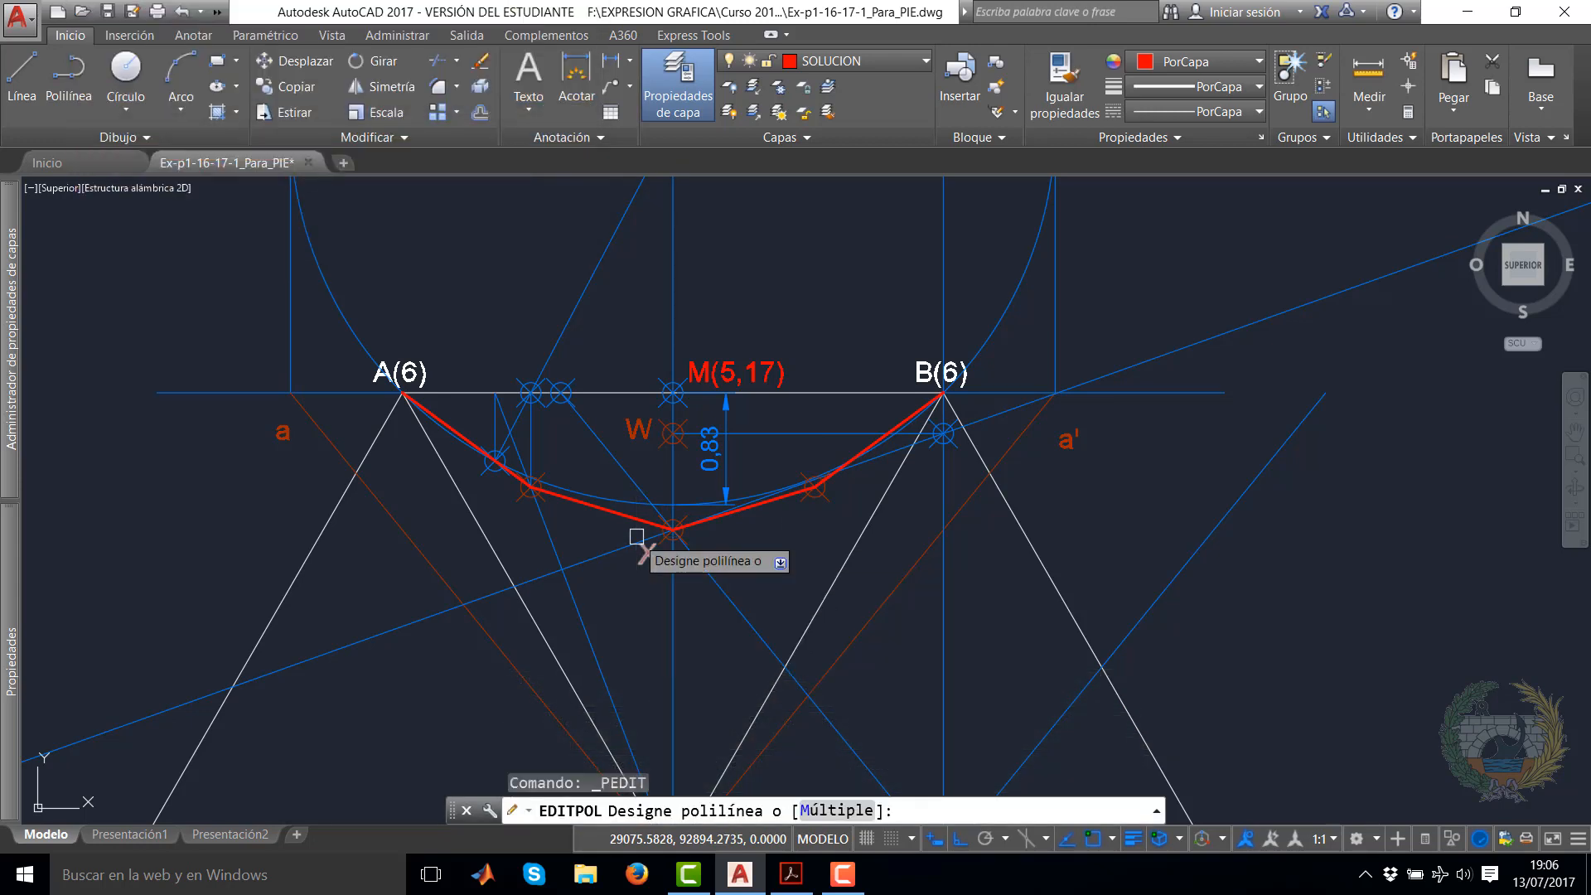
{"action": "left_click", "coordinate": [634, 515]}
{"action": "key", "text": "Down"}
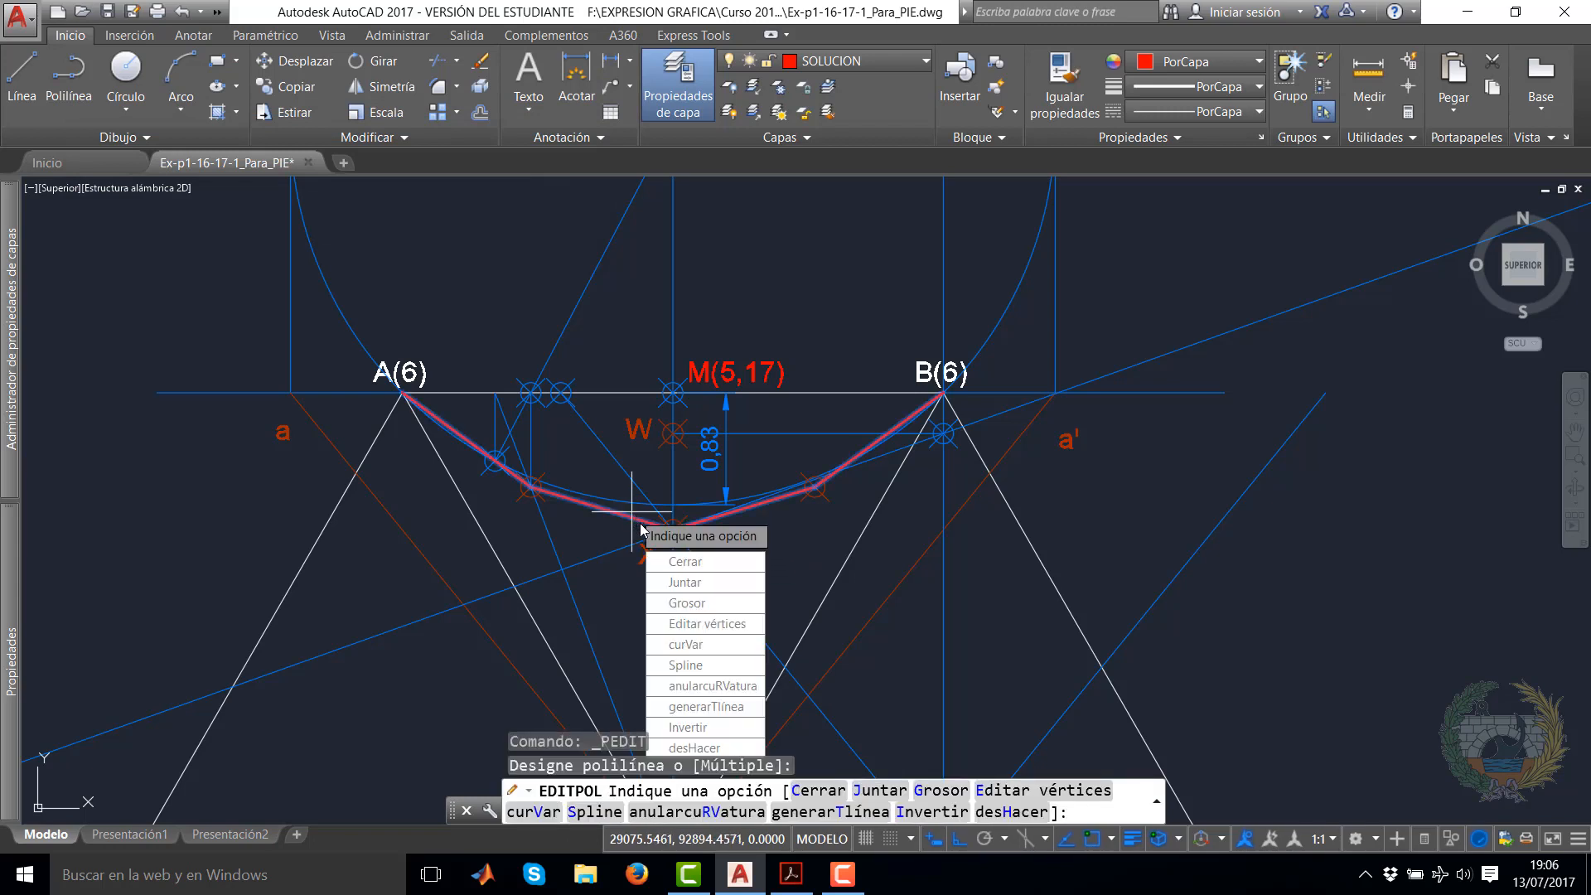
{"action": "left_click", "coordinate": [708, 645]}
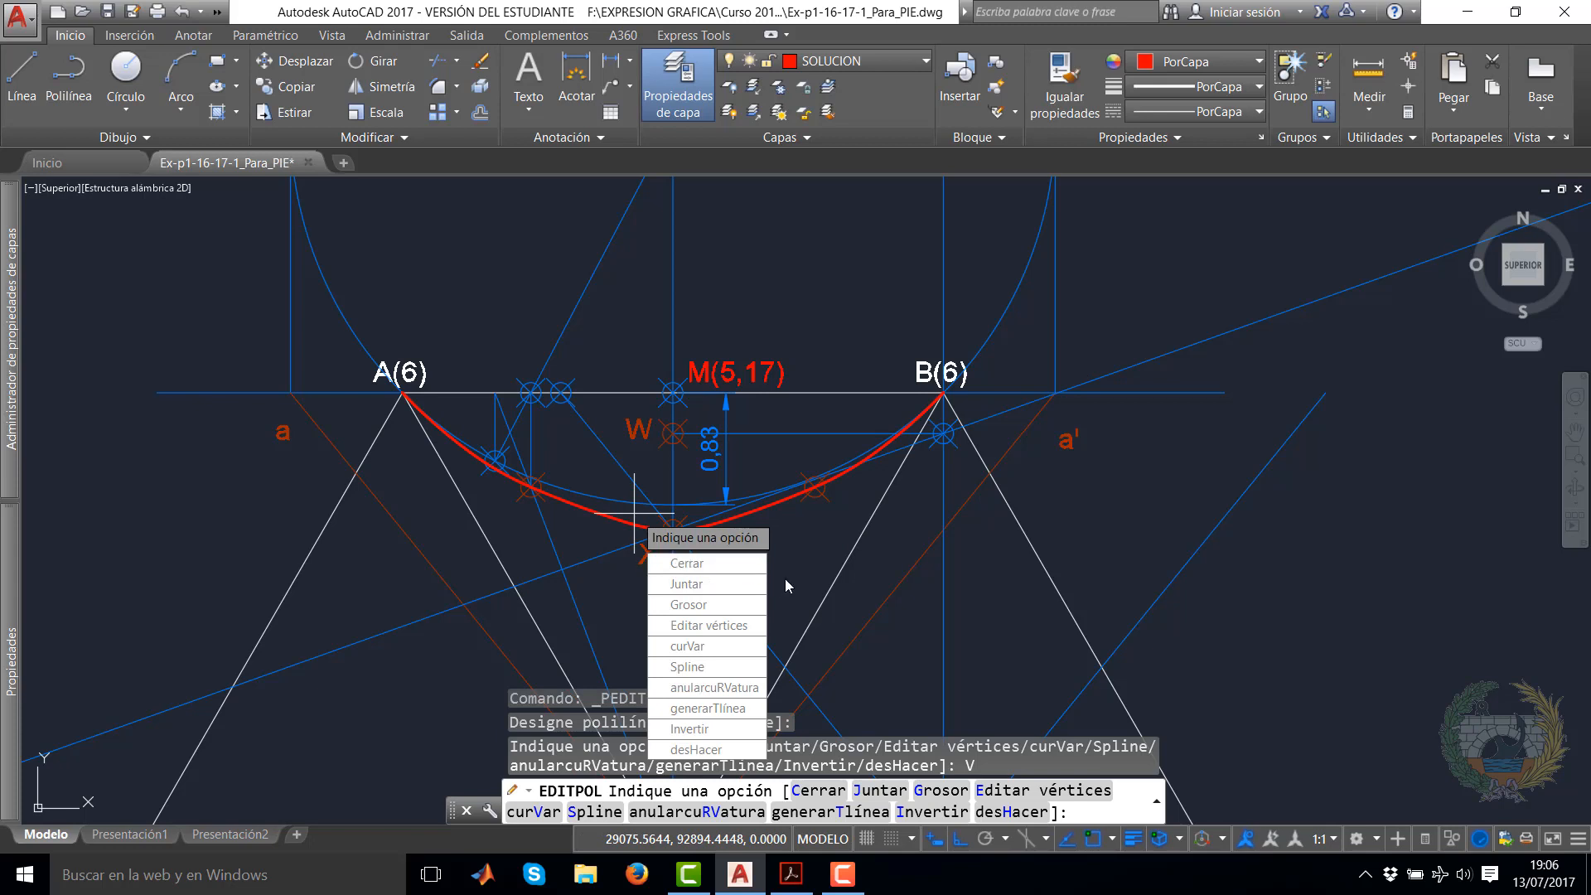
{"action": "key", "text": "Return"}
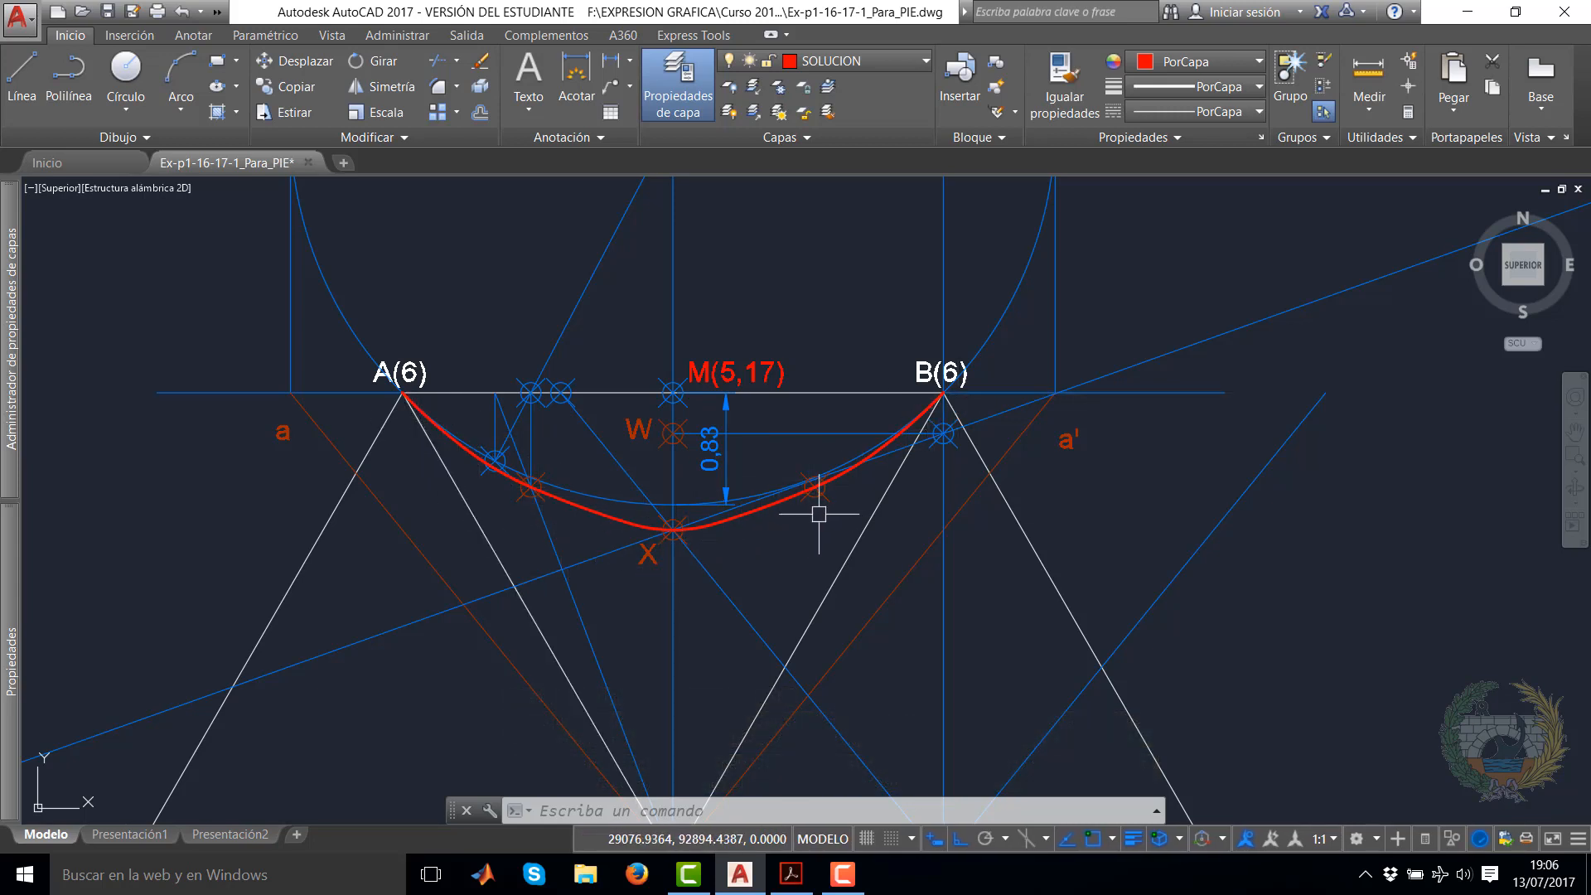
Turn off the Solucion Hiperbola and Operaciones Faldon Curvo layers and make Operaciones Patio the current layer
{"action": "scroll", "coordinate": [809, 517], "scroll_direction": "down", "scroll_amount": 2}
{"action": "middle_click_drag", "start_coordinate": [809, 517], "coordinate": [841, 451]}
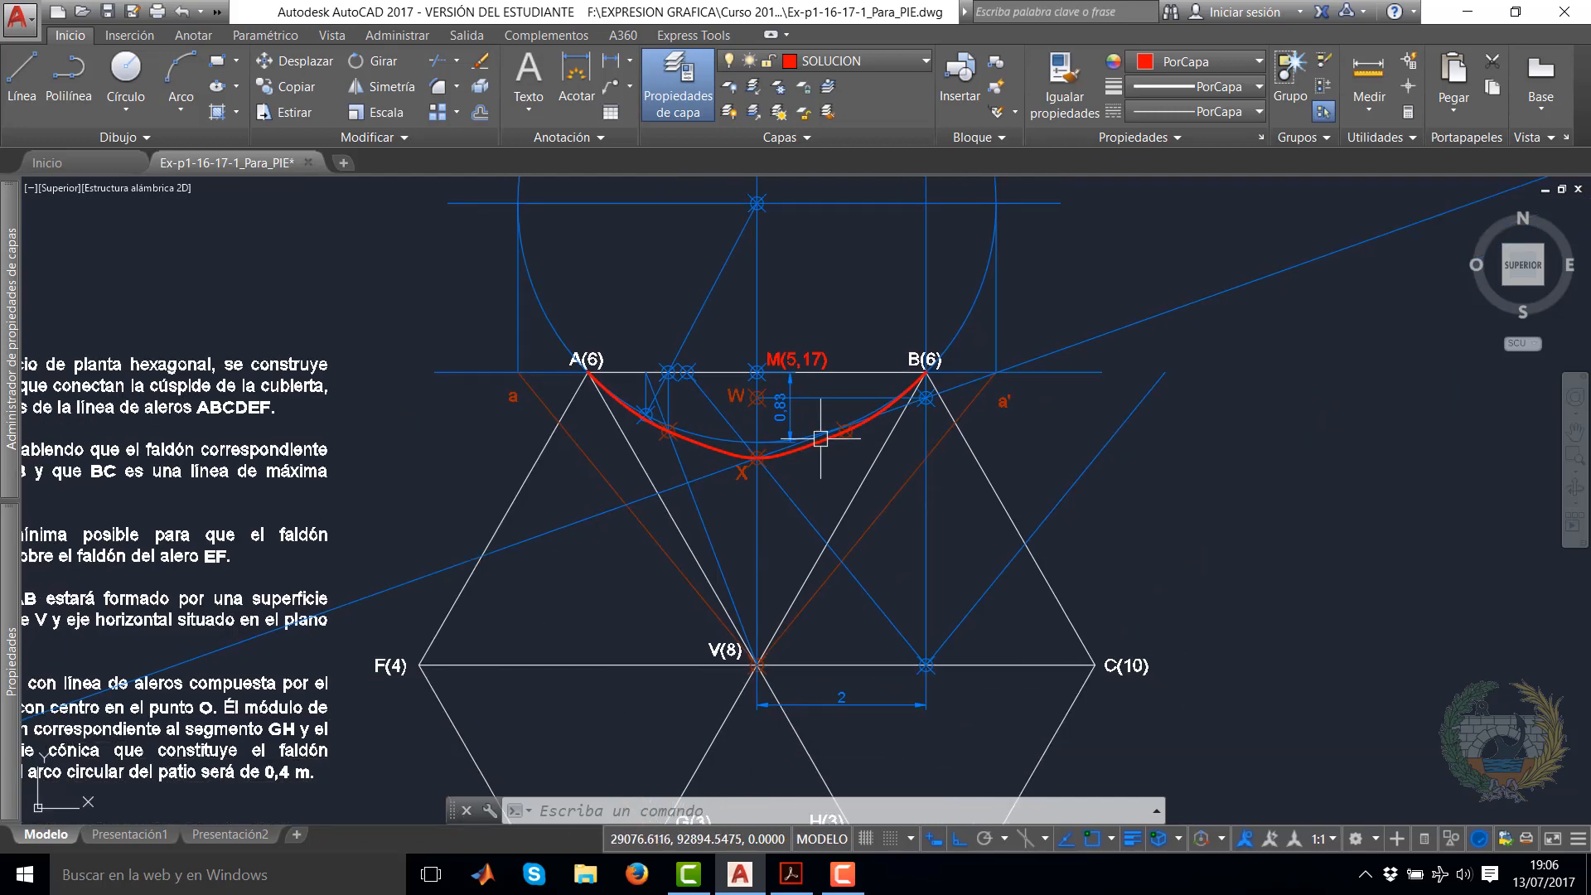
{"action": "mouse_move", "coordinate": [800, 495]}
{"action": "middle_mouse_down"}
{"action": "mouse_move", "coordinate": [786, 522]}
{"action": "mouse_move", "coordinate": [816, 512]}
{"action": "middle_mouse_up"}
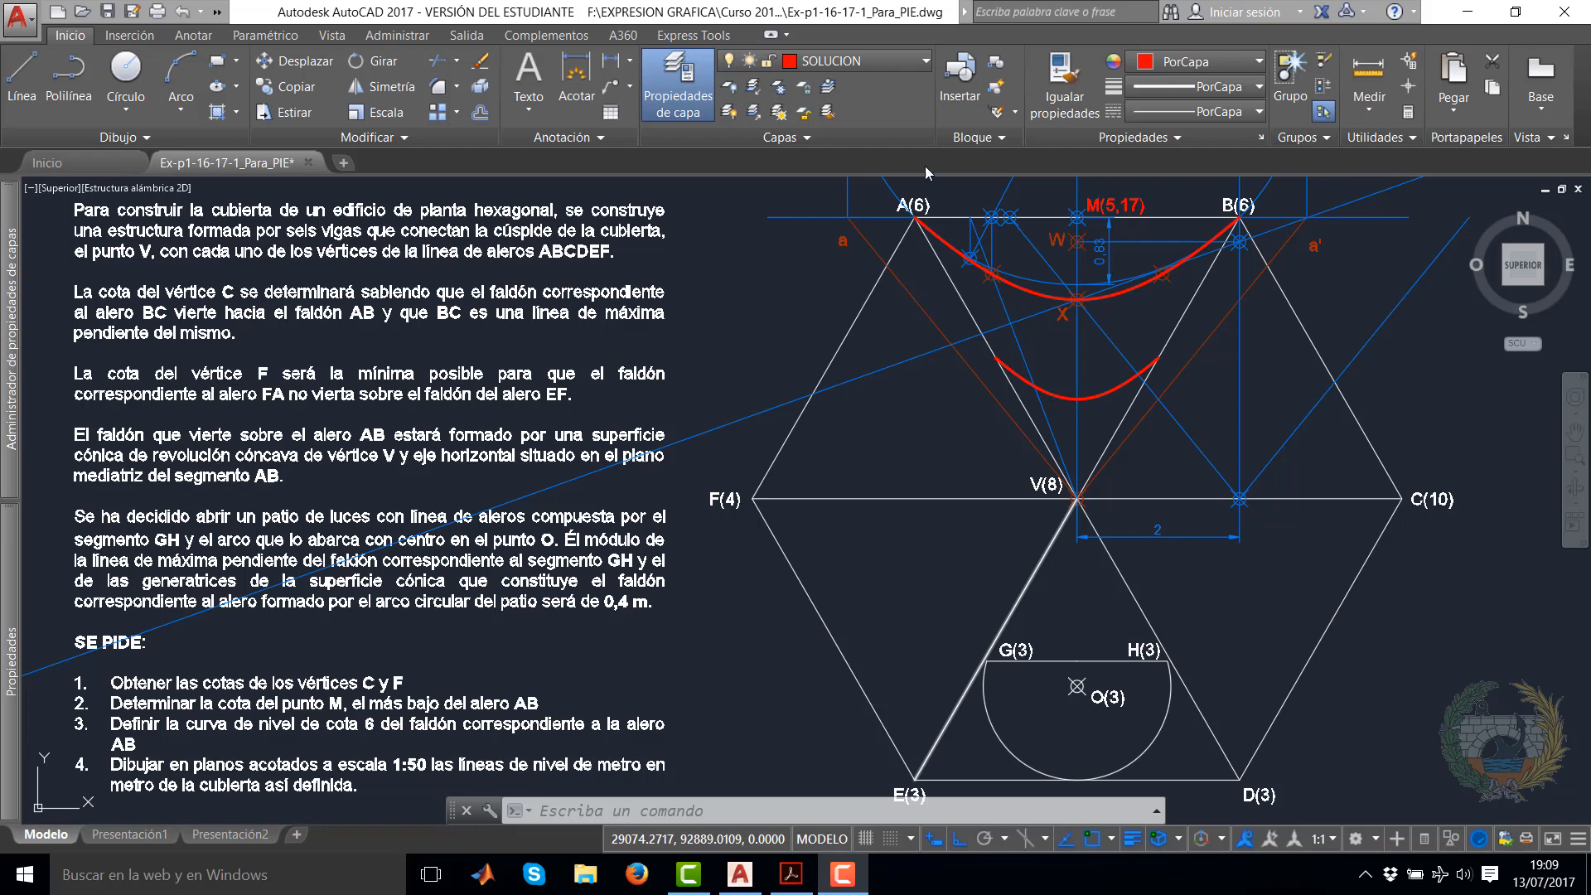
{"action": "left_click", "coordinate": [922, 61]}
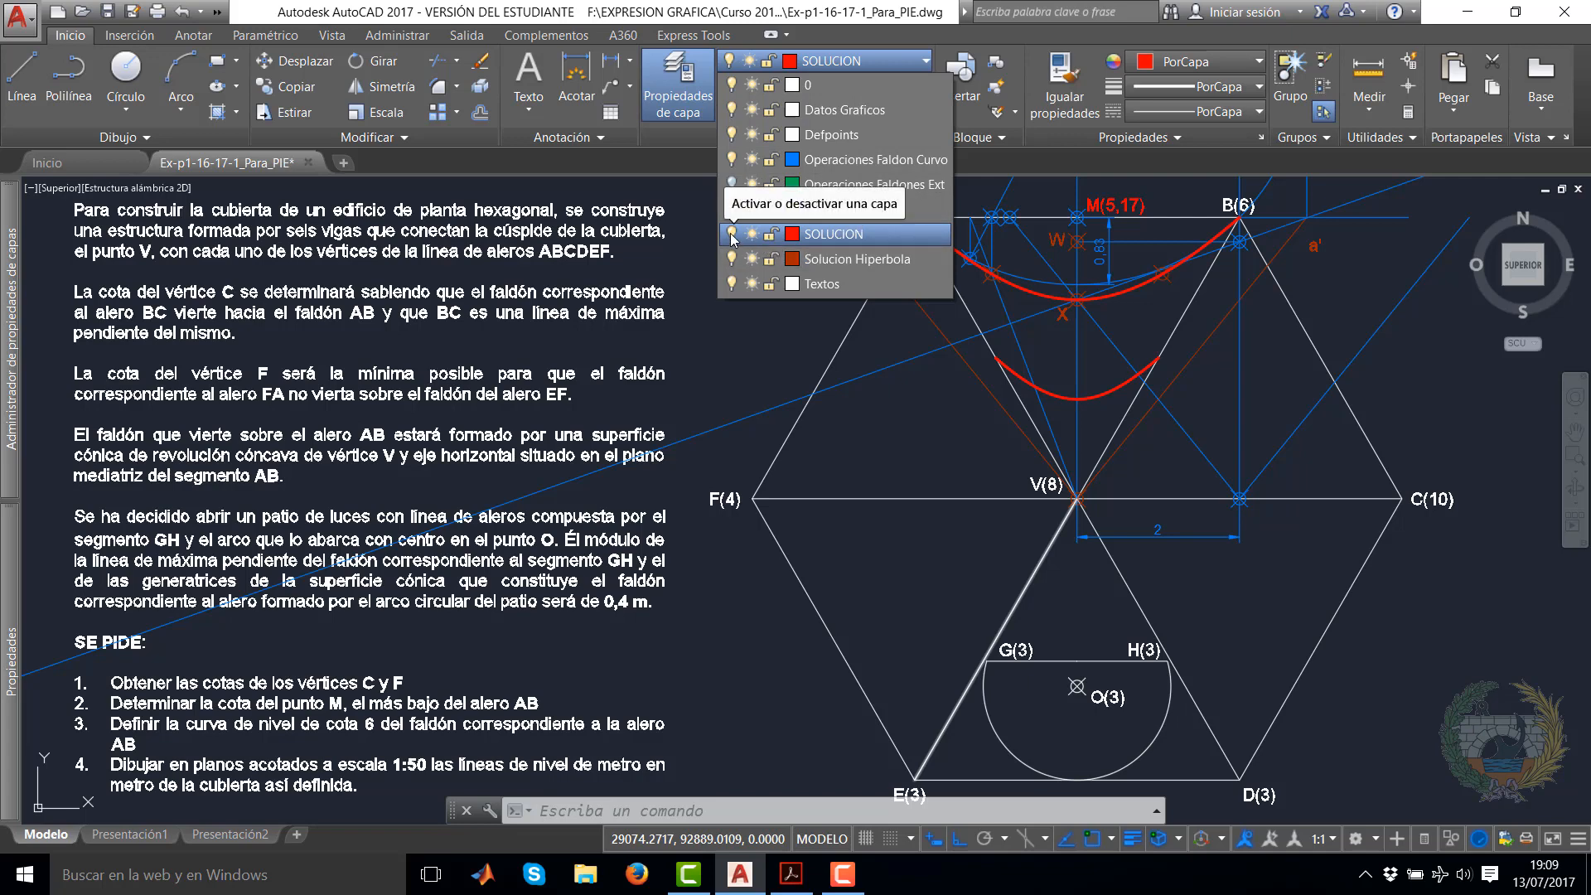
{"action": "left_click", "coordinate": [735, 262]}
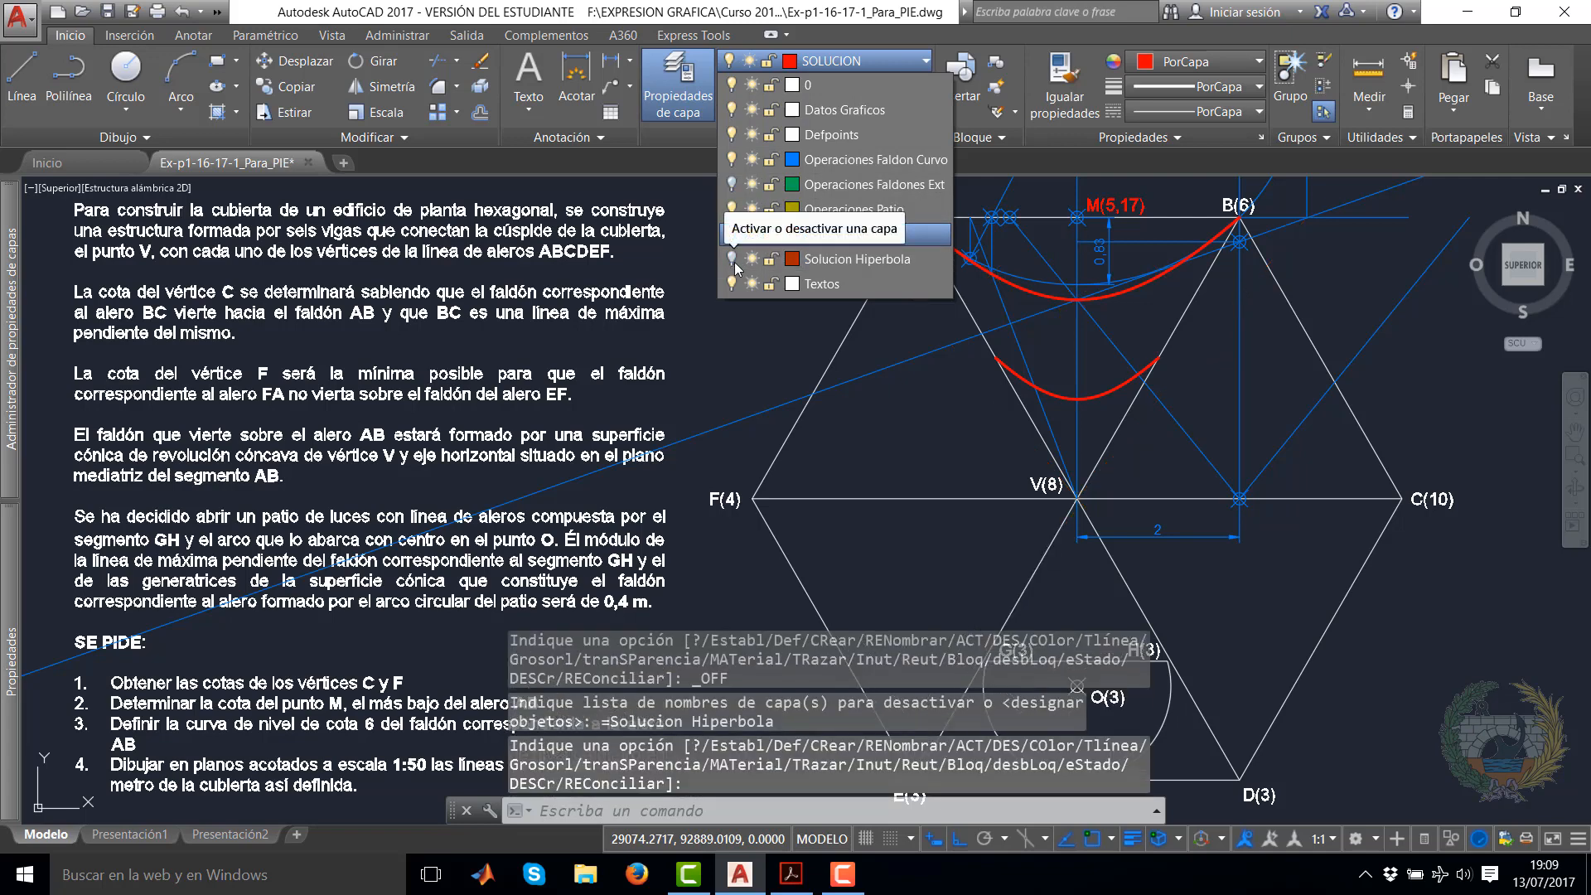
{"action": "left_click", "coordinate": [730, 159]}
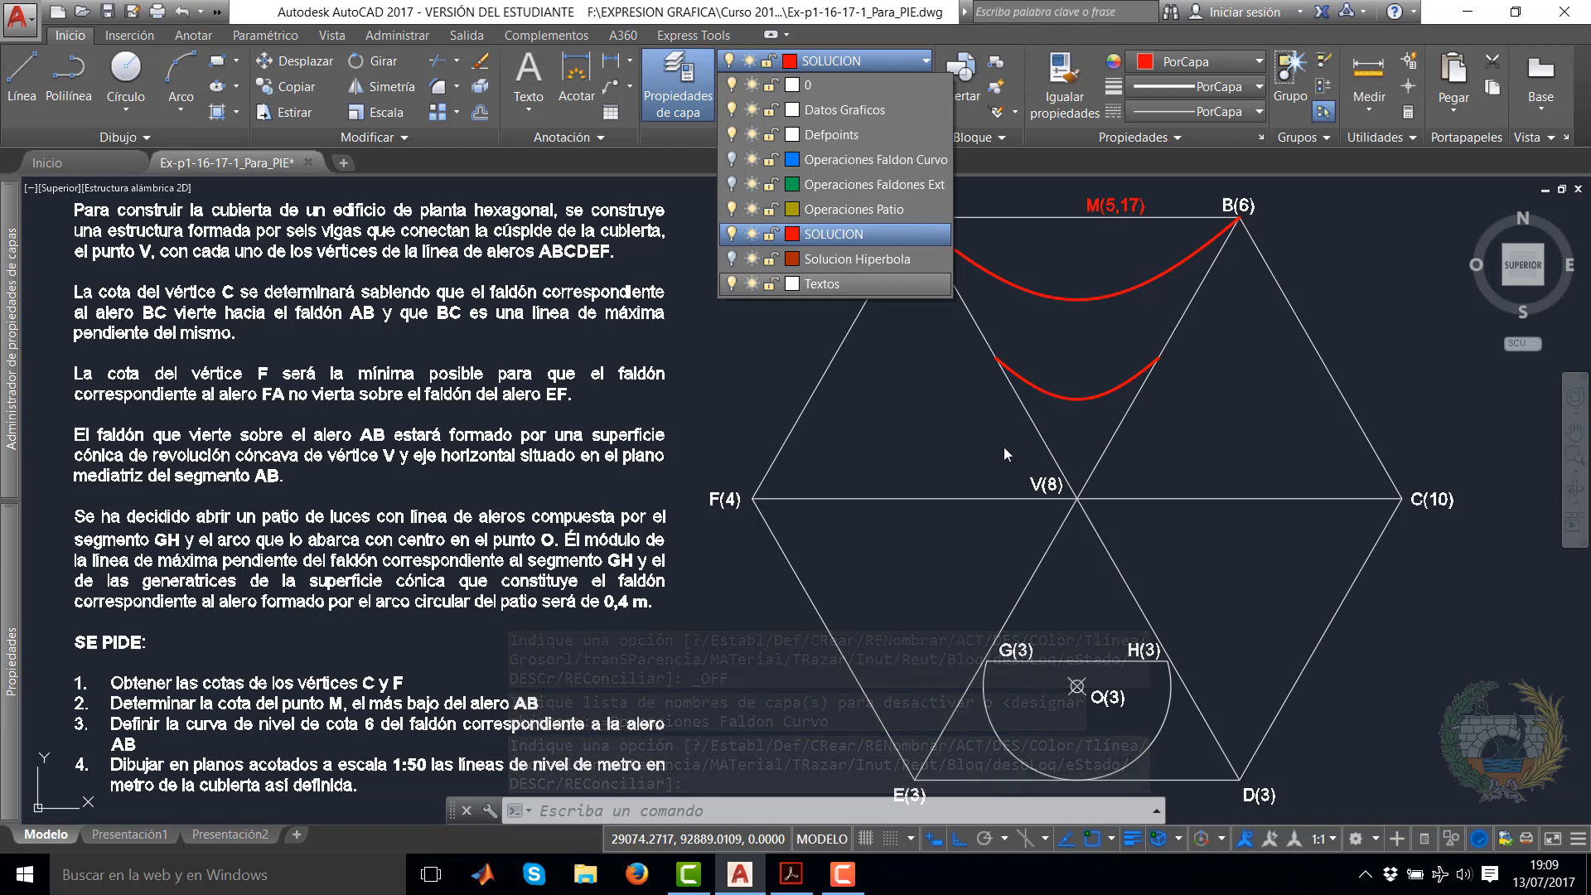
{"action": "left_click", "coordinate": [858, 207]}
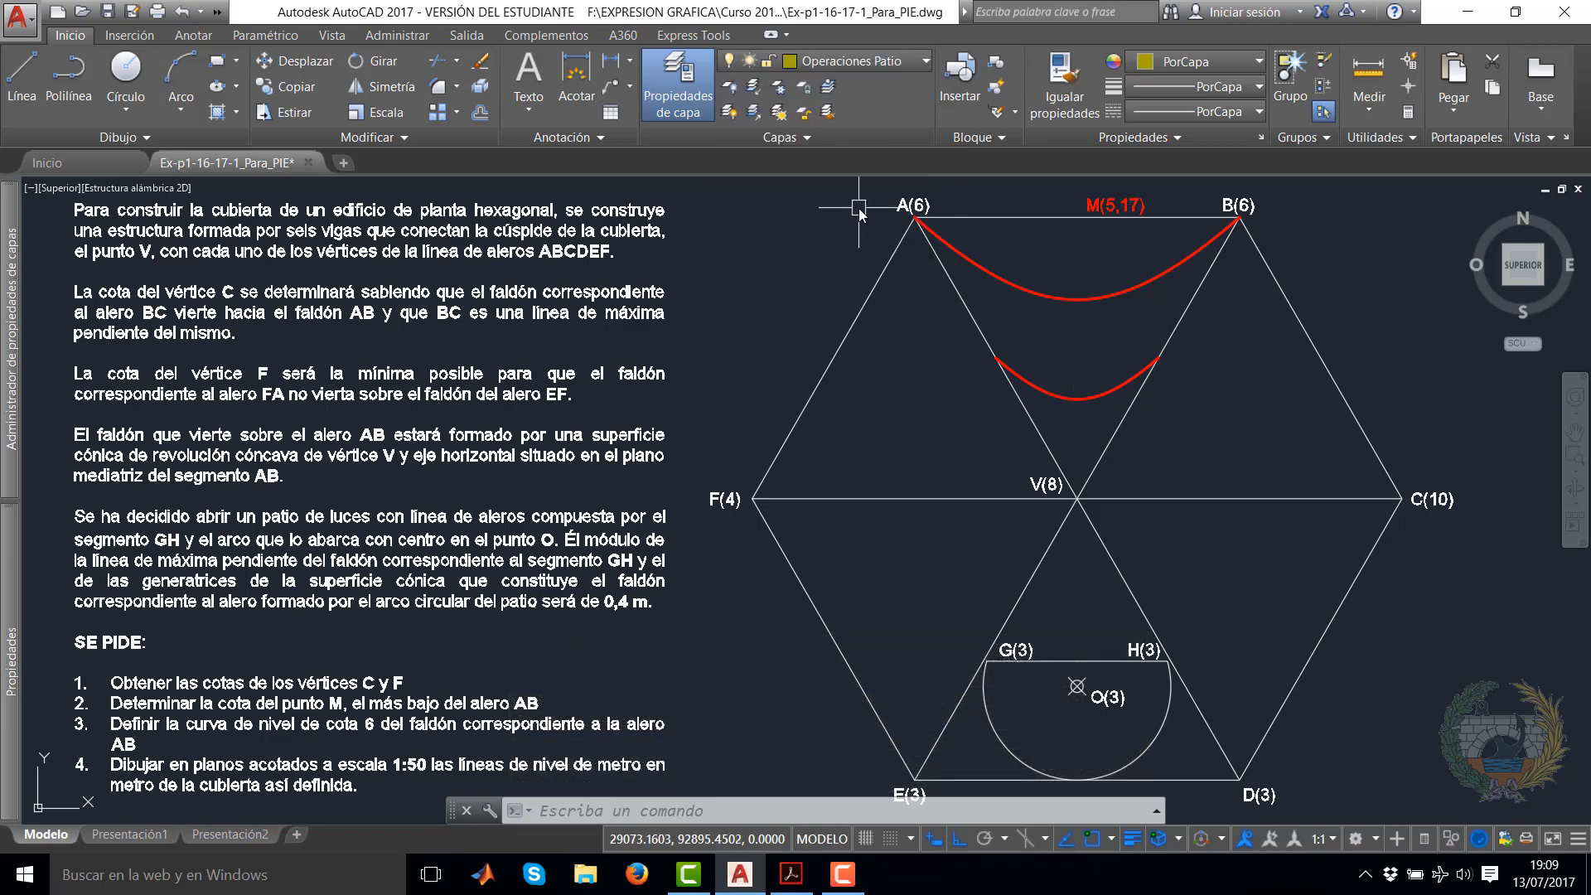
Convert the line pieces of segment GH and the patio arc to polylines and join them into one with 0 fuzz distance using multiple PEDIT
{"action": "right_click", "coordinate": [827, 350]}
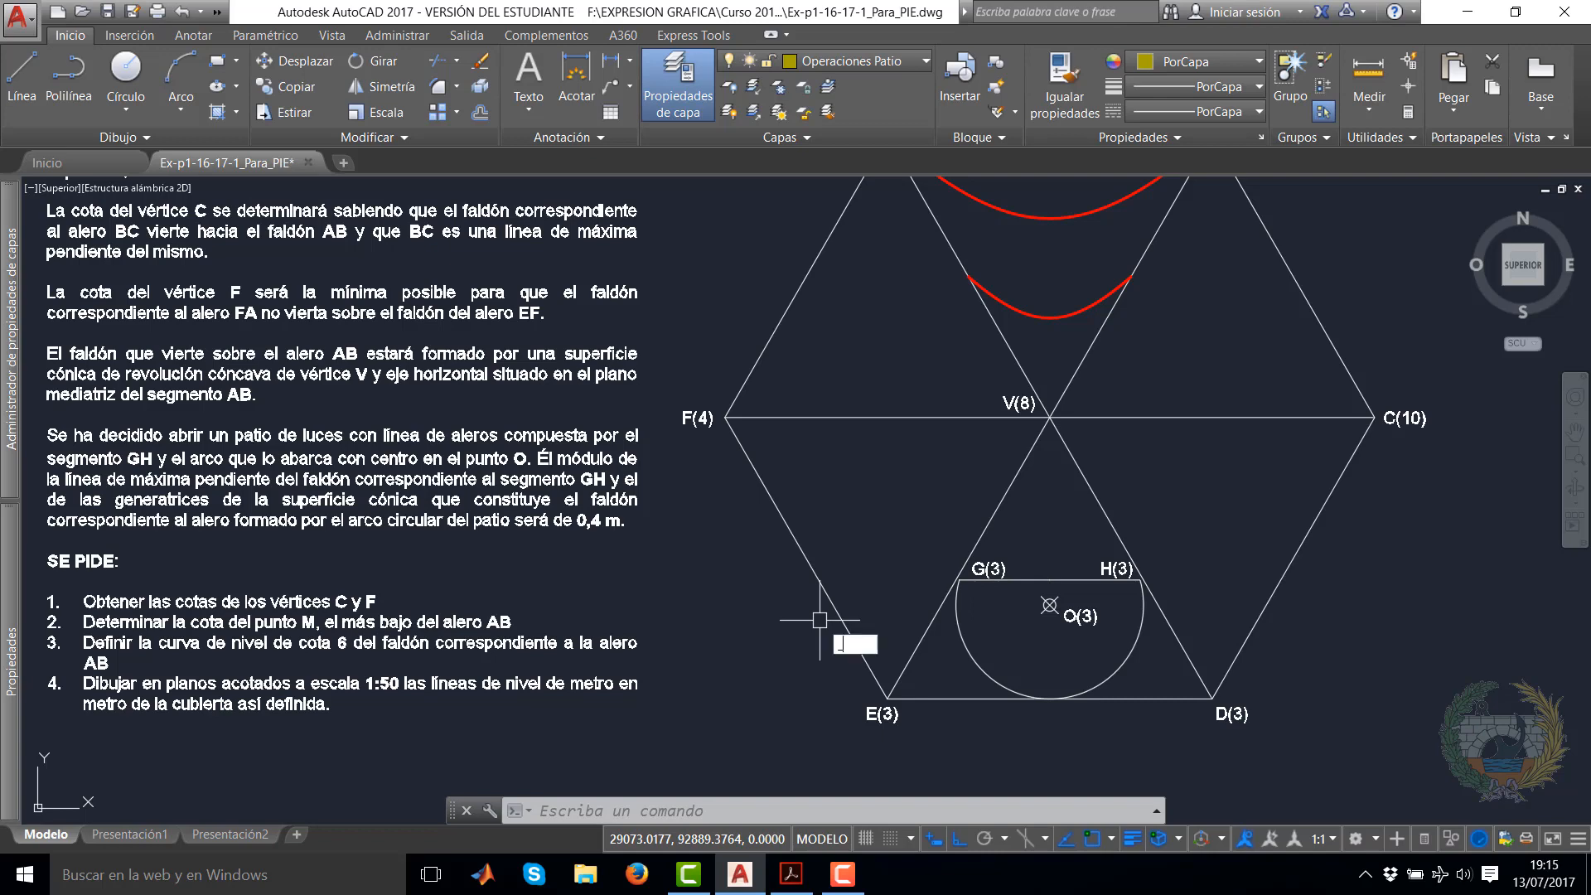
{"action": "type", "text": "_pedit"}
{"action": "key", "text": "Return"}
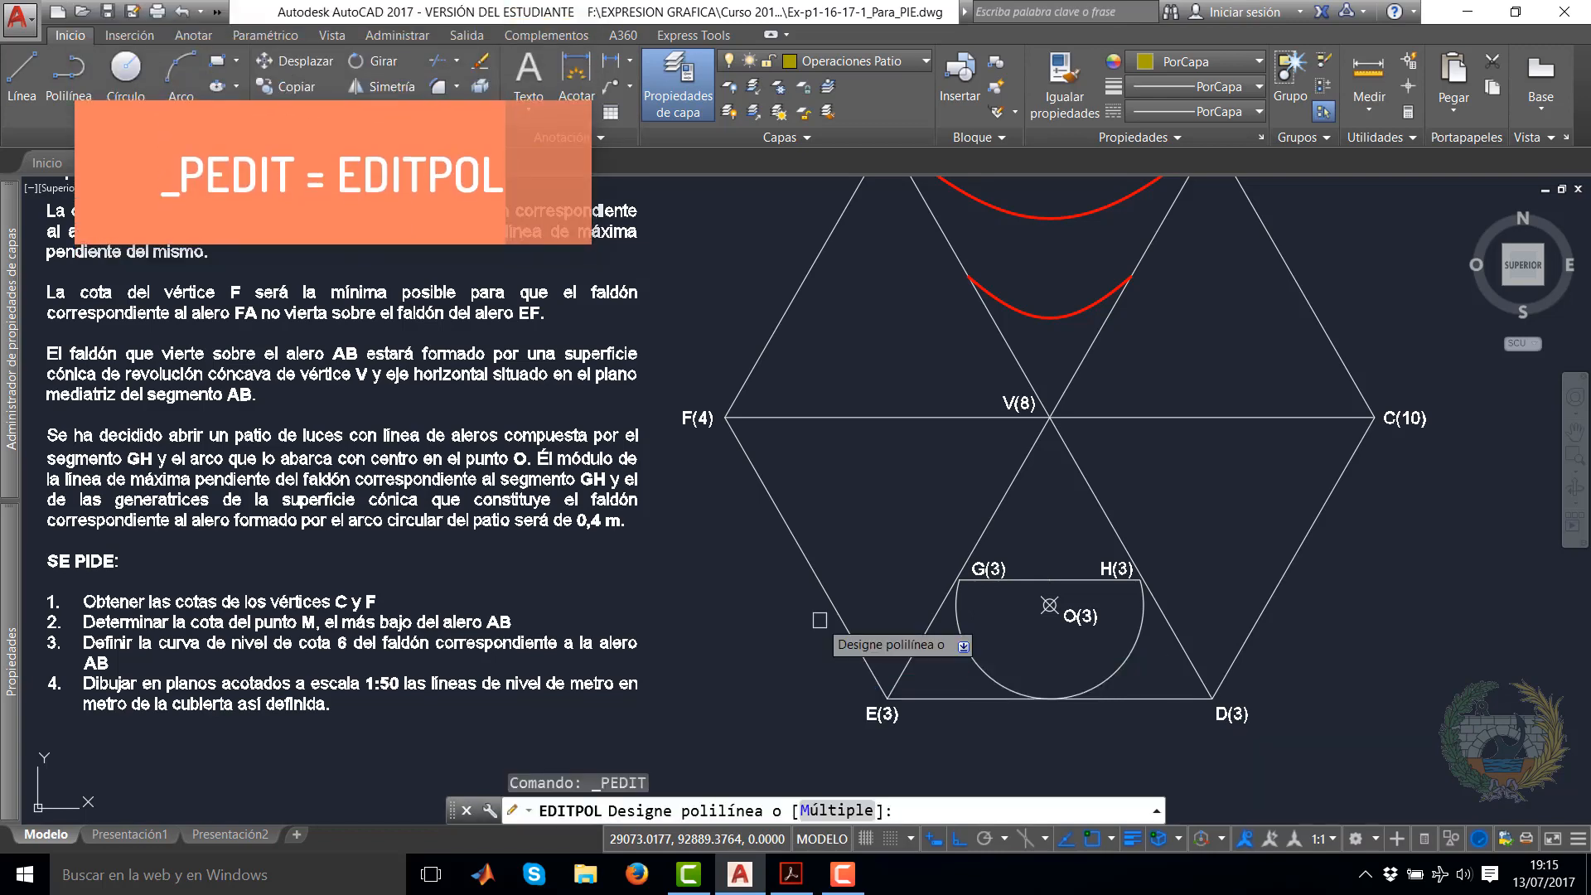
{"action": "left_click", "coordinate": [849, 810]}
{"action": "left_click", "coordinate": [1054, 580]}
{"action": "left_click", "coordinate": [1037, 580]}
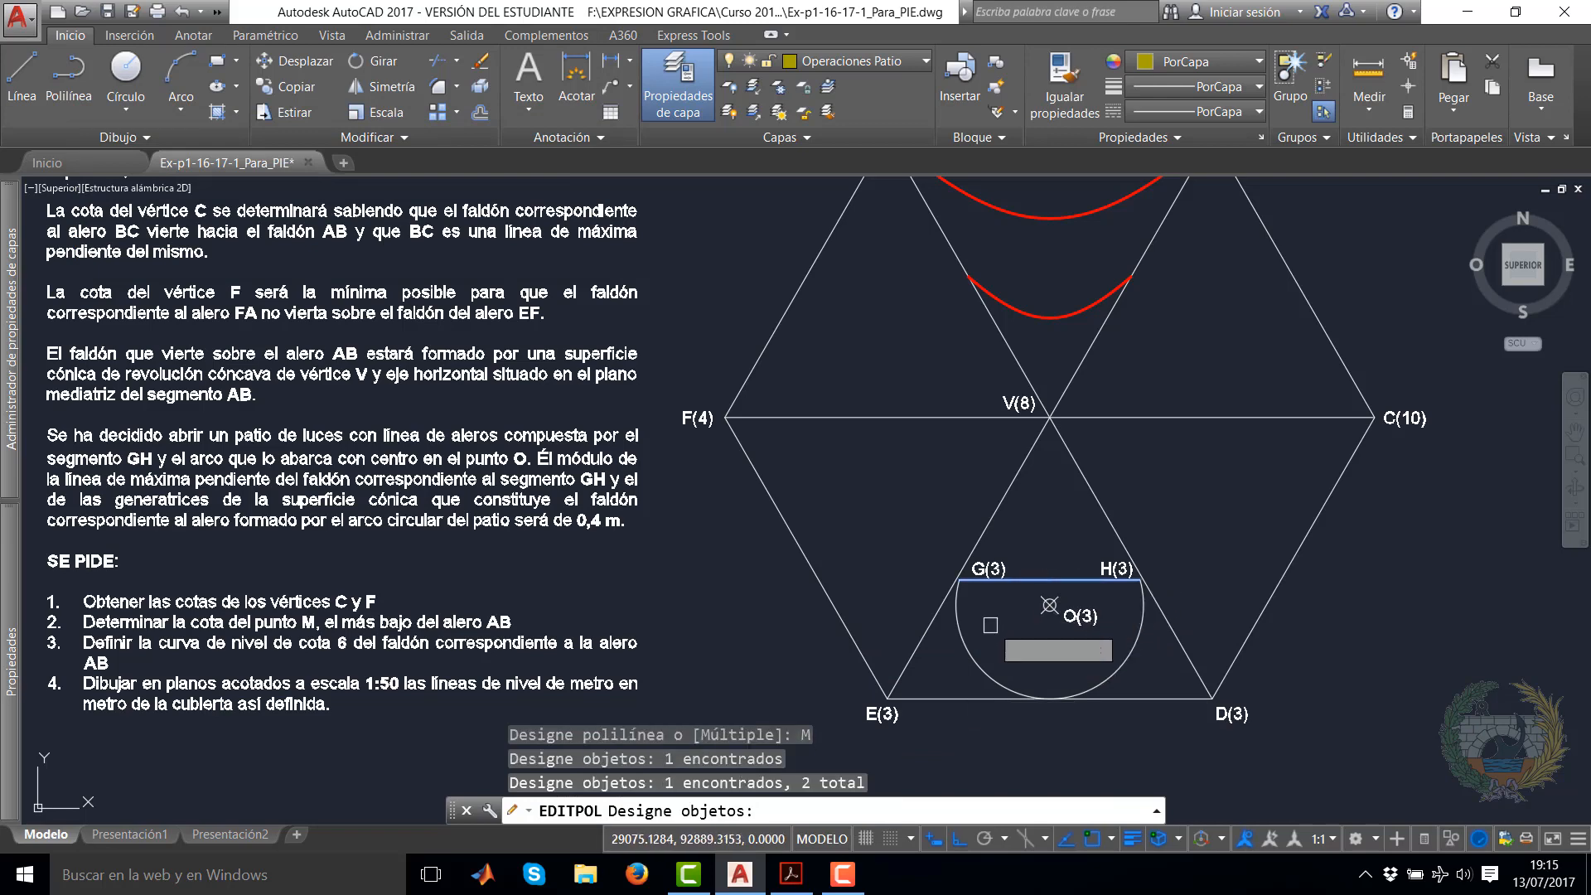
{"action": "left_click", "coordinate": [962, 638]}
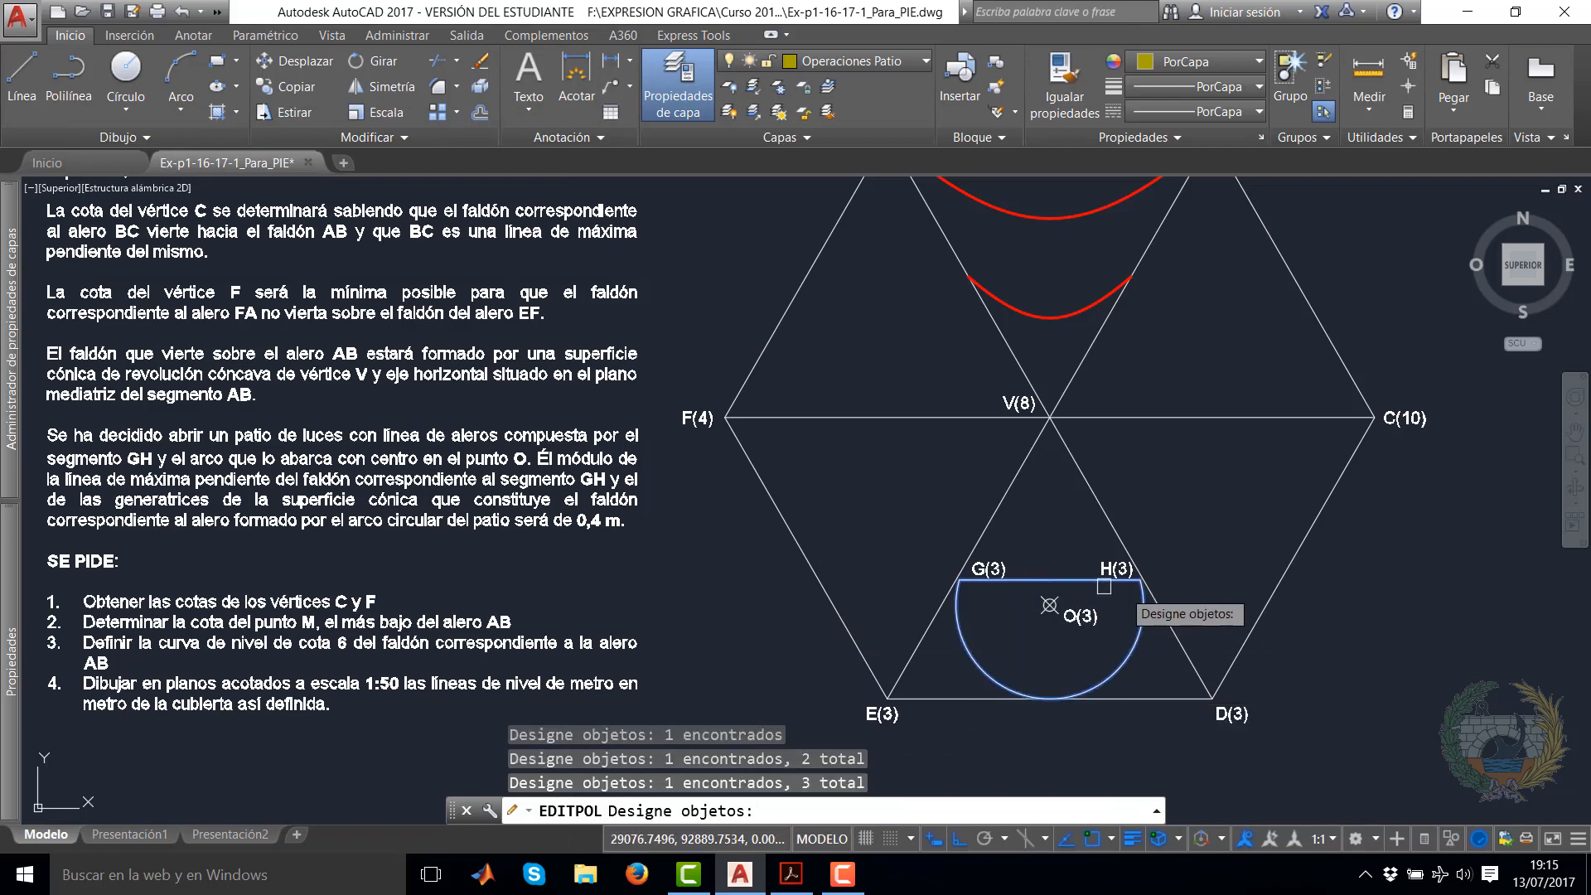
{"action": "key", "text": "Return"}
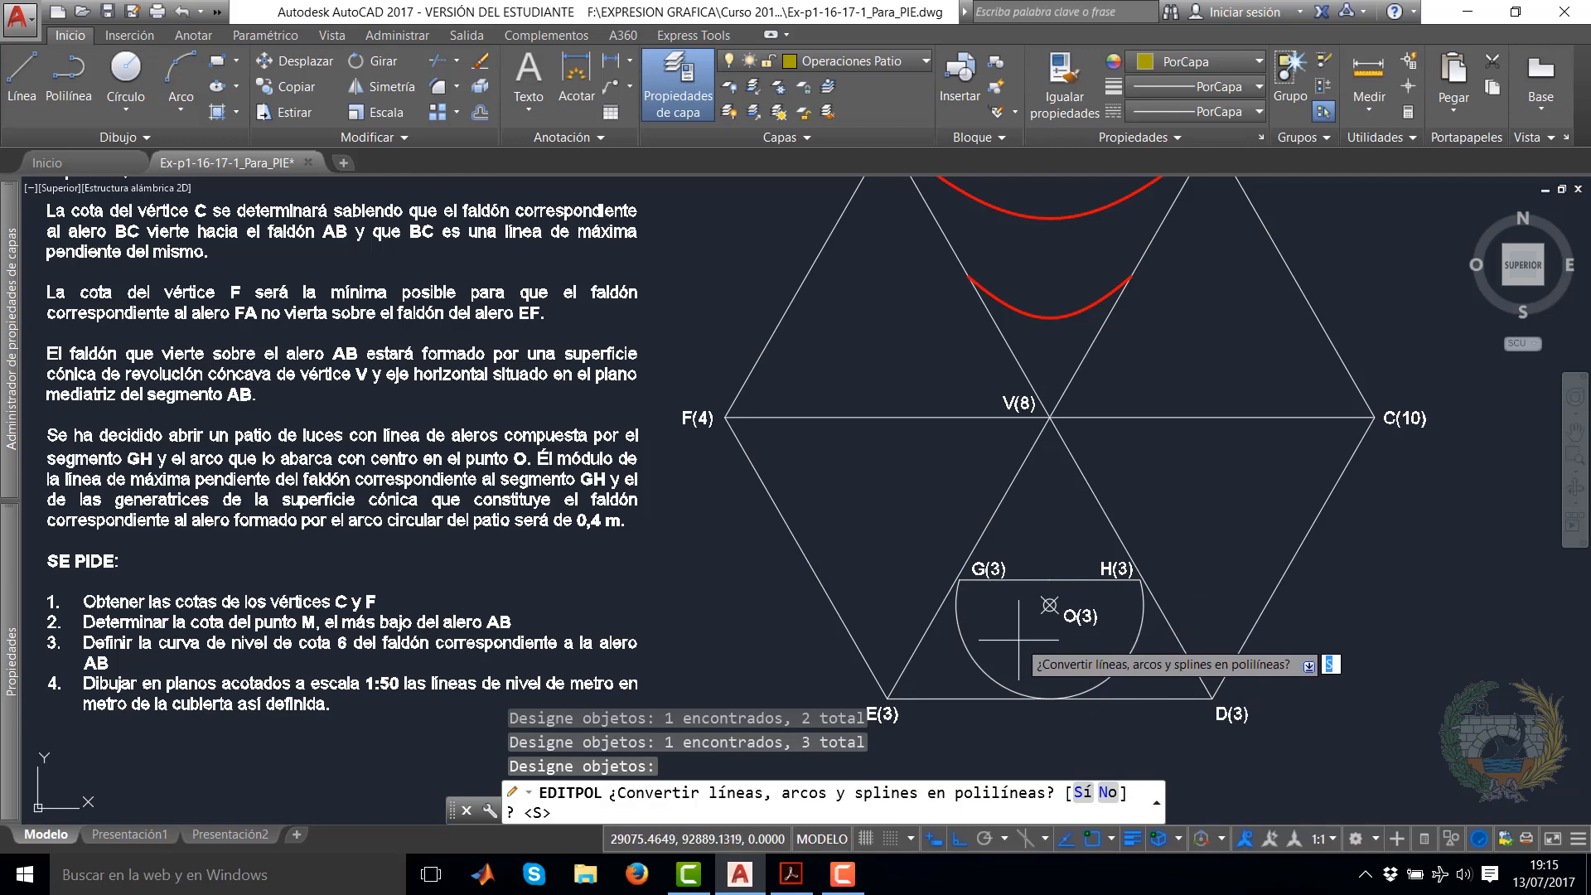
{"action": "key", "text": "Return"}
{"action": "key", "text": "Down"}
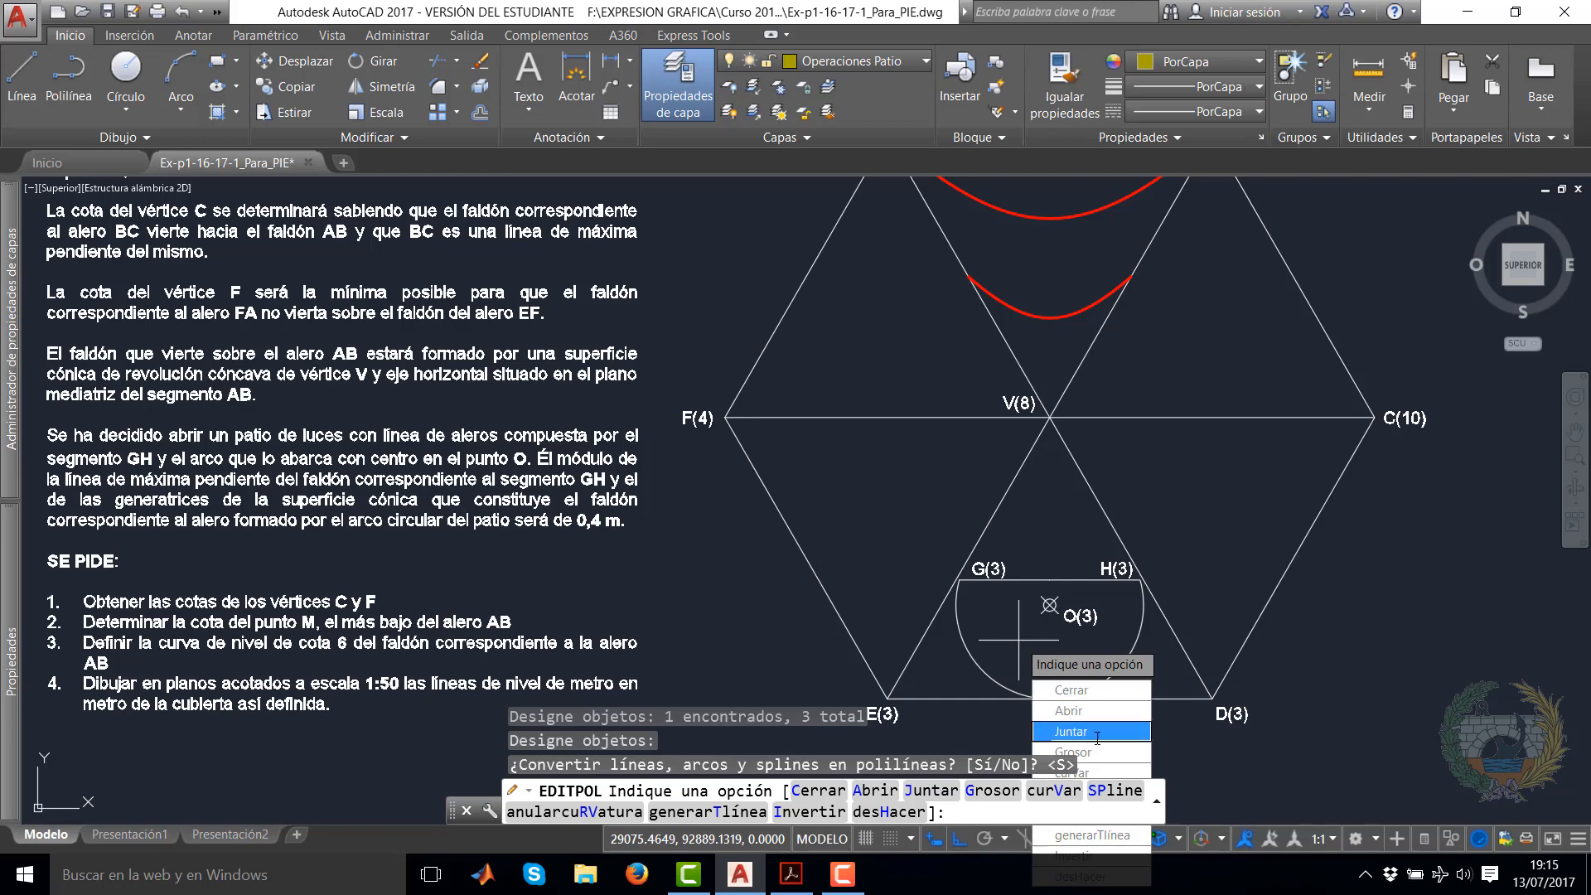
{"action": "left_click", "coordinate": [1097, 733]}
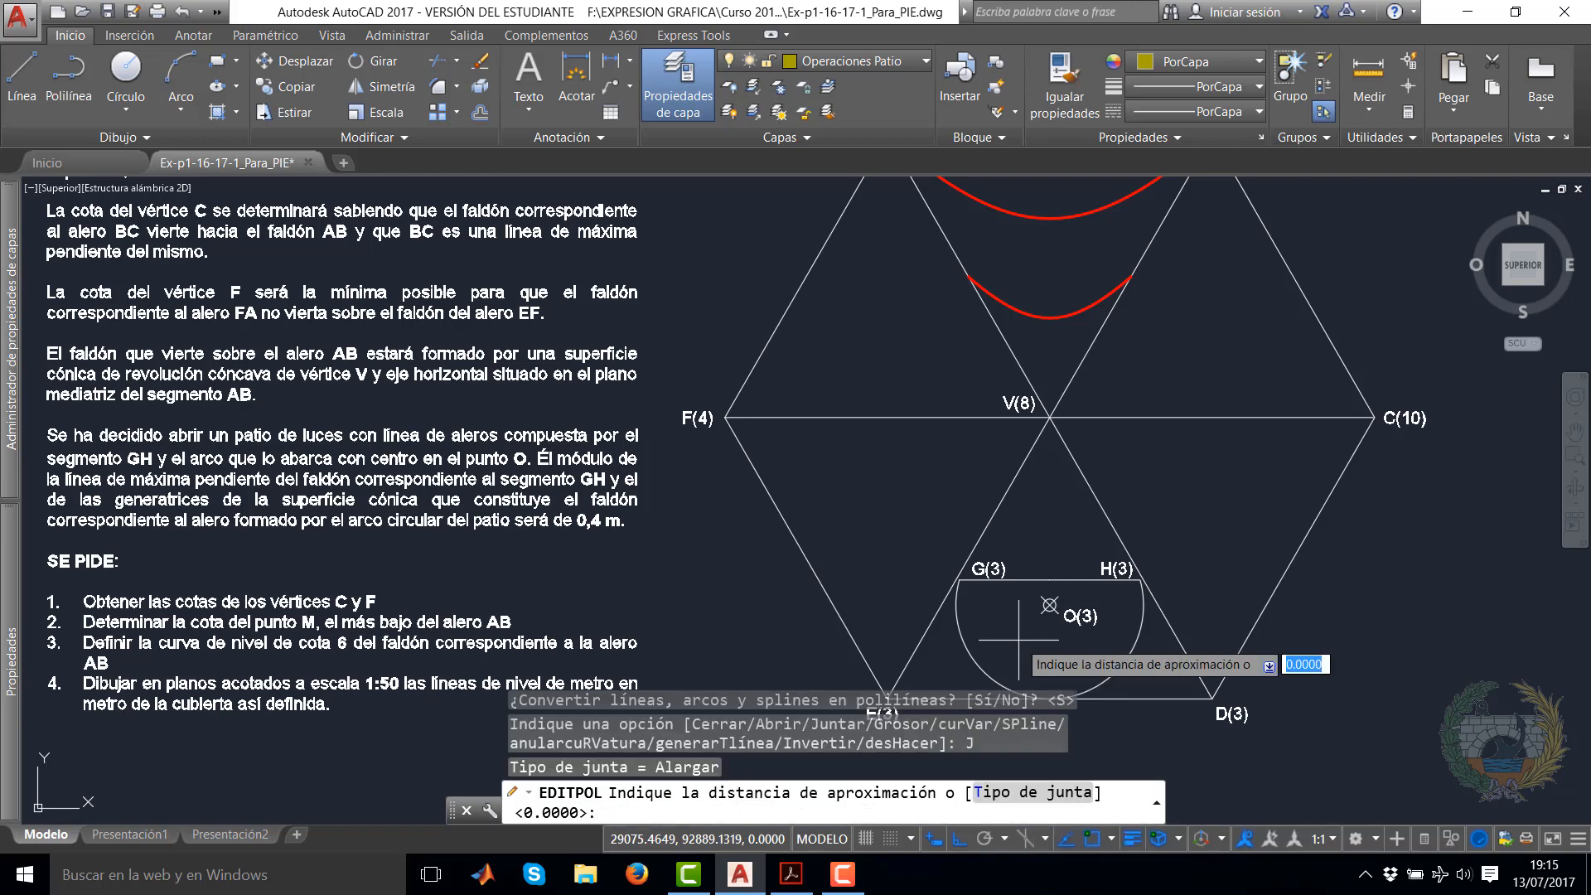
{"action": "key", "text": "Return"}
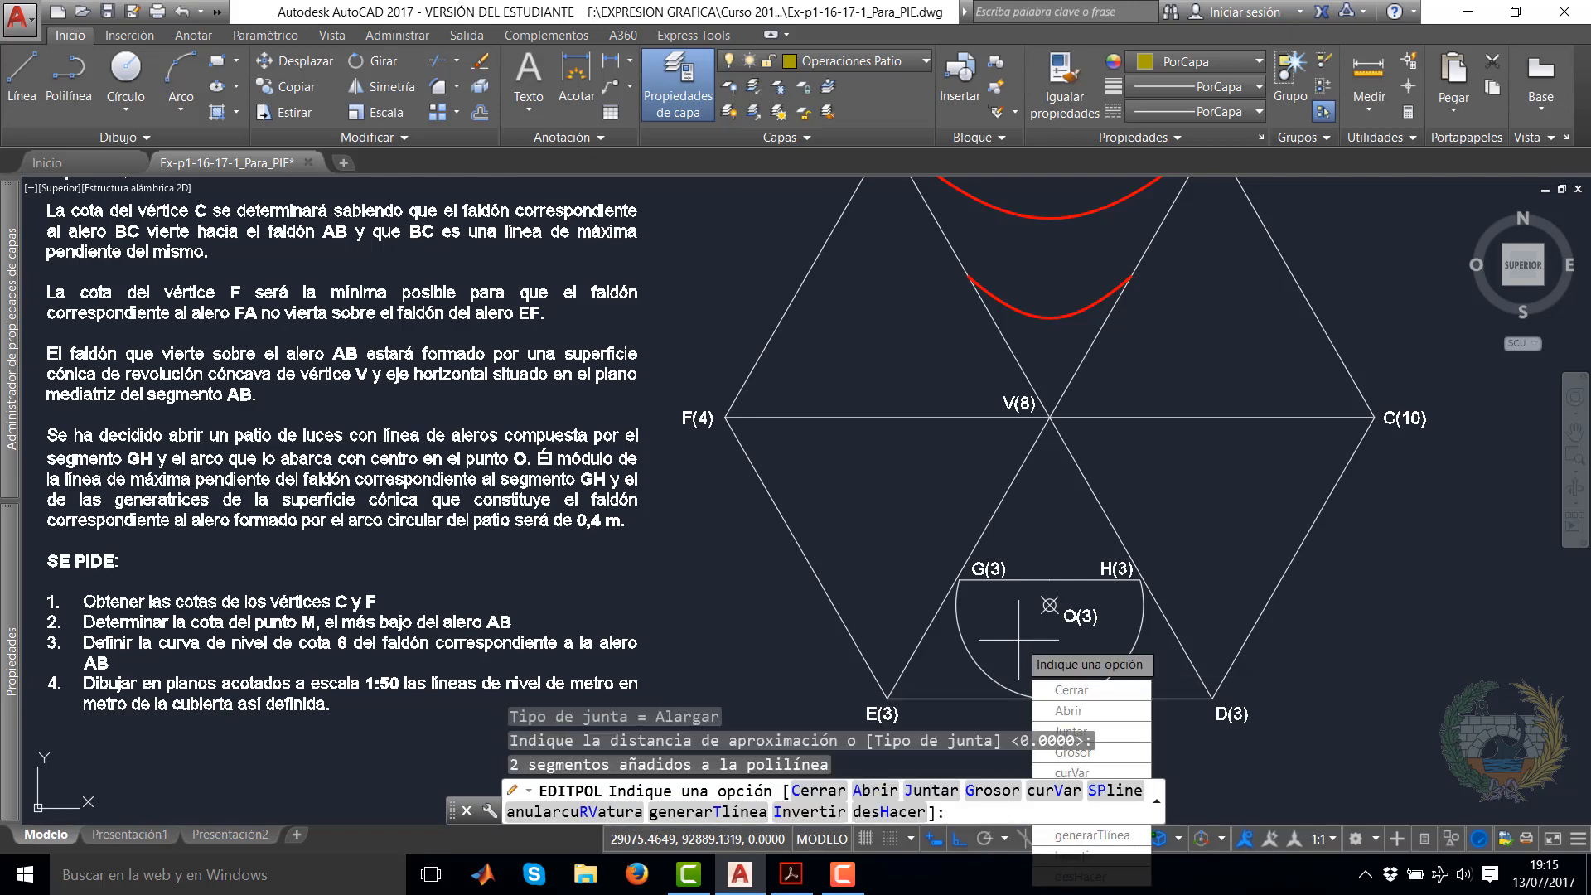
{"action": "key", "text": "Return"}
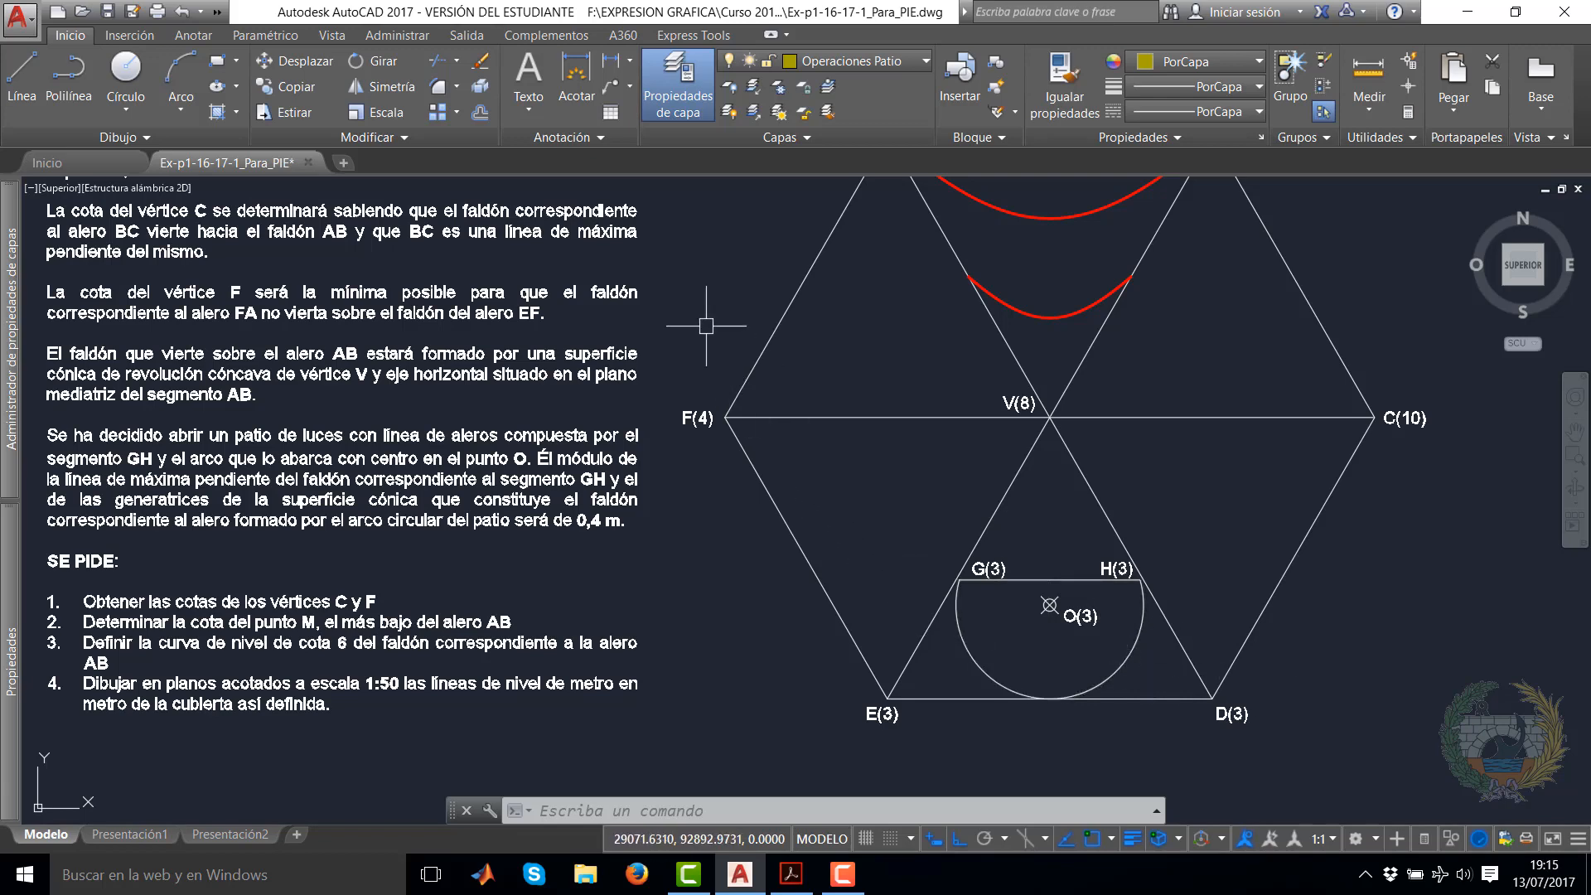
Offset the joined patio outline 0.4 outward
{"action": "left_click", "coordinate": [482, 113]}
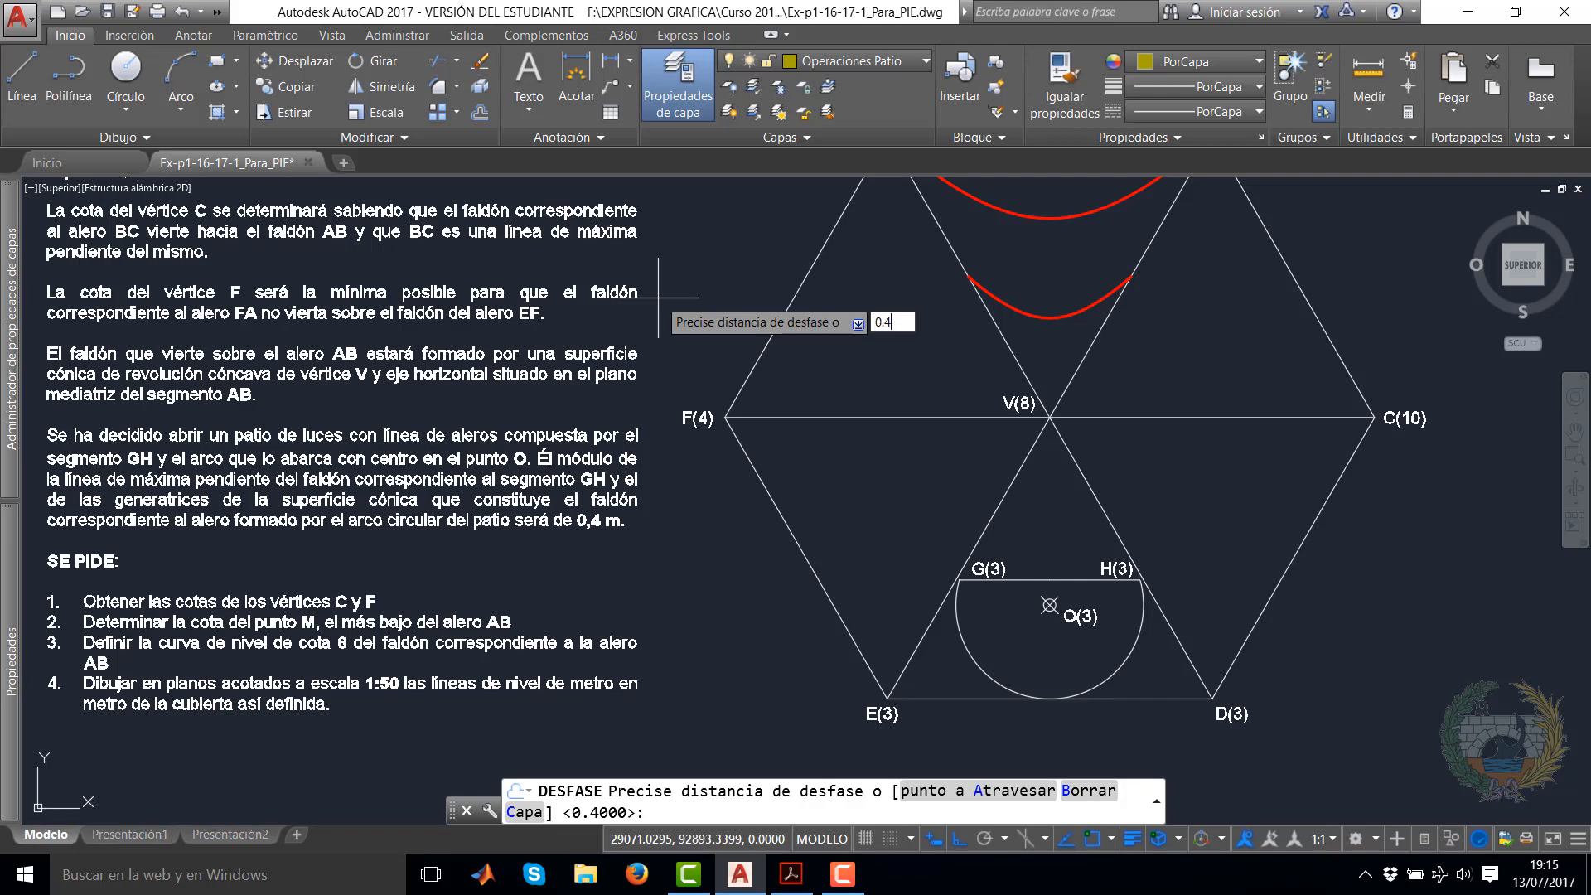
{"action": "key", "text": "Return"}
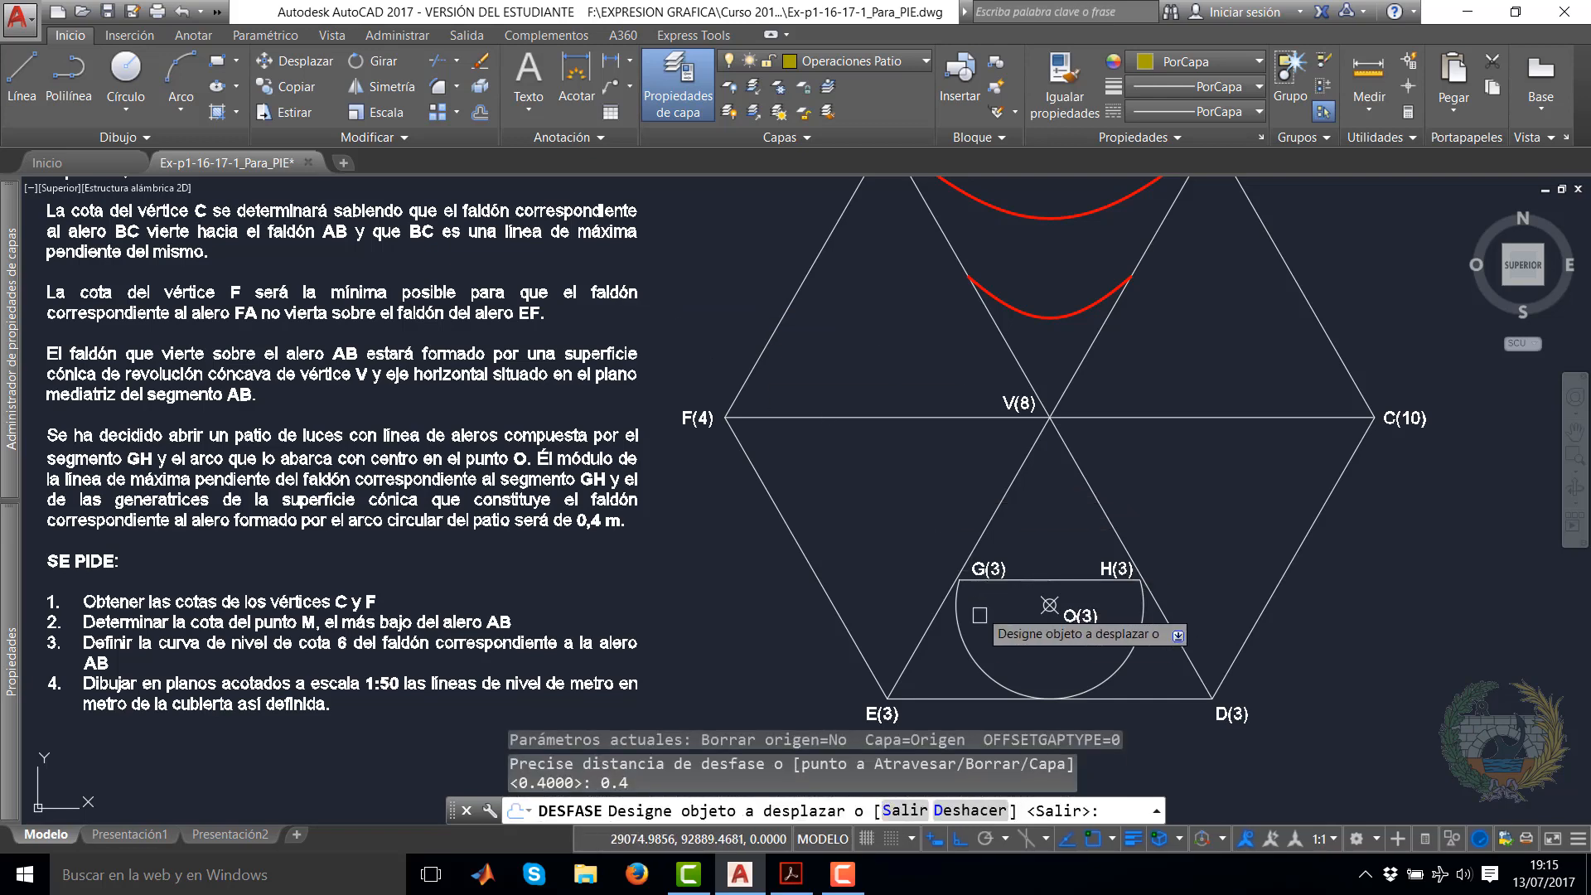
{"action": "left_click", "coordinate": [1086, 690]}
{"action": "left_click", "coordinate": [880, 579]}
{"action": "right_click", "coordinate": [870, 537]}
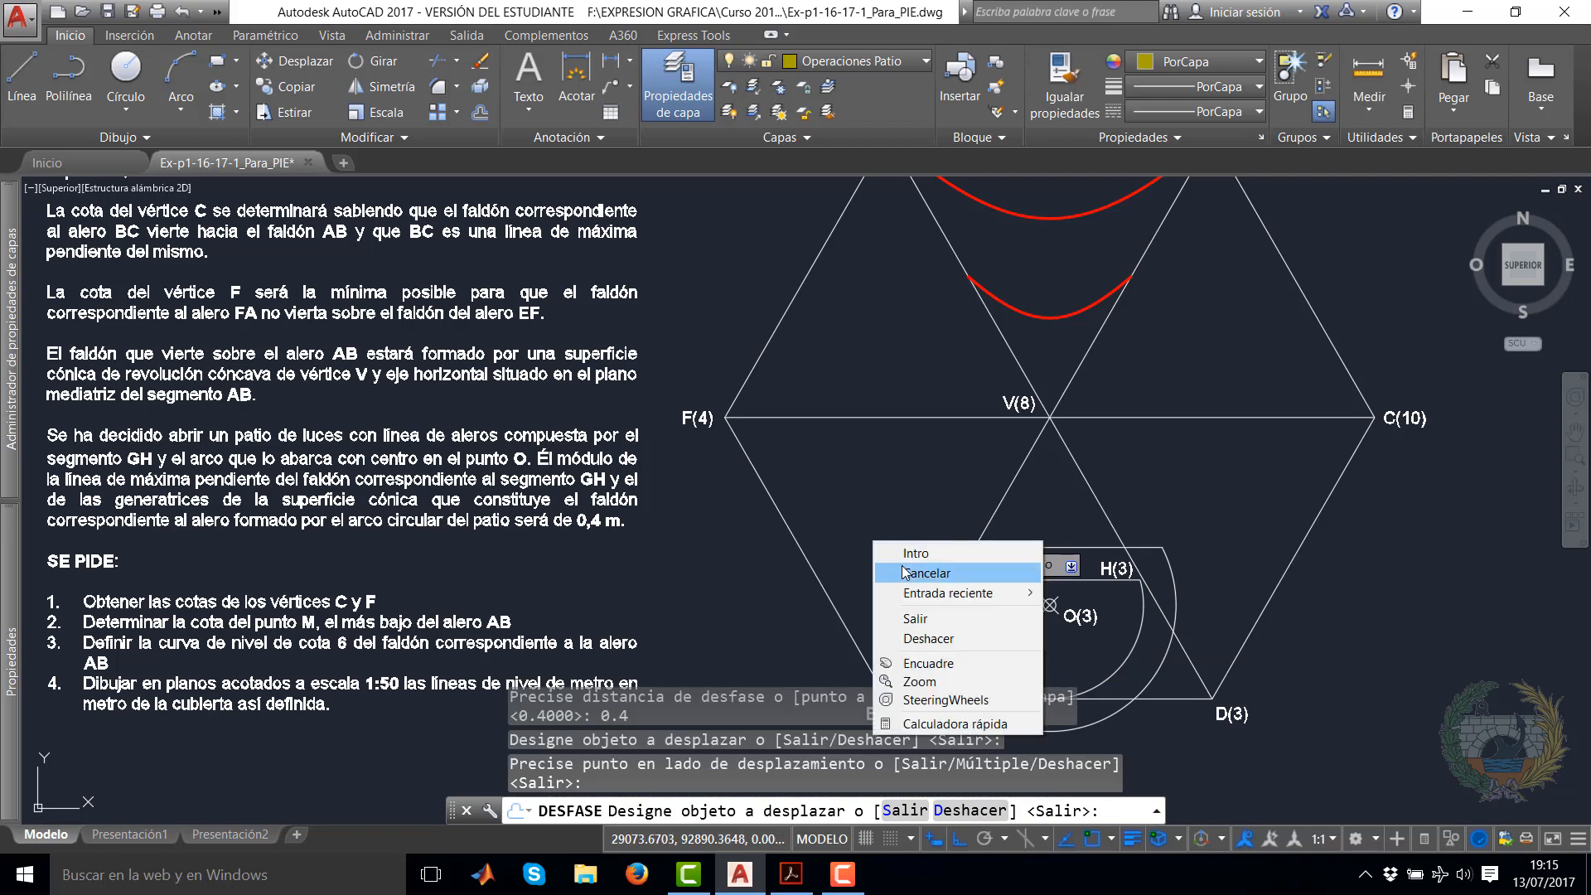
{"action": "left_click", "coordinate": [911, 550]}
Move the offset patio outline to the Operaciones Patio layer and clear the selection
{"action": "left_click", "coordinate": [925, 574]}
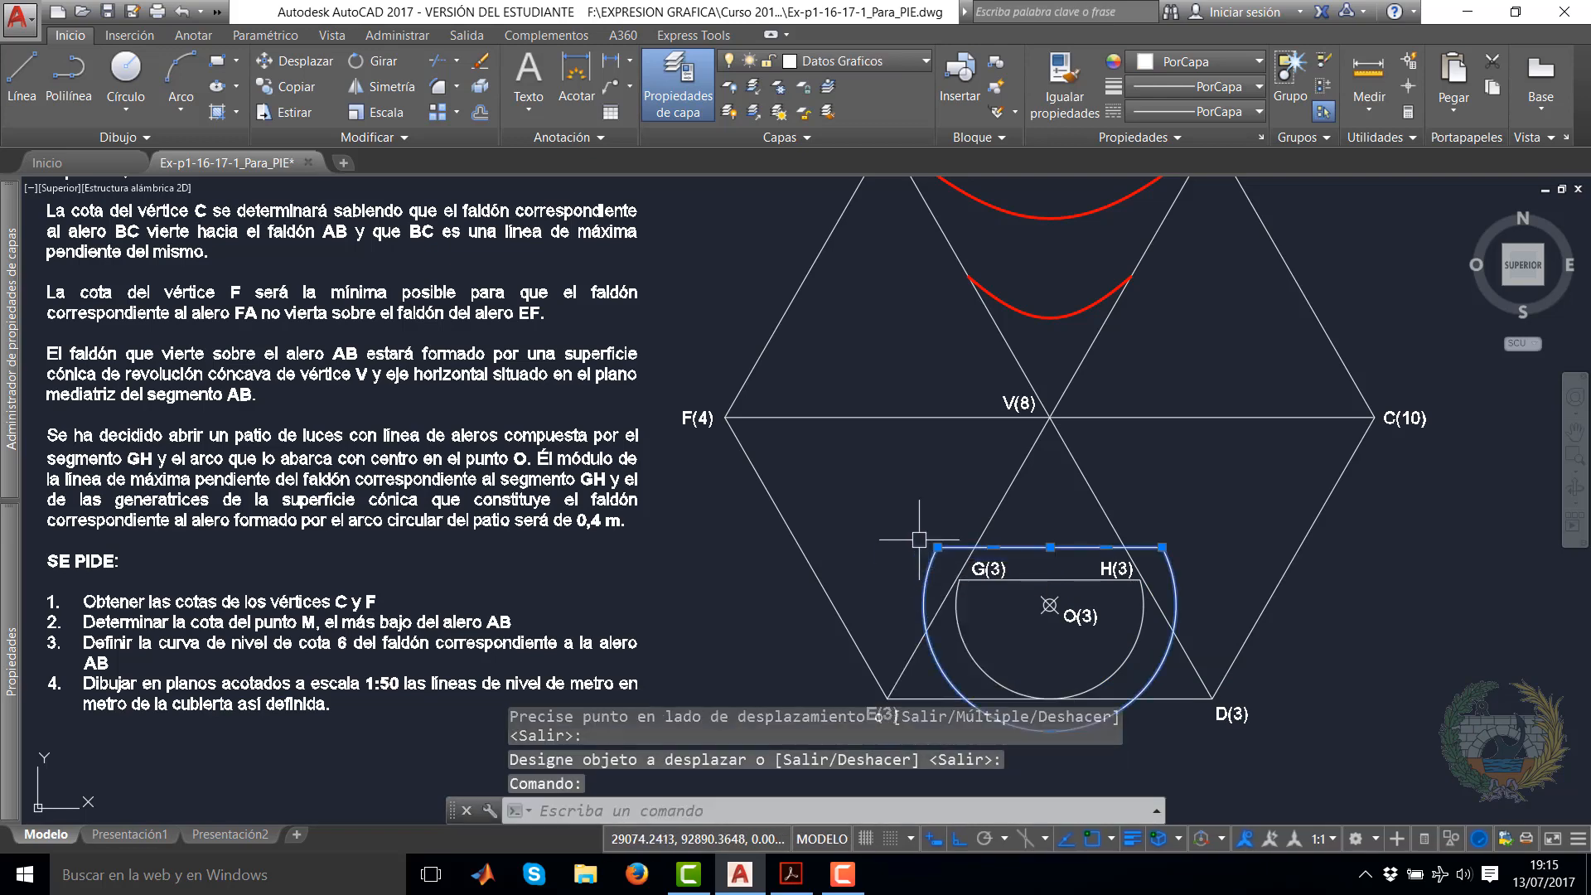
{"action": "left_click", "coordinate": [918, 62]}
{"action": "left_click", "coordinate": [870, 209]}
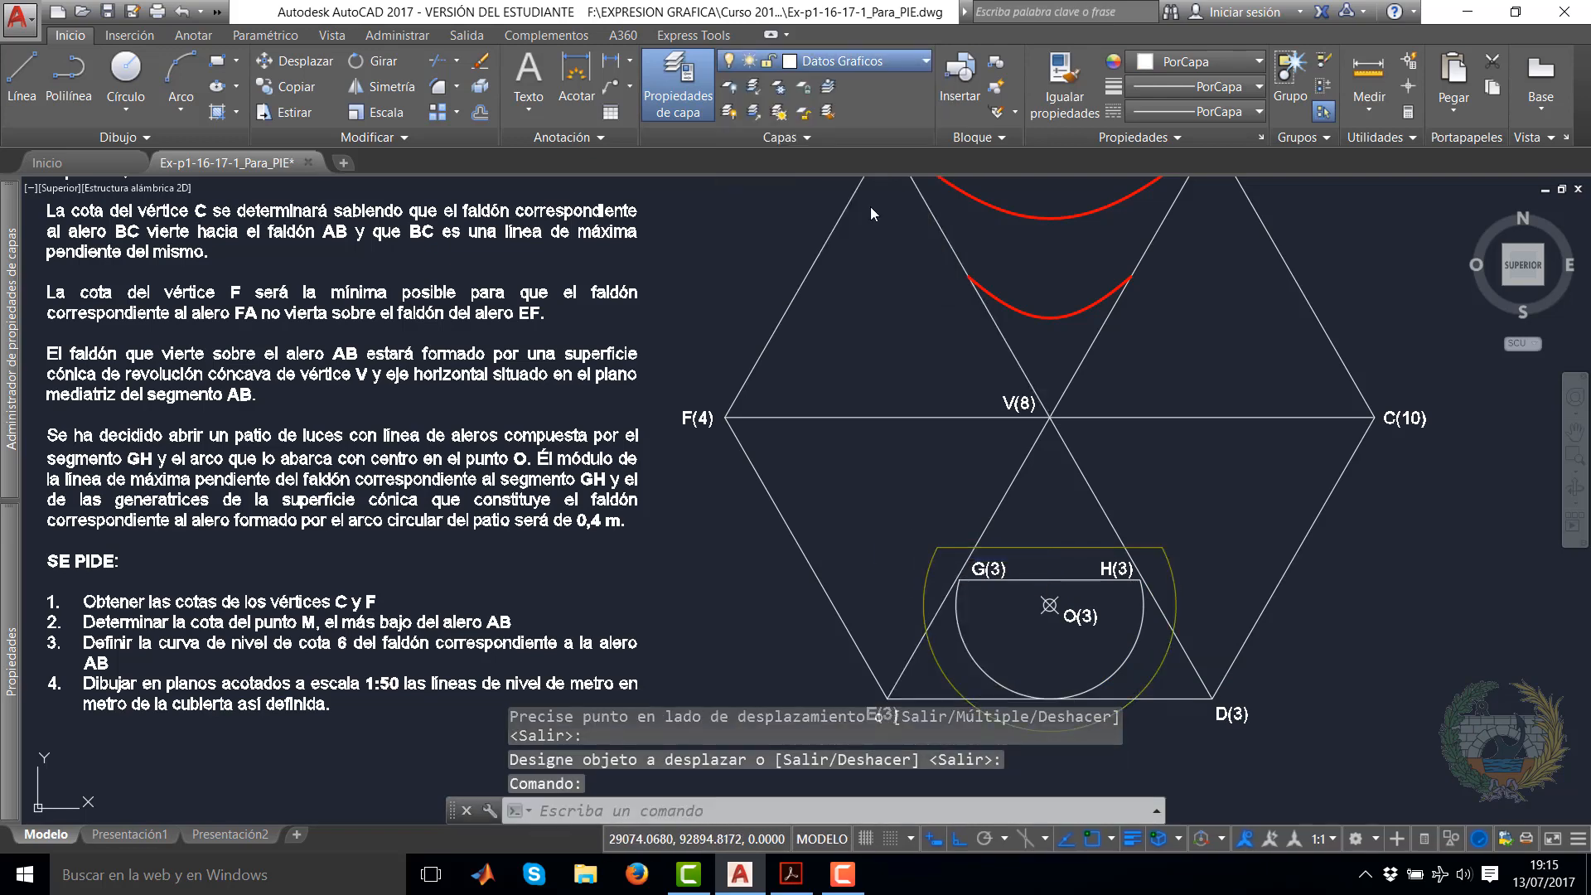
{"action": "key", "text": "Escape"}
{"action": "key", "text": "Escape"}
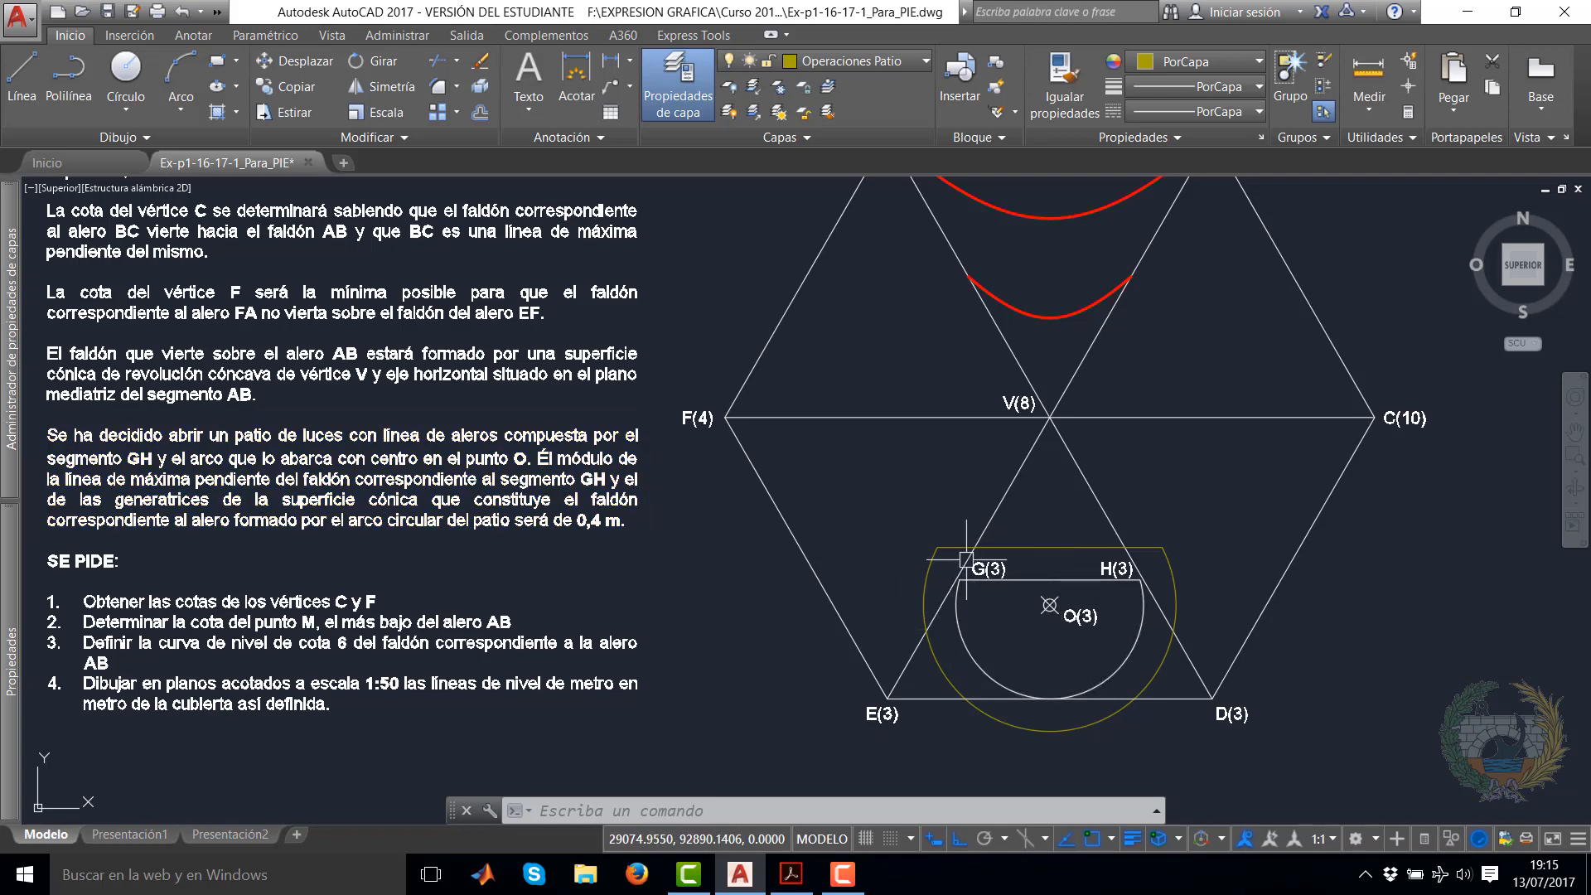
Offset the outermost patio outline outward four successive times at 0.4 spacing, up to line FC through V
{"action": "left_click", "coordinate": [479, 112]}
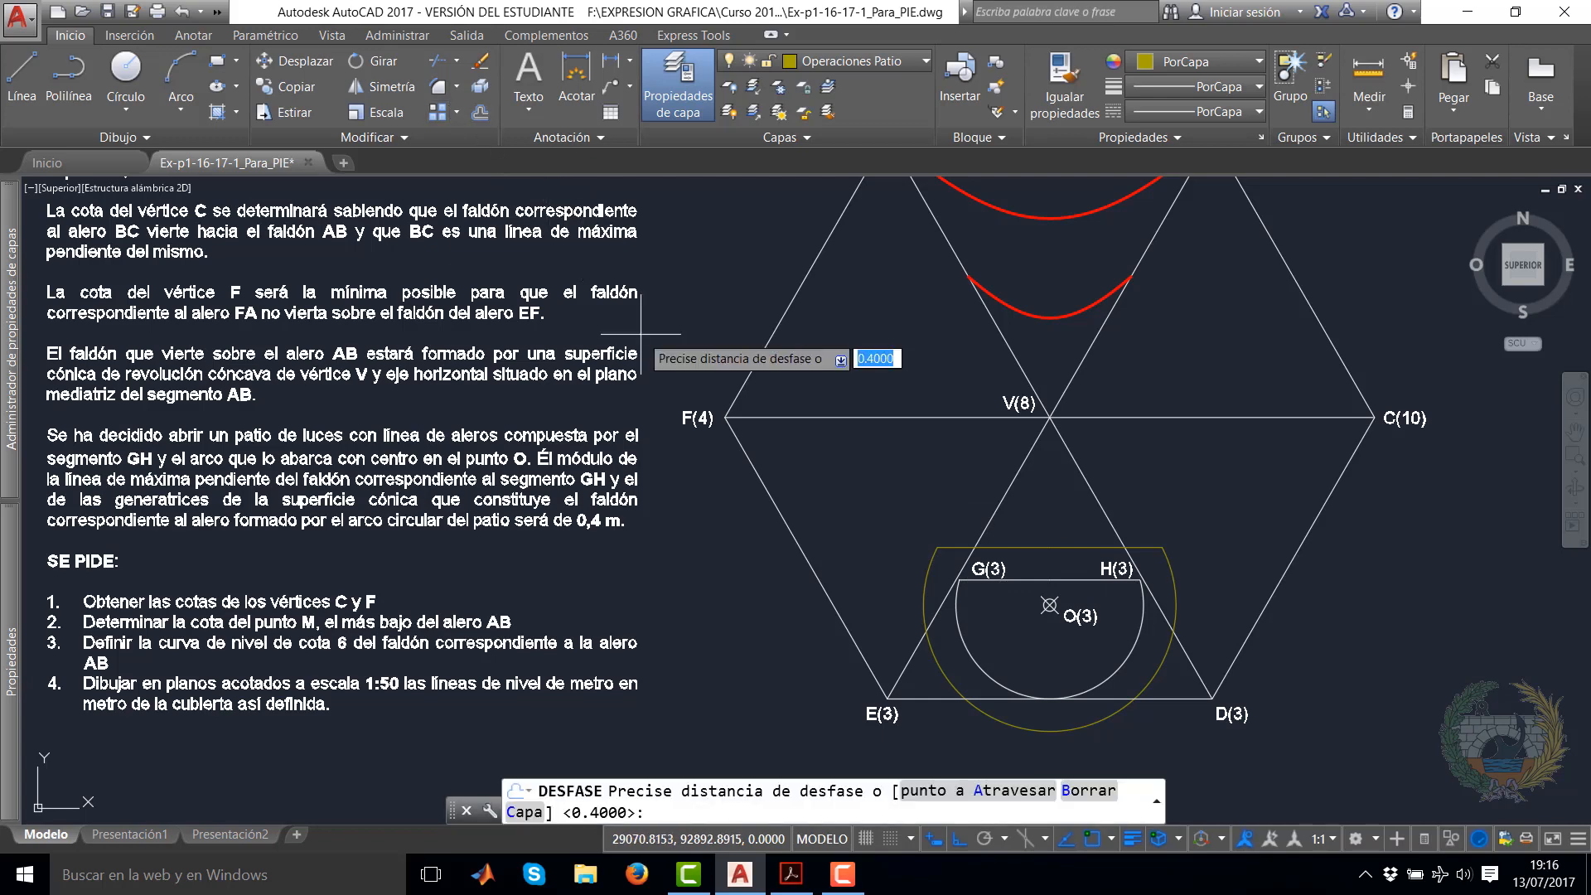
{"action": "key", "text": "Return"}
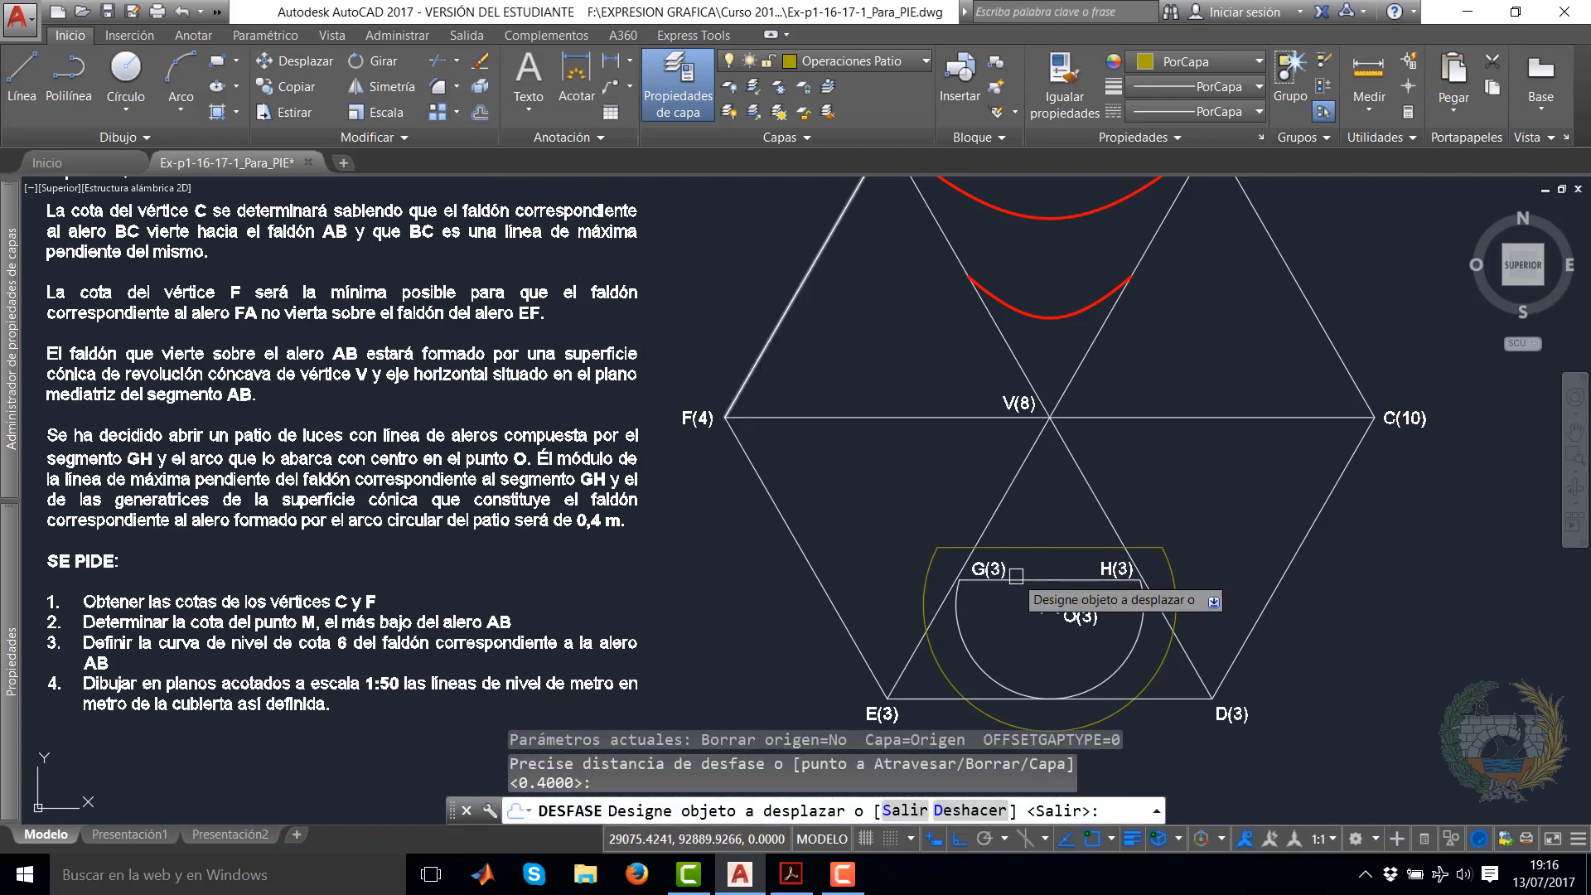
{"action": "left_click", "coordinate": [930, 556]}
{"action": "left_click", "coordinate": [874, 508]}
{"action": "left_click", "coordinate": [899, 520]}
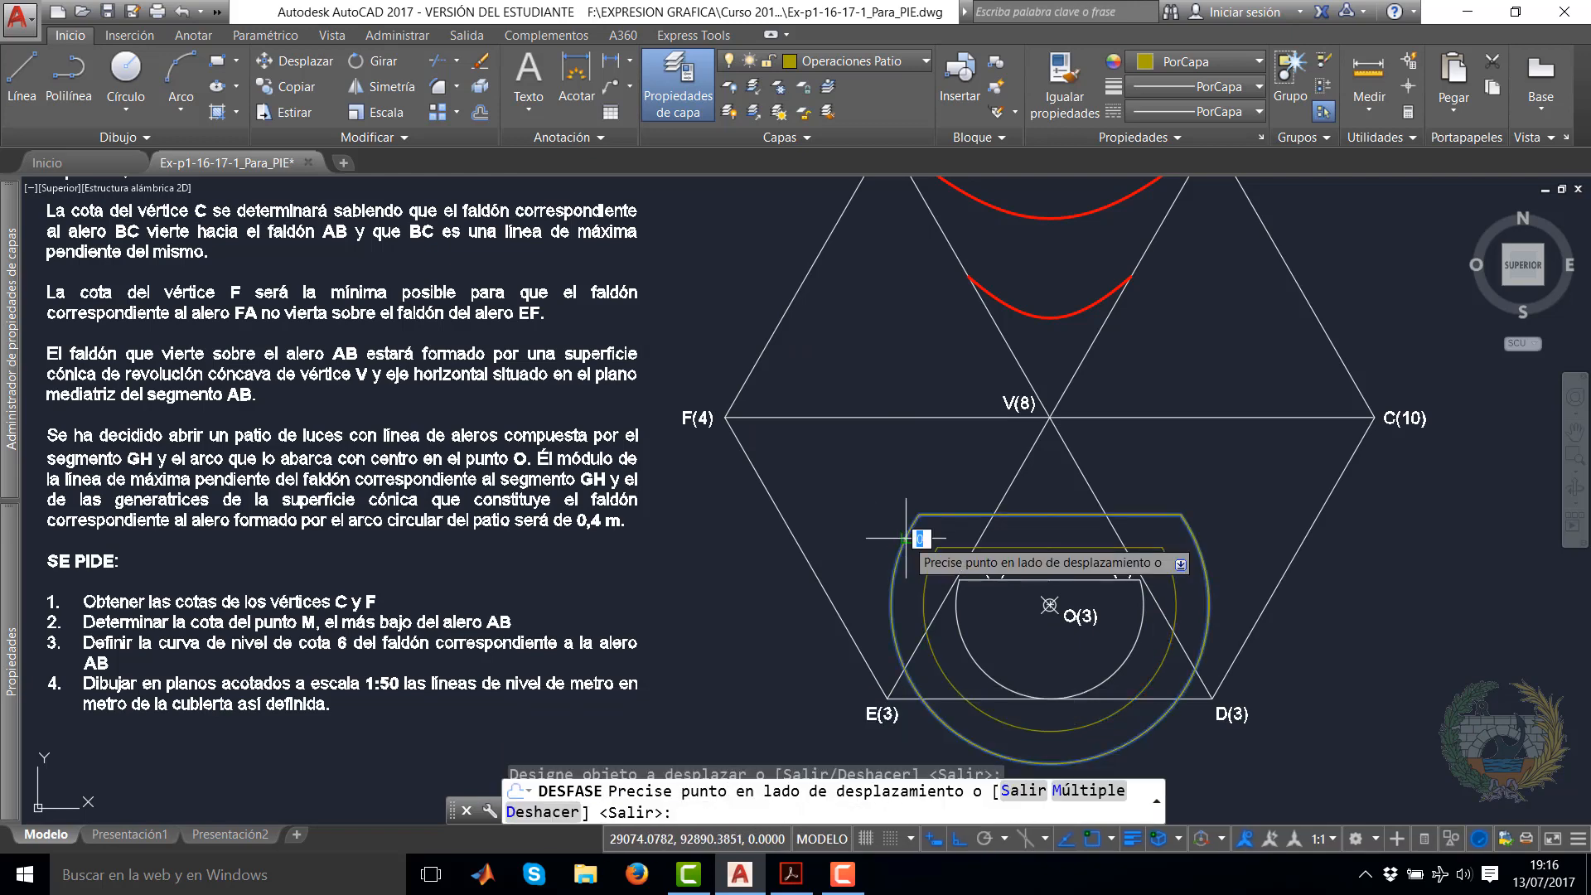
{"action": "left_click", "coordinate": [881, 522]}
{"action": "left_click", "coordinate": [881, 523]}
{"action": "left_click", "coordinate": [877, 491]}
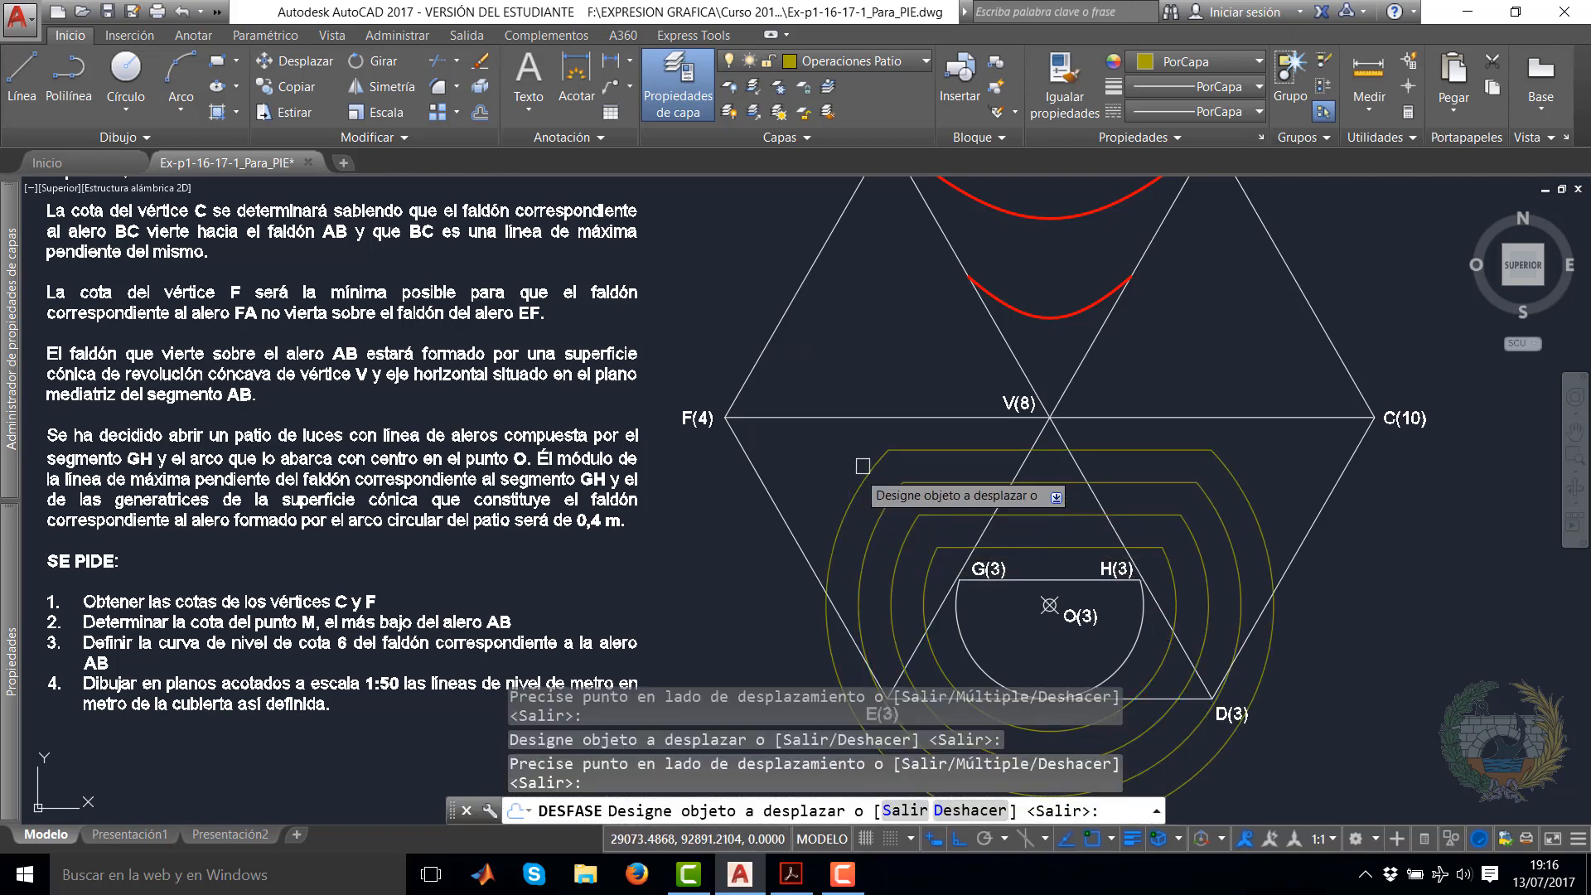
{"action": "left_click", "coordinate": [871, 465]}
{"action": "left_click", "coordinate": [875, 445]}
{"action": "right_click", "coordinate": [1205, 305]}
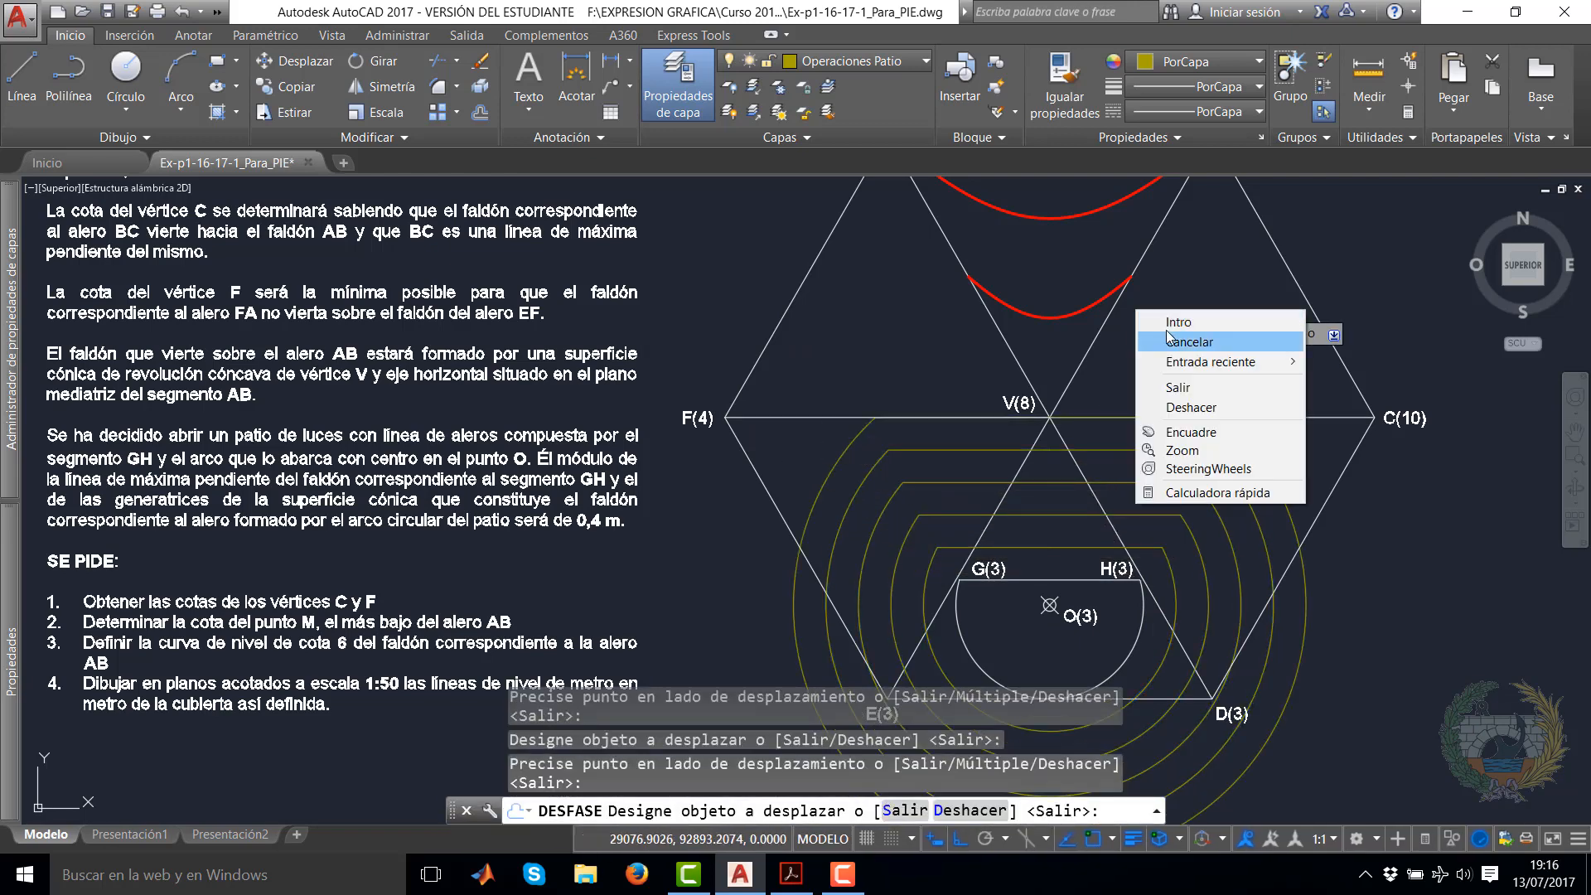
{"action": "left_click", "coordinate": [1226, 316]}
Draw a polyline from H through the corners of the offset patio contours up to line VC
{"action": "middle_click_drag", "start_coordinate": [1255, 474], "coordinate": [1220, 378]}
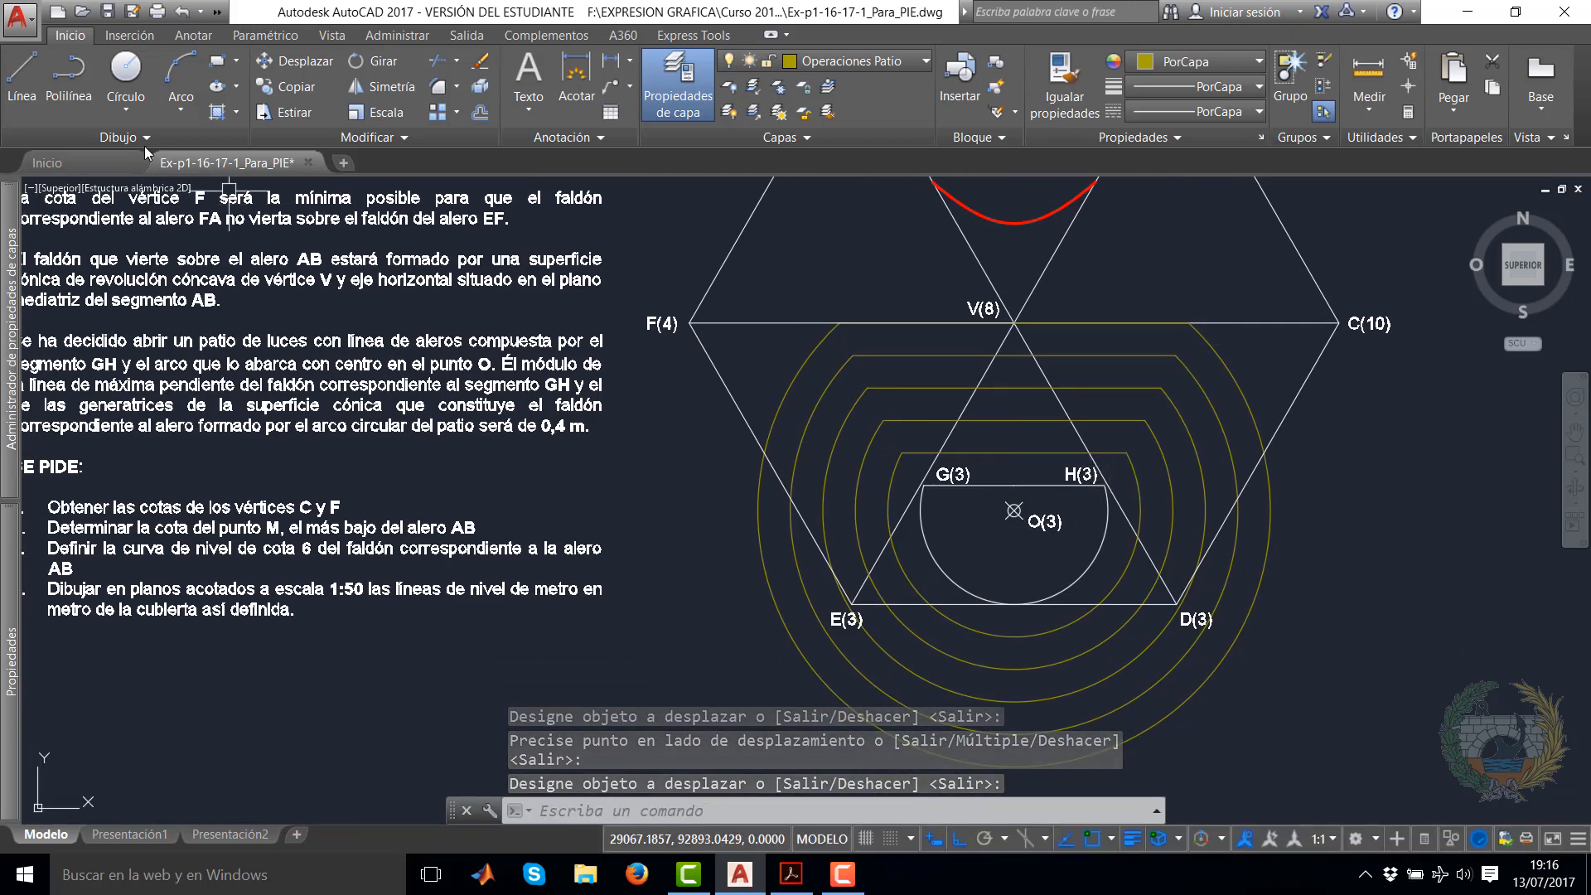
{"action": "left_click", "coordinate": [68, 83]}
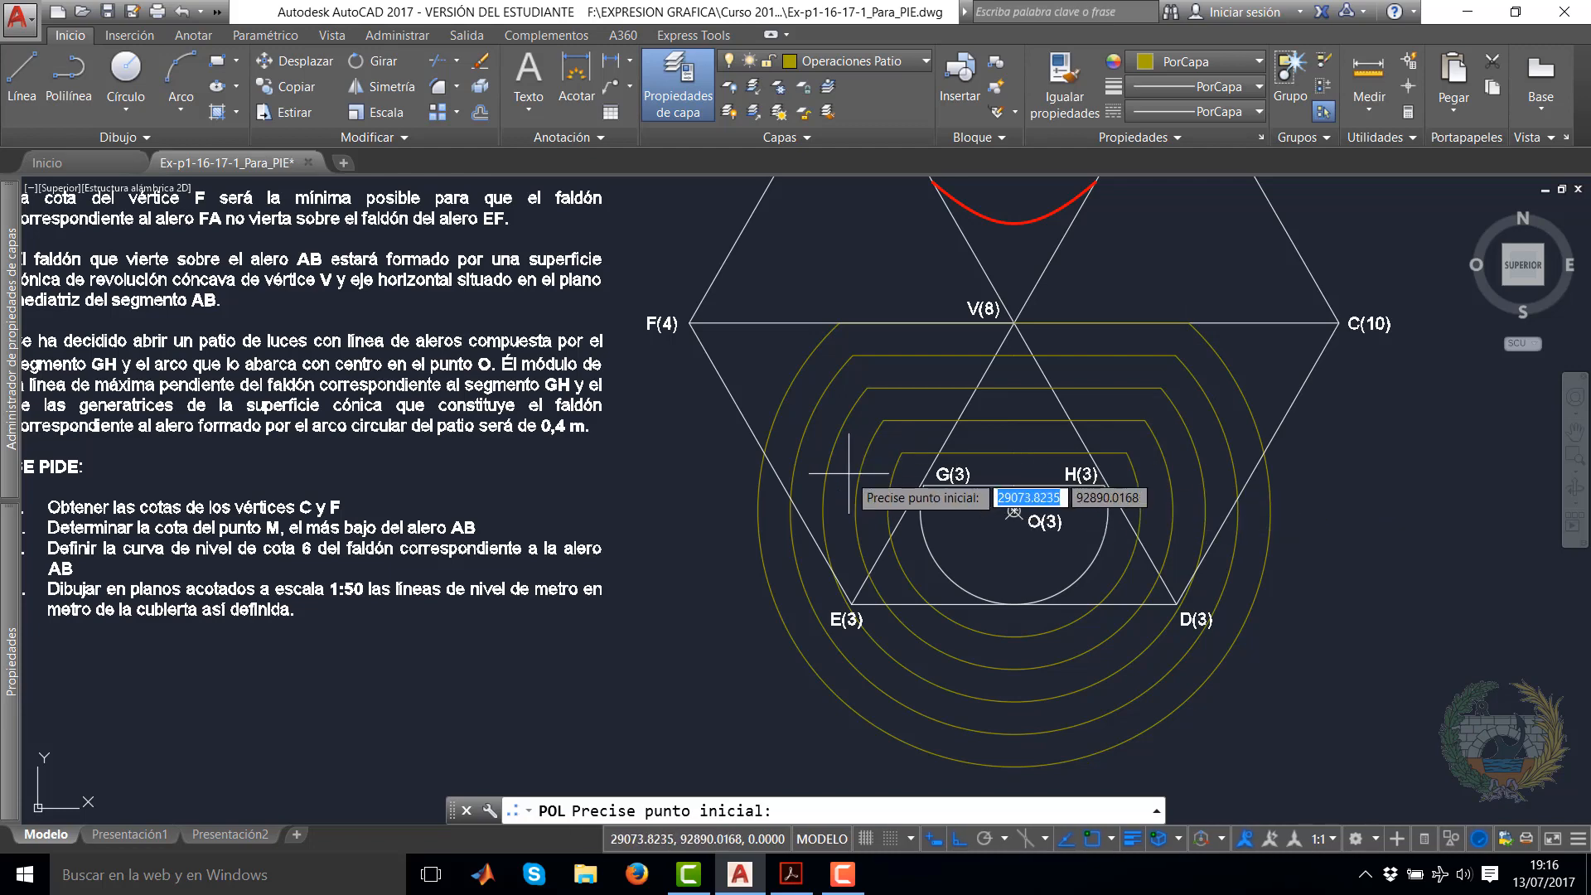
{"action": "scroll", "coordinate": [1102, 485], "scroll_direction": "up", "scroll_amount": 4}
{"action": "left_click", "coordinate": [1106, 487]}
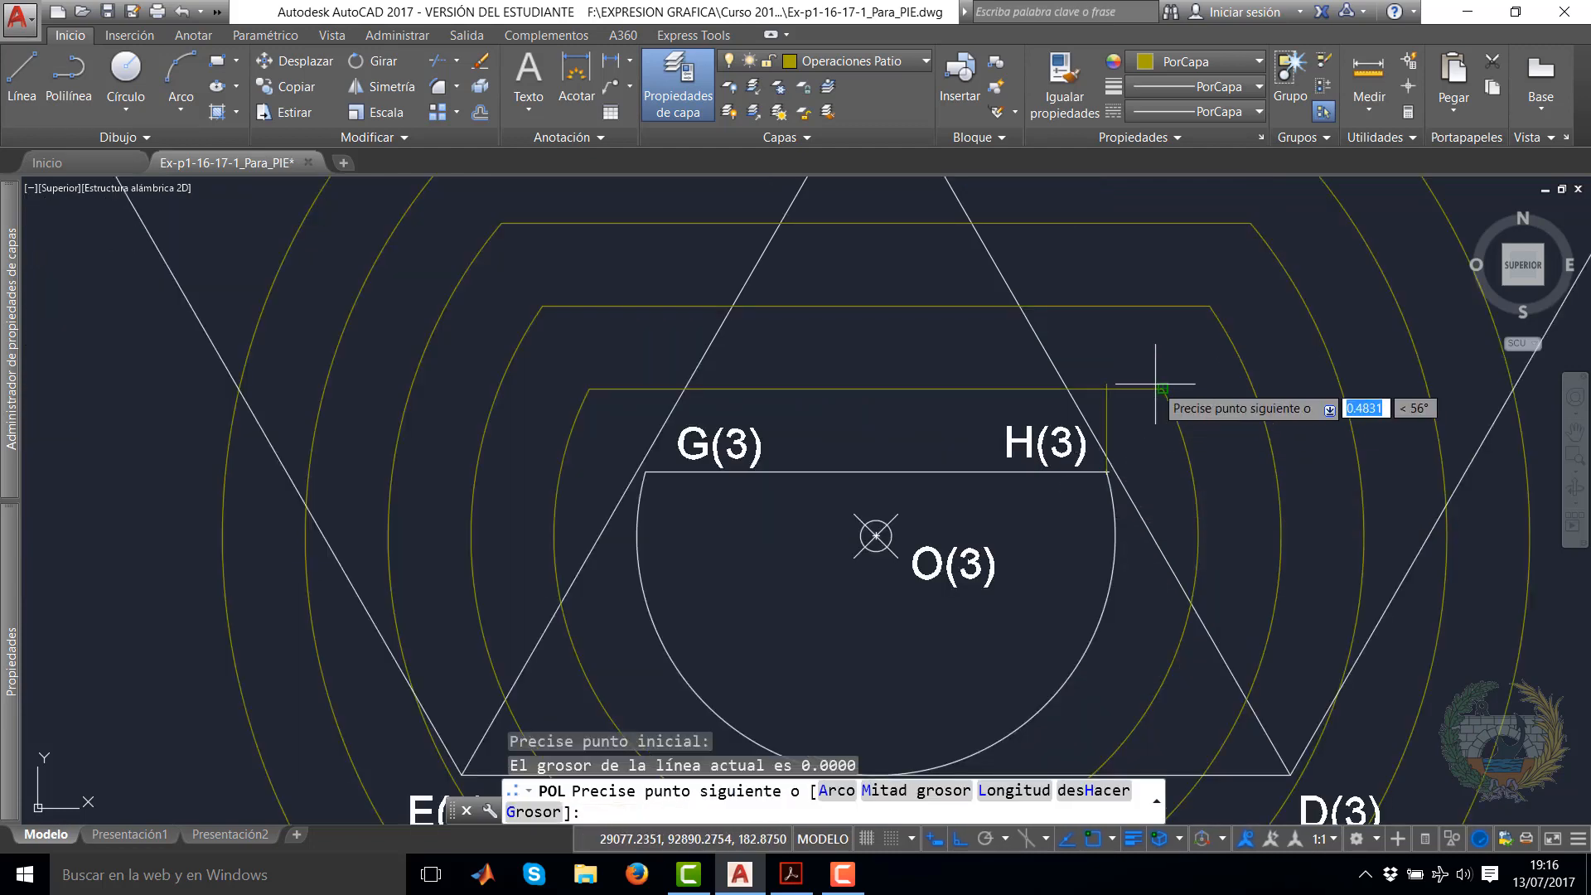
{"action": "left_click", "coordinate": [1210, 306]}
{"action": "middle_click_drag", "start_coordinate": [1263, 301], "coordinate": [1112, 509]}
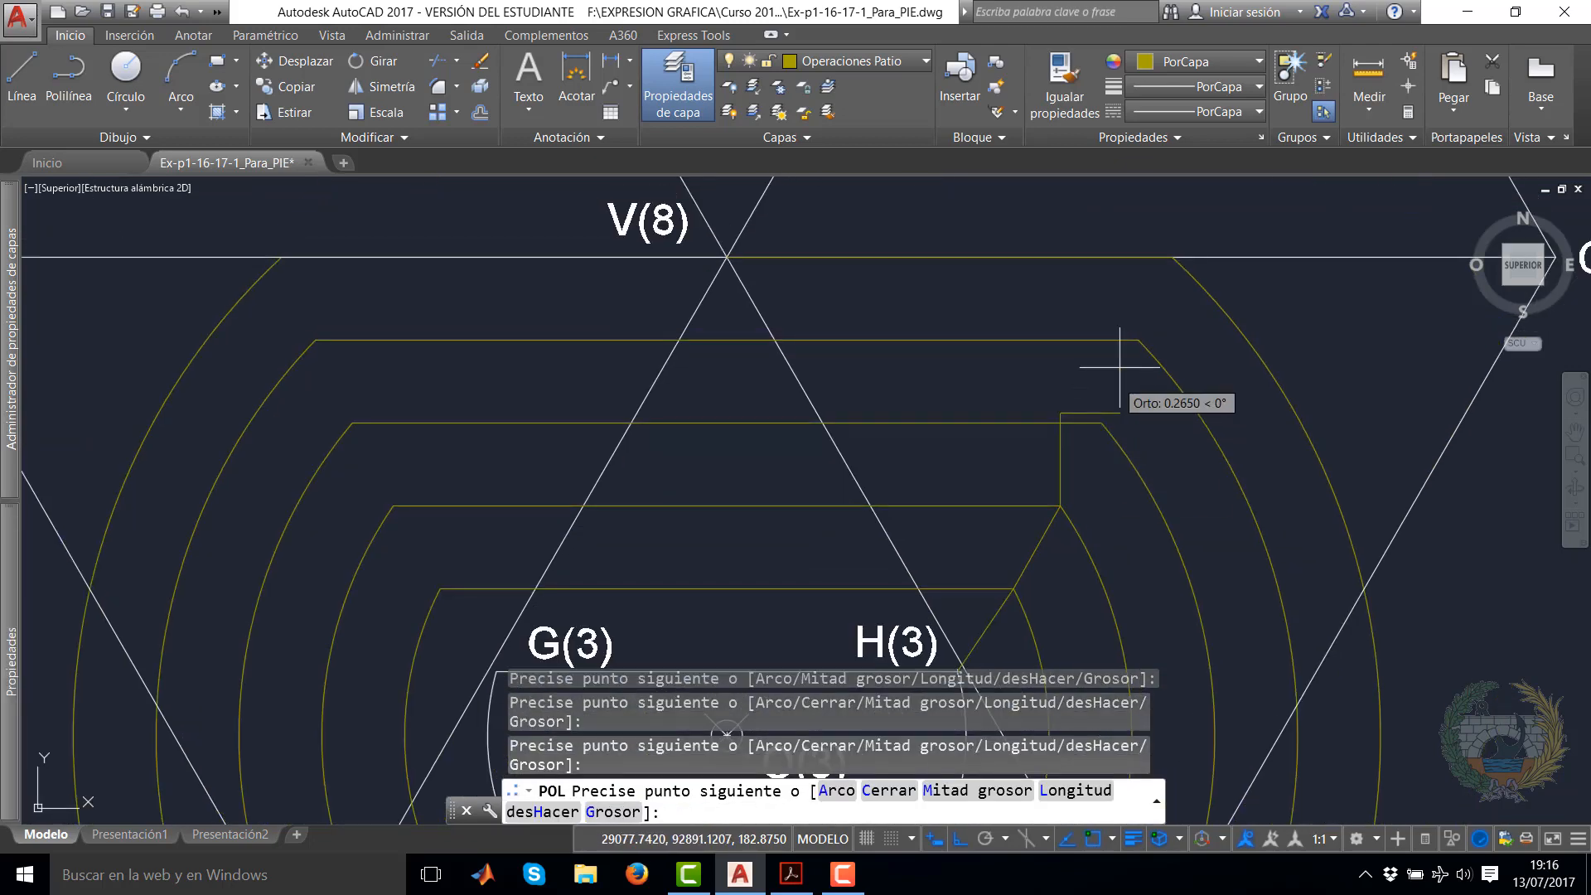
{"action": "left_click", "coordinate": [1140, 341]}
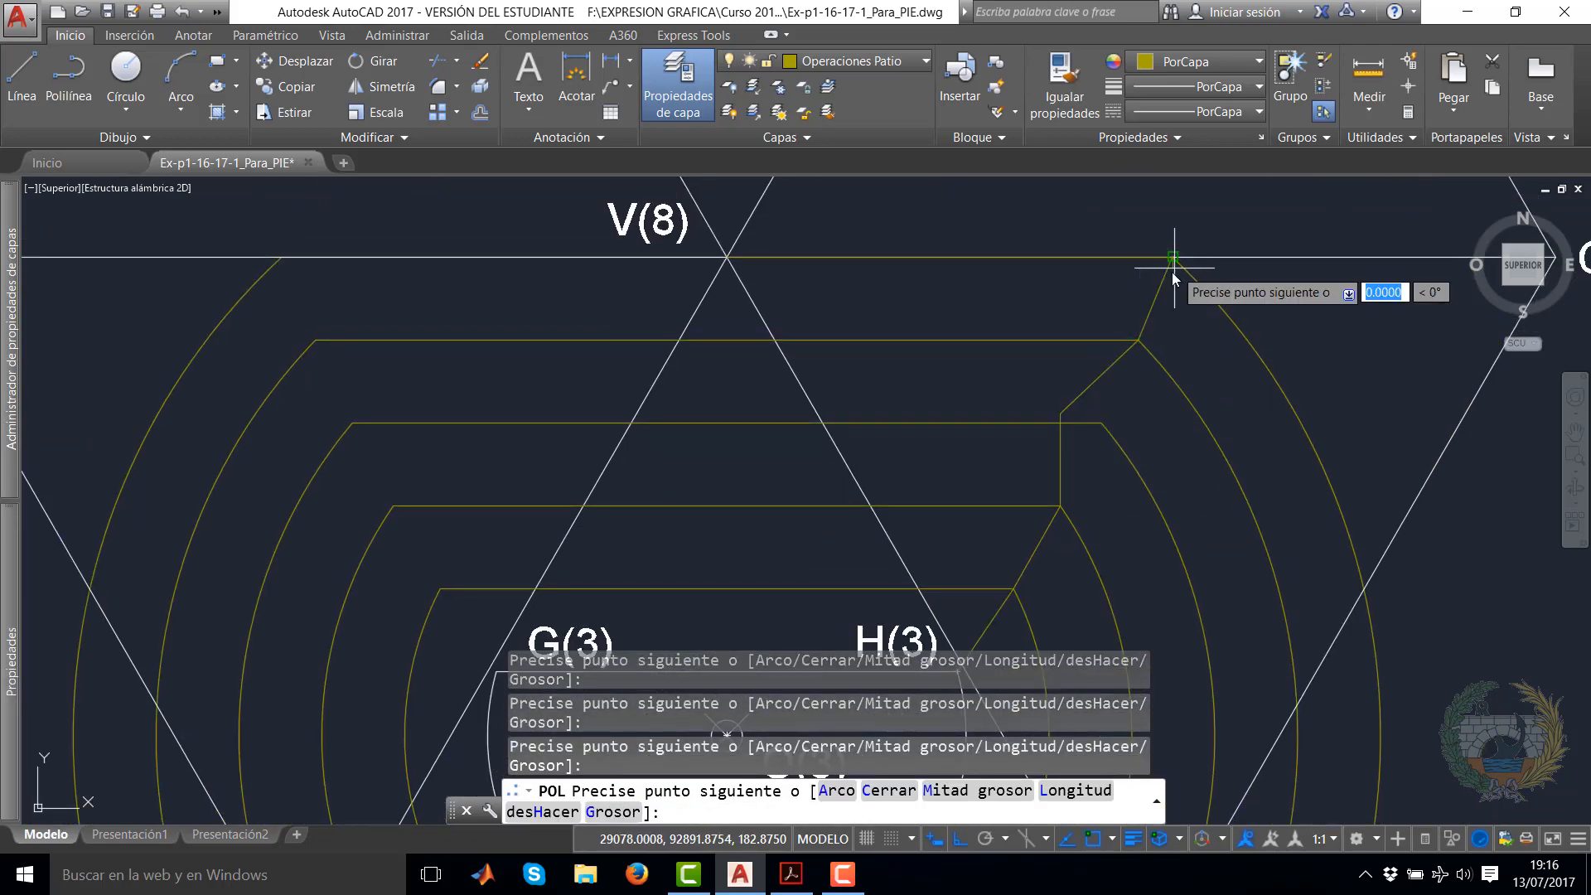
{"action": "left_click", "coordinate": [1173, 258]}
{"action": "right_click", "coordinate": [1173, 259]}
{"action": "left_click", "coordinate": [1197, 275]}
Move the polyline's misplaced vertex onto the corner of the third offset patio contour and clear the selection
{"action": "left_click", "coordinate": [1112, 368]}
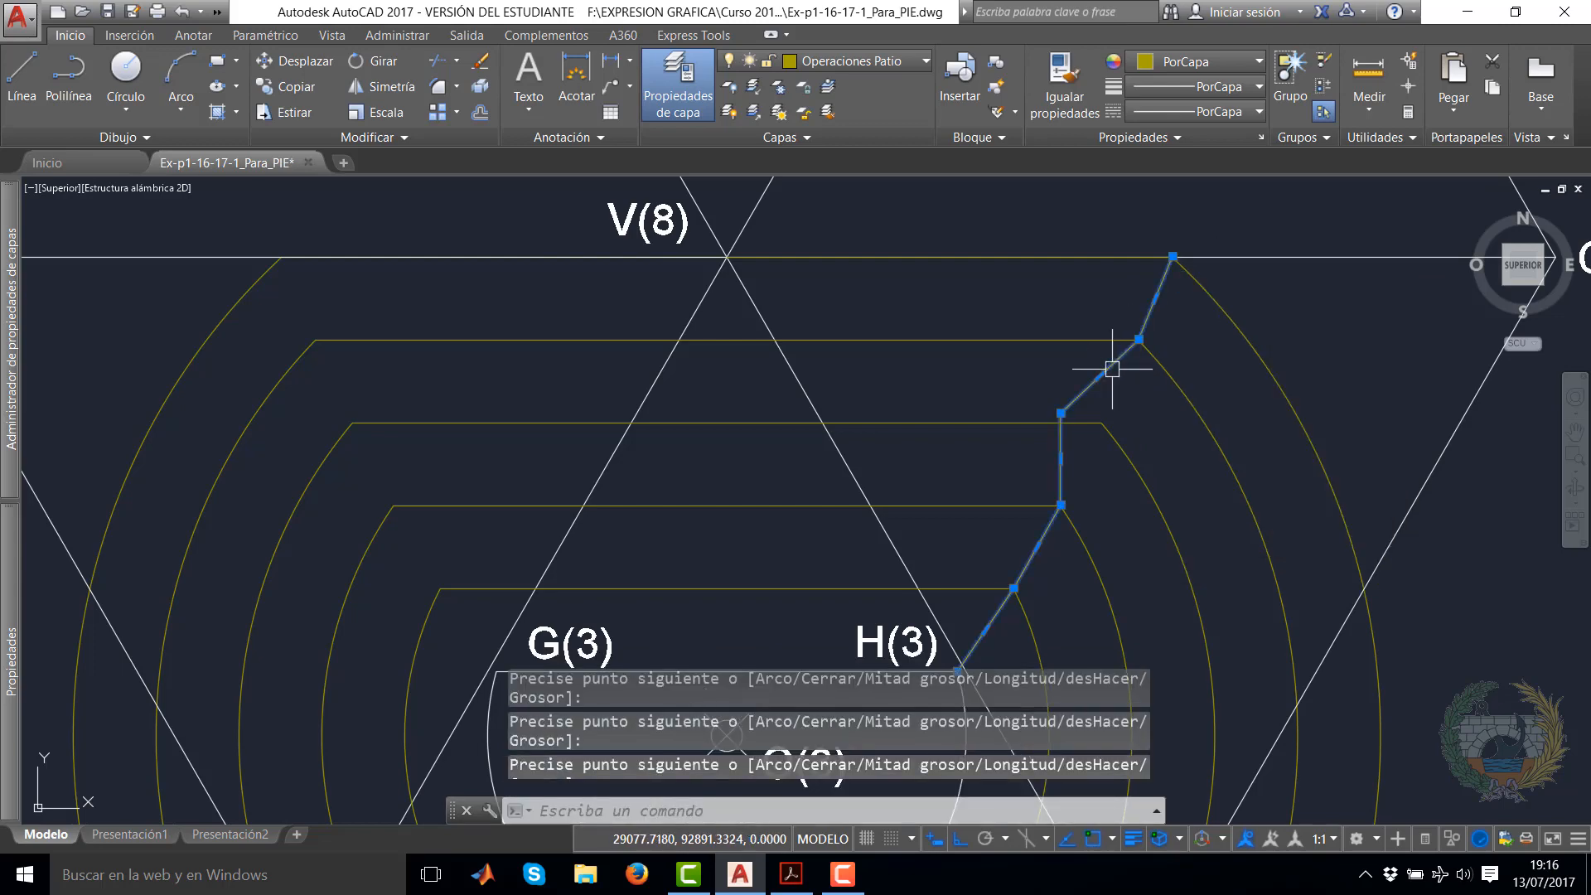
{"action": "left_click", "coordinate": [1061, 412]}
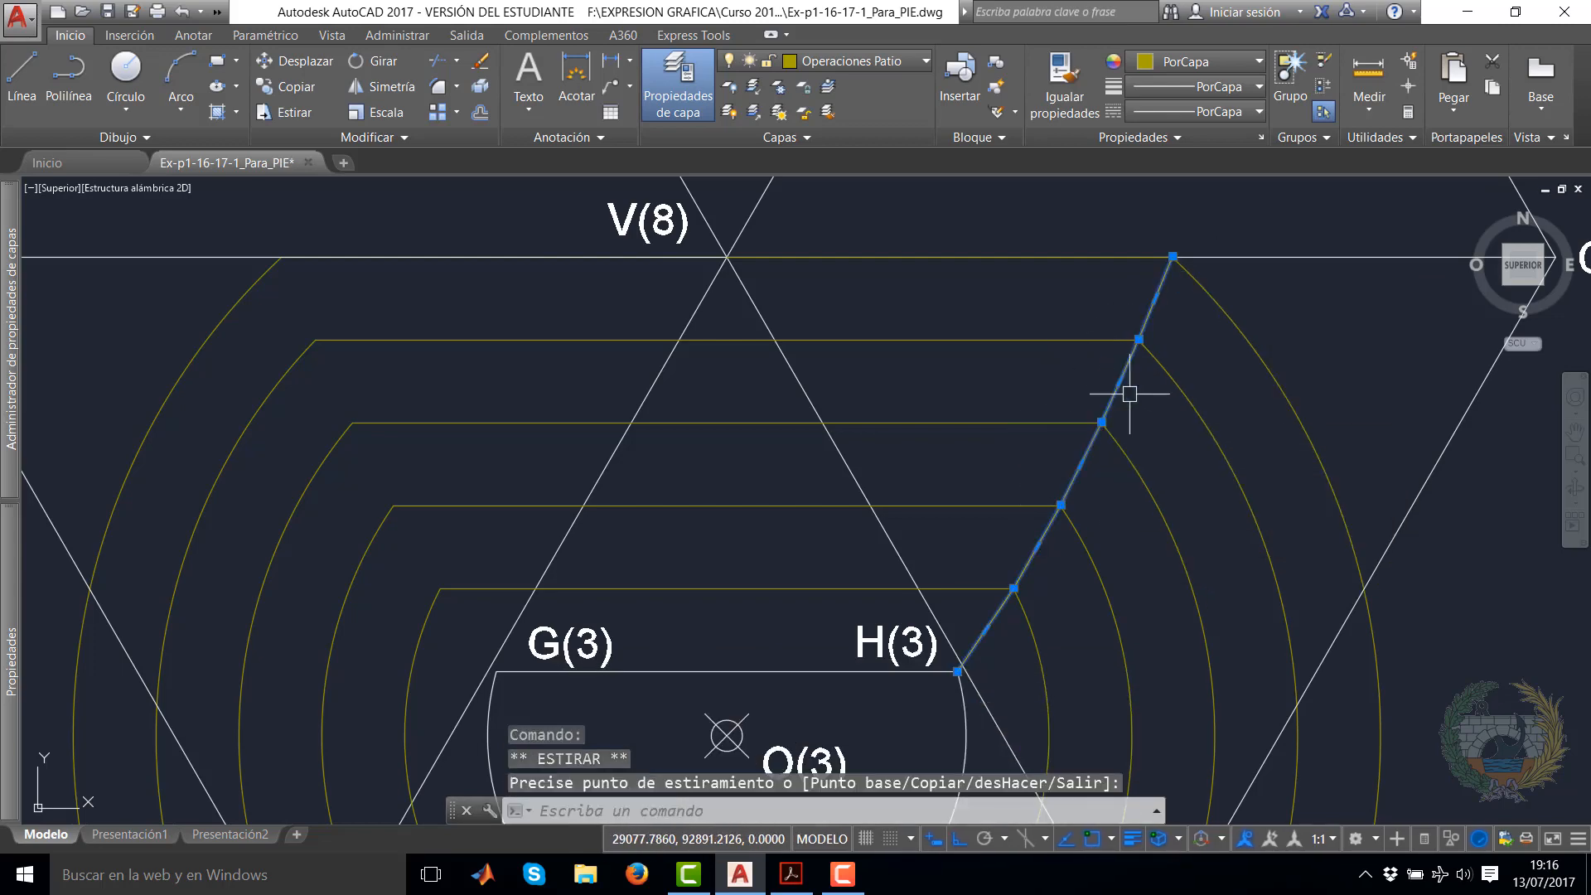
{"action": "key", "text": "Escape"}
{"action": "key", "text": "Escape"}
Mirror the polyline starting at H about the vertical axis through V, keeping the original
{"action": "scroll", "coordinate": [1036, 497], "scroll_direction": "down", "scroll_amount": 4}
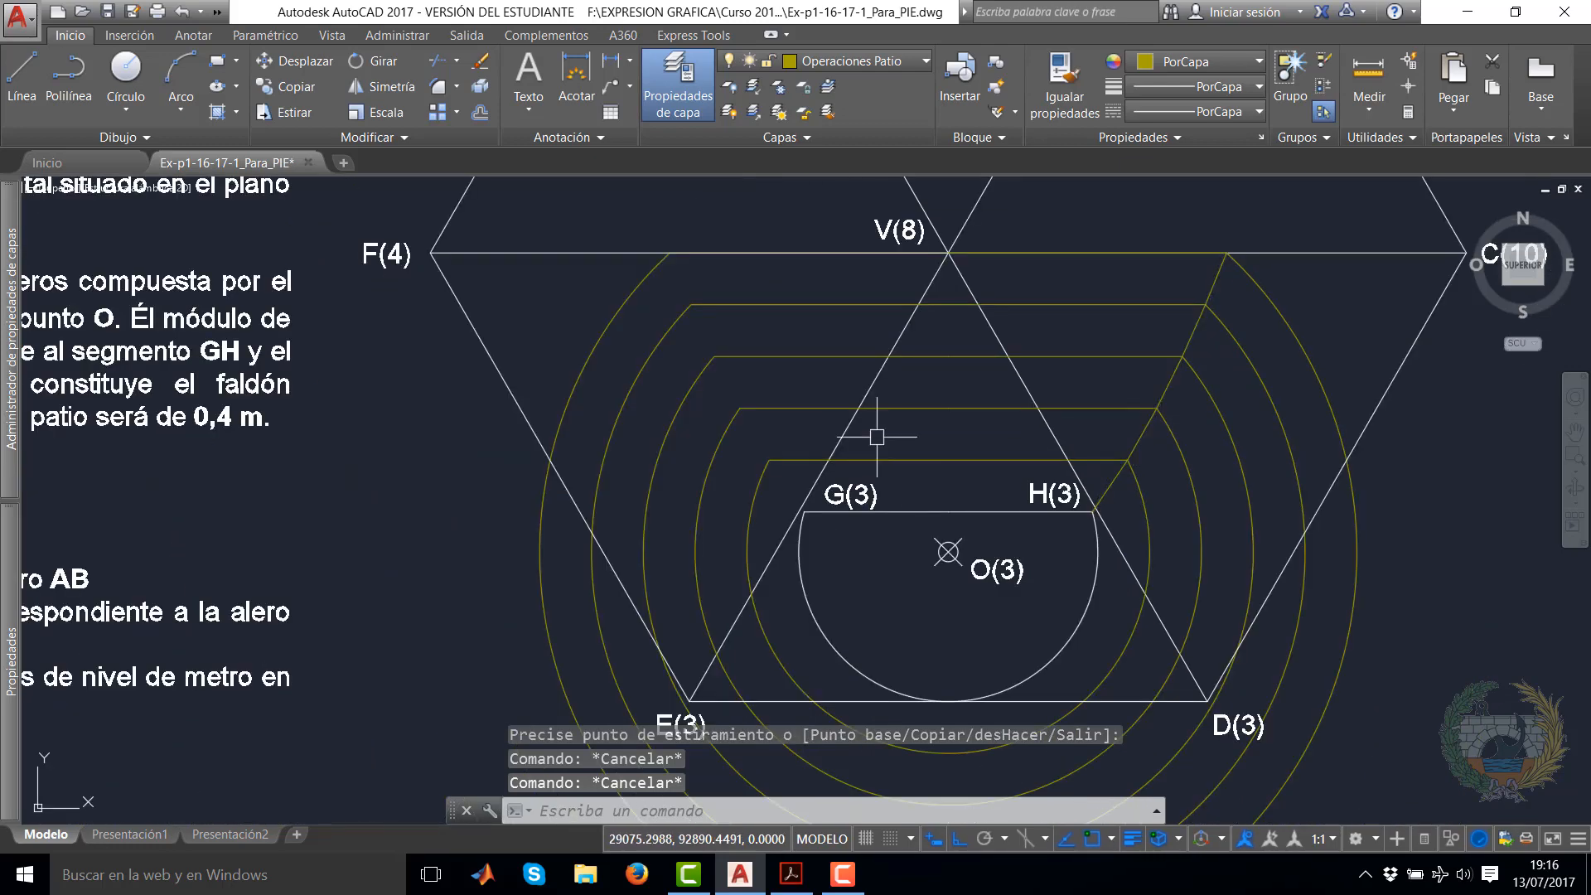
{"action": "left_click", "coordinate": [1172, 380]}
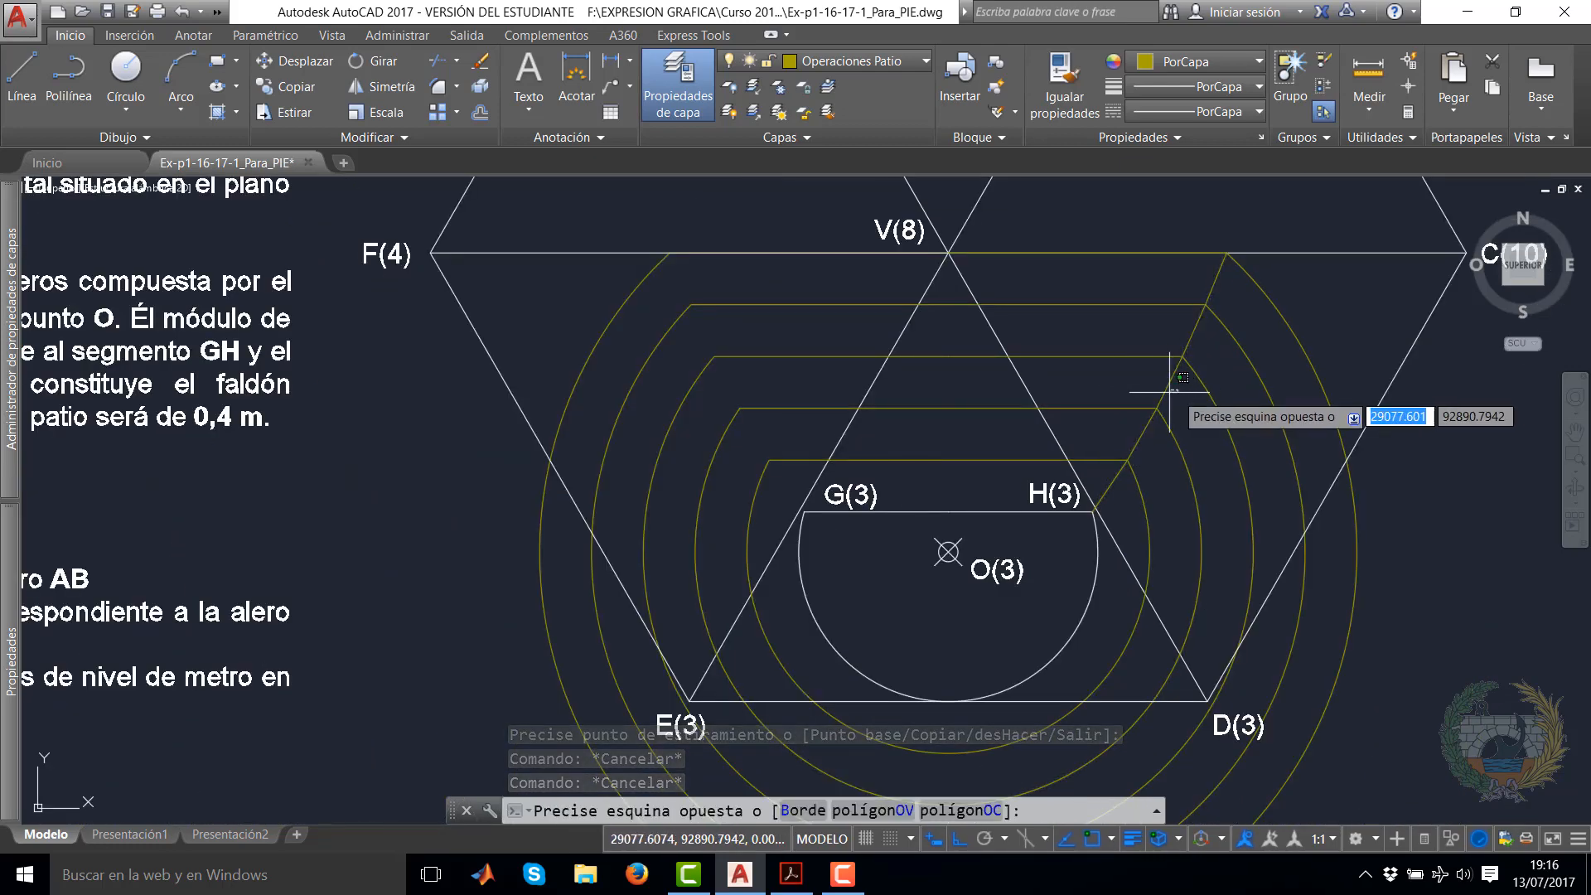
{"action": "left_click", "coordinate": [1158, 387]}
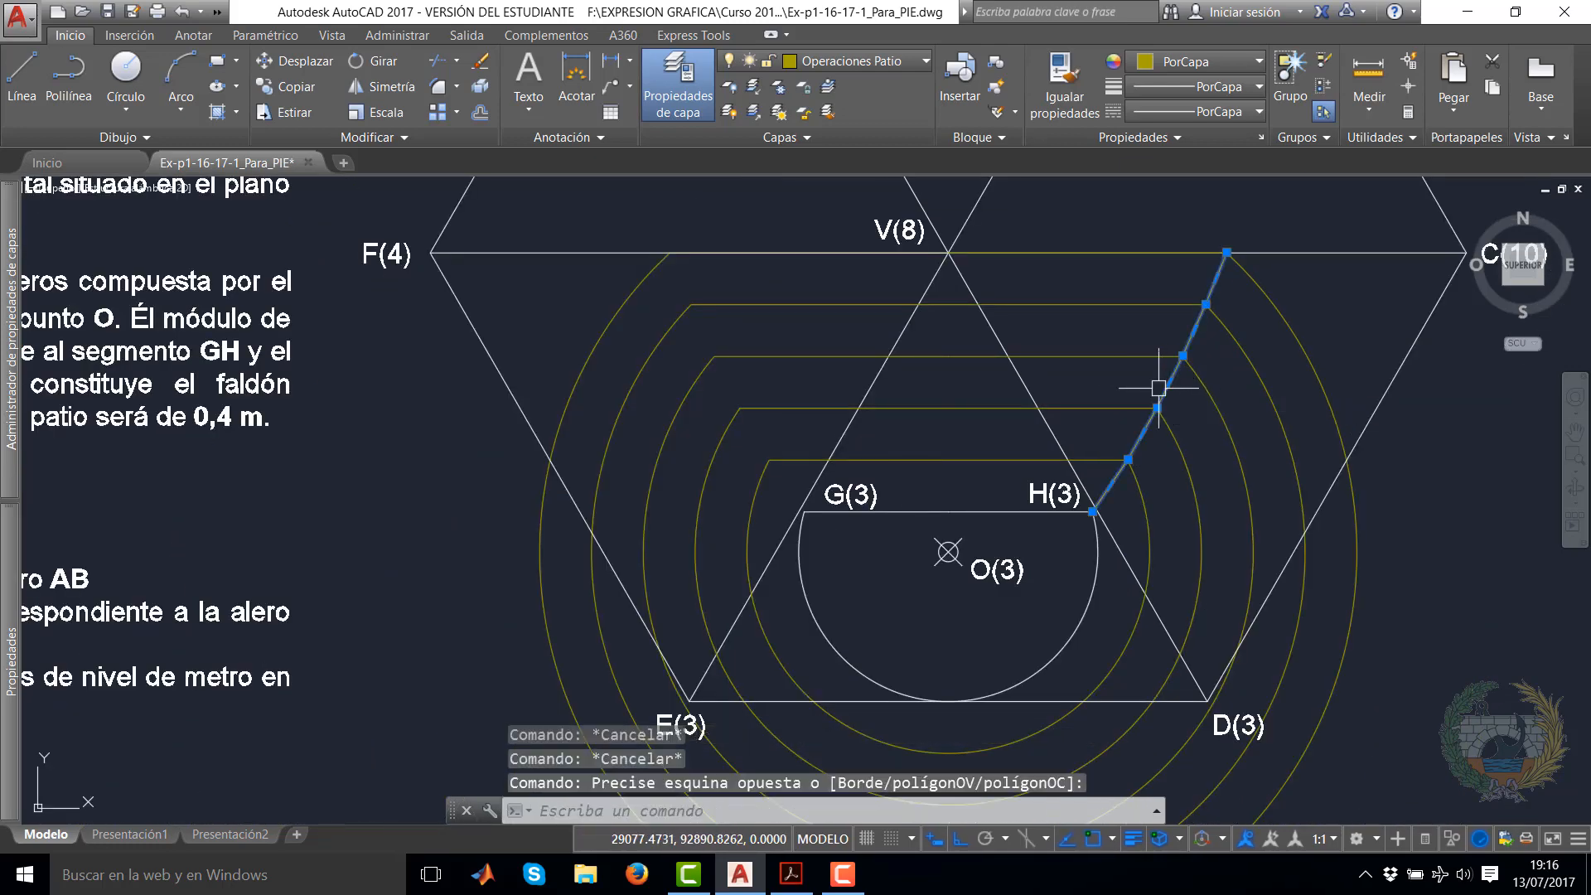
{"action": "left_click", "coordinate": [382, 86]}
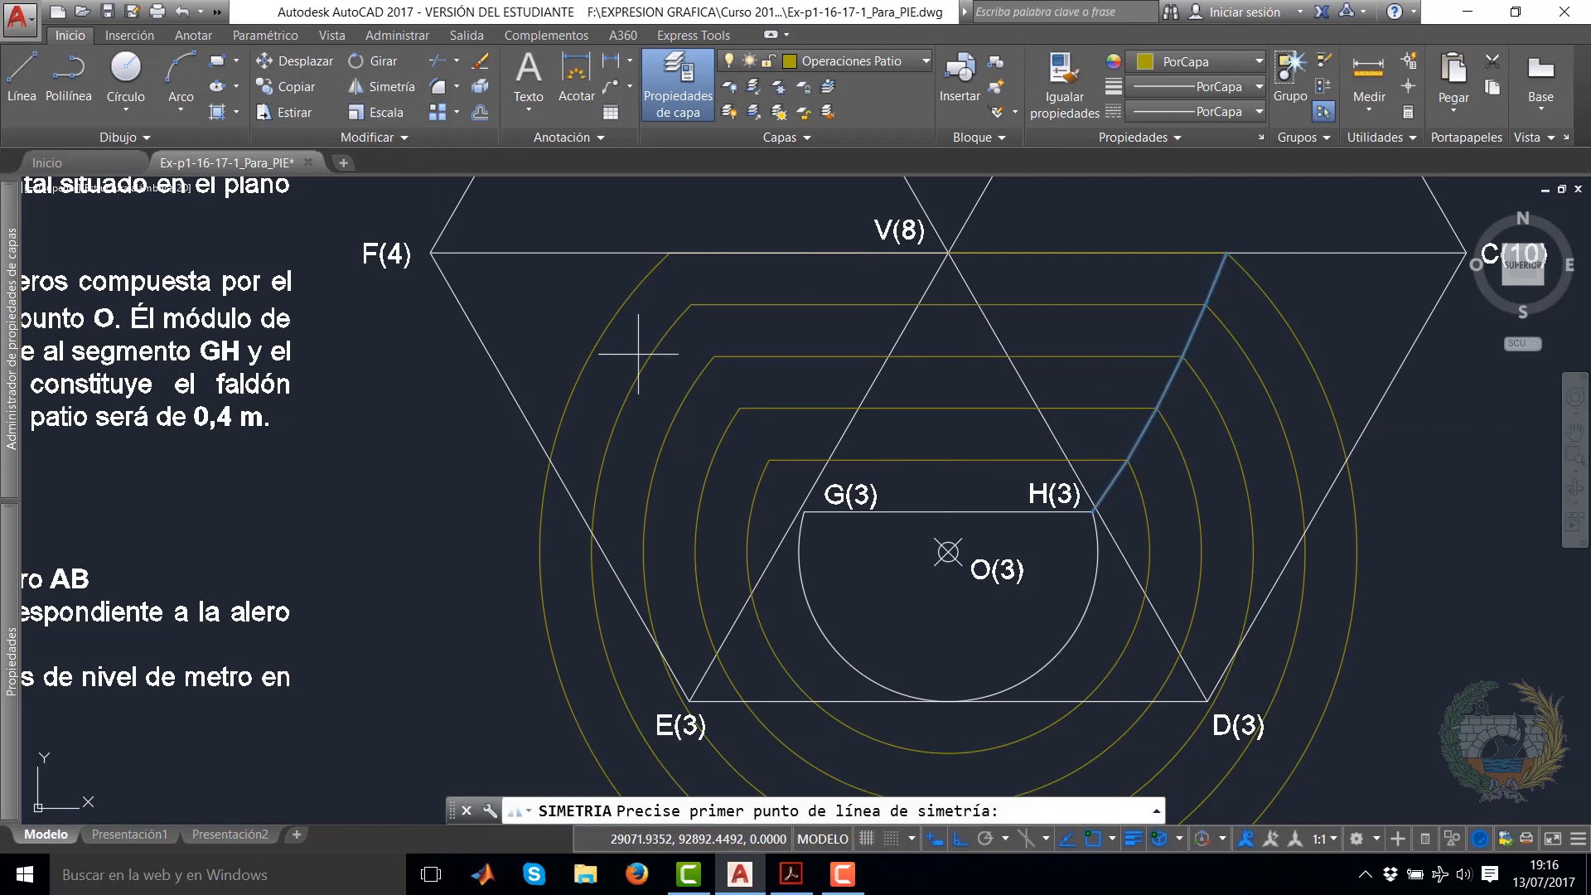
{"action": "left_click", "coordinate": [945, 250]}
{"action": "left_click", "coordinate": [953, 307]}
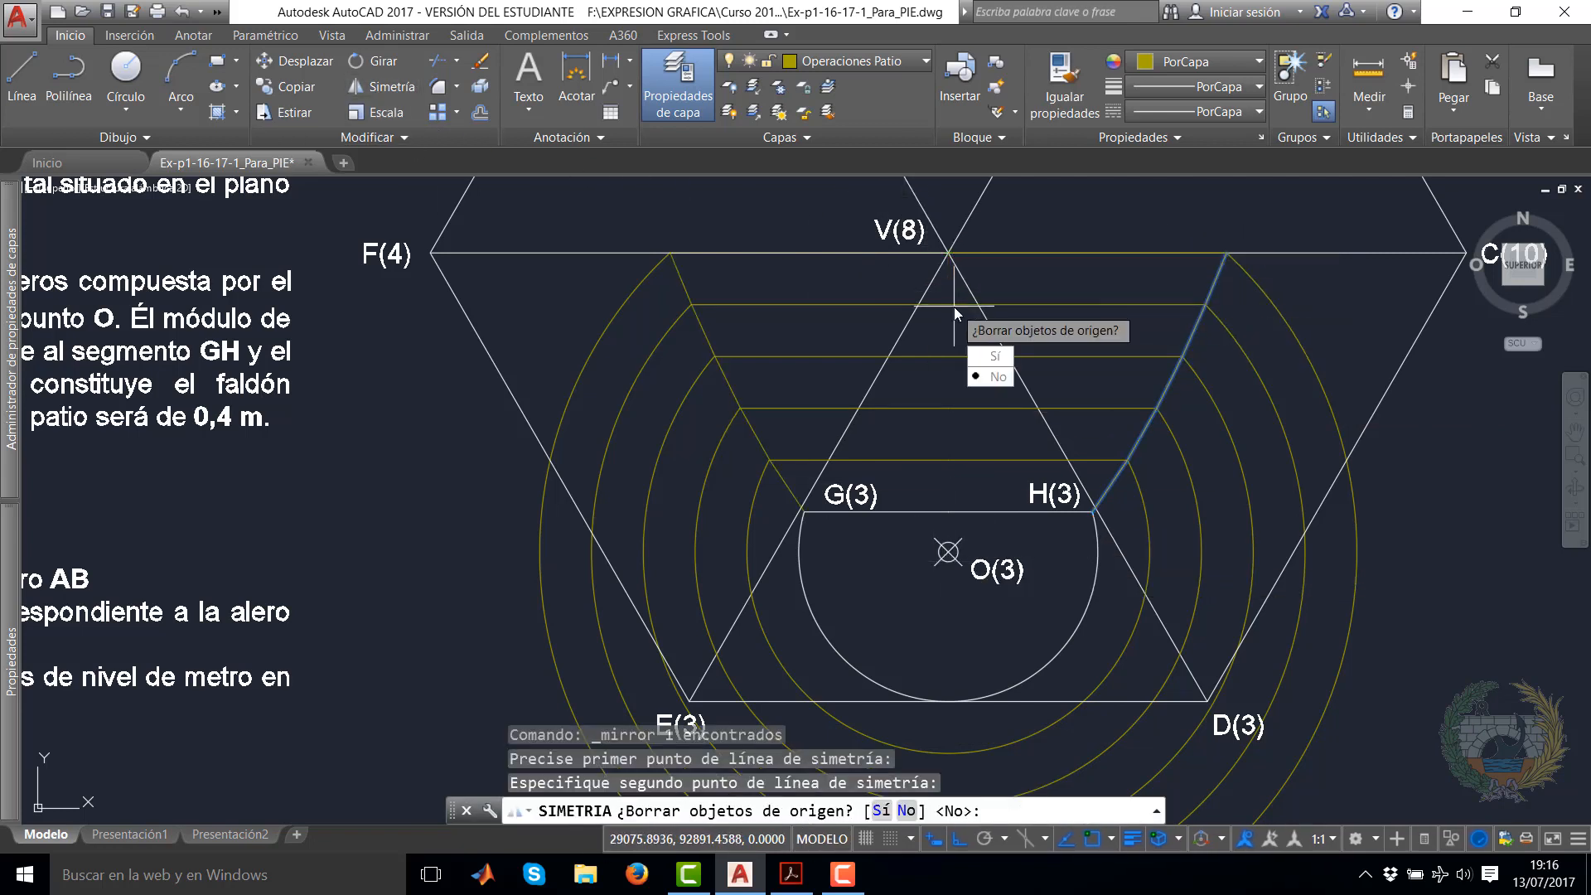
{"action": "left_click", "coordinate": [999, 377]}
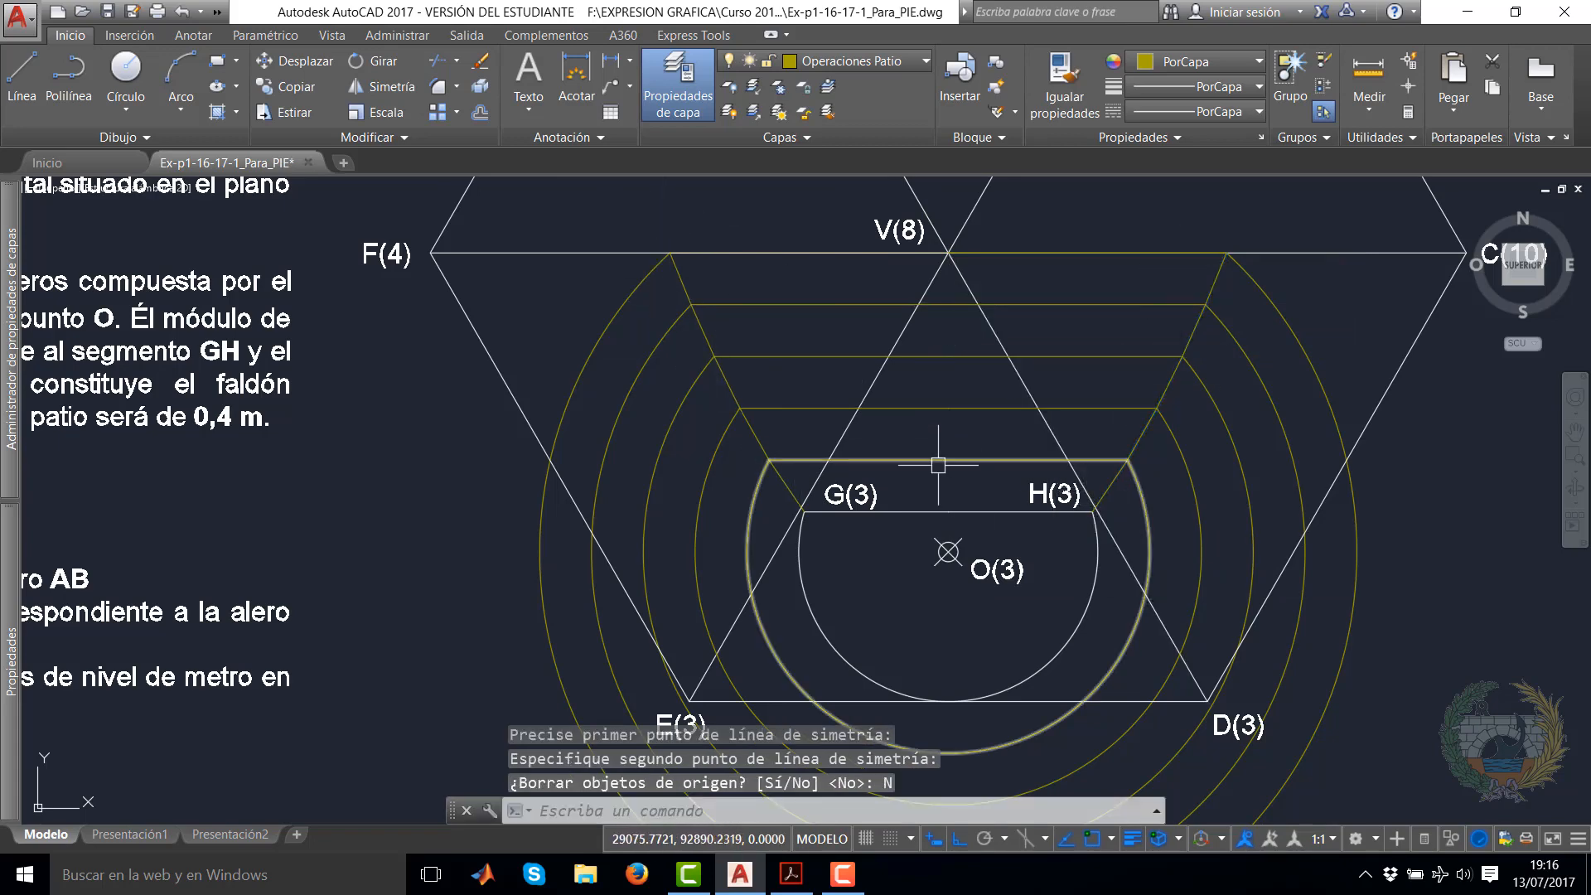
{"action": "key", "text": "Escape"}
{"action": "key", "text": "Escape"}
{"action": "scroll", "coordinate": [1119, 391], "scroll_direction": "down", "scroll_amount": 3}
{"action": "scroll", "coordinate": [1151, 746], "scroll_direction": "up", "scroll_amount": 2}
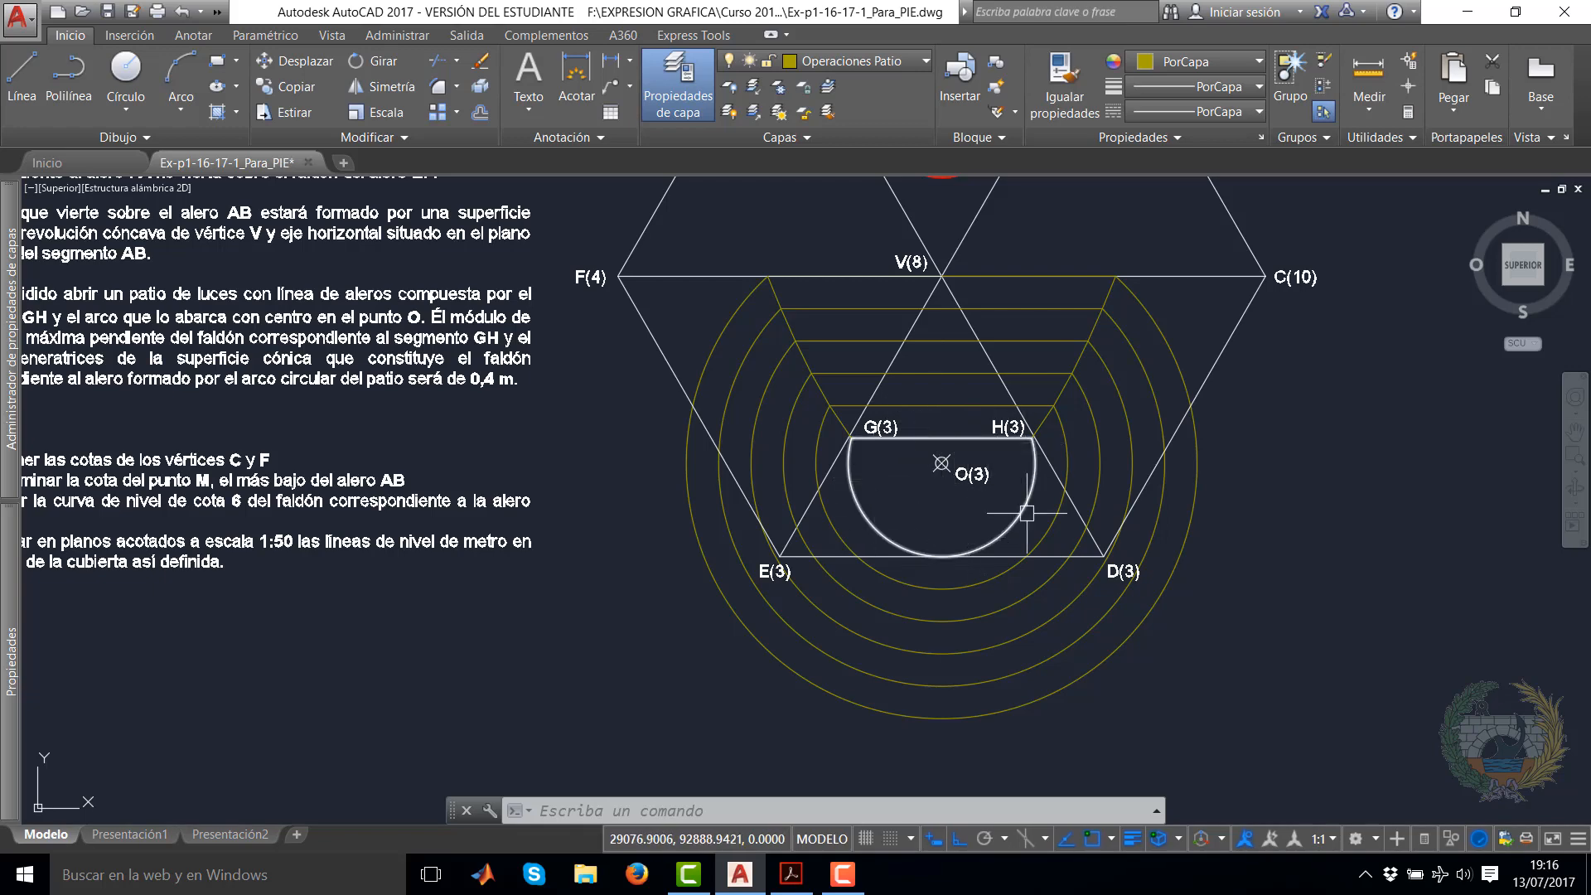
{"action": "middle_click_drag", "start_coordinate": [1025, 512], "coordinate": [1057, 577]}
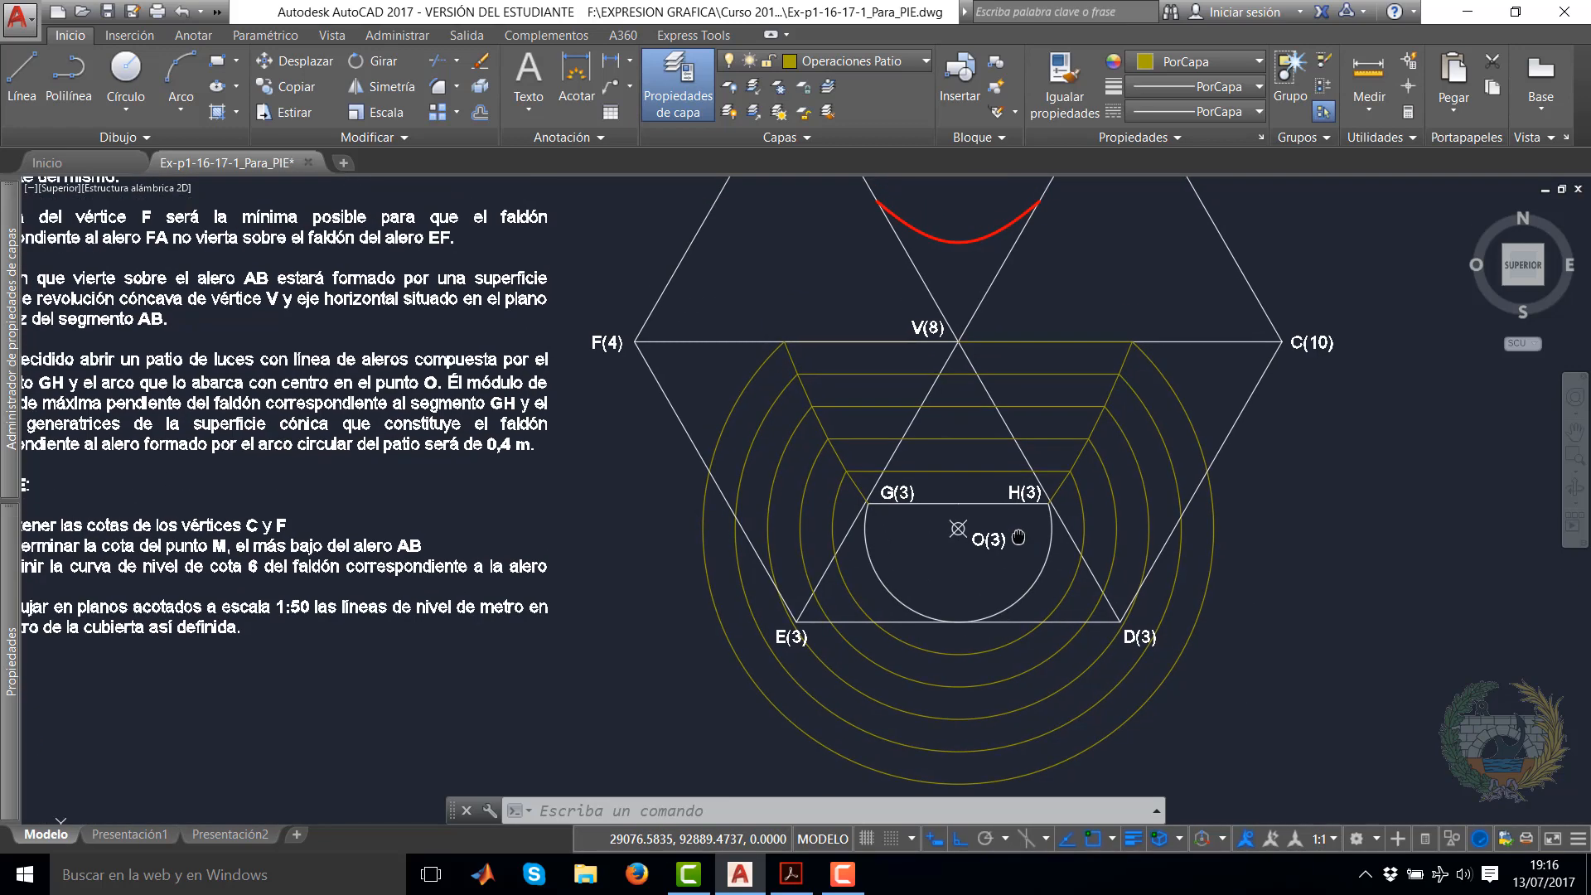
{"action": "scroll", "coordinate": [1027, 558], "scroll_direction": "up", "scroll_amount": 1}
{"action": "scroll", "coordinate": [1036, 556], "scroll_direction": "down", "scroll_amount": 1}
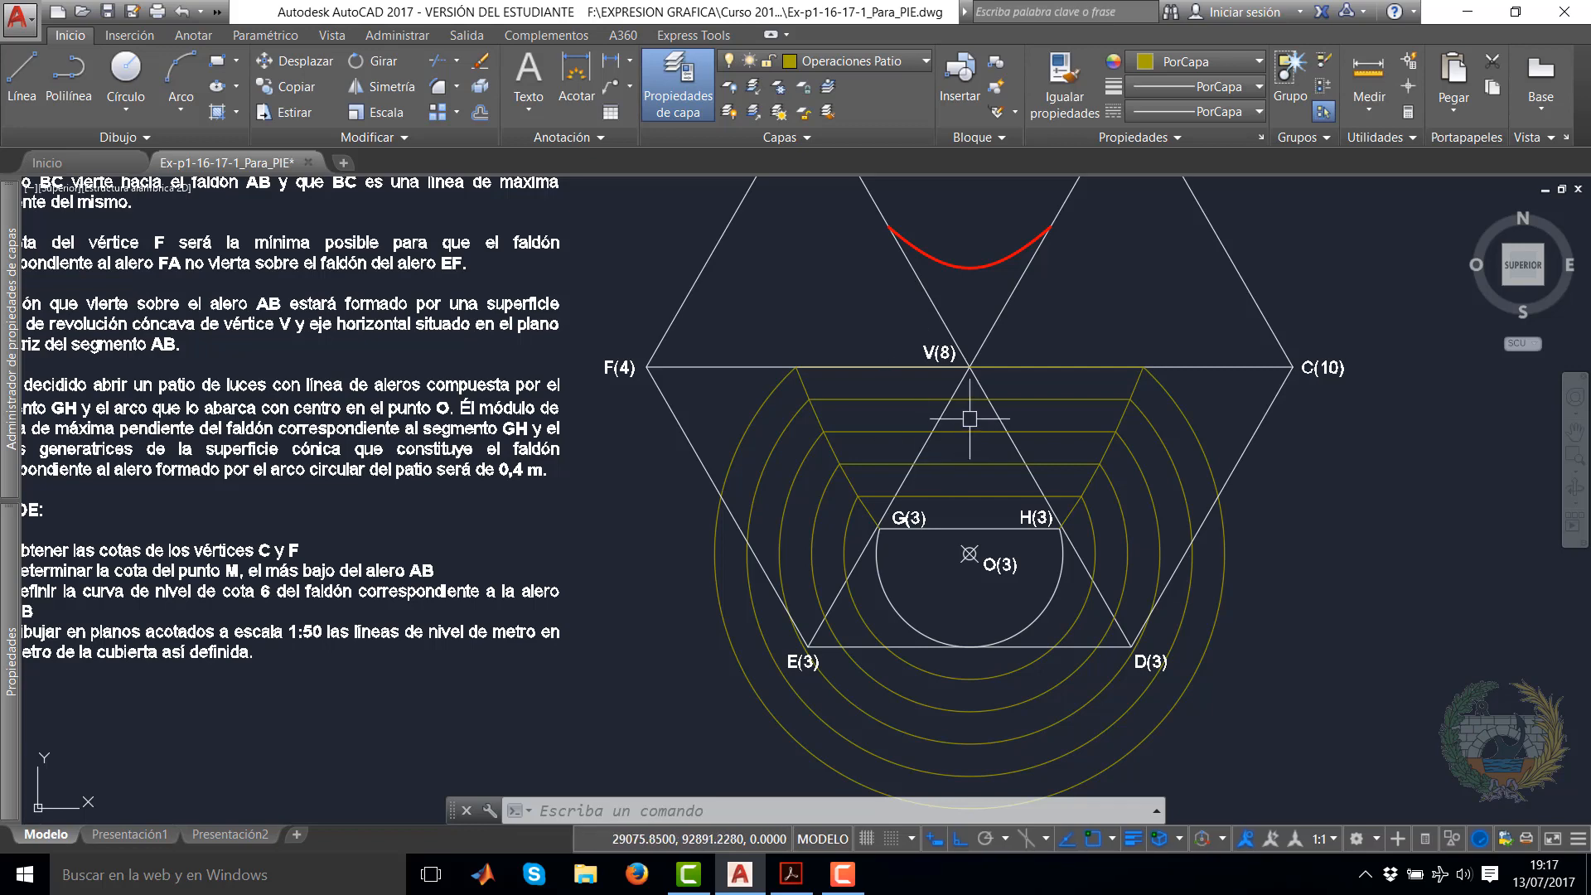
{"action": "scroll", "coordinate": [970, 418], "scroll_direction": "up", "scroll_amount": 2}
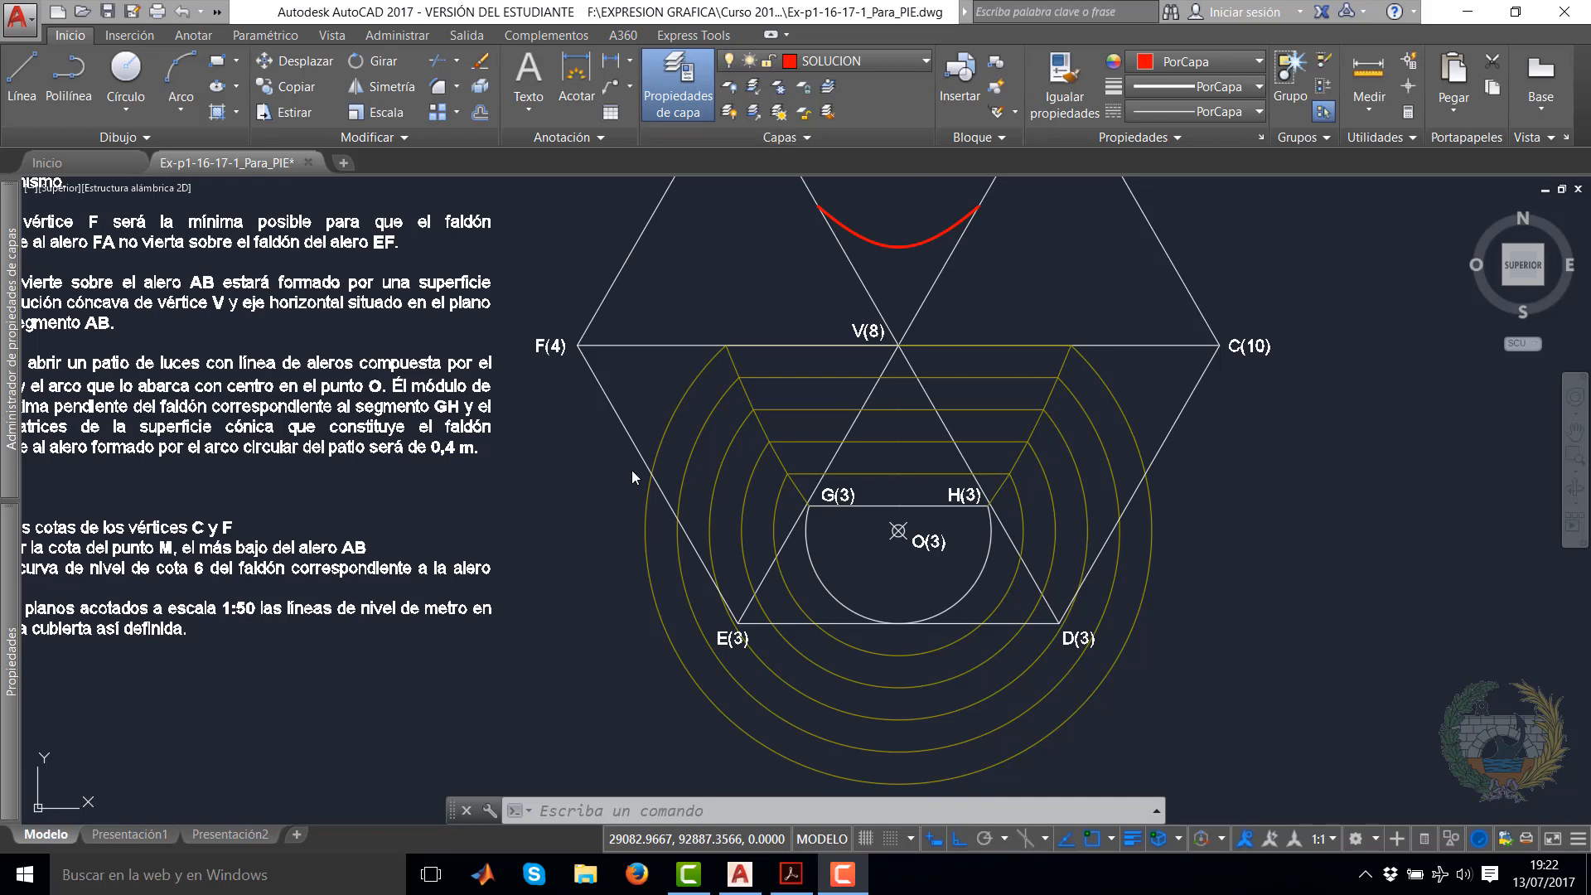
Turn on the Operaciones Faldones Ext layer
{"action": "left_click", "coordinate": [926, 63]}
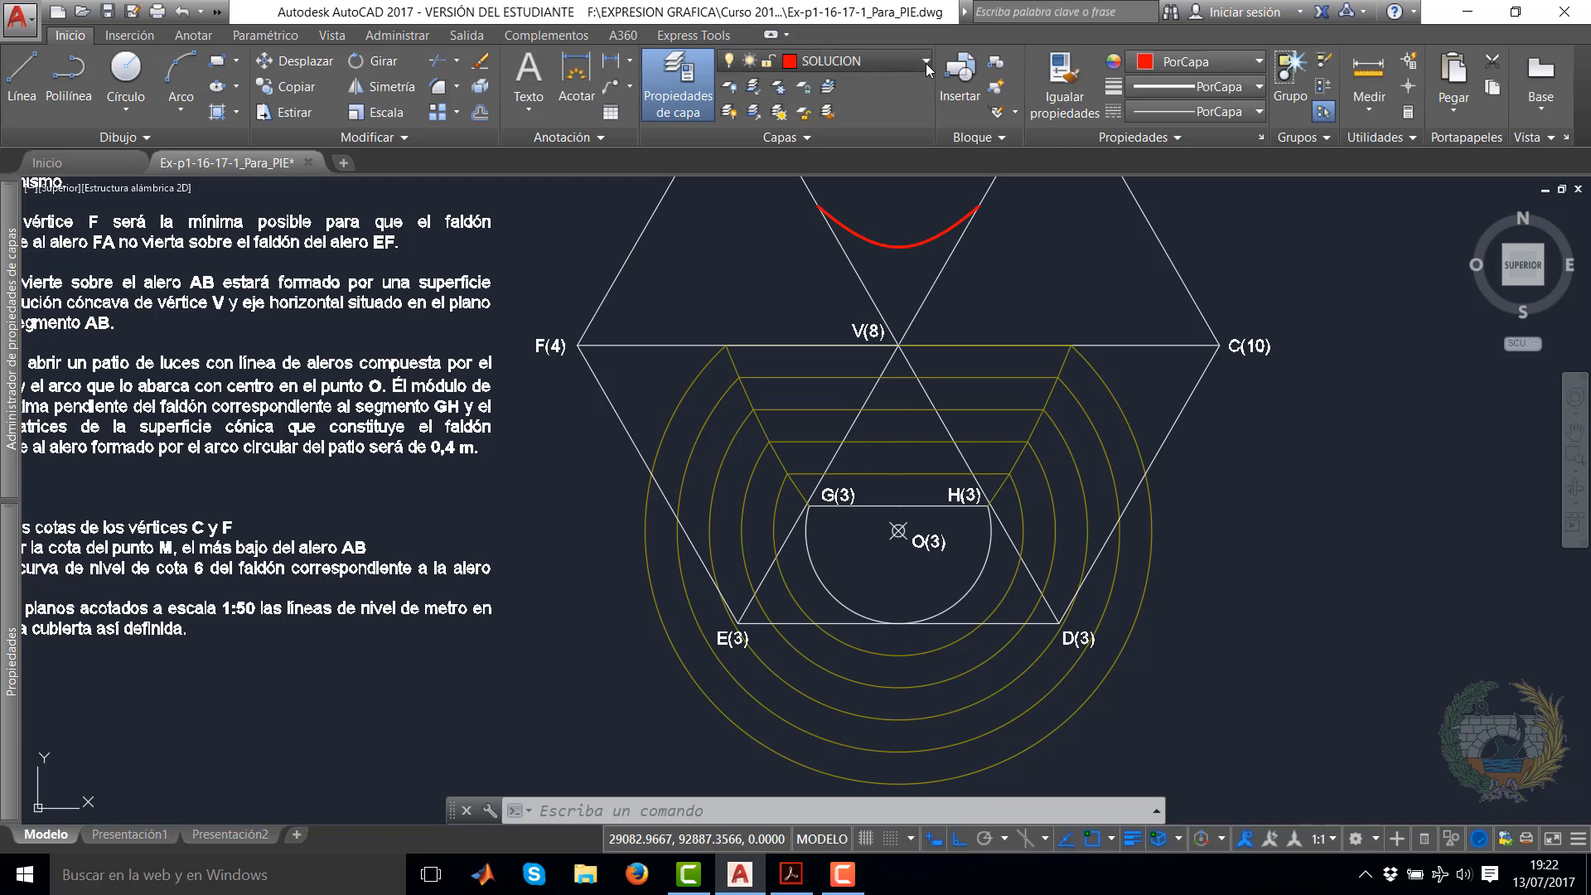
{"action": "left_click", "coordinate": [733, 185]}
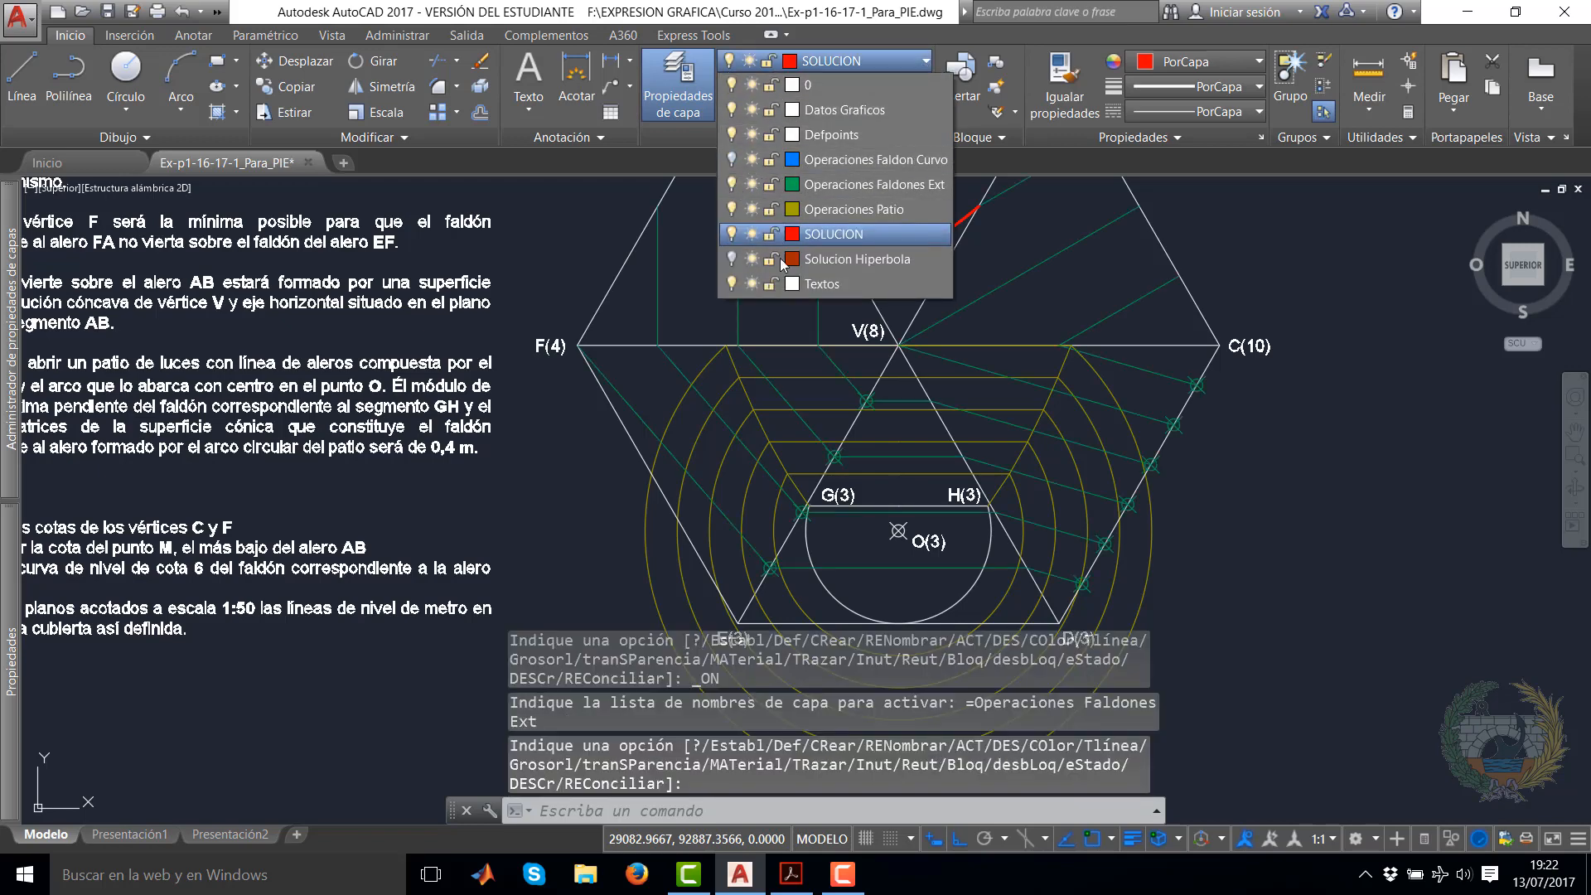
{"action": "left_click", "coordinate": [1350, 286]}
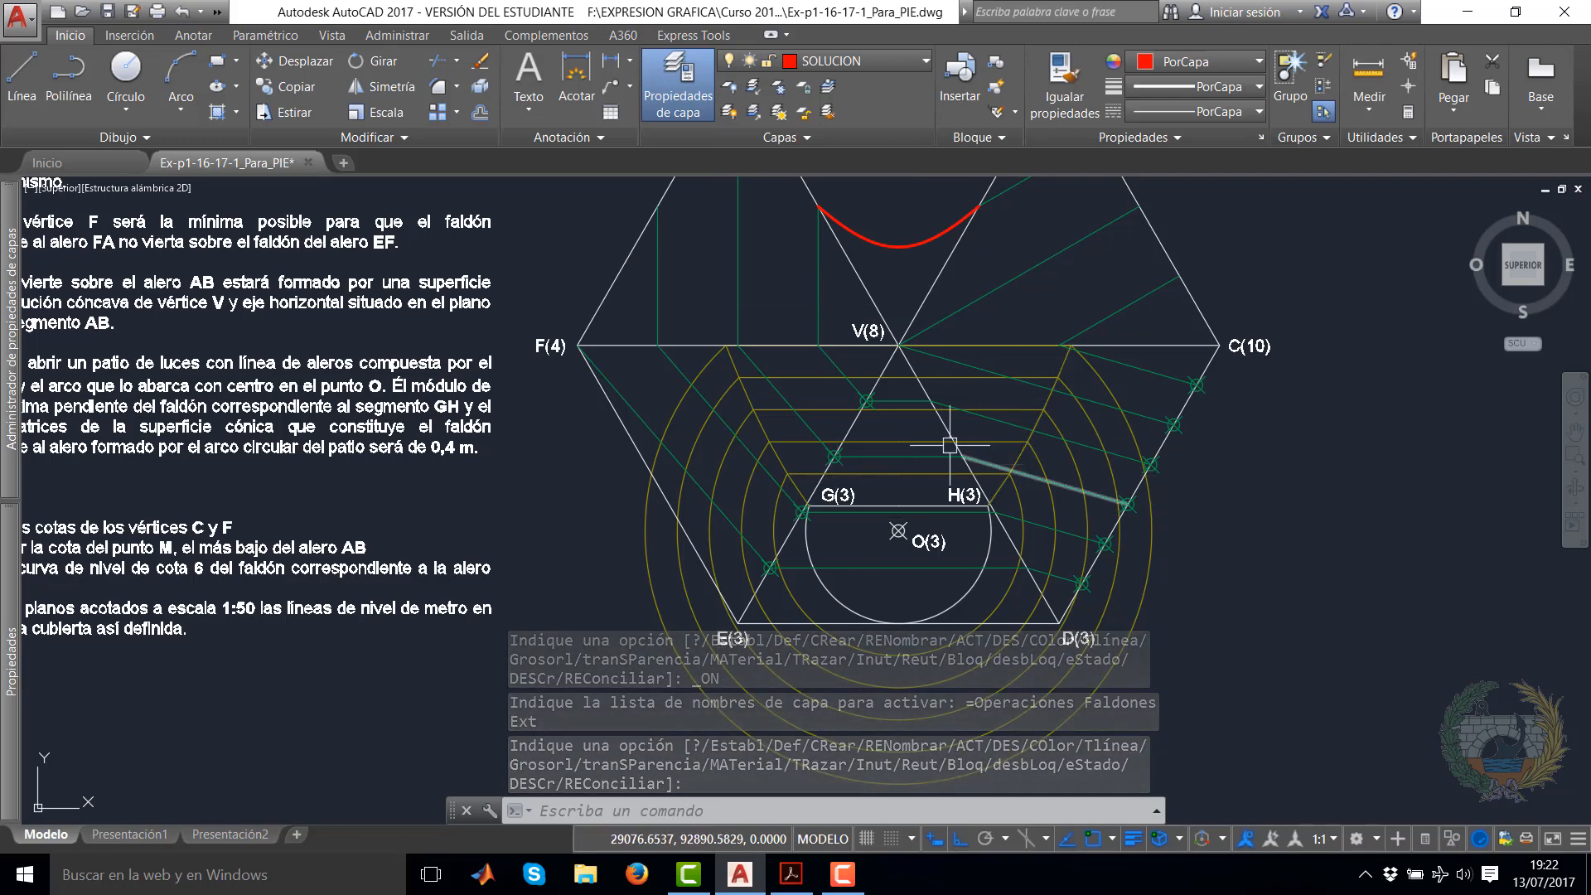
Place a point on the SOLUCION layer where the patio arc touches eave ED
{"action": "mouse_move", "coordinate": [1242, 393]}
{"action": "middle_mouse_down"}
{"action": "mouse_move", "coordinate": [1282, 351]}
{"action": "mouse_move", "coordinate": [1247, 382]}
{"action": "middle_mouse_up"}
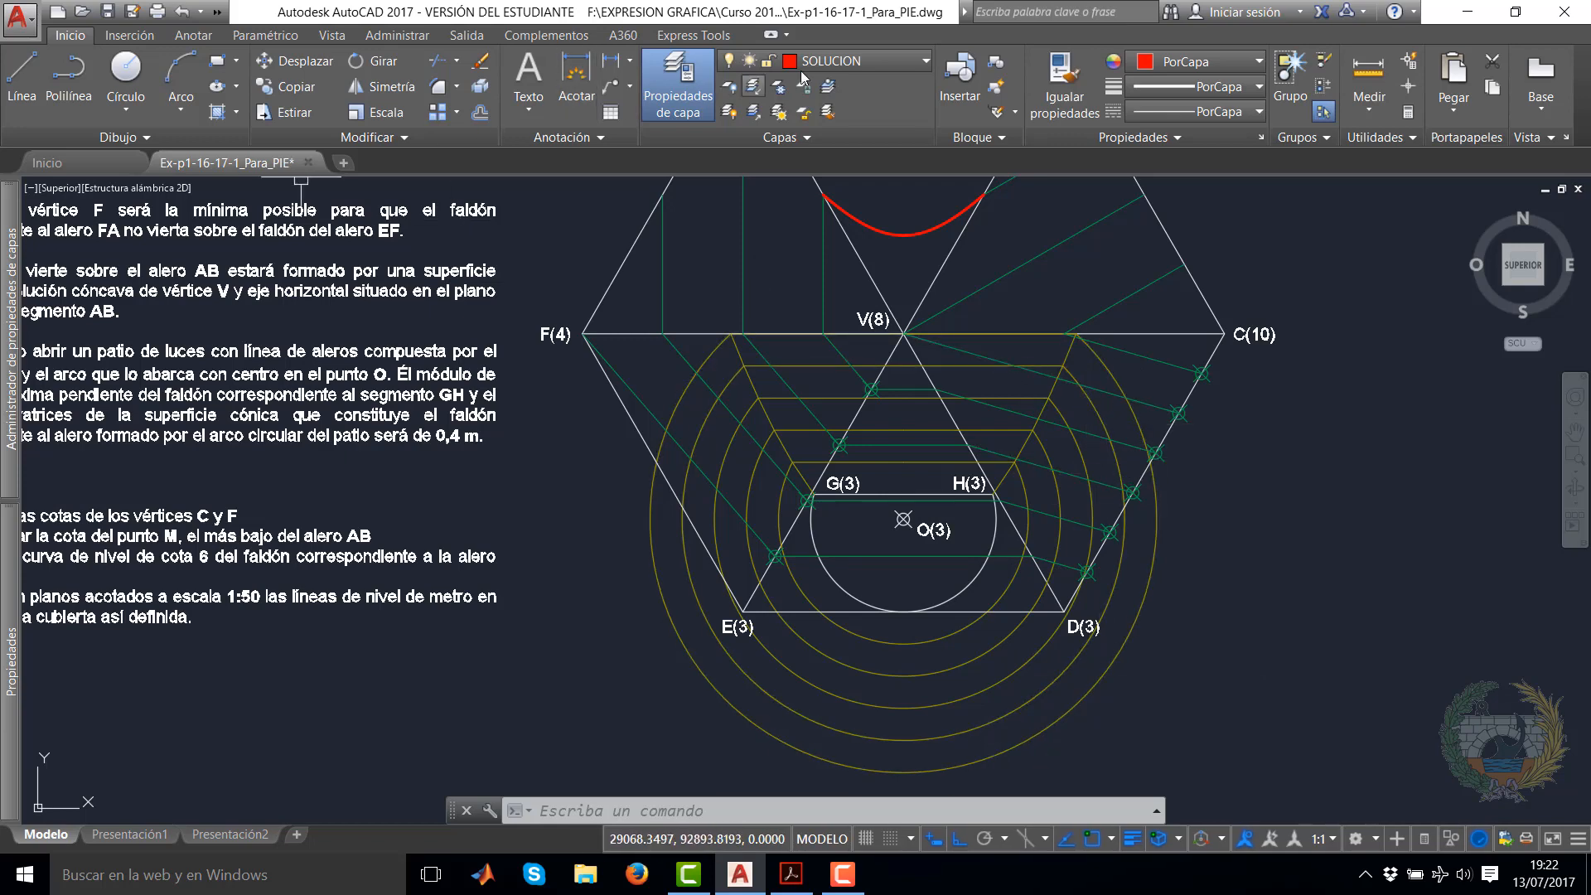
{"action": "left_click", "coordinate": [133, 137]}
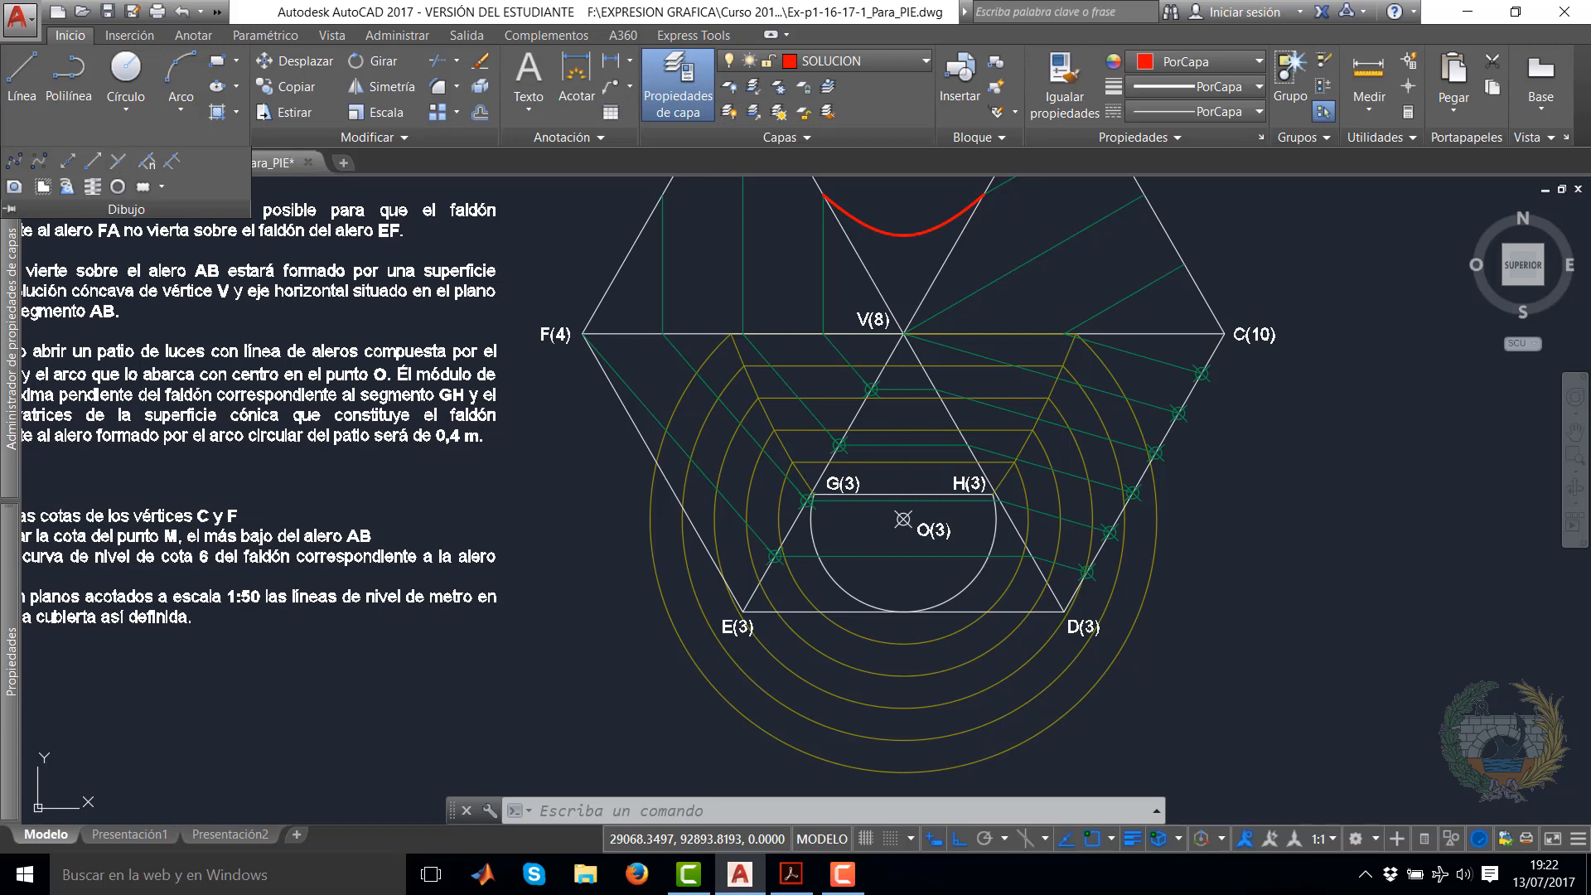
{"action": "left_click", "coordinate": [117, 160]}
{"action": "mouse_move", "coordinate": [900, 635]}
{"action": "middle_mouse_down"}
{"action": "mouse_move", "coordinate": [836, 409]}
{"action": "mouse_move", "coordinate": [826, 428]}
{"action": "middle_mouse_up"}
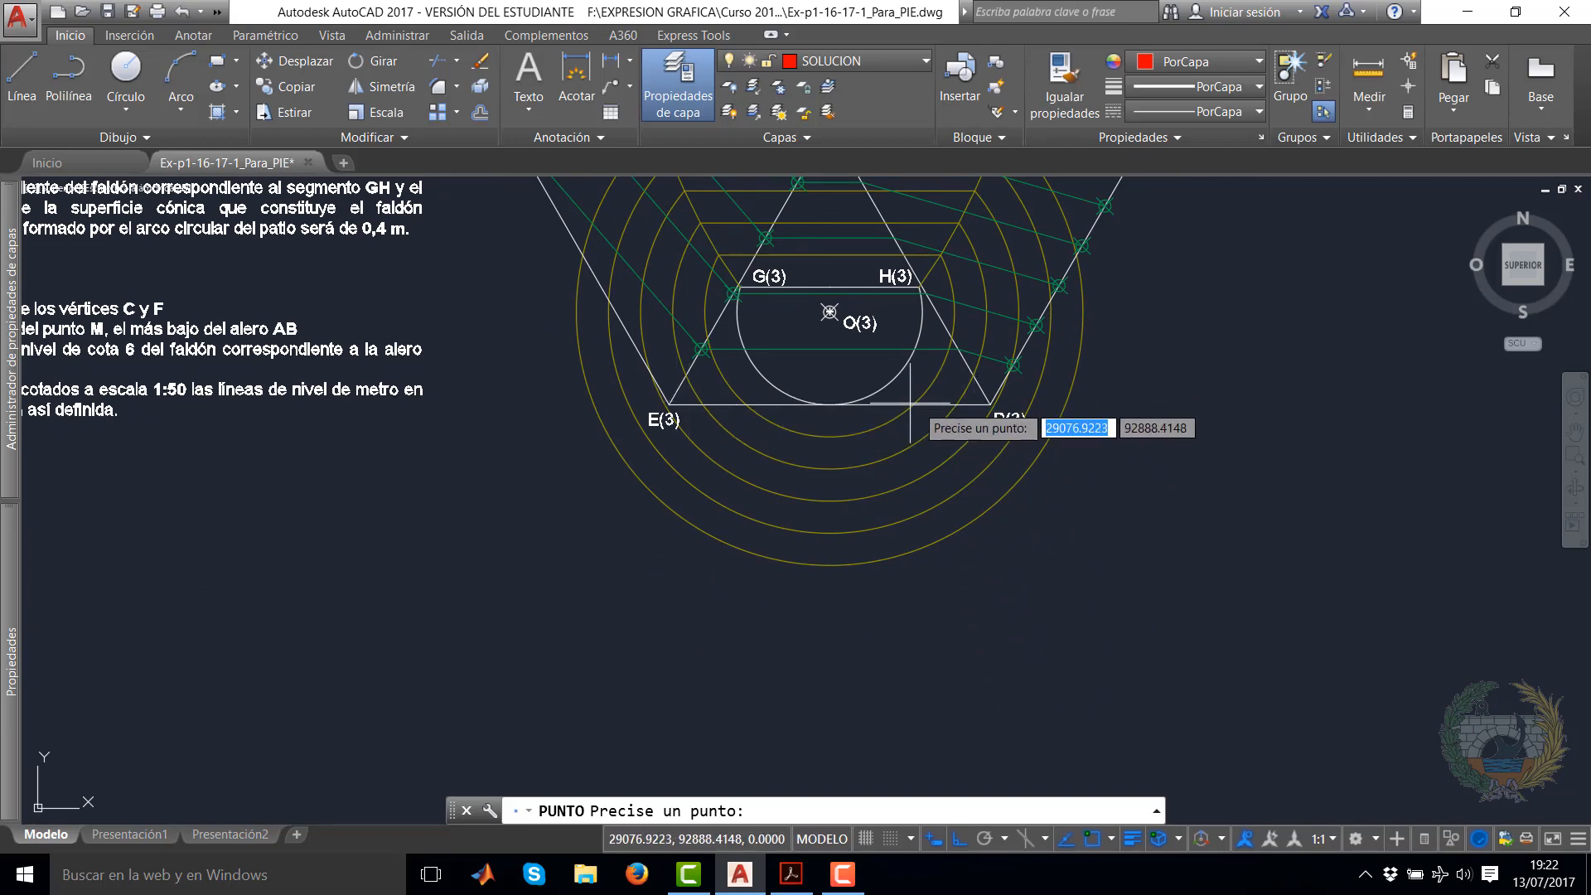
{"action": "scroll", "coordinate": [862, 406], "scroll_direction": "up", "scroll_amount": 2}
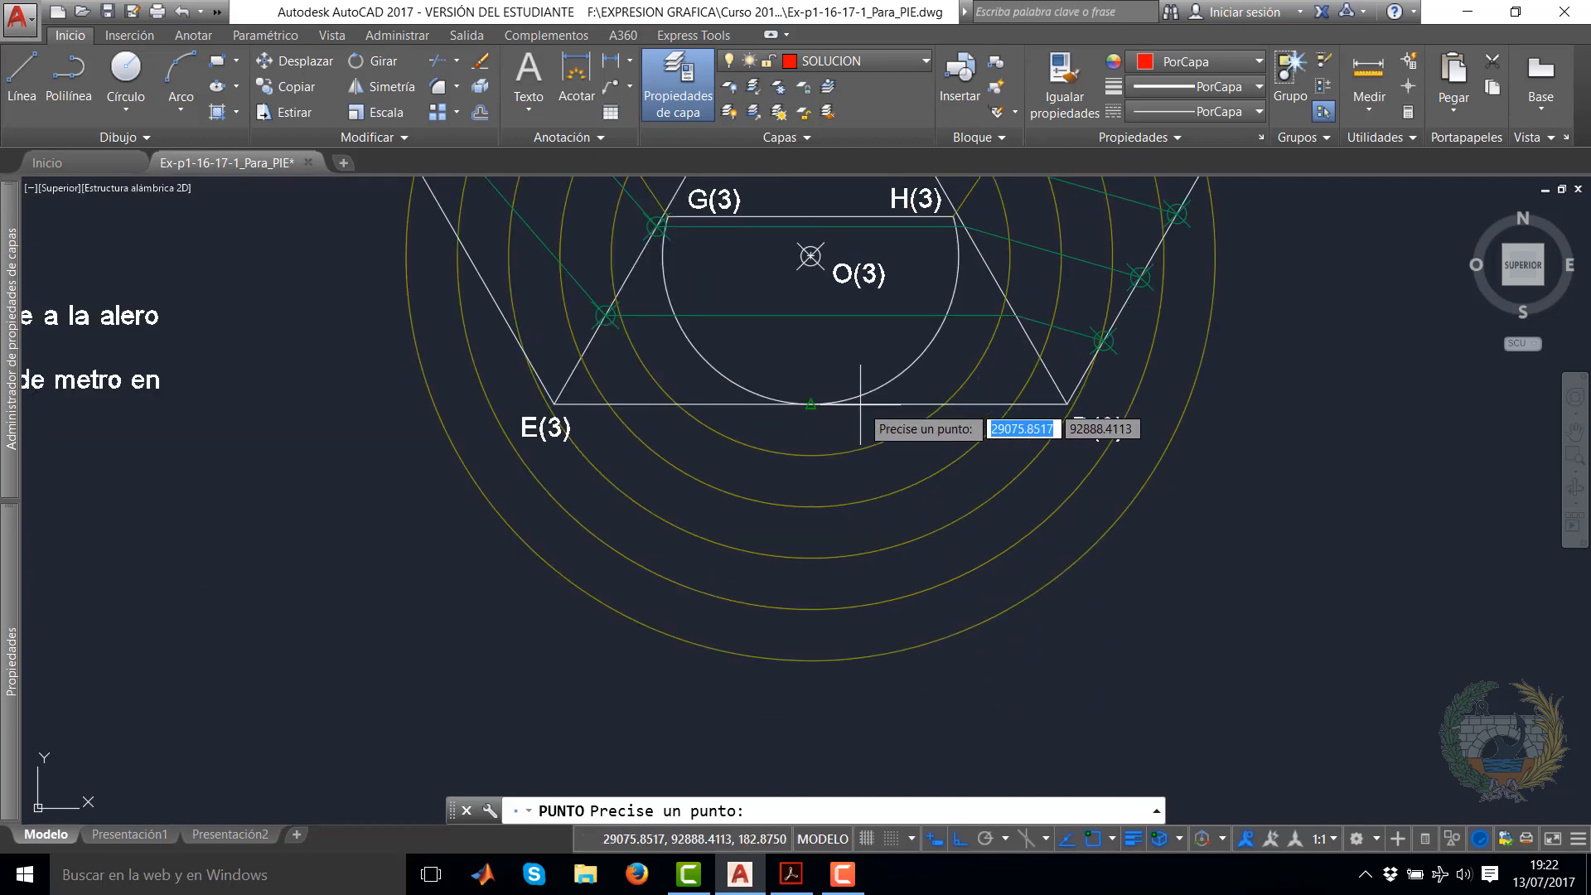
{"action": "left_click", "coordinate": [810, 404]}
Place five points where the patio contours cross the matching exterior slope contours on the D and C side
{"action": "middle_click_drag", "start_coordinate": [917, 430], "coordinate": [810, 532]}
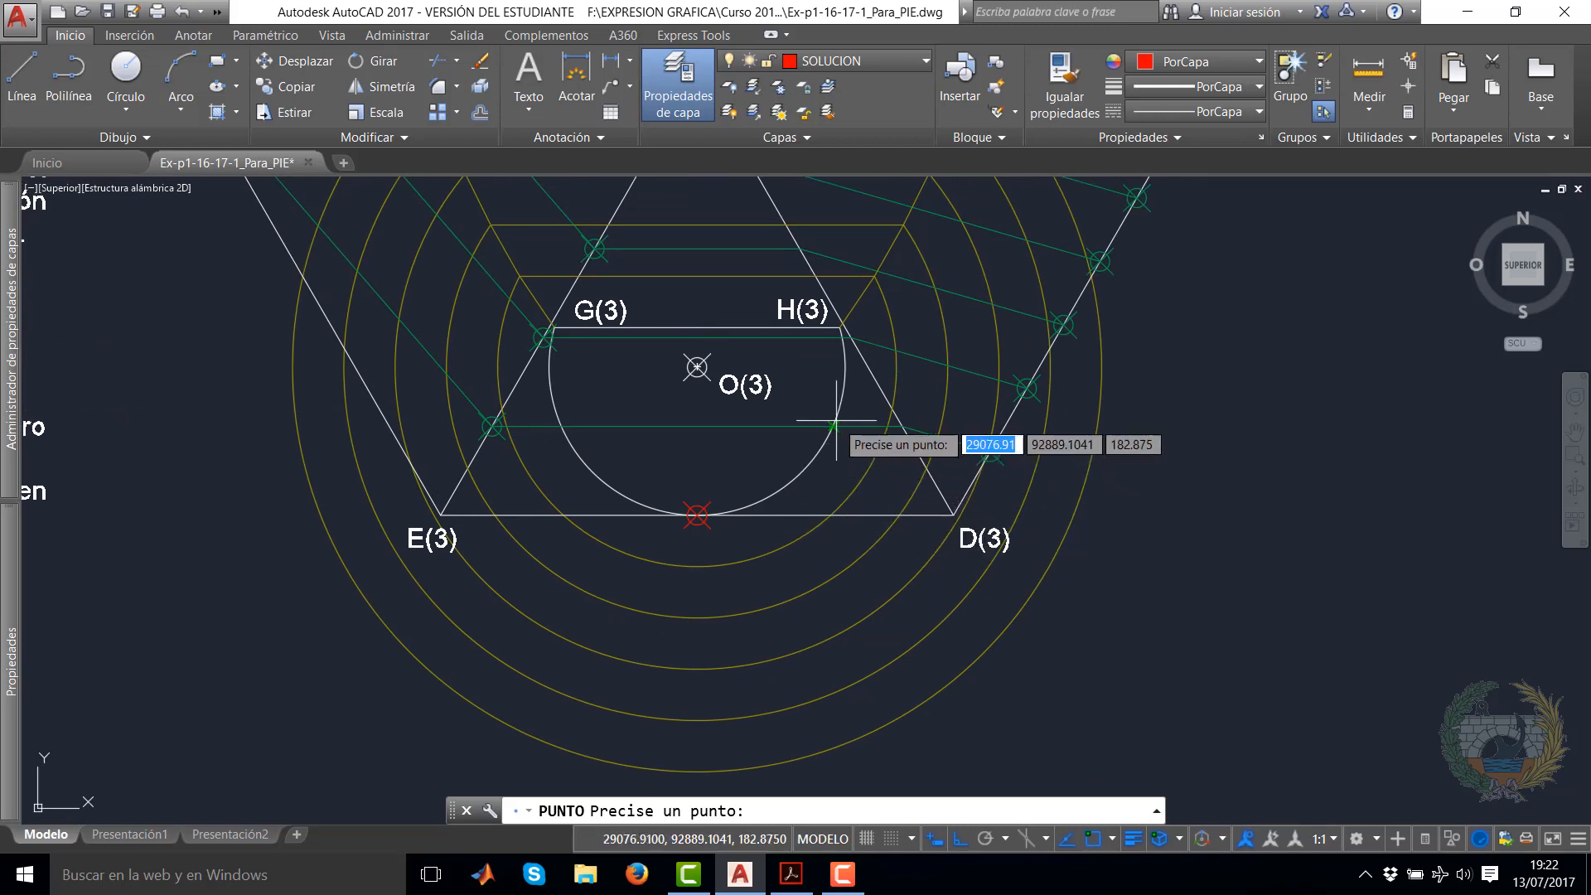
{"action": "left_click", "coordinate": [887, 426]}
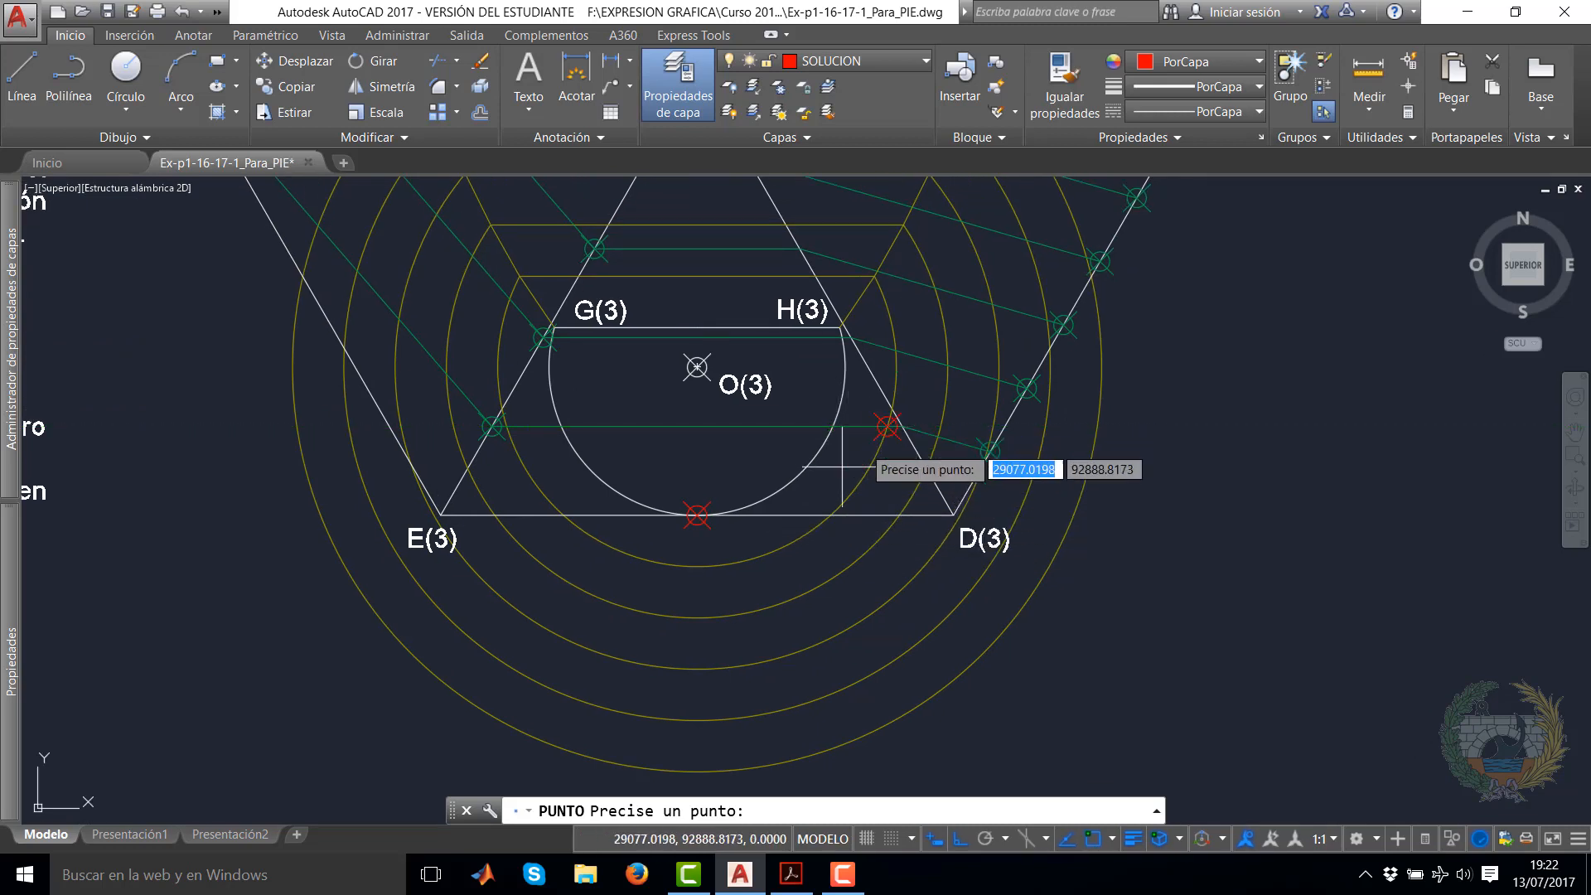
{"action": "left_click", "coordinate": [948, 365]}
{"action": "left_click", "coordinate": [993, 304]}
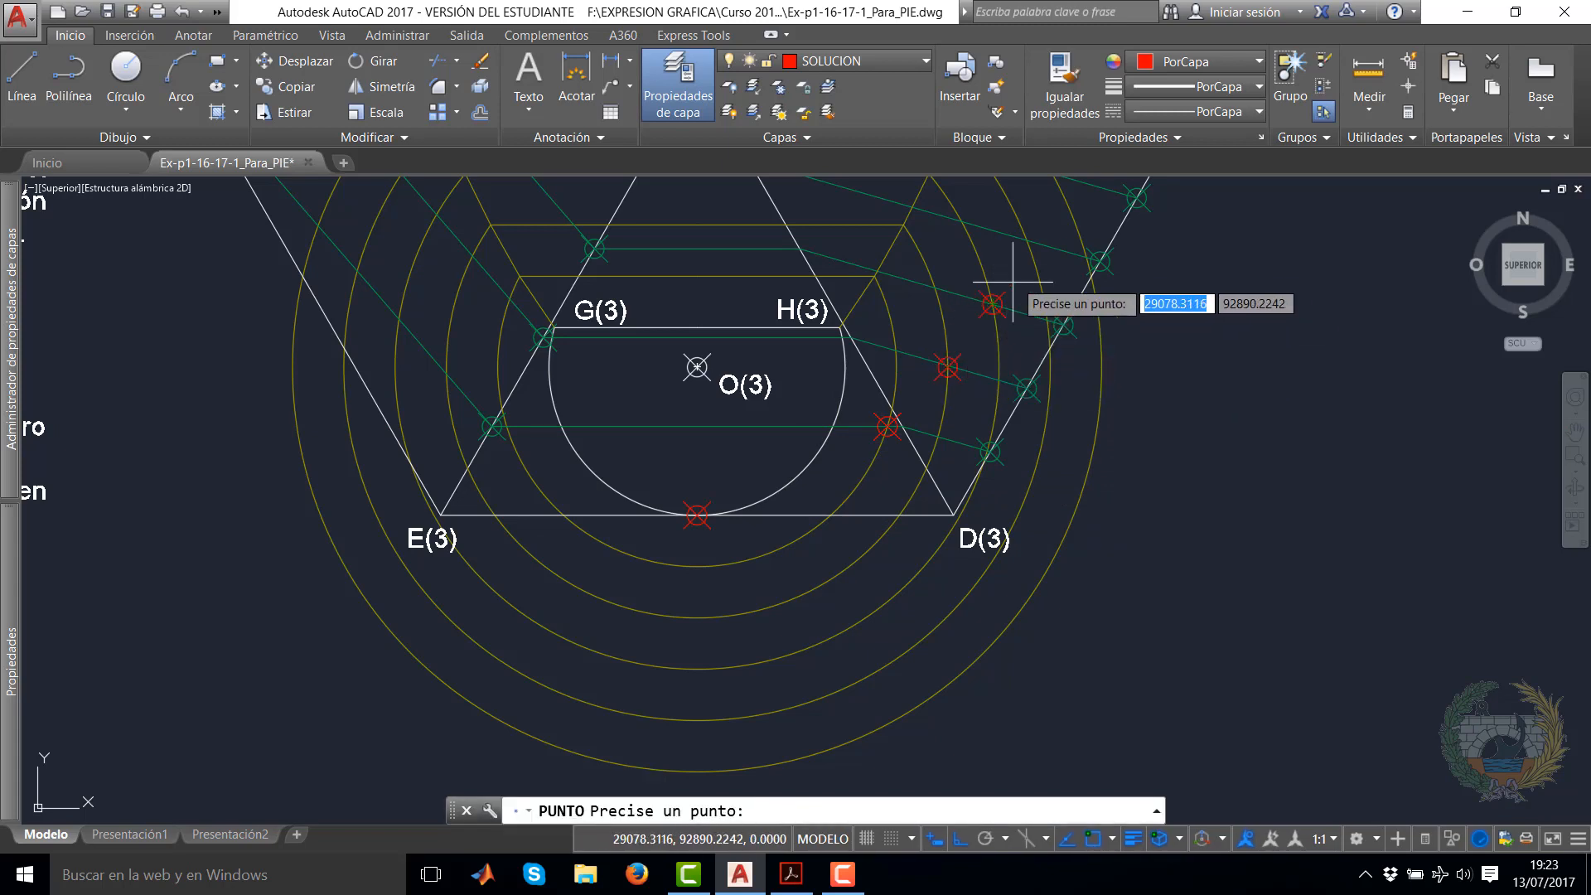
{"action": "middle_click_drag", "start_coordinate": [1013, 281], "coordinate": [922, 438]}
{"action": "left_click", "coordinate": [935, 396]}
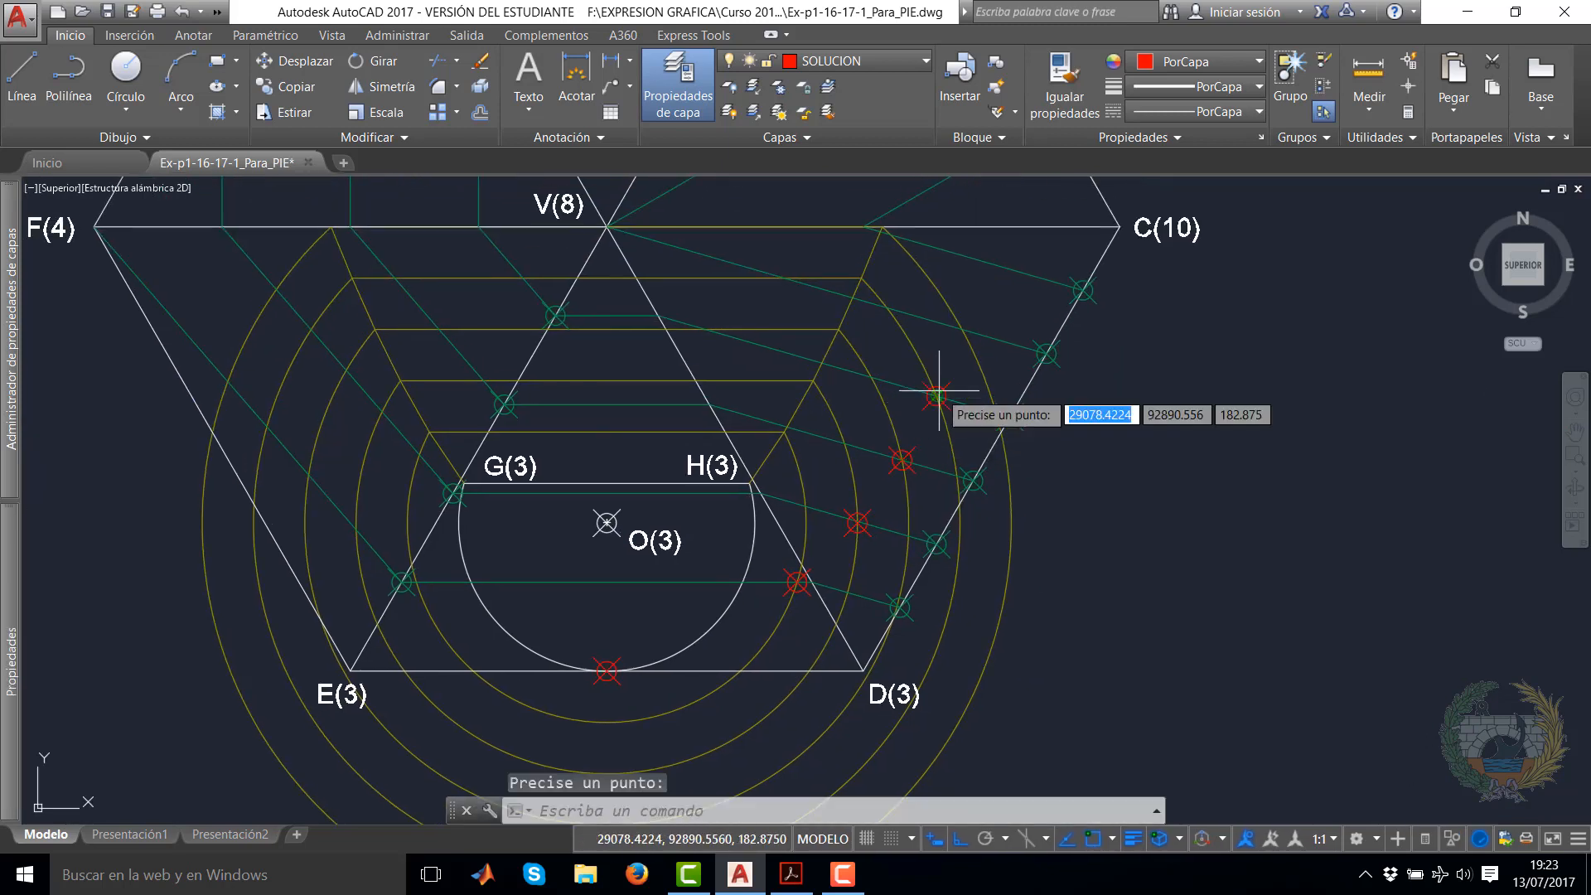
{"action": "left_click", "coordinate": [961, 329]}
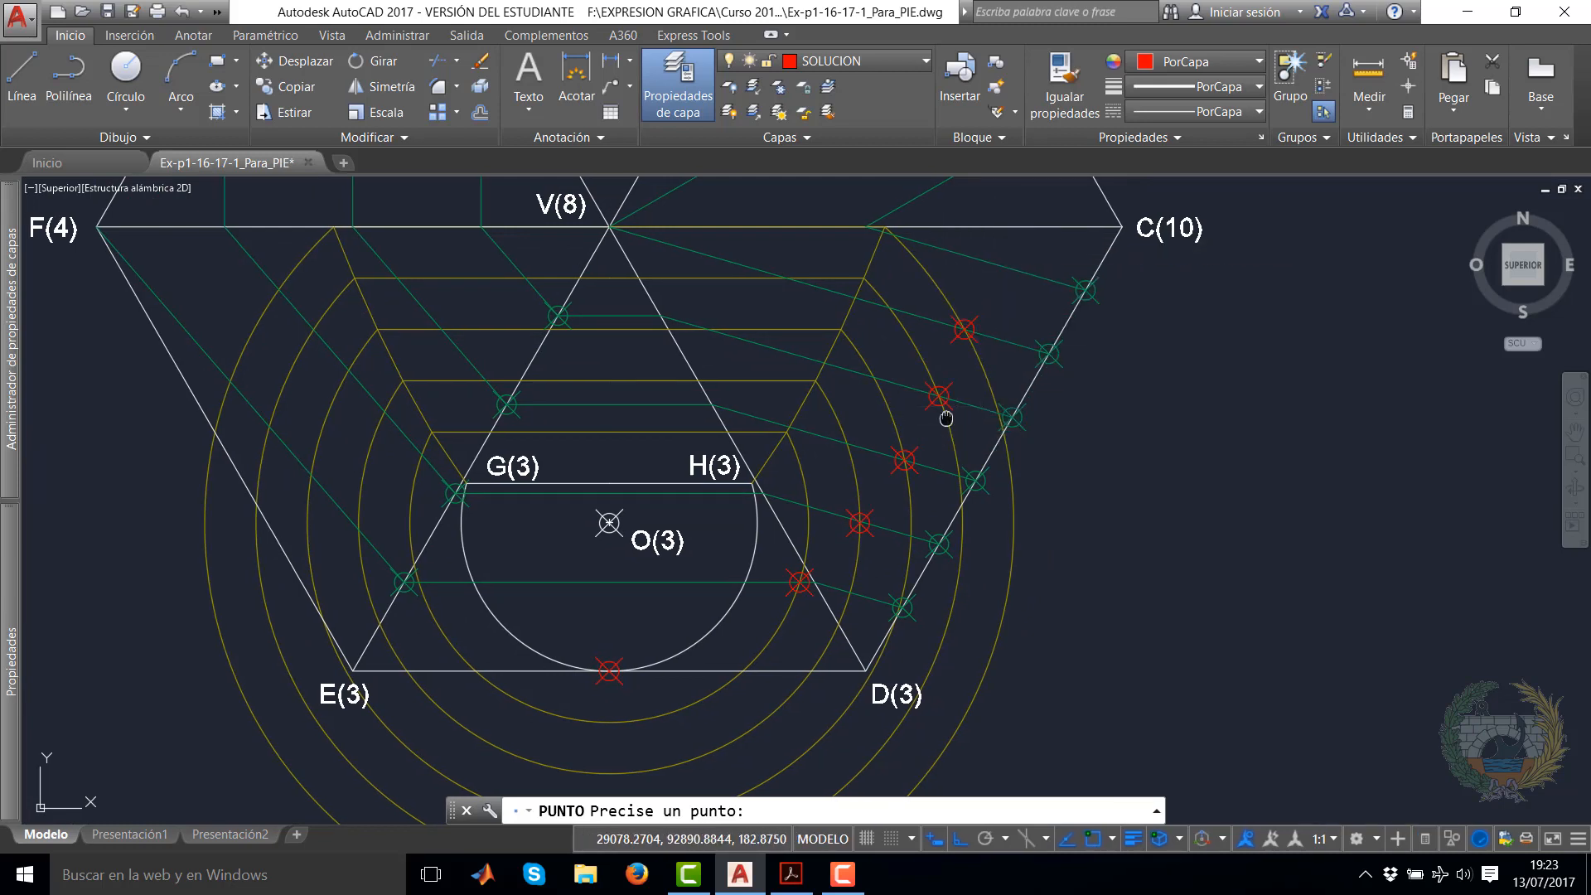
{"action": "middle_click_drag", "start_coordinate": [941, 416], "coordinate": [998, 358]}
{"action": "key", "text": "Return"}
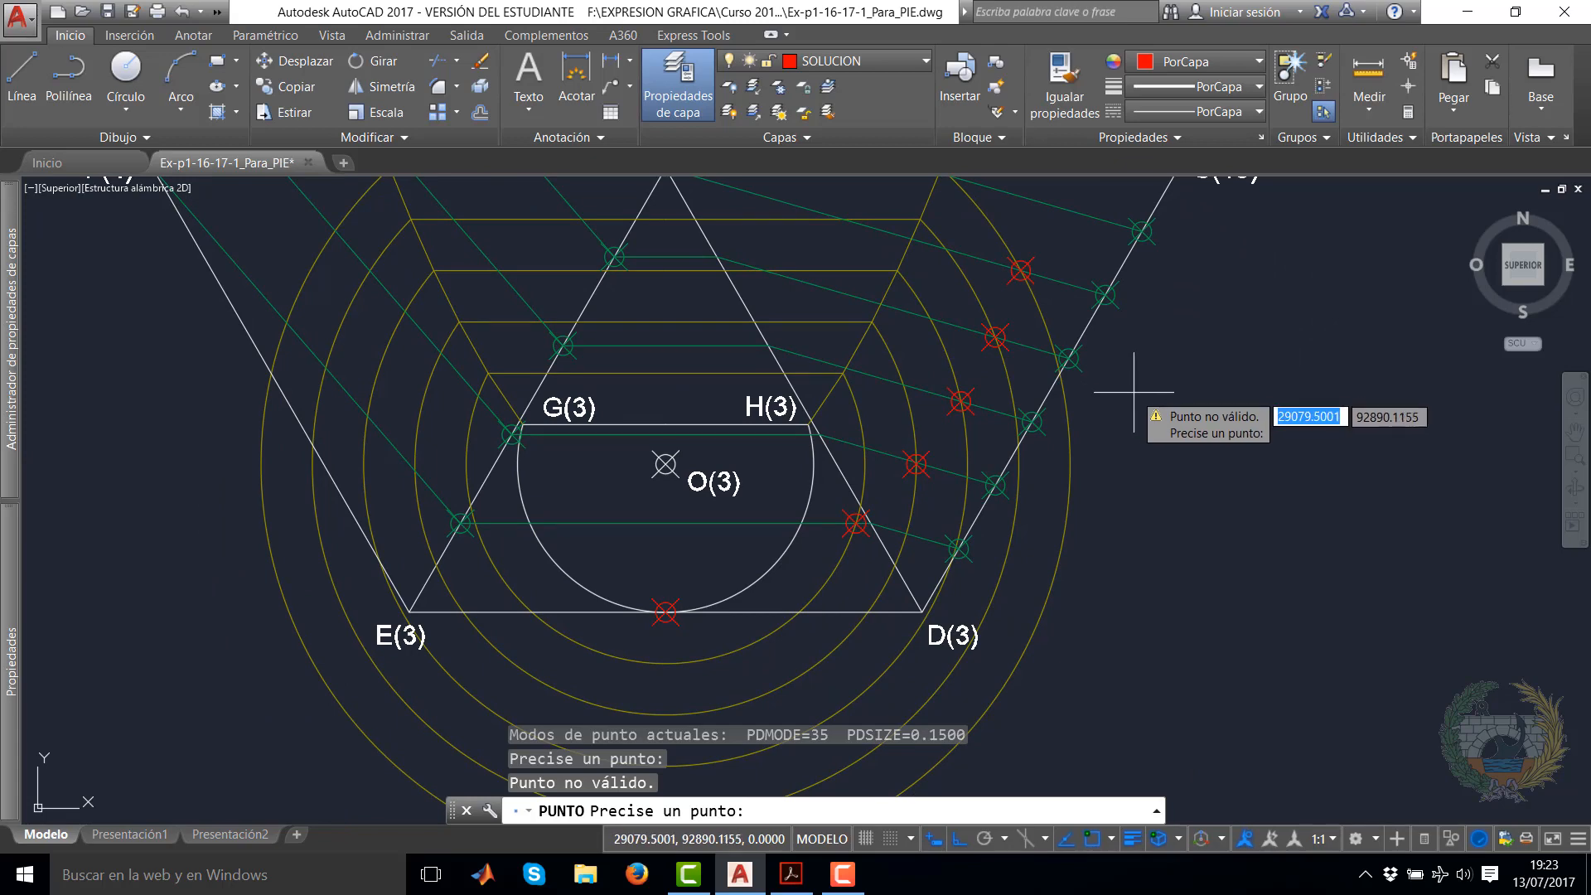
Offset the outermost patio contour 0.4 m outward to add the next level
{"action": "key", "text": "Escape"}
{"action": "middle_click_drag", "start_coordinate": [1131, 396], "coordinate": [1044, 537]}
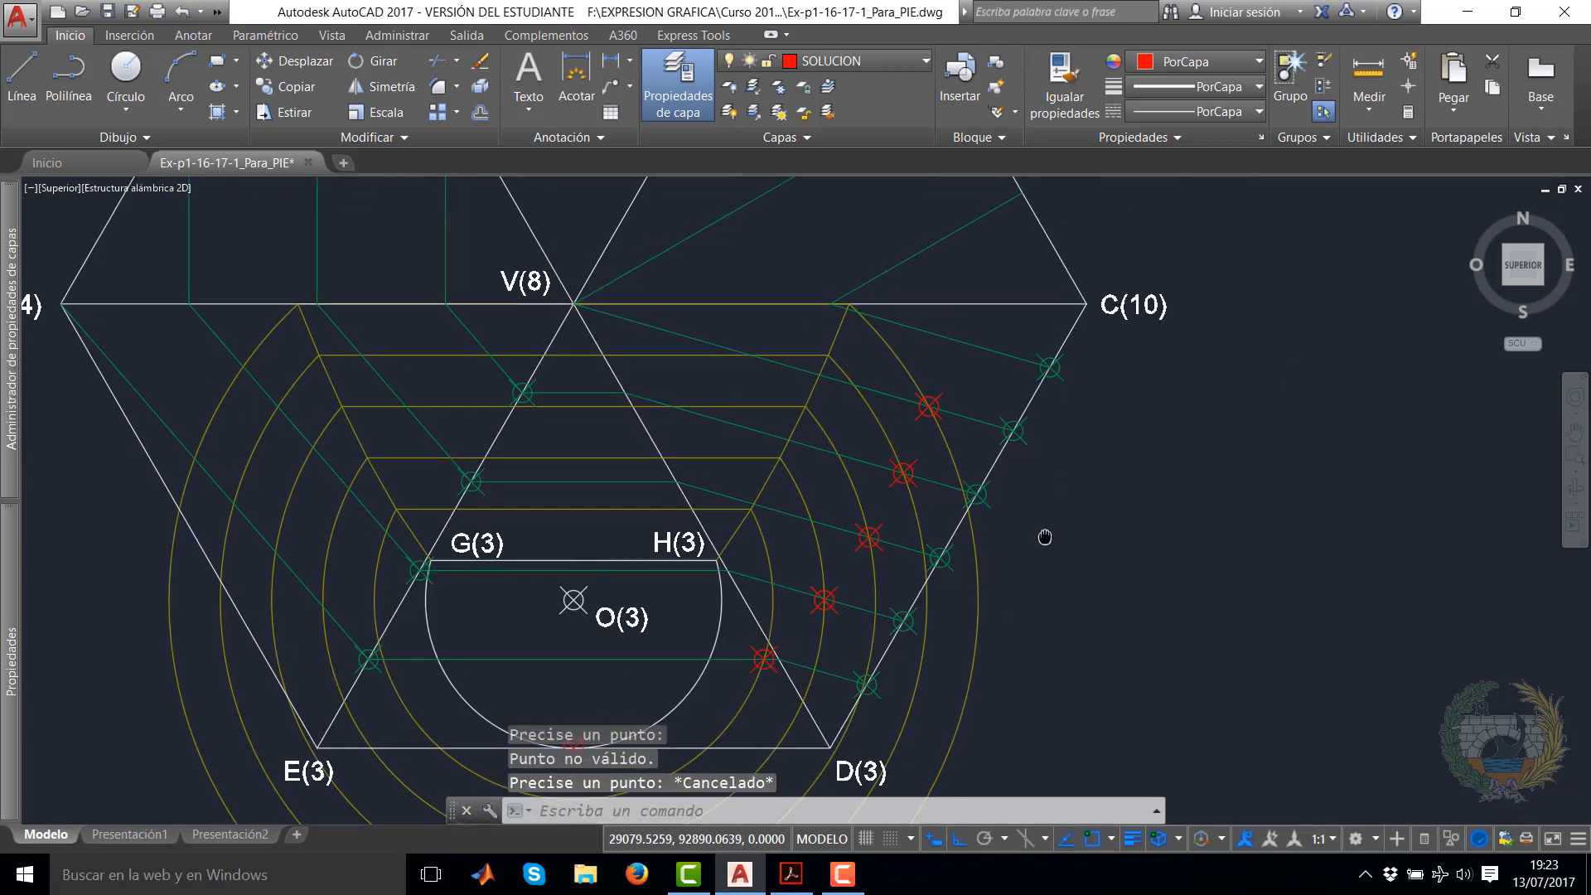
{"action": "left_click", "coordinate": [479, 113]}
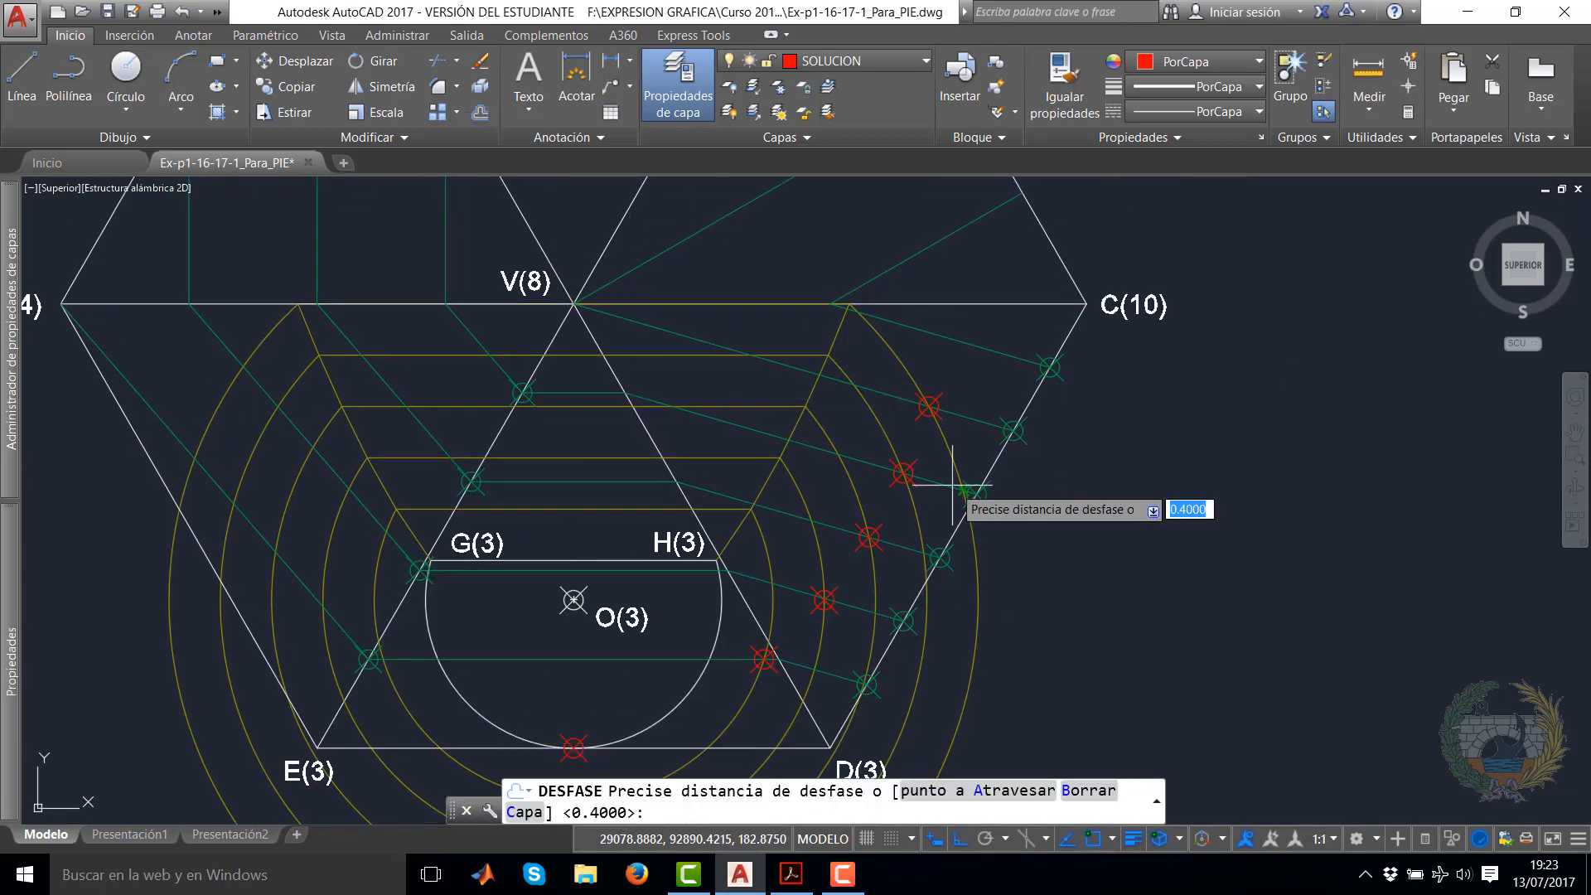
{"action": "key", "text": "Return"}
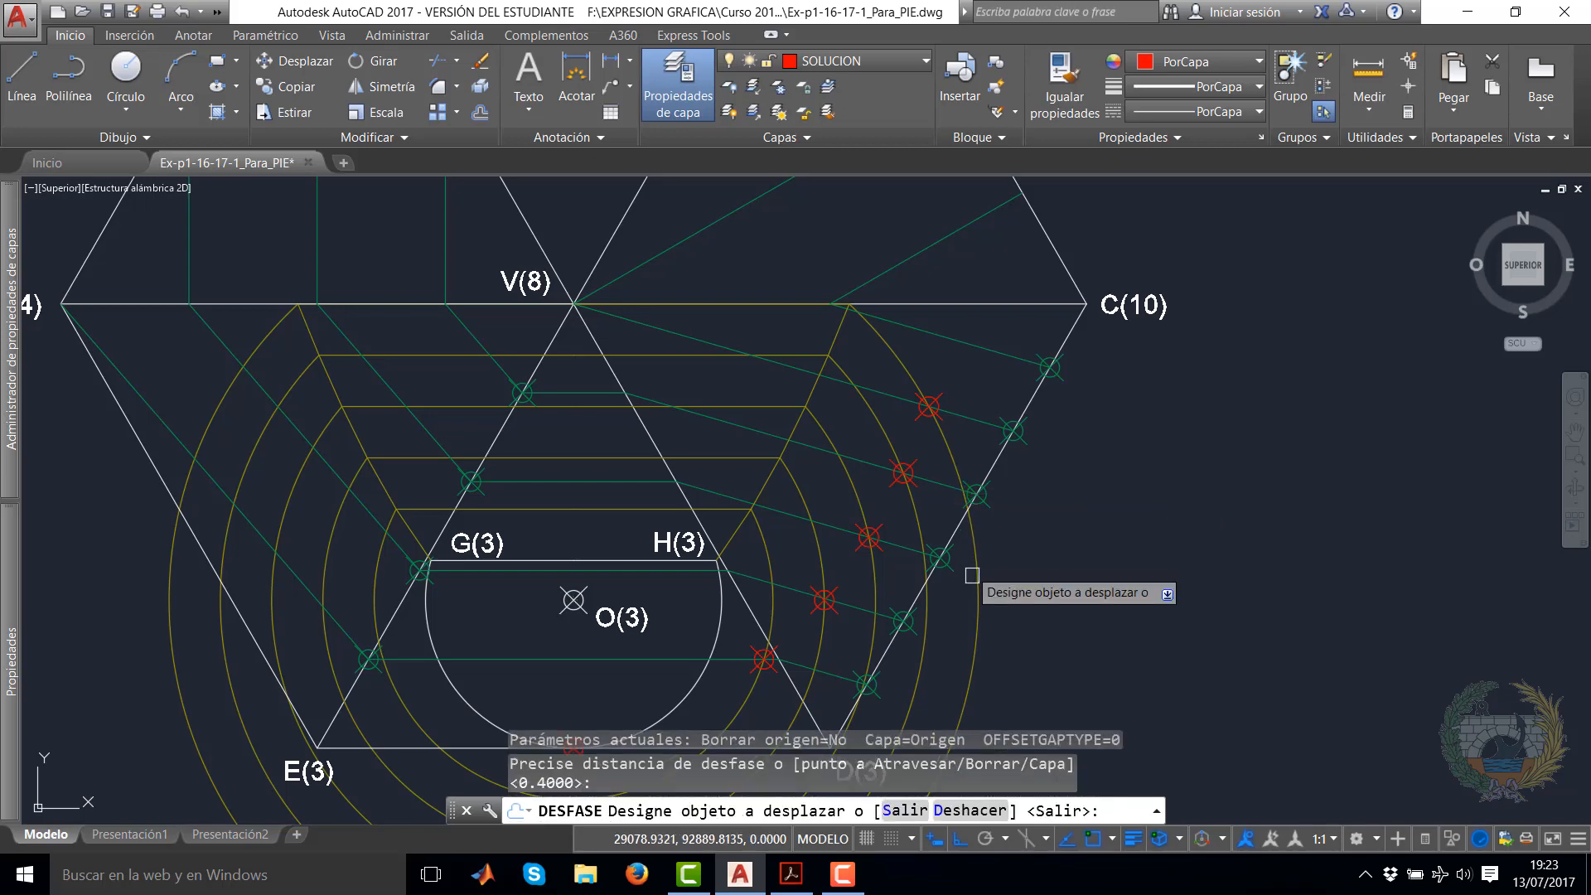
{"action": "left_click", "coordinate": [977, 564]}
{"action": "left_click", "coordinate": [1028, 567]}
{"action": "right_click", "coordinate": [1105, 504]}
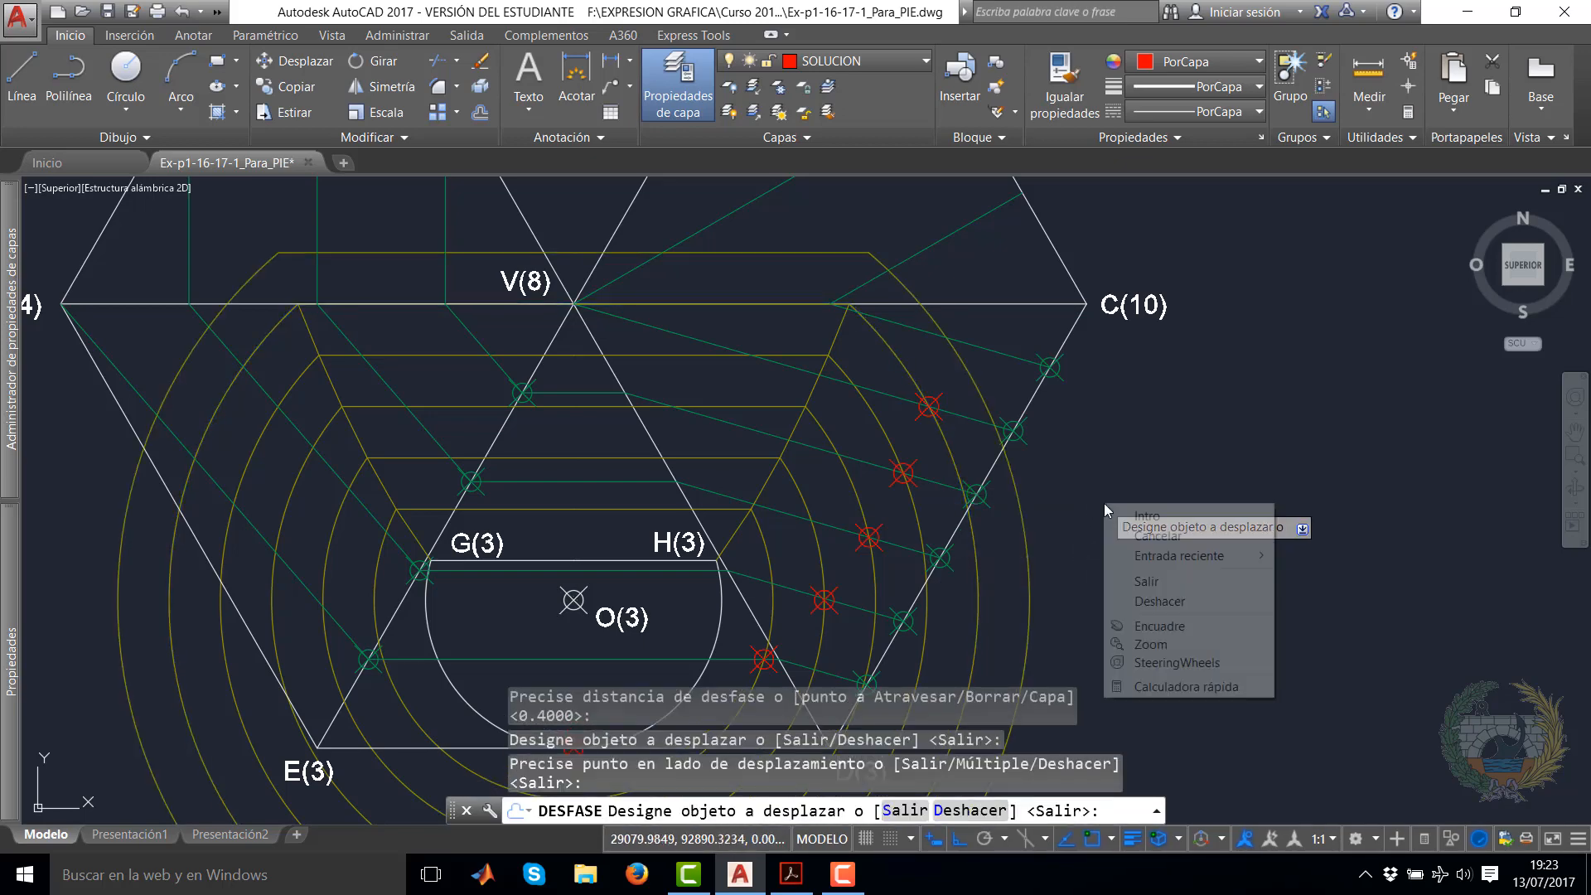
{"action": "left_click", "coordinate": [1137, 517]}
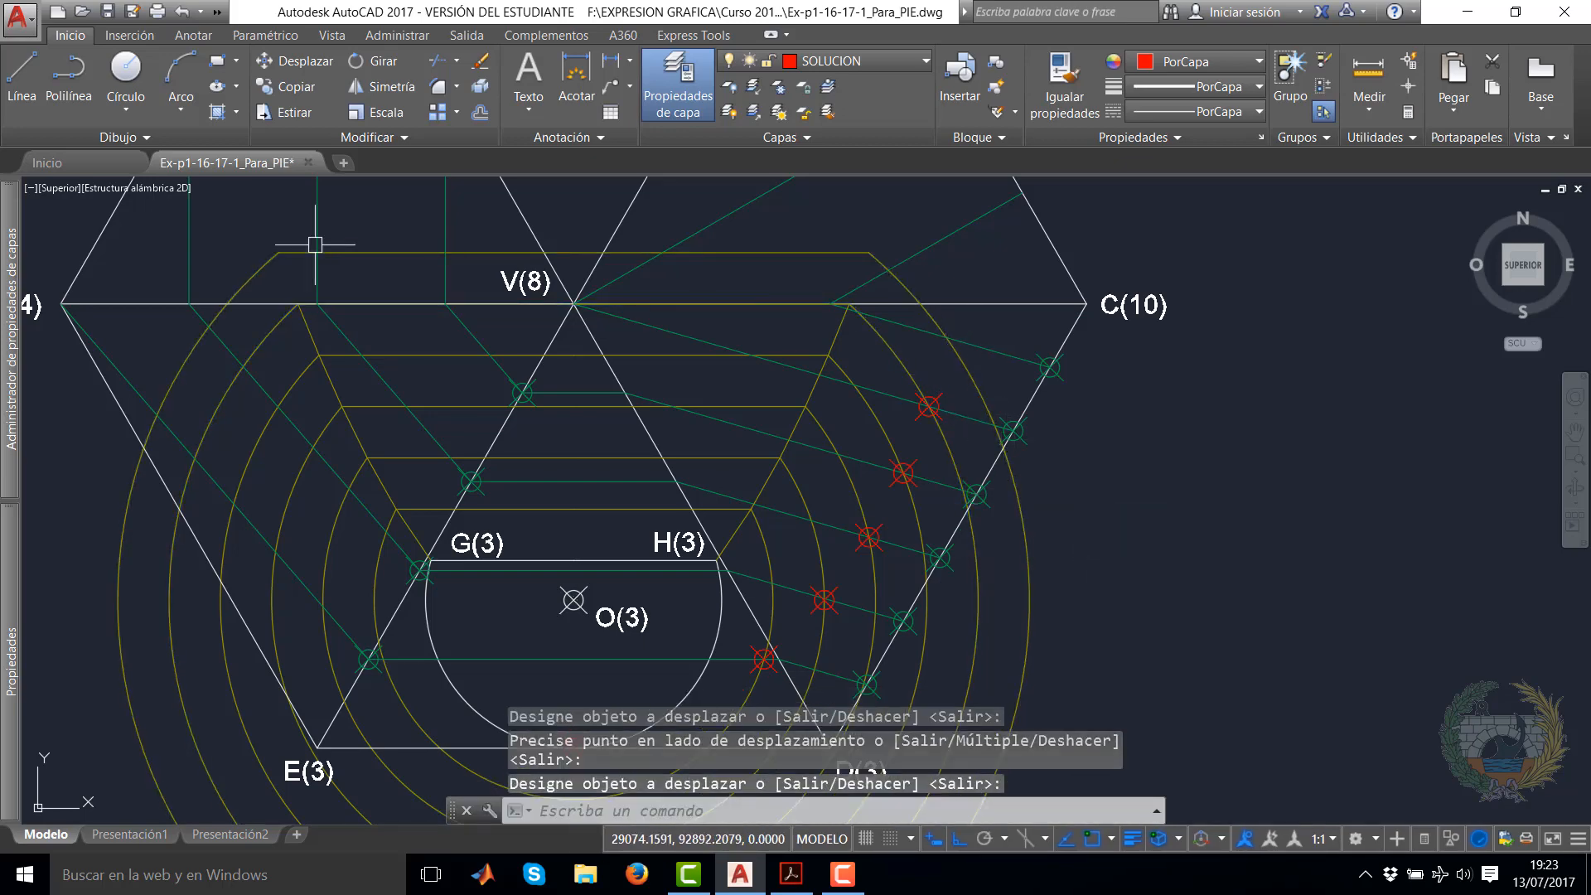
Place two points where the new outermost patio contour crosses the exterior slope contours on either side of line VC
{"action": "left_click", "coordinate": [149, 138]}
{"action": "left_click", "coordinate": [120, 162]}
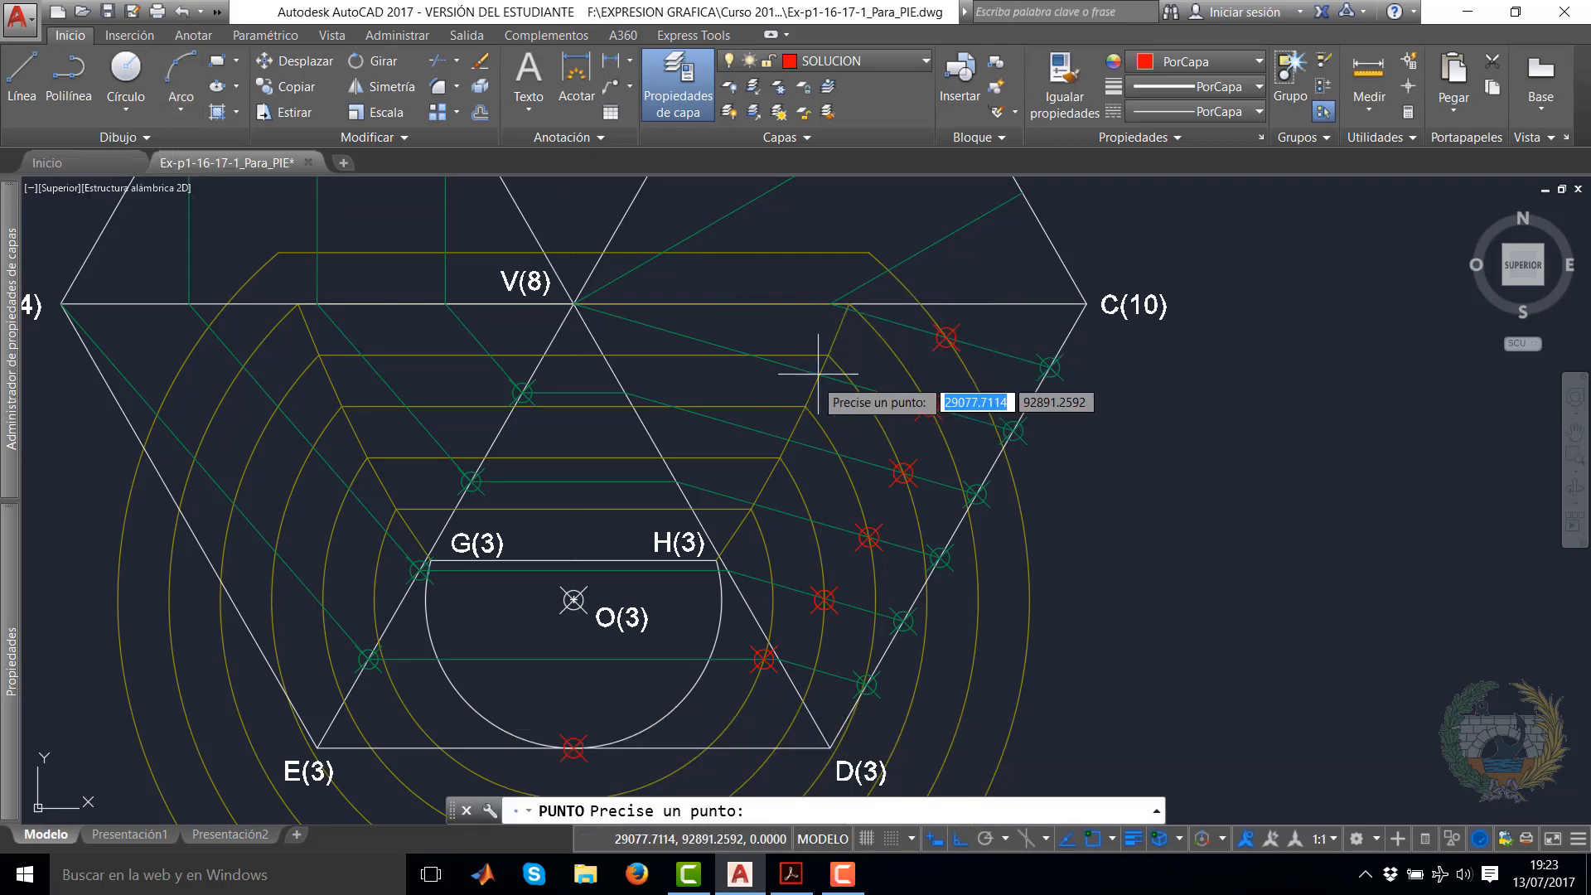
{"action": "middle_click_drag", "start_coordinate": [820, 358], "coordinate": [917, 484]}
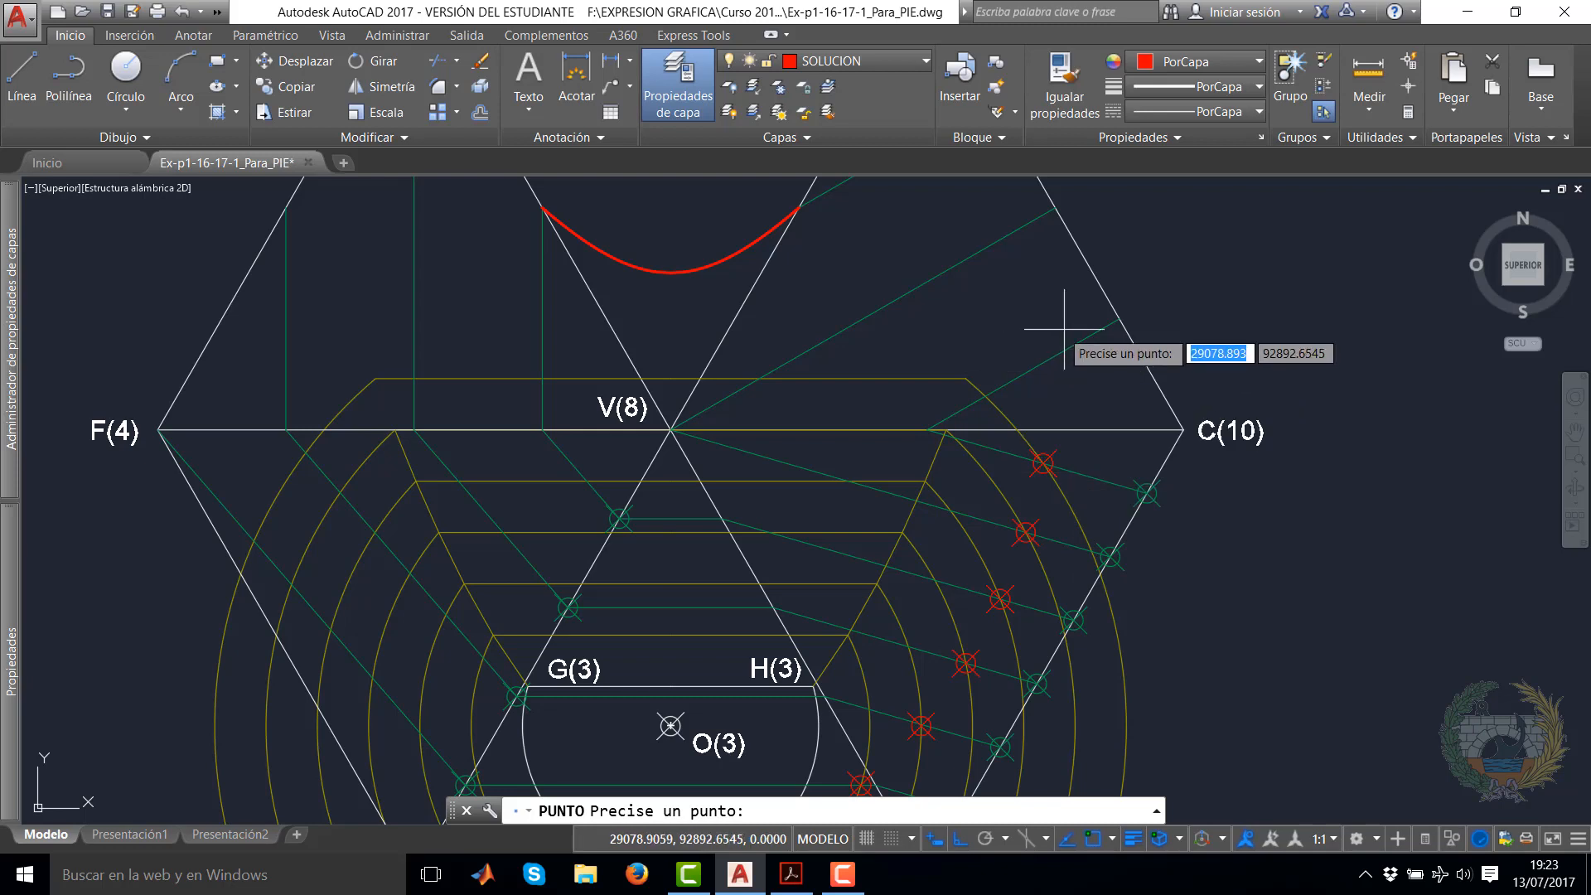
{"action": "left_click", "coordinate": [985, 396]}
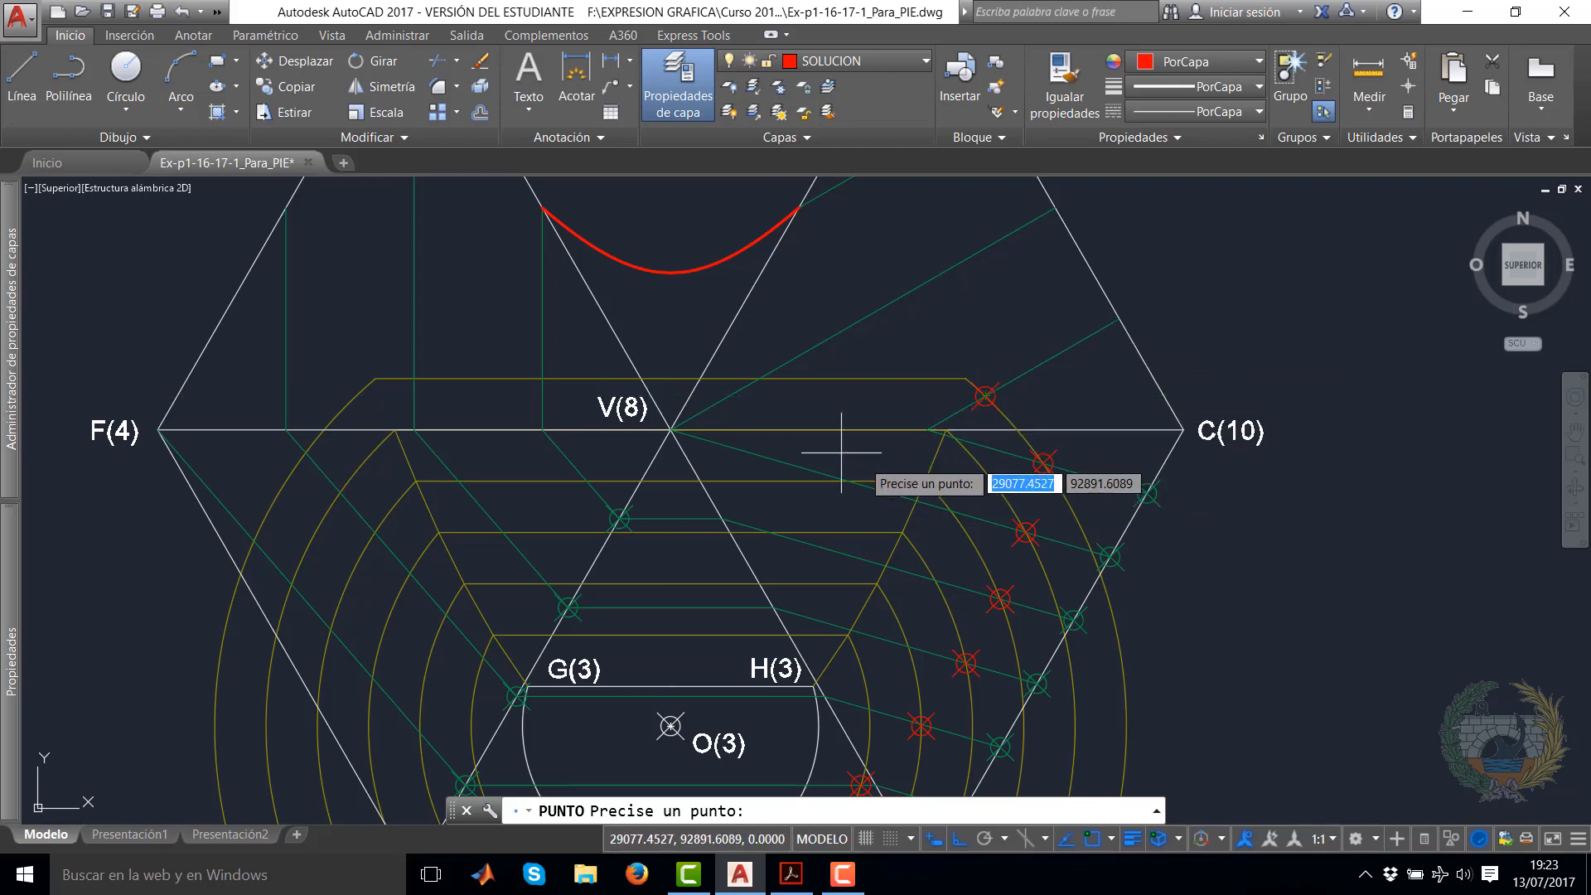
Place four points where the patio contours cross the matching exterior slope contours on the F and E side
{"action": "mouse_move", "coordinate": [694, 461]}
{"action": "middle_mouse_down"}
{"action": "mouse_move", "coordinate": [816, 332]}
{"action": "mouse_move", "coordinate": [880, 321]}
{"action": "middle_mouse_up"}
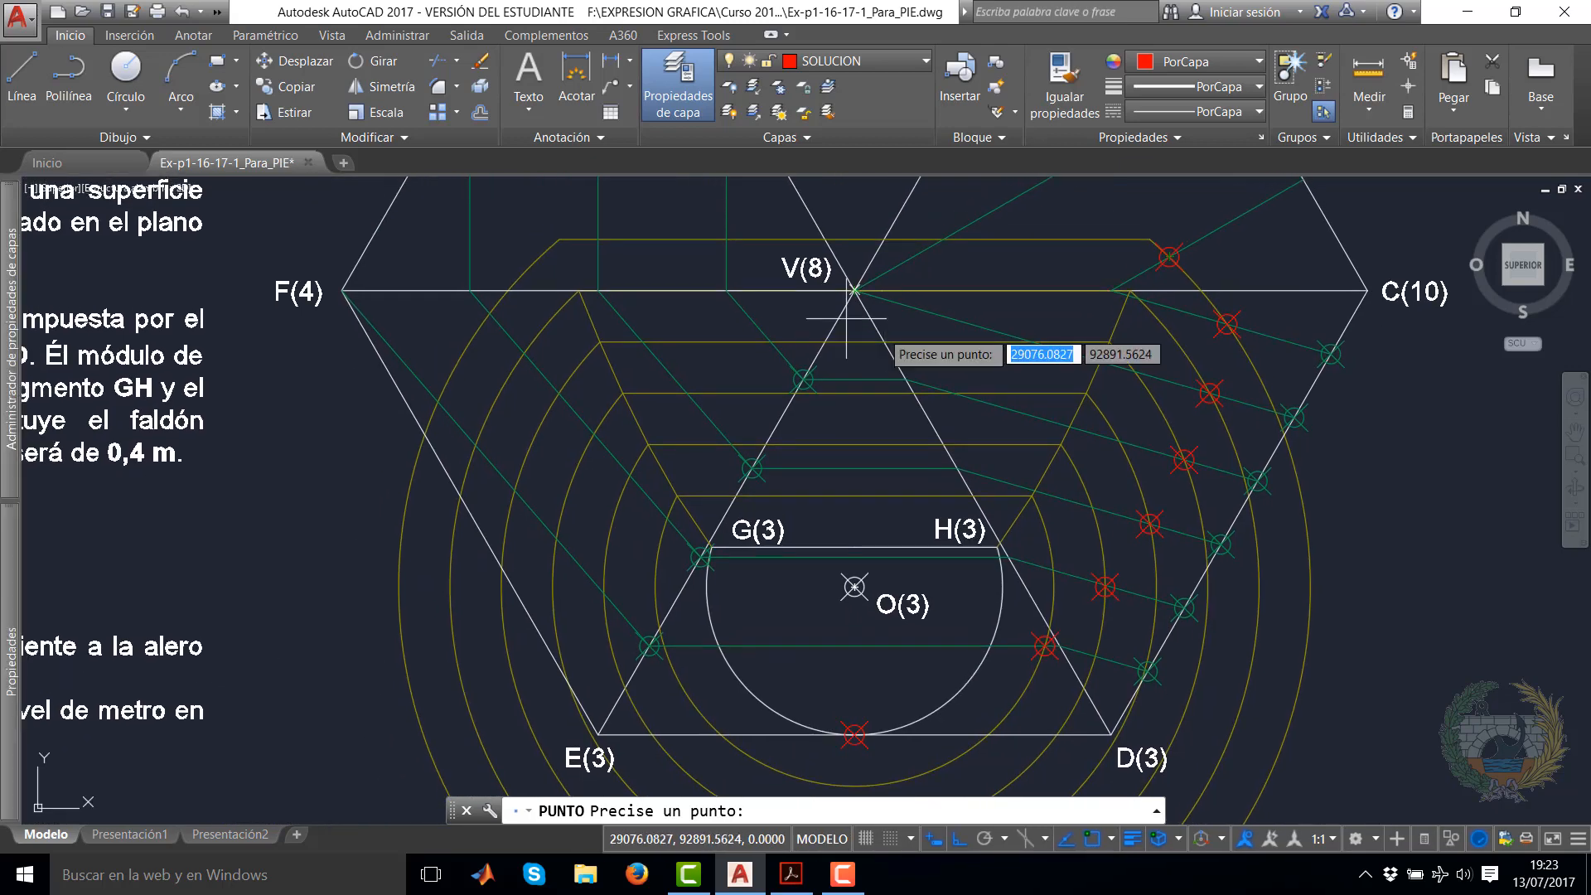
{"action": "left_click", "coordinate": [771, 341]}
{"action": "left_click", "coordinate": [687, 393]}
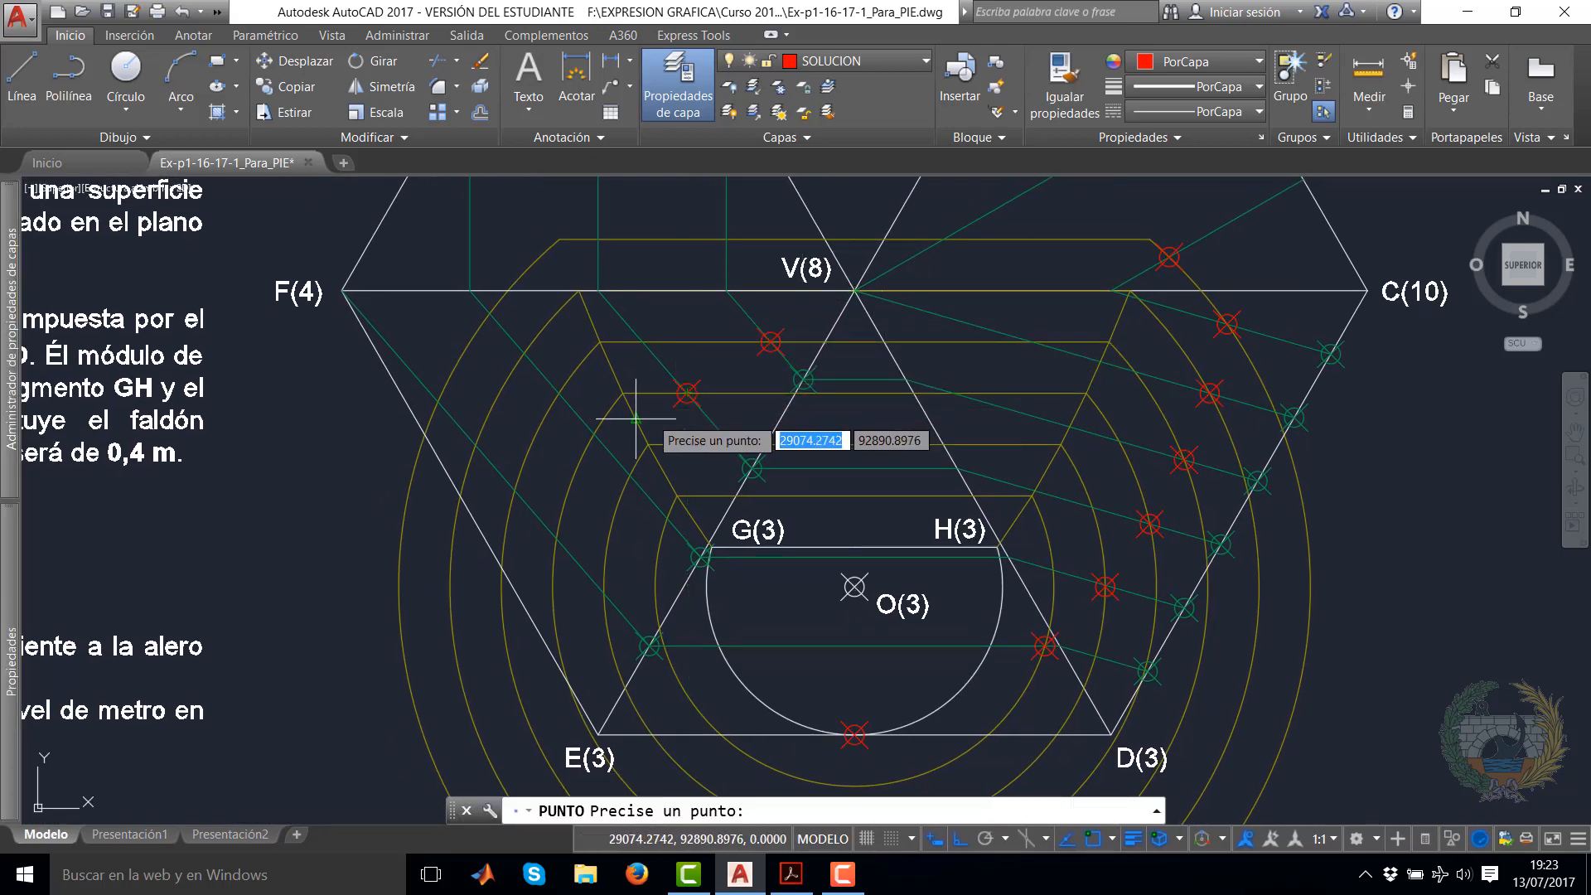
{"action": "left_click", "coordinate": [629, 474]}
{"action": "middle_click_drag", "start_coordinate": [670, 532], "coordinate": [621, 365]}
{"action": "left_click", "coordinate": [616, 477]}
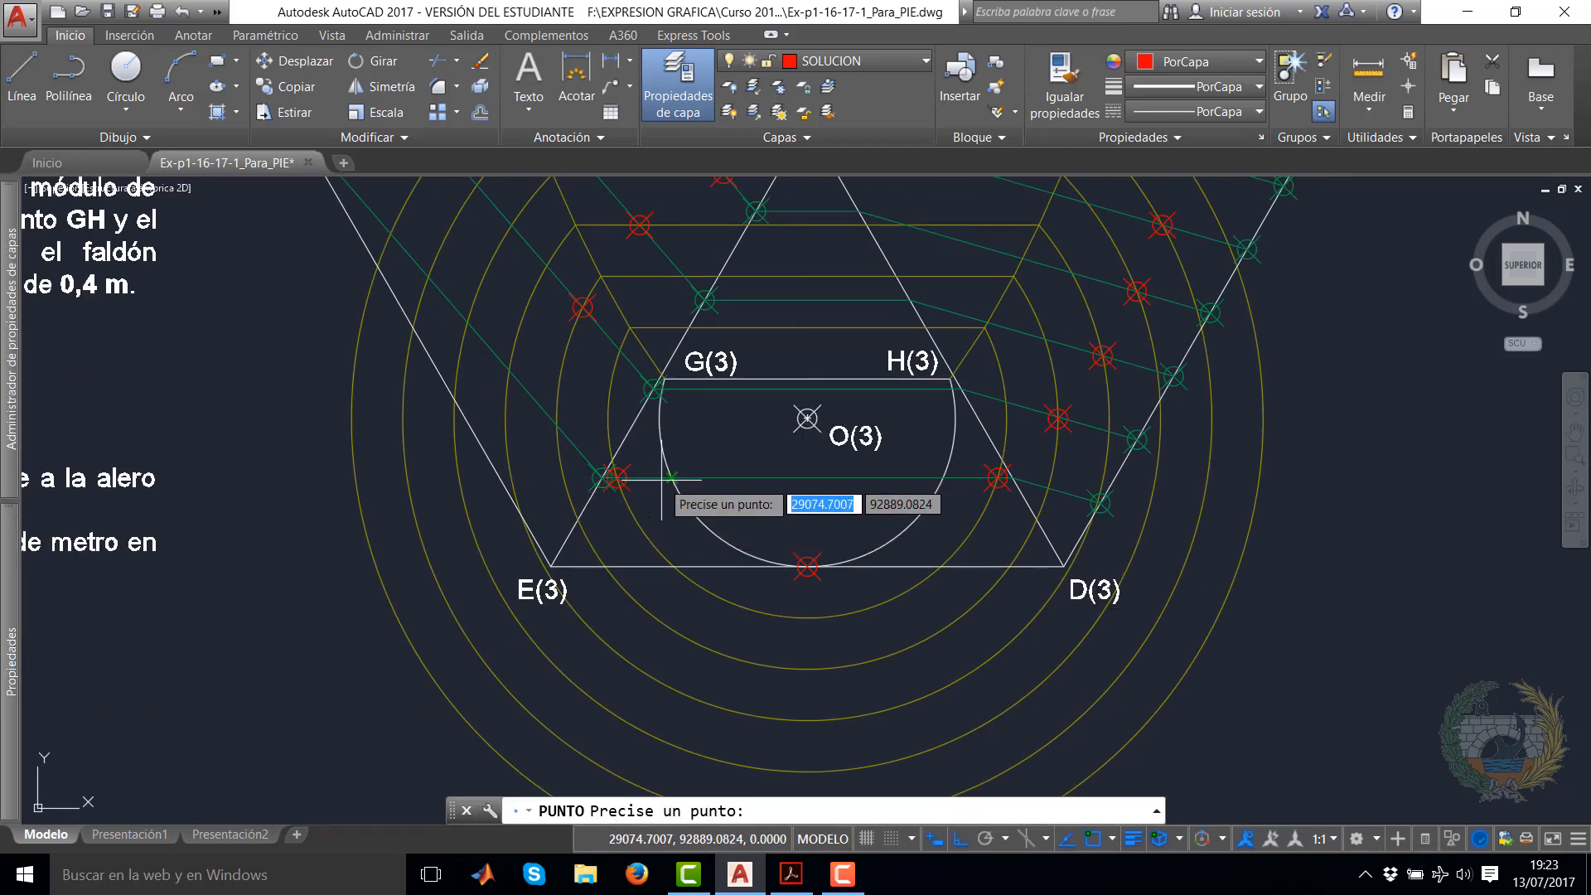
{"action": "key", "text": "Return"}
{"action": "key", "text": "Escape"}
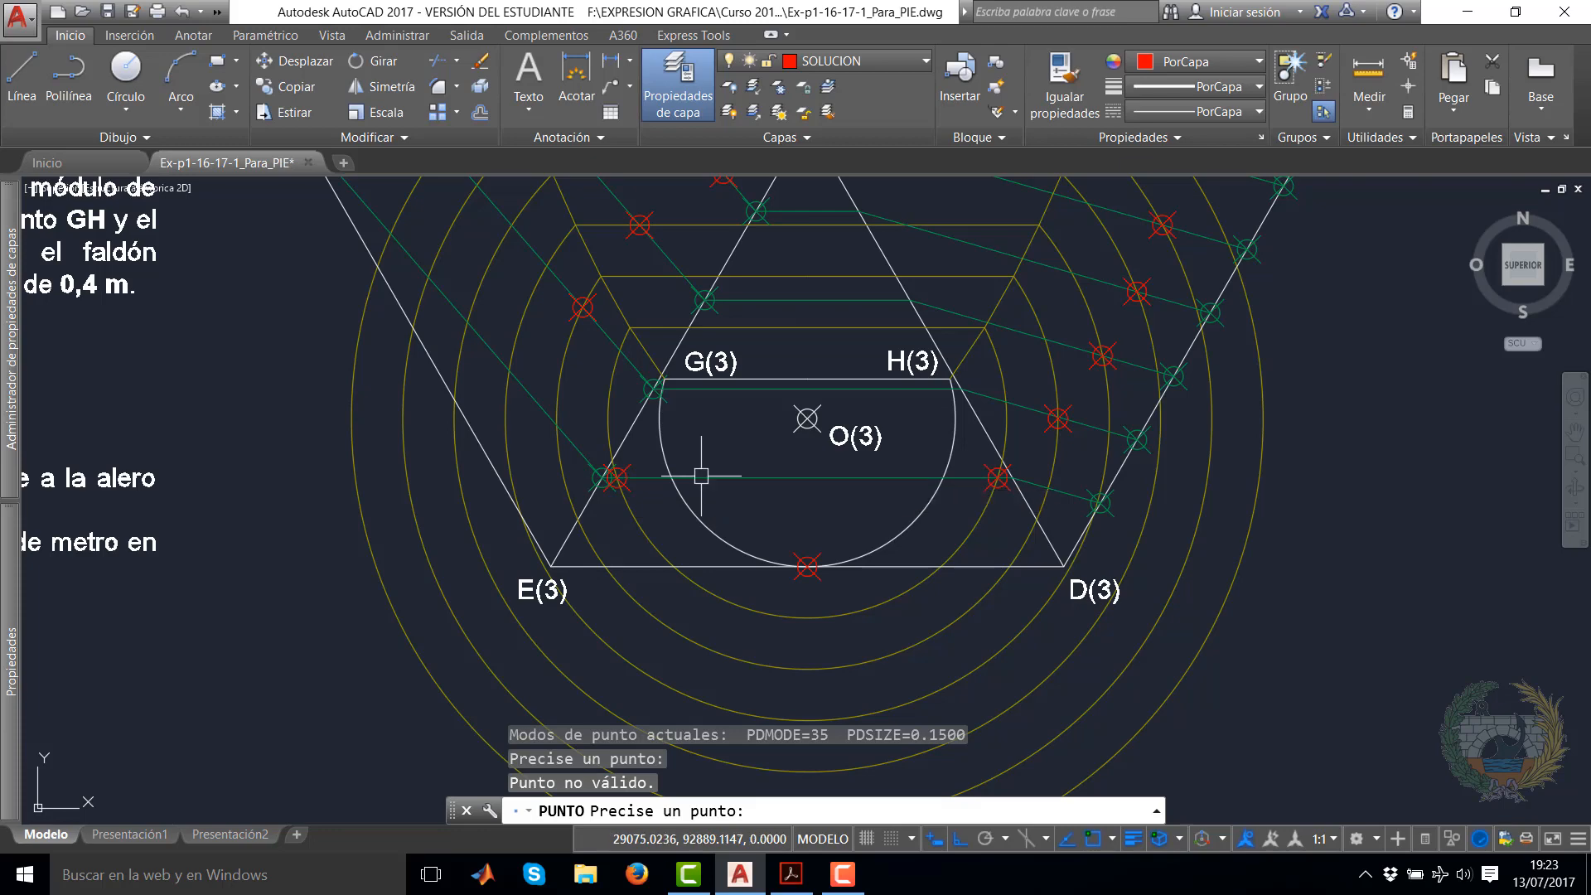
Examine the points where the patio contours meet the exterior contours around the patio, from eave ED up to V and C
{"action": "scroll", "coordinate": [827, 464], "scroll_direction": "down", "scroll_amount": 2}
{"action": "middle_click_drag", "start_coordinate": [840, 447], "coordinate": [792, 514]}
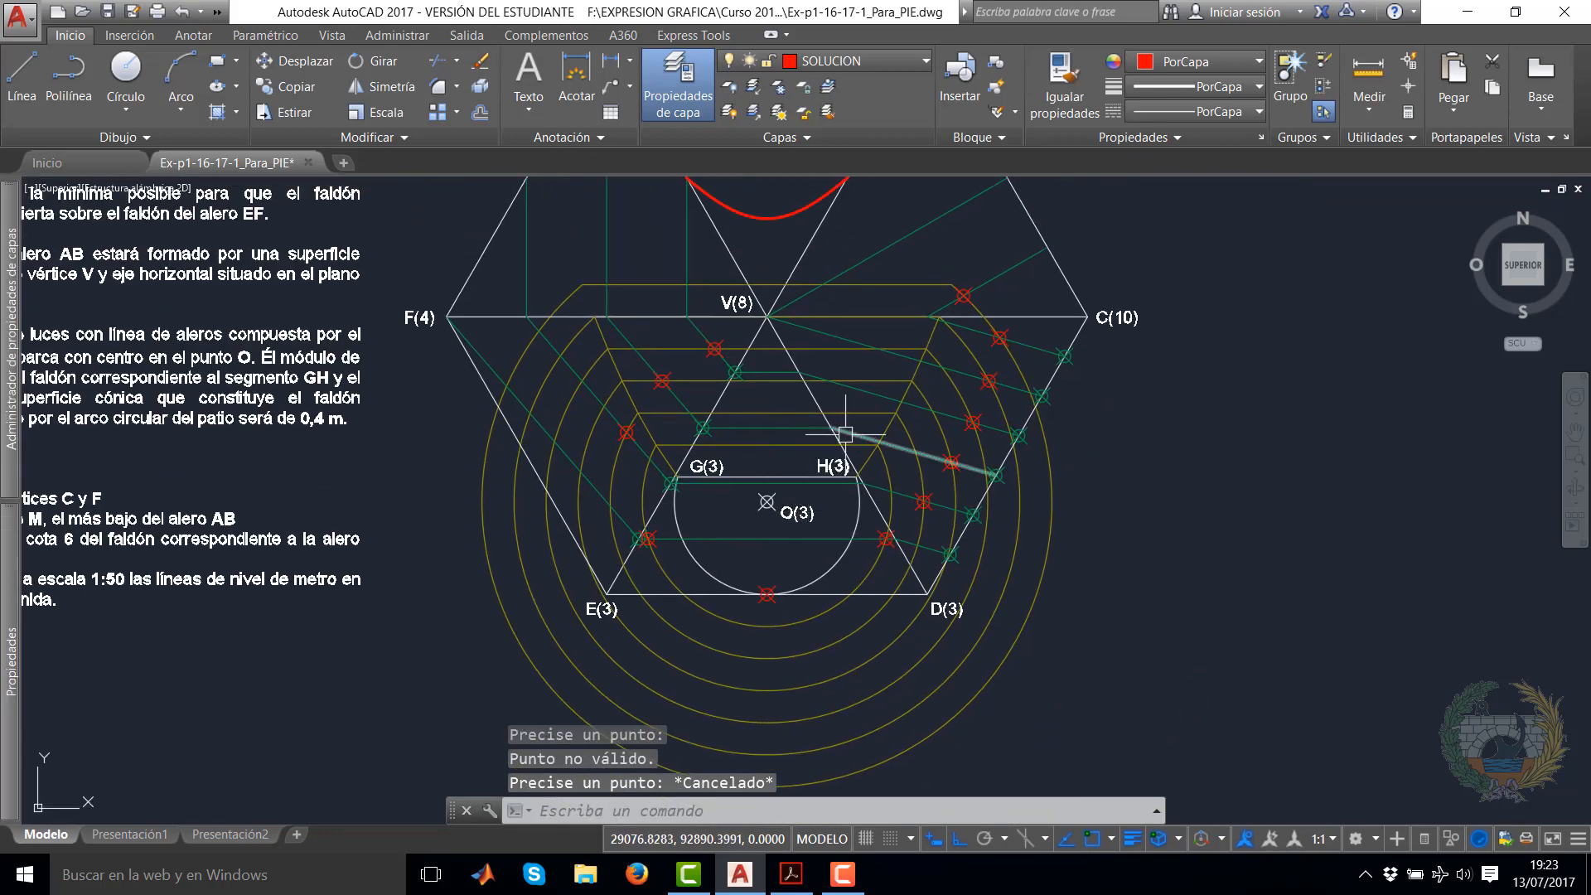
{"action": "mouse_move", "coordinate": [845, 434]}
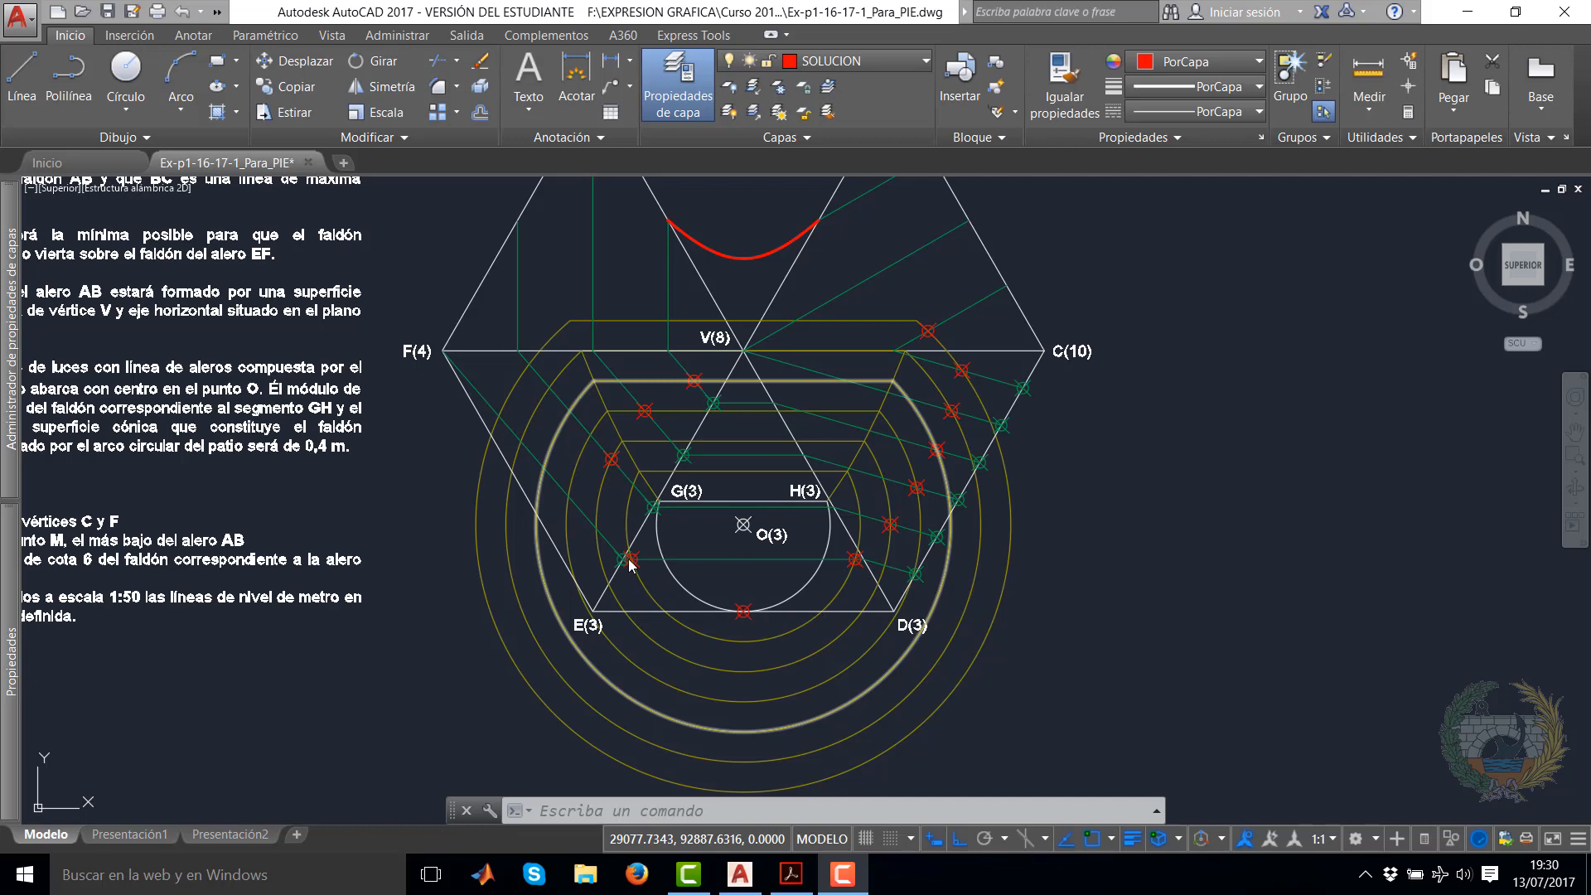
{"action": "scroll", "coordinate": [862, 565], "scroll_direction": "up", "scroll_amount": 5}
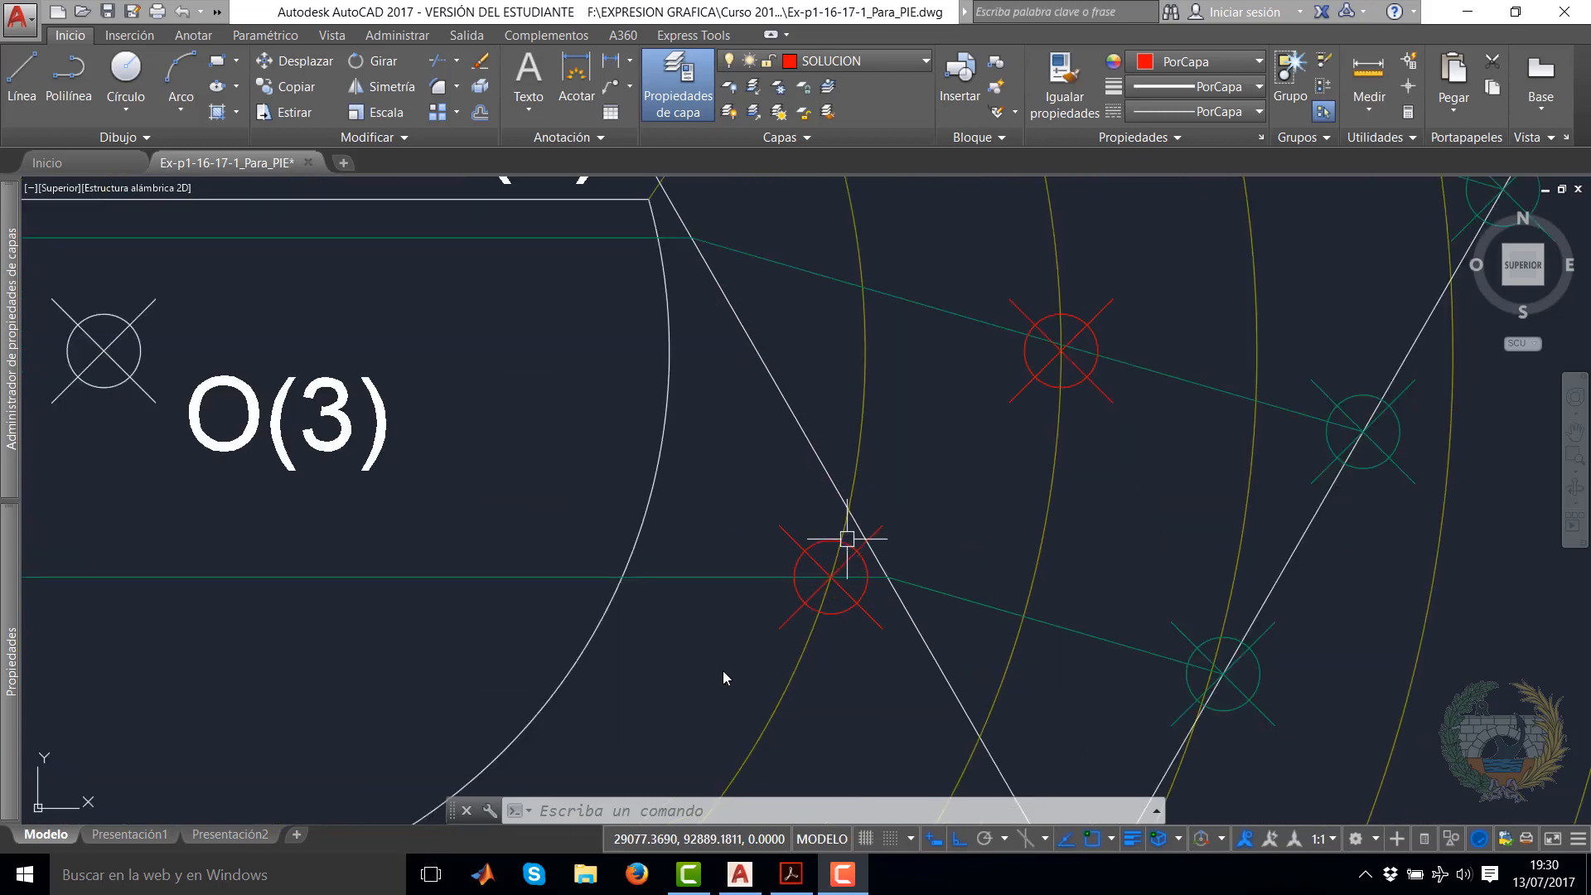
{"action": "scroll", "coordinate": [802, 424], "scroll_direction": "down", "scroll_amount": 5}
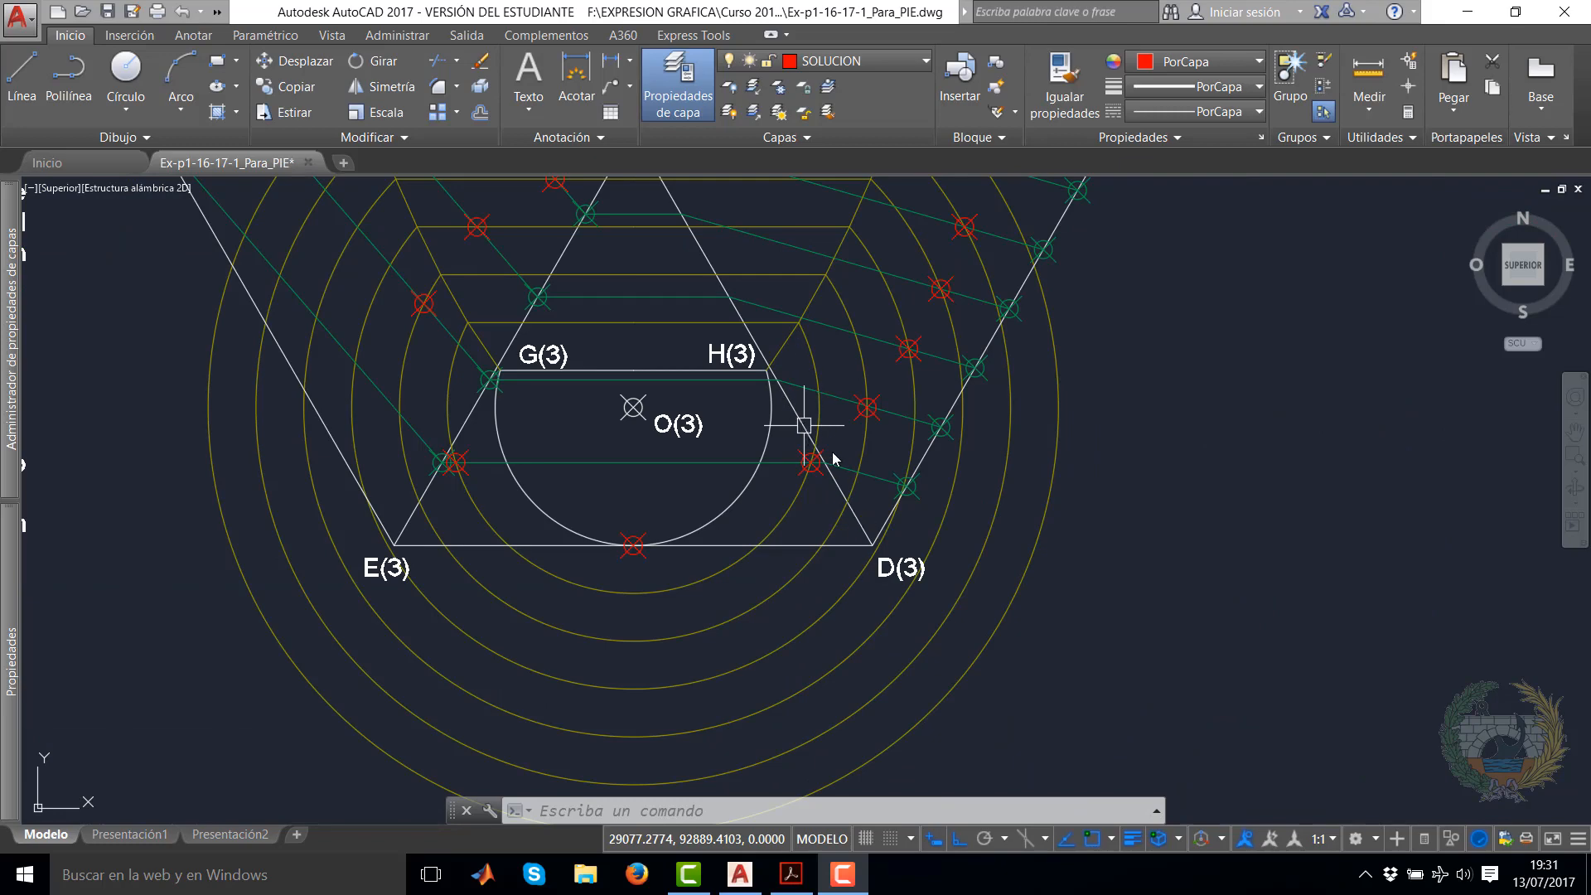
{"action": "middle_click_drag", "start_coordinate": [783, 547], "coordinate": [960, 709]}
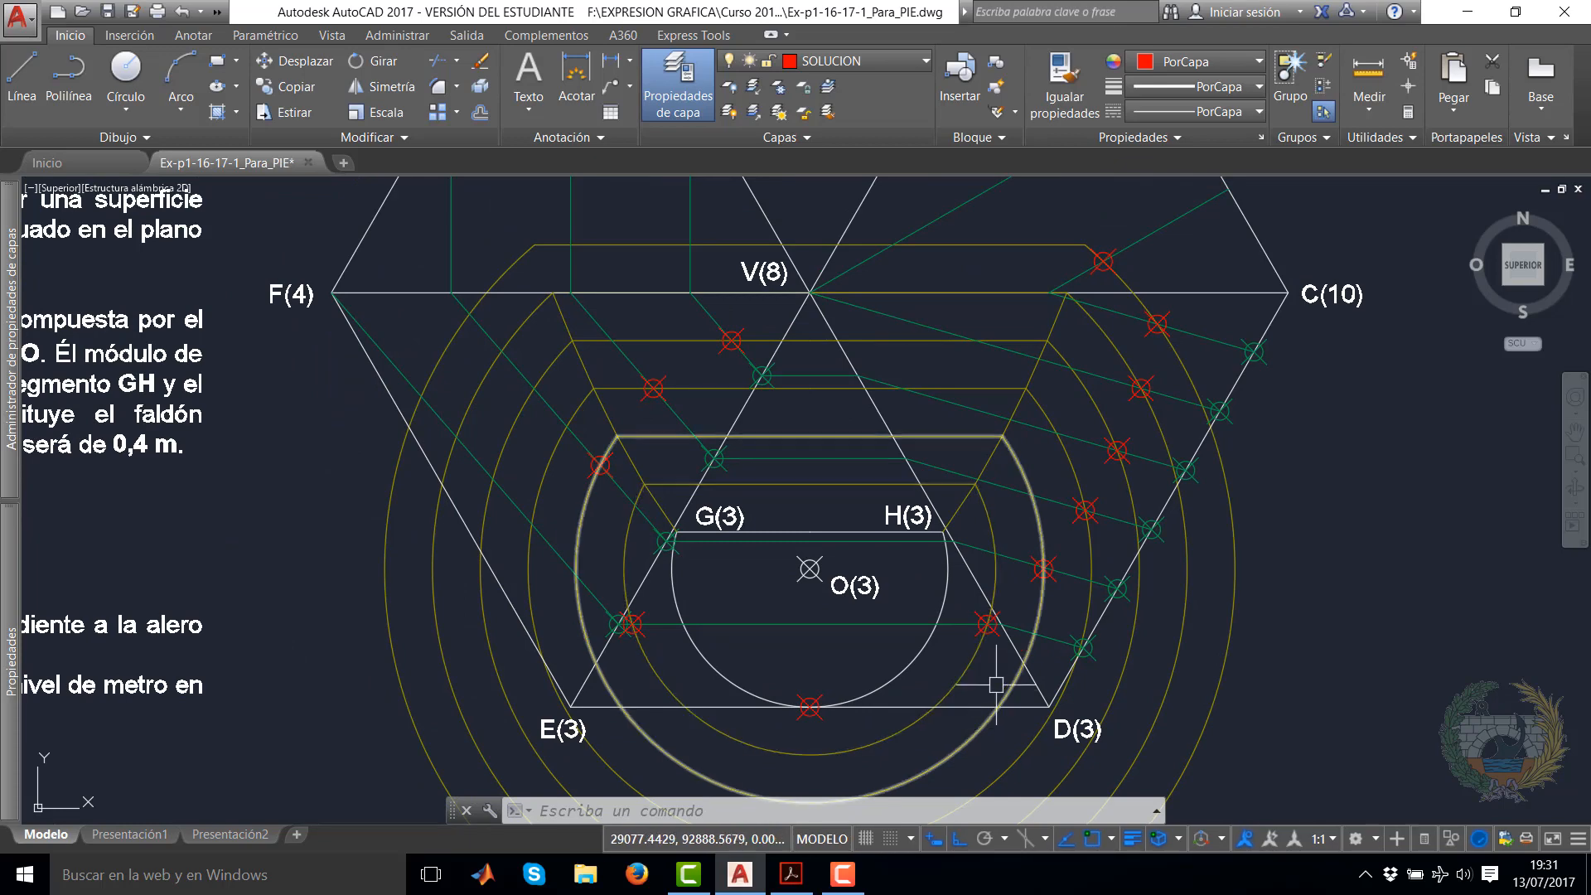
{"action": "middle_click_drag", "start_coordinate": [990, 671], "coordinate": [972, 618]}
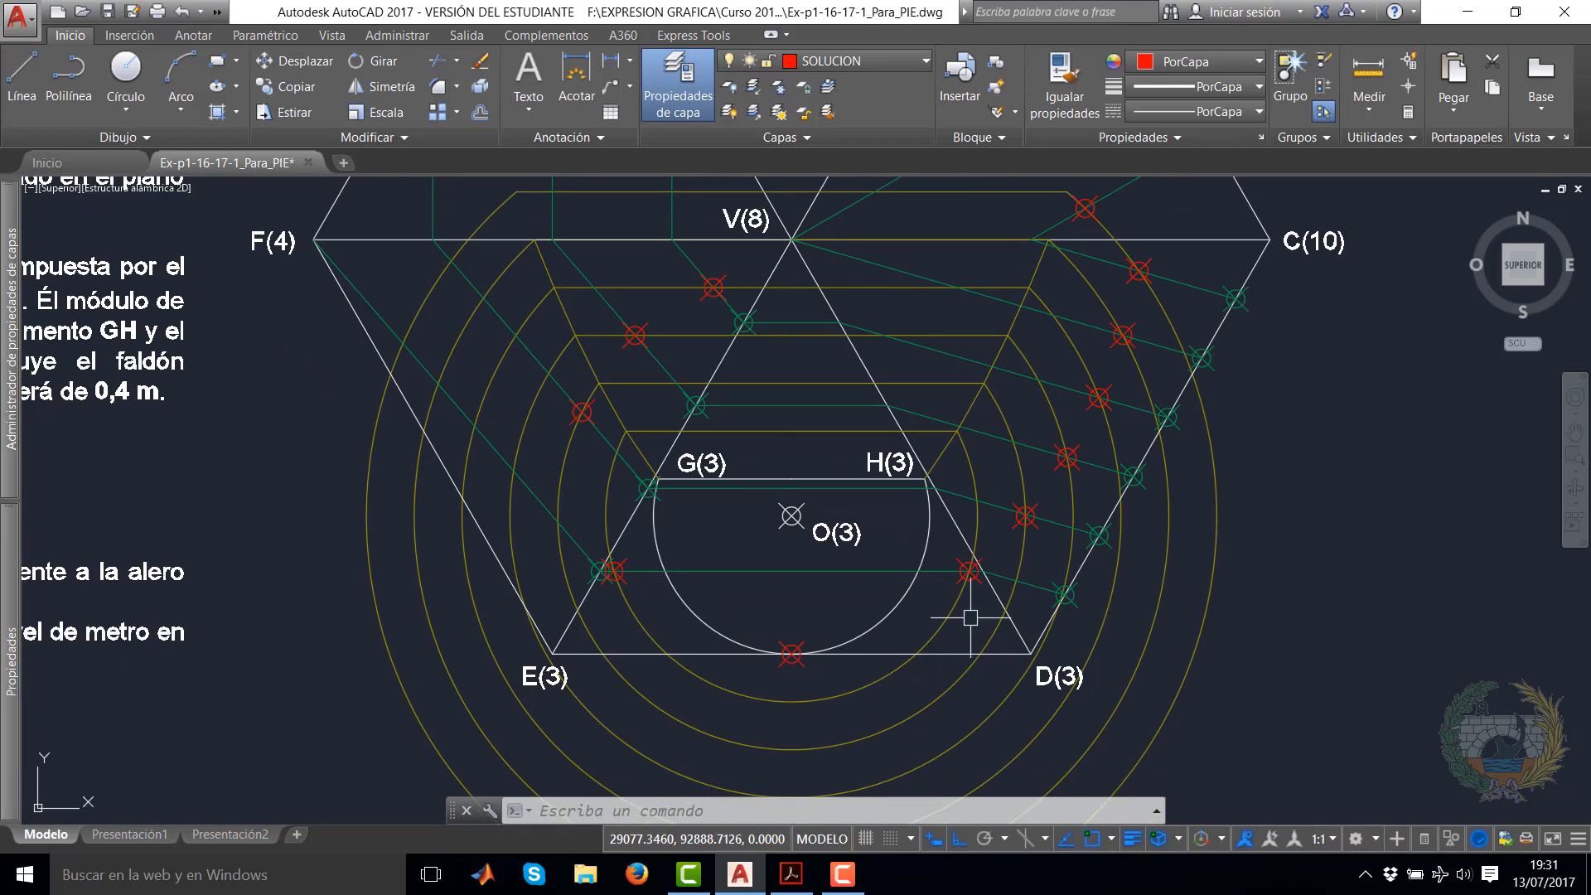
{"action": "scroll", "coordinate": [974, 613], "scroll_direction": "up", "scroll_amount": 2}
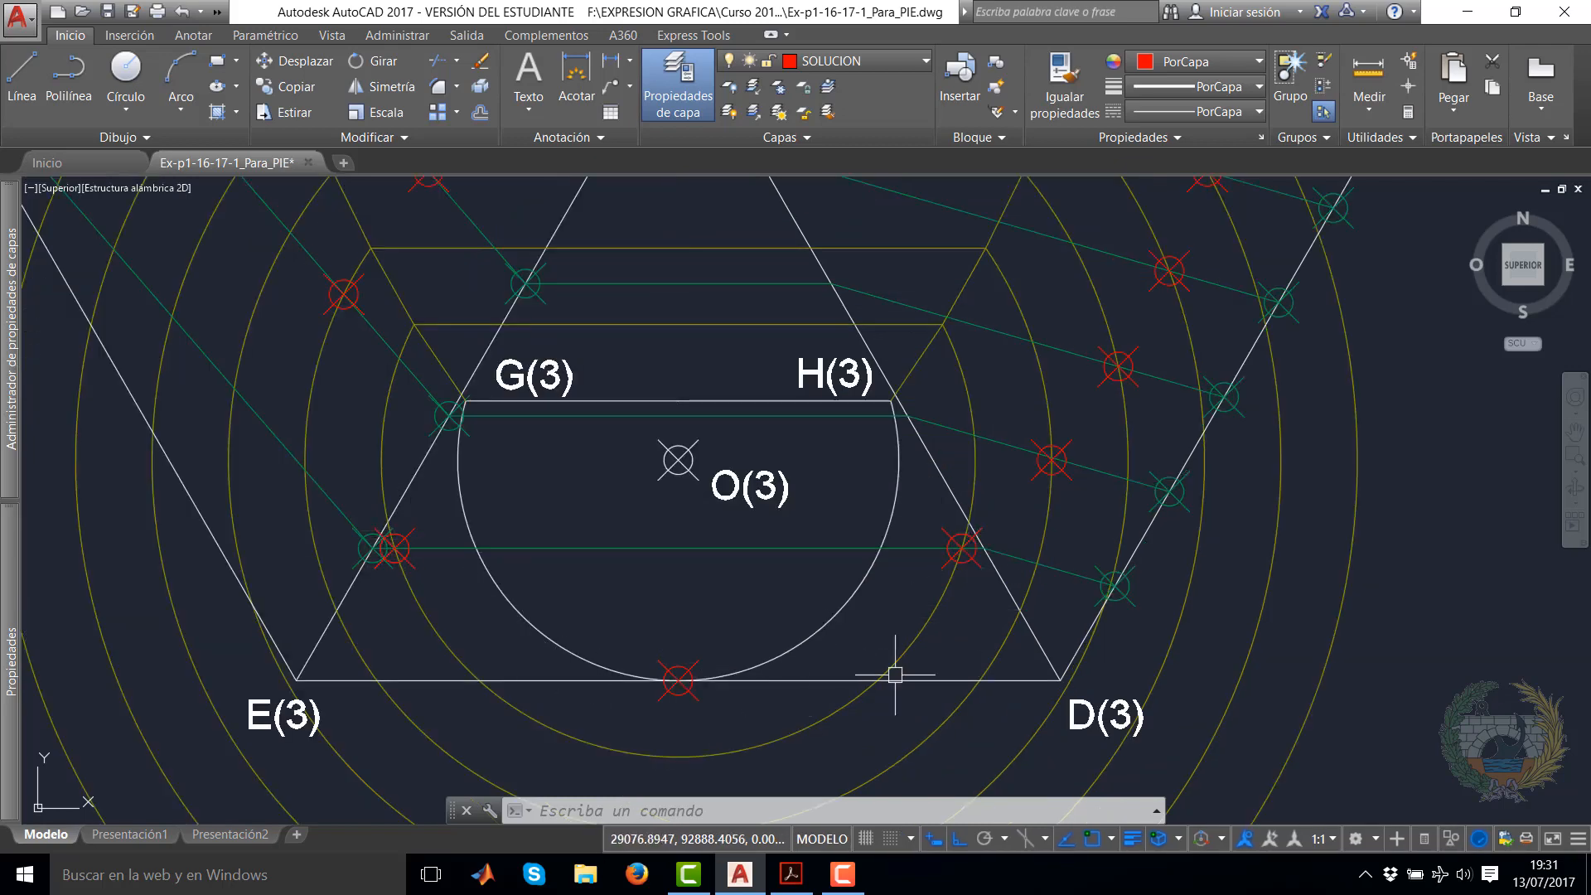
{"action": "scroll", "coordinate": [1046, 510], "scroll_direction": "down", "scroll_amount": 4}
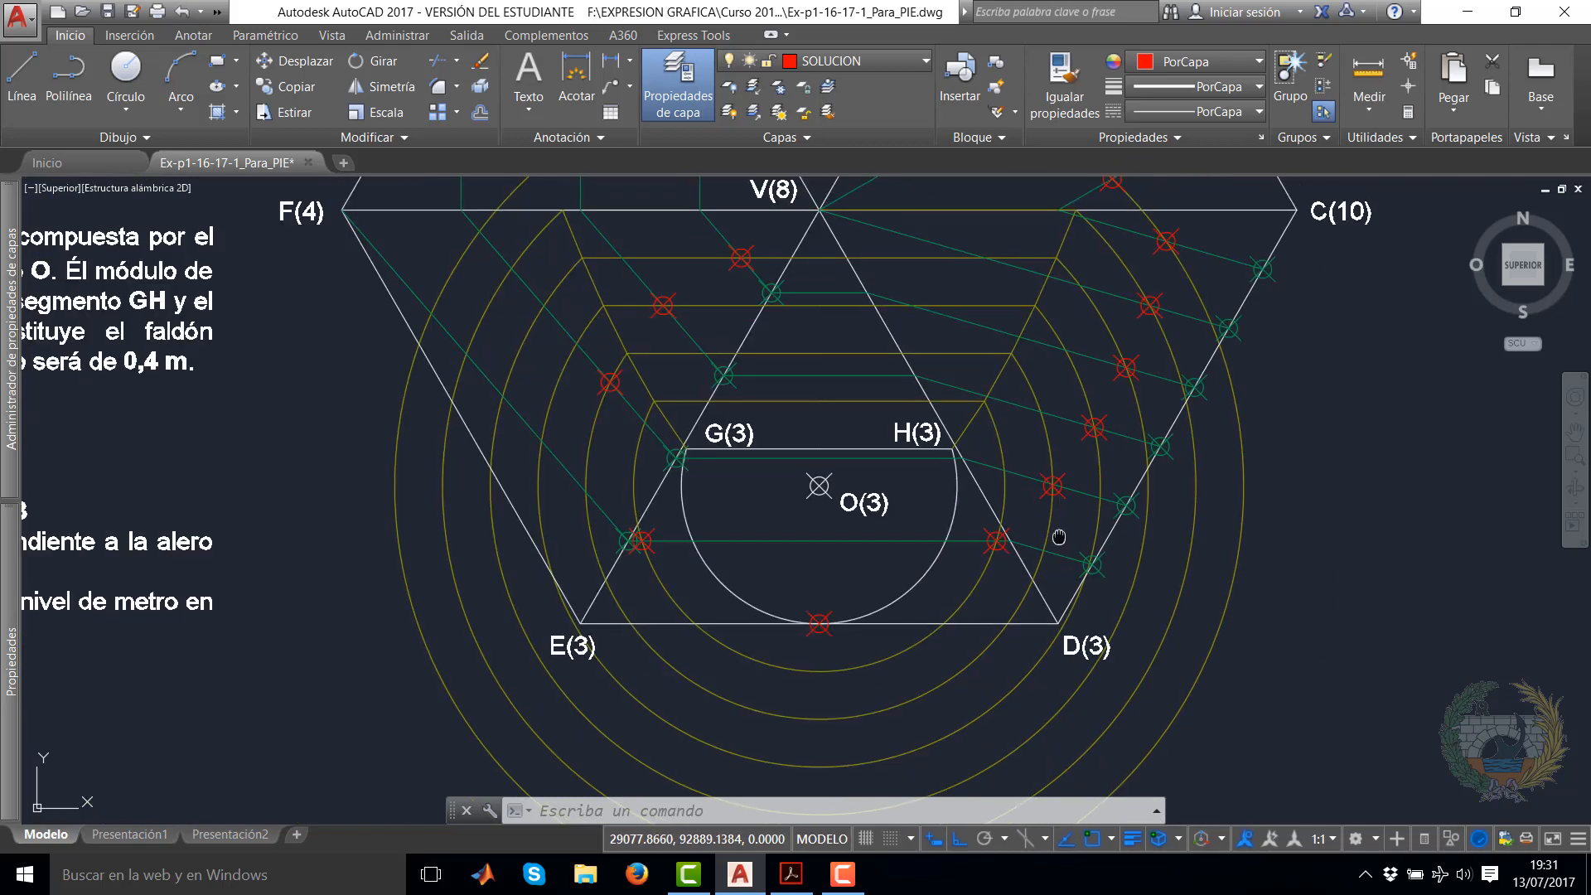
{"action": "scroll", "coordinate": [995, 555], "scroll_direction": "up", "scroll_amount": 2}
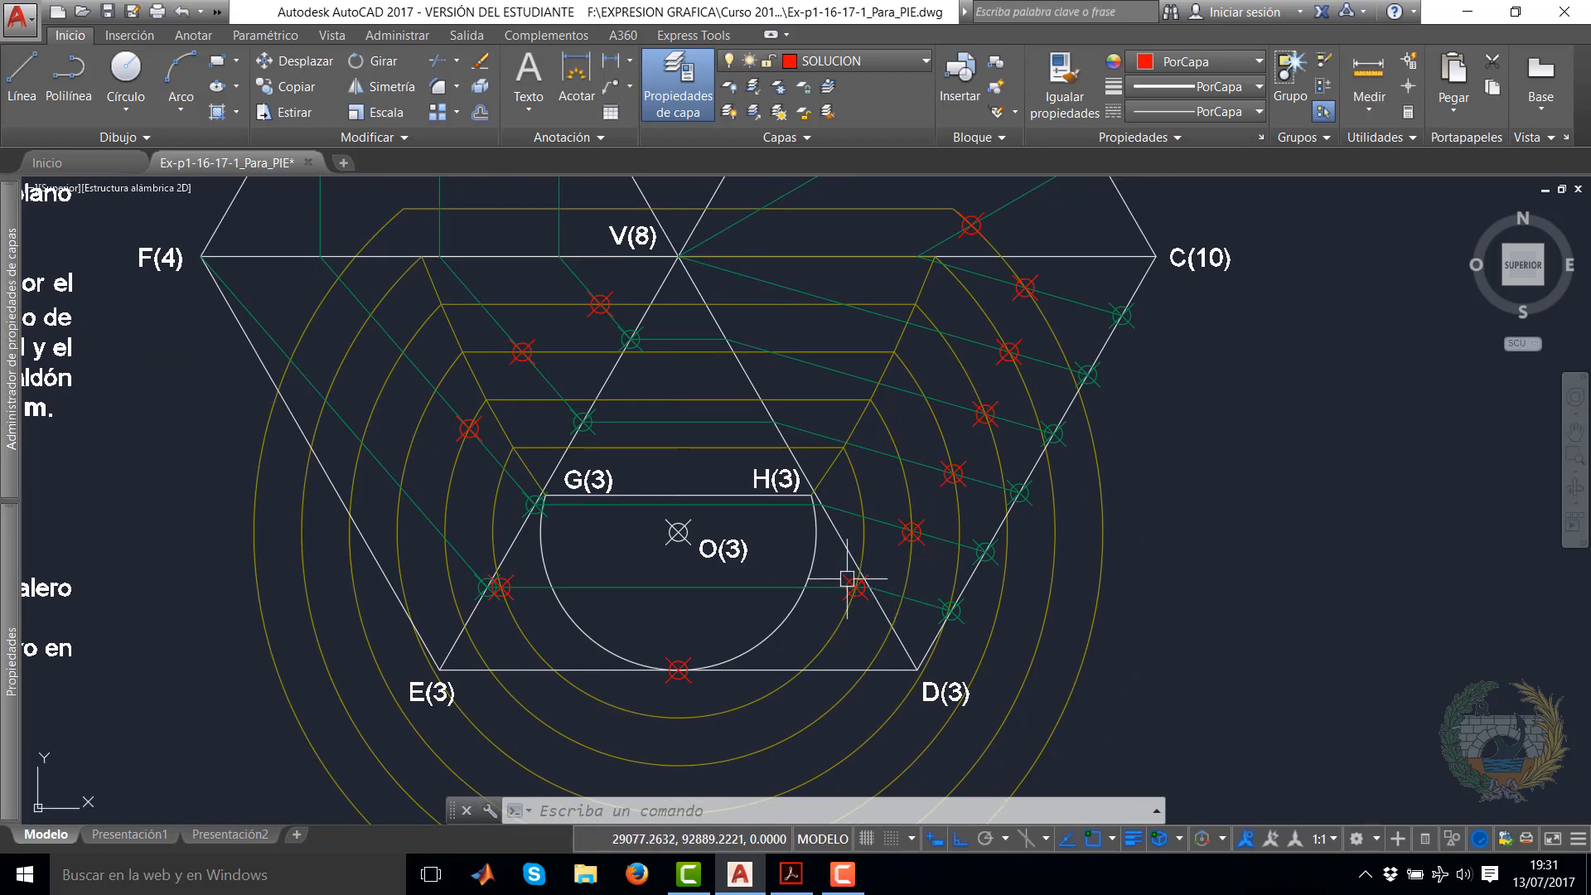
{"action": "middle_click_drag", "start_coordinate": [987, 345], "coordinate": [977, 422]}
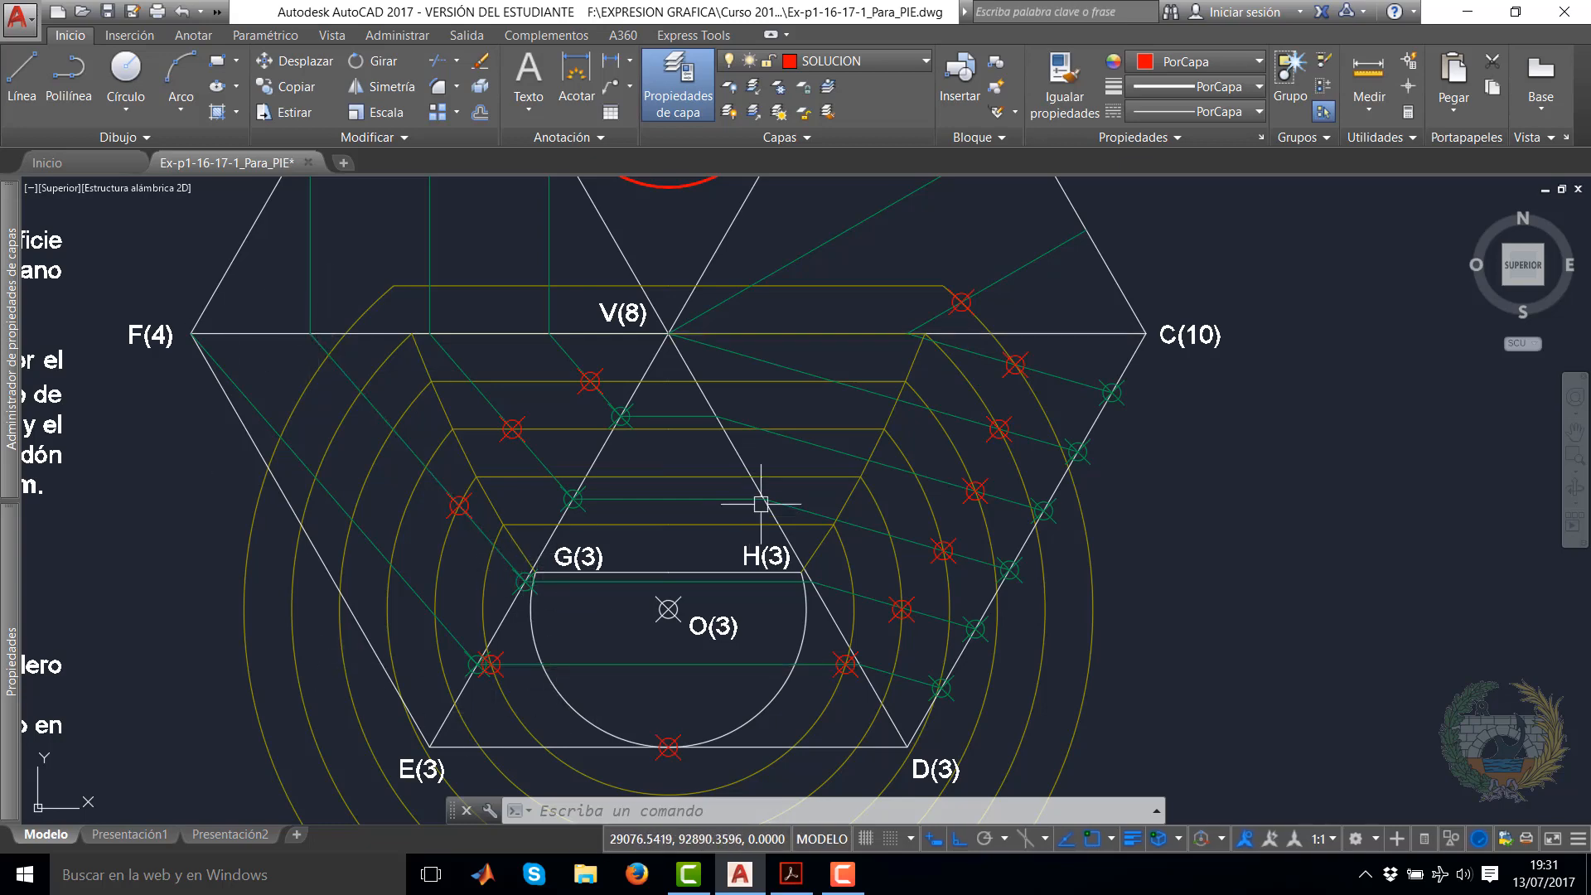
{"action": "mouse_move", "coordinate": [908, 450]}
{"action": "middle_mouse_down"}
{"action": "mouse_move", "coordinate": [1009, 376]}
{"action": "mouse_move", "coordinate": [1019, 393]}
{"action": "middle_mouse_up"}
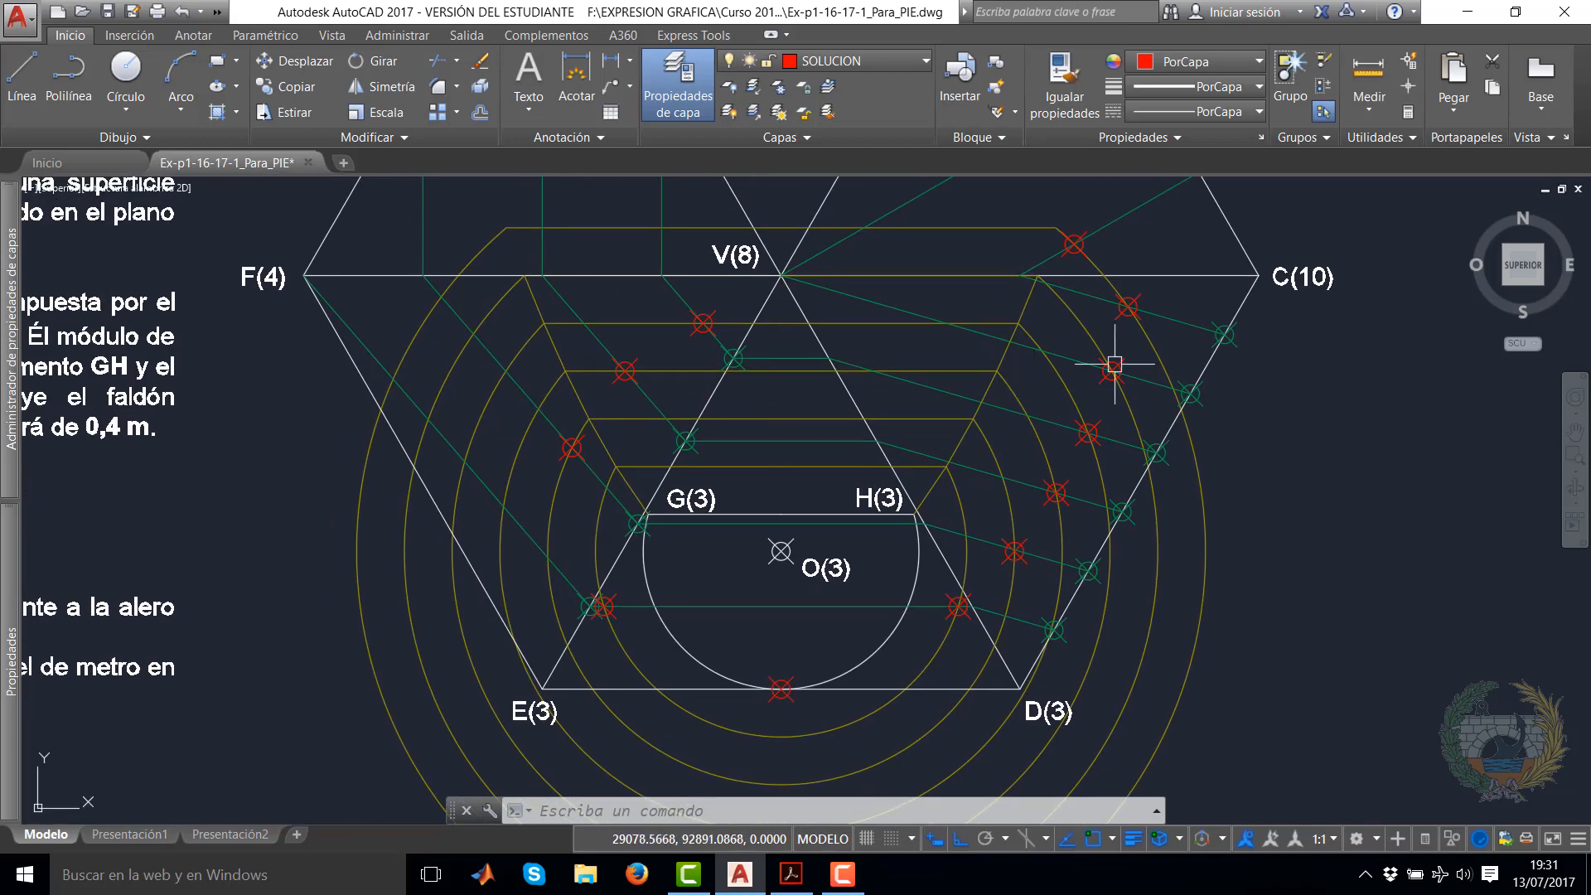
{"action": "middle_click_drag", "start_coordinate": [1083, 330], "coordinate": [1094, 358]}
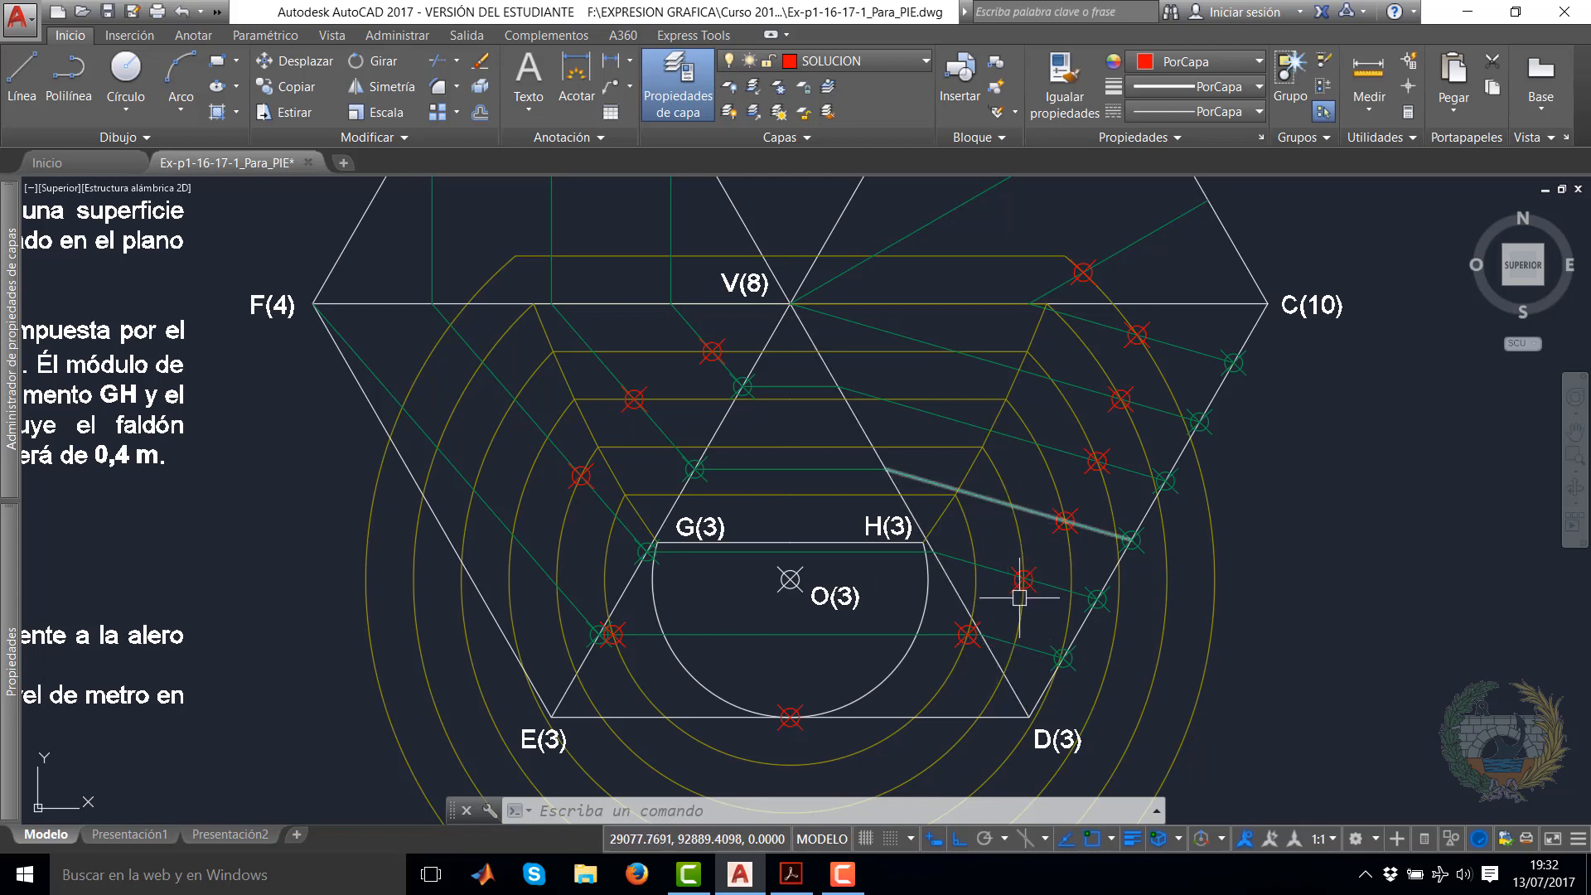
Extend the horizontal exterior contour just below GH past H to the second patio contour
{"action": "left_click", "coordinate": [457, 63]}
{"action": "left_click", "coordinate": [468, 132]}
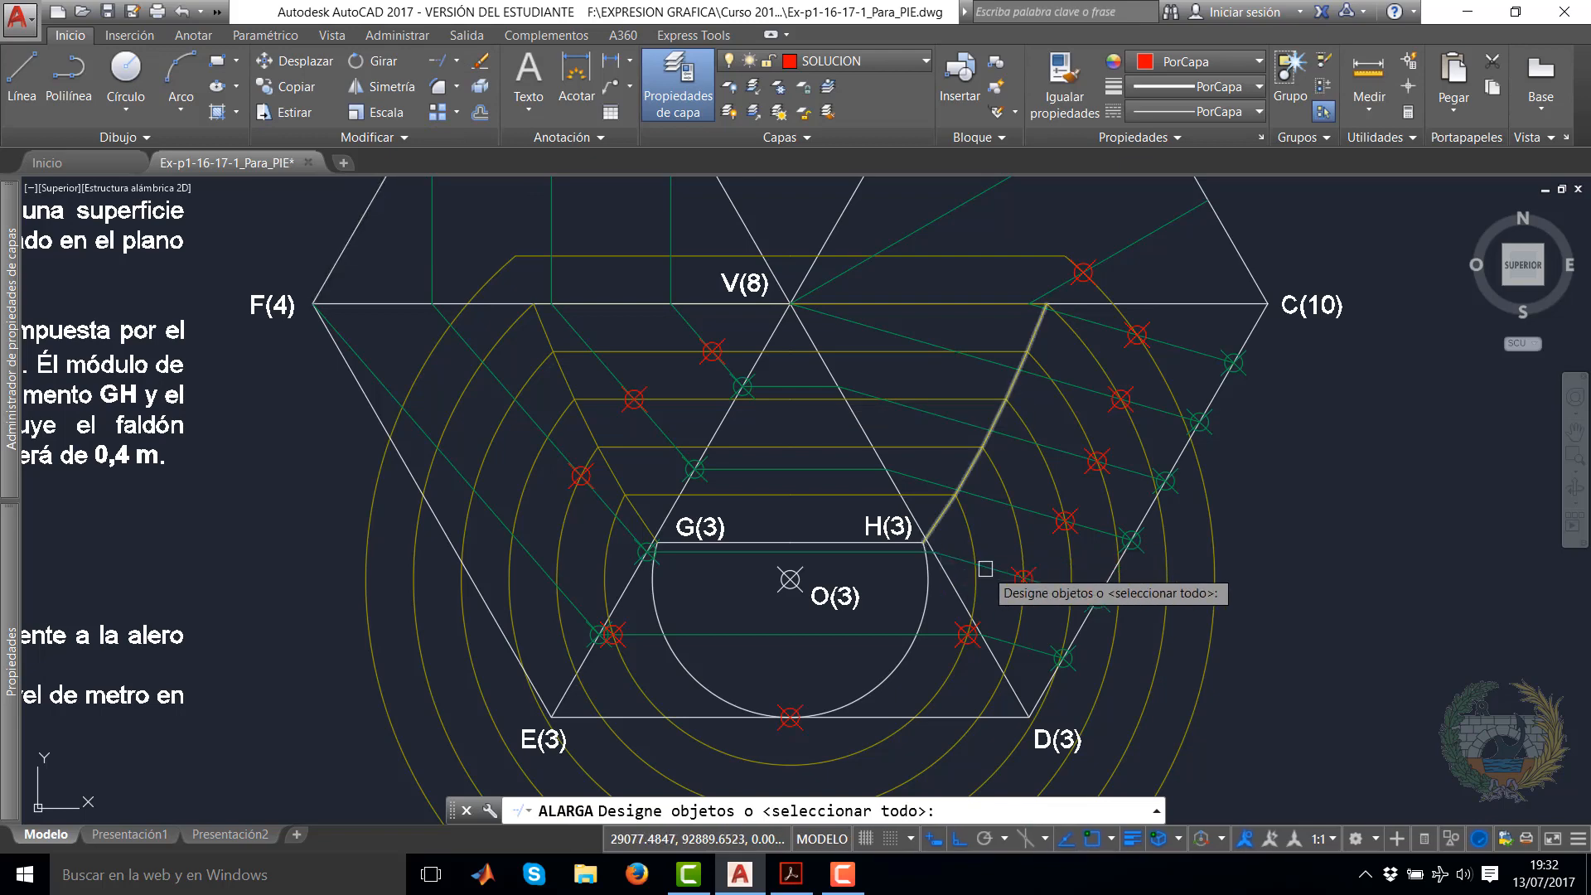
{"action": "left_click", "coordinate": [1023, 546]}
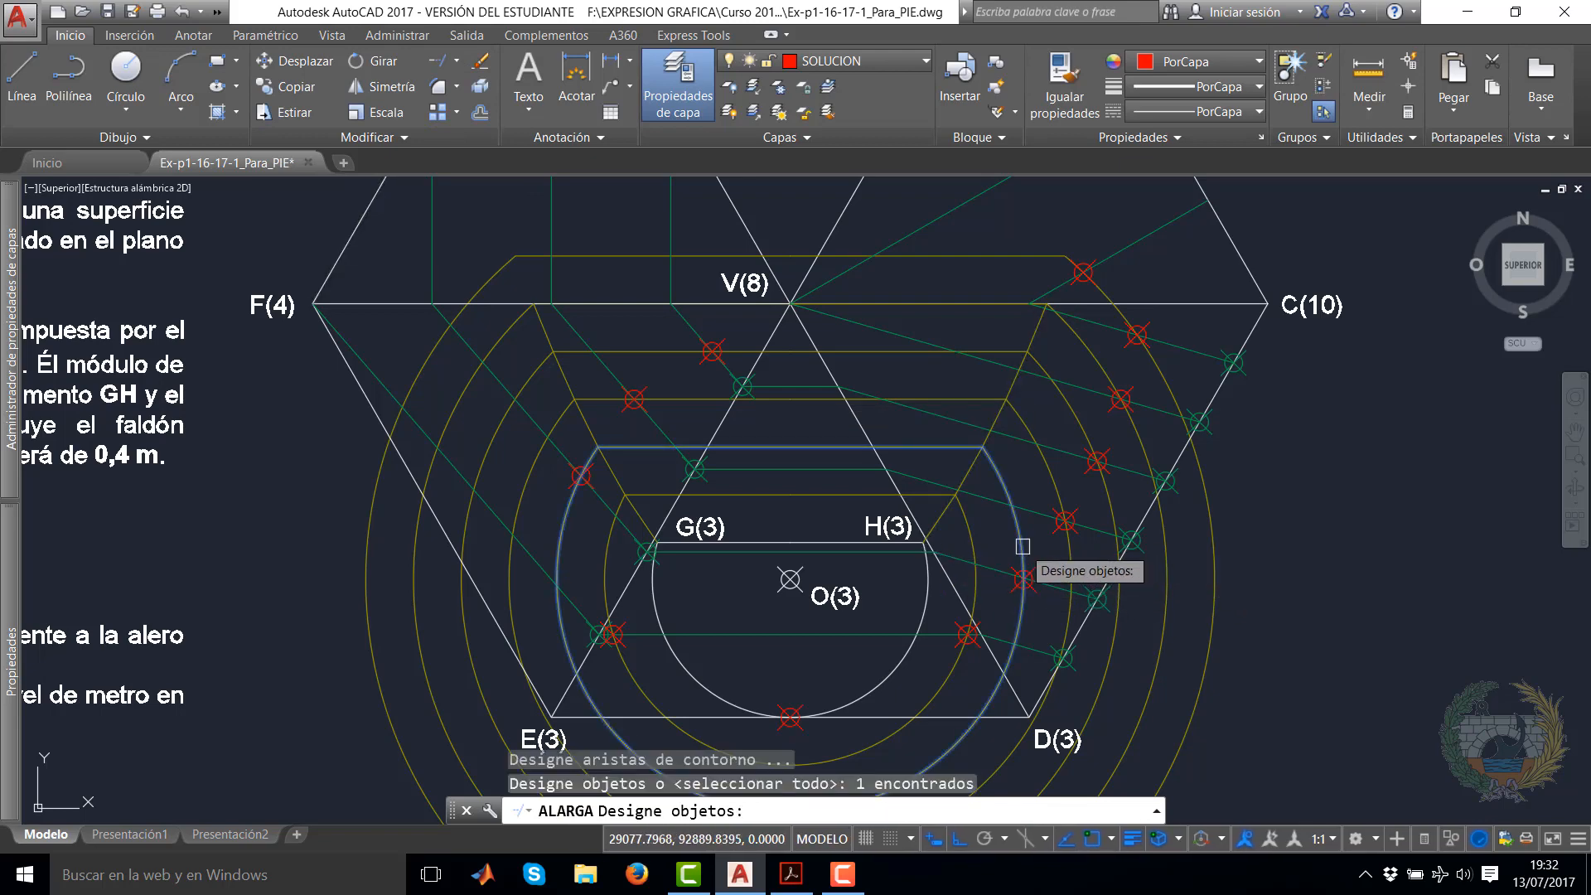
{"action": "key", "text": "Return"}
{"action": "left_click", "coordinate": [1019, 546]}
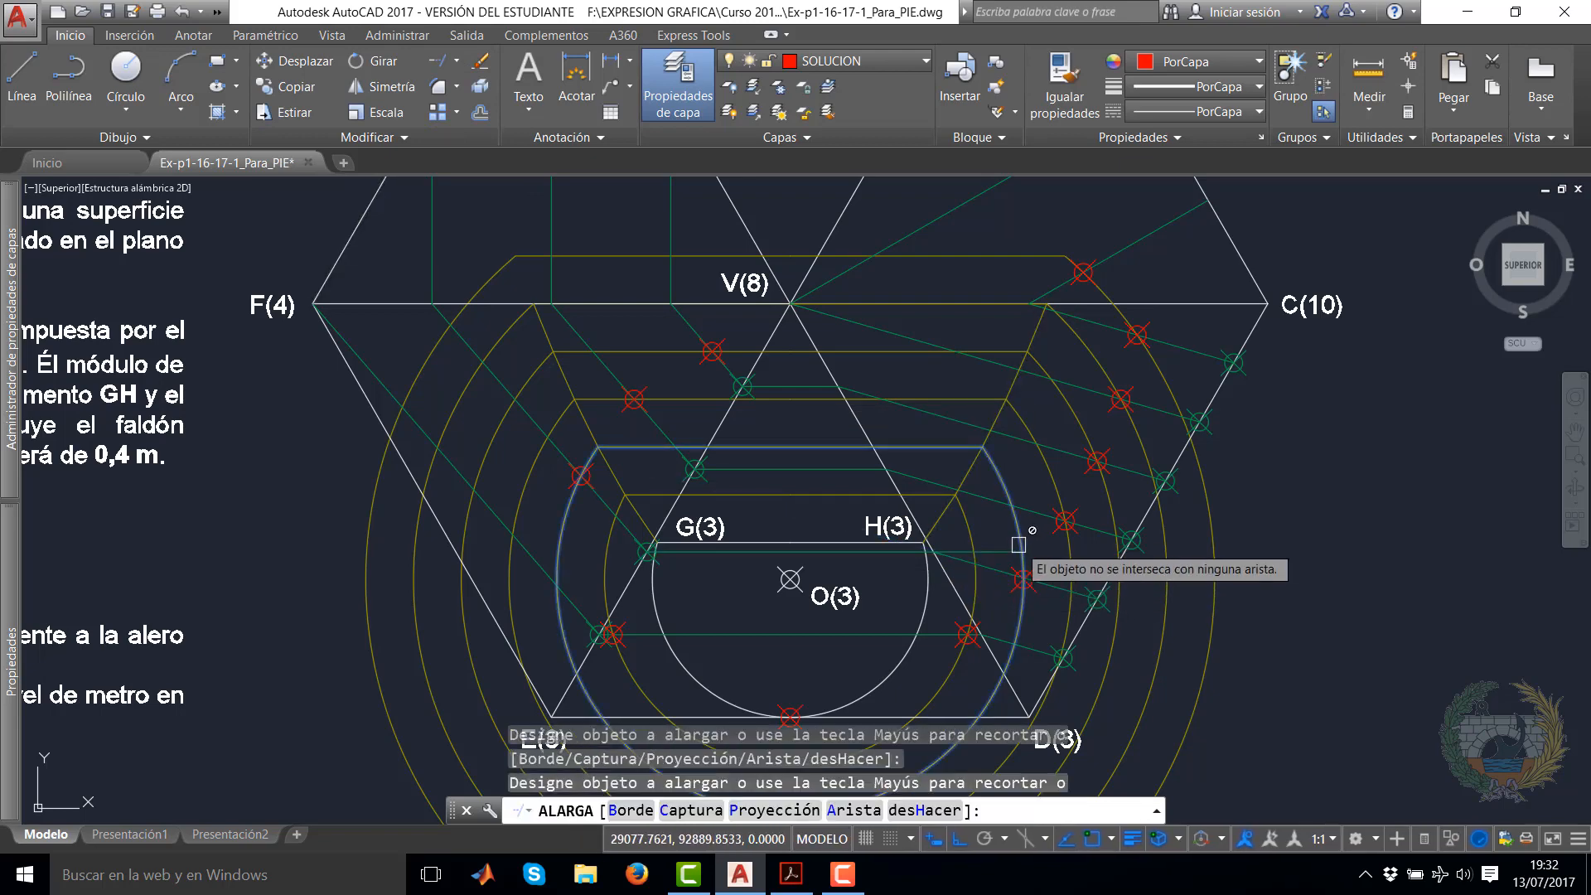
{"action": "right_click", "coordinate": [1019, 547]}
{"action": "left_click", "coordinate": [1139, 557]}
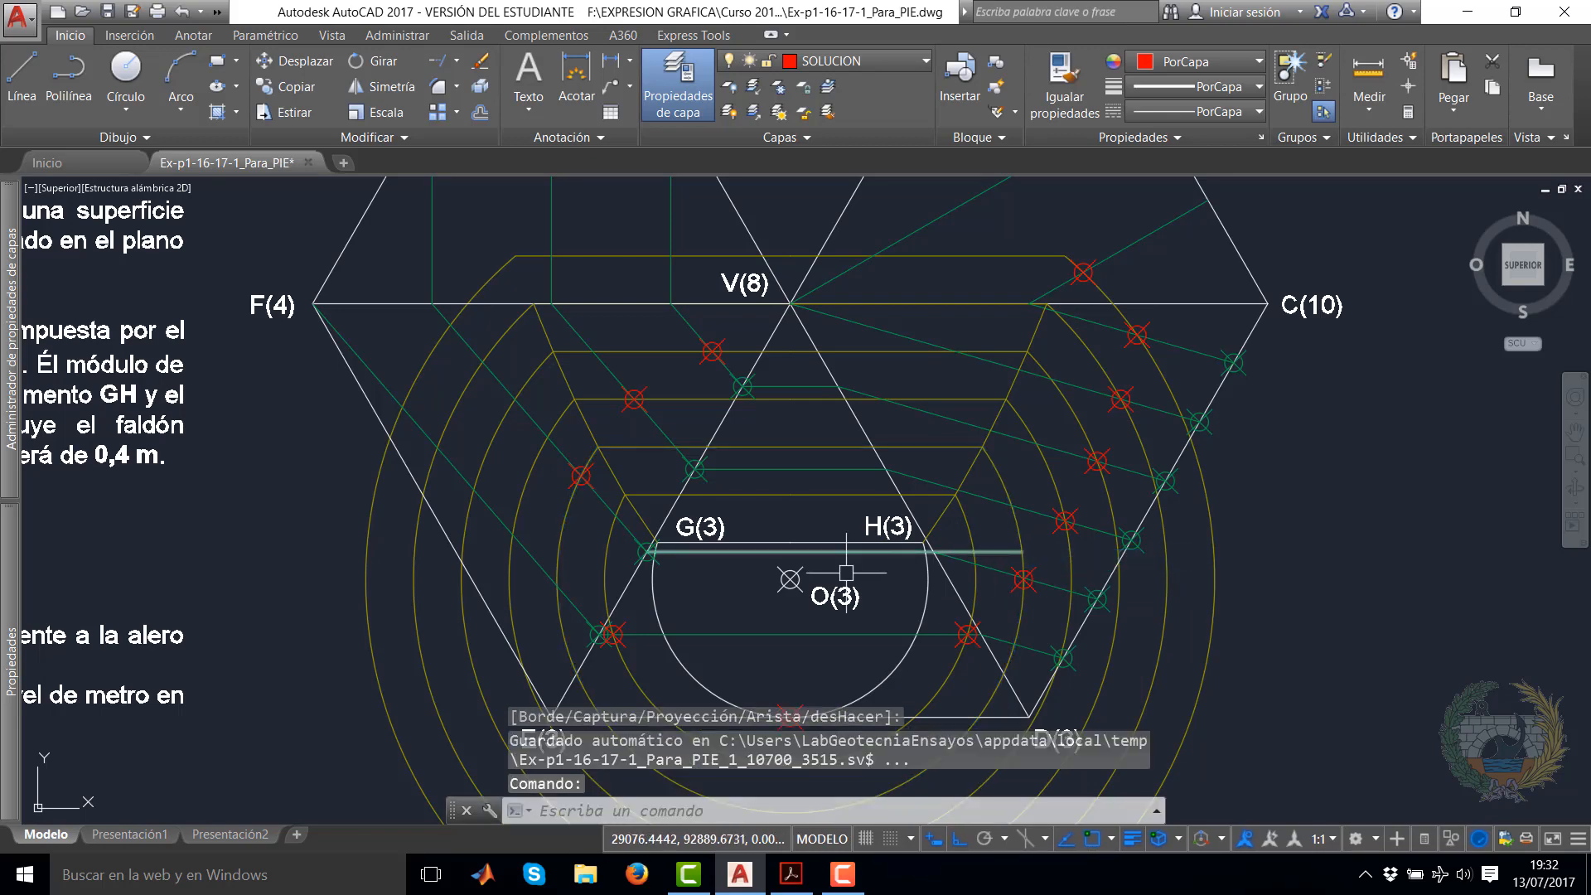
Extend the same horizontal contour past G to the opposite side of the second patio contour
{"action": "right_click", "coordinate": [613, 556]}
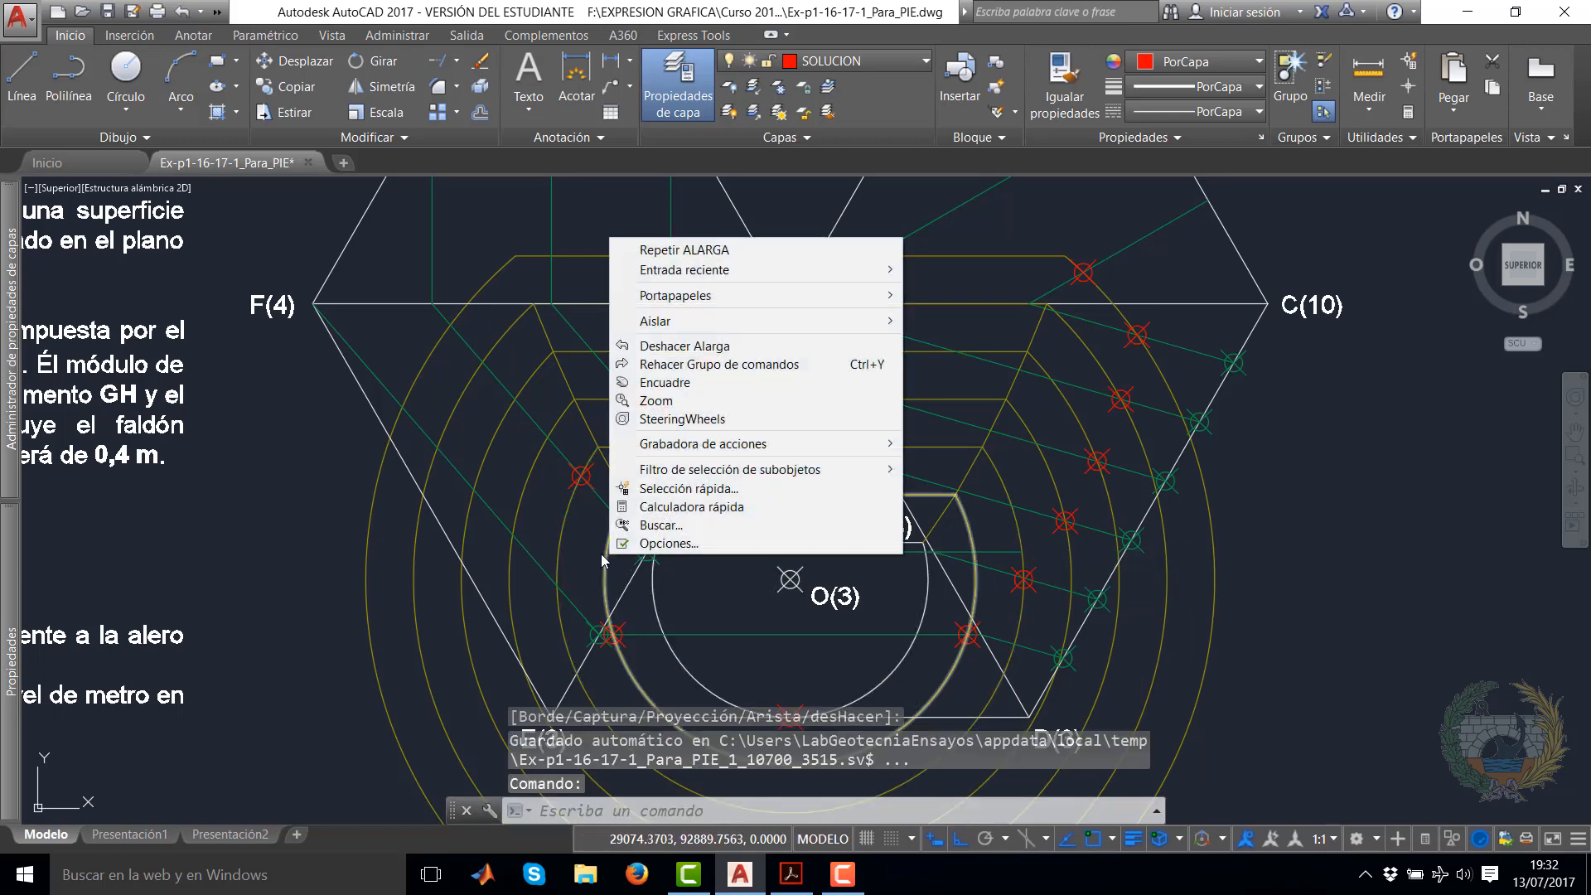
{"action": "left_click", "coordinate": [655, 251]}
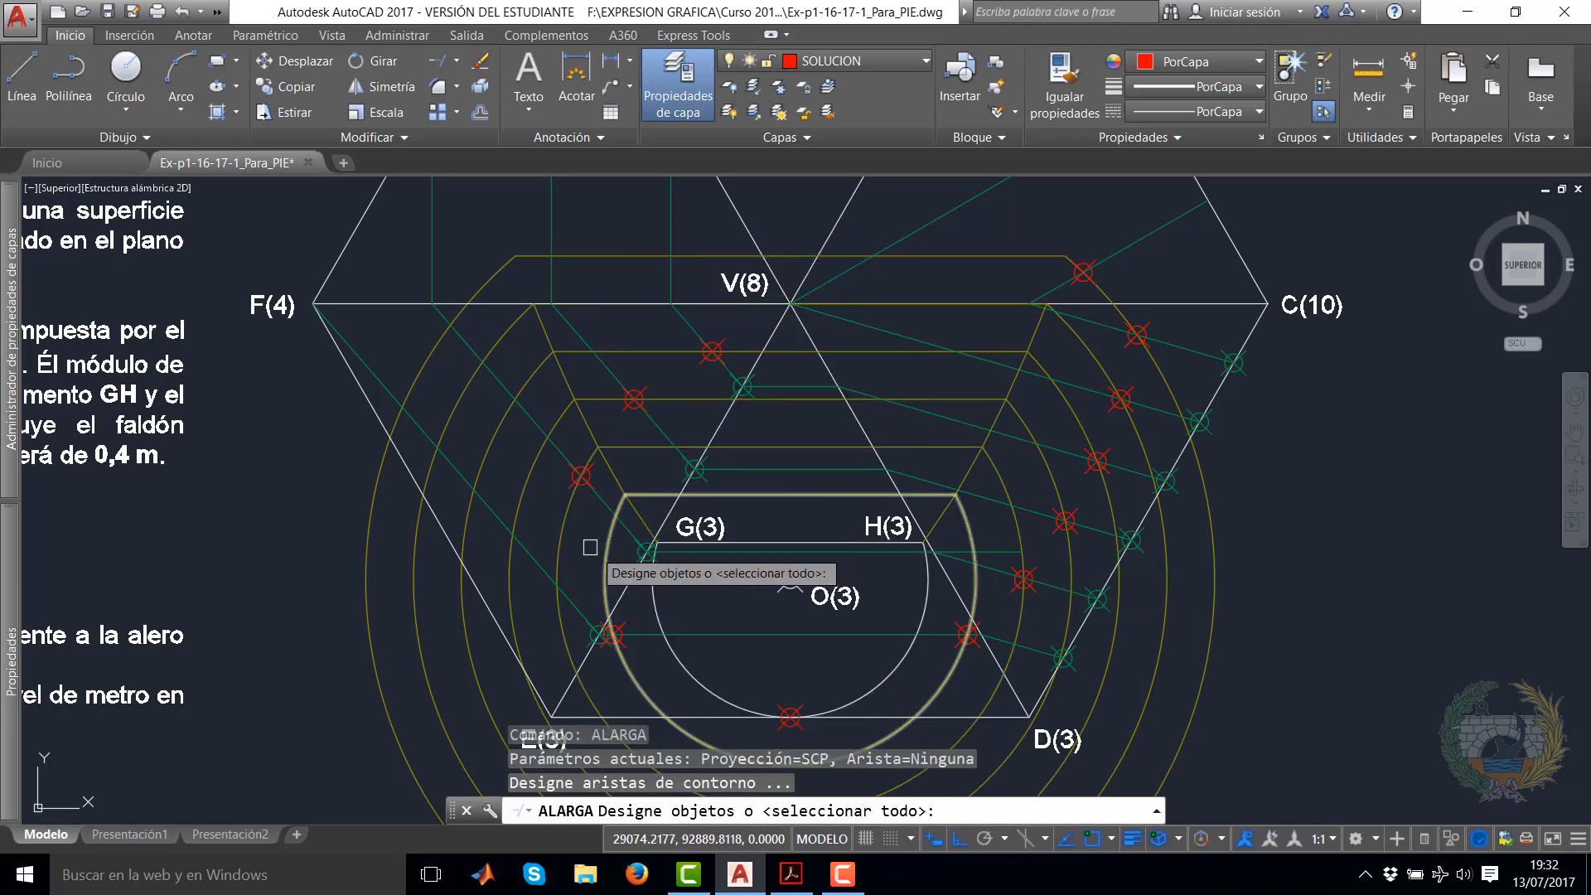
{"action": "left_click", "coordinate": [568, 541]}
{"action": "key", "text": "Return"}
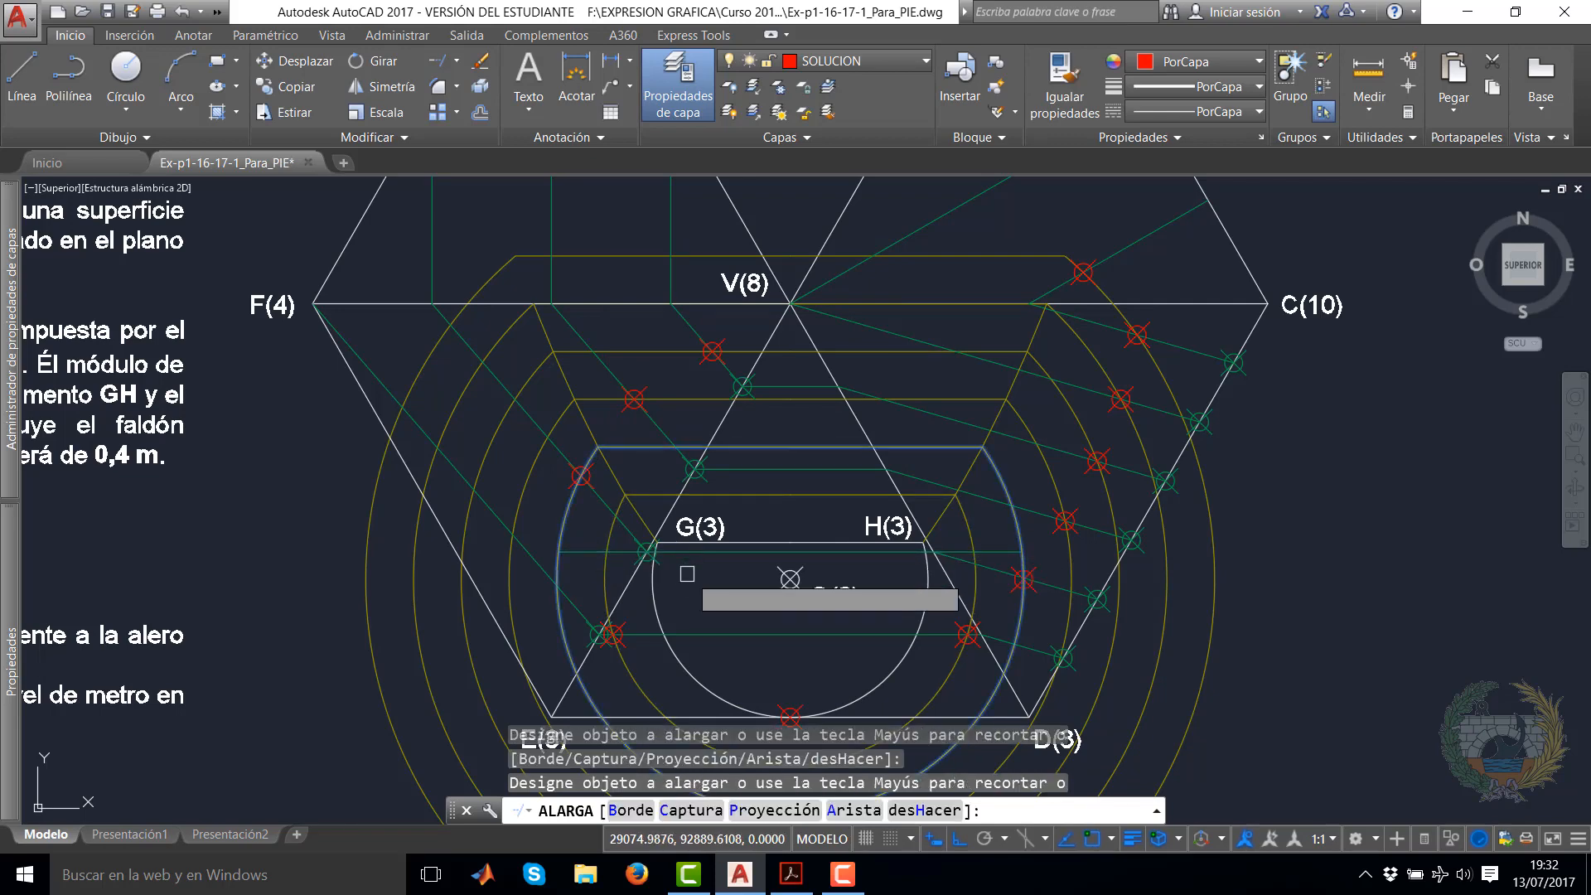
{"action": "right_click", "coordinate": [761, 573]}
{"action": "left_click", "coordinate": [783, 589]}
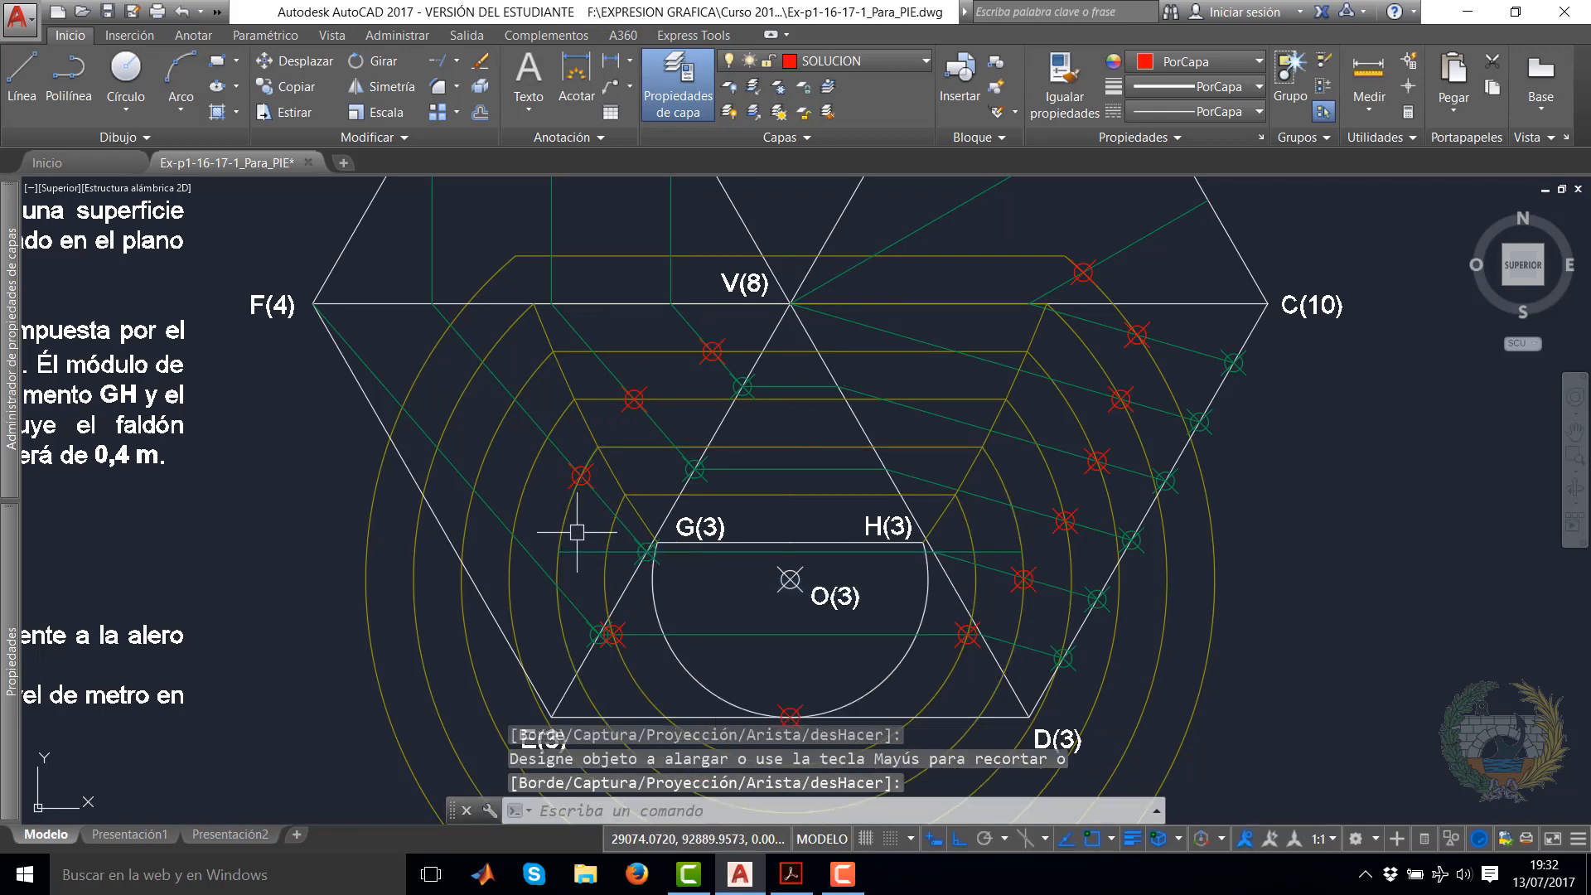
Draw a polyline from the left end of the extended contour near GH through the three marked points around eave ED to its right end
{"action": "middle_click_drag", "start_coordinate": [563, 545], "coordinate": [548, 426]}
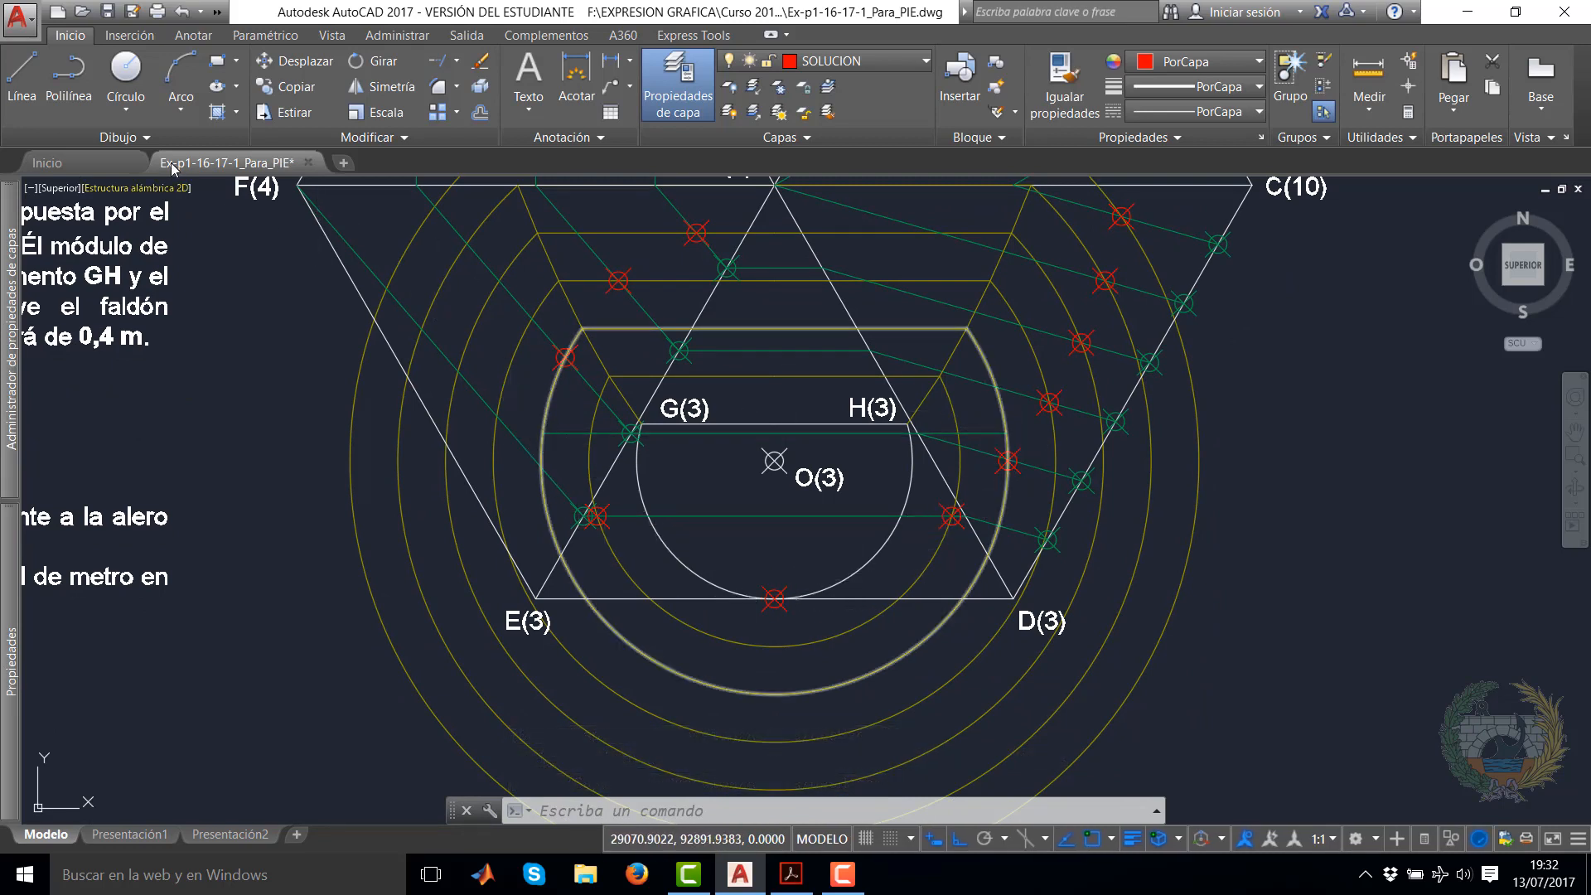
{"action": "left_click", "coordinate": [70, 79]}
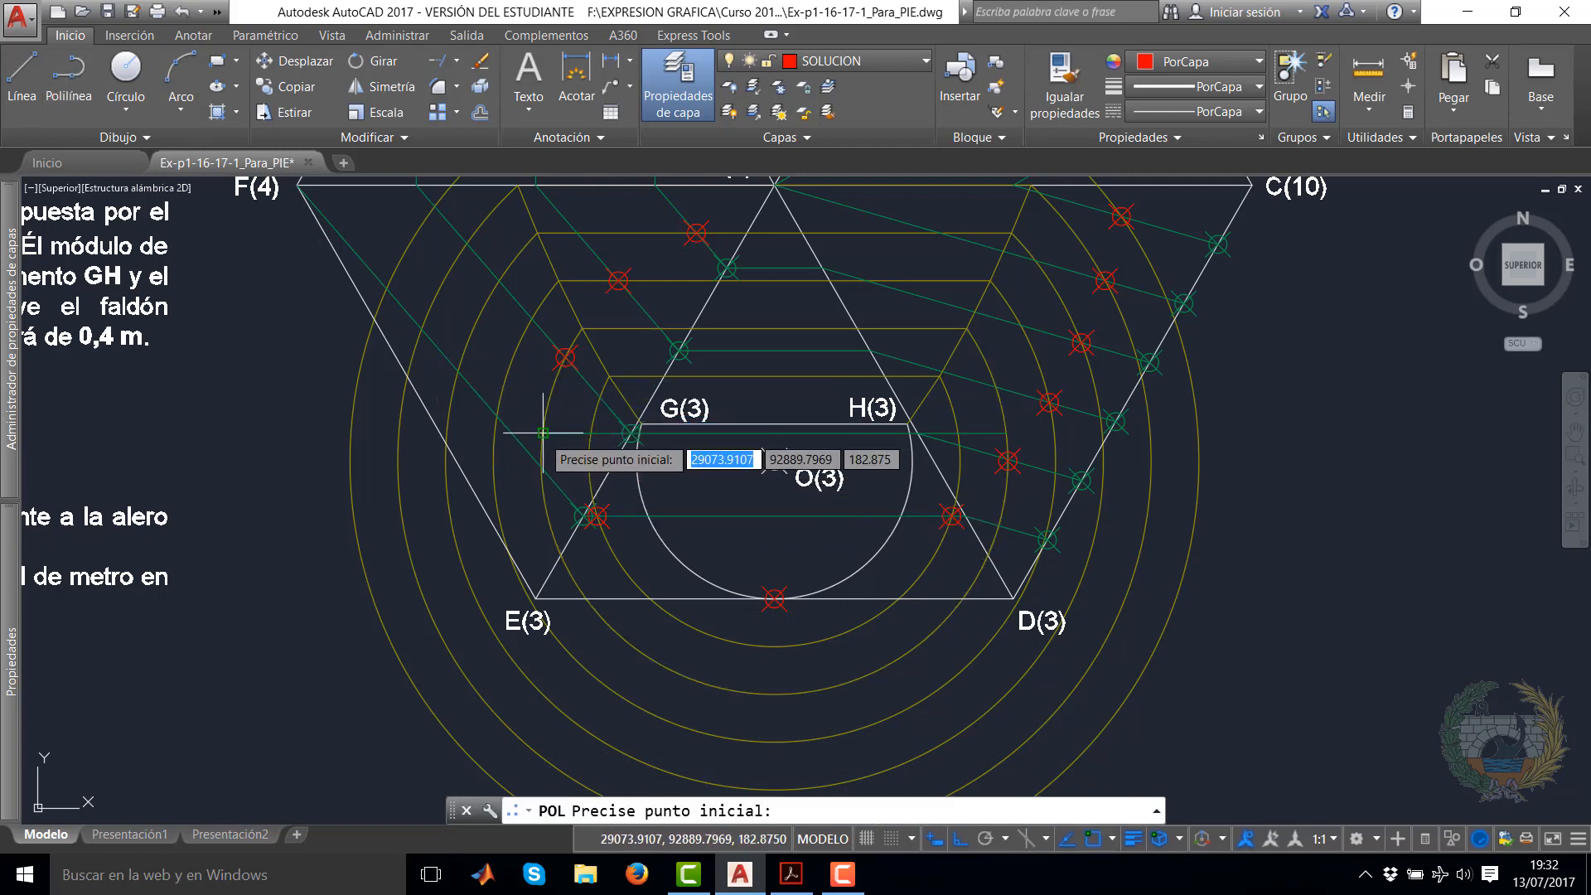
{"action": "left_click", "coordinate": [595, 515]}
{"action": "scroll", "coordinate": [613, 547], "scroll_direction": "up", "scroll_amount": 6}
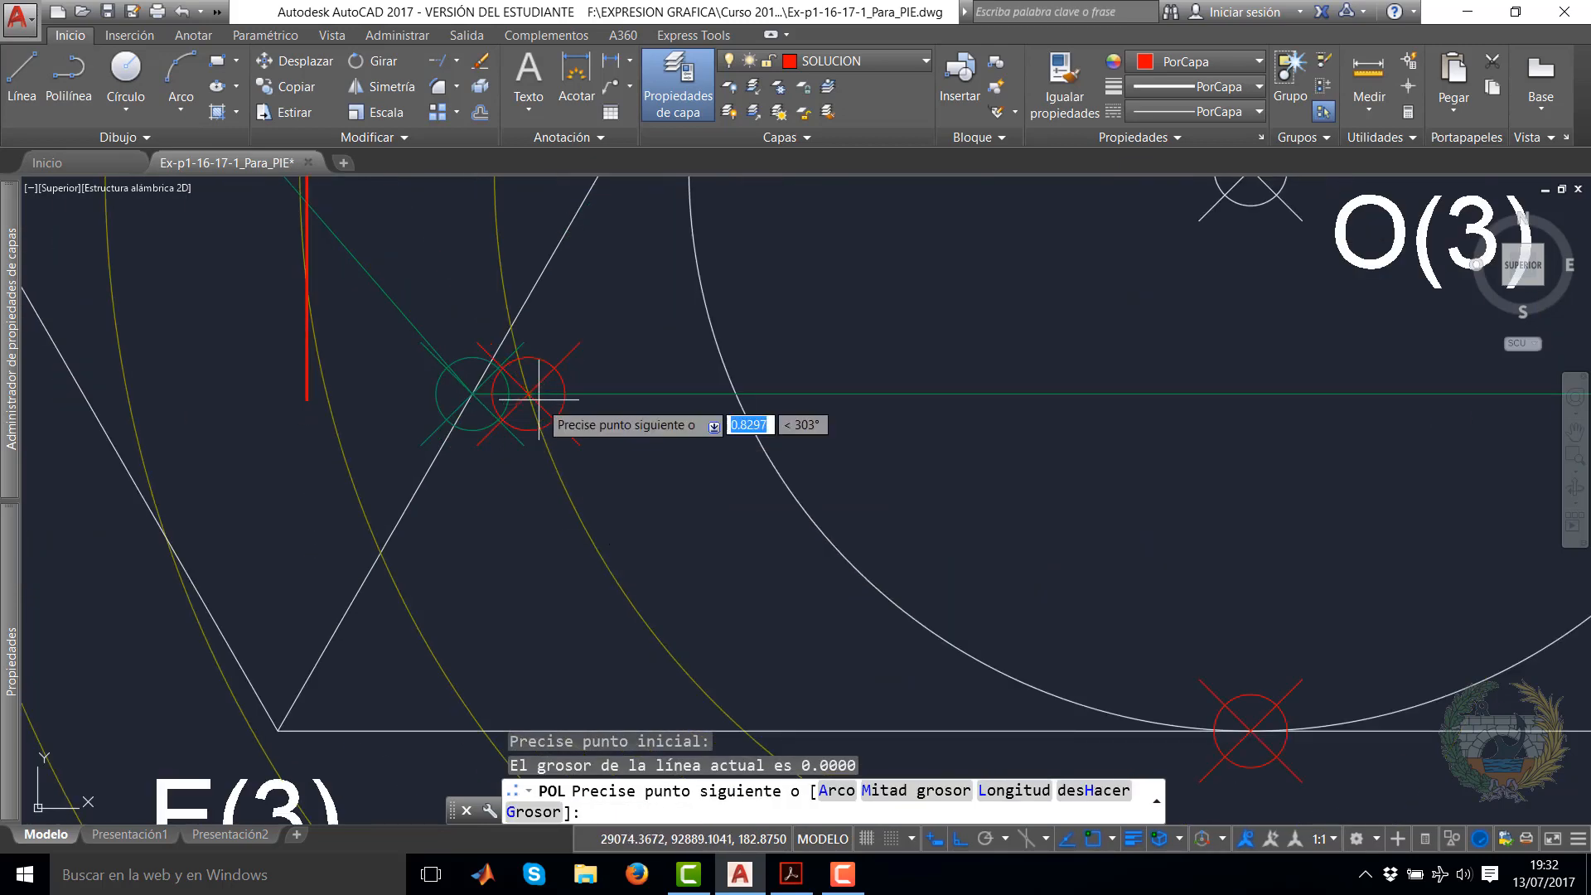
{"action": "left_click", "coordinate": [1252, 731]}
{"action": "scroll", "coordinate": [1251, 731], "scroll_direction": "down", "scroll_amount": 5}
{"action": "scroll", "coordinate": [1028, 614], "scroll_direction": "up", "scroll_amount": 3}
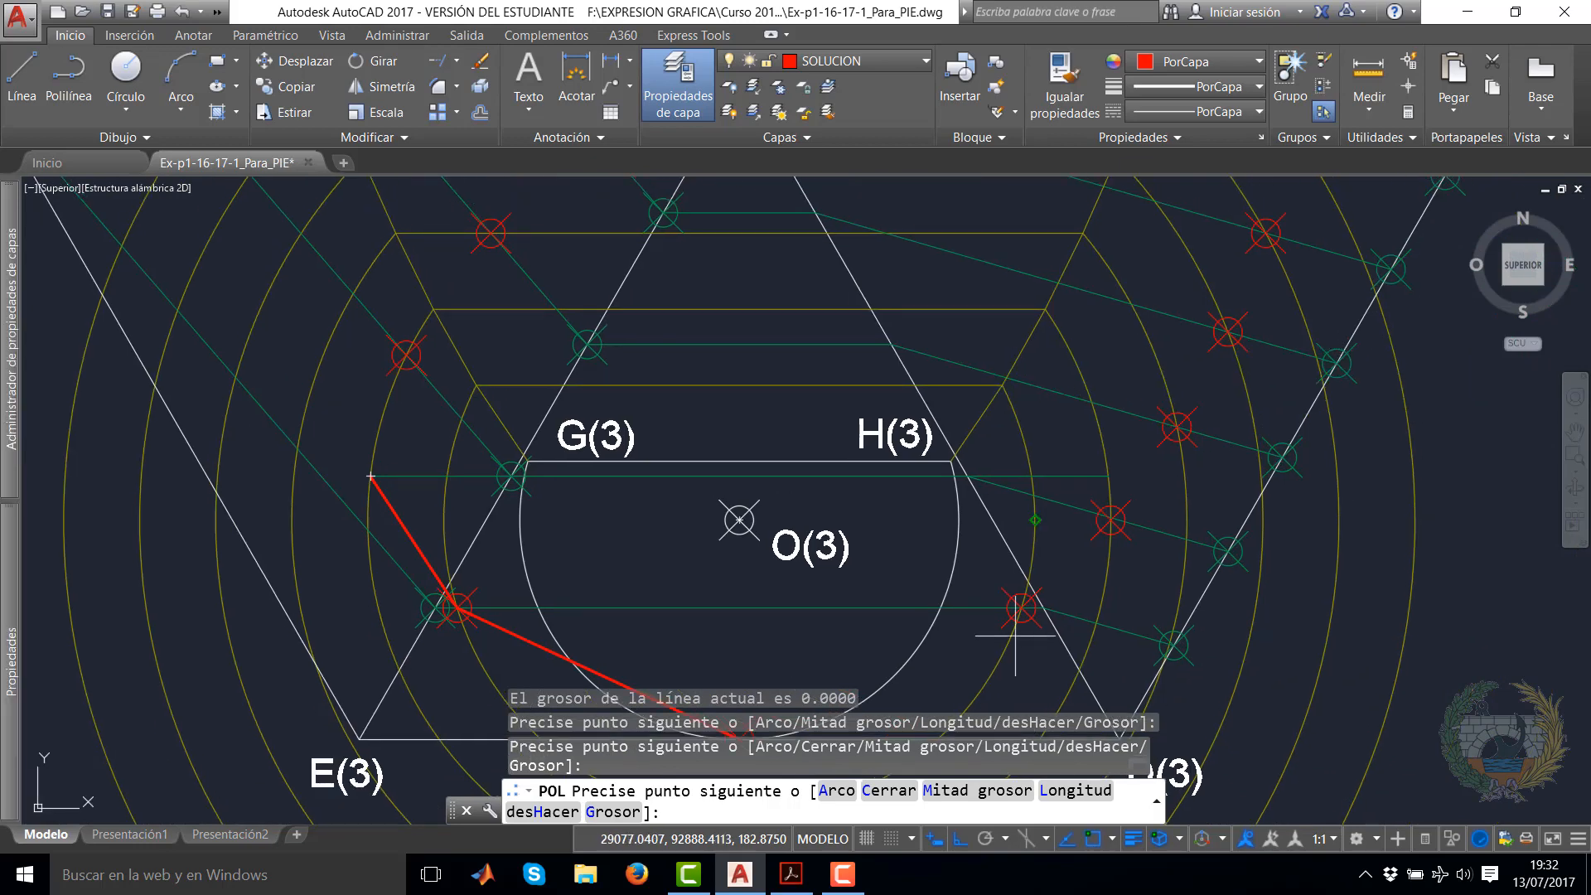
{"action": "left_click", "coordinate": [1026, 609]}
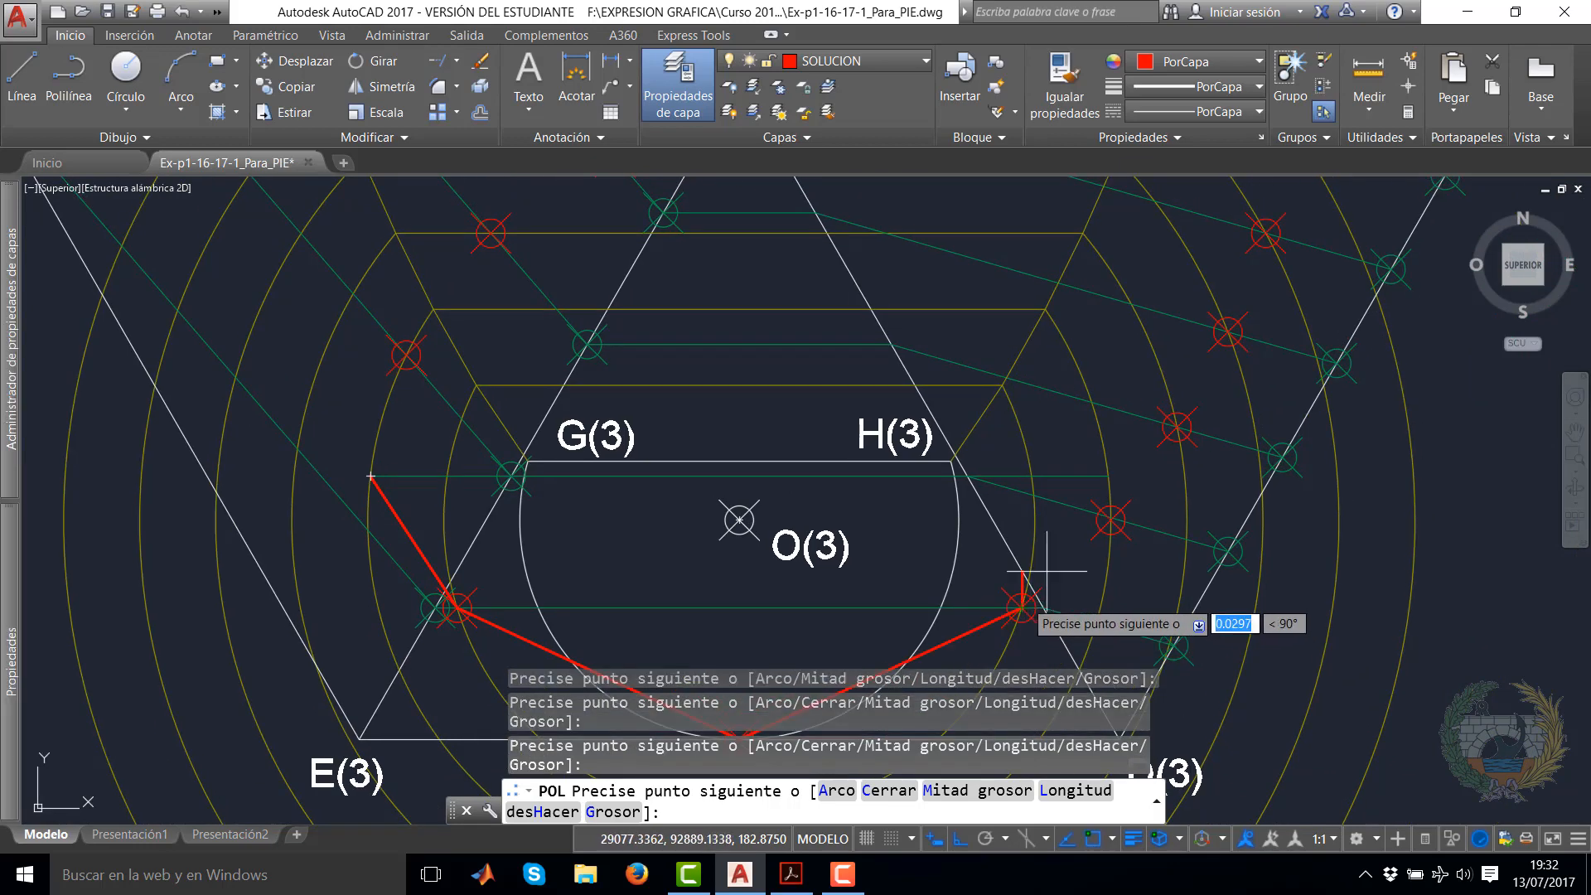
{"action": "left_click", "coordinate": [1108, 474]}
{"action": "right_click", "coordinate": [1111, 464]}
{"action": "left_click", "coordinate": [1181, 470]}
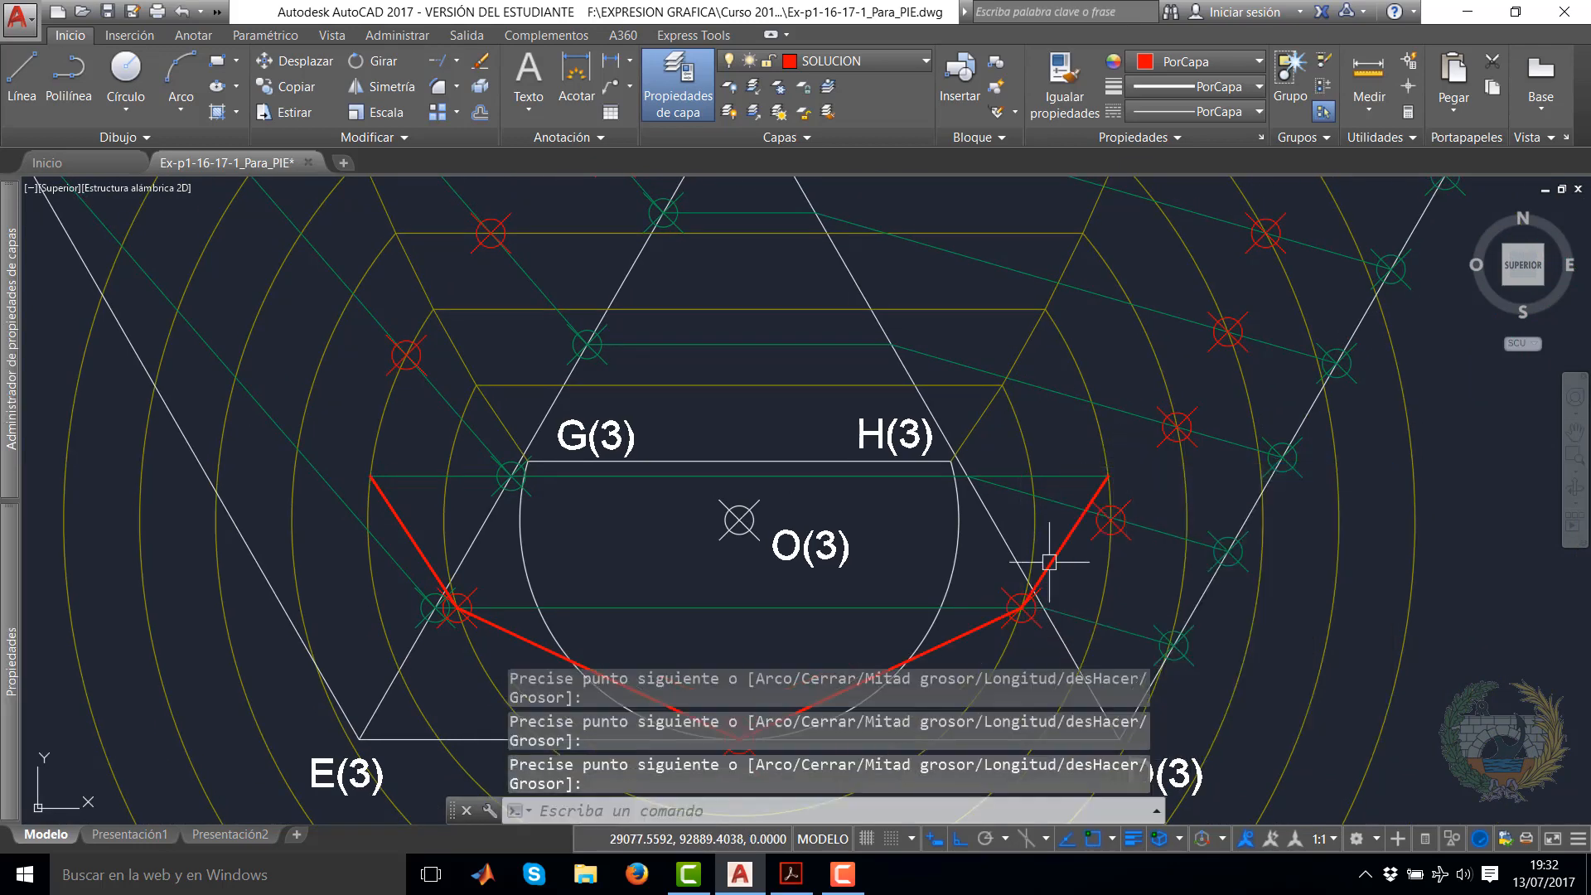
Convert the polyline around the patio's circular part into a fitted curve with the Edit Polyline curve-fit option
{"action": "scroll", "coordinate": [1030, 543], "scroll_direction": "down", "scroll_amount": 3}
{"action": "middle_click_drag", "start_coordinate": [1031, 543], "coordinate": [1027, 503]}
{"action": "scroll", "coordinate": [829, 507], "scroll_direction": "up", "scroll_amount": 6}
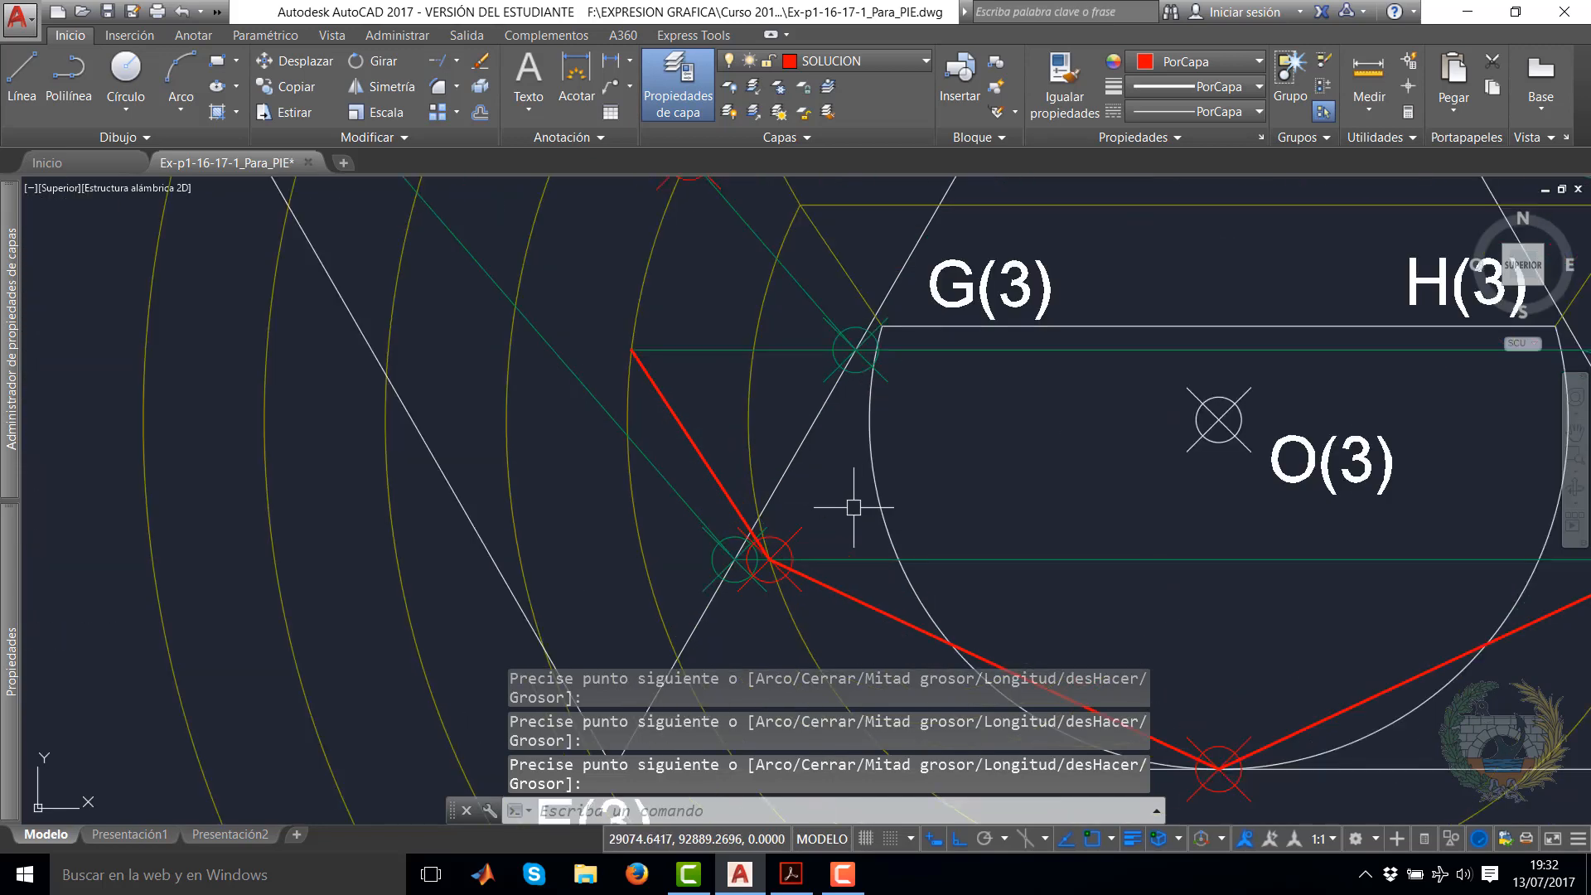
{"action": "scroll", "coordinate": [892, 496], "scroll_direction": "down", "scroll_amount": 4}
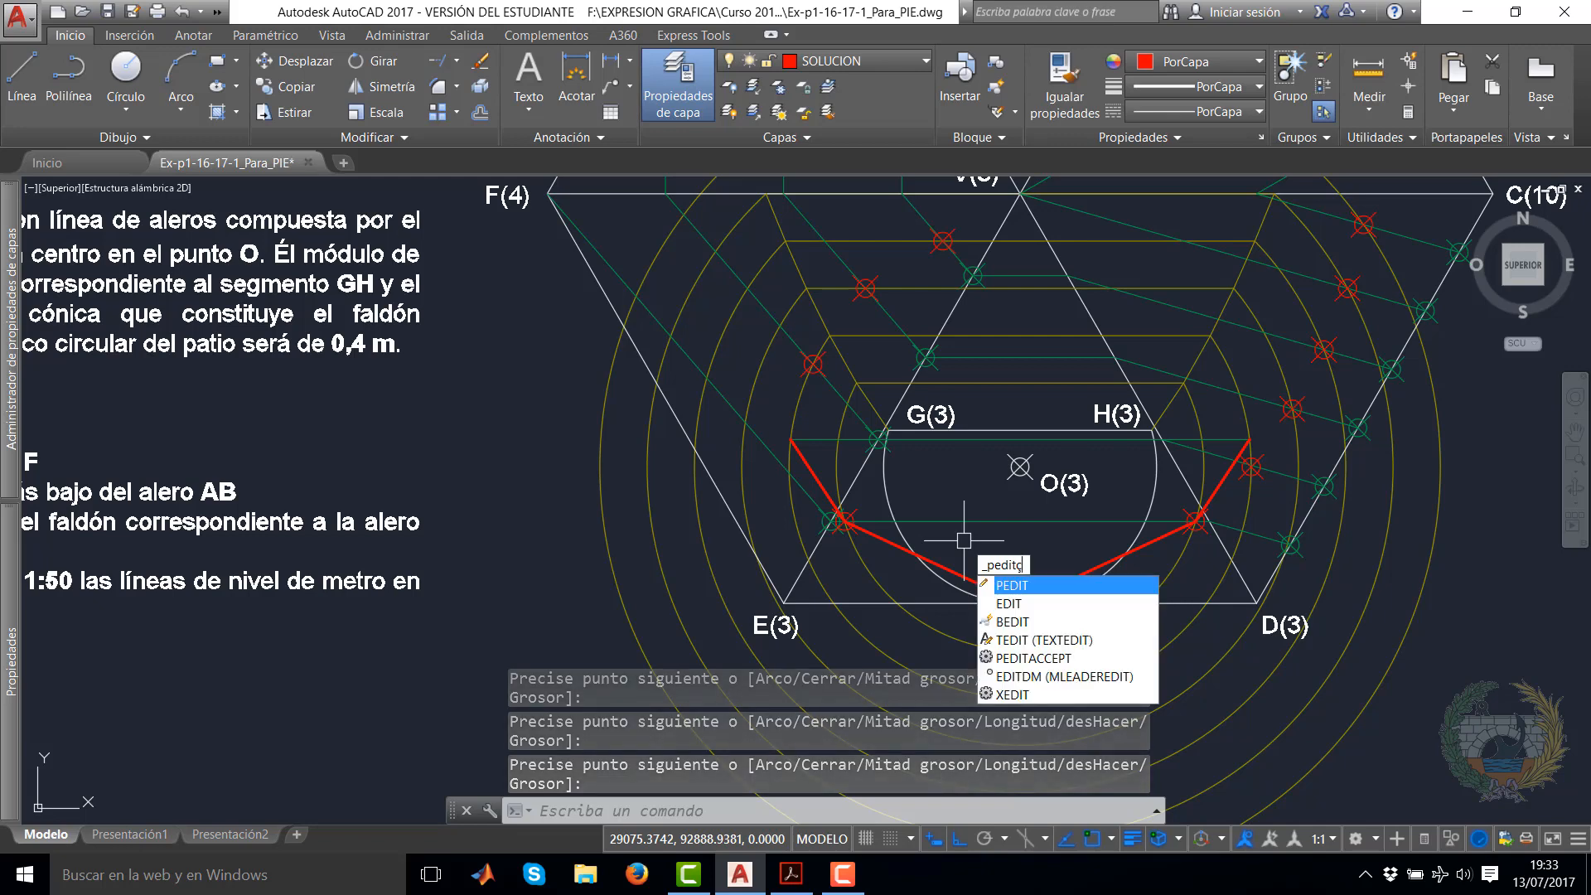
{"action": "key", "text": "Return"}
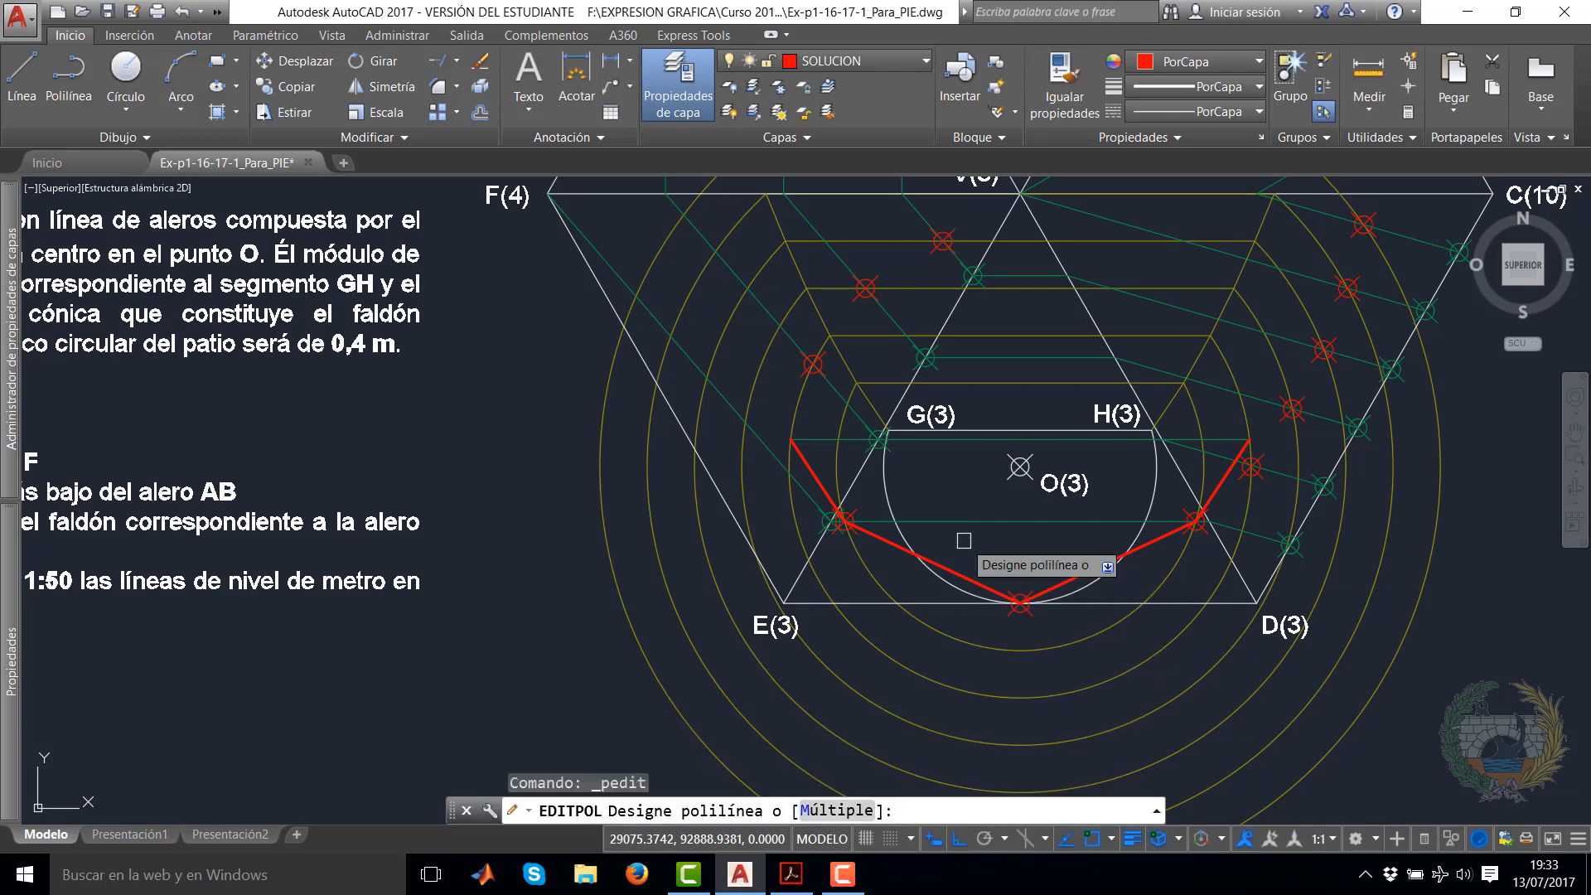
{"action": "left_click", "coordinate": [891, 547]}
{"action": "key", "text": "Down"}
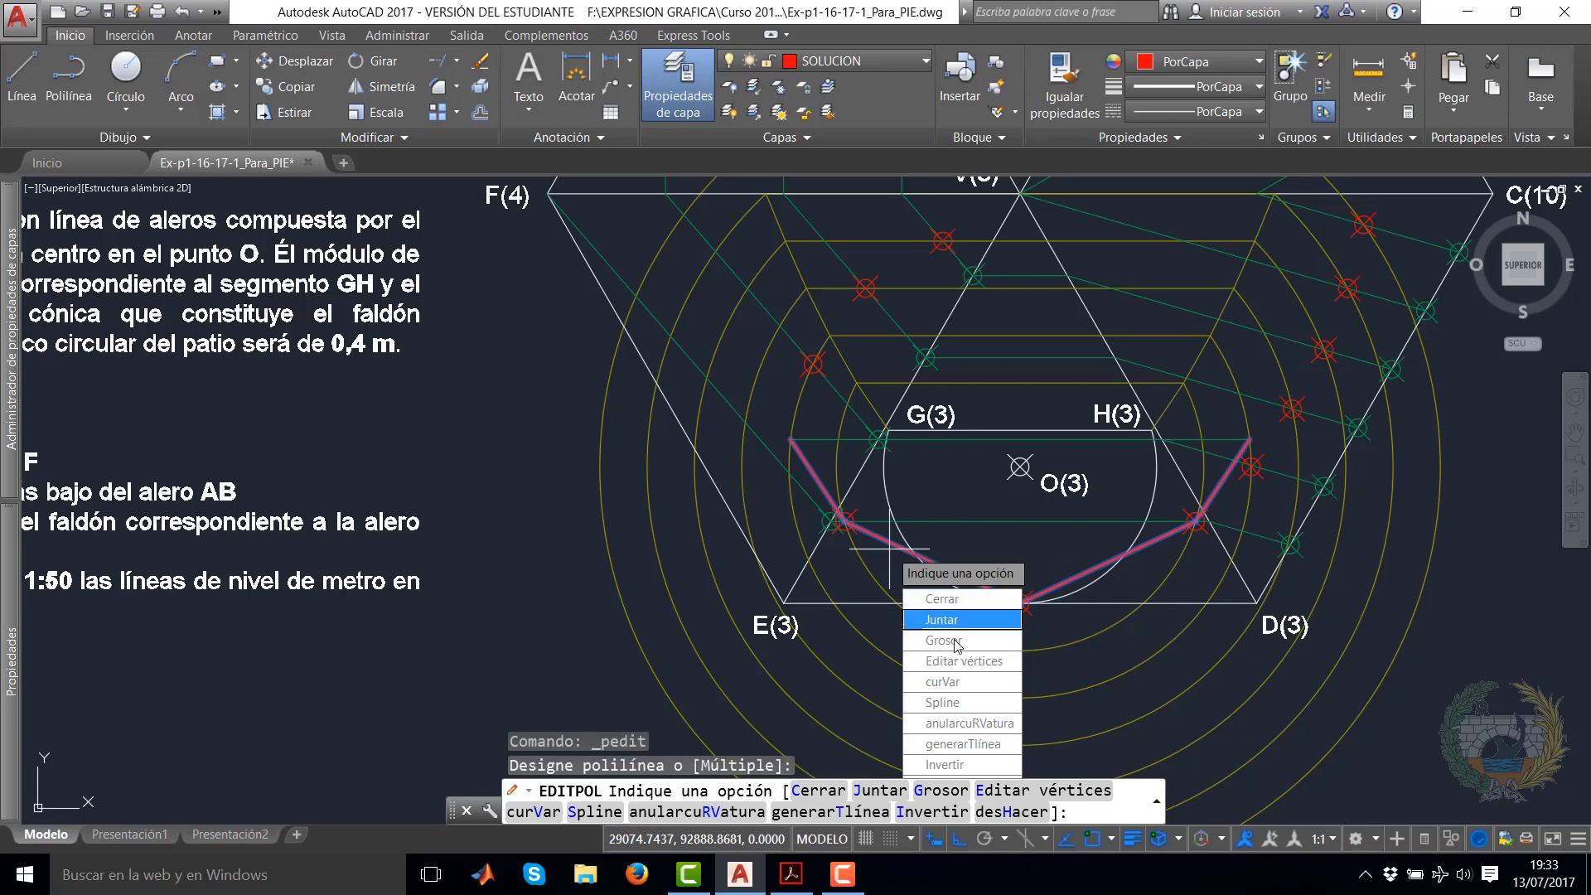
{"action": "left_click", "coordinate": [961, 682]}
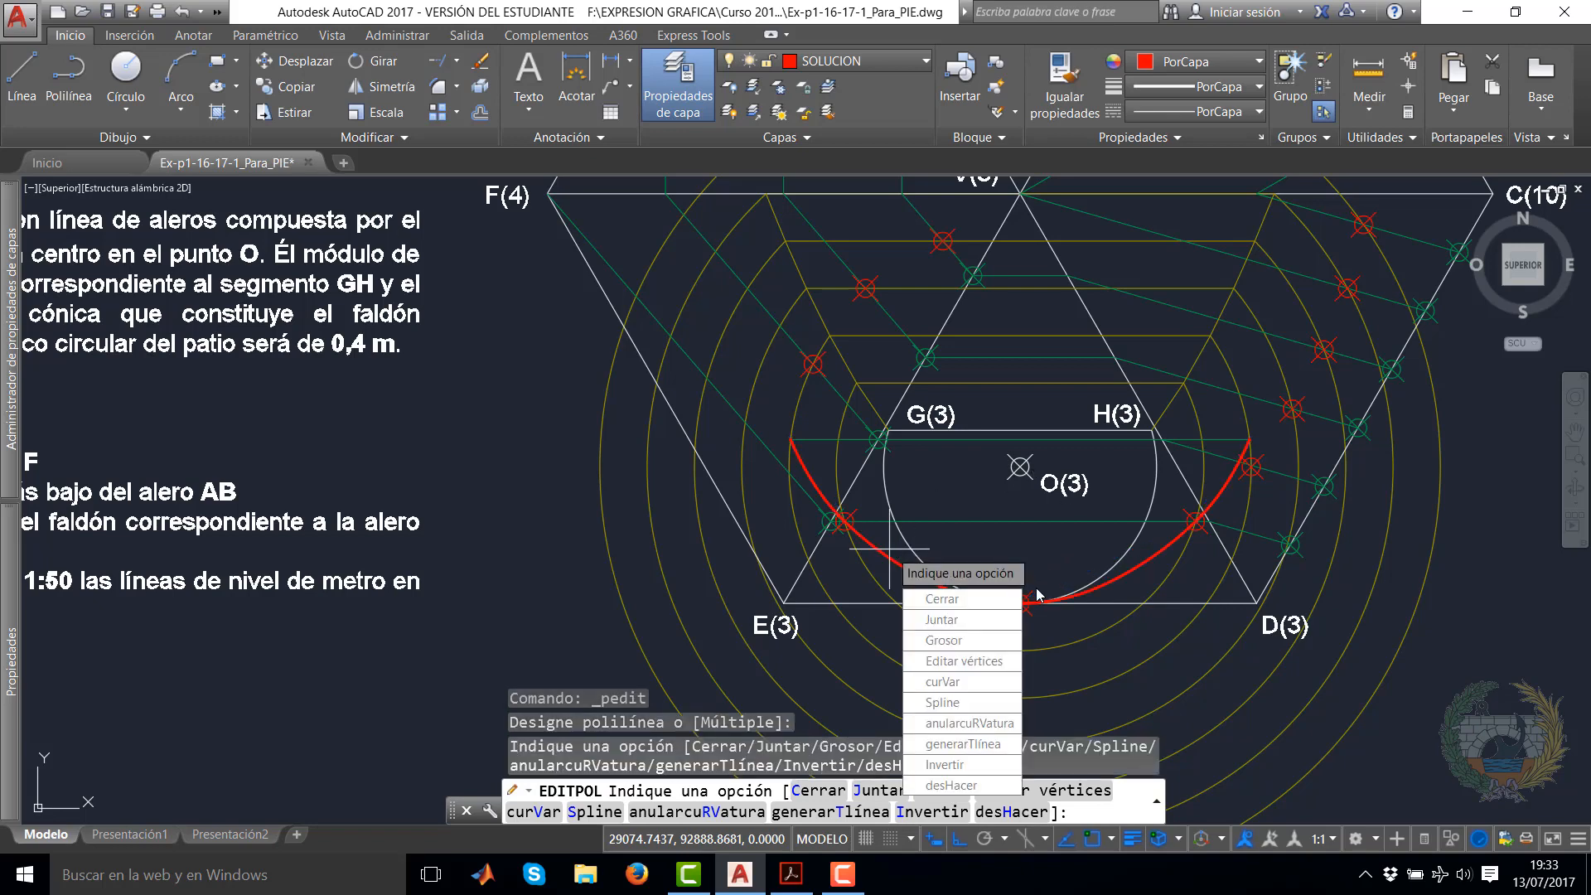
{"action": "left_click", "coordinate": [961, 682]}
Examine where the fitted curve crosses edges VE and VD and how it passes the marked points beside the patio
{"action": "scroll", "coordinate": [870, 508], "scroll_direction": "up", "scroll_amount": 2}
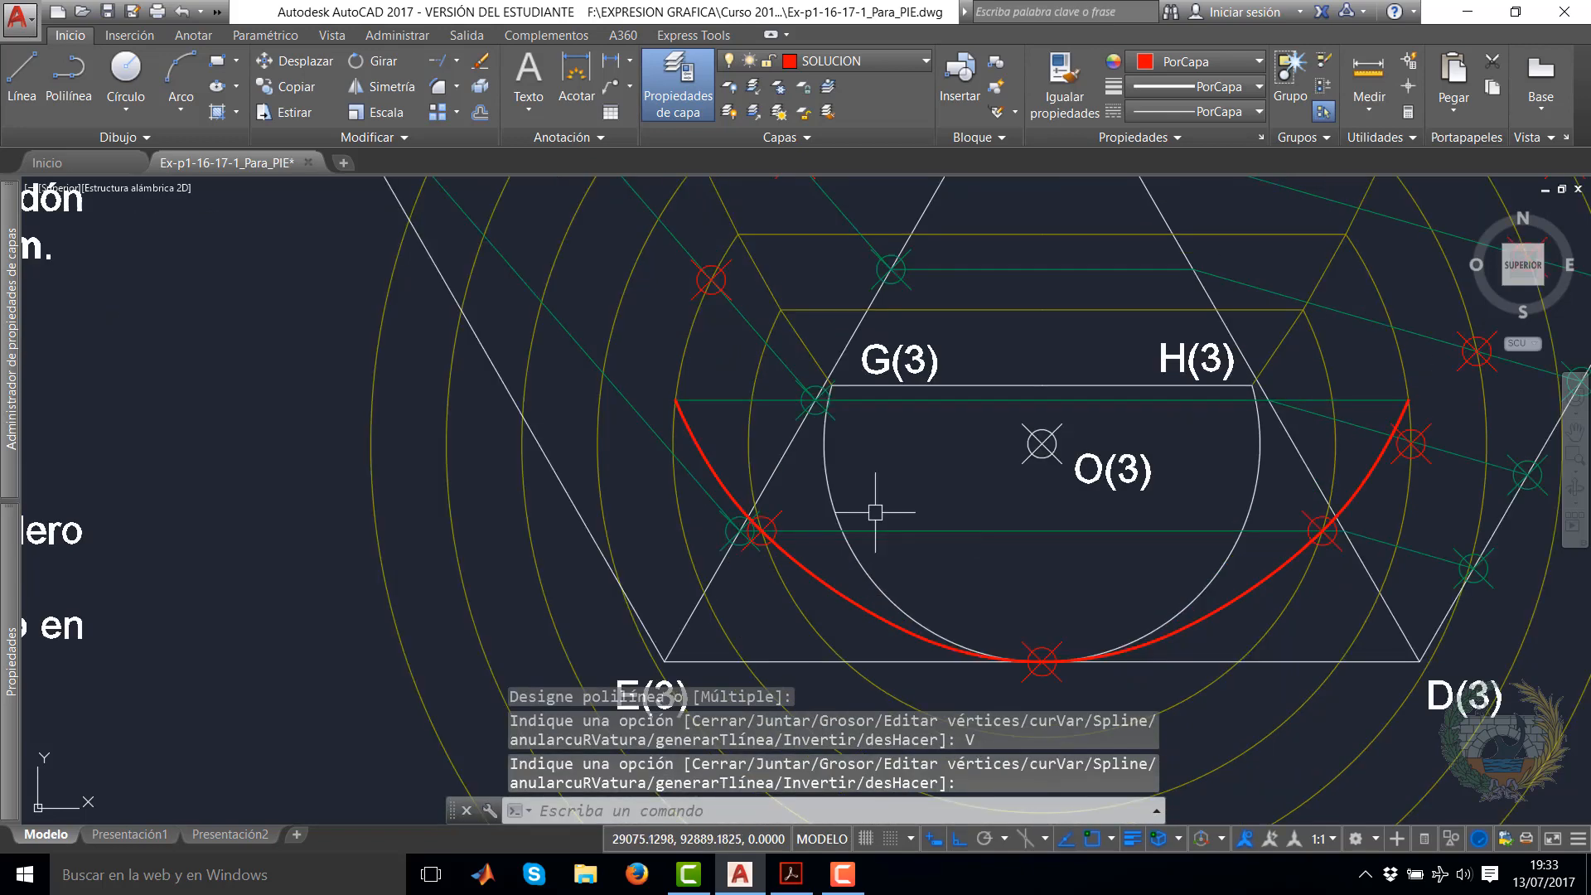
{"action": "scroll", "coordinate": [764, 522], "scroll_direction": "up", "scroll_amount": 5}
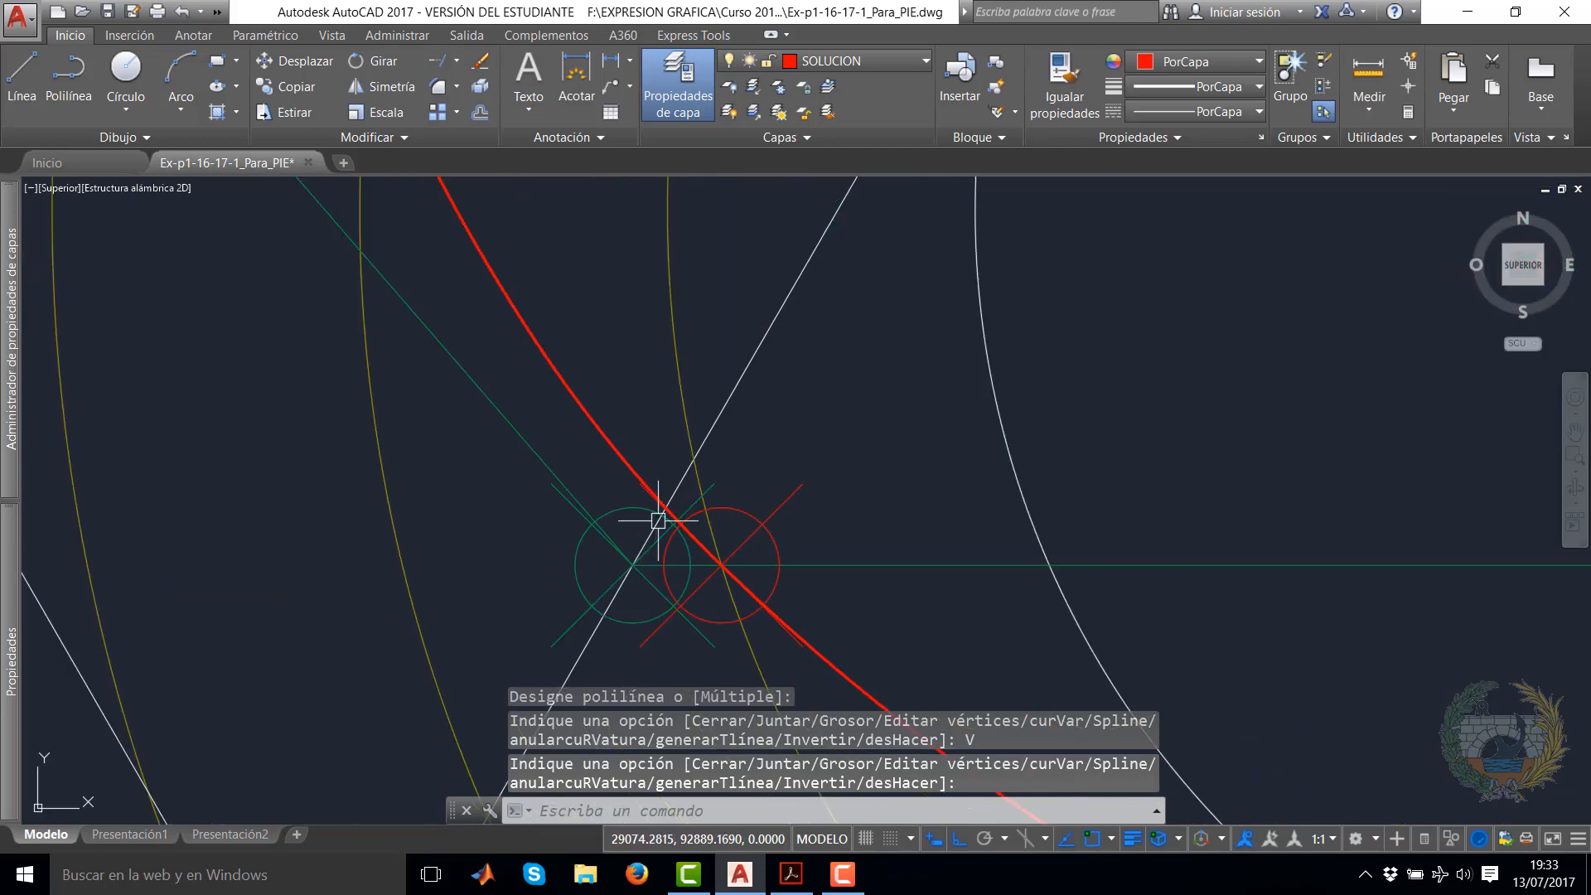
{"action": "scroll", "coordinate": [667, 508], "scroll_direction": "down", "scroll_amount": 5}
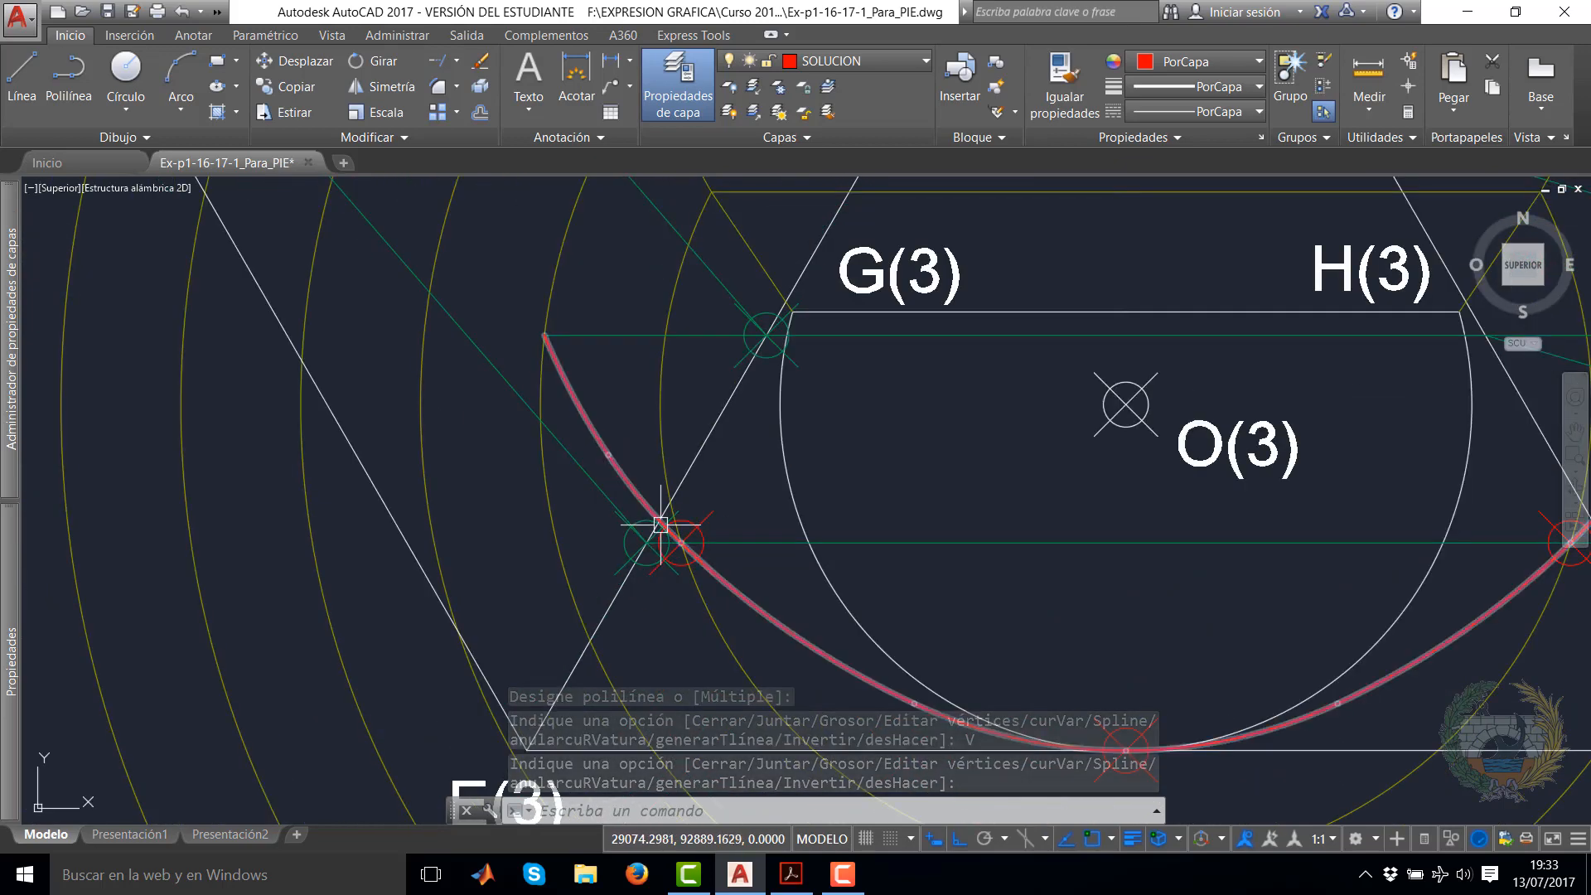
{"action": "mouse_move", "coordinate": [1446, 652]}
{"action": "middle_mouse_down"}
{"action": "mouse_move", "coordinate": [923, 668]}
{"action": "mouse_move", "coordinate": [944, 589]}
{"action": "middle_mouse_up"}
{"action": "scroll", "coordinate": [1097, 550], "scroll_direction": "down", "scroll_amount": 2}
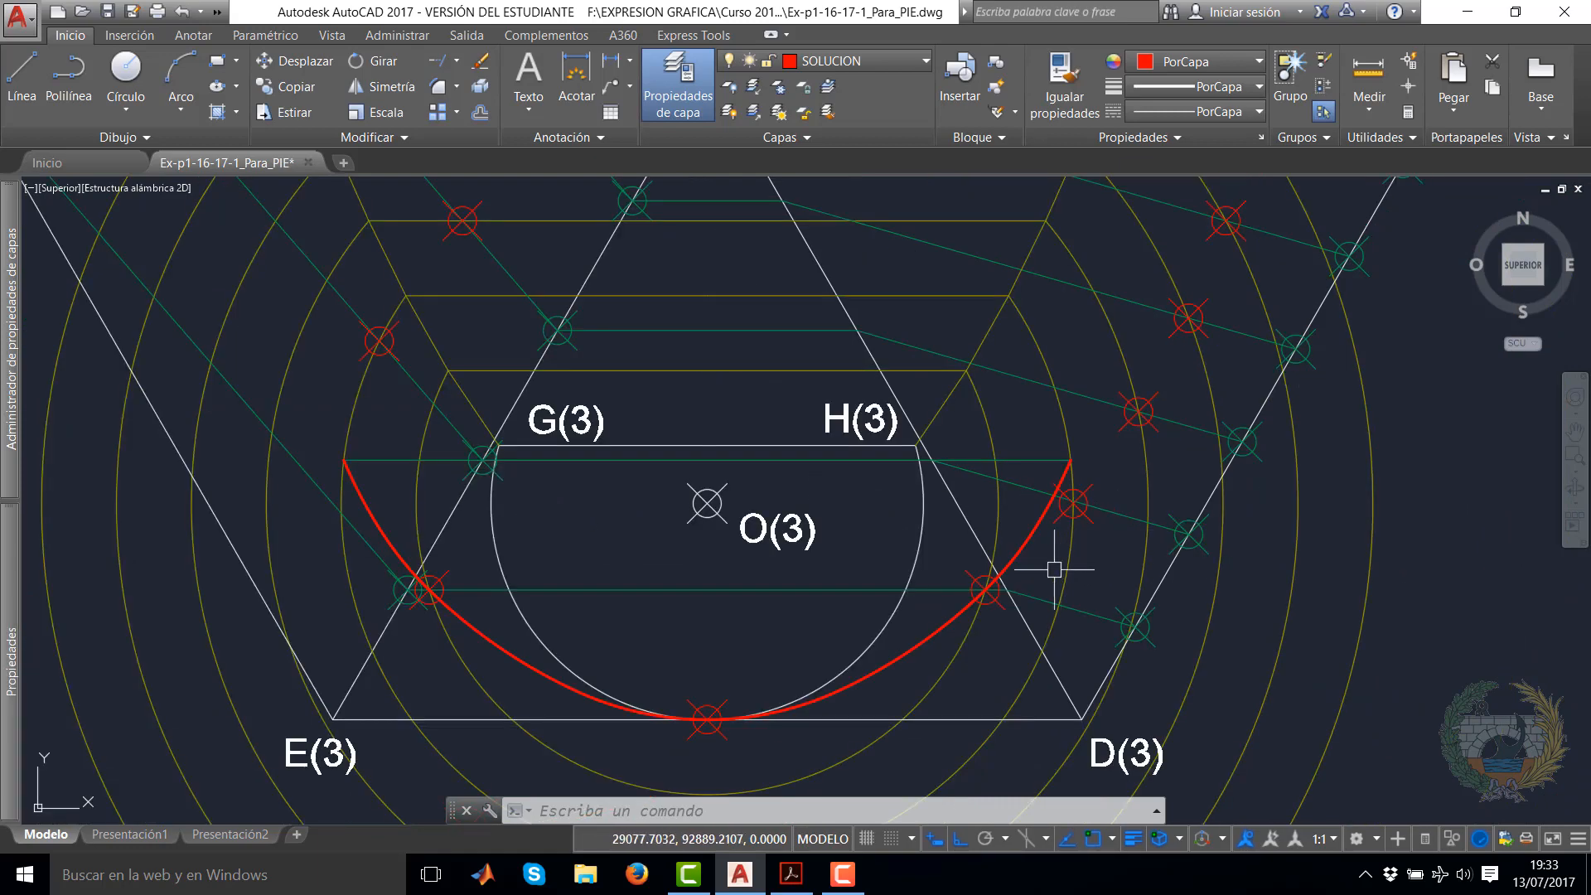
{"action": "scroll", "coordinate": [1046, 564], "scroll_direction": "up", "scroll_amount": 2}
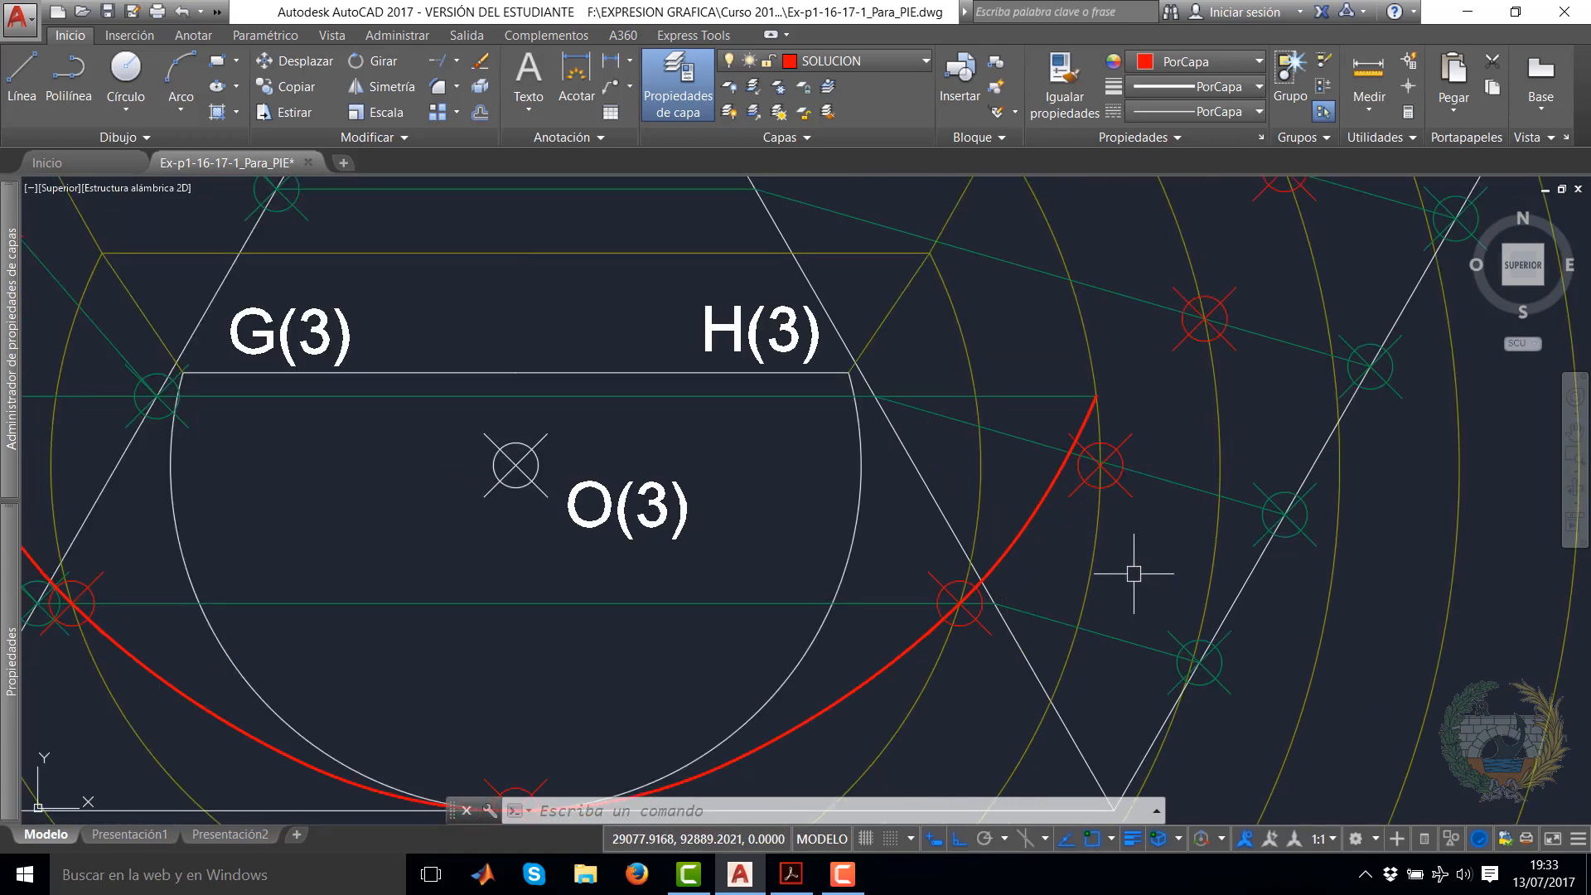
{"action": "scroll", "coordinate": [1229, 422], "scroll_direction": "down", "scroll_amount": 3}
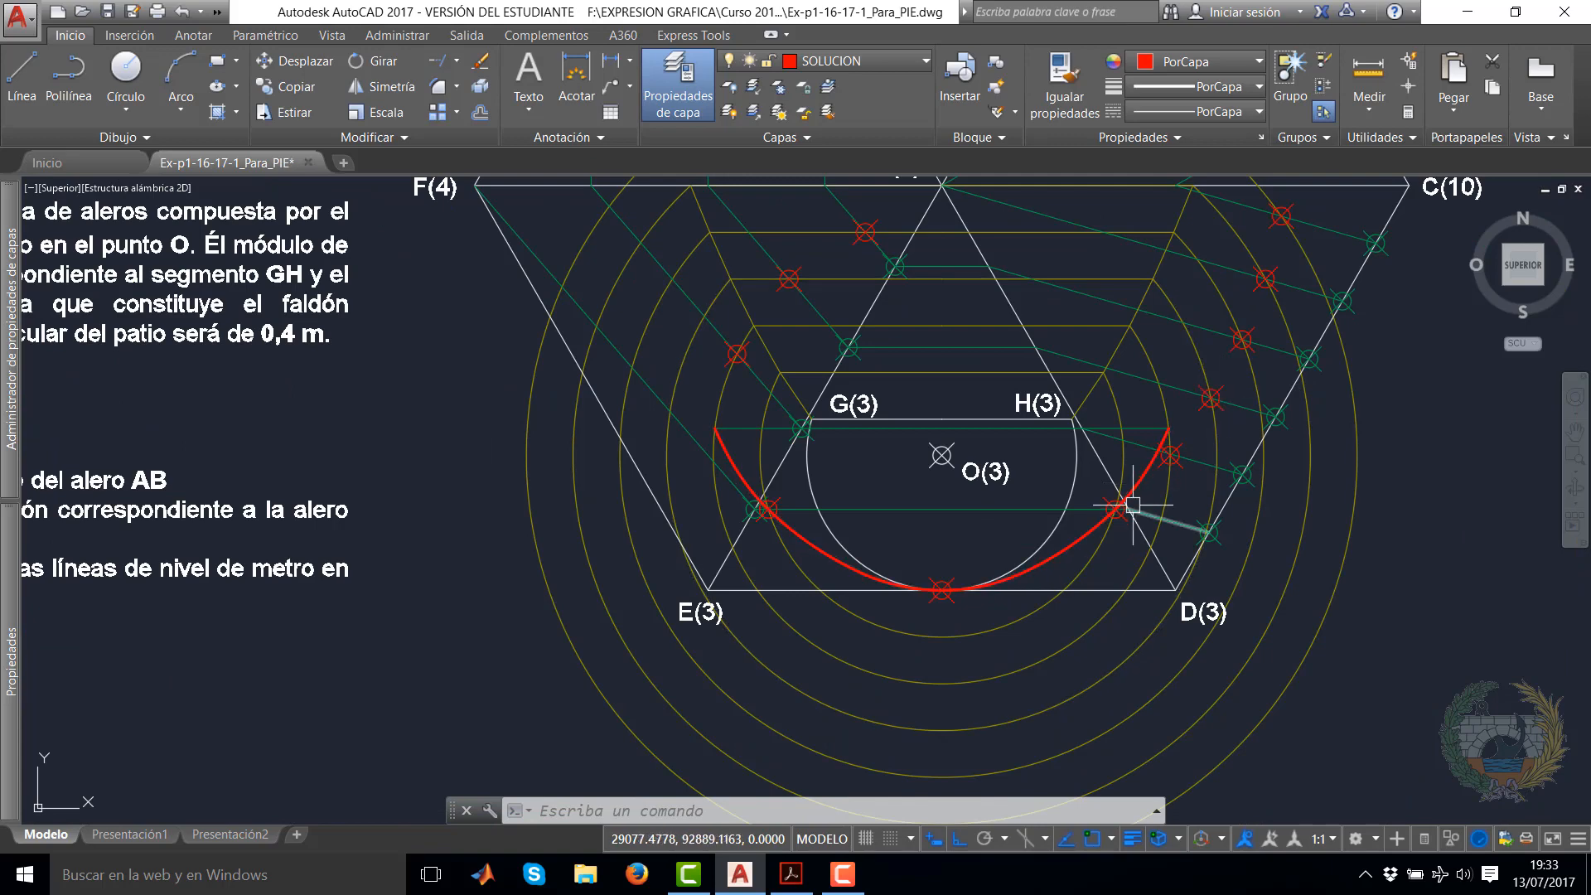
{"action": "middle_click_drag", "start_coordinate": [1200, 440], "coordinate": [1021, 587]}
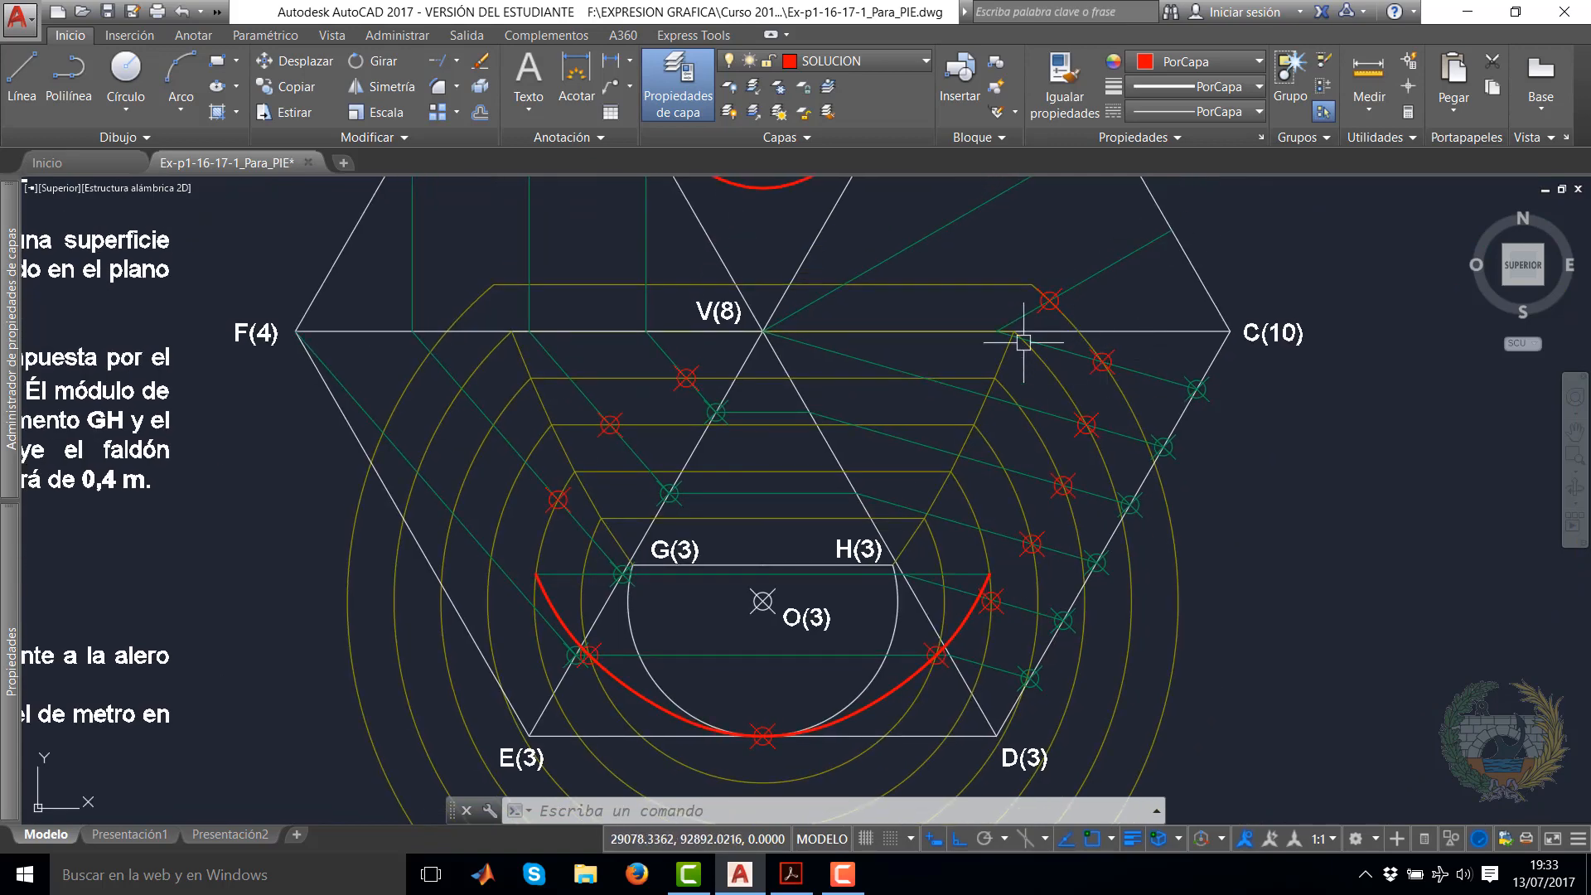
{"action": "middle_click_drag", "start_coordinate": [1024, 576], "coordinate": [1118, 401]}
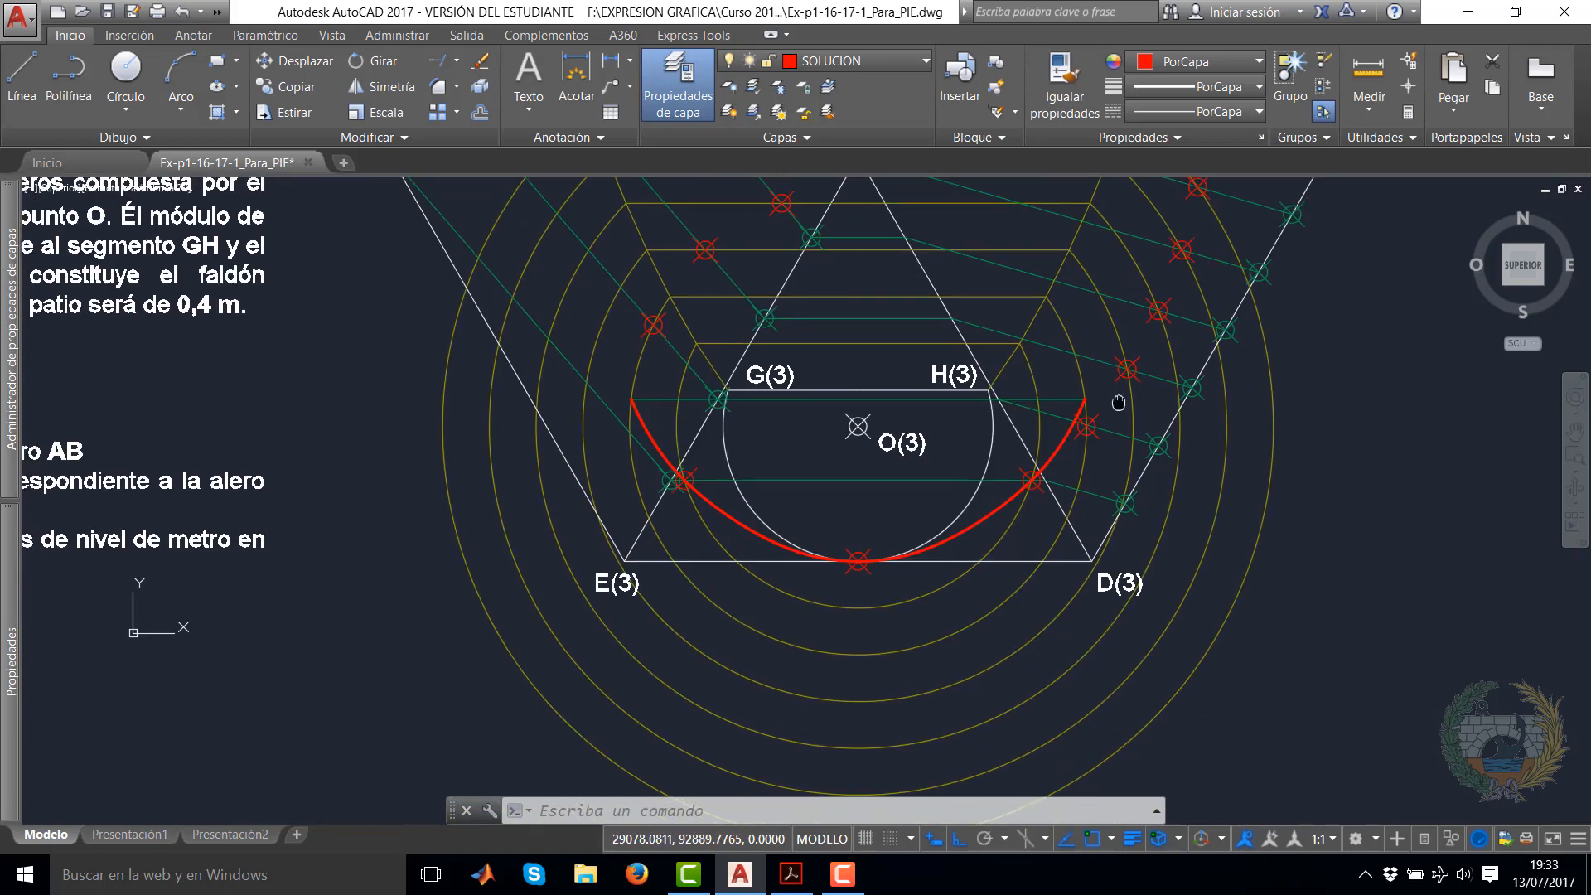
{"action": "scroll", "coordinate": [1056, 467], "scroll_direction": "up", "scroll_amount": 4}
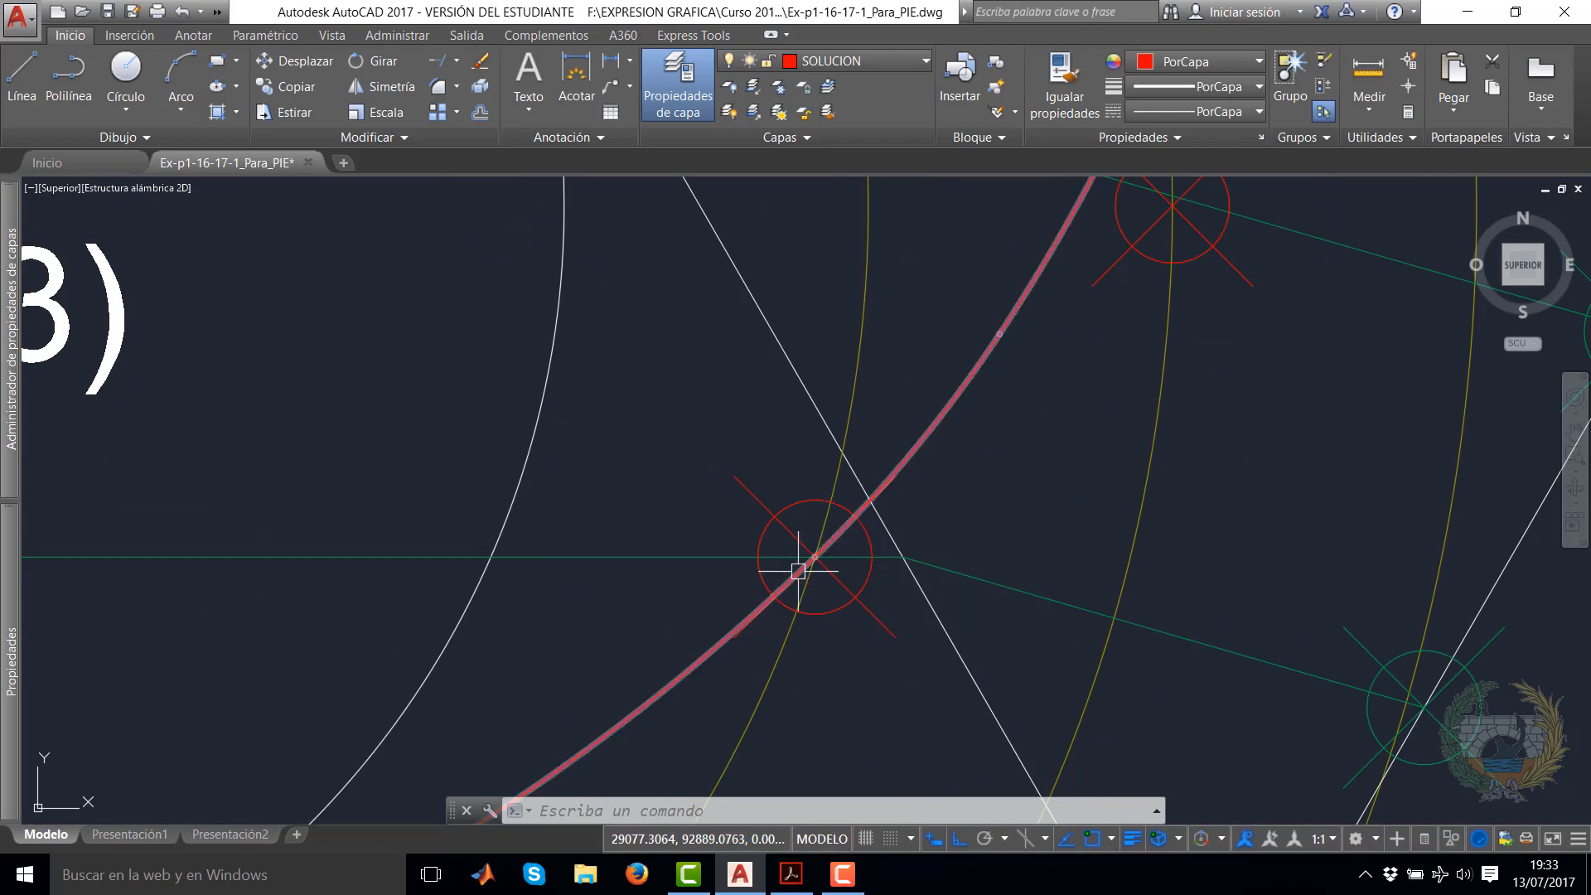
{"action": "scroll", "coordinate": [889, 486], "scroll_direction": "down", "scroll_amount": 2}
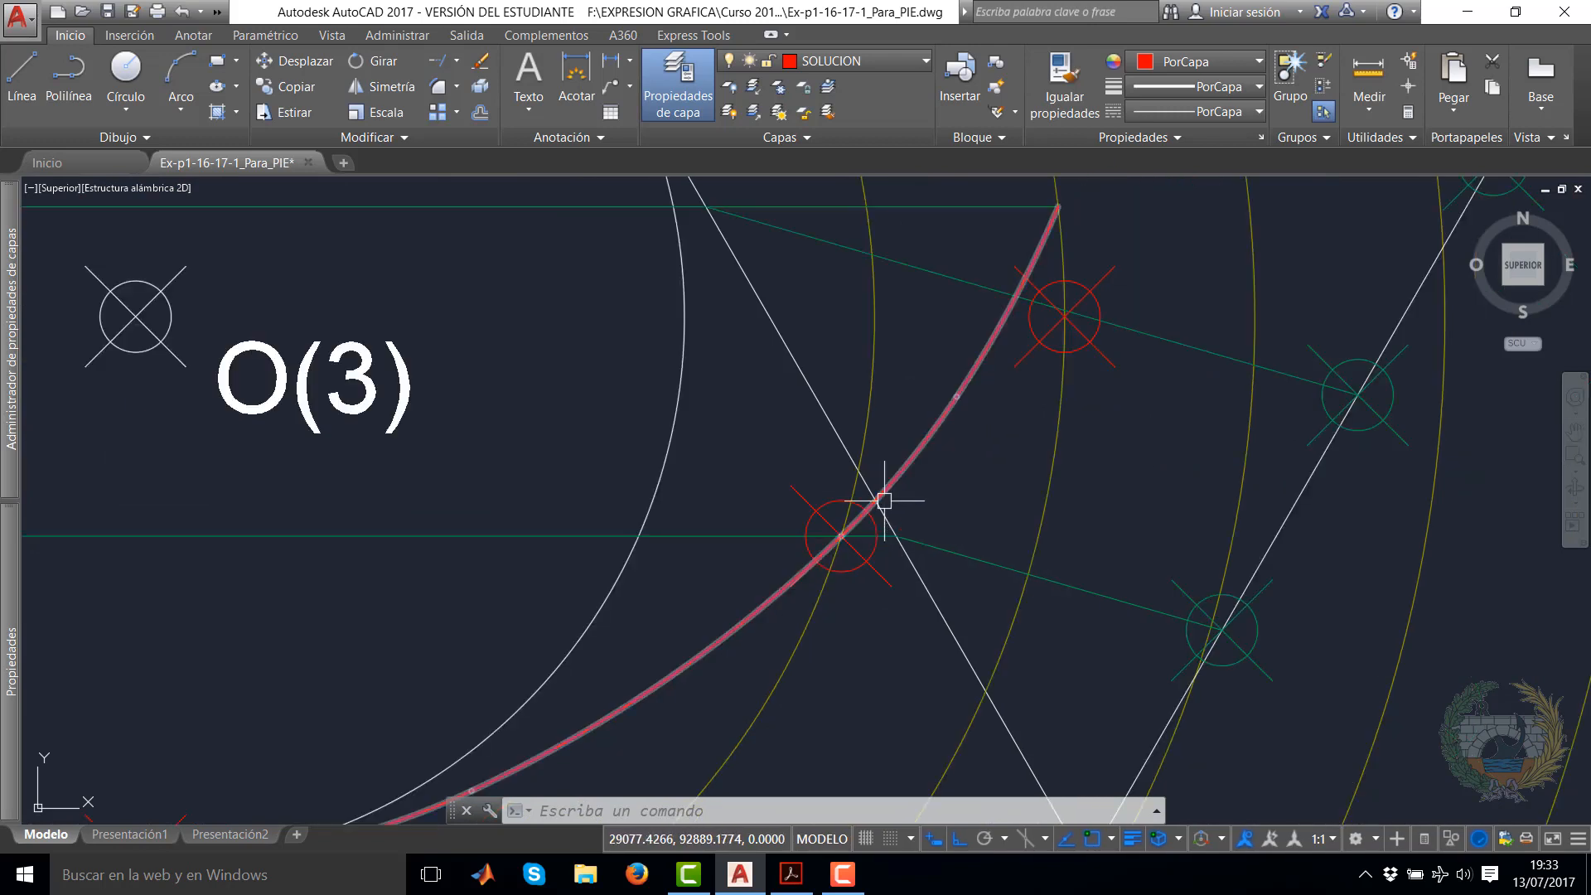
{"action": "middle_click_drag", "start_coordinate": [877, 499], "coordinate": [812, 580]}
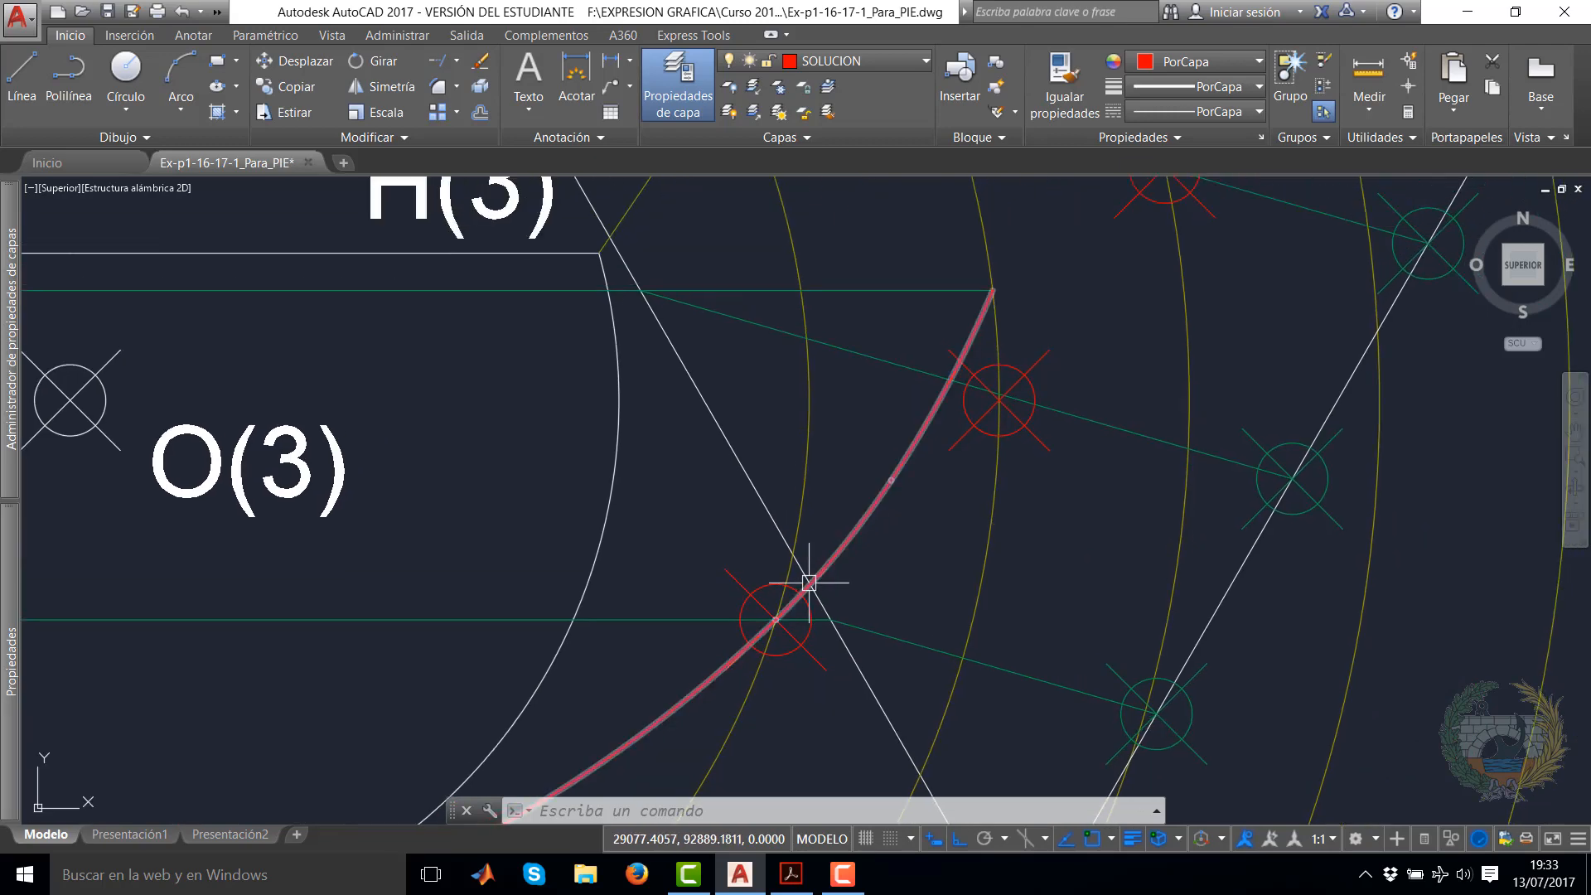
{"action": "scroll", "coordinate": [1008, 399], "scroll_direction": "down", "scroll_amount": 3}
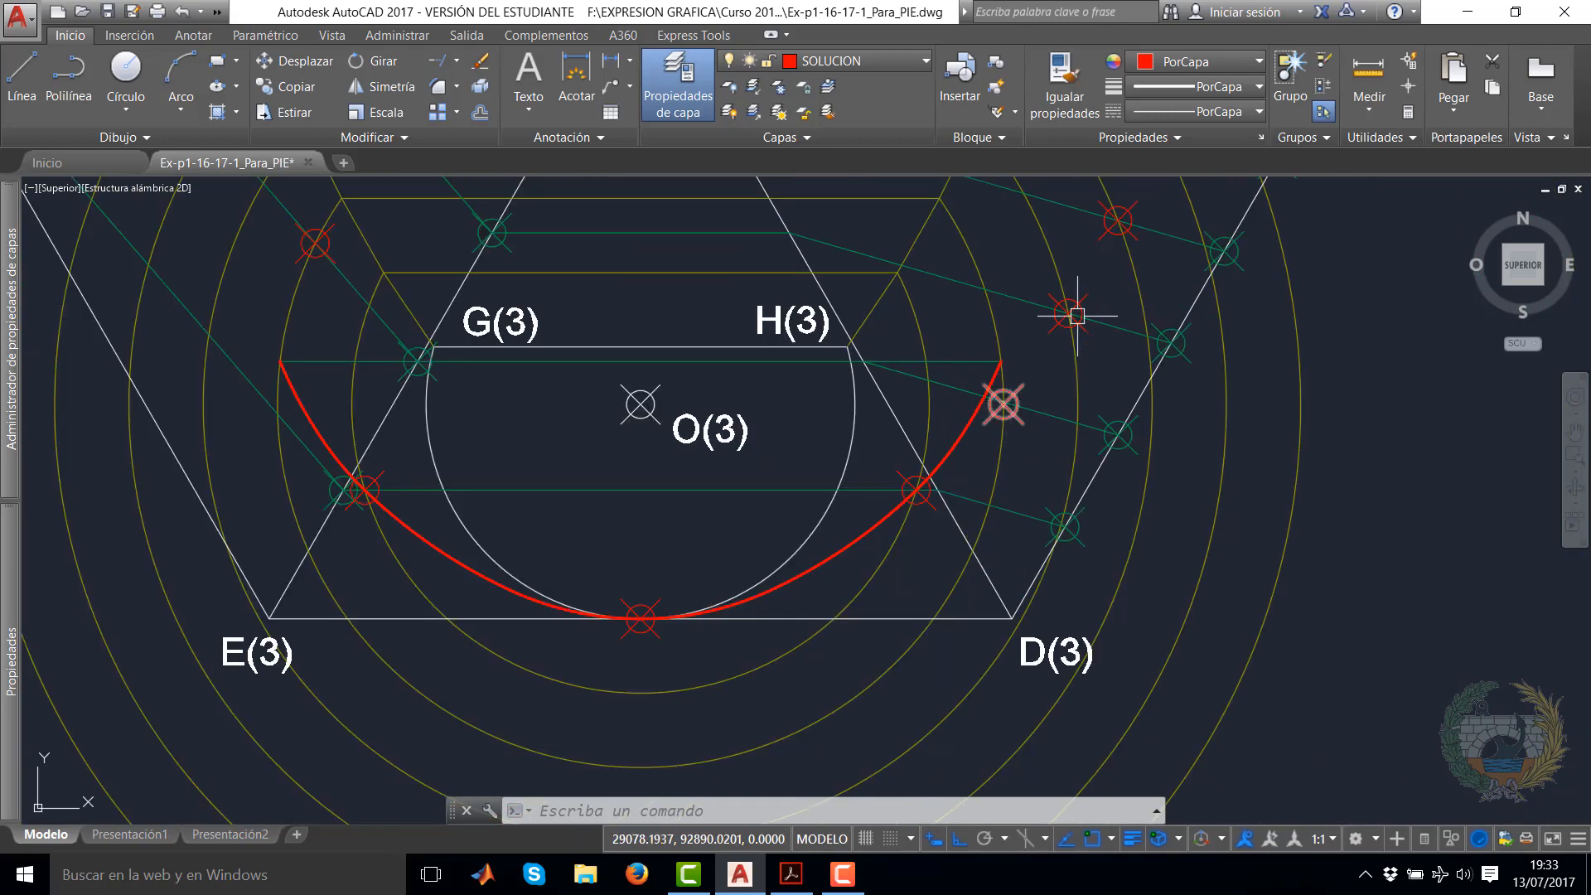
Offset the outermost patio contour outward by 0.4 to add another contour
{"action": "middle_click_drag", "start_coordinate": [1072, 313], "coordinate": [929, 537]}
{"action": "scroll", "coordinate": [986, 364], "scroll_direction": "up", "scroll_amount": 2}
{"action": "middle_click_drag", "start_coordinate": [975, 390], "coordinate": [928, 490]}
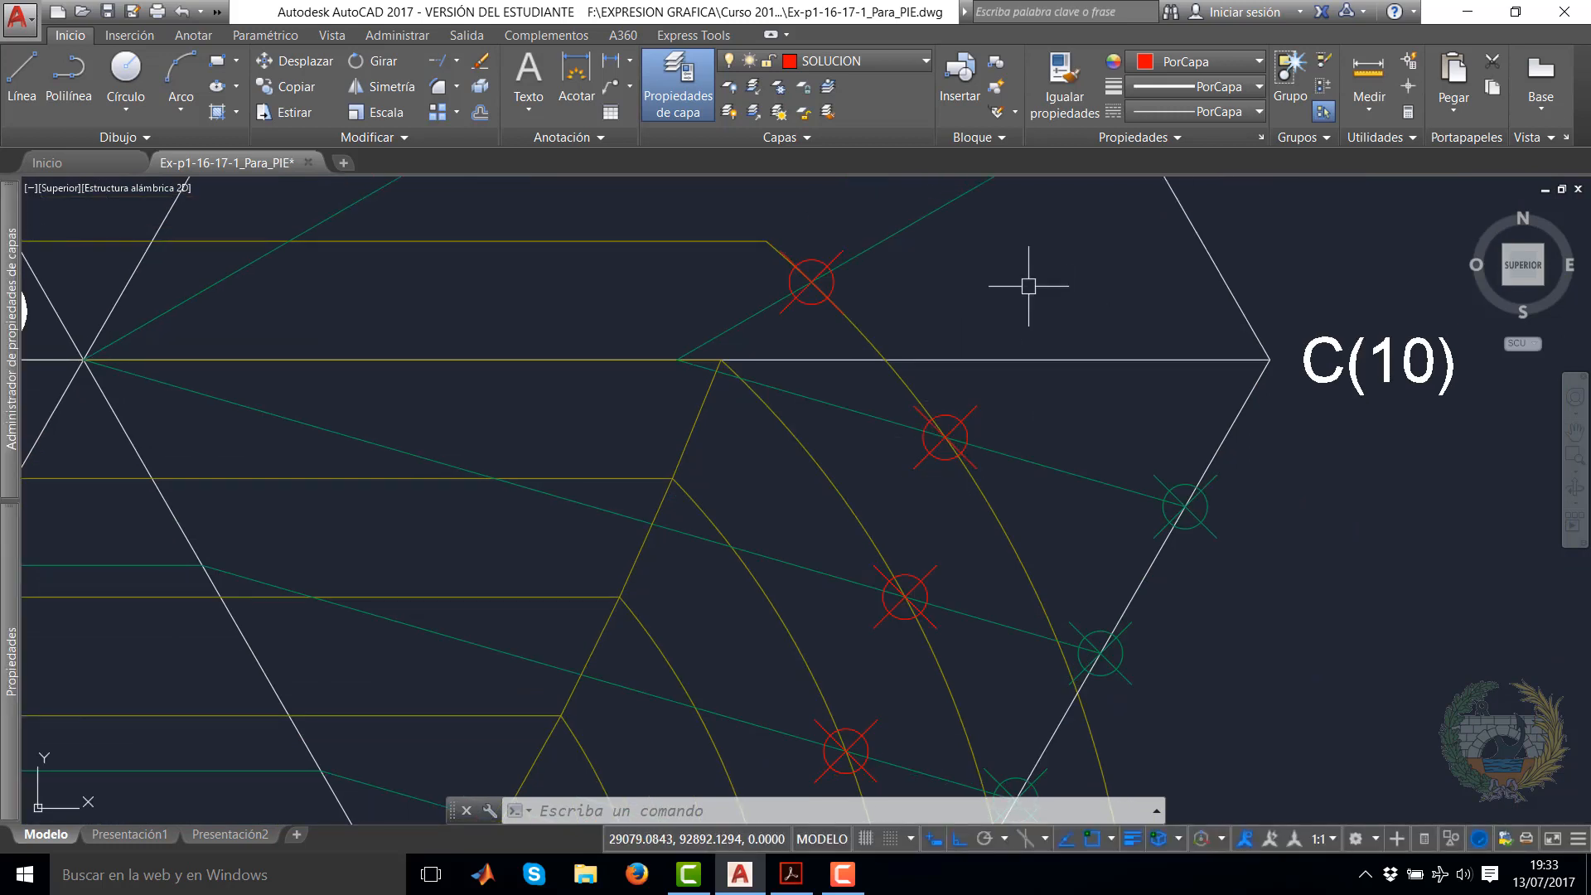
{"action": "mouse_move", "coordinate": [1058, 387]}
{"action": "middle_mouse_down"}
{"action": "mouse_move", "coordinate": [950, 467]}
{"action": "mouse_move", "coordinate": [956, 369]}
{"action": "mouse_move", "coordinate": [955, 413]}
{"action": "middle_mouse_up"}
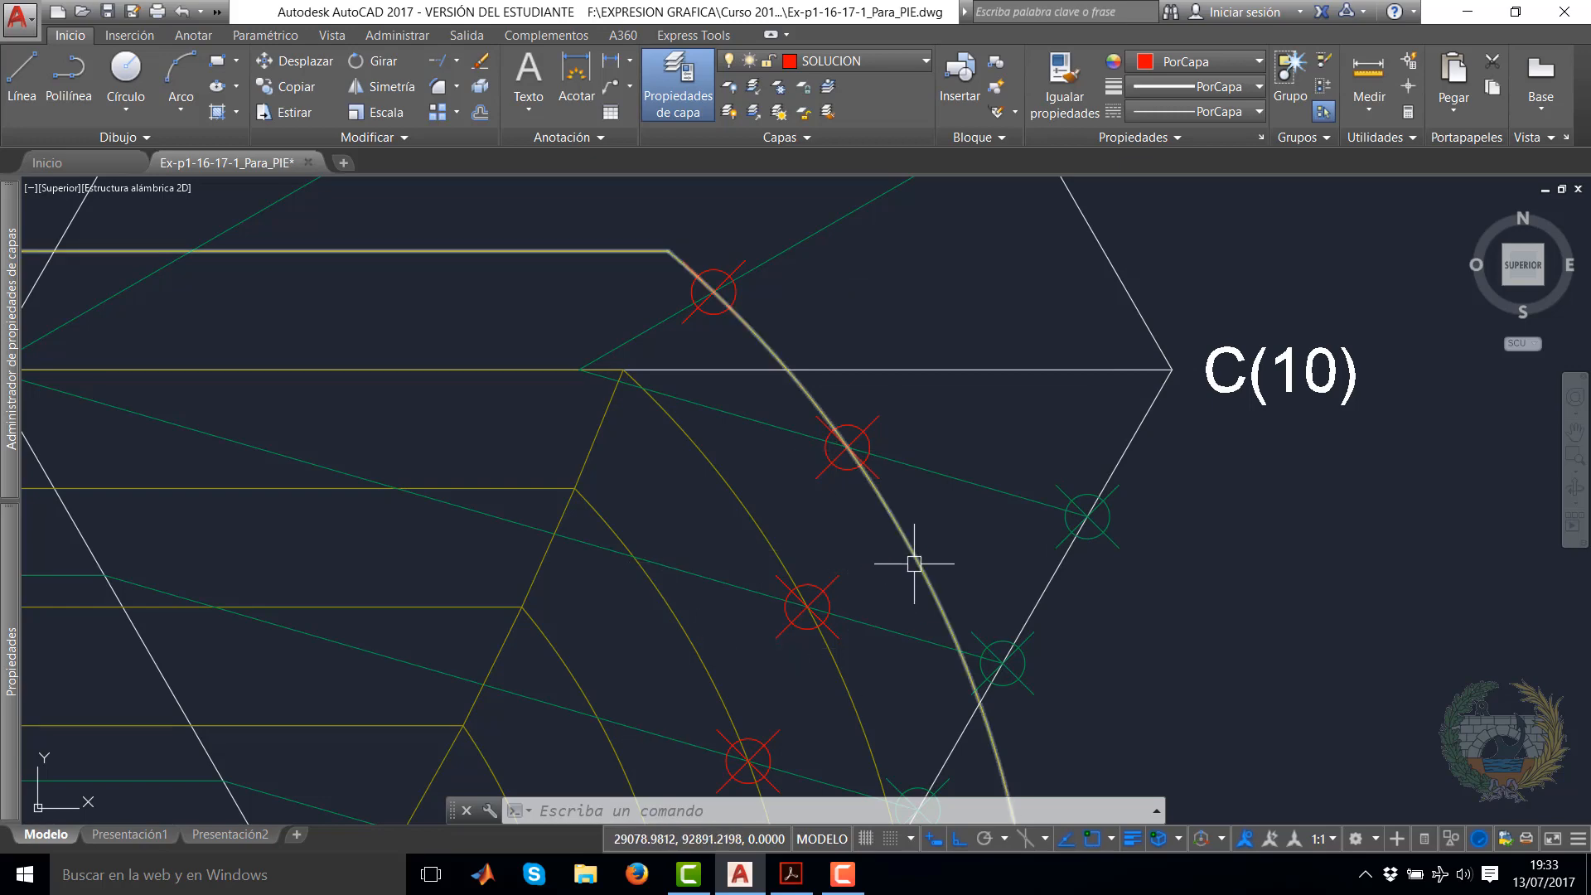
{"action": "scroll", "coordinate": [902, 508], "scroll_direction": "down", "scroll_amount": 4}
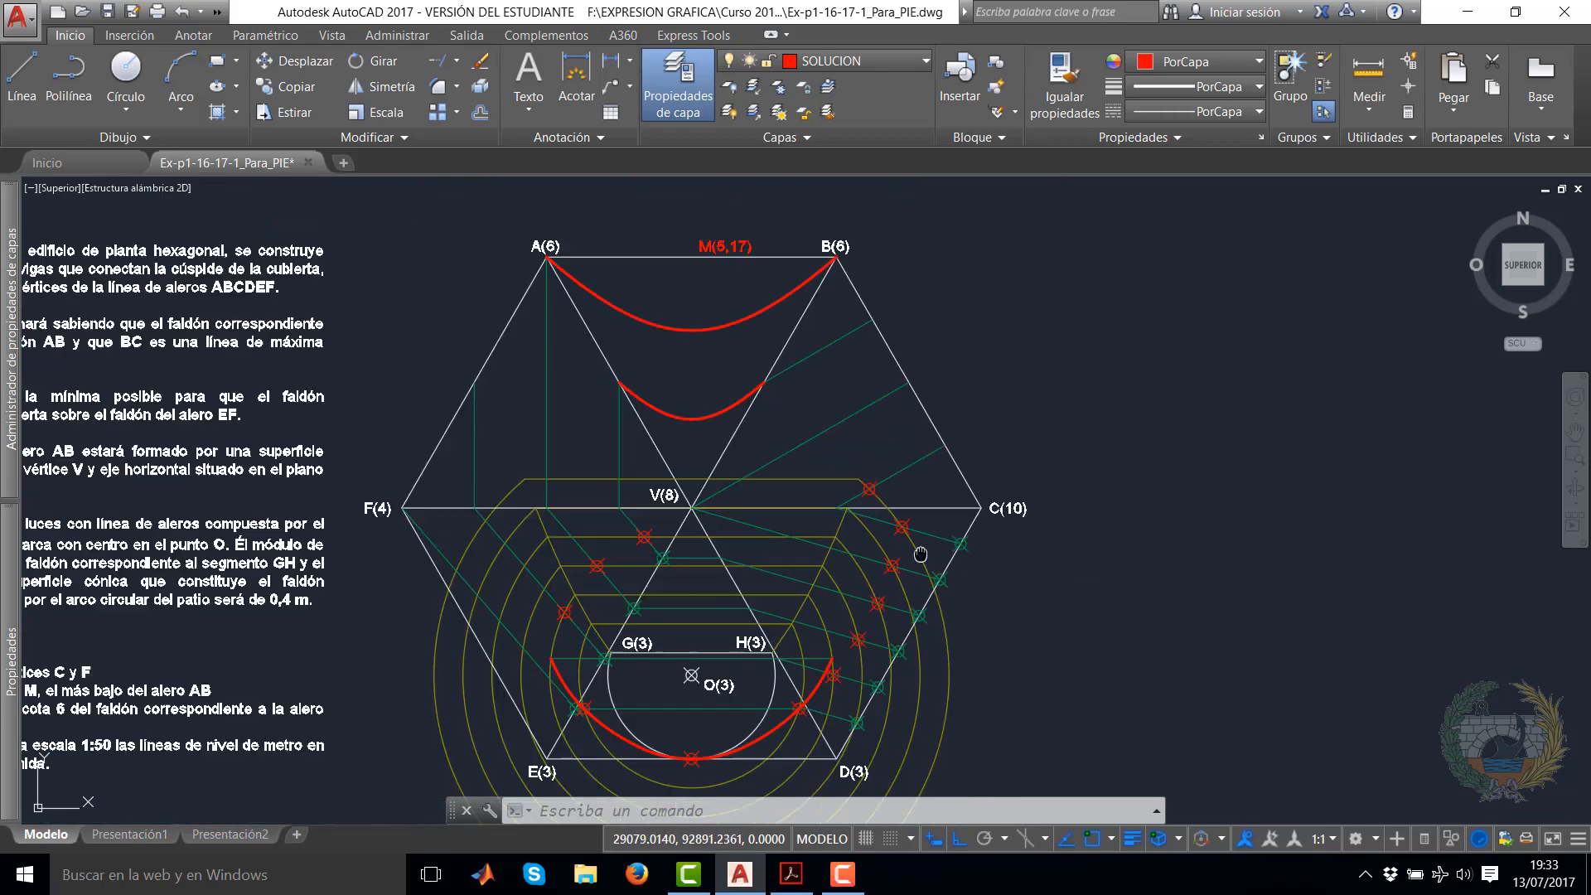
{"action": "left_click", "coordinate": [481, 111]}
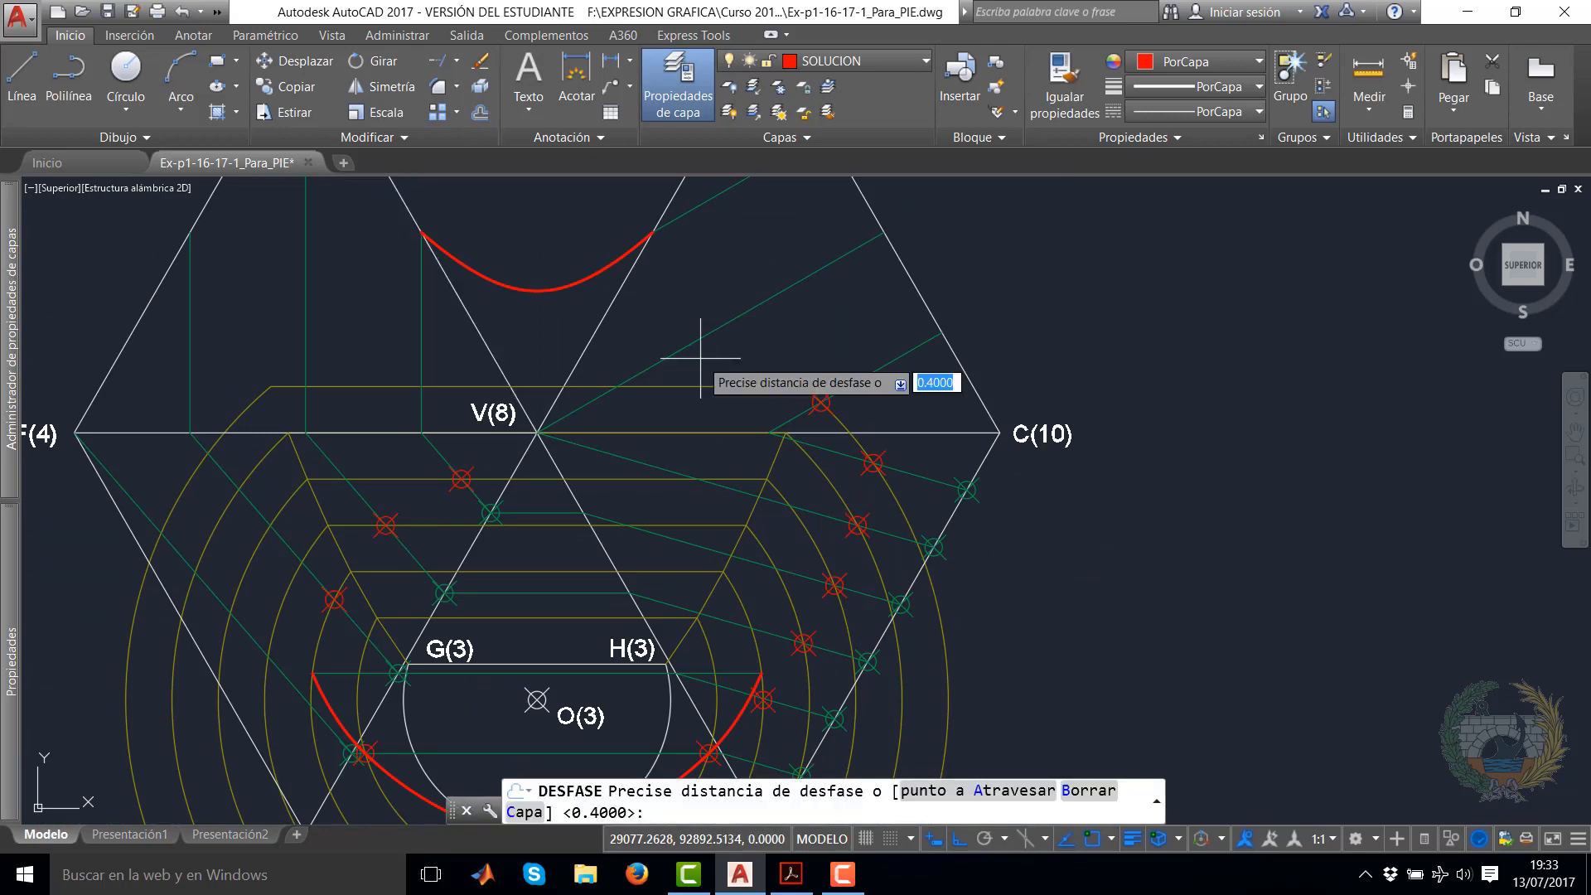
{"action": "key", "text": "Return"}
{"action": "left_click", "coordinate": [928, 577]}
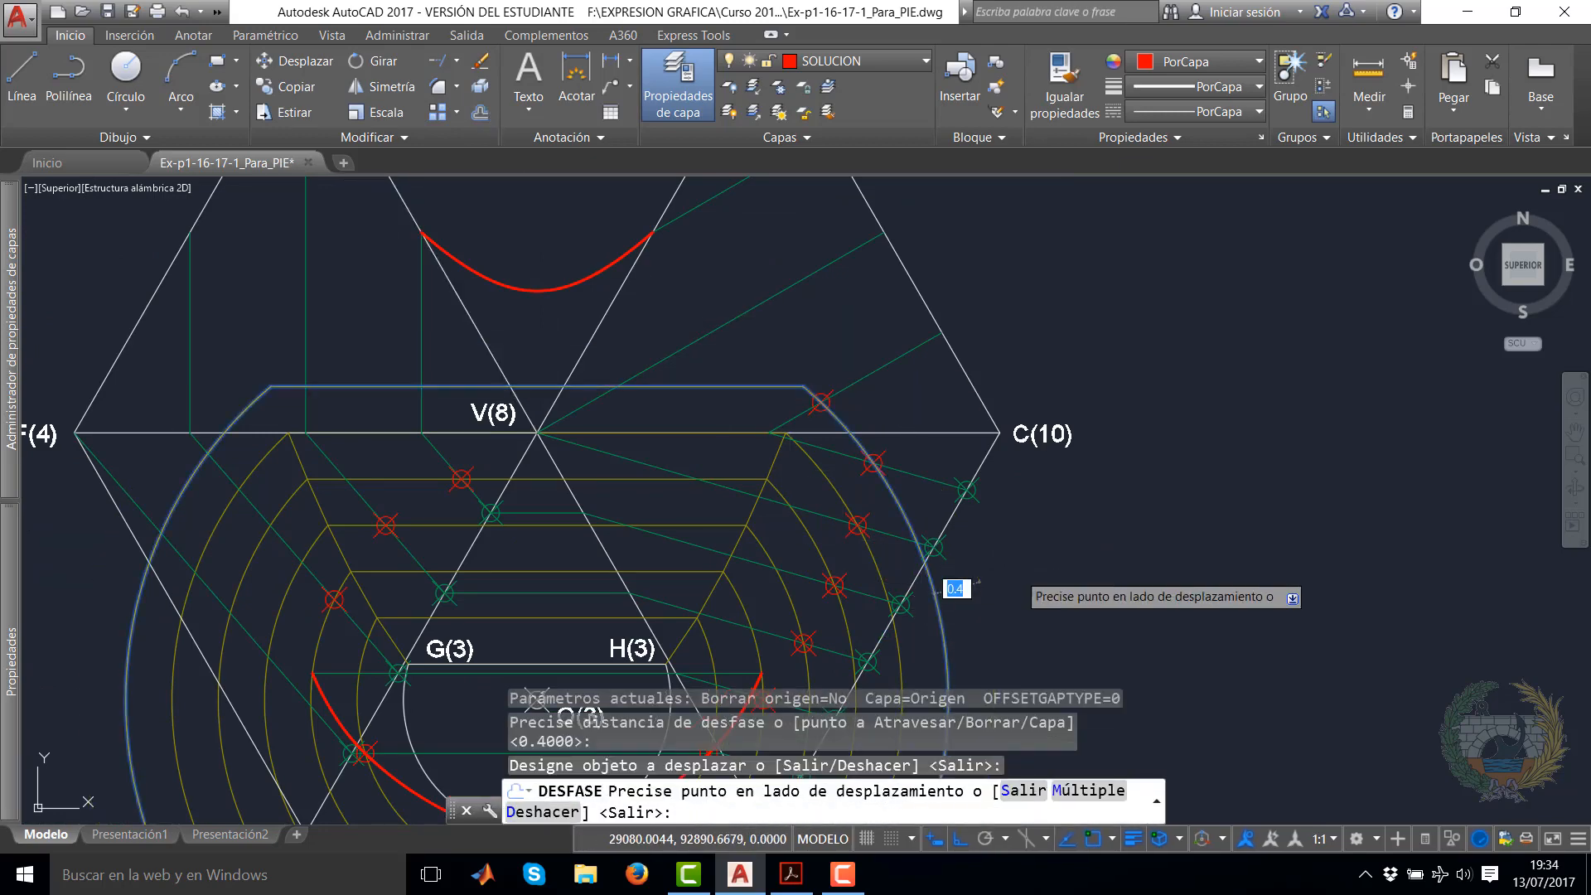
{"action": "left_click", "coordinate": [941, 578]}
{"action": "right_click", "coordinate": [1037, 527]}
{"action": "left_click", "coordinate": [1073, 542]}
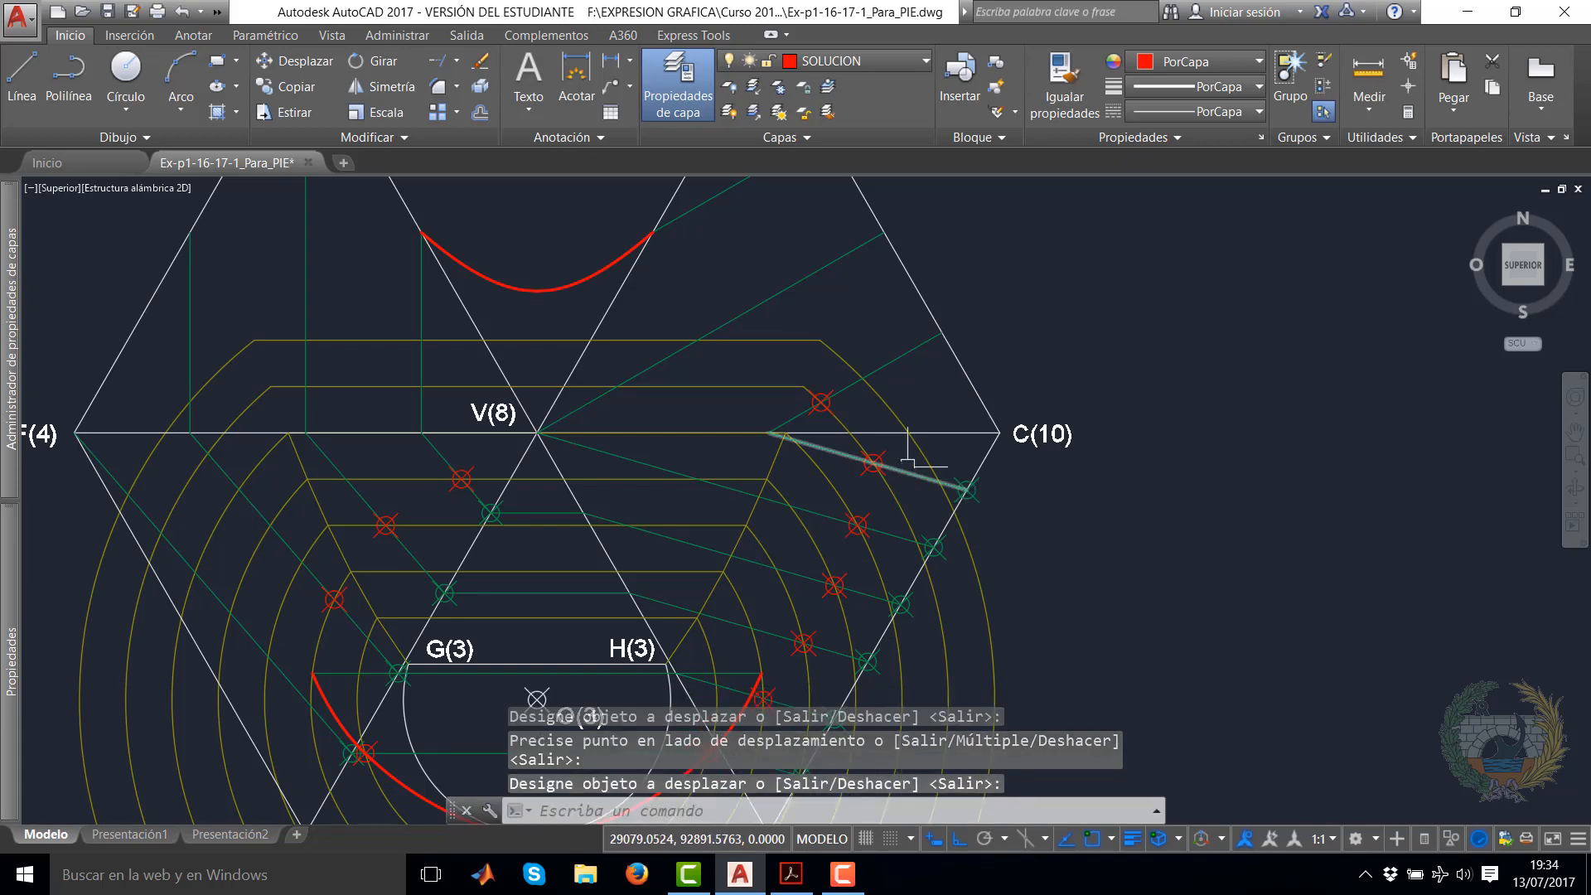
Copy the sloping exterior contour nearest C from its endpoint on eave CD to vertex C
{"action": "scroll", "coordinate": [908, 458], "scroll_direction": "up", "scroll_amount": 4}
{"action": "key", "text": "Escape"}
{"action": "left_click", "coordinate": [931, 482]}
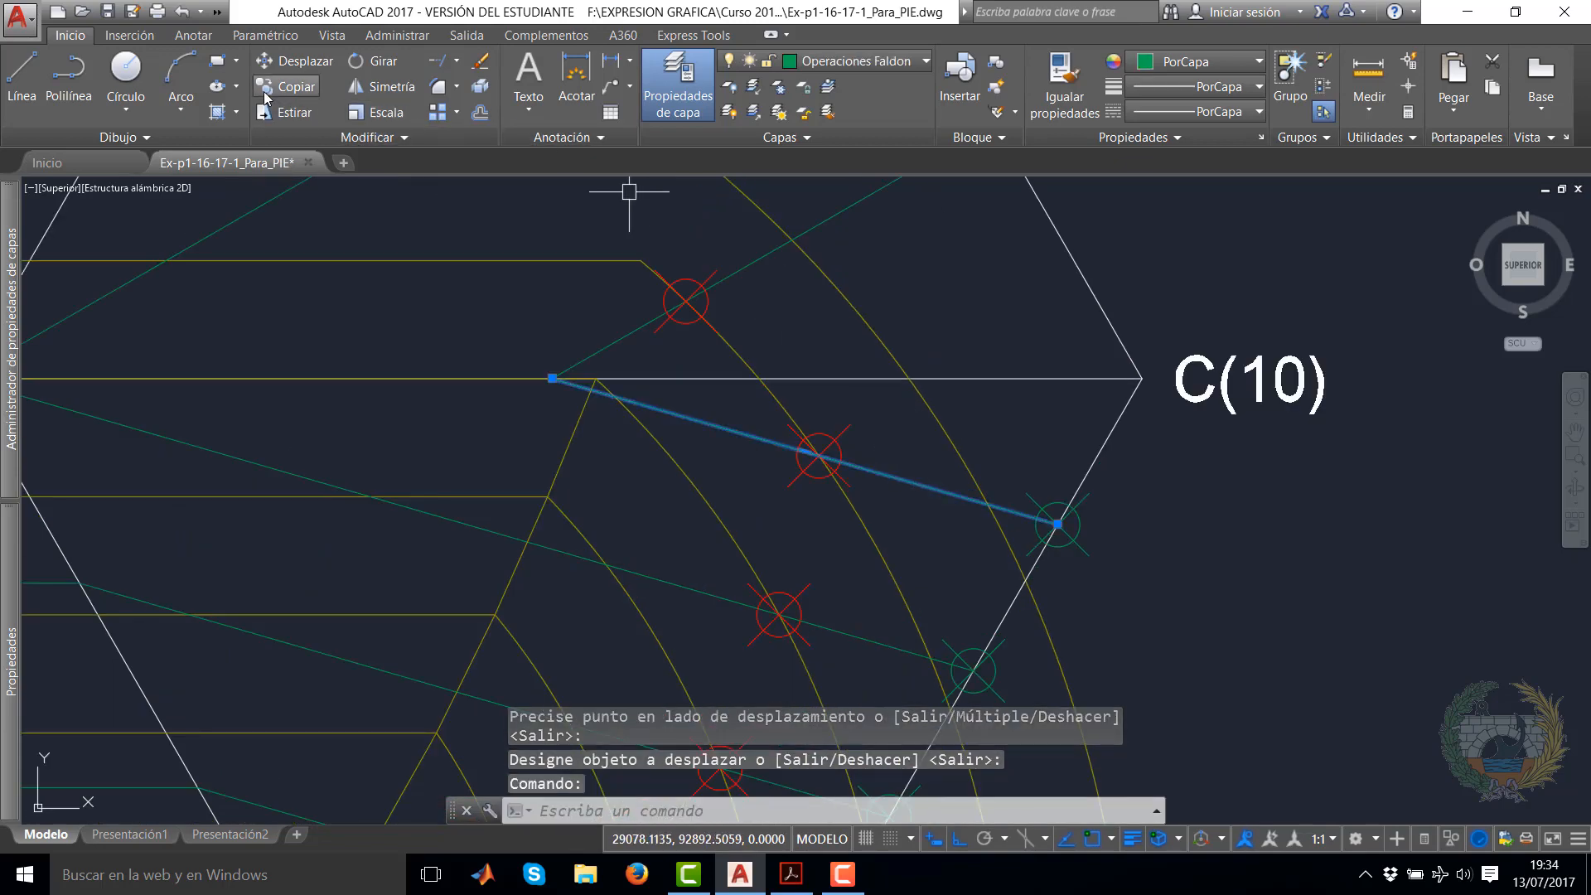
{"action": "left_click", "coordinate": [265, 92]}
{"action": "left_click", "coordinate": [1058, 524]}
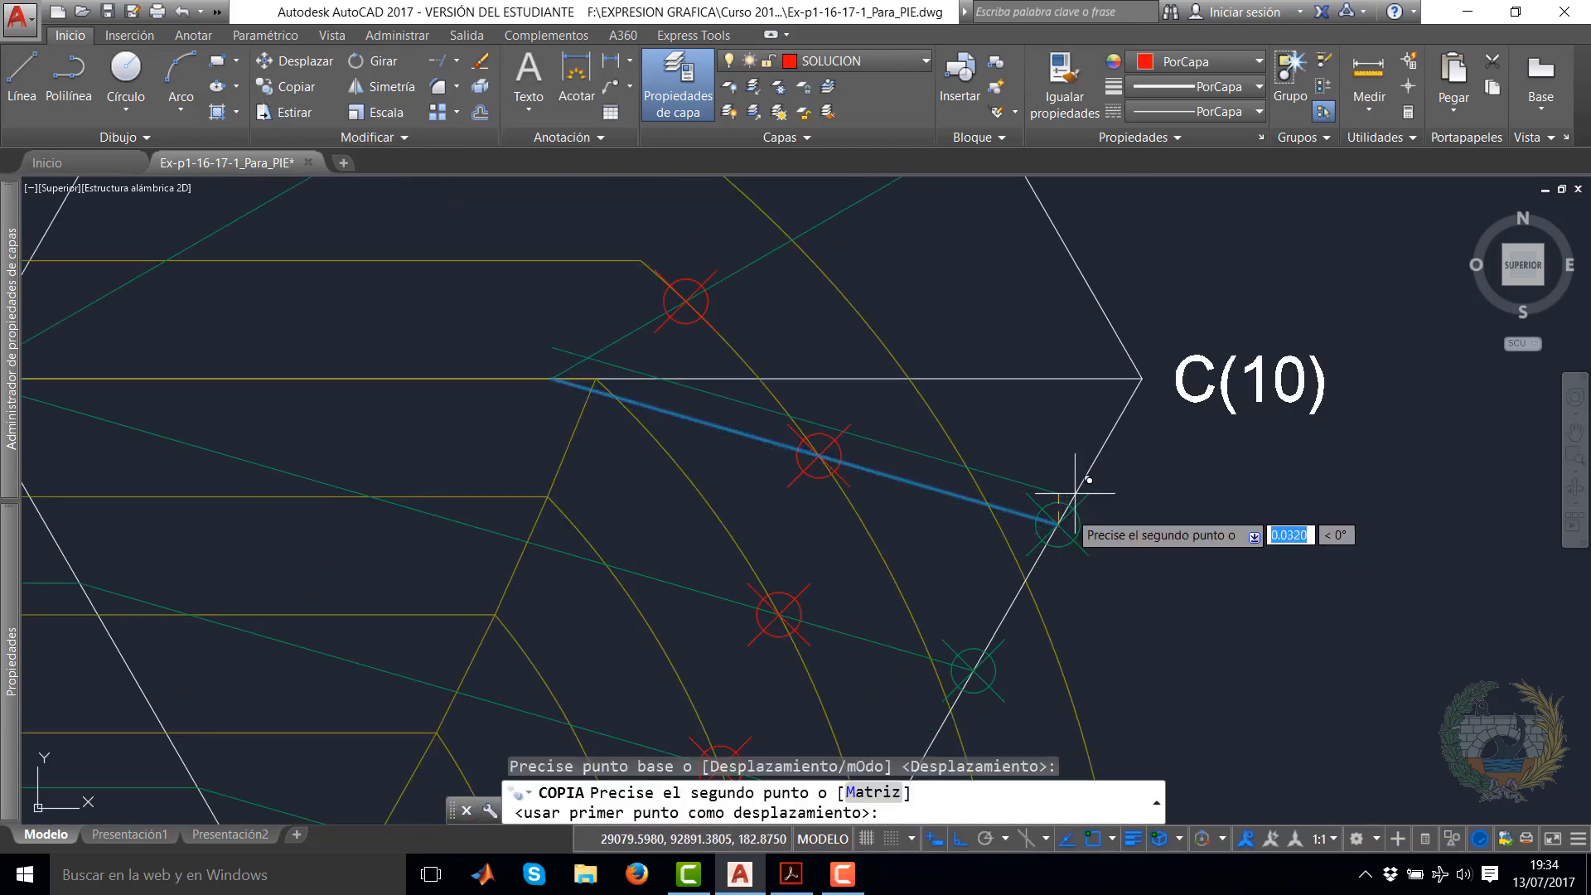
{"action": "left_click", "coordinate": [1136, 374]}
{"action": "right_click", "coordinate": [1161, 321]}
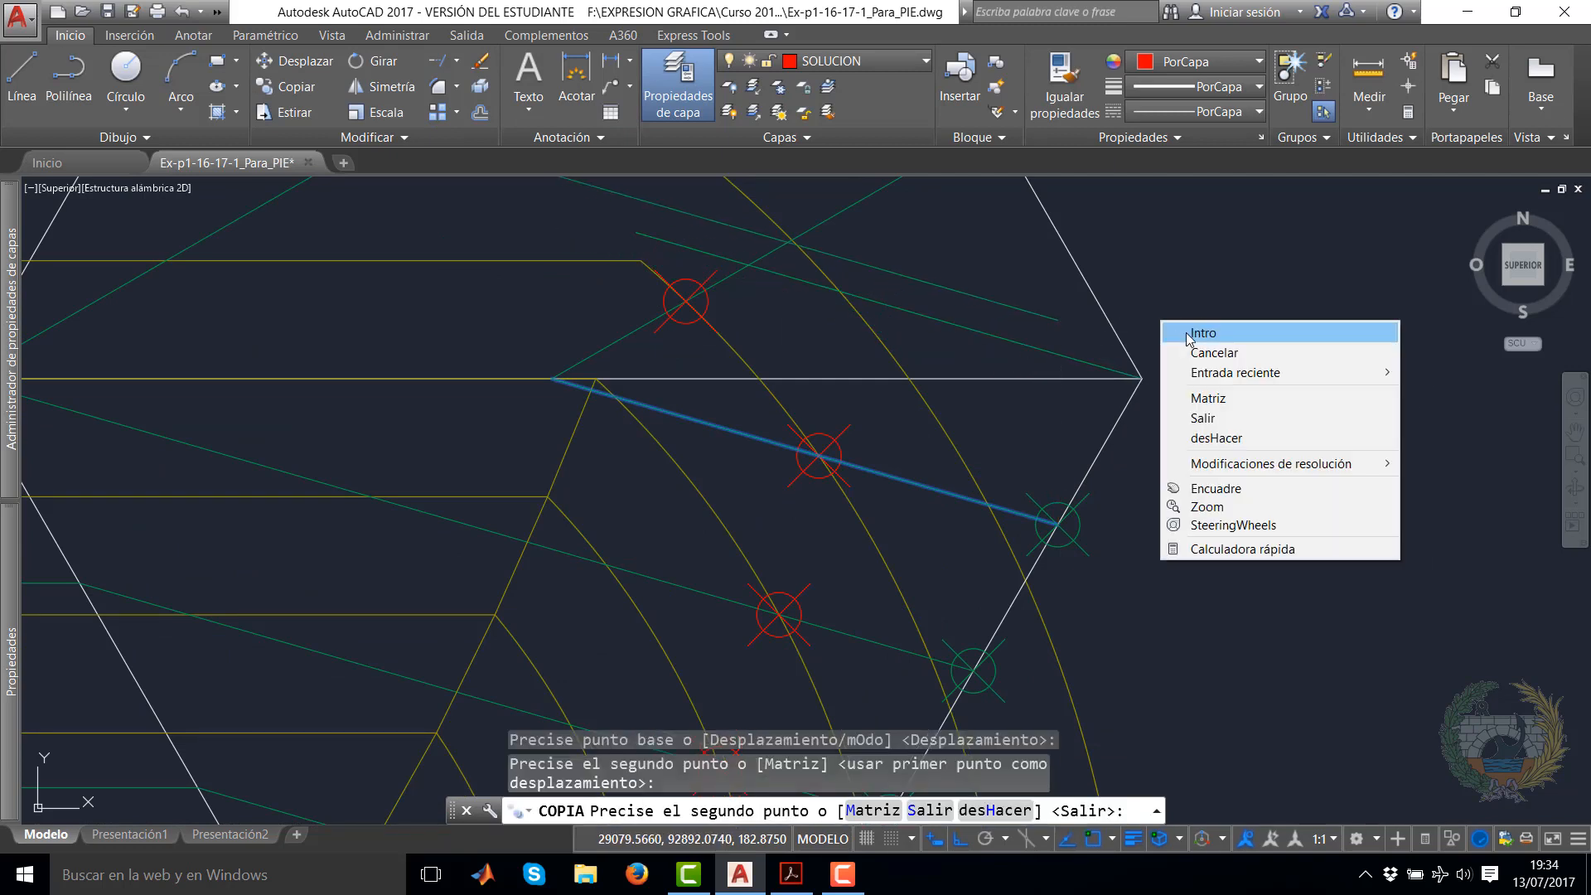
{"action": "left_click", "coordinate": [1202, 333]}
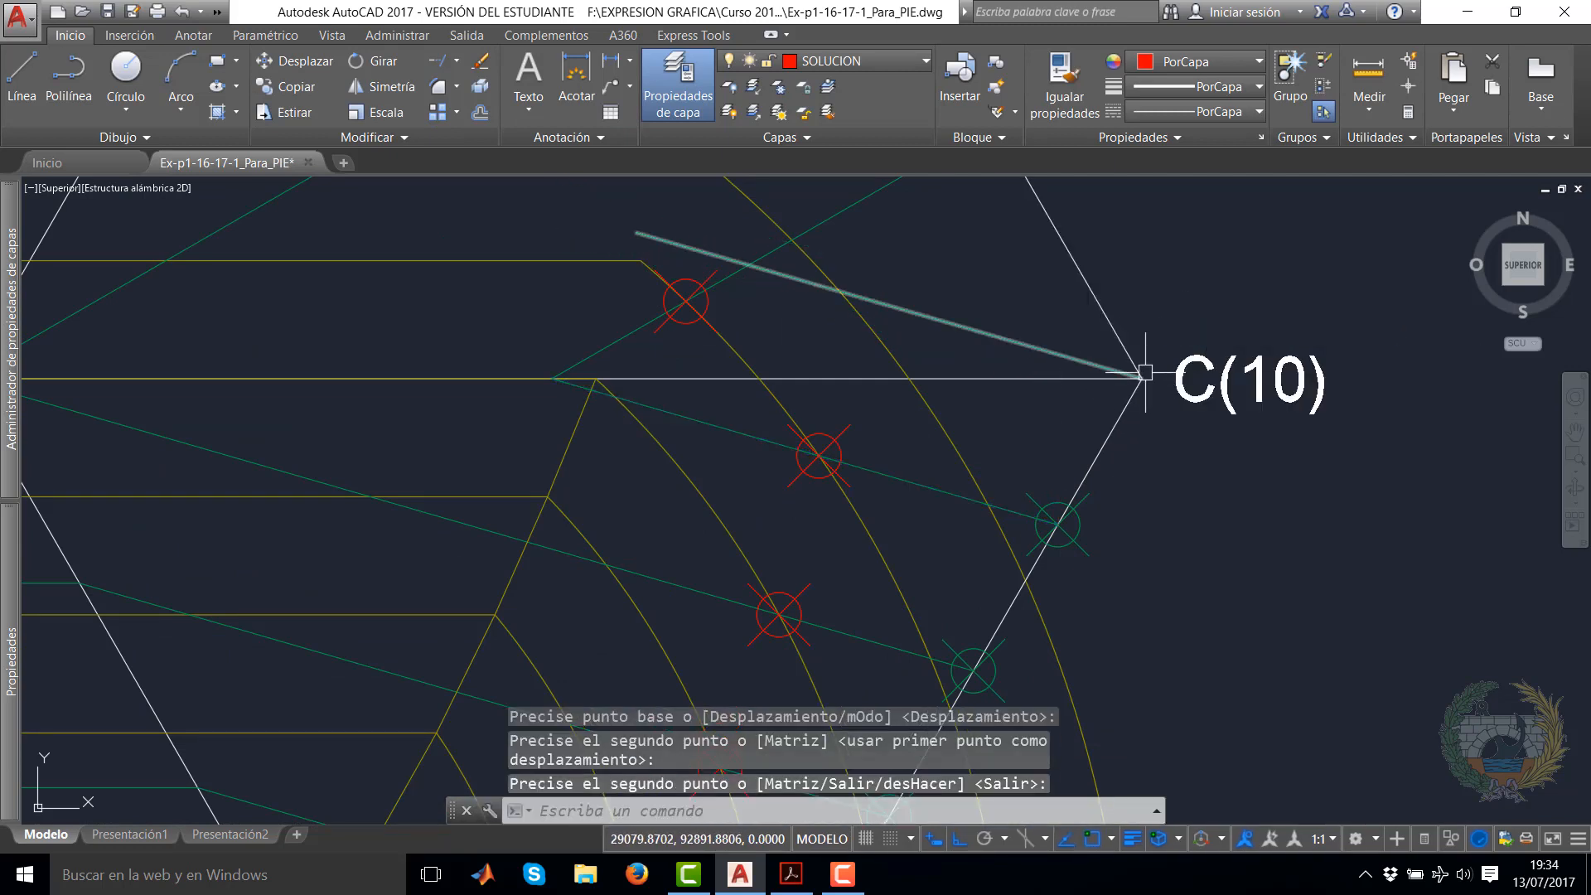
{"action": "left_click", "coordinate": [126, 136]}
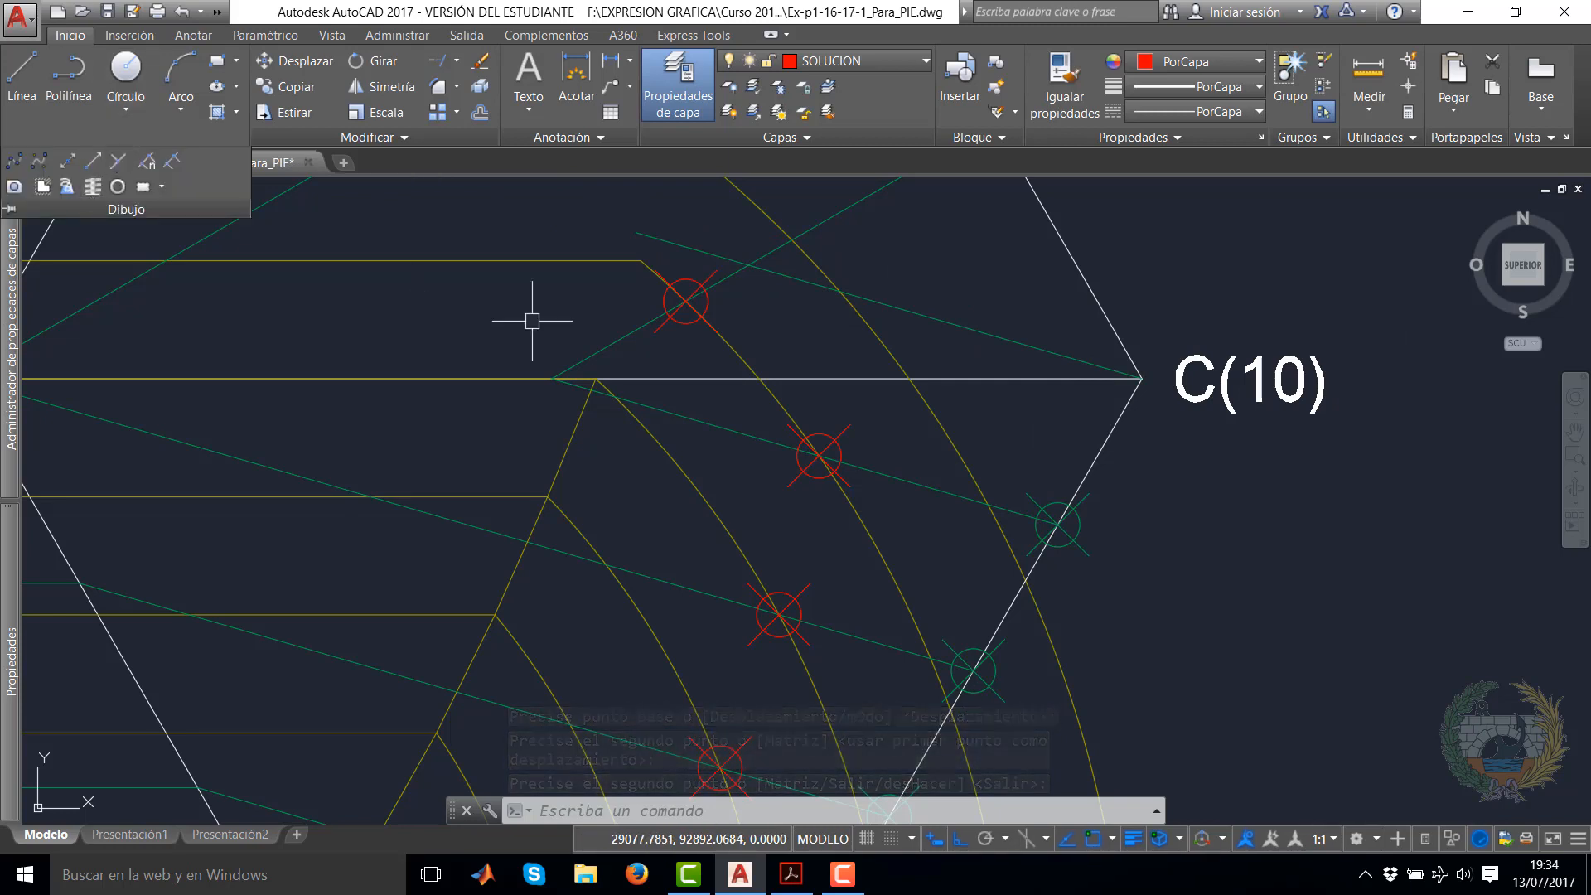
{"action": "key", "text": "Escape"}
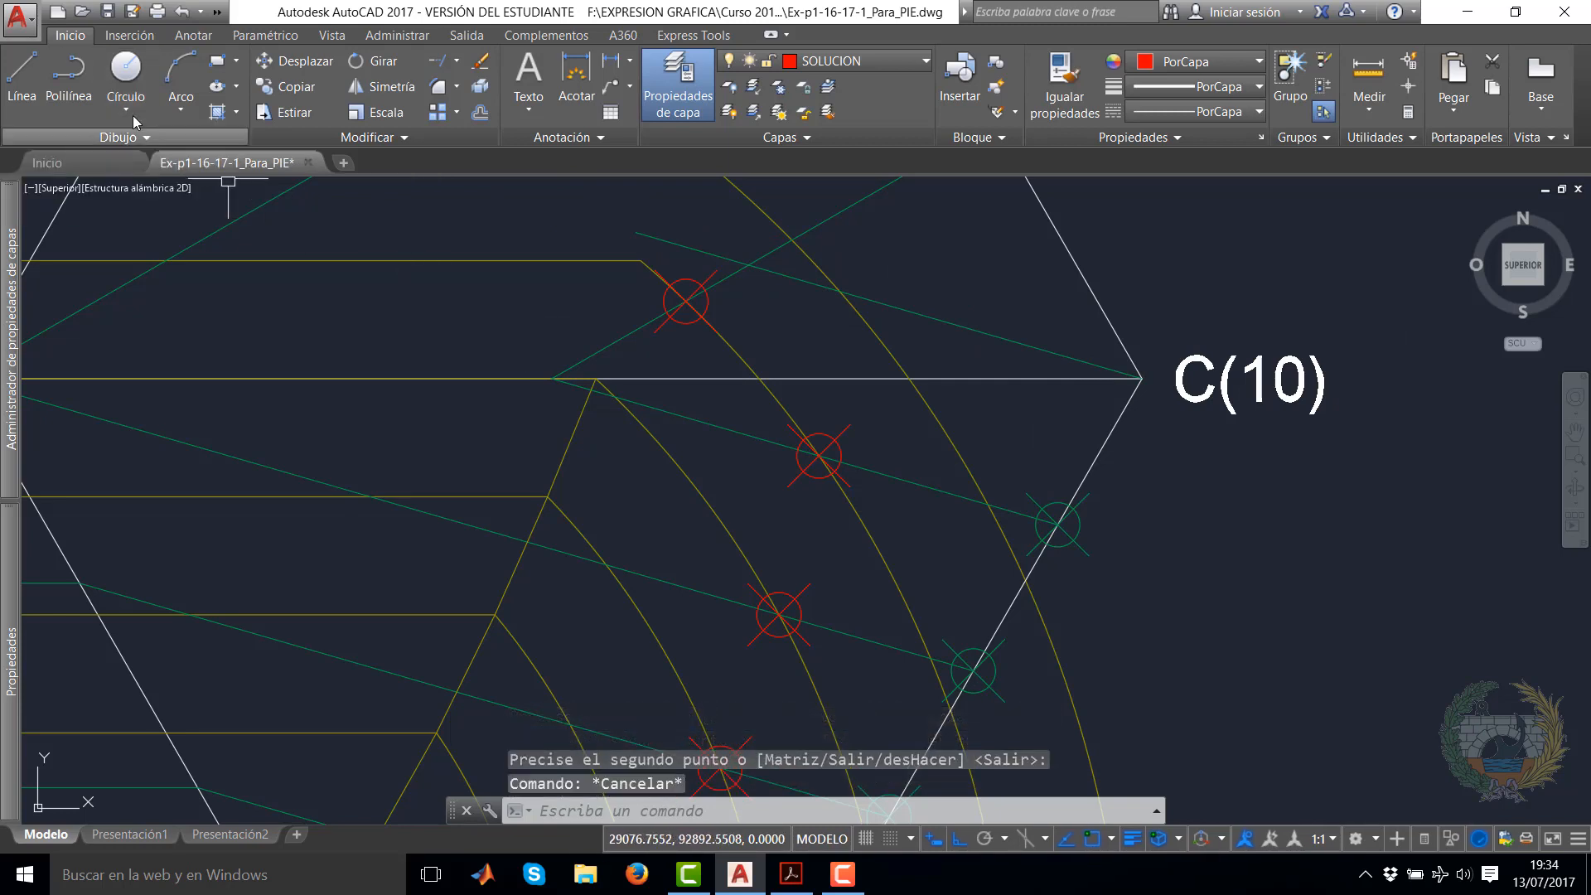
Draw a polyline from the outer patio contour's crossing with the contour through C, through the marked points, to where the fitted curve crosses edge VD
{"action": "left_click", "coordinate": [68, 79]}
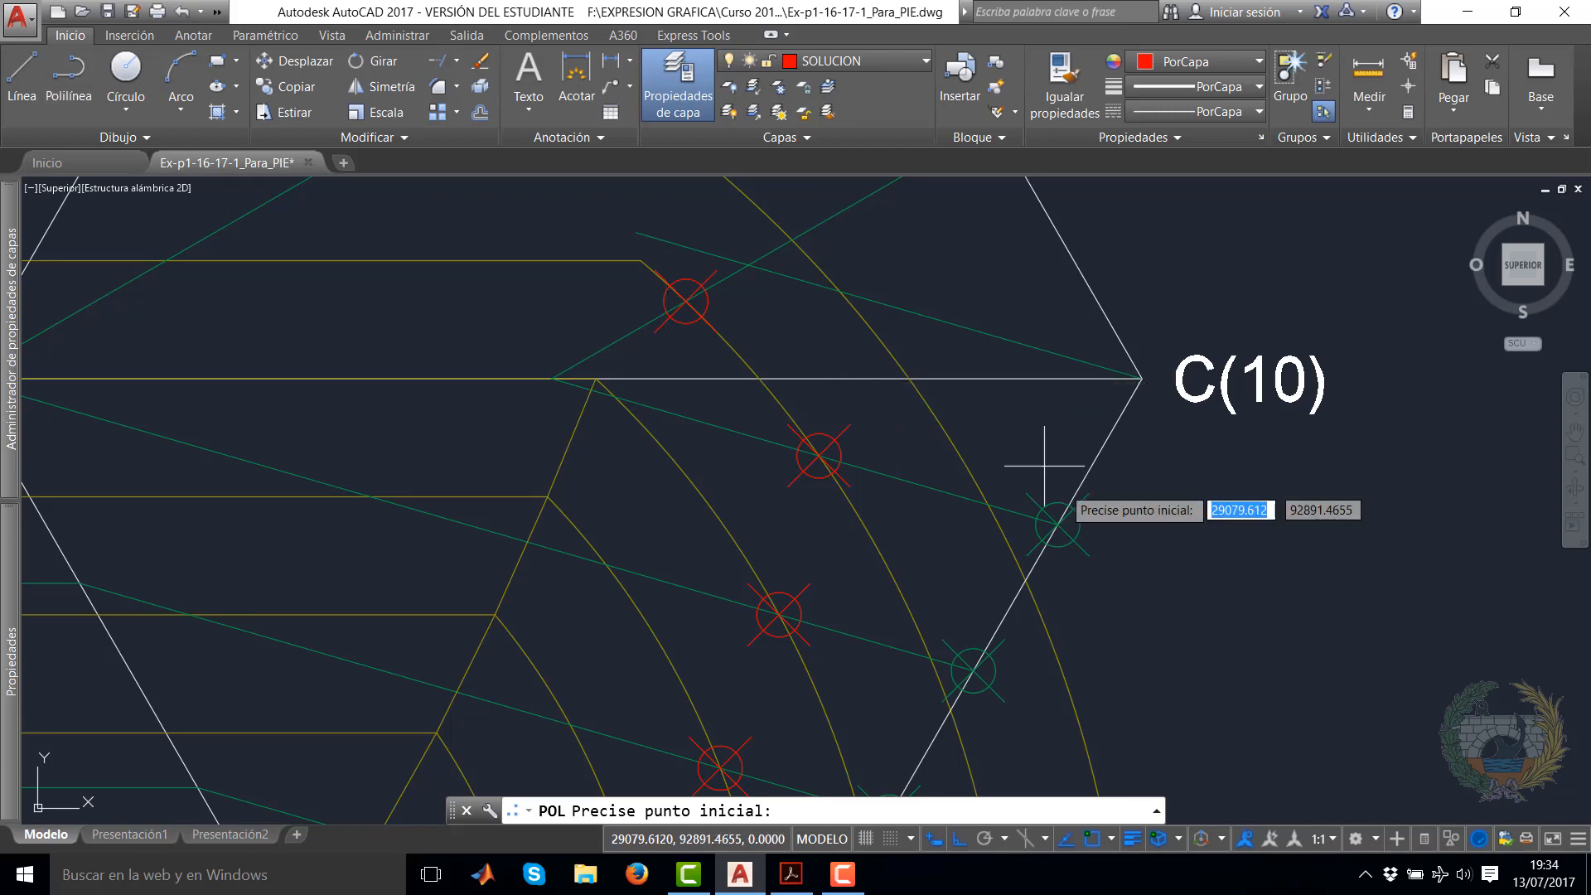
{"action": "left_click", "coordinate": [839, 291]}
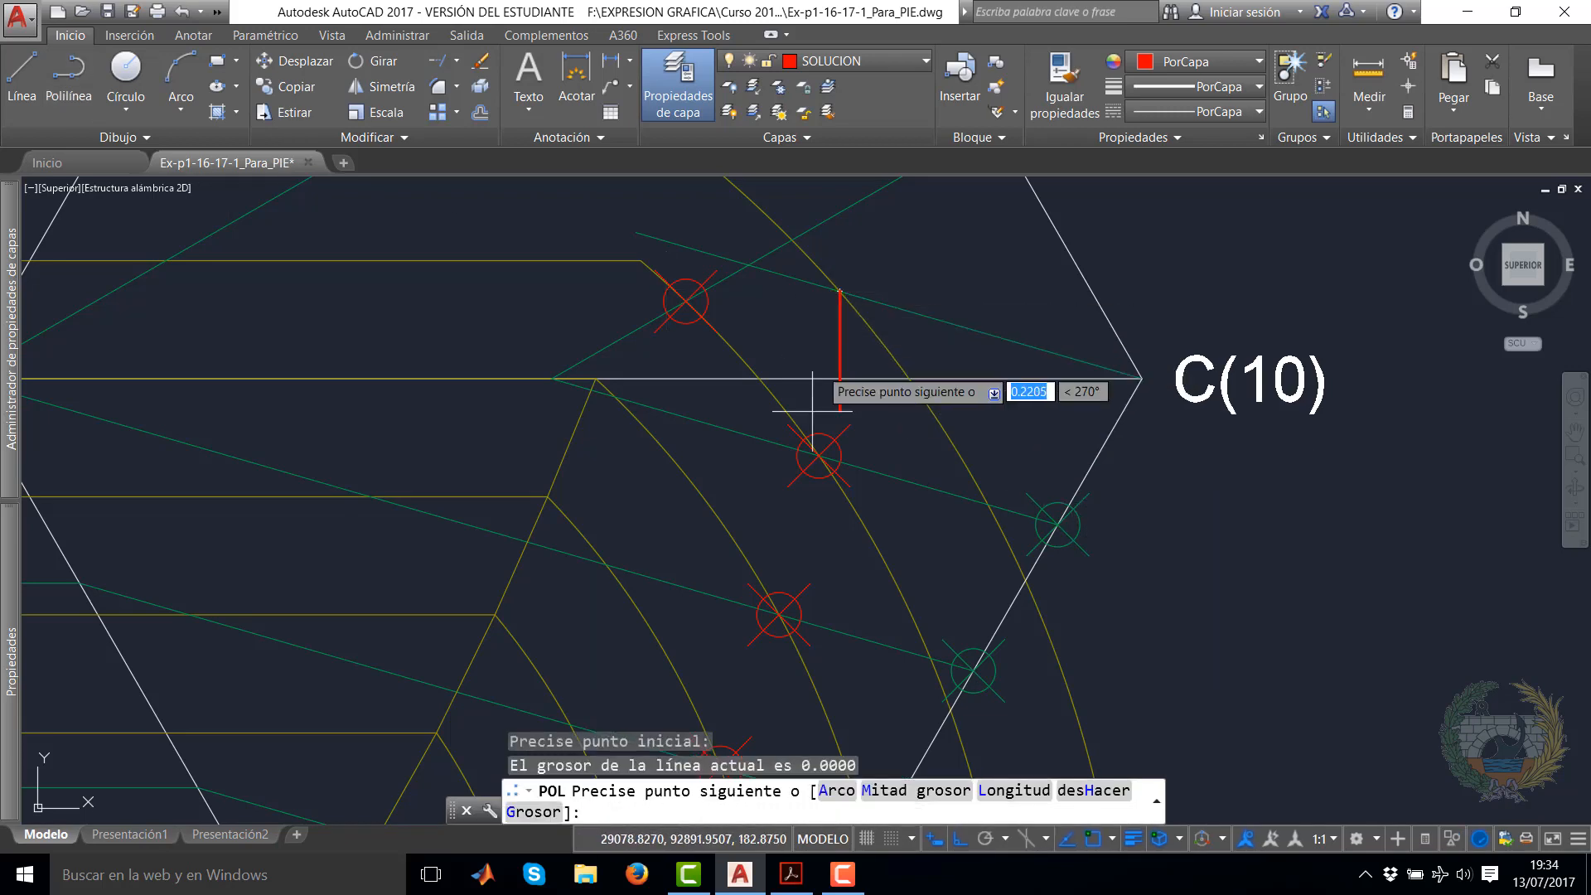
{"action": "left_click", "coordinate": [826, 451]}
{"action": "left_click", "coordinate": [783, 610]}
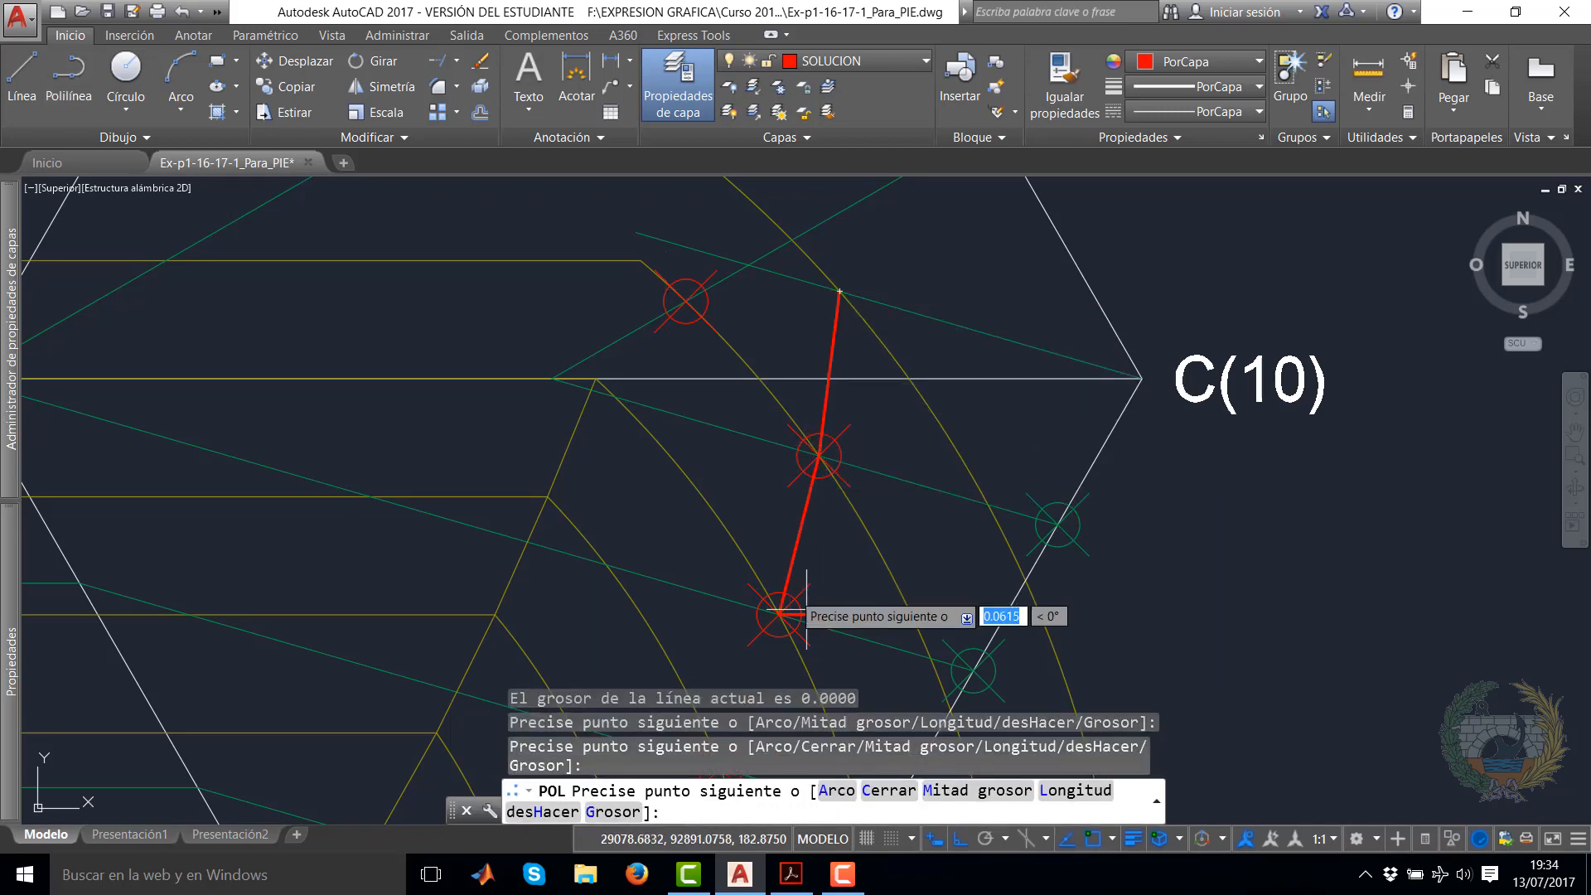
{"action": "middle_click_drag", "start_coordinate": [783, 610], "coordinate": [911, 349]}
{"action": "left_click", "coordinate": [853, 402]}
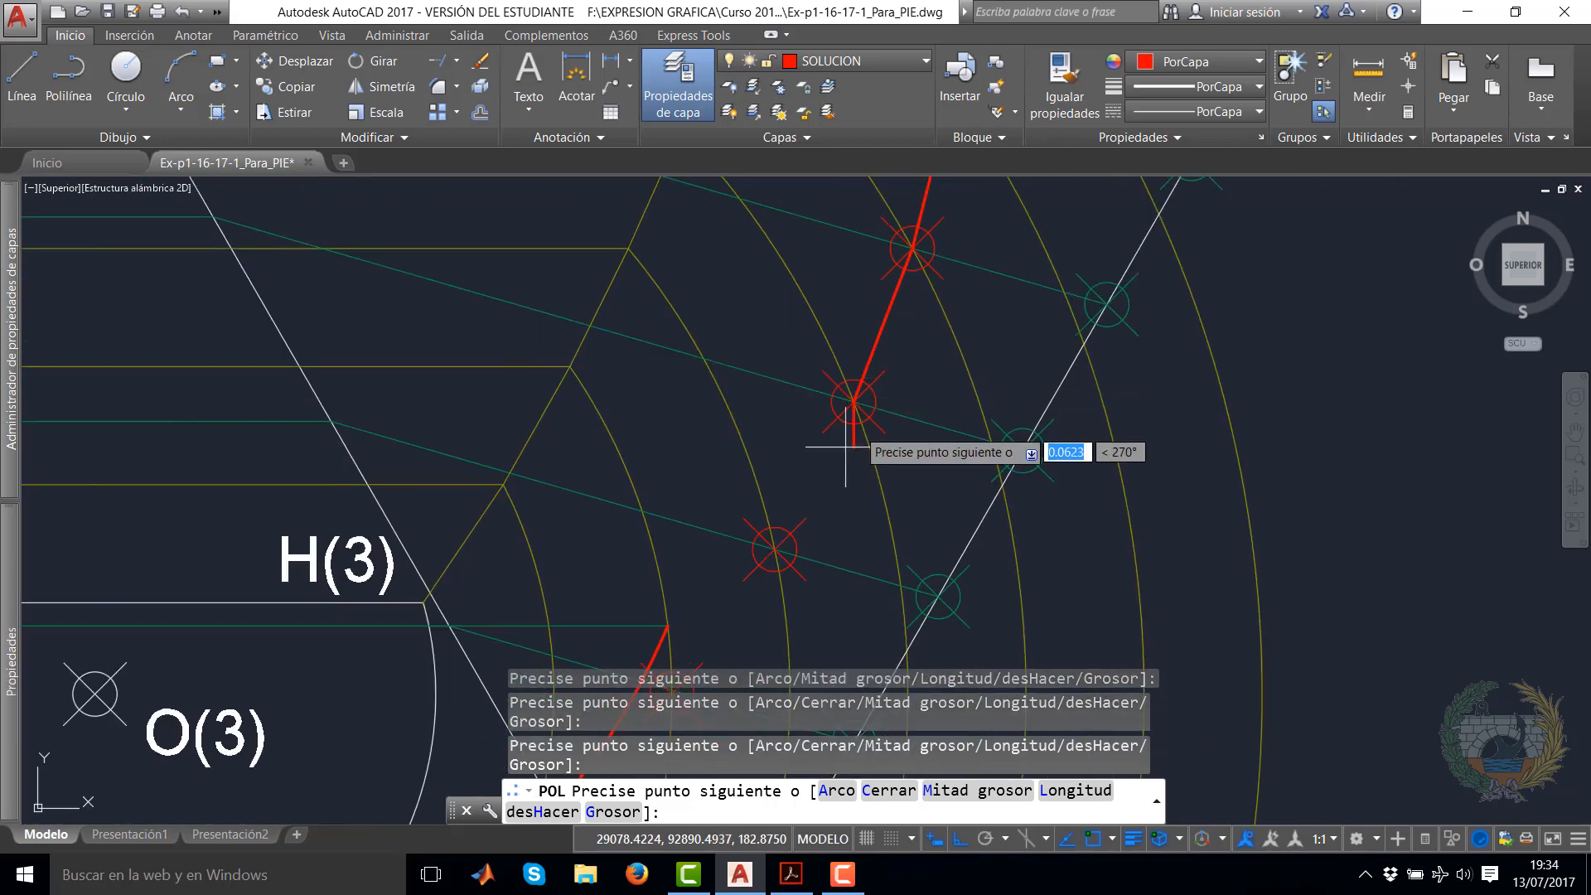
{"action": "left_click", "coordinate": [777, 547]}
{"action": "middle_click_drag", "start_coordinate": [783, 538], "coordinate": [912, 276]}
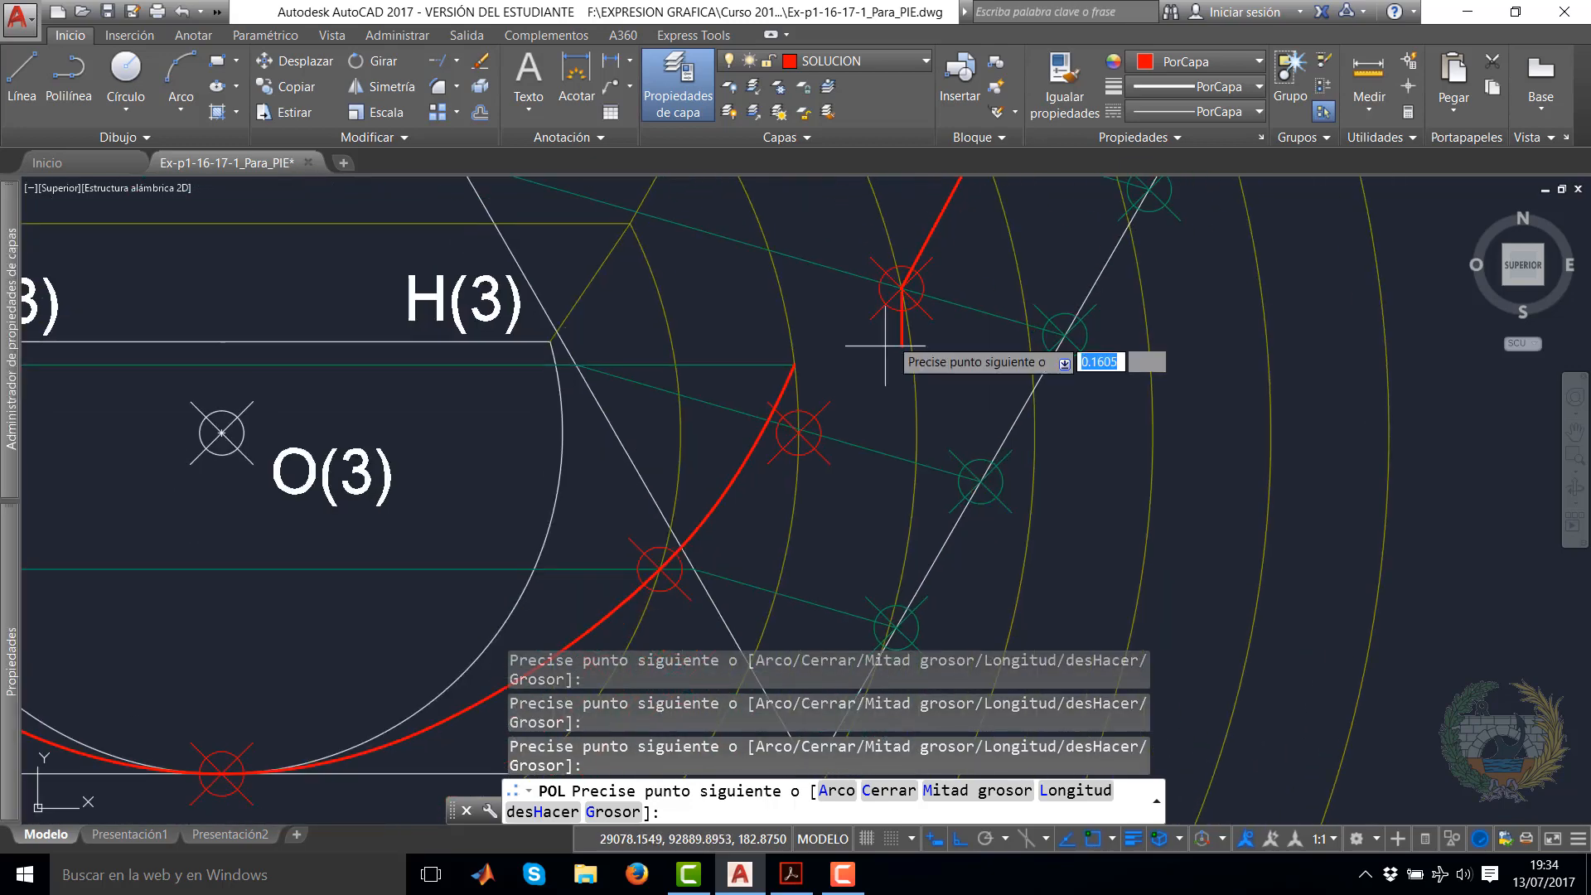
{"action": "scroll", "coordinate": [787, 444], "scroll_direction": "up", "scroll_amount": 5}
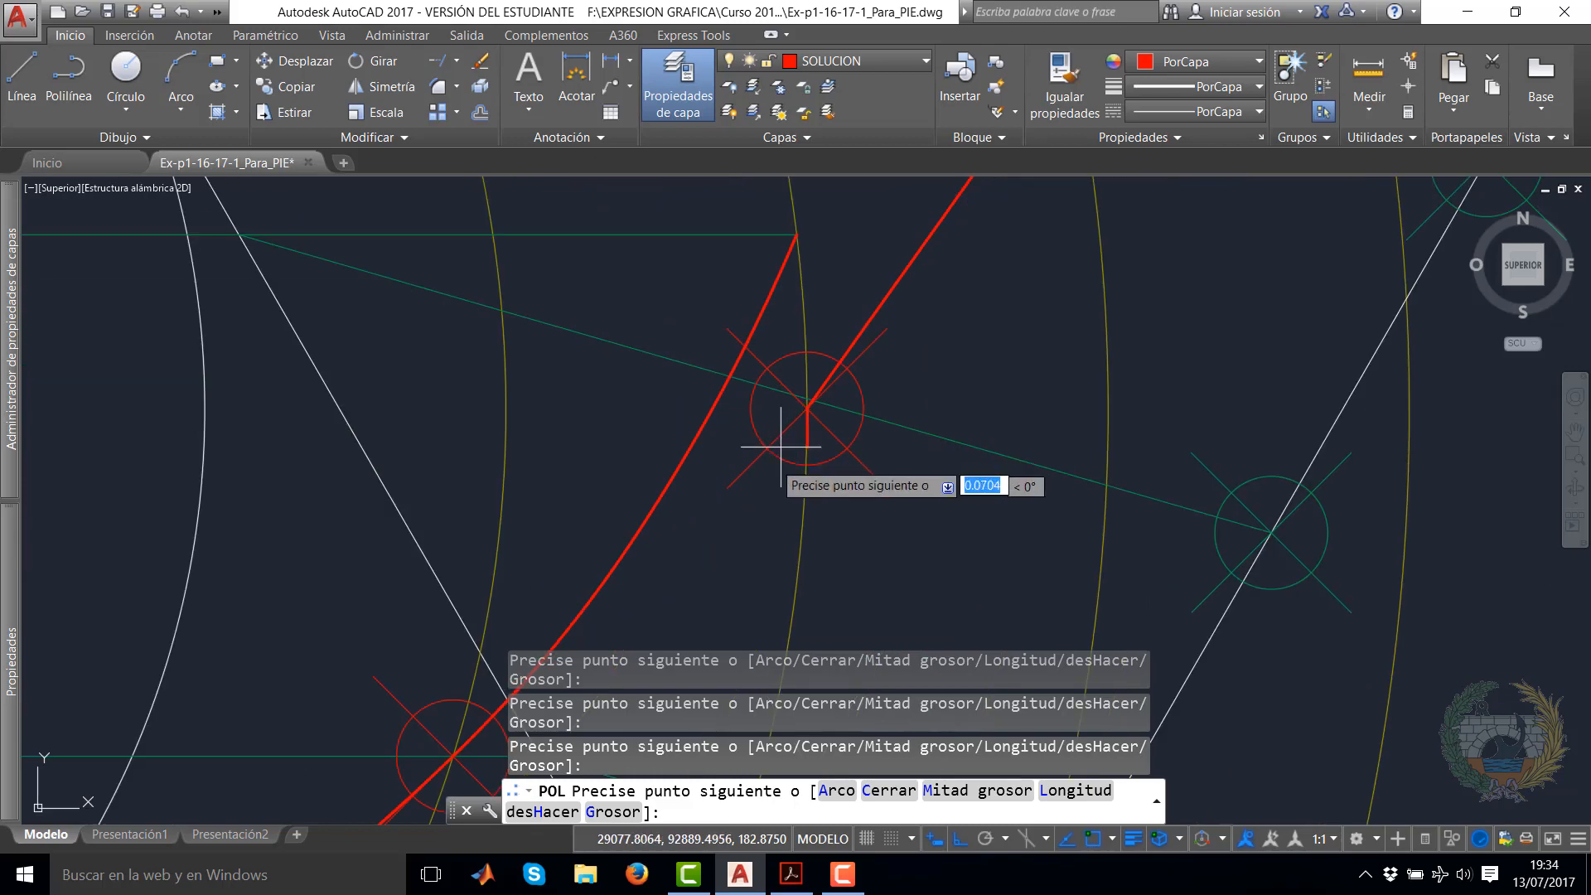
{"action": "middle_click_drag", "start_coordinate": [806, 527], "coordinate": [1019, 345]}
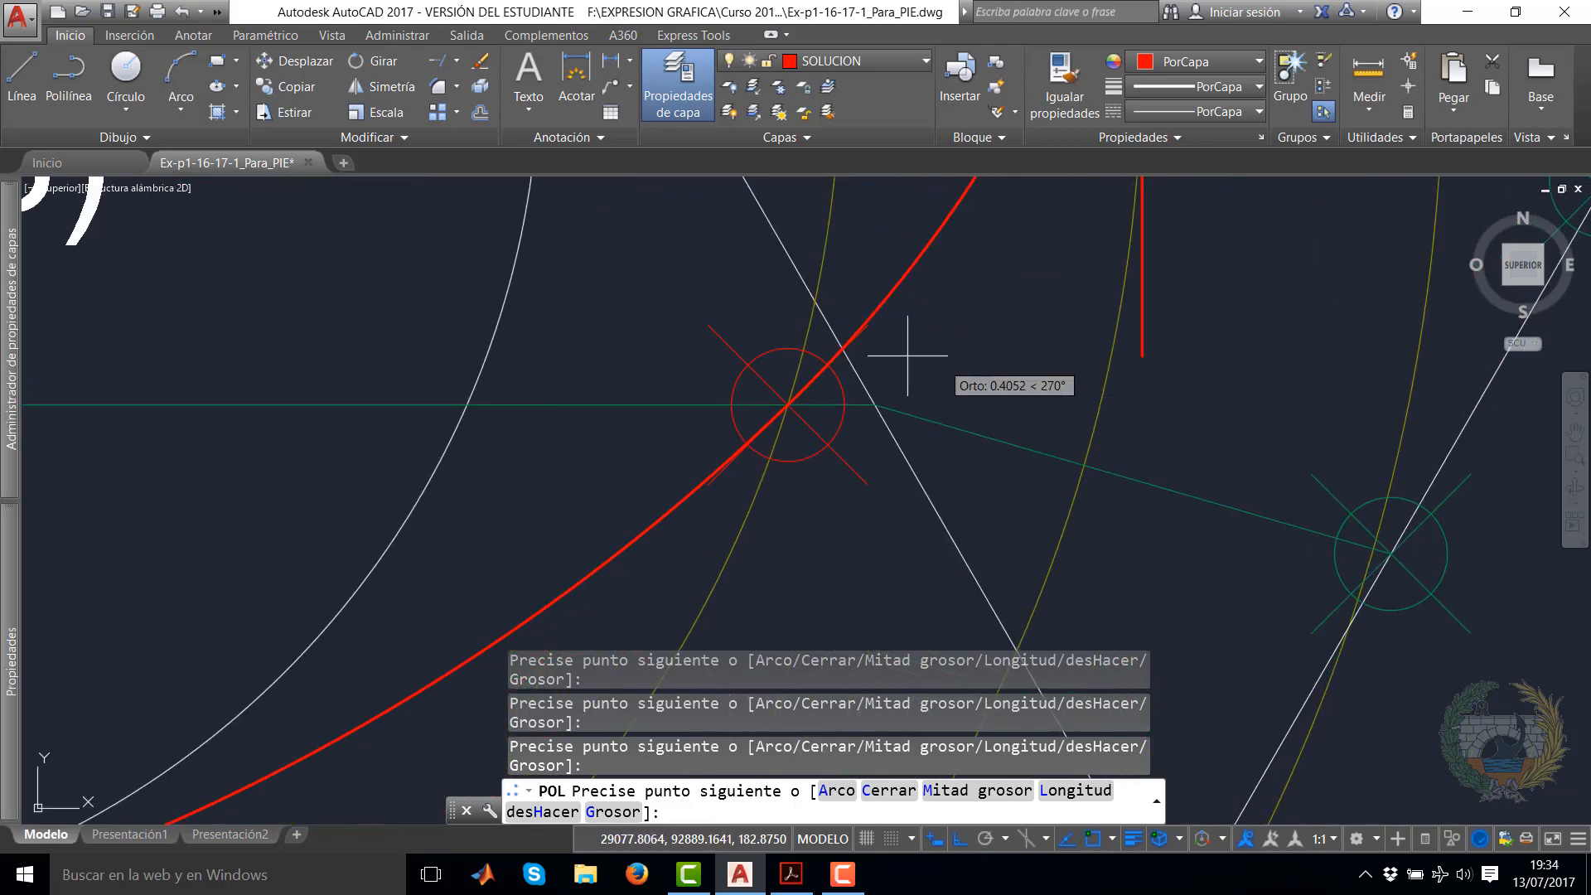
{"action": "scroll", "coordinate": [888, 347], "scroll_direction": "up", "scroll_amount": 10}
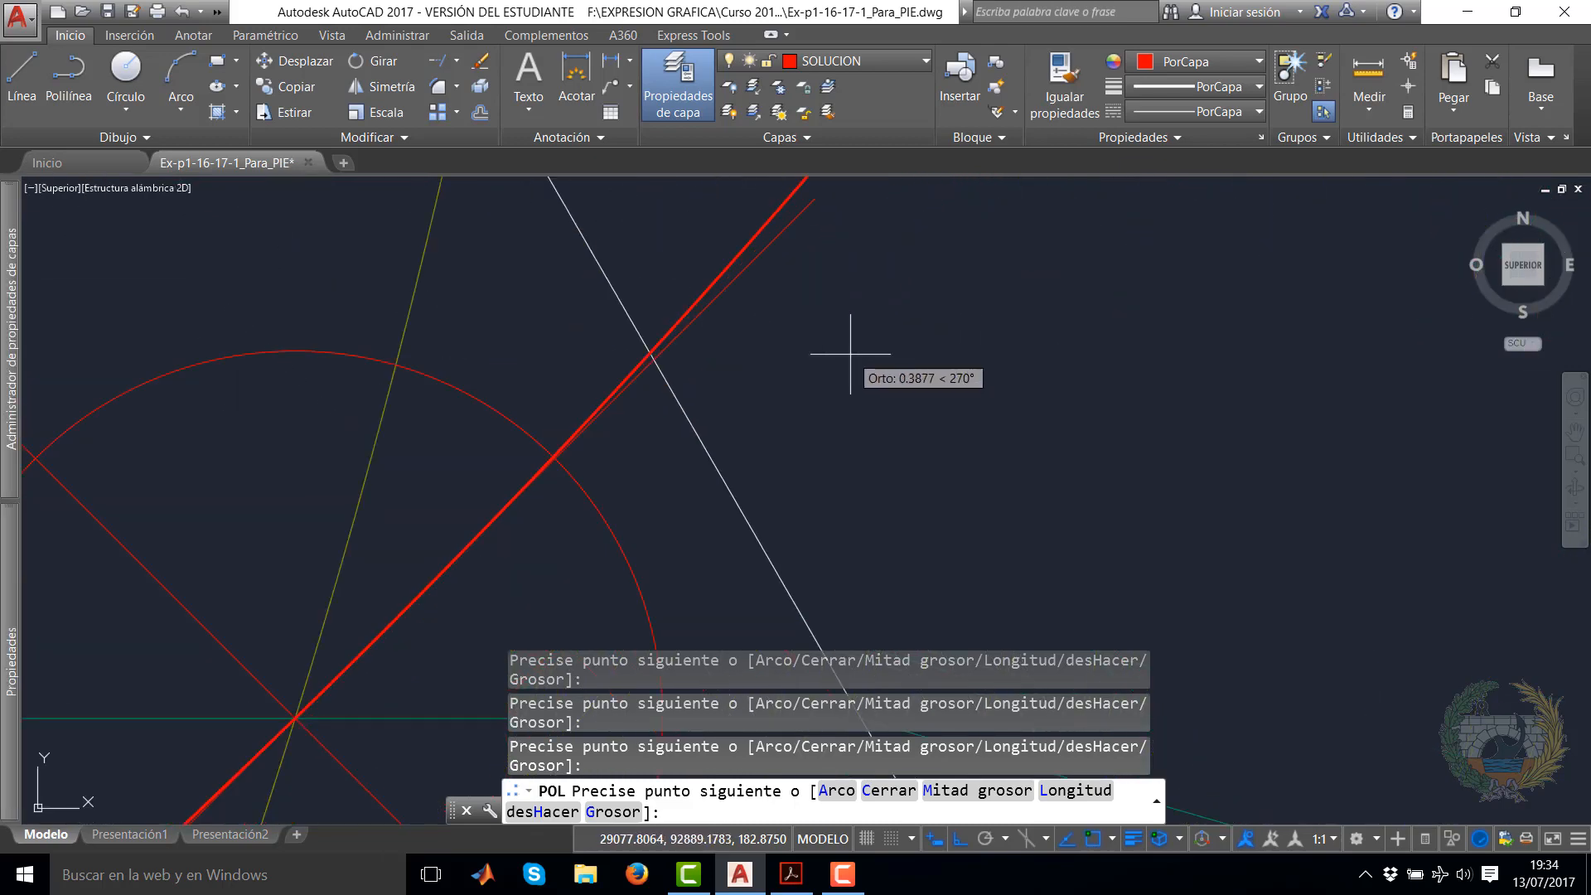
{"action": "left_click", "coordinate": [650, 353]}
{"action": "right_click", "coordinate": [776, 353]}
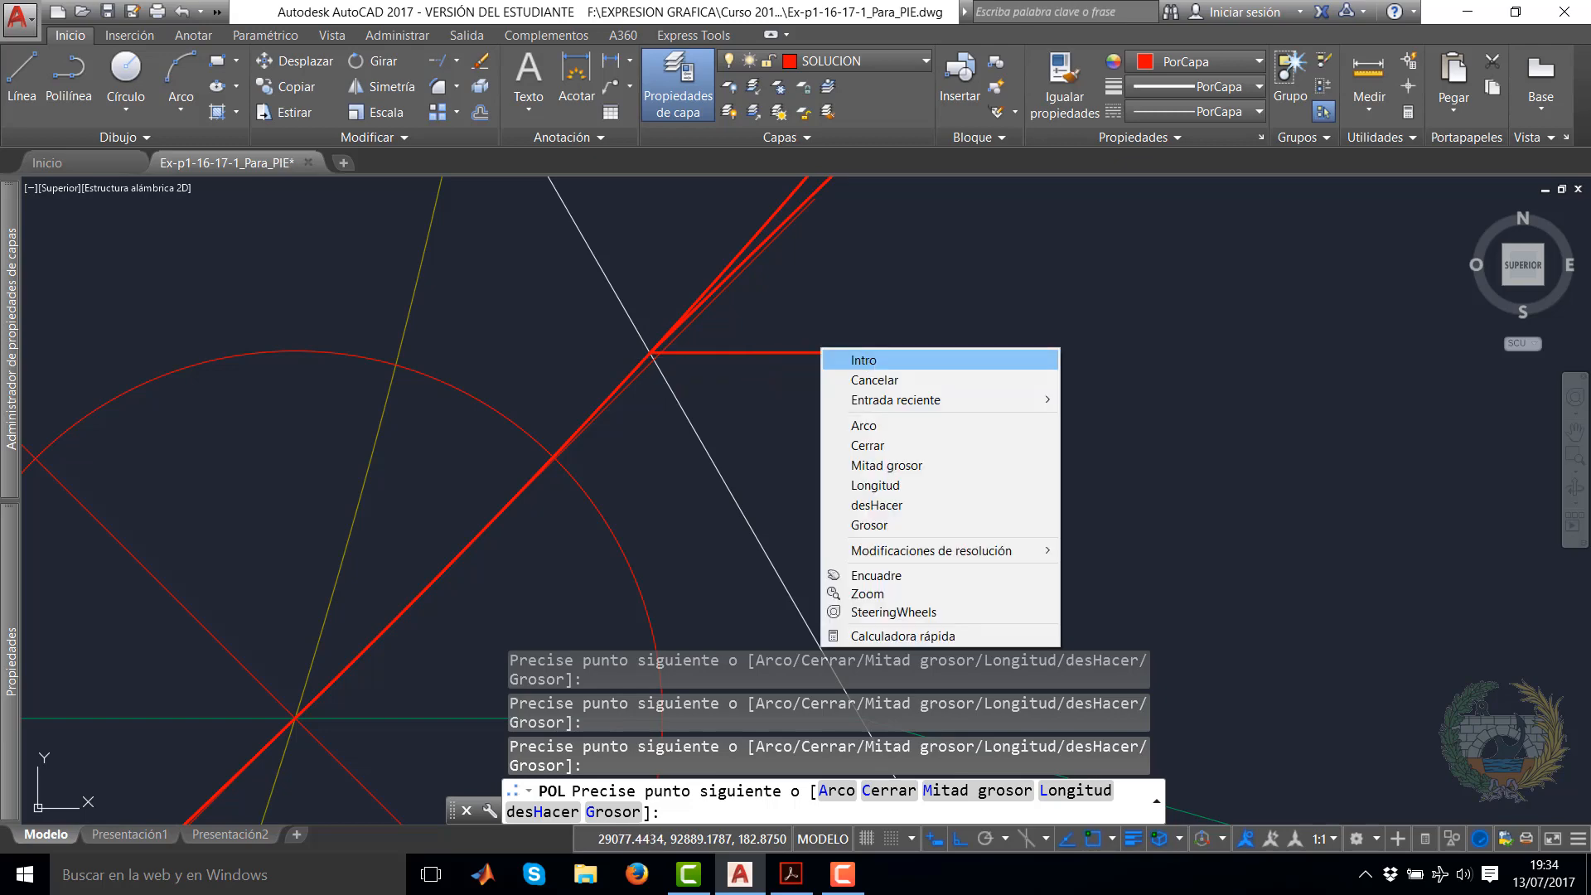
{"action": "left_click", "coordinate": [838, 355]}
Convert the new polyline between C and edge VD into a fitted curve with the Edit Polyline curve-fit option
{"action": "scroll", "coordinate": [1048, 337], "scroll_direction": "down", "scroll_amount": 8}
{"action": "scroll", "coordinate": [1131, 320], "scroll_direction": "down", "scroll_amount": 5}
{"action": "middle_click_drag", "start_coordinate": [1140, 316], "coordinate": [757, 593]}
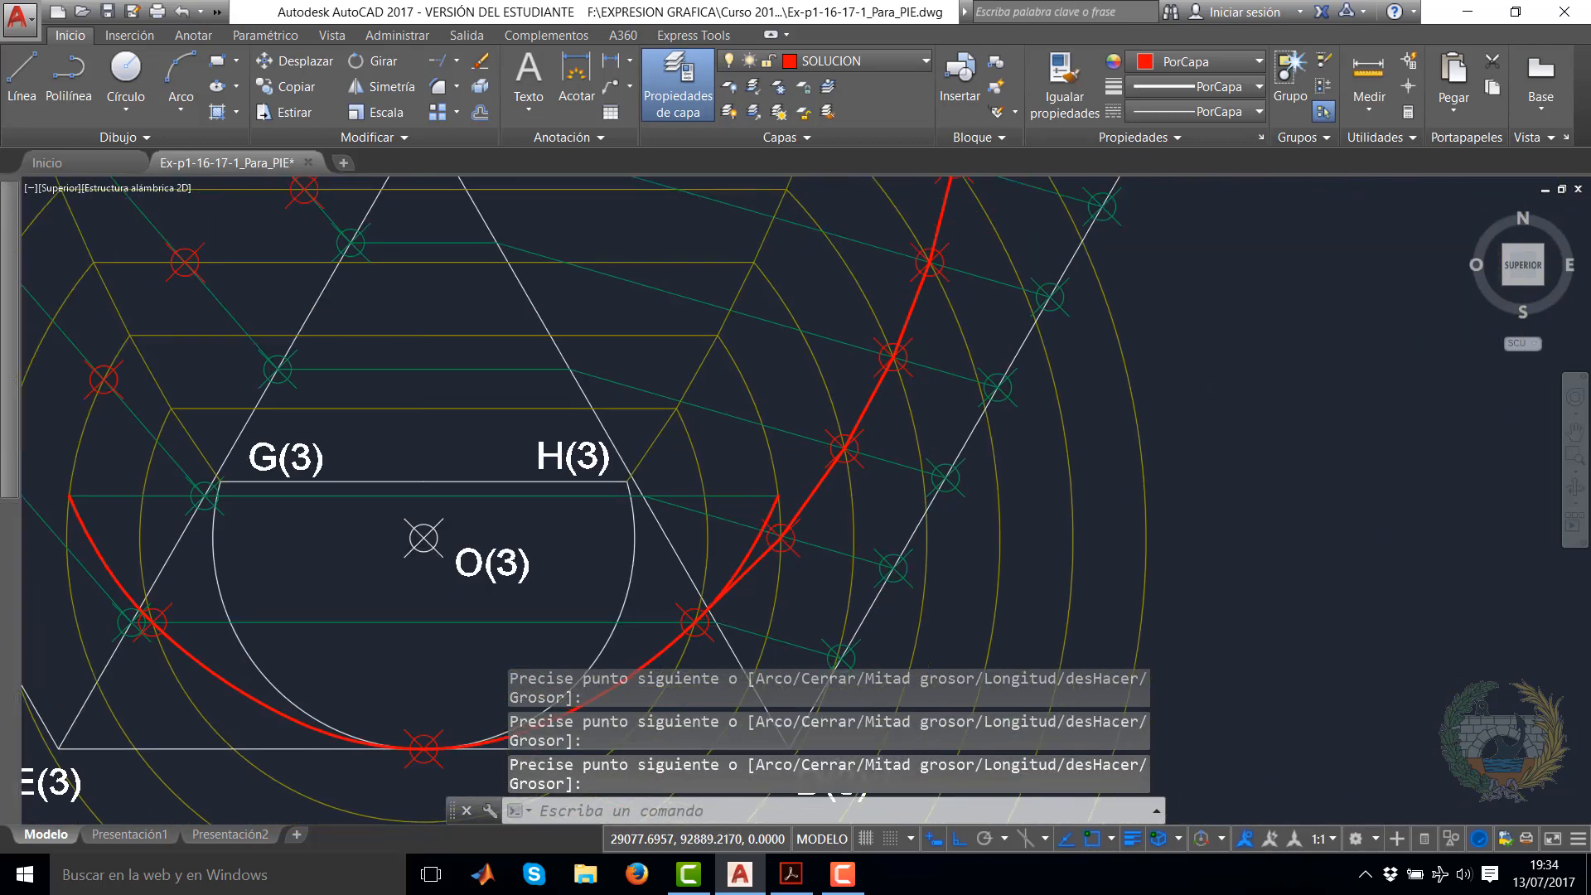
{"action": "scroll", "coordinate": [880, 417], "scroll_direction": "down", "scroll_amount": 2}
{"action": "mouse_move", "coordinate": [956, 253]}
{"action": "middle_mouse_down"}
{"action": "mouse_move", "coordinate": [955, 307]}
{"action": "mouse_move", "coordinate": [984, 246]}
{"action": "middle_mouse_up"}
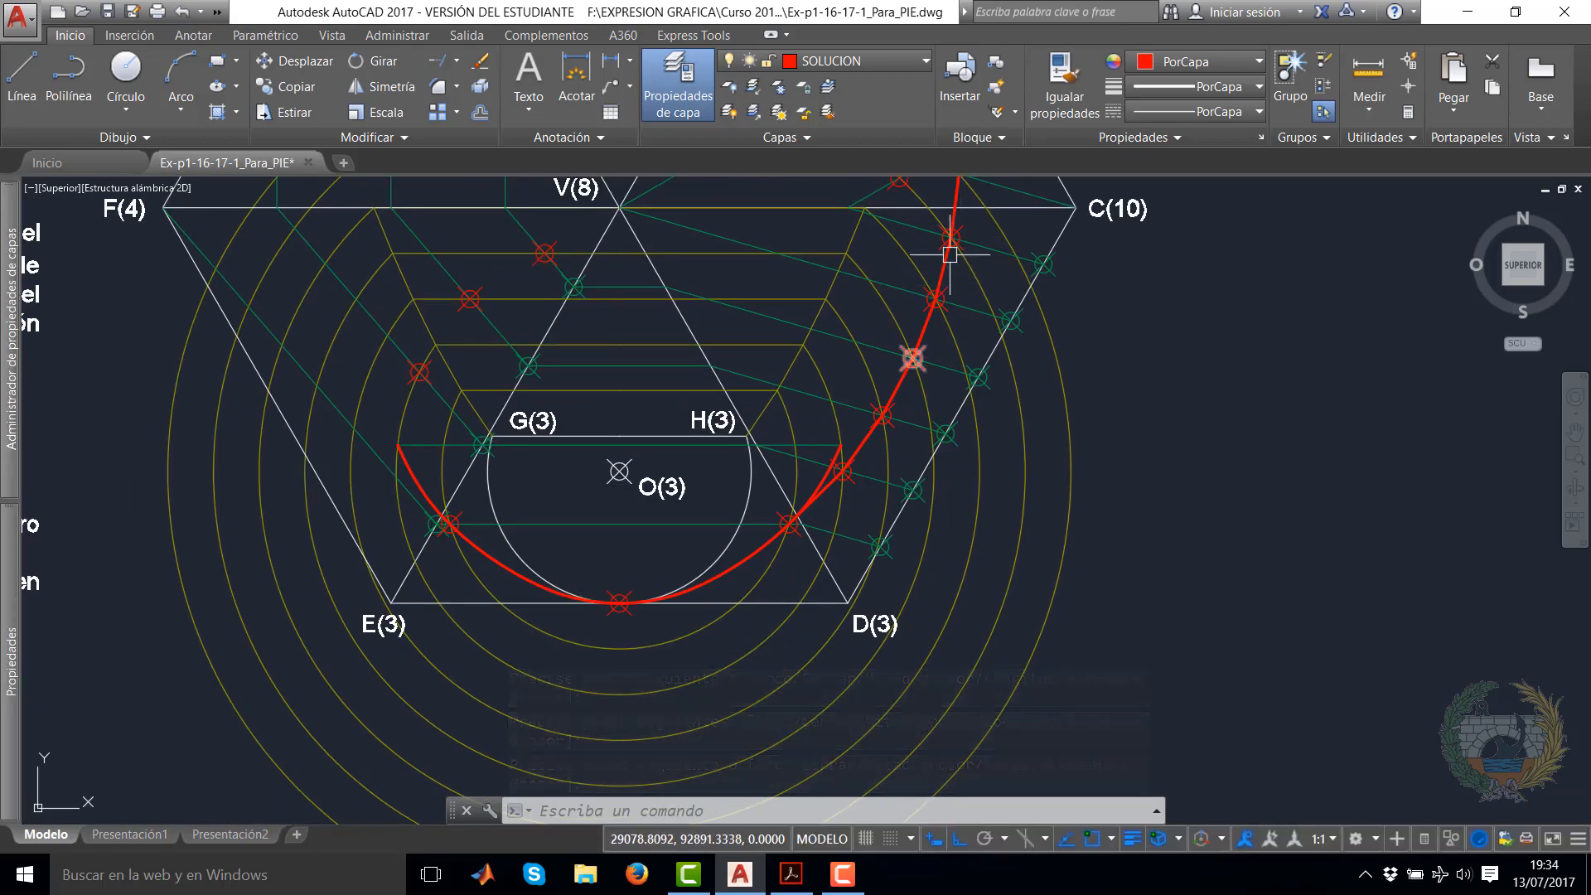
{"action": "middle_click_drag", "start_coordinate": [917, 360], "coordinate": [888, 463]}
{"action": "scroll", "coordinate": [955, 326], "scroll_direction": "up", "scroll_amount": 2}
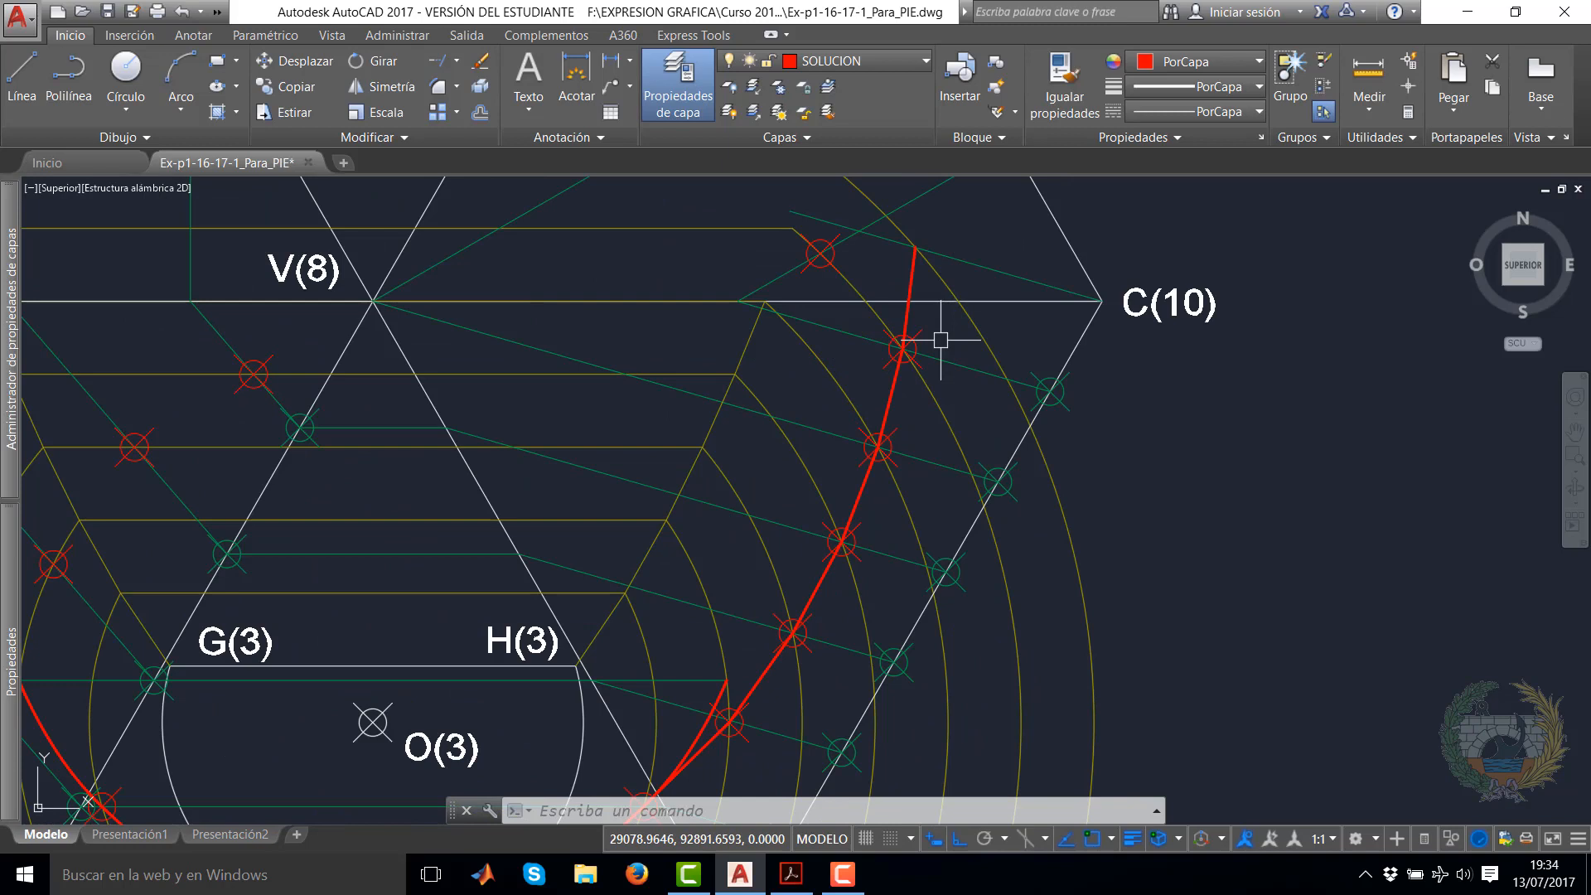
{"action": "key", "text": "Return"}
{"action": "left_click", "coordinate": [891, 400]}
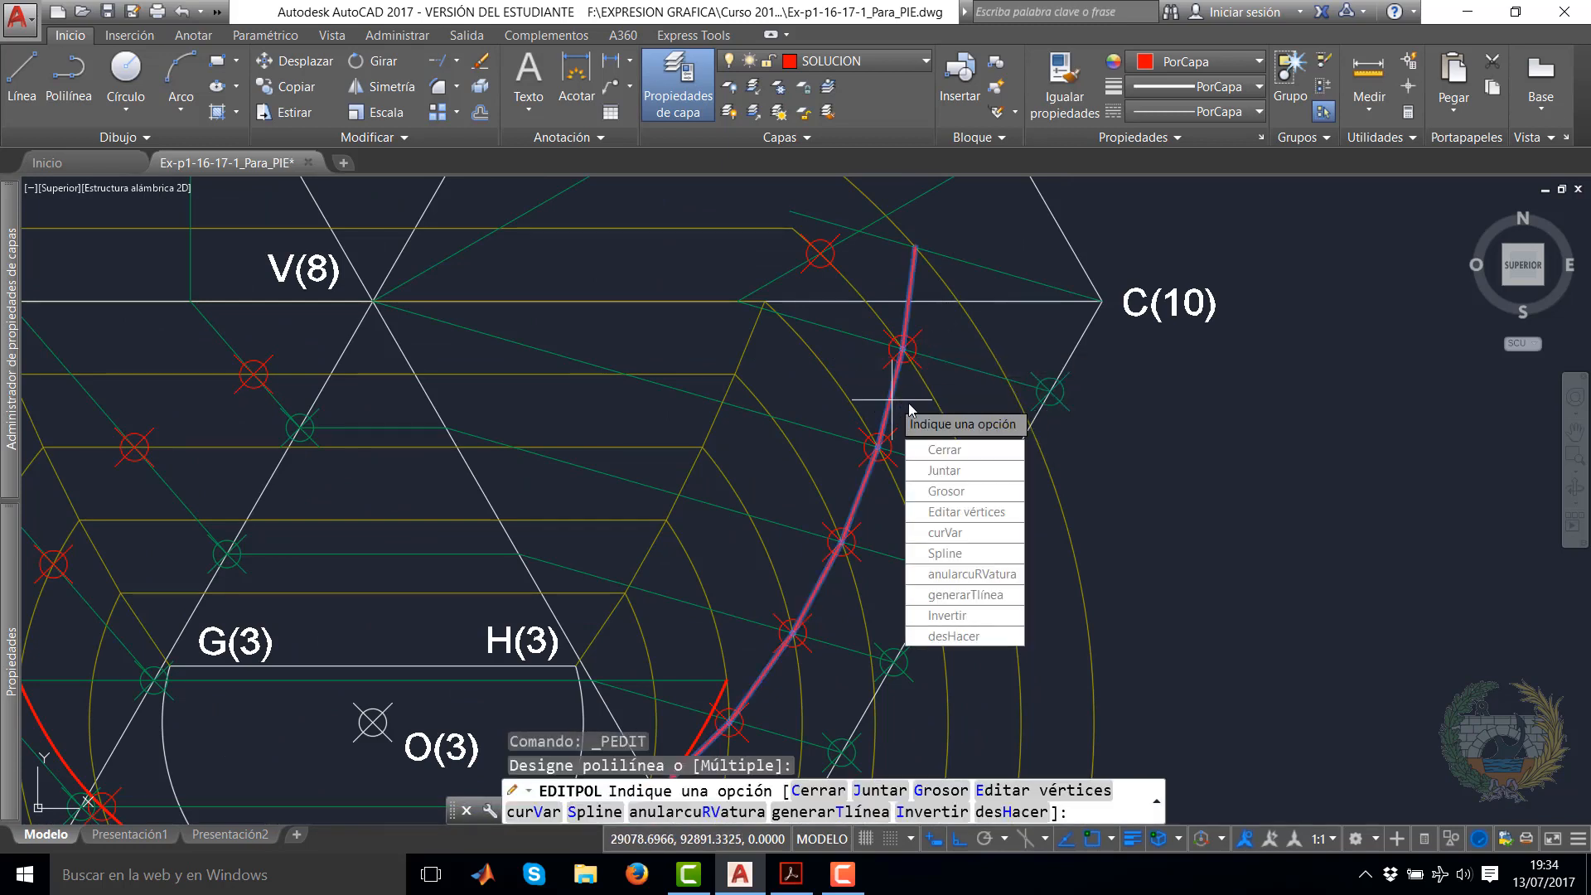
{"action": "left_click", "coordinate": [951, 533]}
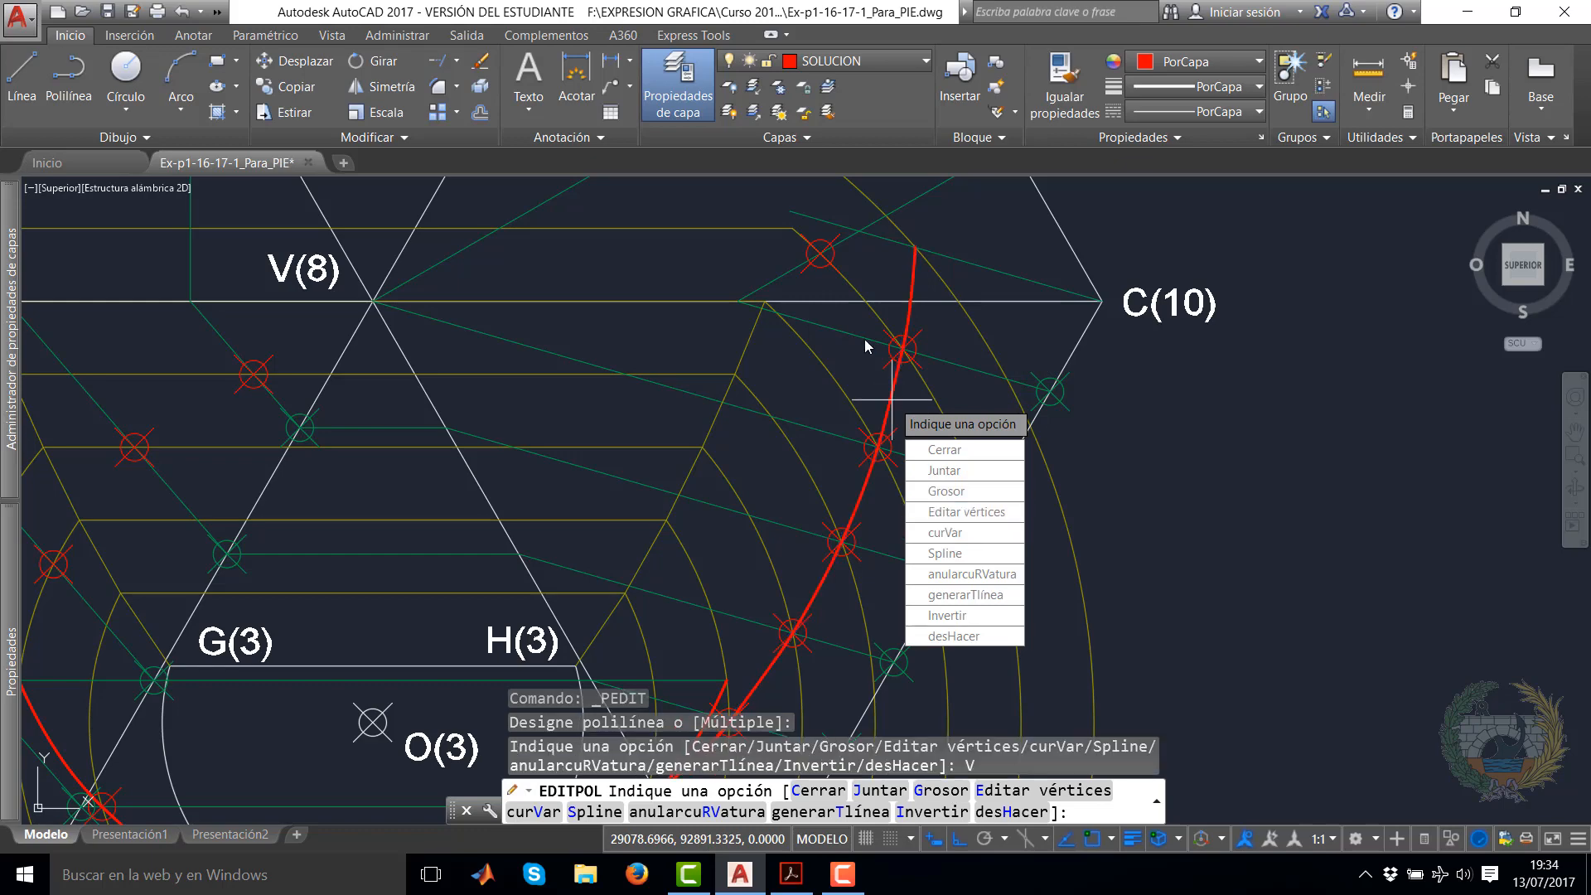
{"action": "key", "text": "Return"}
{"action": "key", "text": "Return"}
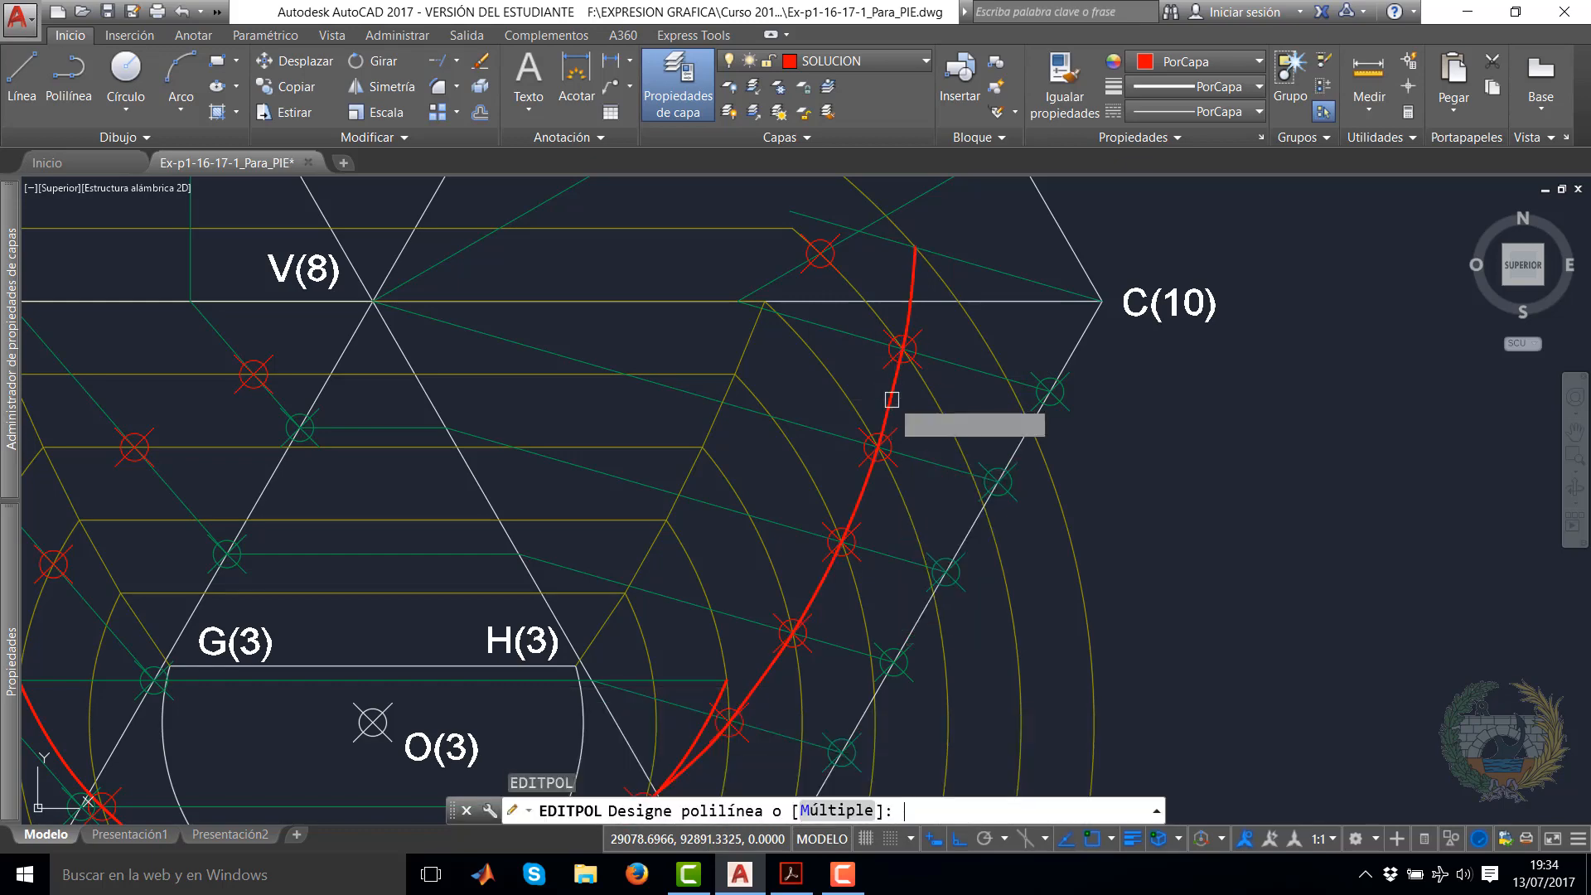
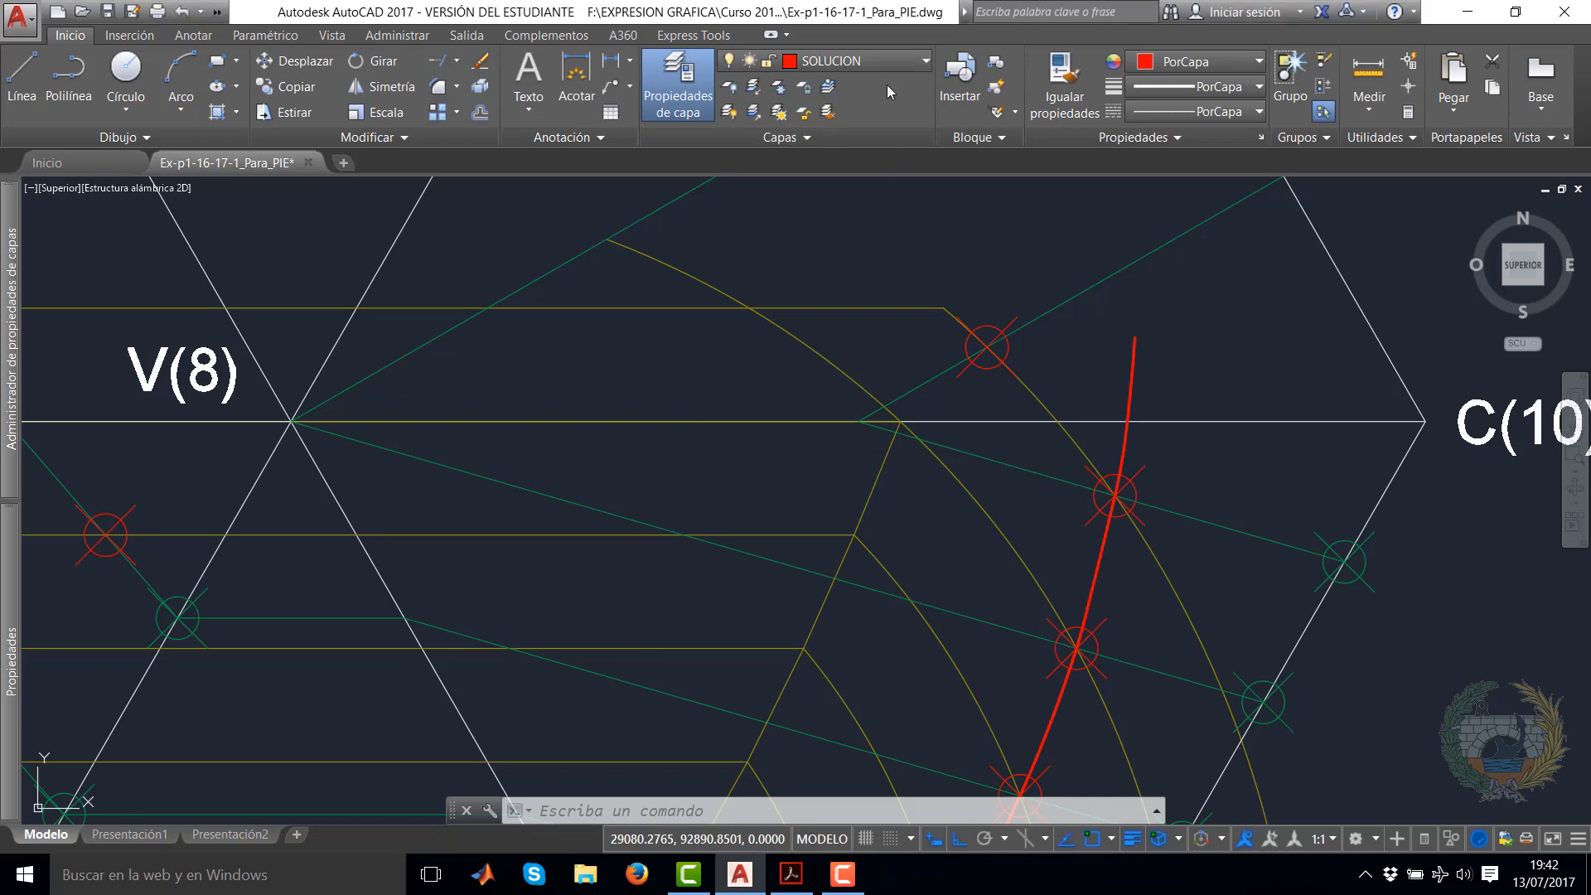
On layer Operaciones Patio, draw a polyline joining the patio contour corner on line VC to the next outer contour's corner
{"action": "left_click", "coordinate": [909, 70]}
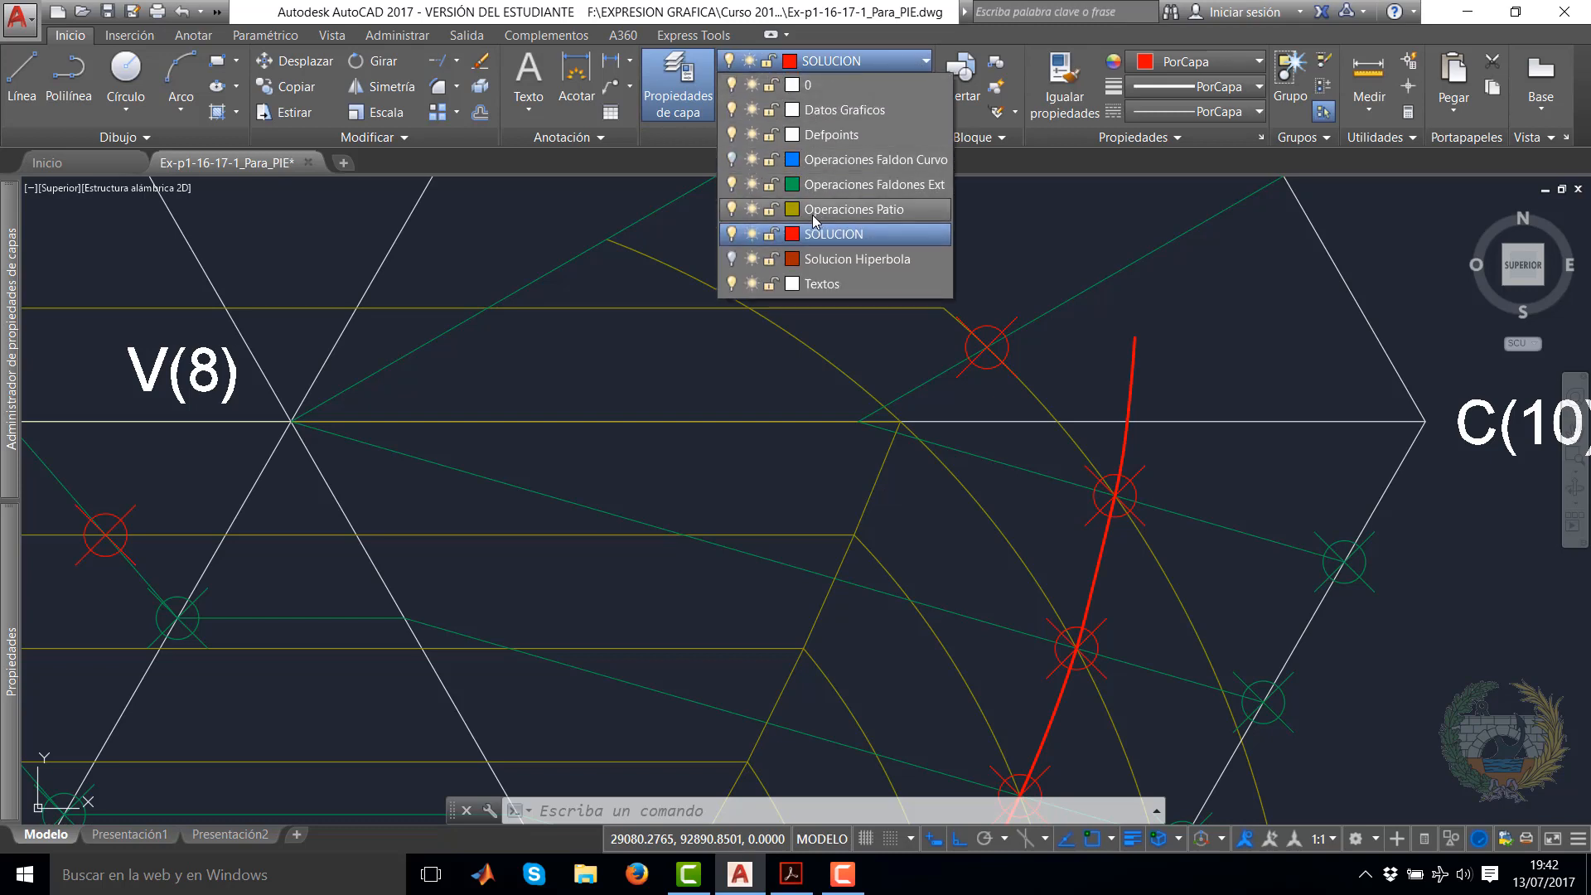
{"action": "left_click", "coordinate": [829, 184]}
{"action": "left_click", "coordinate": [68, 79]}
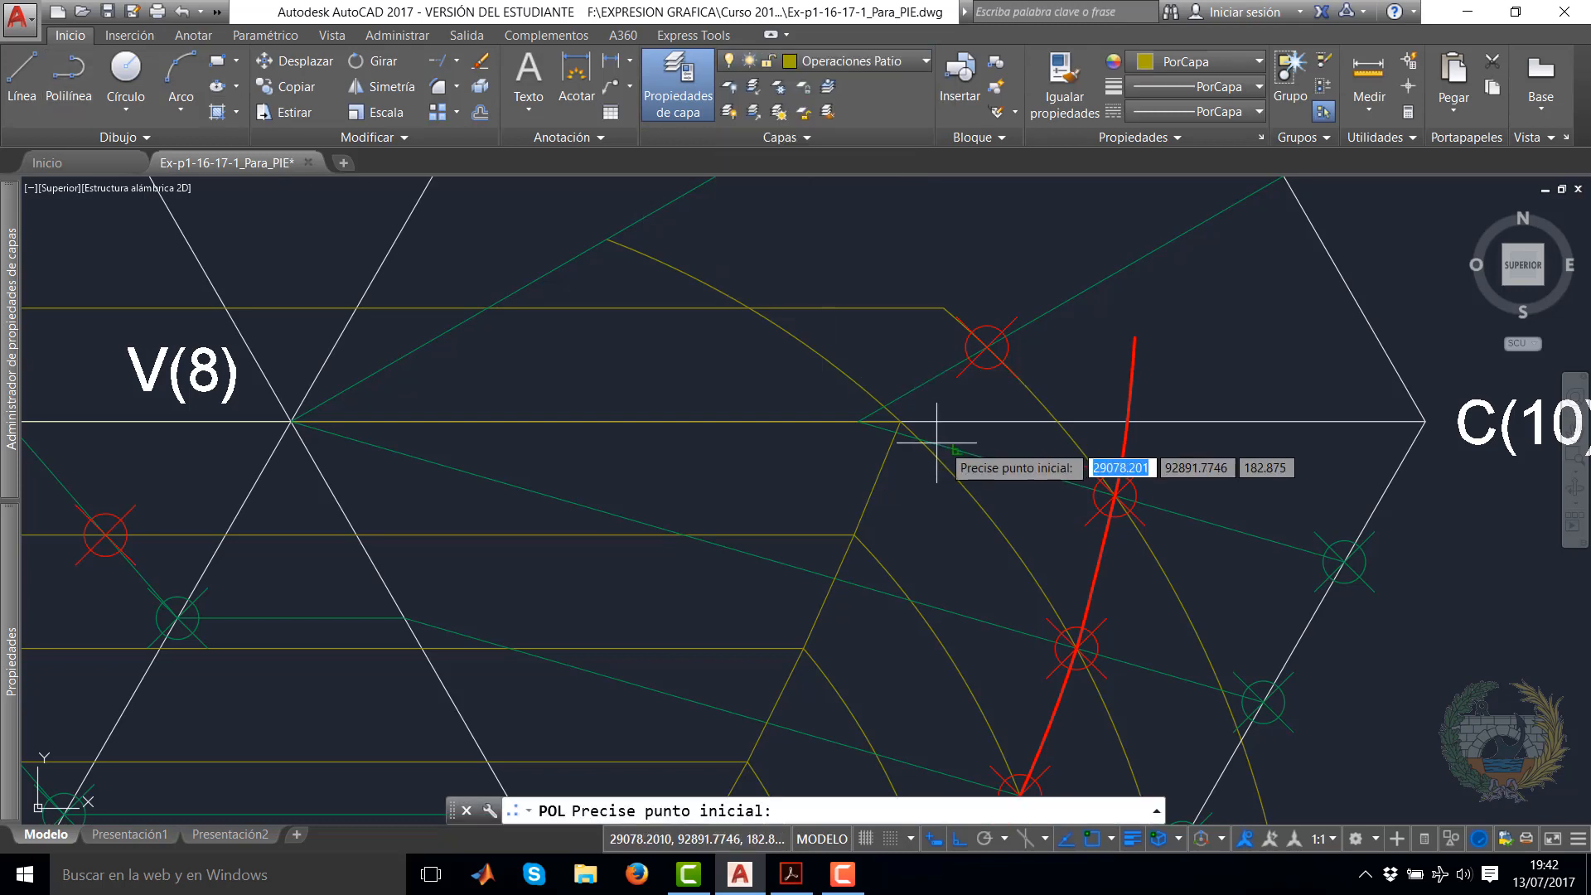
{"action": "left_click", "coordinate": [900, 422]}
{"action": "left_click", "coordinate": [943, 308]}
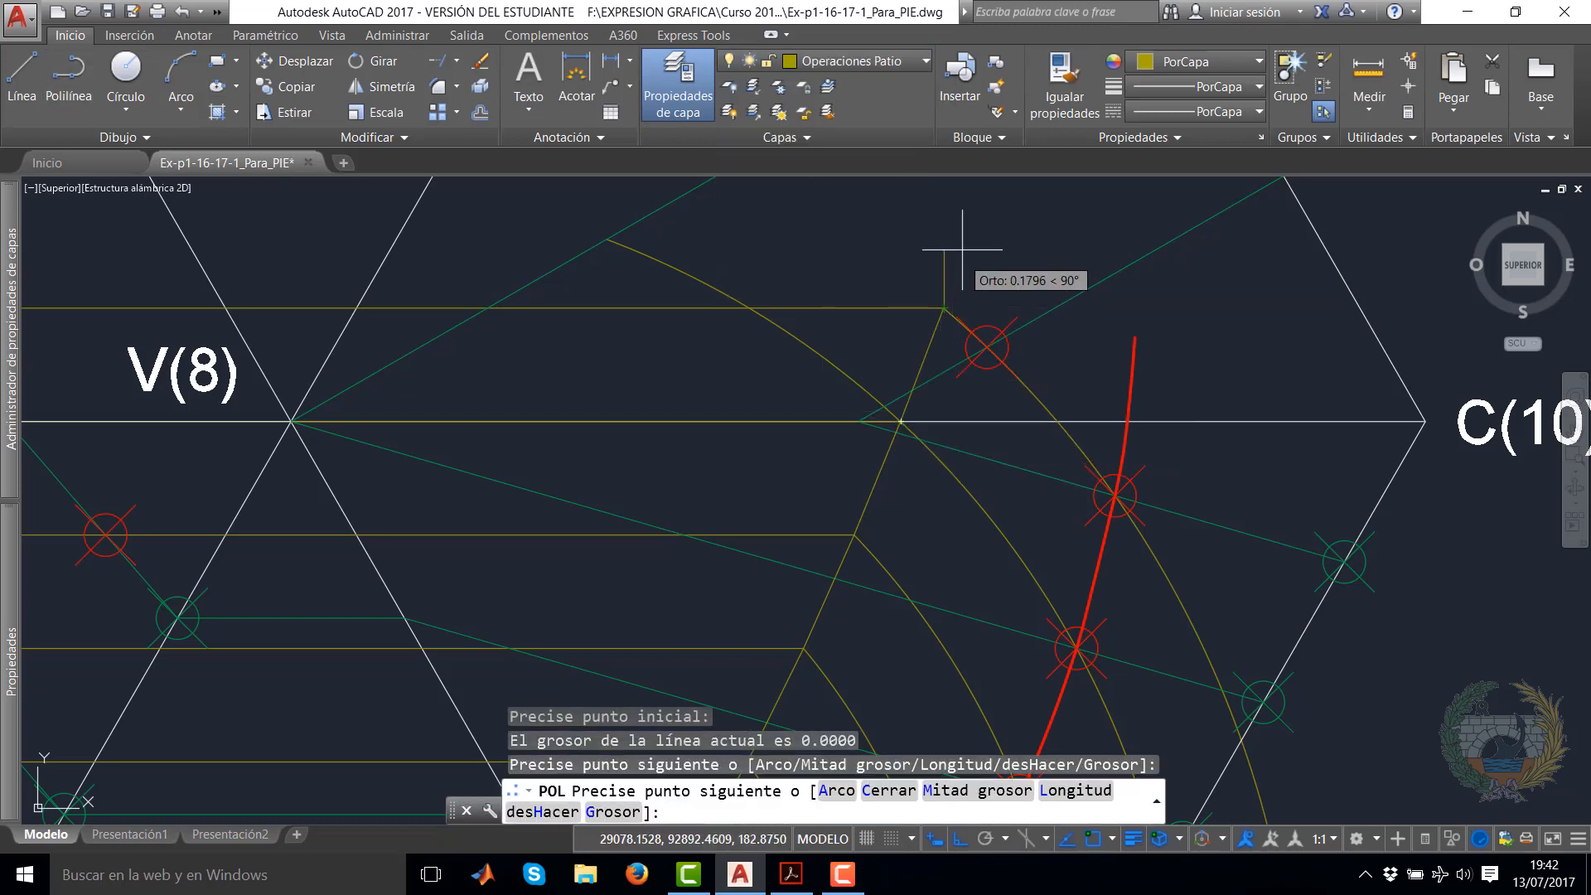
{"action": "right_click", "coordinate": [939, 218]}
{"action": "left_click", "coordinate": [978, 260]}
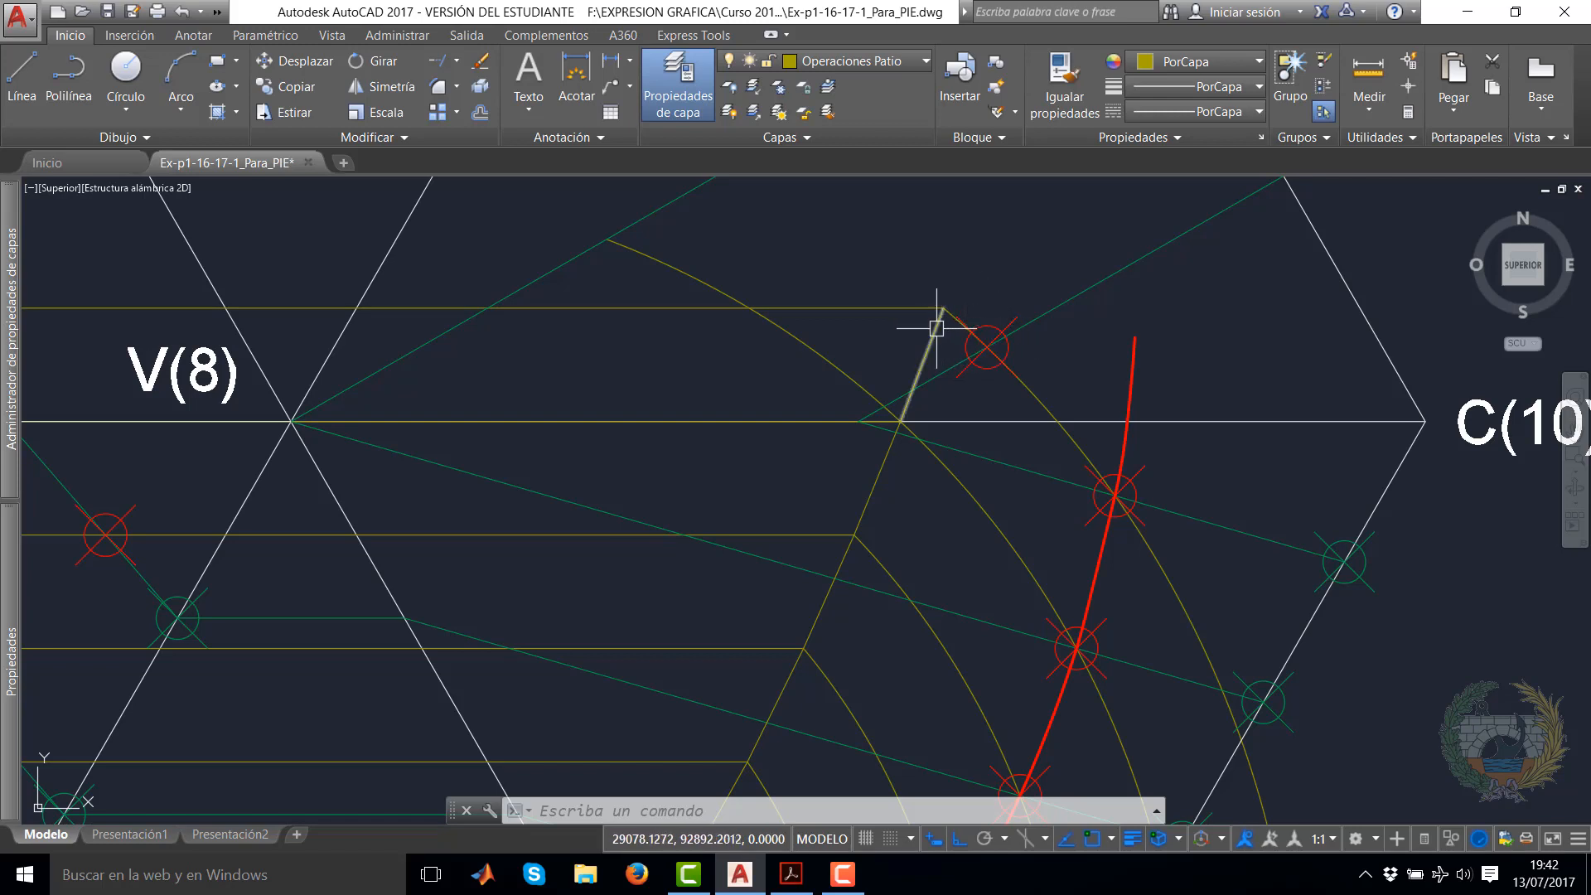
Extend the straight patio contour just above line VC to the sloping exterior contour nearest C
{"action": "mouse_move", "coordinate": [933, 328]}
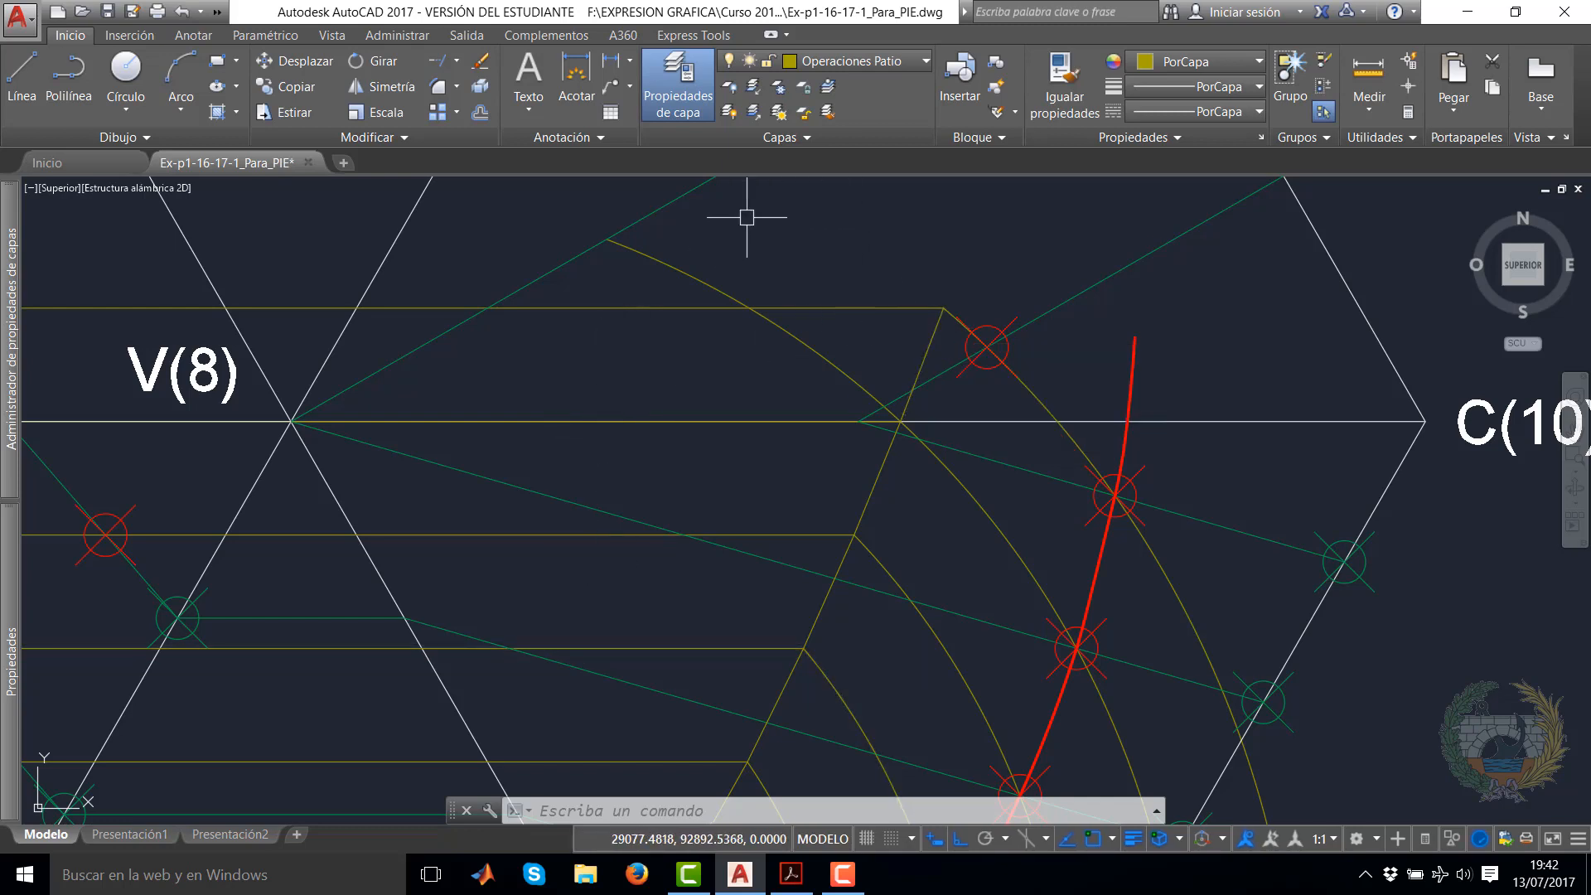
{"action": "middle_click_drag", "start_coordinate": [700, 232], "coordinate": [721, 301]}
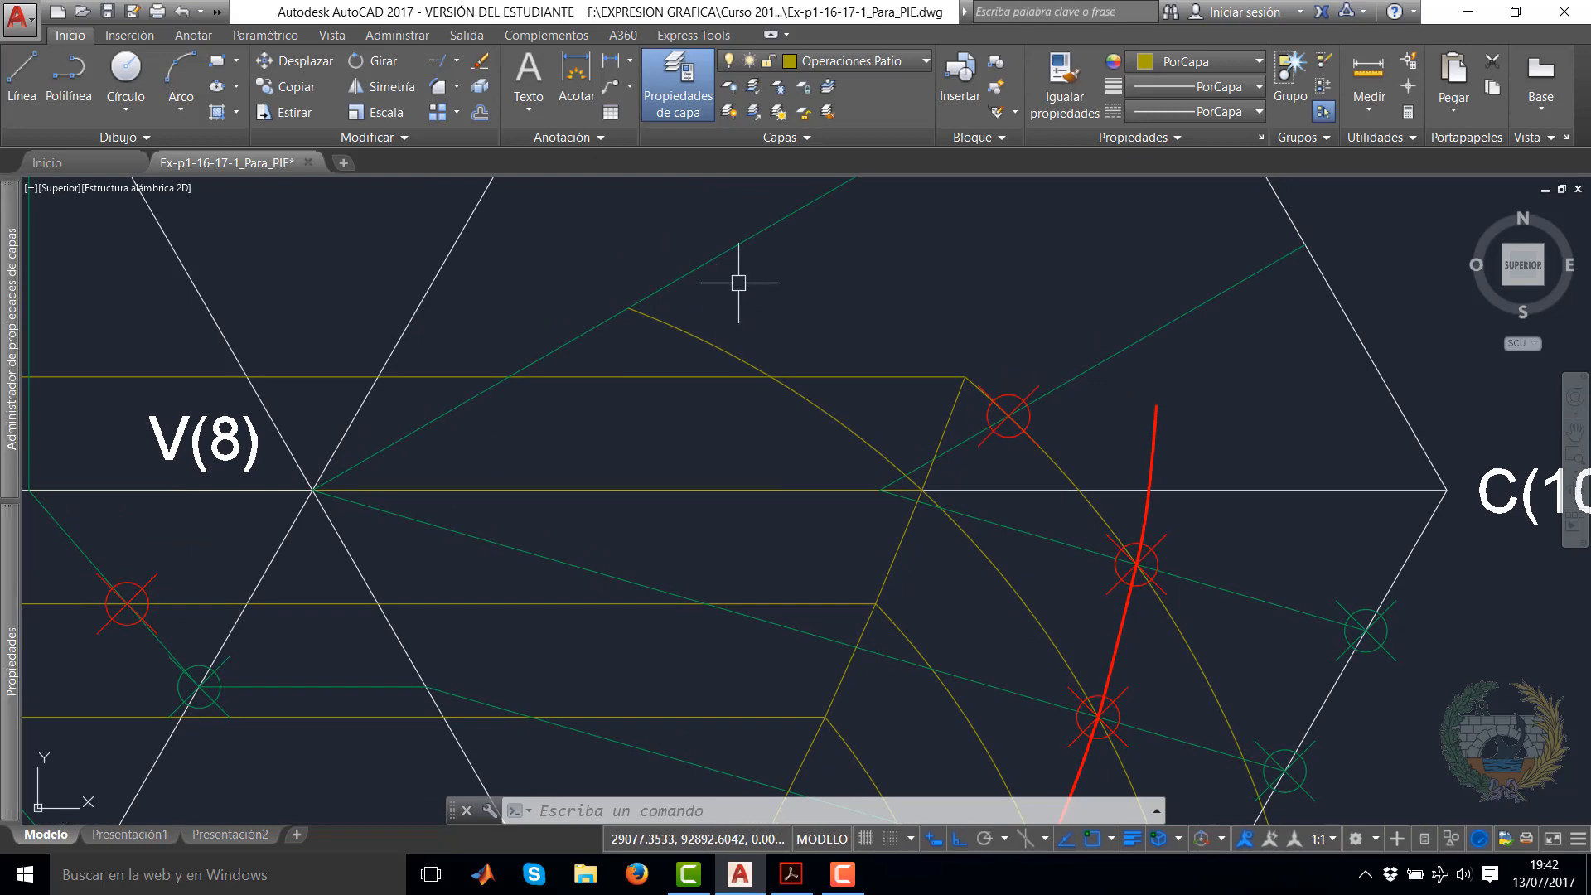
{"action": "scroll", "coordinate": [884, 328], "scroll_direction": "down", "scroll_amount": 2}
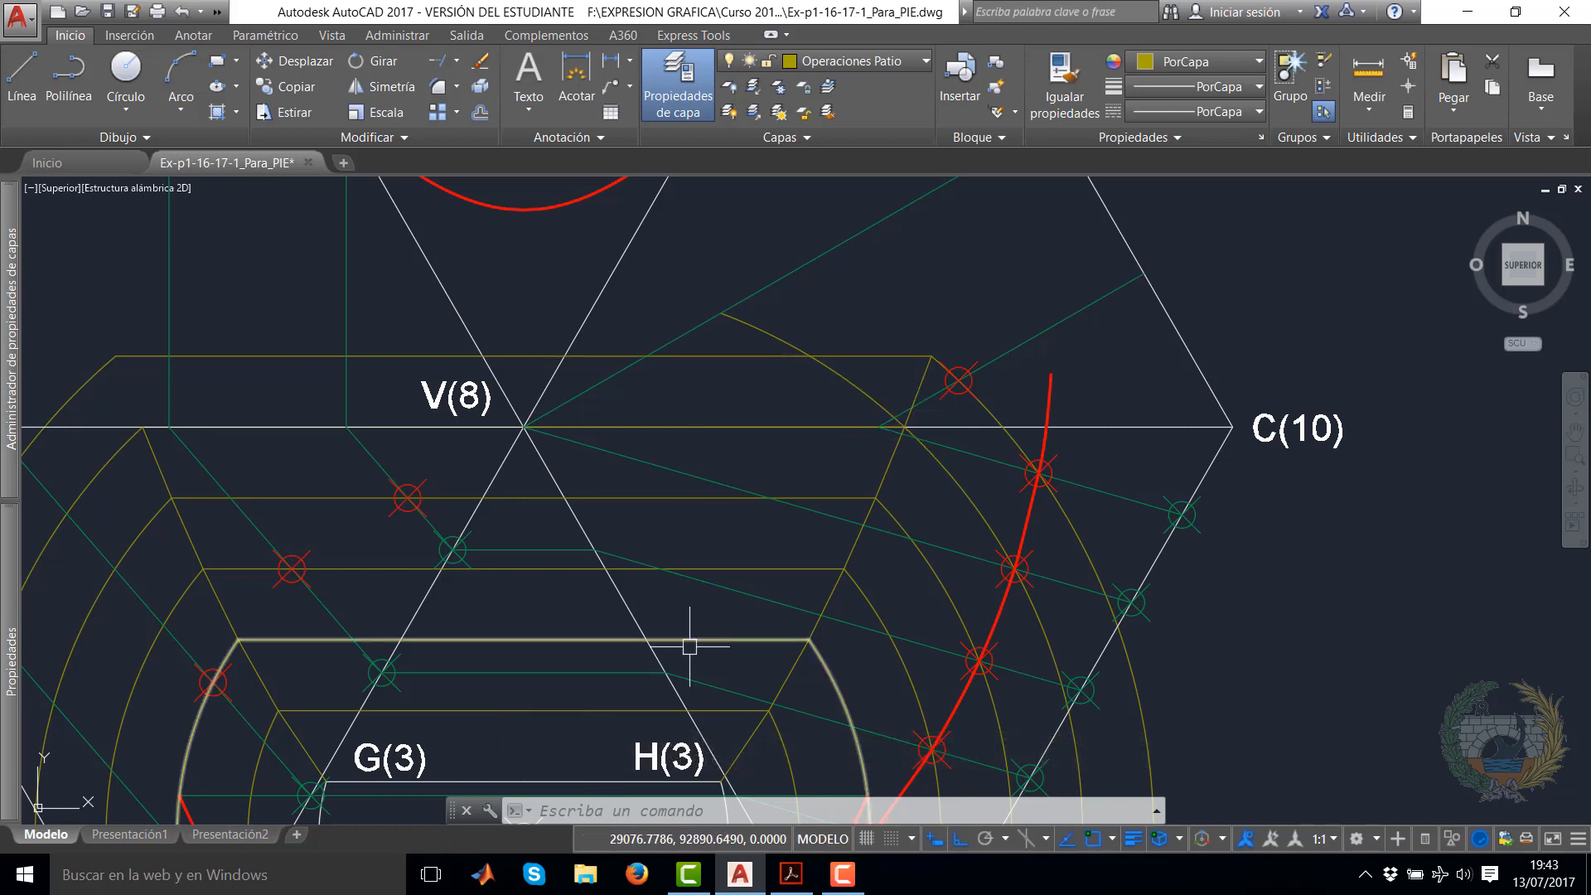
{"action": "middle_click_drag", "start_coordinate": [960, 318], "coordinate": [914, 361]}
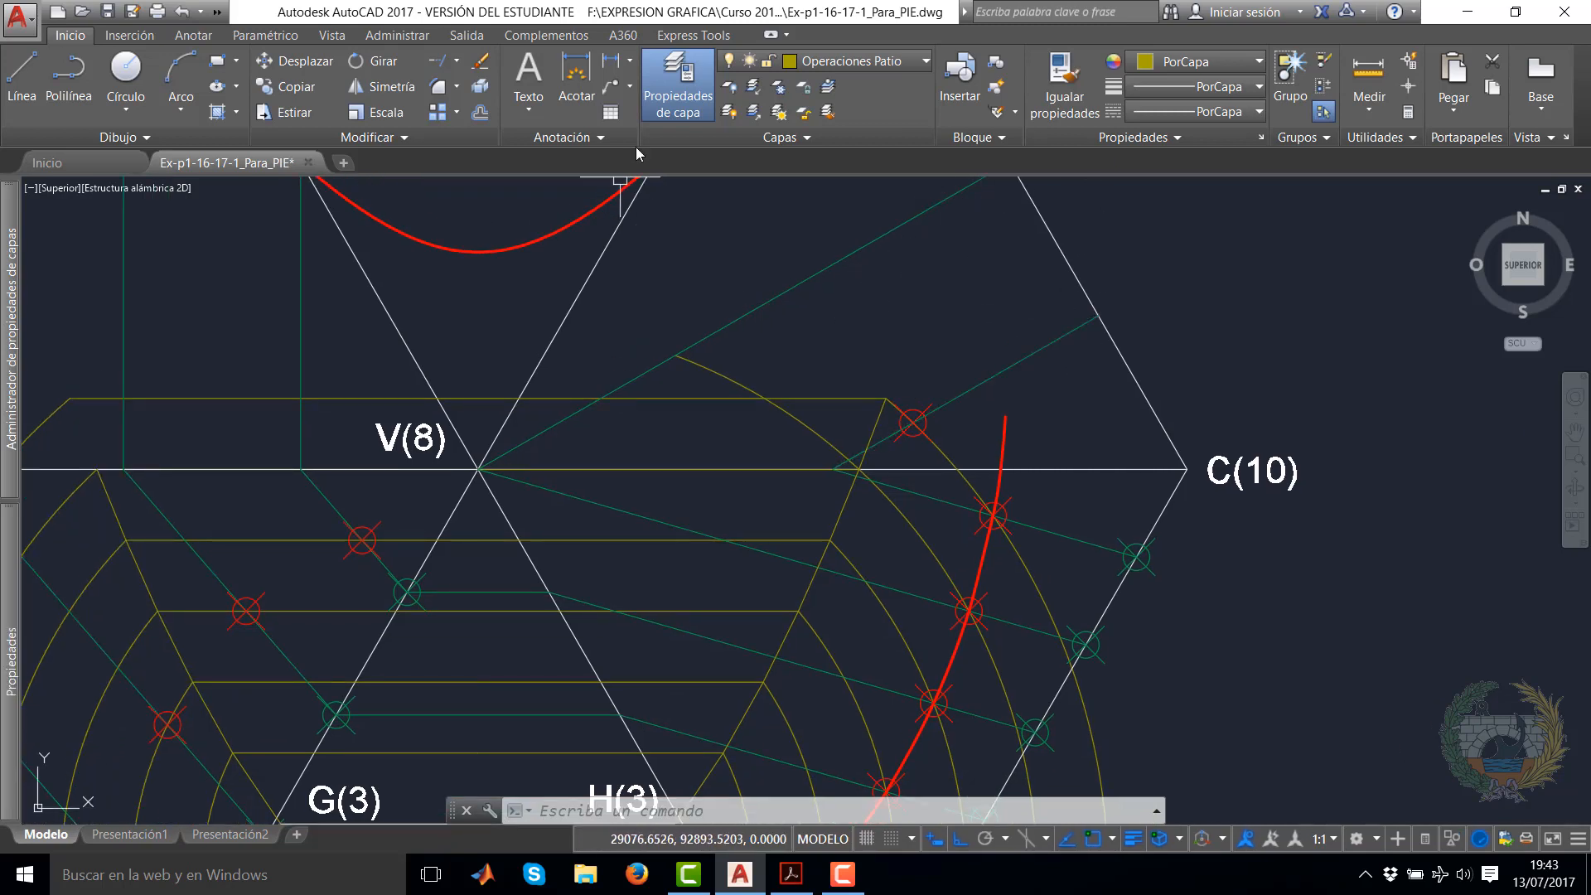
{"action": "left_click", "coordinate": [439, 65]}
{"action": "left_click", "coordinate": [974, 378]}
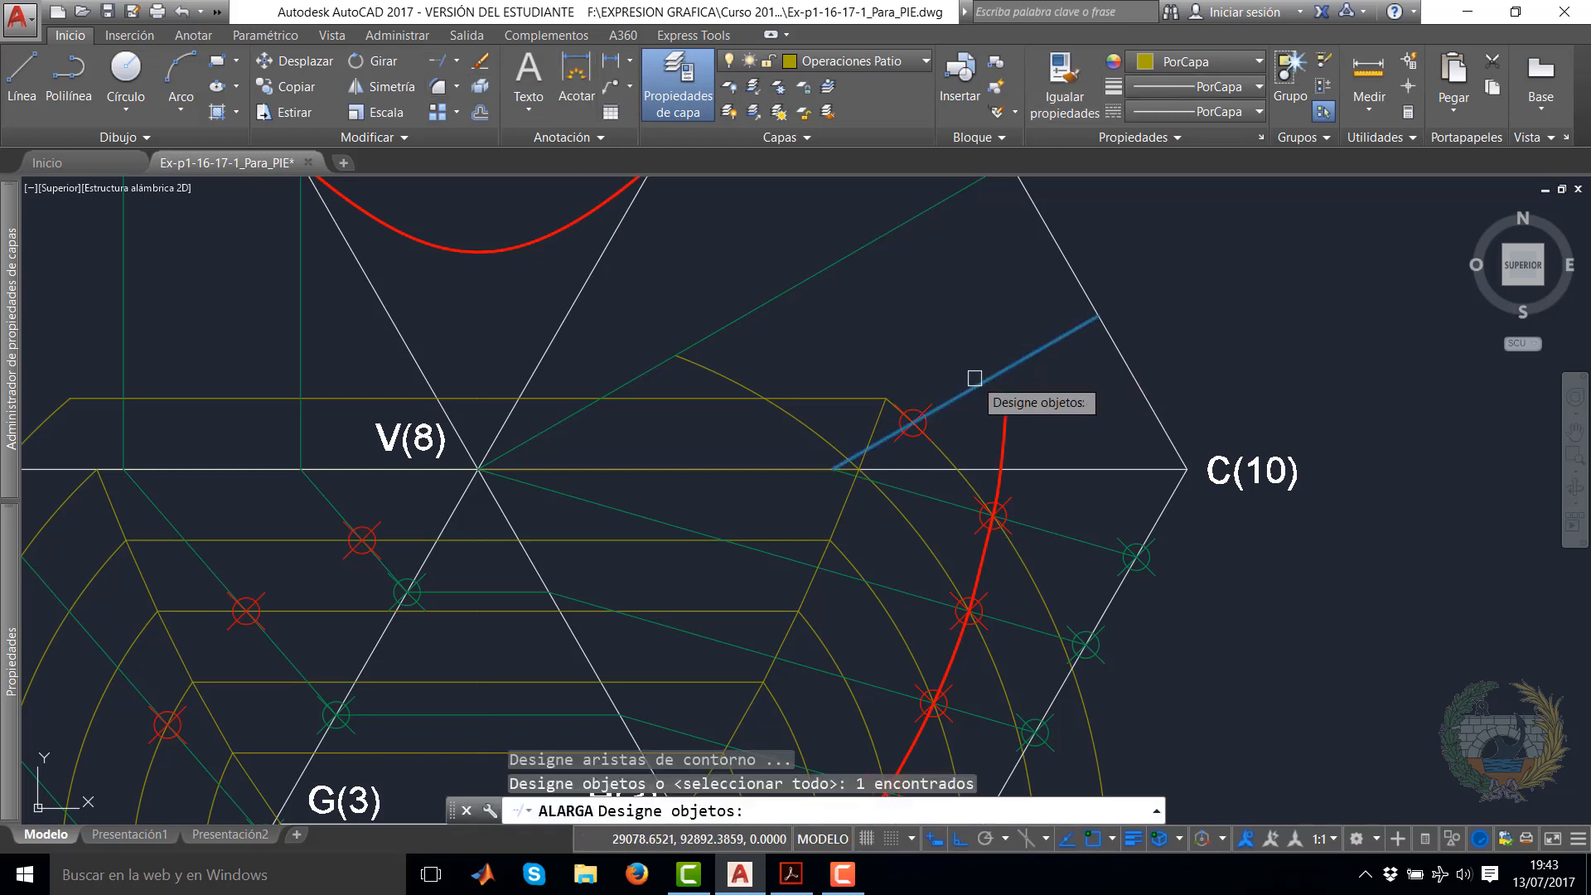
{"action": "key", "text": "Return"}
{"action": "right_click", "coordinate": [881, 346]}
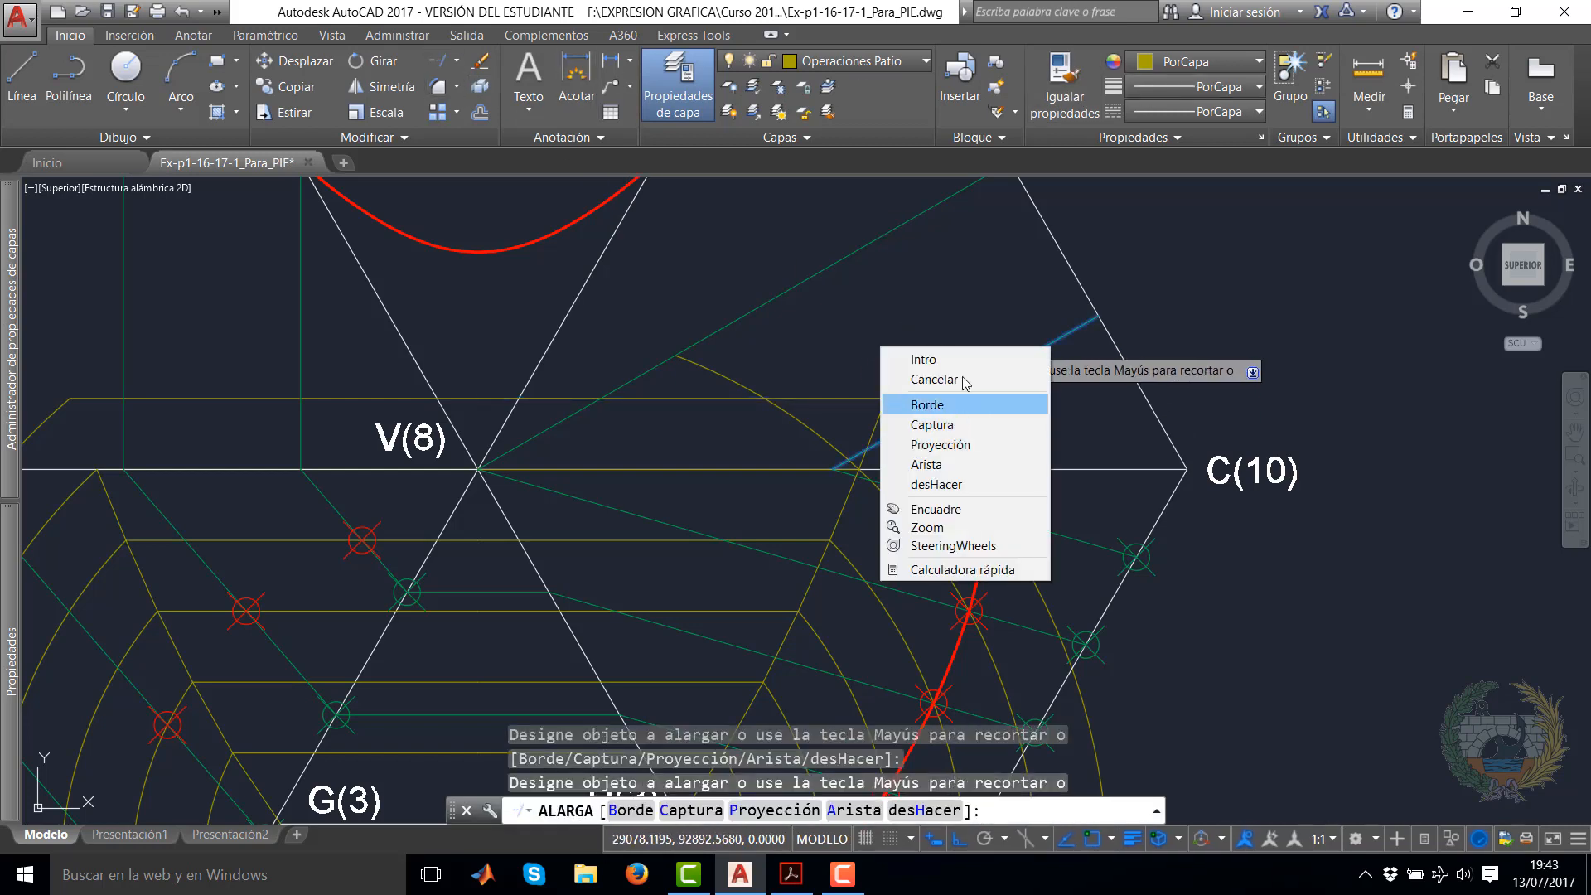
{"action": "left_click", "coordinate": [964, 379]}
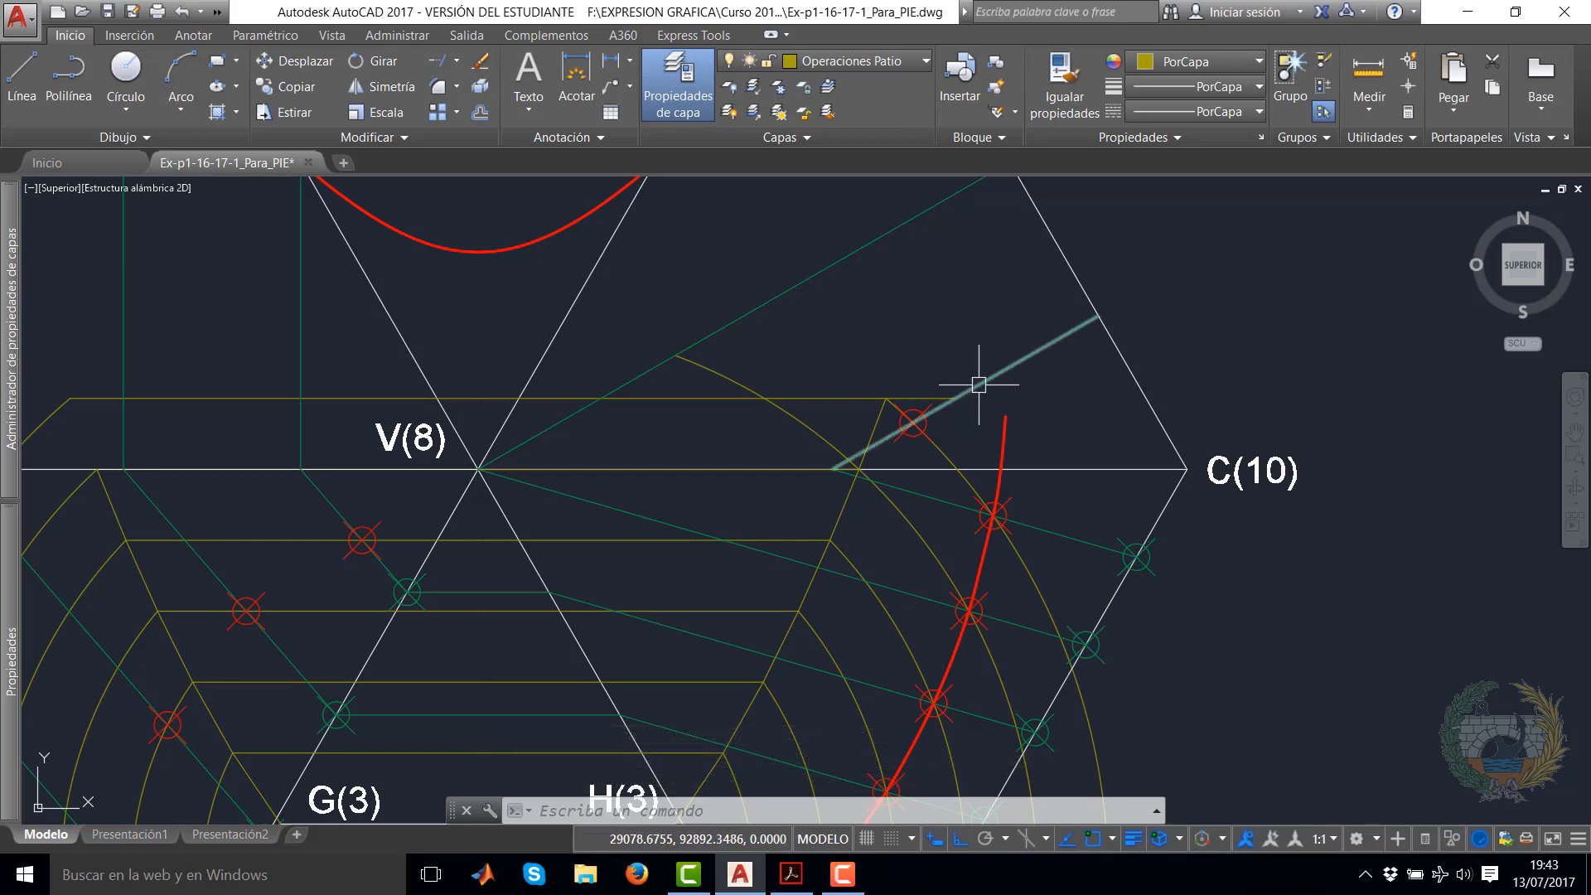
On layer SOLUCION, draw a polyline from the end of the extended patio contour to vertex V
{"action": "left_click", "coordinate": [68, 78]}
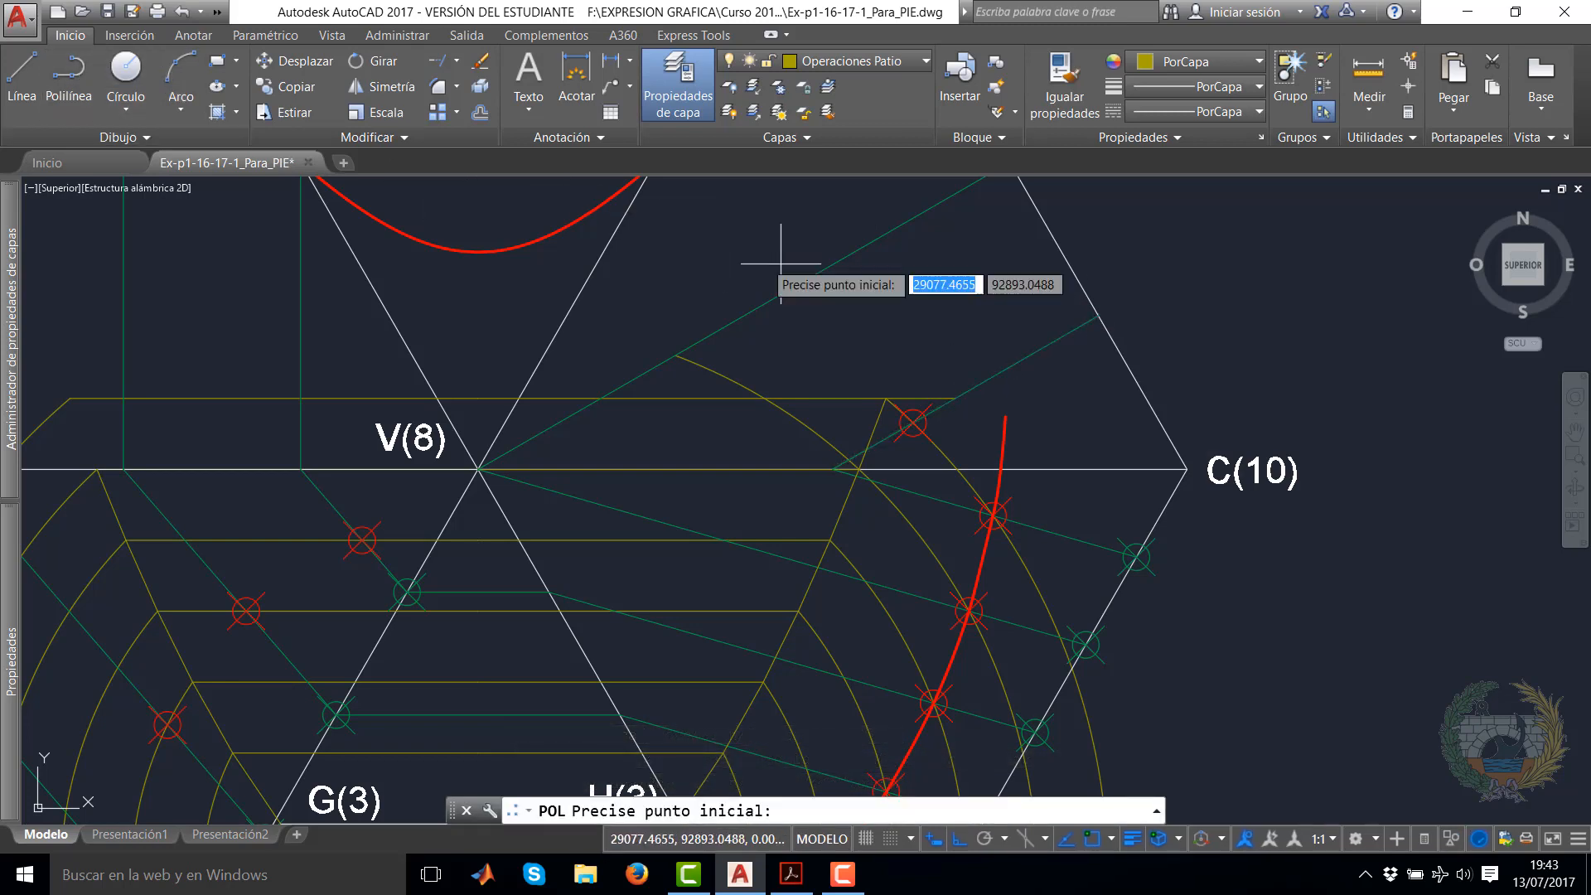
{"action": "key", "text": "Escape"}
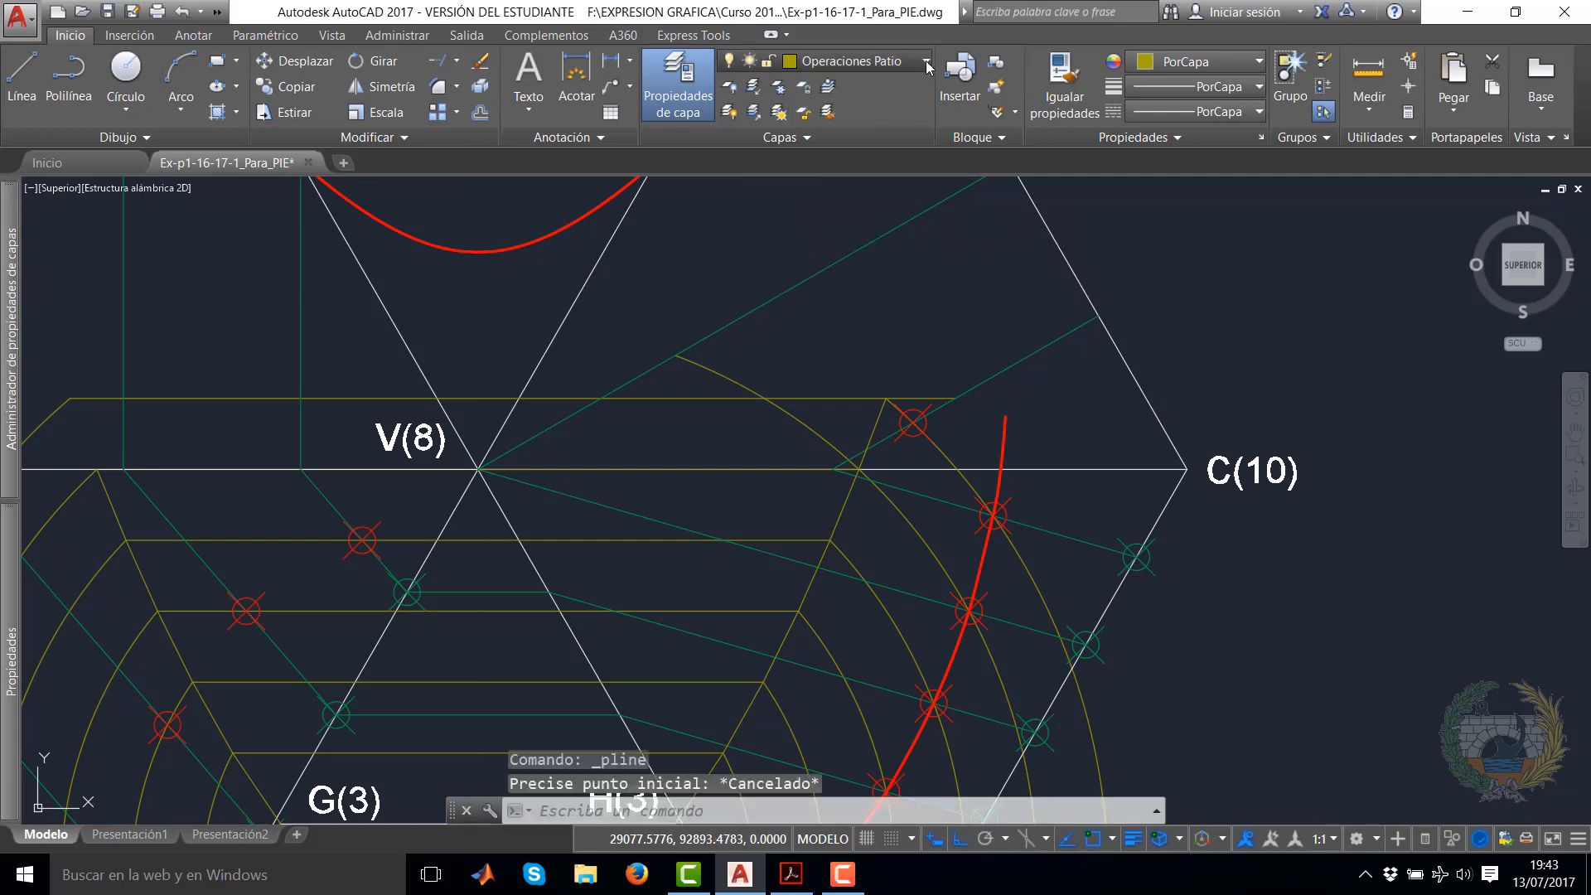
{"action": "left_click", "coordinate": [862, 60]}
{"action": "left_click", "coordinate": [818, 236]}
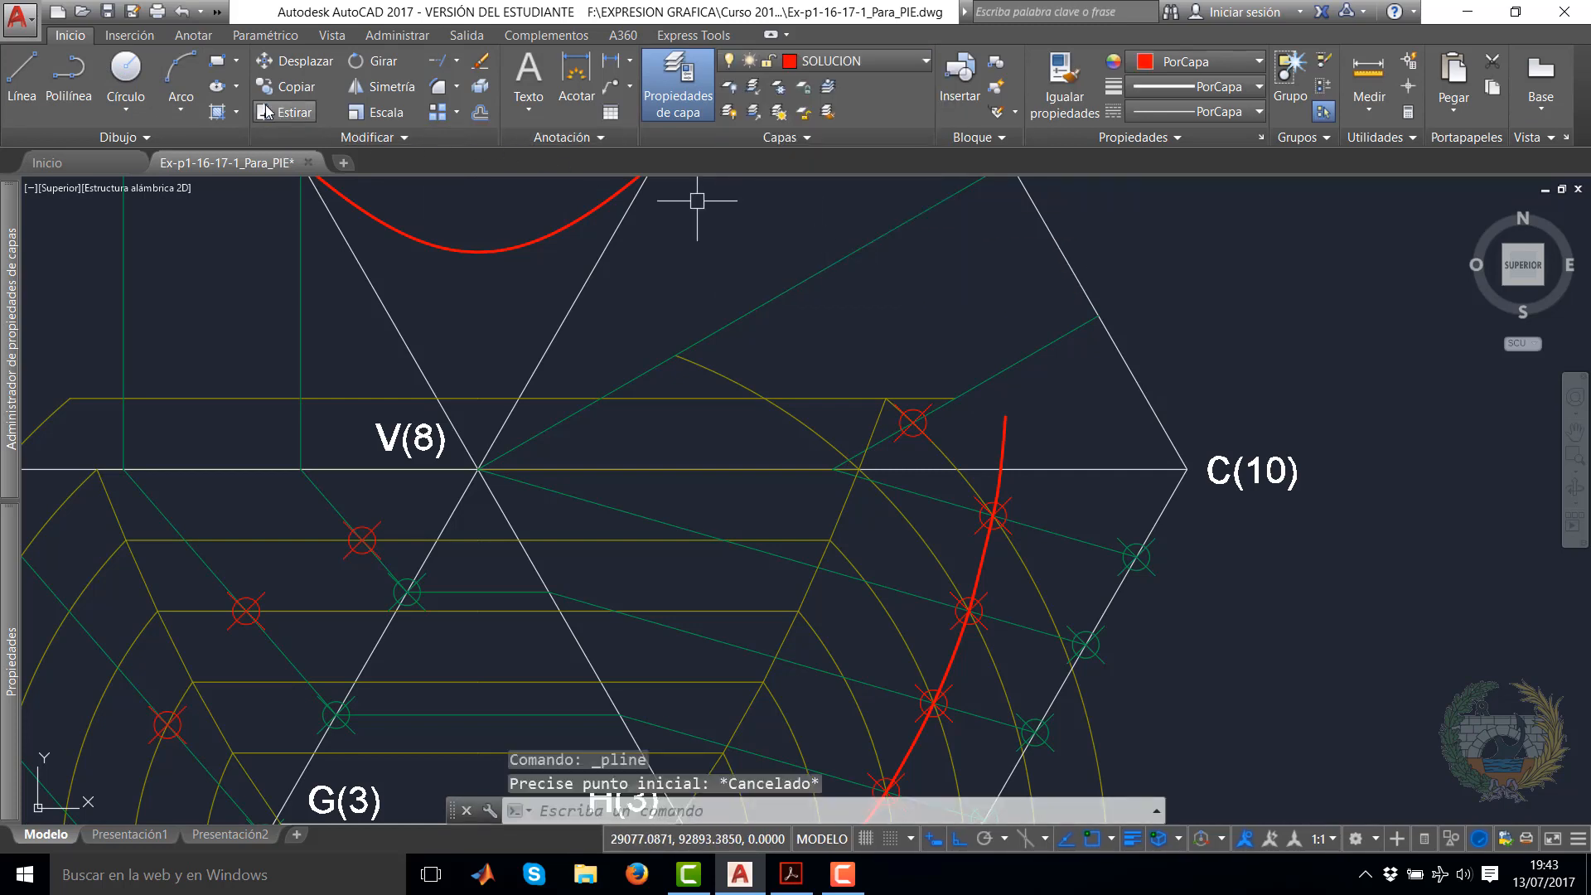
{"action": "left_click", "coordinate": [64, 79]}
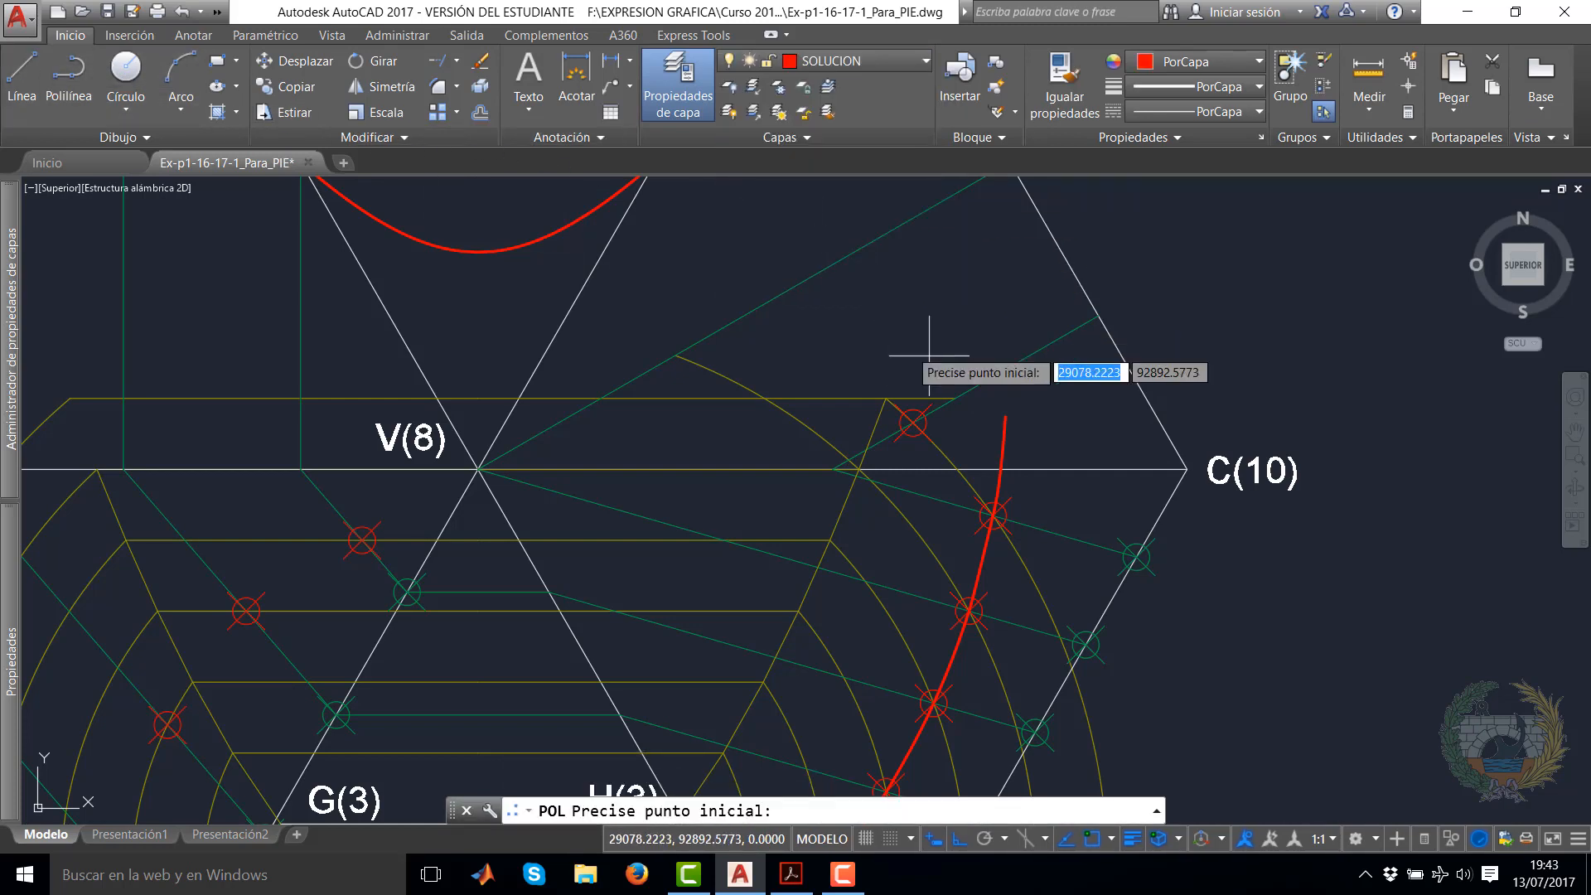
{"action": "left_click", "coordinate": [962, 401]}
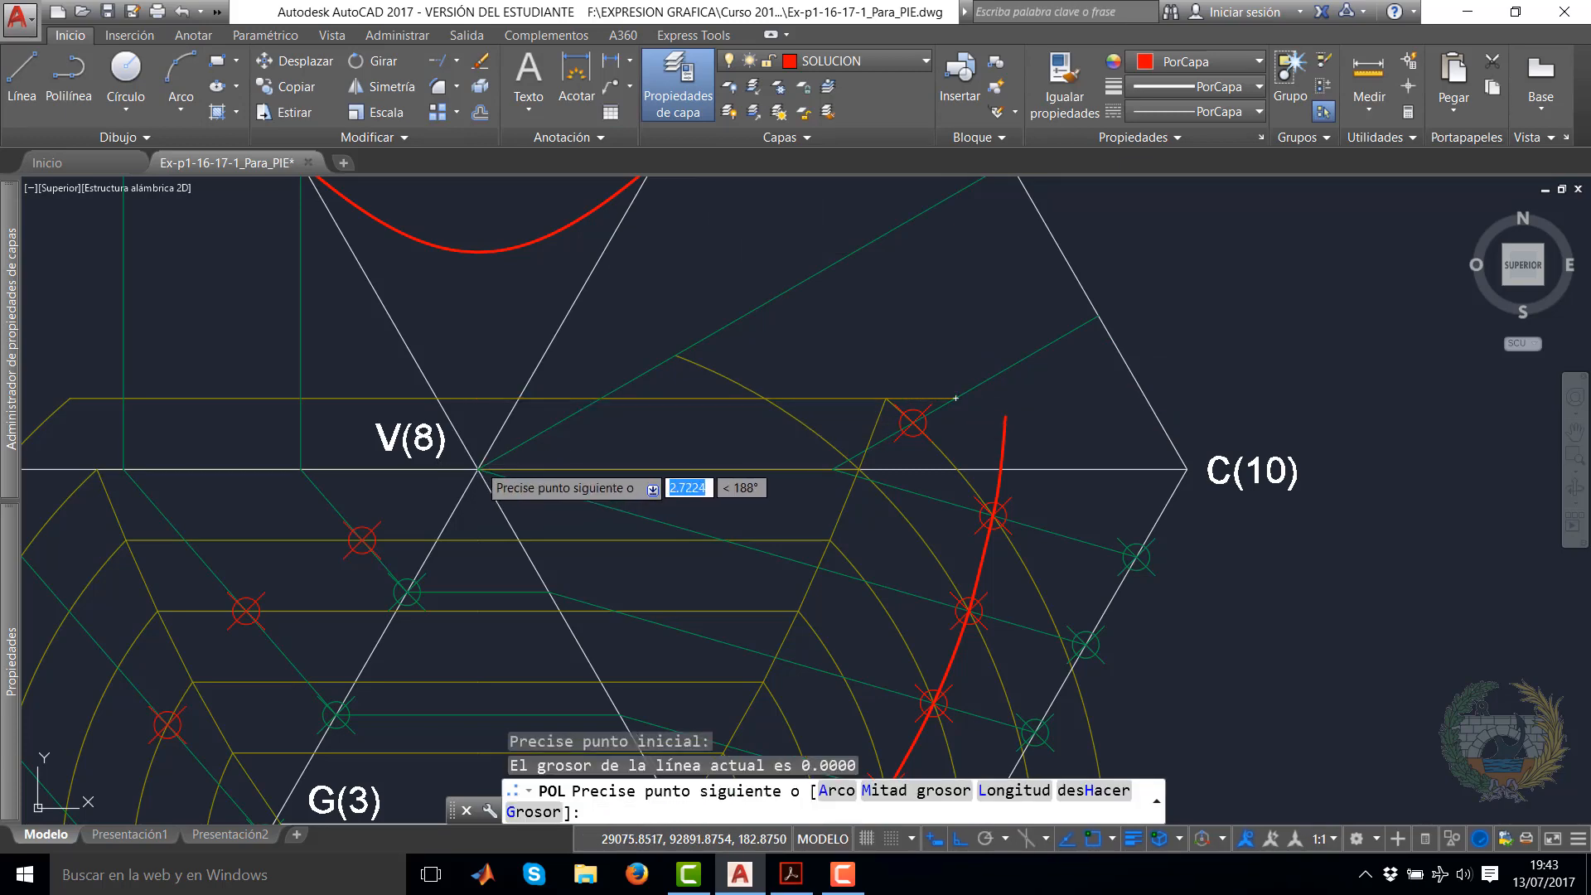
{"action": "left_click", "coordinate": [478, 469]}
{"action": "right_click", "coordinate": [607, 398]}
{"action": "left_click", "coordinate": [638, 411]}
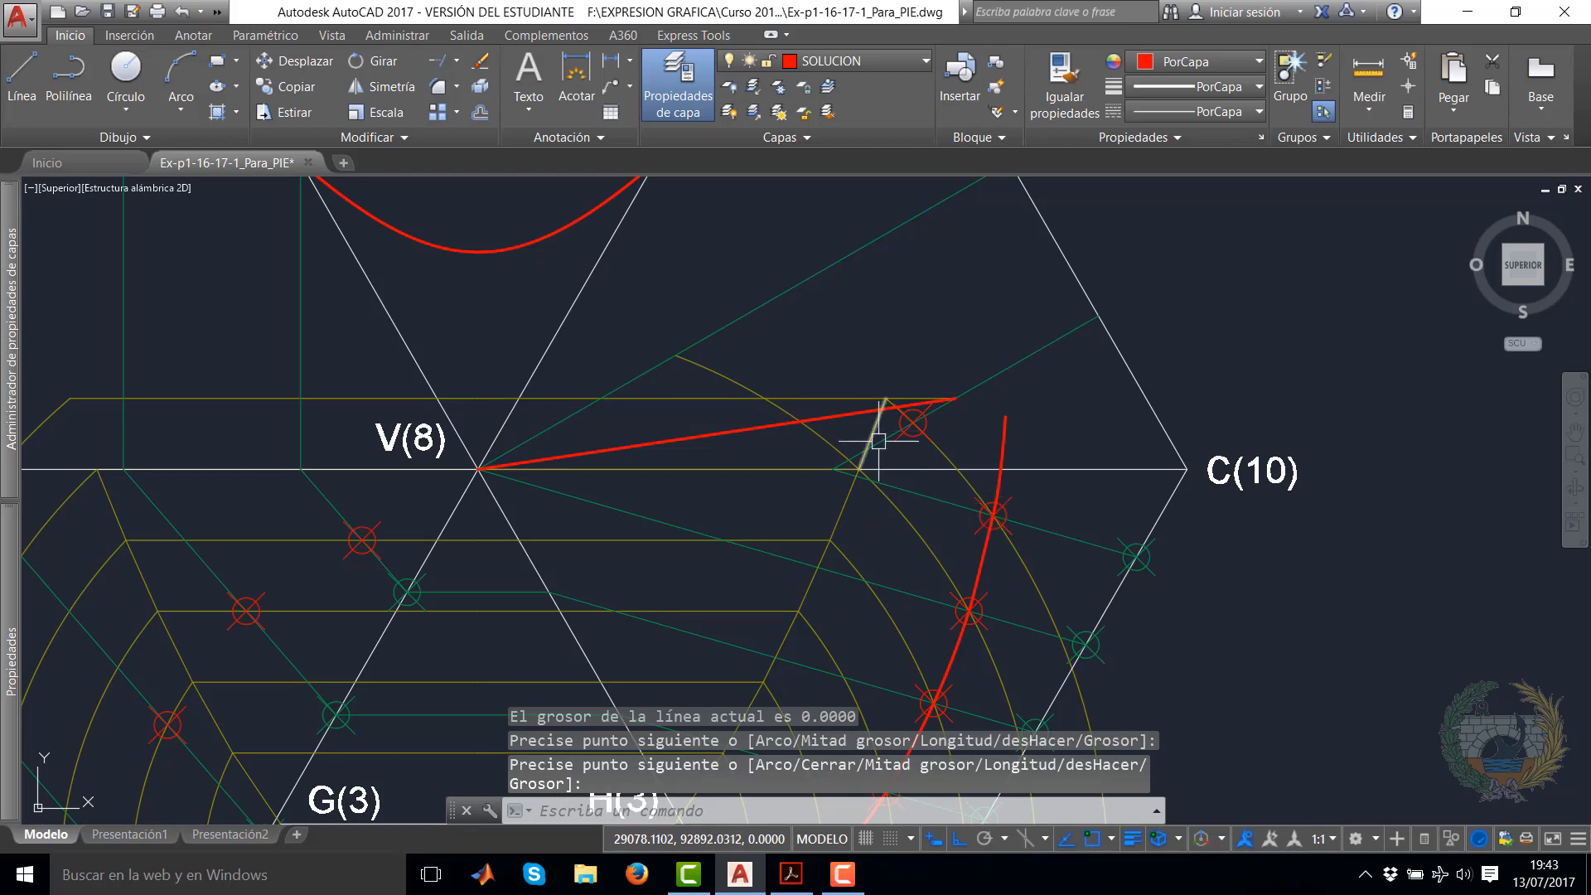
Draw a polyline from the fitted curve's crossing with line VC, through the marked point just above it, to where the patio corner line meets the solution line from V
{"action": "scroll", "coordinate": [879, 441], "scroll_direction": "up", "scroll_amount": 3}
{"action": "scroll", "coordinate": [782, 454], "scroll_direction": "down", "scroll_amount": 3}
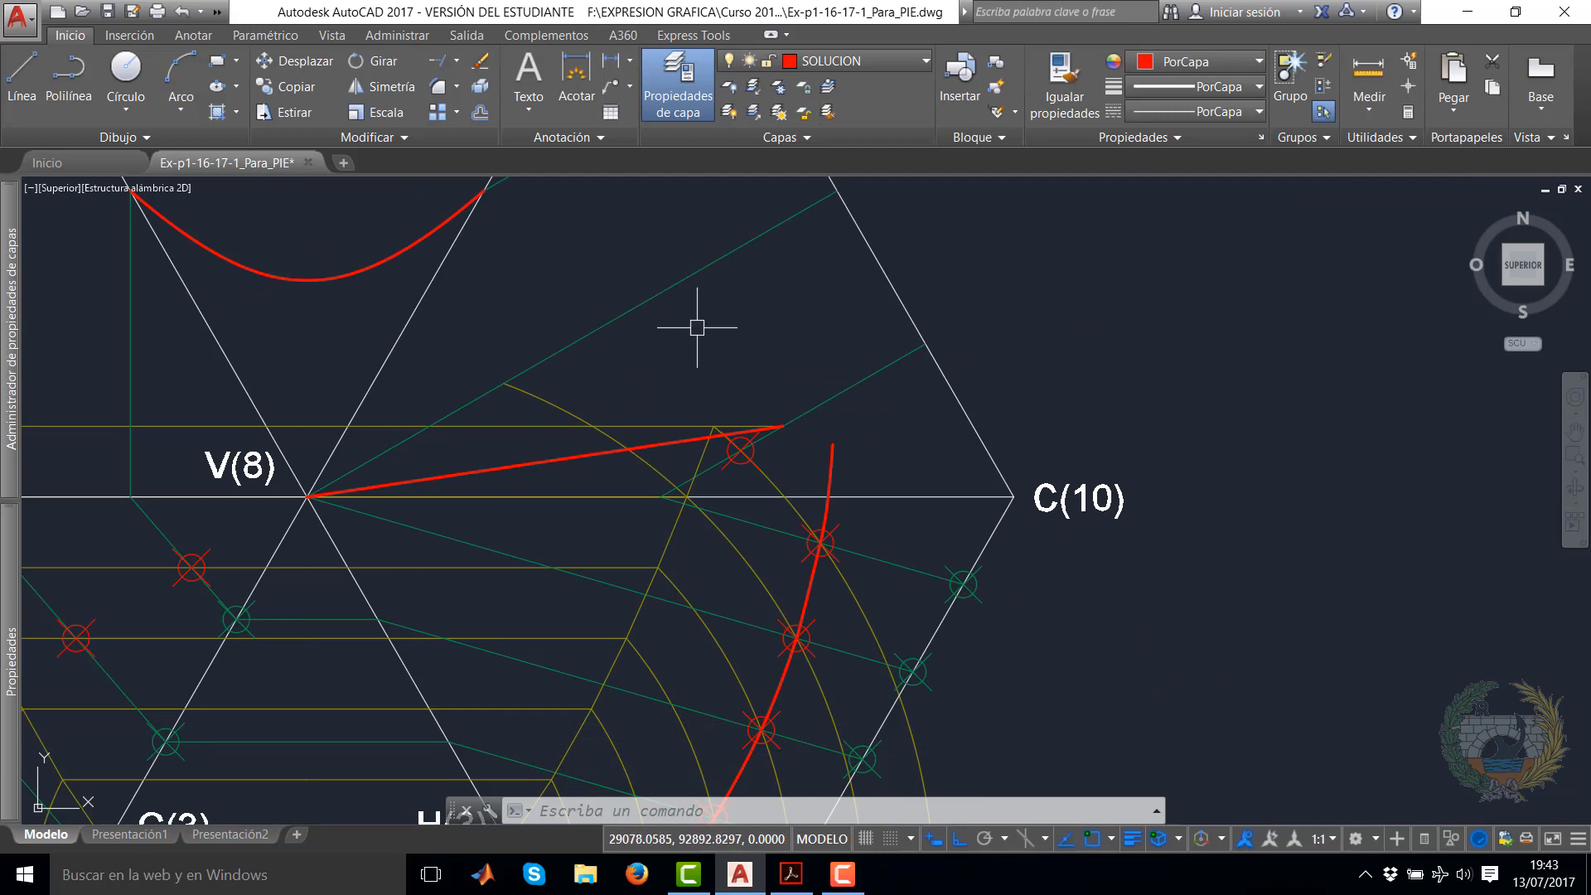
{"action": "left_click", "coordinate": [69, 75]}
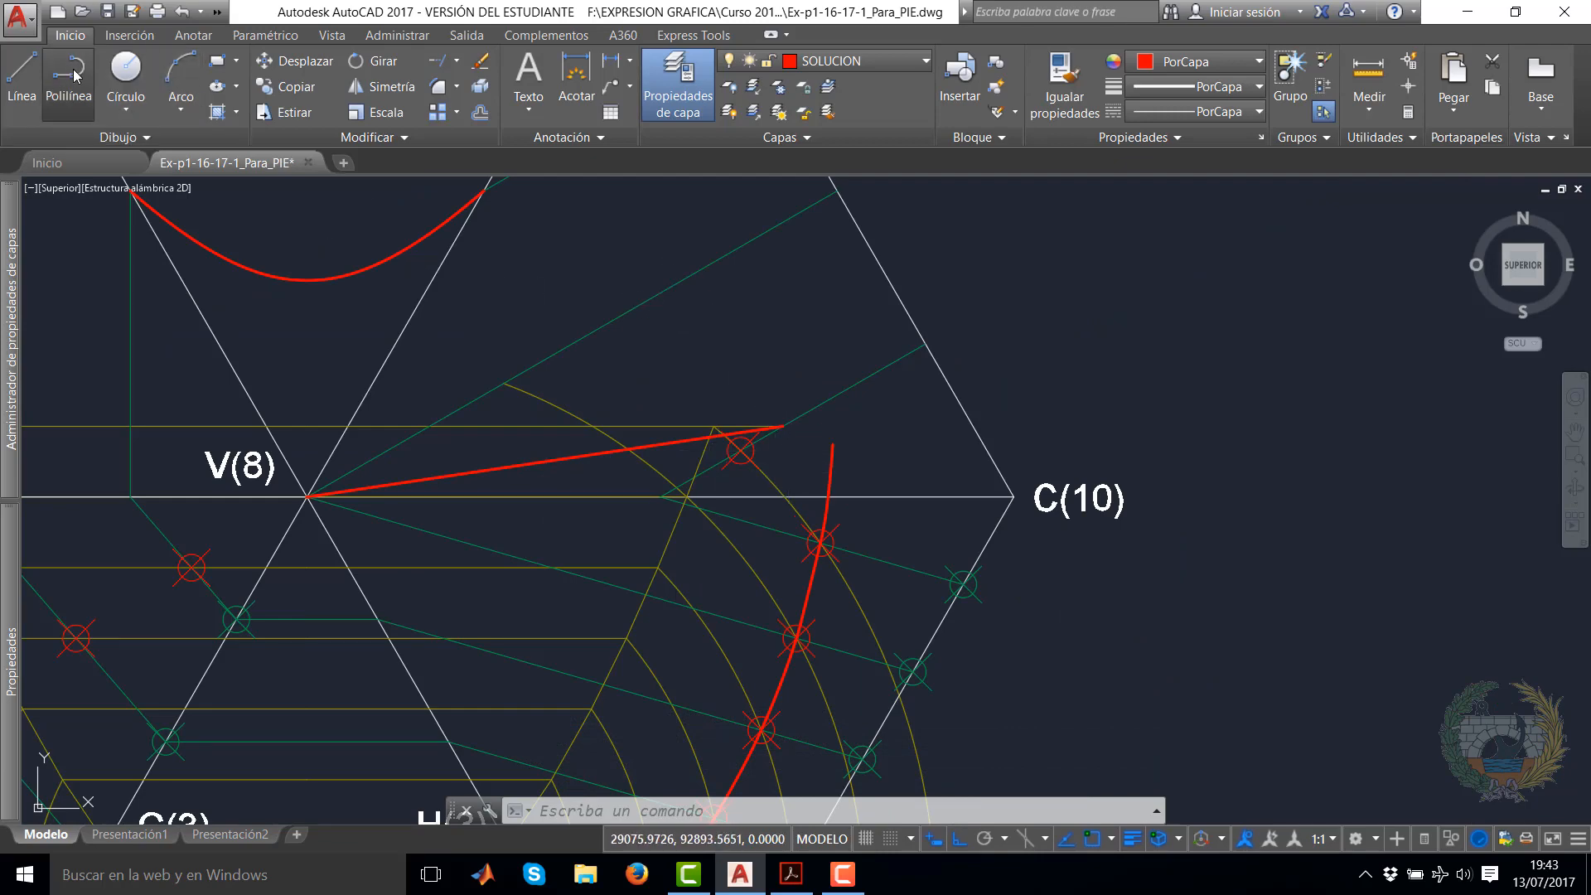
{"action": "scroll", "coordinate": [746, 430], "scroll_direction": "up", "scroll_amount": 5}
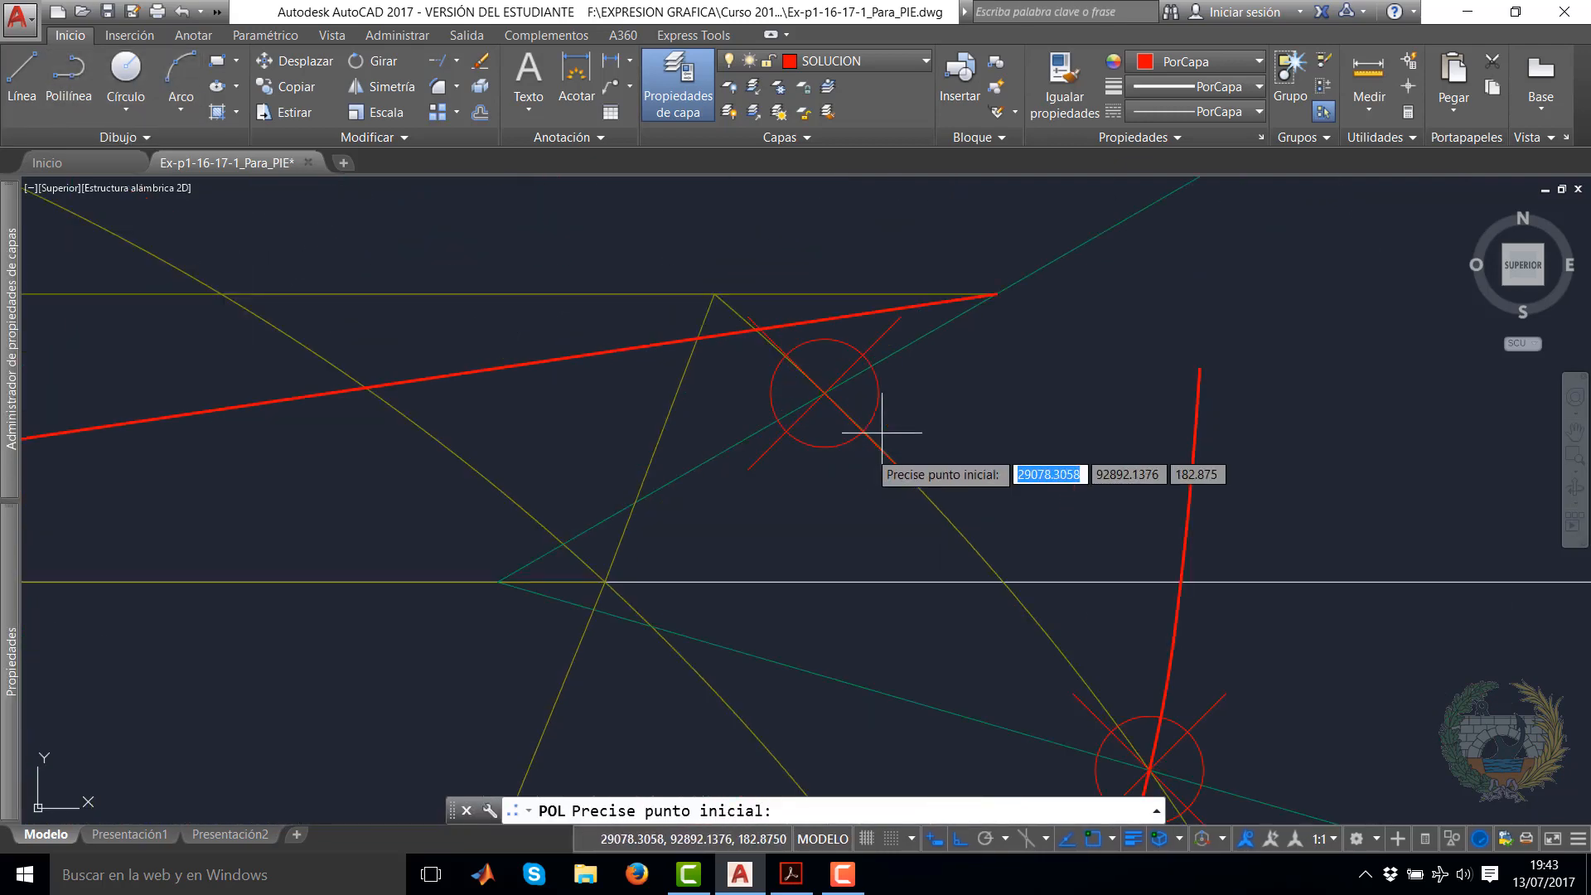
{"action": "left_click", "coordinate": [1181, 582]}
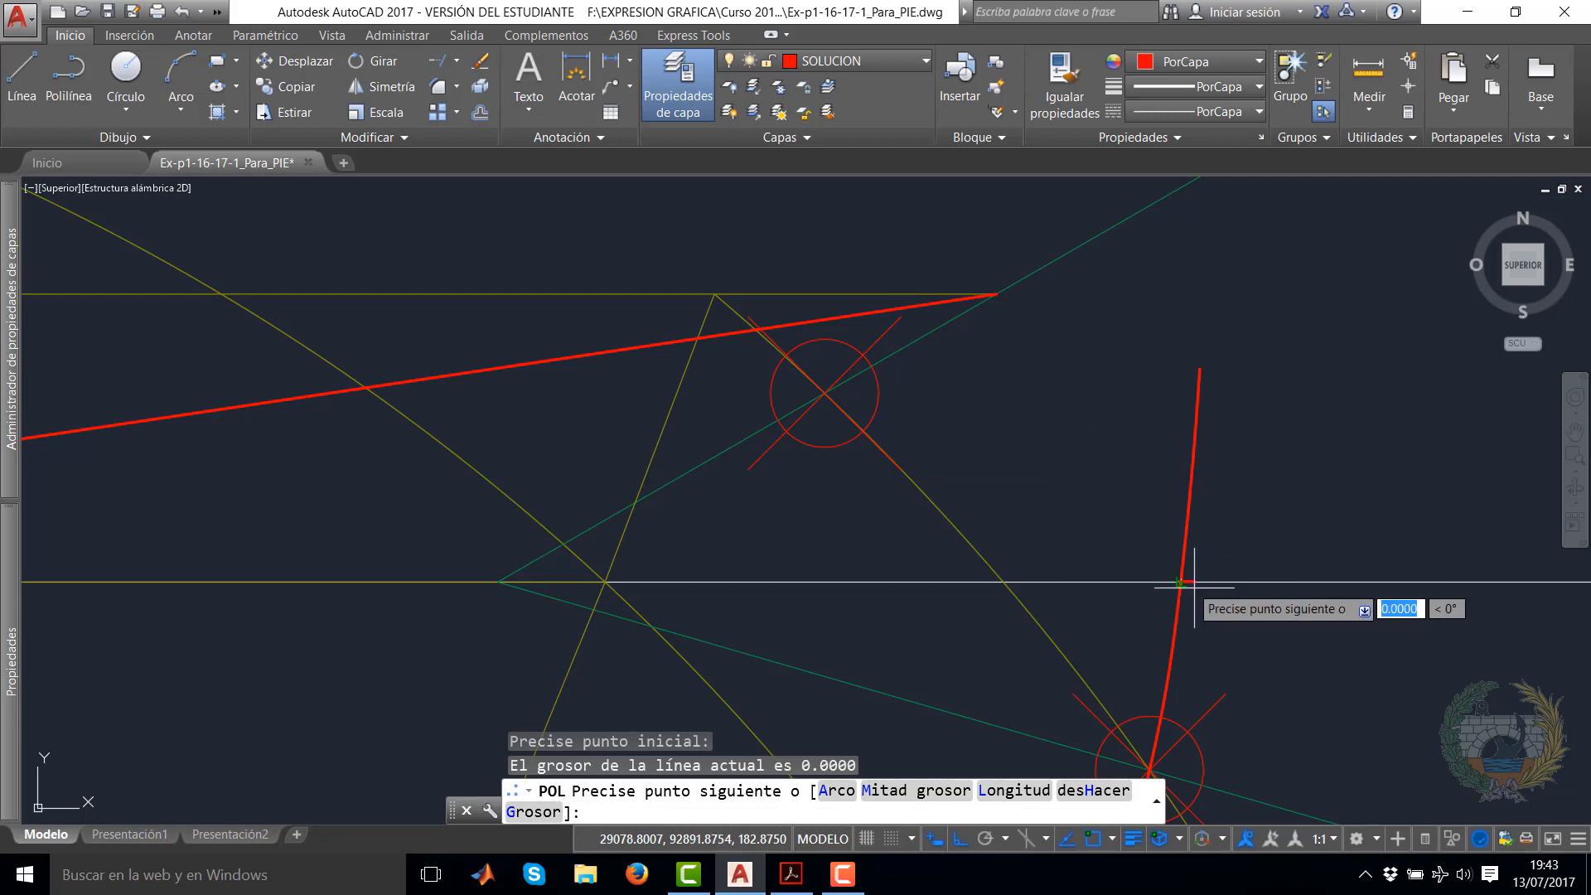
{"action": "left_click", "coordinate": [825, 396]}
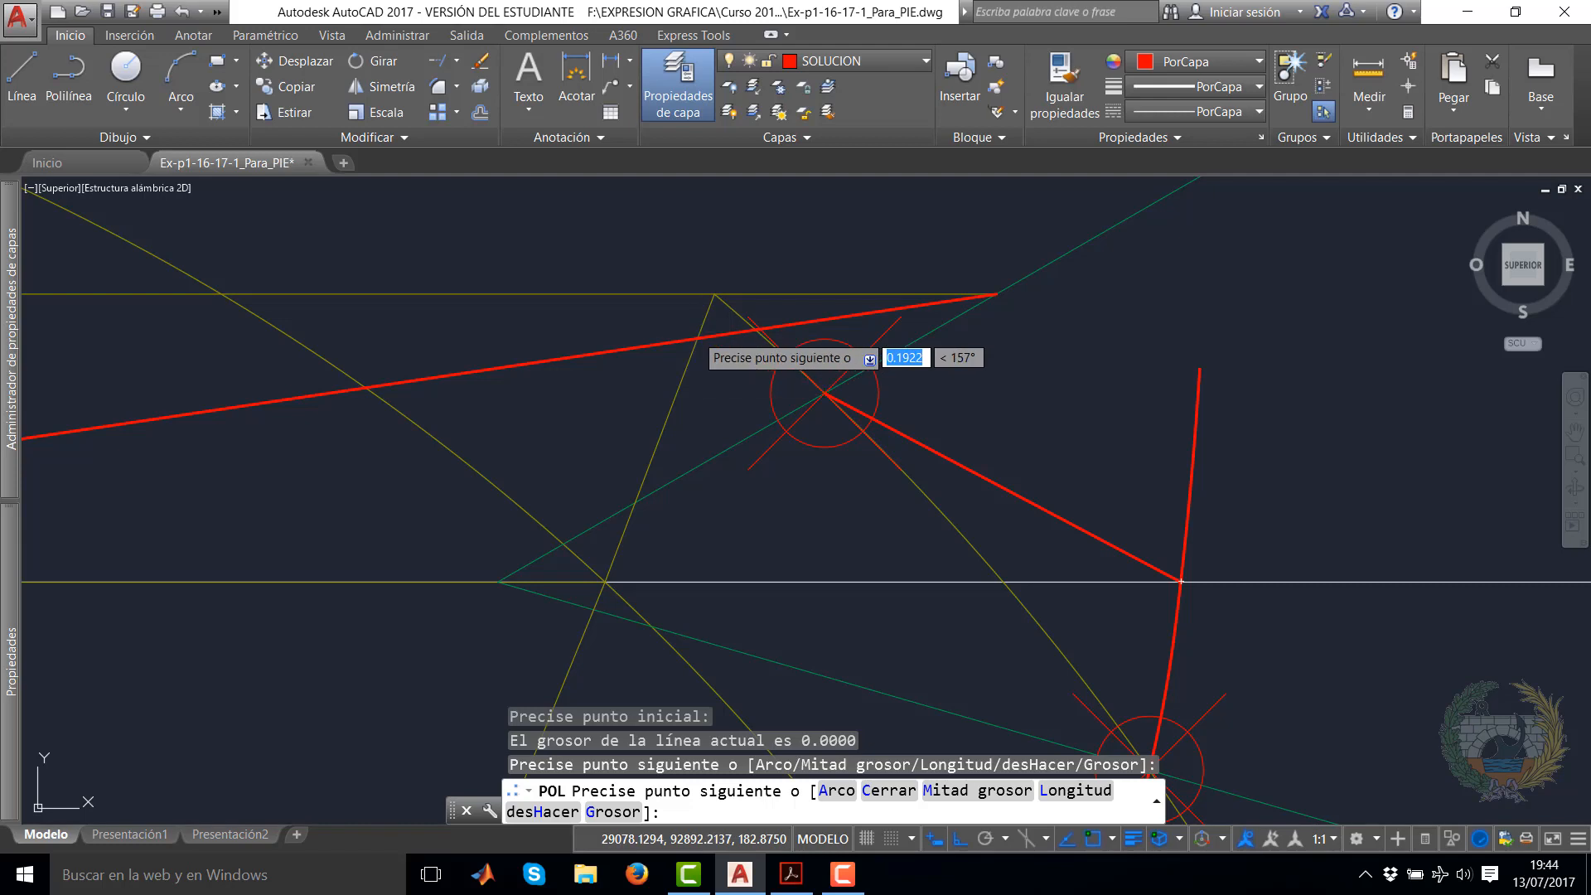
{"action": "left_click", "coordinate": [698, 337]}
{"action": "right_click", "coordinate": [713, 373]}
{"action": "left_click", "coordinate": [742, 383]}
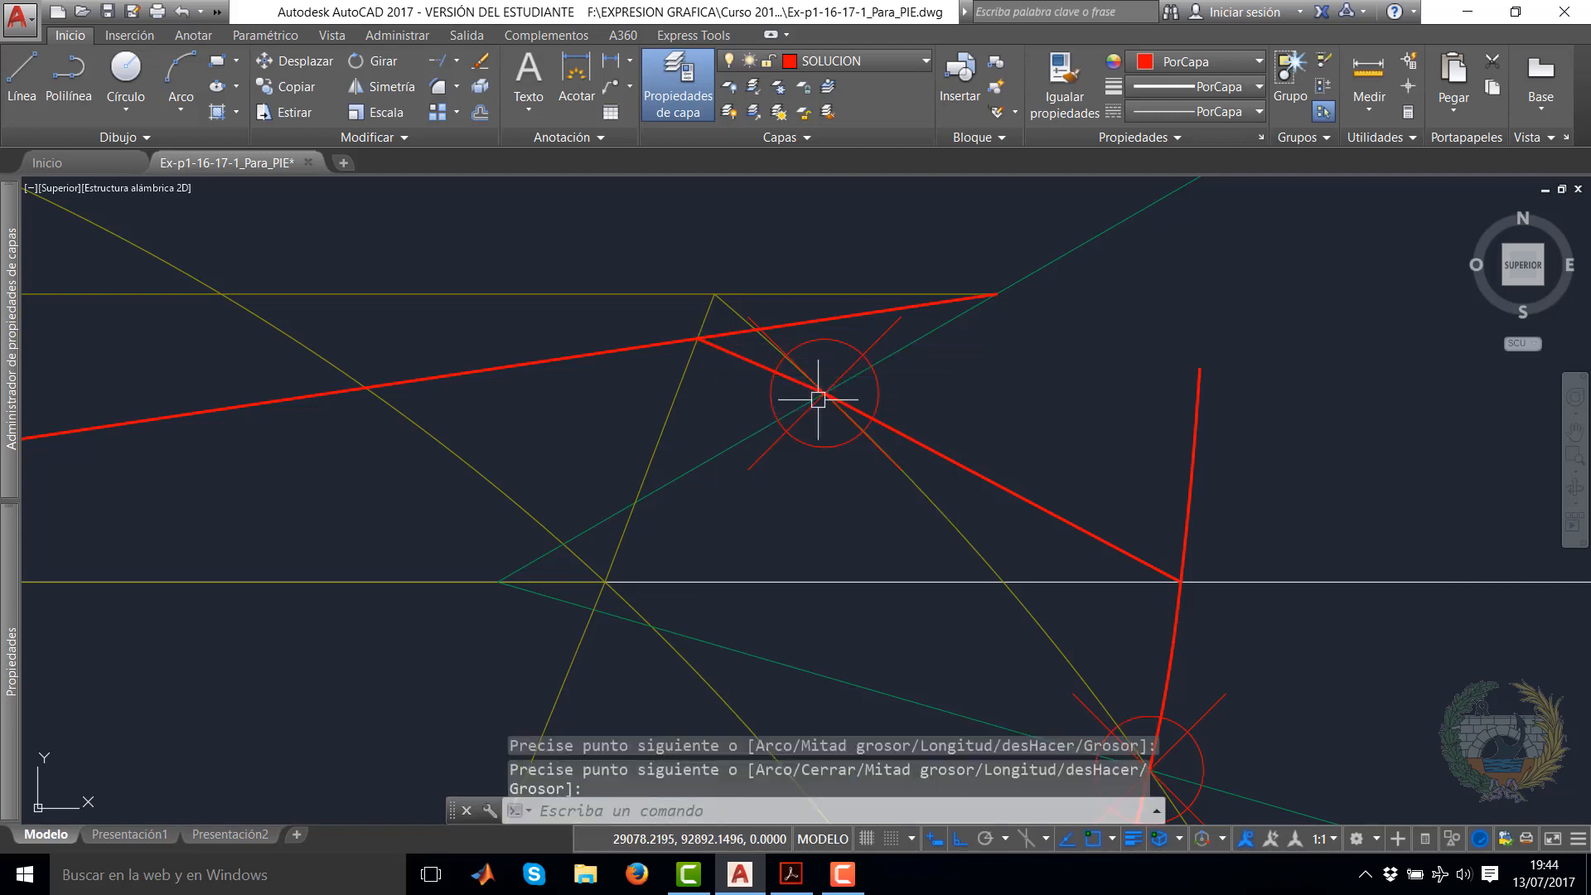
Convert the new three-point polyline just above line VC into a smooth curve with the Edit Polyline curve-fit option
{"action": "left_click", "coordinate": [931, 448]}
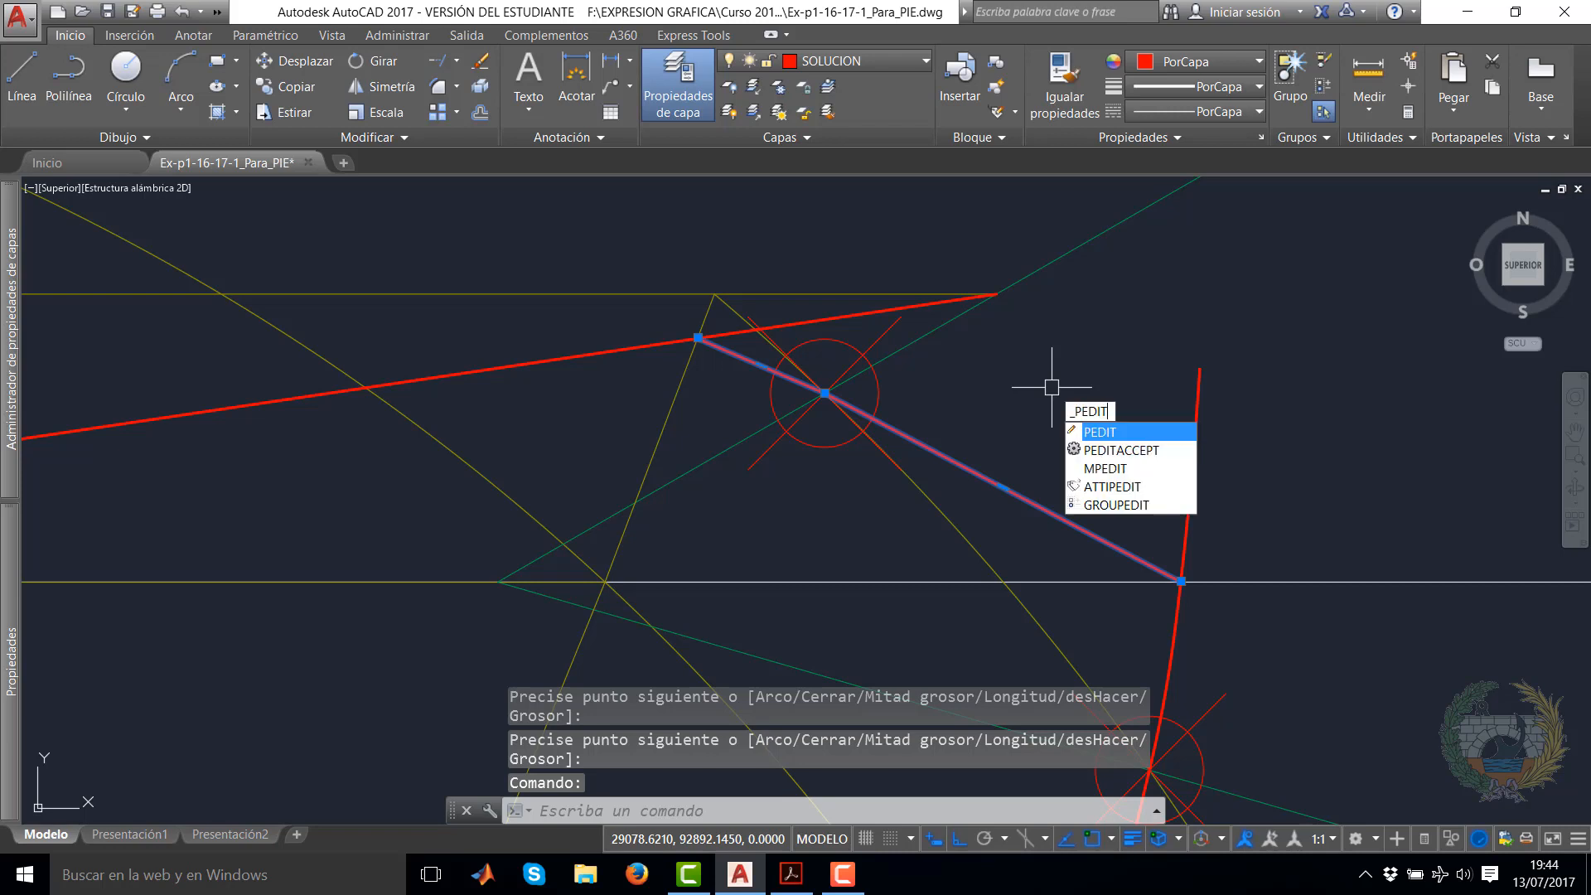
{"action": "key", "text": "Return"}
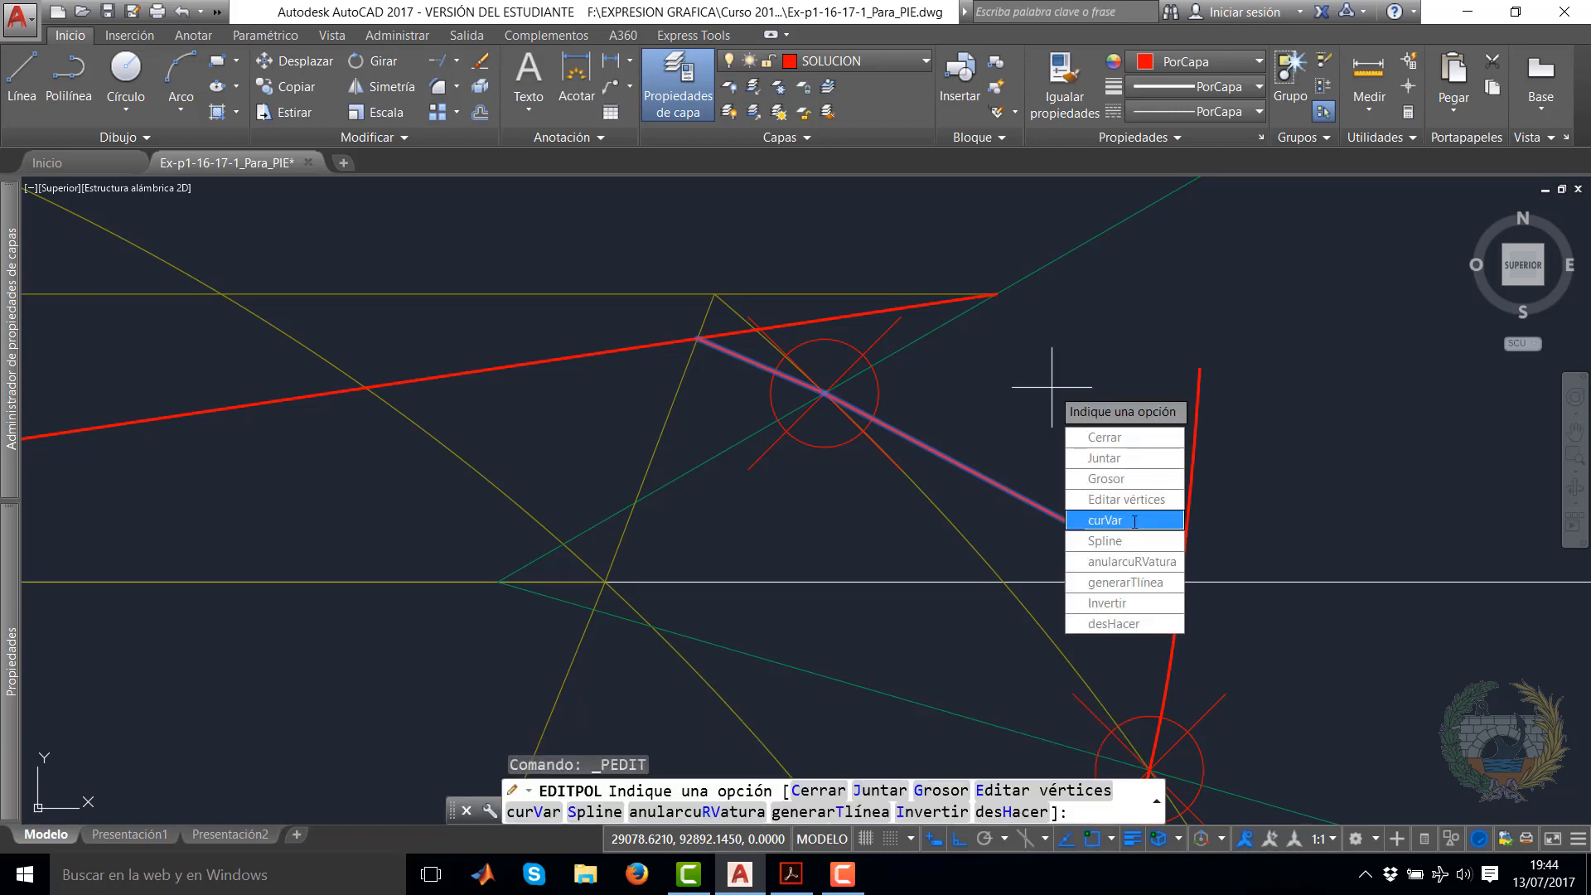
{"action": "left_click", "coordinate": [1109, 519]}
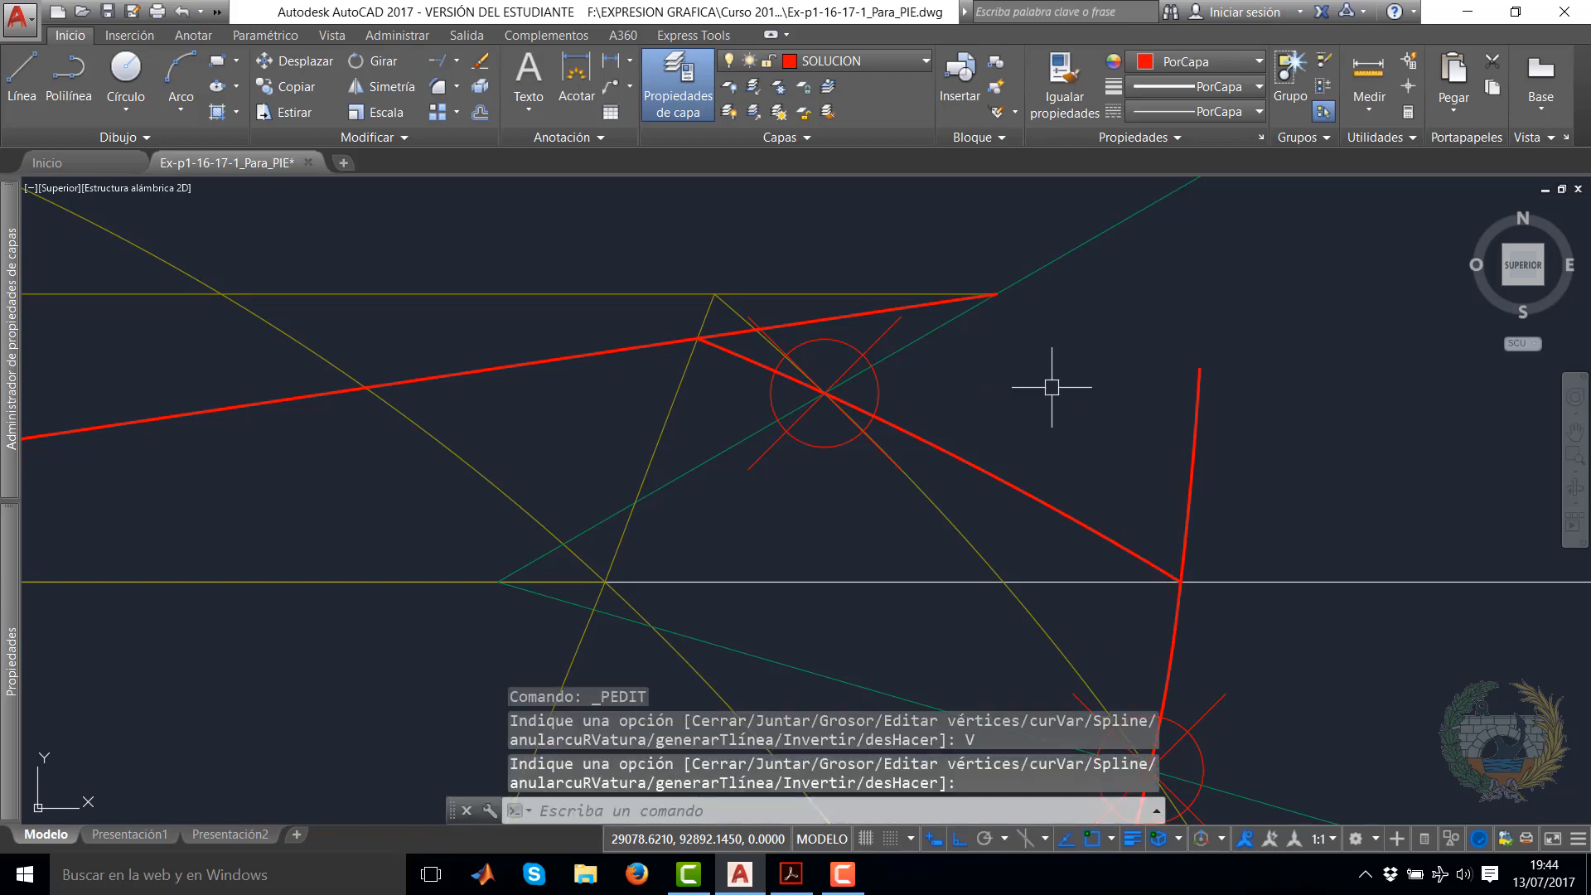
Draw a polyline on layer SOLUCION from vertex V to the nearest marked intersection point between lines VF and VG
{"action": "scroll", "coordinate": [1048, 390], "scroll_direction": "down", "scroll_amount": 2}
{"action": "scroll", "coordinate": [938, 402], "scroll_direction": "down", "scroll_amount": 6}
{"action": "mouse_move", "coordinate": [926, 448]}
{"action": "middle_mouse_down"}
{"action": "mouse_move", "coordinate": [995, 448]}
{"action": "mouse_move", "coordinate": [1009, 413]}
{"action": "mouse_move", "coordinate": [1048, 422]}
{"action": "middle_mouse_up"}
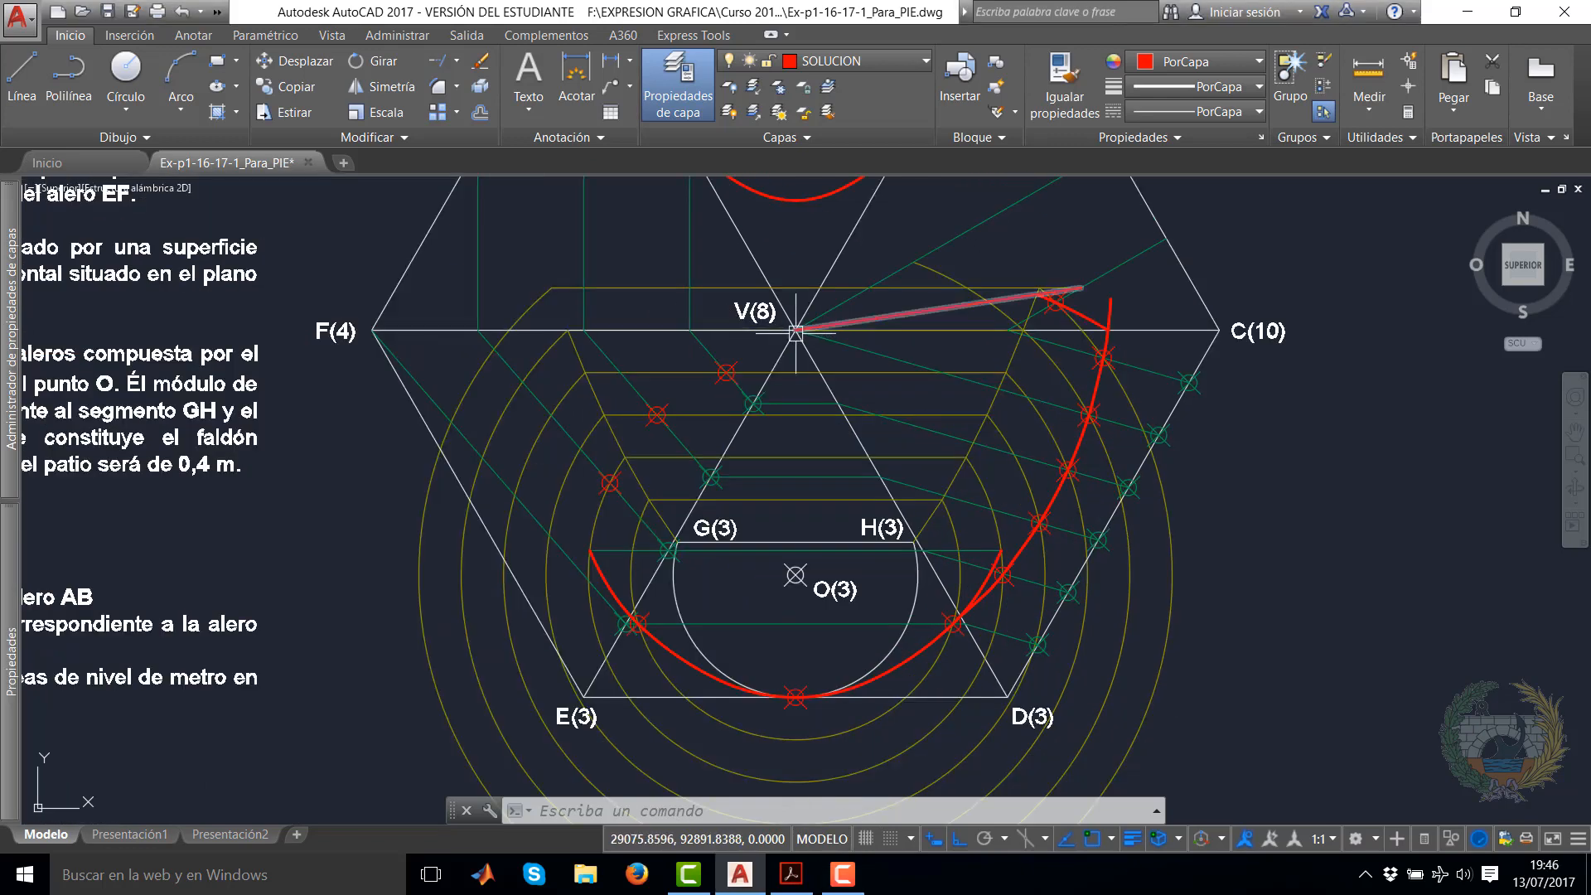
{"action": "middle_click_drag", "start_coordinate": [721, 368], "coordinate": [816, 391]}
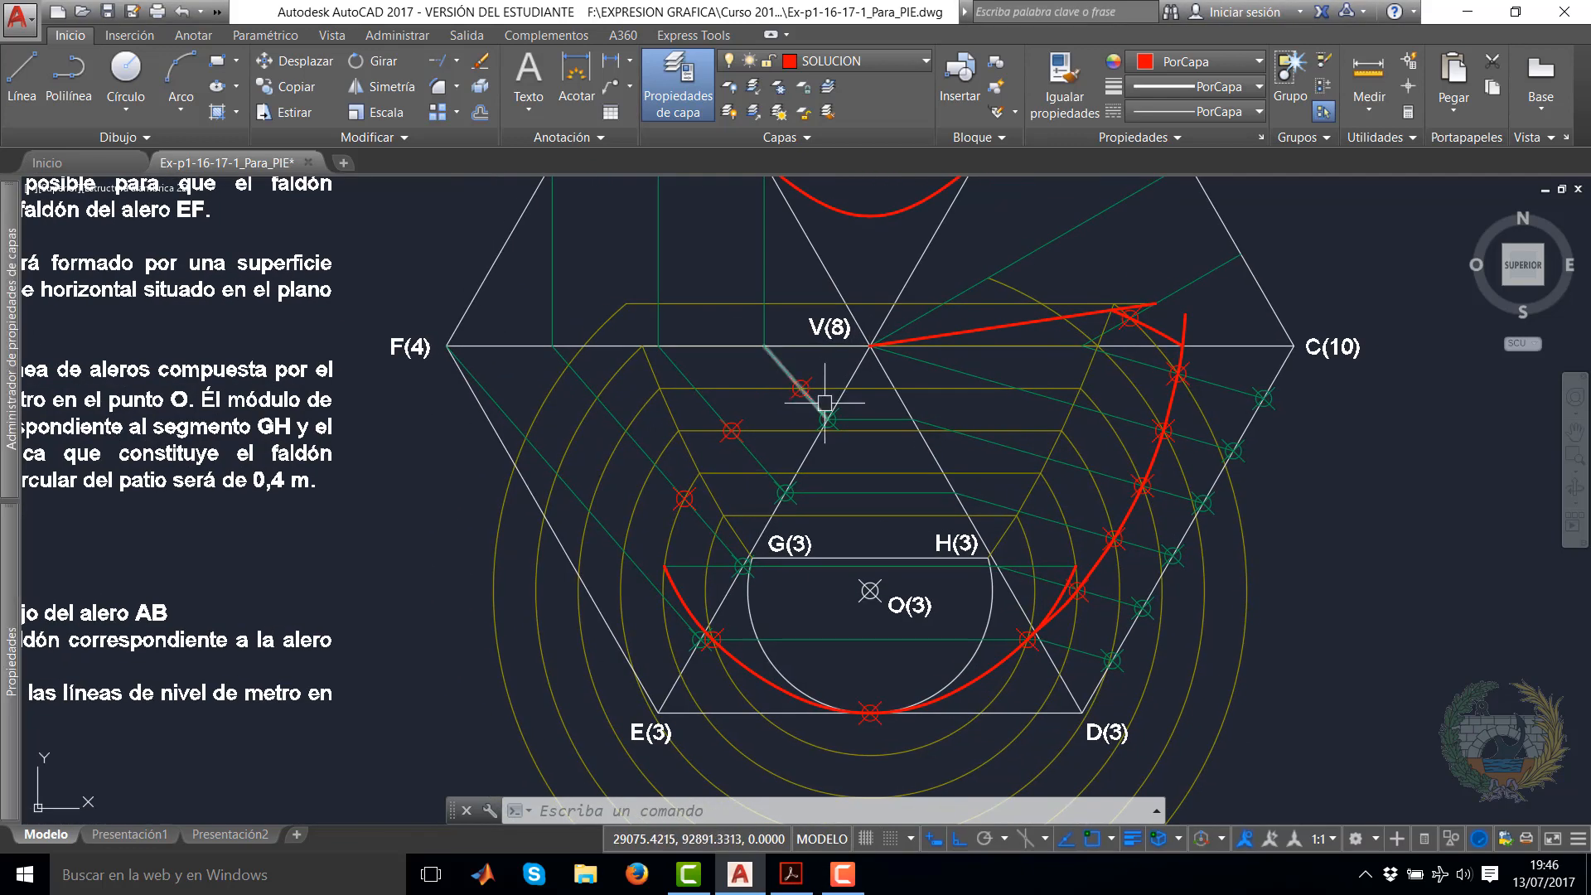
{"action": "scroll", "coordinate": [813, 395], "scroll_direction": "up", "scroll_amount": 4}
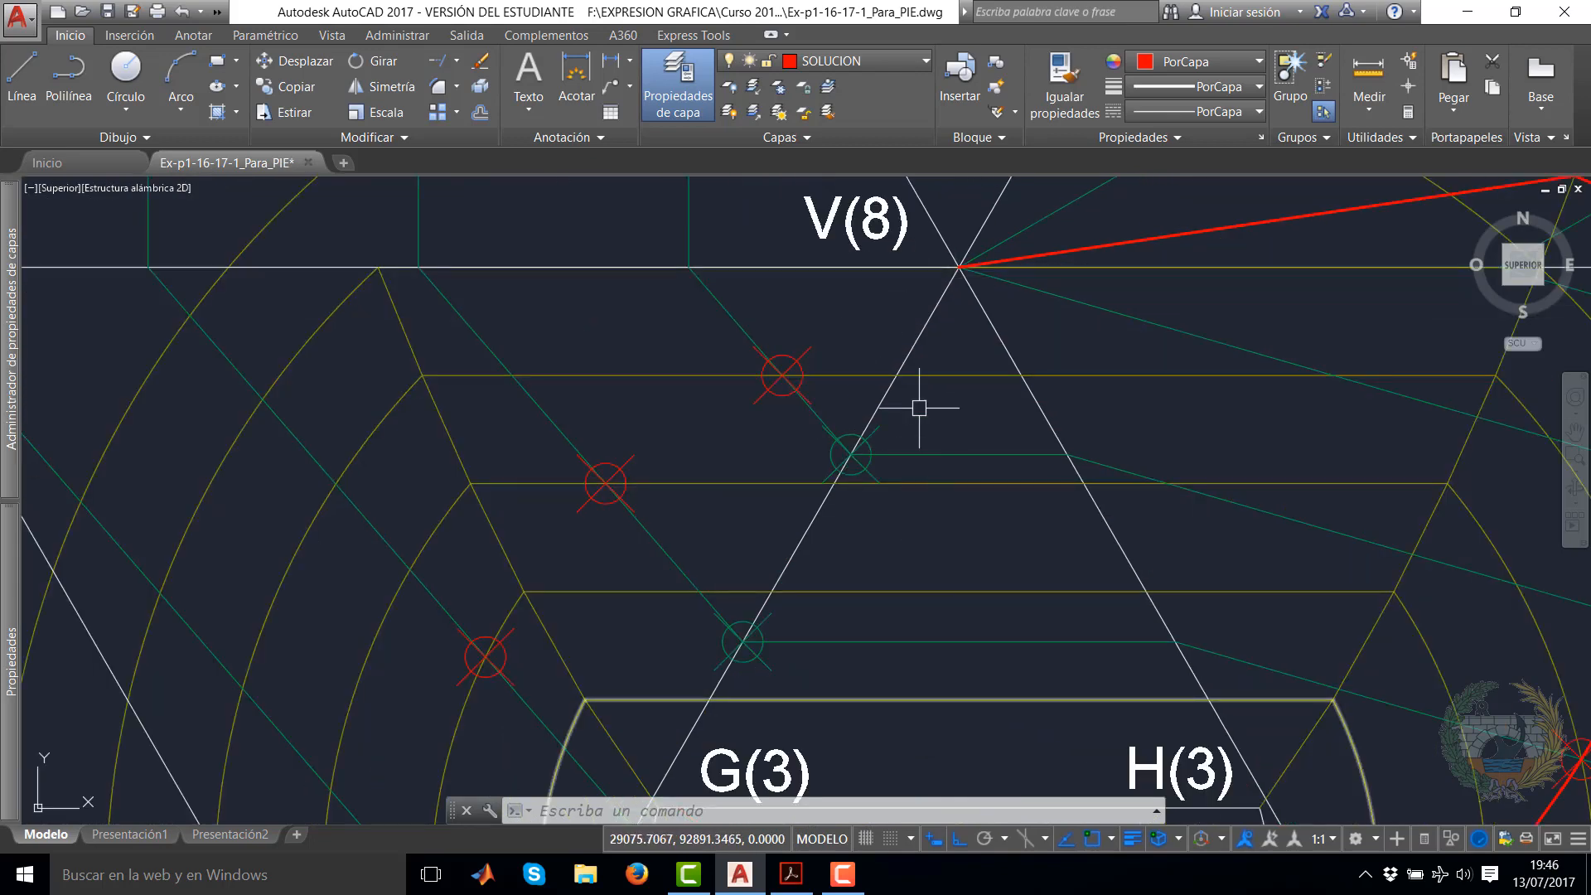
{"action": "scroll", "coordinate": [512, 532], "scroll_direction": "down", "scroll_amount": 2}
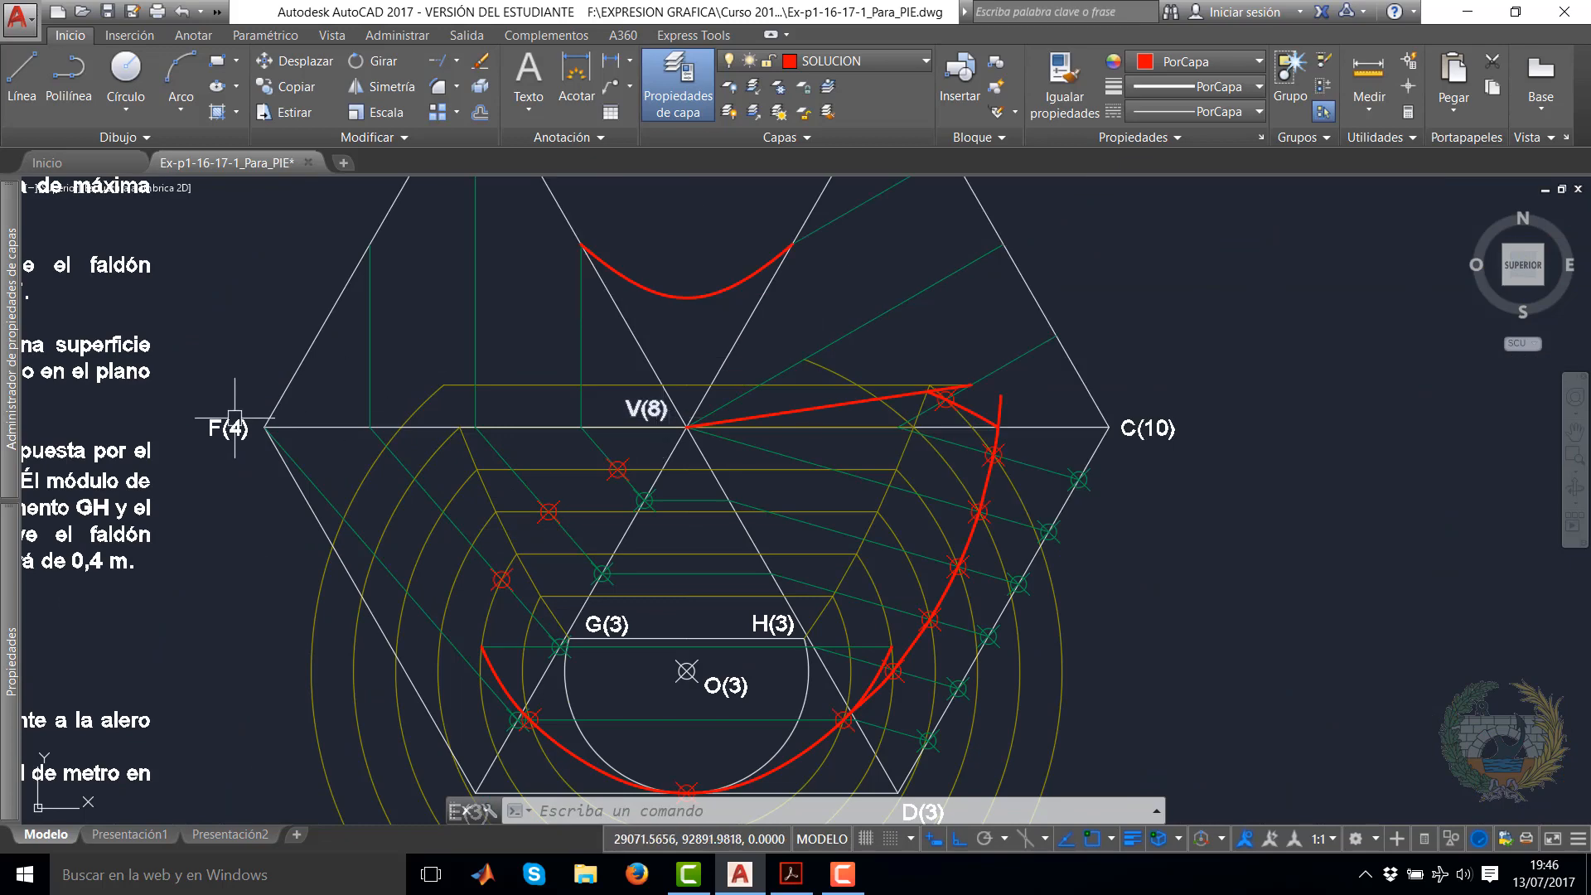
{"action": "mouse_move", "coordinate": [328, 507]}
{"action": "middle_mouse_down"}
{"action": "mouse_move", "coordinate": [287, 256]}
{"action": "mouse_move", "coordinate": [261, 588]}
{"action": "mouse_move", "coordinate": [451, 550]}
{"action": "middle_mouse_up"}
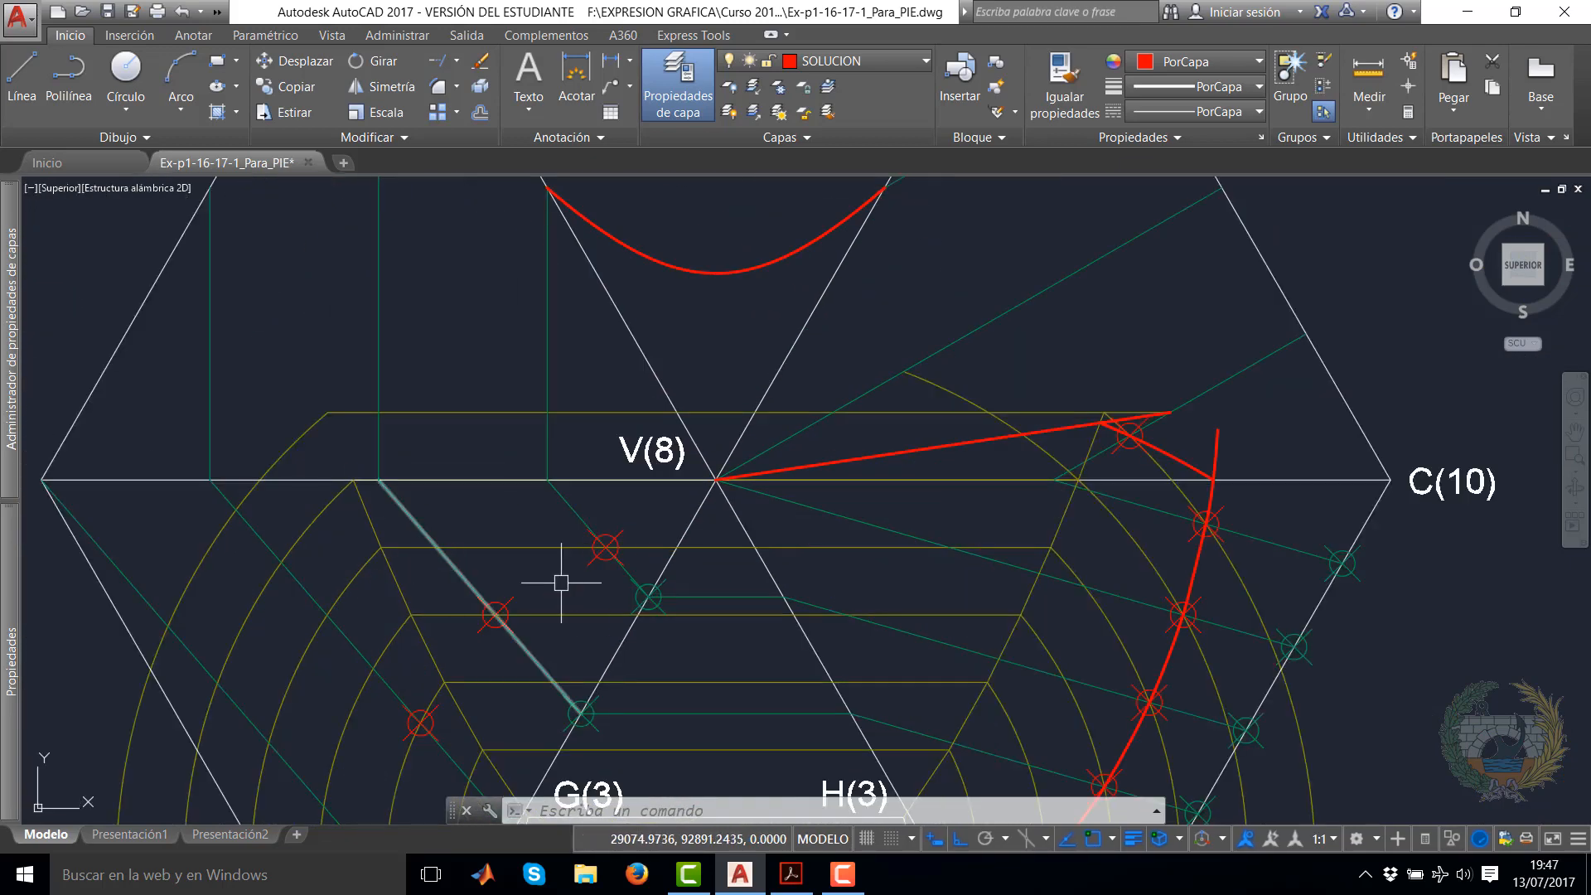
{"action": "scroll", "coordinate": [561, 579], "scroll_direction": "up", "scroll_amount": 2}
{"action": "left_click", "coordinate": [69, 78]}
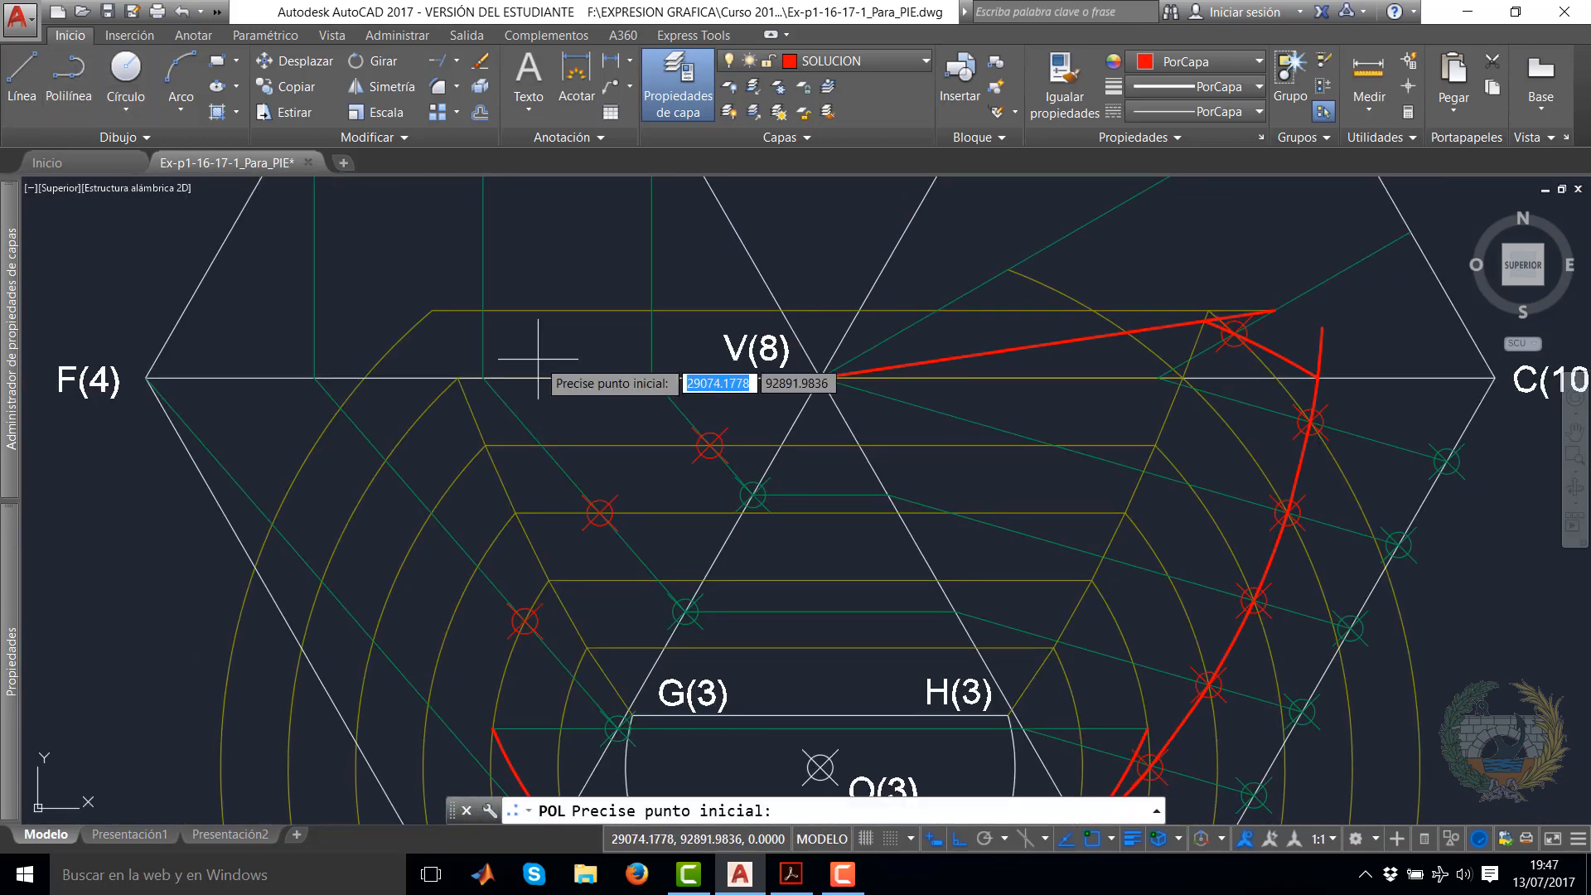
{"action": "scroll", "coordinate": [817, 376], "scroll_direction": "up", "scroll_amount": 4}
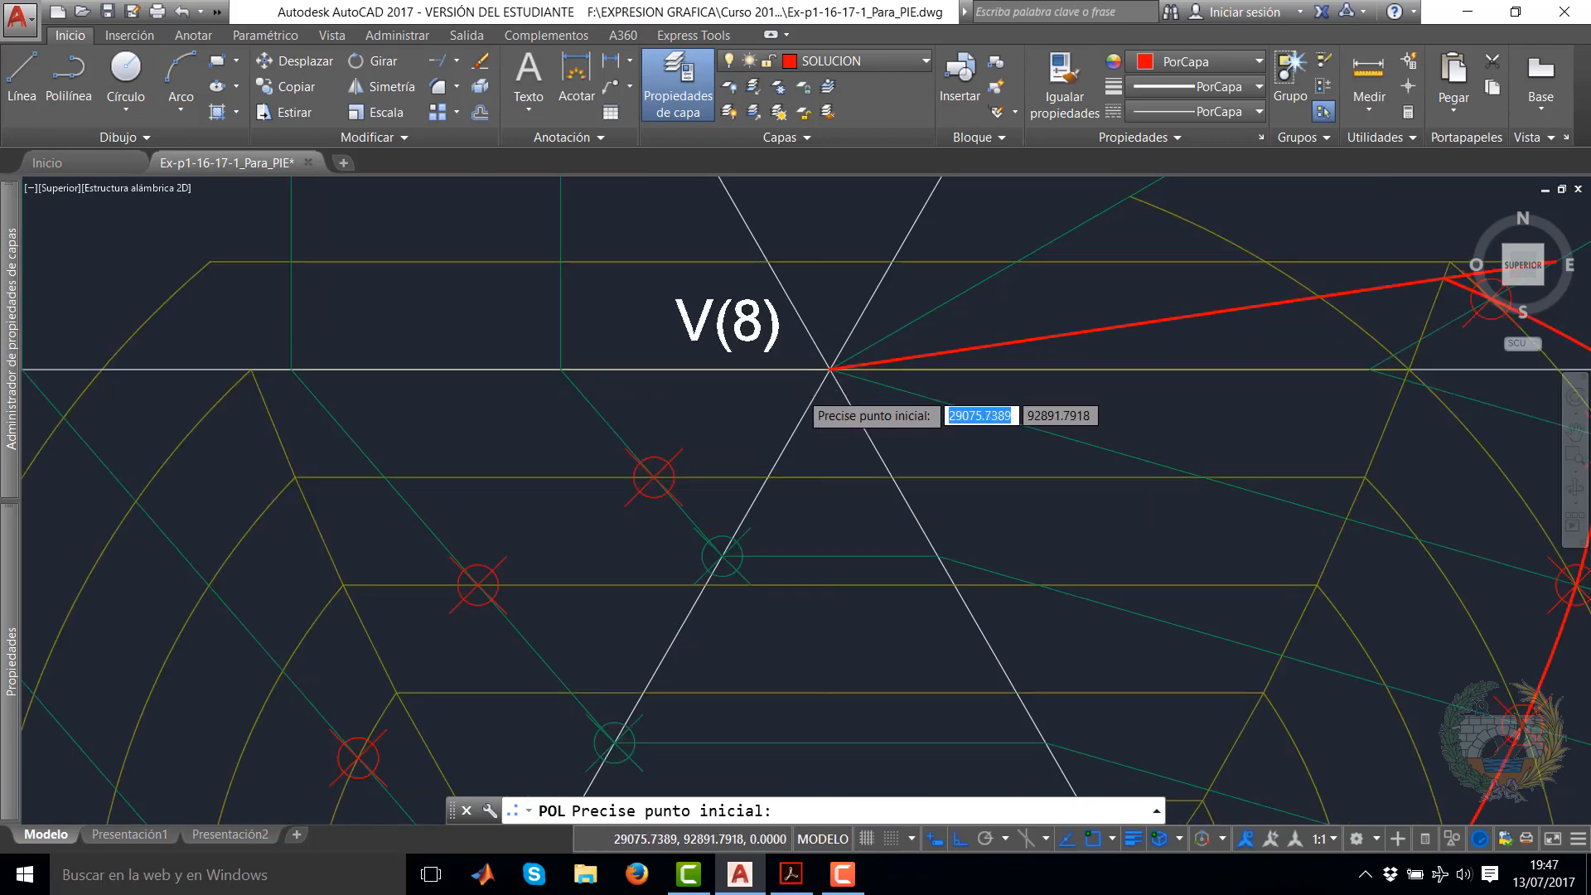
{"action": "left_click", "coordinate": [845, 355]}
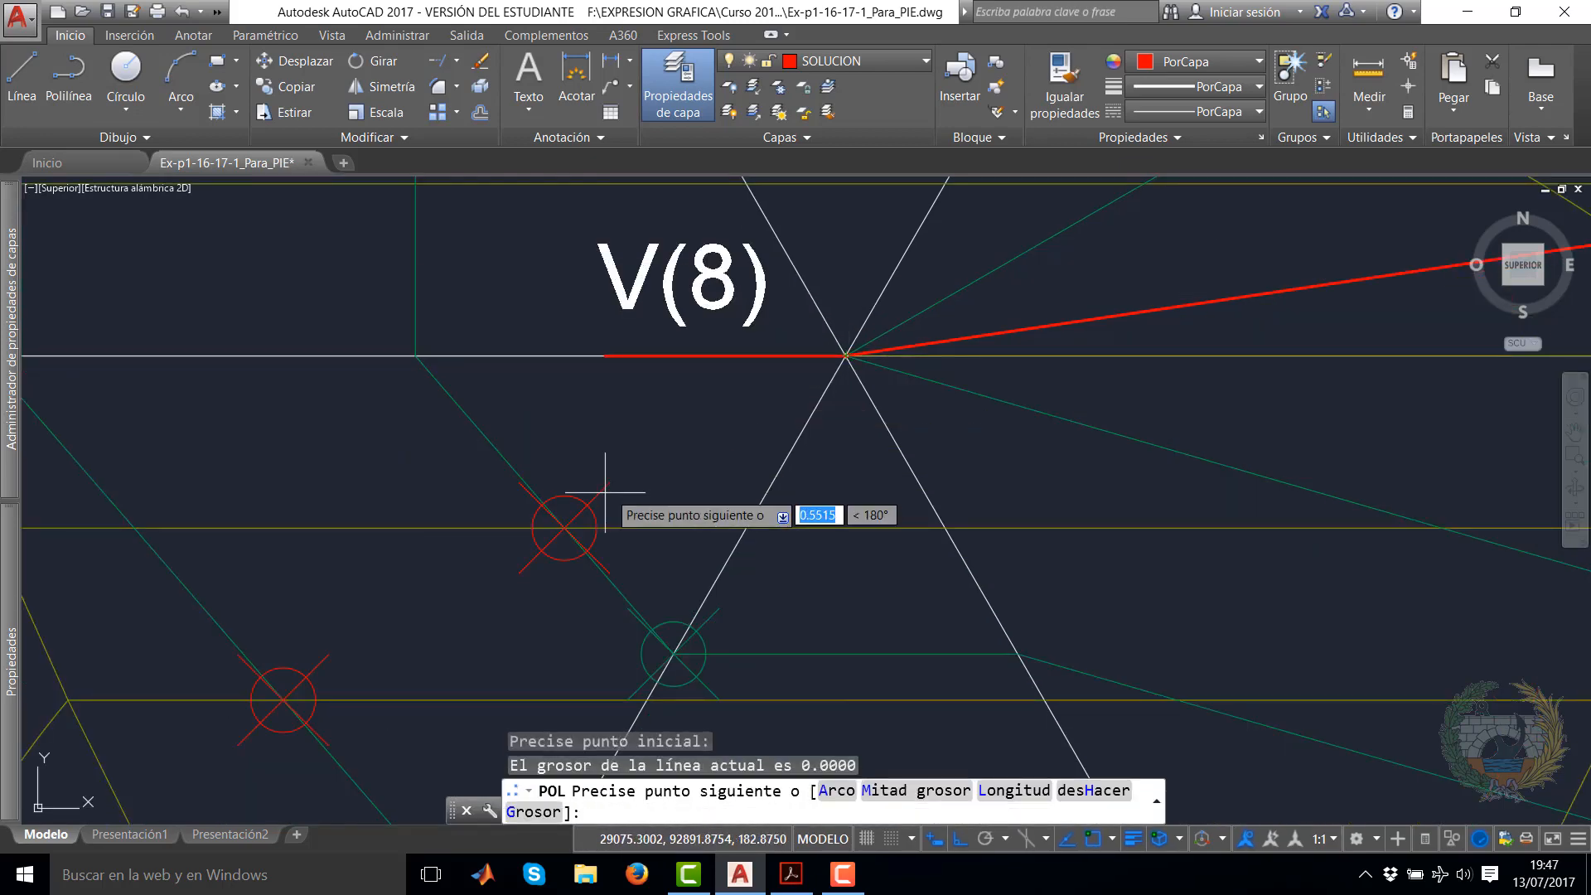
{"action": "left_click", "coordinate": [566, 527]}
{"action": "right_click", "coordinate": [608, 440]}
{"action": "left_click", "coordinate": [654, 453]}
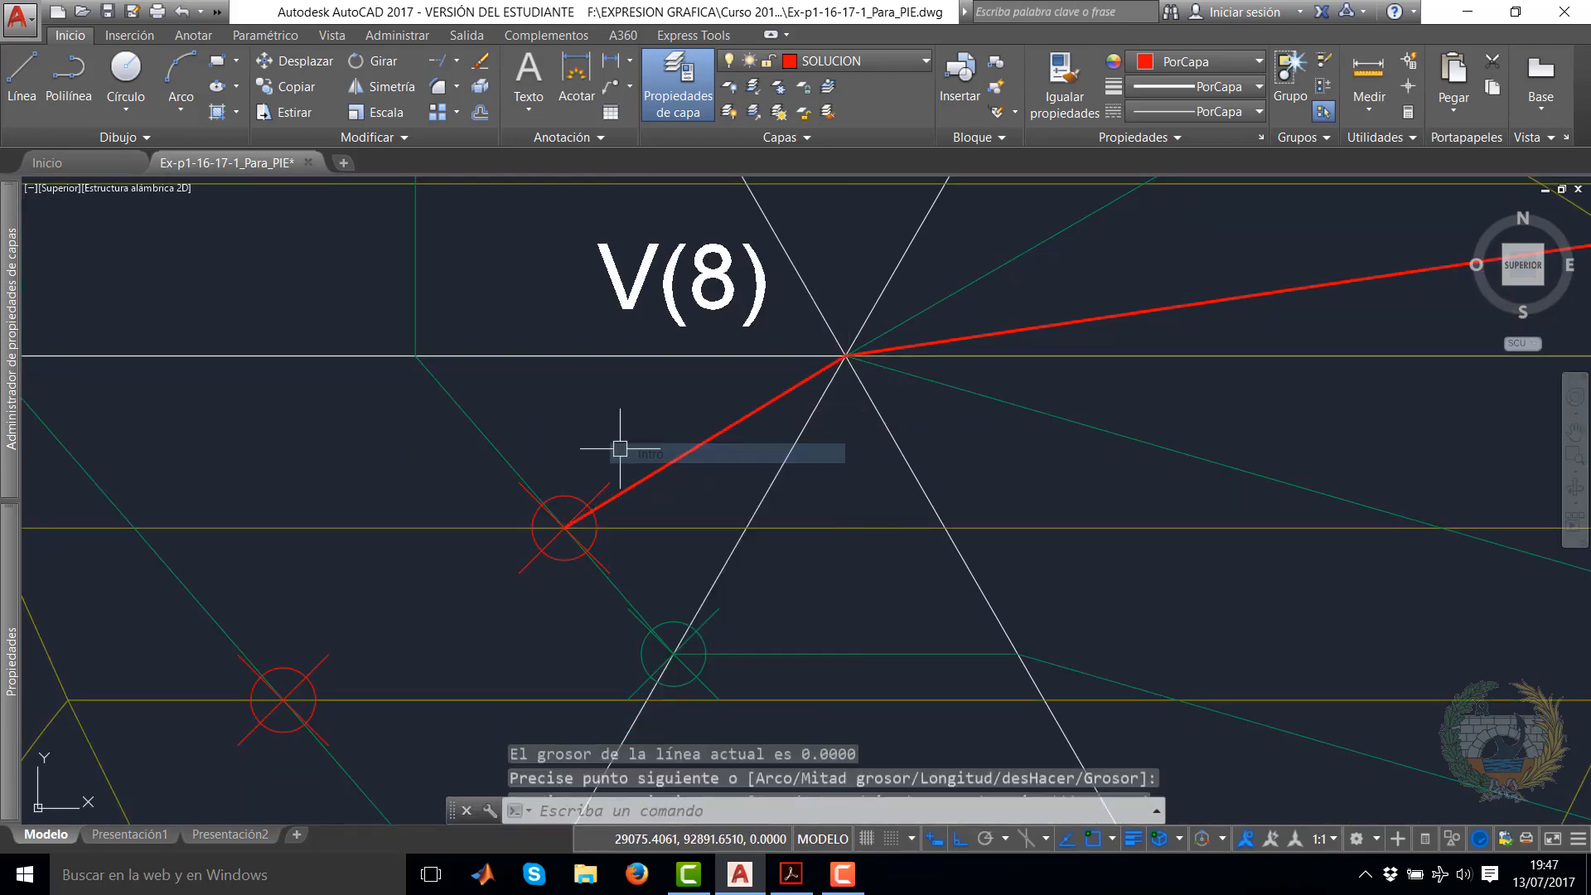
Extend the new line from V past the second marked point to the patio corner line that rises from G
{"action": "scroll", "coordinate": [315, 343], "scroll_direction": "down", "scroll_amount": 4}
{"action": "middle_click_drag", "start_coordinate": [316, 343], "coordinate": [476, 247]}
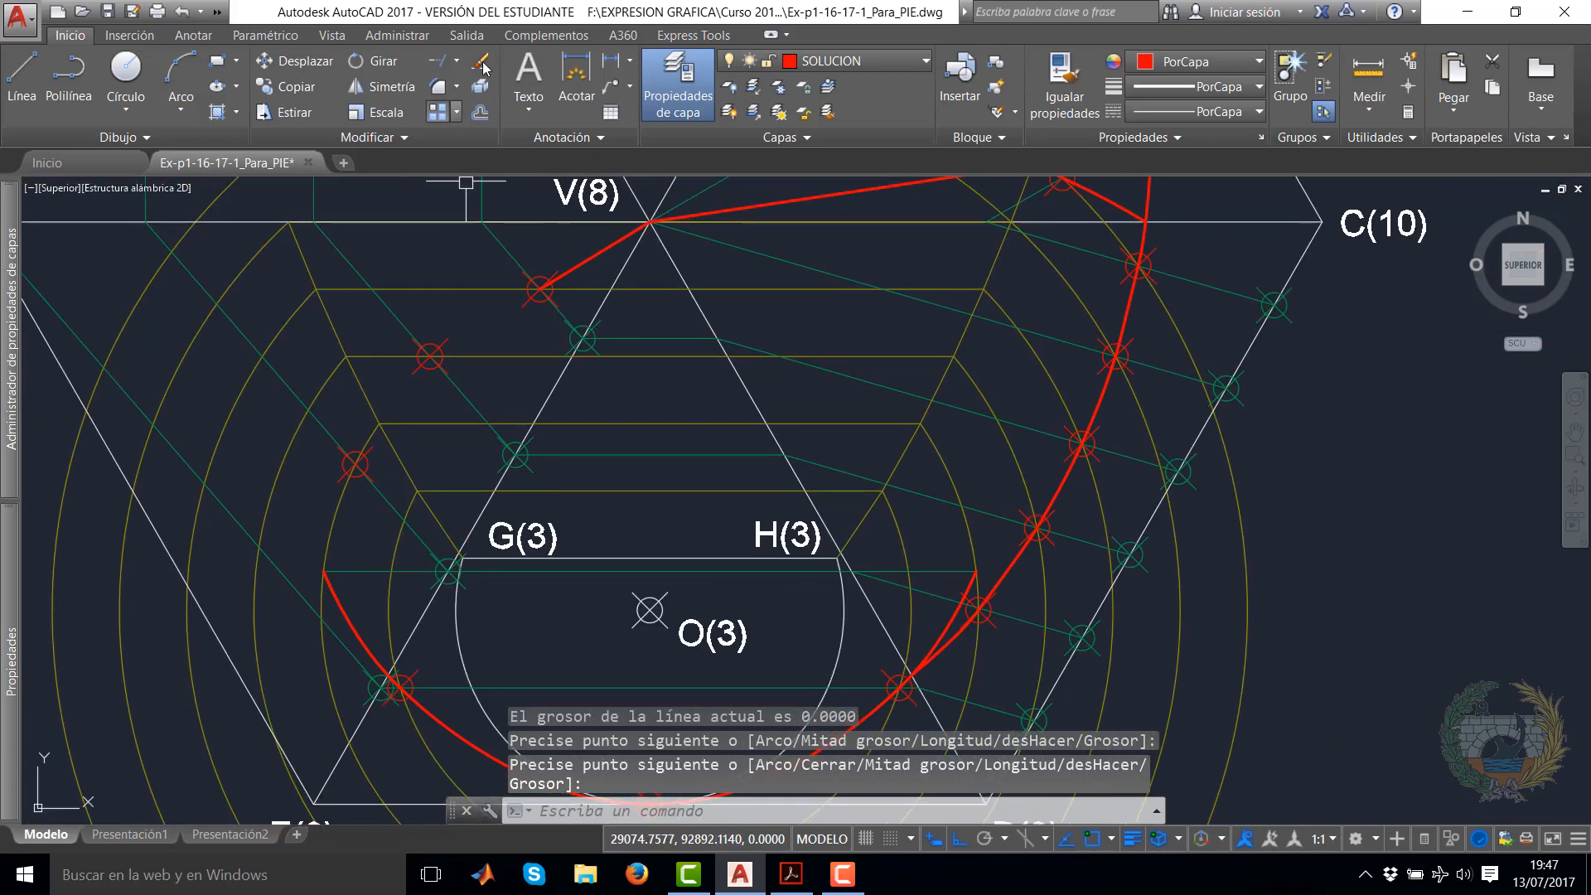
{"action": "left_click", "coordinate": [439, 62]}
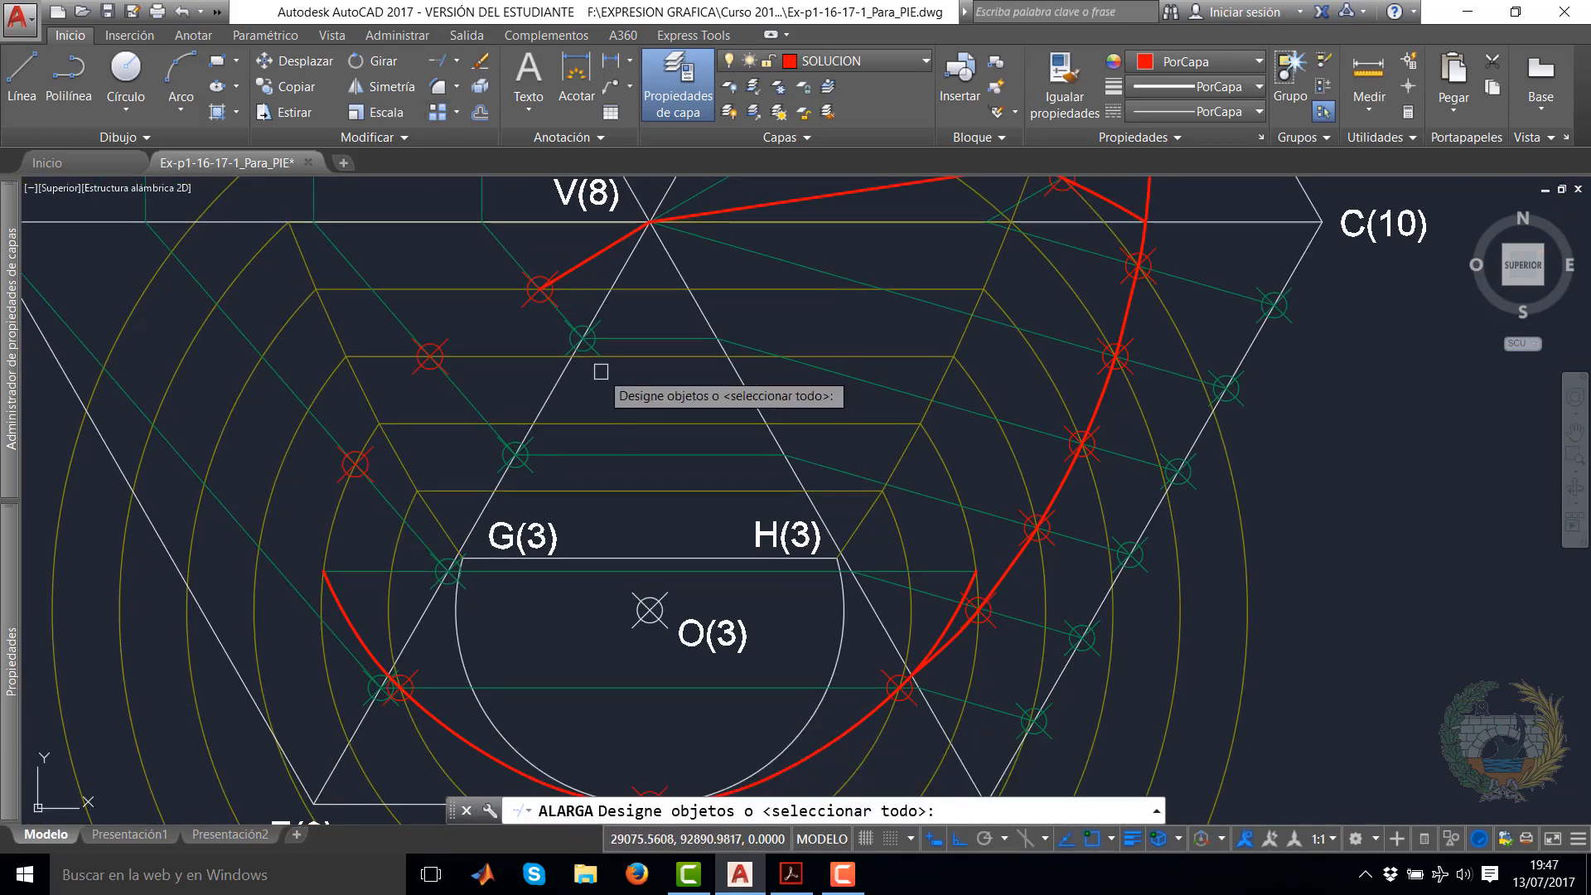
{"action": "left_click", "coordinate": [371, 384]}
{"action": "key", "text": "Return"}
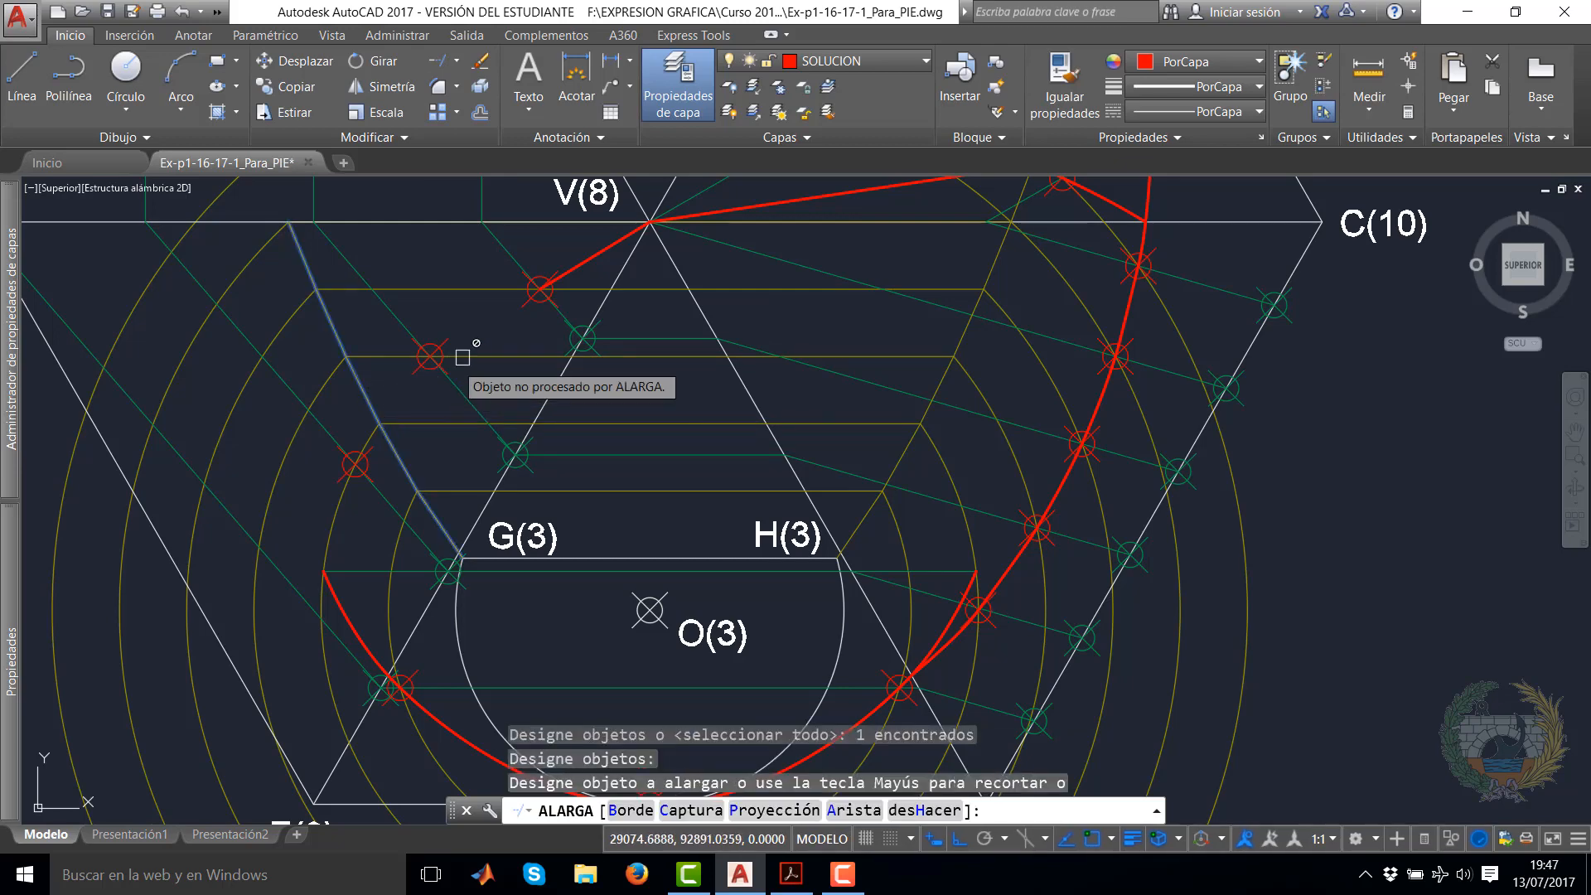
{"action": "left_click", "coordinate": [563, 273]}
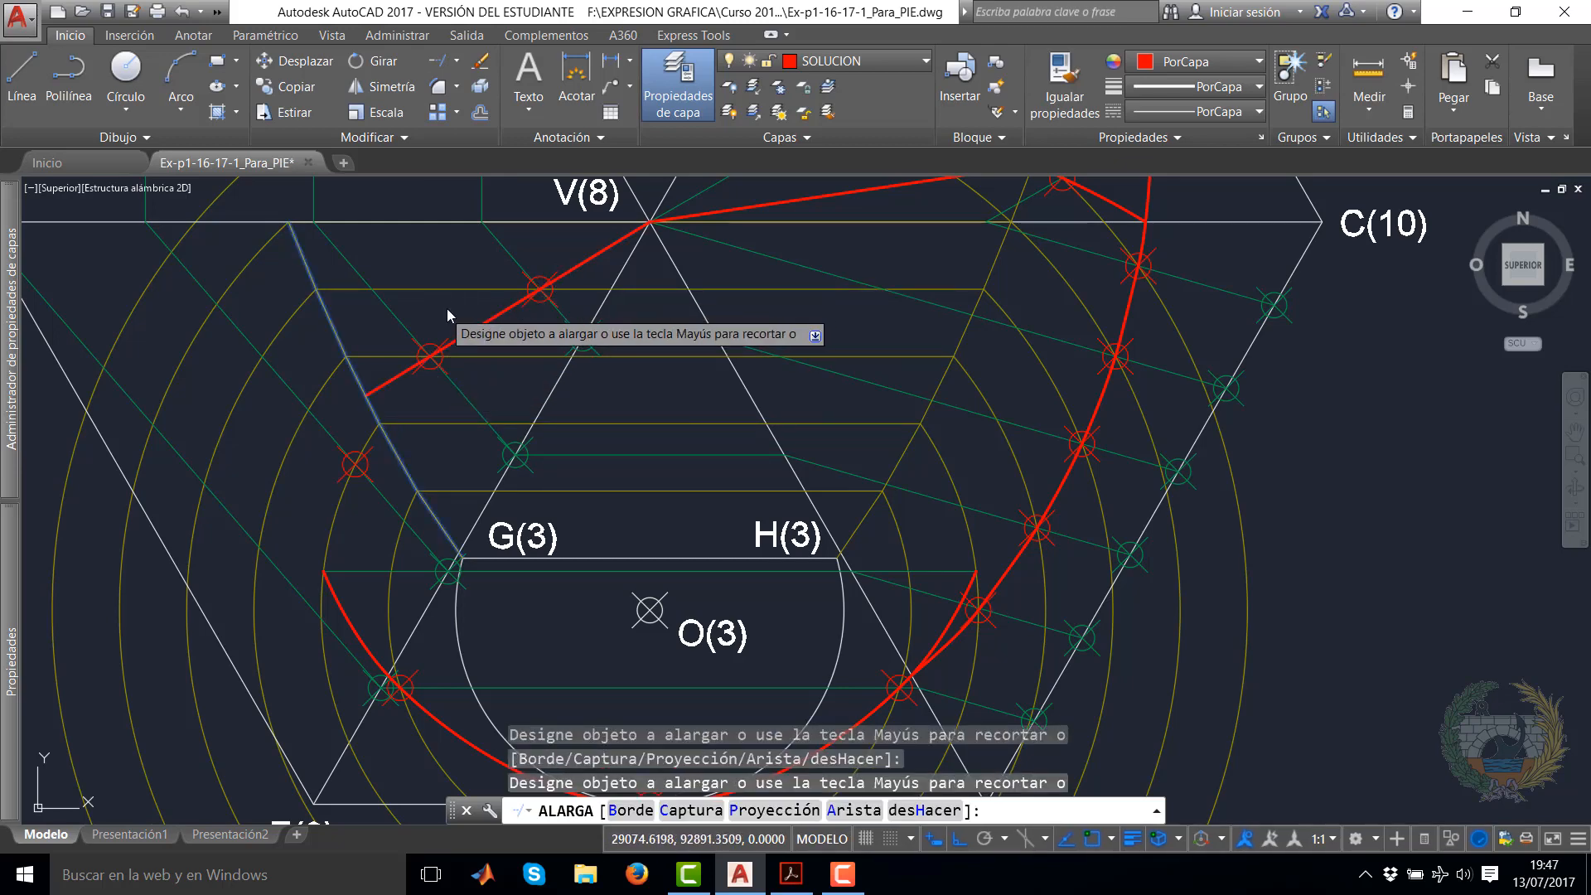
{"action": "right_click", "coordinate": [445, 311]}
{"action": "left_click", "coordinate": [477, 319]}
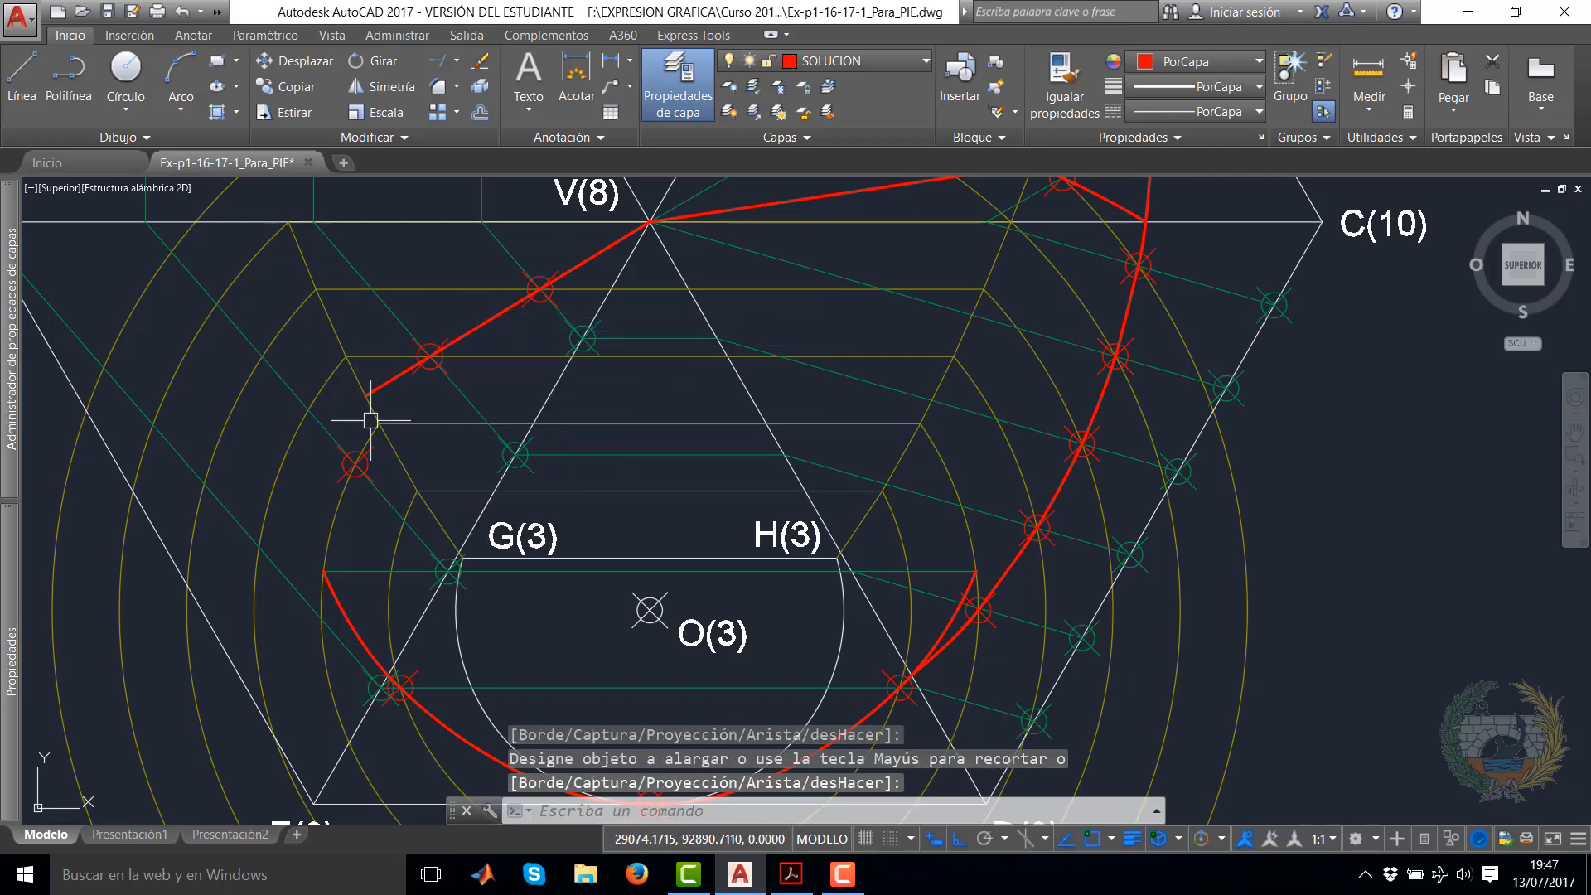
Examine the remaining marked points between the extended line's end and the curve's crossing with line VE
{"action": "scroll", "coordinate": [426, 295], "scroll_direction": "up", "scroll_amount": 1}
{"action": "scroll", "coordinate": [420, 285], "scroll_direction": "up", "scroll_amount": 2}
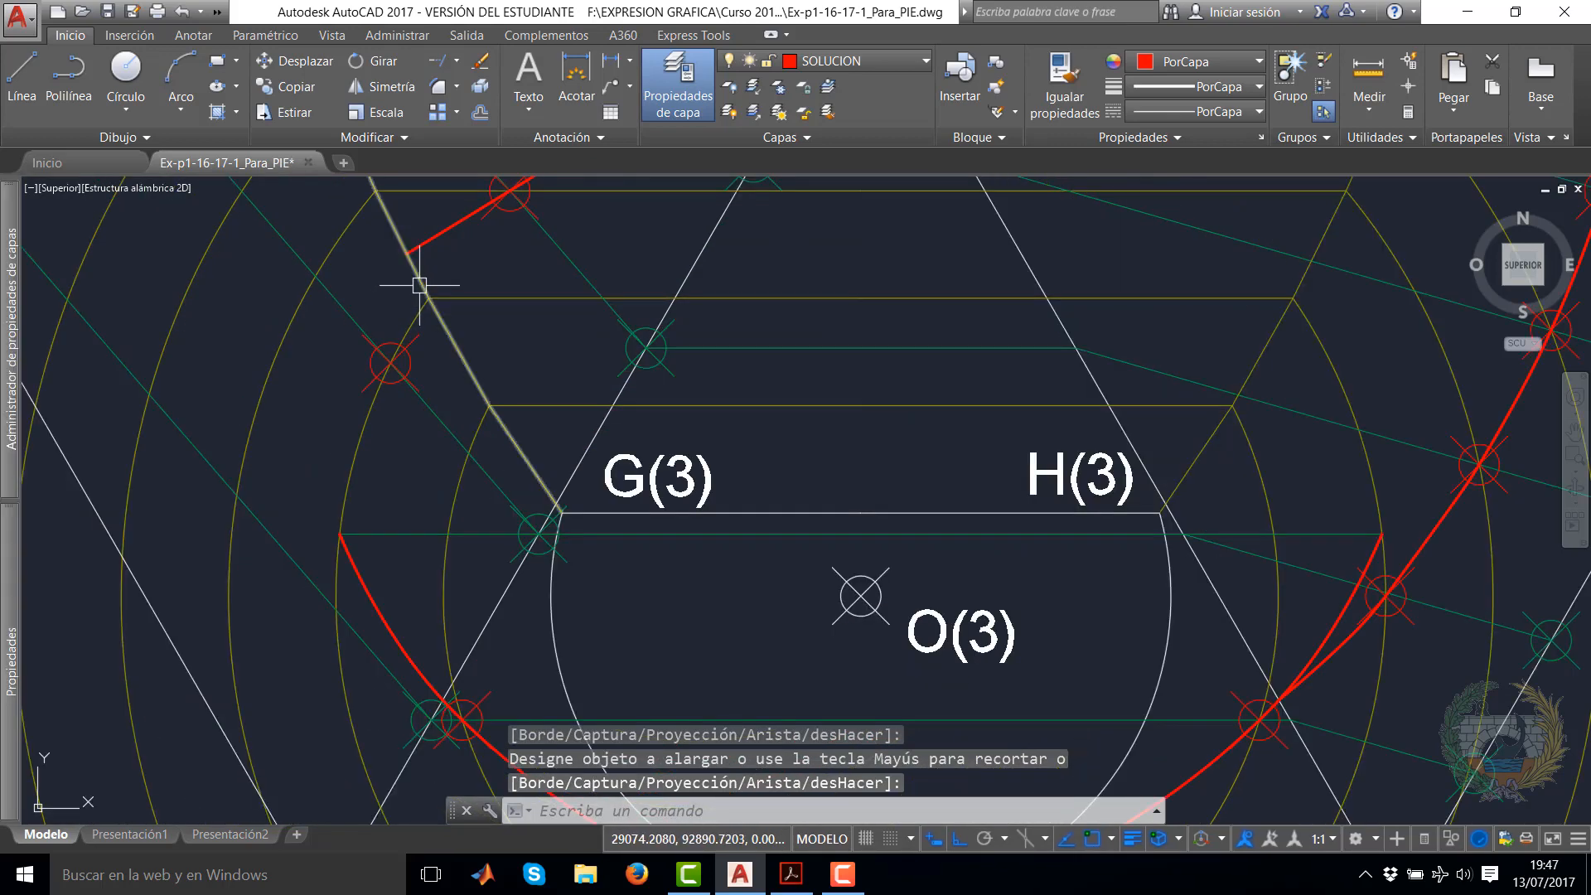
{"action": "scroll", "coordinate": [414, 273], "scroll_direction": "down", "scroll_amount": 3}
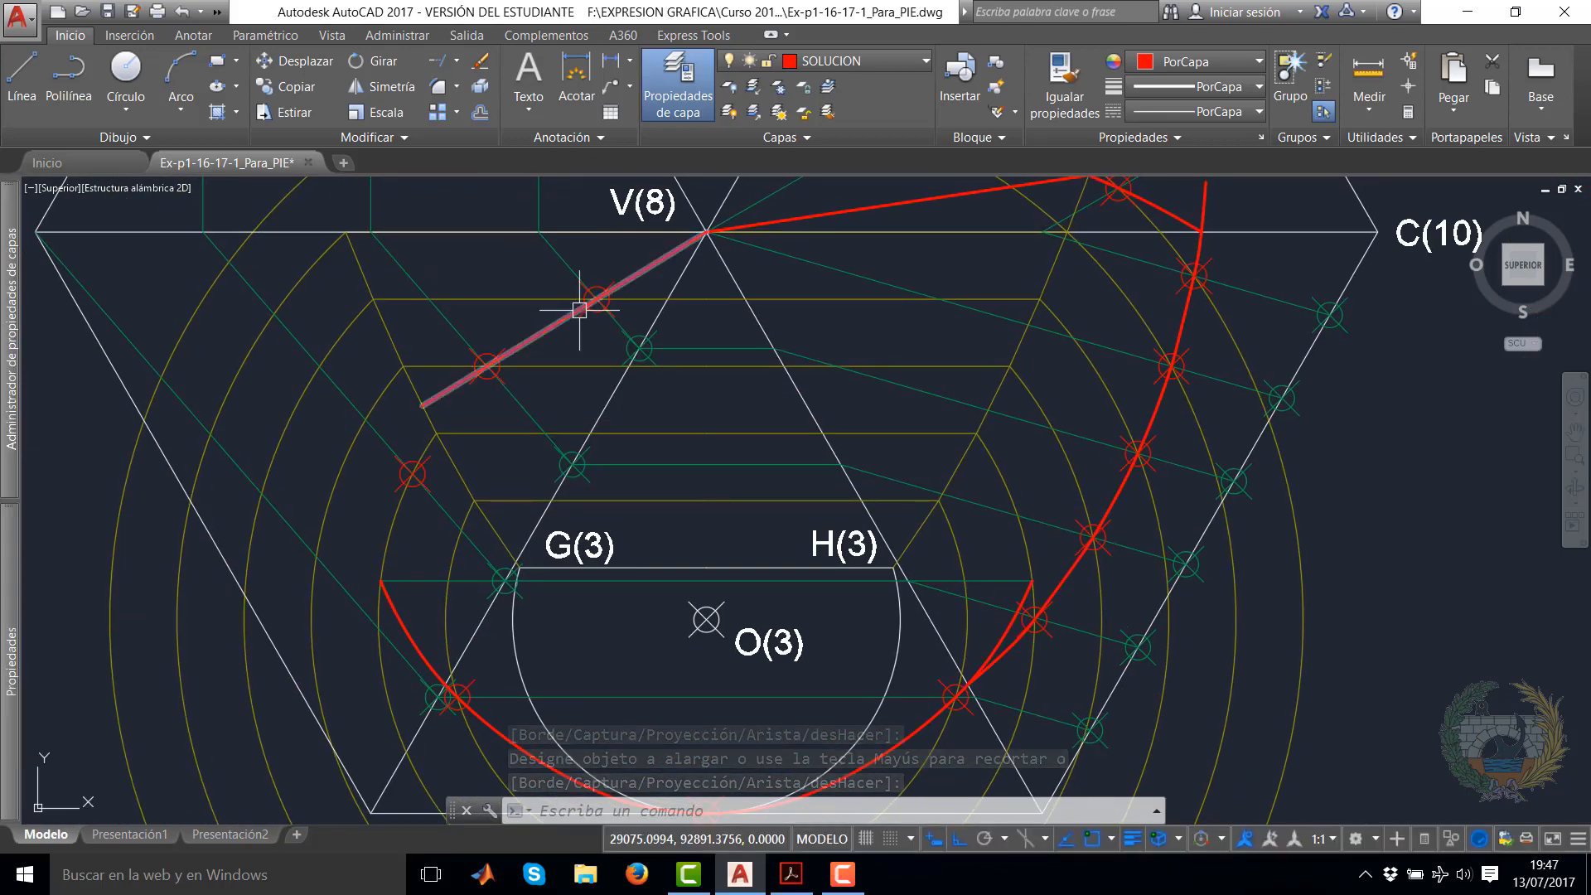
{"action": "scroll", "coordinate": [579, 310], "scroll_direction": "down", "scroll_amount": 2}
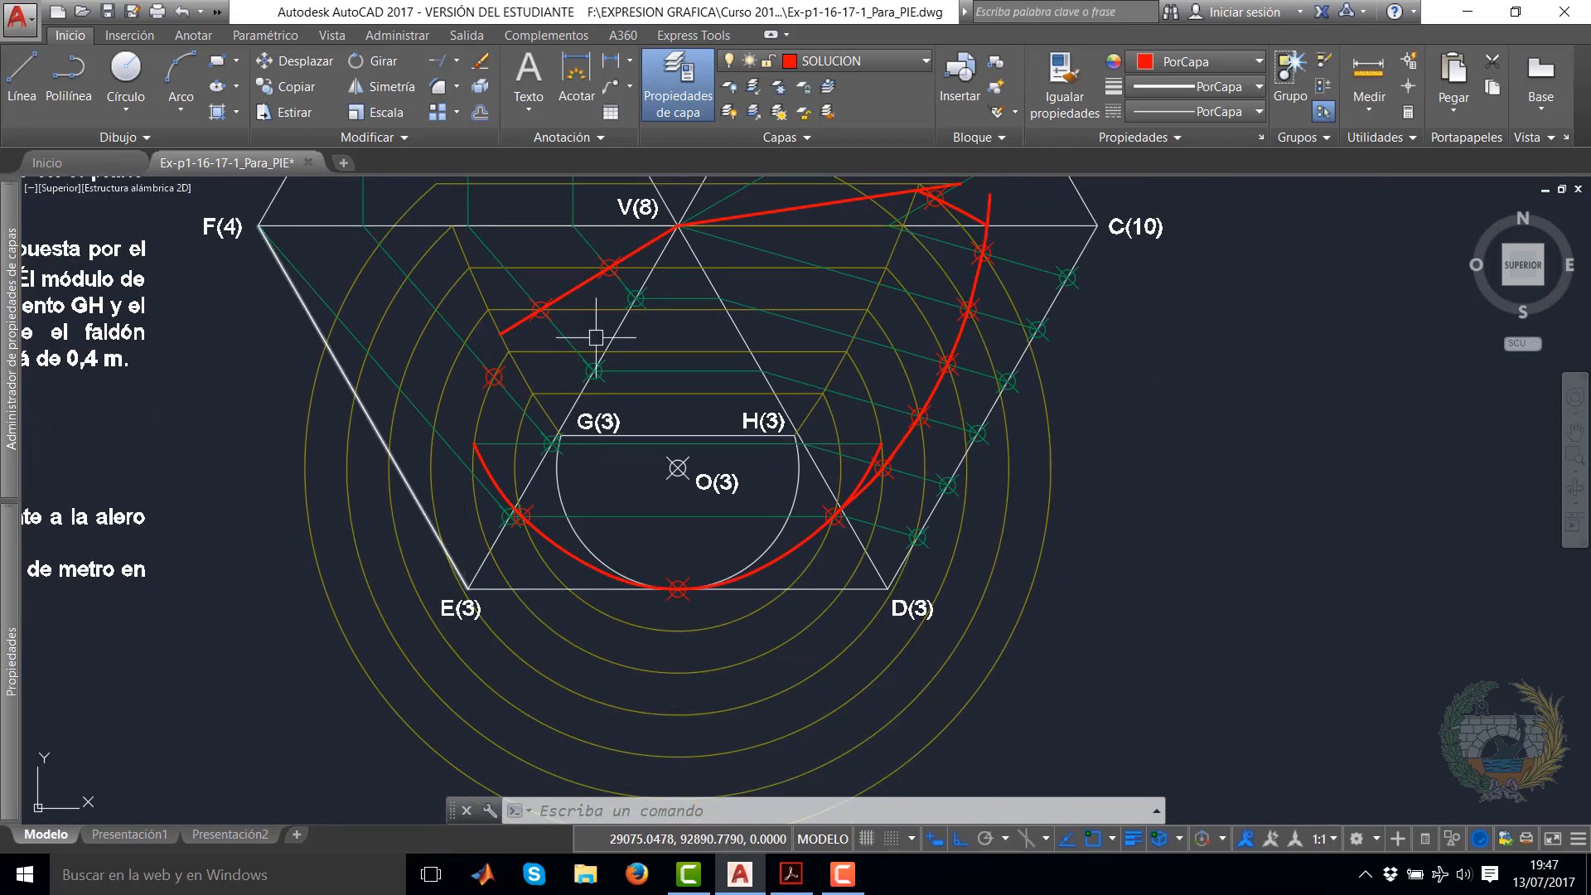
{"action": "mouse_move", "coordinate": [596, 337]}
{"action": "middle_mouse_down"}
{"action": "mouse_move", "coordinate": [539, 407]}
{"action": "mouse_move", "coordinate": [497, 334]}
{"action": "middle_mouse_up"}
{"action": "scroll", "coordinate": [480, 436], "scroll_direction": "up", "scroll_amount": 2}
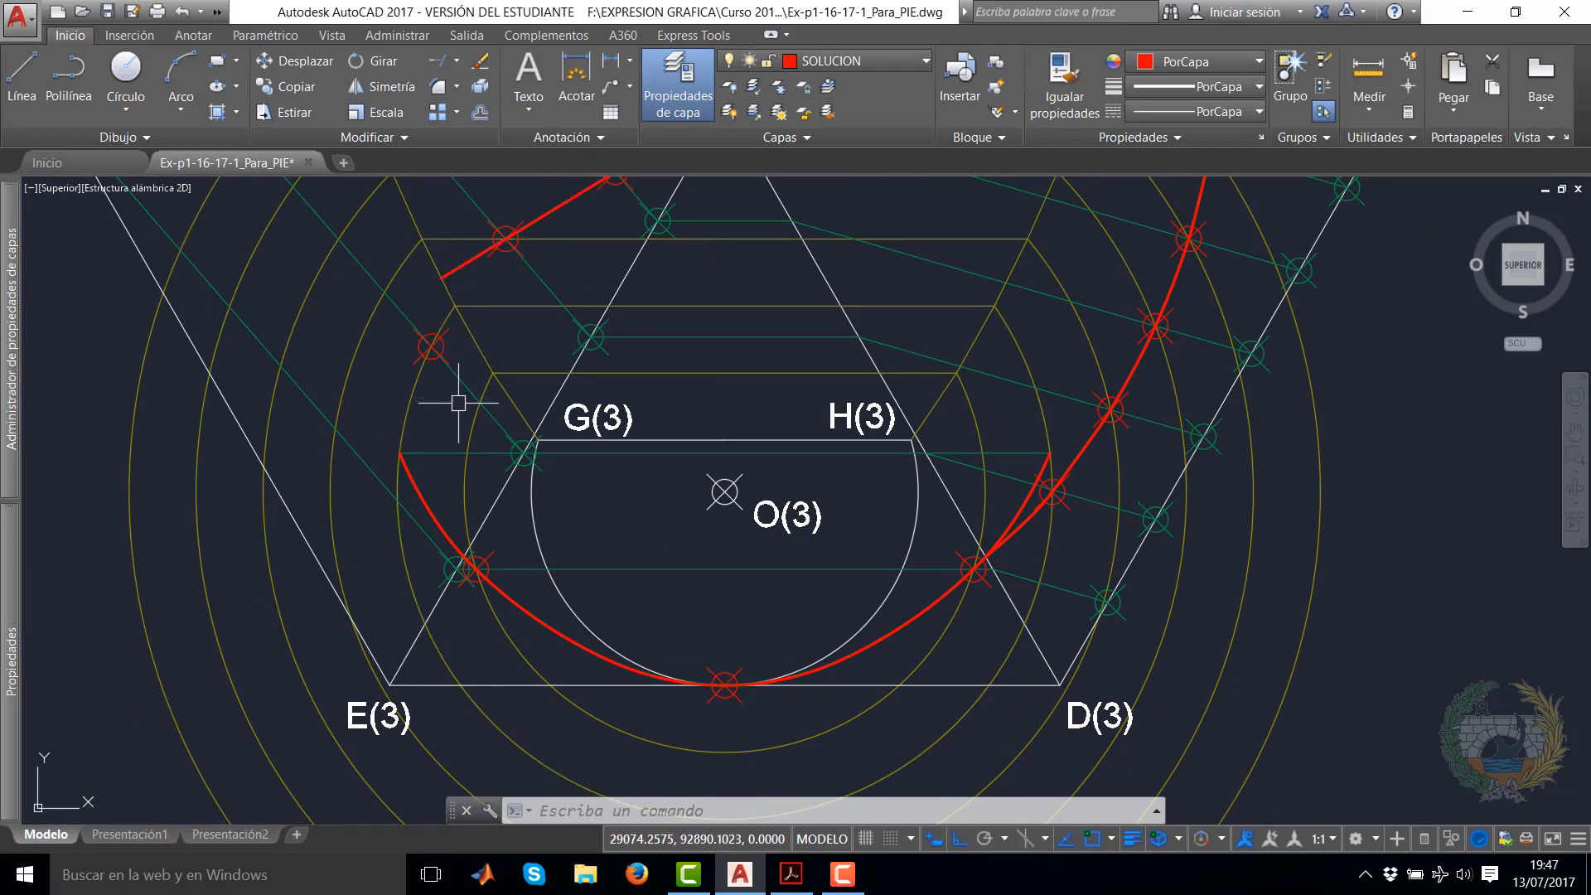
{"action": "middle_click_drag", "start_coordinate": [458, 404], "coordinate": [450, 310]}
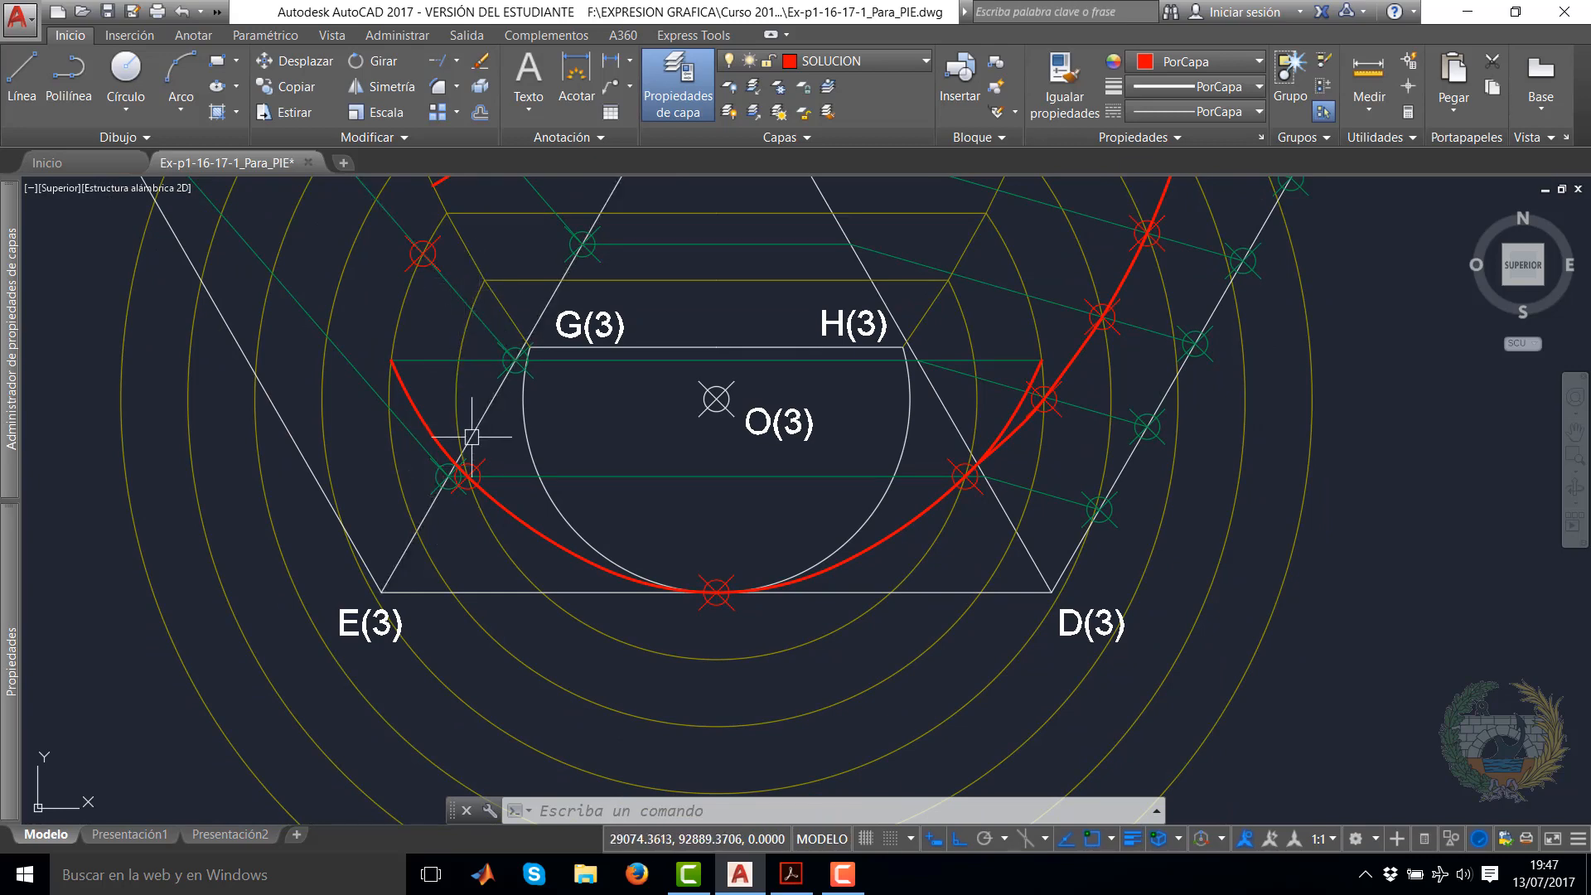
{"action": "scroll", "coordinate": [472, 437], "scroll_direction": "up", "scroll_amount": 8}
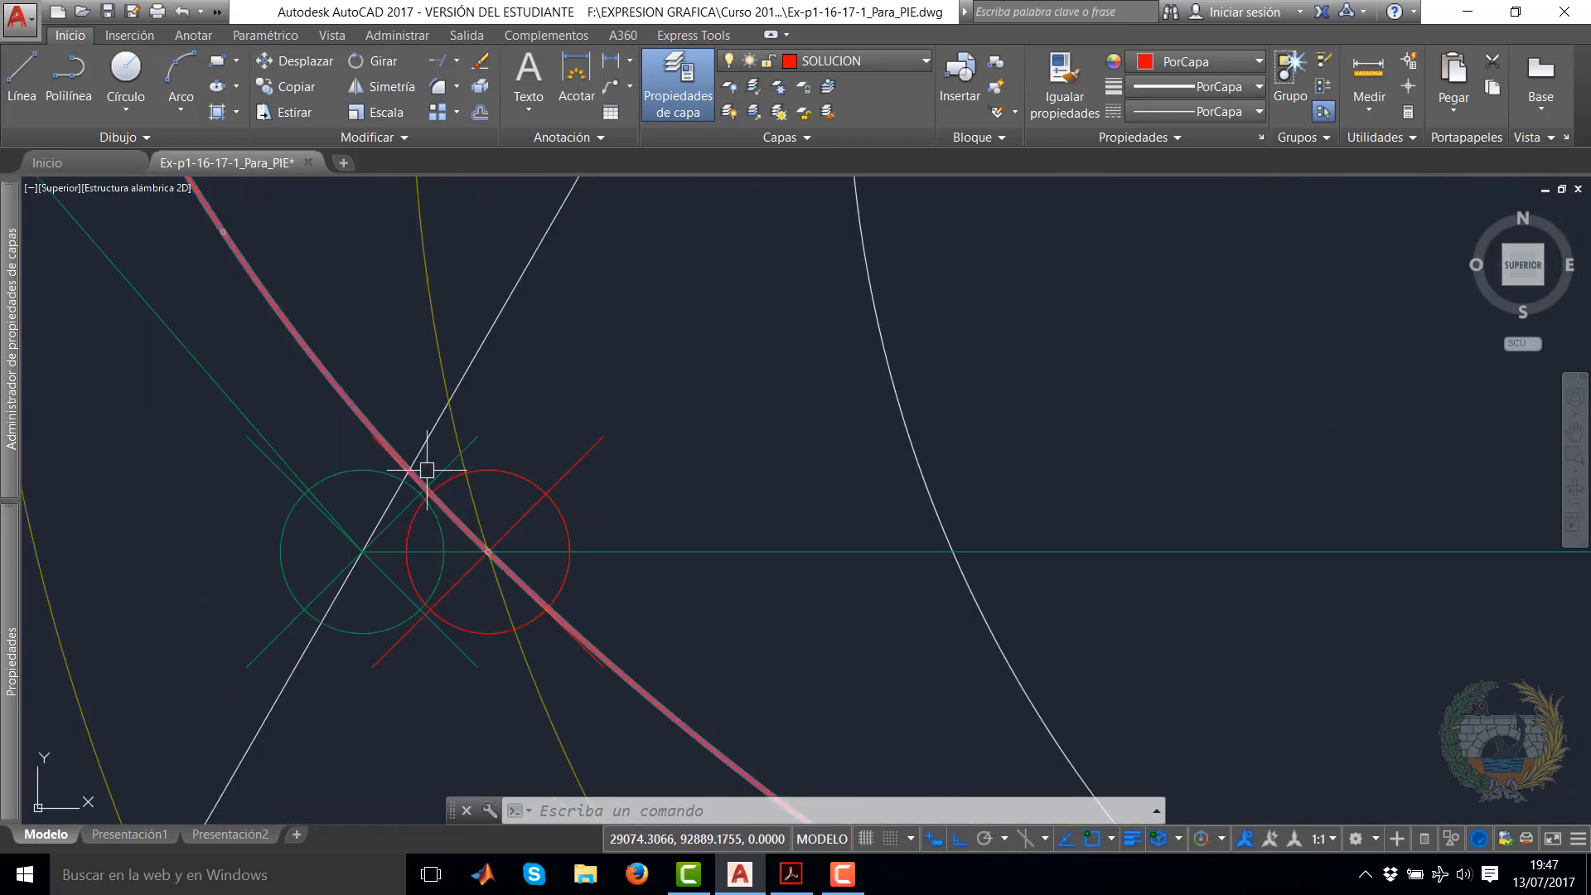
{"action": "scroll", "coordinate": [799, 710], "scroll_direction": "down", "scroll_amount": 5}
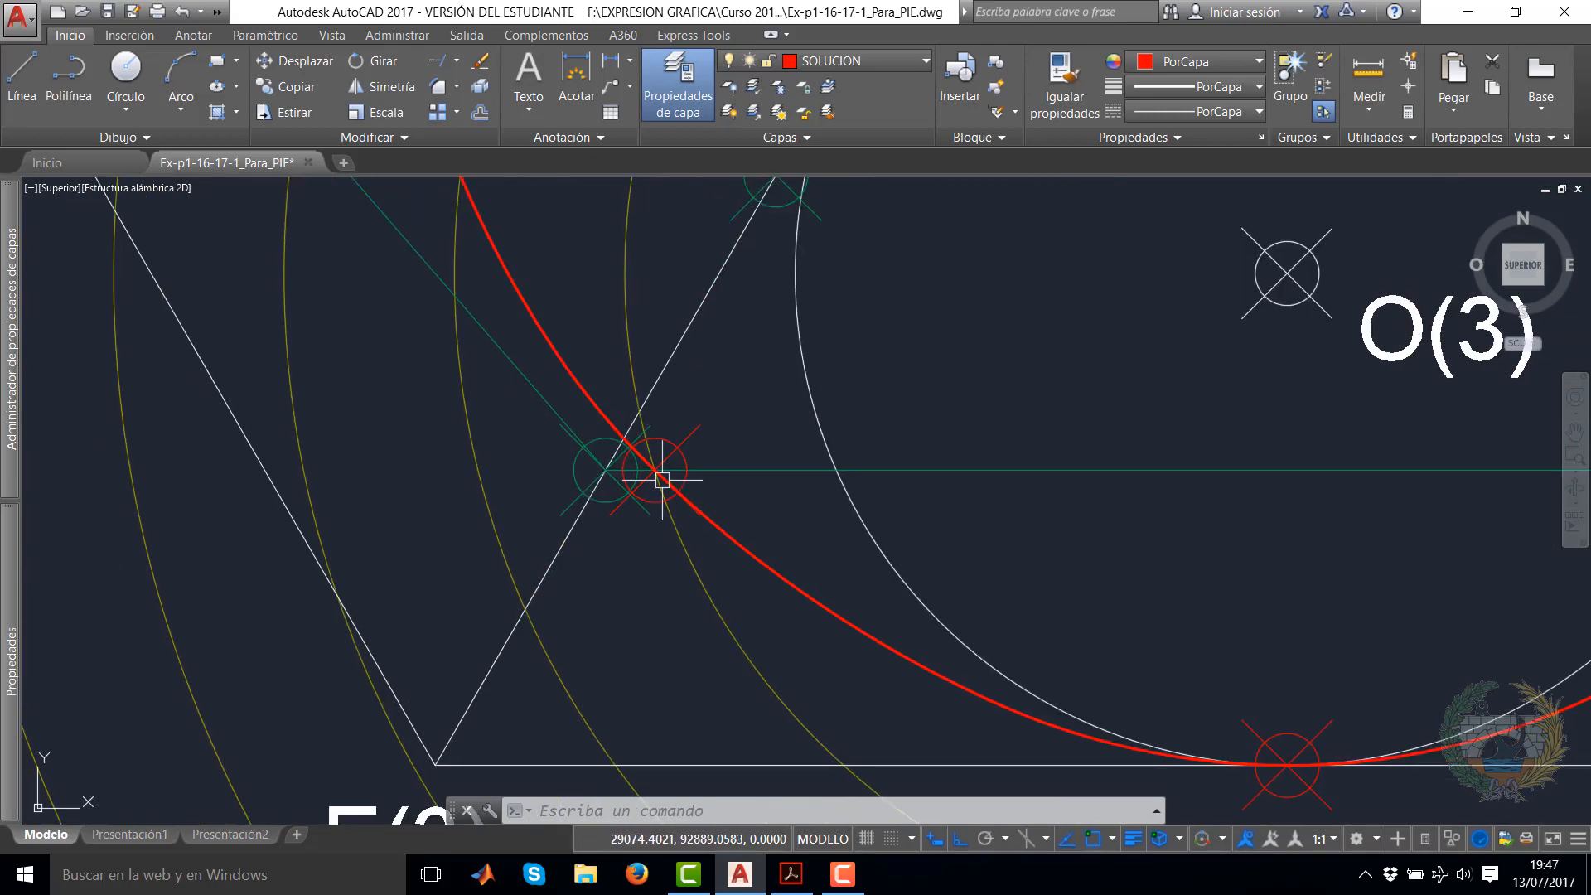
{"action": "scroll", "coordinate": [611, 580], "scroll_direction": "down", "scroll_amount": 5}
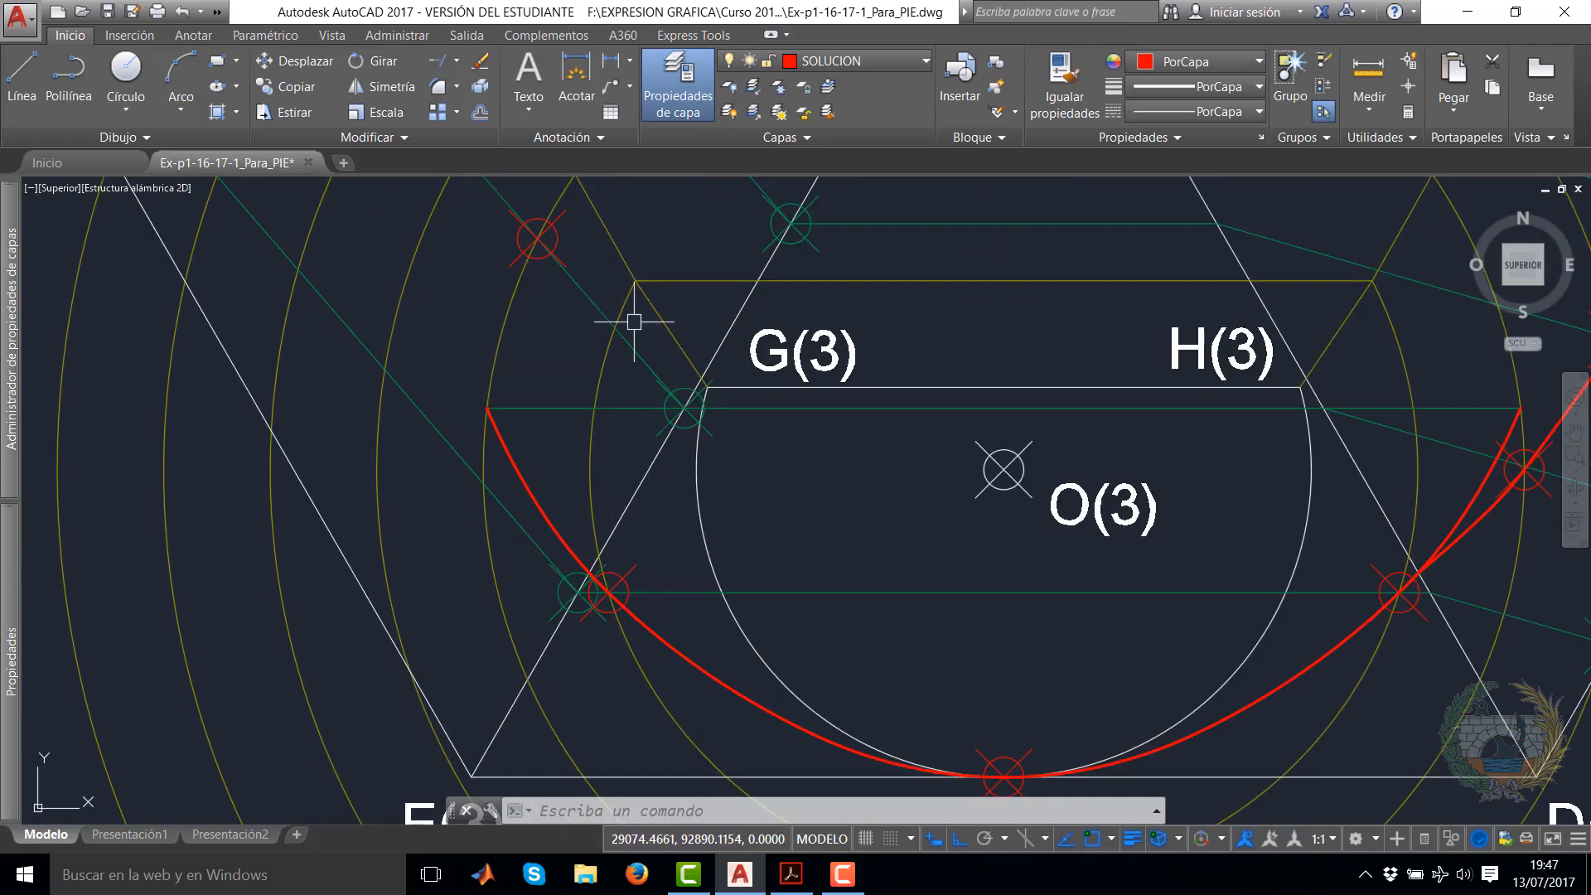
Draw a polyline from the end of the line out of V, through the remaining marked point, to the curve's crossing with line VE
{"action": "scroll", "coordinate": [621, 340], "scroll_direction": "down", "scroll_amount": 3}
{"action": "left_click", "coordinate": [69, 78]}
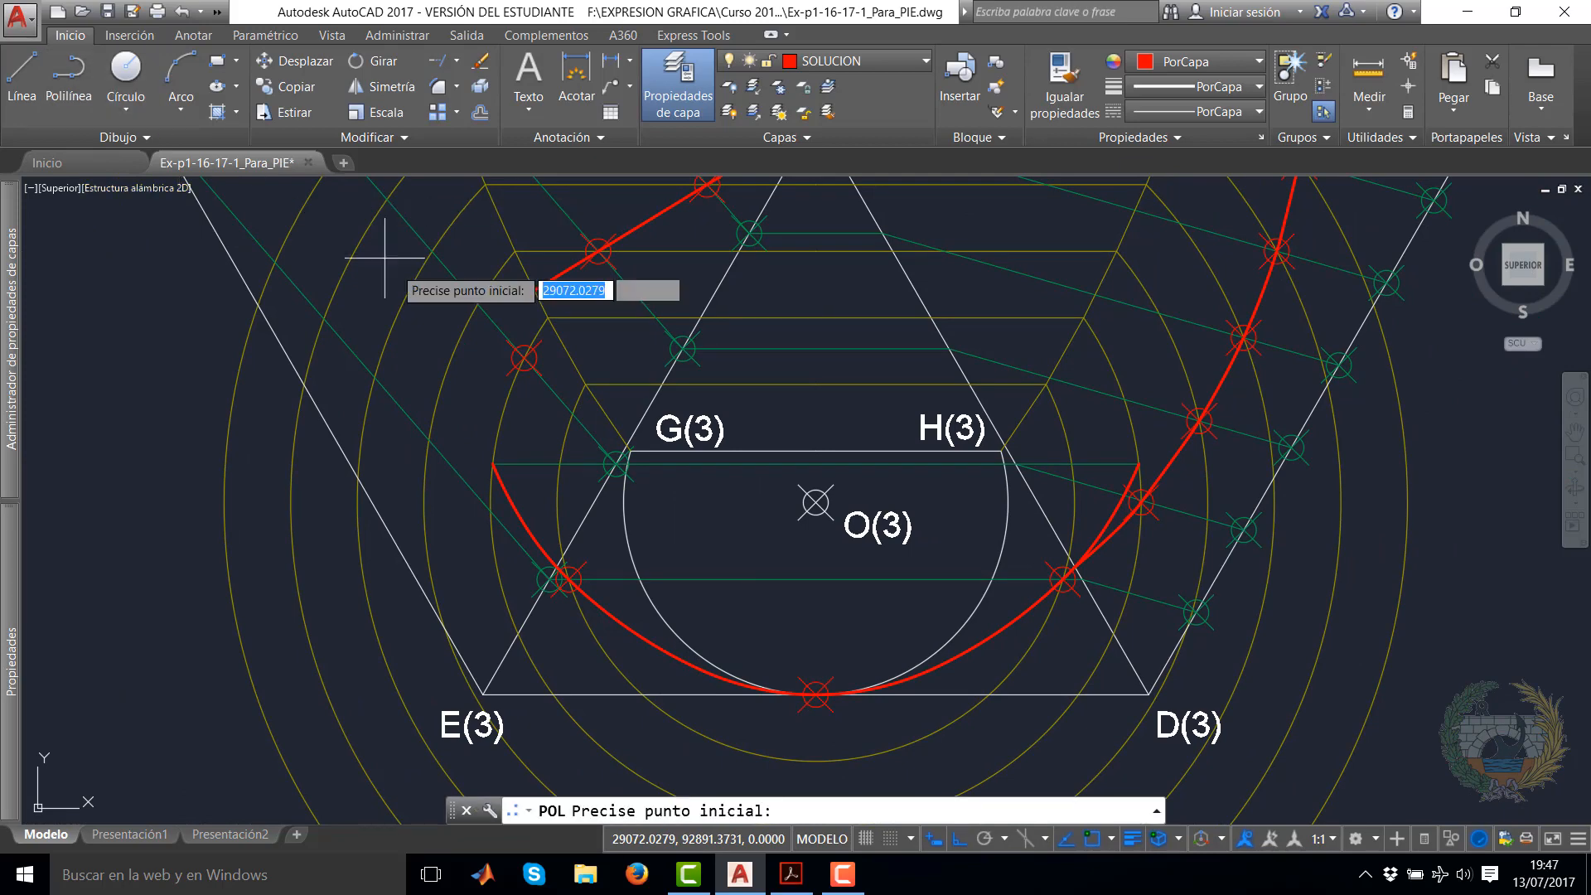
{"action": "scroll", "coordinate": [384, 258], "scroll_direction": "up", "scroll_amount": 4}
{"action": "left_click", "coordinate": [548, 319]}
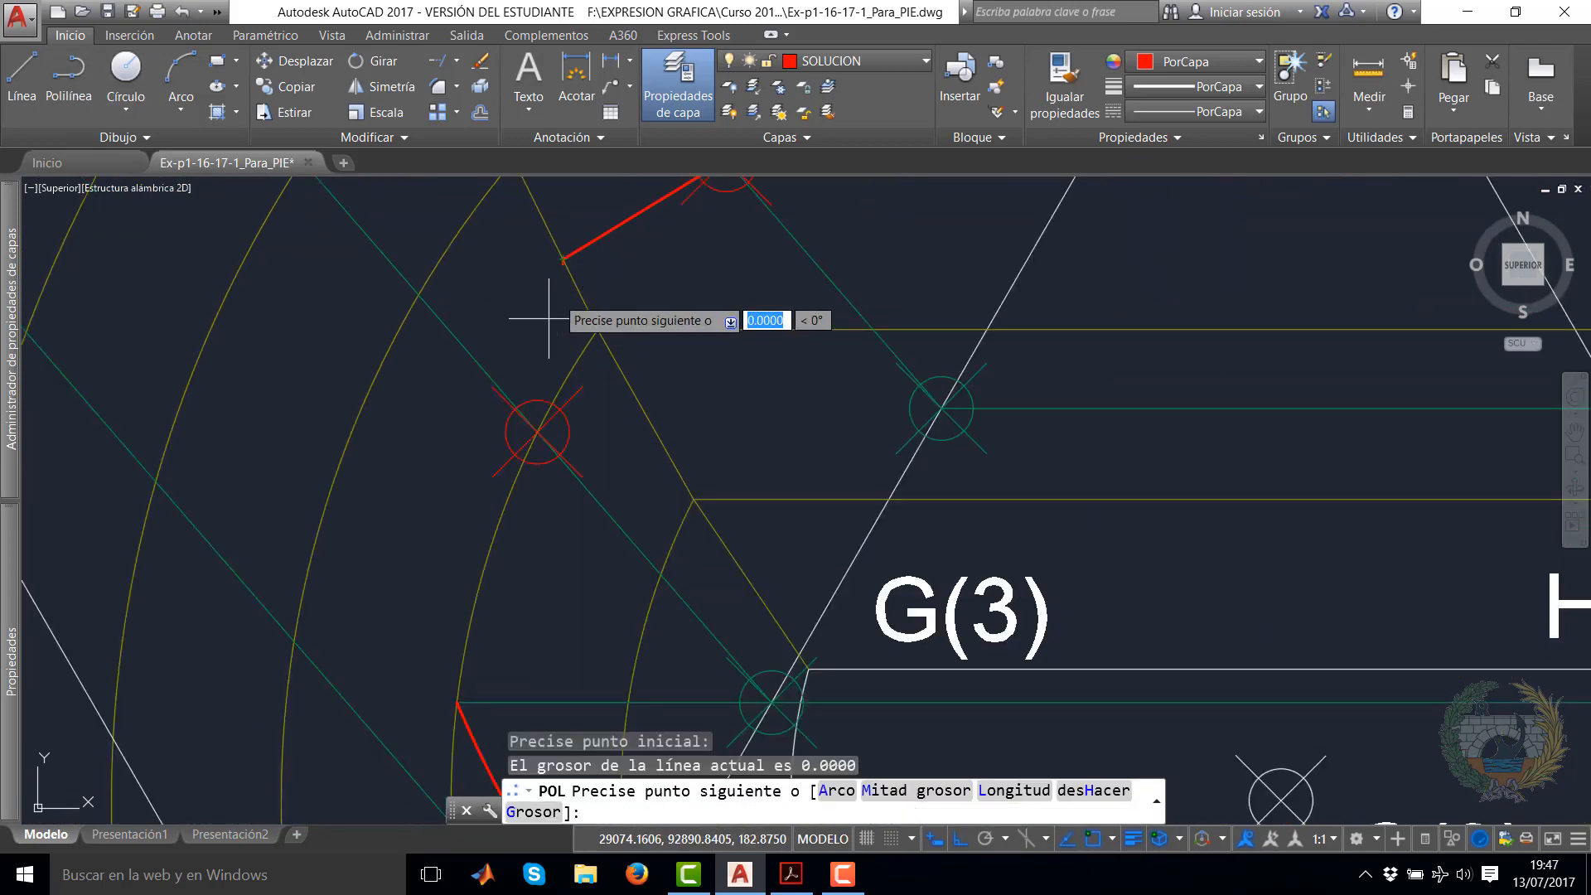
{"action": "left_click", "coordinate": [537, 430]}
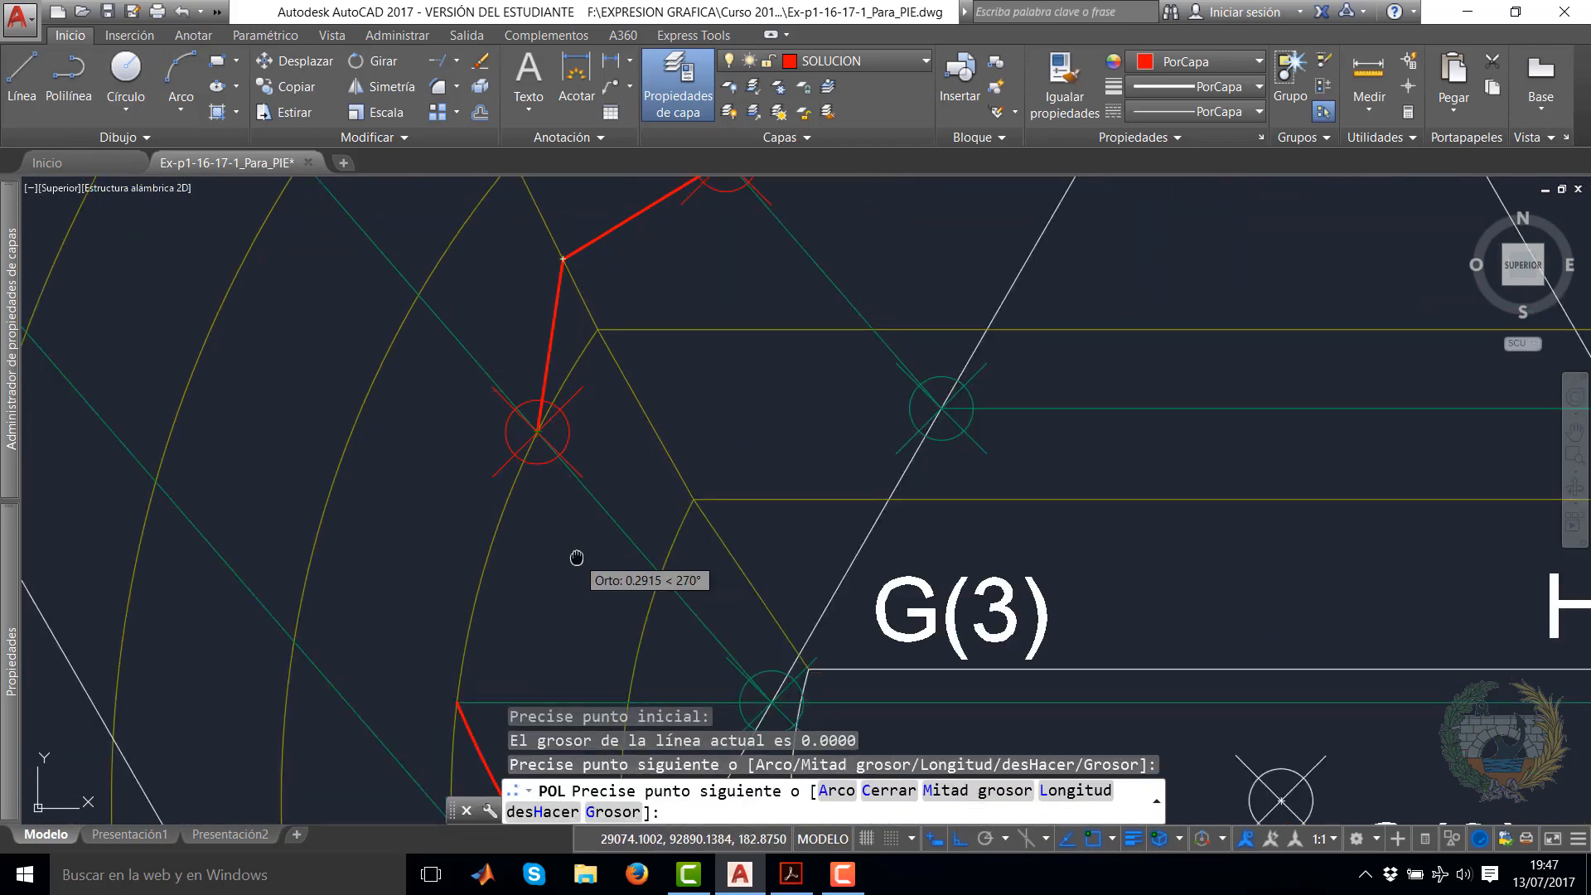
{"action": "middle_click_drag", "start_coordinate": [576, 557], "coordinate": [547, 300]}
{"action": "mouse_move", "coordinate": [572, 473]}
{"action": "middle_mouse_down"}
{"action": "mouse_move", "coordinate": [604, 249]}
{"action": "mouse_move", "coordinate": [562, 255]}
{"action": "middle_mouse_up"}
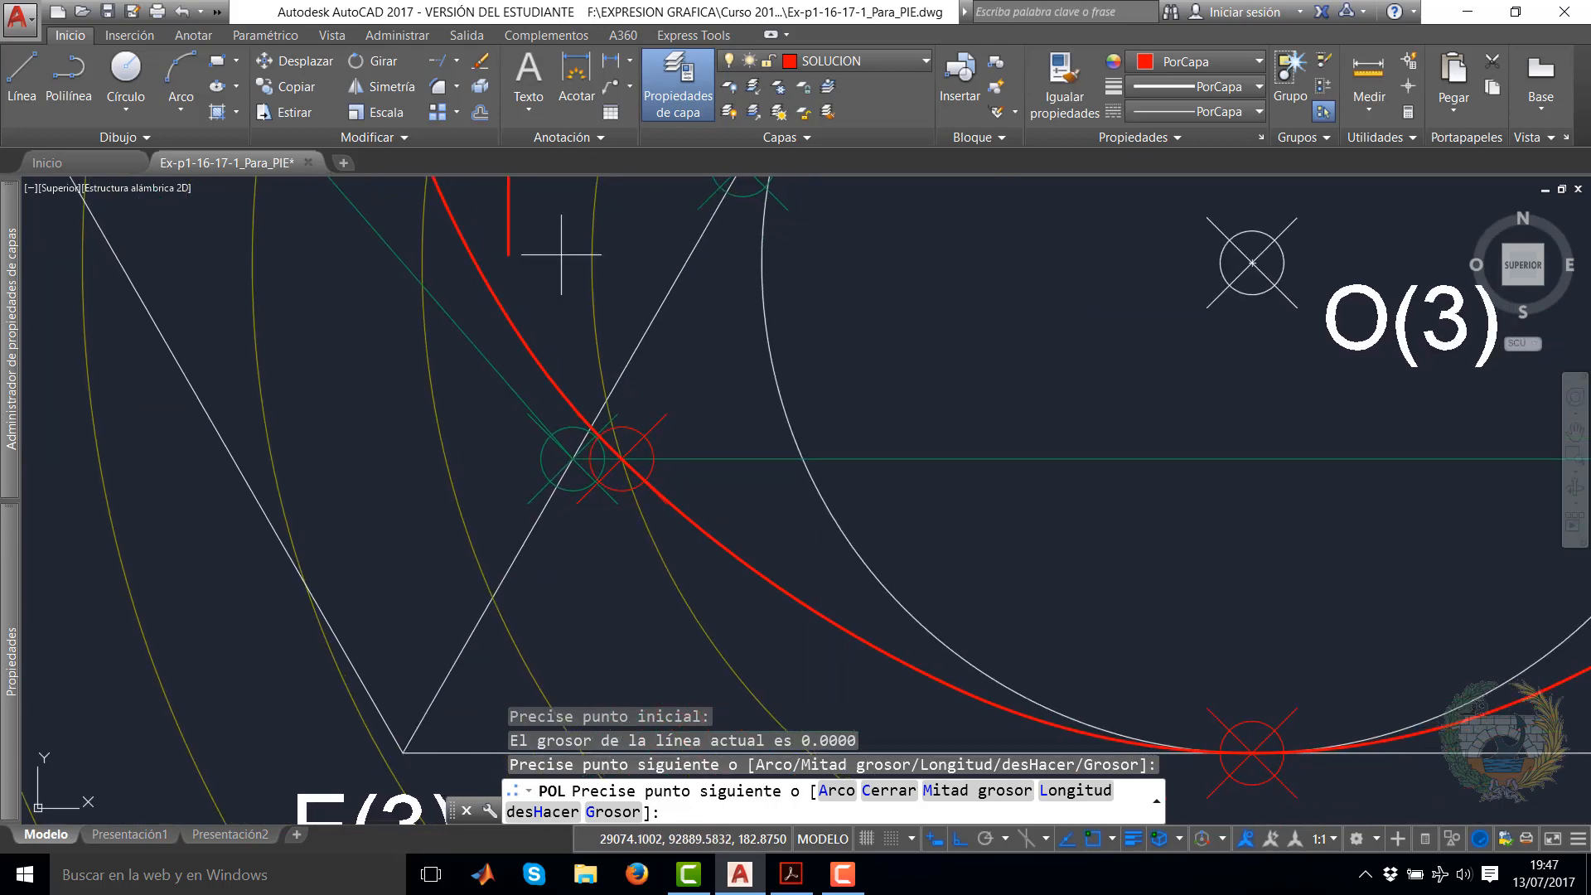
{"action": "scroll", "coordinate": [580, 357], "scroll_direction": "up", "scroll_amount": 2}
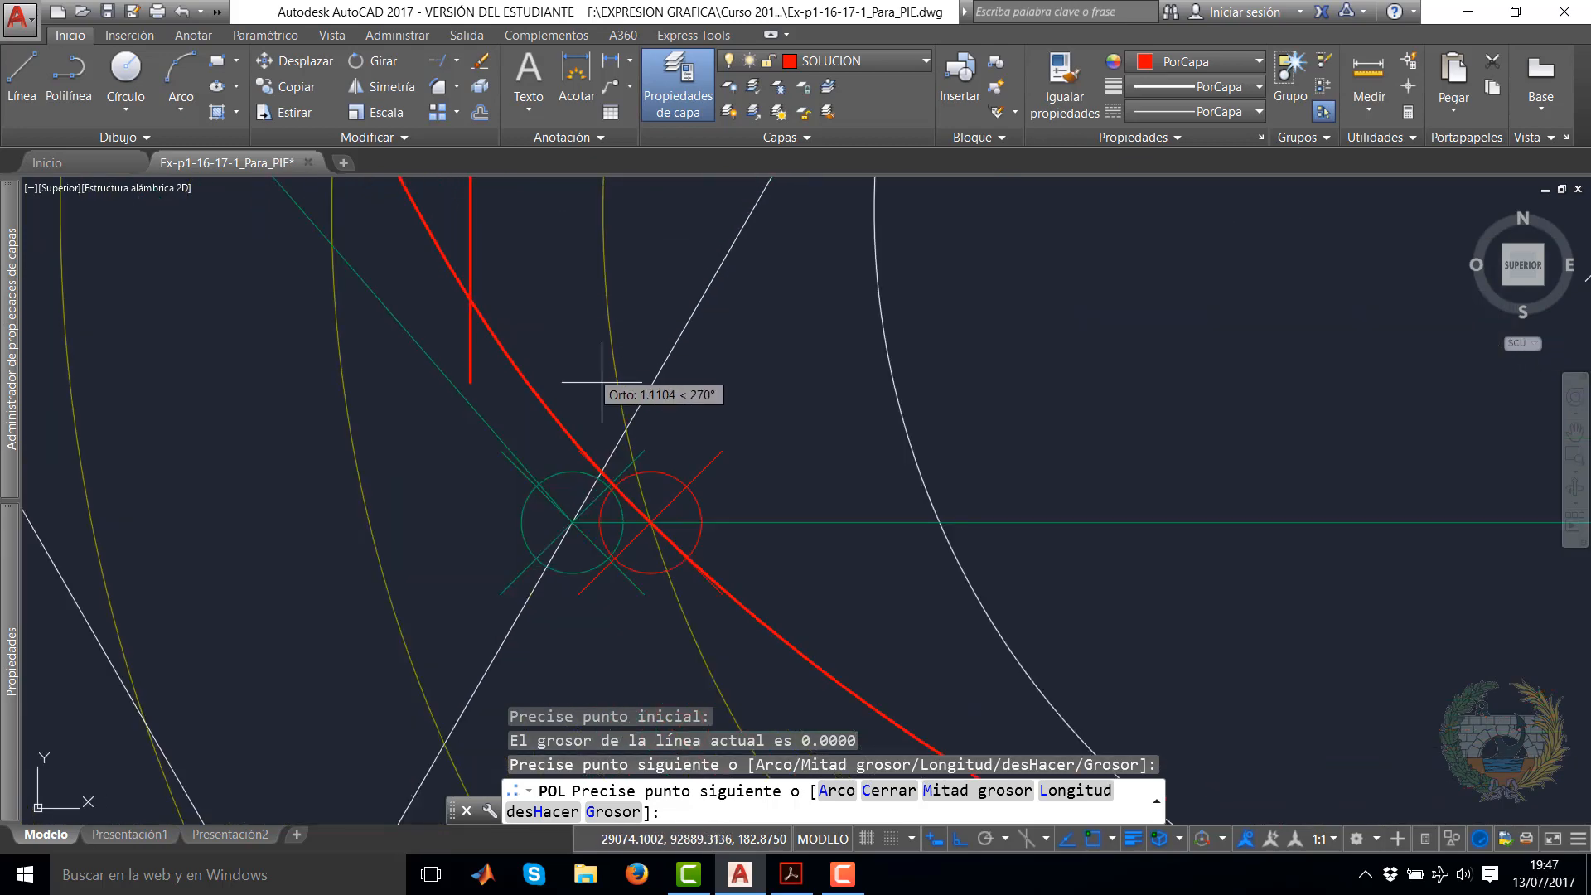
{"action": "left_click", "coordinate": [600, 471]}
{"action": "right_click", "coordinate": [609, 407]}
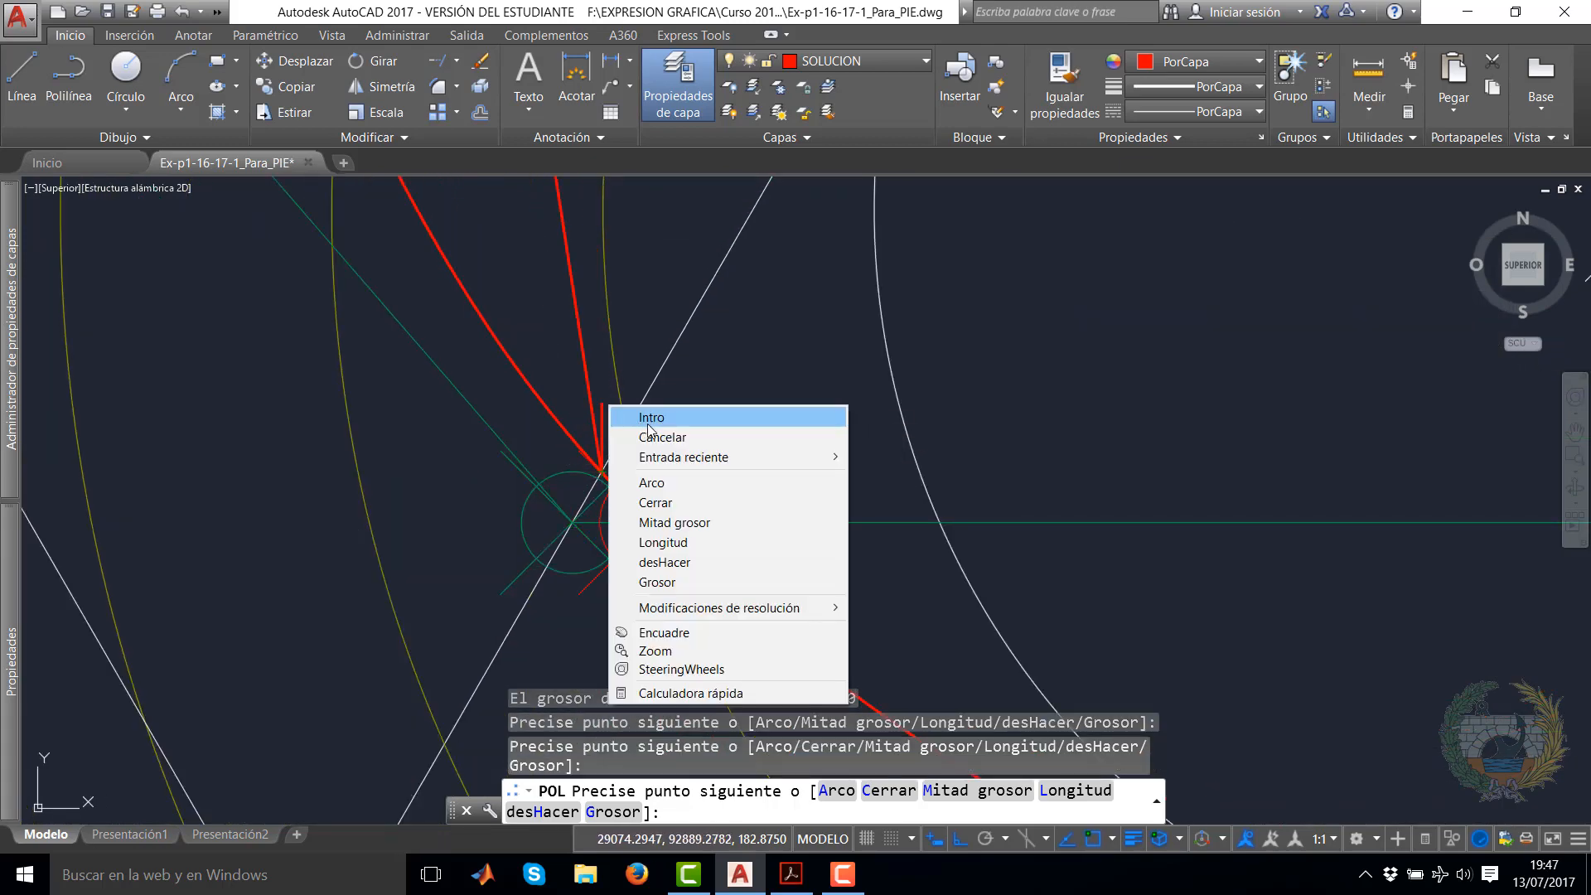
{"action": "left_click", "coordinate": [649, 419]}
{"action": "scroll", "coordinate": [643, 452], "scroll_direction": "down", "scroll_amount": 6}
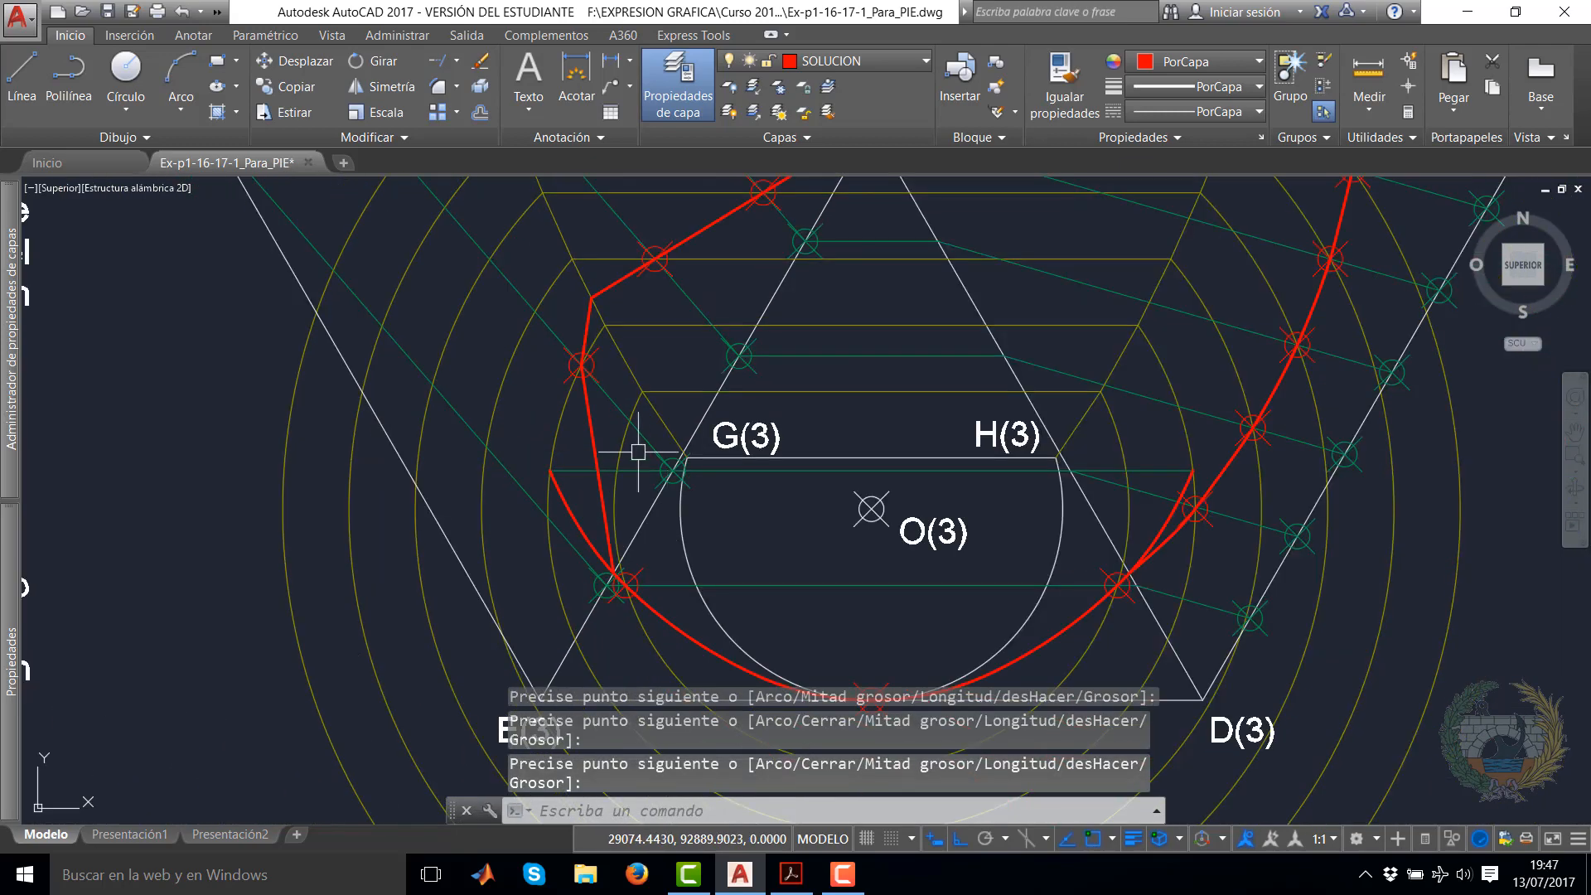
Convert the new three-point polyline near G into a smooth curve with the Edit Polyline curve-fit option
{"action": "type", "text": "_pedit"}
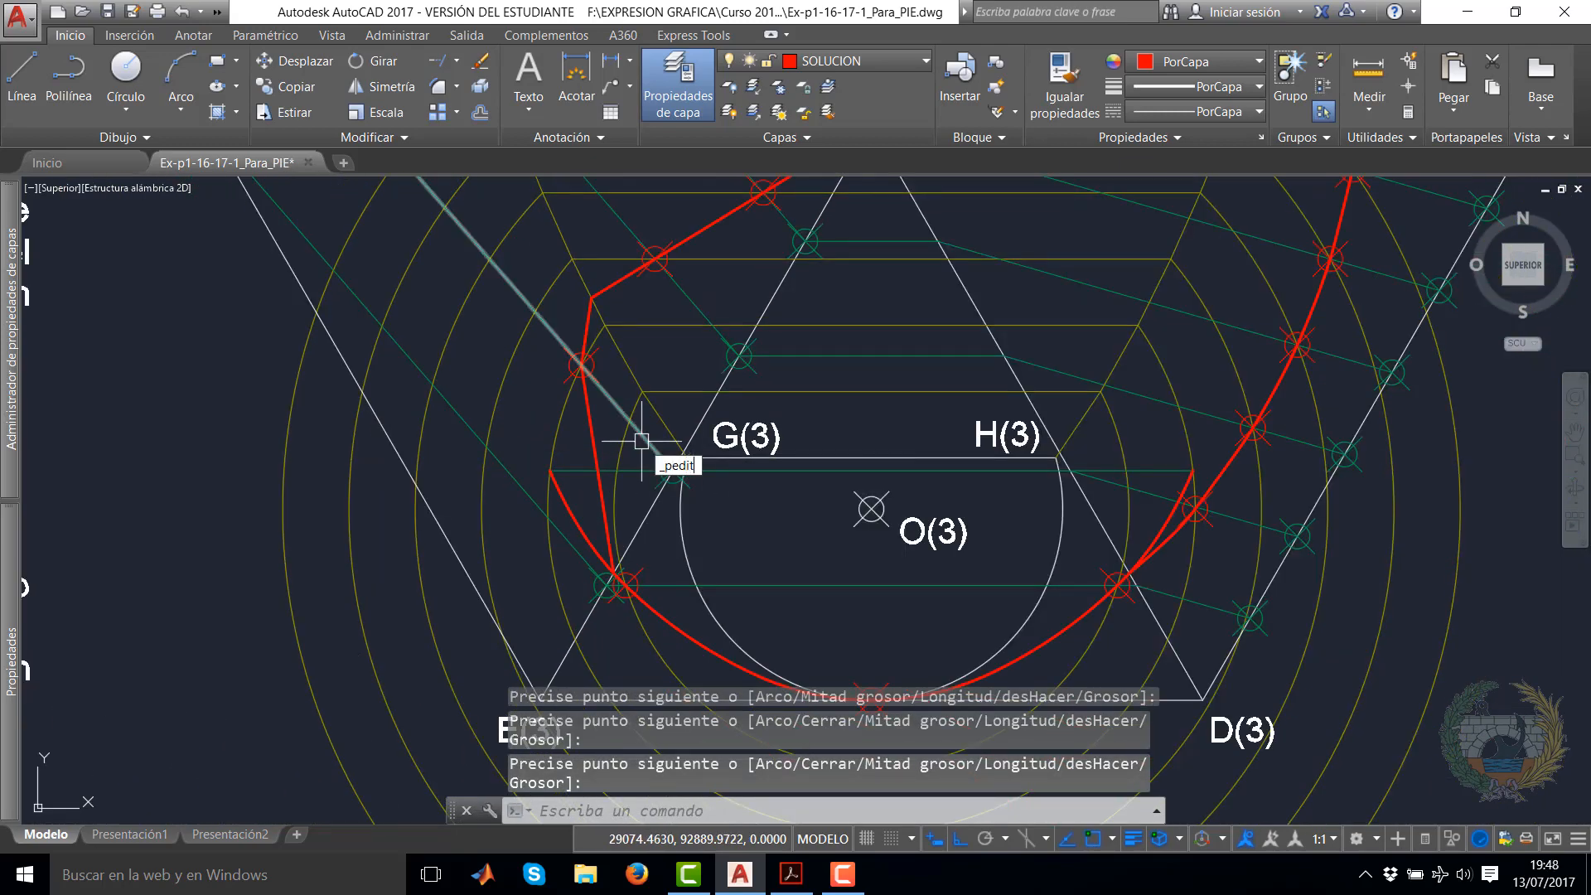
{"action": "key", "text": "Return"}
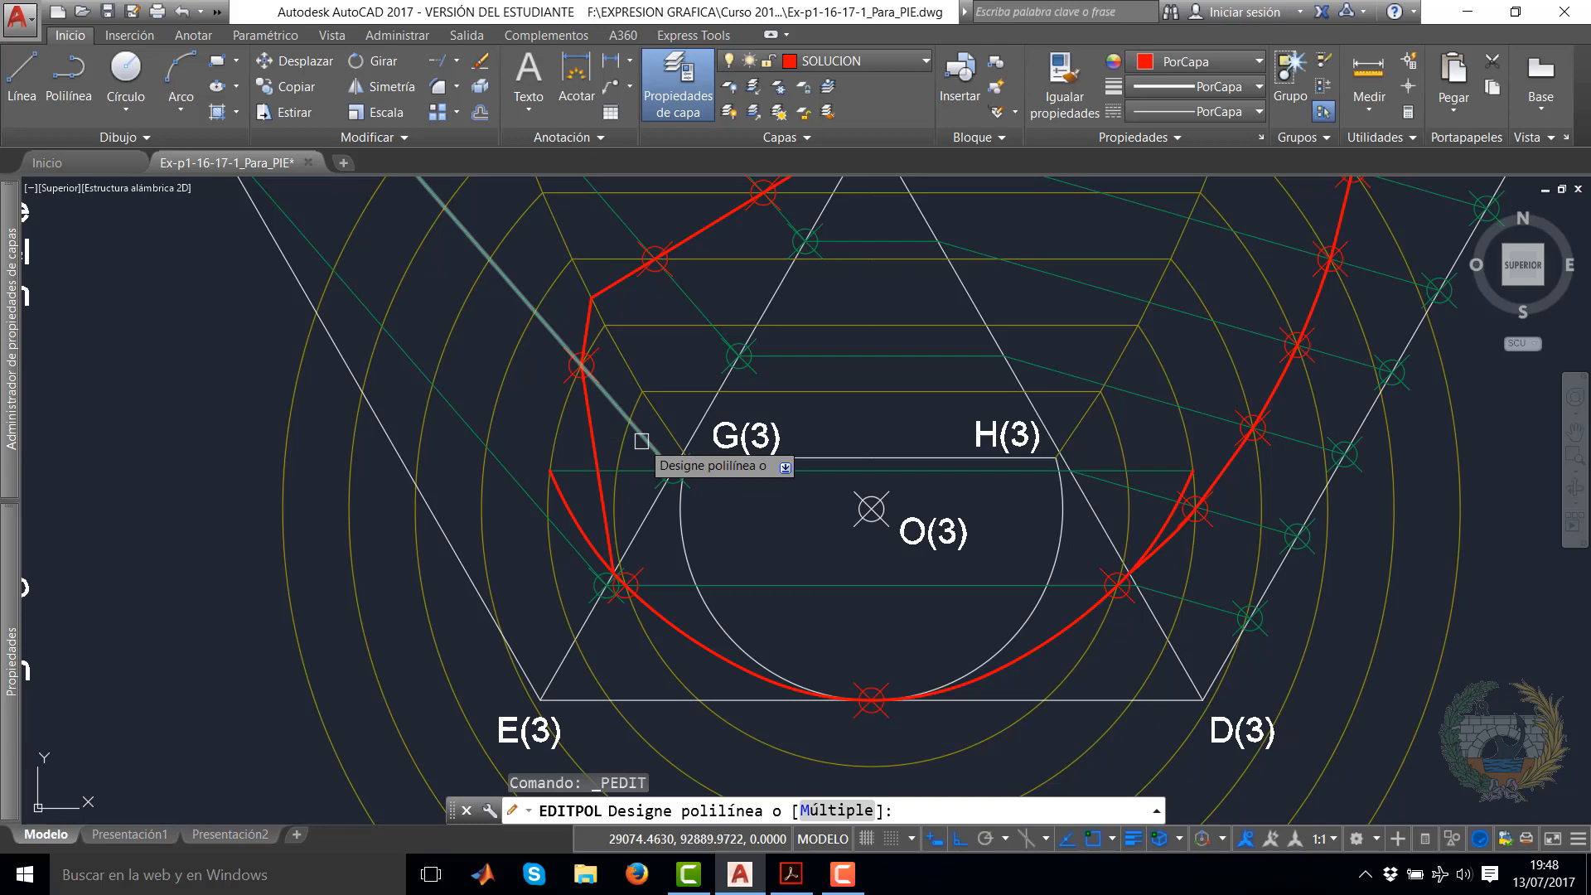
{"action": "left_click", "coordinate": [592, 434]}
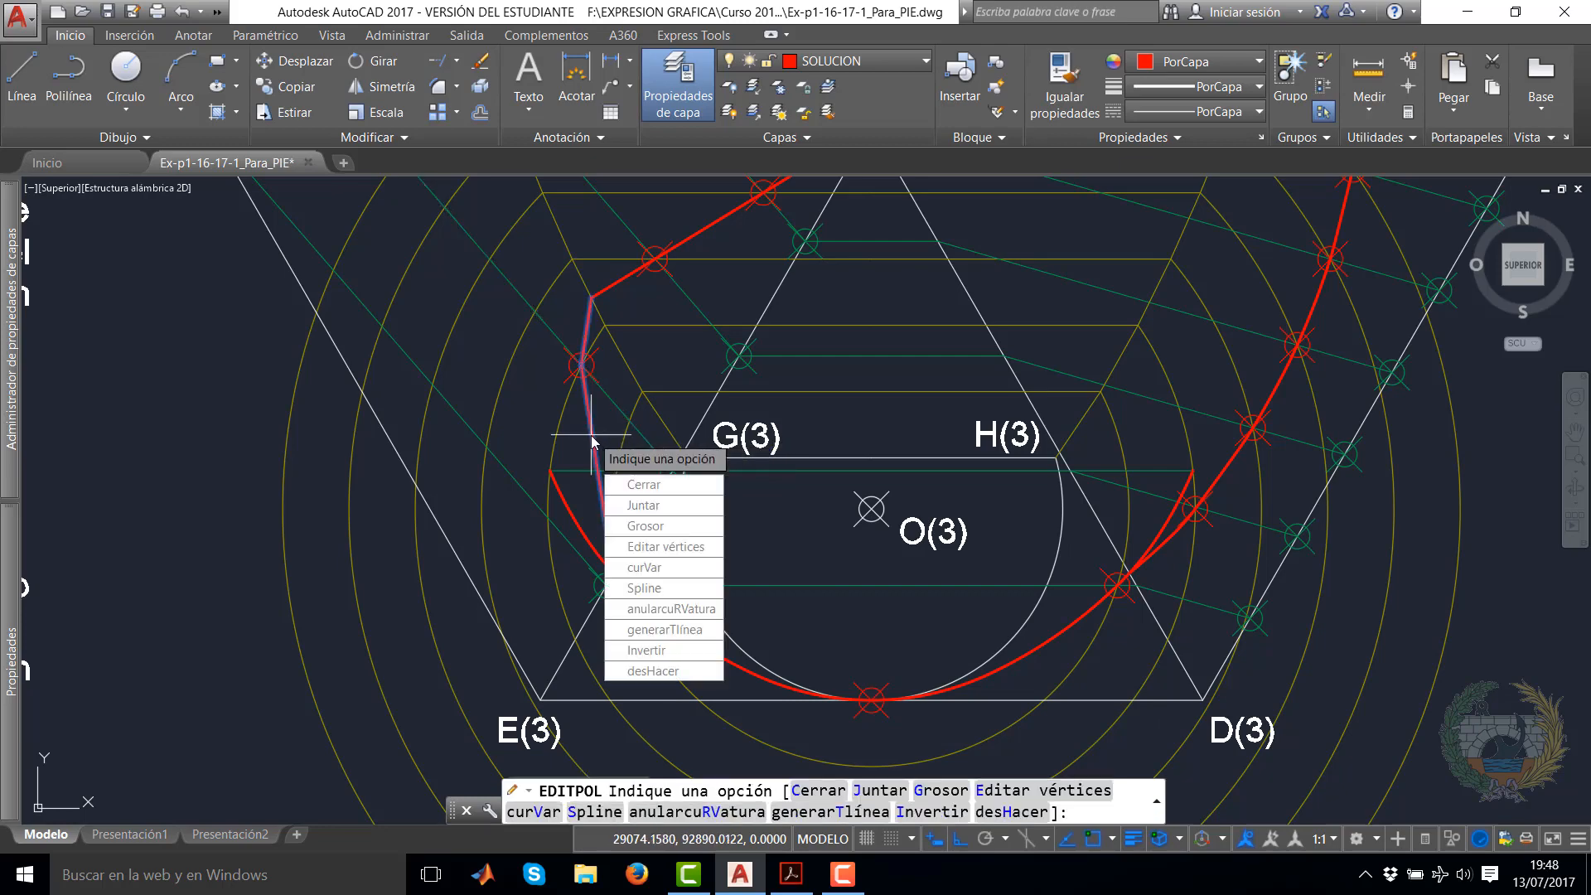
{"action": "left_click", "coordinate": [651, 572]}
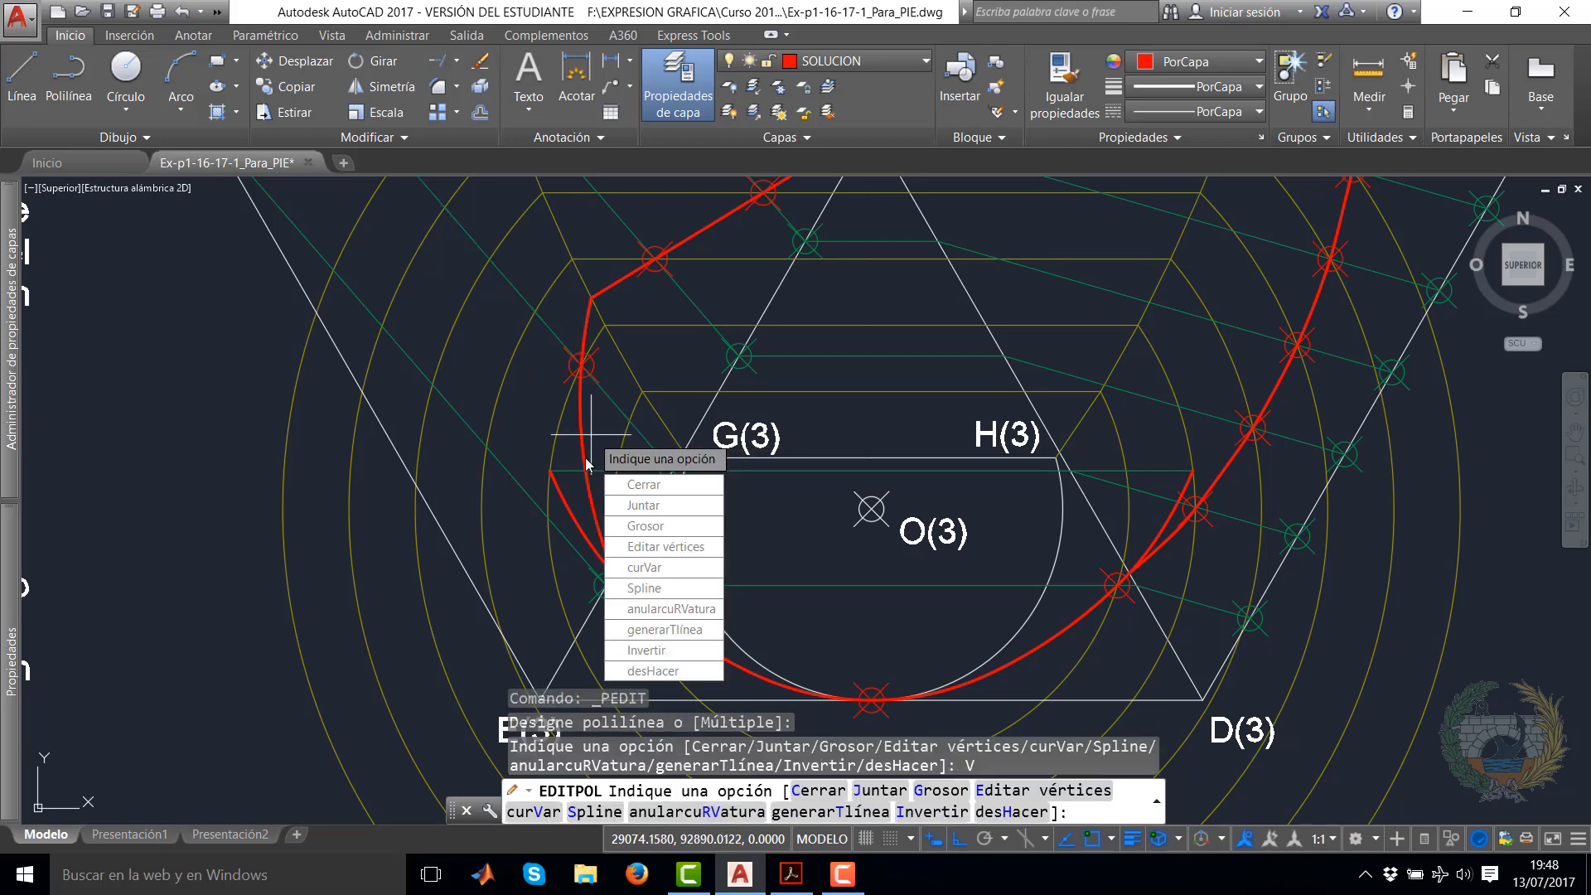
{"action": "key", "text": "Return"}
{"action": "scroll", "coordinate": [629, 406], "scroll_direction": "down", "scroll_amount": 2}
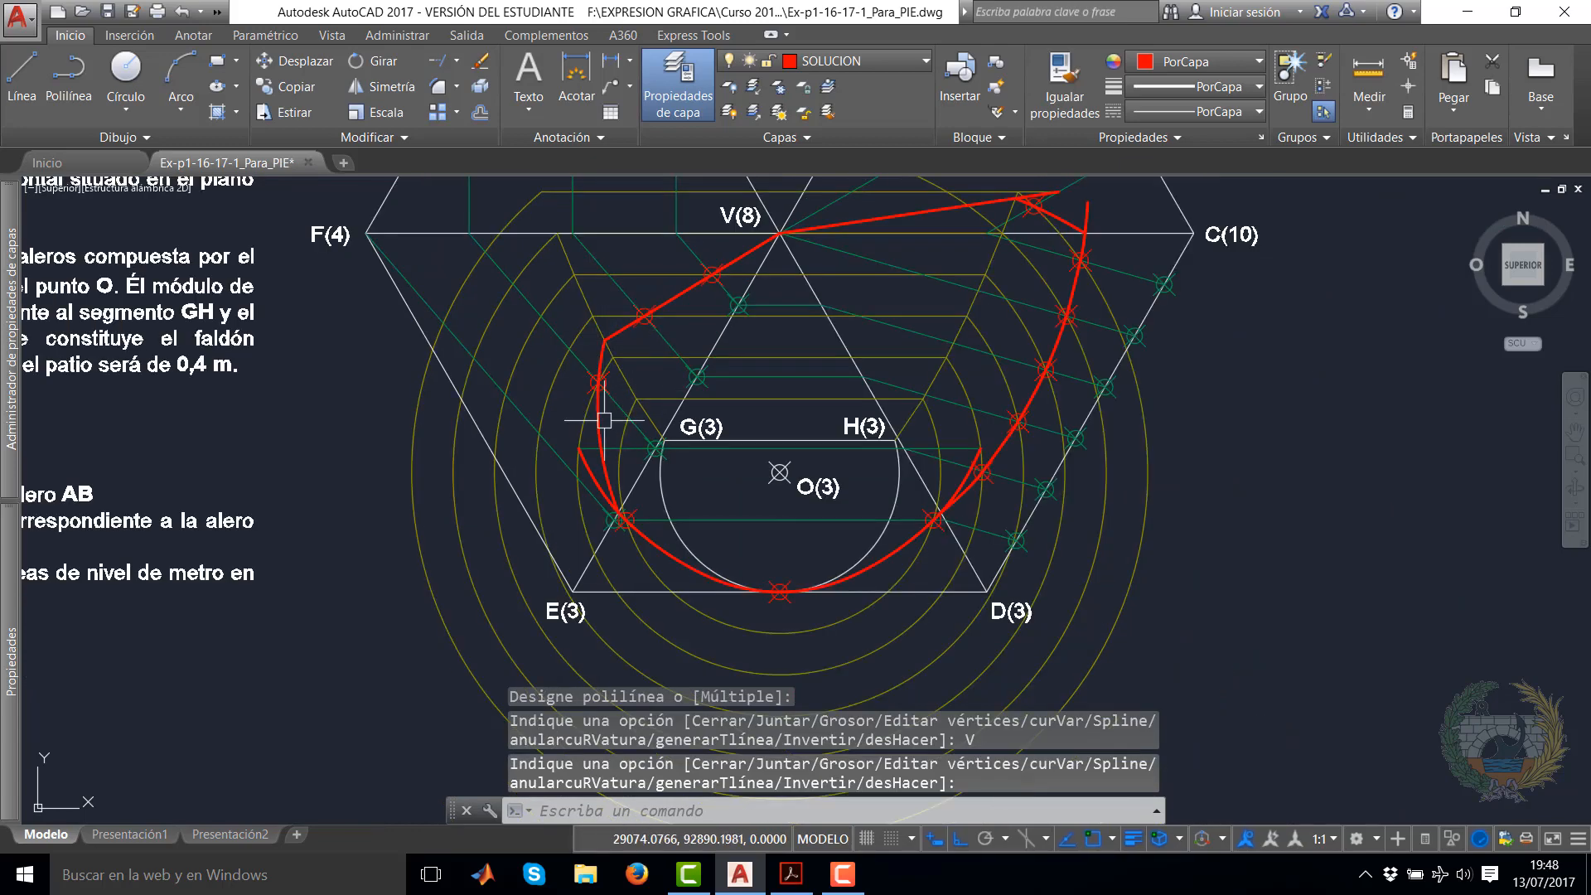
Trim the lower red curve's excess beyond line VE, using the newly fitted curve as the cutting edge
{"action": "scroll", "coordinate": [647, 510], "scroll_direction": "up", "scroll_amount": 5}
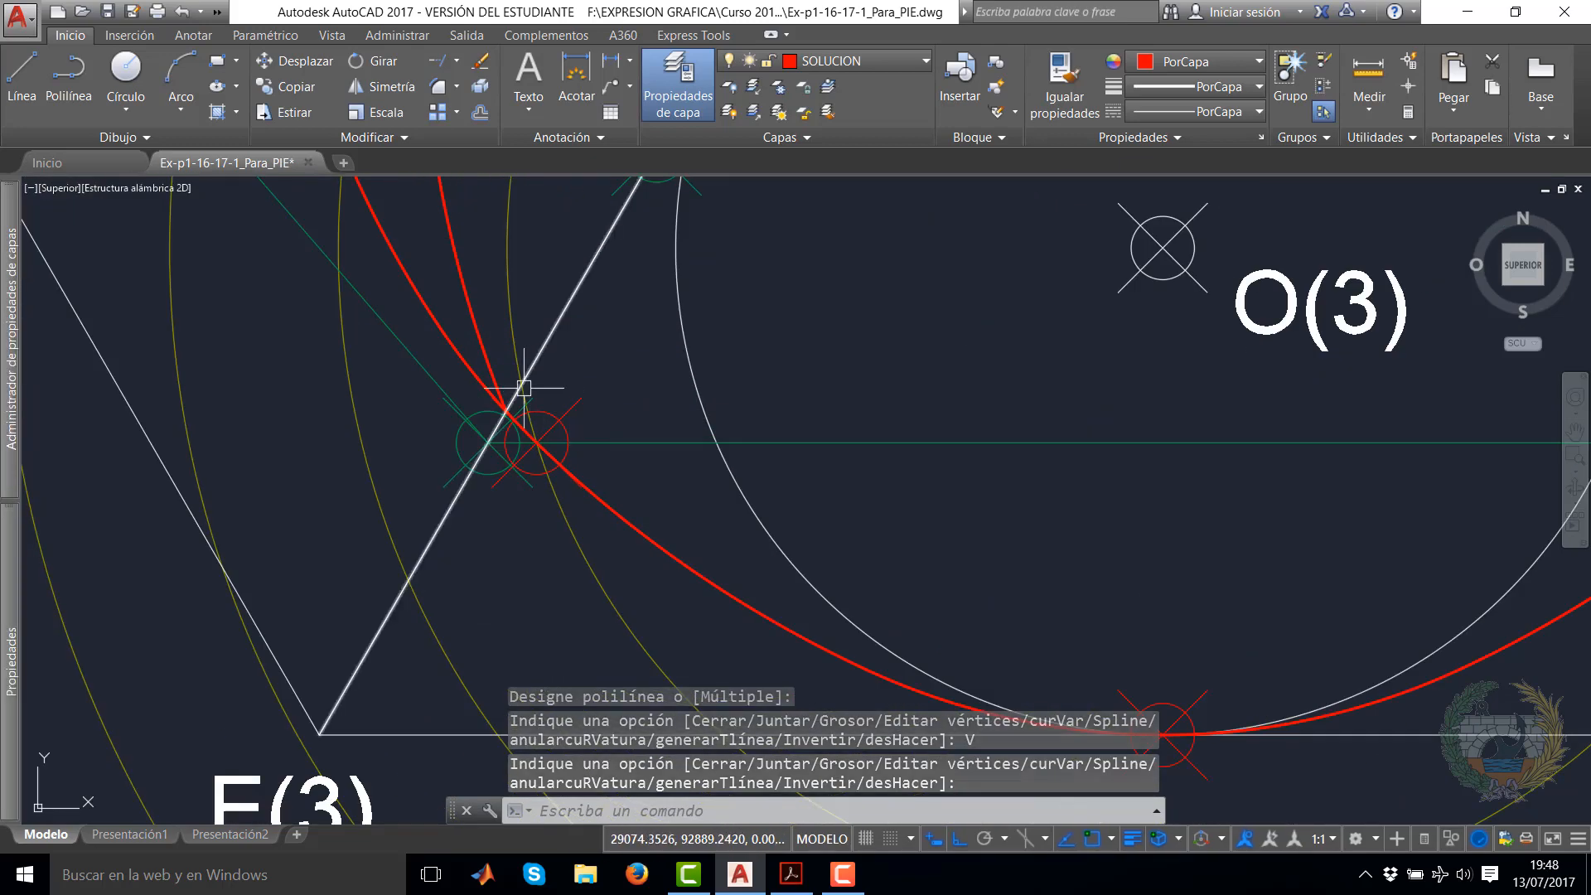
{"action": "scroll", "coordinate": [503, 376], "scroll_direction": "down", "scroll_amount": 3}
{"action": "scroll", "coordinate": [532, 337], "scroll_direction": "up", "scroll_amount": 3}
{"action": "middle_click_drag", "start_coordinate": [451, 234], "coordinate": [451, 436]}
{"action": "scroll", "coordinate": [688, 440], "scroll_direction": "down", "scroll_amount": 2}
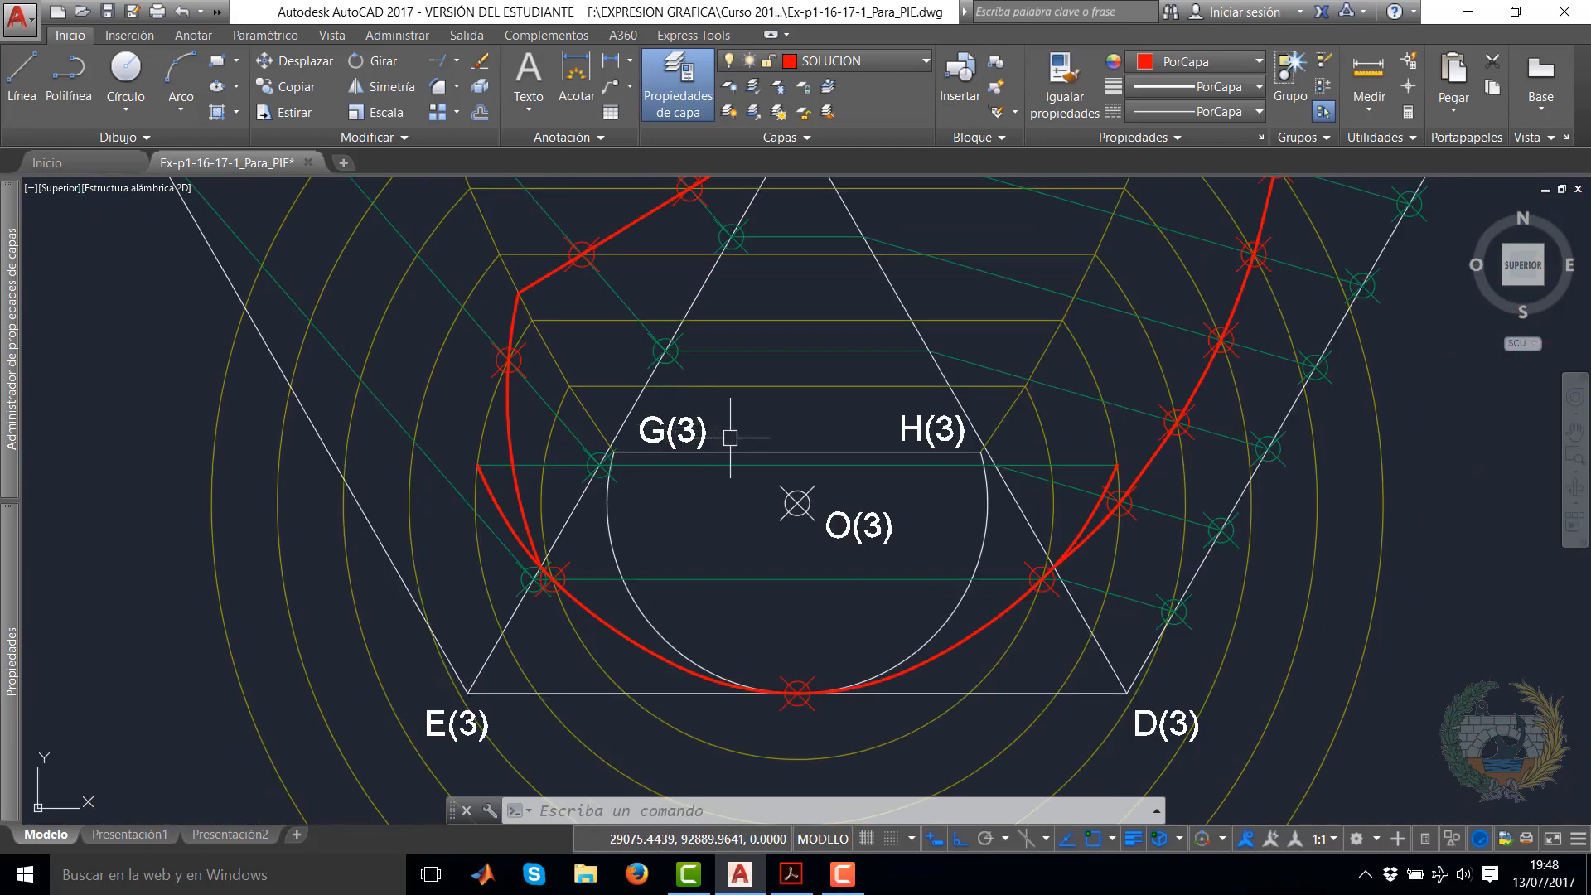
{"action": "middle_click_drag", "start_coordinate": [728, 440], "coordinate": [561, 430]}
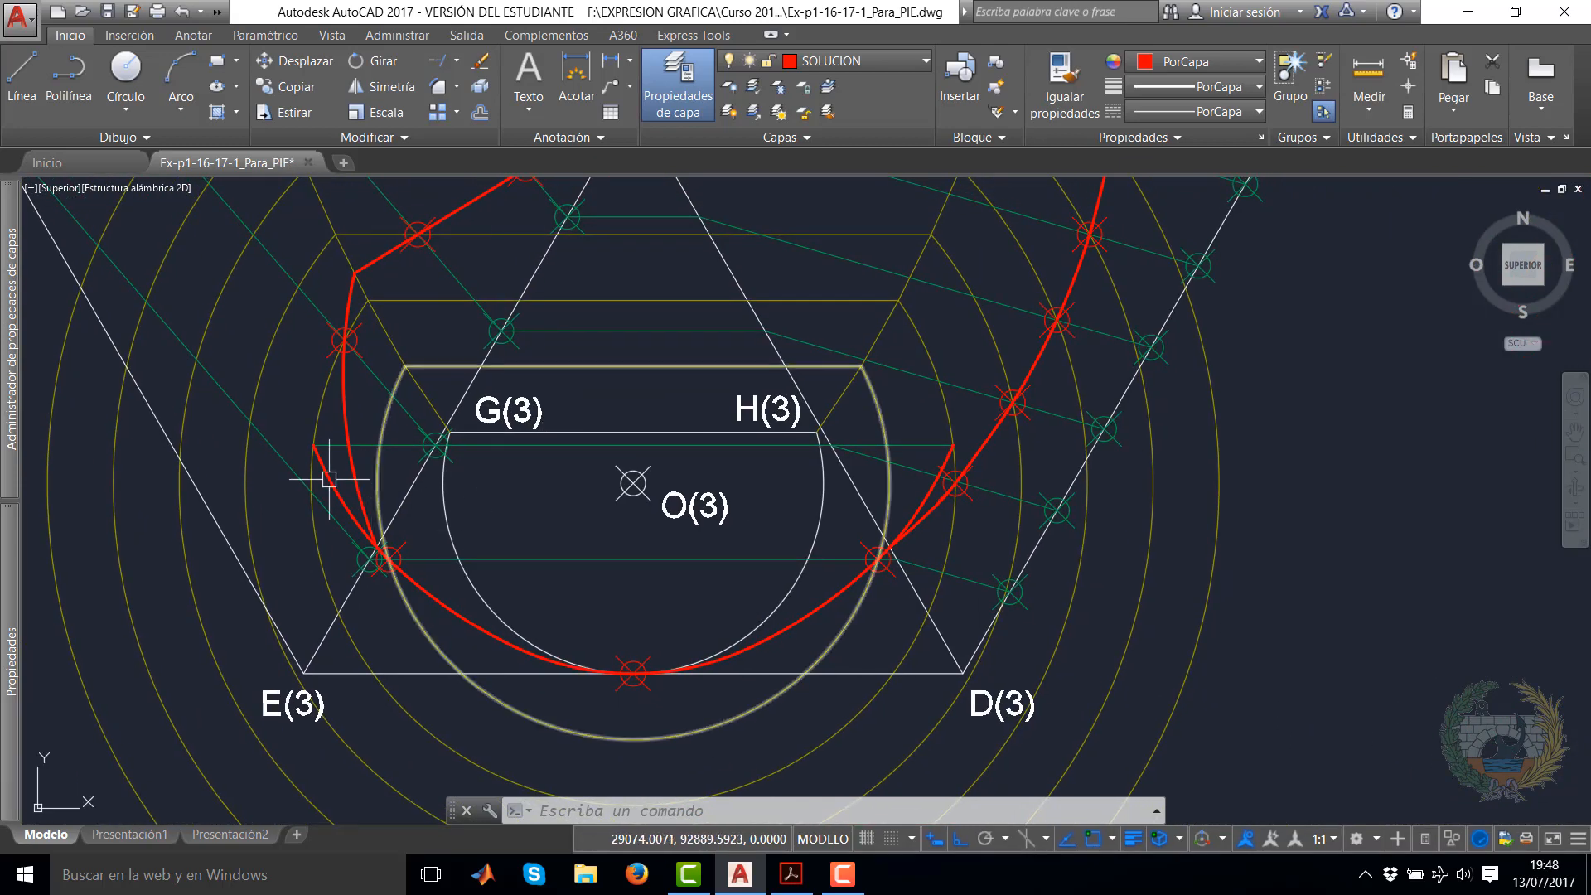
{"action": "left_click", "coordinate": [462, 70]}
{"action": "left_click", "coordinate": [465, 92]}
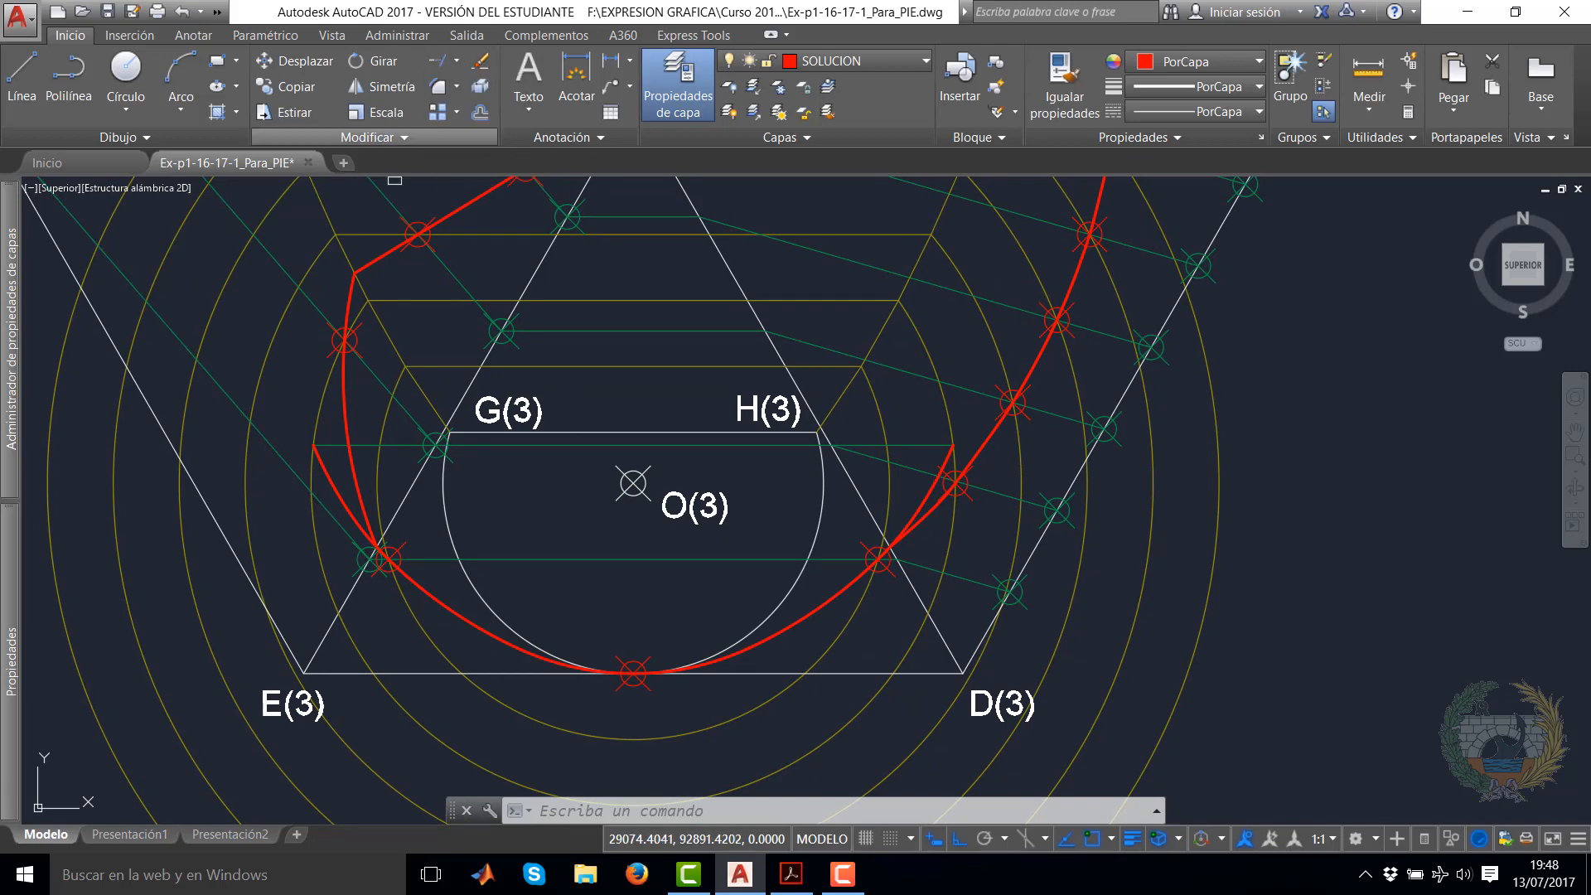
{"action": "scroll", "coordinate": [373, 555], "scroll_direction": "up", "scroll_amount": 6}
{"action": "left_click", "coordinate": [399, 461]}
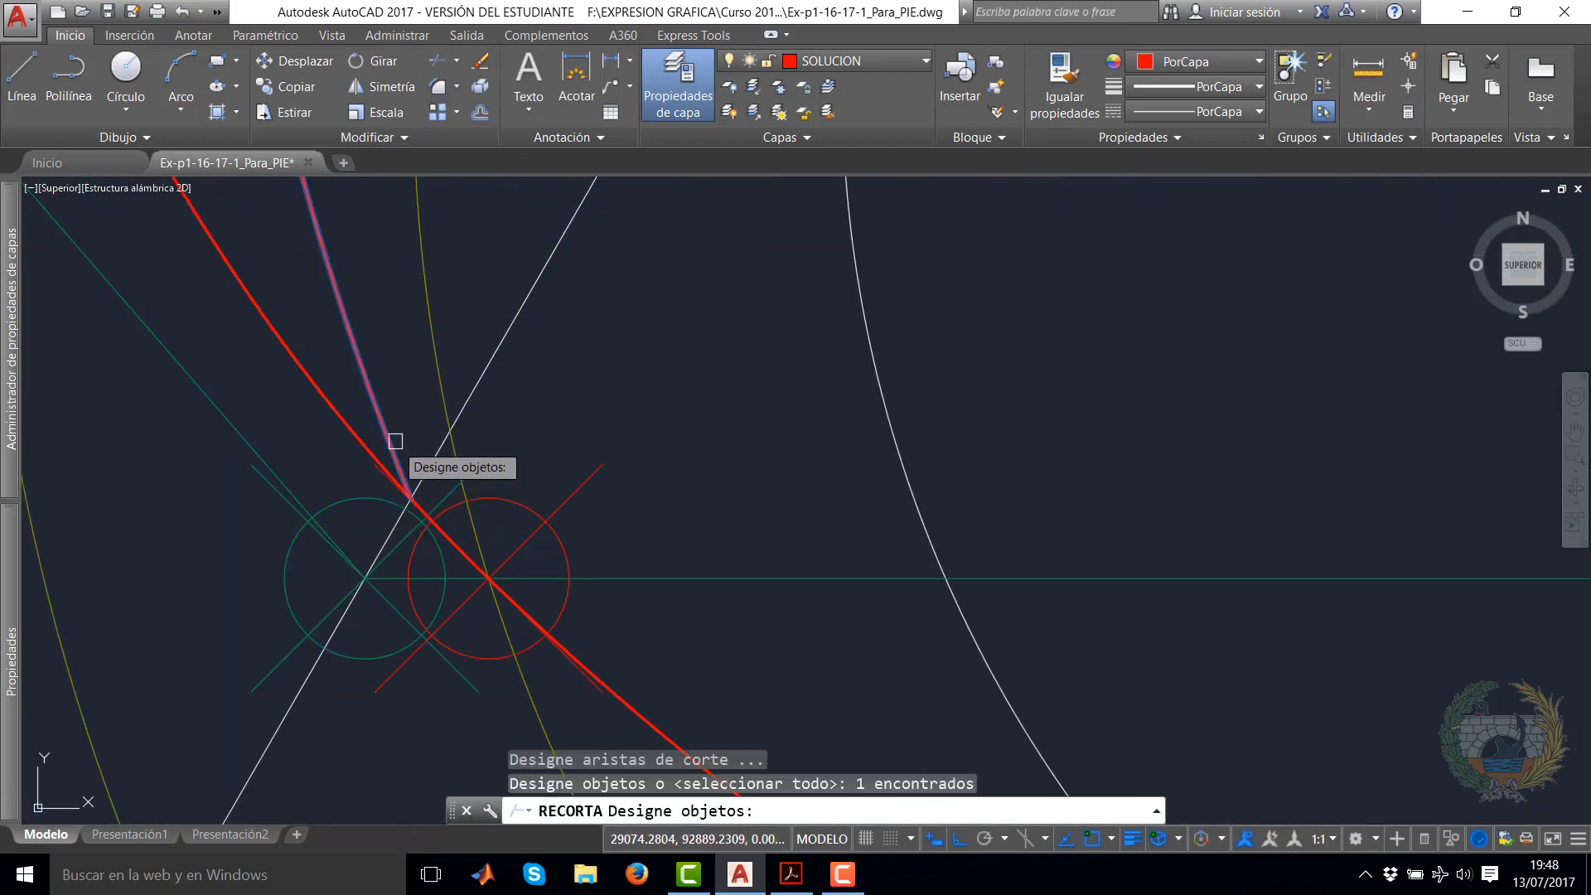
{"action": "key", "text": "Return"}
{"action": "scroll", "coordinate": [364, 428], "scroll_direction": "down", "scroll_amount": 5}
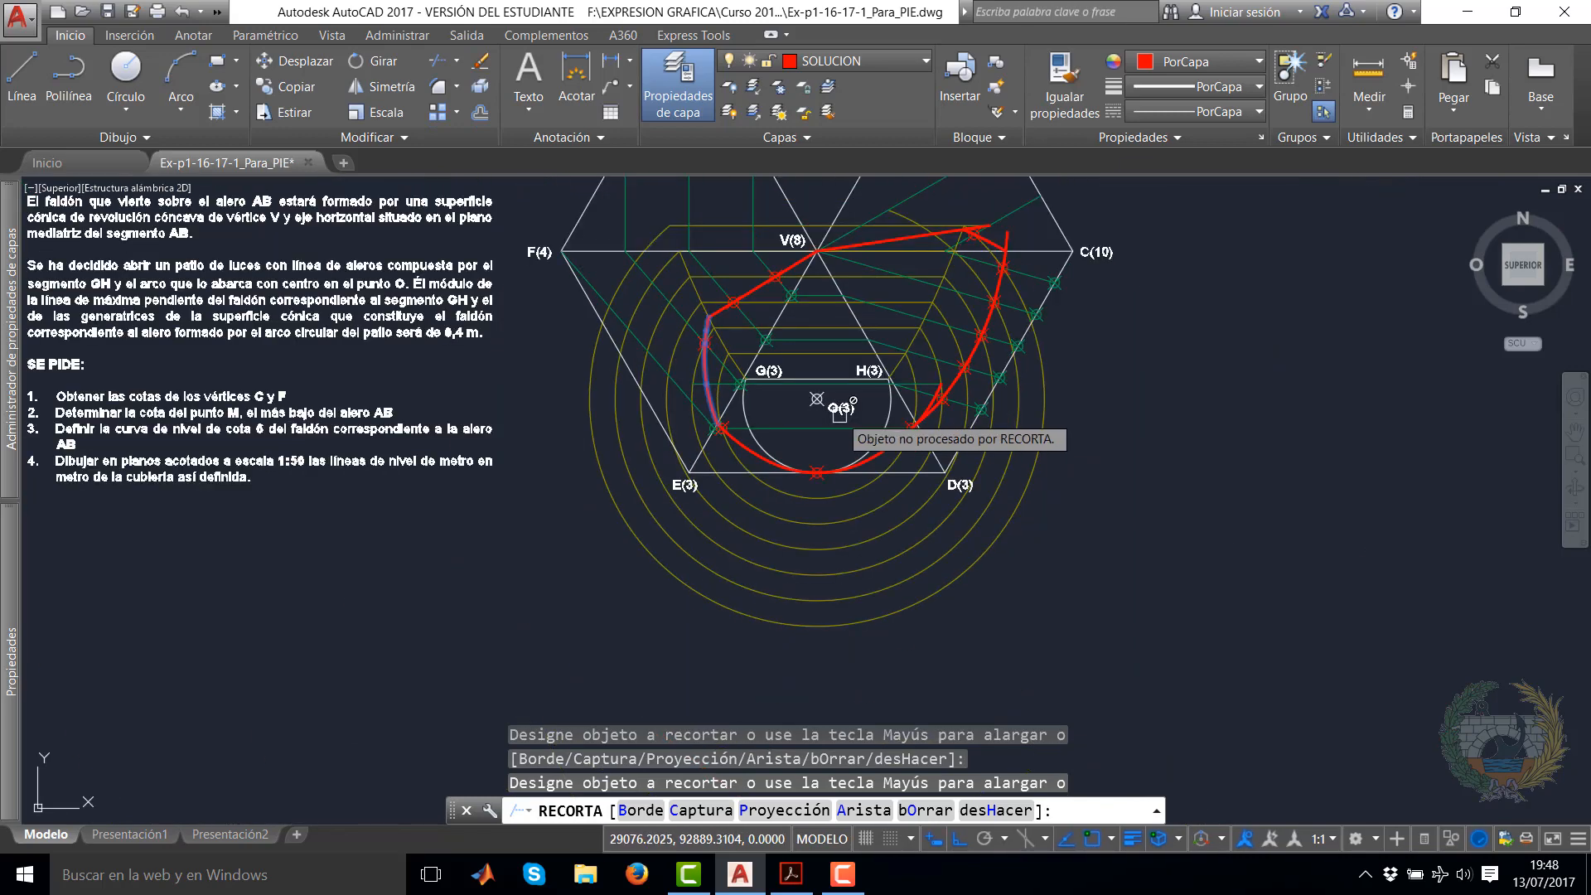
{"action": "right_click", "coordinate": [868, 413]}
{"action": "left_click", "coordinate": [913, 425]}
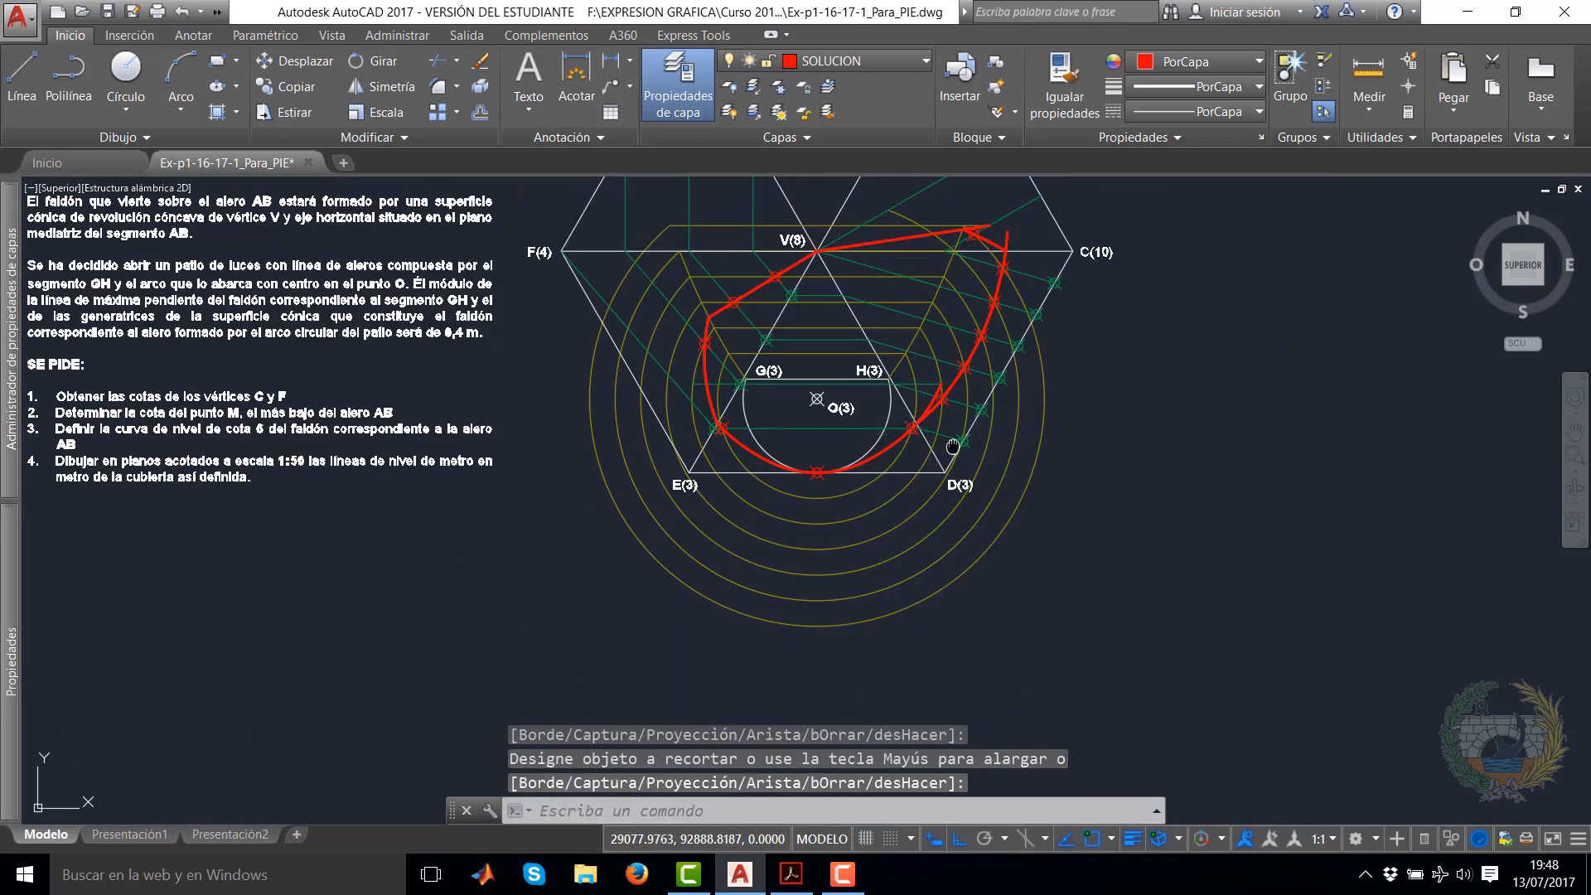
Trim the lower red curve's excess beyond line VD, using the red curve that rises toward VC as the cutting edge
{"action": "scroll", "coordinate": [953, 414], "scroll_direction": "up", "scroll_amount": 8}
{"action": "right_click", "coordinate": [727, 471]}
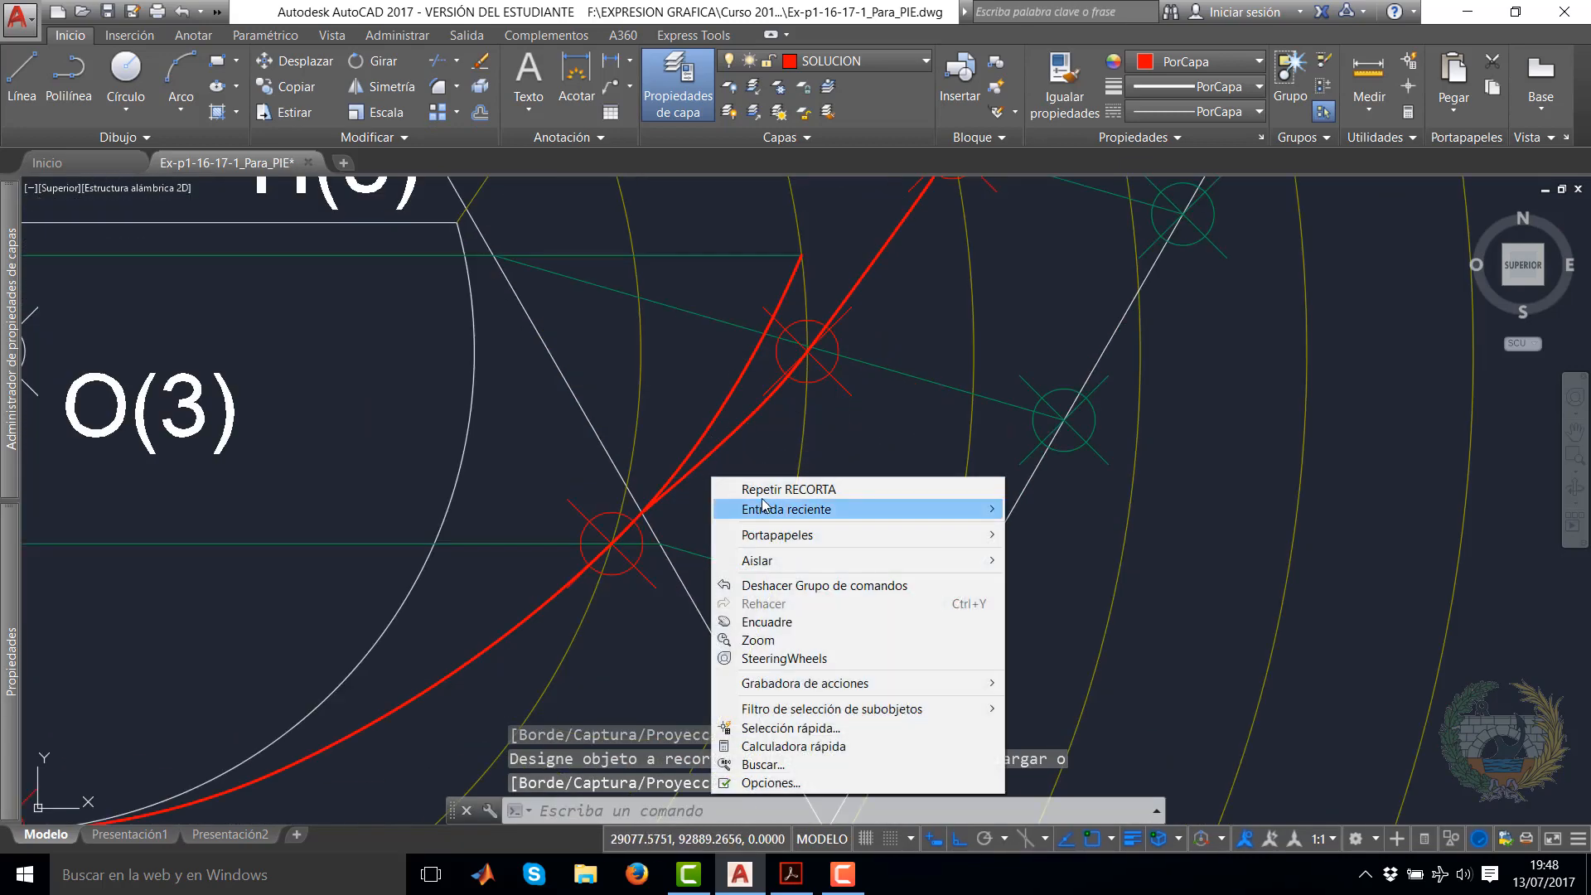
{"action": "left_click", "coordinate": [737, 484]}
{"action": "left_click", "coordinate": [721, 449]}
{"action": "right_click", "coordinate": [710, 454]}
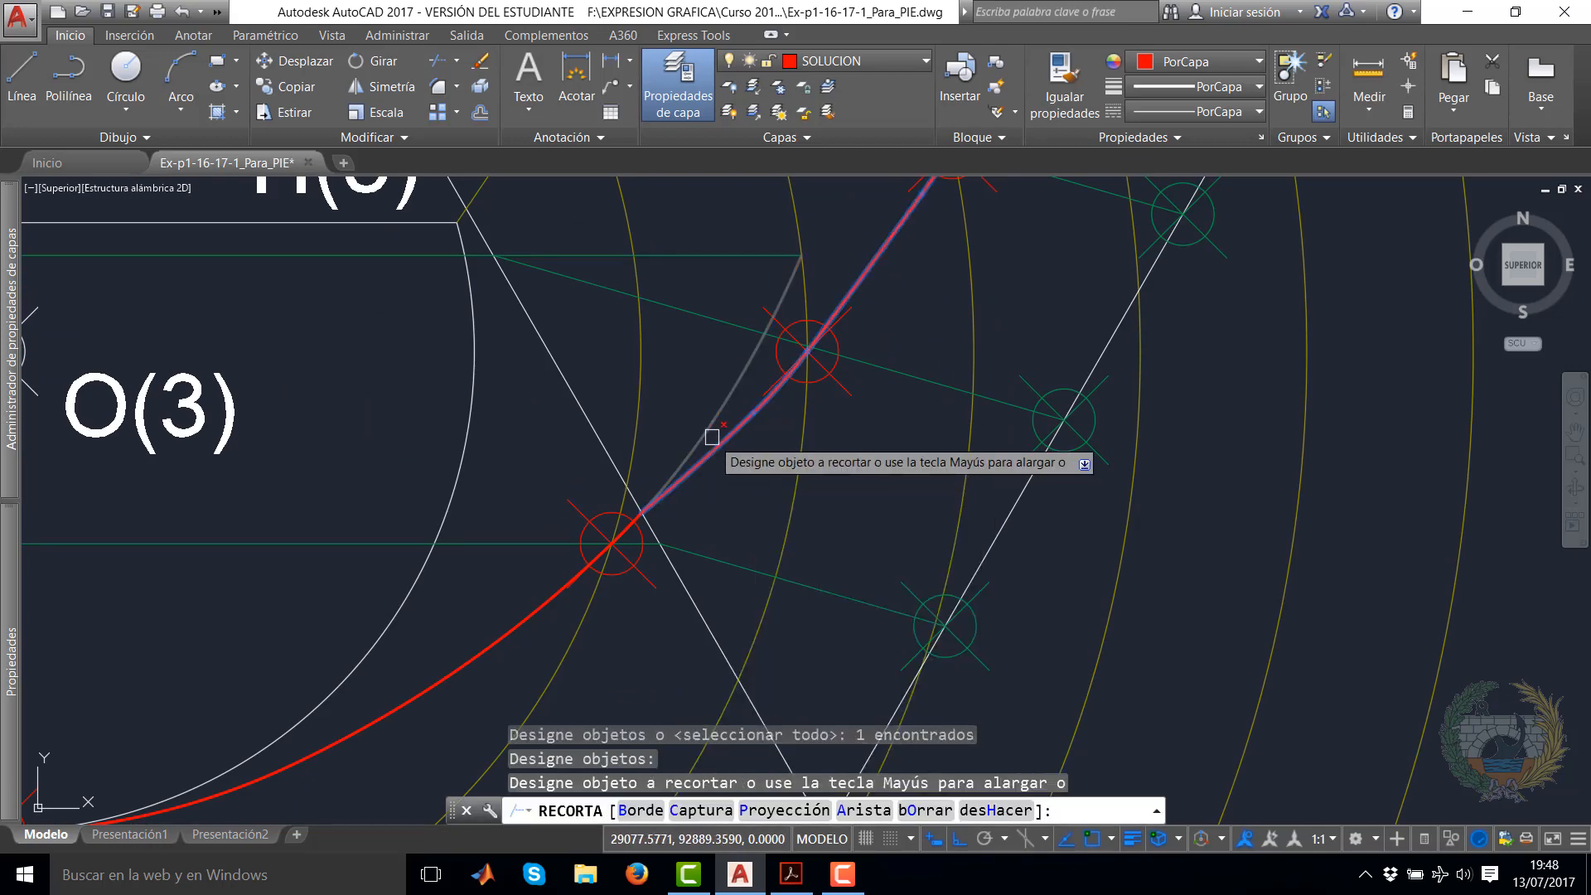
{"action": "right_click", "coordinate": [711, 433]}
{"action": "left_click", "coordinate": [803, 443]}
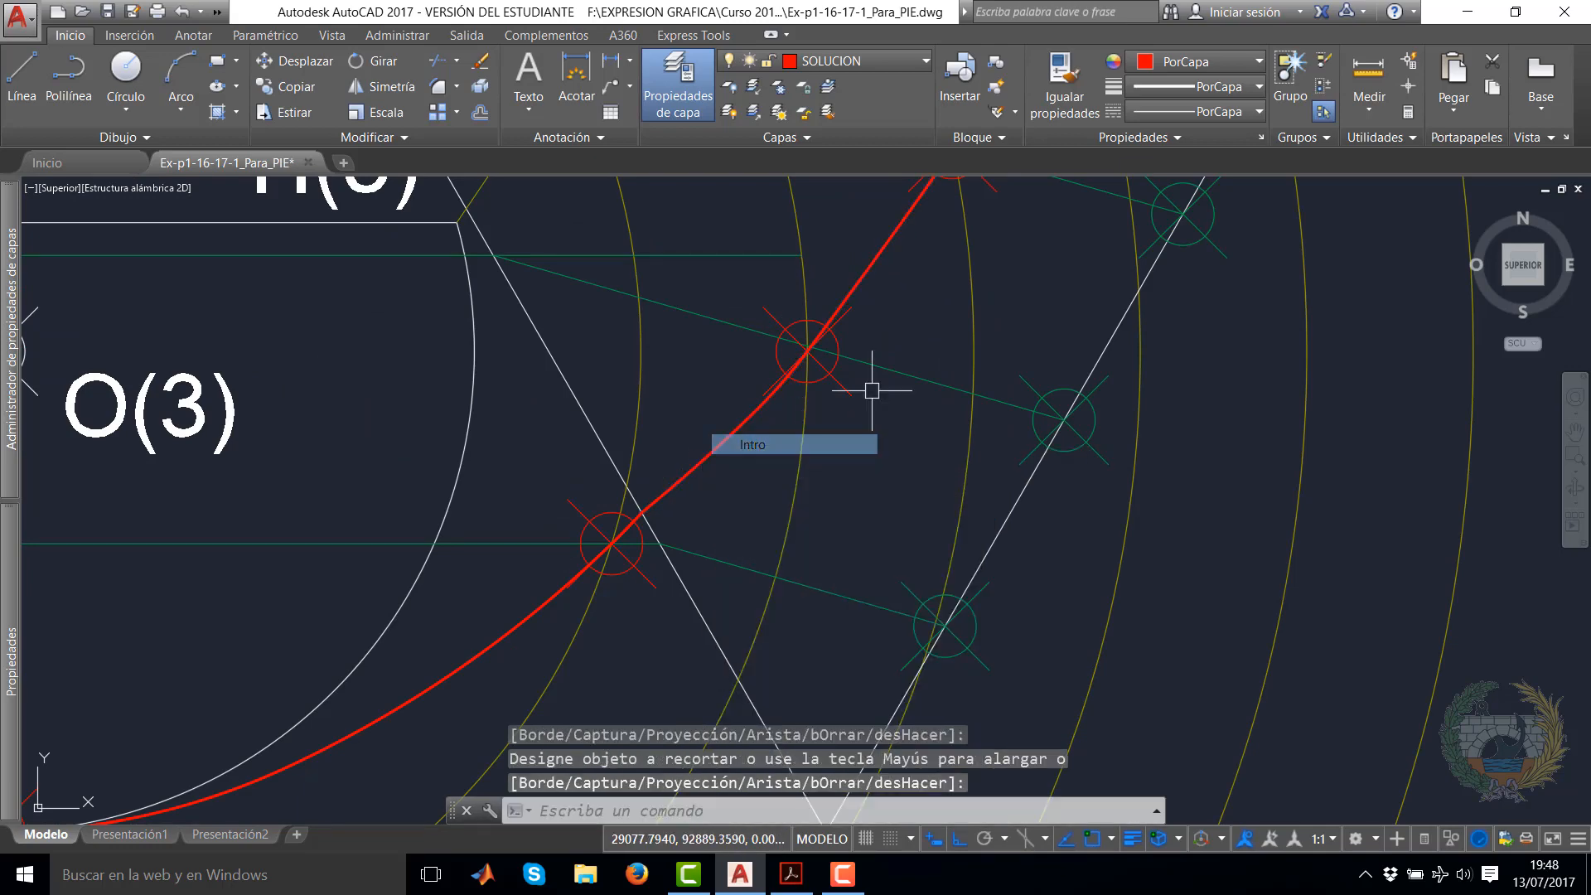
Trim the red curve's end above line VC and the overshoot of the line from V, using the short curve between them as cutting edge
{"action": "scroll", "coordinate": [870, 383], "scroll_direction": "down", "scroll_amount": 5}
{"action": "middle_click_drag", "start_coordinate": [952, 354], "coordinate": [909, 569]}
{"action": "scroll", "coordinate": [919, 514], "scroll_direction": "up", "scroll_amount": 5}
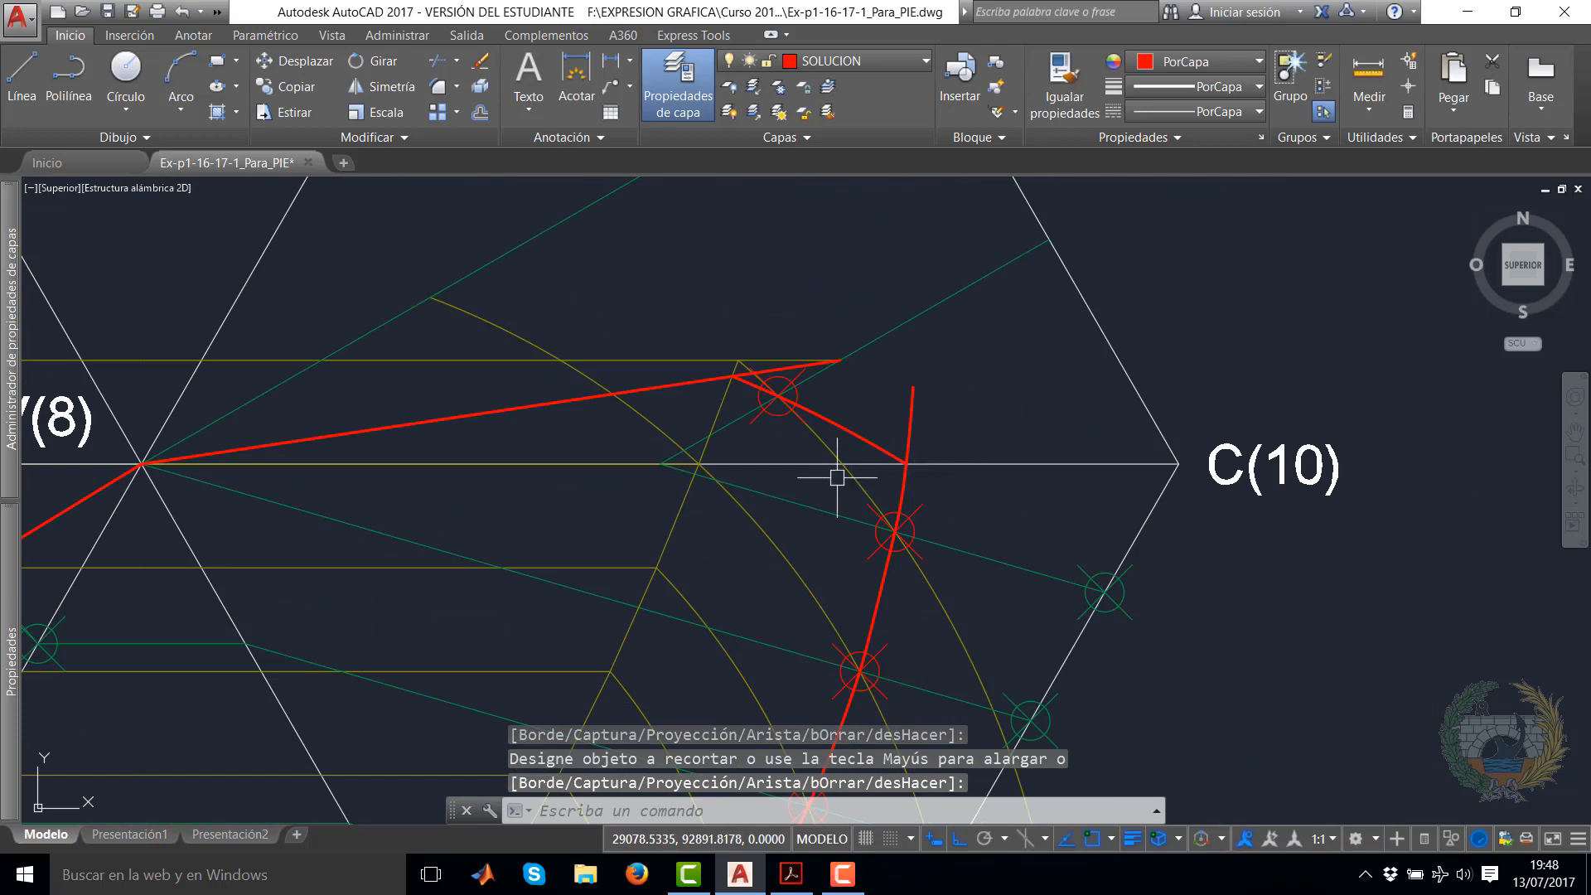
{"action": "right_click", "coordinate": [852, 456]}
{"action": "left_click", "coordinate": [880, 464]}
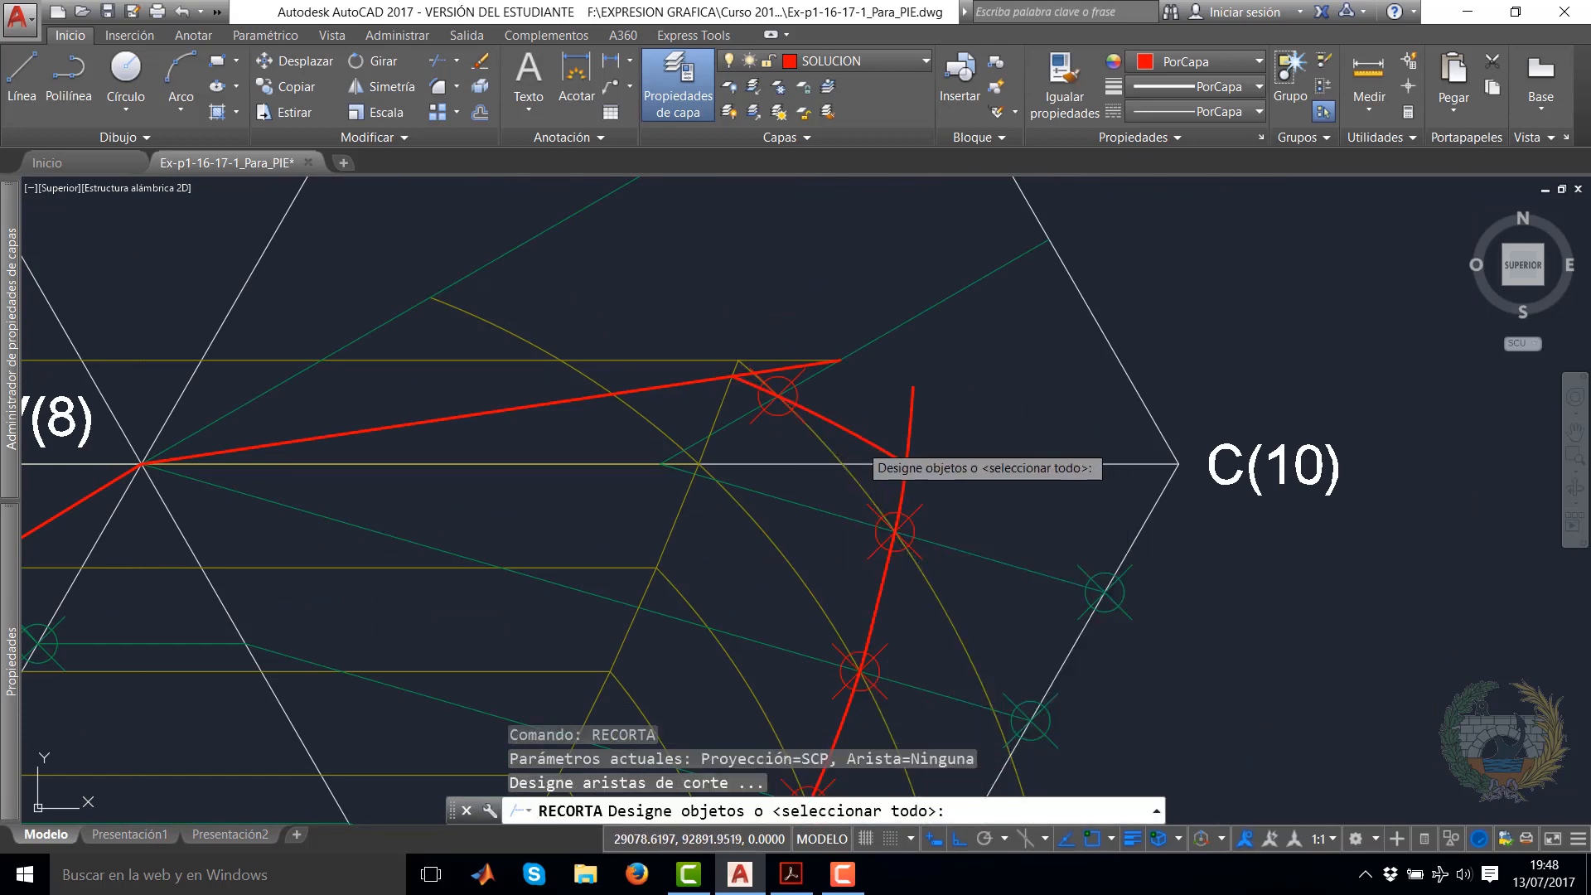
{"action": "left_click", "coordinate": [903, 463]}
{"action": "right_click", "coordinate": [896, 457]}
{"action": "left_click", "coordinate": [910, 439]}
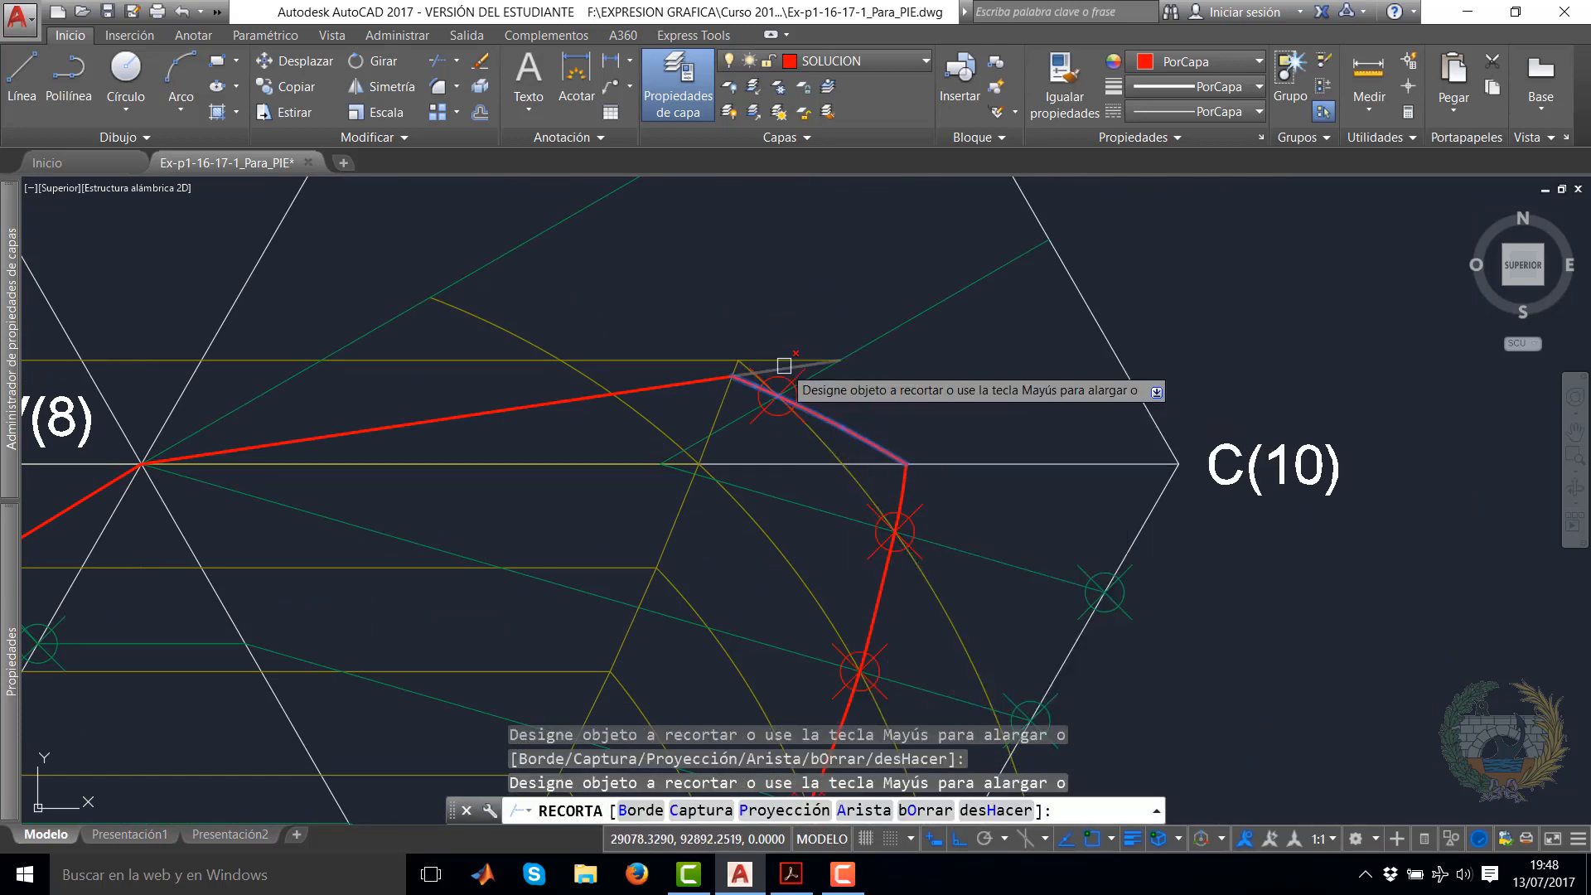
{"action": "right_click", "coordinate": [785, 340]}
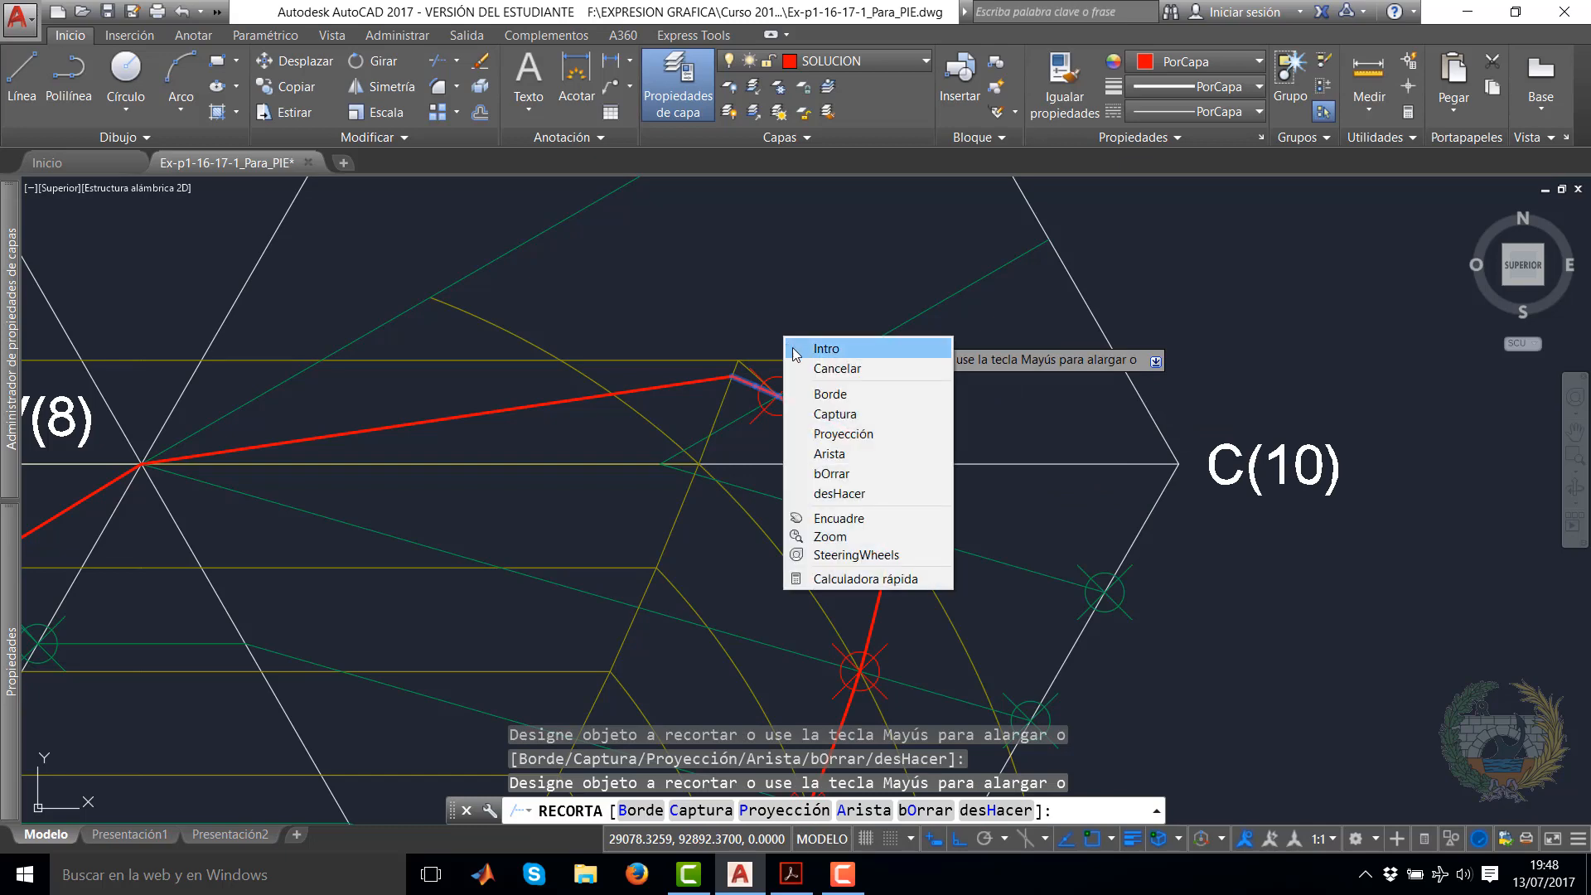
{"action": "left_click", "coordinate": [818, 350]}
{"action": "scroll", "coordinate": [820, 352], "scroll_direction": "down", "scroll_amount": 6}
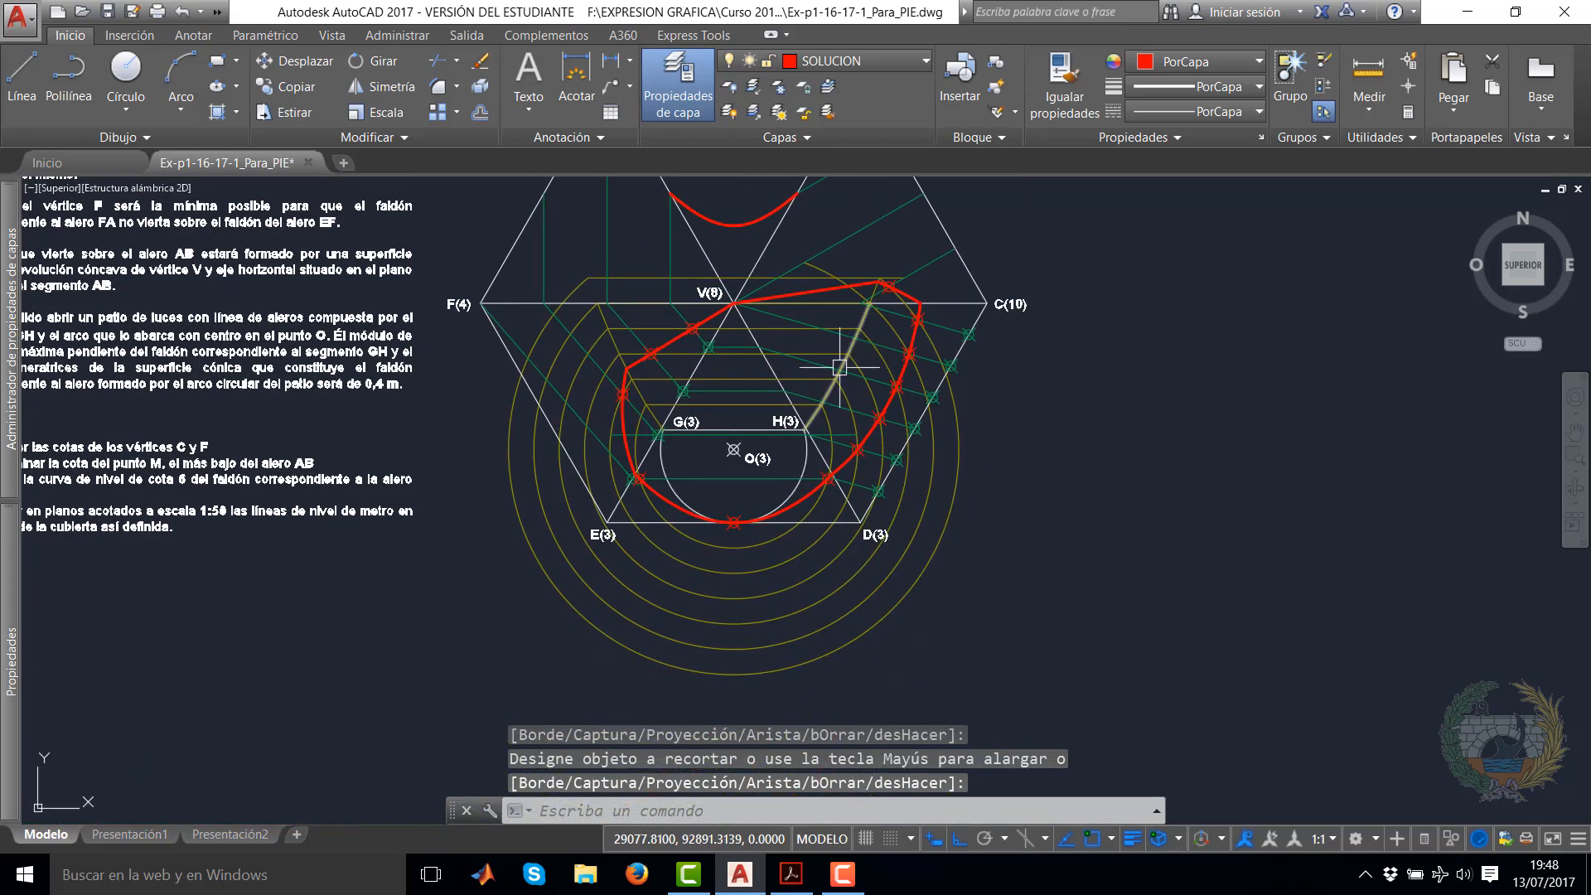
Break the green level line at the red marked intersection point just above line VC
{"action": "middle_click_drag", "start_coordinate": [828, 361], "coordinate": [733, 502]}
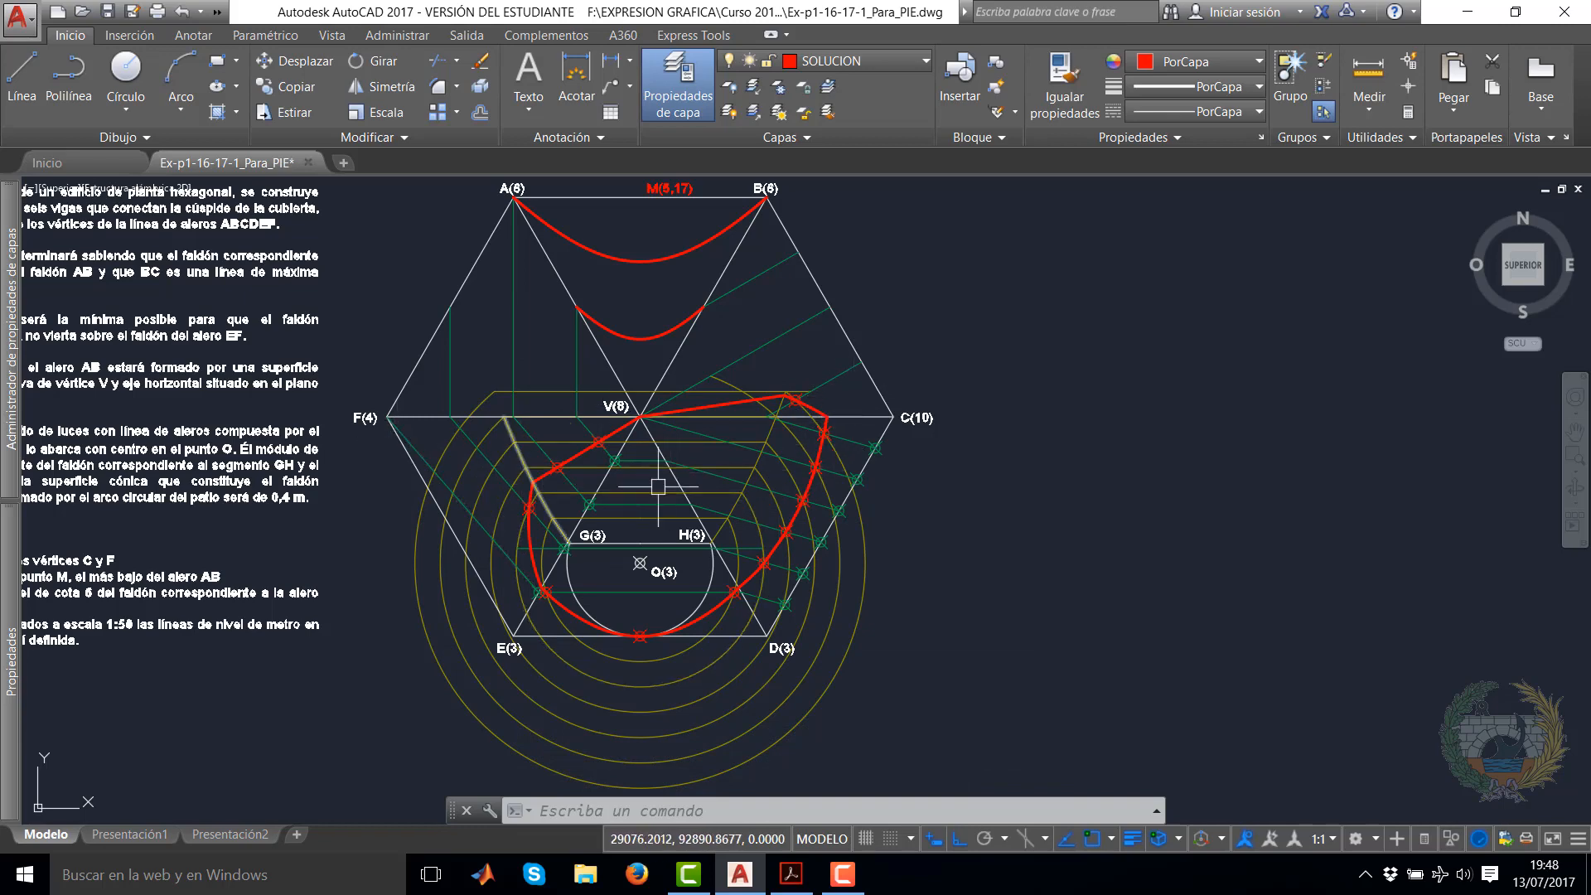
{"action": "mouse_move", "coordinate": [660, 471]}
{"action": "middle_mouse_down"}
{"action": "mouse_move", "coordinate": [777, 516]}
{"action": "mouse_move", "coordinate": [844, 499]}
{"action": "middle_mouse_up"}
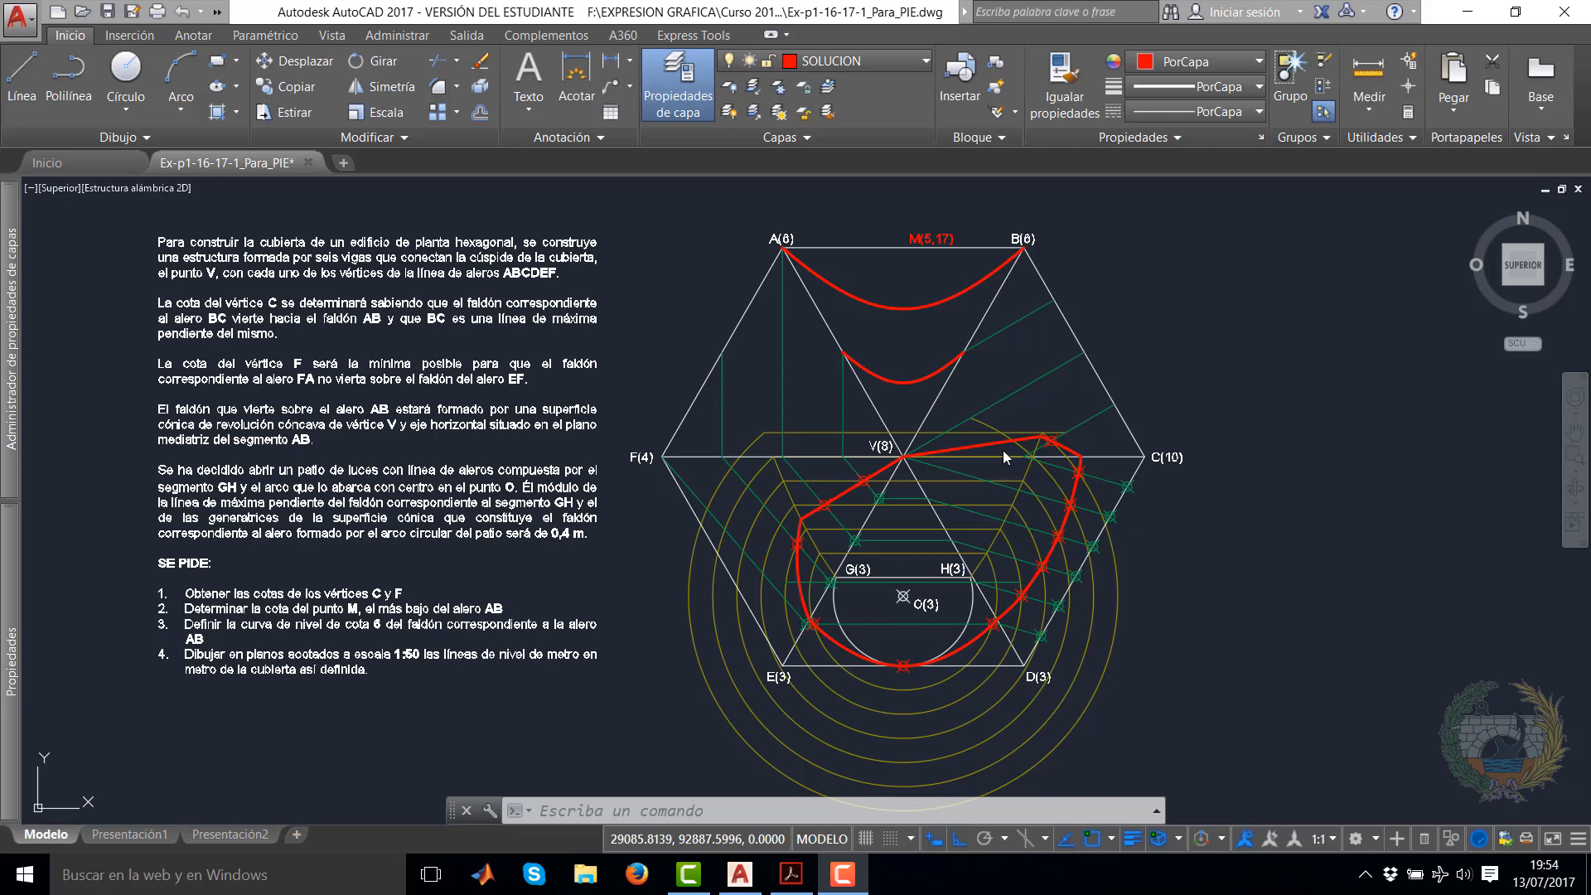
{"action": "left_click", "coordinate": [381, 139]}
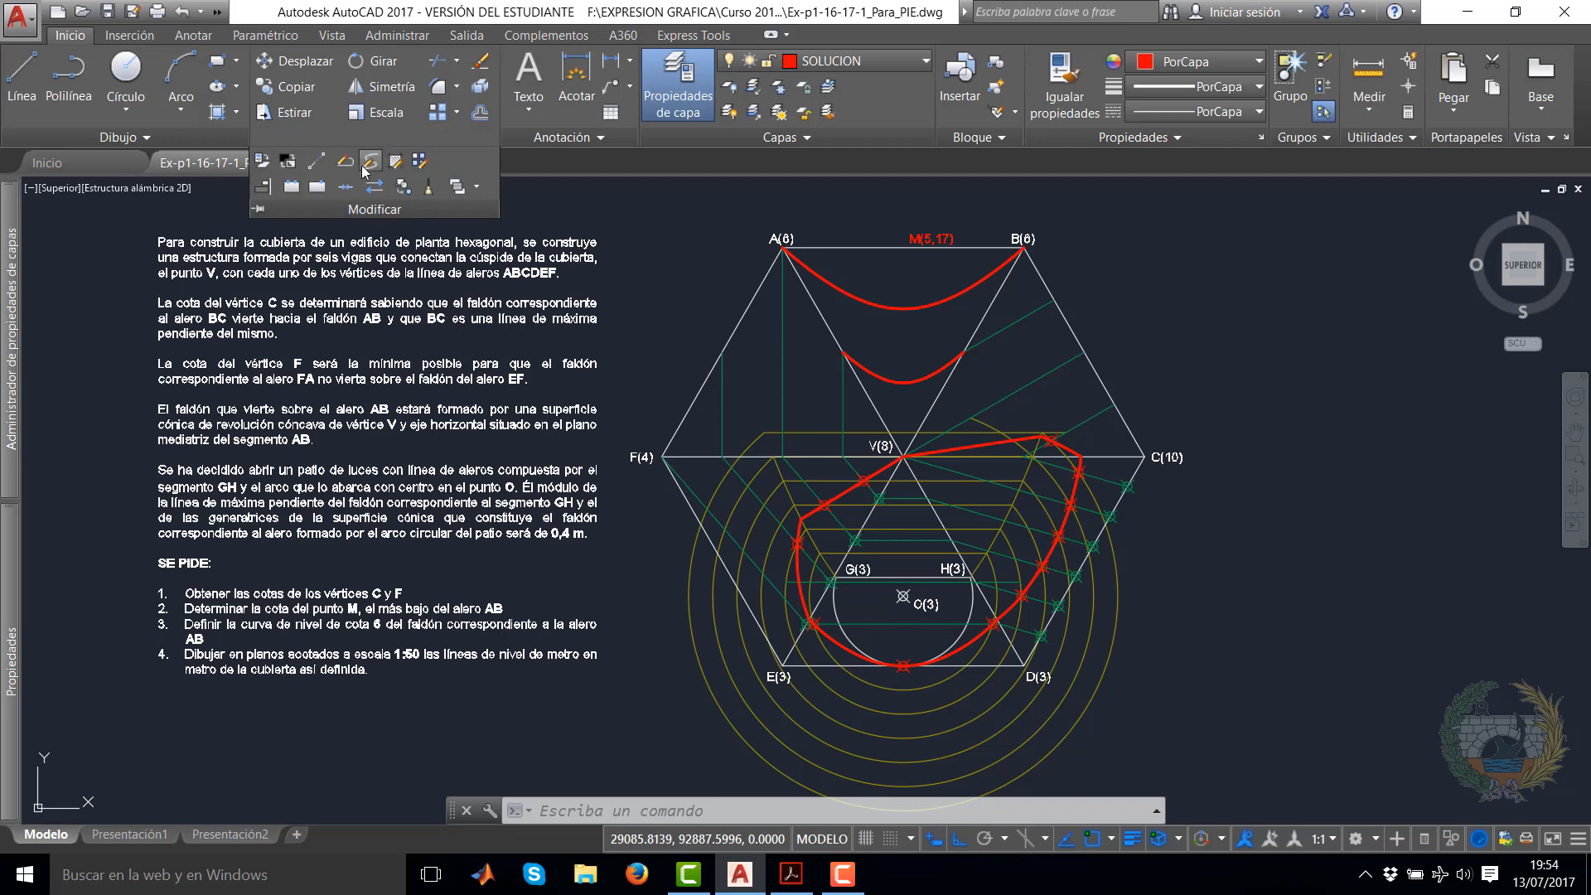
{"action": "scroll", "coordinate": [953, 431], "scroll_direction": "up", "scroll_amount": 10}
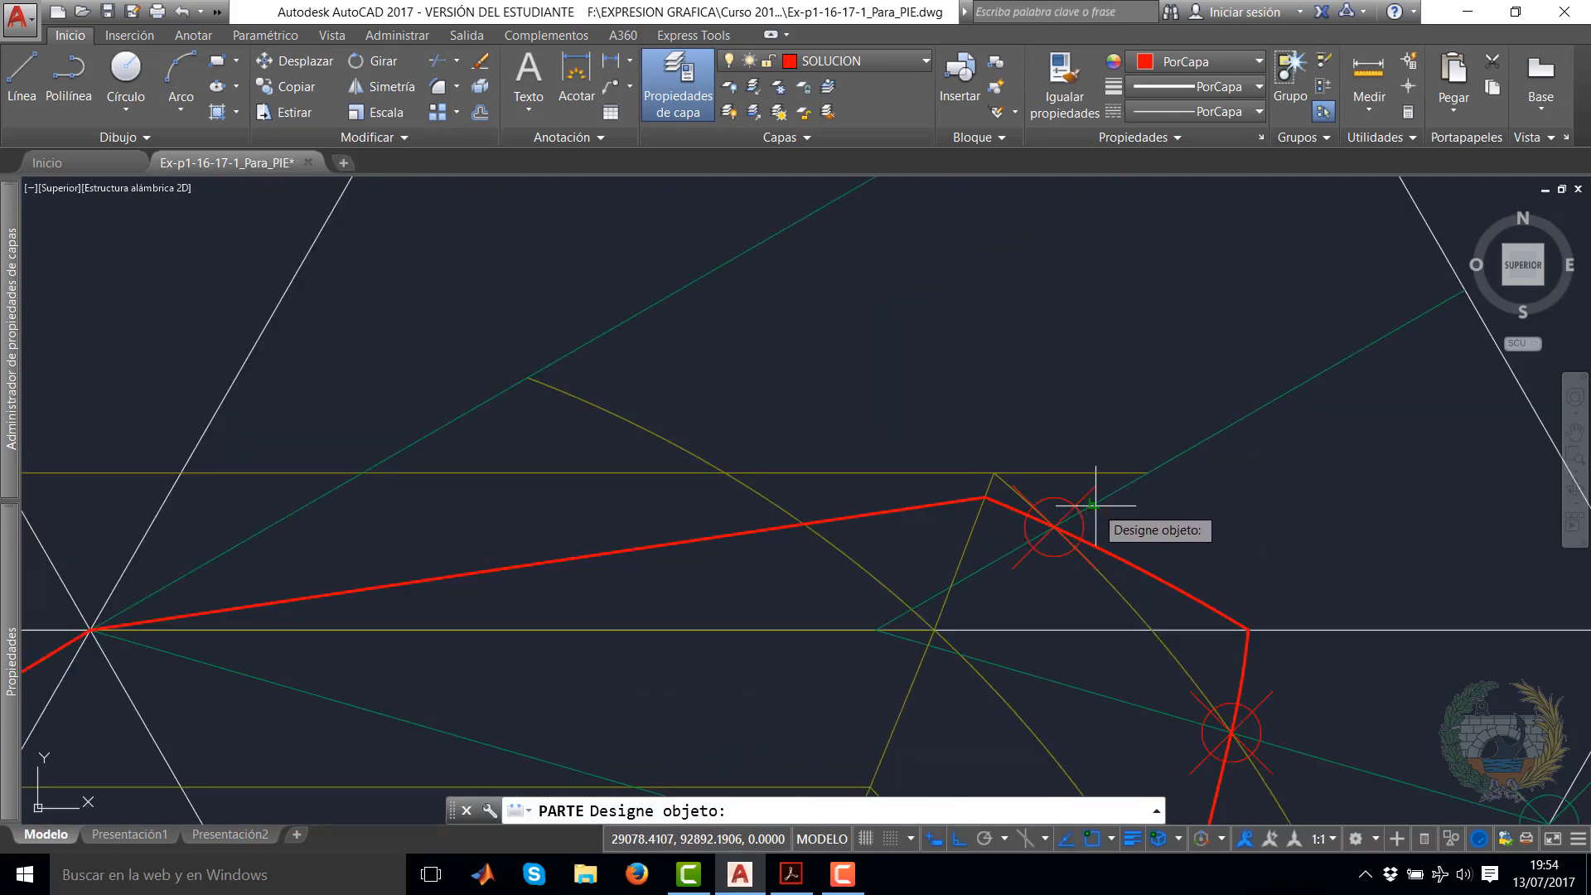
{"action": "left_click", "coordinate": [1065, 523]}
{"action": "left_click", "coordinate": [1050, 527]}
{"action": "scroll", "coordinate": [906, 420], "scroll_direction": "down", "scroll_amount": 3}
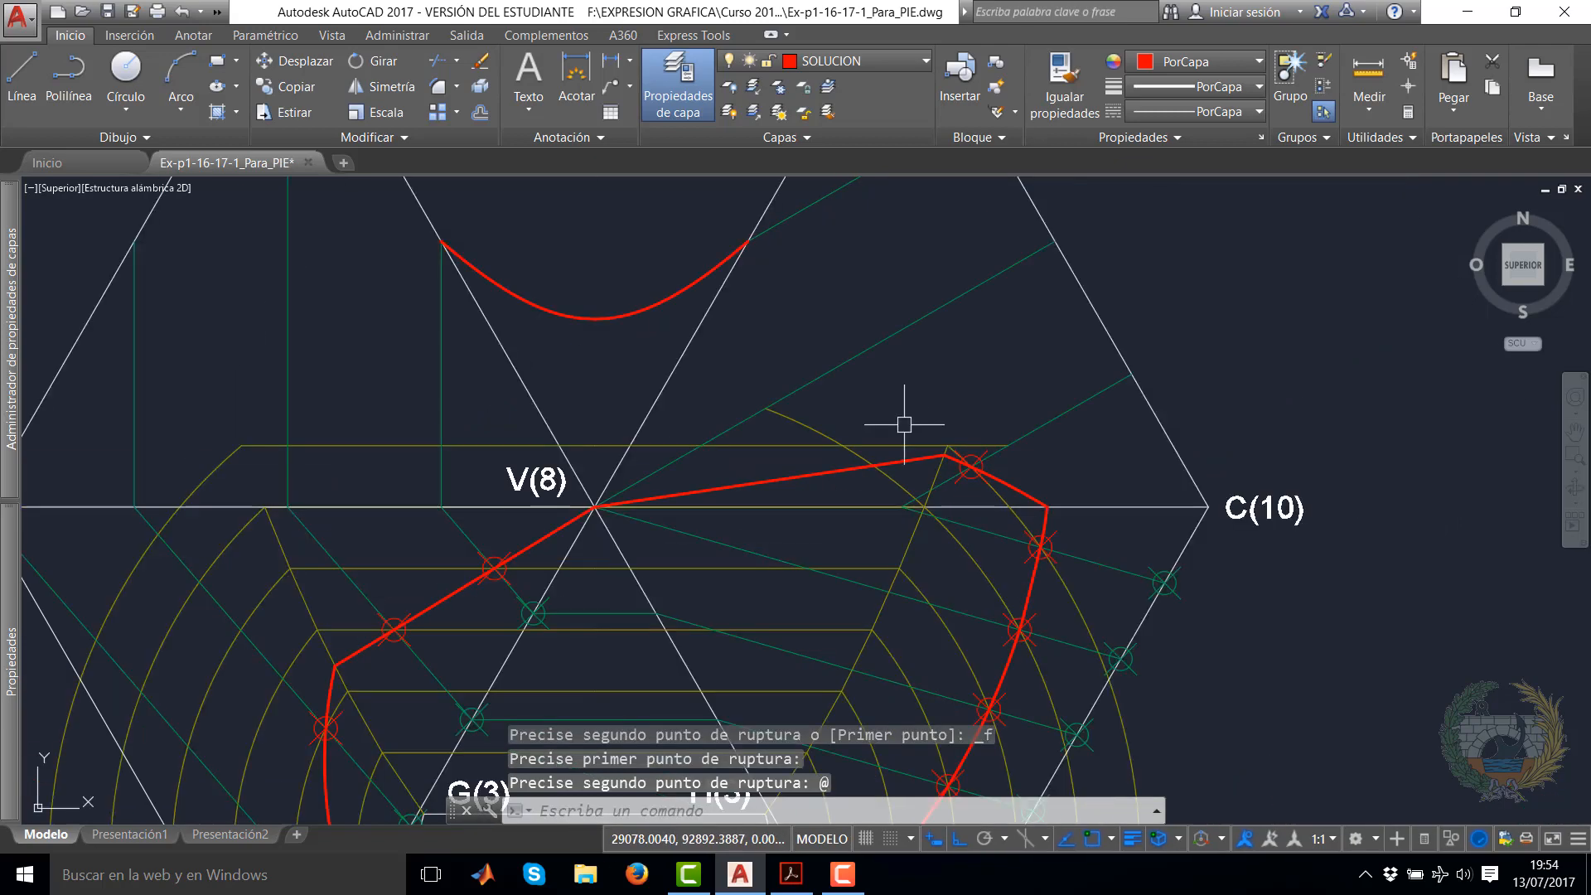
Break the green level line between VF and VE, removing the short piece that ends at the red marked point nearest V
{"action": "middle_click_drag", "start_coordinate": [878, 454], "coordinate": [931, 630]}
{"action": "scroll", "coordinate": [884, 475], "scroll_direction": "up", "scroll_amount": 2}
{"action": "scroll", "coordinate": [895, 490], "scroll_direction": "down", "scroll_amount": 4}
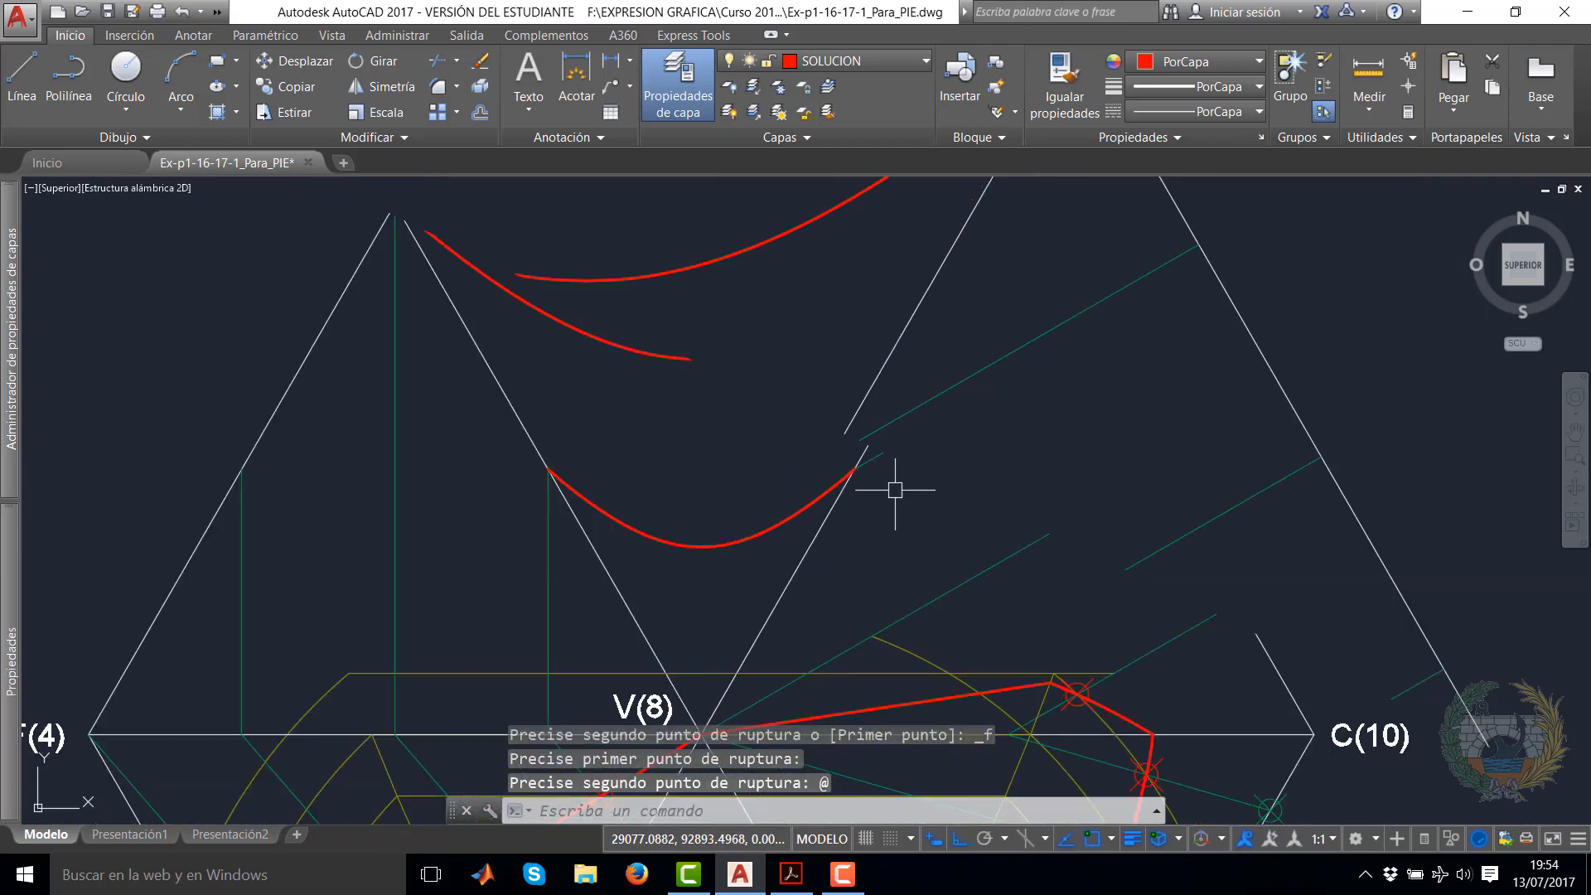
{"action": "middle_click_drag", "start_coordinate": [714, 543], "coordinate": [859, 349]}
{"action": "scroll", "coordinate": [818, 455], "scroll_direction": "up", "scroll_amount": 6}
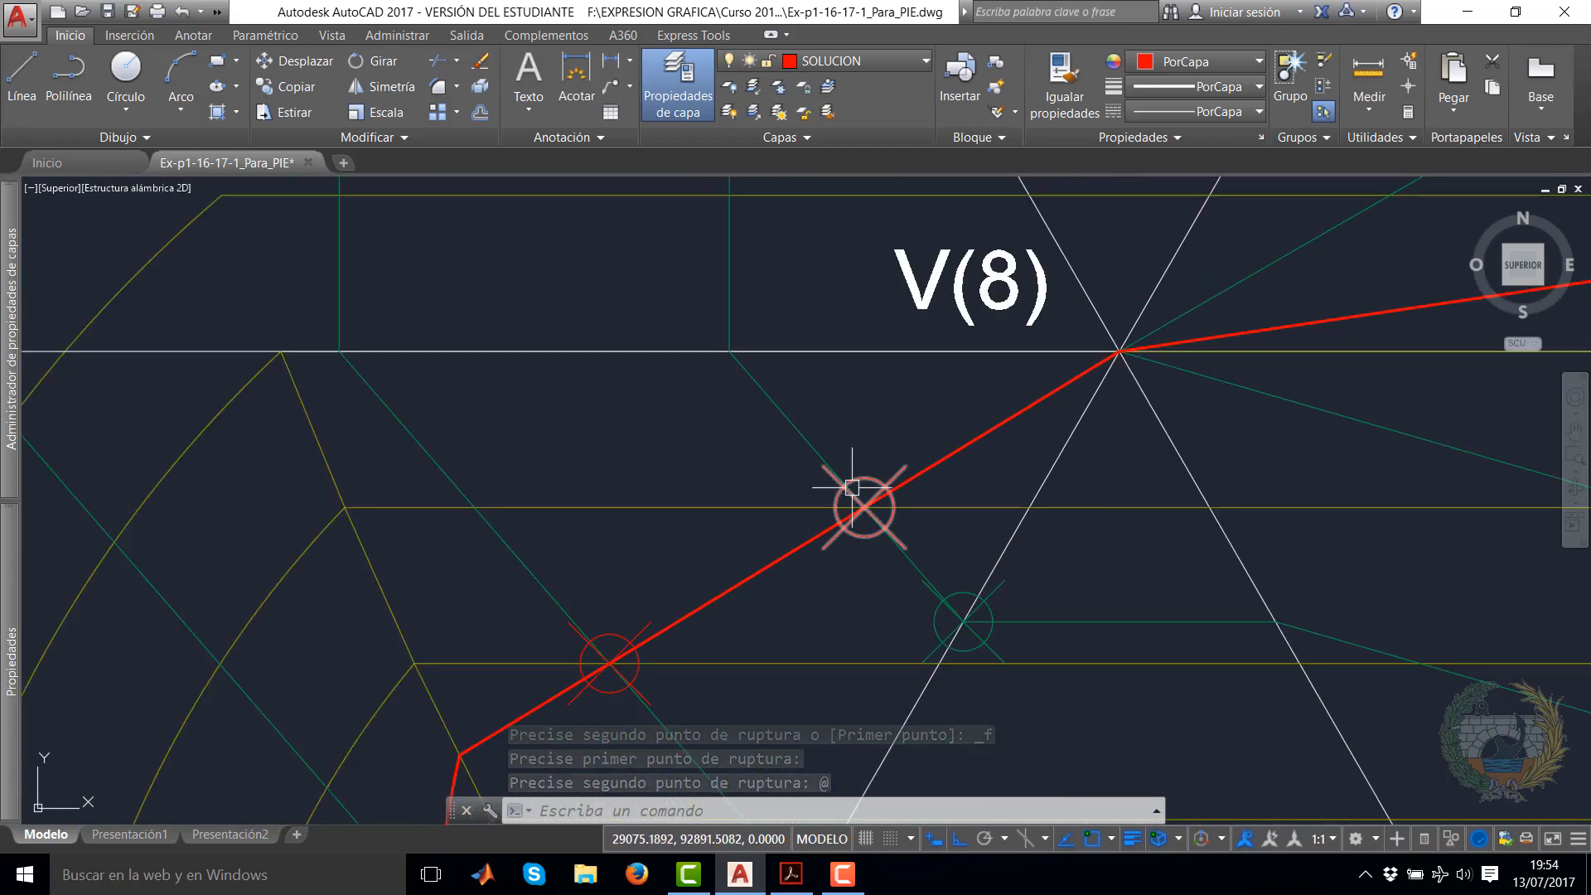
{"action": "right_click", "coordinate": [816, 450]}
{"action": "left_click", "coordinate": [820, 461]}
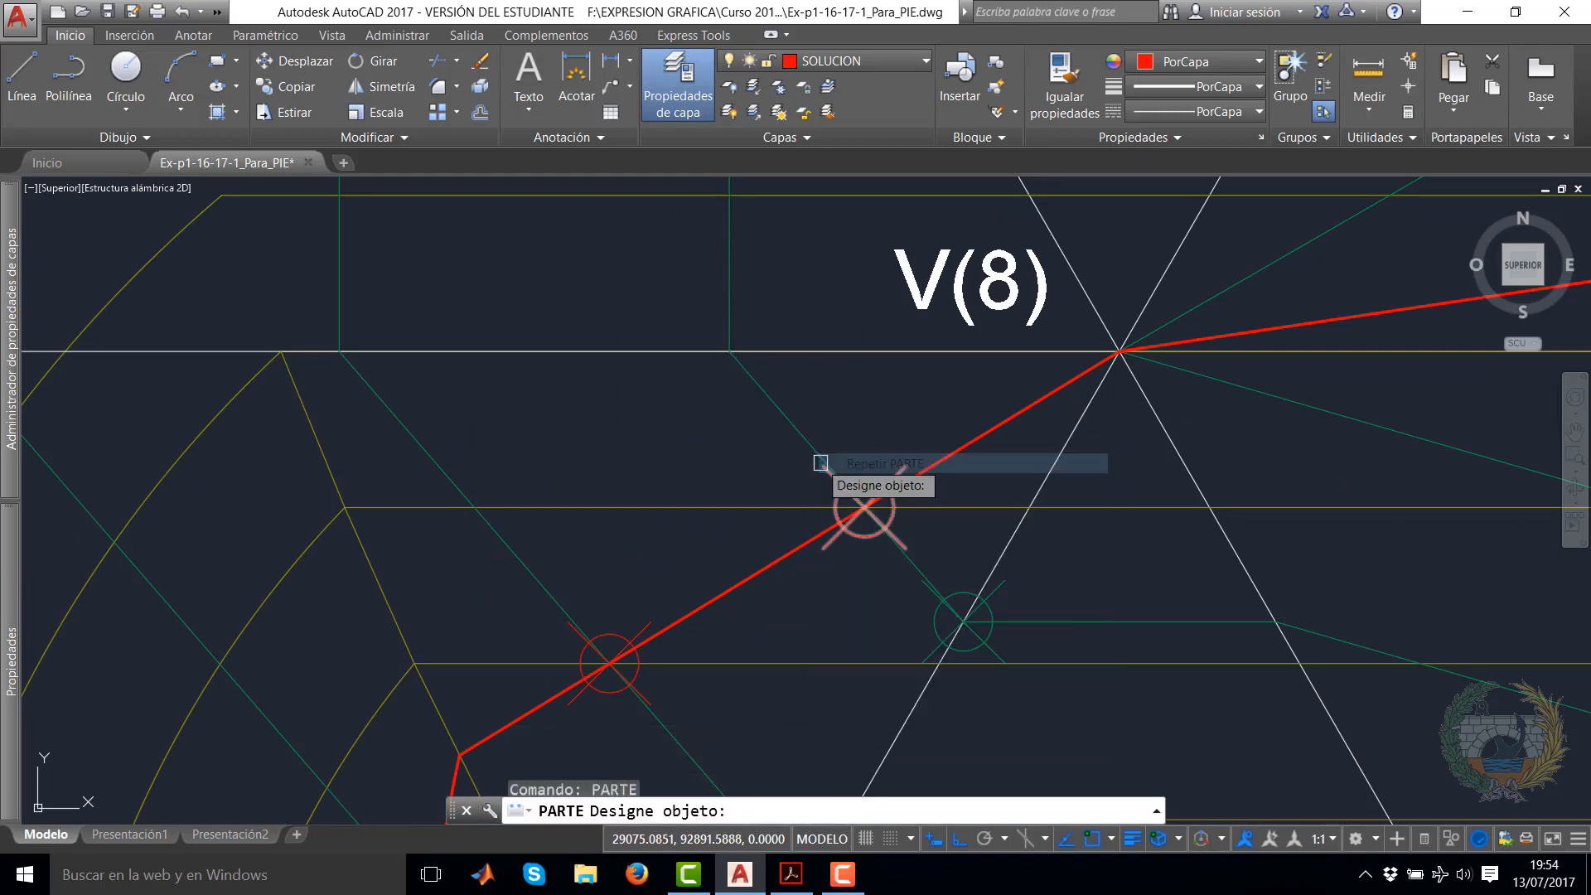
{"action": "left_click", "coordinate": [854, 507]}
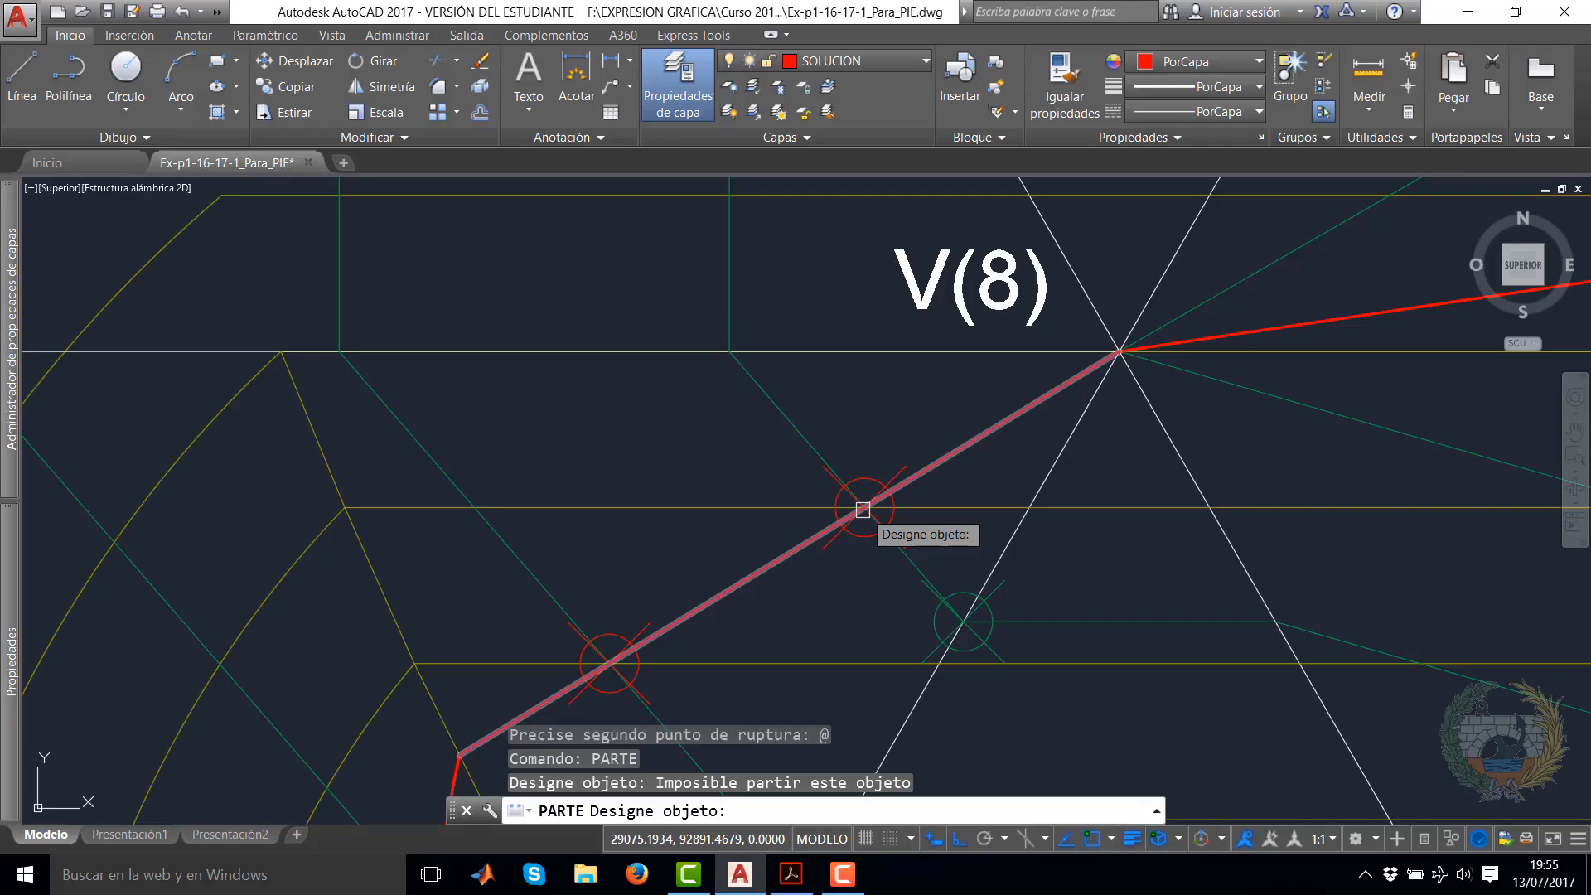
{"action": "left_click", "coordinate": [799, 444]}
{"action": "left_click", "coordinate": [864, 502]}
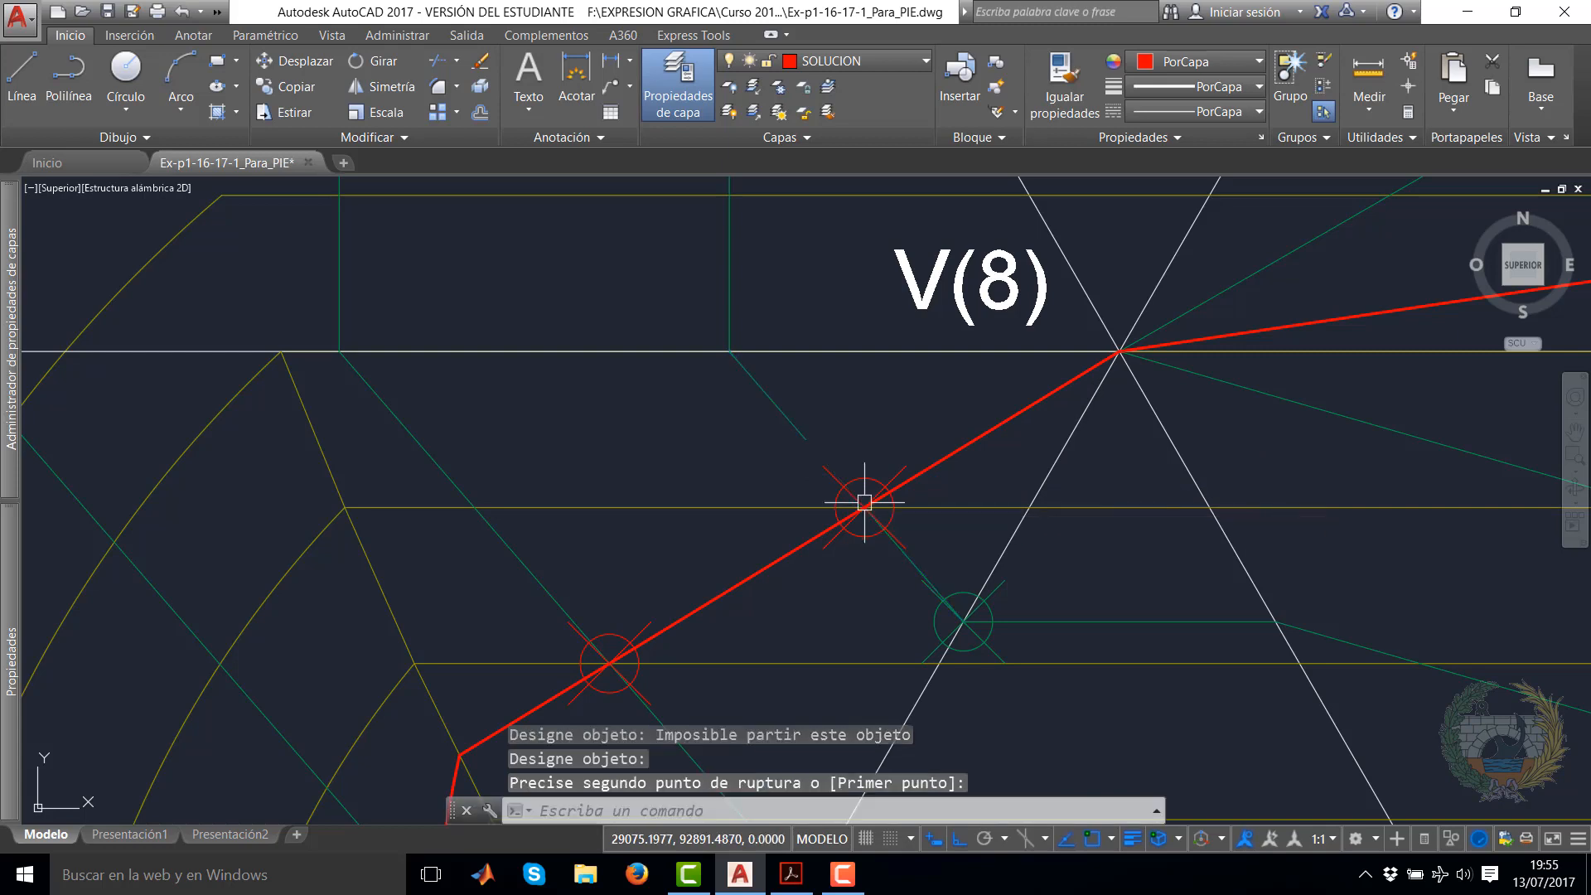
Stretch the loose end of the upper piece of that level line to the red marked intersection point nearest V
{"action": "left_click", "coordinate": [799, 428]}
{"action": "left_click", "coordinate": [806, 440]}
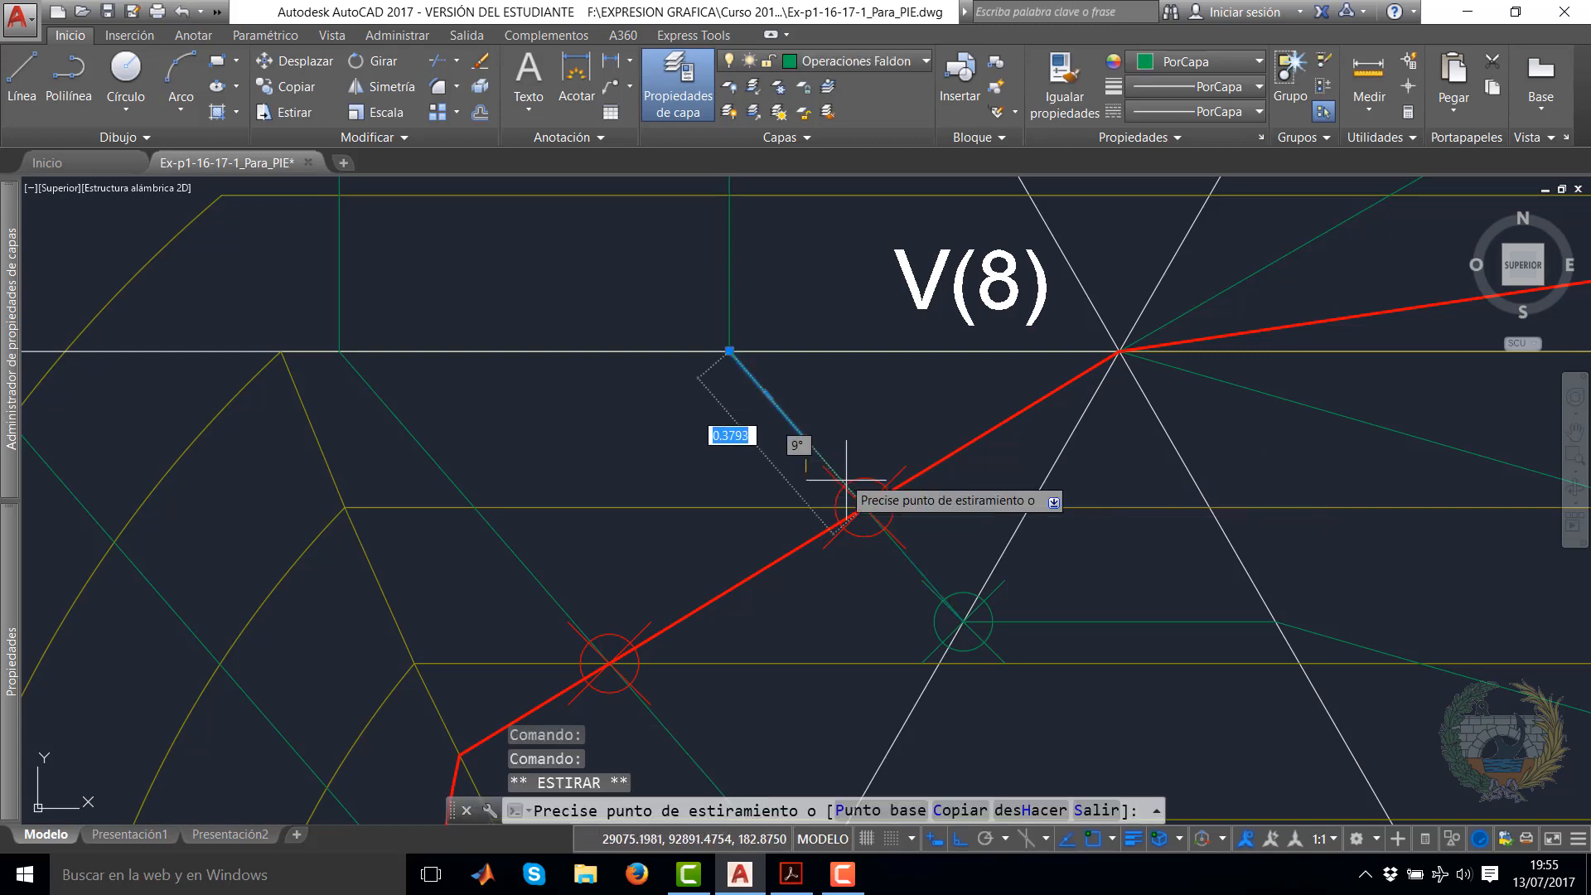
{"action": "left_click", "coordinate": [864, 506]}
{"action": "key", "text": "Escape"}
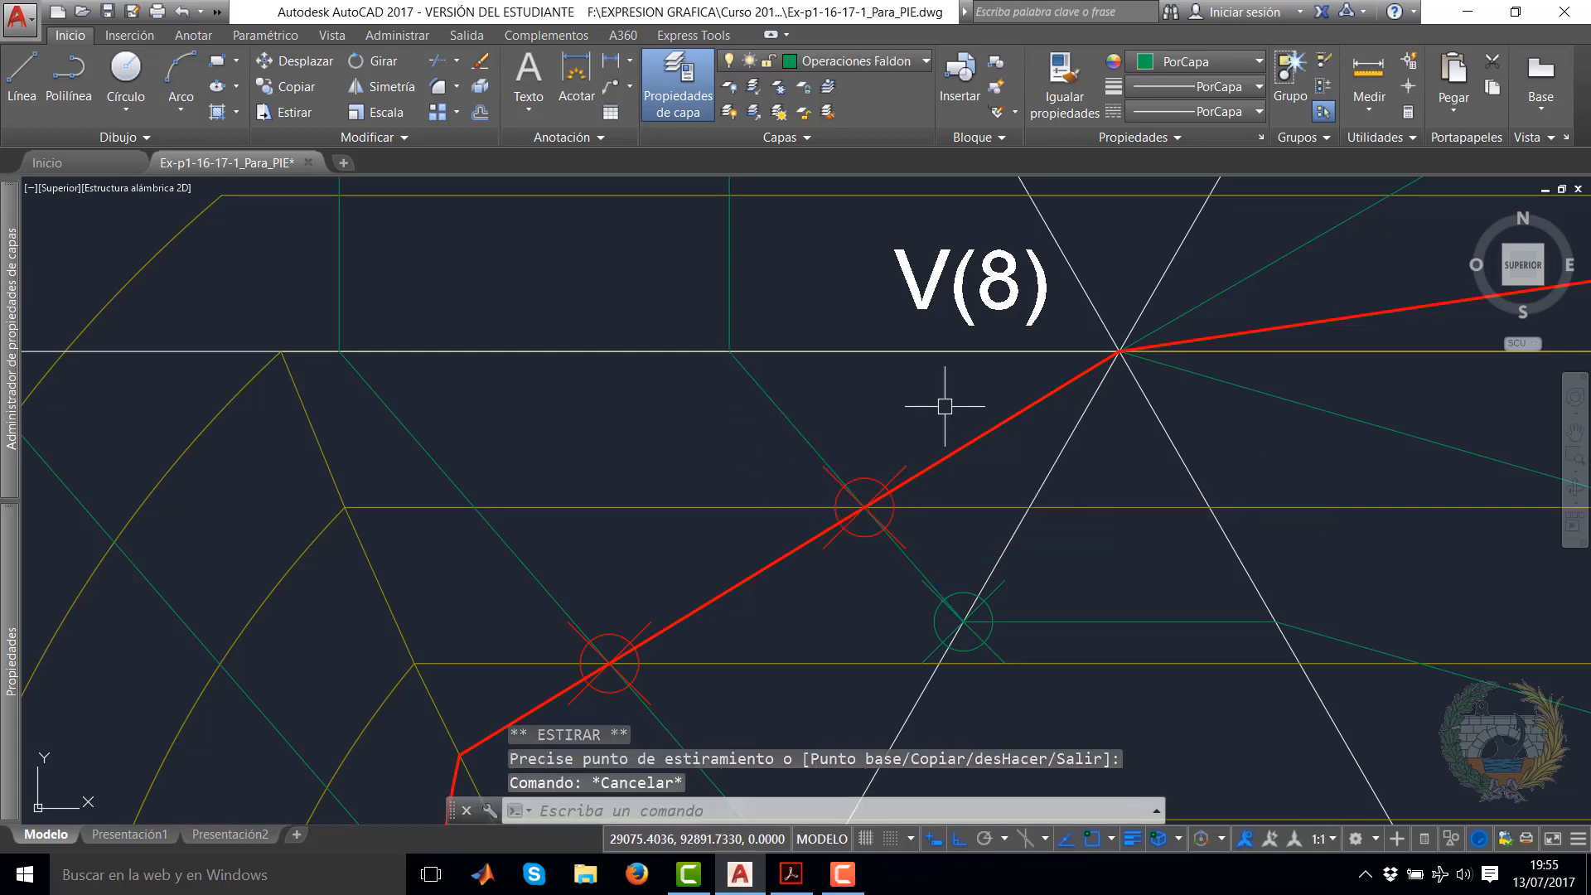
Break the next green level line between VF and VE at the second red marked point from V
{"action": "middle_click_drag", "start_coordinate": [727, 566], "coordinate": [811, 395]}
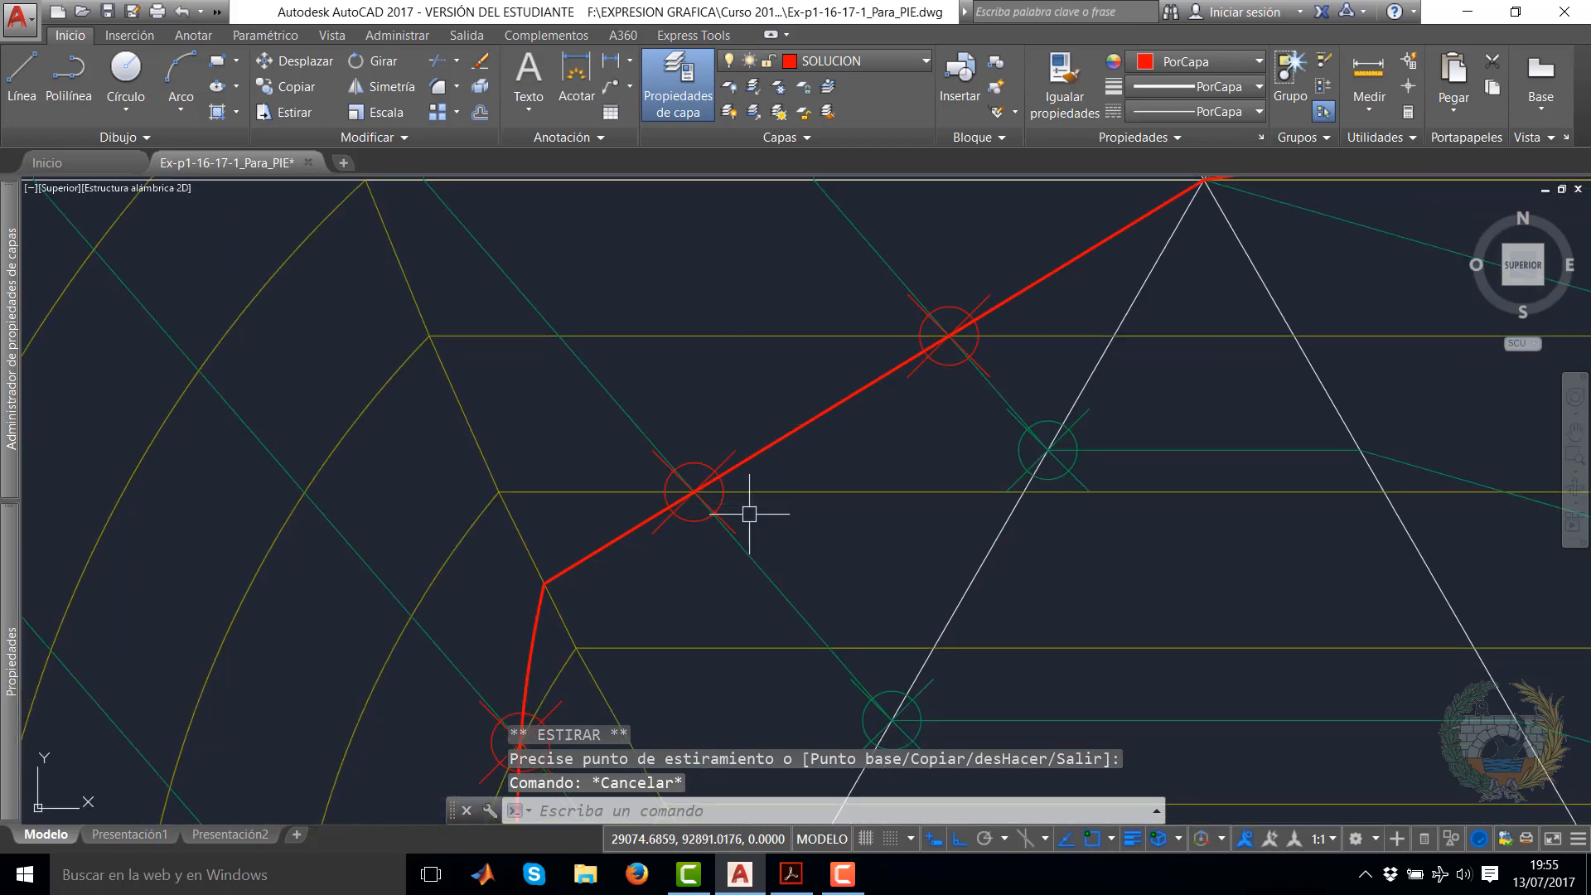
{"action": "left_click", "coordinate": [371, 138]}
{"action": "left_click", "coordinate": [316, 188]}
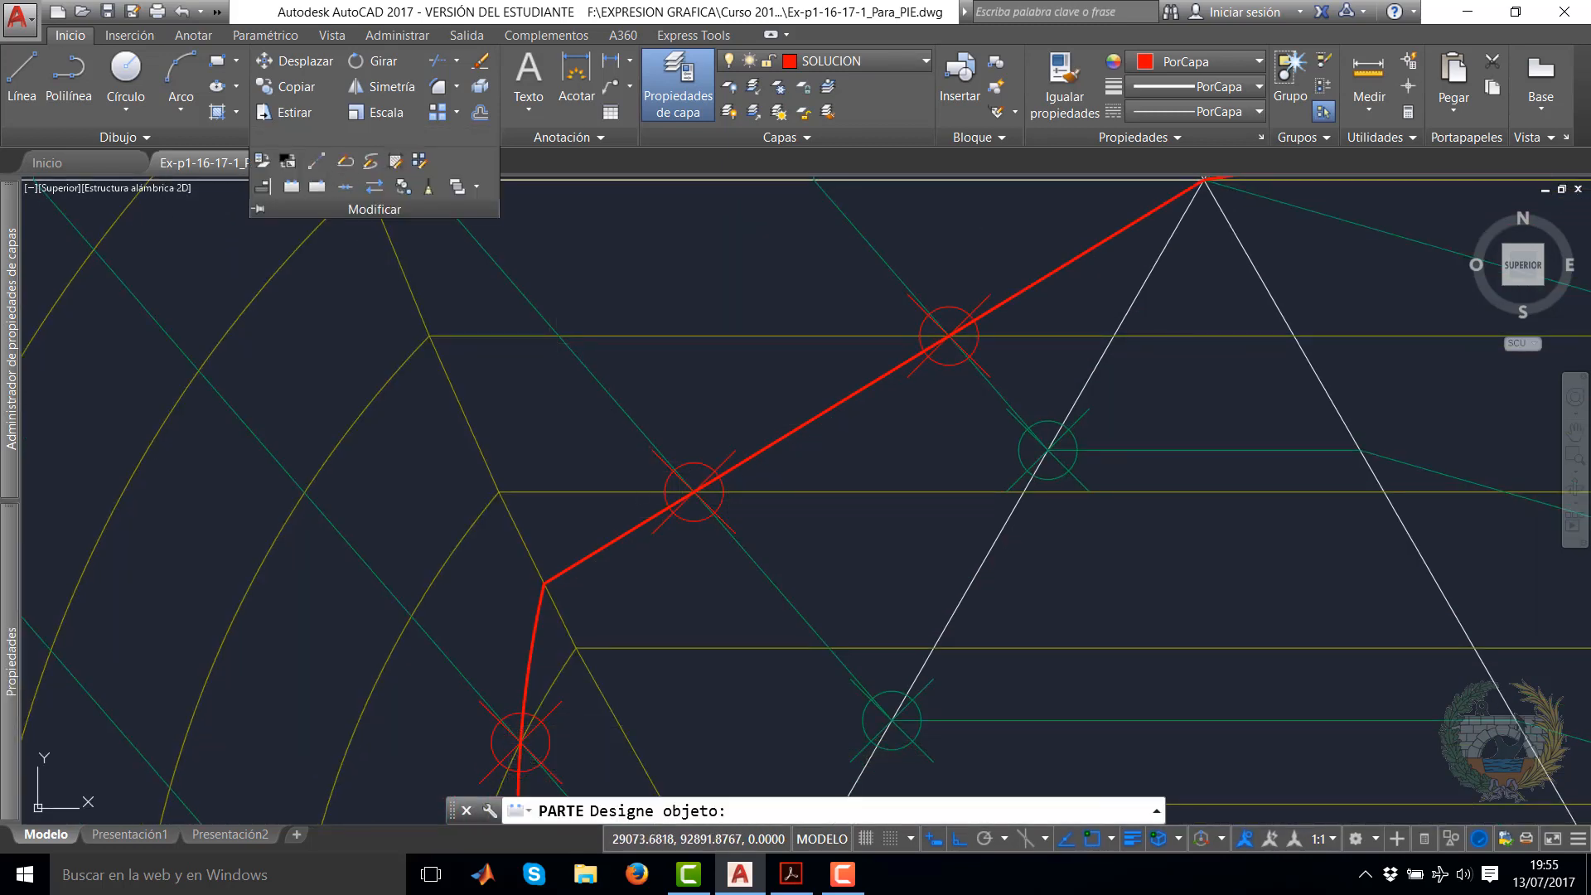
{"action": "left_click", "coordinate": [627, 421]}
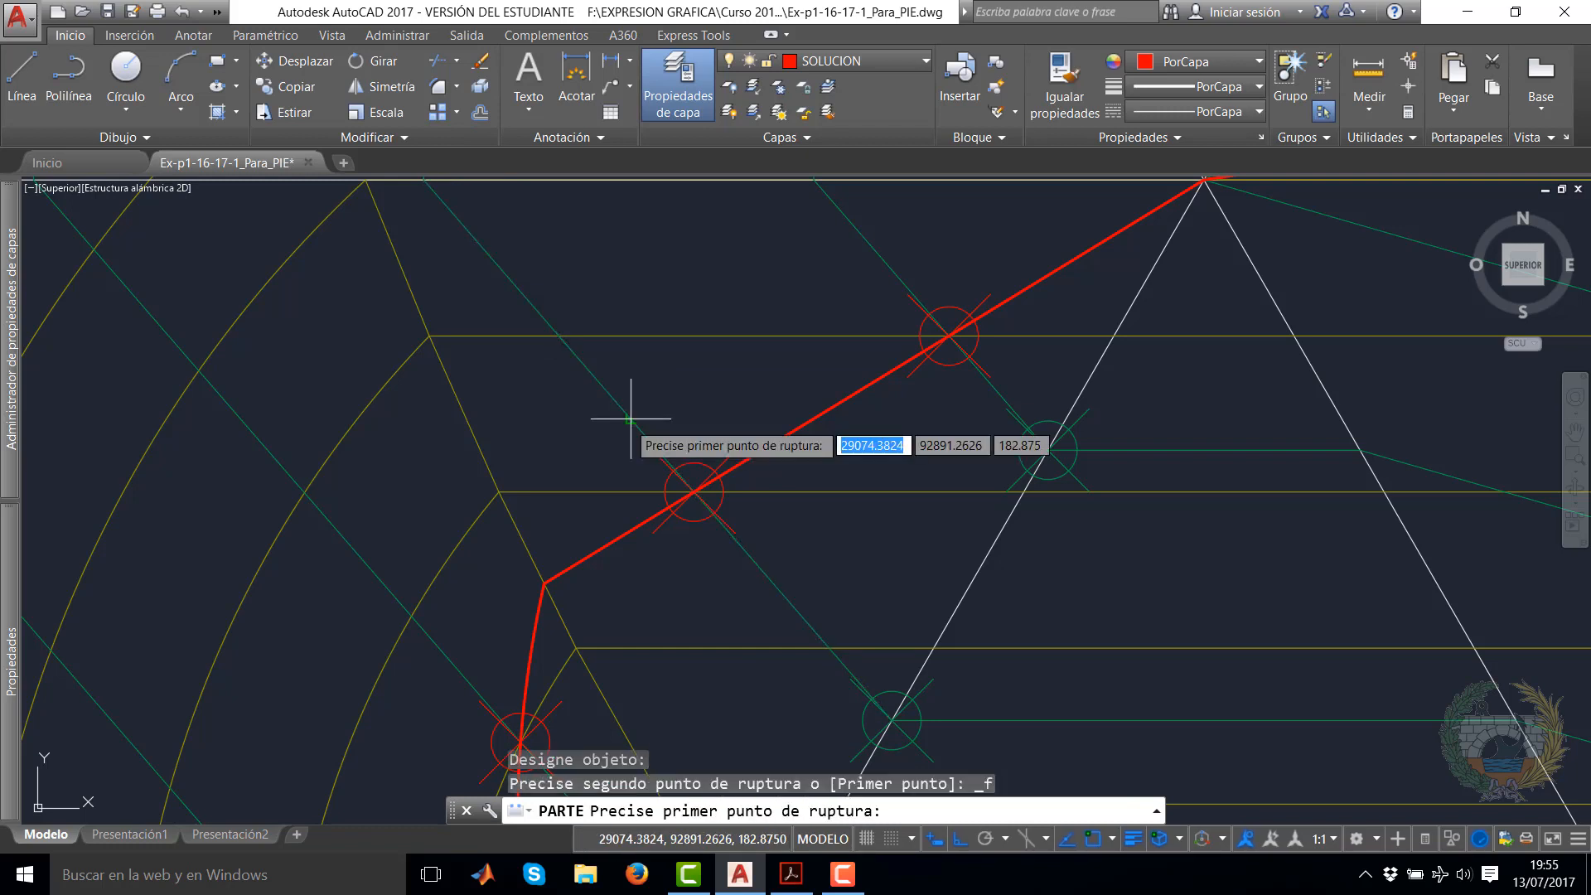
{"action": "left_click", "coordinate": [690, 485]}
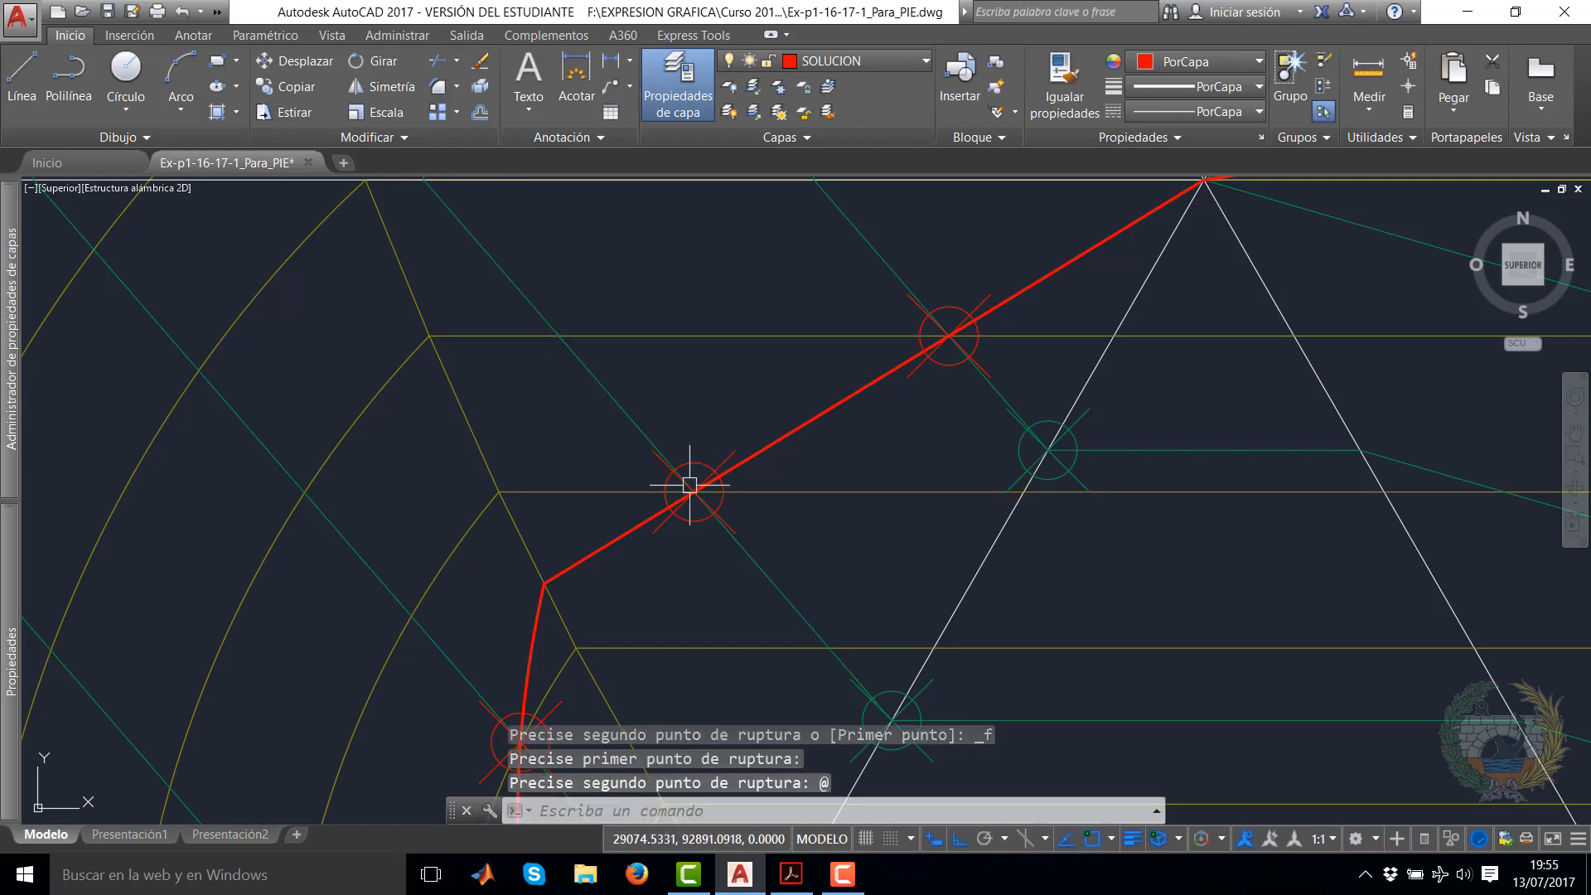
Break the third green level line between VF and VE at the red marked point on the curve descending toward E
{"action": "left_click", "coordinate": [387, 140]}
{"action": "left_click", "coordinate": [316, 188]}
{"action": "middle_click_drag", "start_coordinate": [542, 485], "coordinate": [613, 257]}
{"action": "left_click", "coordinate": [537, 452]}
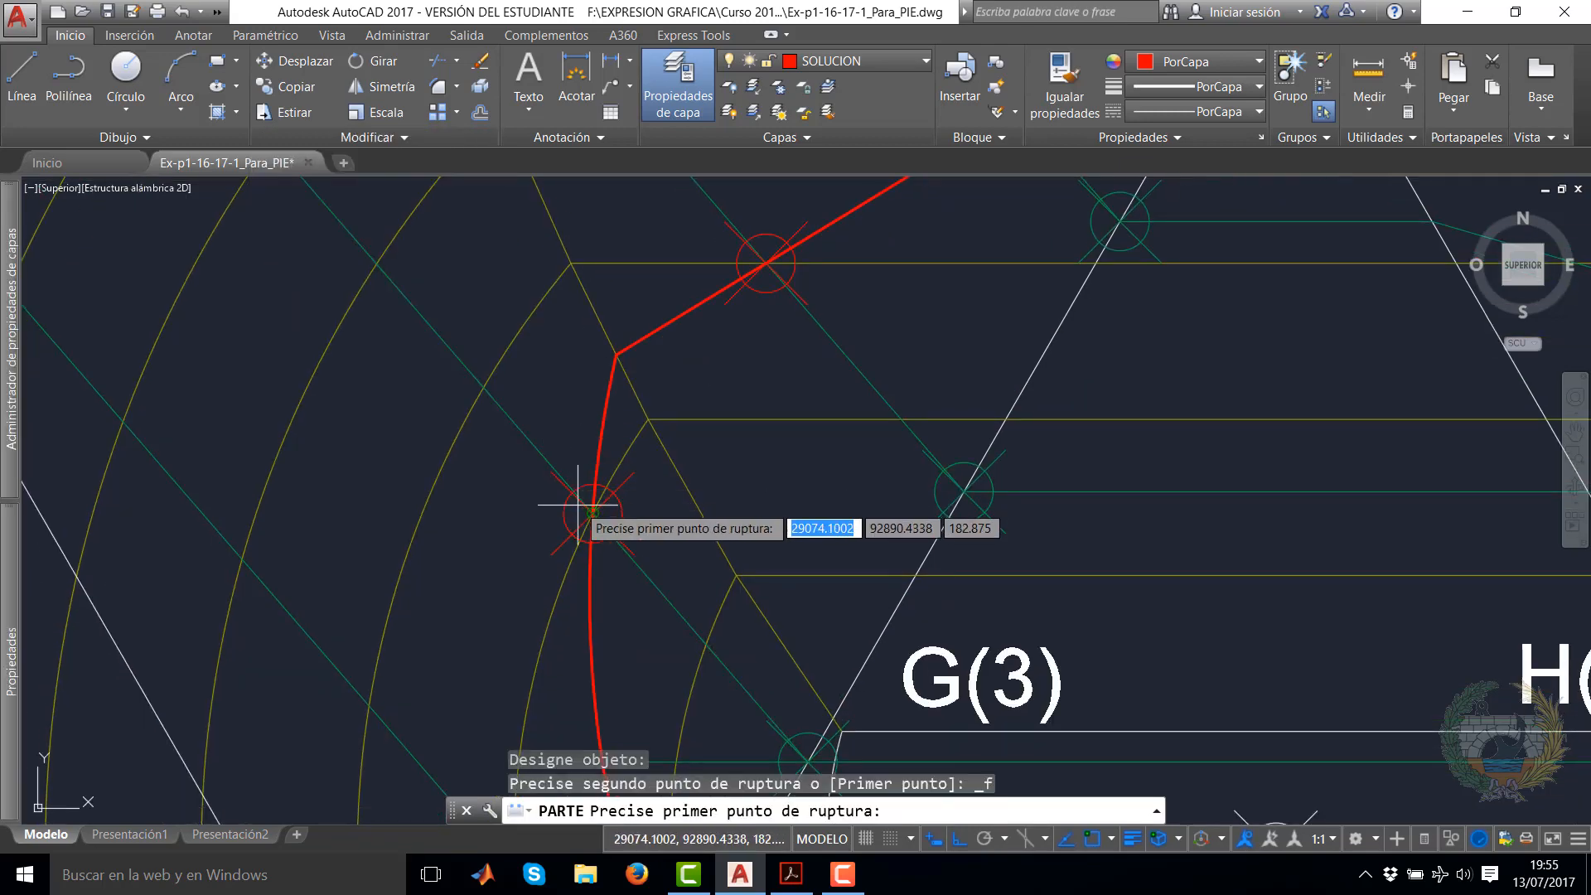
{"action": "left_click", "coordinate": [579, 506]}
Break the lowest horizontal green level line at the red marked point beside line VE
{"action": "left_click", "coordinate": [387, 137]}
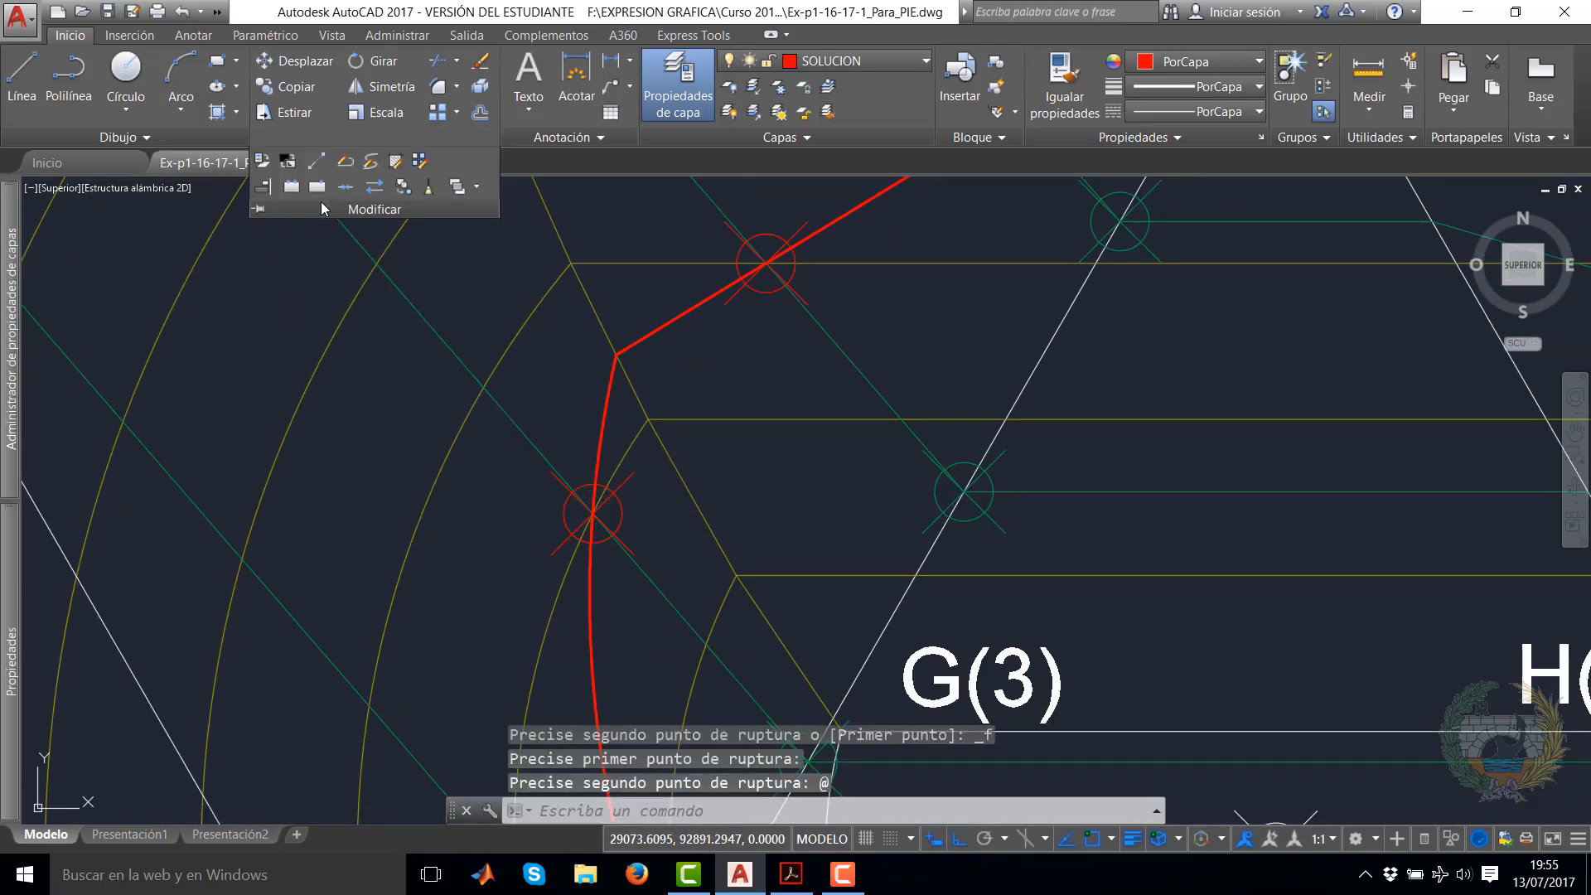
{"action": "left_click", "coordinate": [317, 188]}
{"action": "scroll", "coordinate": [455, 519], "scroll_direction": "down", "scroll_amount": 2}
{"action": "middle_click_drag", "start_coordinate": [455, 519], "coordinate": [537, 260]}
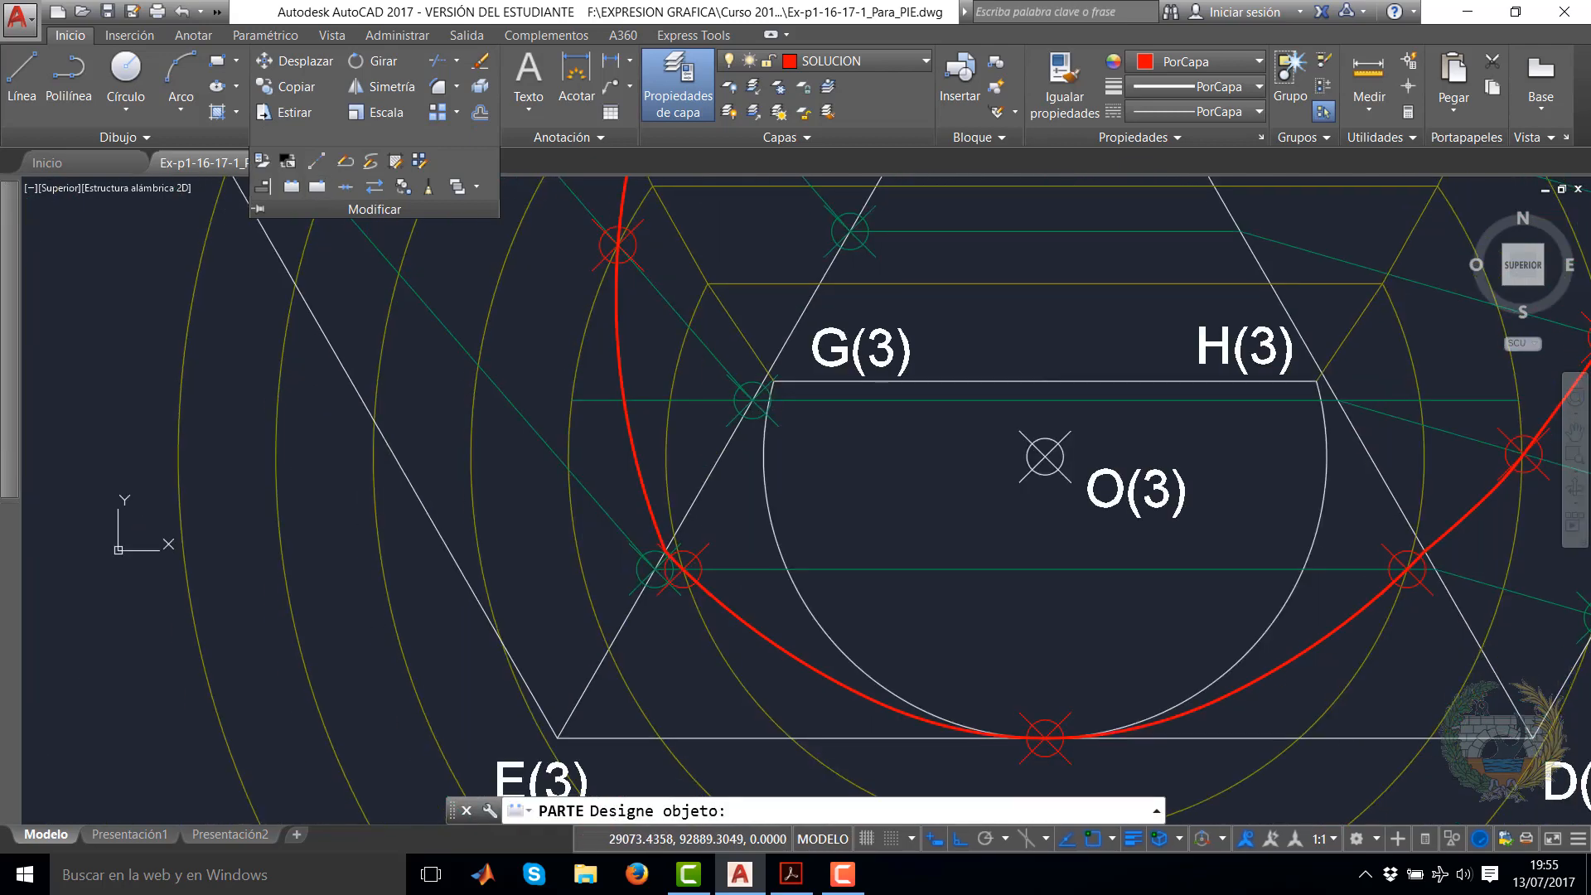
{"action": "scroll", "coordinate": [670, 584], "scroll_direction": "up", "scroll_amount": 5}
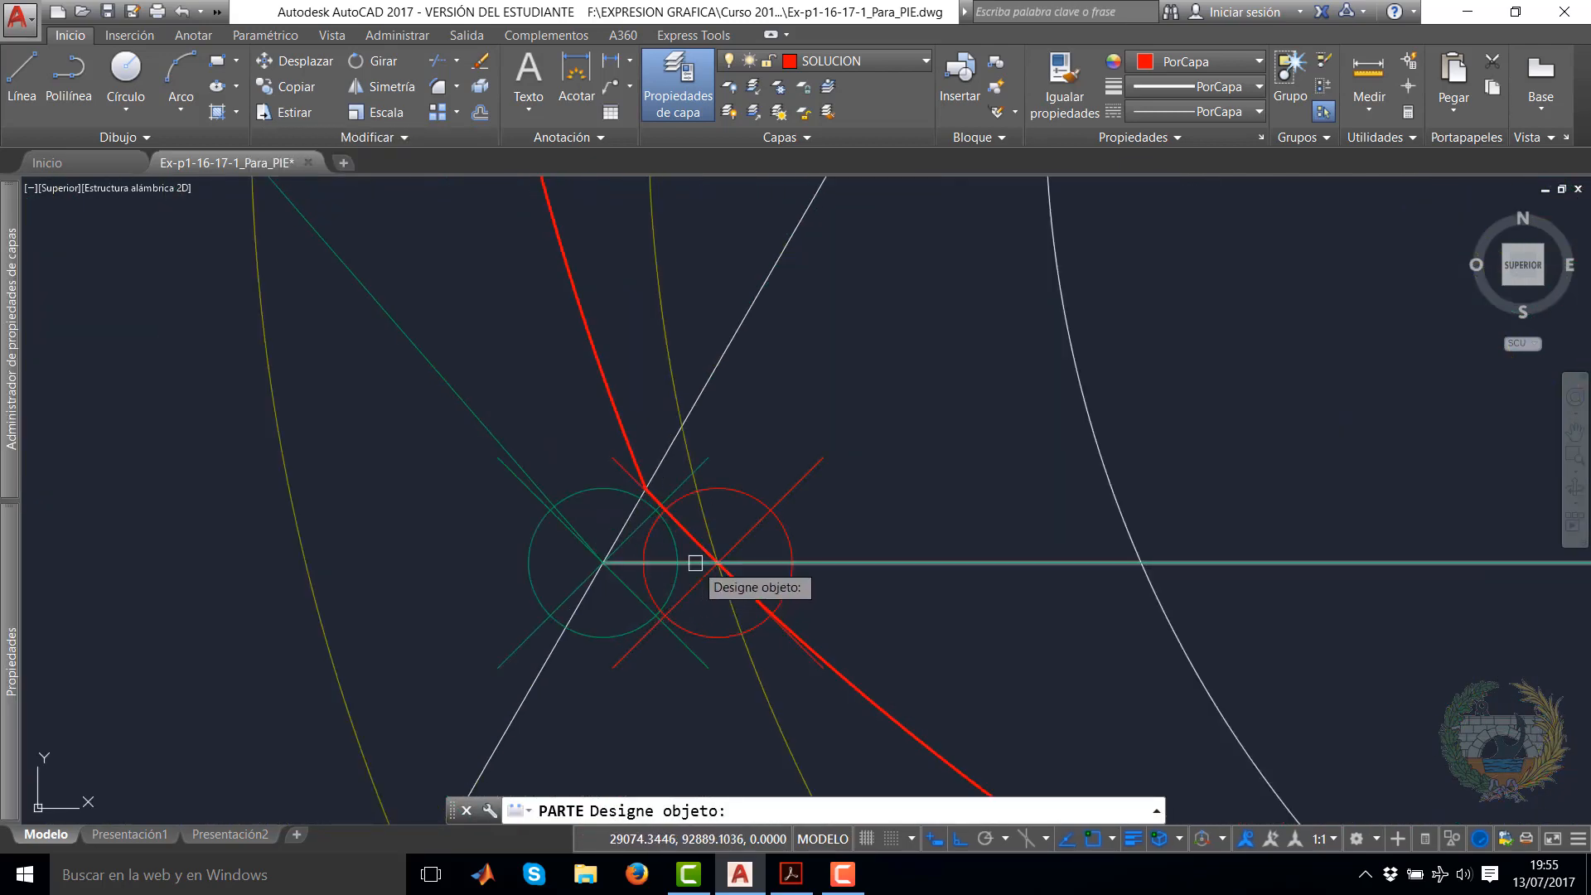
{"action": "left_click", "coordinate": [696, 559]}
{"action": "left_click", "coordinate": [714, 562]}
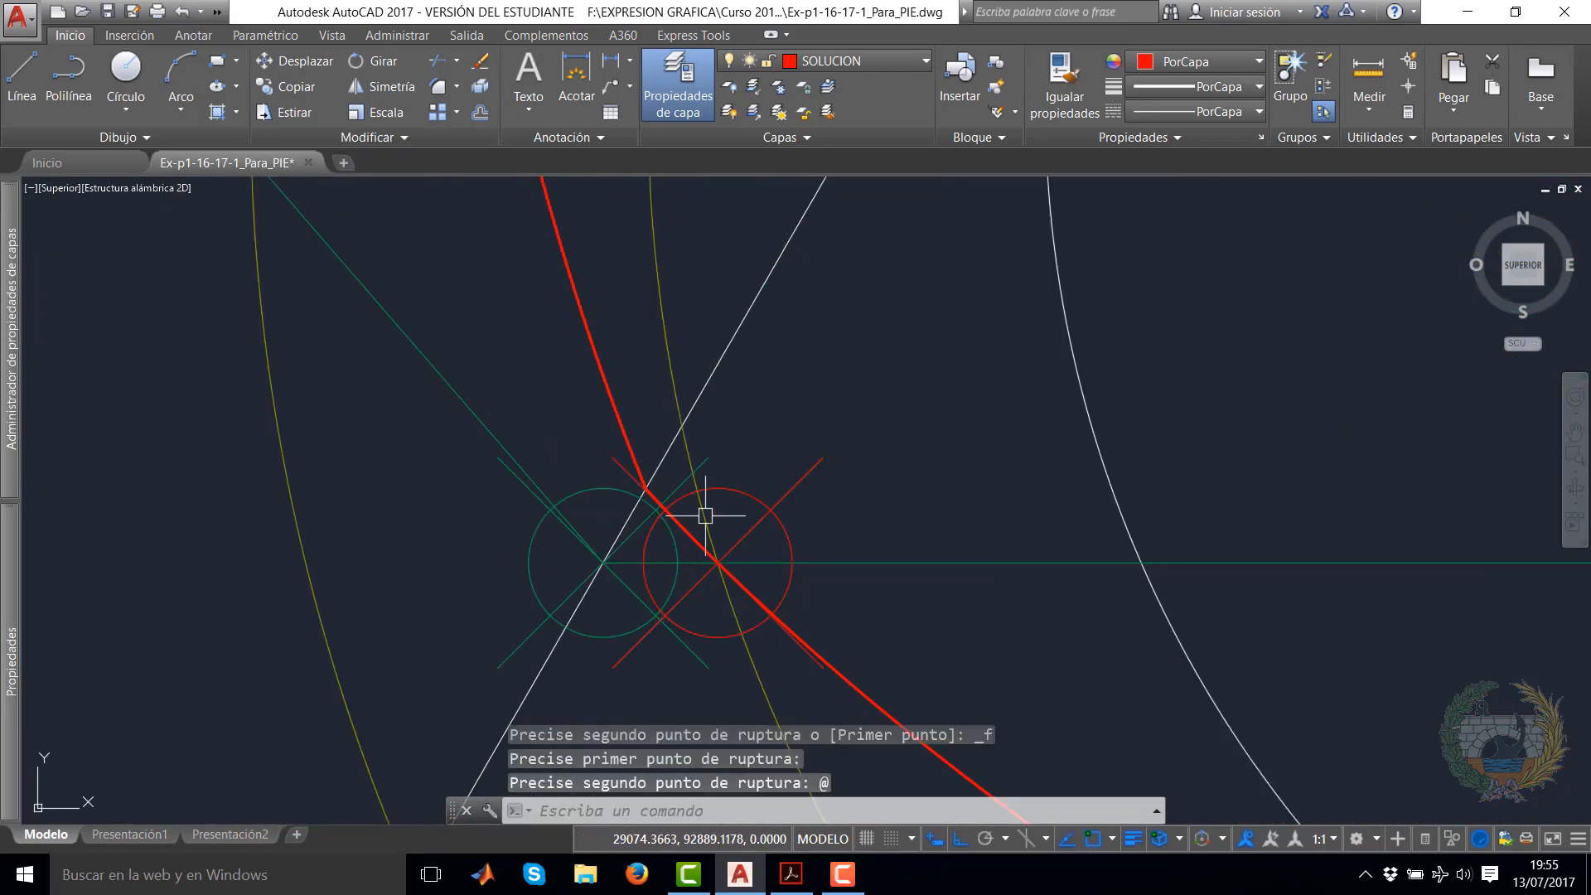
Break the lowest horizontal green level line at its other red marked point, beside line VD
{"action": "left_click", "coordinate": [374, 141]}
{"action": "left_click", "coordinate": [322, 189]}
{"action": "scroll", "coordinate": [808, 435], "scroll_direction": "down", "scroll_amount": 6}
{"action": "middle_click_drag", "start_coordinate": [895, 450], "coordinate": [280, 454]}
{"action": "scroll", "coordinate": [854, 447], "scroll_direction": "up", "scroll_amount": 6}
{"action": "left_click", "coordinate": [778, 490]}
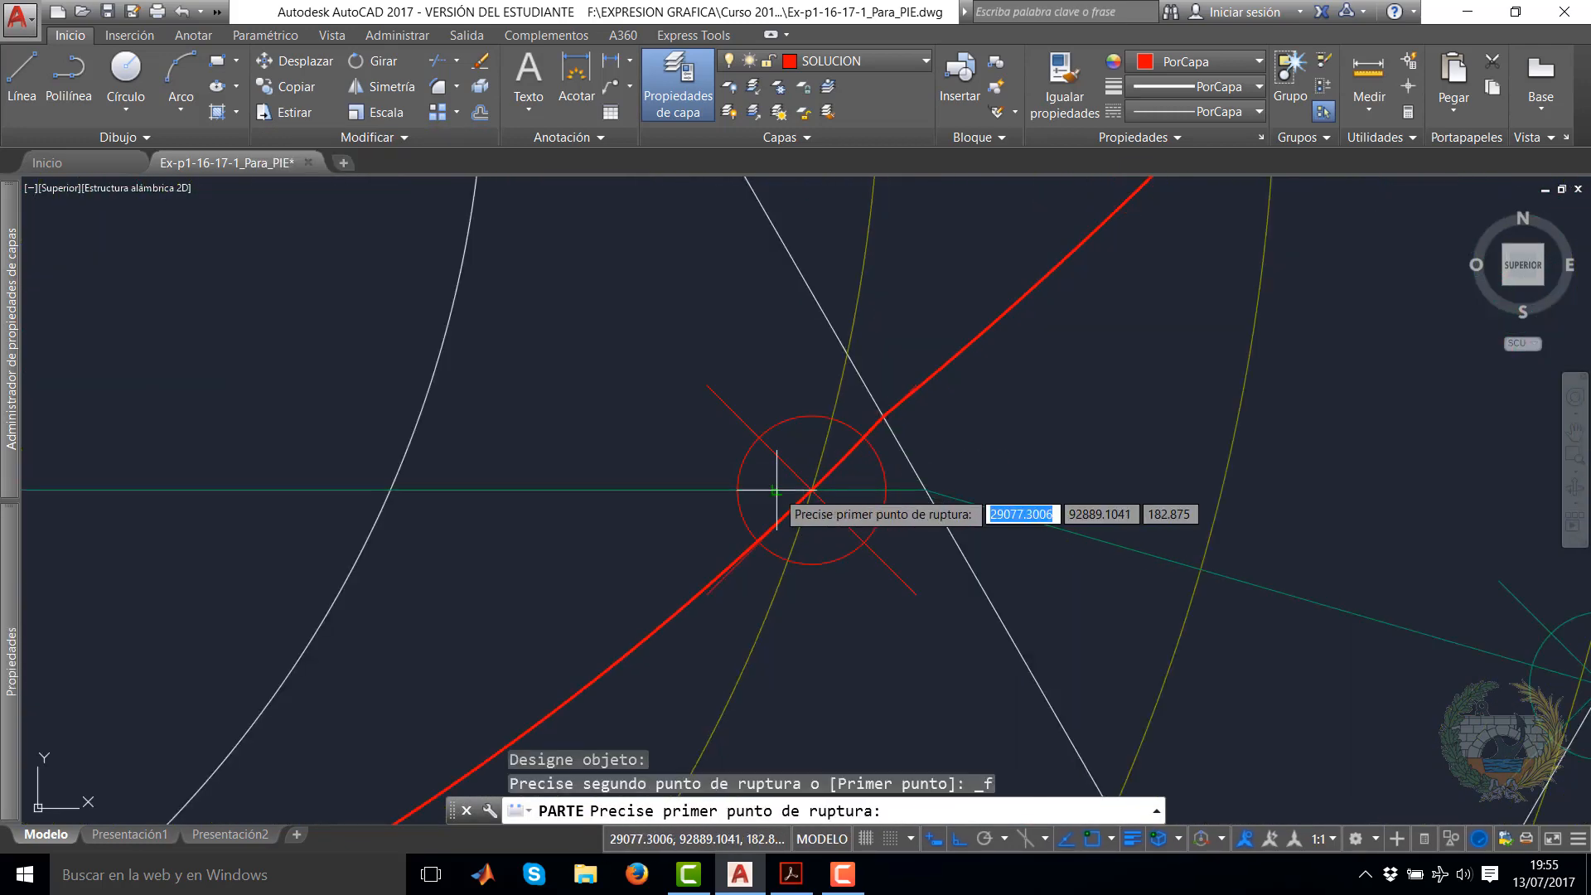
{"action": "left_click", "coordinate": [809, 491]}
Break the sloping green level line that starts on VD just below H at its red marked intersection point
{"action": "scroll", "coordinate": [902, 512], "scroll_direction": "down", "scroll_amount": 8}
{"action": "middle_click_drag", "start_coordinate": [988, 477], "coordinate": [865, 555]}
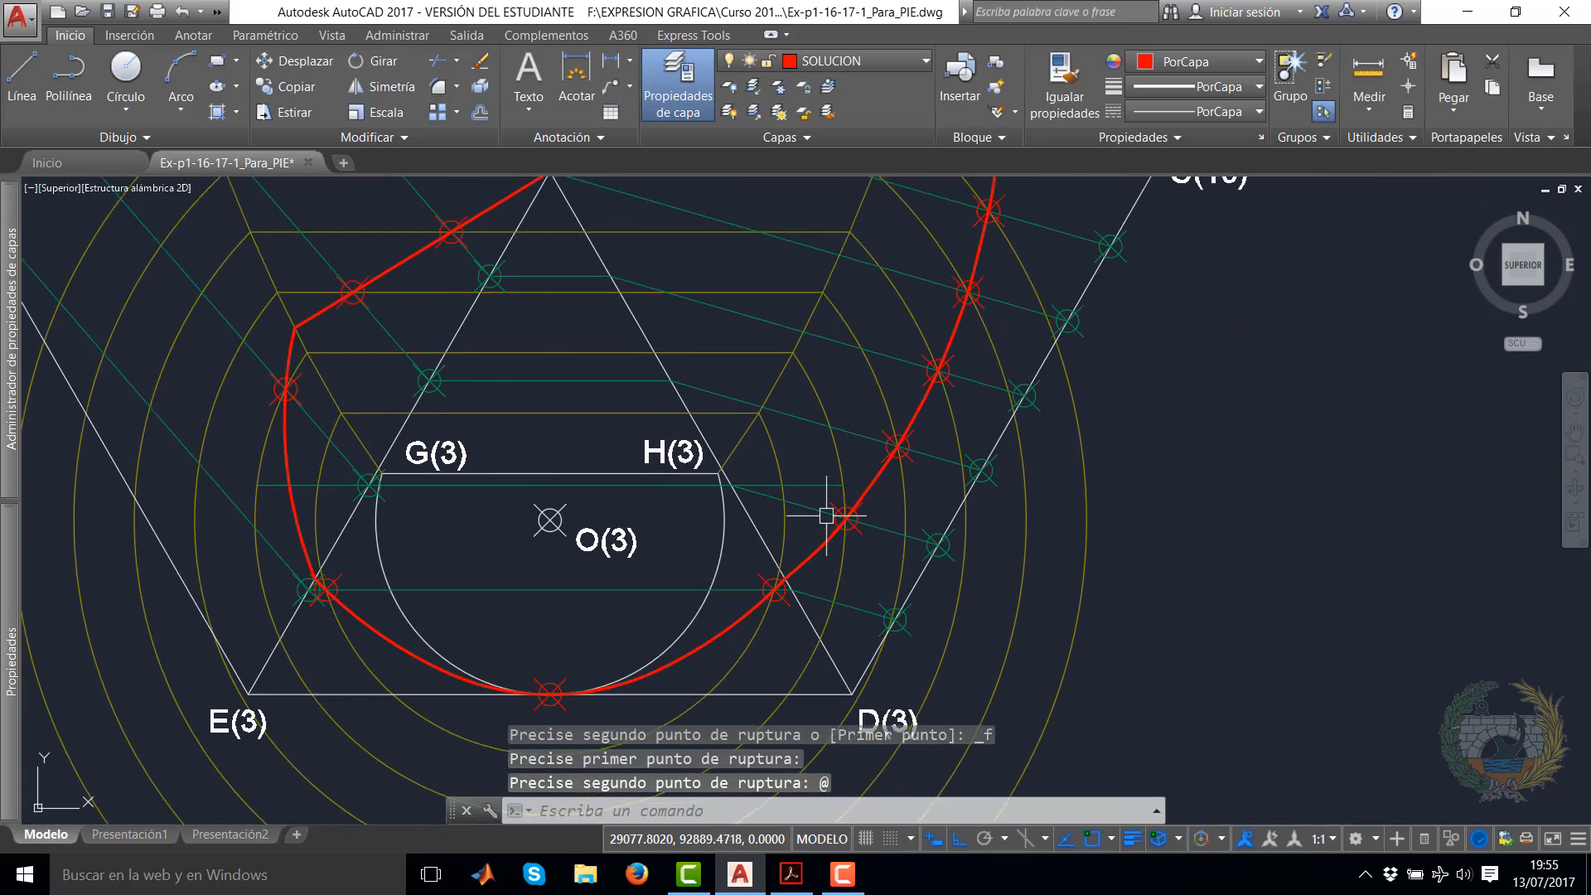
{"action": "scroll", "coordinate": [826, 516], "scroll_direction": "up", "scroll_amount": 4}
{"action": "left_click", "coordinate": [365, 138]}
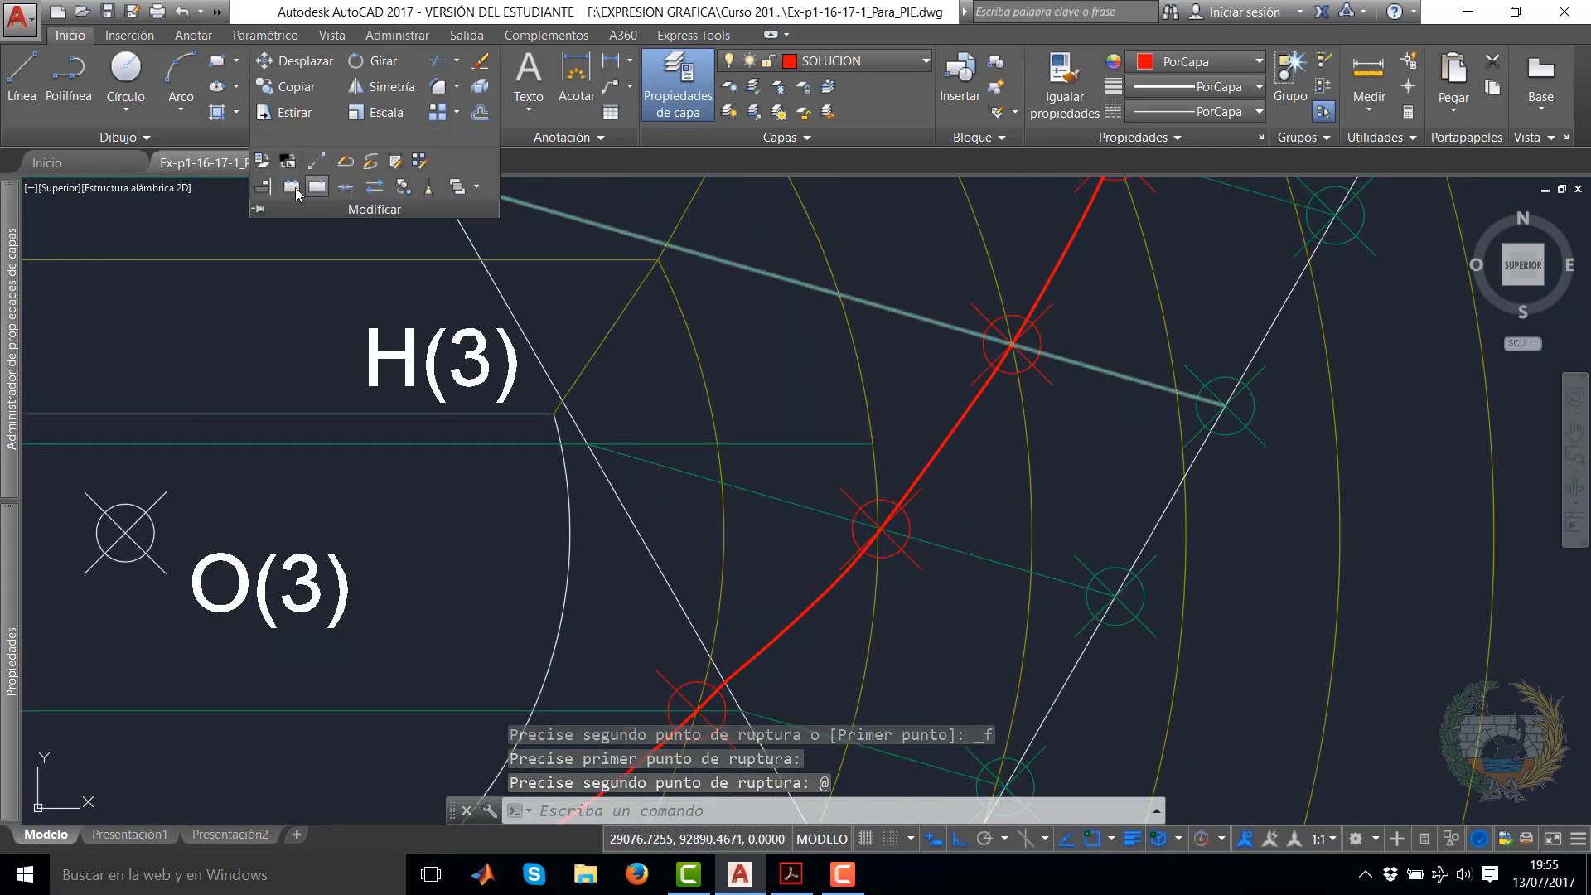
{"action": "left_click", "coordinate": [317, 185]}
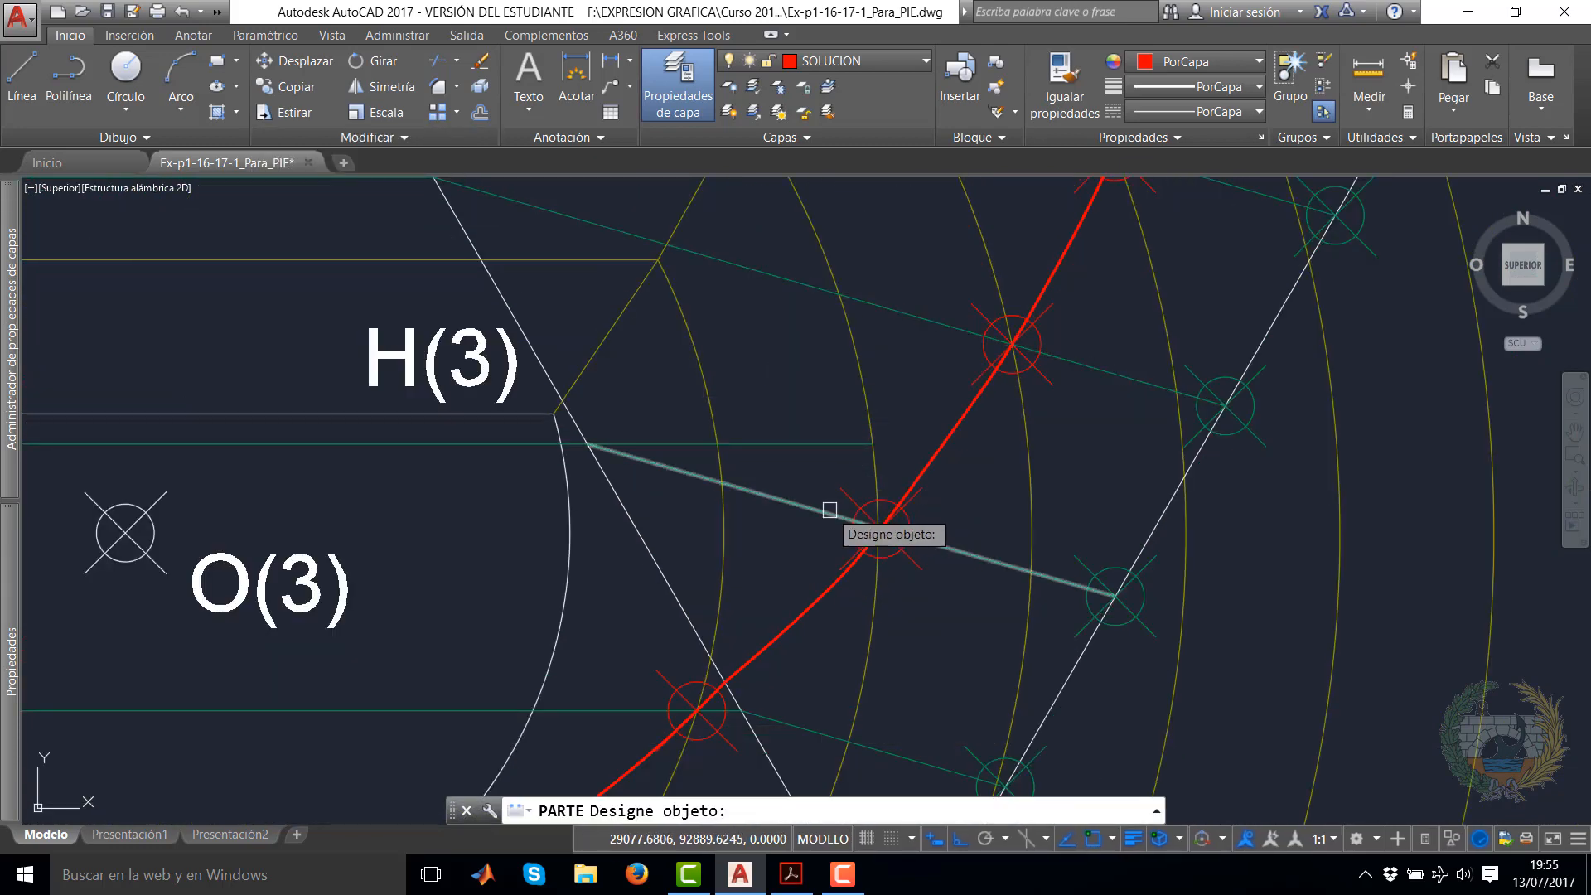
{"action": "left_click", "coordinate": [866, 528]}
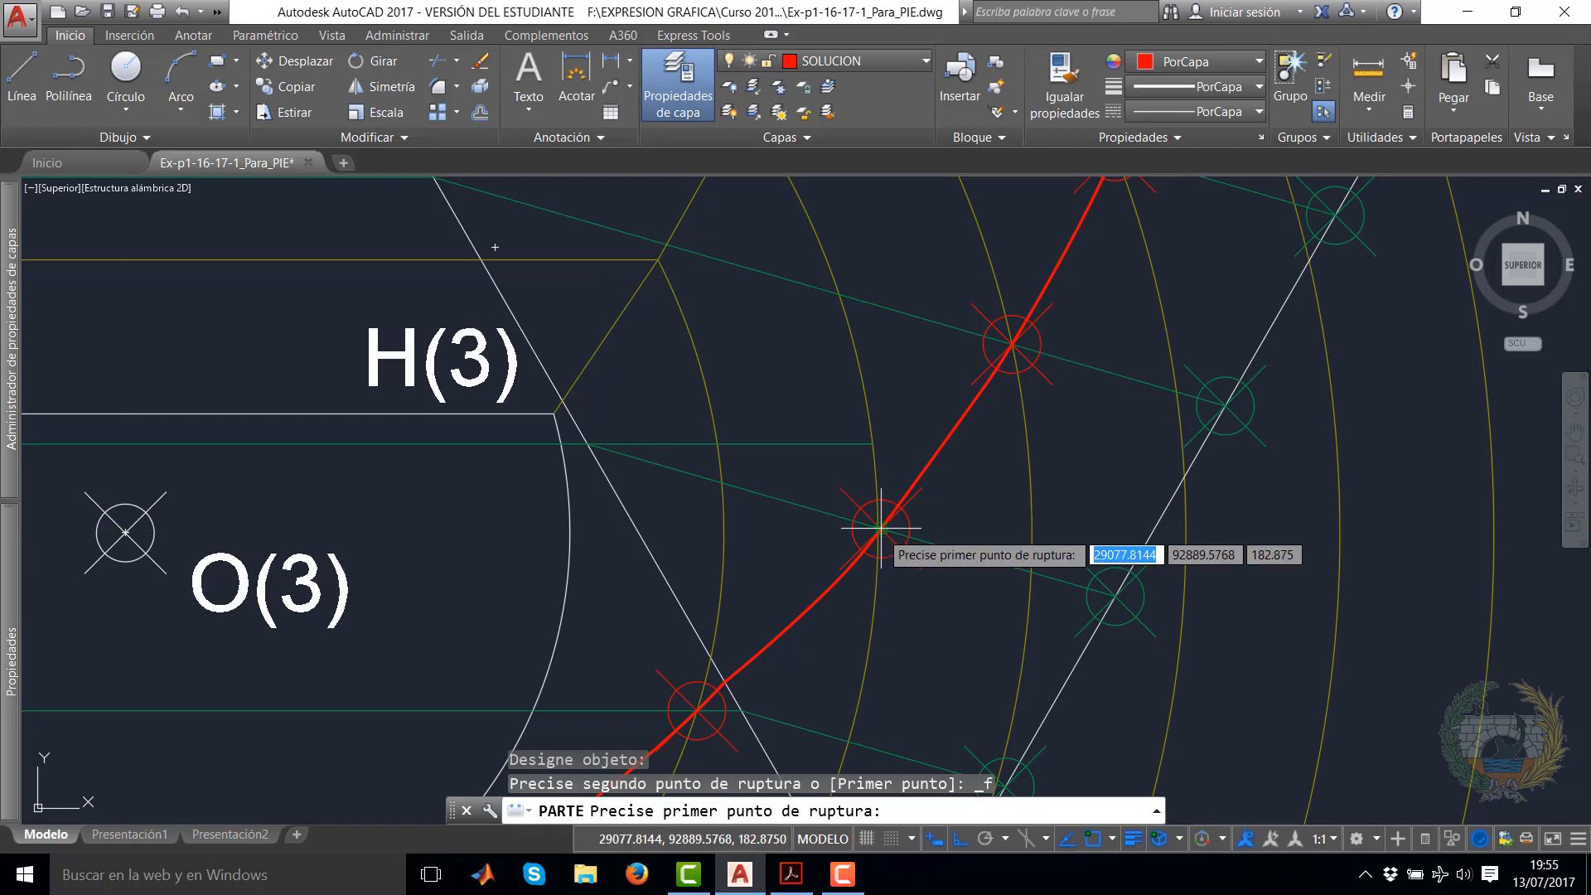
{"action": "left_click", "coordinate": [880, 528]}
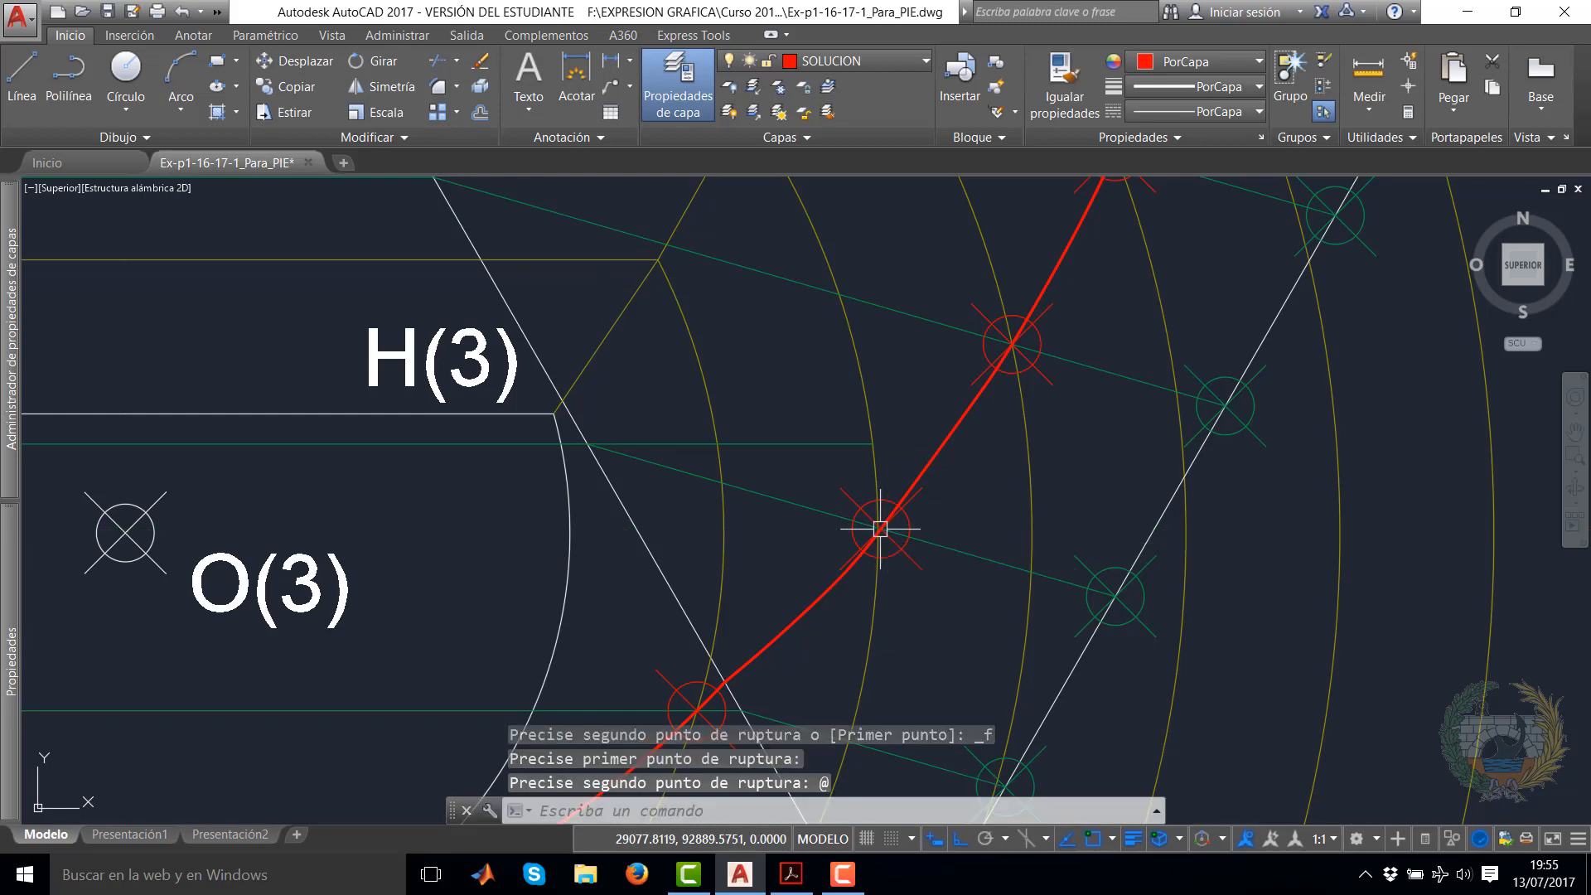
Break the next sloping level line above H at its red marked point, second along the red curve from VD toward VC
{"action": "left_click", "coordinate": [282, 136]}
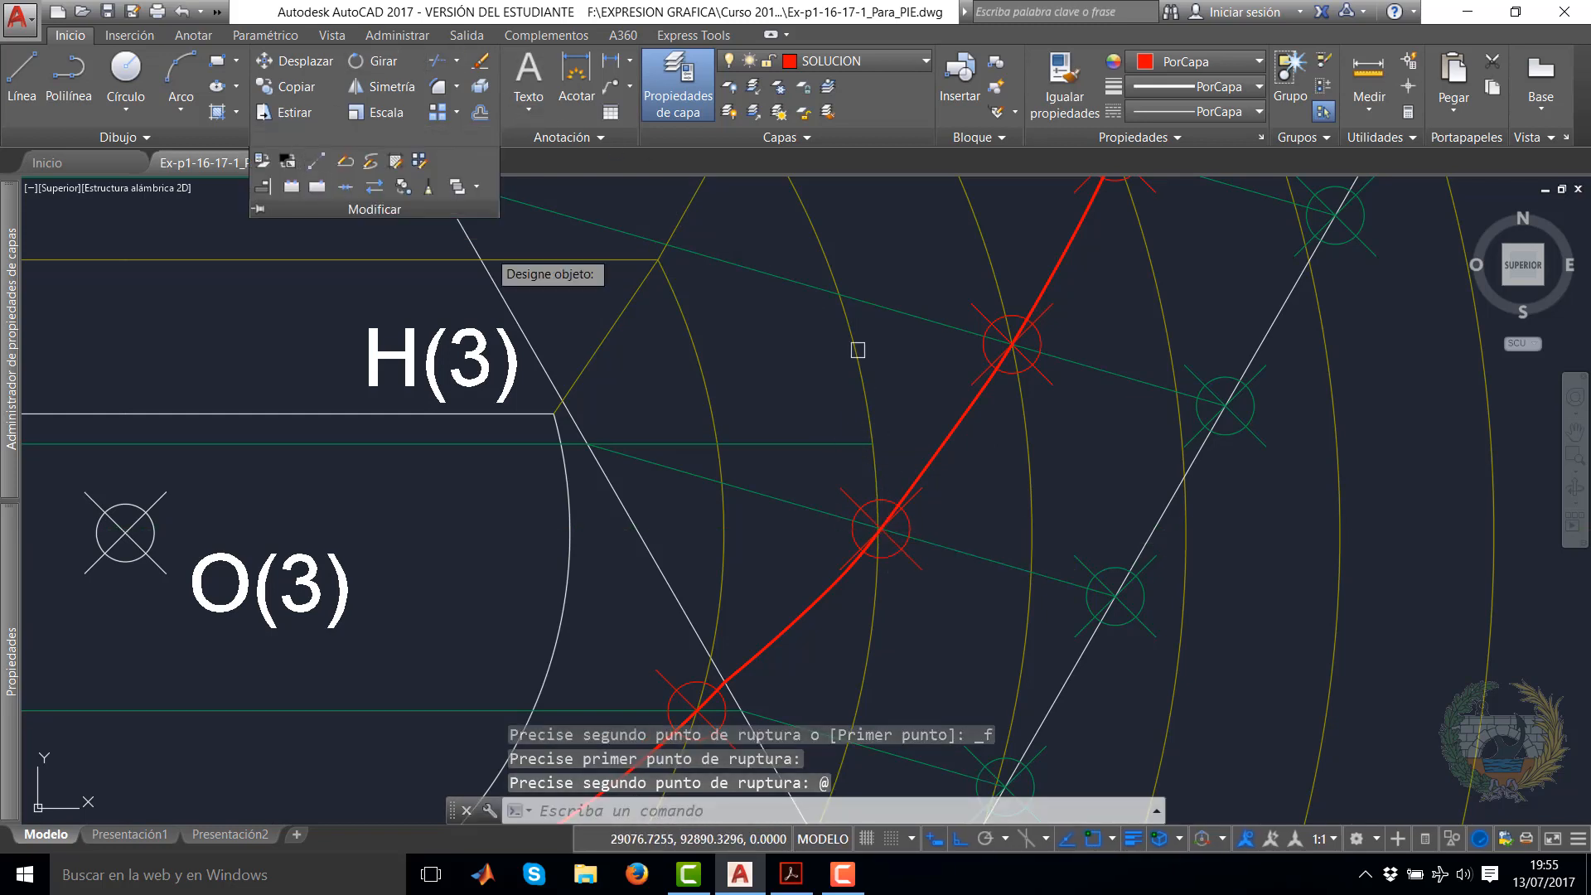
{"action": "left_click", "coordinate": [991, 343]}
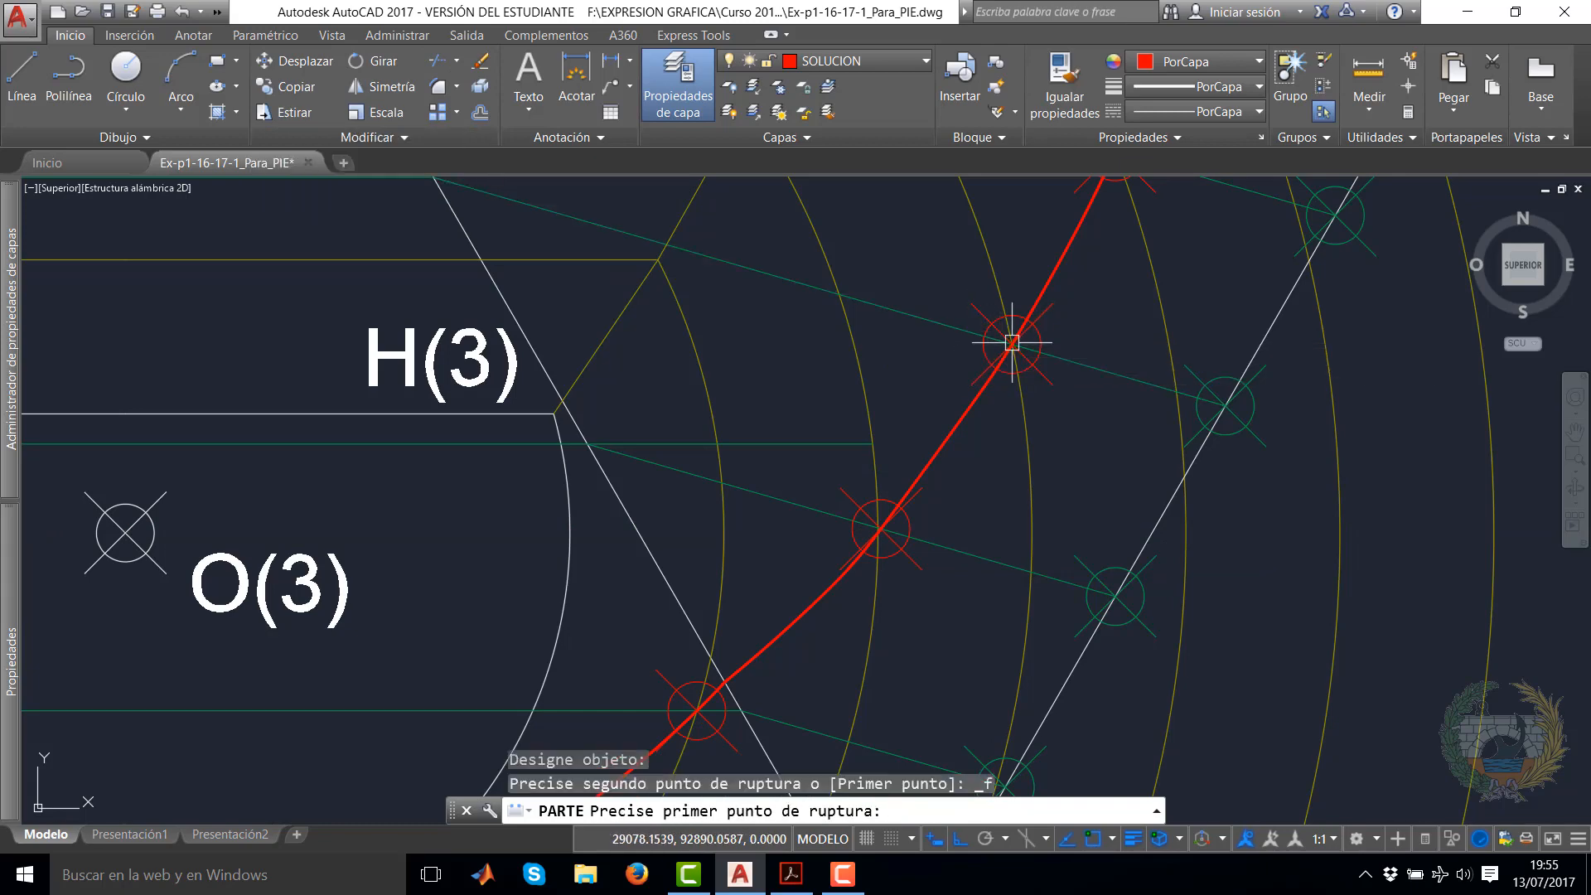
{"action": "left_click", "coordinate": [1012, 342]}
Break the third sloping level line between VD and VC at its red marked intersection point
{"action": "middle_click_drag", "start_coordinate": [998, 285], "coordinate": [700, 593]}
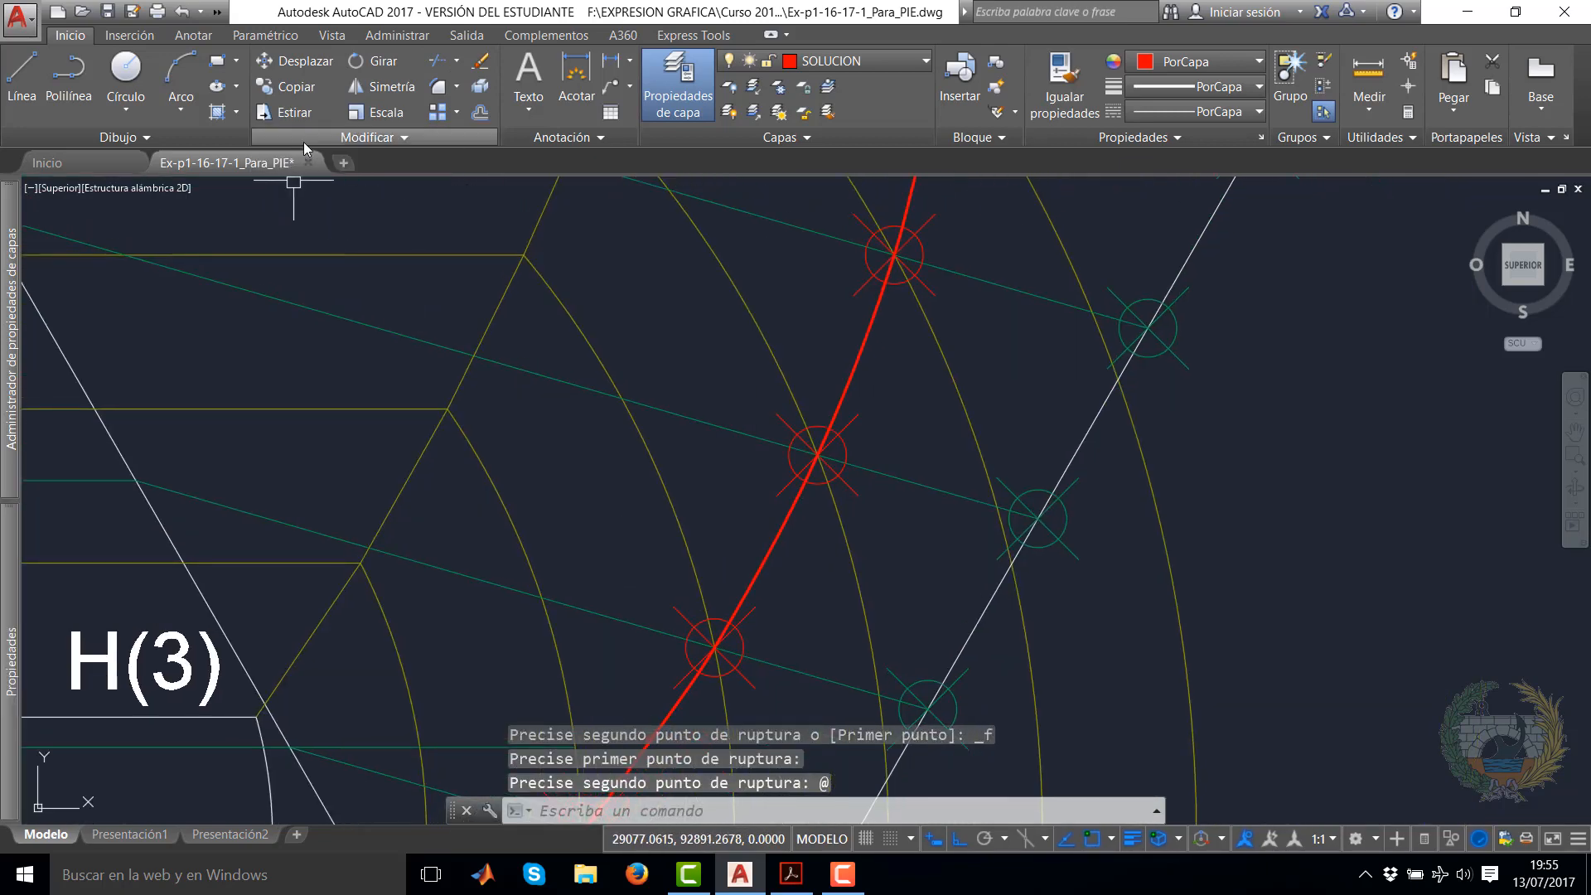
{"action": "left_click", "coordinate": [303, 143]}
{"action": "left_click", "coordinate": [335, 197]}
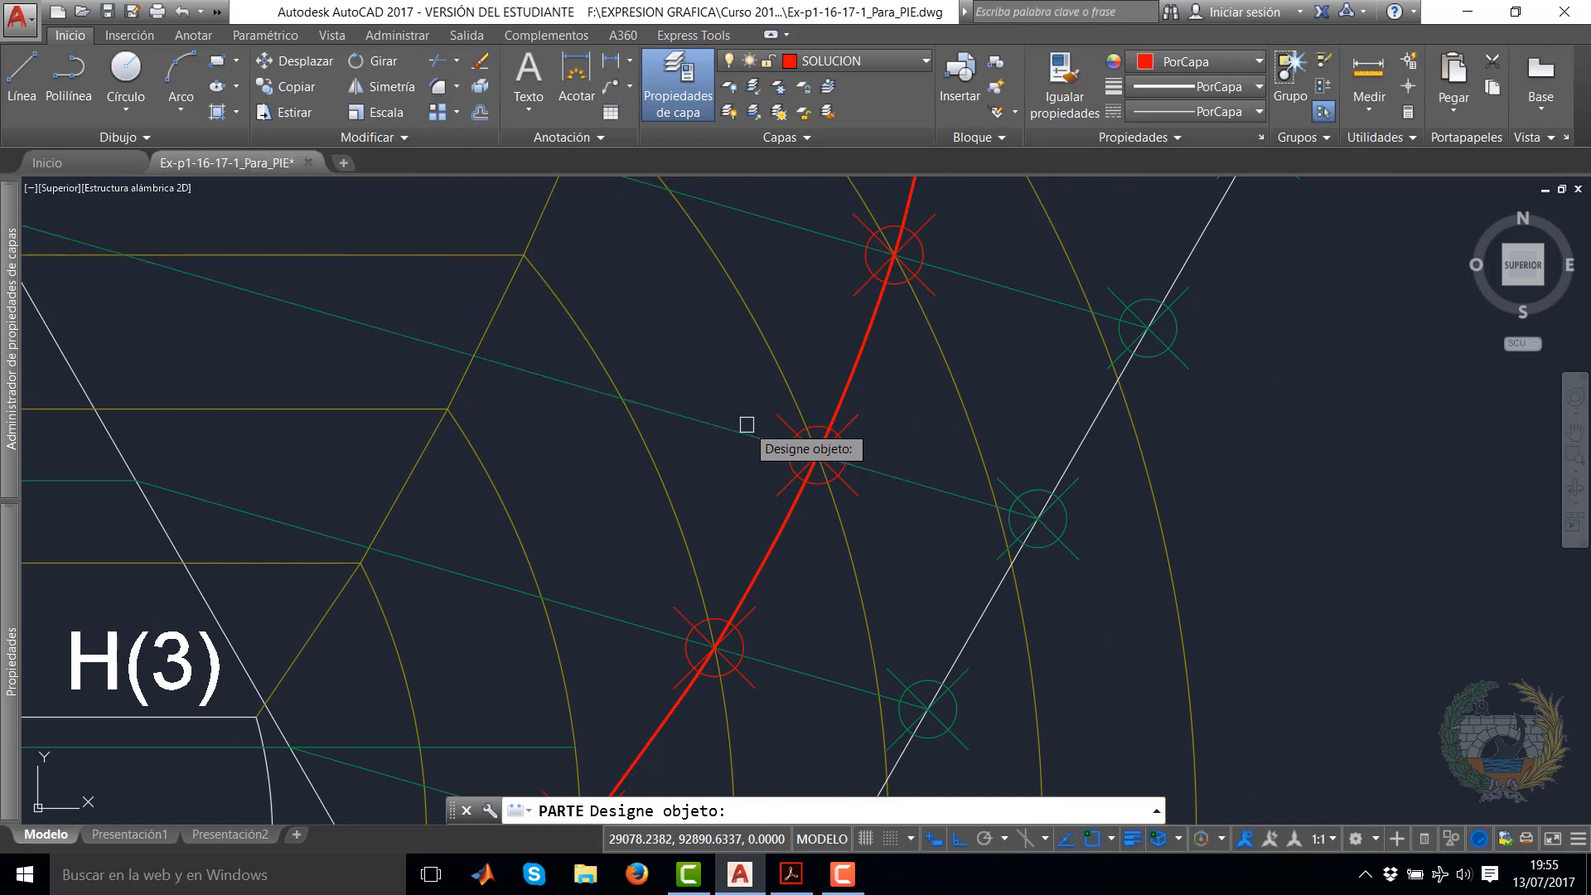
{"action": "left_click", "coordinate": [746, 424]}
{"action": "left_click", "coordinate": [817, 455]}
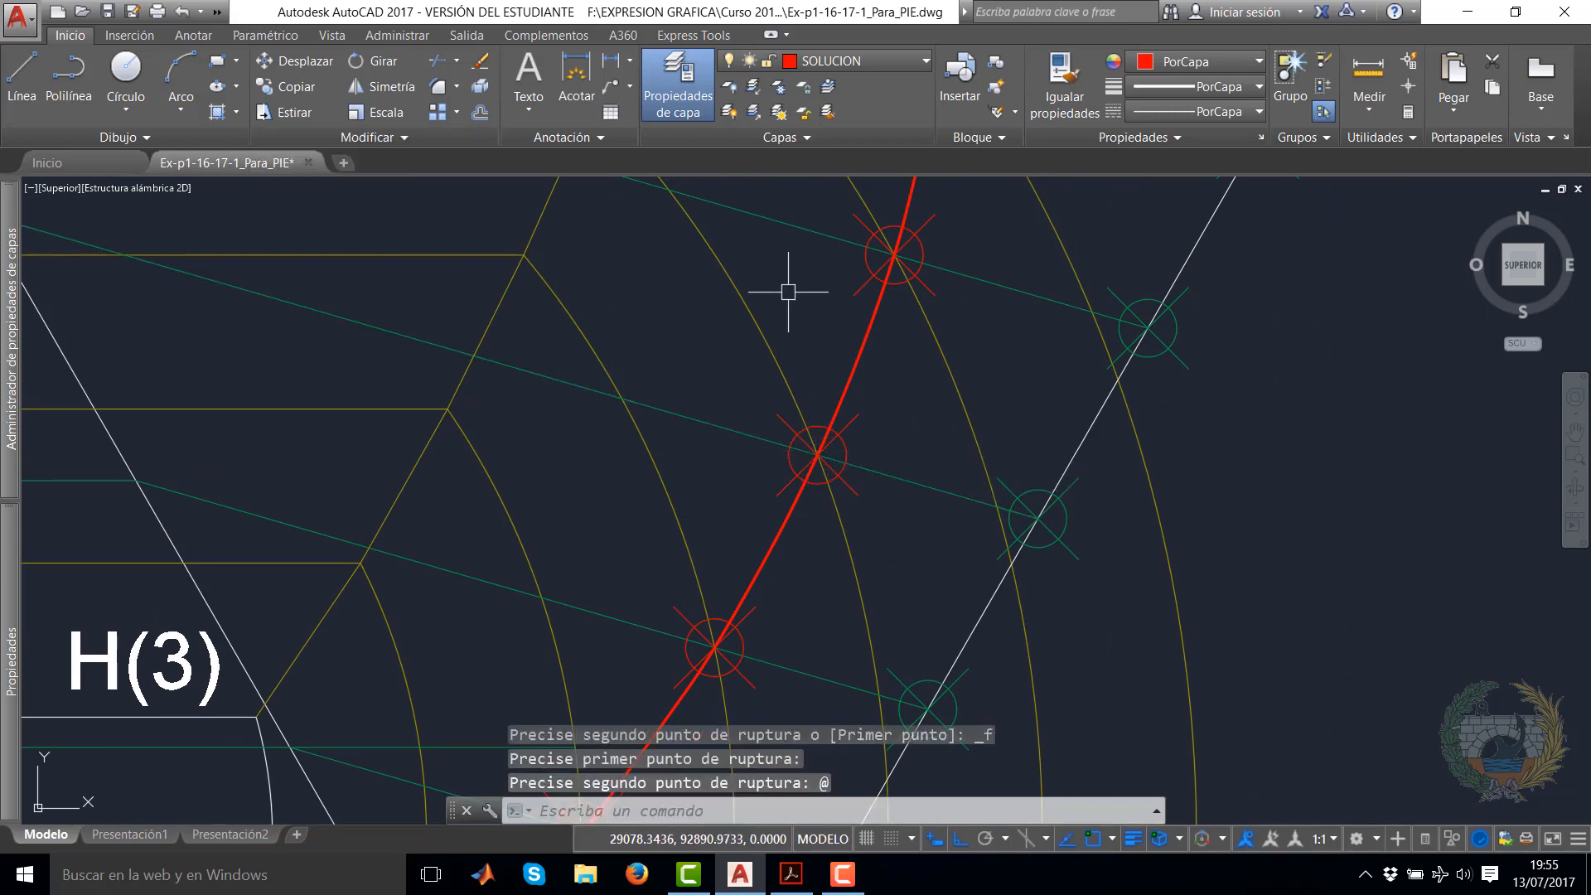
Break the fourth sloping level line between VD and VC at its red marked intersection point
{"action": "middle_click_drag", "start_coordinate": [788, 291], "coordinate": [591, 565]}
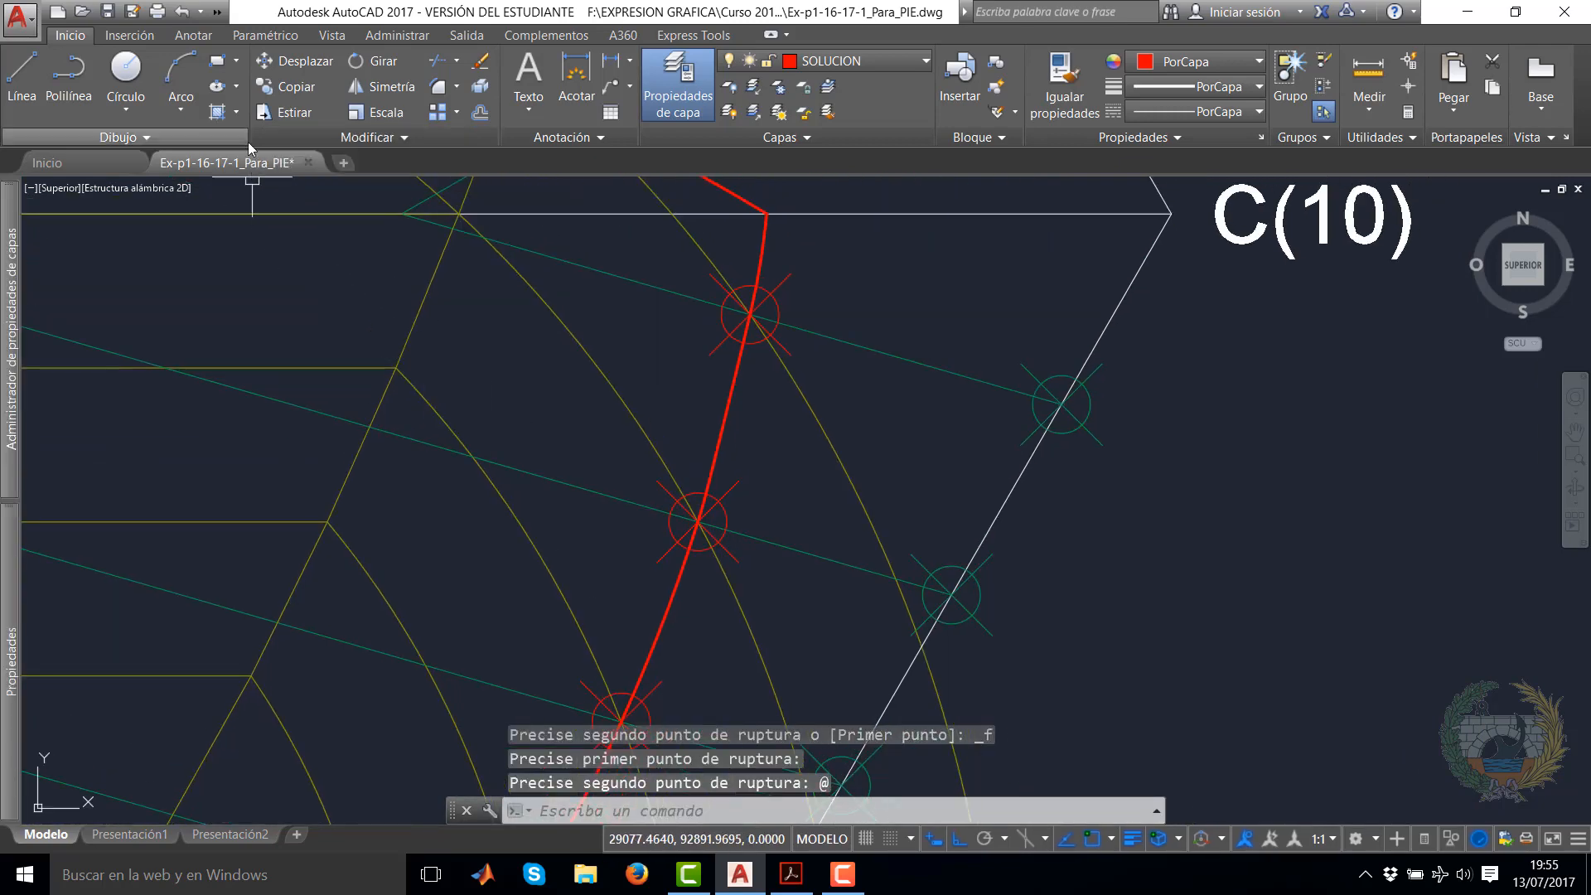
{"action": "left_click", "coordinate": [350, 143]}
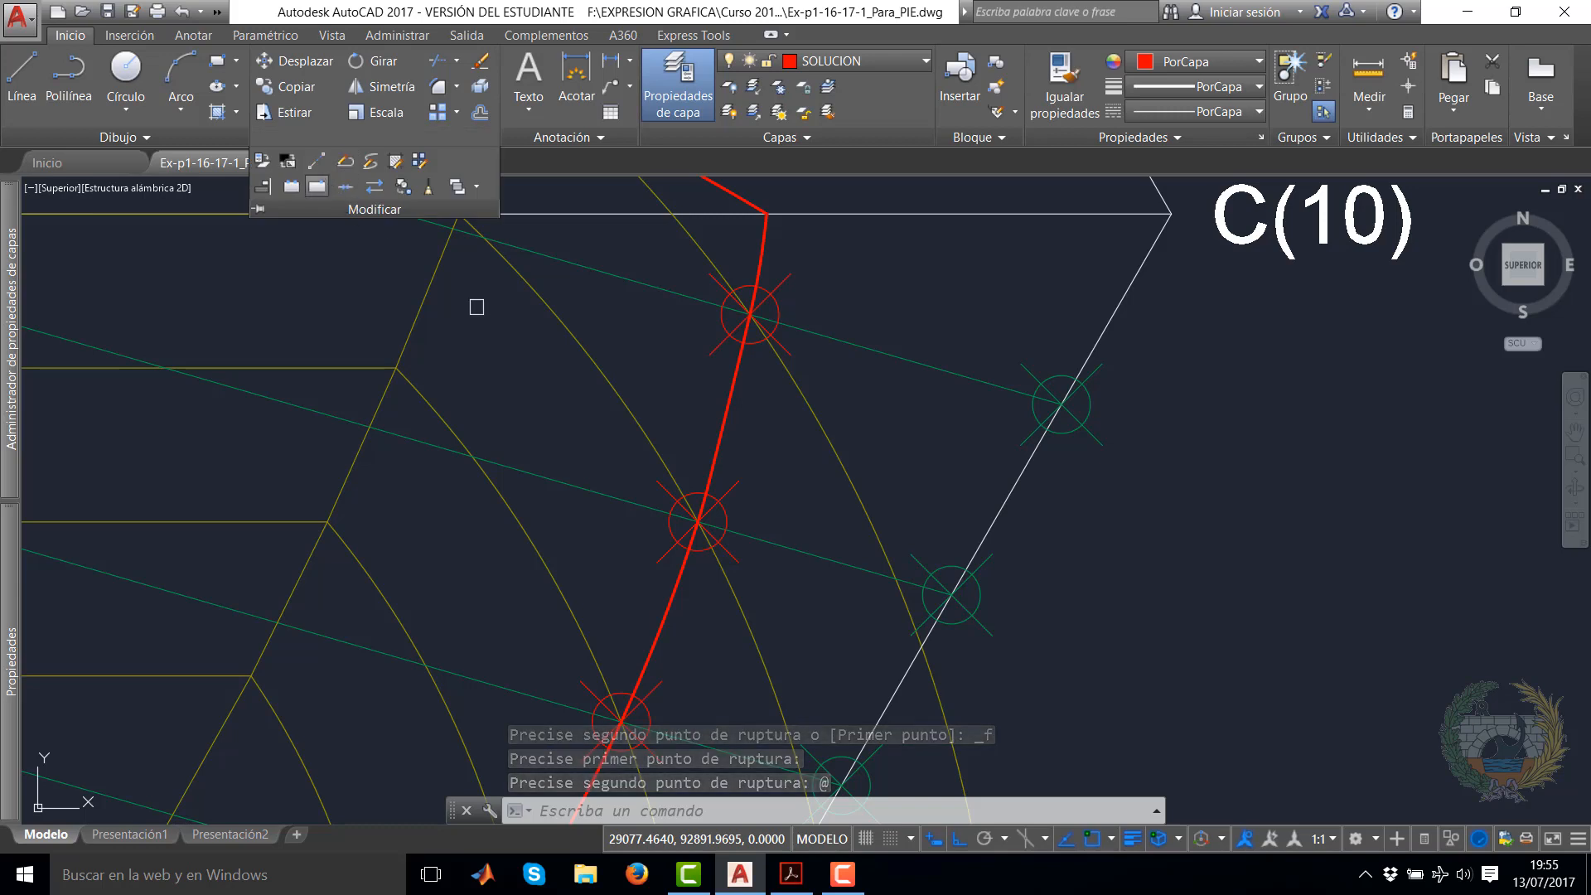
{"action": "key", "text": "Return"}
{"action": "left_click", "coordinate": [657, 514]}
{"action": "left_click", "coordinate": [696, 516]}
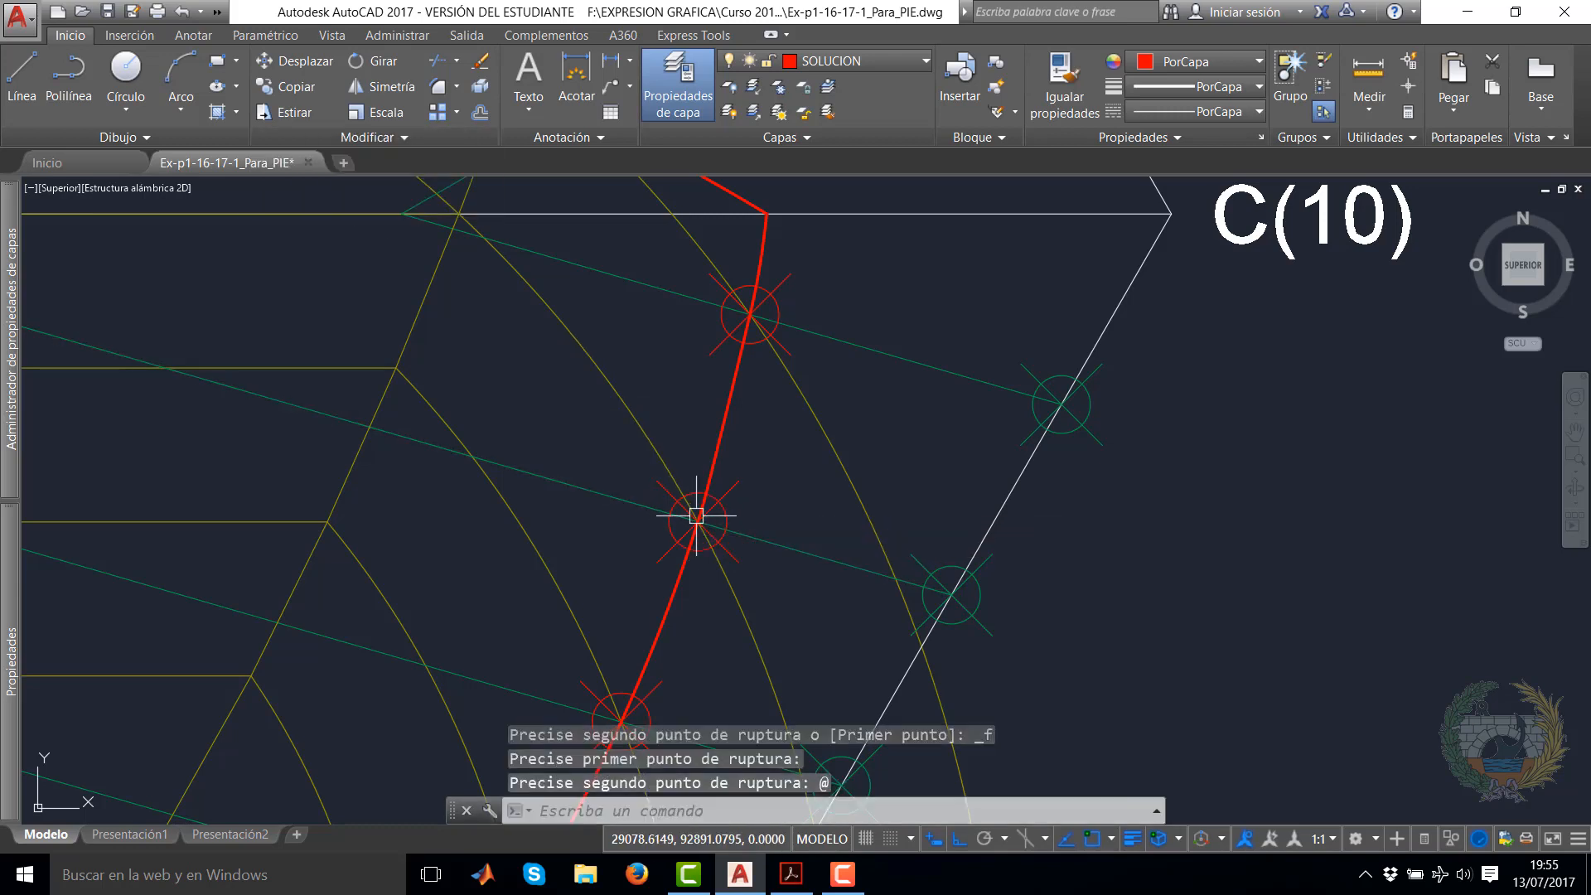
Break the uppermost sloping level line below VC at the last red marked intersection point
{"action": "left_click", "coordinate": [328, 144]}
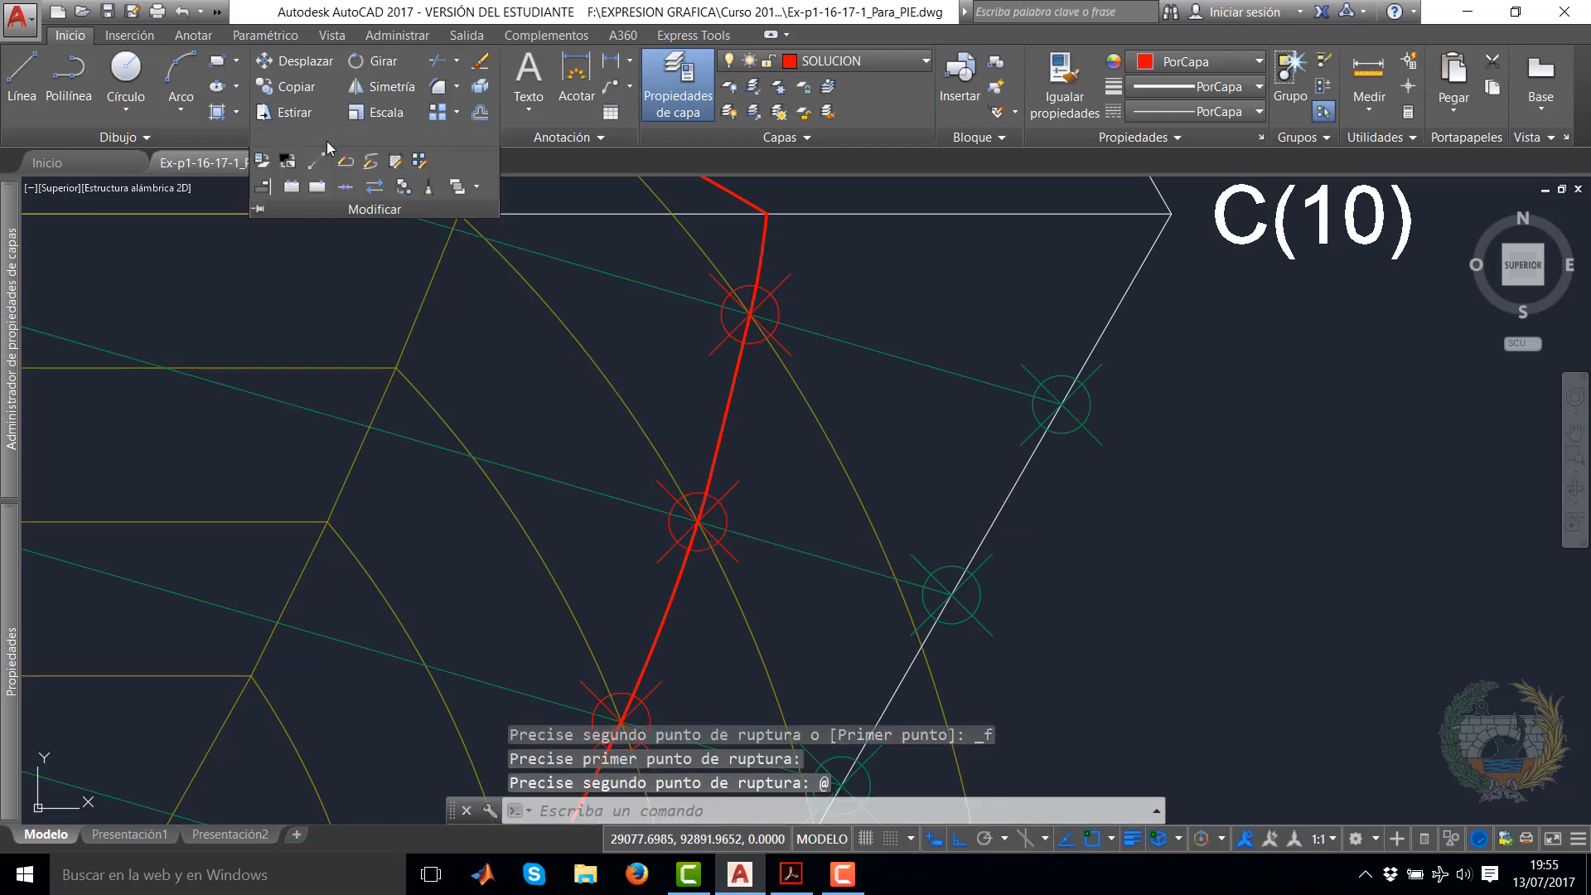
{"action": "left_click", "coordinate": [318, 187]}
{"action": "left_click", "coordinate": [671, 290]}
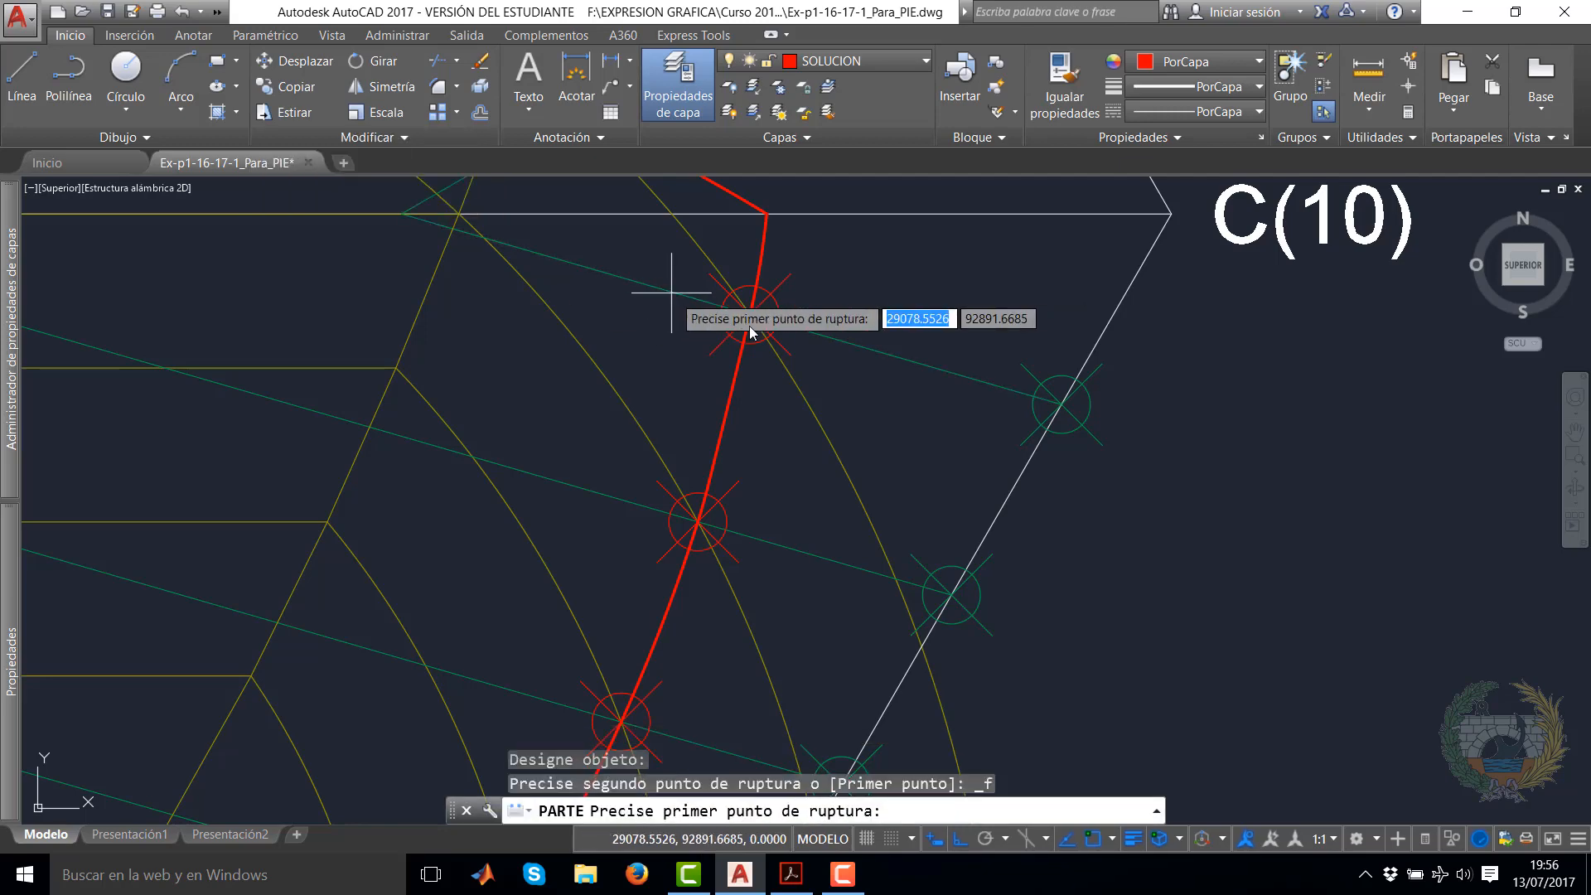
{"action": "left_click", "coordinate": [751, 316]}
{"action": "key", "text": "Escape"}
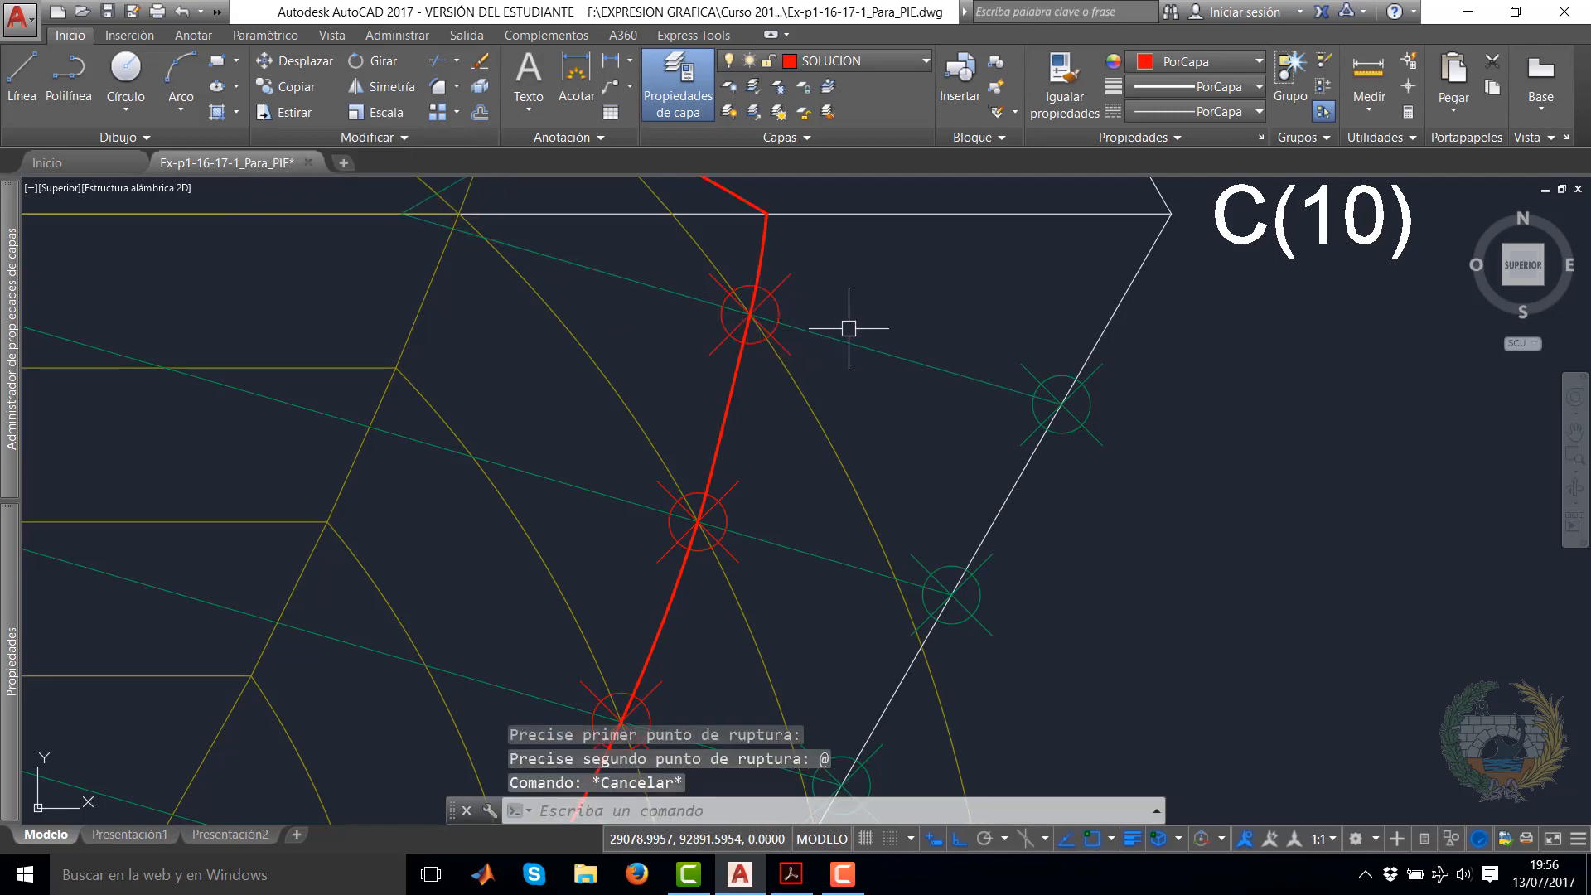
Move the visible exterior roof level lines, up to the red patio intersection line and including the short pieces near E and D, to the SOLUCION layer
{"action": "scroll", "coordinate": [861, 341], "scroll_direction": "down", "scroll_amount": 5}
{"action": "scroll", "coordinate": [846, 334], "scroll_direction": "down", "scroll_amount": 2}
{"action": "middle_click_drag", "start_coordinate": [846, 334], "coordinate": [904, 402]}
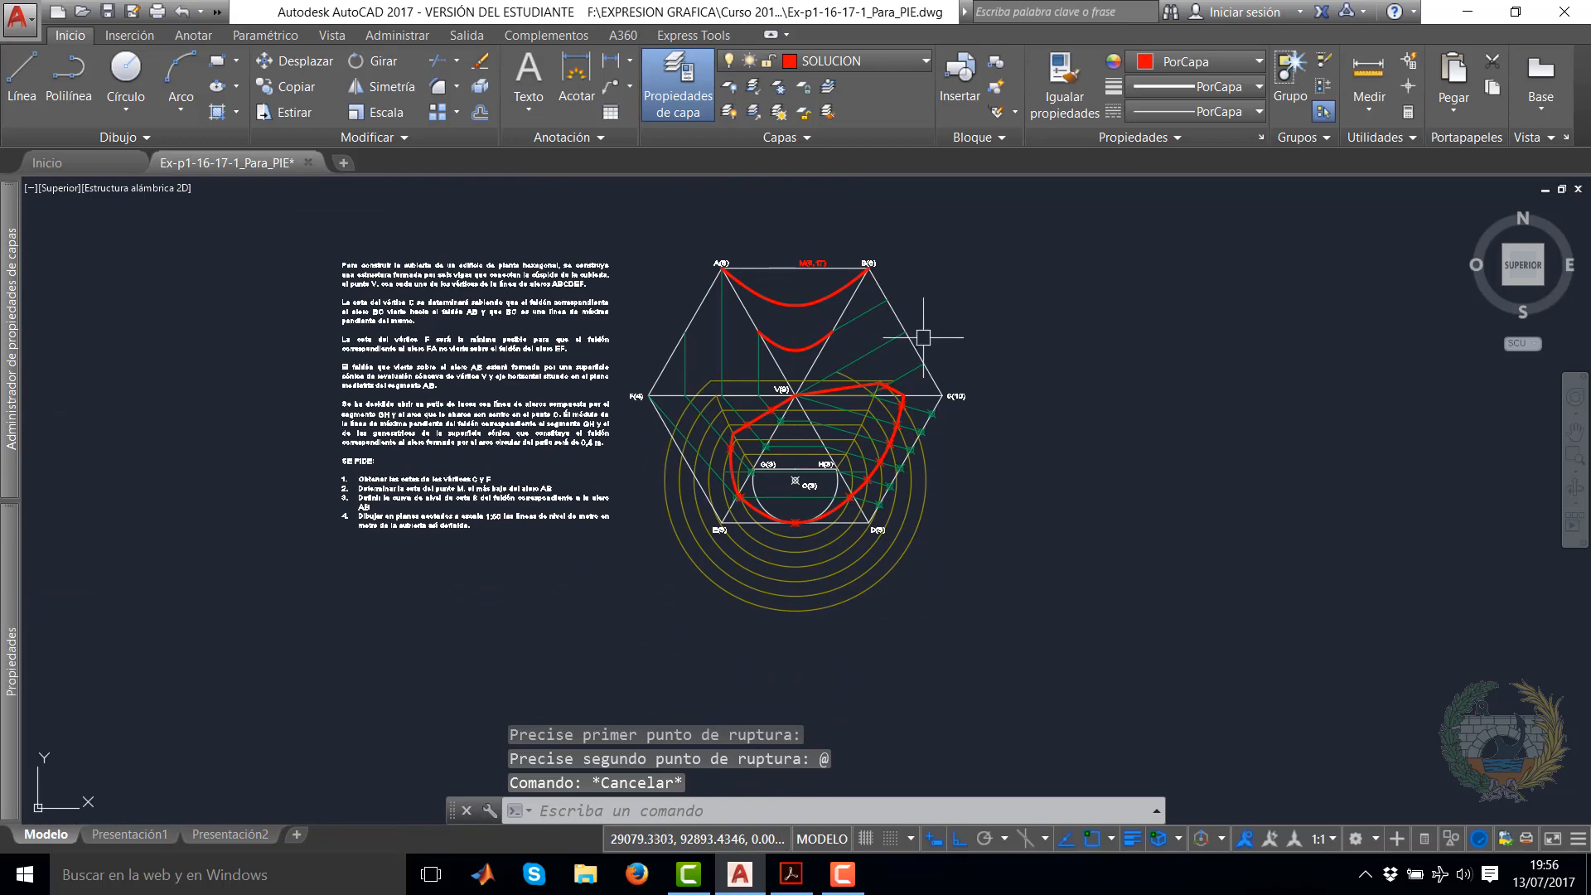
{"action": "scroll", "coordinate": [923, 337], "scroll_direction": "up", "scroll_amount": 1}
{"action": "left_click", "coordinate": [894, 394]}
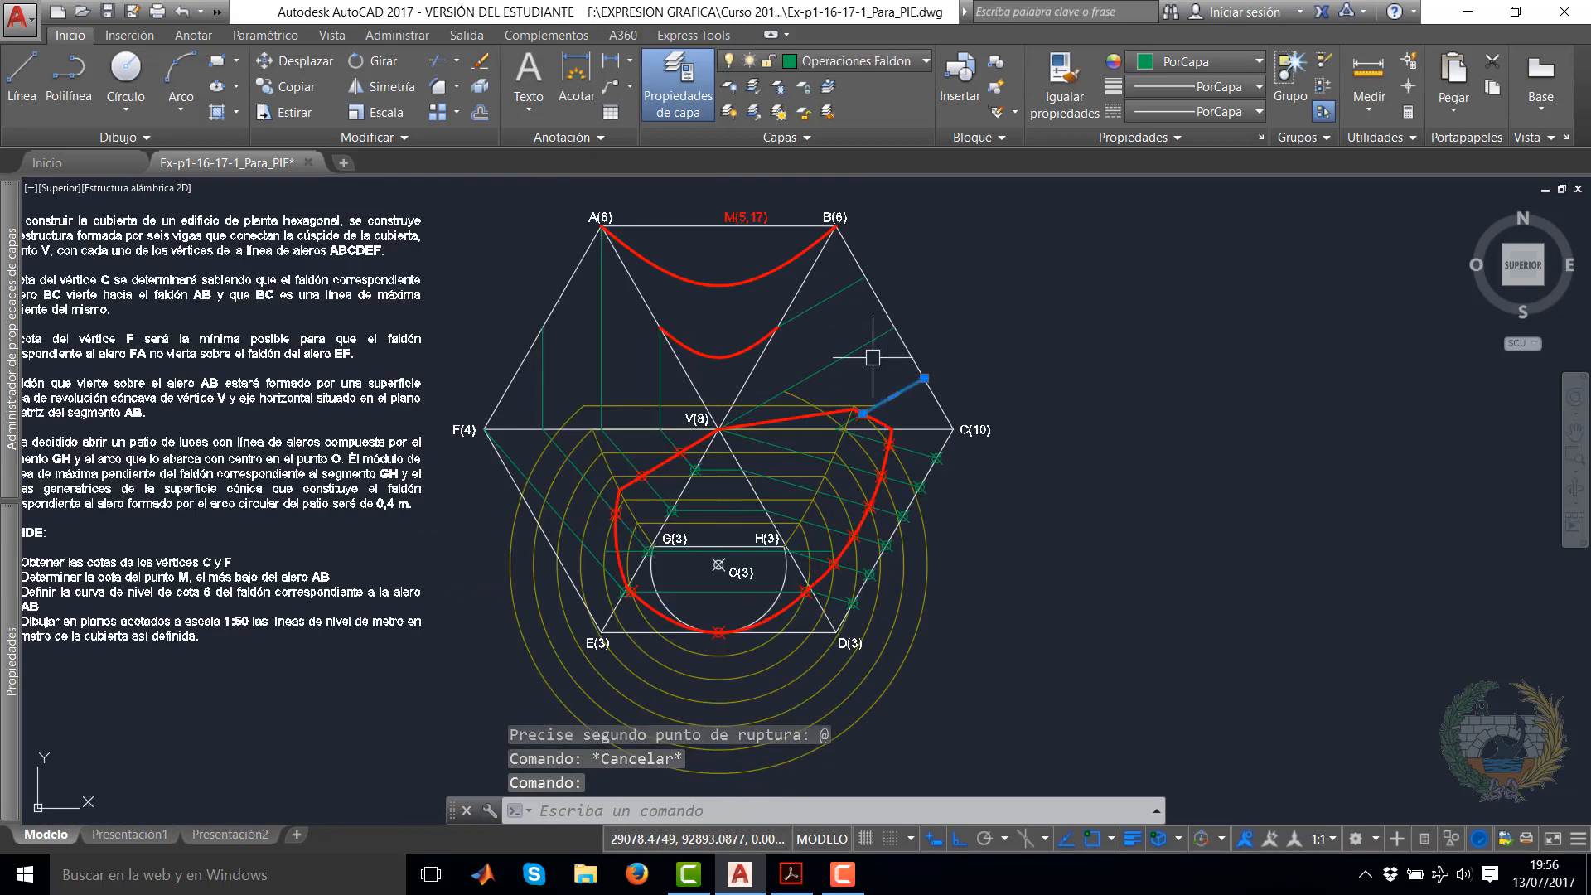
{"action": "left_click", "coordinate": [861, 346]}
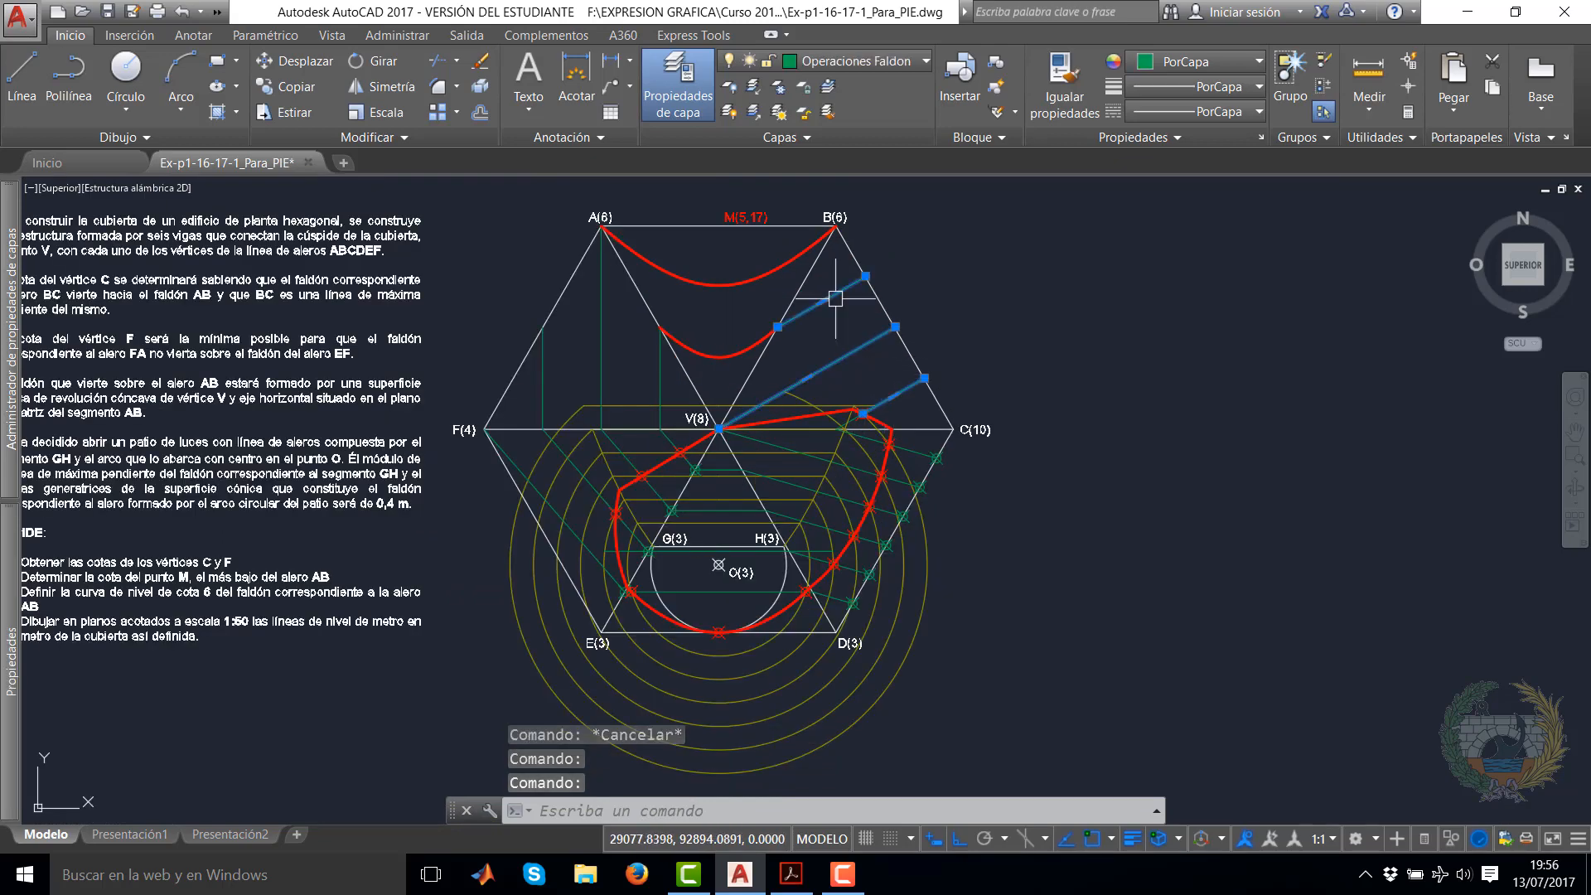
{"action": "left_click", "coordinate": [632, 352]}
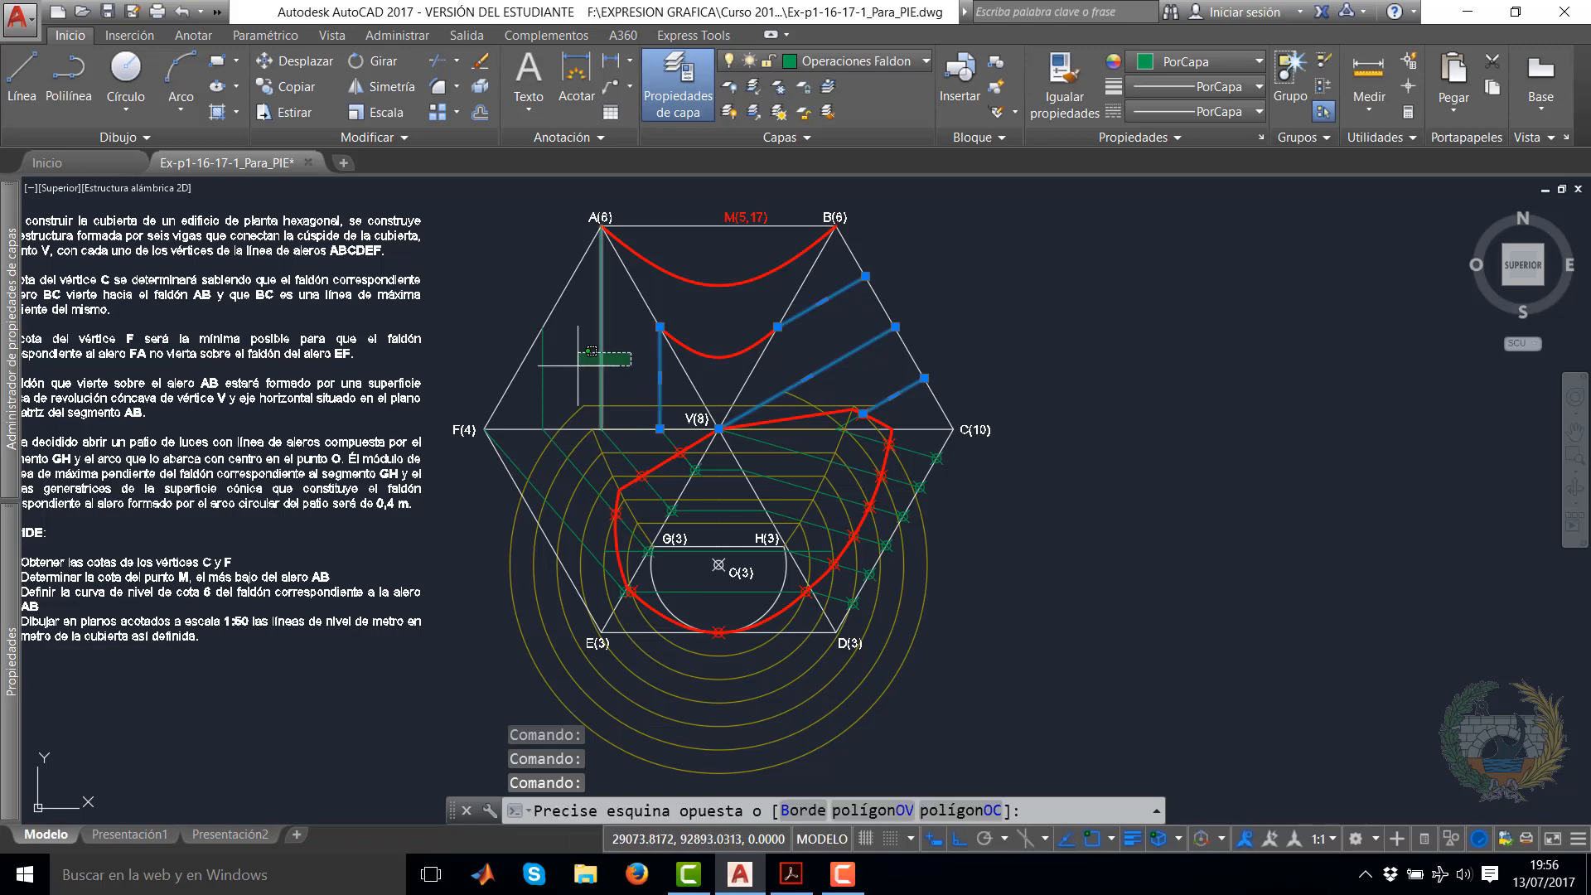
{"action": "left_click", "coordinate": [536, 372]}
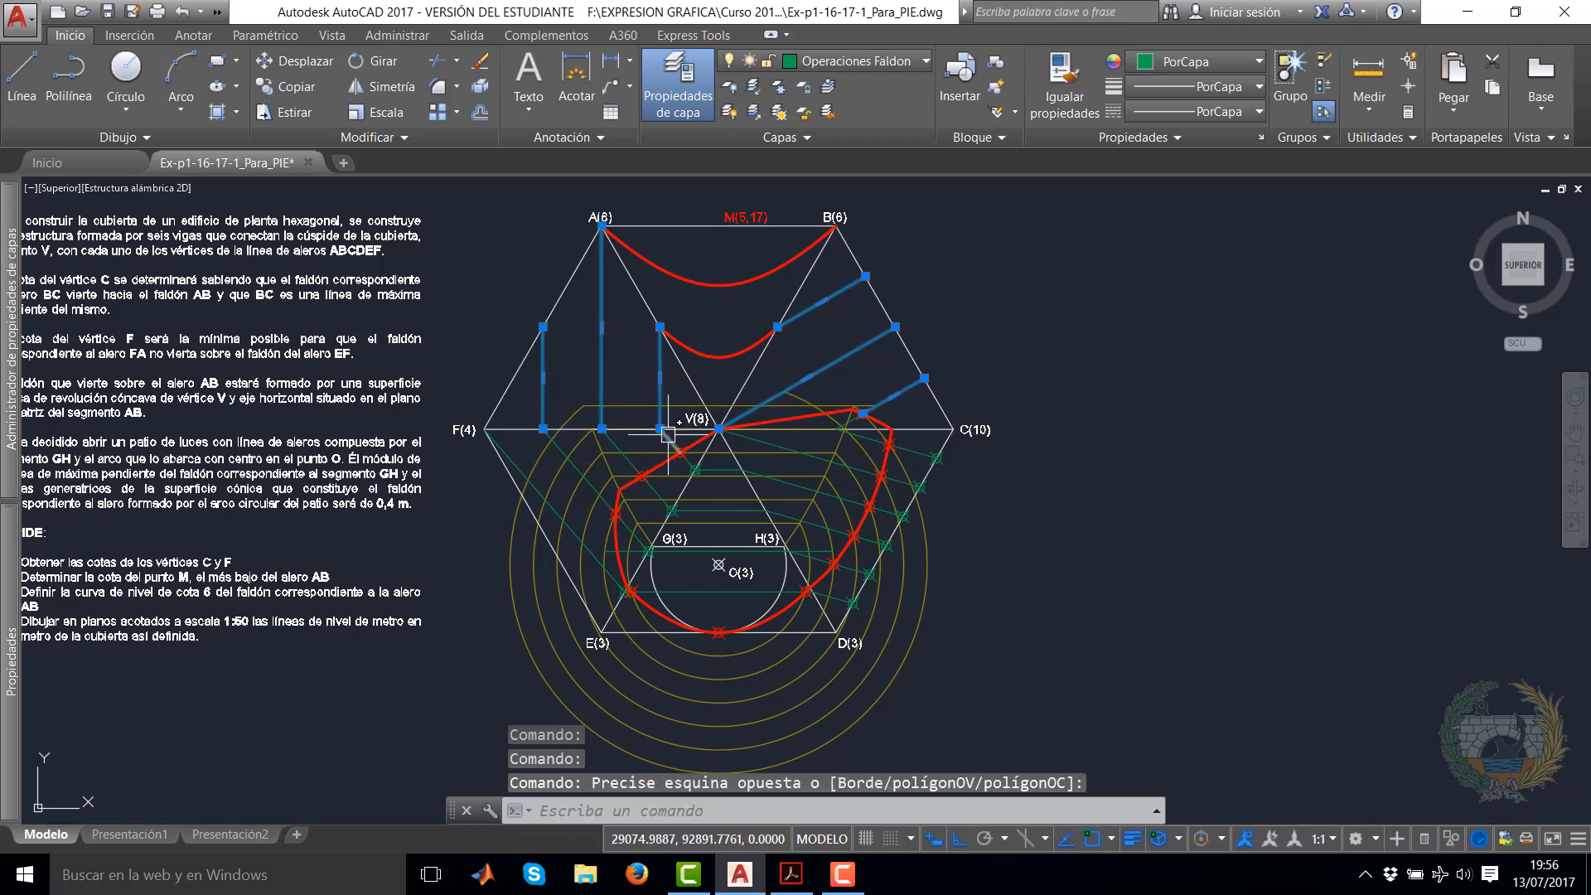
{"action": "left_click", "coordinate": [631, 455]}
{"action": "left_click", "coordinate": [617, 446]}
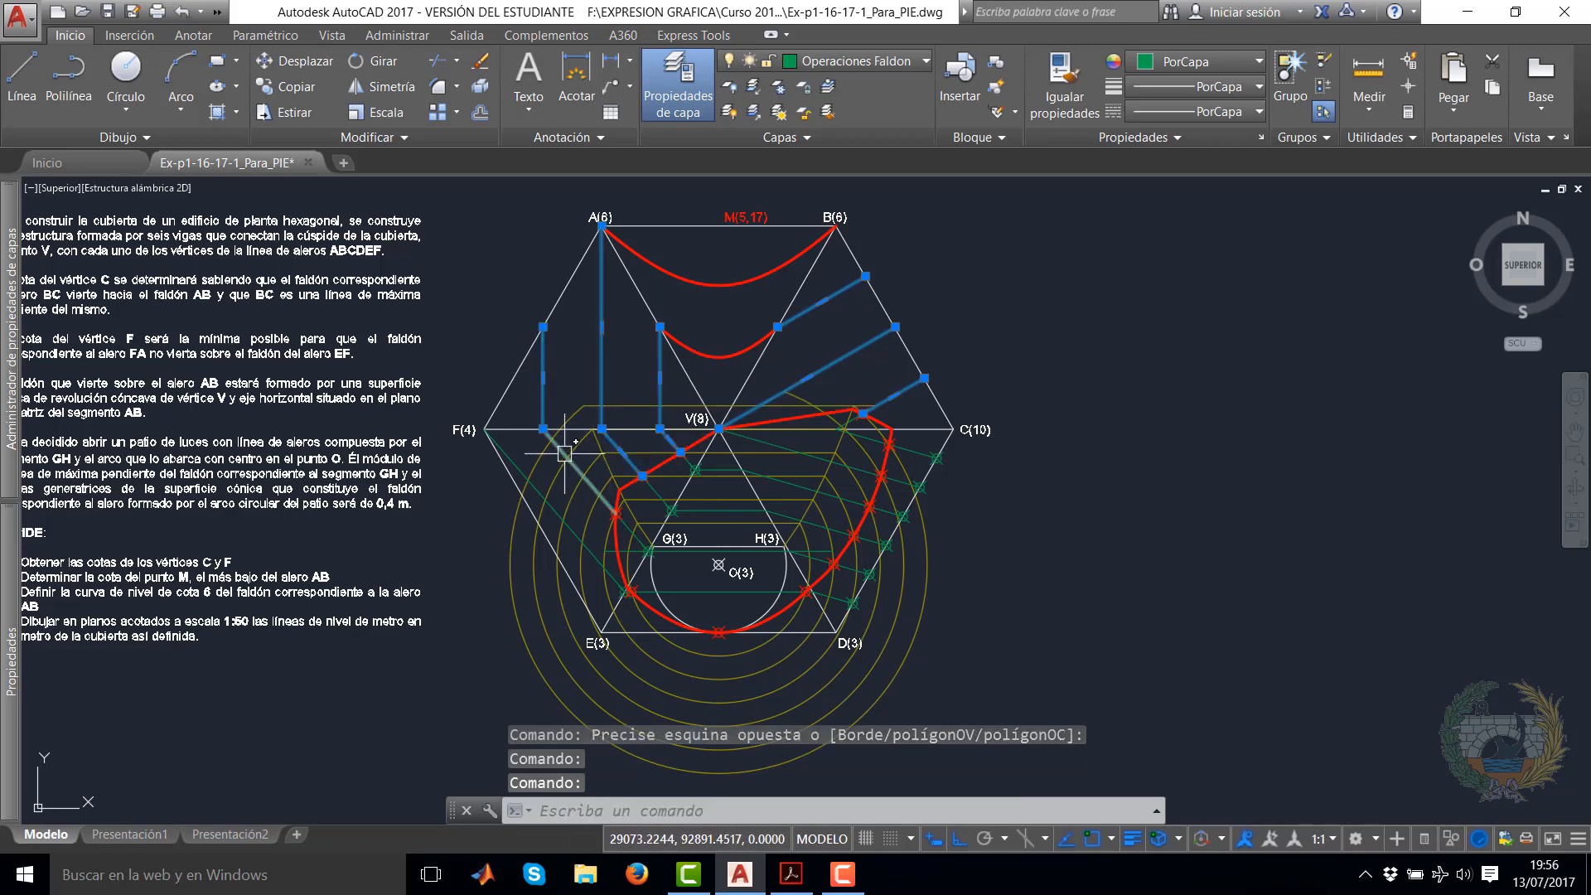
{"action": "left_click", "coordinate": [564, 453]}
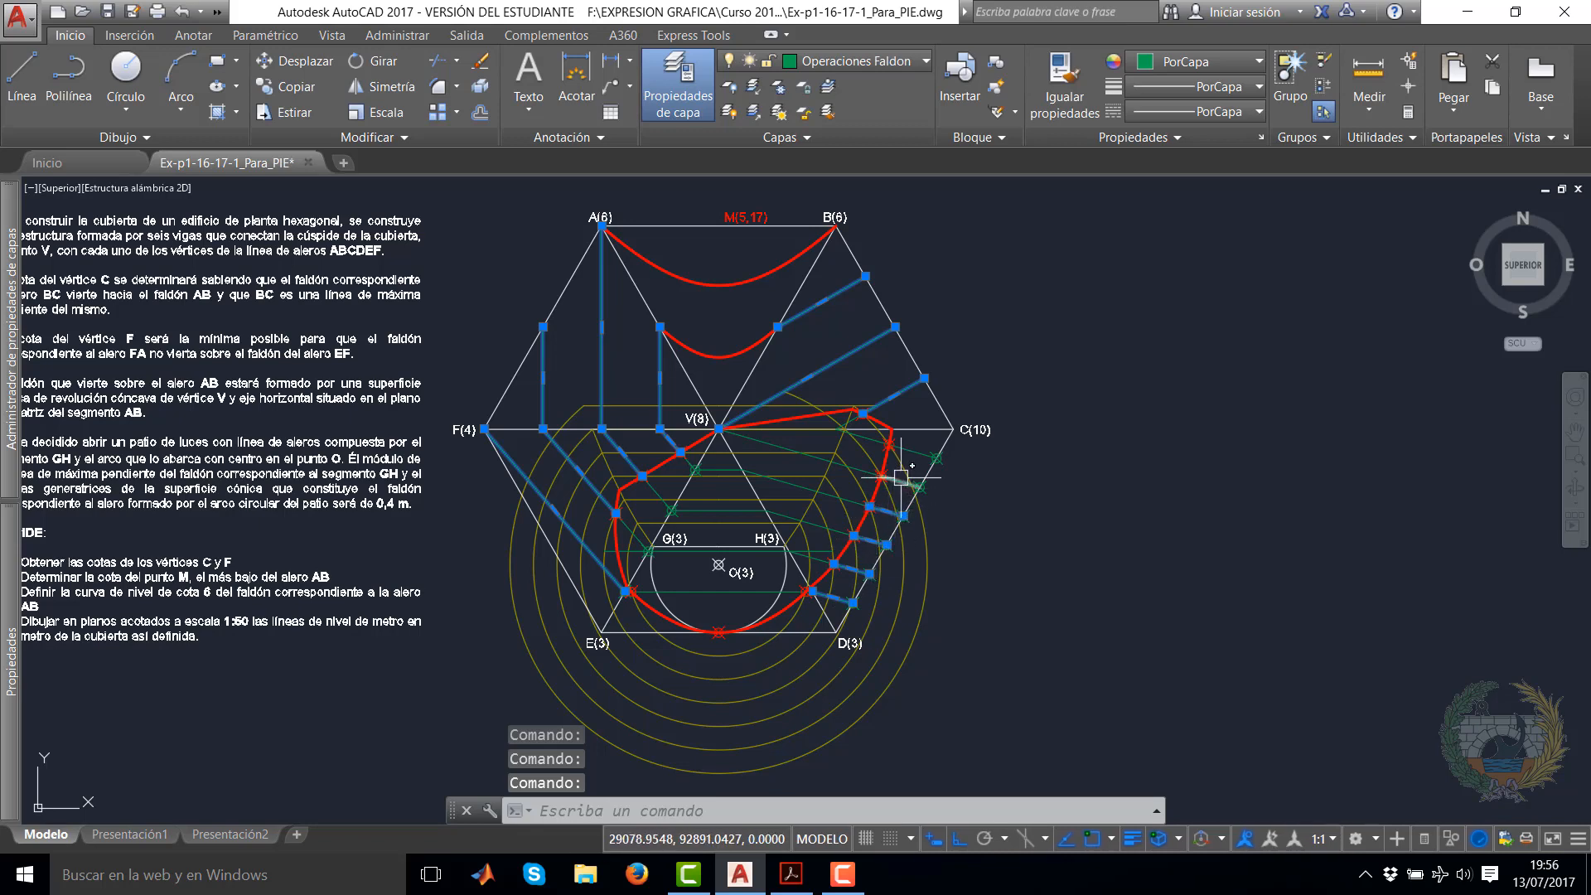
{"action": "scroll", "coordinate": [807, 582], "scroll_direction": "up", "scroll_amount": 10}
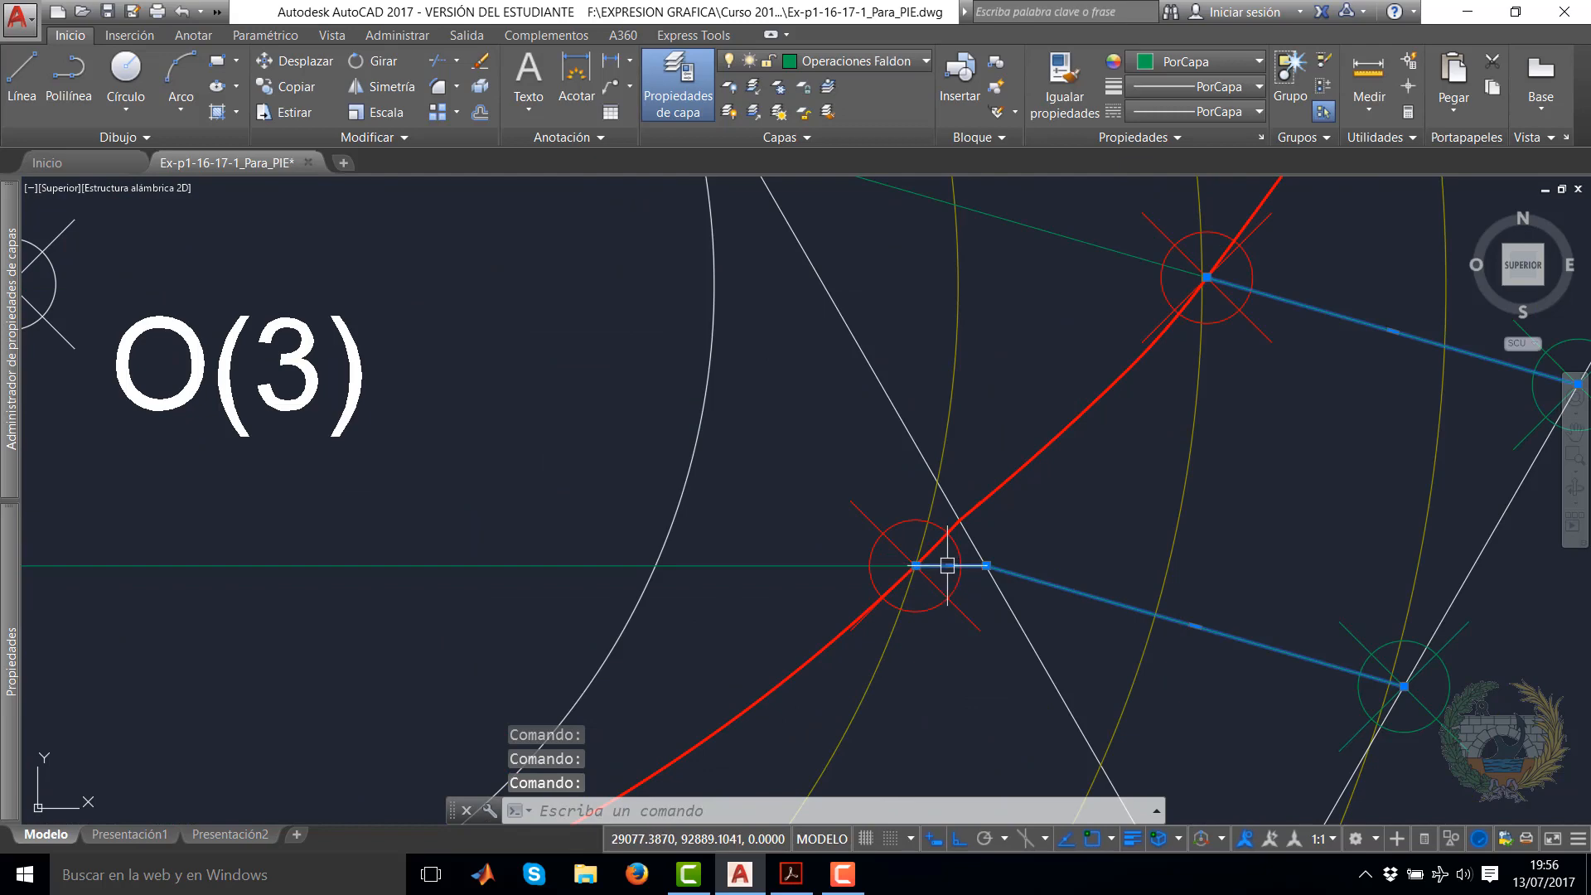
{"action": "scroll", "coordinate": [947, 566], "scroll_direction": "down", "scroll_amount": 8}
{"action": "scroll", "coordinate": [588, 532], "scroll_direction": "up", "scroll_amount": 8}
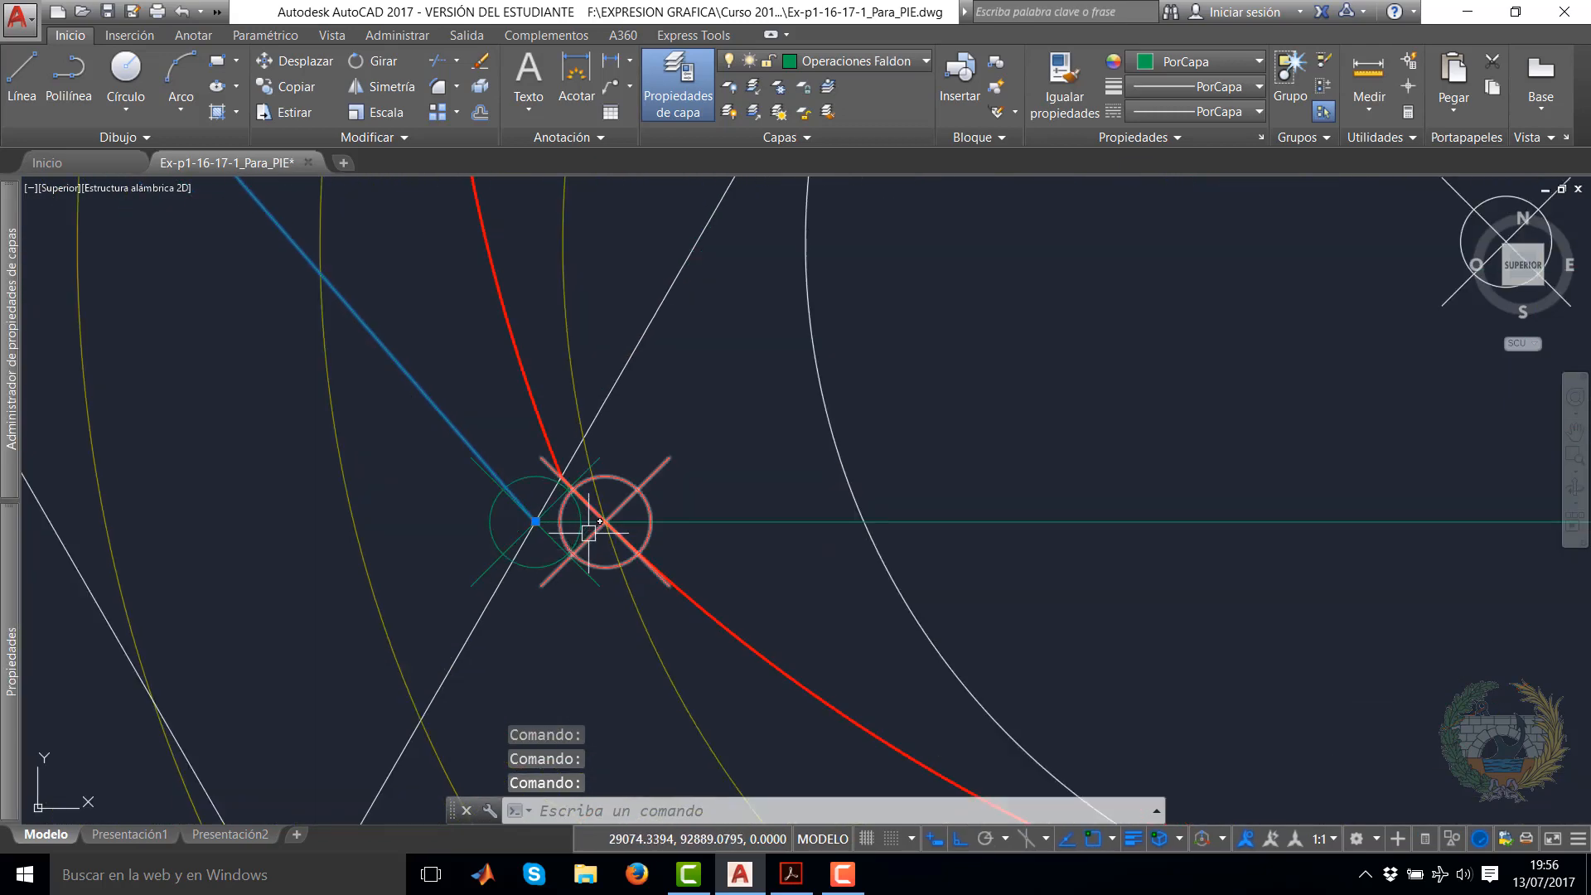
{"action": "left_click", "coordinate": [588, 526]}
{"action": "scroll", "coordinate": [775, 515], "scroll_direction": "down", "scroll_amount": 5}
{"action": "scroll", "coordinate": [662, 536], "scroll_direction": "up", "scroll_amount": 5}
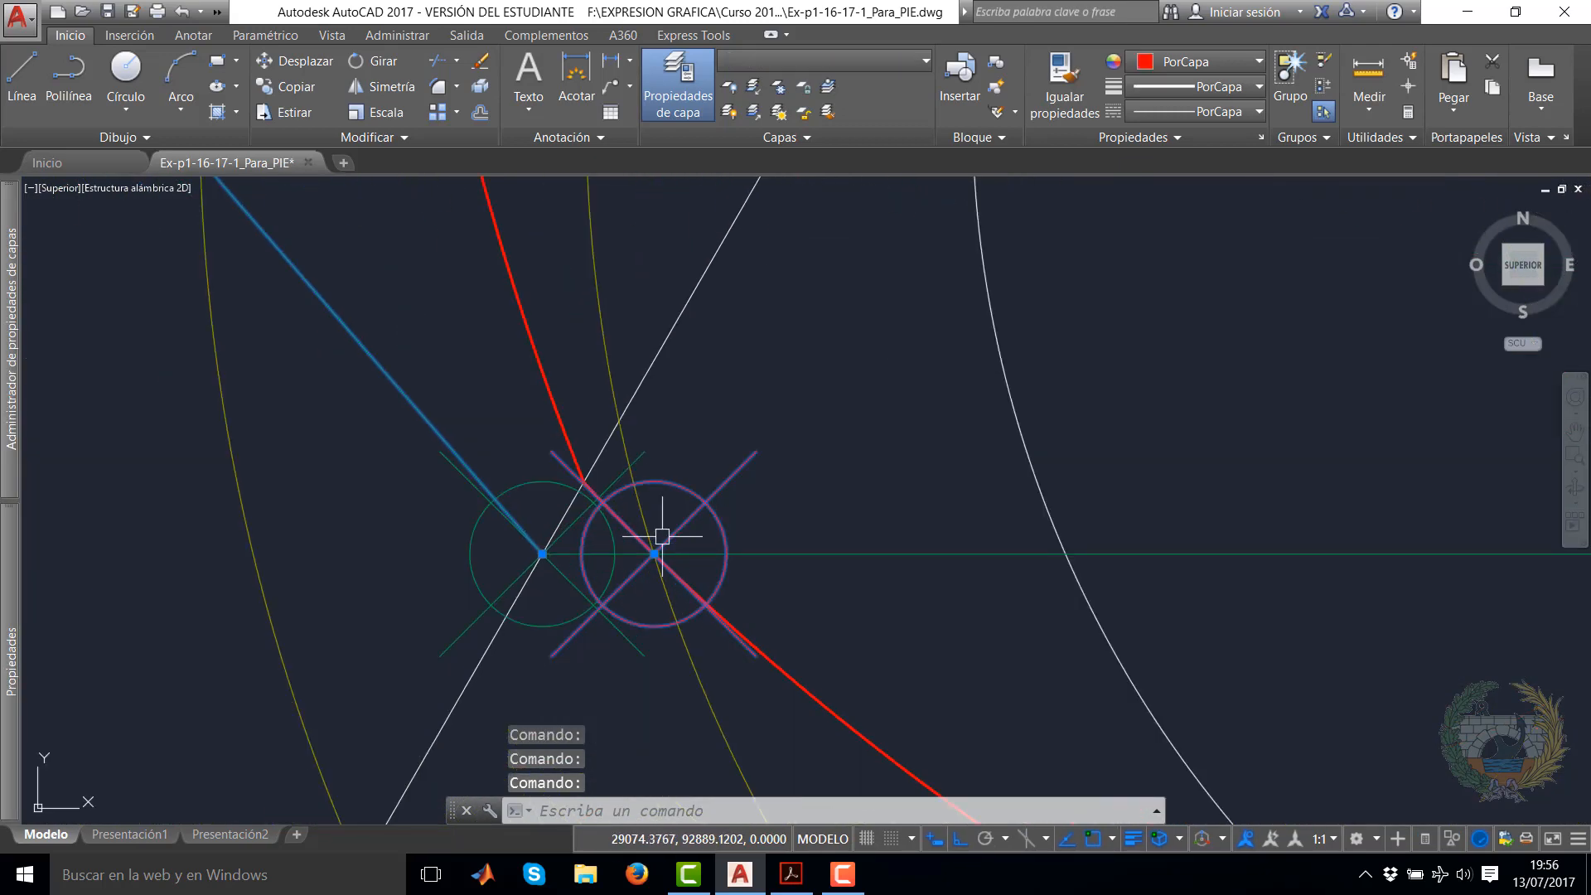
{"action": "left_click", "coordinate": [689, 516], "text": "shift"}
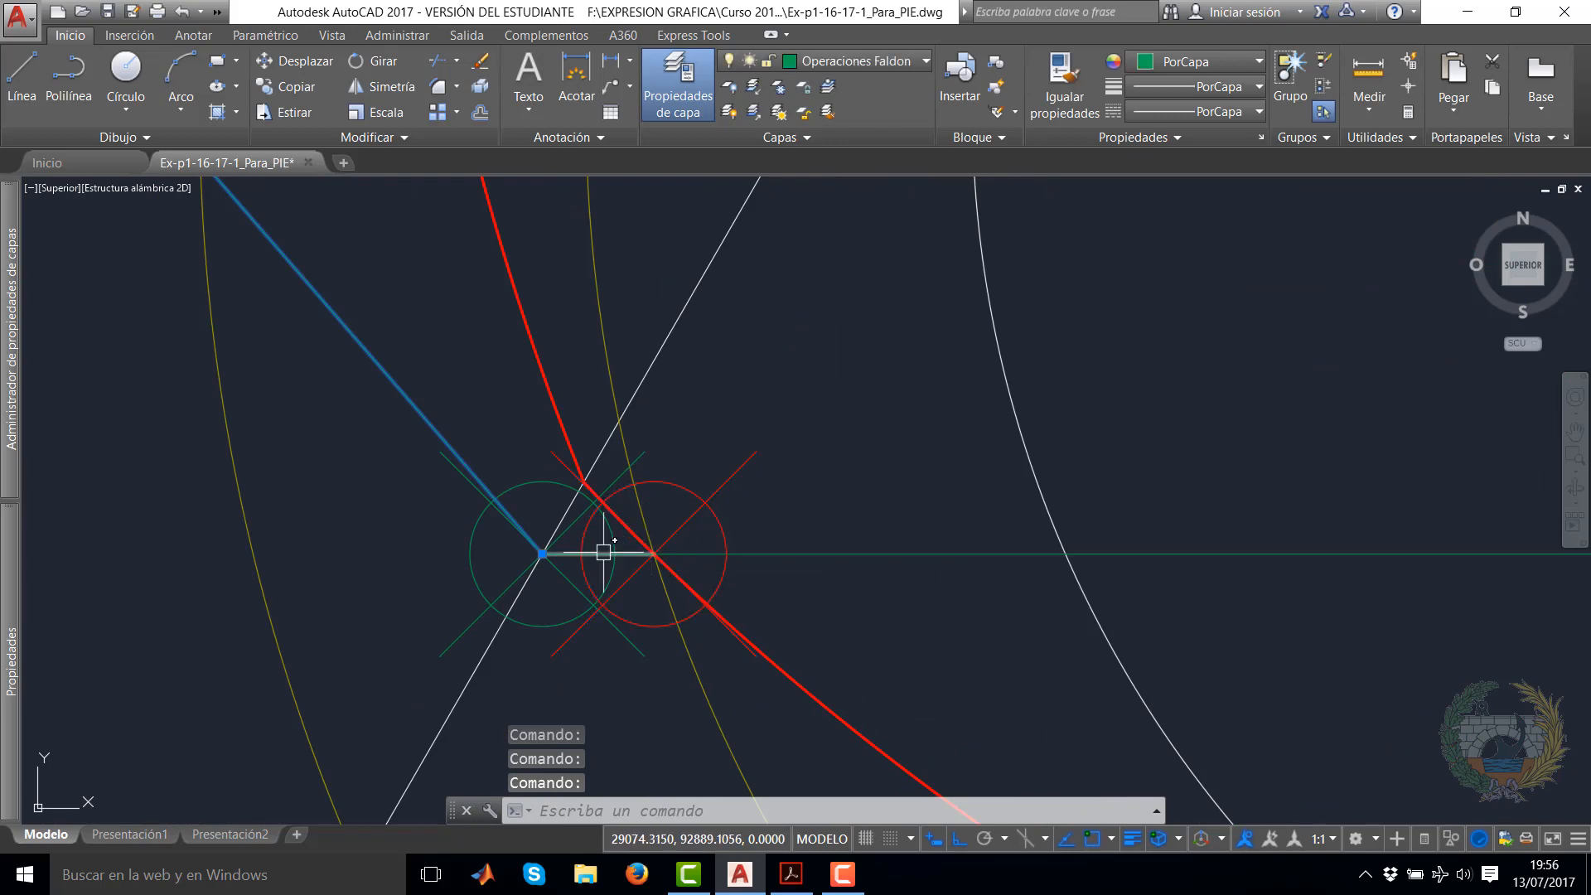
{"action": "scroll", "coordinate": [619, 536], "scroll_direction": "down", "scroll_amount": 8}
{"action": "middle_click_drag", "start_coordinate": [1101, 423], "coordinate": [799, 724]}
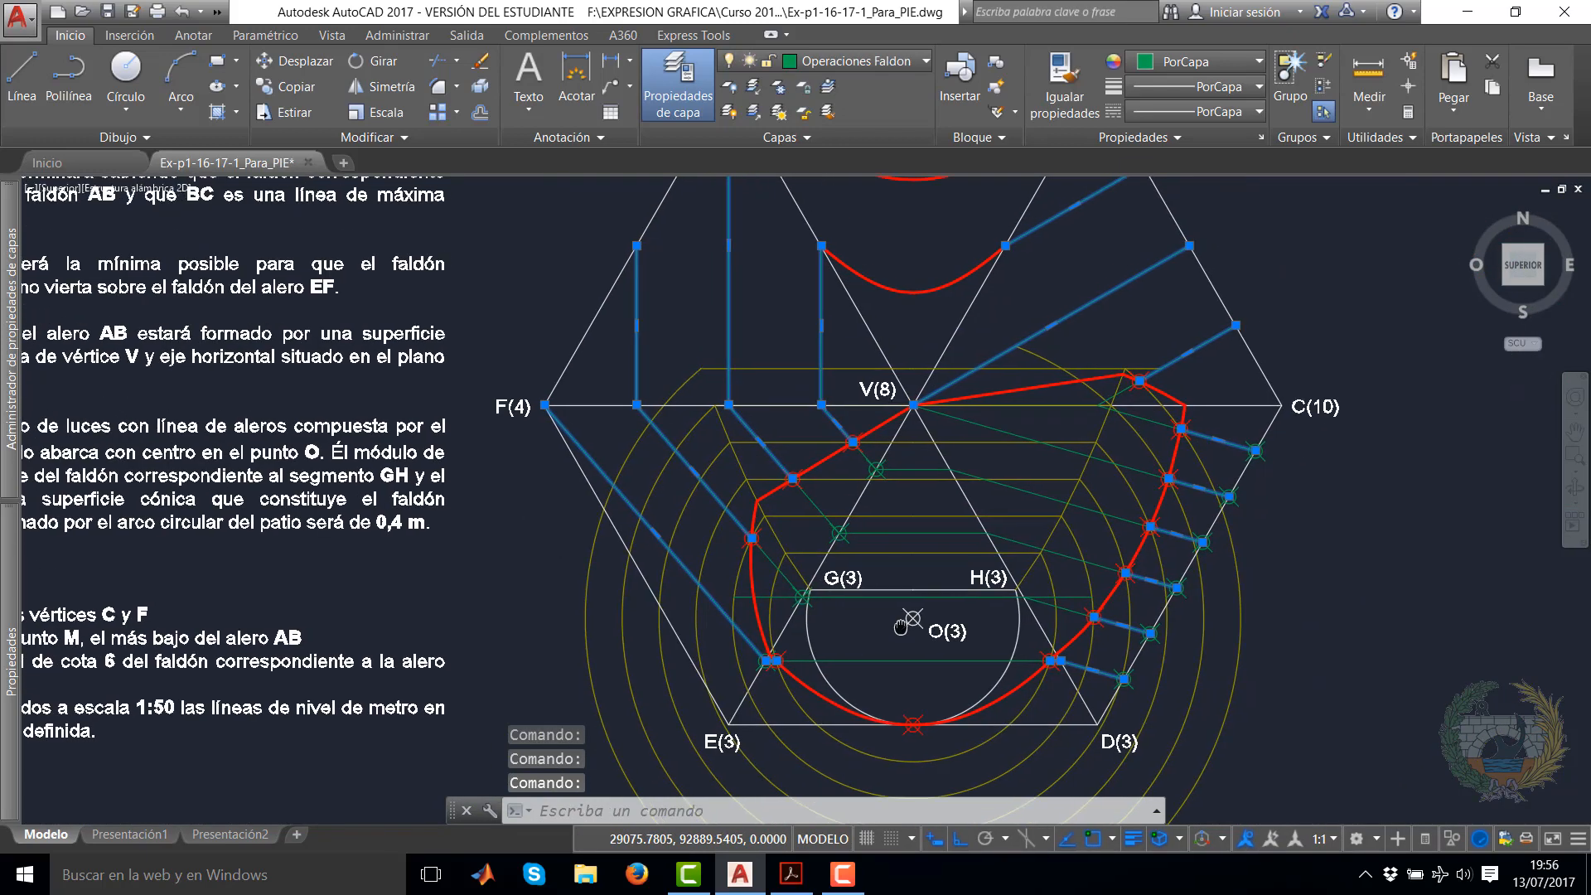
{"action": "scroll", "coordinate": [907, 638], "scroll_direction": "up", "scroll_amount": 3}
{"action": "scroll", "coordinate": [907, 638], "scroll_direction": "down", "scroll_amount": 2}
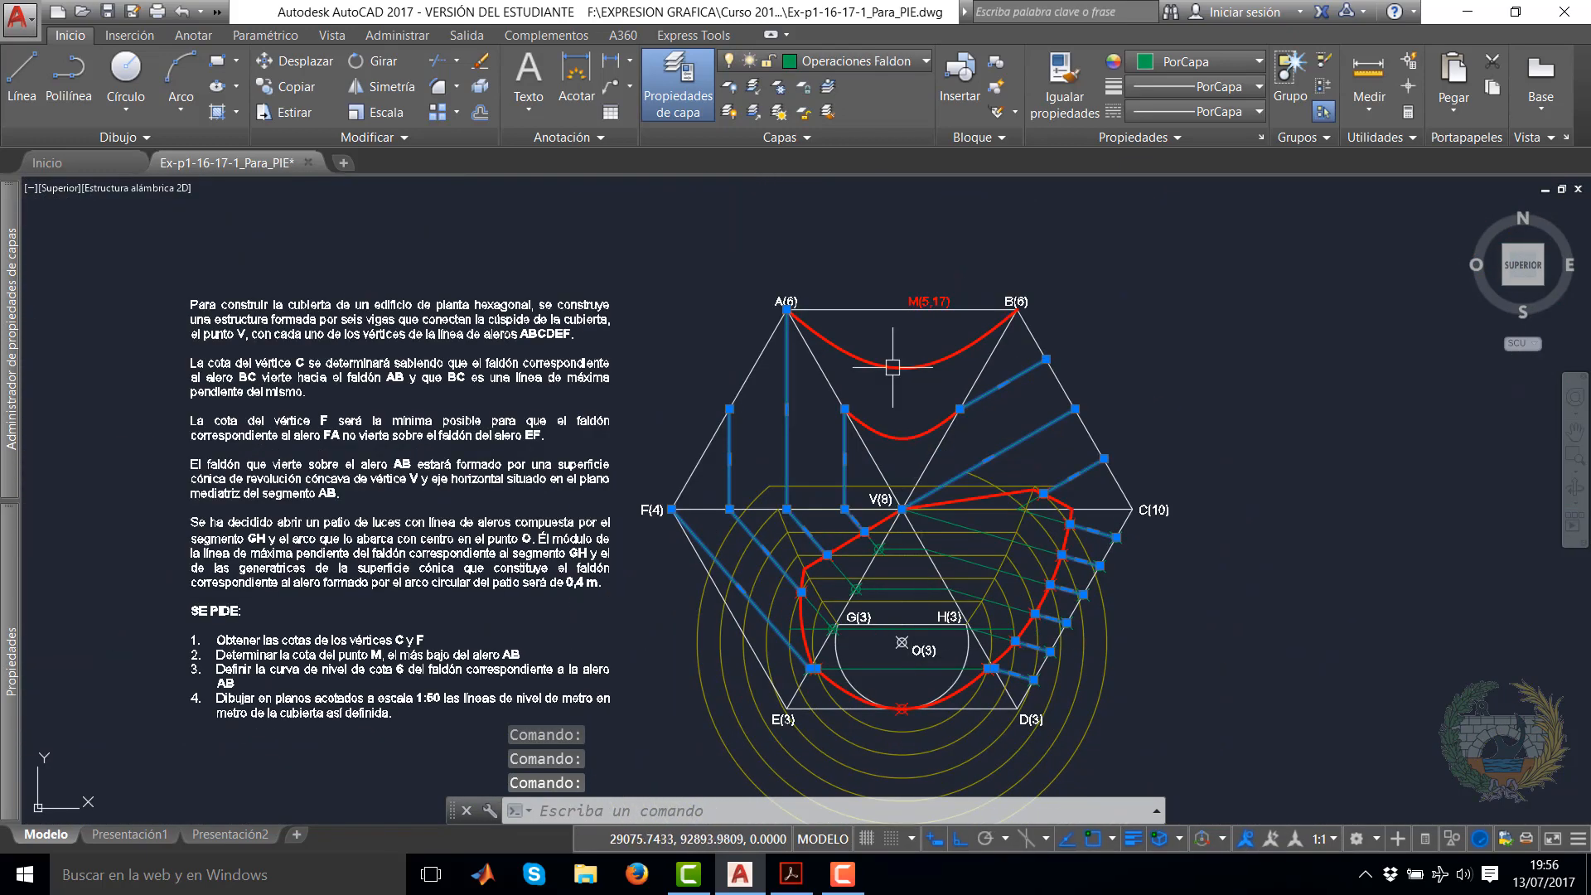
{"action": "left_click", "coordinate": [912, 61]}
{"action": "left_click", "coordinate": [854, 235]}
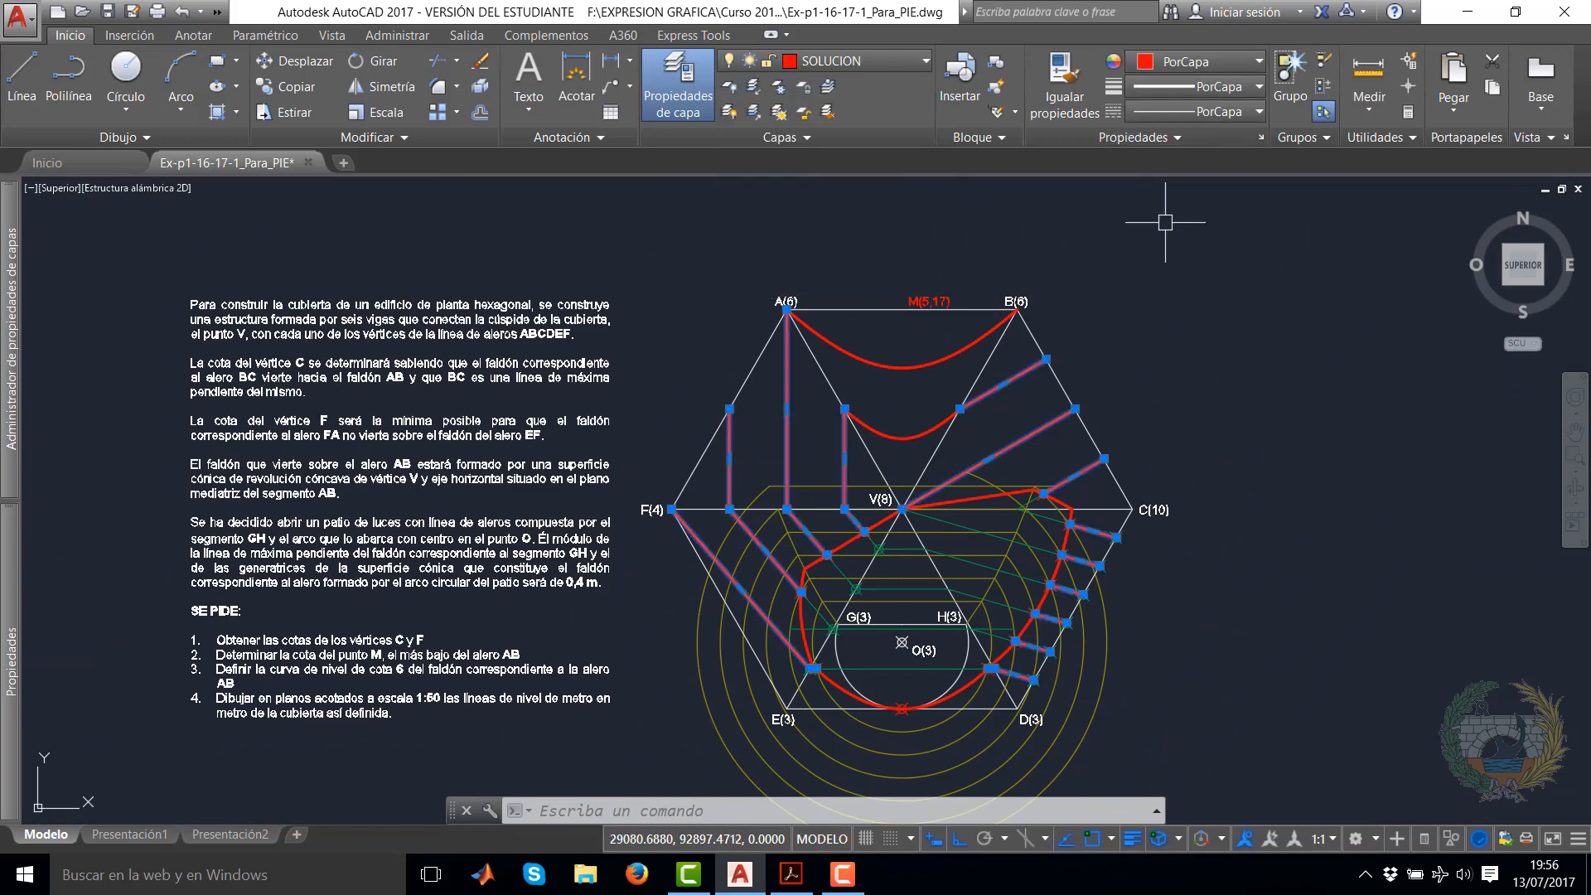
{"action": "key", "text": "Escape"}
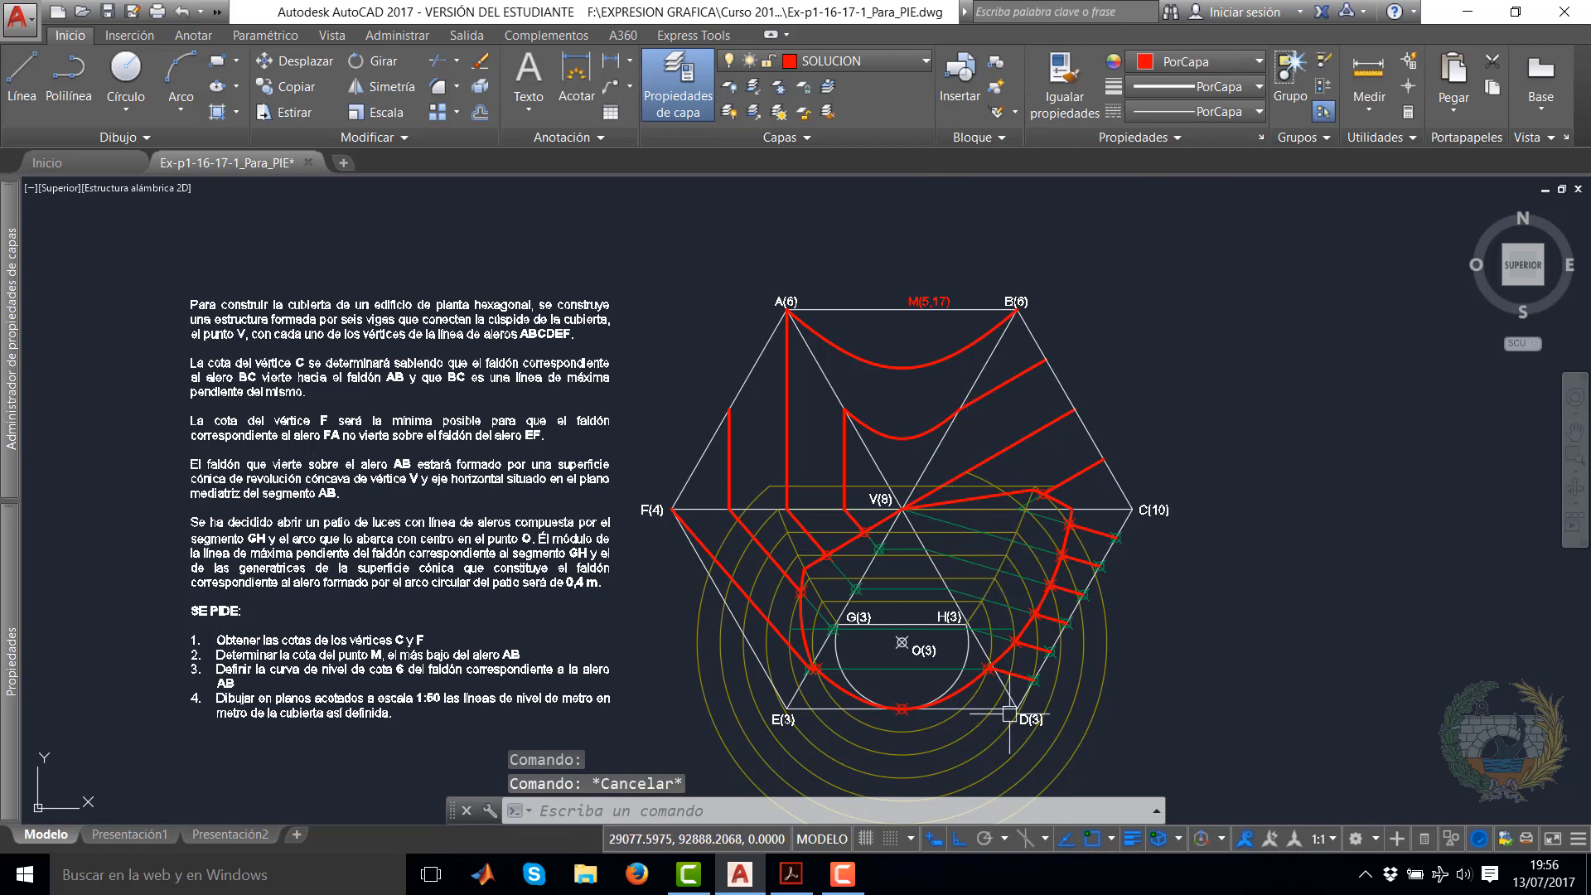
Examine the exterior level lines around the patio and where they end on the red intersection line
{"action": "scroll", "coordinate": [1010, 714], "scroll_direction": "up", "scroll_amount": 2}
{"action": "scroll", "coordinate": [1008, 629], "scroll_direction": "up", "scroll_amount": 2}
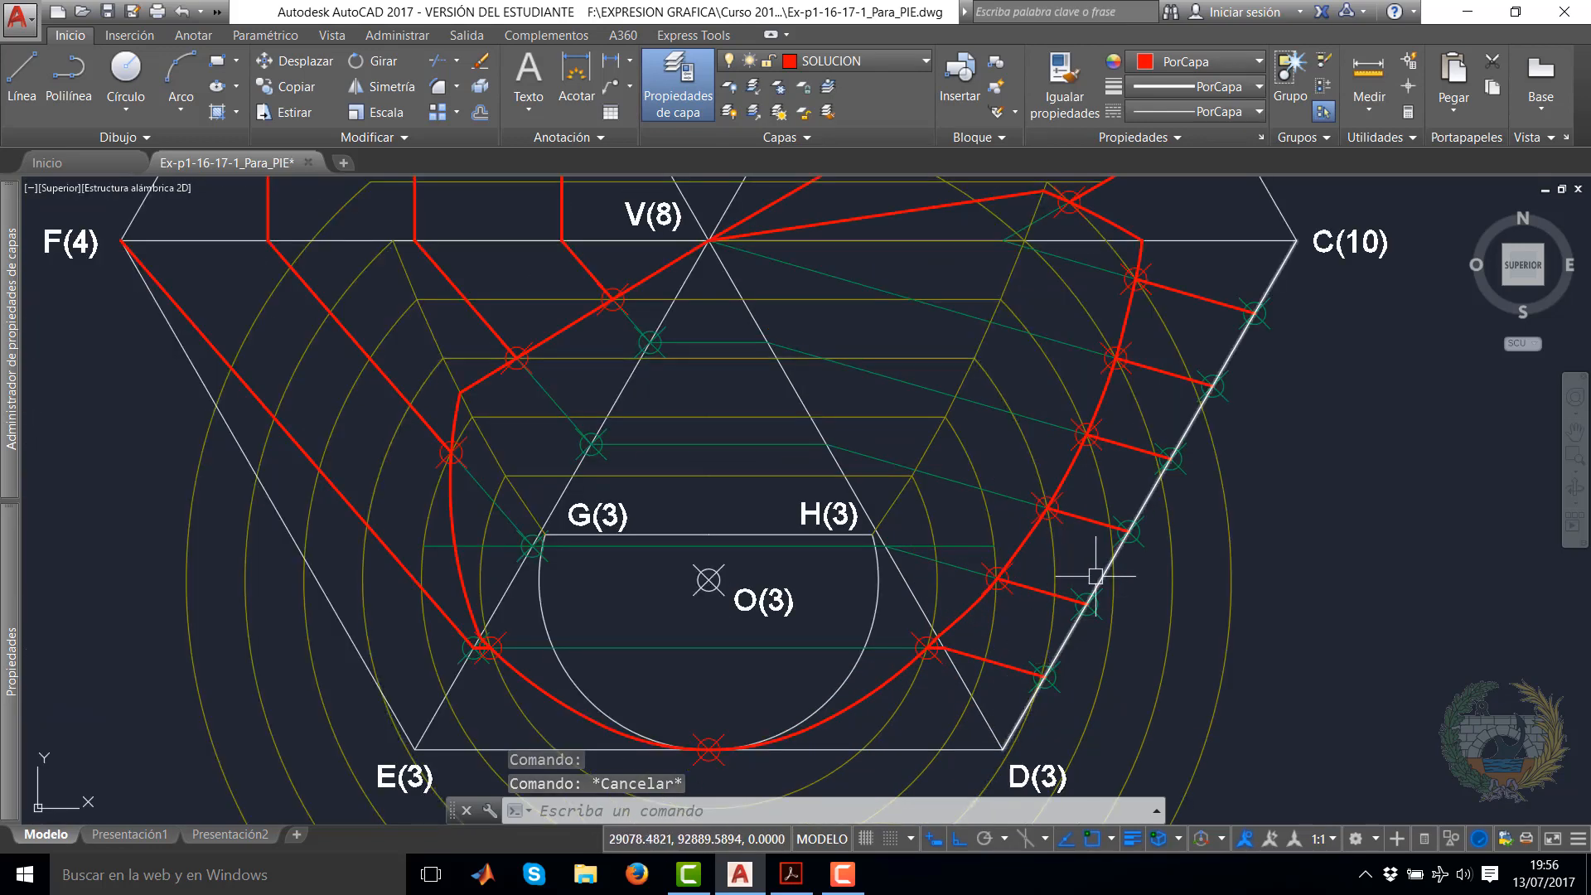
{"action": "scroll", "coordinate": [1087, 569], "scroll_direction": "down", "scroll_amount": 2}
{"action": "middle_click_drag", "start_coordinate": [930, 539], "coordinate": [942, 627]}
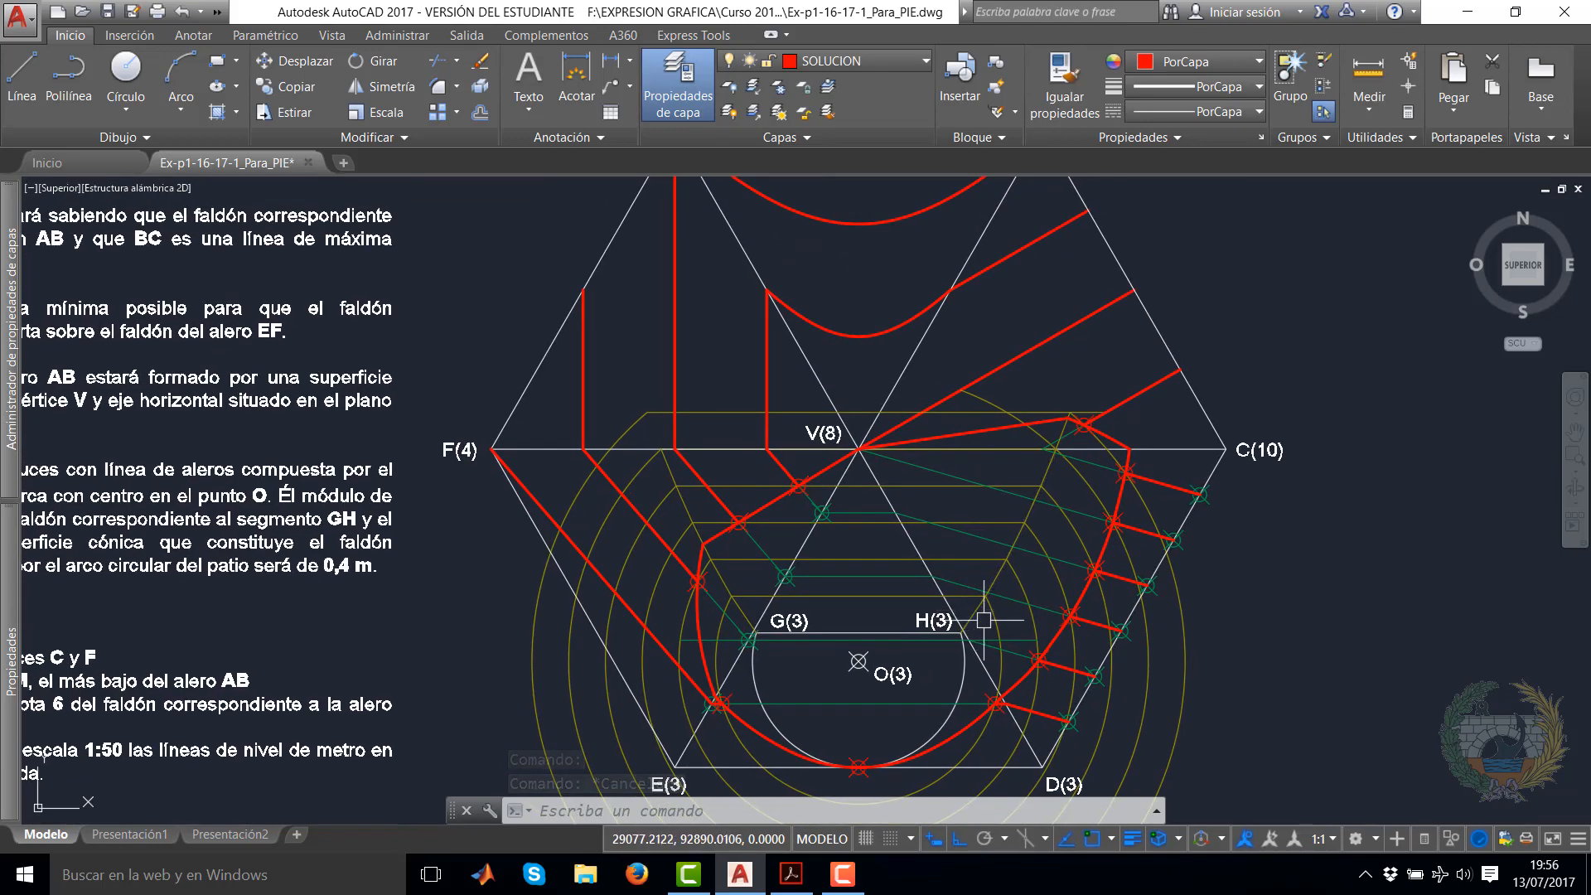
{"action": "scroll", "coordinate": [987, 621], "scroll_direction": "down", "scroll_amount": 2}
{"action": "middle_click_drag", "start_coordinate": [1031, 576], "coordinate": [1083, 581]}
{"action": "scroll", "coordinate": [1033, 585], "scroll_direction": "up", "scroll_amount": 2}
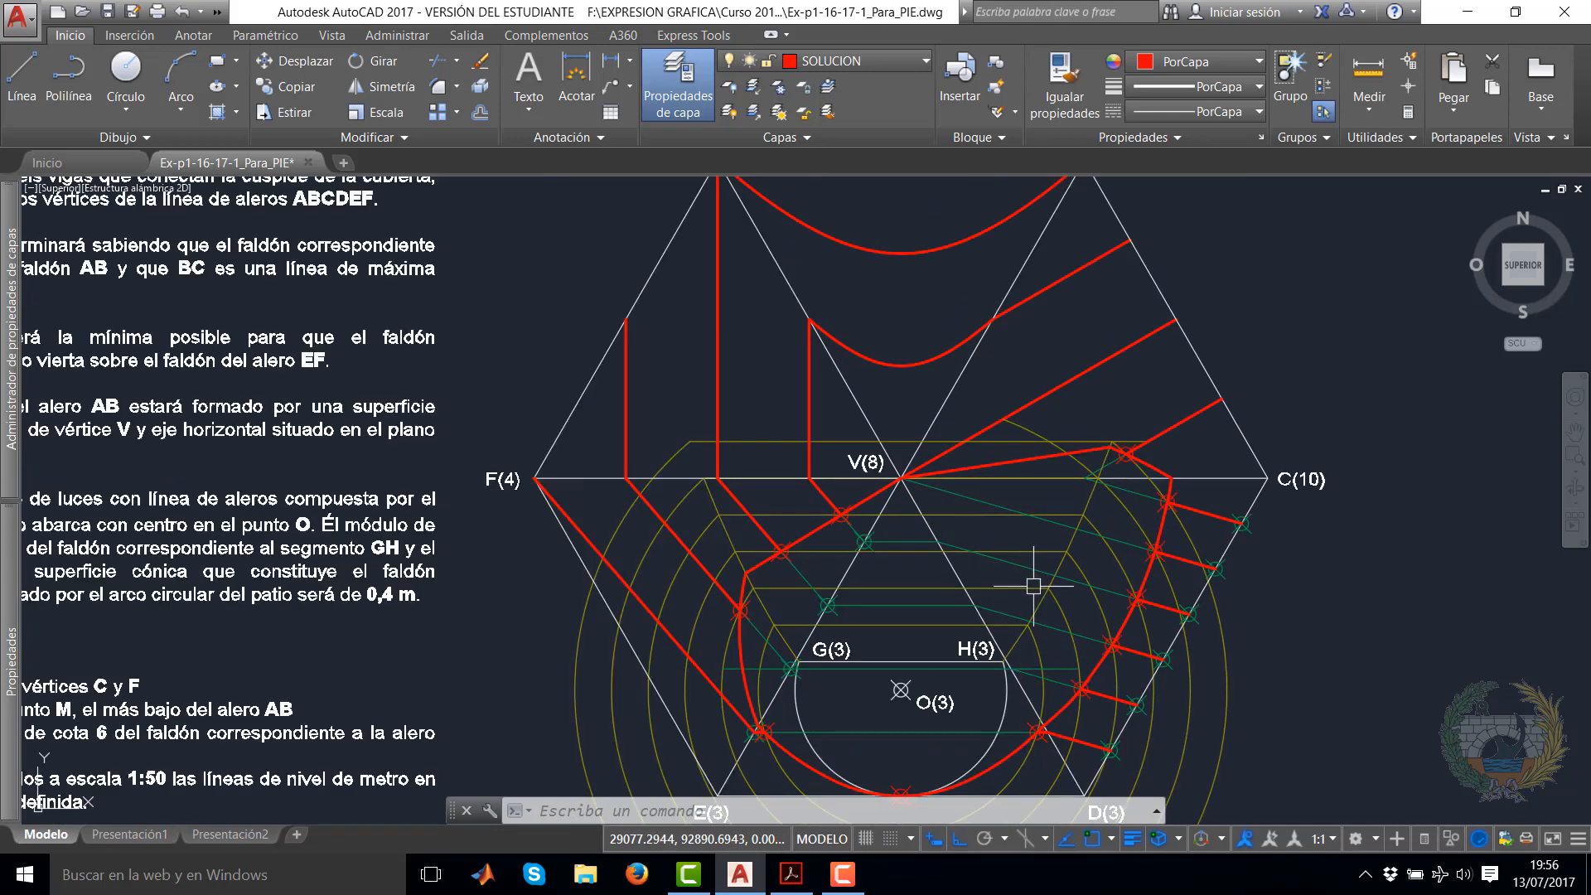
{"action": "scroll", "coordinate": [990, 606], "scroll_direction": "down", "scroll_amount": 2}
{"action": "middle_click_drag", "start_coordinate": [990, 605], "coordinate": [976, 626]}
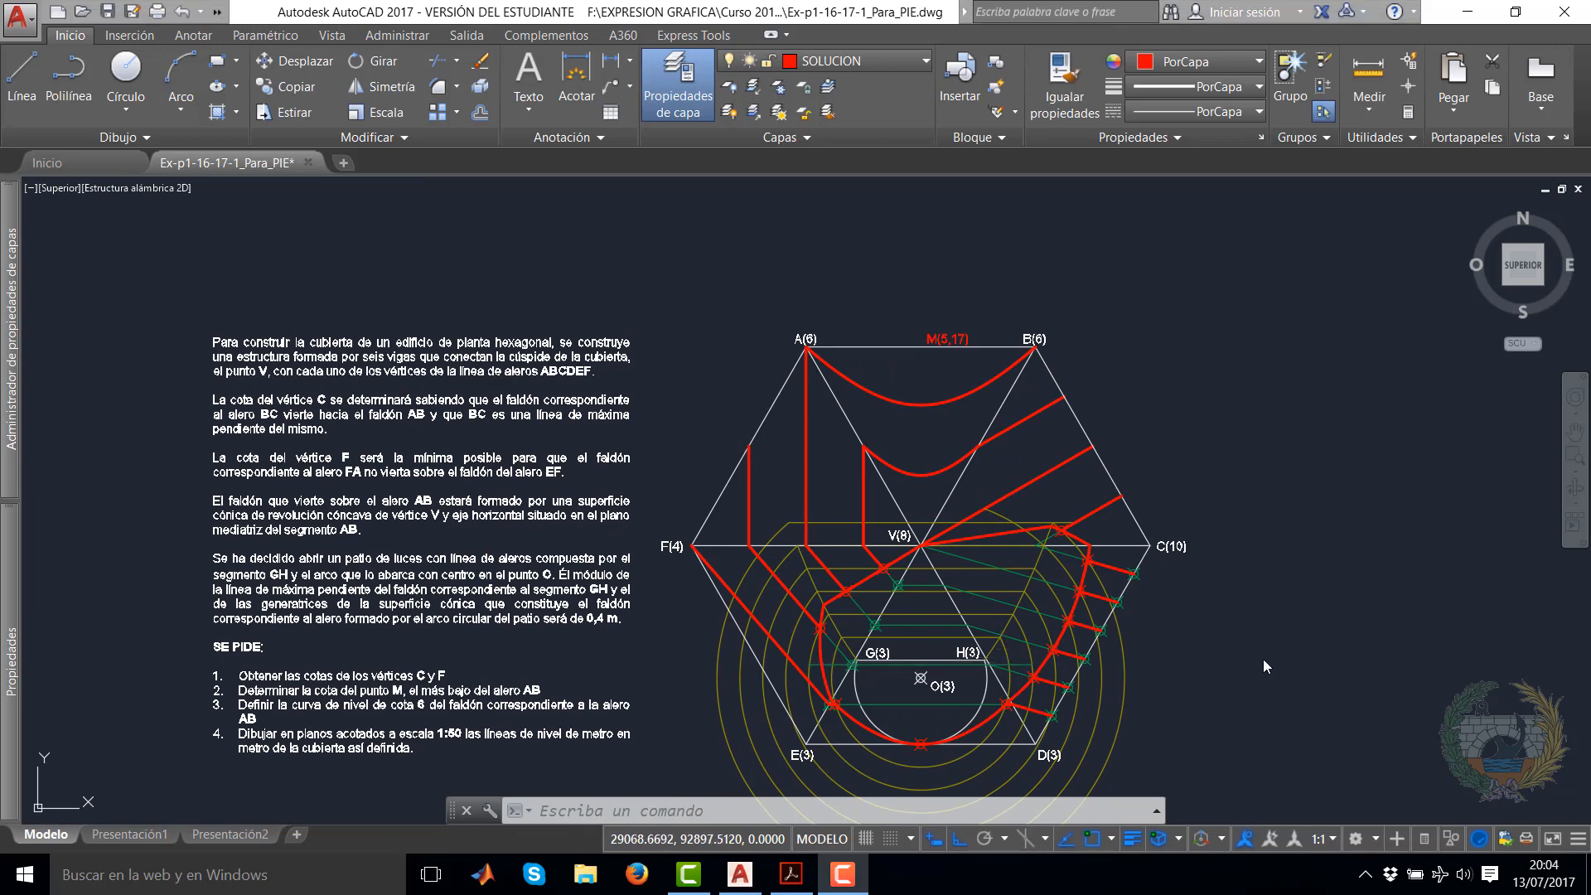
Examine how the patio level lines meet the exterior ones at the marked points between V, F and C
{"action": "left_click", "coordinate": [1172, 663]}
{"action": "middle_click_drag", "start_coordinate": [1169, 656], "coordinate": [1266, 550]}
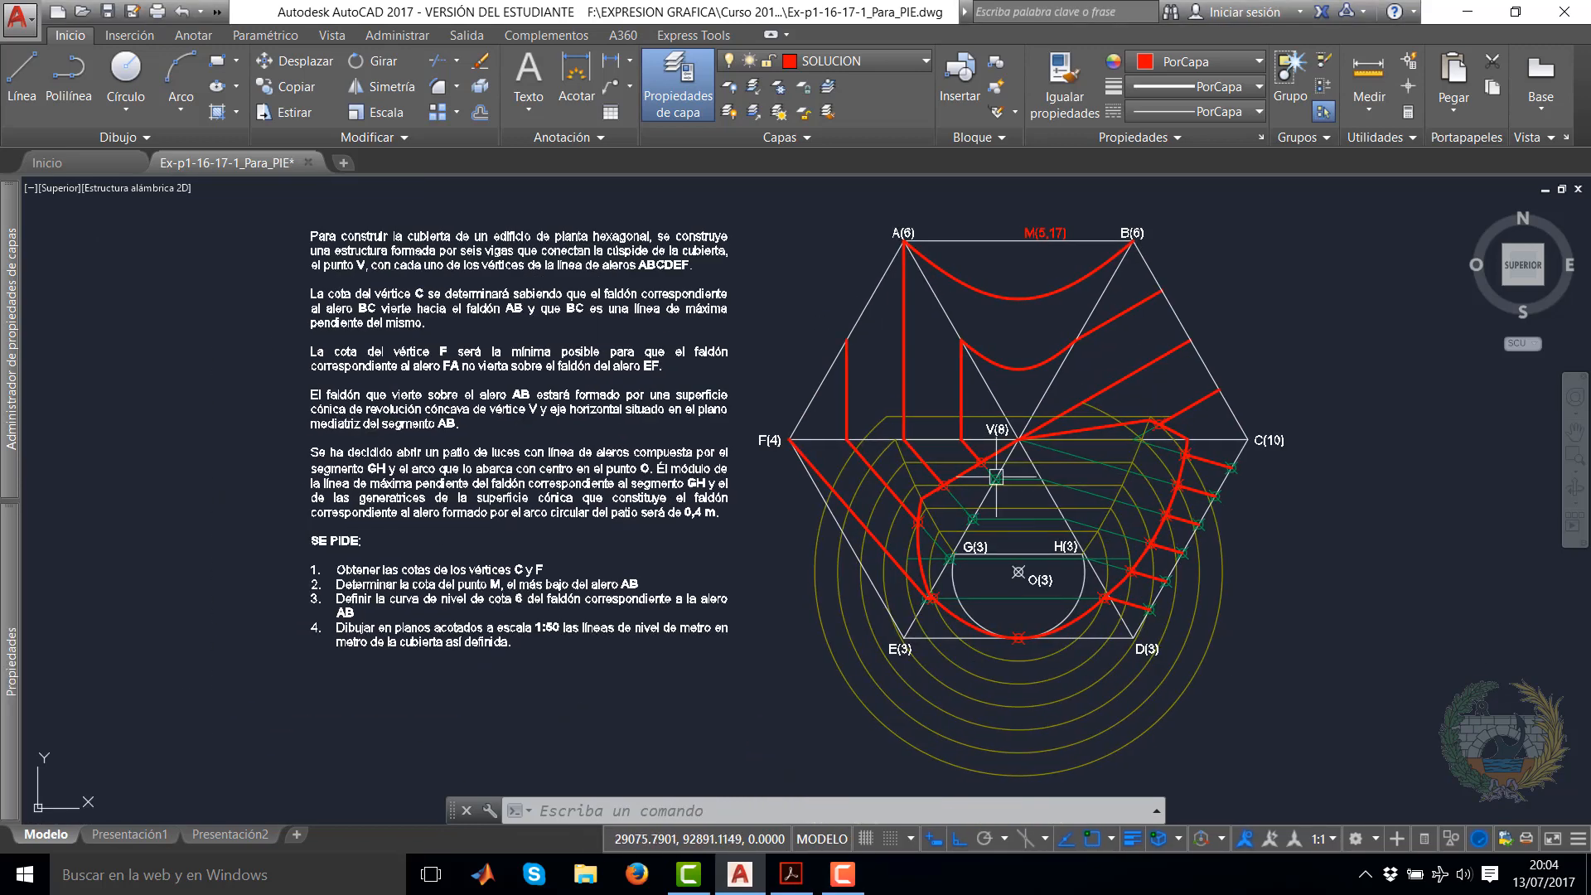
{"action": "scroll", "coordinate": [953, 466], "scroll_direction": "up", "scroll_amount": 6}
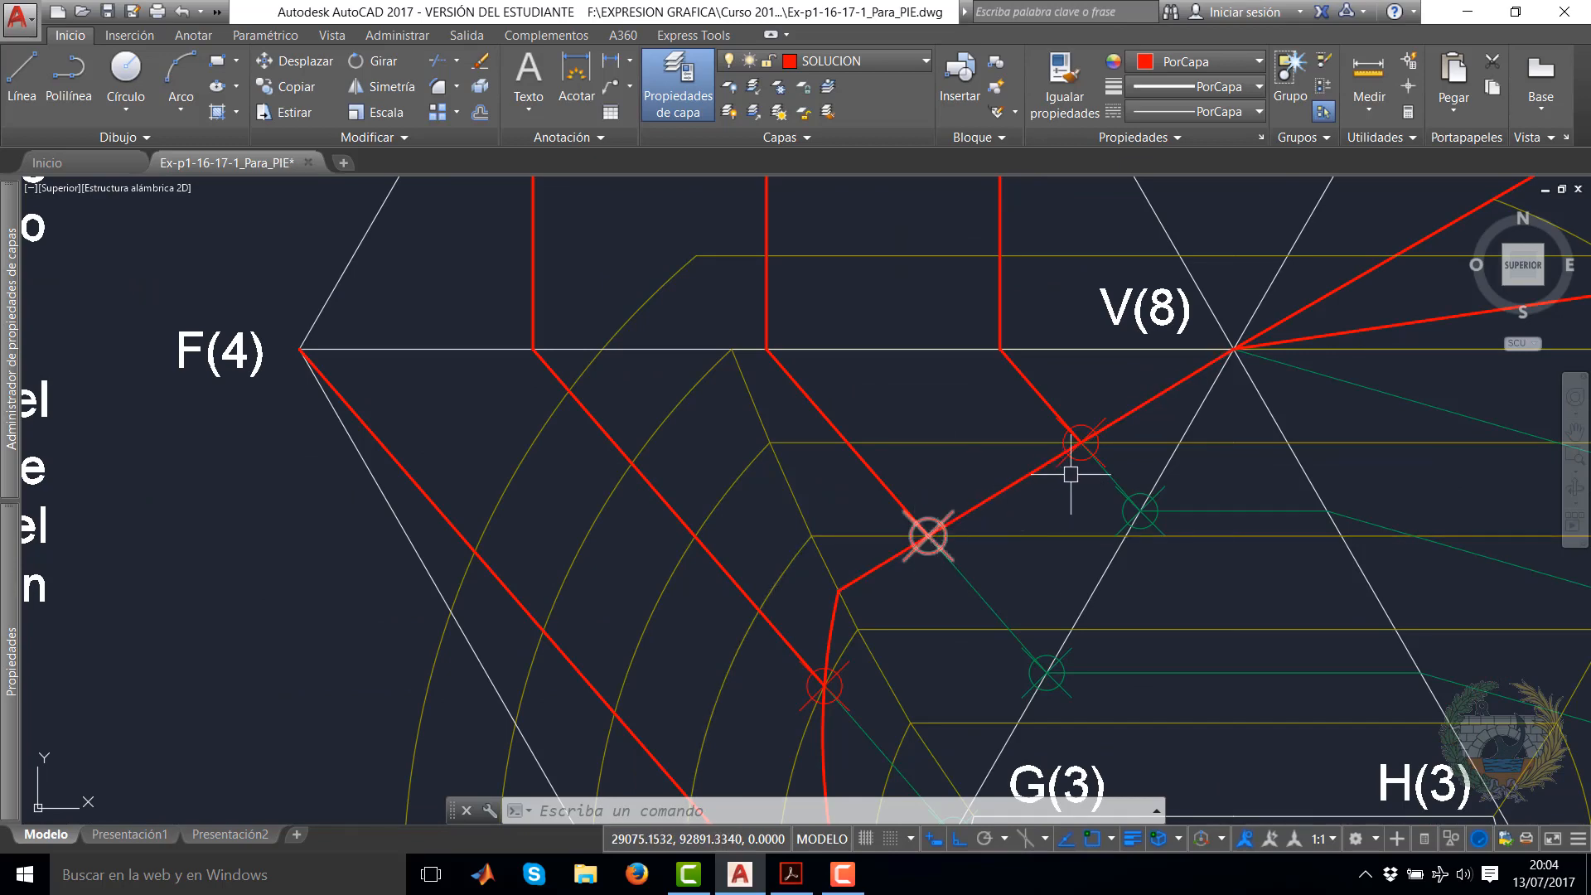
{"action": "scroll", "coordinate": [1266, 467], "scroll_direction": "down", "scroll_amount": 2}
{"action": "middle_click_drag", "start_coordinate": [1245, 474], "coordinate": [903, 386]}
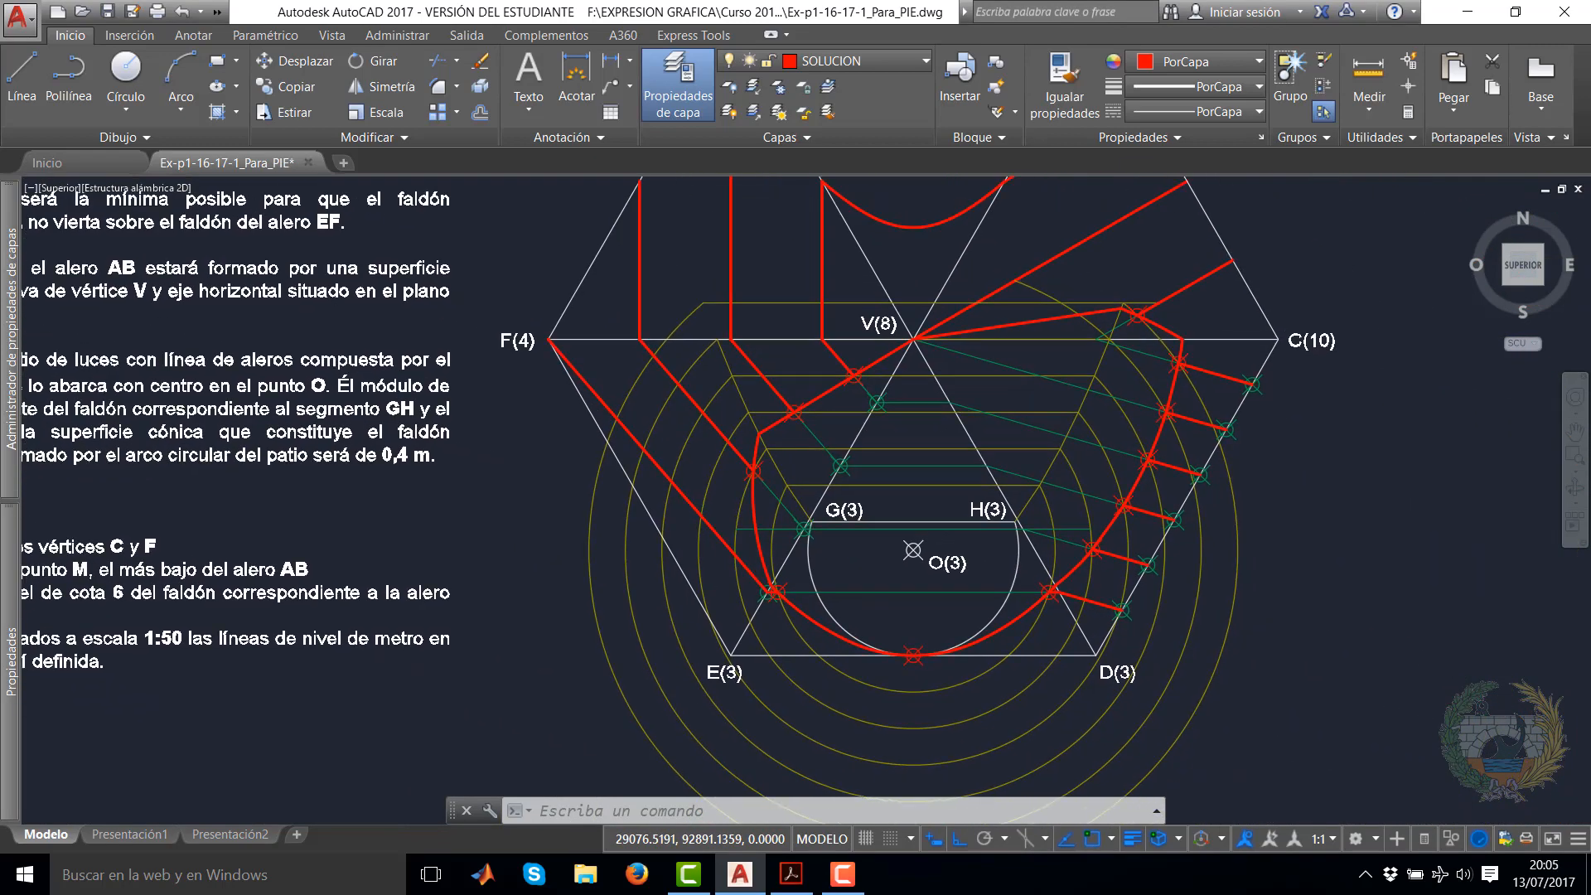
{"action": "middle_click_drag", "start_coordinate": [1104, 507], "coordinate": [1052, 550]}
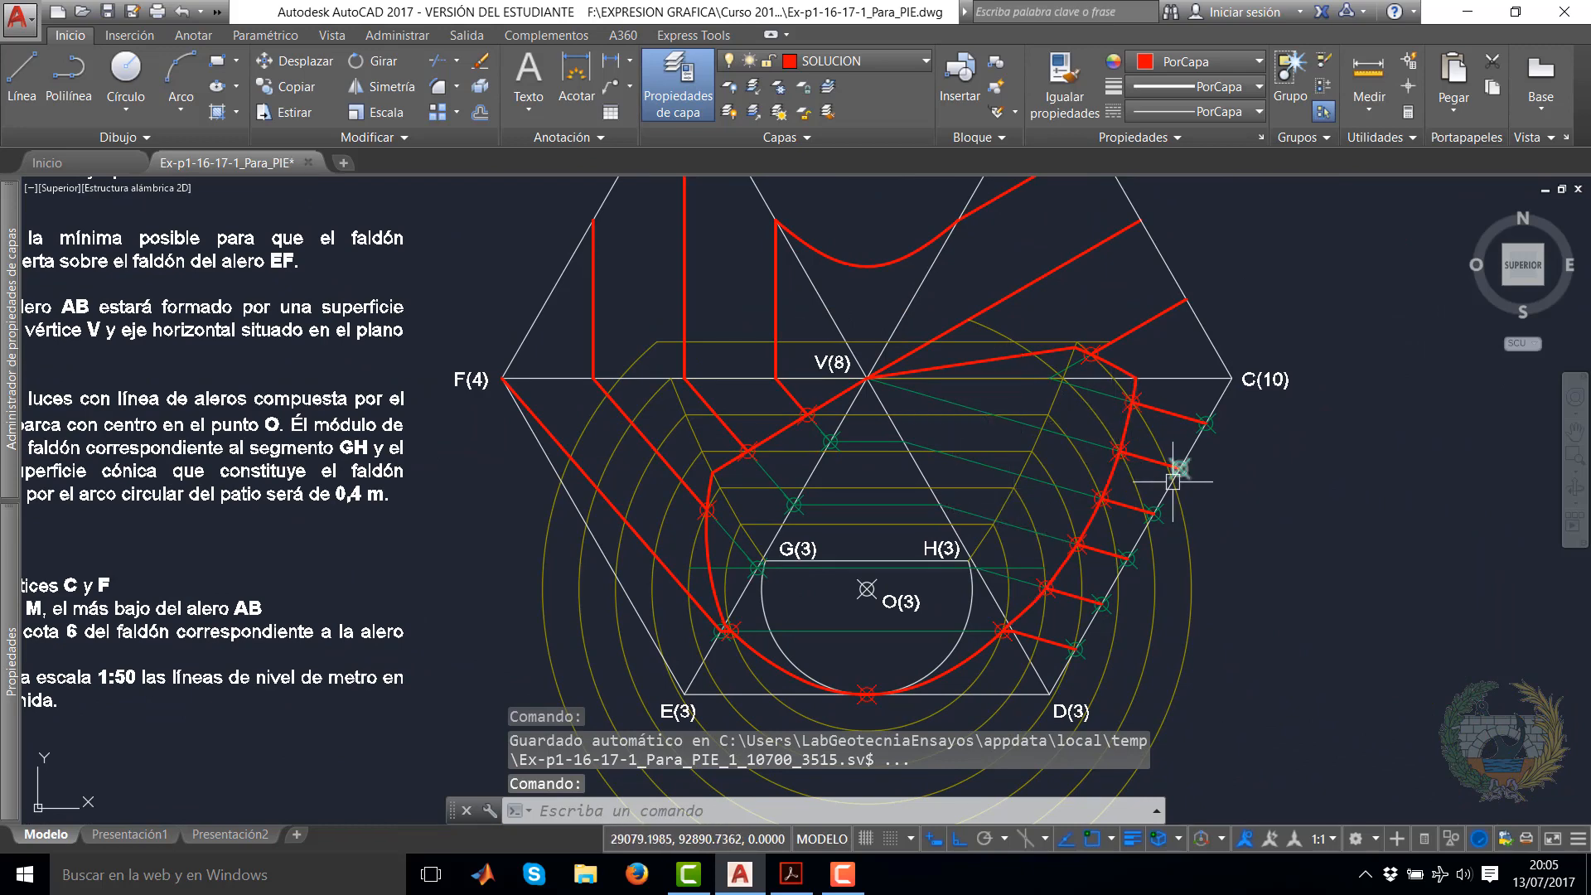
{"action": "middle_click_drag", "start_coordinate": [1172, 483], "coordinate": [1161, 527]}
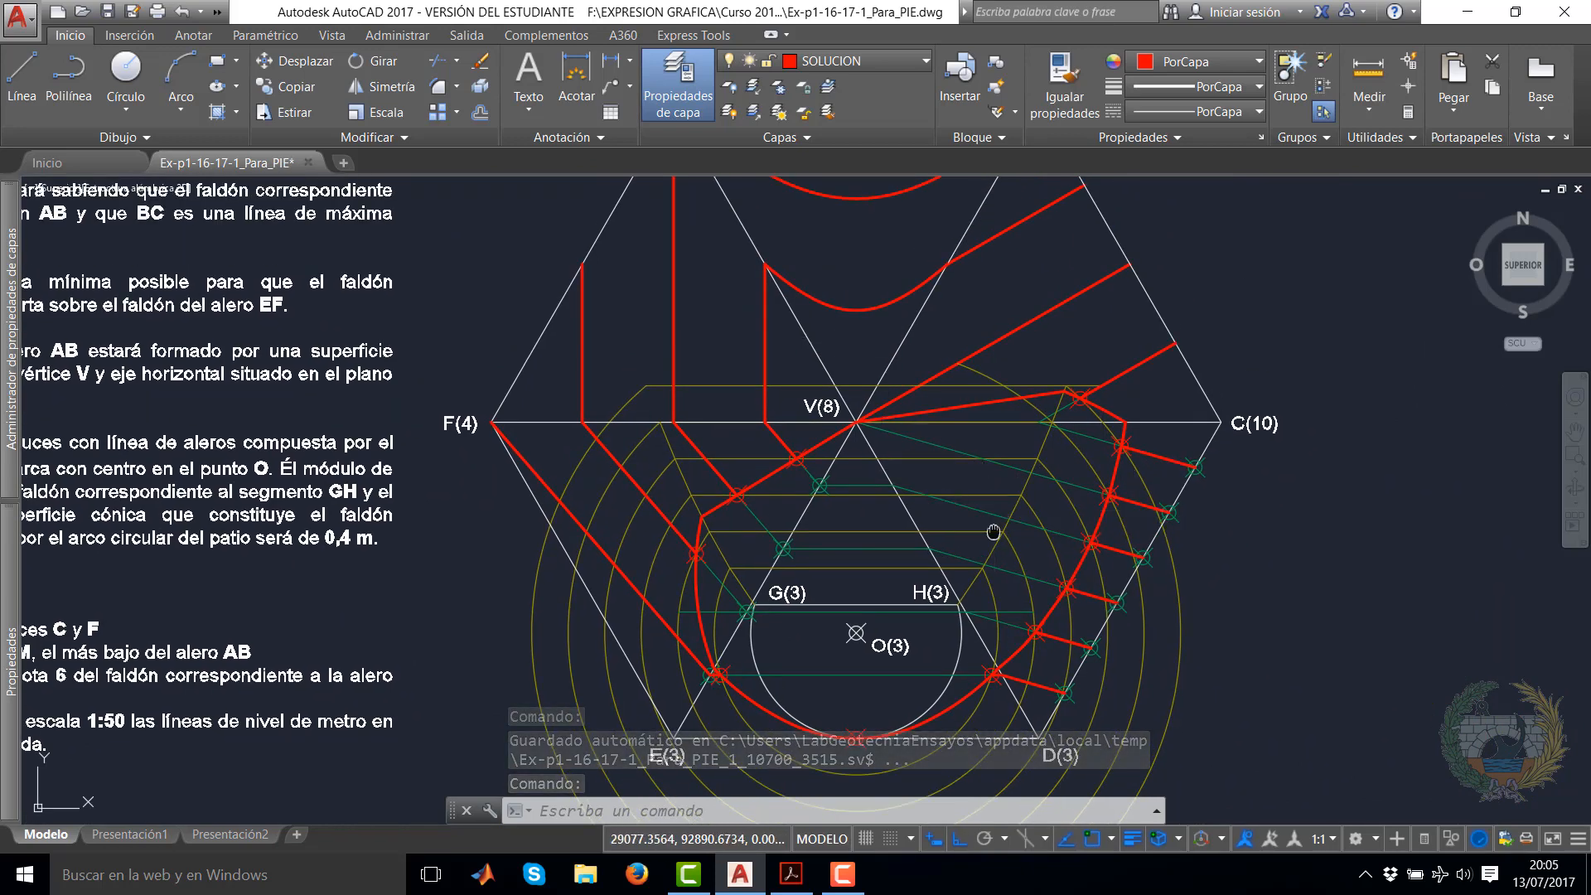
{"action": "middle_click_drag", "start_coordinate": [994, 531], "coordinate": [1008, 497]}
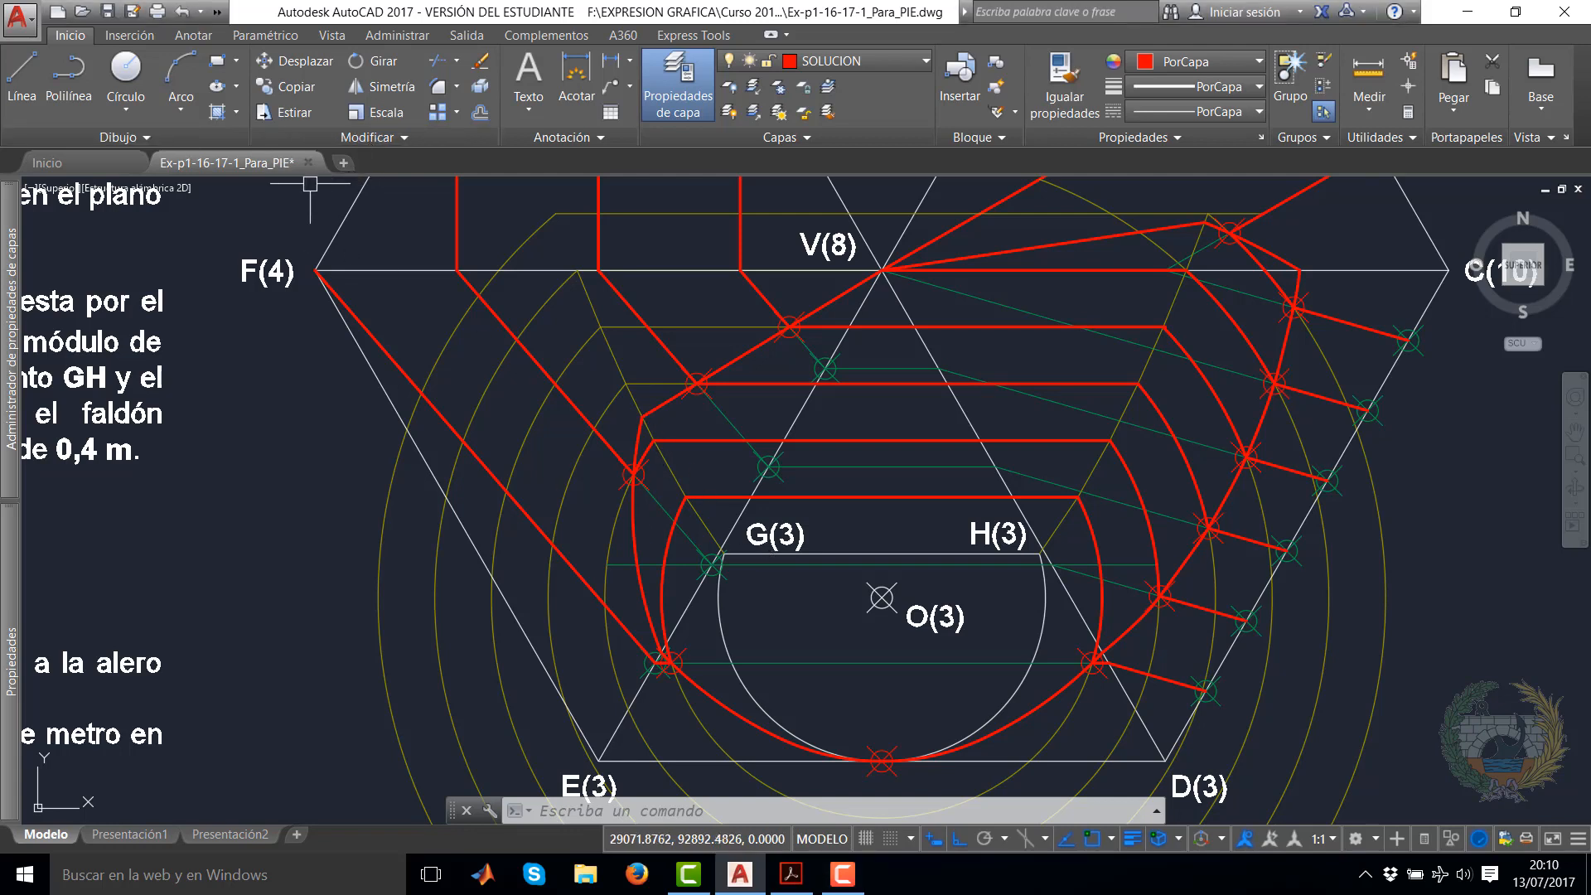
Break the patio slope edge rising from G at the corner of the red intersection line
{"action": "left_click", "coordinate": [357, 142]}
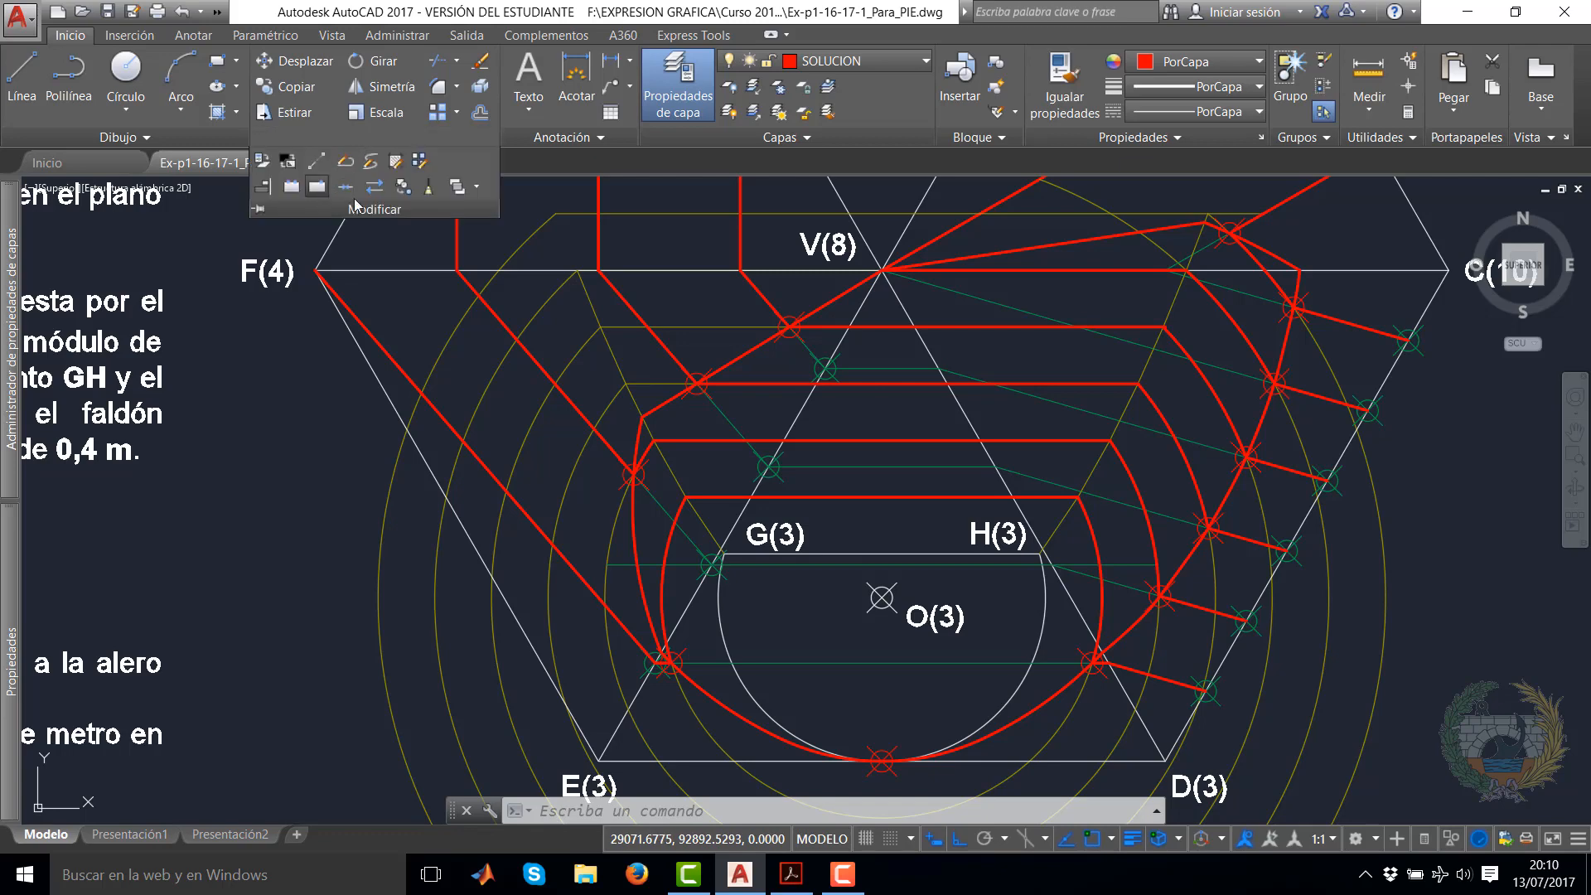
{"action": "left_click", "coordinate": [347, 188]}
{"action": "scroll", "coordinate": [713, 445], "scroll_direction": "up", "scroll_amount": 5}
{"action": "left_click", "coordinate": [488, 369]}
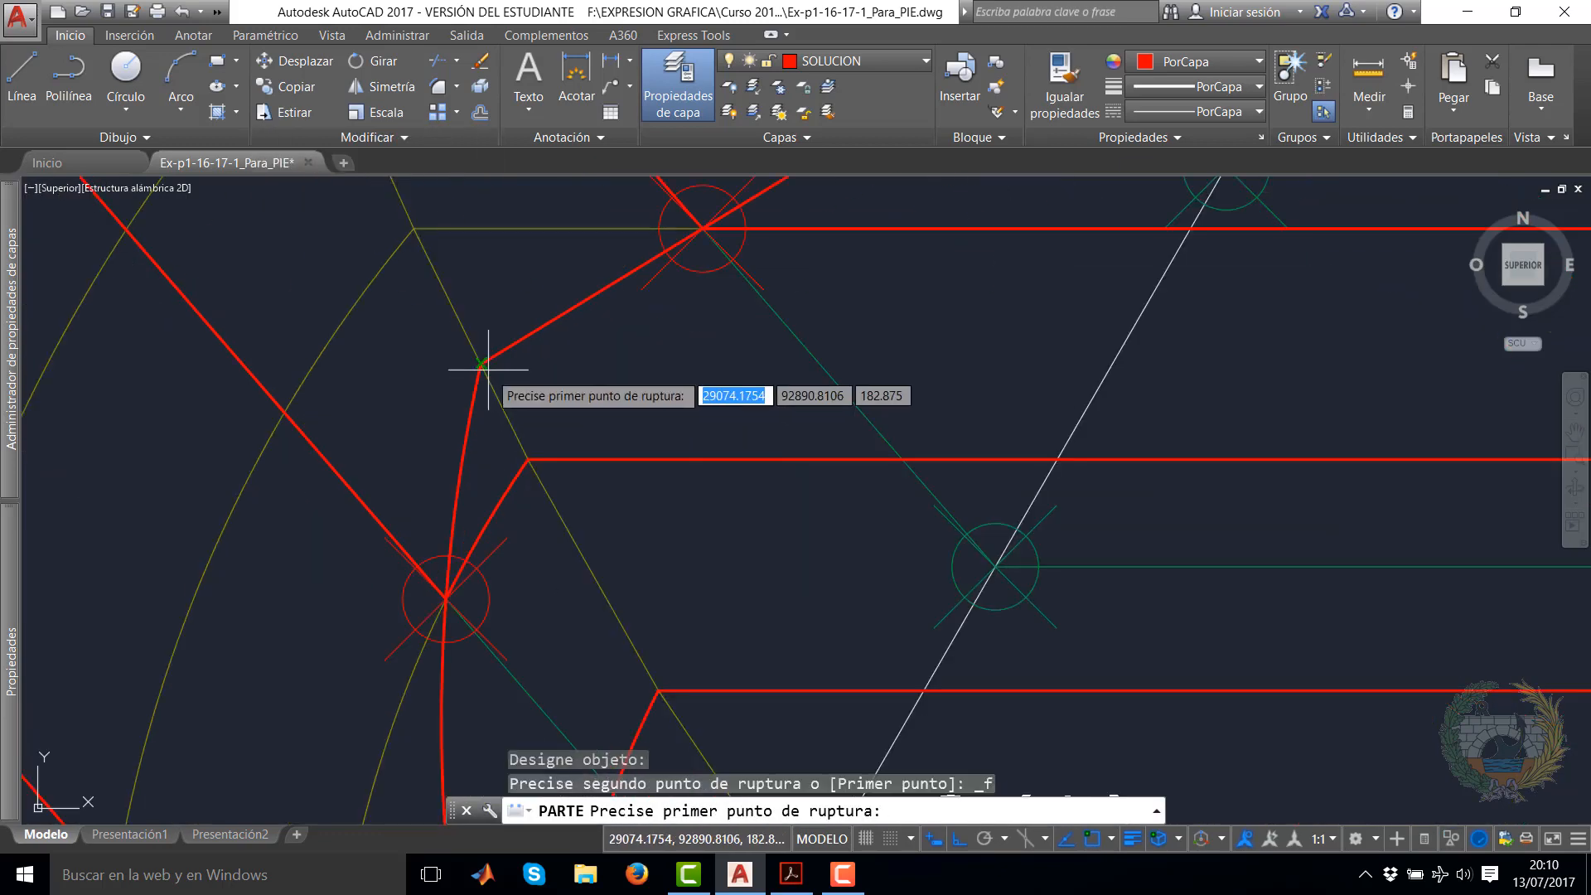
{"action": "left_click", "coordinate": [482, 363]}
{"action": "scroll", "coordinate": [696, 389], "scroll_direction": "down", "scroll_amount": 3}
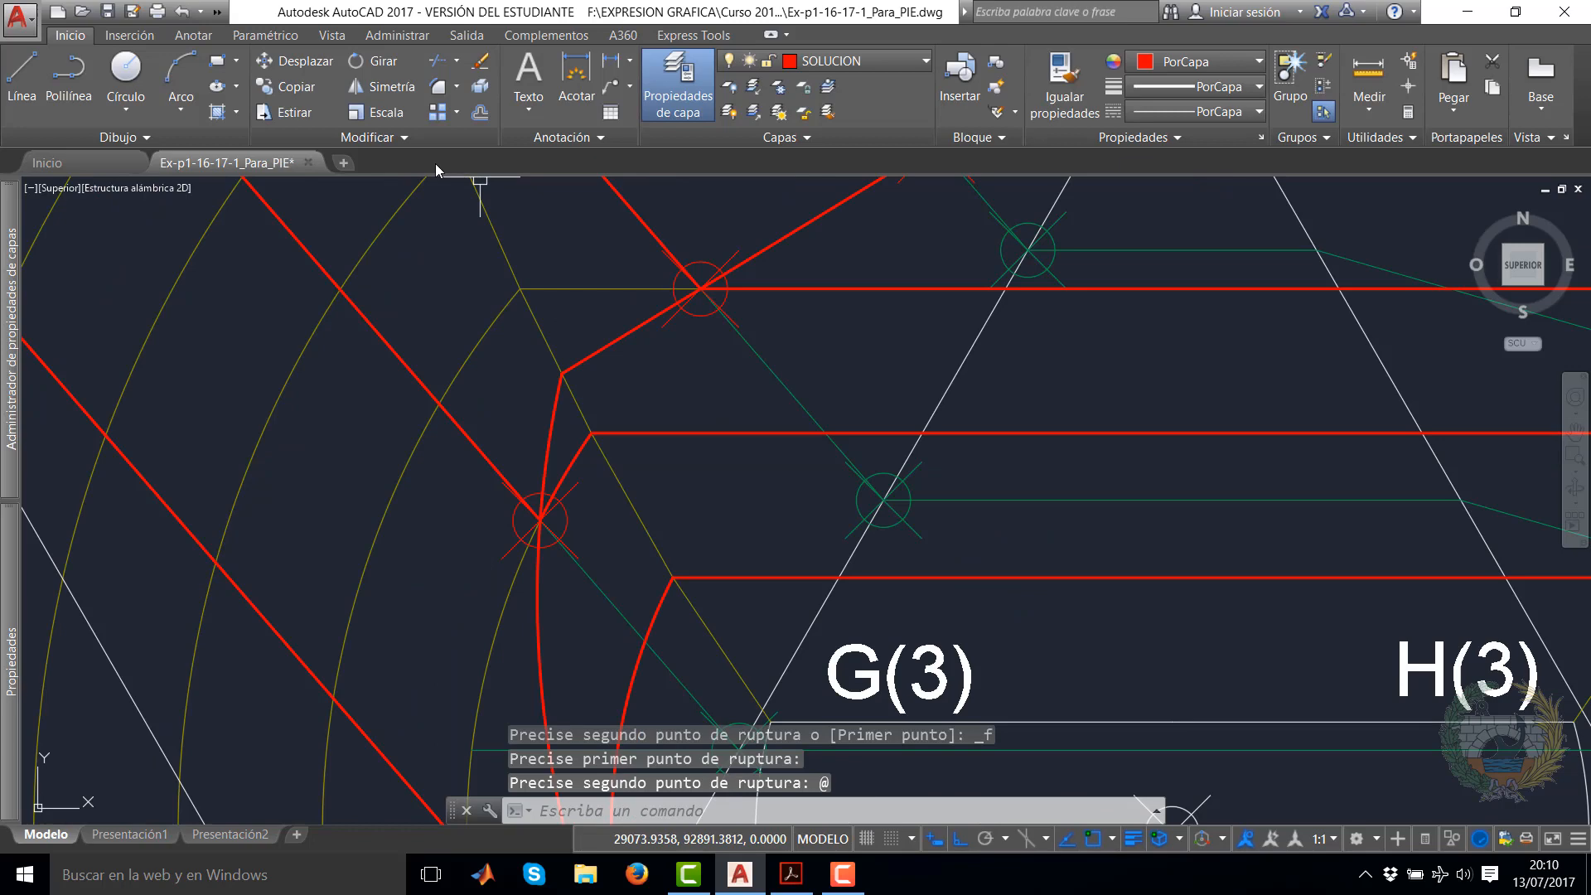
Break the patio slope edge rising from H at the corner of the red intersection line above VC
{"action": "left_click", "coordinate": [386, 141]}
{"action": "left_click", "coordinate": [318, 187]}
{"action": "scroll", "coordinate": [997, 408], "scroll_direction": "down", "scroll_amount": 4}
{"action": "middle_click_drag", "start_coordinate": [1133, 387], "coordinate": [771, 490]}
{"action": "scroll", "coordinate": [1028, 365], "scroll_direction": "up", "scroll_amount": 2}
{"action": "scroll", "coordinate": [1019, 257], "scroll_direction": "up", "scroll_amount": 5}
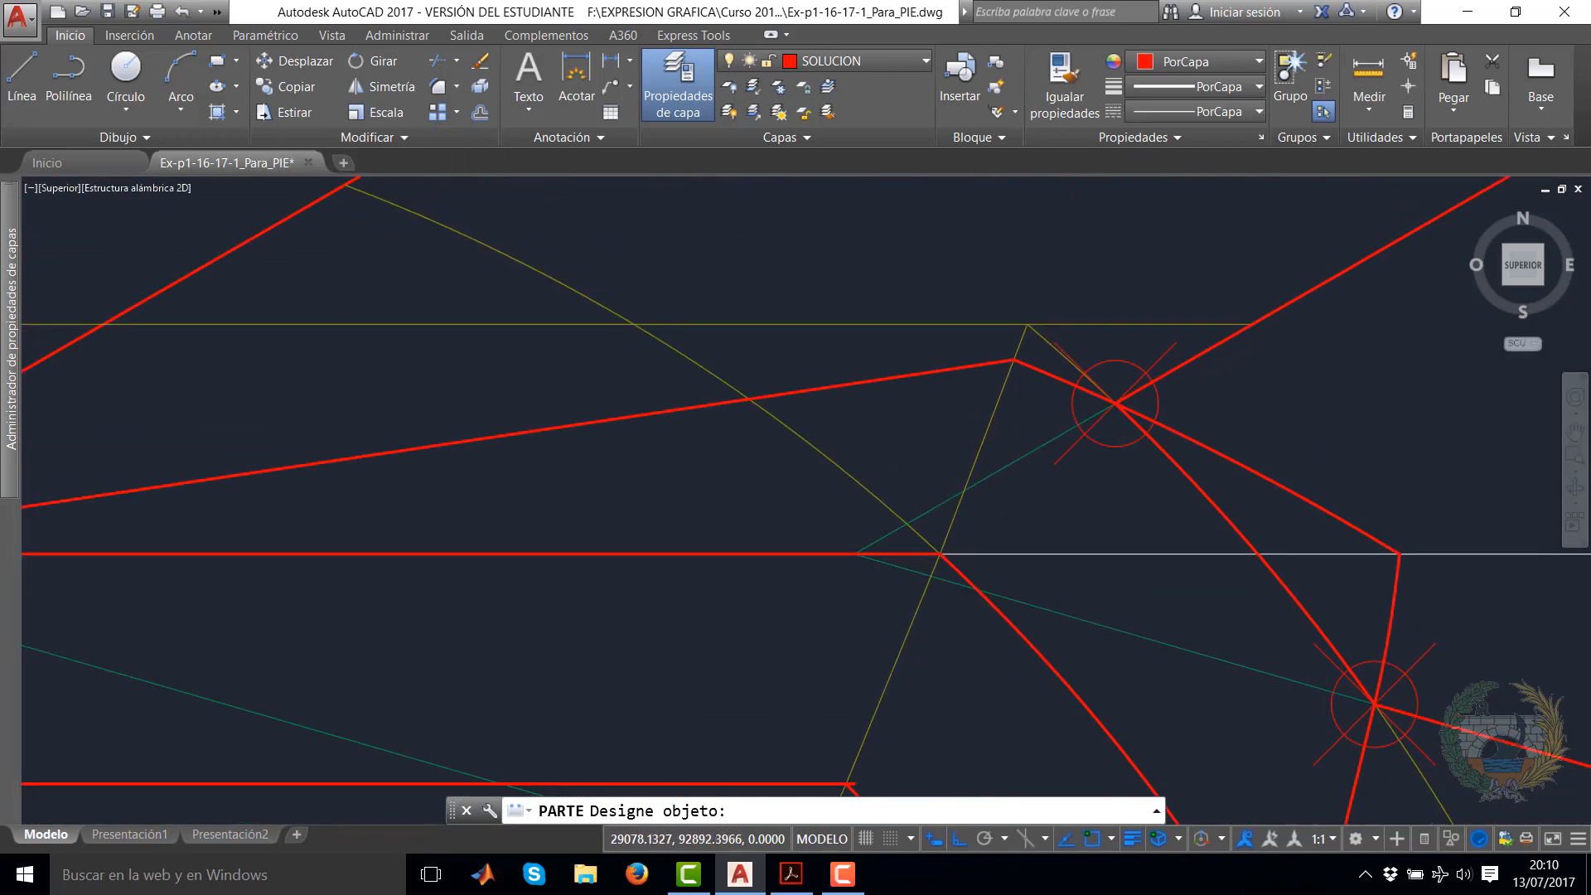
{"action": "left_click", "coordinate": [1007, 375]}
{"action": "left_click", "coordinate": [1007, 376]}
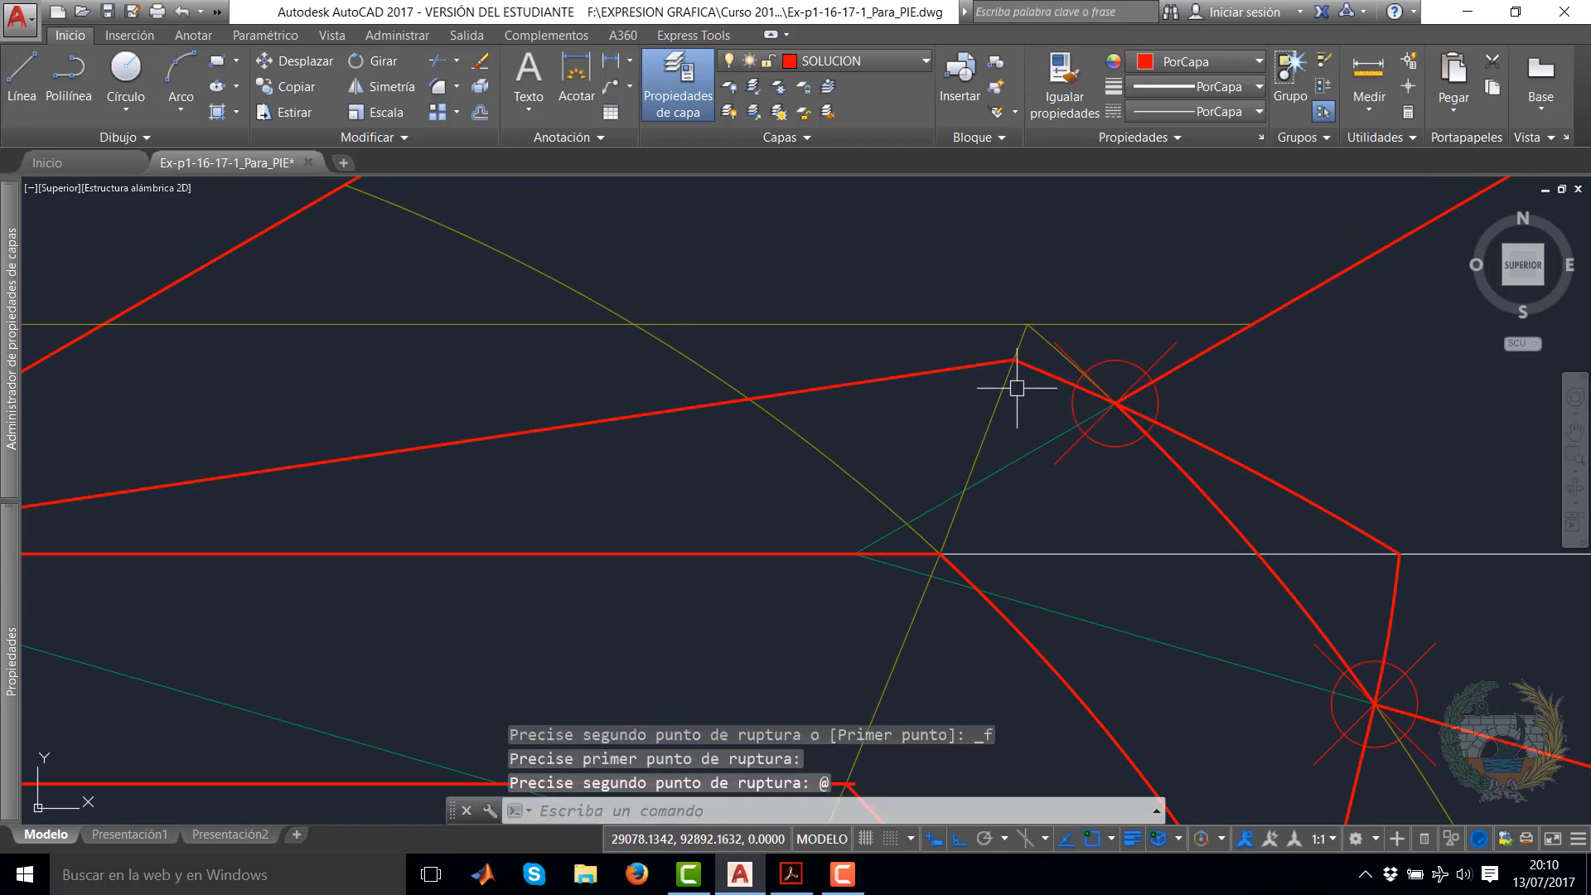
{"action": "right_click", "coordinate": [1015, 387]}
{"action": "key", "text": "Escape"}
{"action": "scroll", "coordinate": [961, 456], "scroll_direction": "down", "scroll_amount": 4}
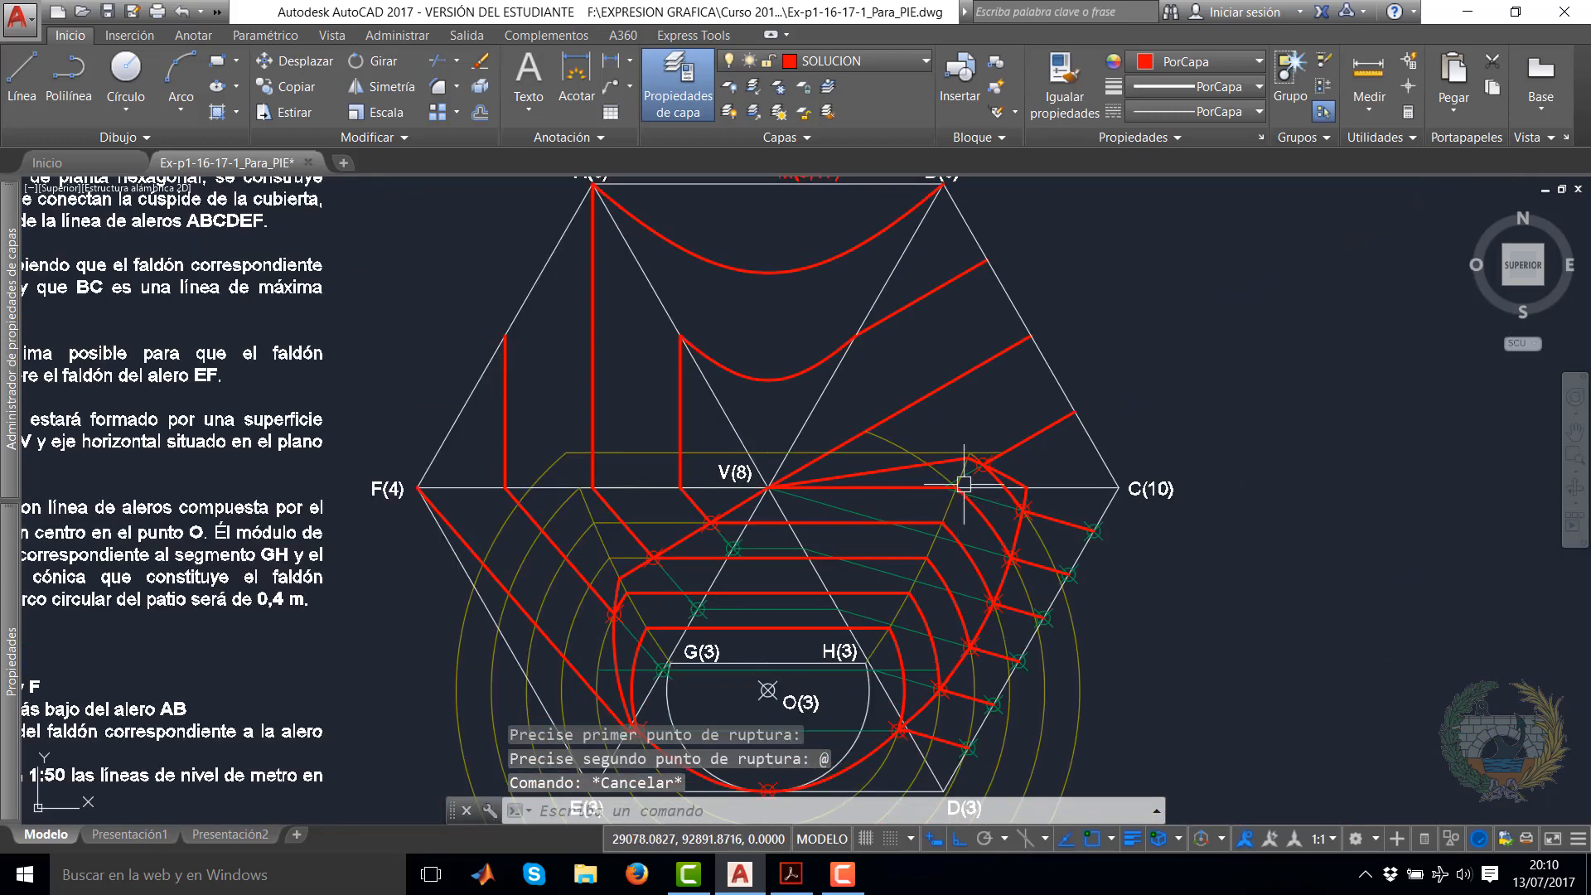
Move the patio slope edges from G and H, up to the red intersection line, to the SOLUCION layer
{"action": "scroll", "coordinate": [965, 466], "scroll_direction": "up", "scroll_amount": 4}
{"action": "left_click", "coordinate": [928, 557]}
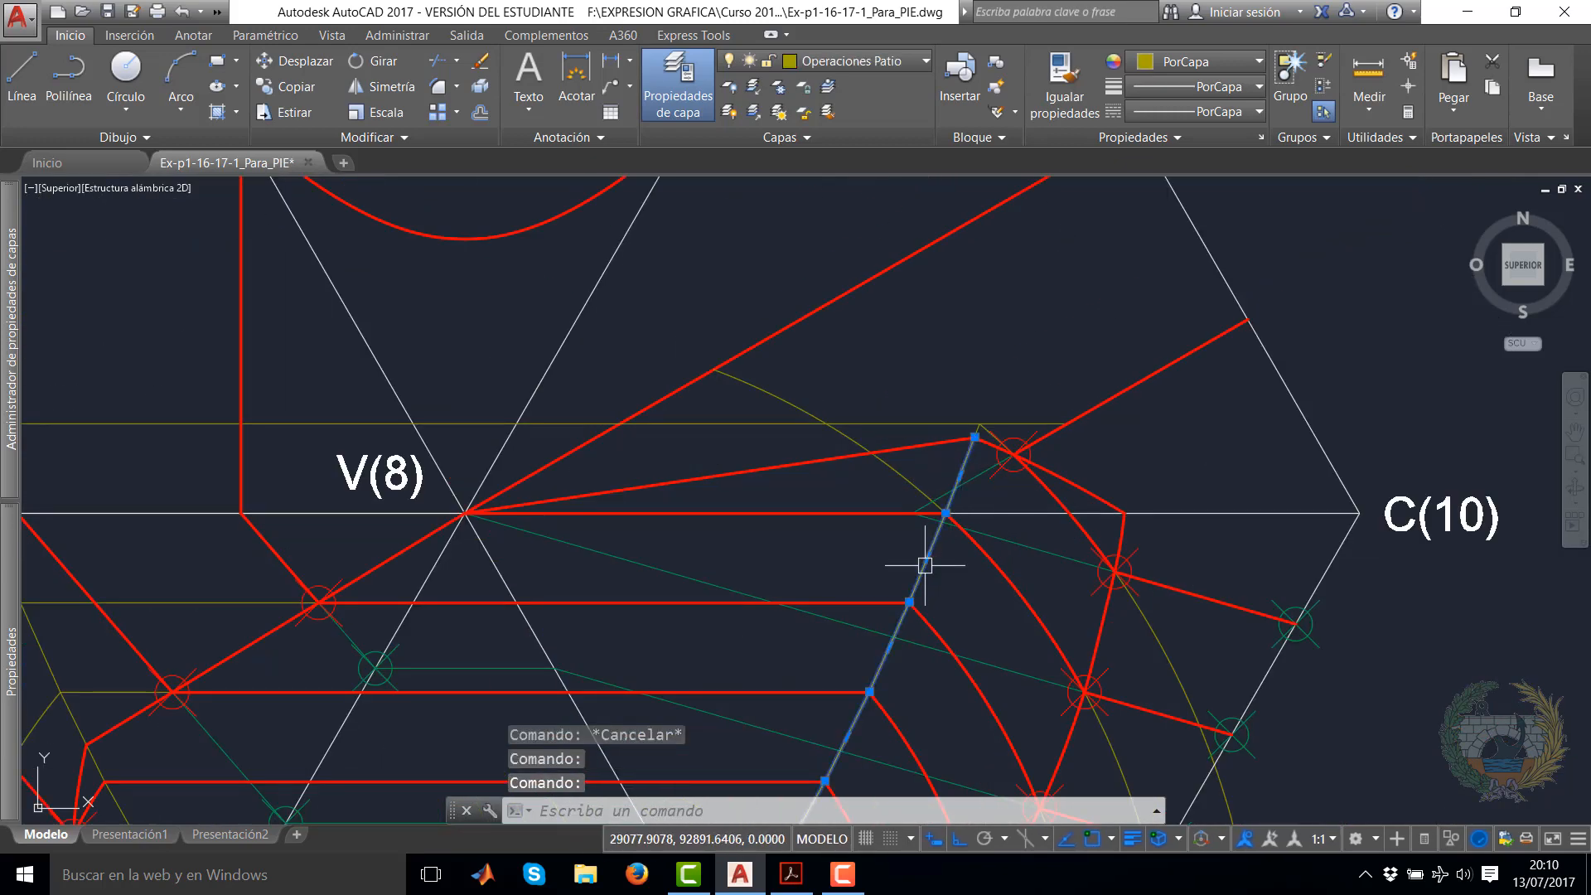
{"action": "scroll", "coordinate": [926, 558], "scroll_direction": "down", "scroll_amount": 4}
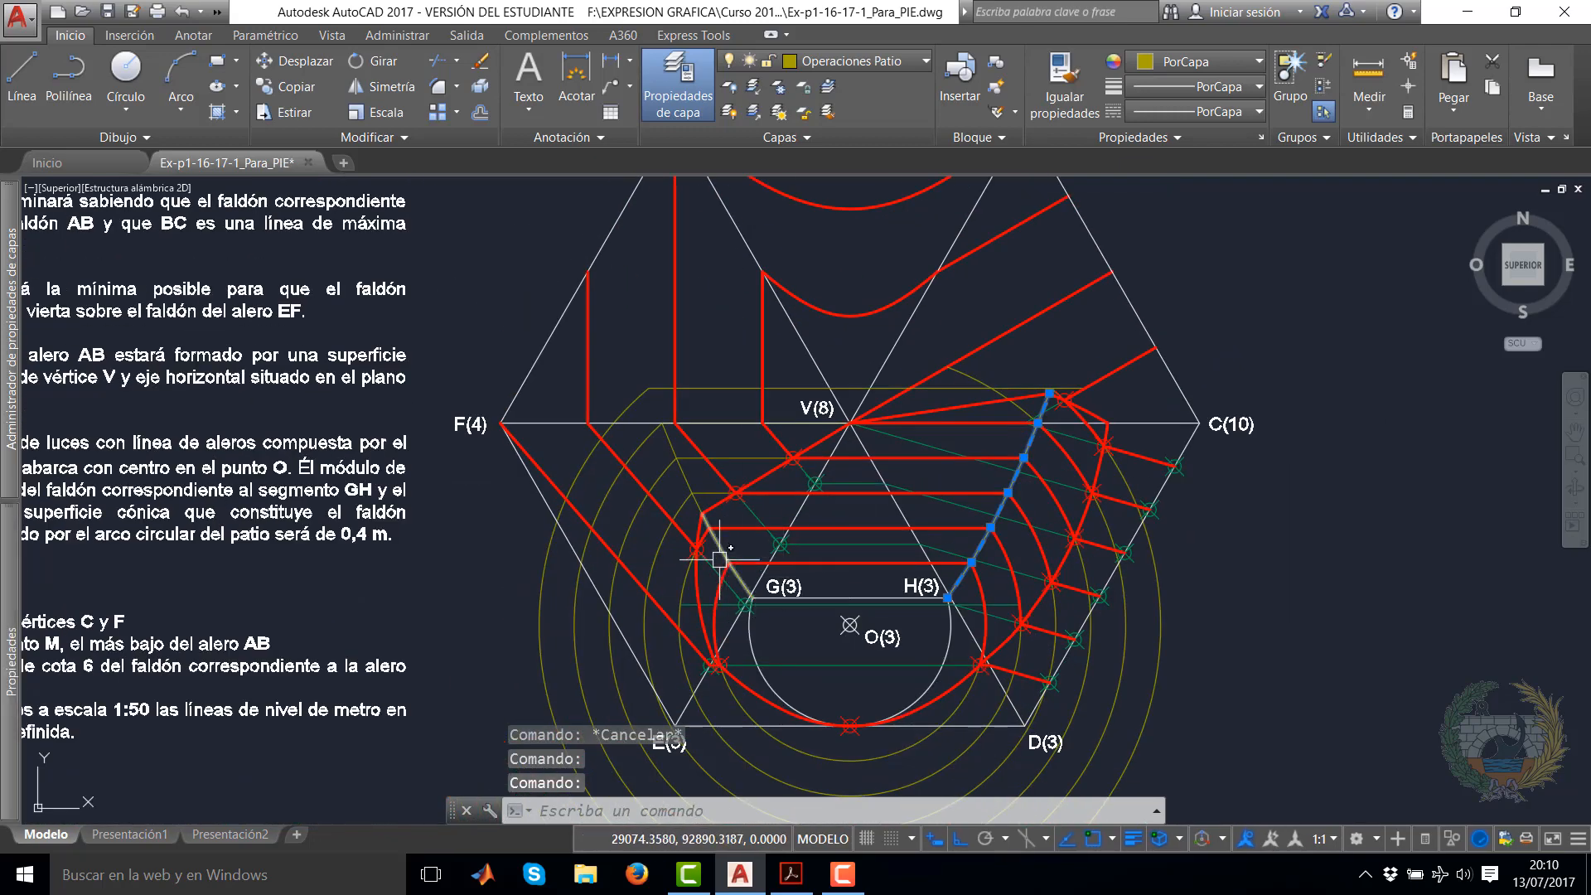
{"action": "left_click", "coordinate": [927, 63]}
{"action": "left_click", "coordinate": [860, 234]}
{"action": "key", "text": "Escape"}
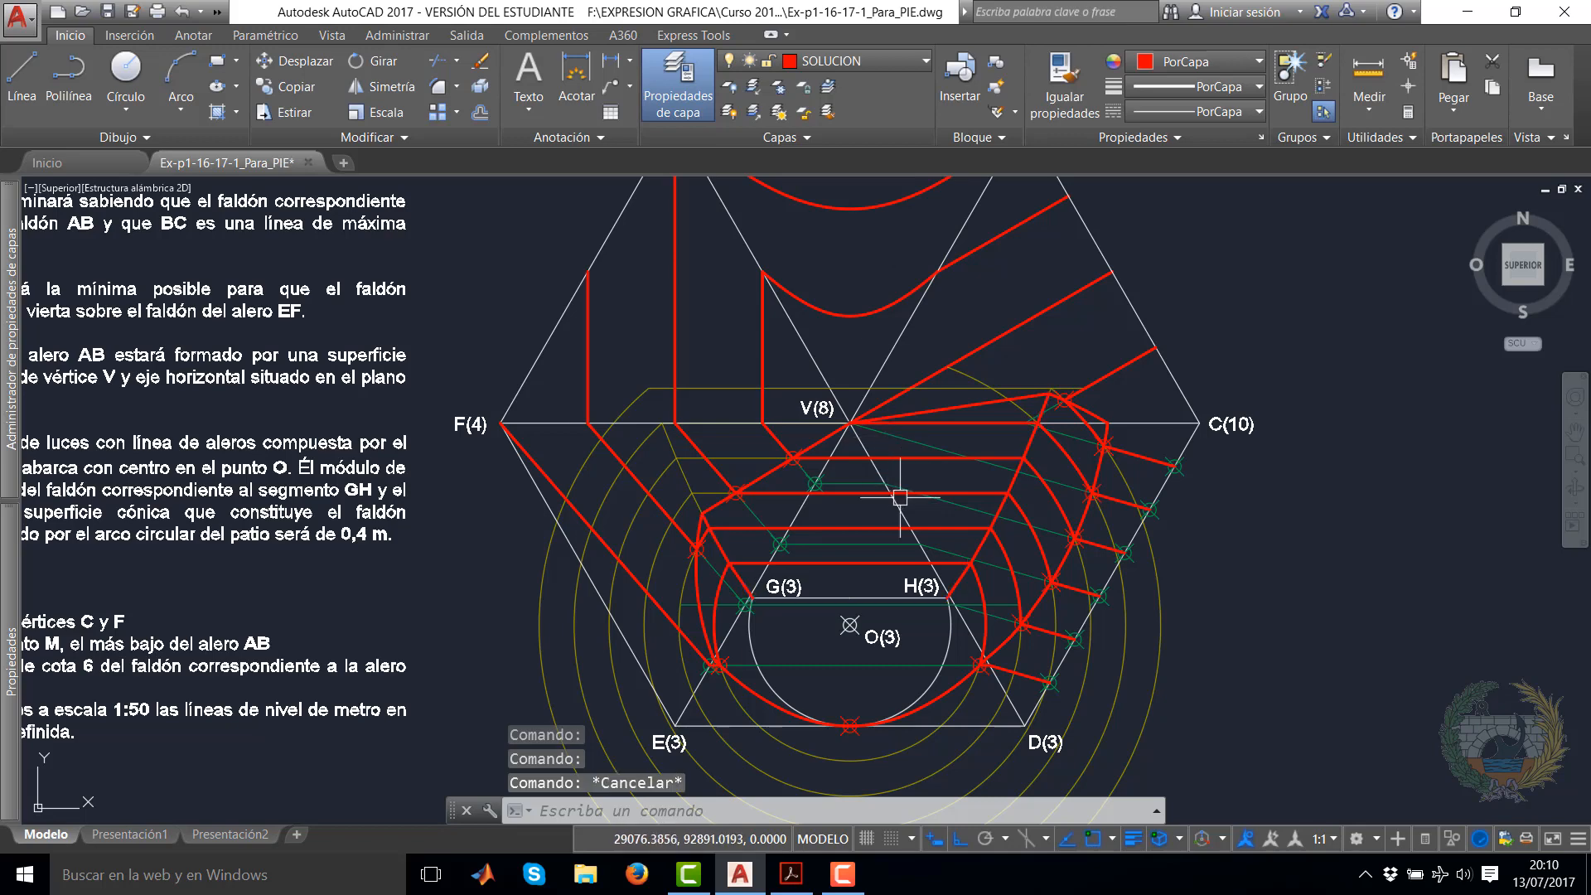
Turn off the Operaciones Patio and Operaciones Faldones Ext layers and turn on the Solucion Hiperbola layer
{"action": "scroll", "coordinate": [926, 482], "scroll_direction": "down", "scroll_amount": 2}
{"action": "middle_click_drag", "start_coordinate": [925, 482], "coordinate": [1042, 474]}
{"action": "left_click", "coordinate": [927, 63]}
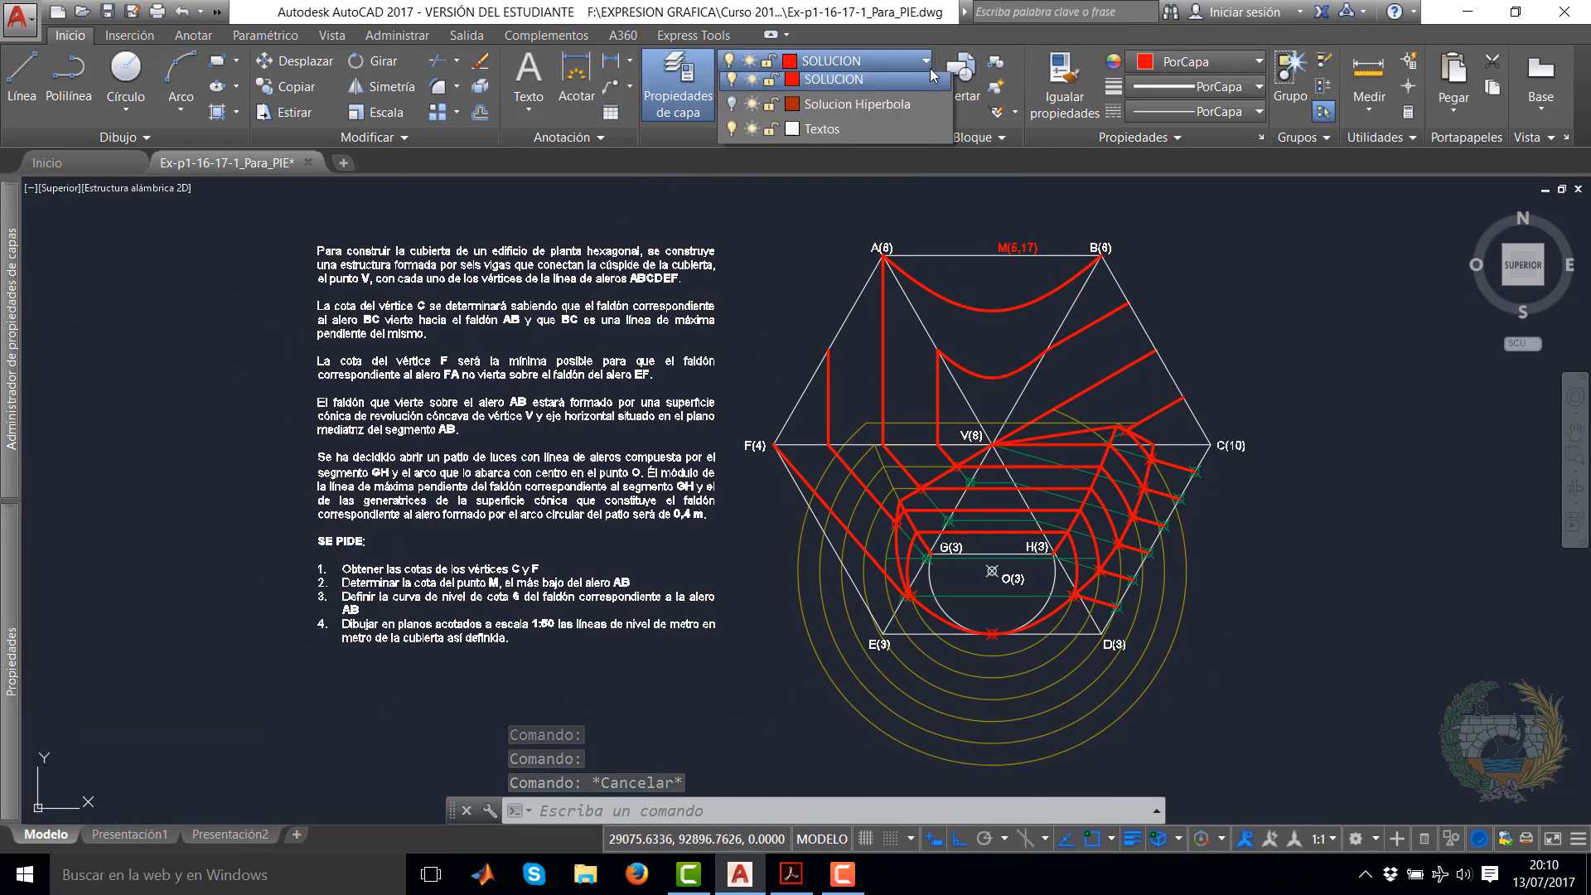
{"action": "left_click", "coordinate": [730, 184]}
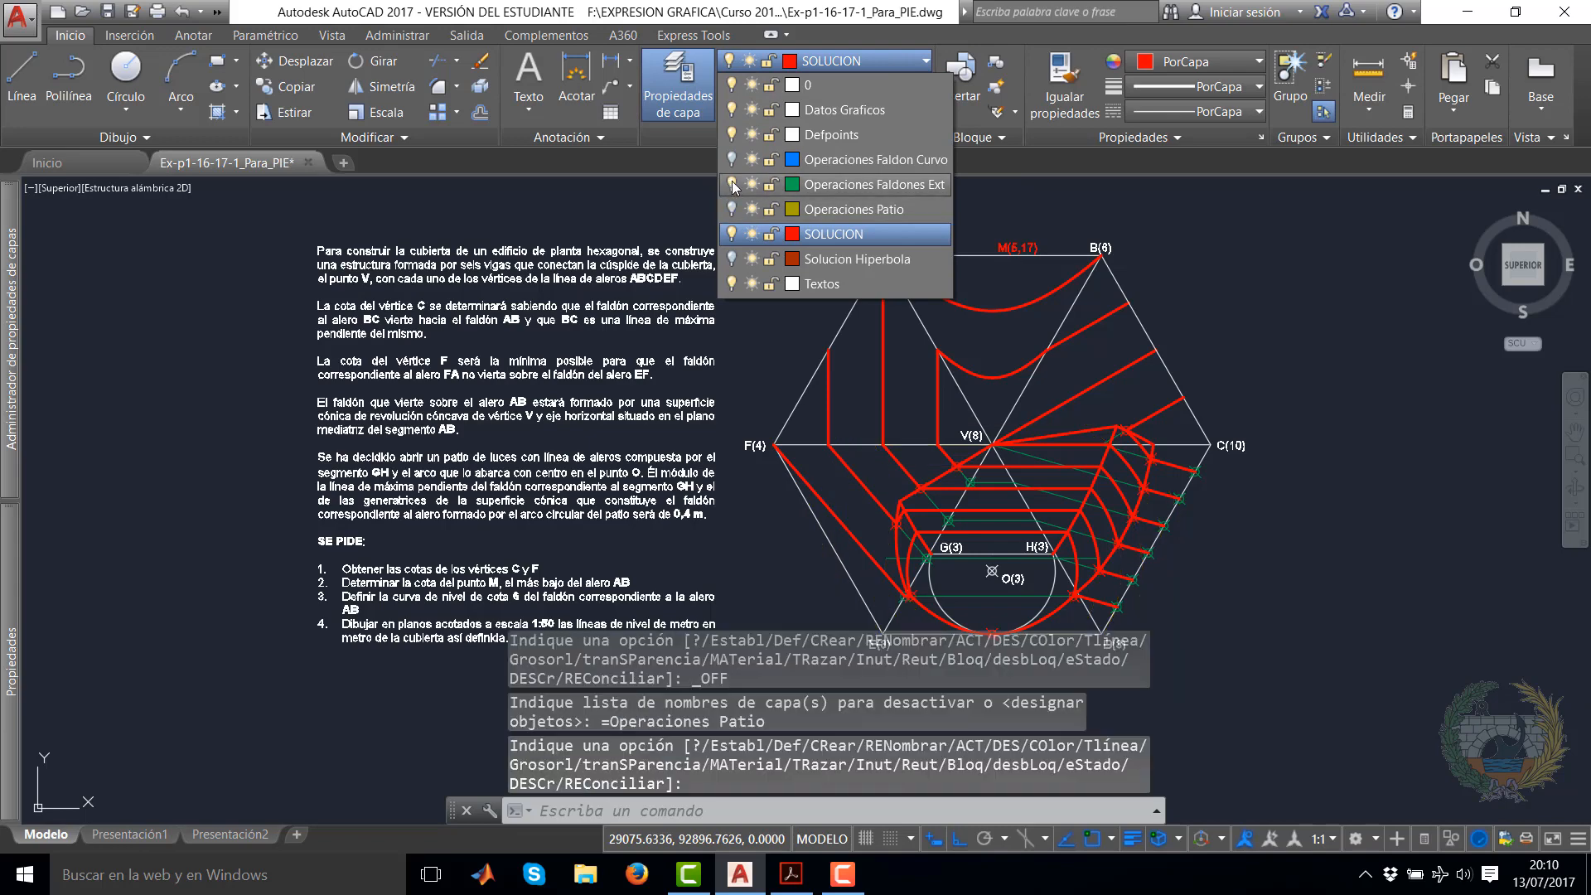
{"action": "left_click", "coordinate": [731, 209]}
{"action": "left_click", "coordinate": [733, 259]}
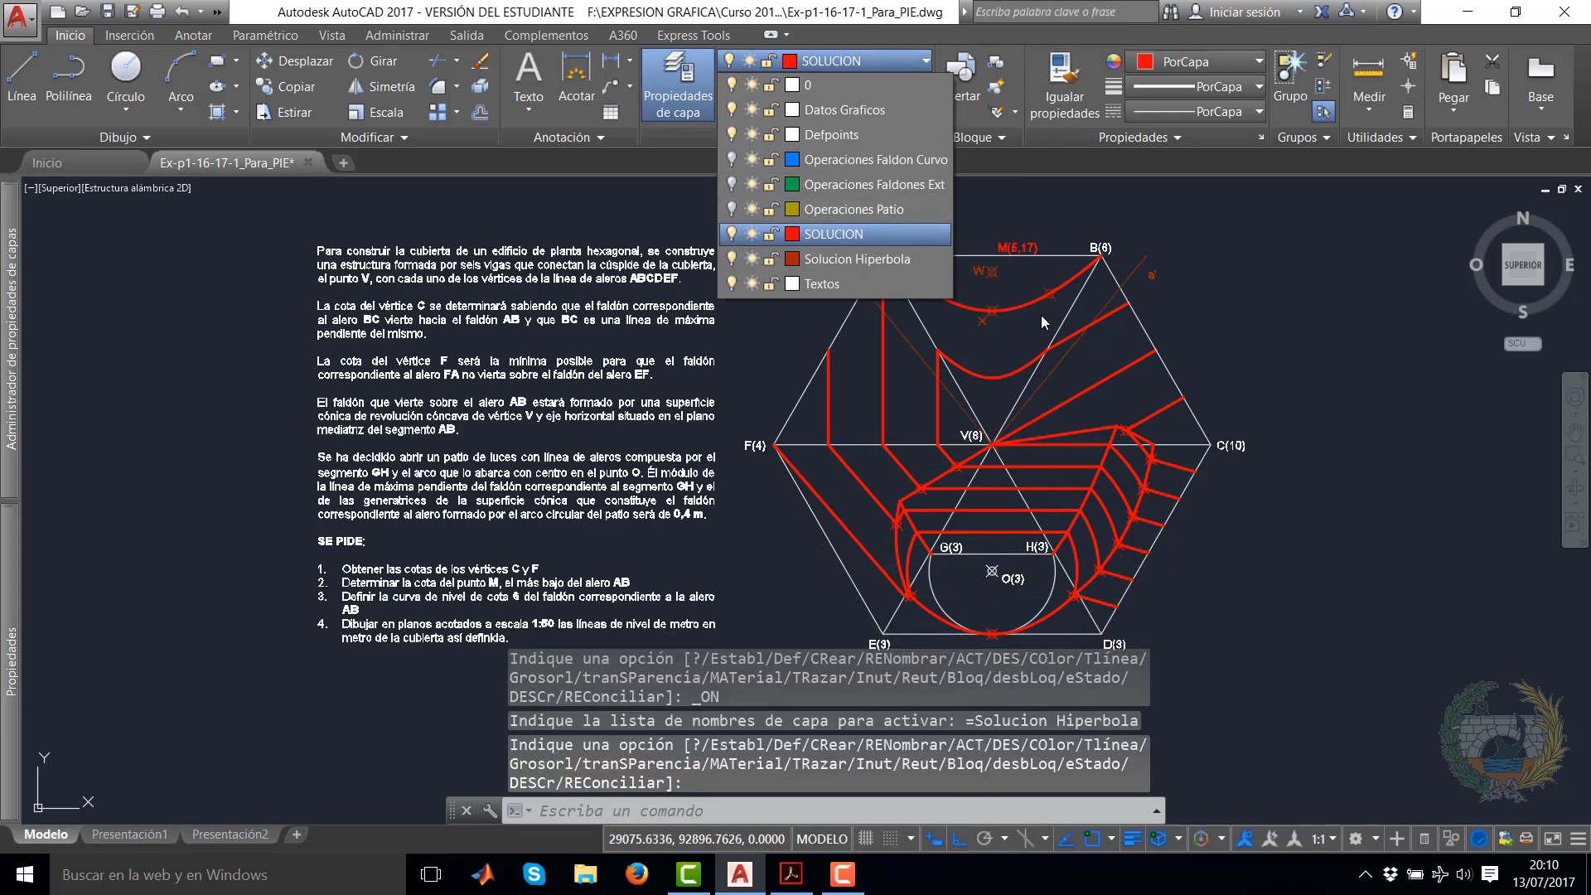
{"action": "left_click", "coordinate": [1279, 305]}
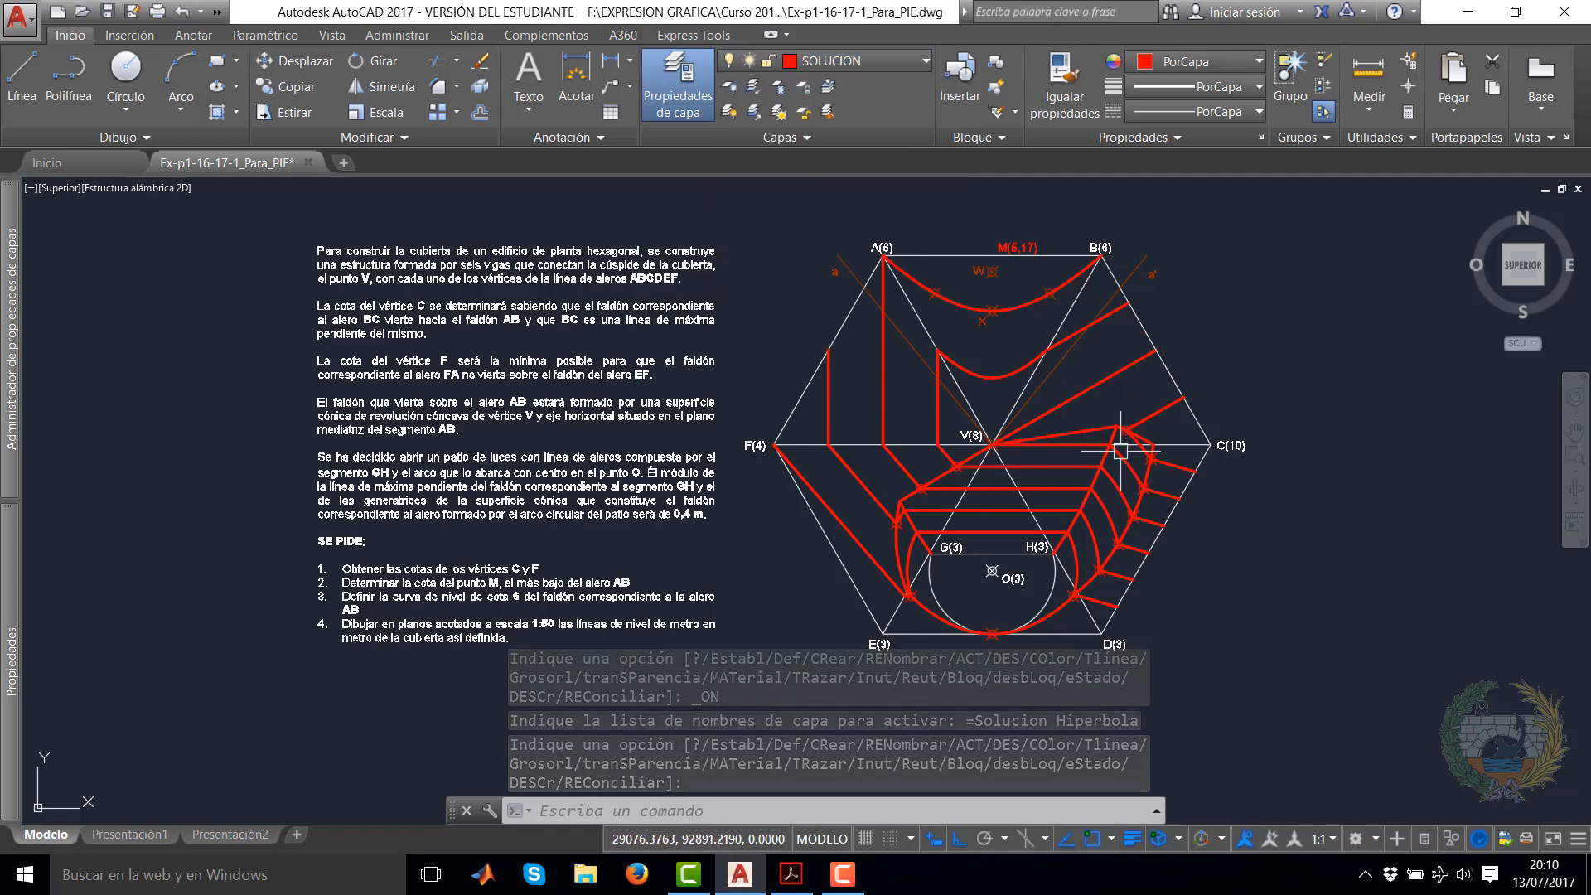